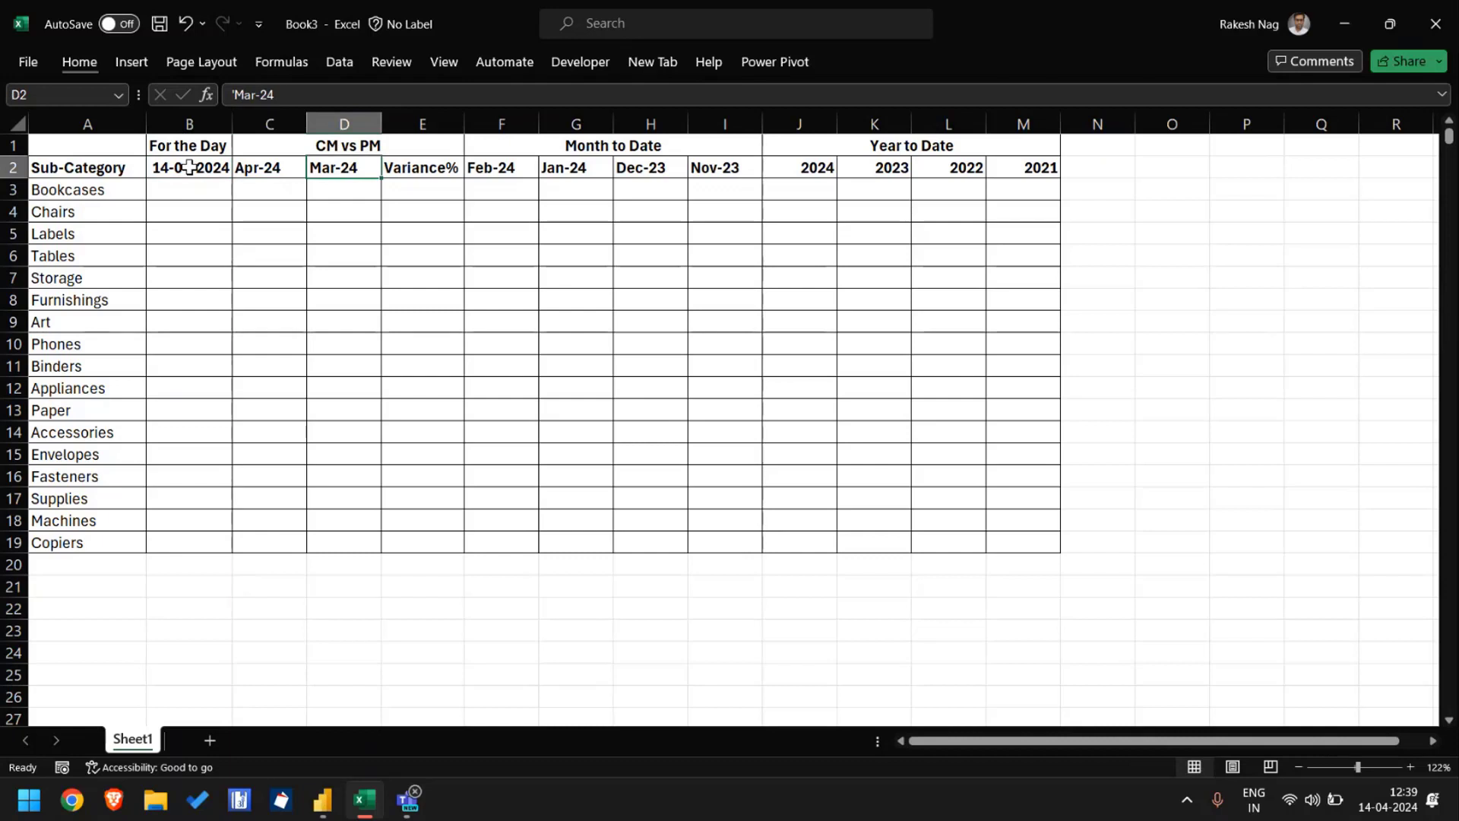
# Step: Review the row 2 headers of the report layout, from the monthly columns through the Year to Date section
pyautogui.press('Right')
pyautogui.press('Right')
pyautogui.press('Right')
pyautogui.press('Right')
pyautogui.press('Right')
pyautogui.press('Right')
pyautogui.press('Right')
pyautogui.press('Right')
pyautogui.press('Right')
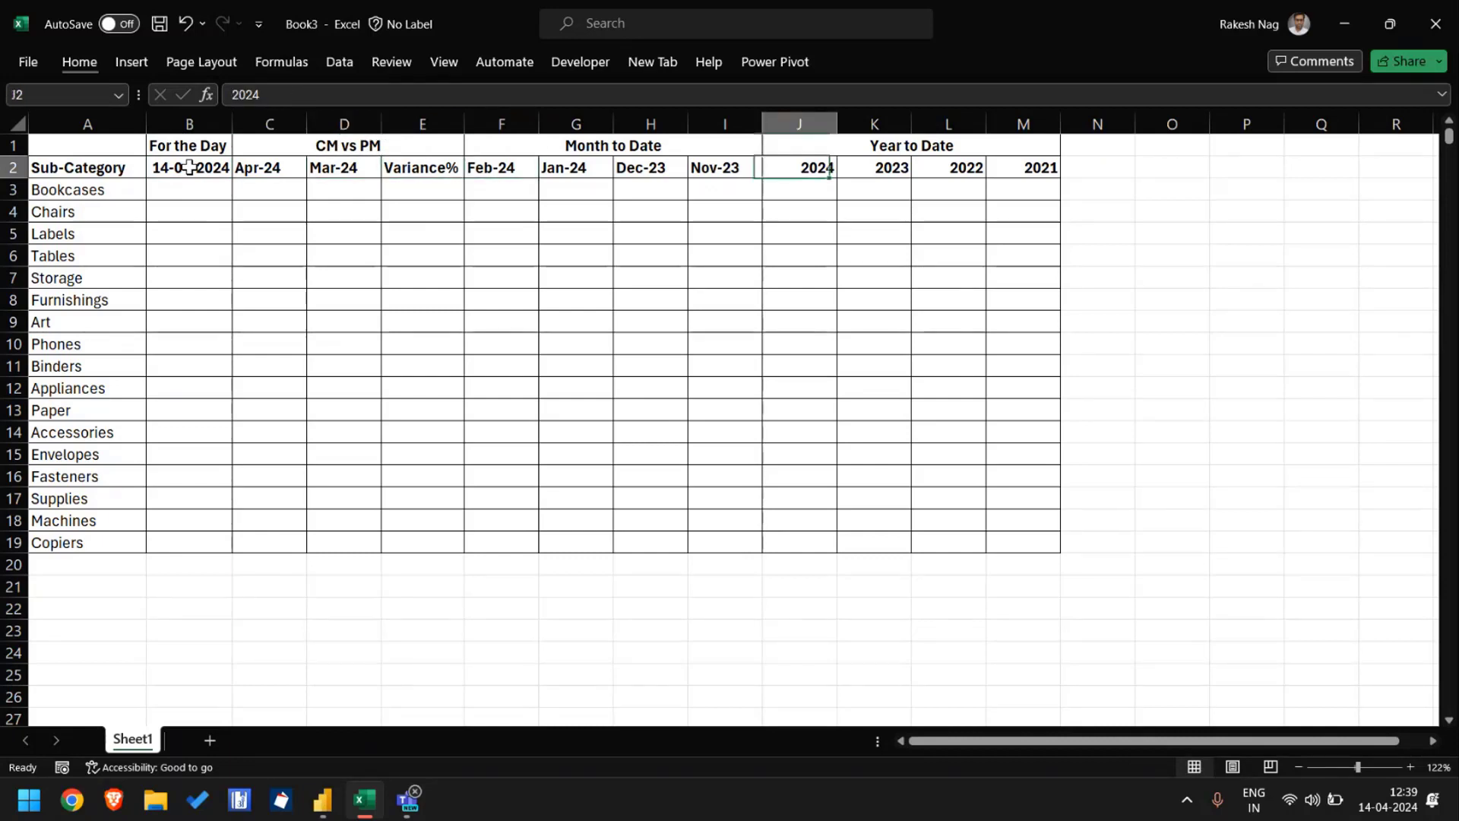
pyautogui.press('Left')
pyautogui.press('Left')
pyautogui.press('Left')
pyautogui.press('Left')
pyautogui.press('Left')
pyautogui.press('Left')
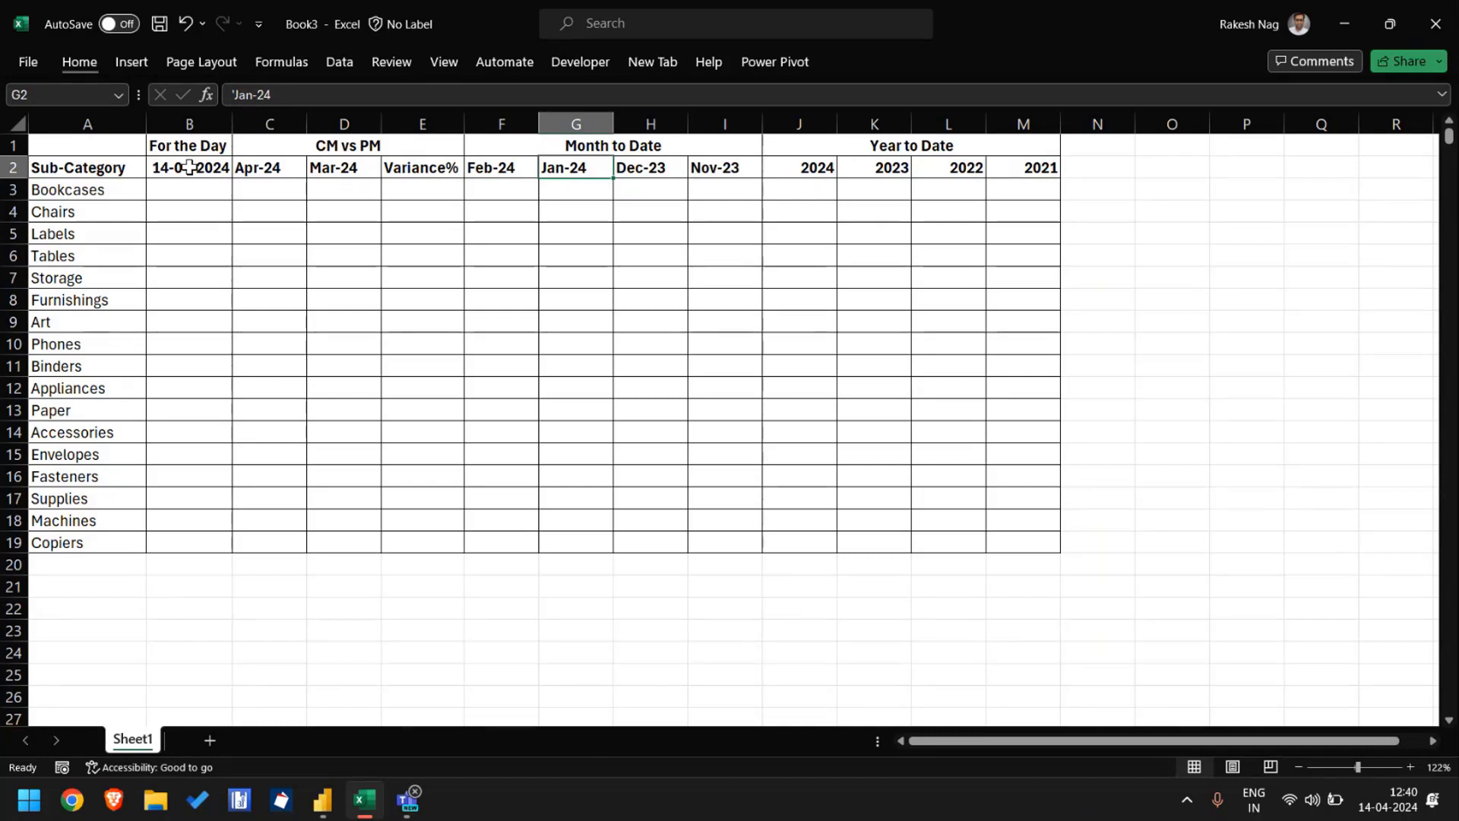
pyautogui.press('Left')
pyautogui.press('Left')
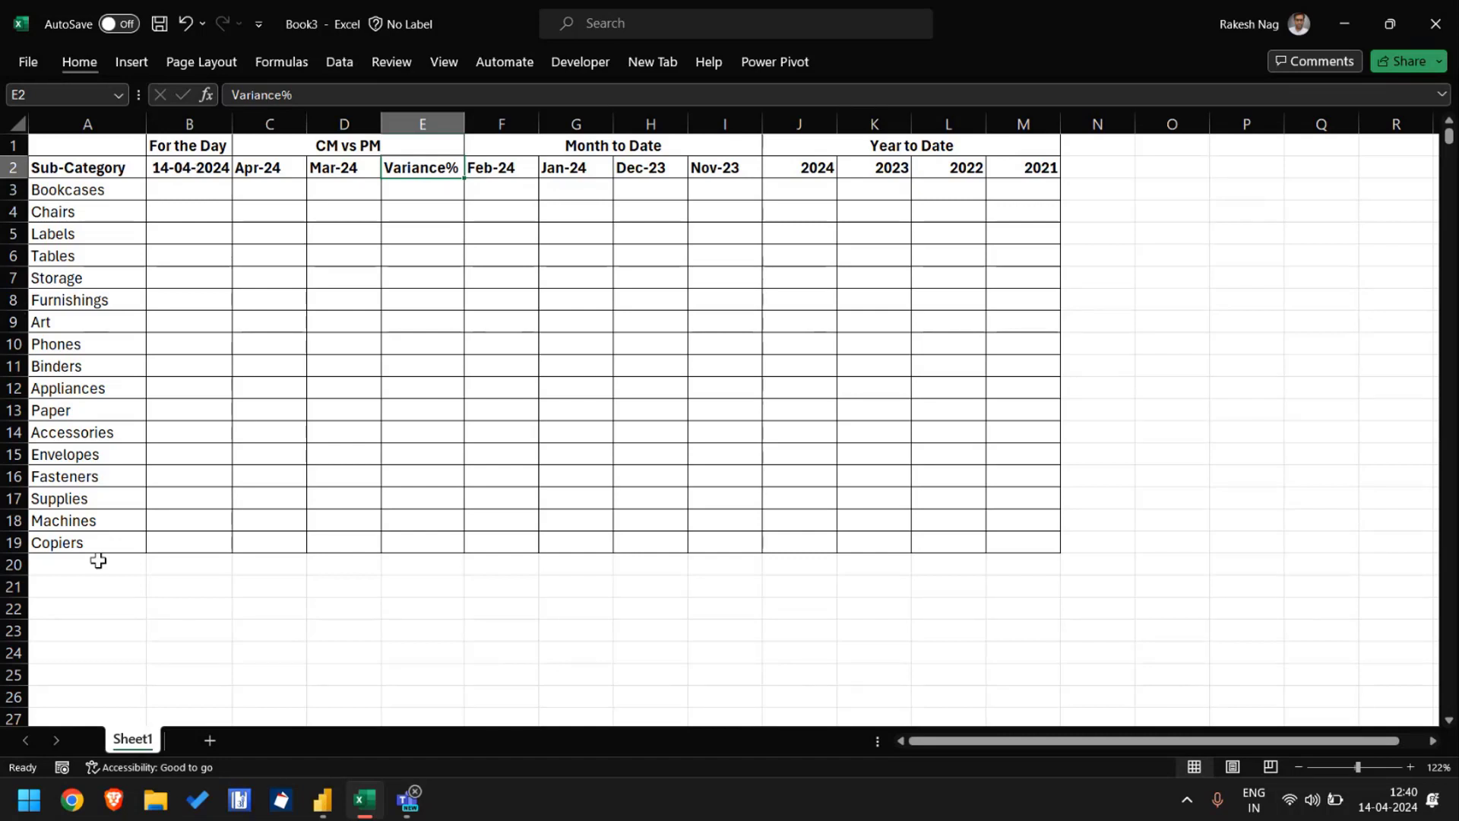
# Step: Switch to Power BI and insert a matrix visual across the page's full width, with Sub-Category from Orders as rows
pyautogui.click(332, 794)
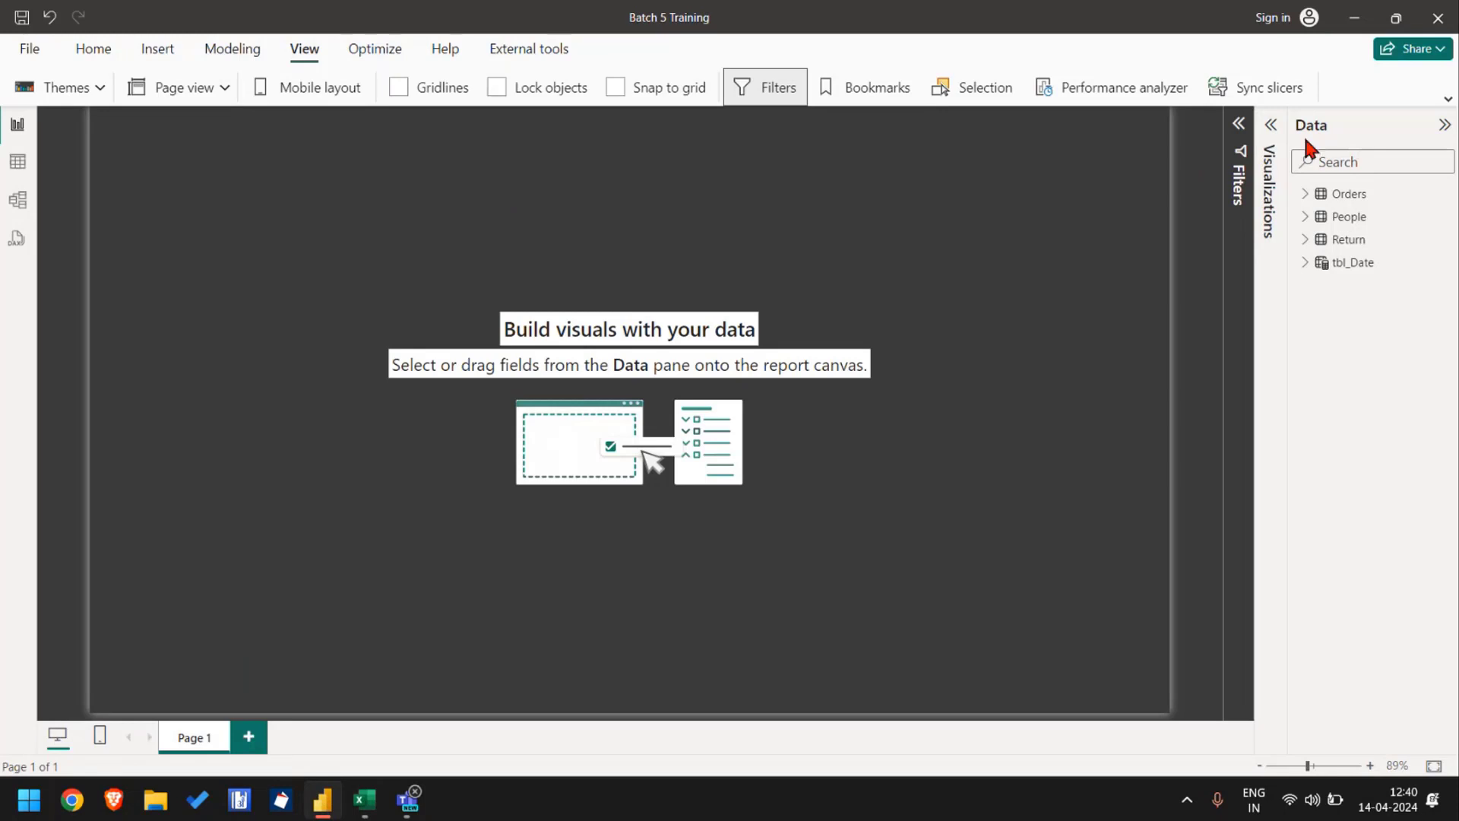
pyautogui.click(1269, 134)
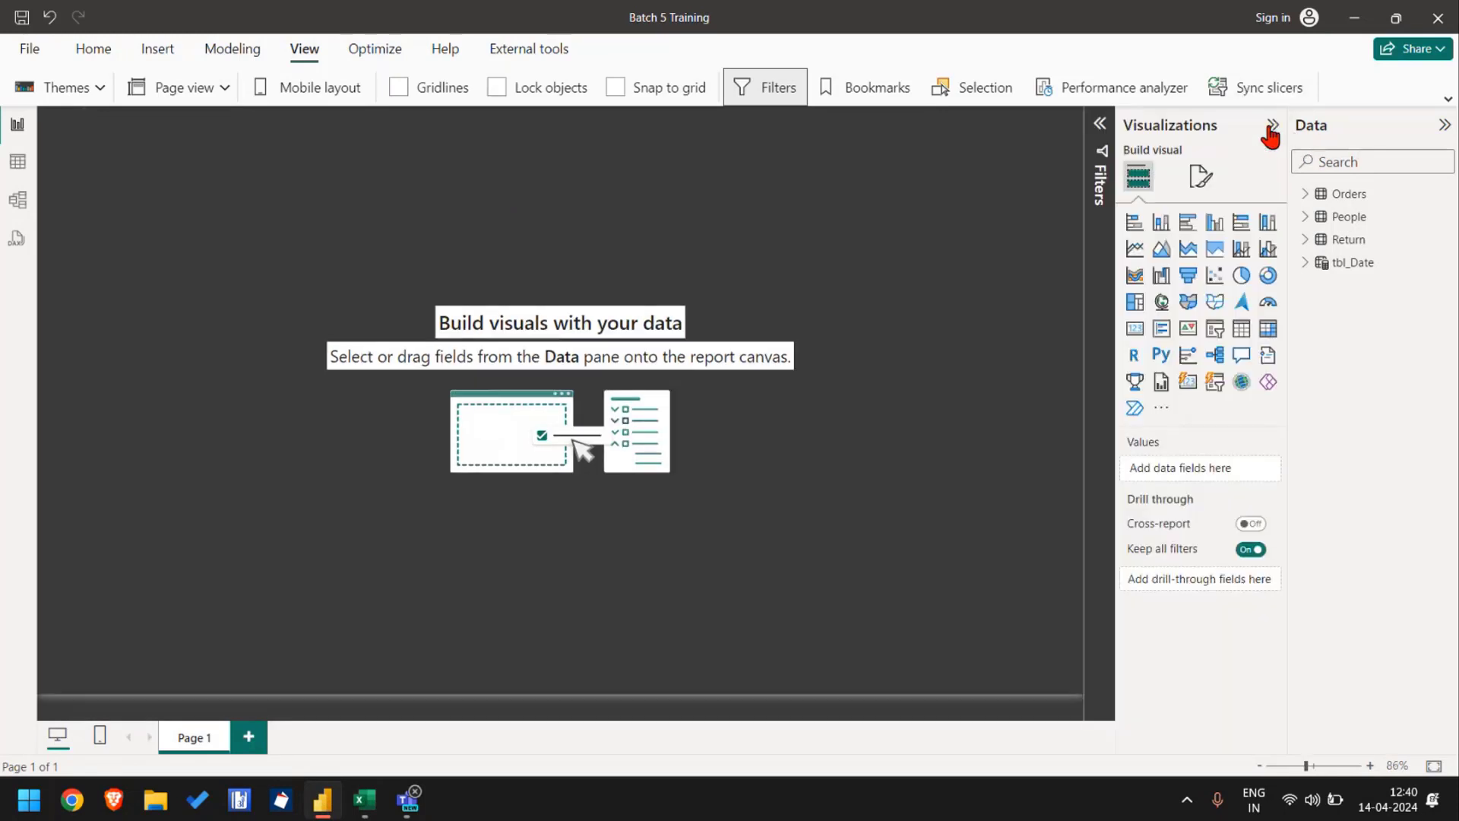
pyautogui.click(1267, 328)
pyautogui.moveTo(188, 214); pyautogui.dragTo(180, 571)
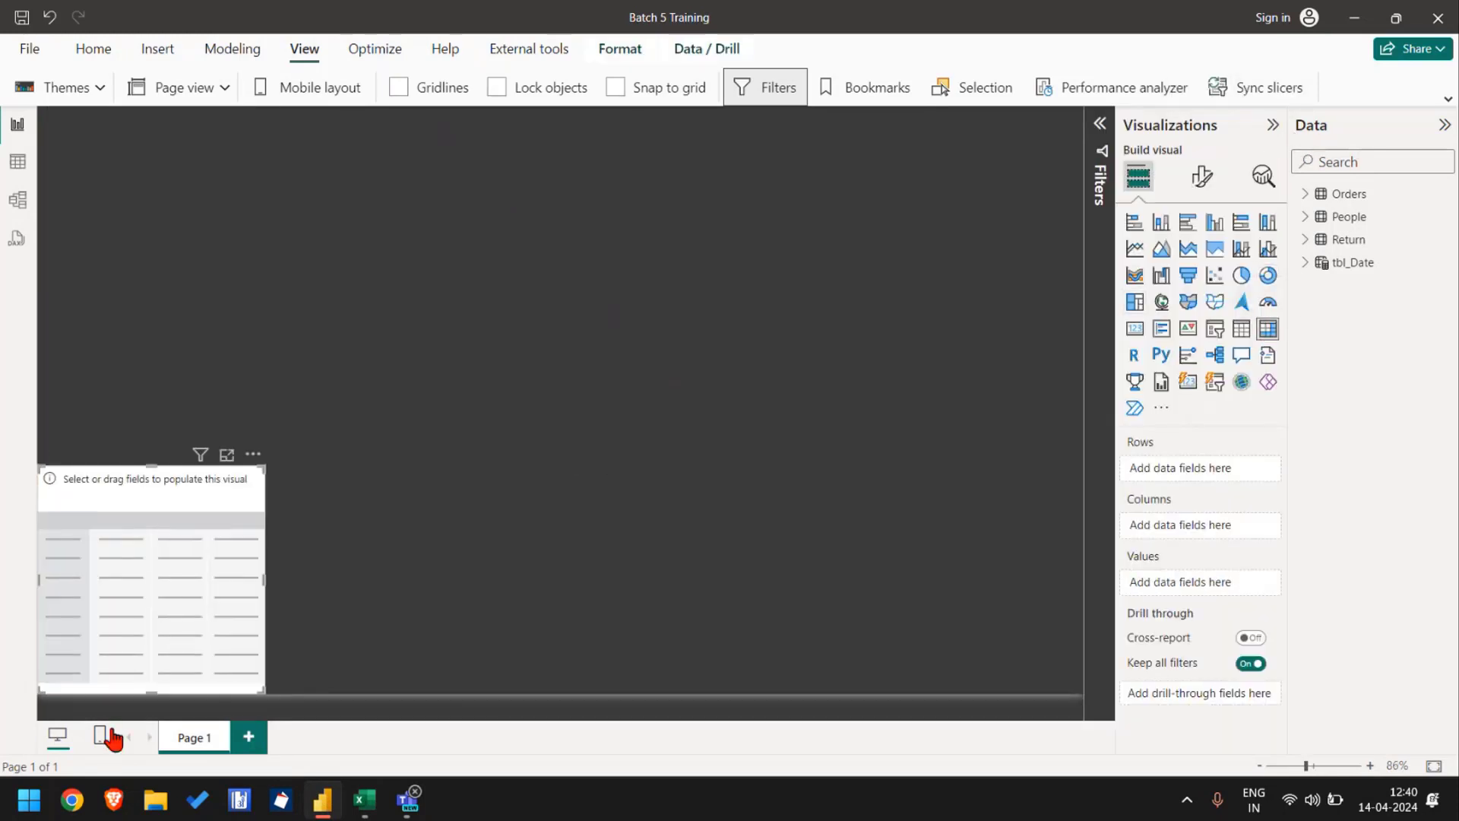
pyautogui.moveTo(261, 465); pyautogui.dragTo(1082, 310)
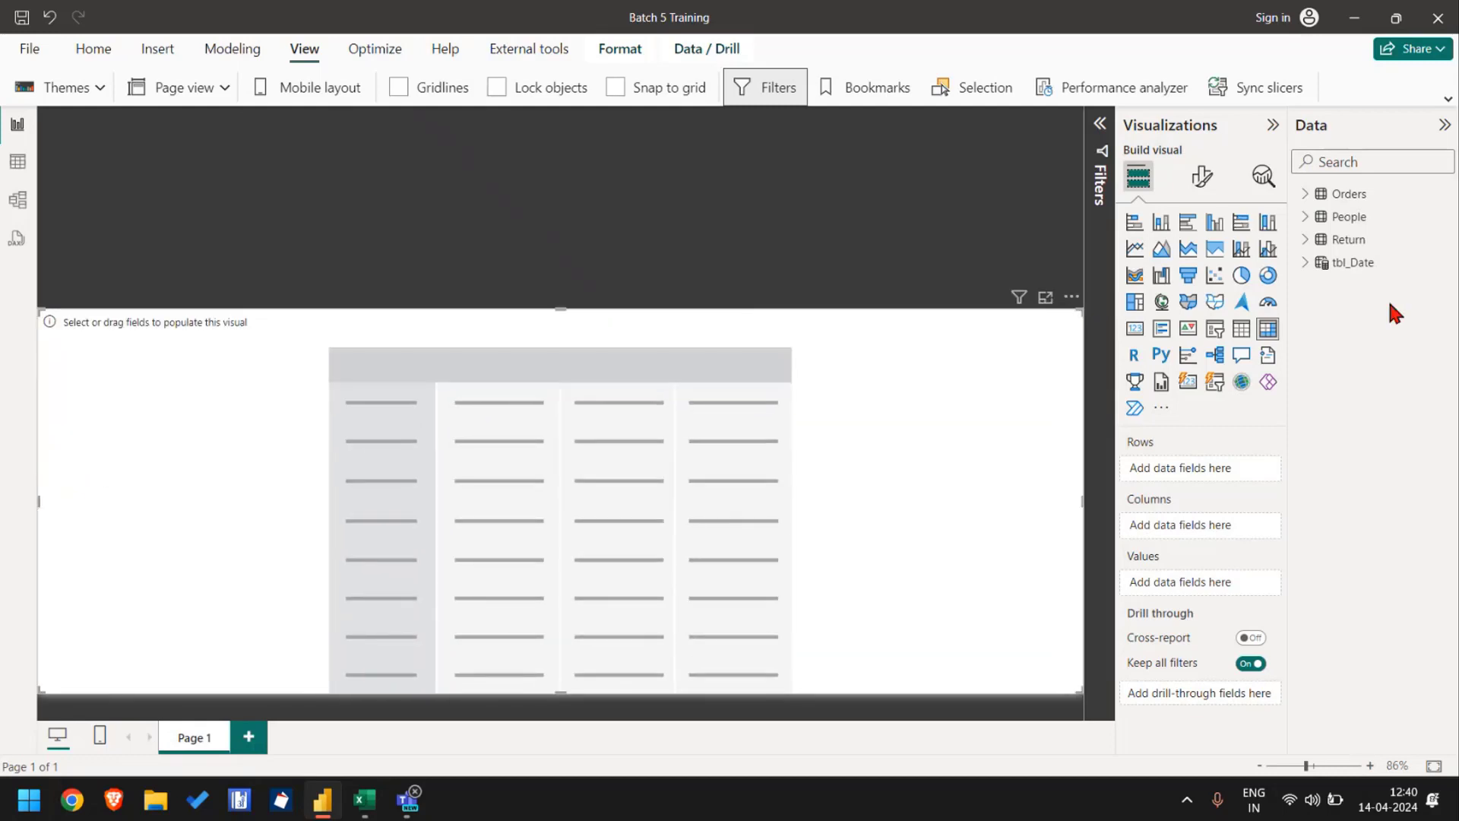
pyautogui.click(1318, 195)
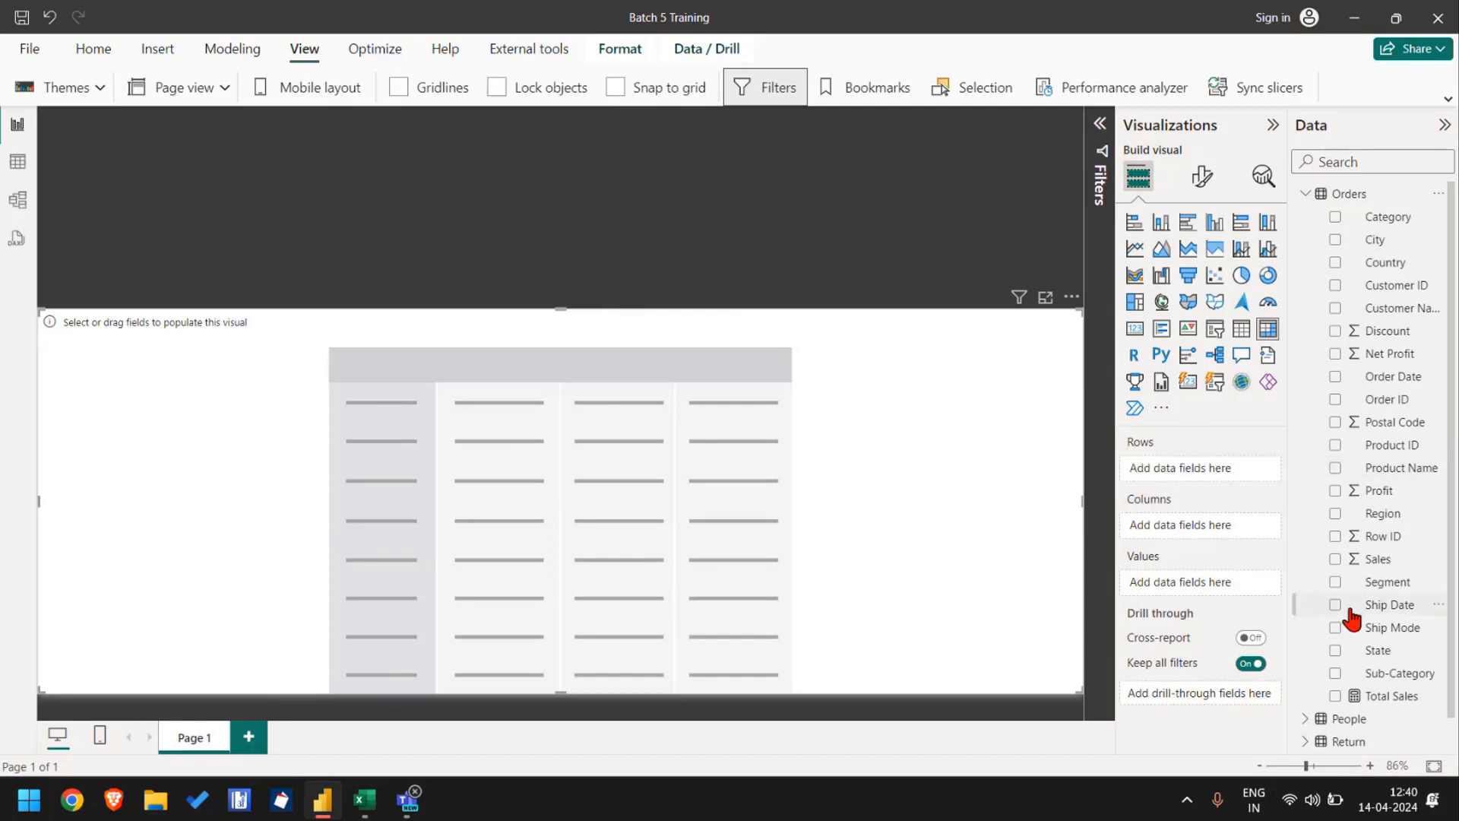
pyautogui.click(1335, 673)
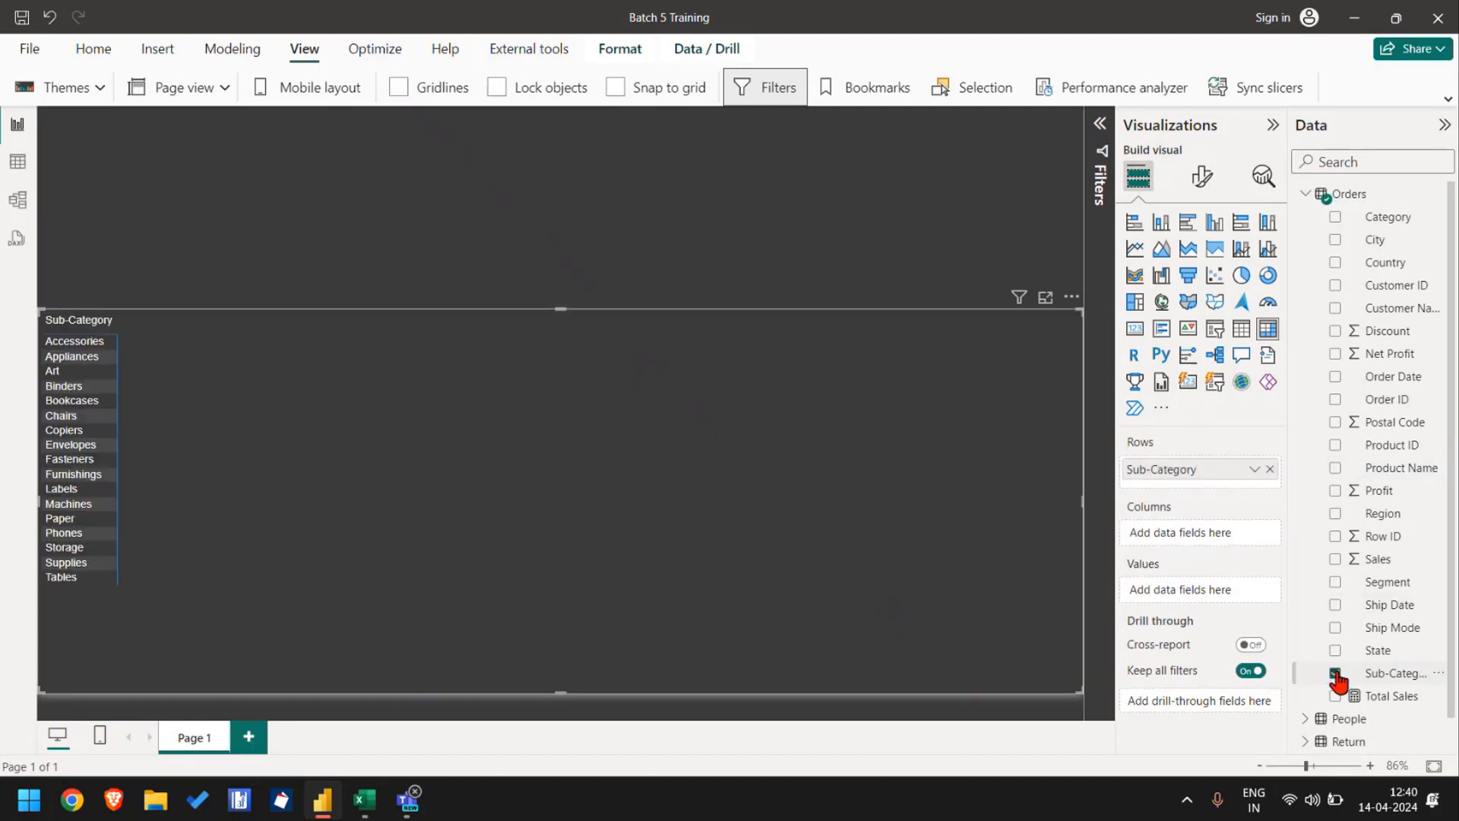
# Step: Set the matrix's global font size to 16 and extend the visual upward to make it taller
pyautogui.click(1208, 188)
pyautogui.click(1189, 346)
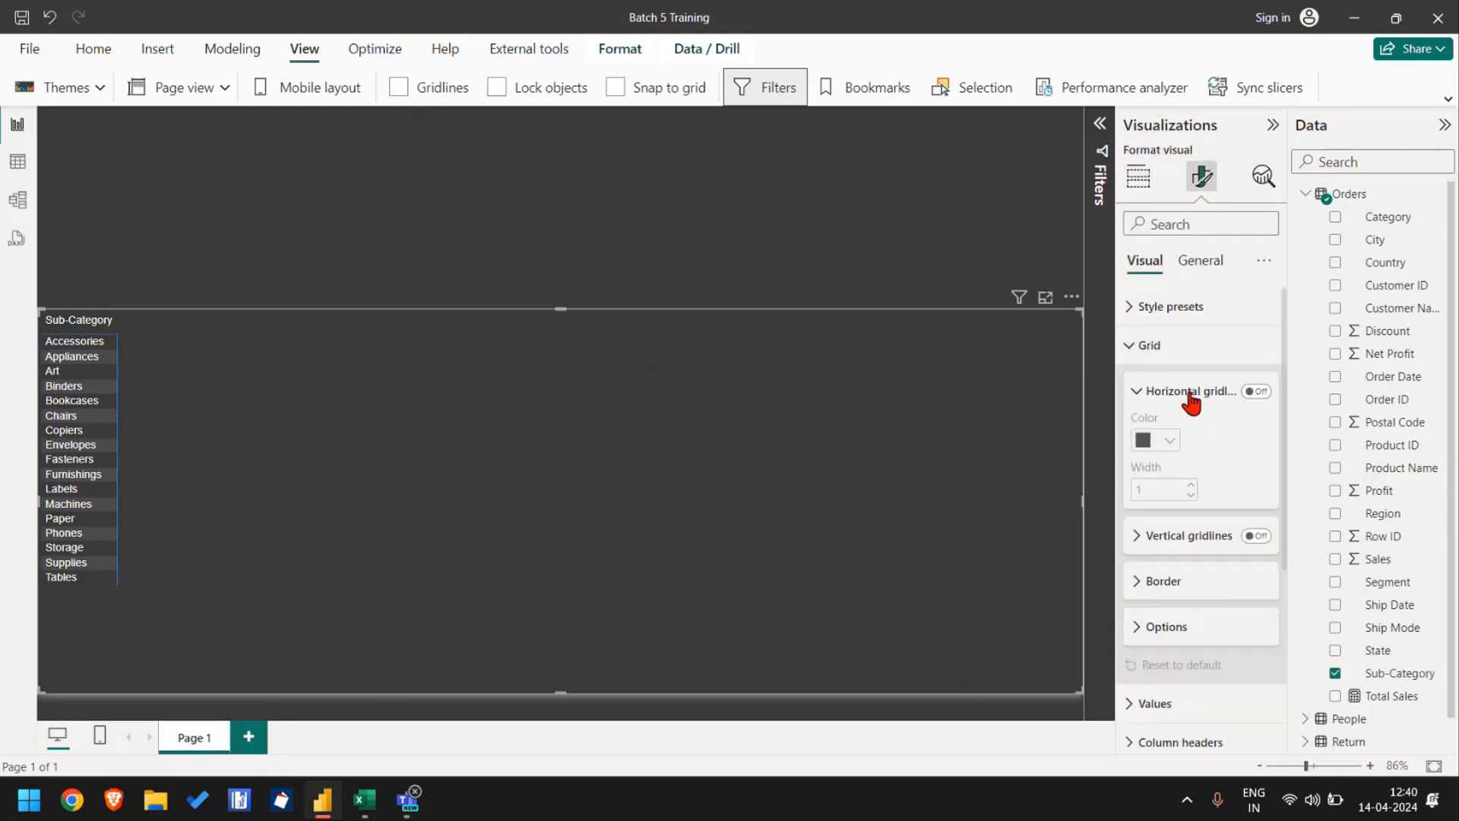
pyautogui.click(1191, 391)
pyautogui.click(1197, 524)
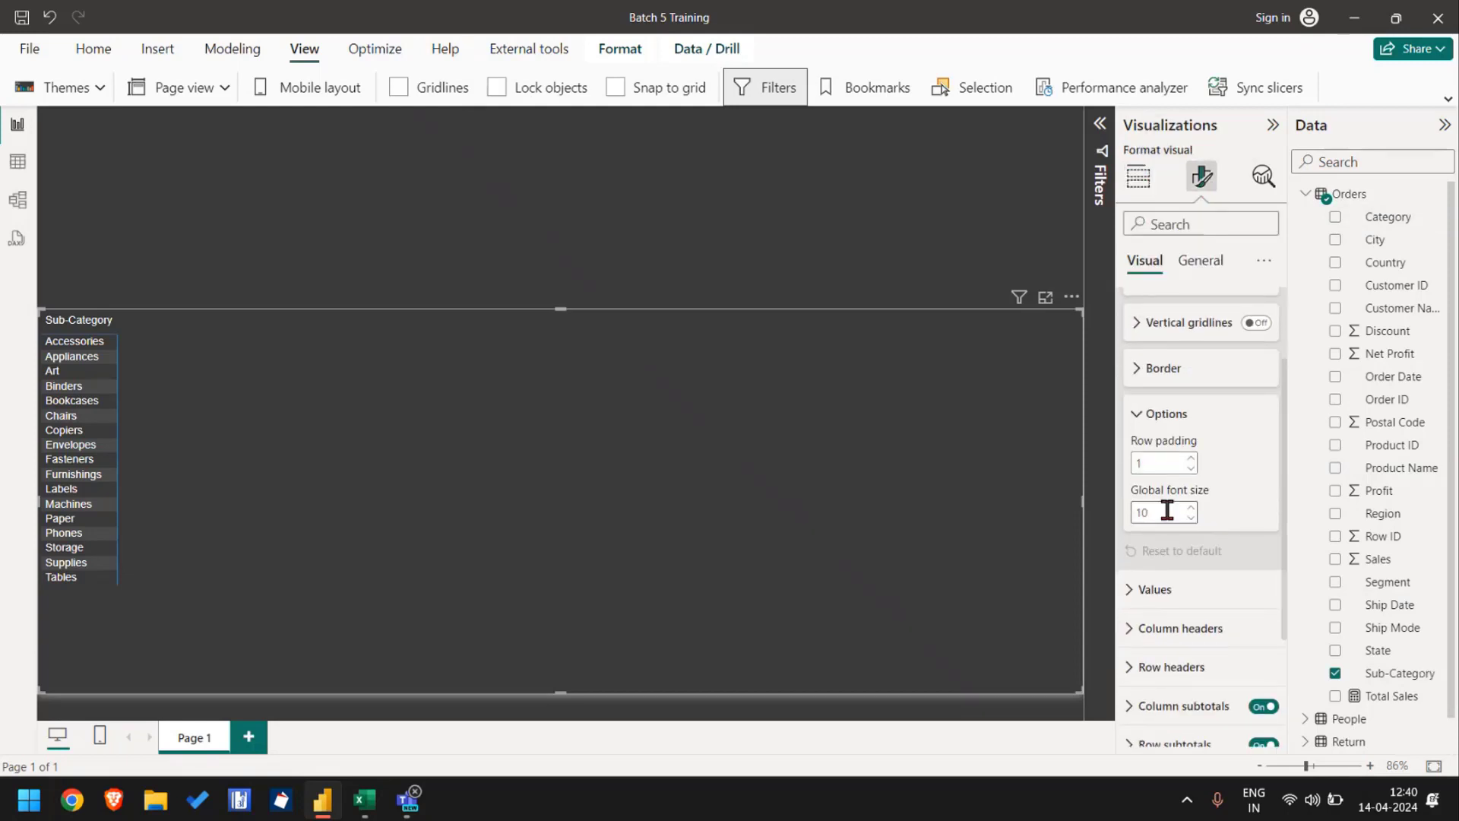
pyautogui.doubleClick(1167, 510)
pyautogui.write('15')
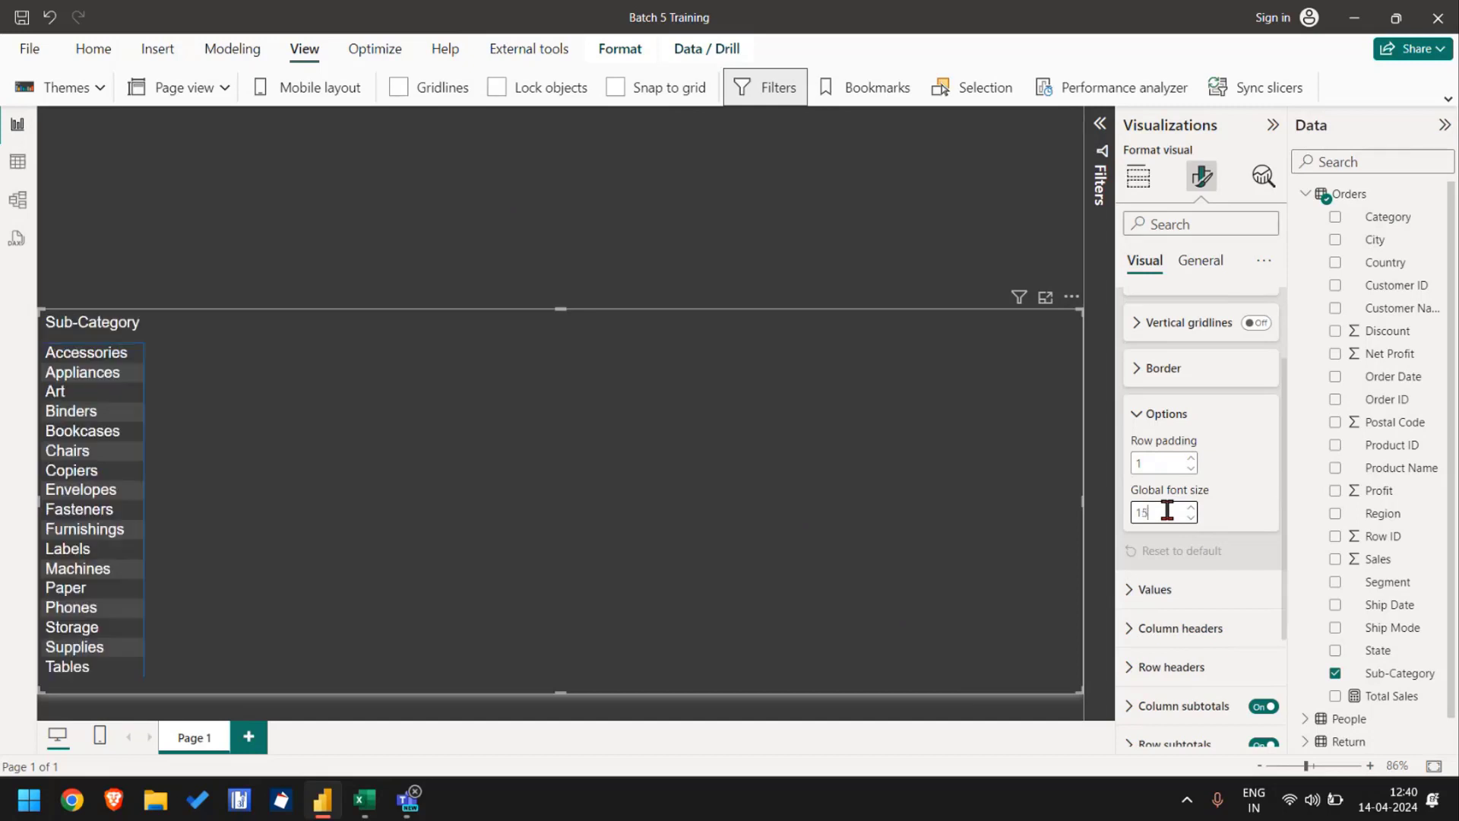
pyautogui.press('Up')
pyautogui.moveTo(560, 309); pyautogui.dragTo(560, 222)
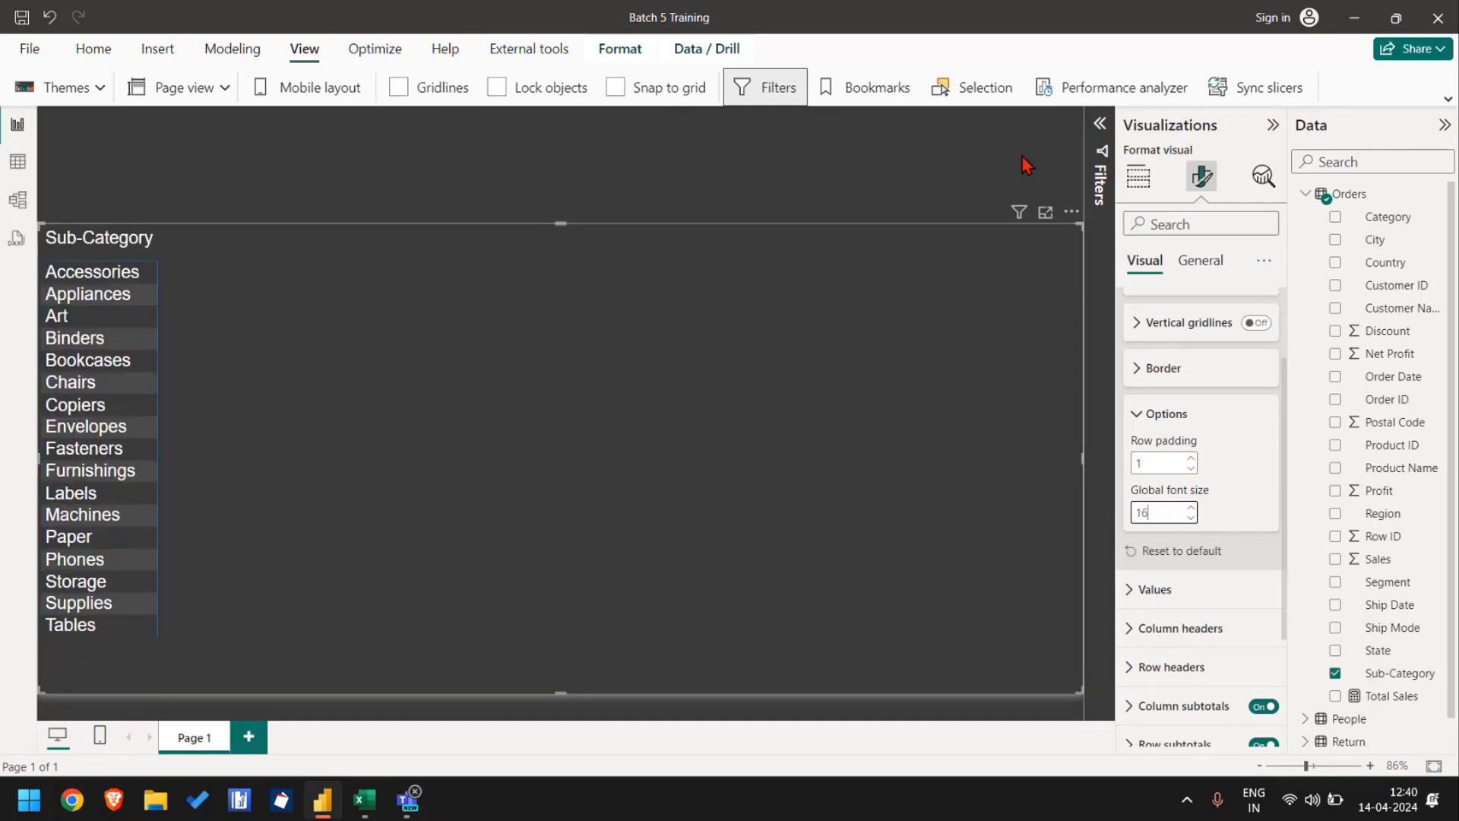
# Step: Add the Year field from tbl_Date to the matrix's columns
pyautogui.click(1306, 195)
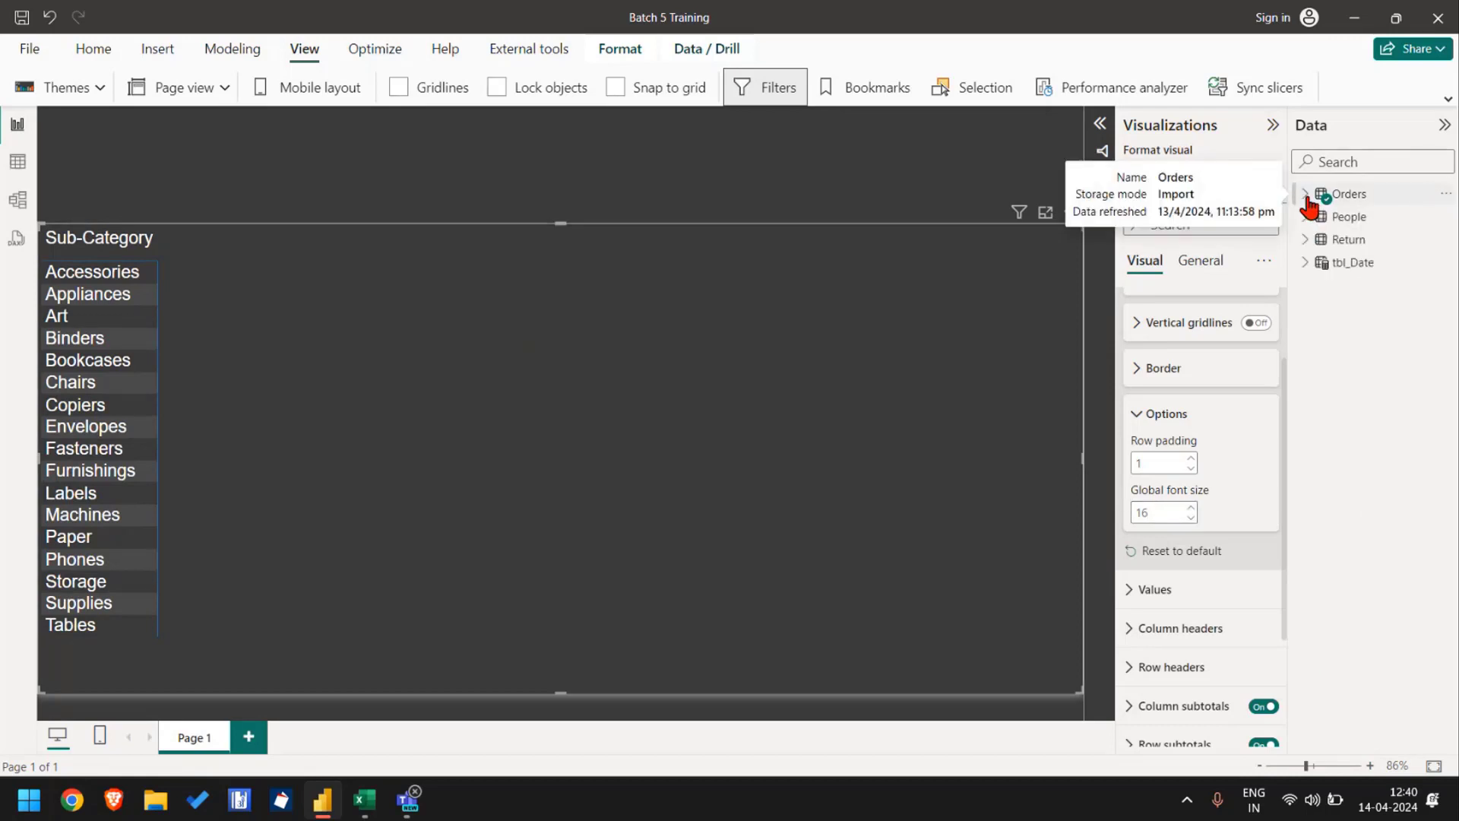
pyautogui.click(1314, 263)
pyautogui.click(1150, 184)
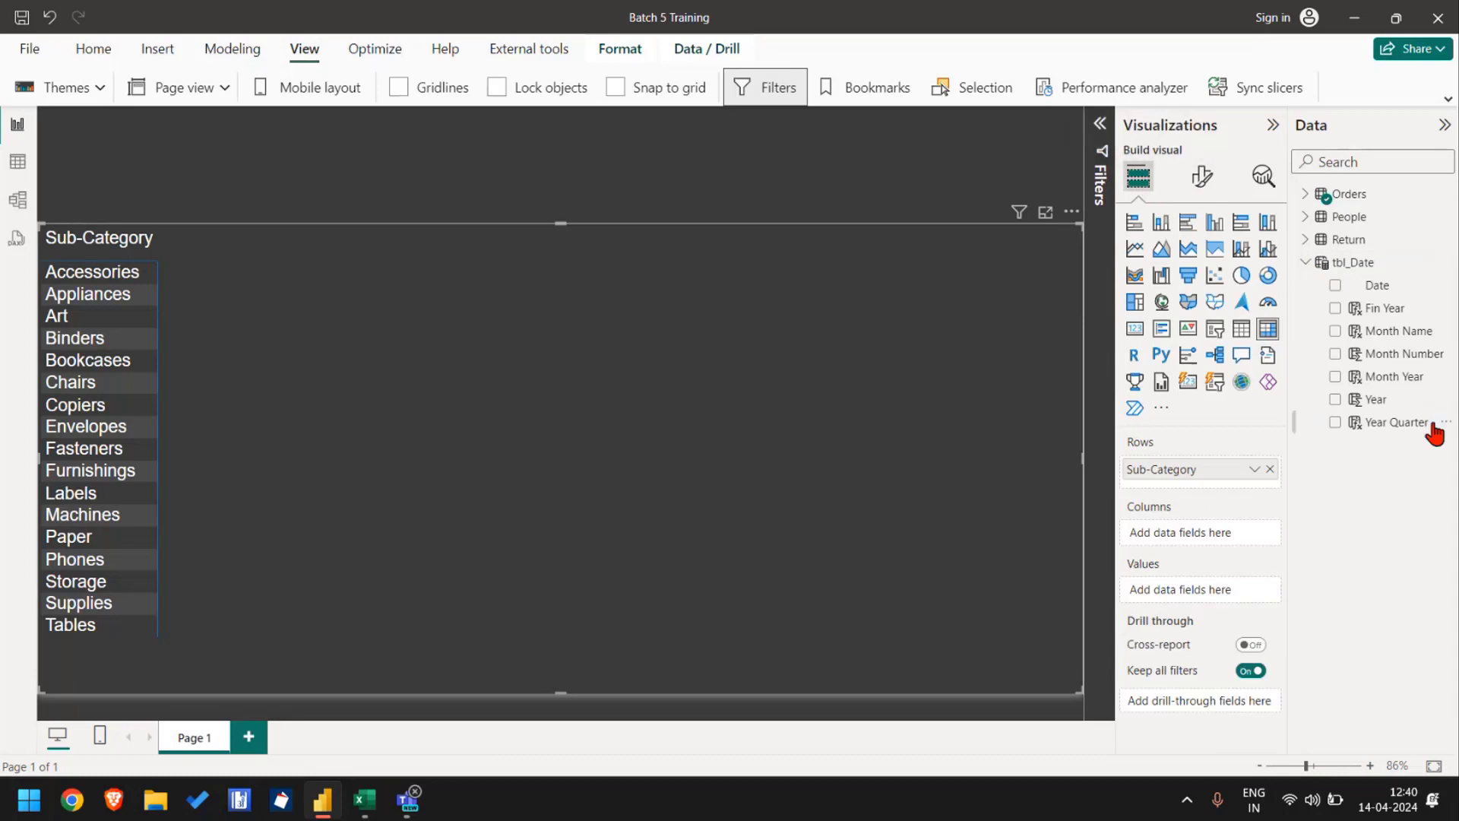
pyautogui.moveTo(1383, 400); pyautogui.dragTo(1198, 544)
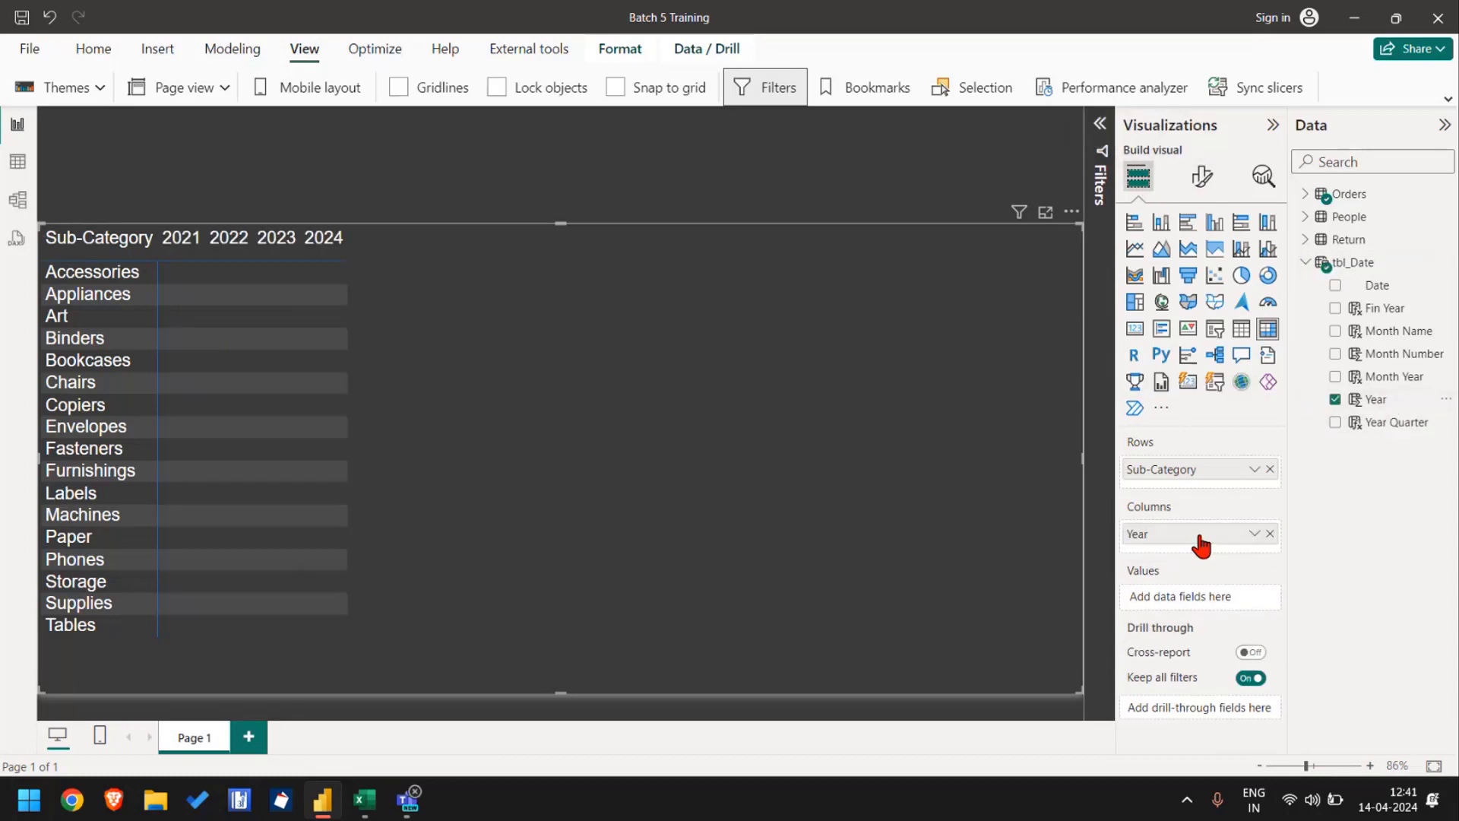
# Step: Add the Total Sales measure from Orders to the matrix's values
pyautogui.click(1308, 195)
pyautogui.scroll(-2, 1413, 402)
pyautogui.scroll(-2, 1413, 403)
pyautogui.click(1335, 506)
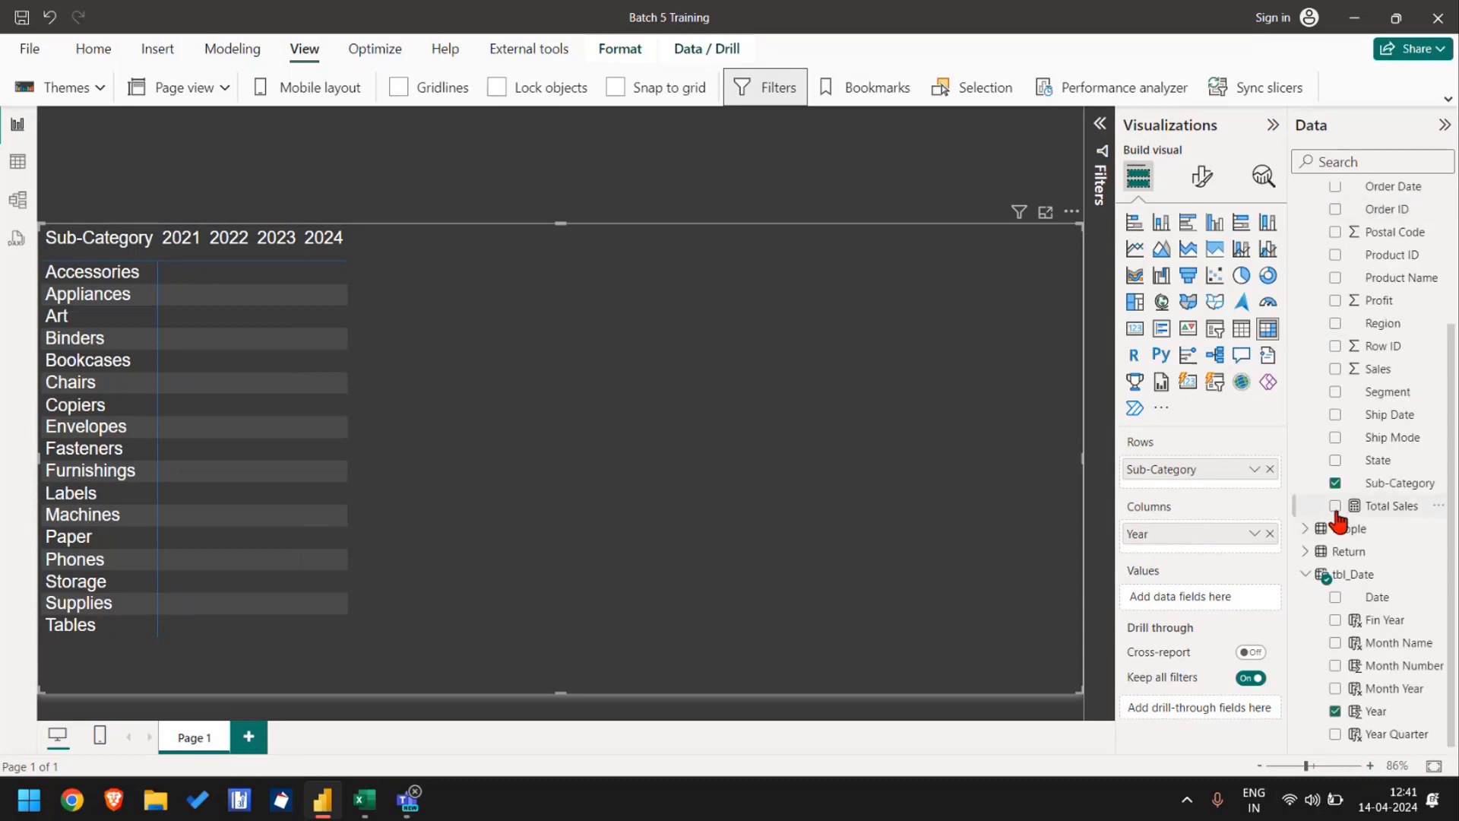
pyautogui.scroll(5, 1365, 392)
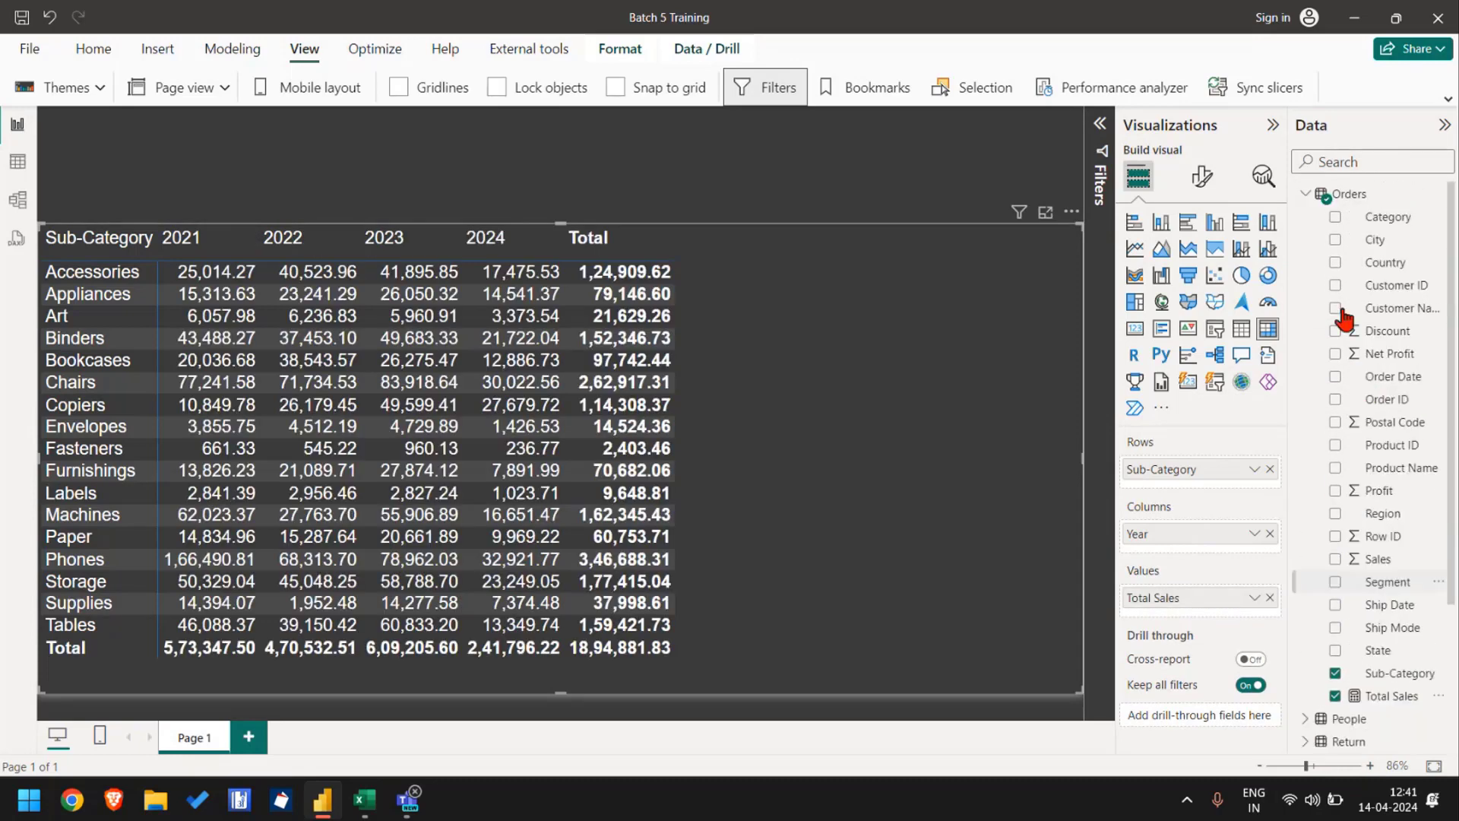
# Step: Add Month Year below Year in the matrix's columns and expand the column hierarchy down one level
pyautogui.click(1304, 195)
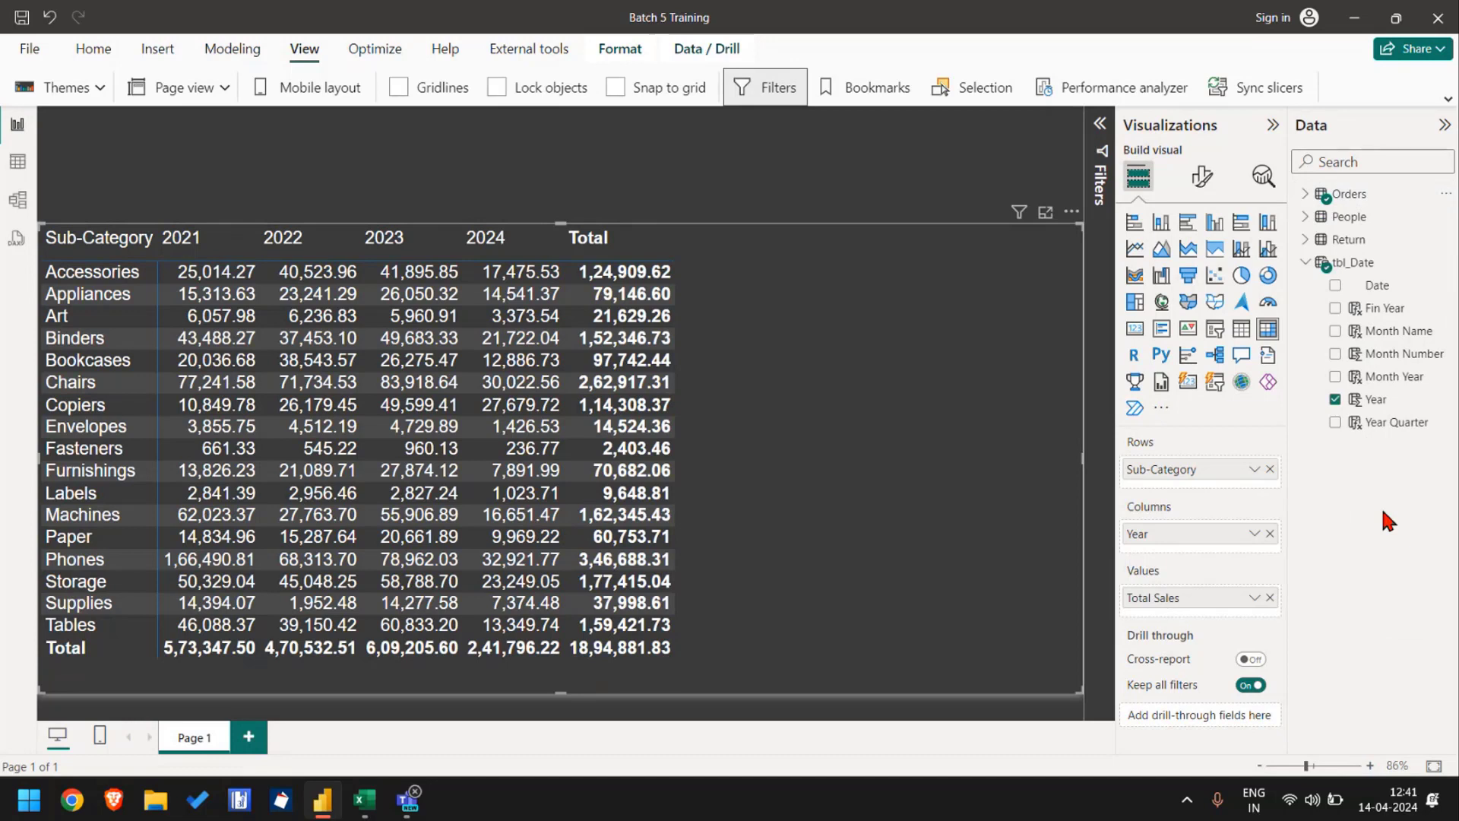
pyautogui.moveTo(1394, 377); pyautogui.dragTo(1182, 550)
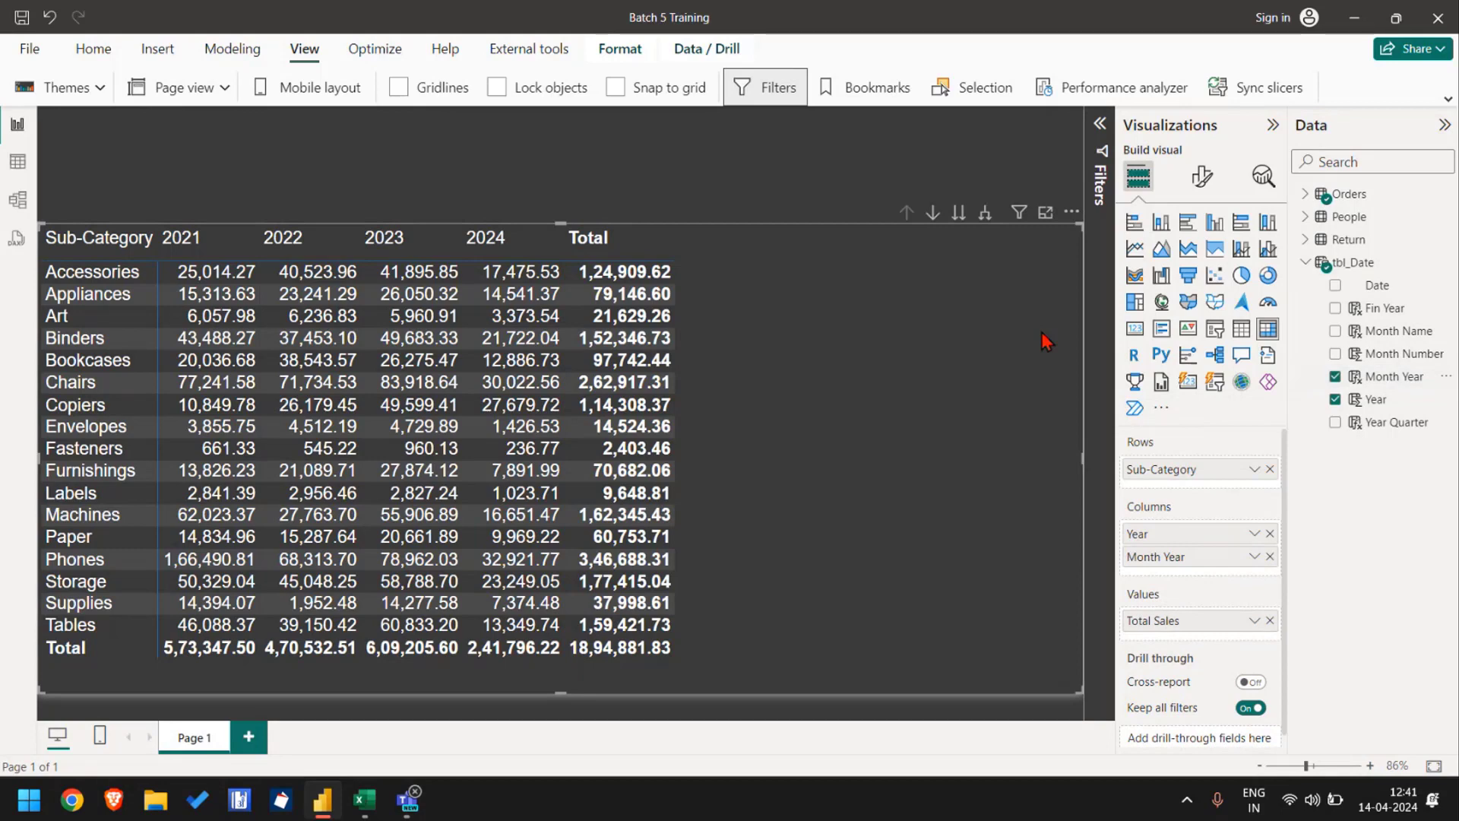
pyautogui.click(985, 213)
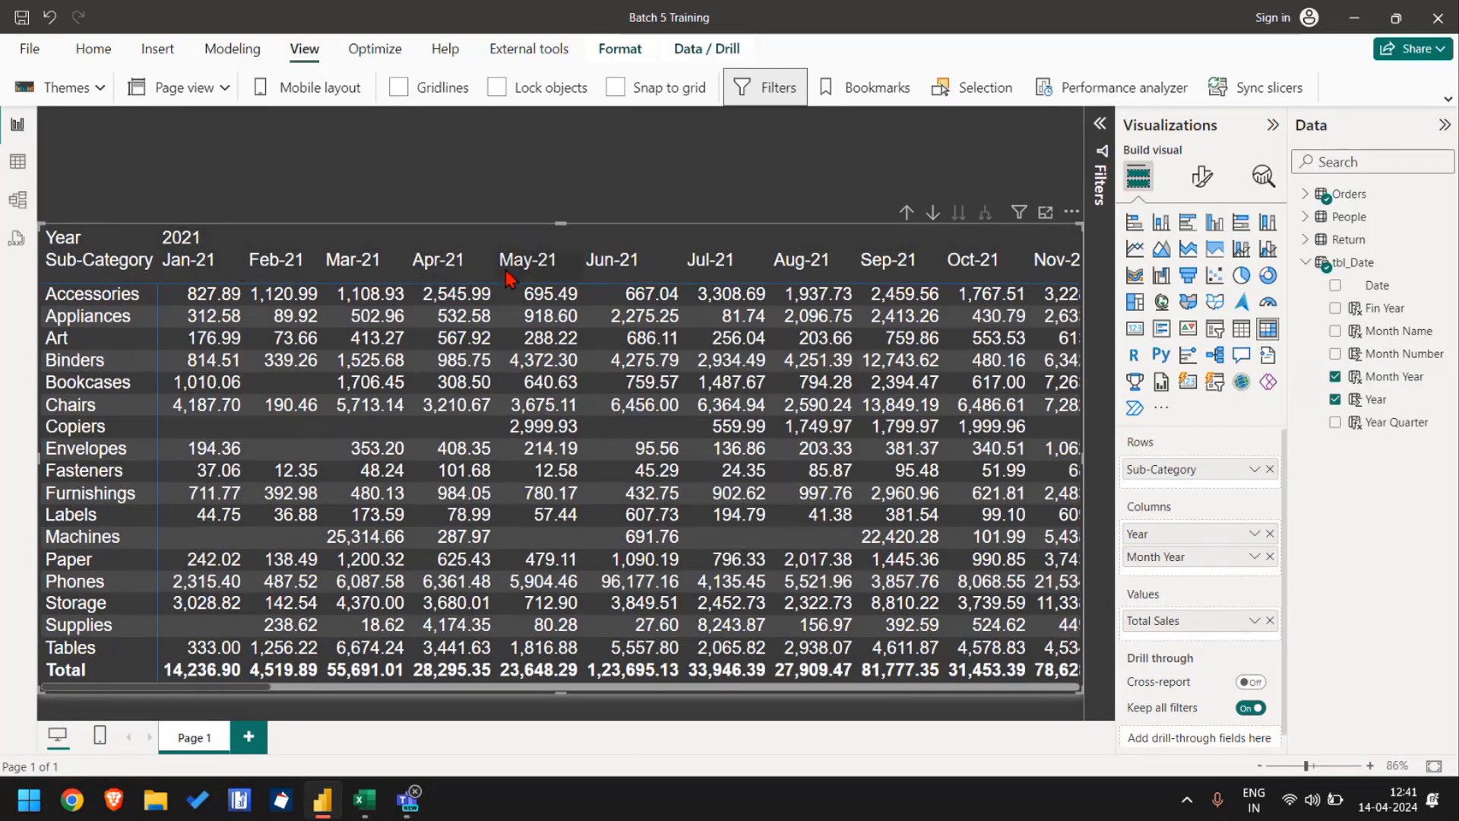
pyautogui.hscroll(6, 504, 271)
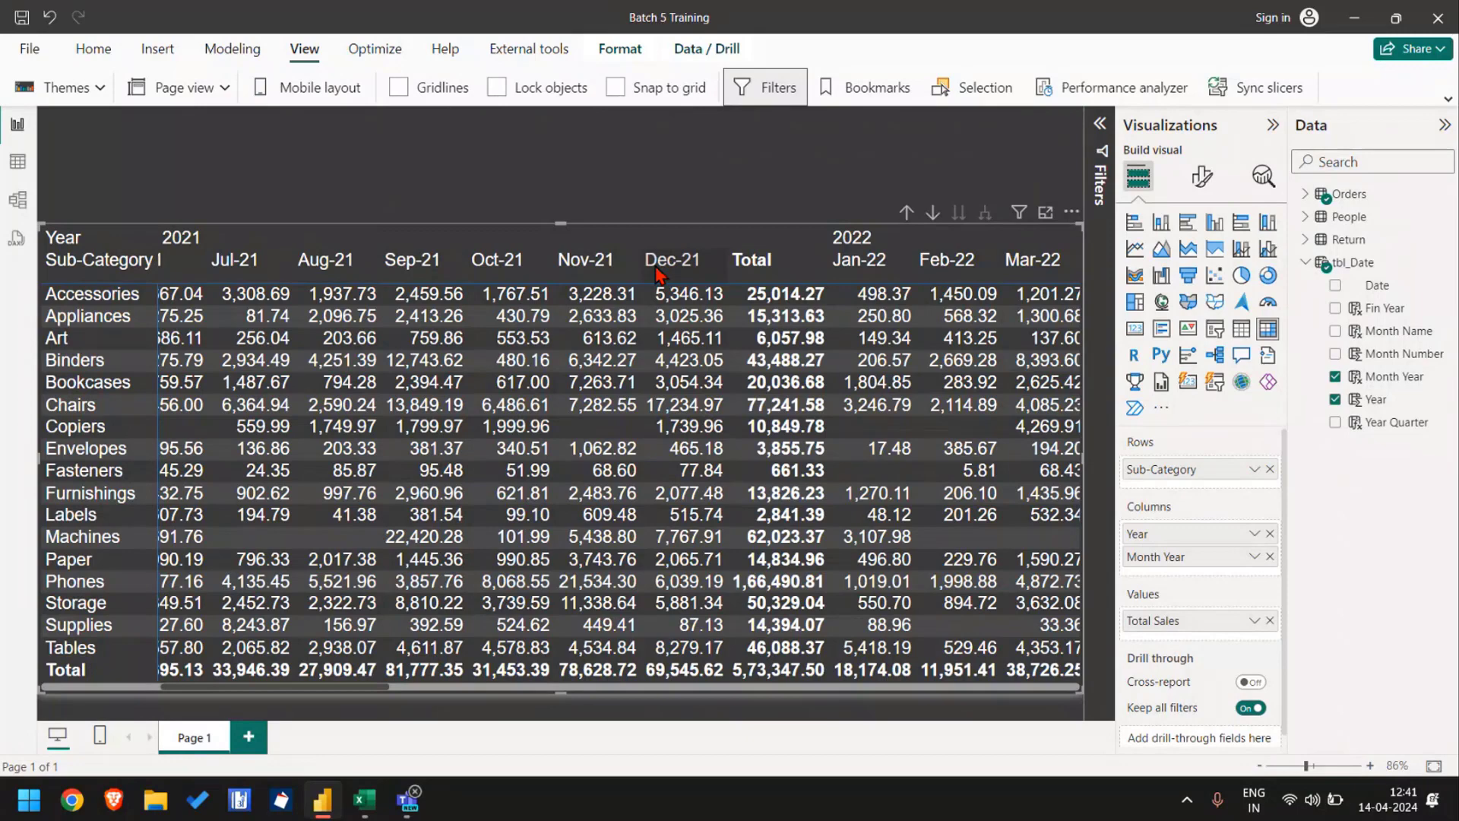
# Step: Compare the row 2 headers of the Excel layout with the year and month columns of the Power BI matrix
pyautogui.hotkey('alt', 'Tab')
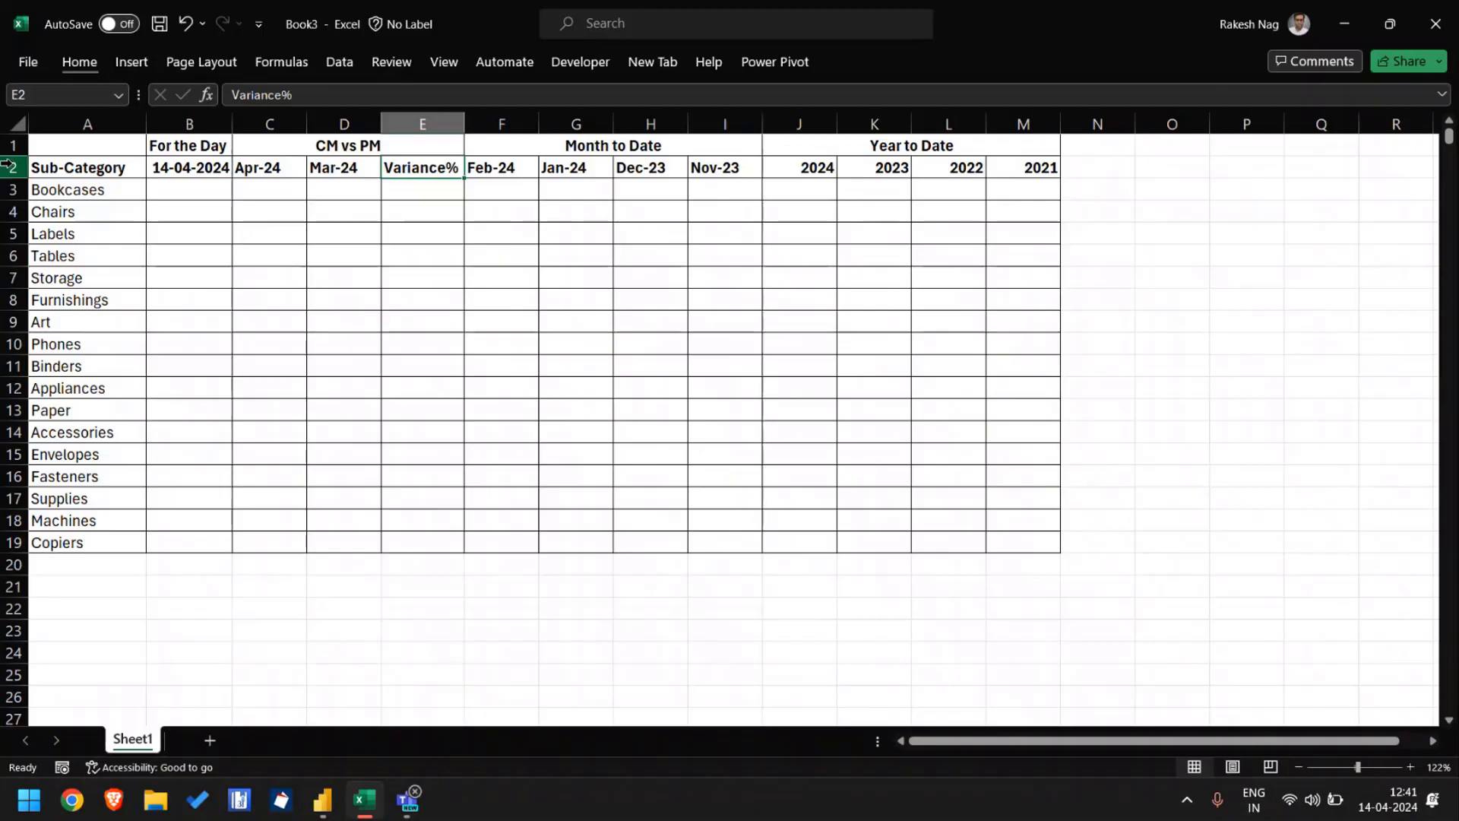
pyautogui.click(13, 167)
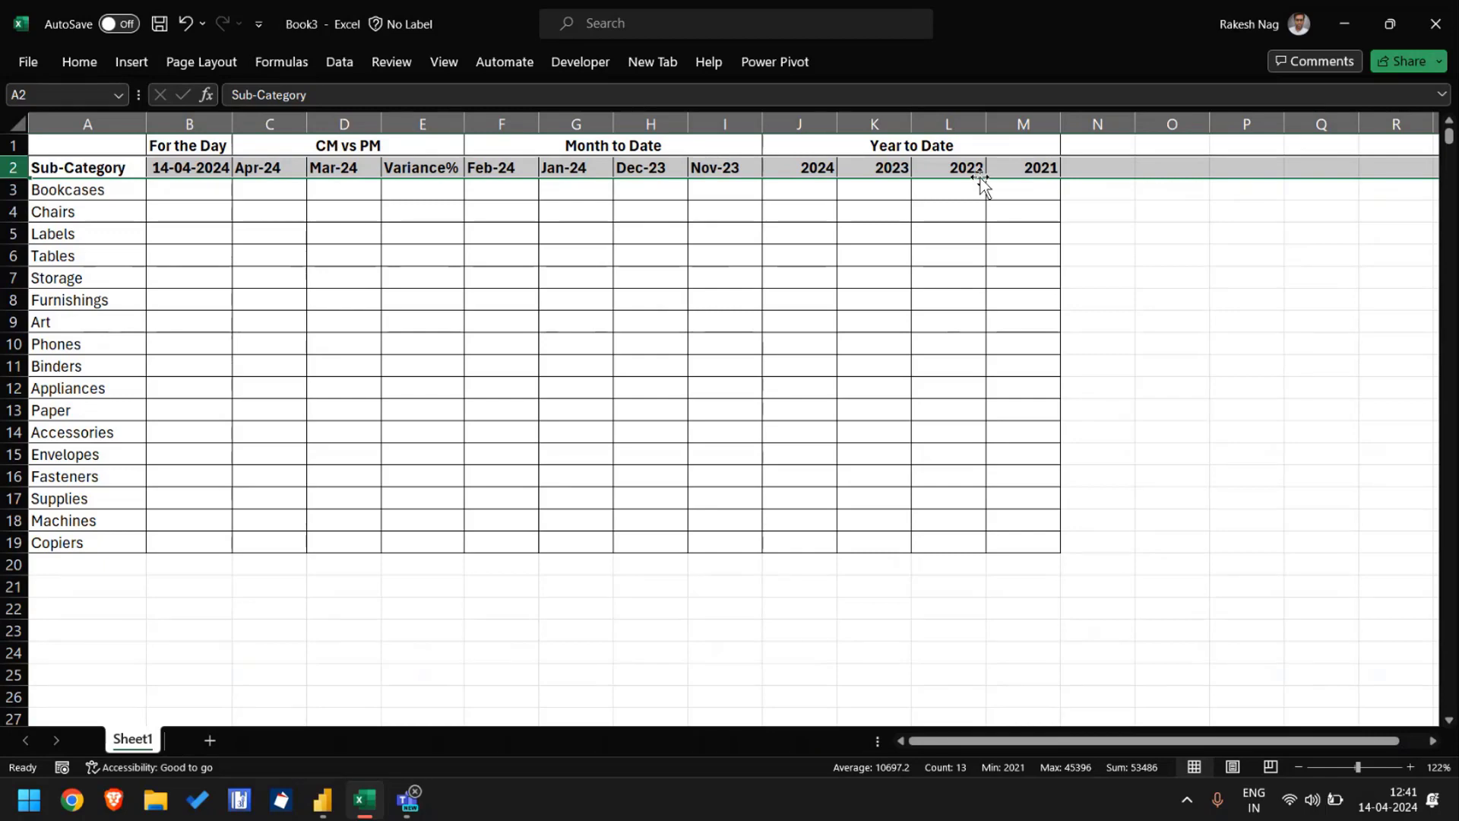
pyautogui.hotkey('alt', 'Tab')
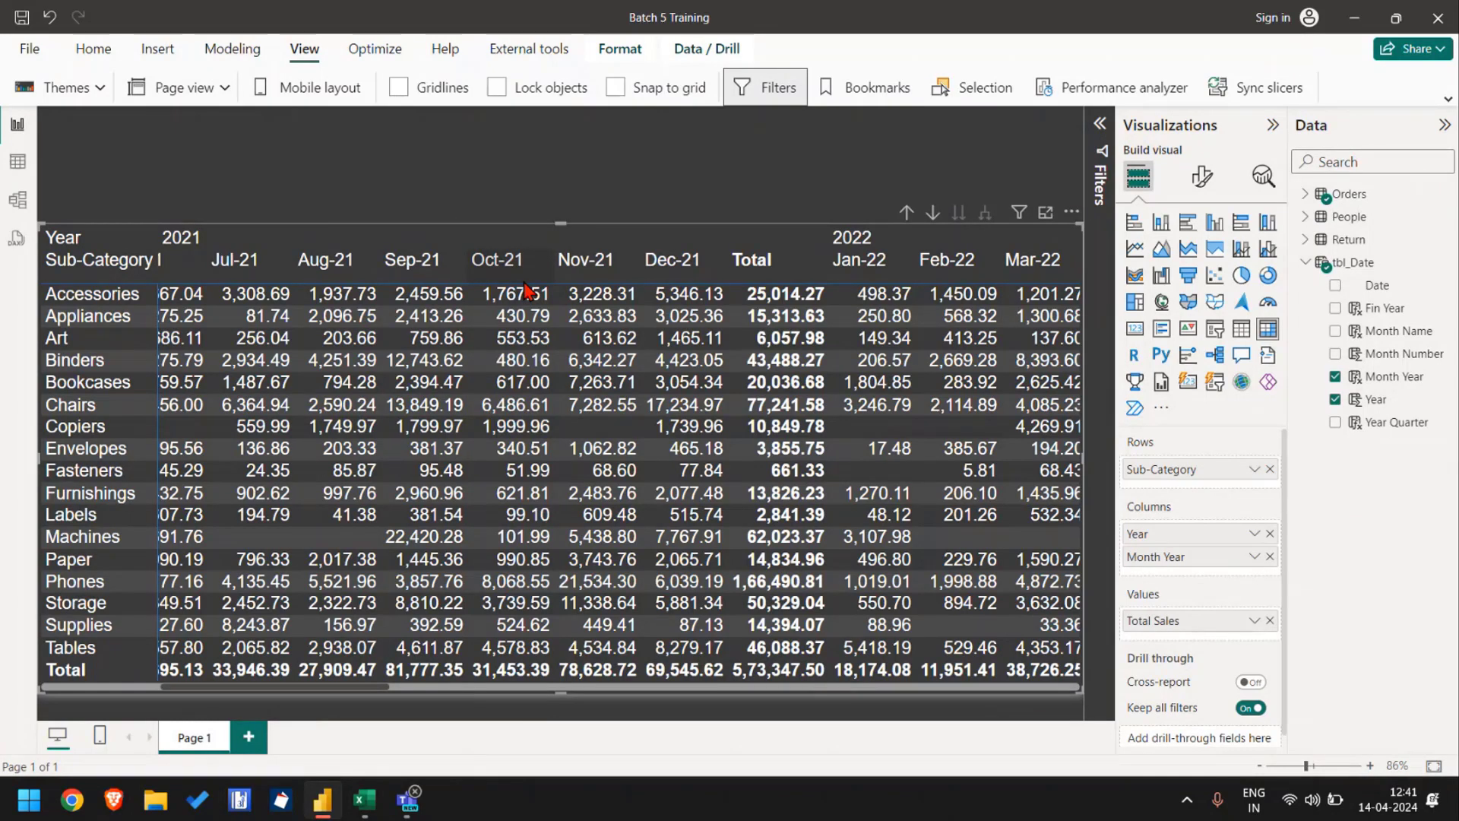
# Step: Switch to Excel and enter the label "Disconnected Table" in cell S3, in the blank area beyond the report table
pyautogui.hotkey('alt', 'Tab')
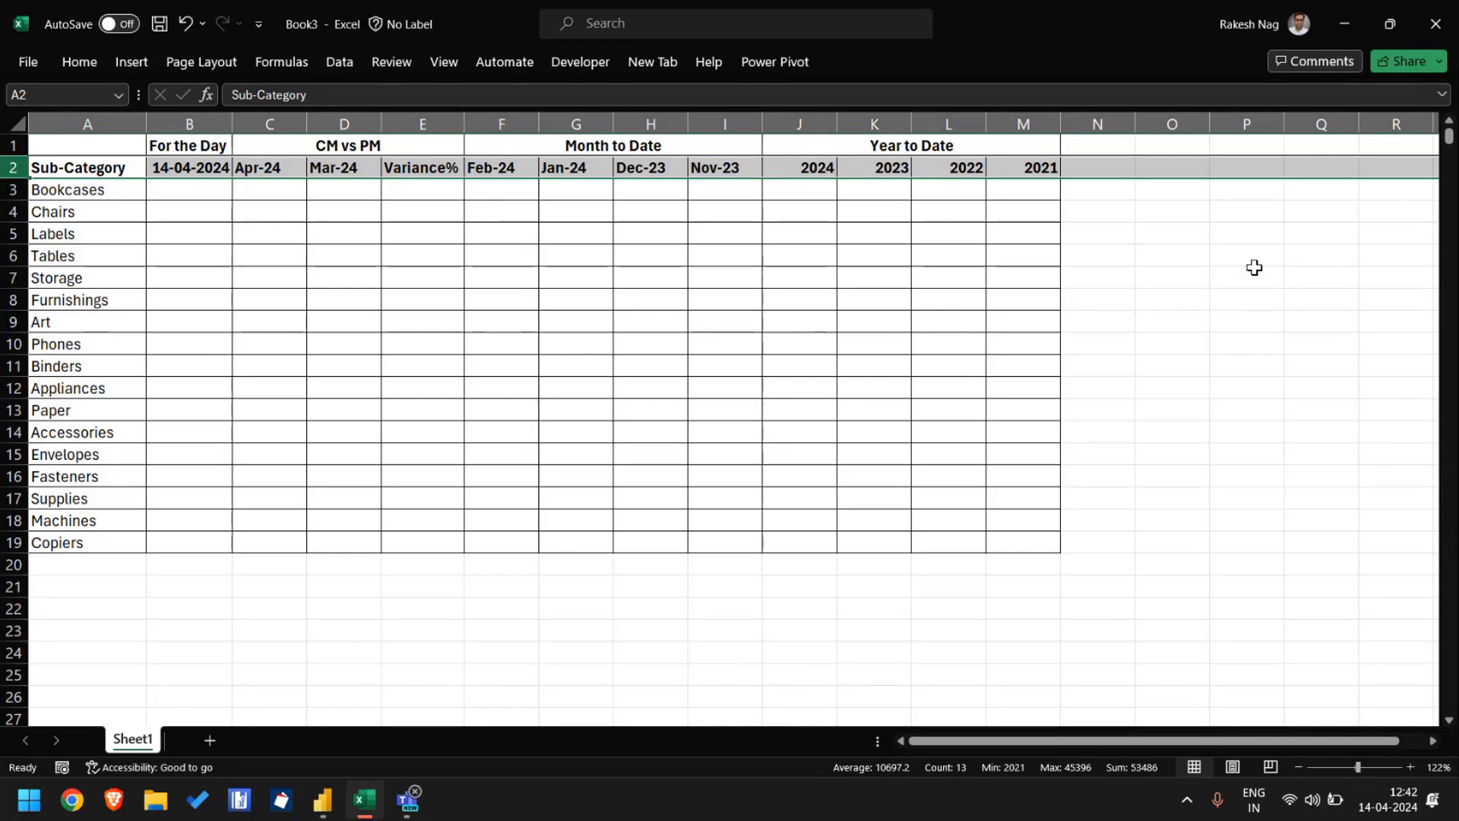
pyautogui.hscroll(6, 1255, 267)
pyautogui.click(580, 251)
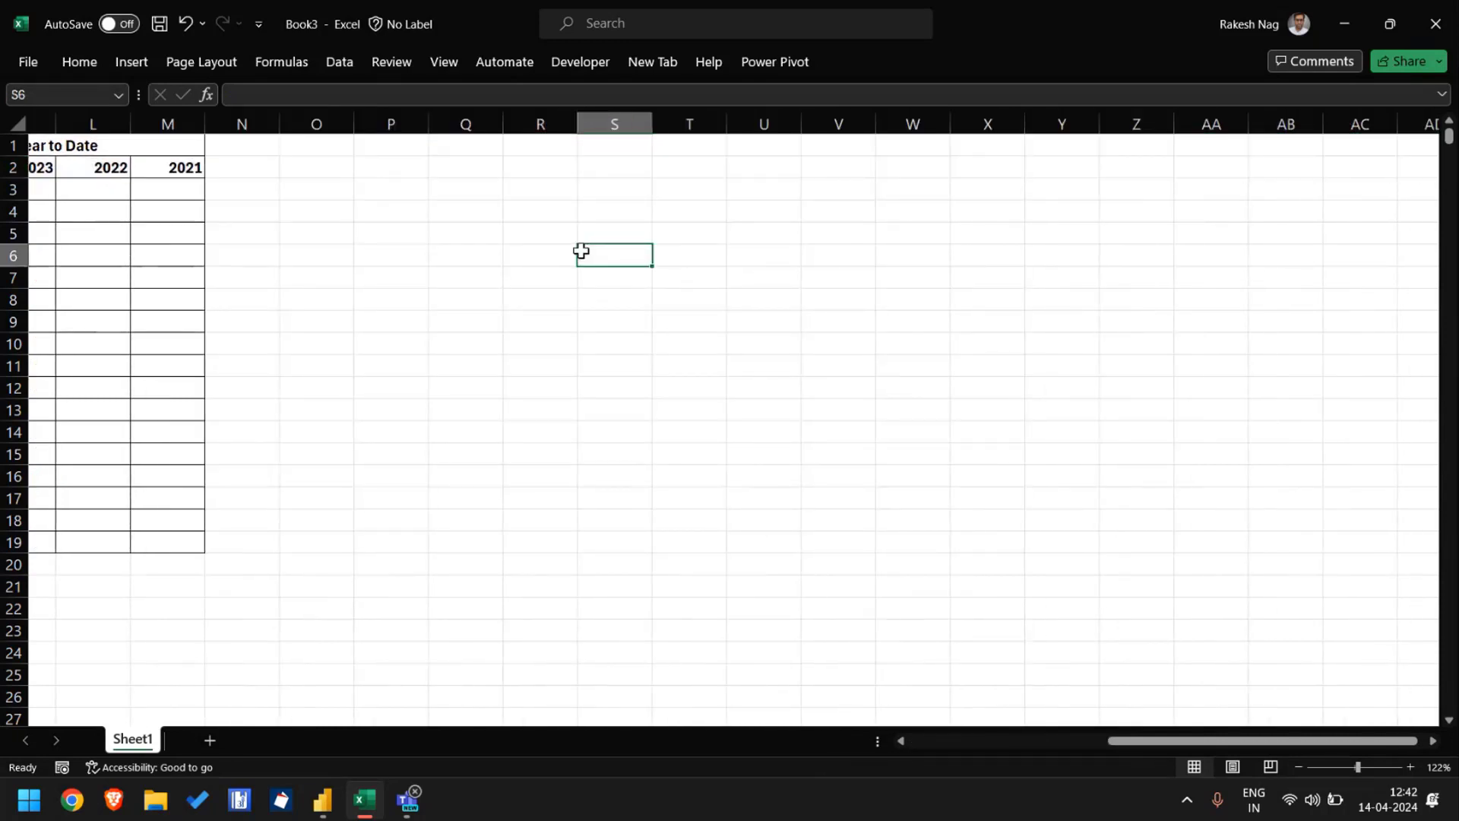
pyautogui.hotkey('ctrl', 'Up')
pyautogui.press('Down')
pyautogui.press('Down')
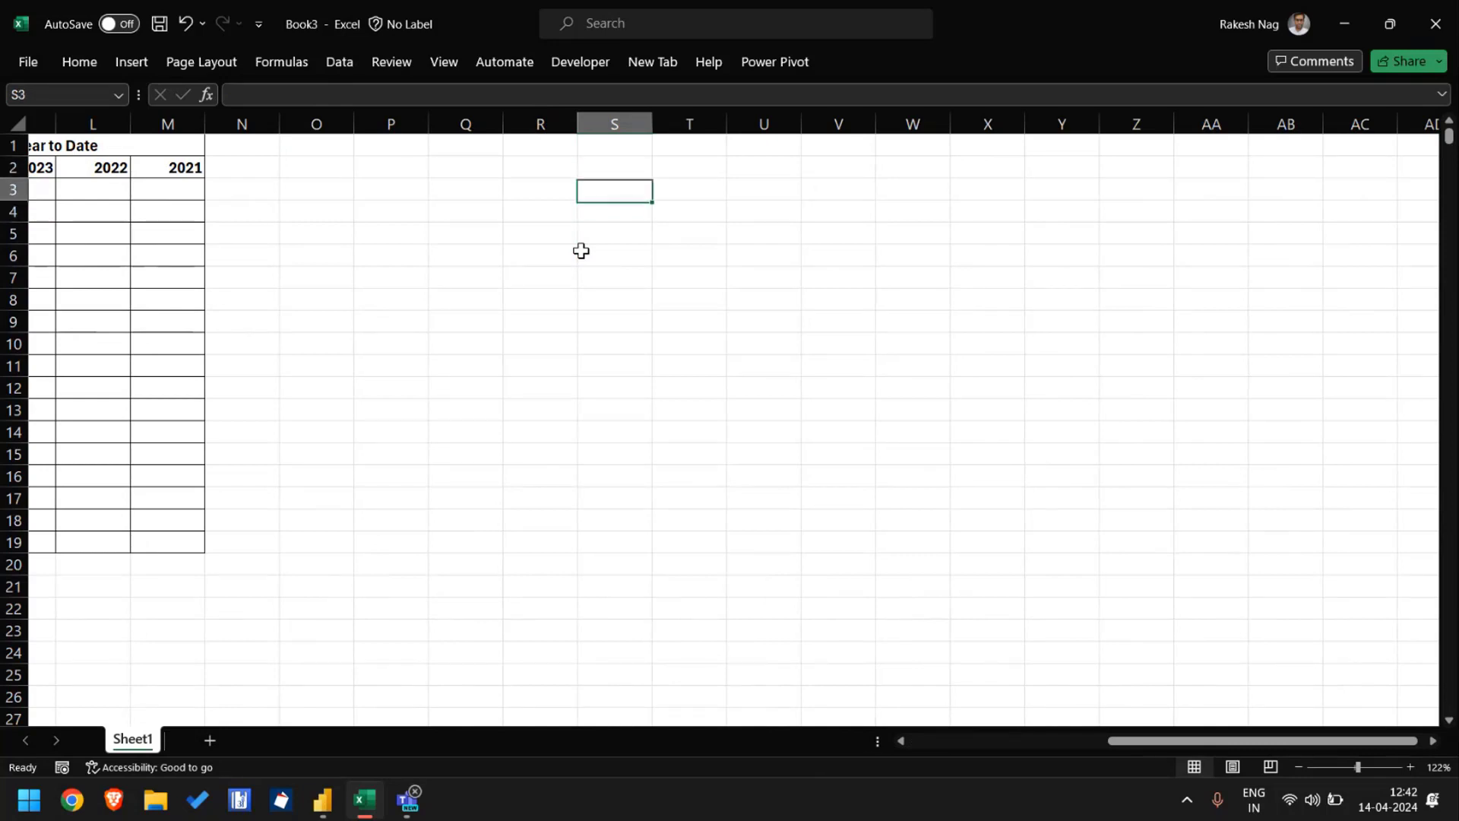
pyautogui.write('Dis')
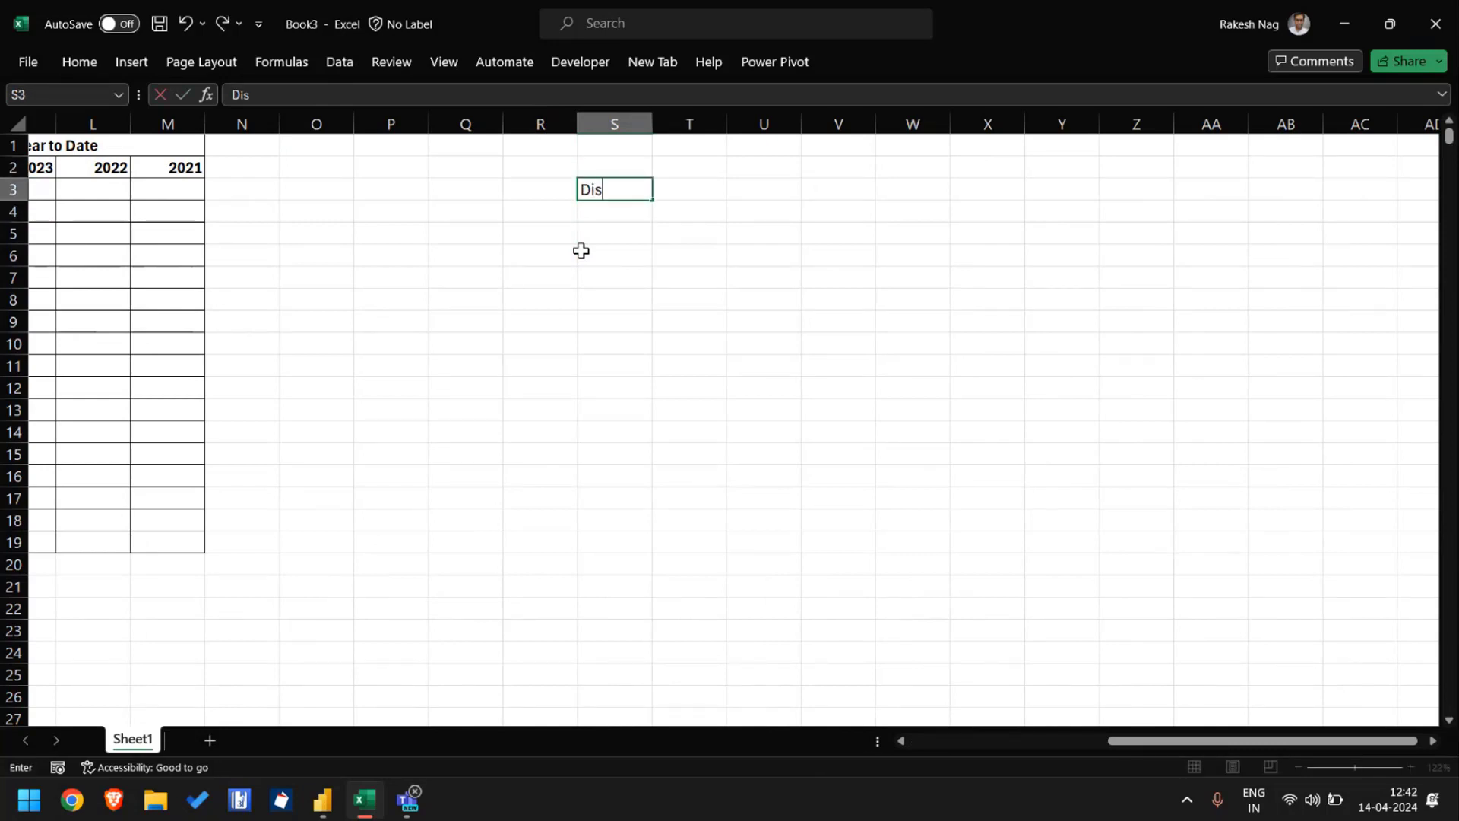
pyautogui.write('connected Table')
pyautogui.press('Return')
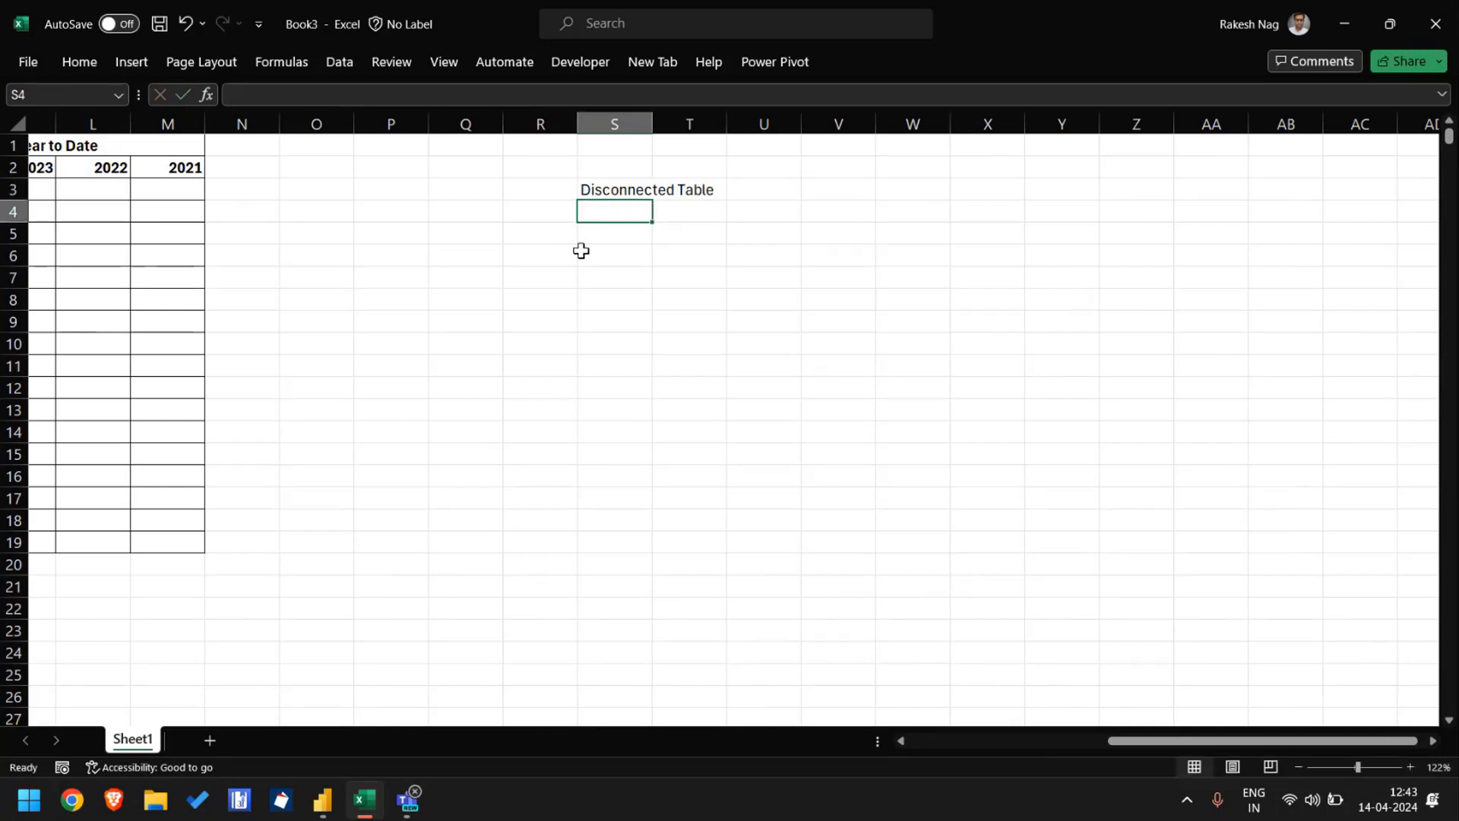
# Step: Autofit the width of column S to the "Disconnected Table" label
pyautogui.press('Up')
pyautogui.press('alt')
pyautogui.press('h')
pyautogui.press('o')
pyautogui.press('i')
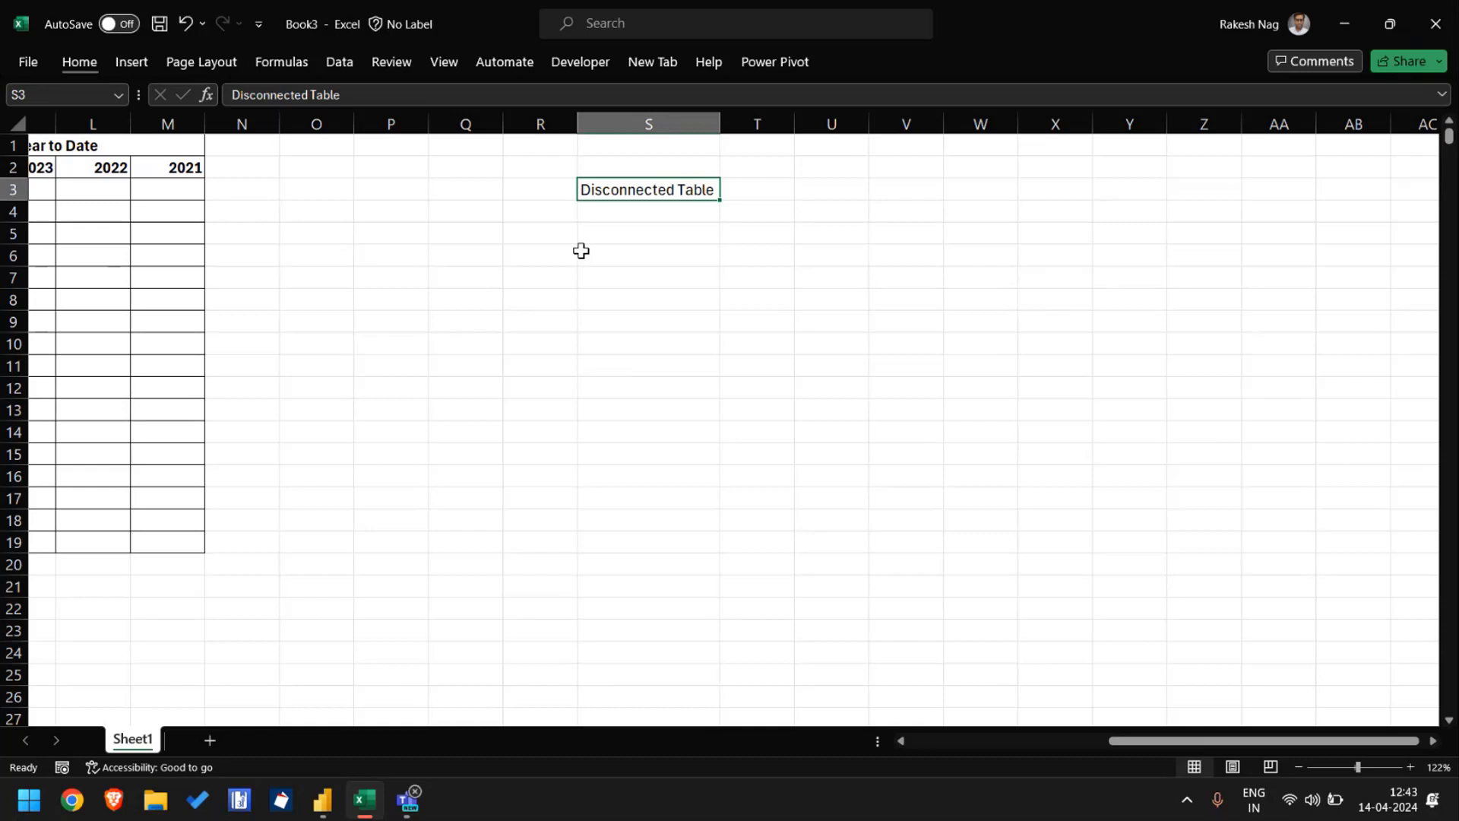
# Step: Copy the two header rows of the report layout, range B1:M2, leaving out the Sub-Category column
pyautogui.press('Up')
pyautogui.press('Up')
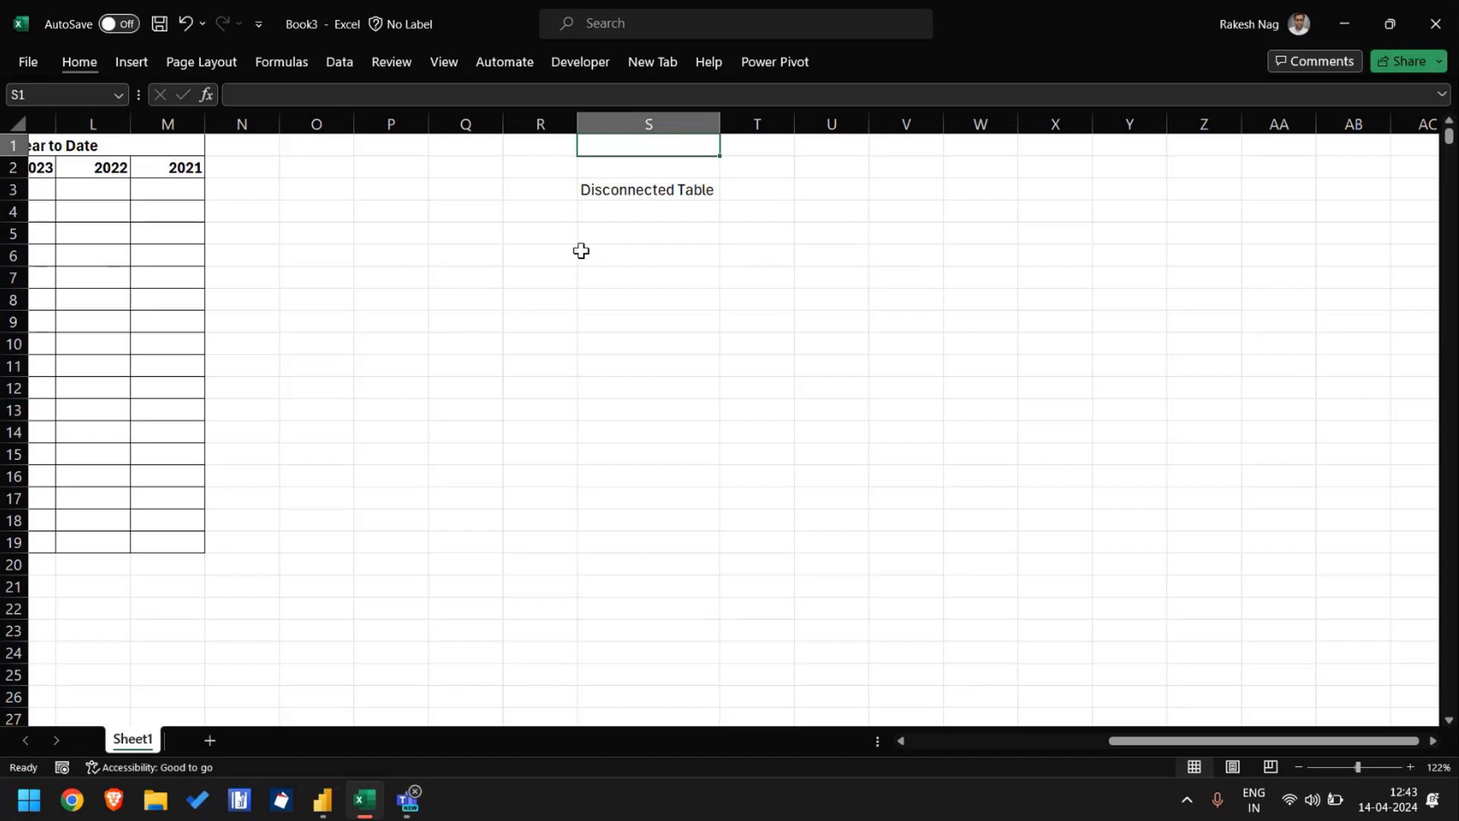
pyautogui.press('Left')
pyautogui.press('Left')
pyautogui.press('Left')
pyautogui.press('Left')
pyautogui.press('Left')
pyautogui.press('Left')
pyautogui.press('Left')
pyautogui.press('Left')
pyautogui.press('Left')
pyautogui.press('Left')
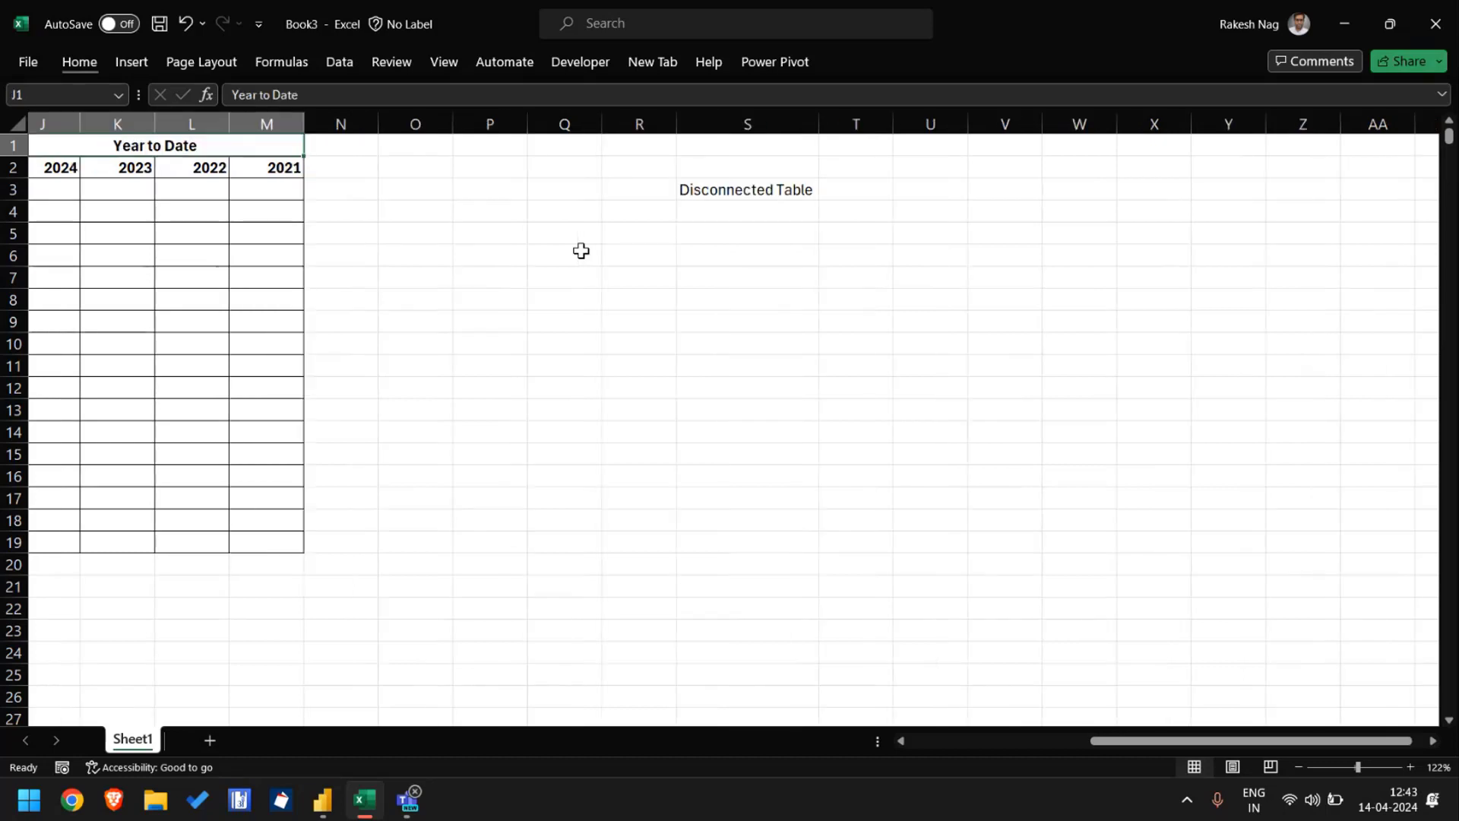
pyautogui.press('Right')
pyautogui.hotkey('shift', 'Down')
pyautogui.hotkey('shift', 'Right')
pyautogui.hotkey('shift', 'Right')
pyautogui.hotkey('shift', 'Right')
pyautogui.hotkey('shift', 'Right')
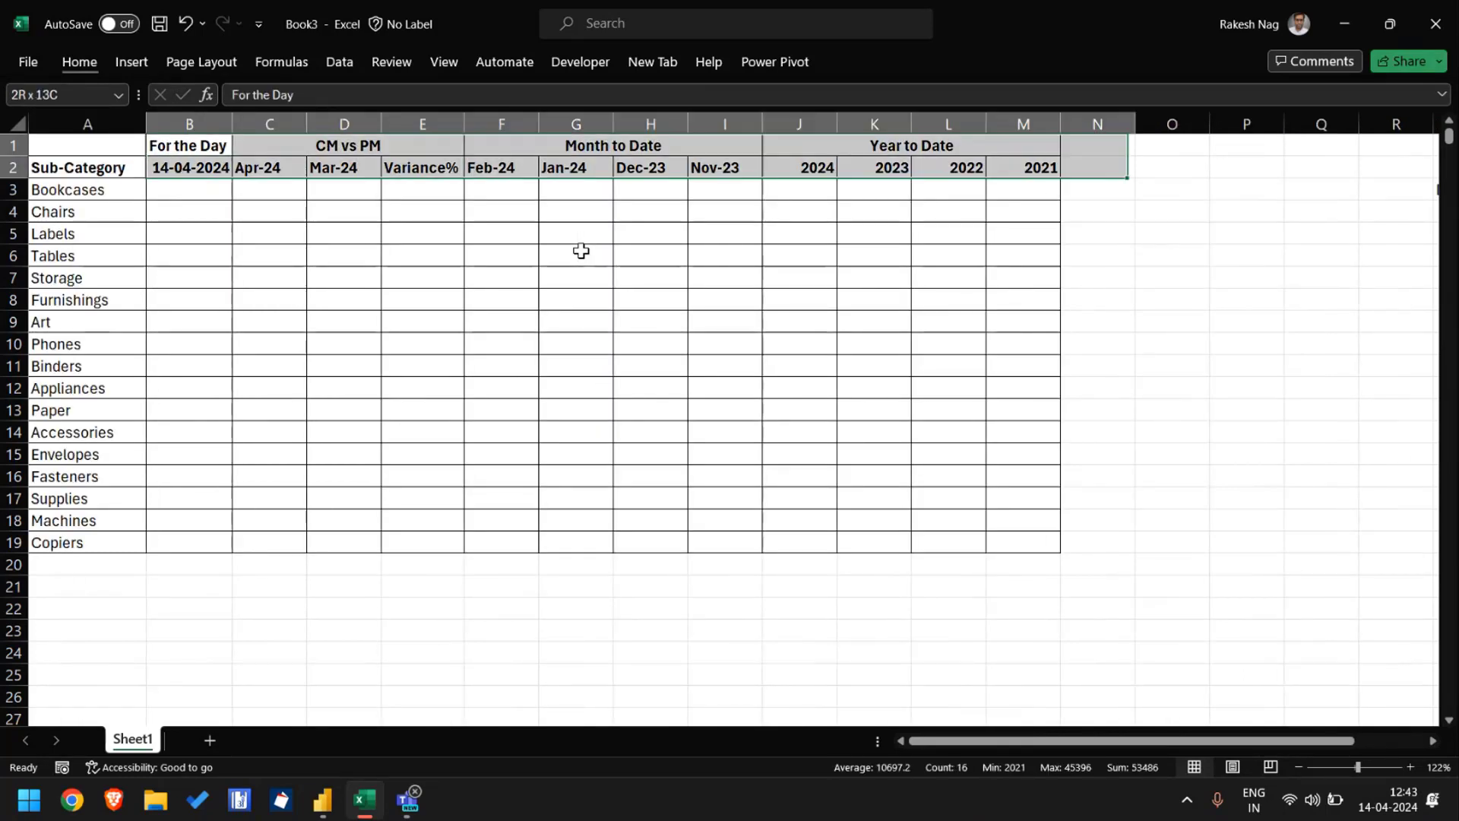
pyautogui.hotkey('shift', 'Left')
pyautogui.hotkey('ctrl', 'c')
# Step: Paste the copied header rows as transposed values at S6, below the "Disconnected Table" label
pyautogui.press('Right')
pyautogui.press('Right')
pyautogui.press('Right')
pyautogui.press('Right')
pyautogui.press('Right')
pyautogui.press('Right')
pyautogui.press('Right')
pyautogui.press('Right')
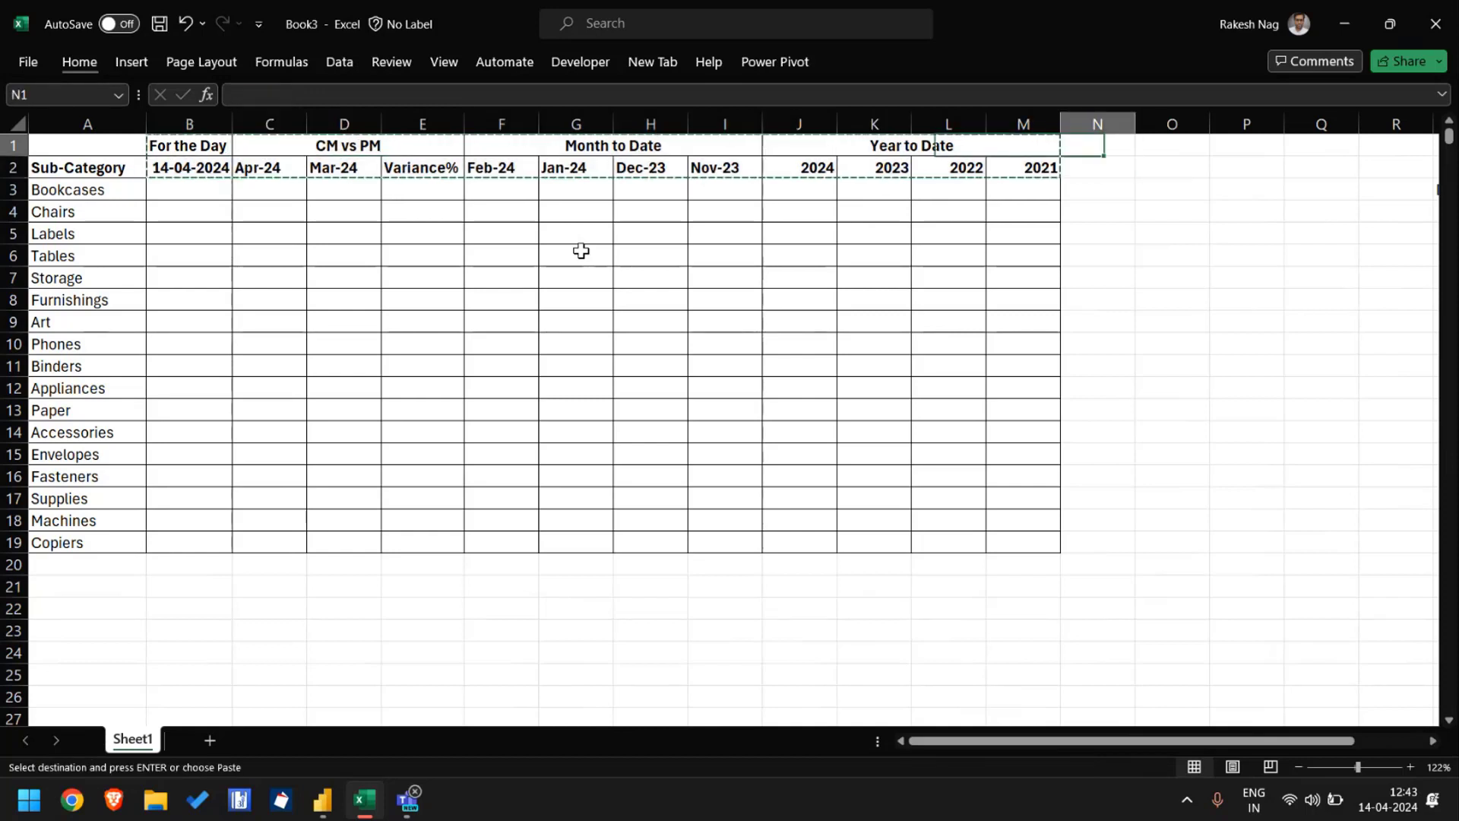
pyautogui.press('Right')
pyautogui.press('Right')
pyautogui.press('Right')
pyautogui.press('Down')
pyautogui.press('Down')
pyautogui.press('Down')
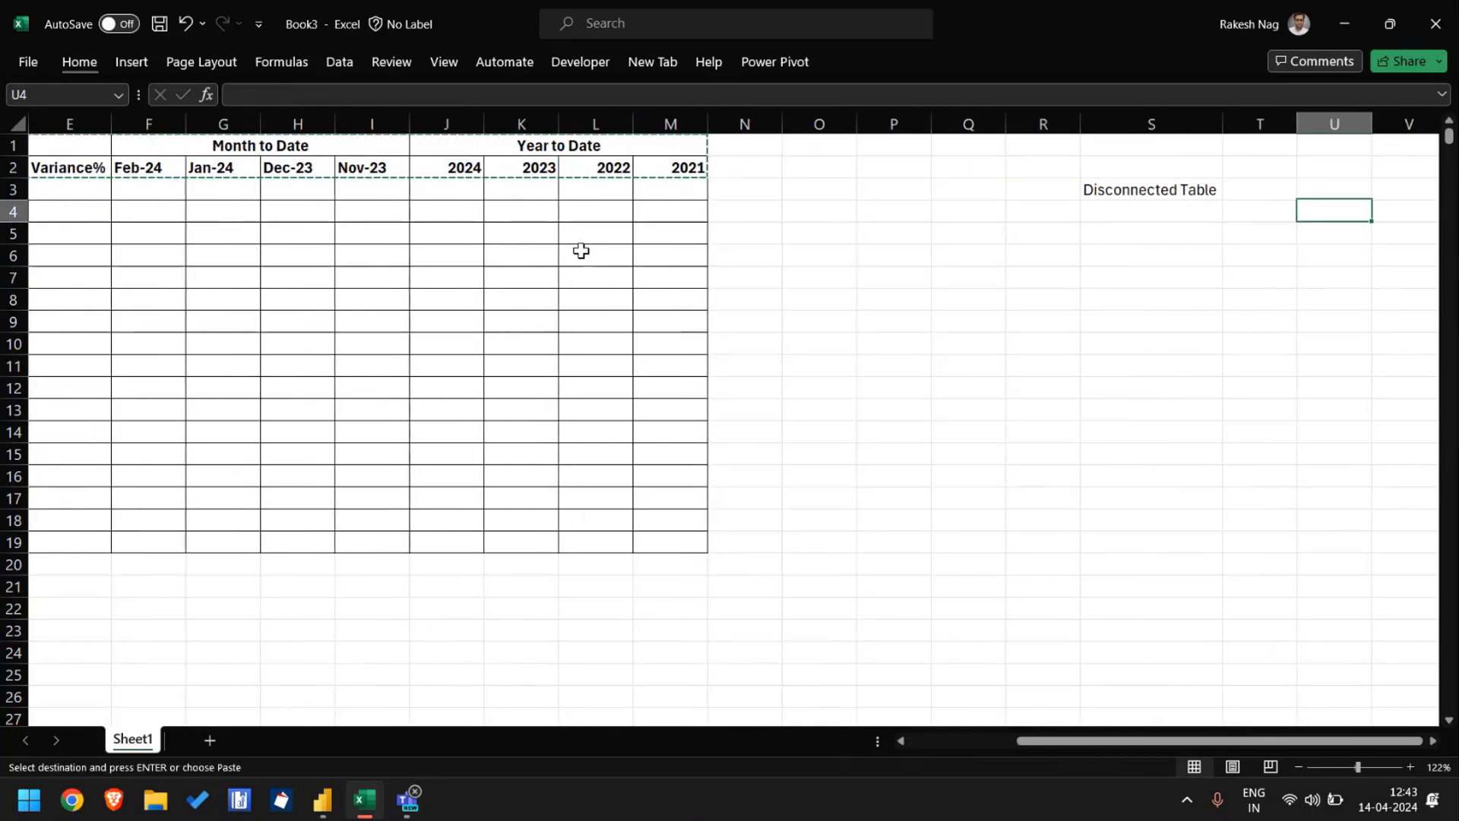
pyautogui.press('Down')
pyautogui.press('Right')
pyautogui.press('Right')
pyautogui.press('Right')
pyautogui.press('Right')
pyautogui.press('Right')
pyautogui.press('Right')
pyautogui.press('Right')
pyautogui.press('Right')
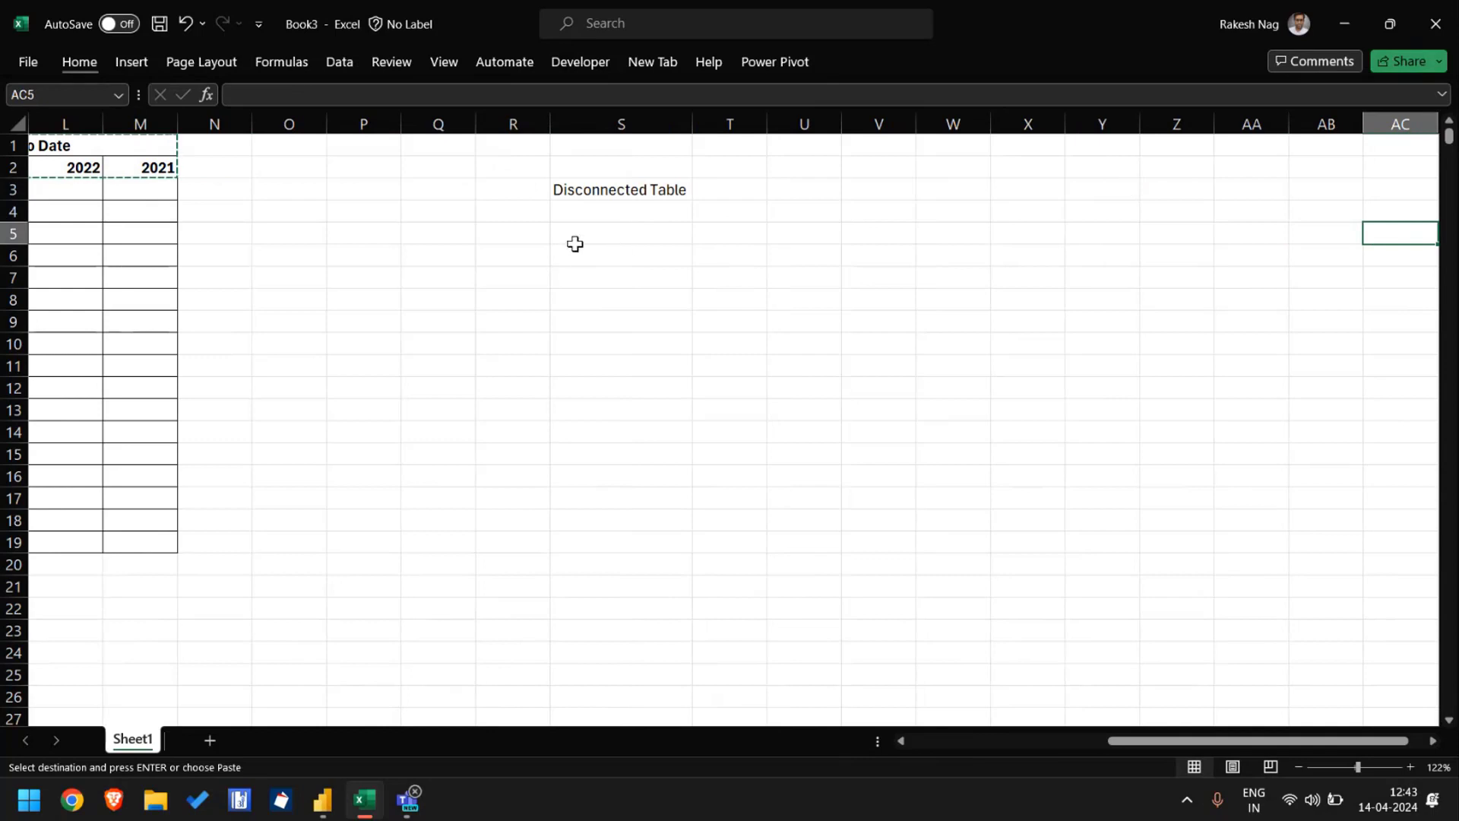
pyautogui.click(574, 257)
pyautogui.rightClick(574, 256)
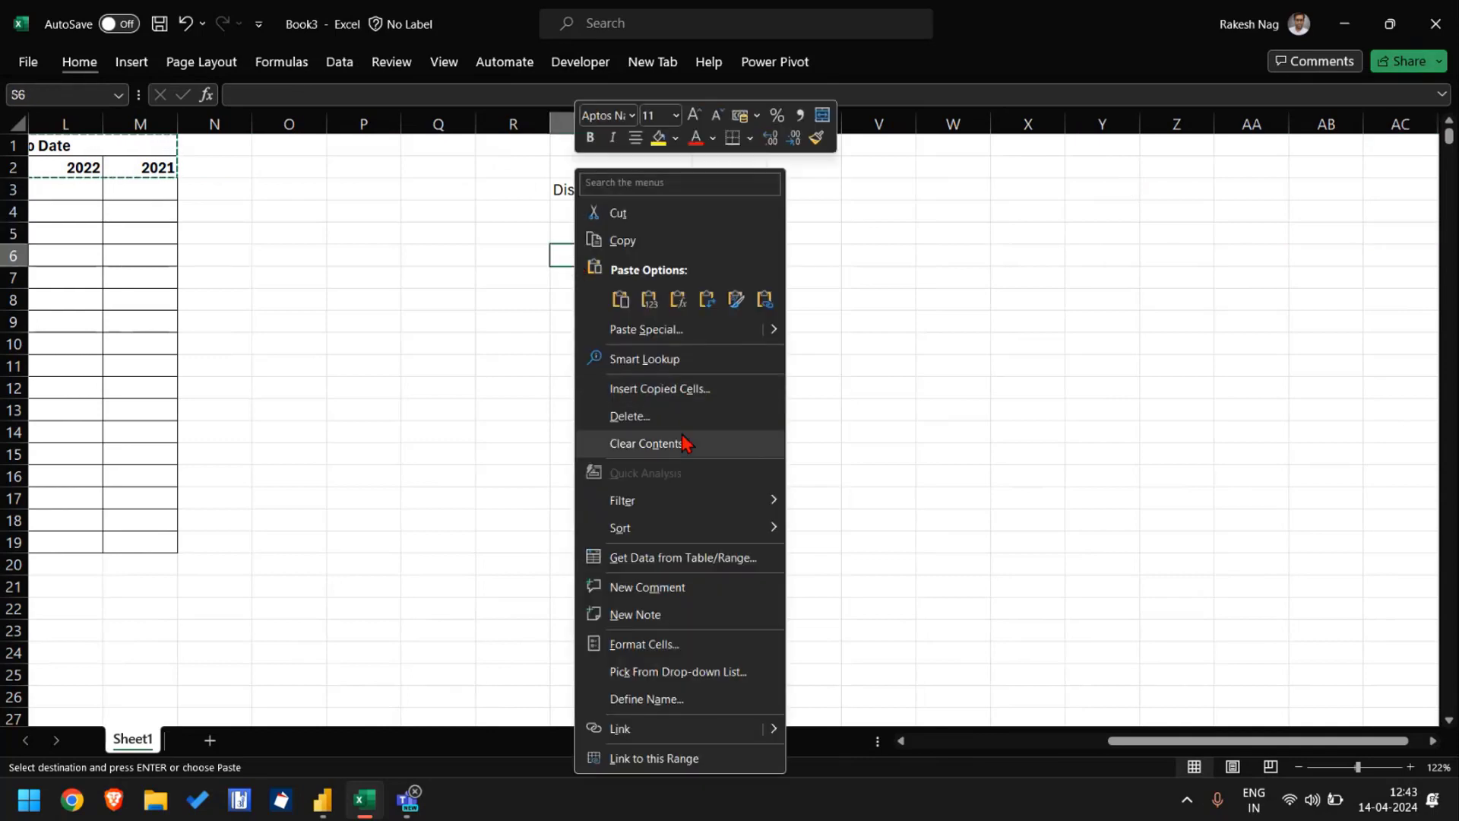
pyautogui.click(677, 328)
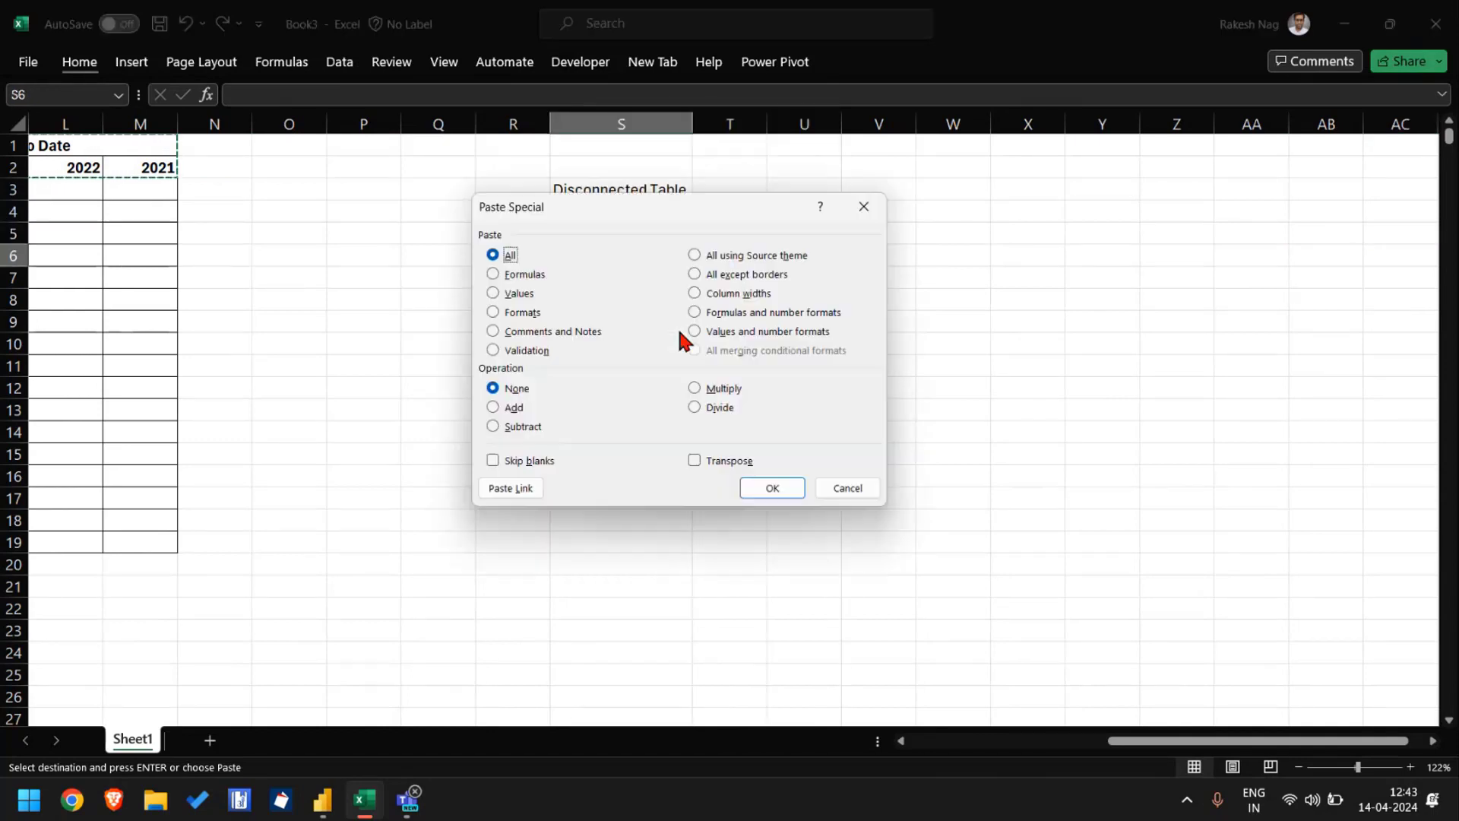
pyautogui.click(519, 293)
pyautogui.click(694, 459)
pyautogui.click(772, 488)
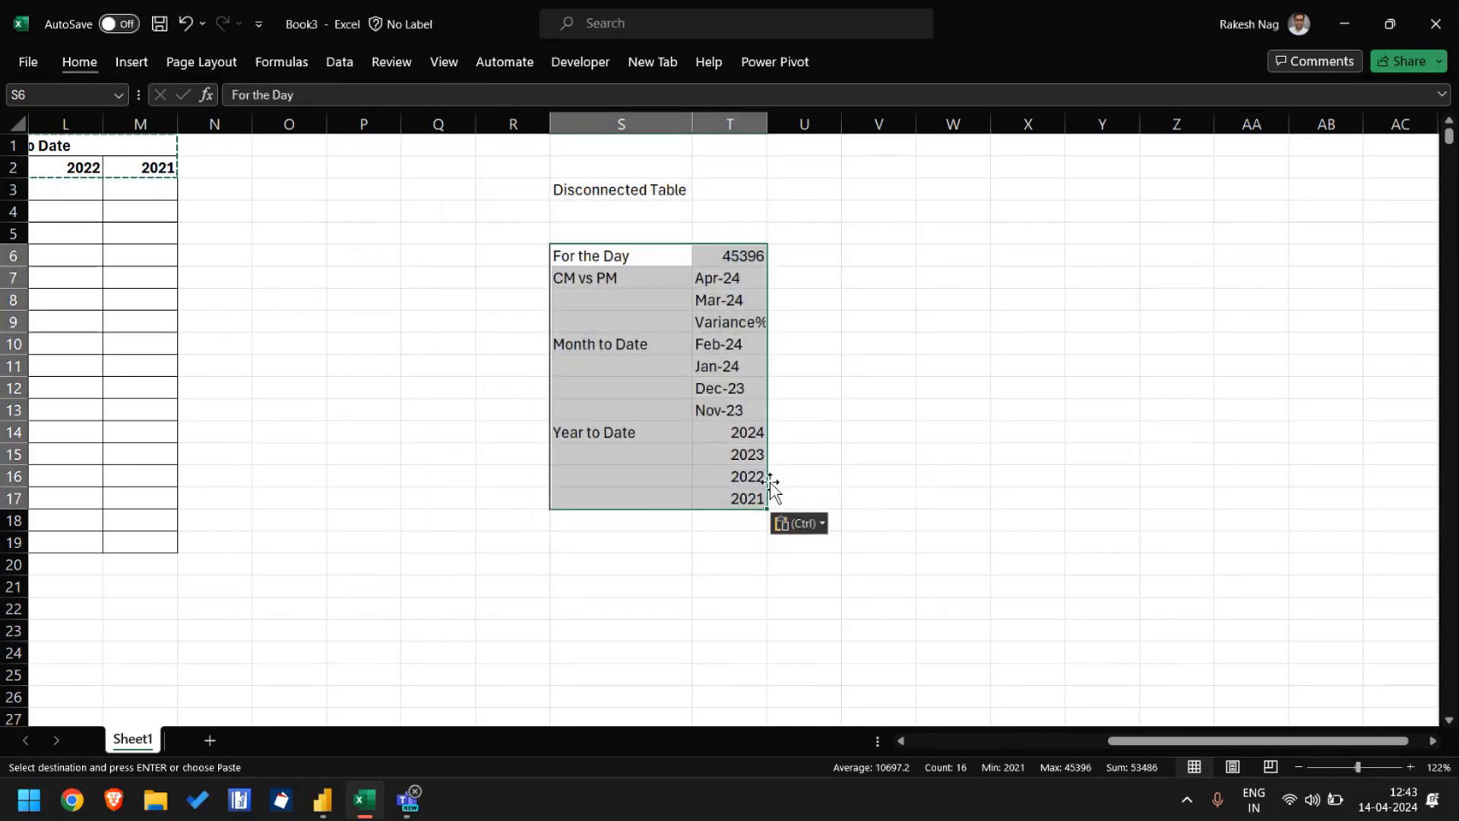
# Step: Fill the label "CM vs PM" into the blank cells beneath it, S8 and S9
pyautogui.click(760, 374)
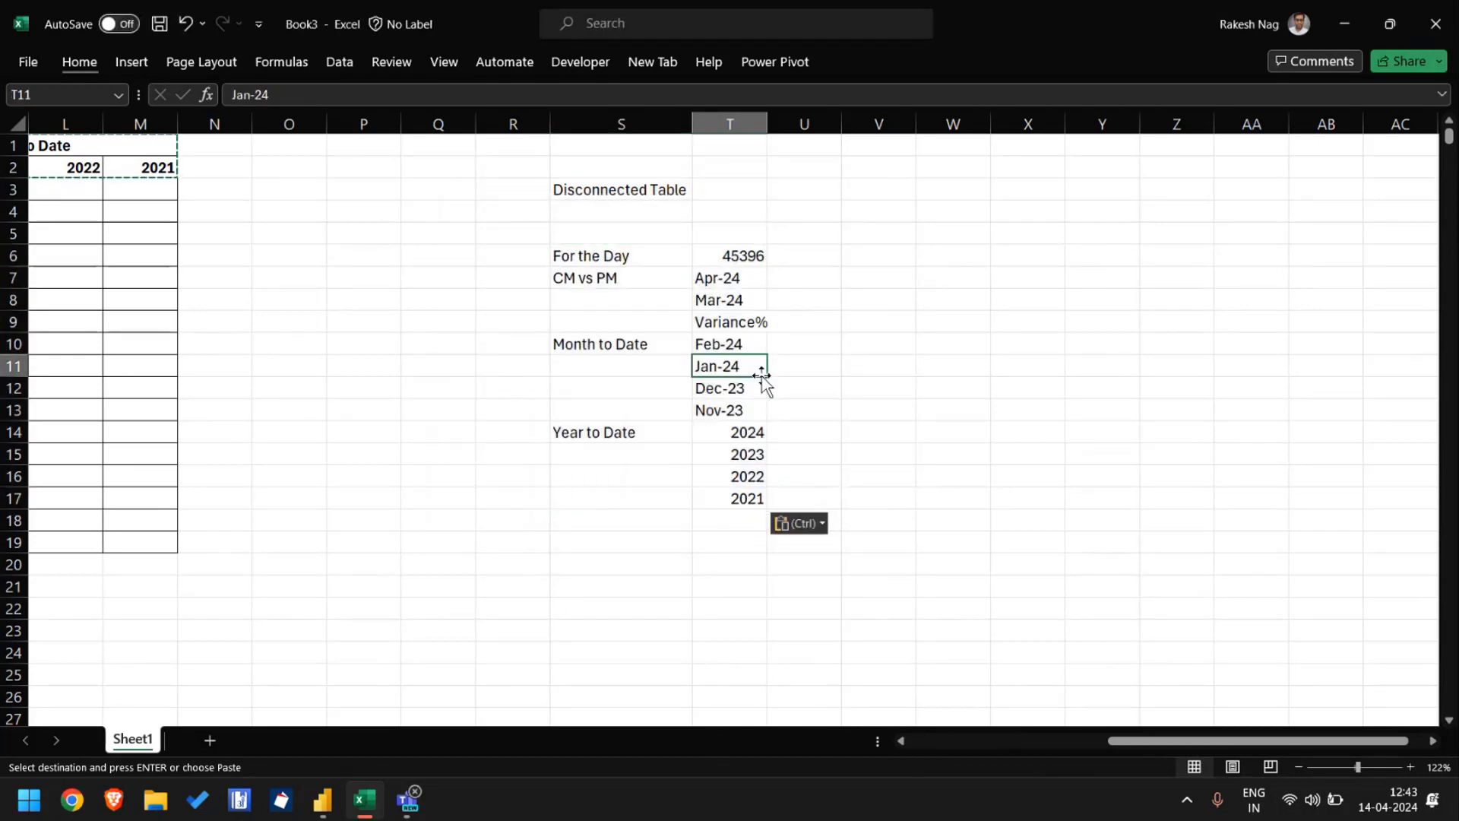
pyautogui.press('Up')
pyautogui.press('Up')
pyautogui.press('Up')
pyautogui.press('Left')
pyautogui.press('Up')
pyautogui.hotkey('shift', 'Down')
pyautogui.hotkey('shift', 'Down')
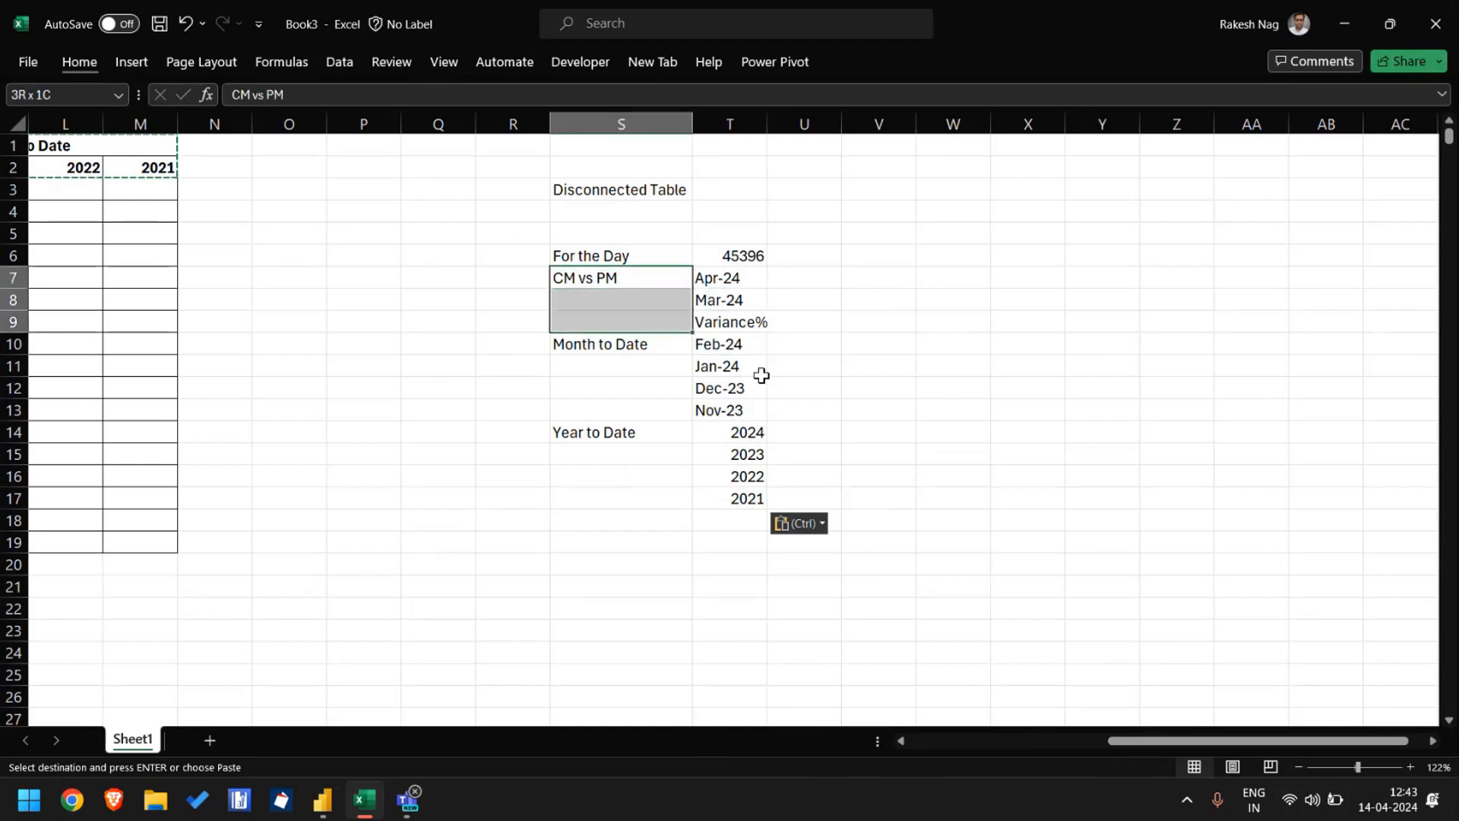
pyautogui.press('Return')
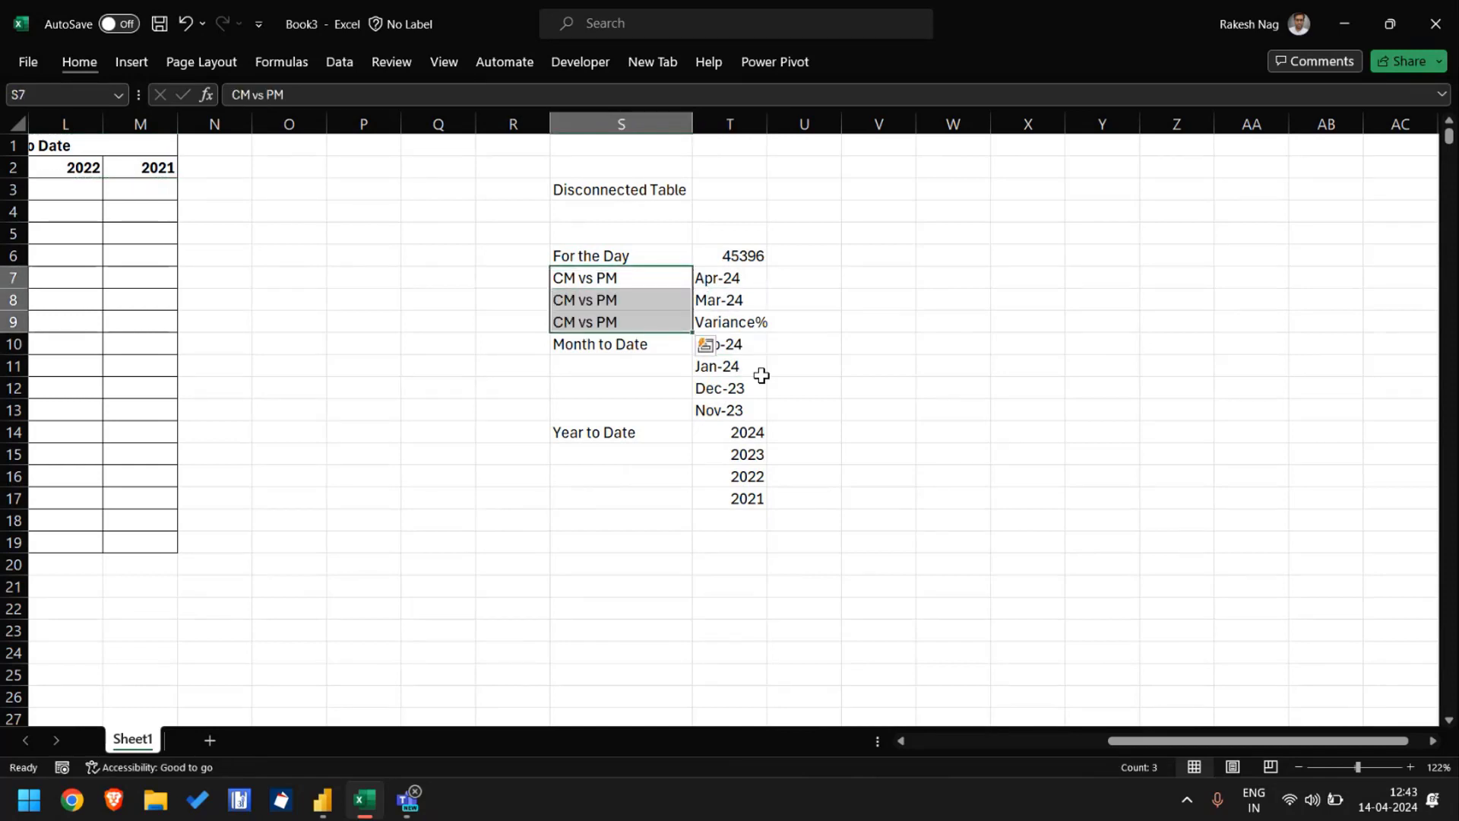
# Step: Fill the label "Month to Date" down through S13, beside the Feb-24 to Nov-23 entries
pyautogui.press('Down')
pyautogui.press('Down')
pyautogui.press('Down')
pyautogui.hotkey('shift', 'Down')
pyautogui.hotkey('shift', 'Down')
pyautogui.hotkey('shift', 'Down')
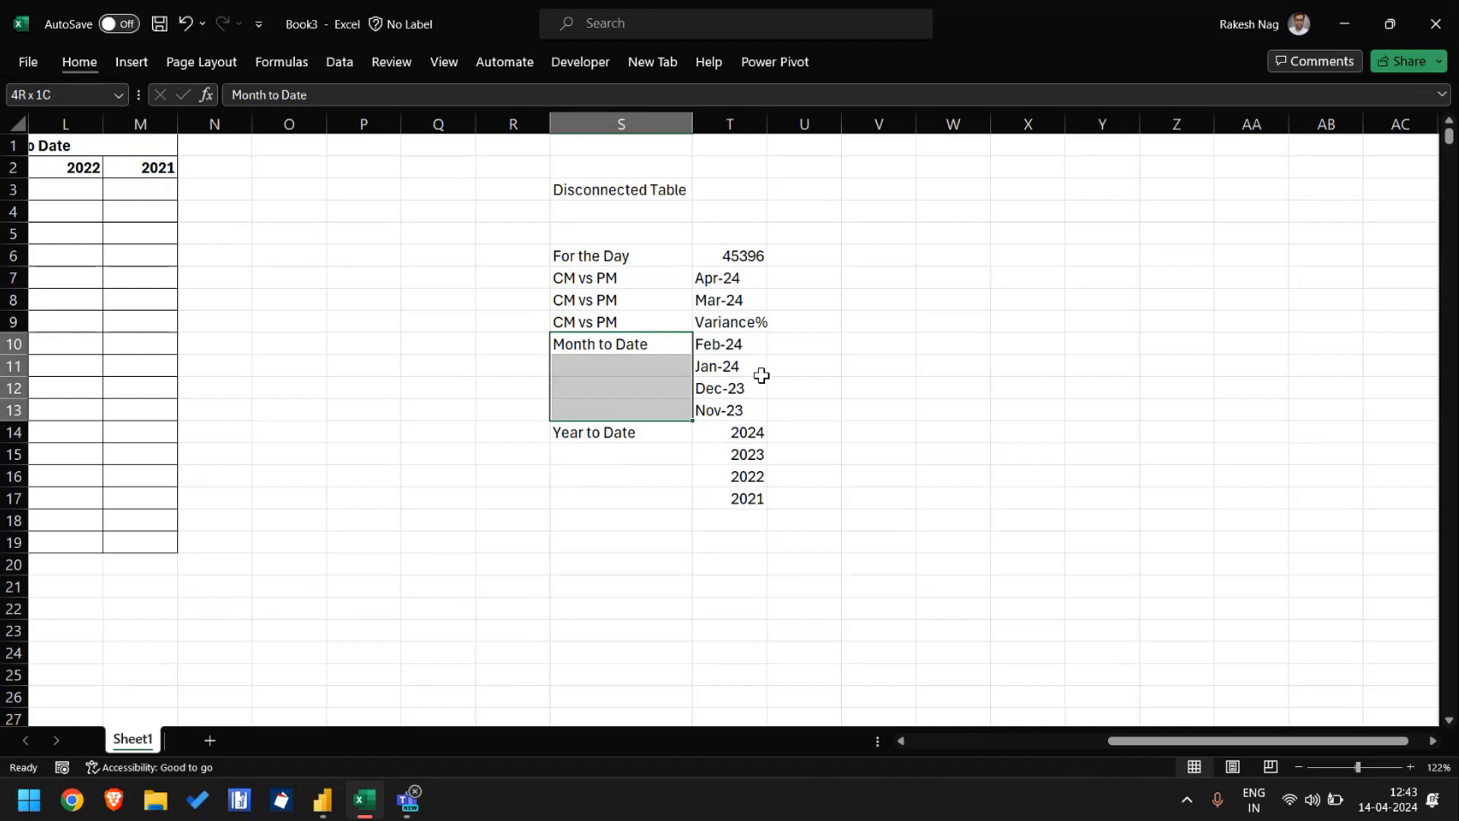
pyautogui.hotkey('ctrl', 'd')
# Step: Fill the label "Year to Date" down through S17, beside the 2024 to 2021 entries
pyautogui.press('Down')
pyautogui.press('Down')
pyautogui.press('Down')
pyautogui.press('Down')
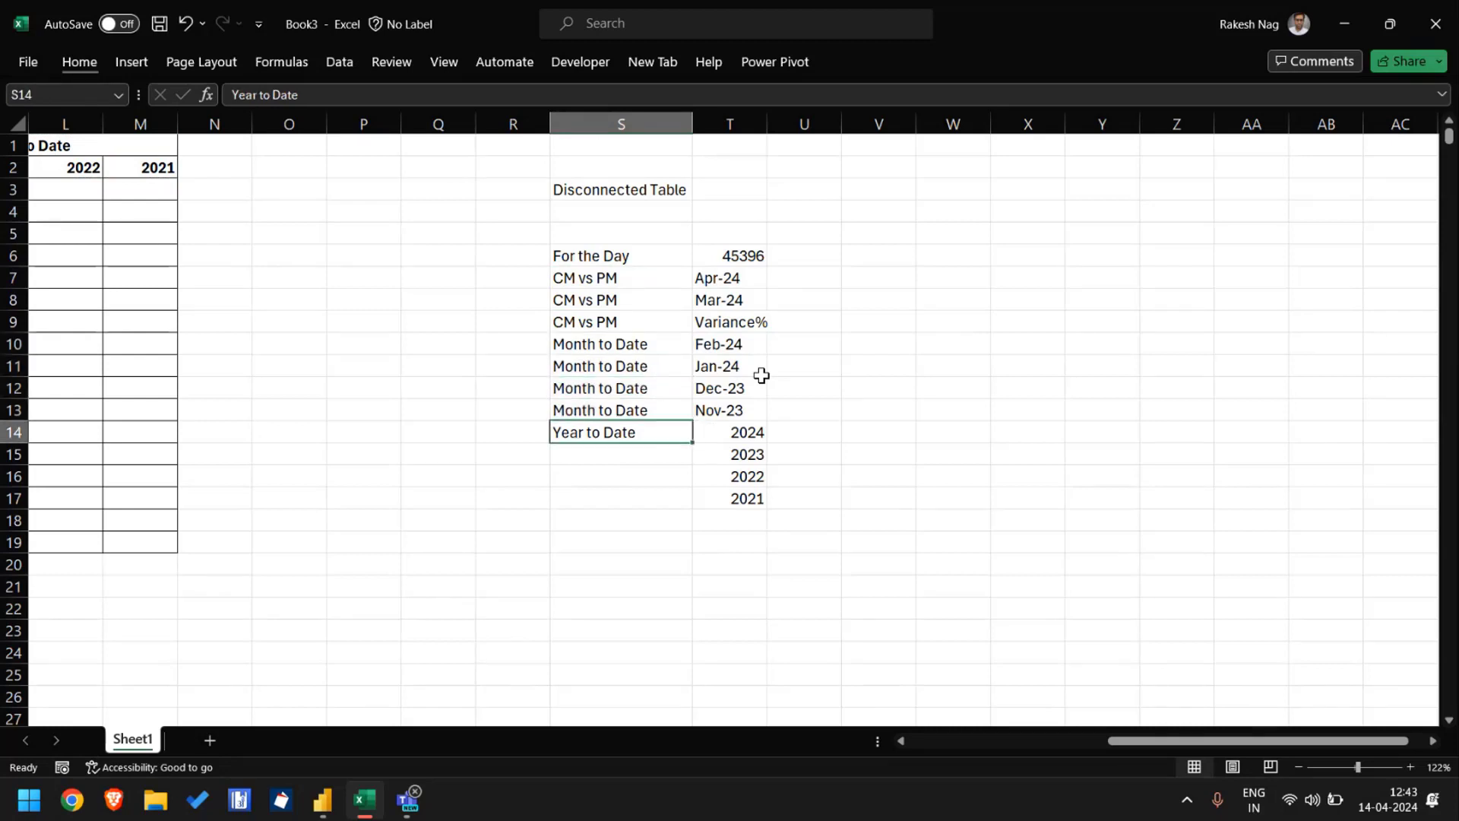
pyautogui.hotkey('shift', 'Down')
pyautogui.hotkey('shift', 'Down')
pyautogui.hotkey('shift', 'Down')
pyautogui.hotkey('ctrl', 'd')
# Step: Enter the column header "Period Name" in S5, above the period labels
pyautogui.press('Up')
pyautogui.press('Up')
pyautogui.press('Up')
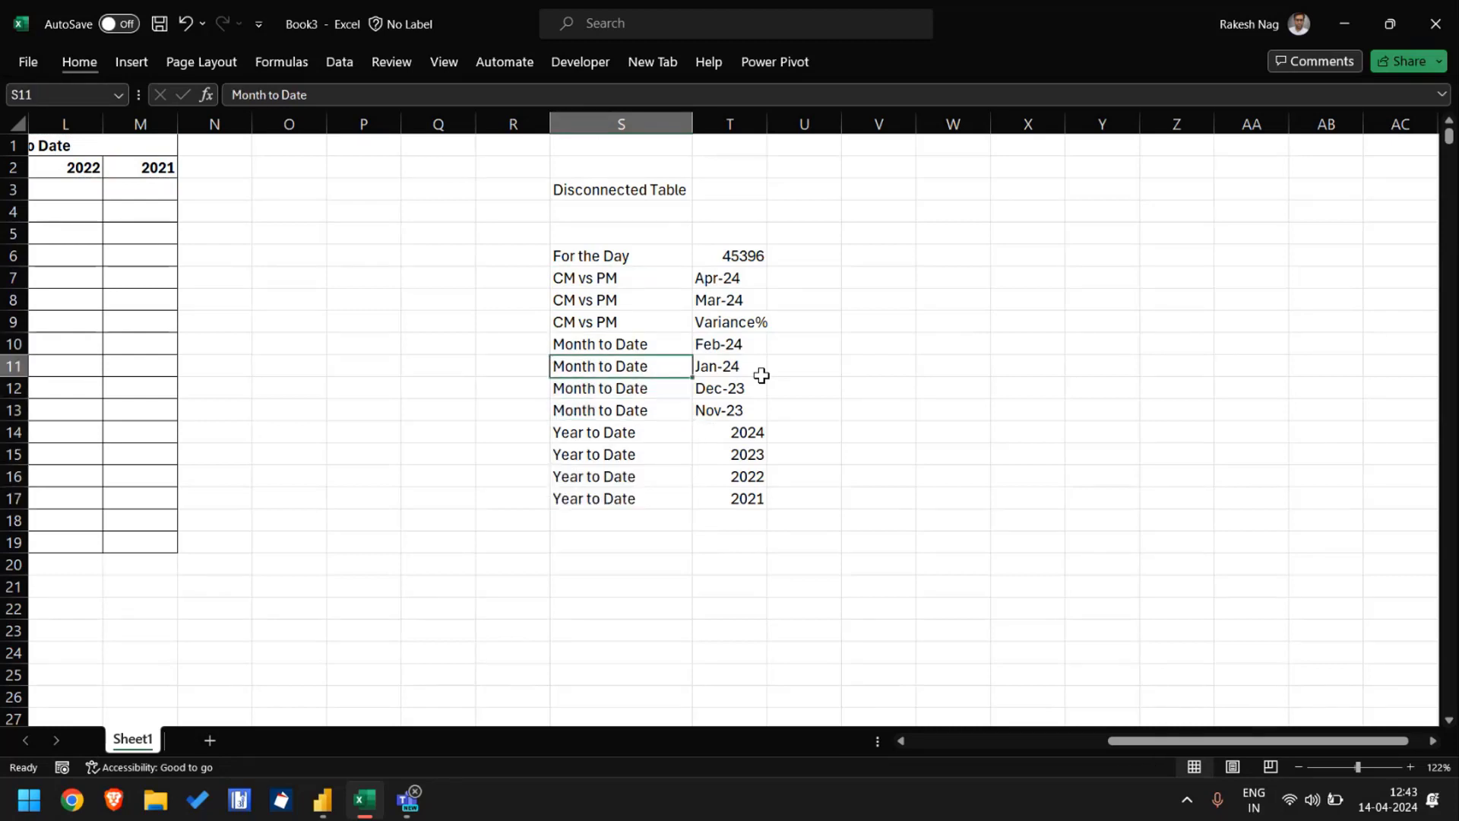
pyautogui.press('Up')
pyautogui.press('Up')
pyautogui.press('Up')
pyautogui.press('Up')
pyautogui.press('Up')
pyautogui.press('Up')
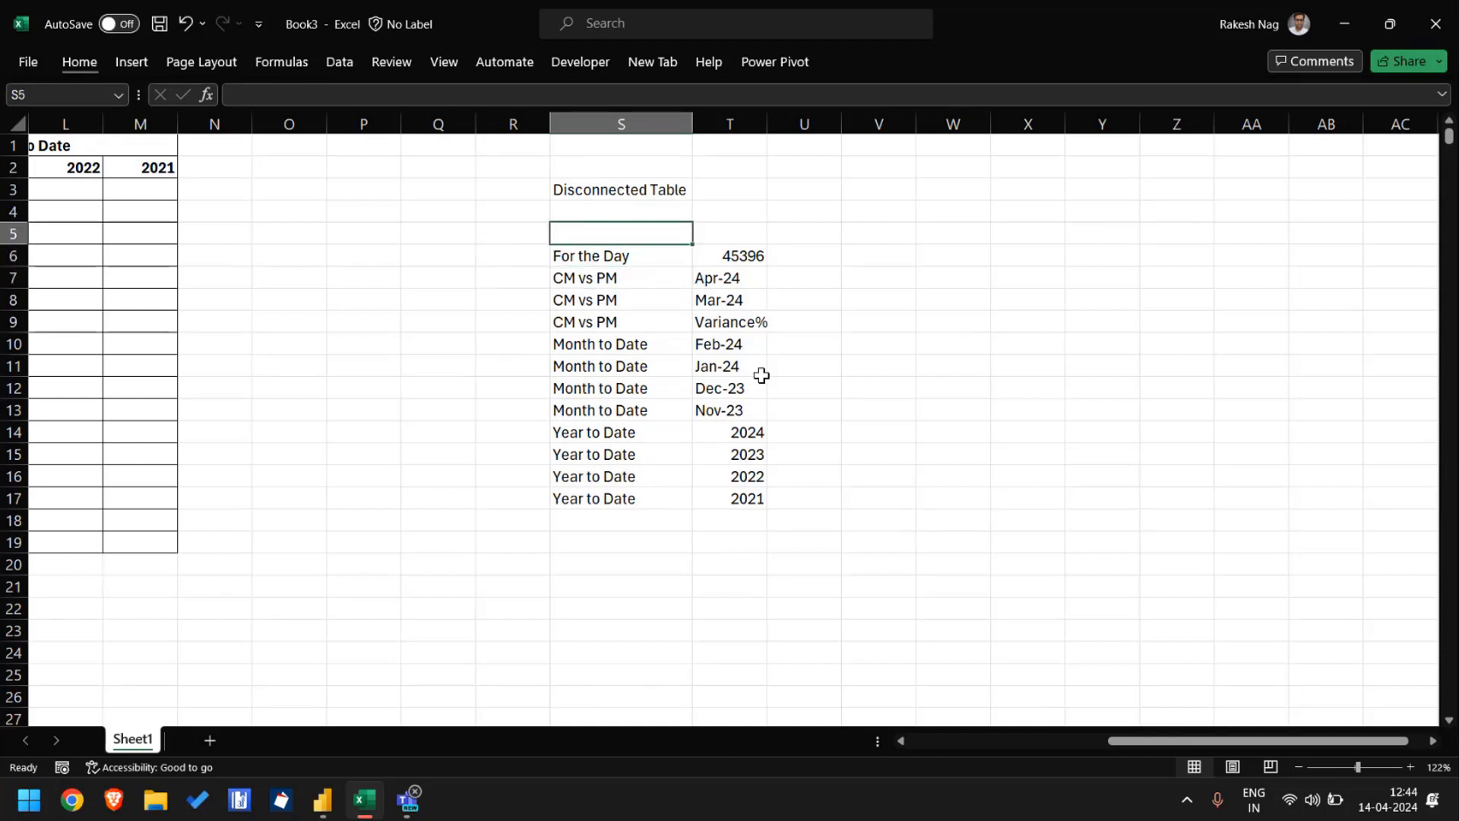
pyautogui.write('Period')
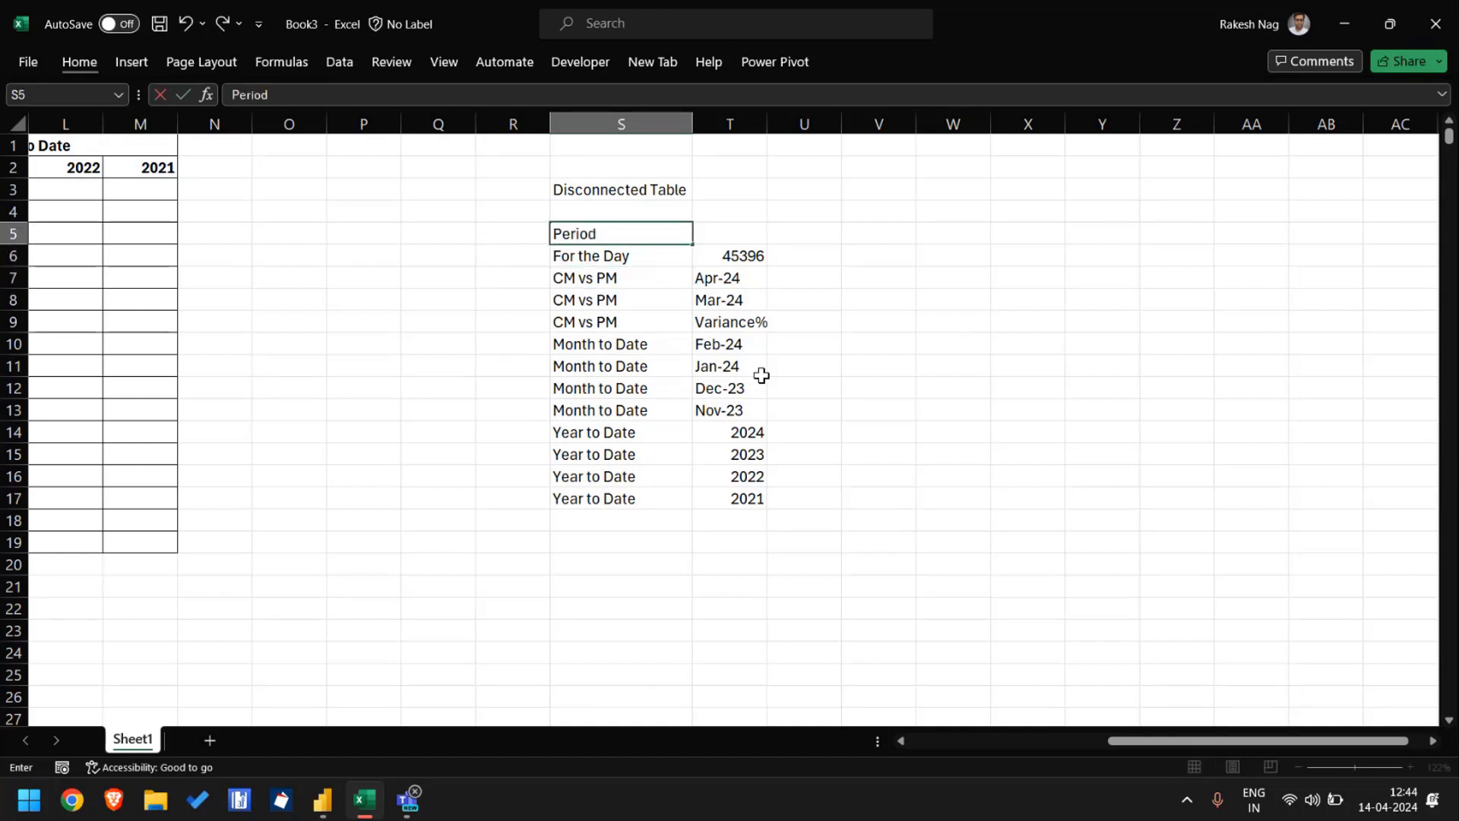
pyautogui.write(' Name')
pyautogui.press('Return')
# Step: Replace the serial number beside "For the Day" in T6 with the current date, 14-04-2024
pyautogui.press('Right')
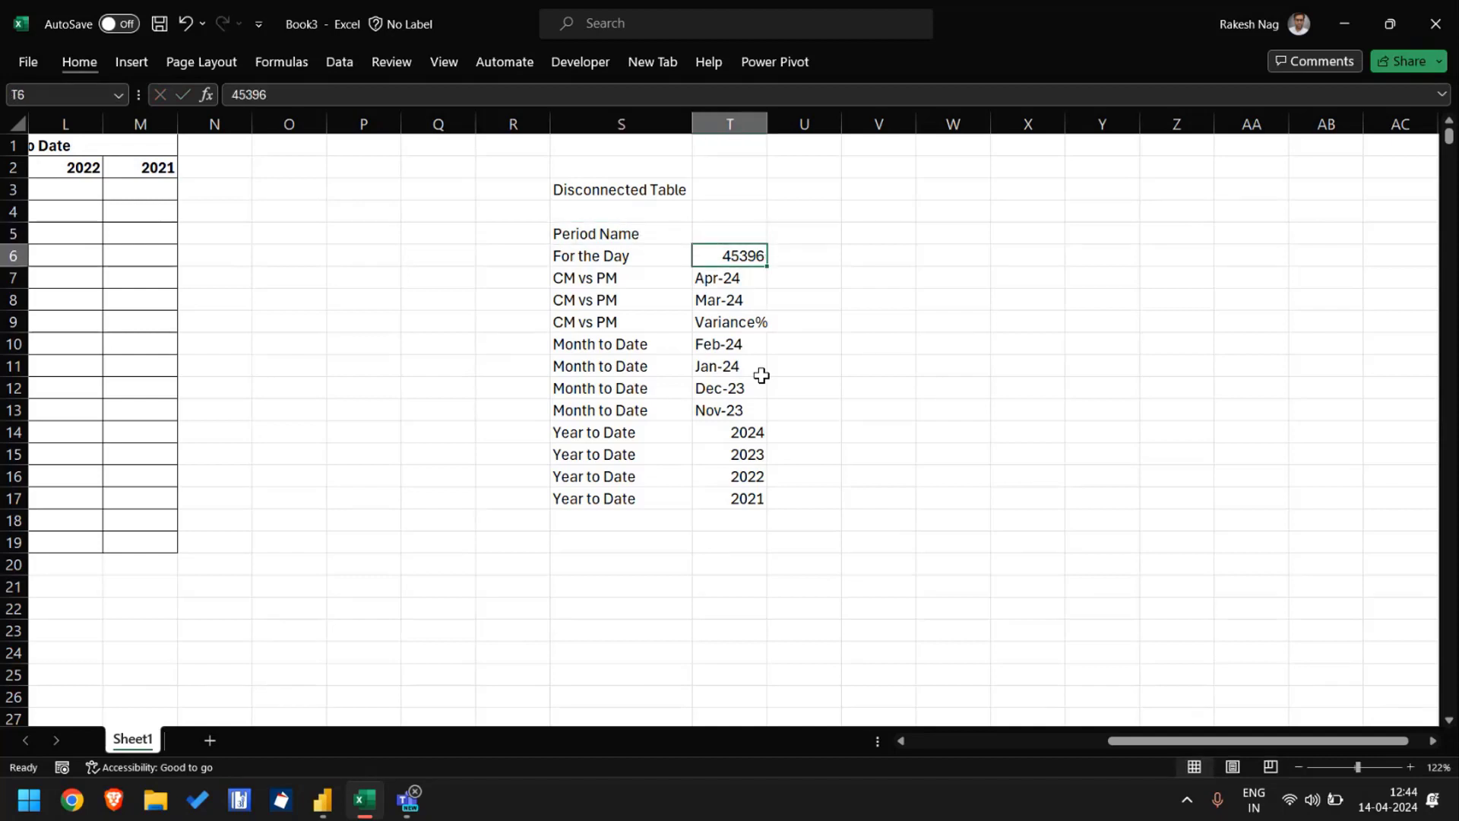
pyautogui.press('Down')
pyautogui.press('Down')
pyautogui.press('Down')
pyautogui.press('Up')
pyautogui.press('Up')
pyautogui.press('Up')
pyautogui.press('Up')
pyautogui.press('Down')
pyautogui.hotkey('ctrl', ';')
pyautogui.press('Return')
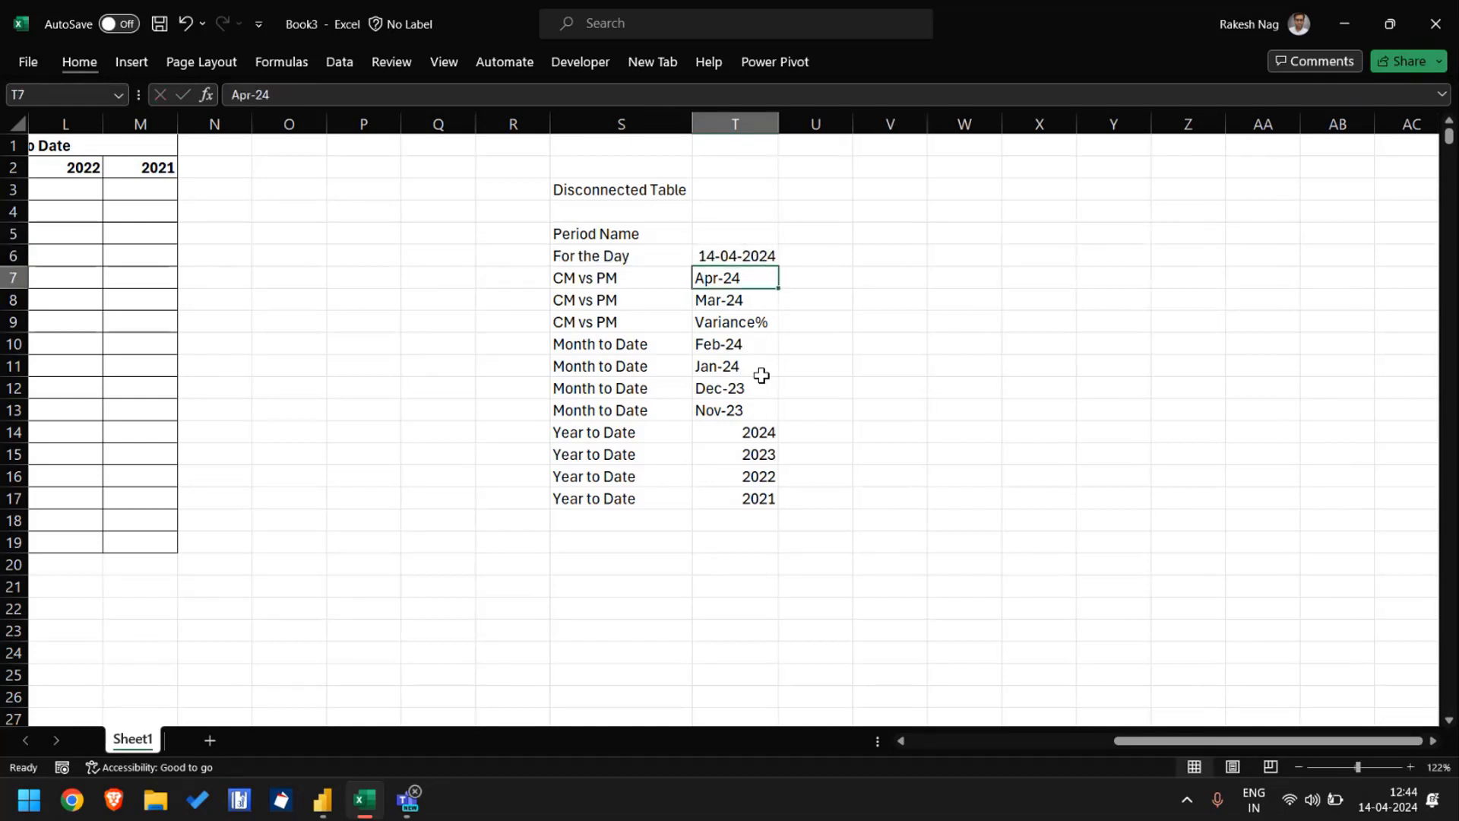
# Step: Enter the column header "Period KPI" in T5, above the date, month and year entries
pyautogui.press('Up')
pyautogui.press('Up')
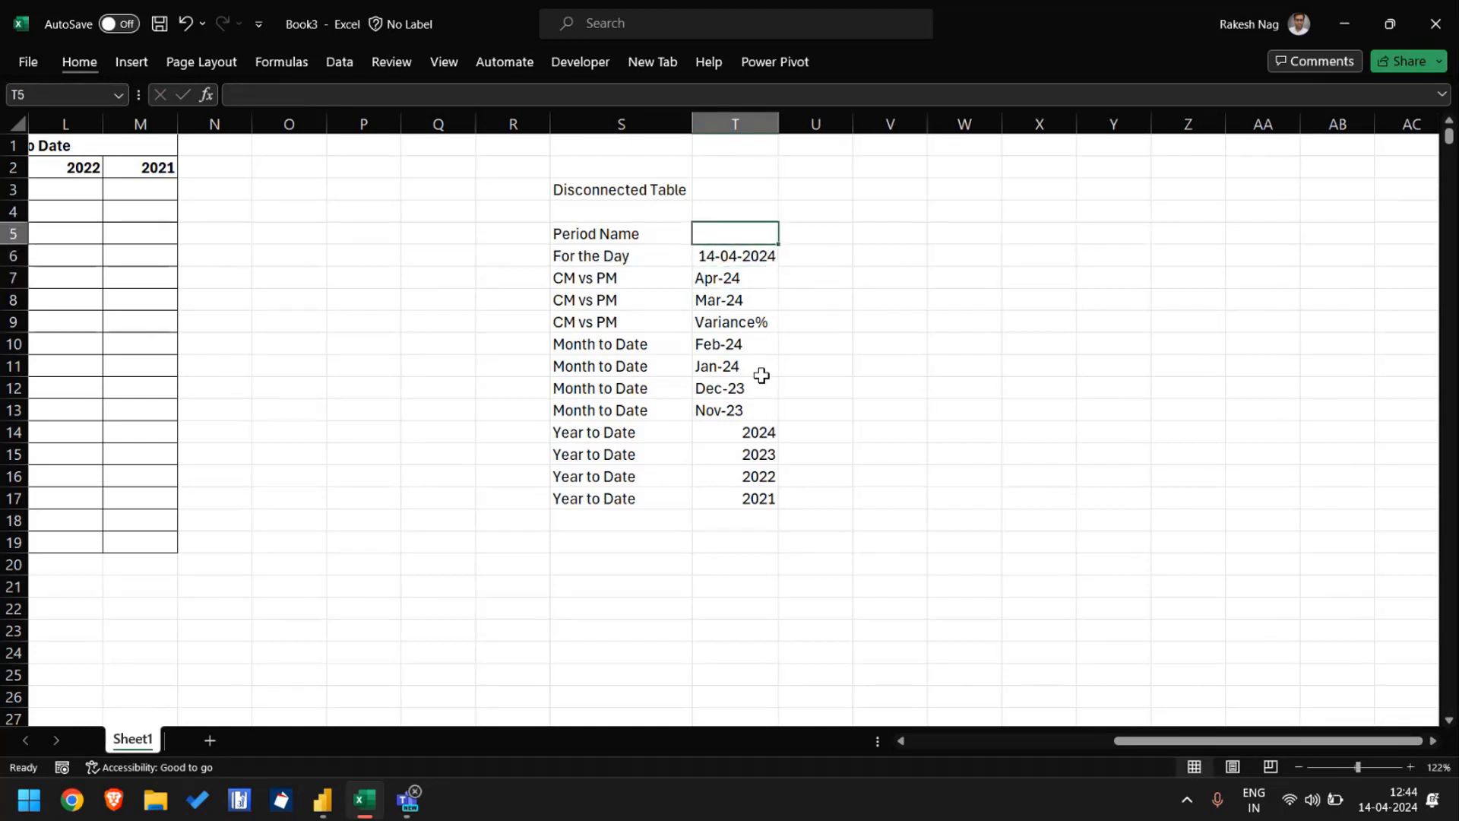
pyautogui.press('Left')
pyautogui.press('Right')
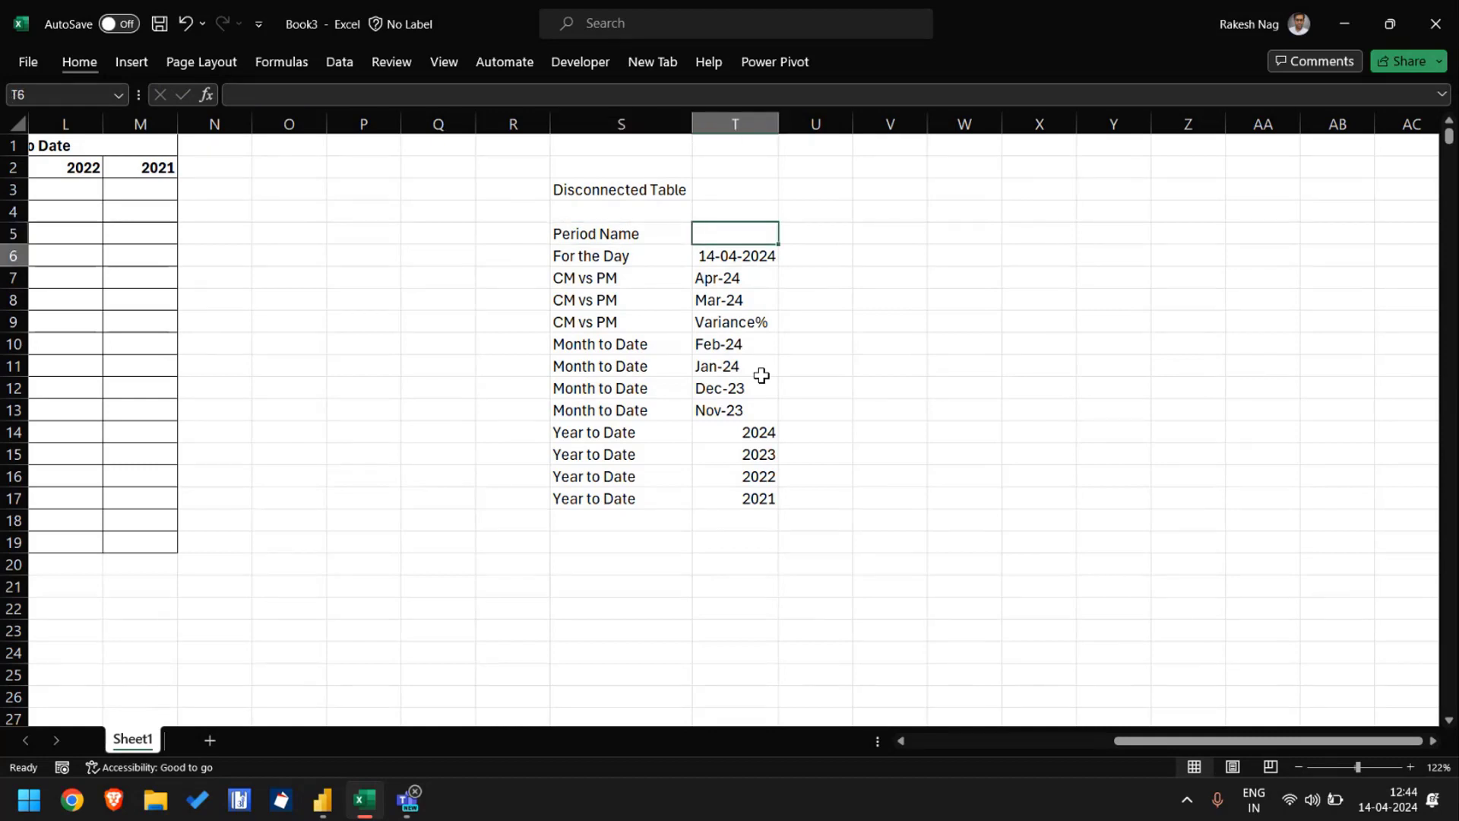
pyautogui.press('Down')
pyautogui.hotkey('ctrl', 'shift', 'Down')
pyautogui.press('Up')
pyautogui.write('KPI')
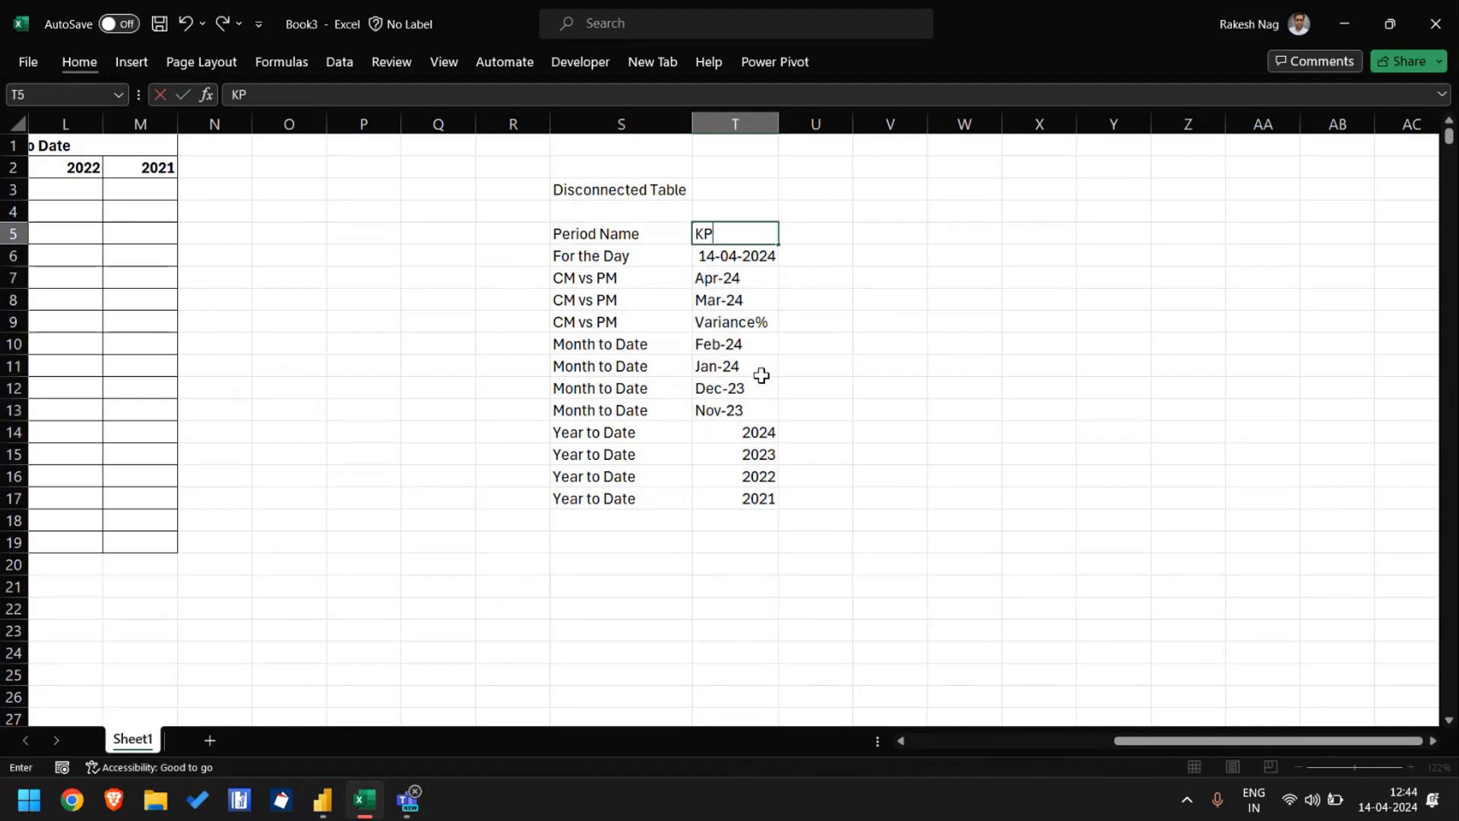
pyautogui.press('BackSpace')
pyautogui.press('BackSpace')
pyautogui.press('BackSpace')
pyautogui.write('Period KPI')
pyautogui.press('Return')
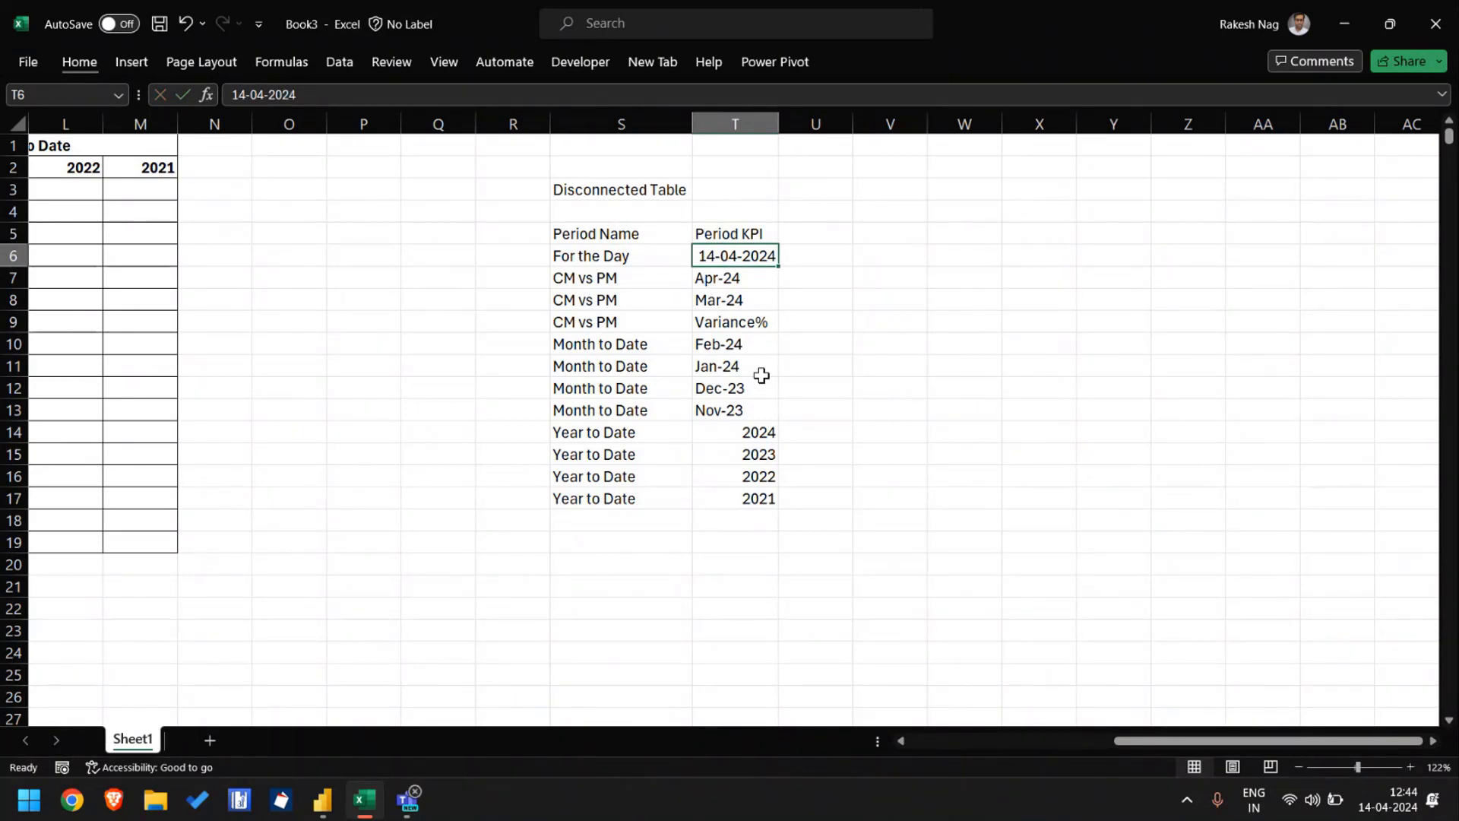
# Step: Make the "Period Name" and "Period KPI" headers bold
pyautogui.press('Up')
pyautogui.hotkey('shift', 'Left')
pyautogui.hotkey('ctrl', 'b')
pyautogui.press('Down')
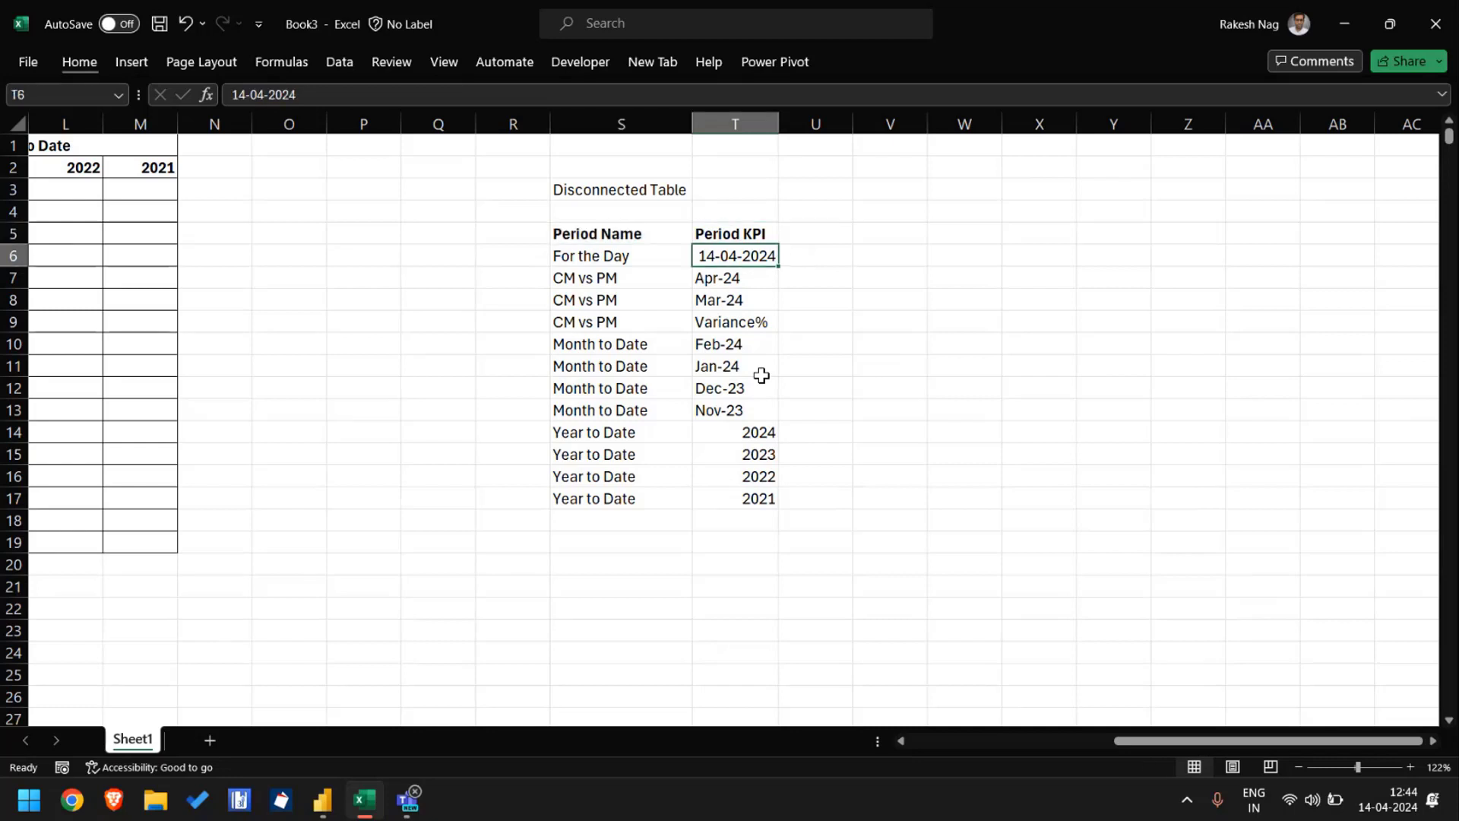
# Step: Copy the complete period table including its headers, range S5:T17
pyautogui.press('Left')
pyautogui.press('Up')
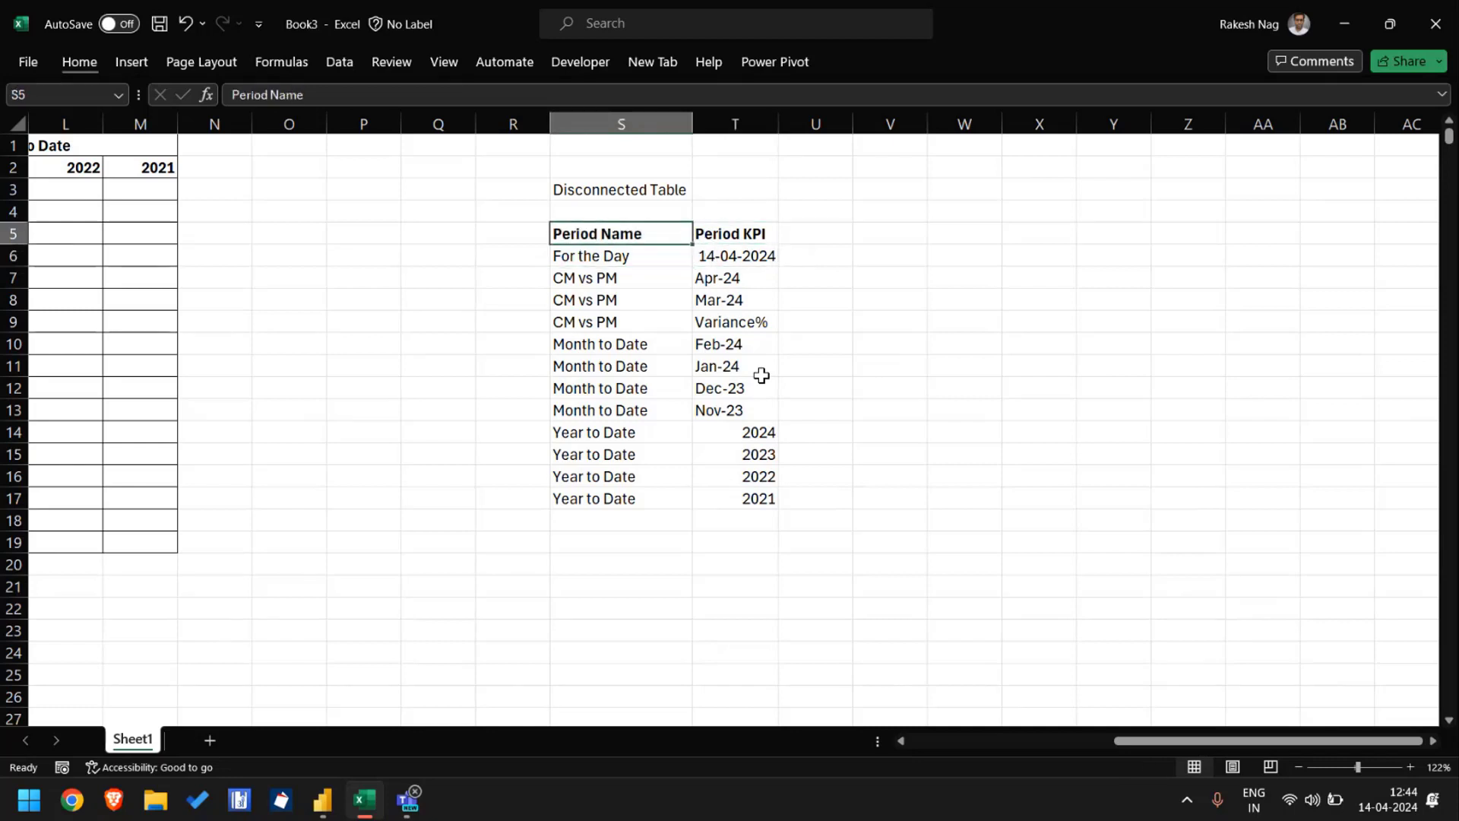
pyautogui.hotkey('shift', 'Right')
pyautogui.hotkey('shift', 'Down')
pyautogui.hotkey('shift', 'Down')
pyautogui.hotkey('shift', 'Down')
pyautogui.hotkey('shift', 'Down')
pyautogui.hotkey('shift', 'Down')
pyautogui.hotkey('shift', 'Down')
pyautogui.hotkey('shift', 'Down')
pyautogui.hotkey('shift', 'Down')
pyautogui.hotkey('shift', 'Down')
pyautogui.hotkey('shift', 'Down')
pyautogui.hotkey('shift', 'Down')
pyautogui.hotkey('shift', 'Down')
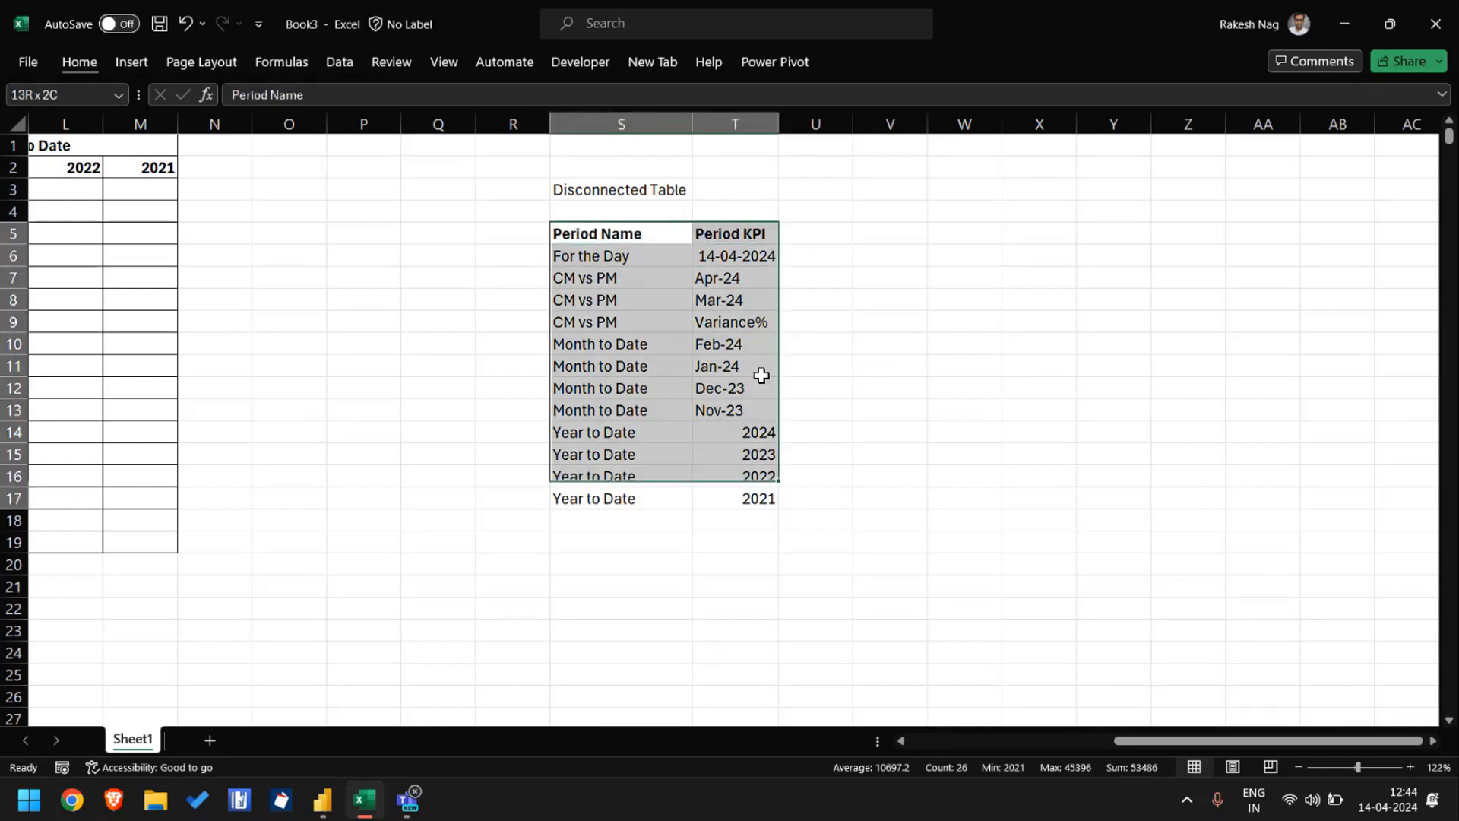
pyautogui.hotkey('ctrl', 'c')
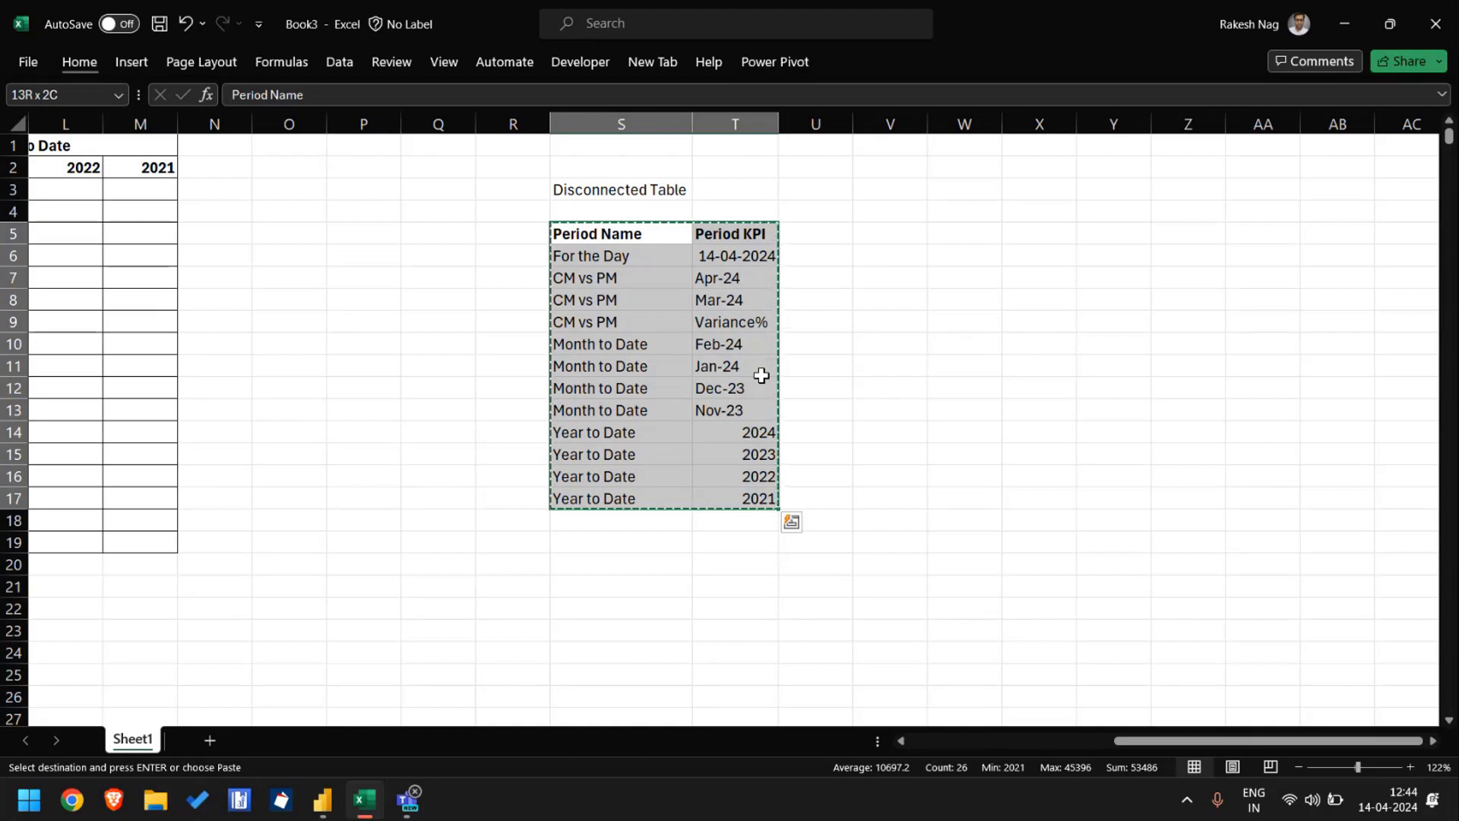
pyautogui.click(748, 280)
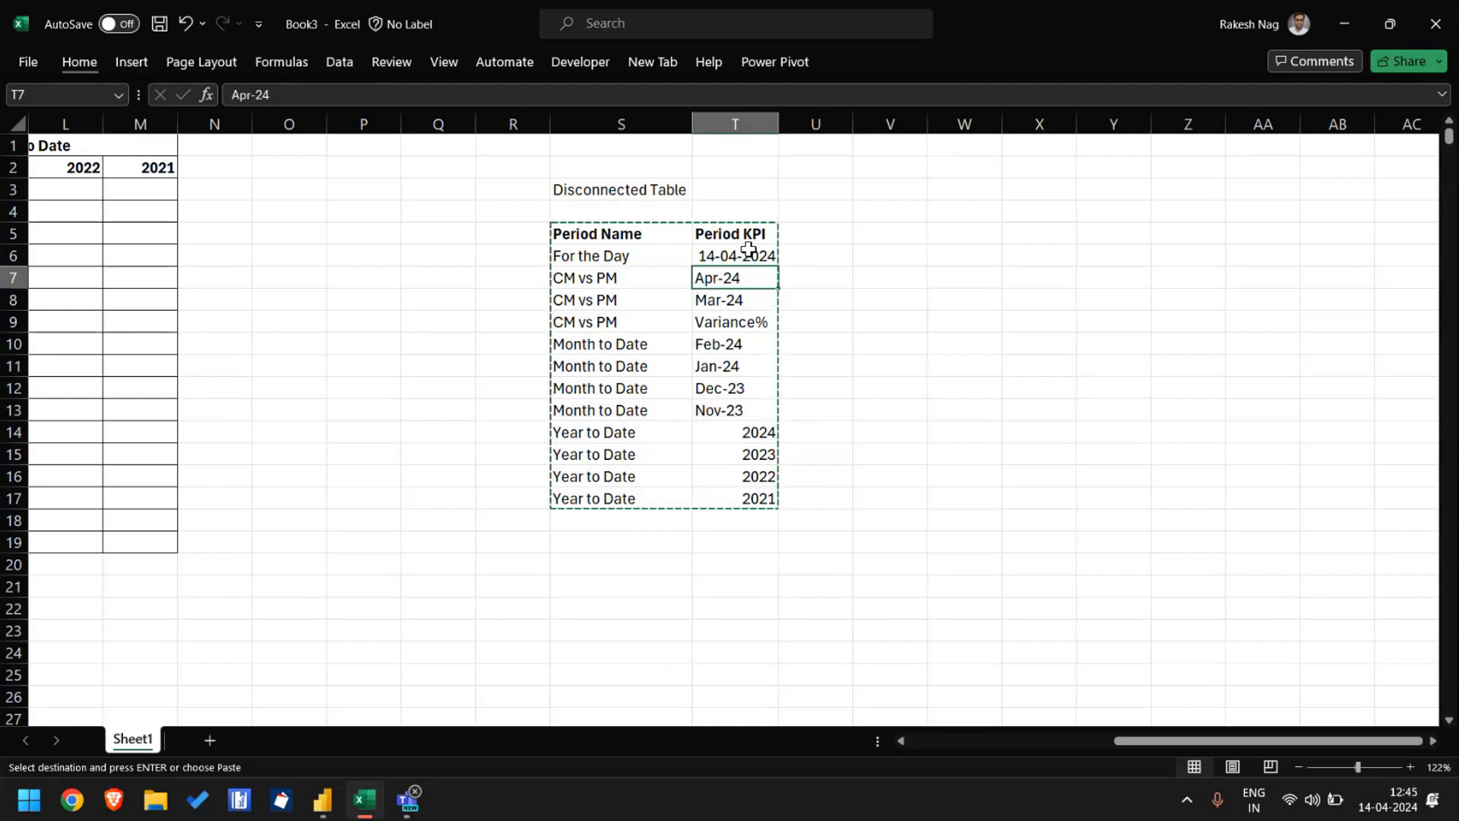
# Step: Switch to Power BI, paste the copied period table into the Create Table grid and load it as "ds_Period"
pyautogui.hotkey('alt', 'Tab')
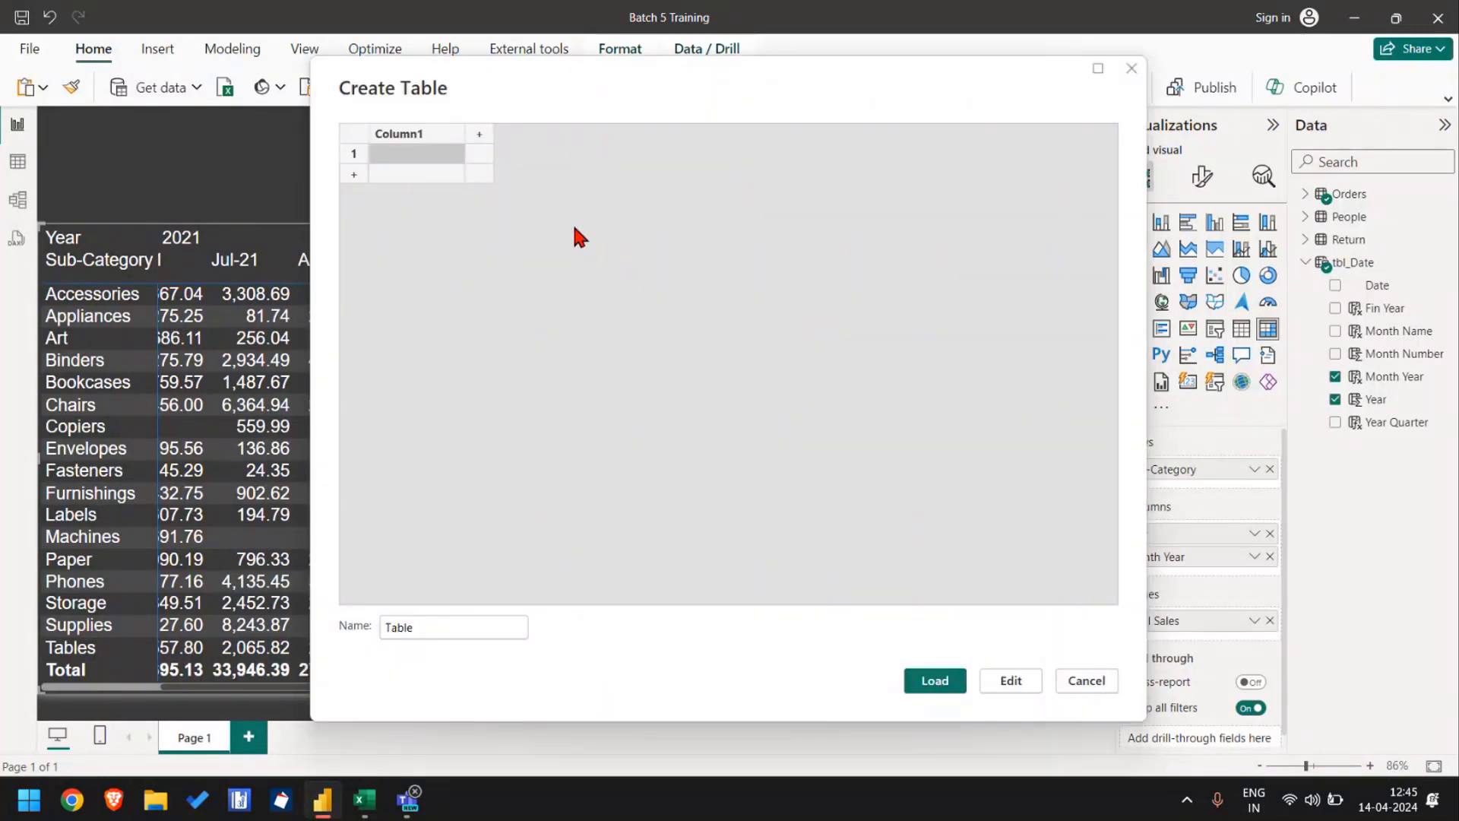
pyautogui.hotkey('ctrl', 'v')
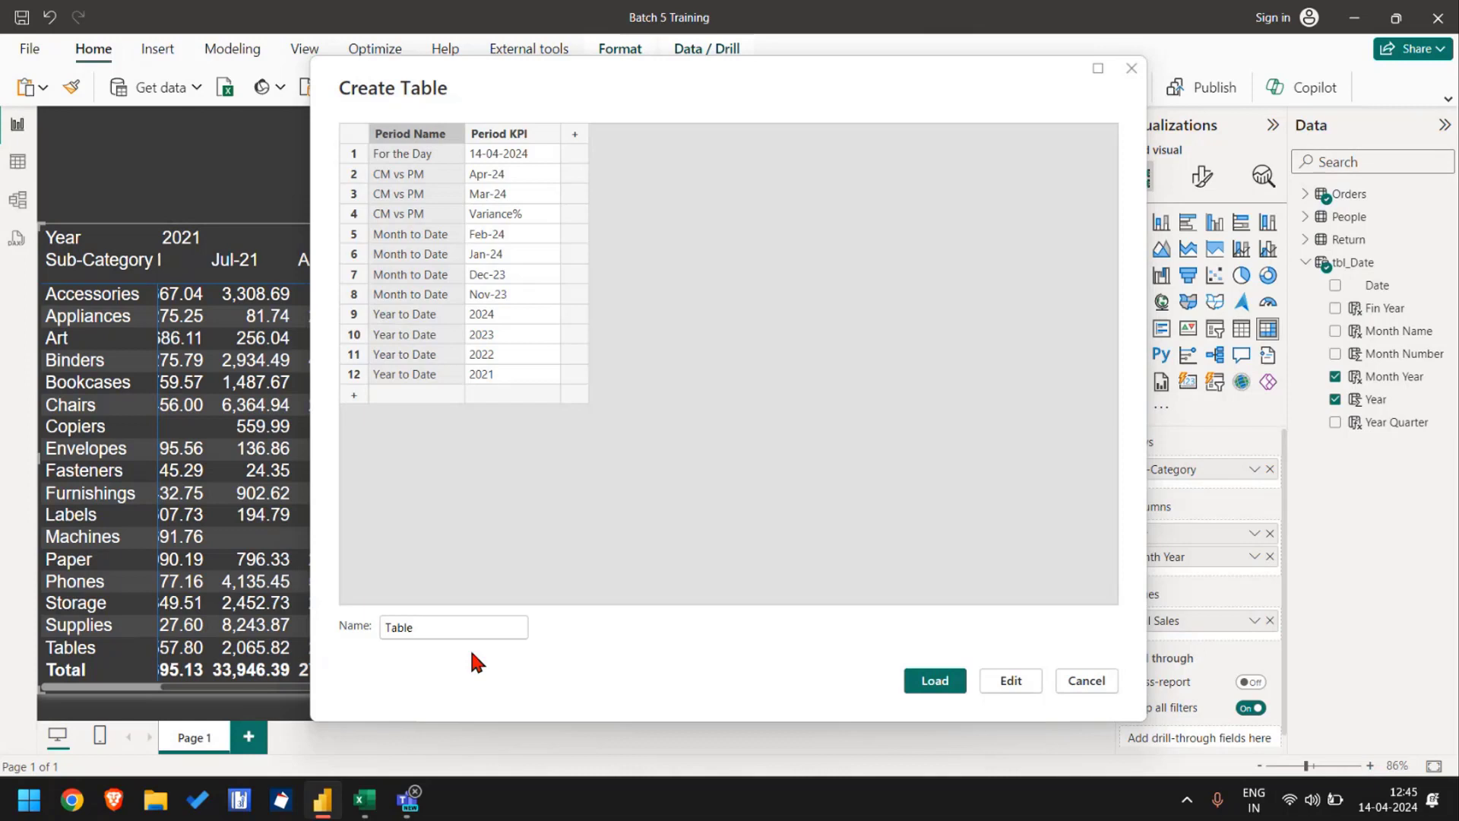
pyautogui.doubleClick(455, 627)
pyautogui.write('ds')
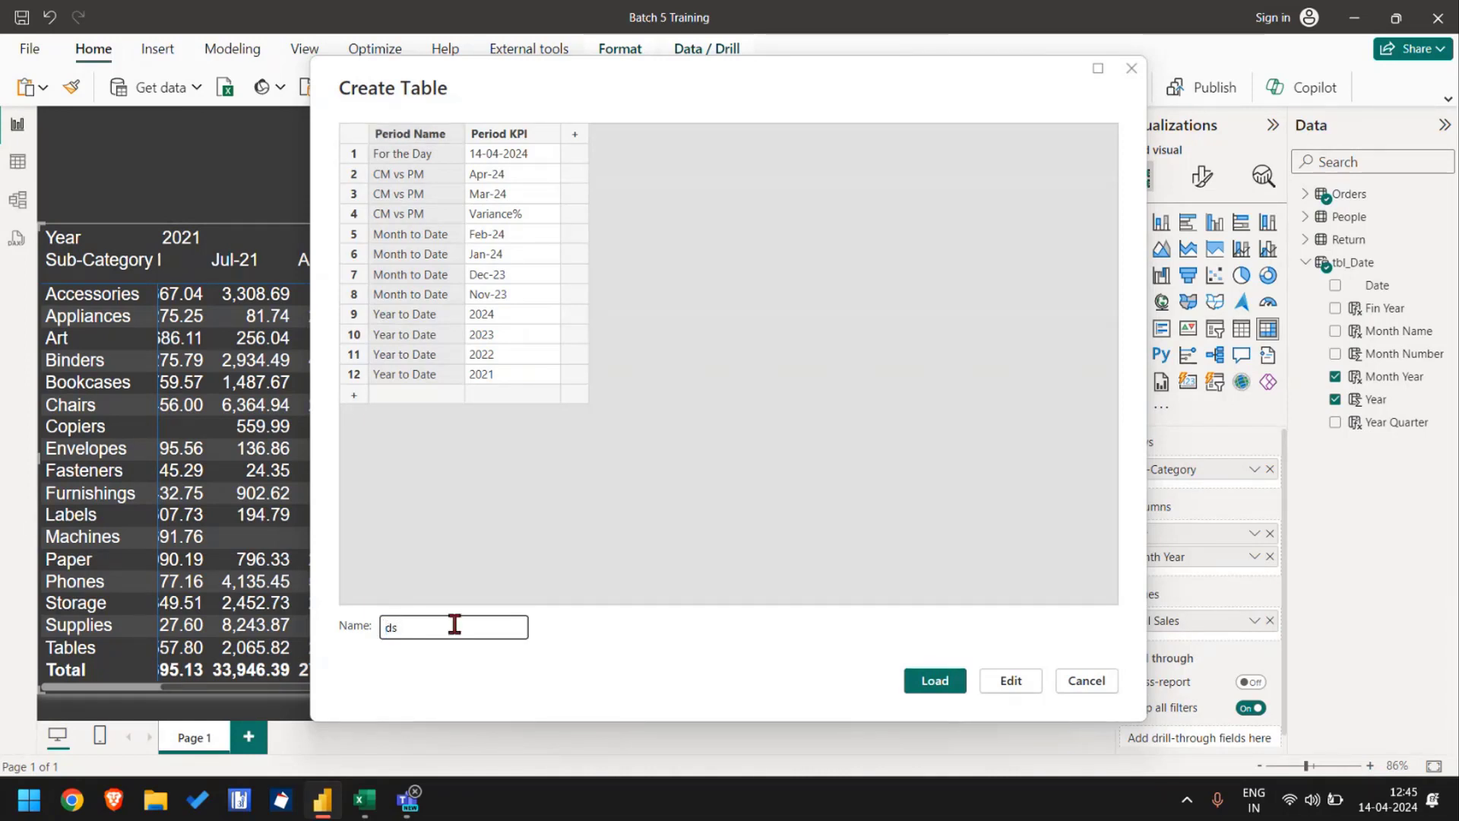
pyautogui.write(' Period')
pyautogui.press('Left')
pyautogui.press('Left')
pyautogui.press('Left')
pyautogui.press('Left')
pyautogui.press('Left')
pyautogui.press('Left')
pyautogui.press('BackSpace')
pyautogui.write('_')
pyautogui.click(959, 686)
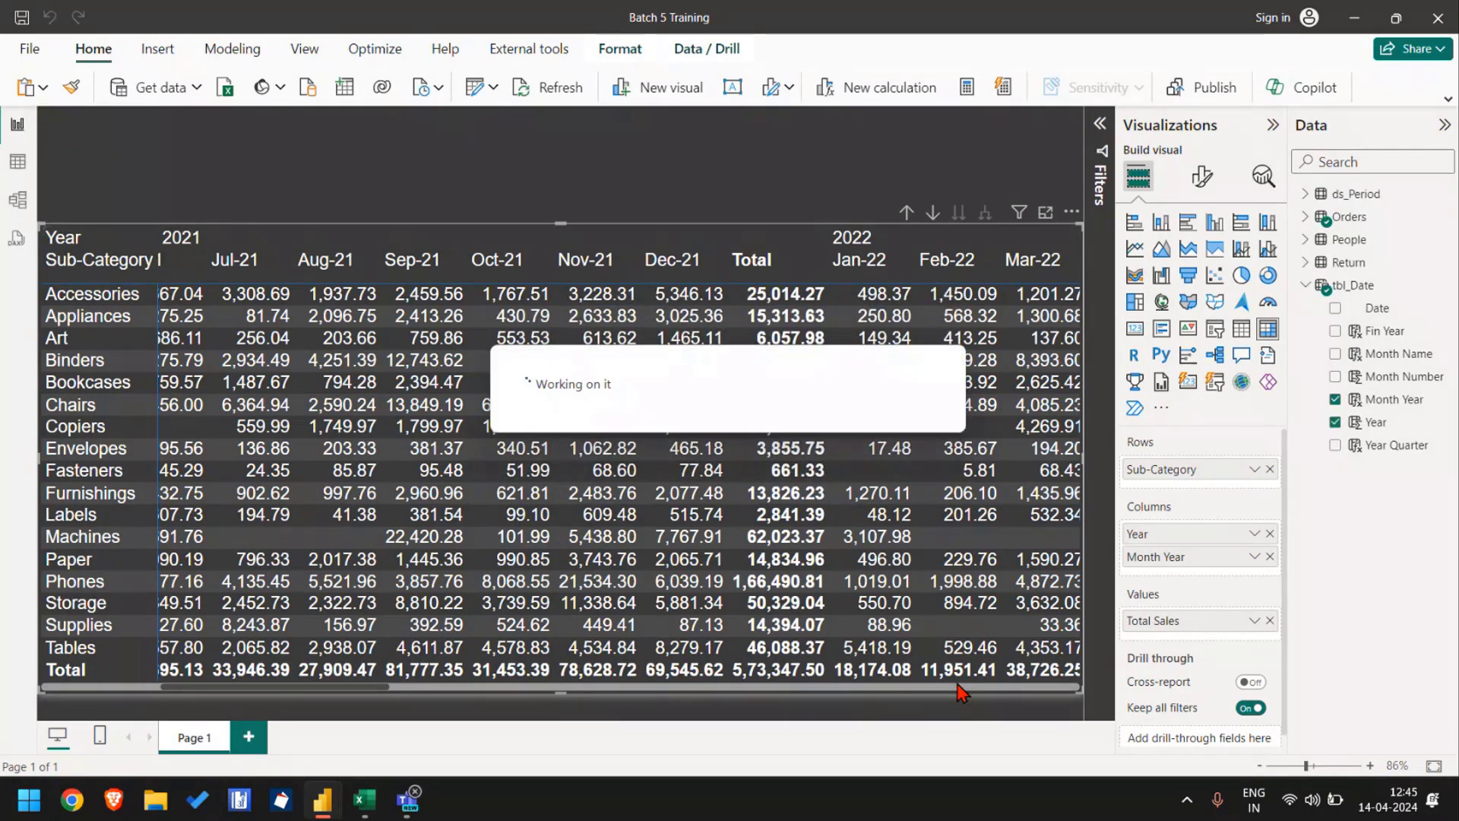
# Step: Narrow the sales matrix, place a duplicate beside it and widen the duplicate across the rest of the page
pyautogui.moveTo(1077, 225); pyautogui.dragTo(248, 215)
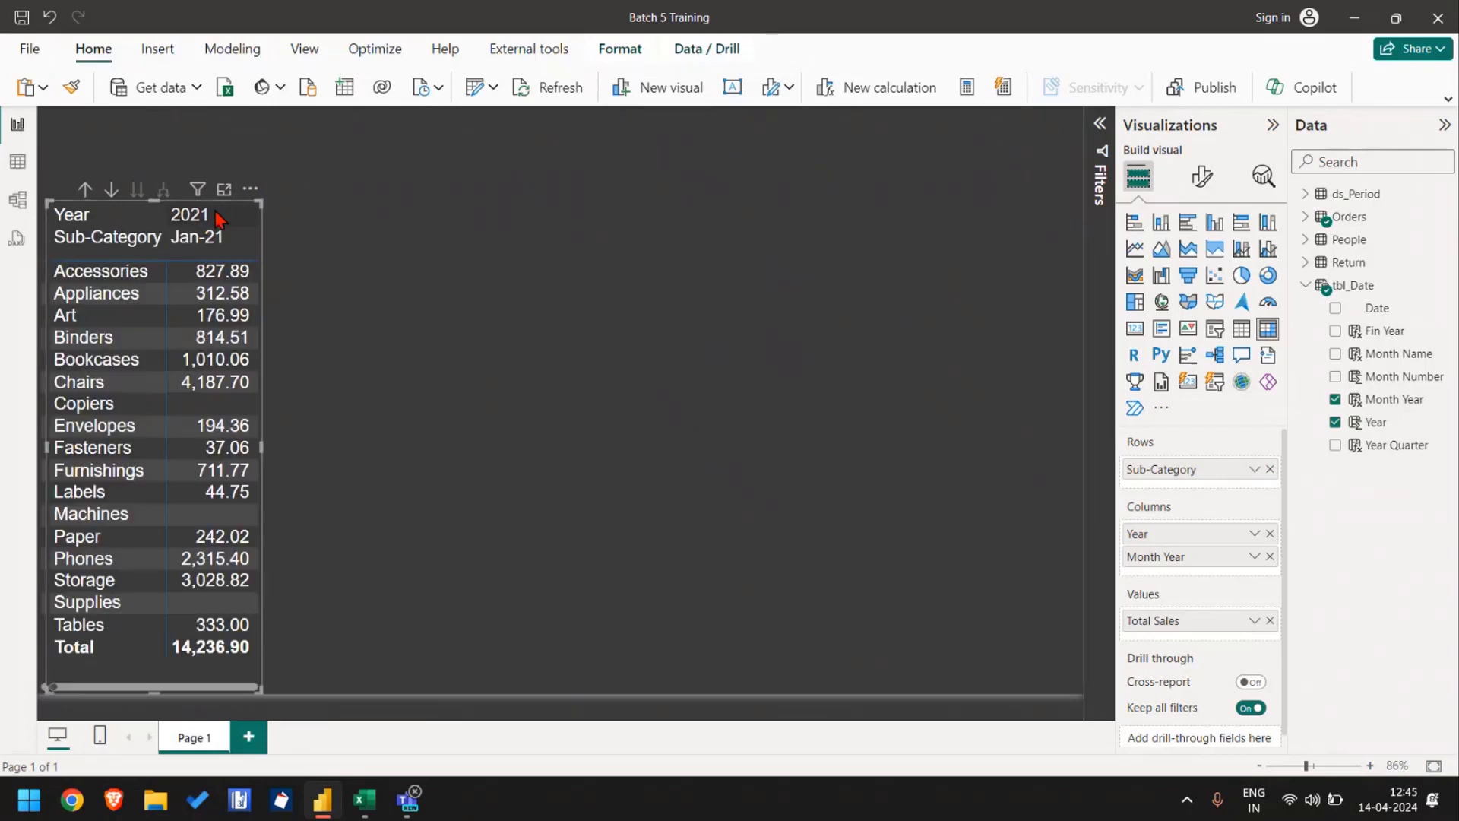
pyautogui.moveTo(185, 209); pyautogui.dragTo(434, 211)
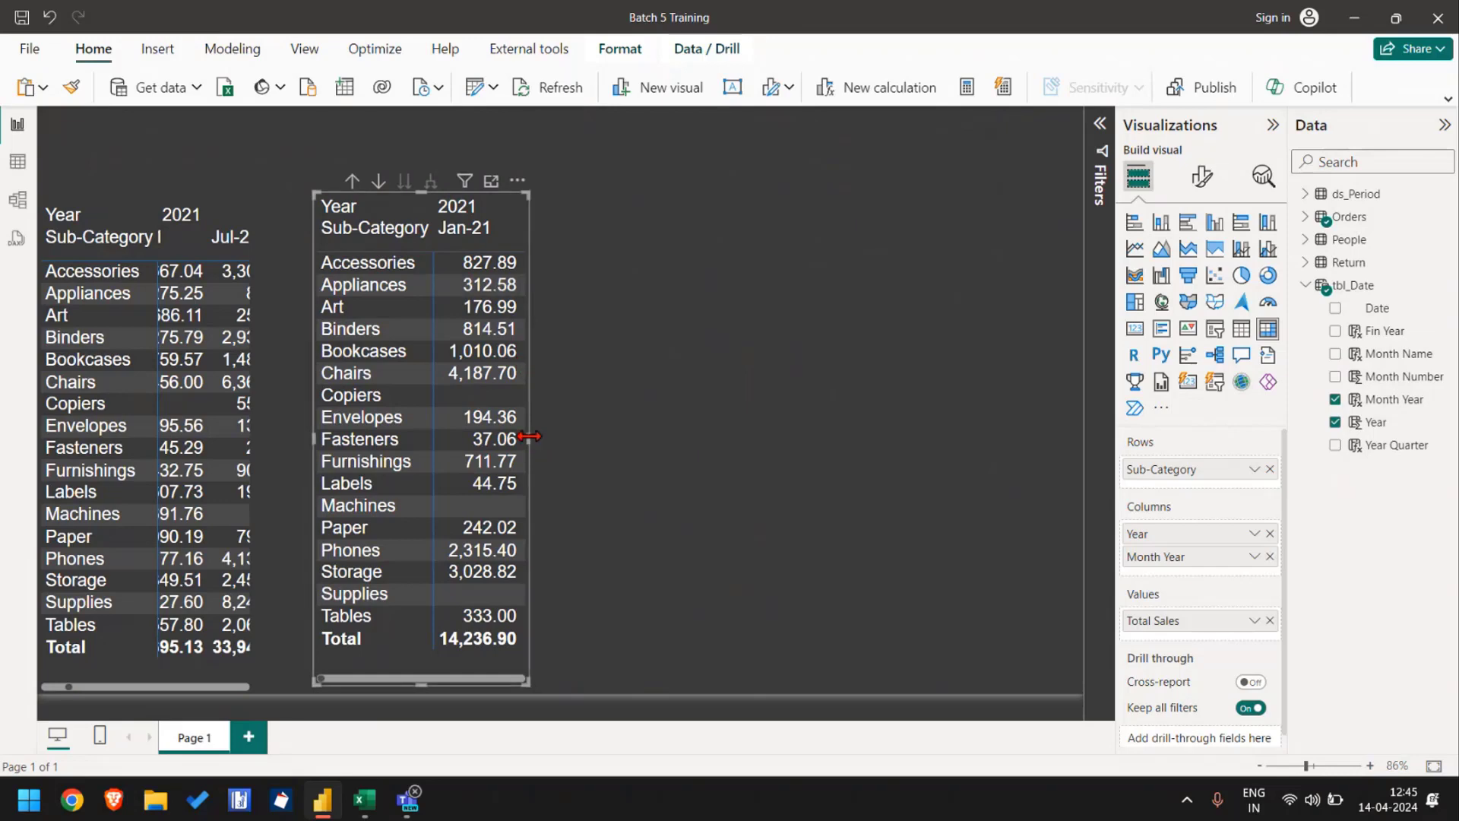
pyautogui.moveTo(530, 437); pyautogui.dragTo(1081, 438)
# Step: Remove Sub-Category, Year, Month Year and Total Sales from the duplicated matrix, and collapse the tbl_Date field list
pyautogui.click(1270, 469)
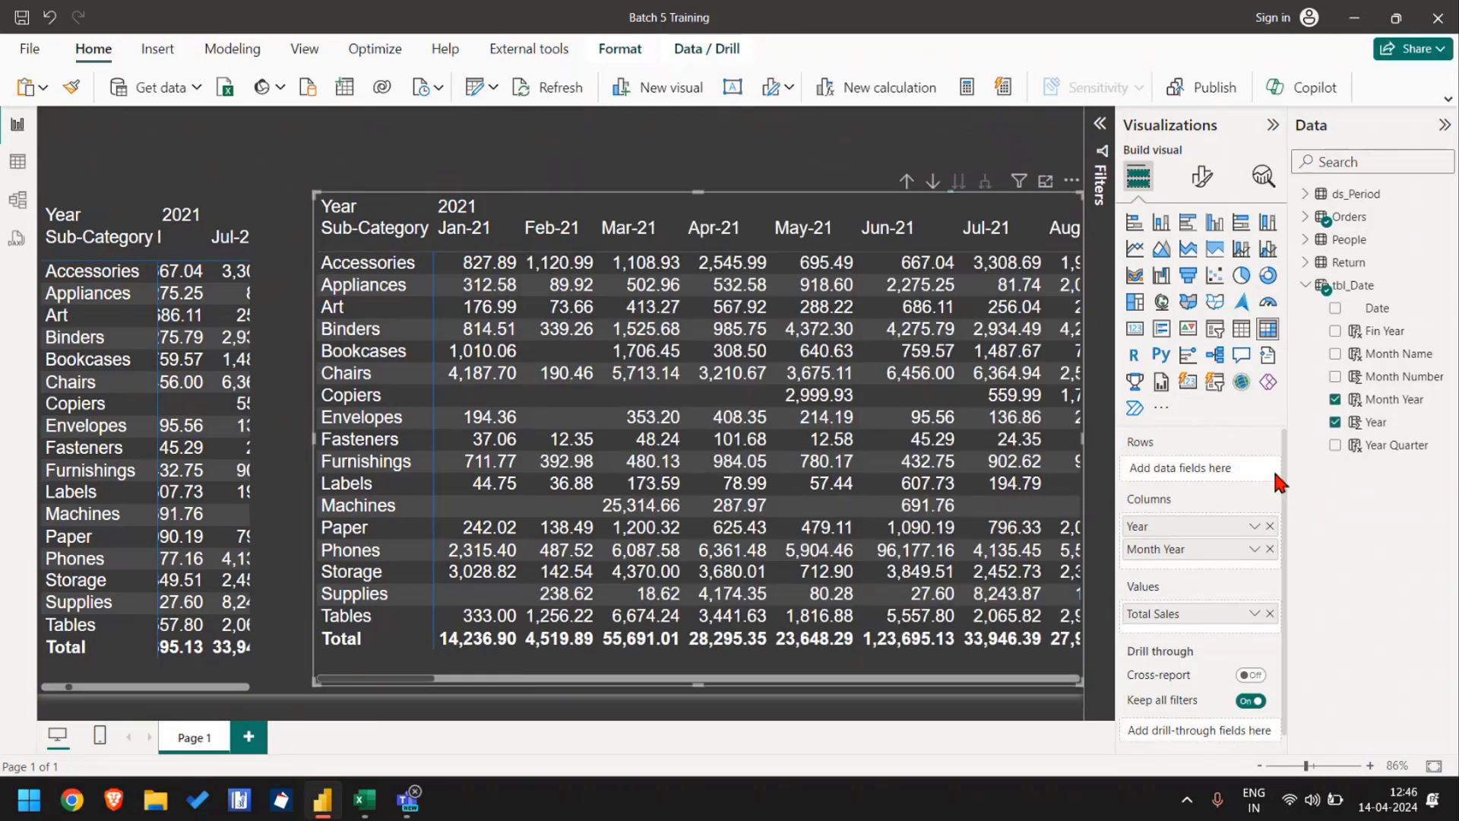
pyautogui.click(1269, 526)
pyautogui.click(1270, 526)
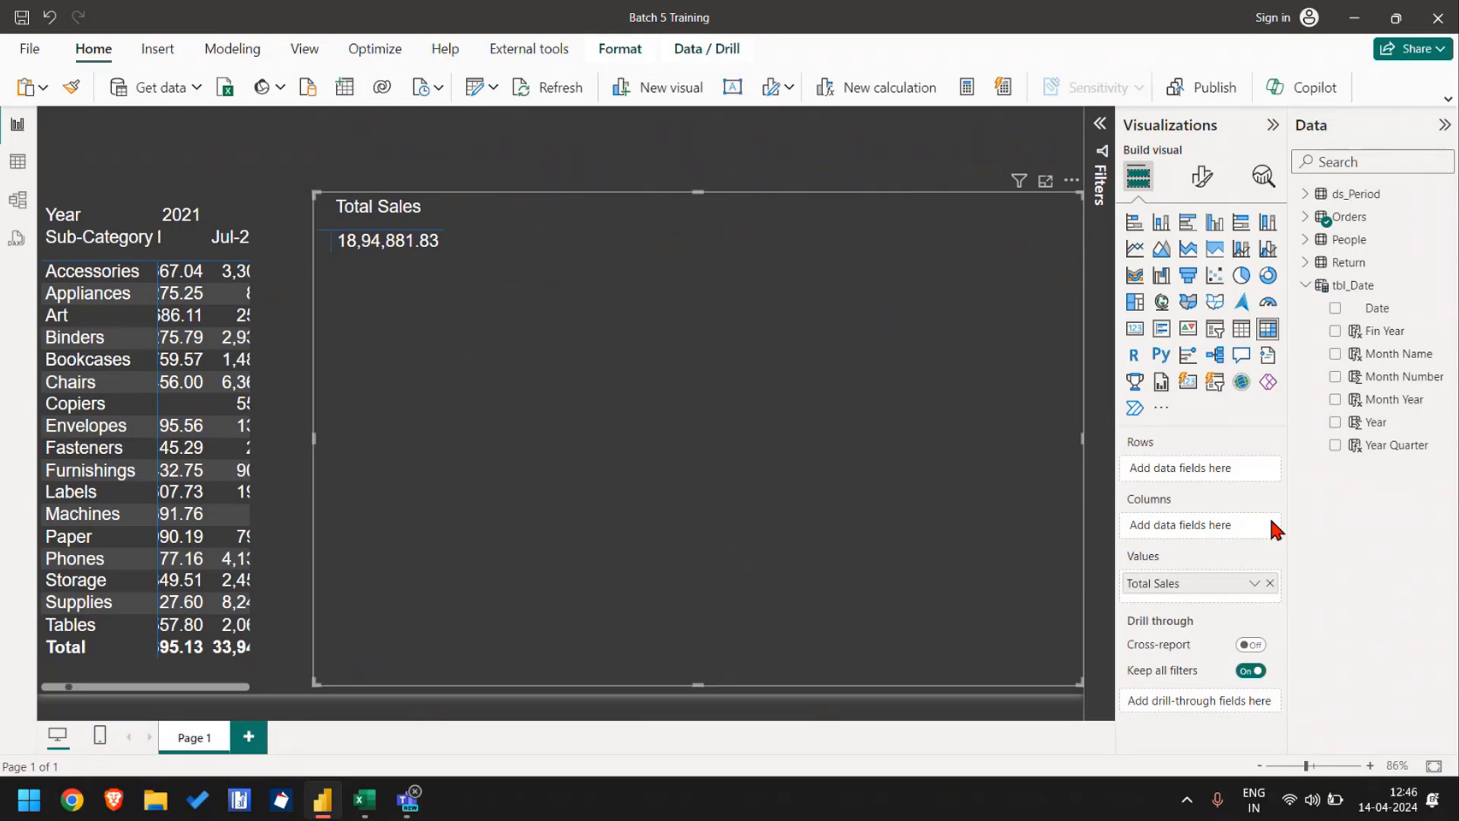
pyautogui.click(1270, 583)
pyautogui.click(1307, 284)
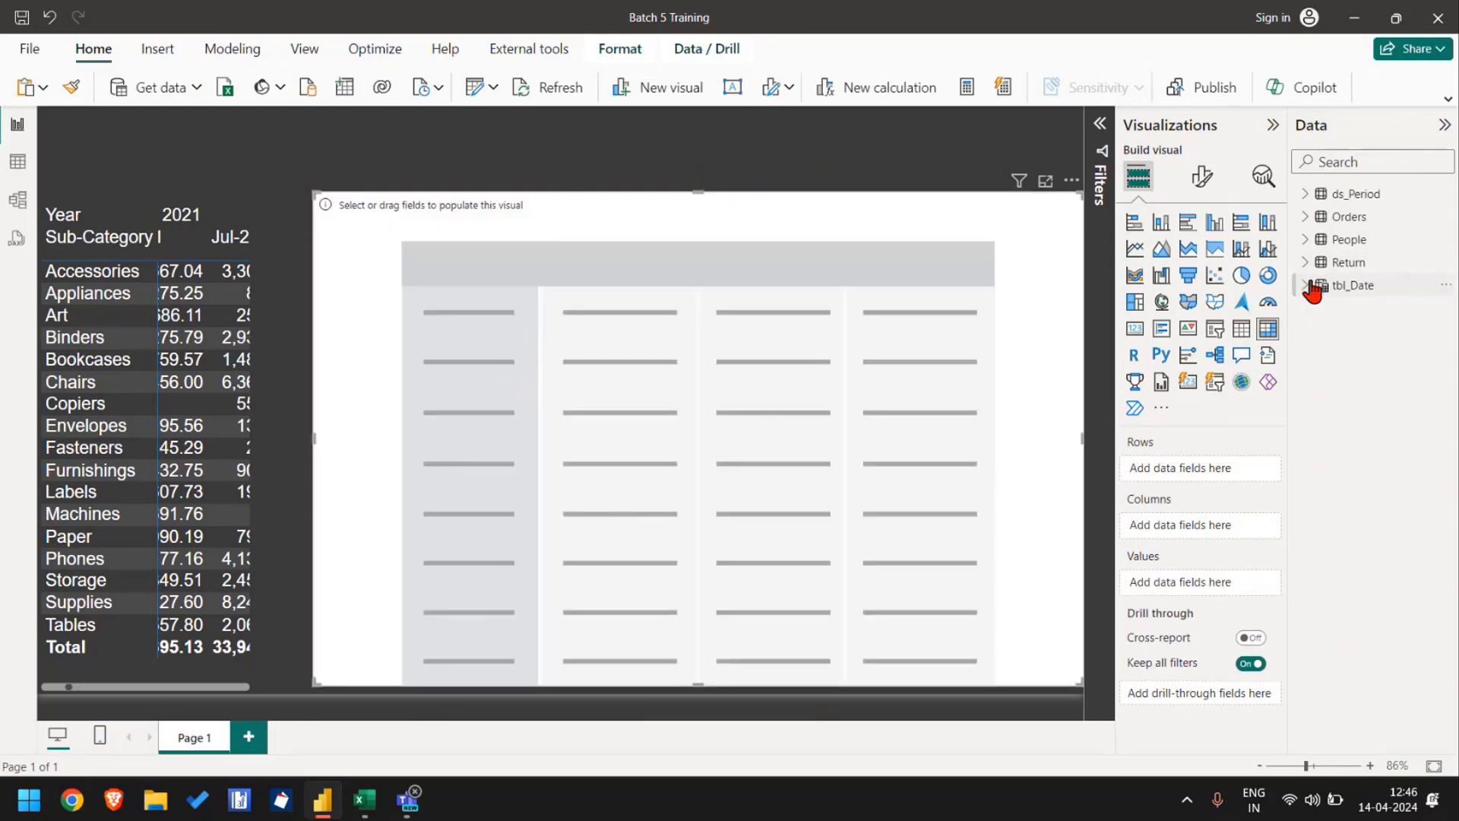
# Step: Inspect the rows of the ds_Period table in the table view, and return to the report page
pyautogui.click(14, 183)
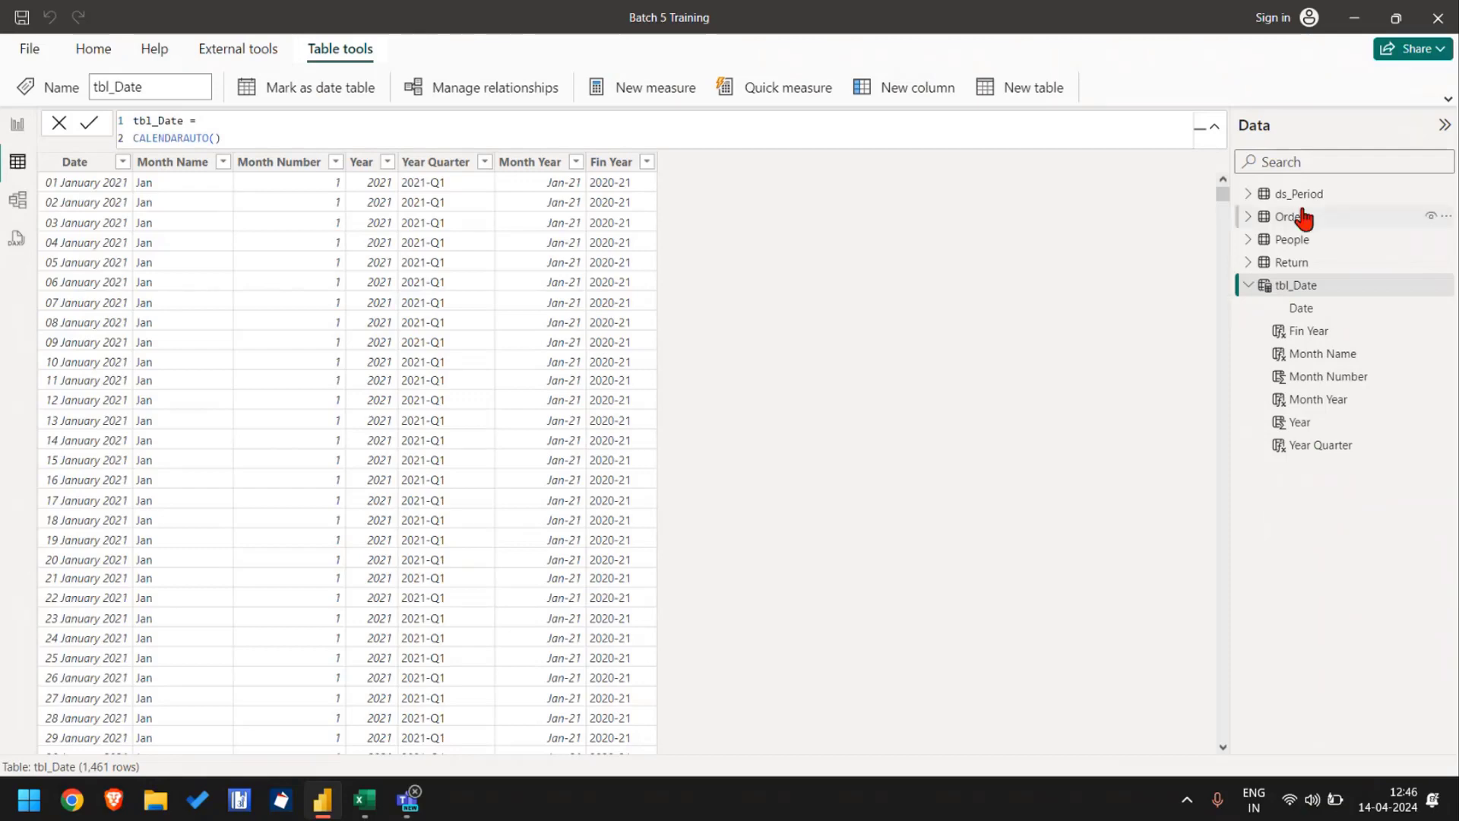
pyautogui.click(1300, 194)
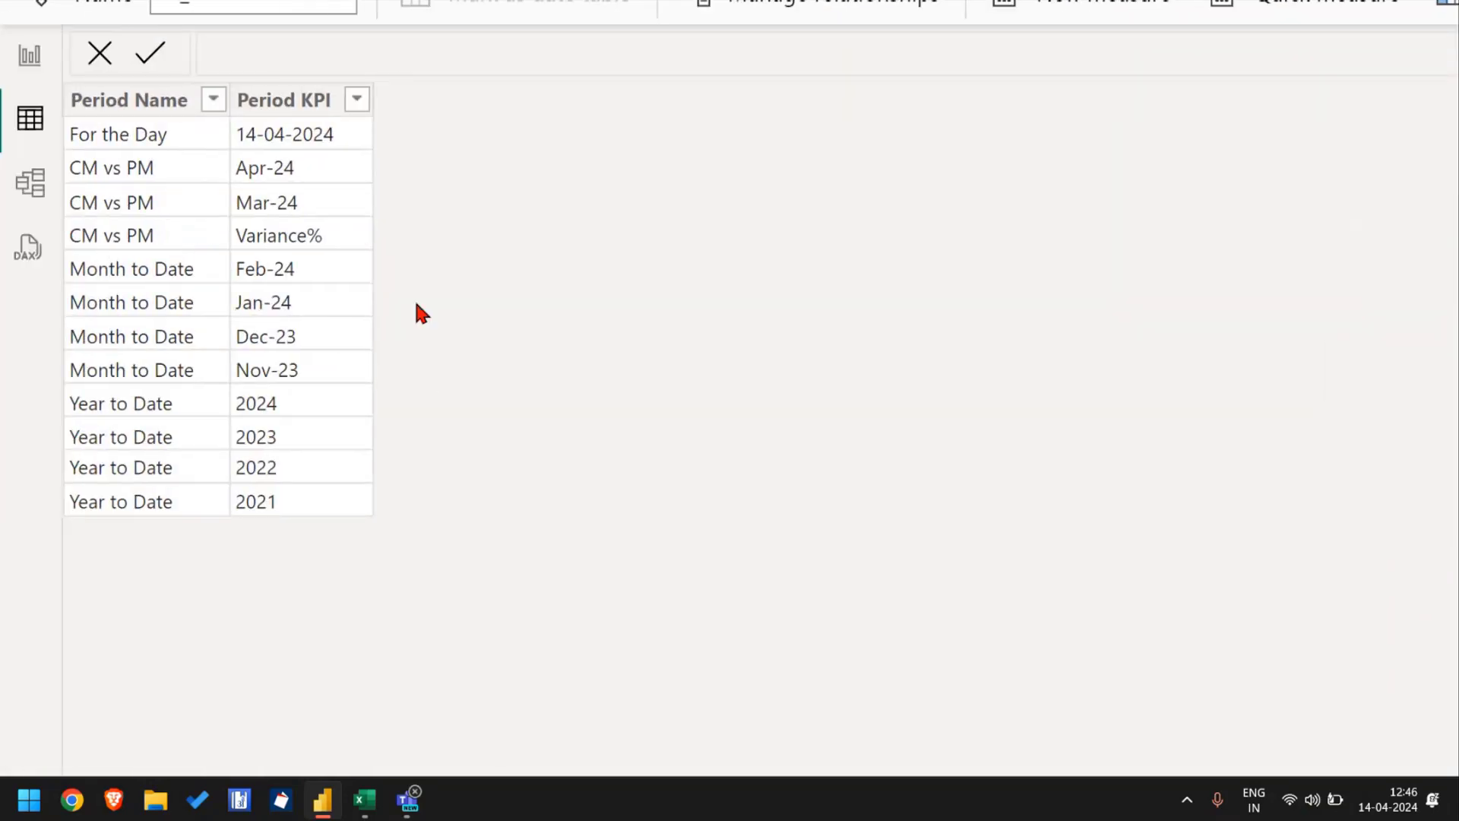
pyautogui.click(29, 61)
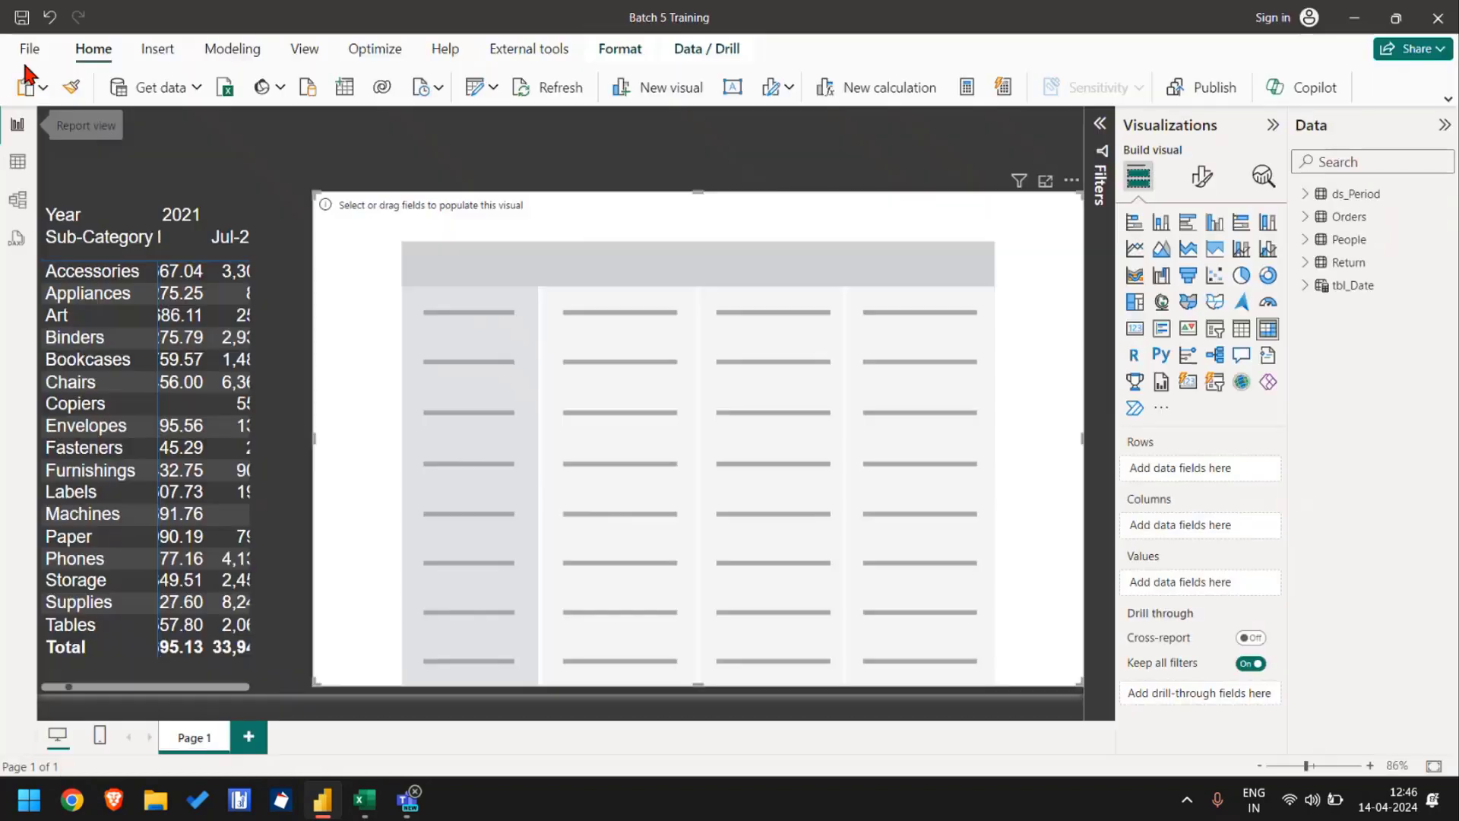
# Step: Add Period Name and Period KPI from ds_Period to the empty matrix's columns, with Period Name first
pyautogui.click(1310, 197)
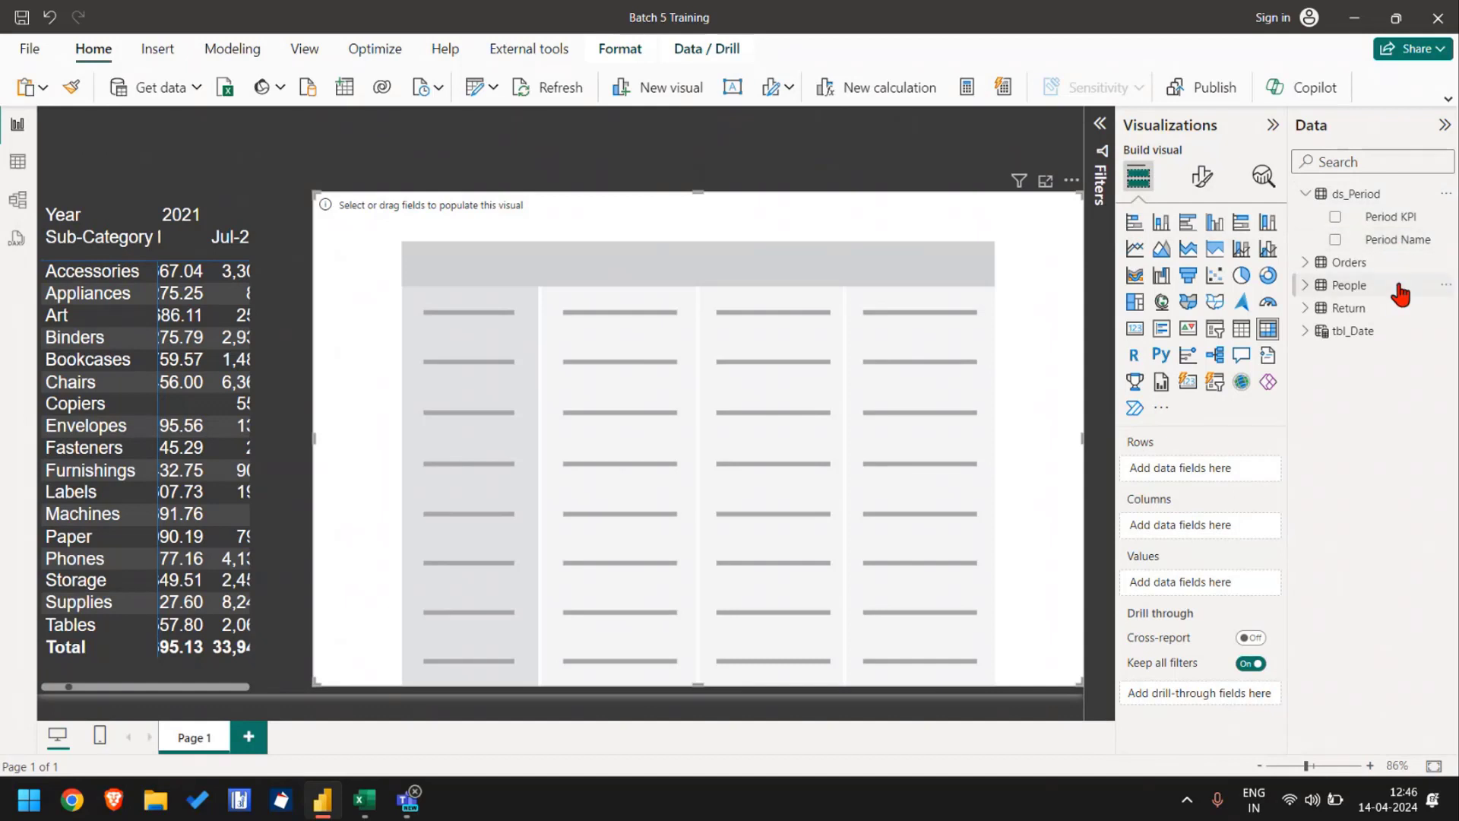
pyautogui.moveTo(1381, 237); pyautogui.dragTo(1179, 525)
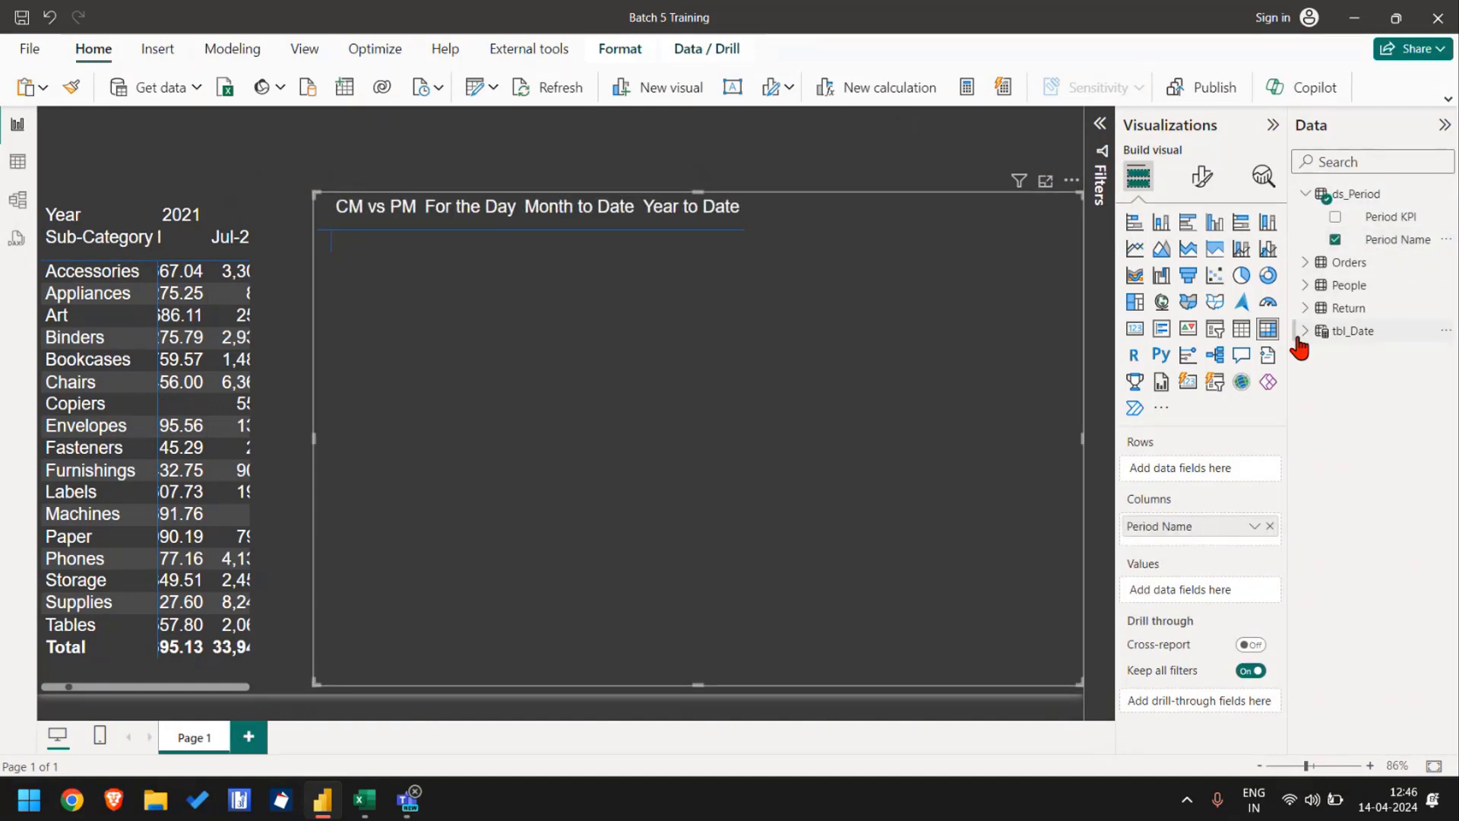
pyautogui.moveTo(1391, 219); pyautogui.dragTo(1224, 537)
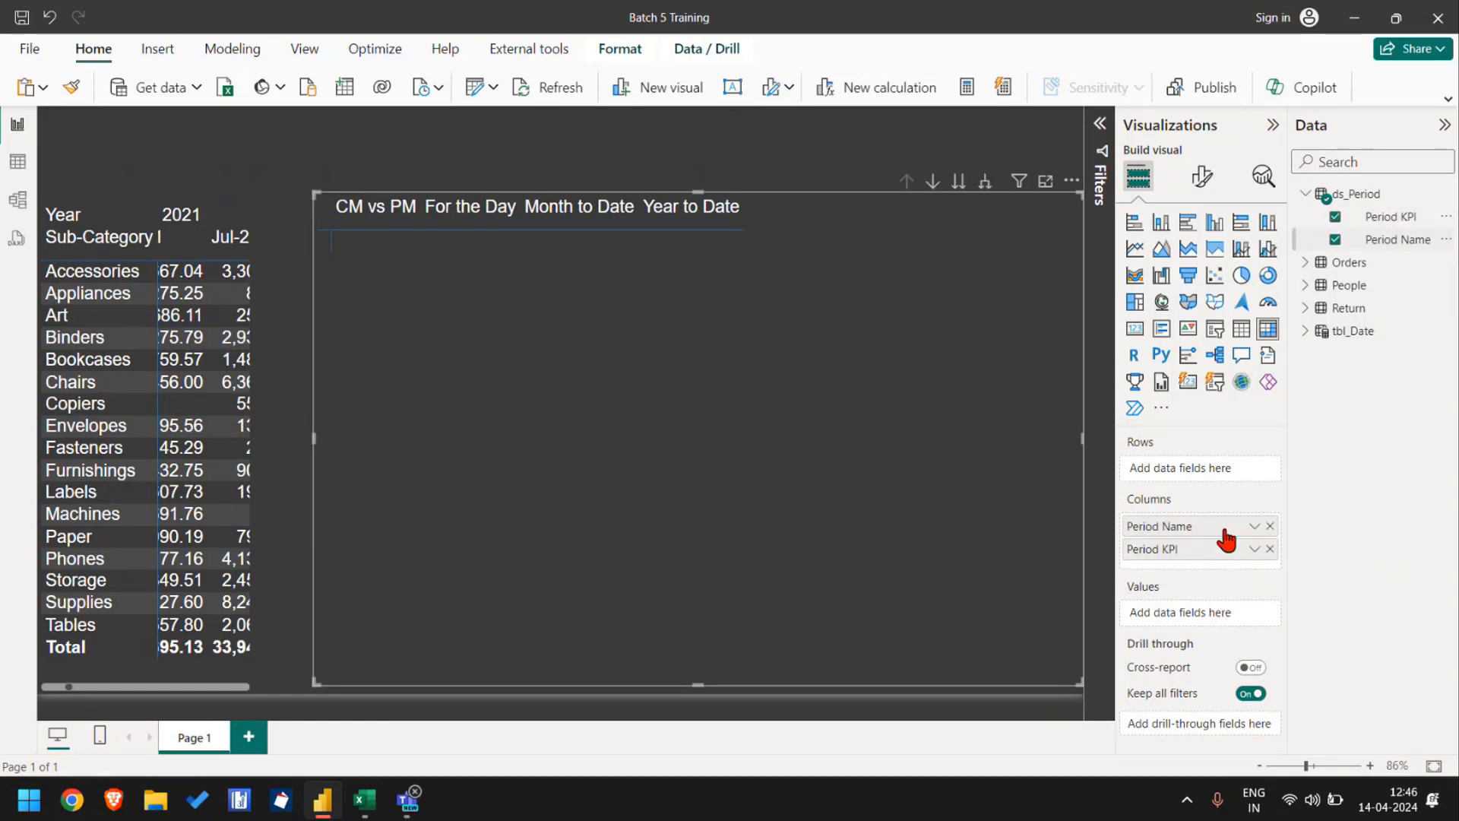
# Step: Expand the matrix's column headers down to the Period KPI level and show it in focus mode with the Visualizations pane collapsed
pyautogui.click(985, 182)
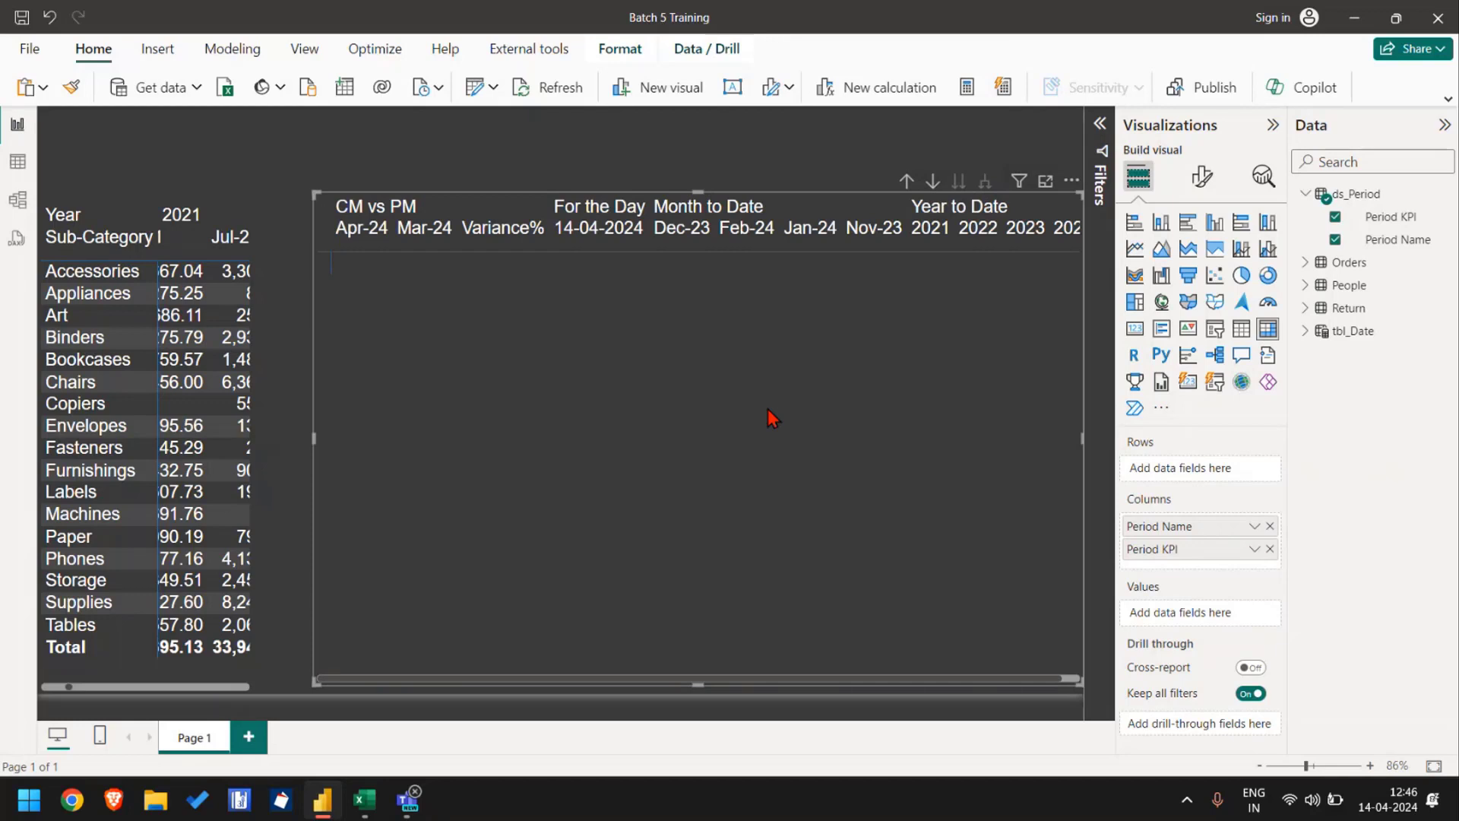
pyautogui.click(1047, 182)
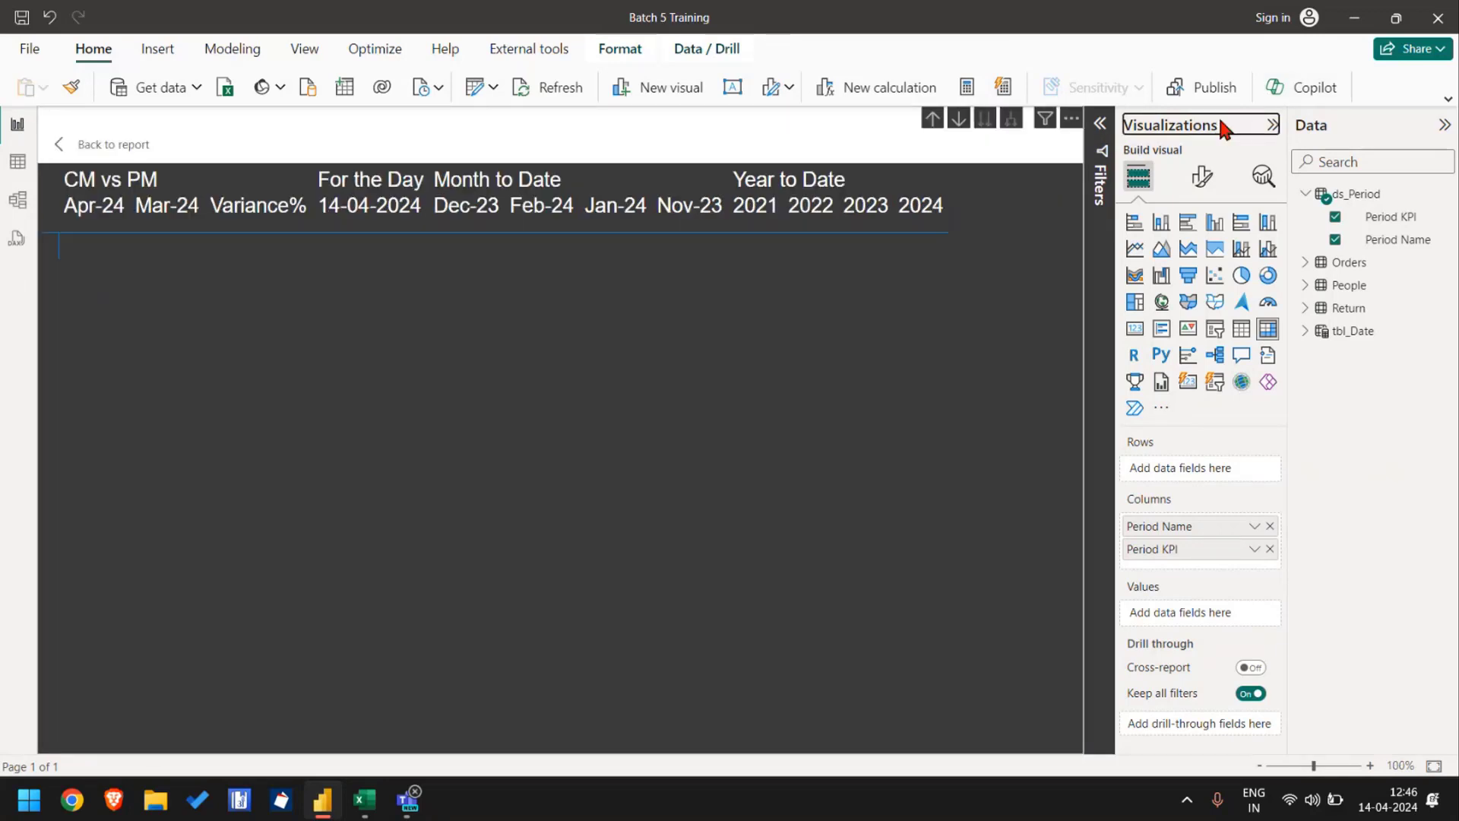
pyautogui.click(1272, 124)
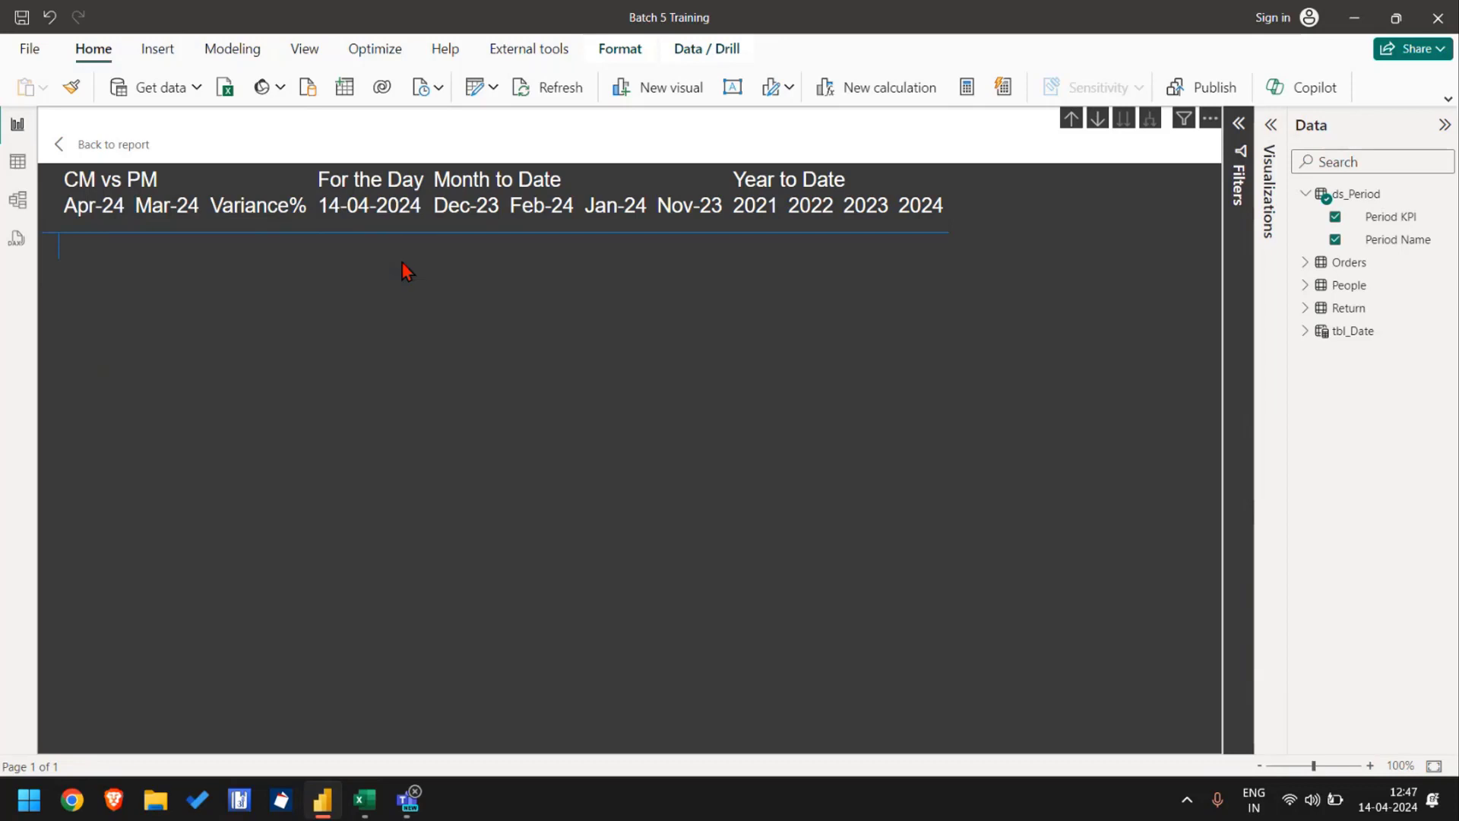
# Step: Switch to Excel and insert an entire blank column between Period Name and Period KPI in the disconnected table
pyautogui.click(365, 799)
pyautogui.click(630, 284)
pyautogui.press('Up')
pyautogui.press('Up')
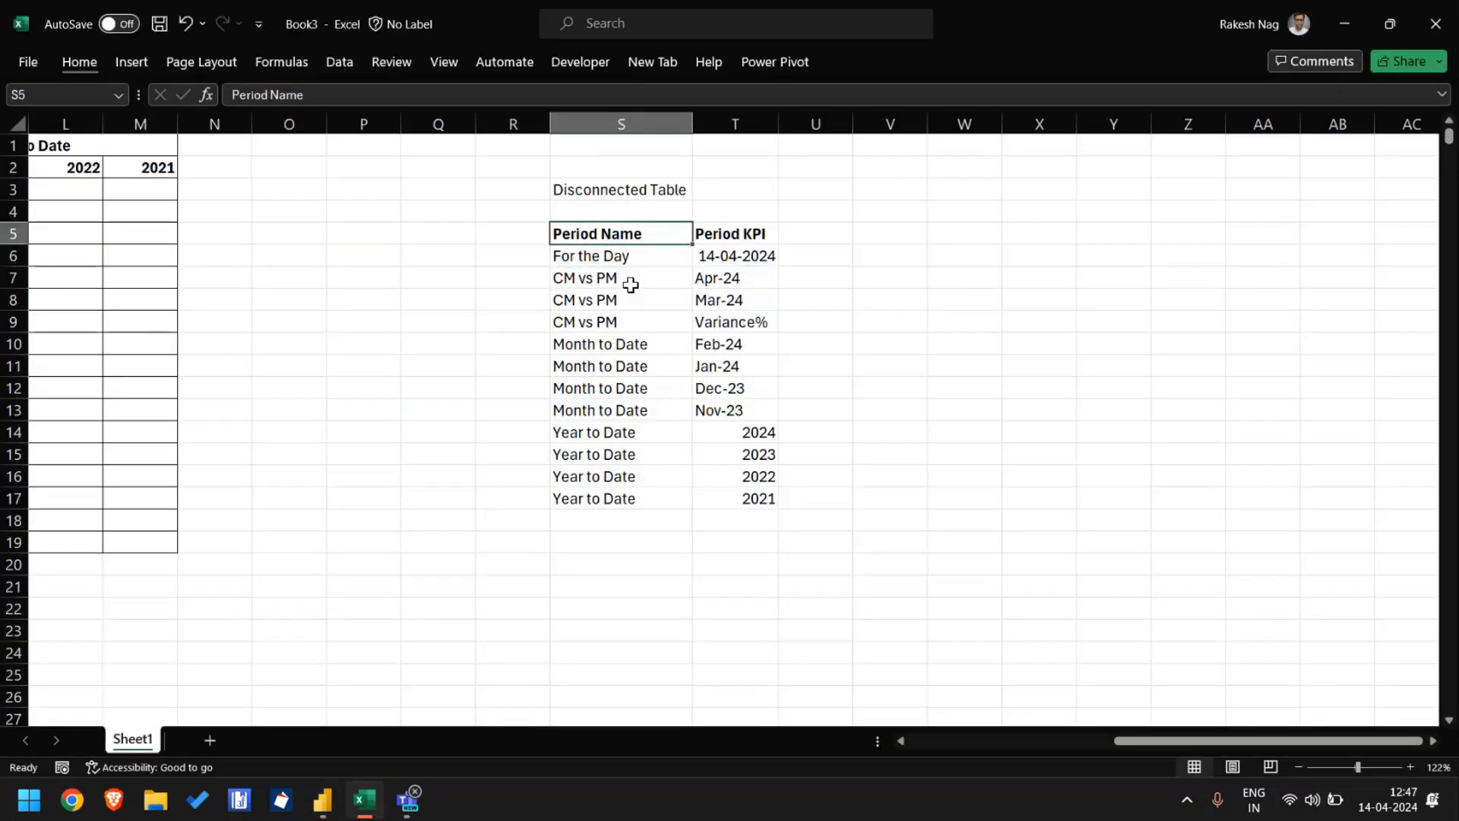
pyautogui.hotkey('ctrl', 'shift', 'Down')
pyautogui.press('Right')
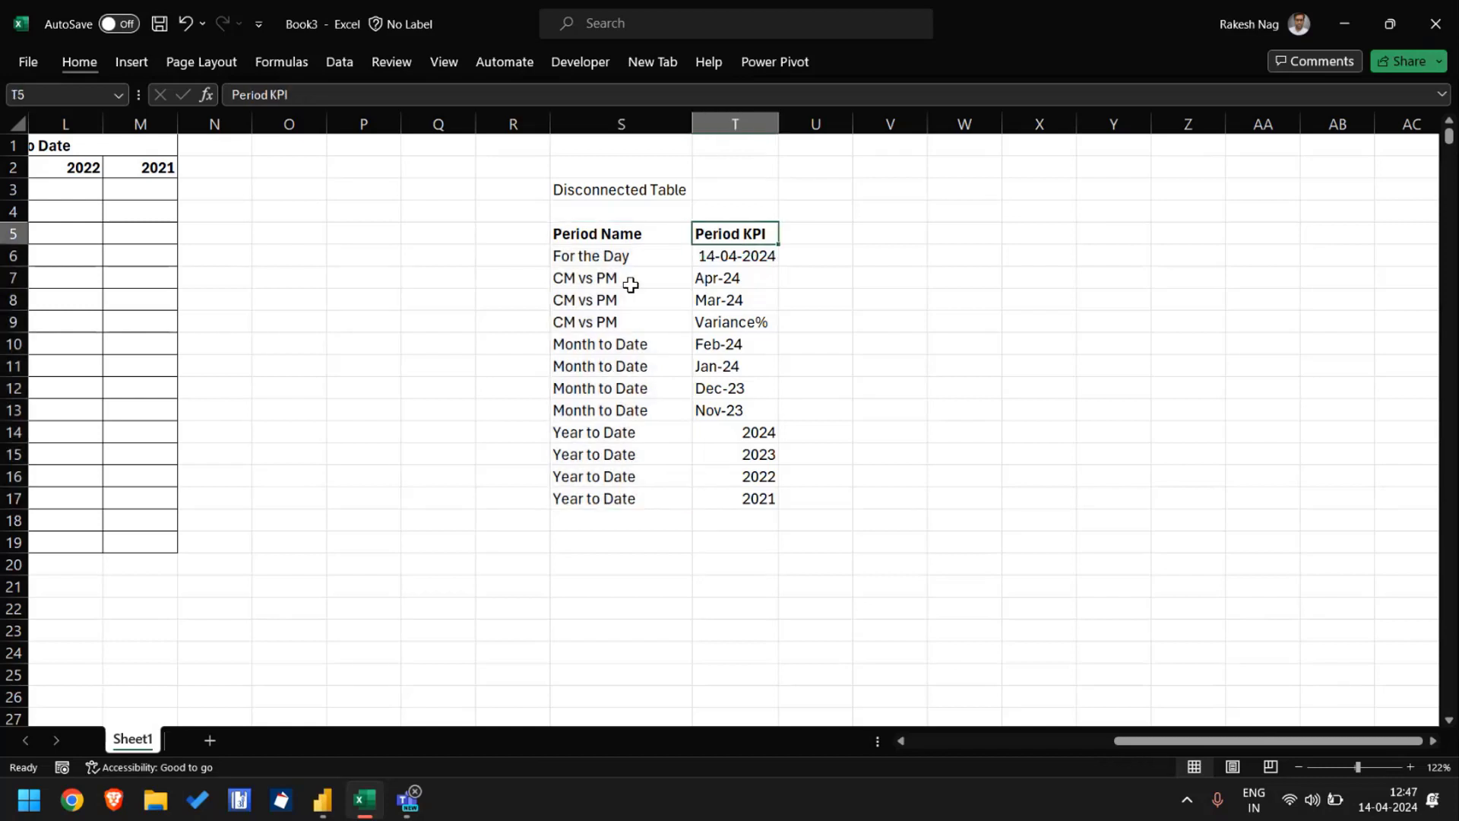
pyautogui.hotkey('ctrl', 'shift', 'Down')
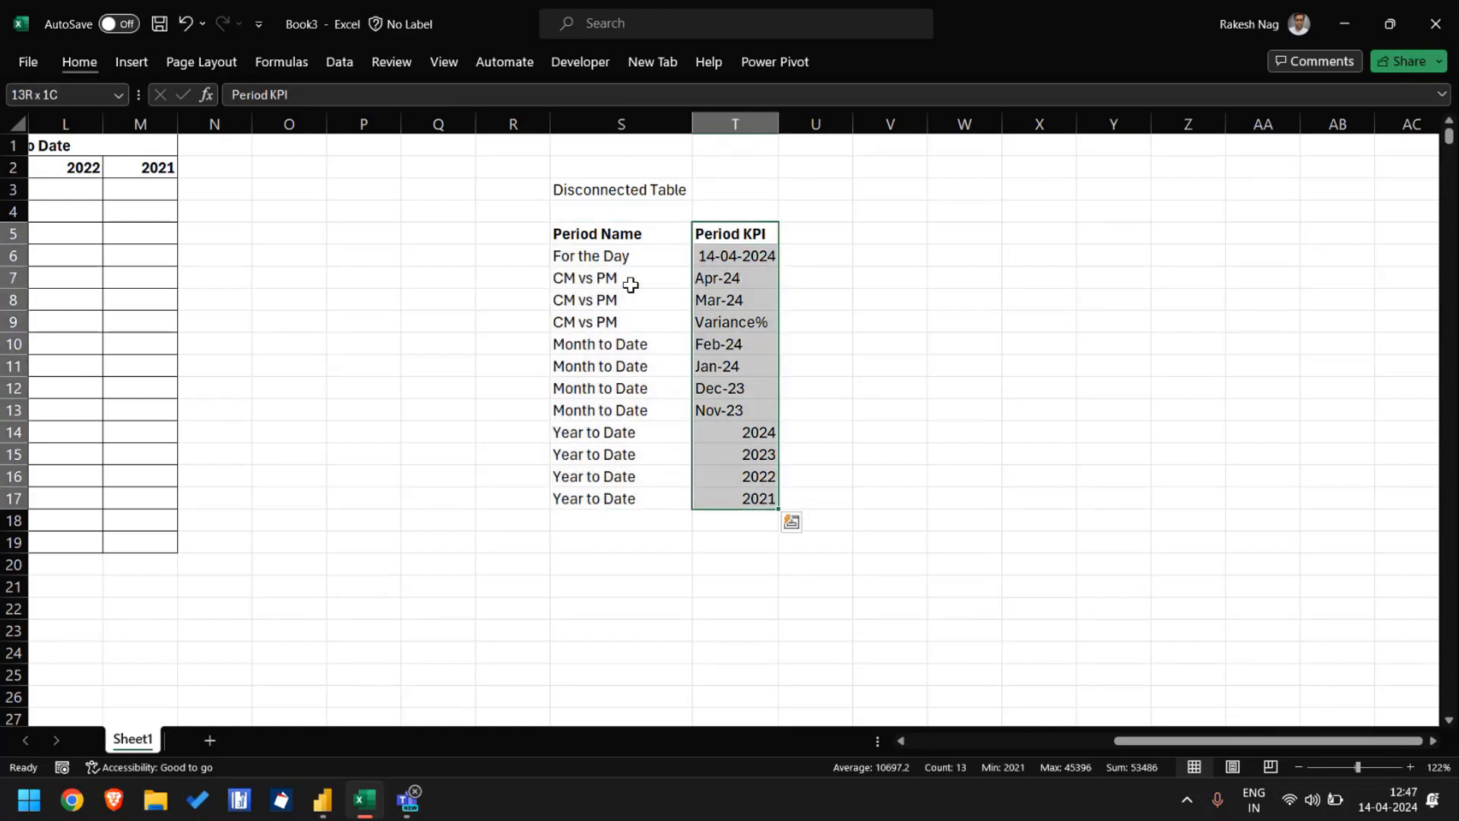
pyautogui.hotkey('ctrl', 'shift', '+')
pyautogui.press('Down')
pyautogui.press('Down')
pyautogui.press('Down')
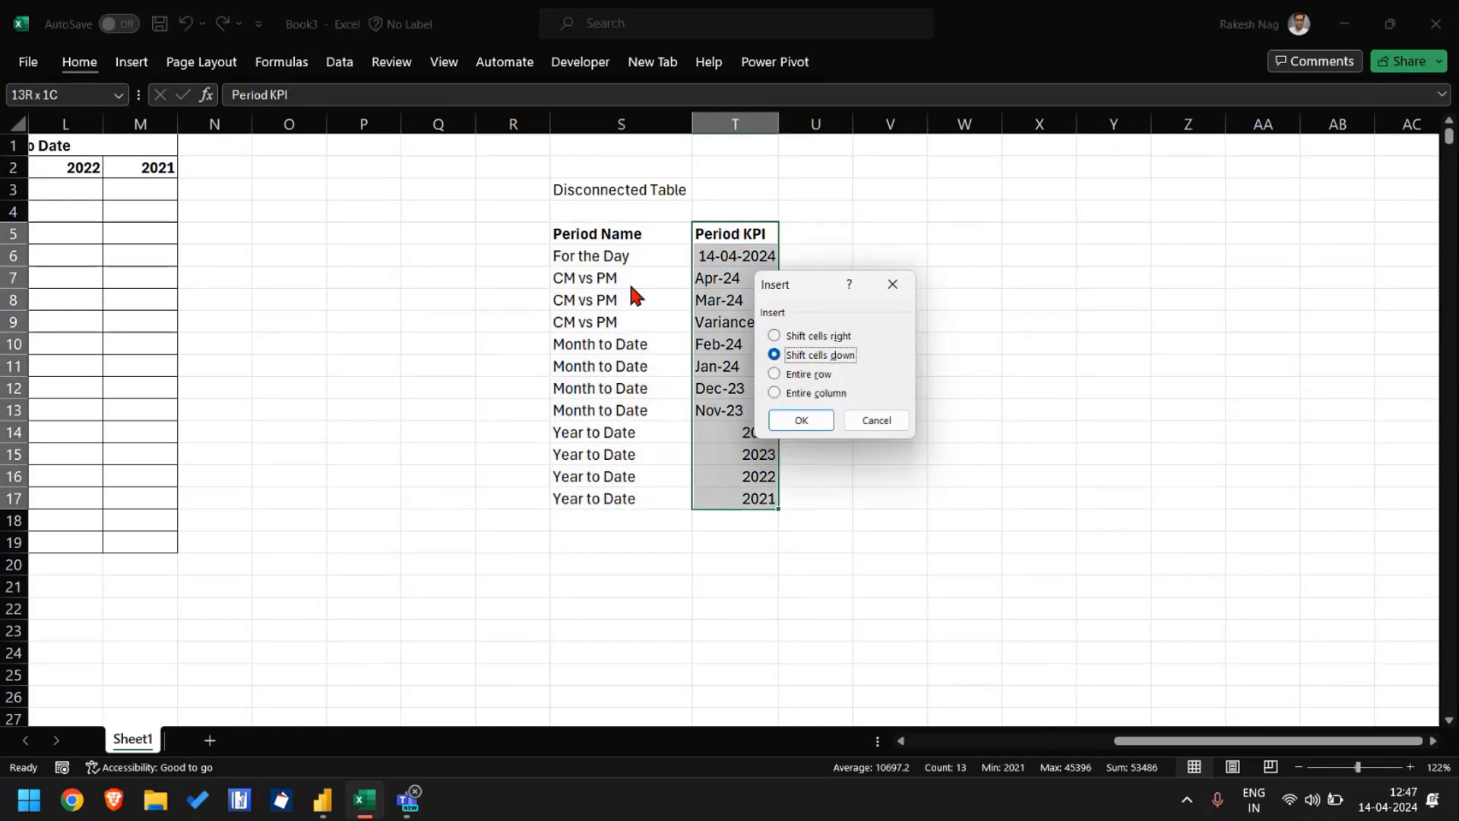
pyautogui.press('Return')
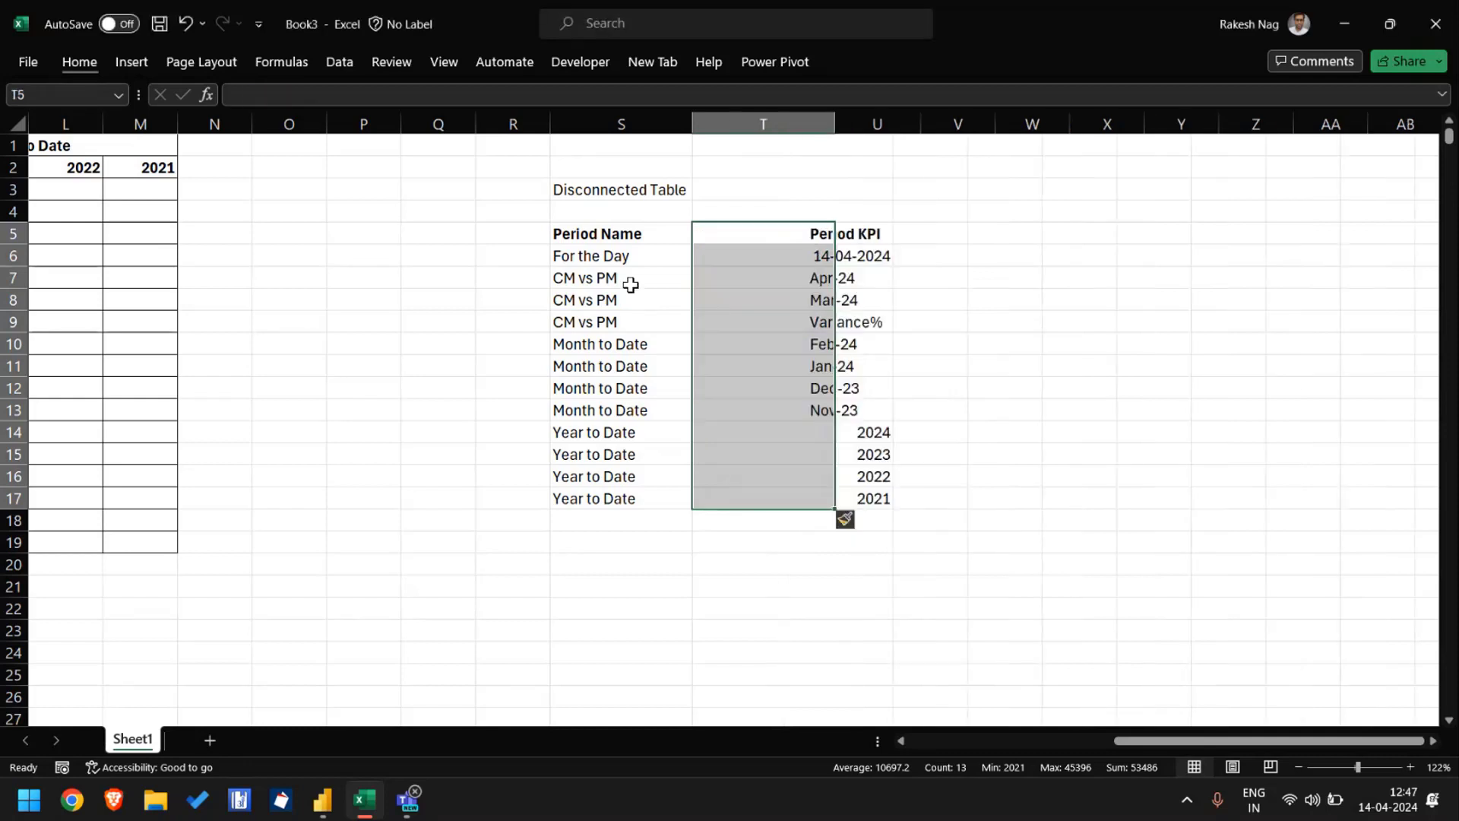
# Step: Copy the Period Name header into T5 and change the copy to "Period Name Index"
pyautogui.press('Left')
pyautogui.press('Right')
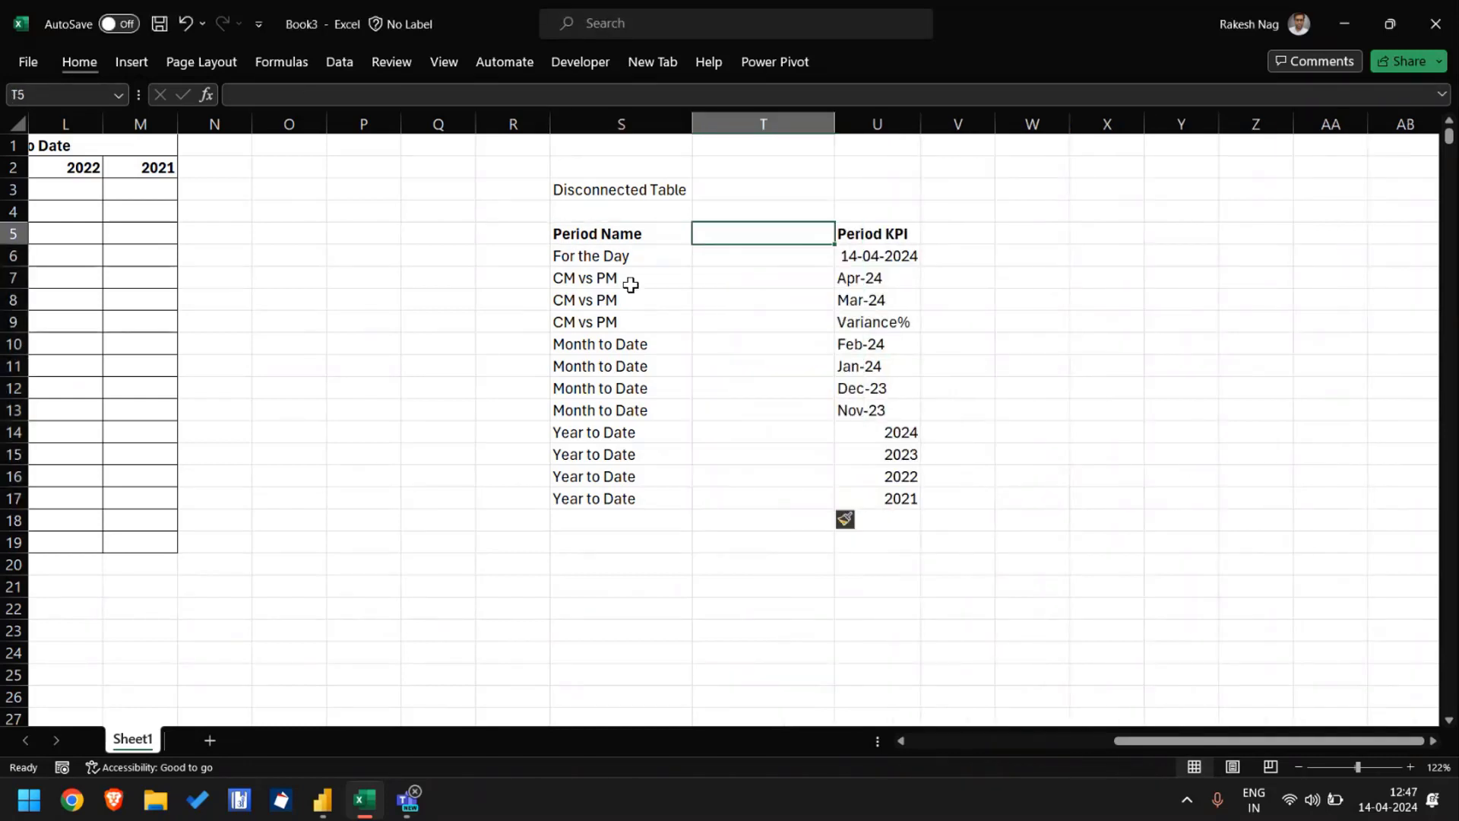
pyautogui.press('Left')
pyautogui.press('Right')
pyautogui.press('Left')
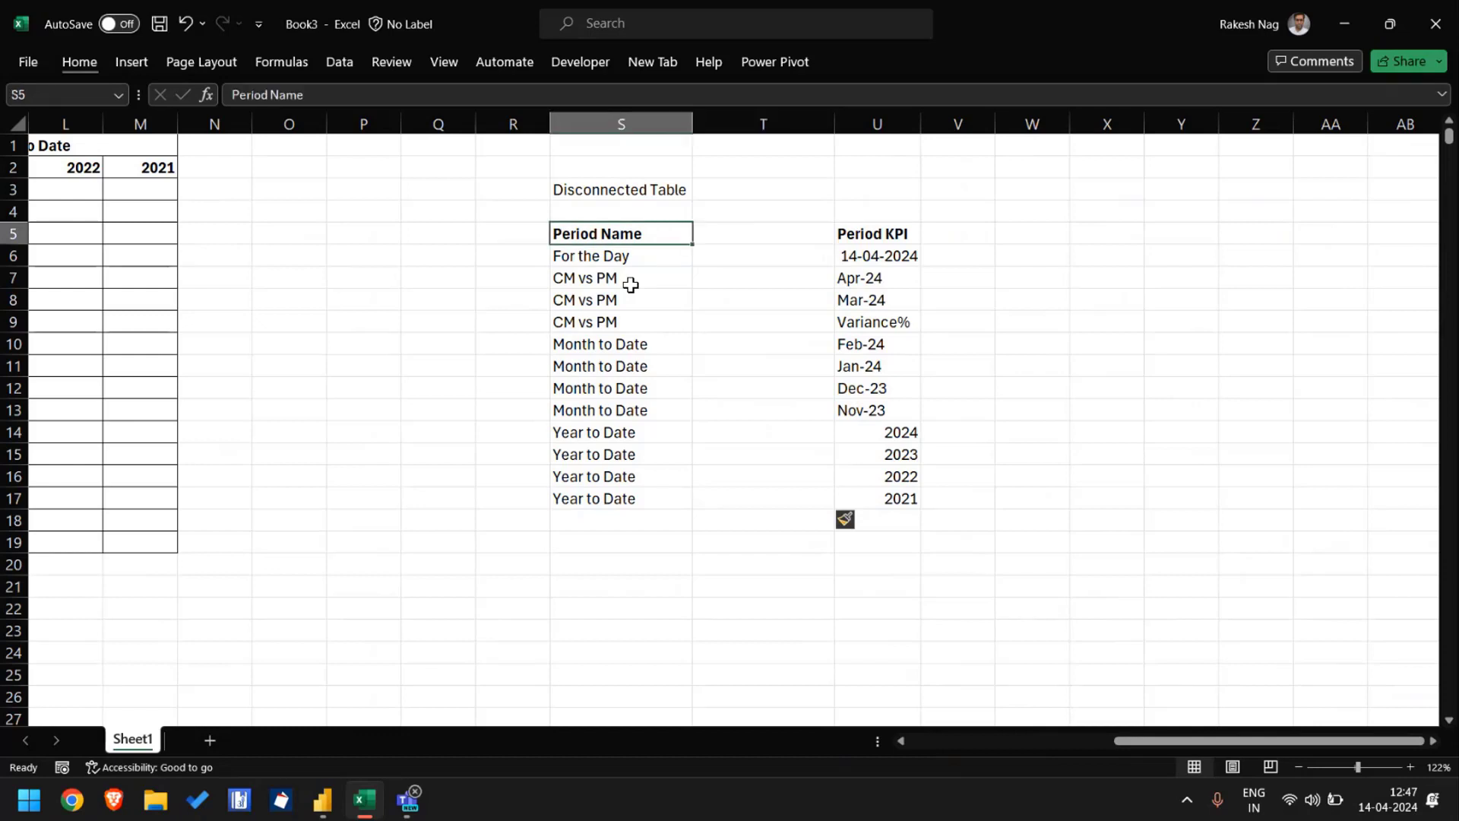
pyautogui.hotkey('ctrl', 'c')
pyautogui.press('Right')
pyautogui.hotkey('ctrl', 'v')
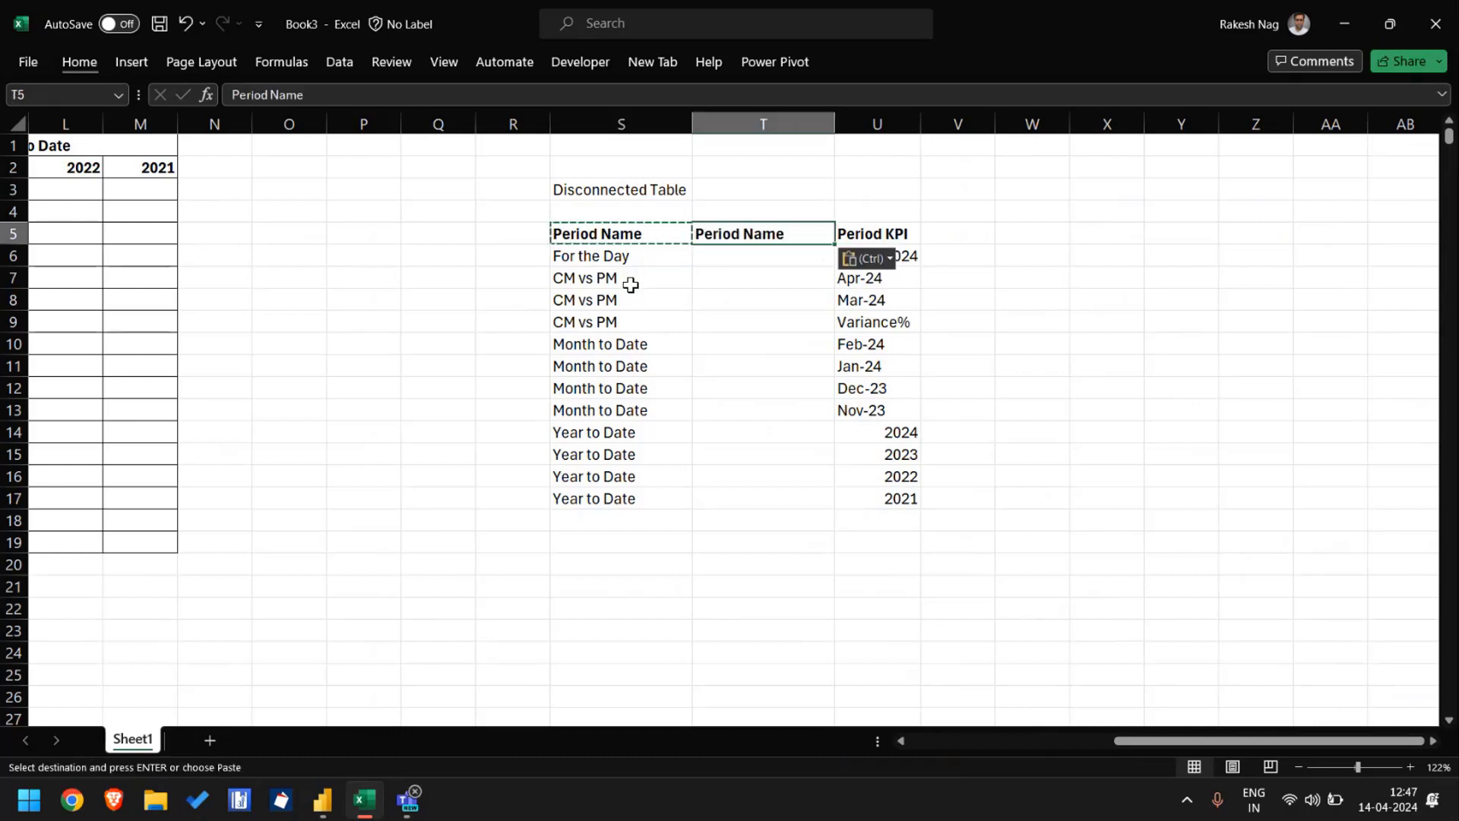
pyautogui.press('F2')
pyautogui.write('Index')
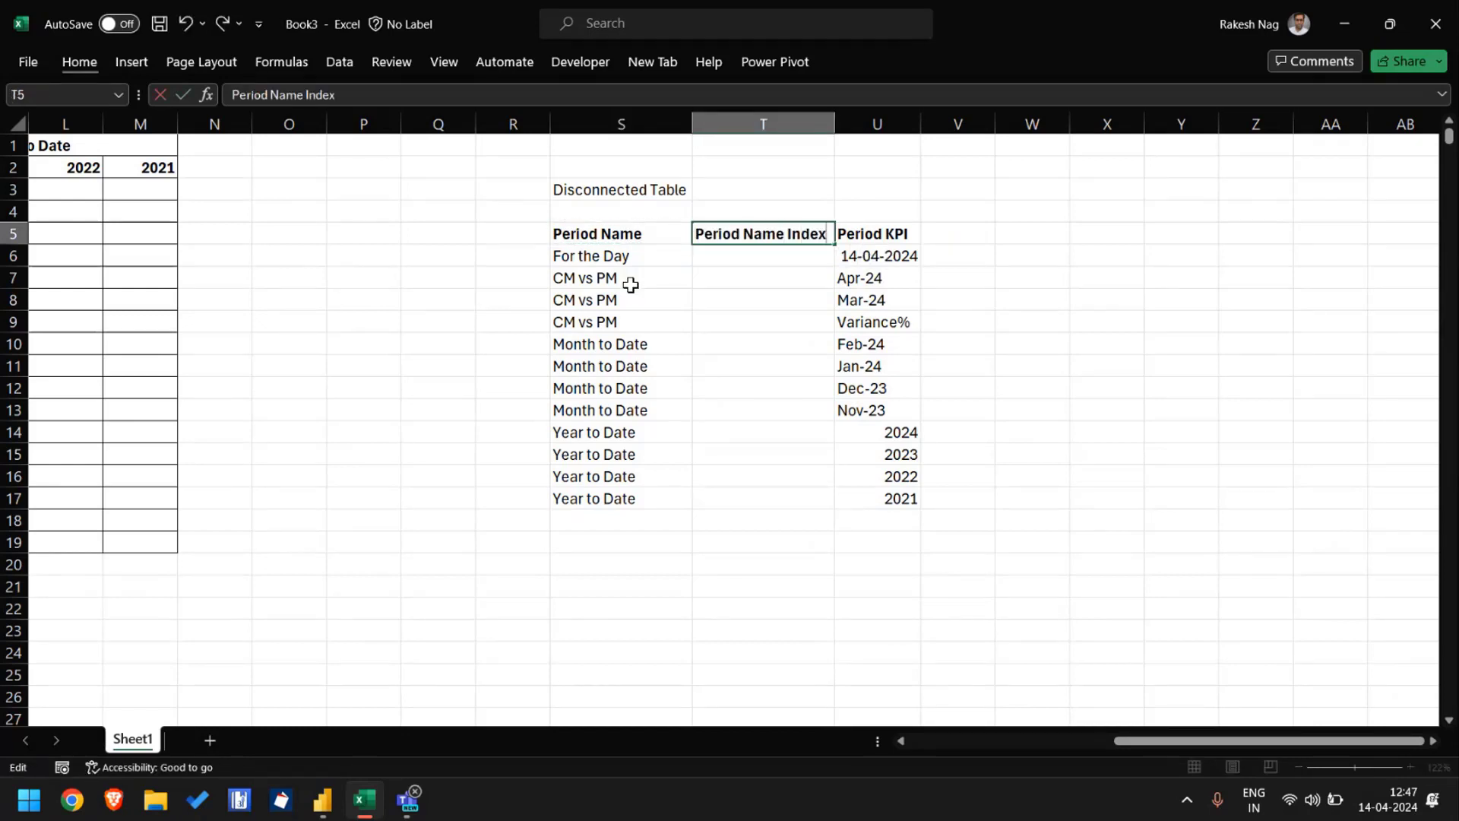
pyautogui.press('Return')
# Step: Set the Period Name Index of the For the Day row to 1 in T6
pyautogui.press('Left')
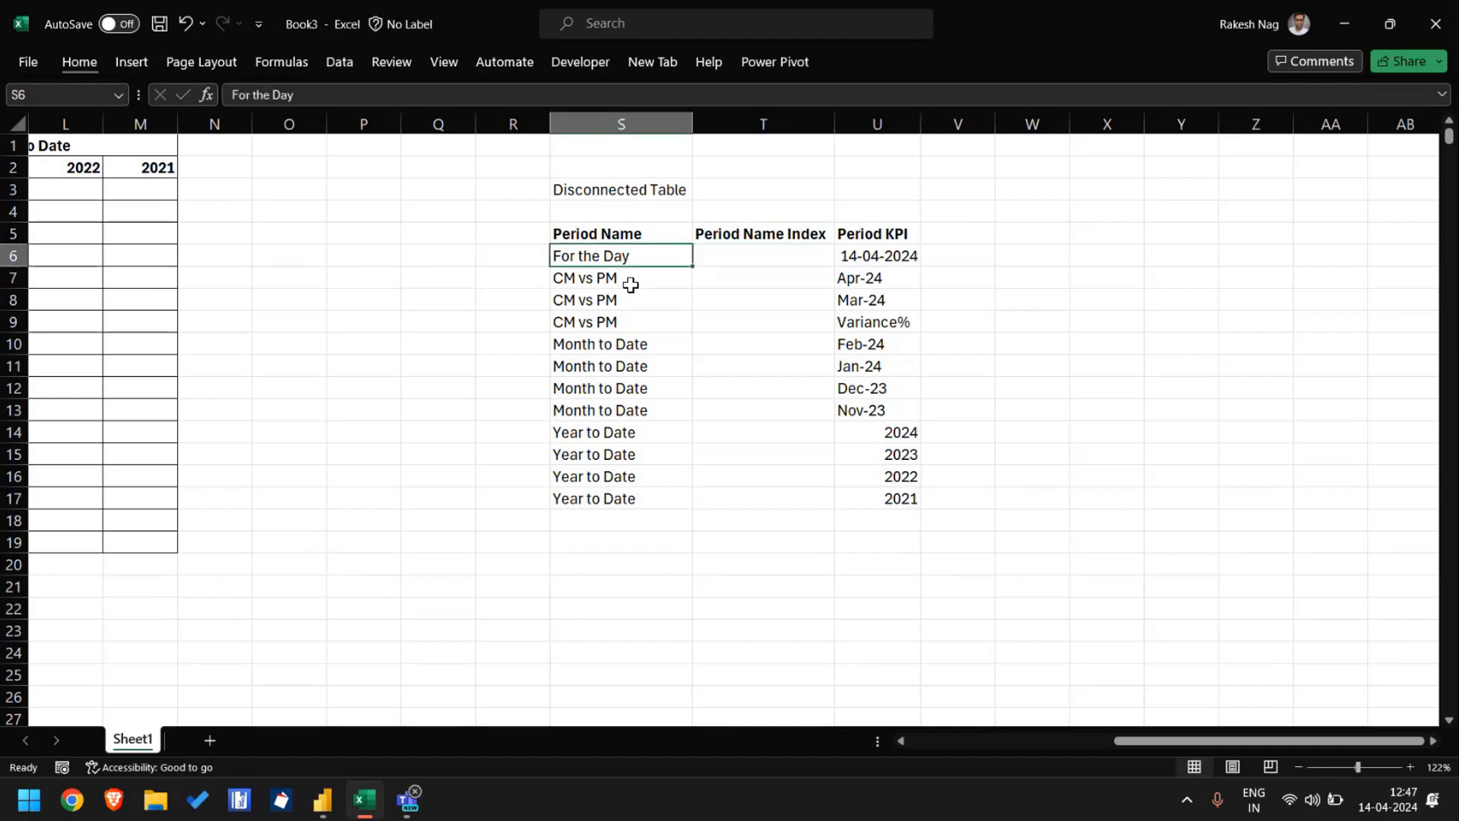
pyautogui.press('Down')
pyautogui.press('Up')
pyautogui.hotkey('ctrl', 'shift', 'Down')
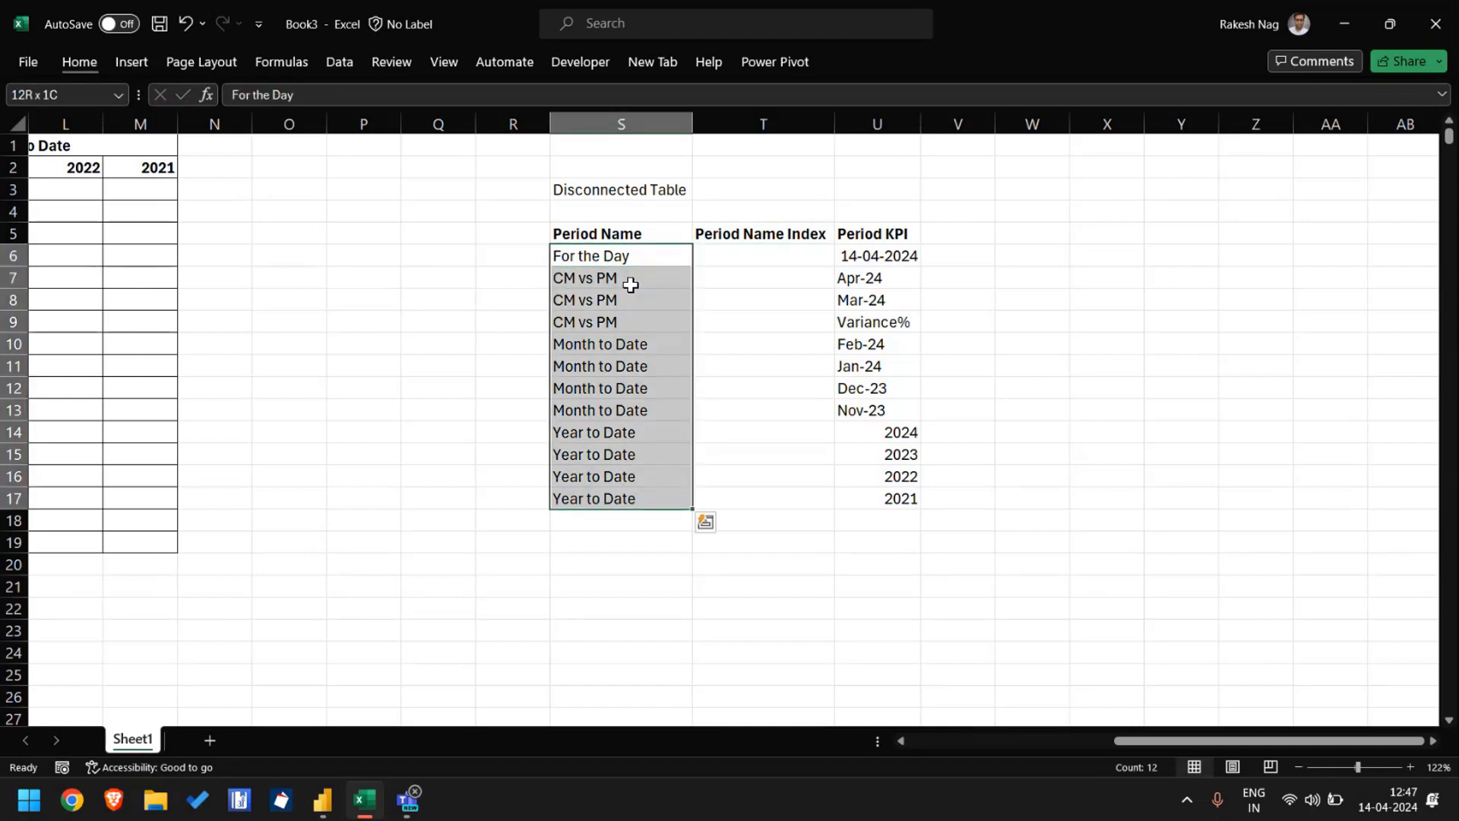
pyautogui.press('Right')
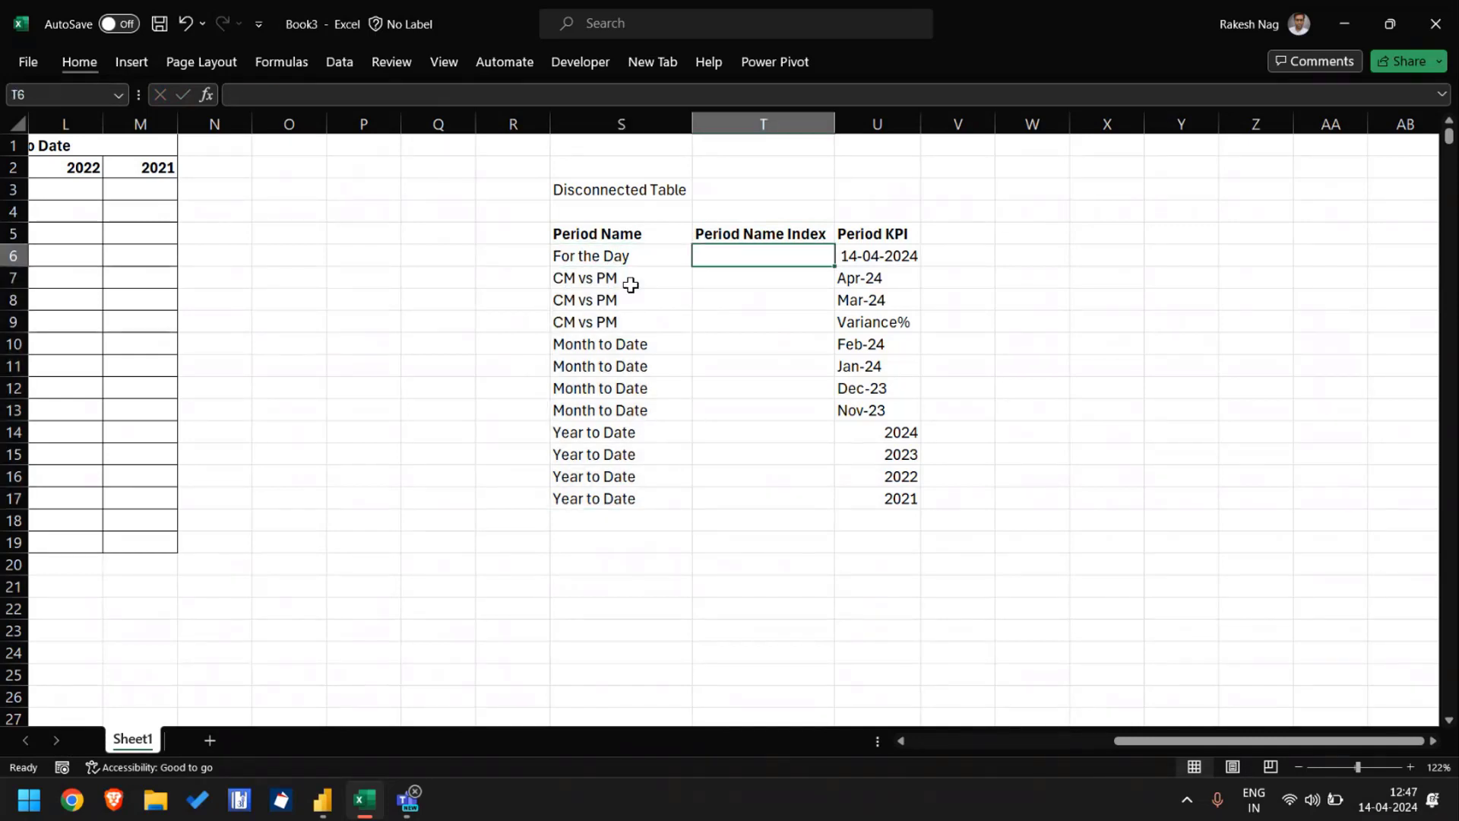
pyautogui.press('Left')
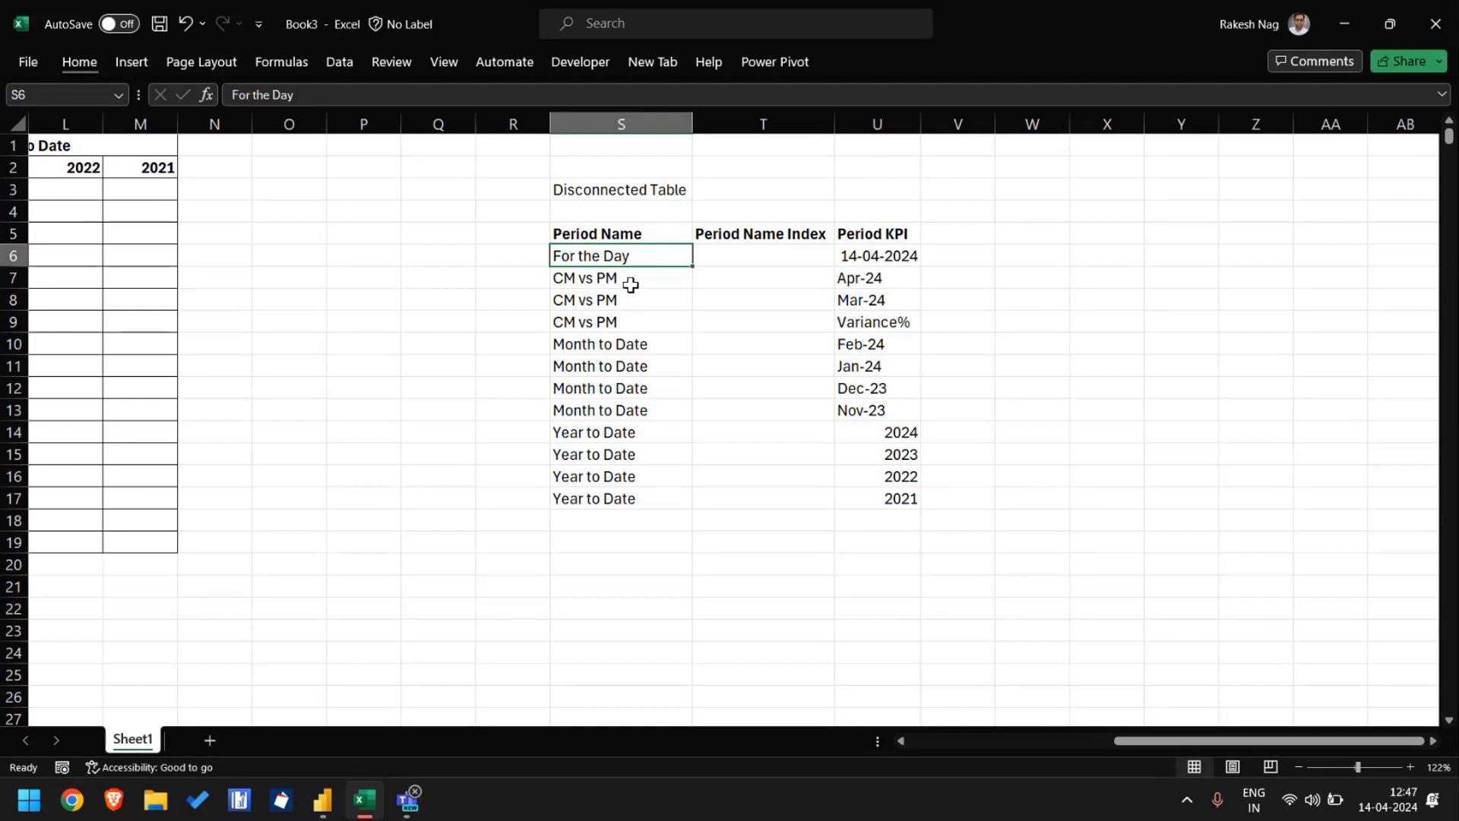
pyautogui.press('Right')
pyautogui.write('1')
pyautogui.press('Return')
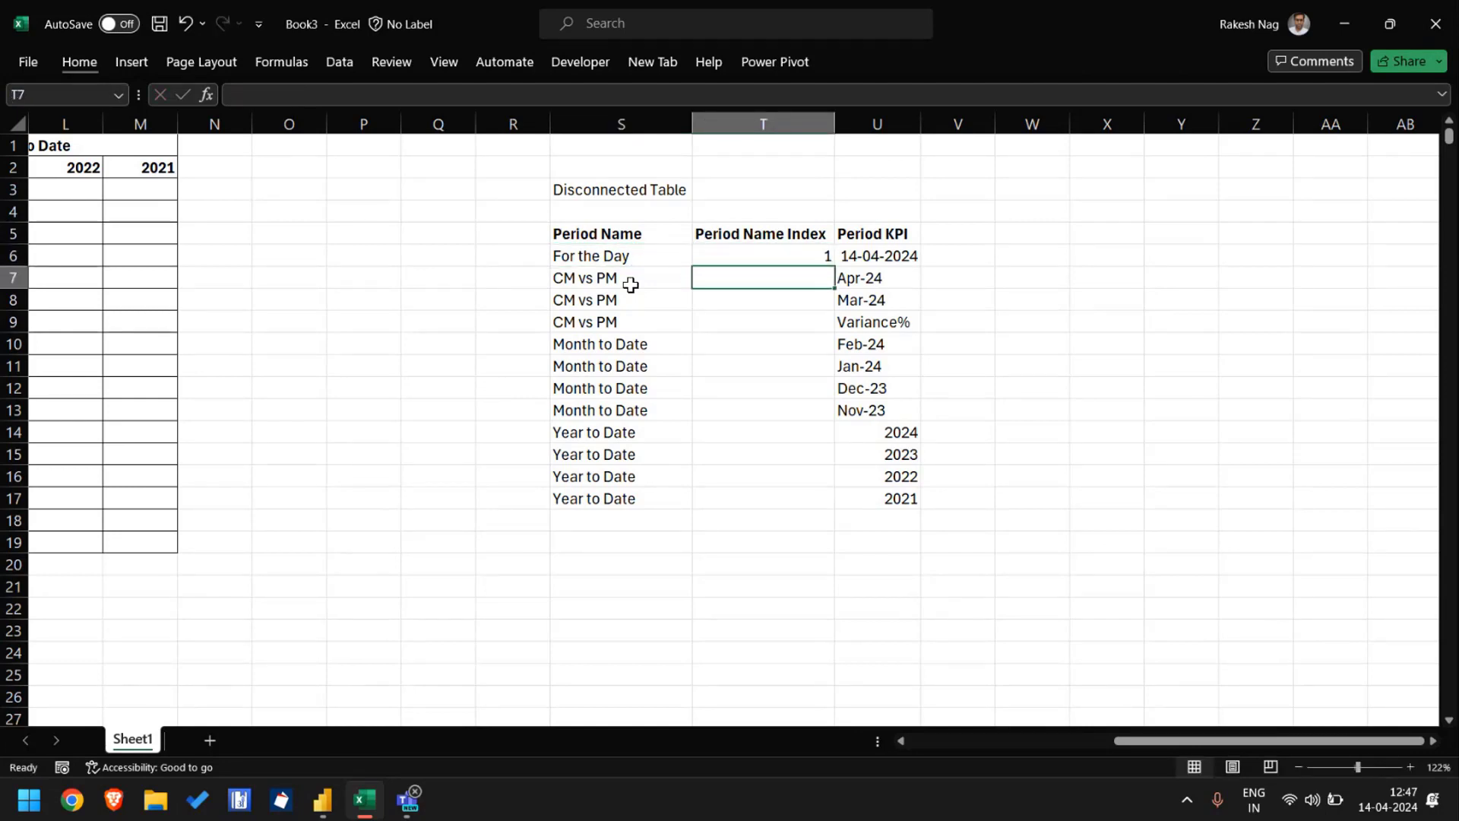
pyautogui.press('Up')
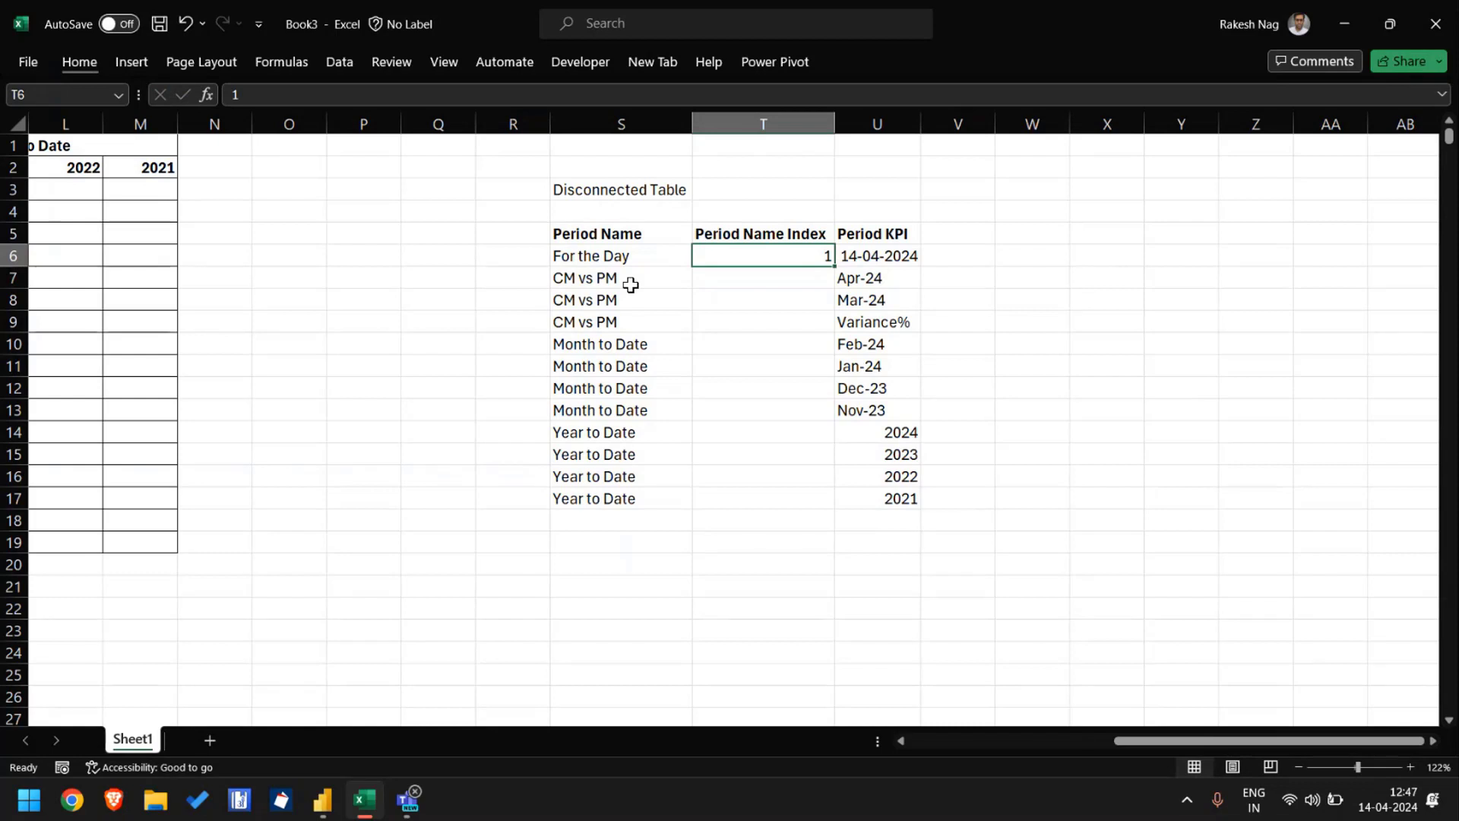
pyautogui.press('Down')
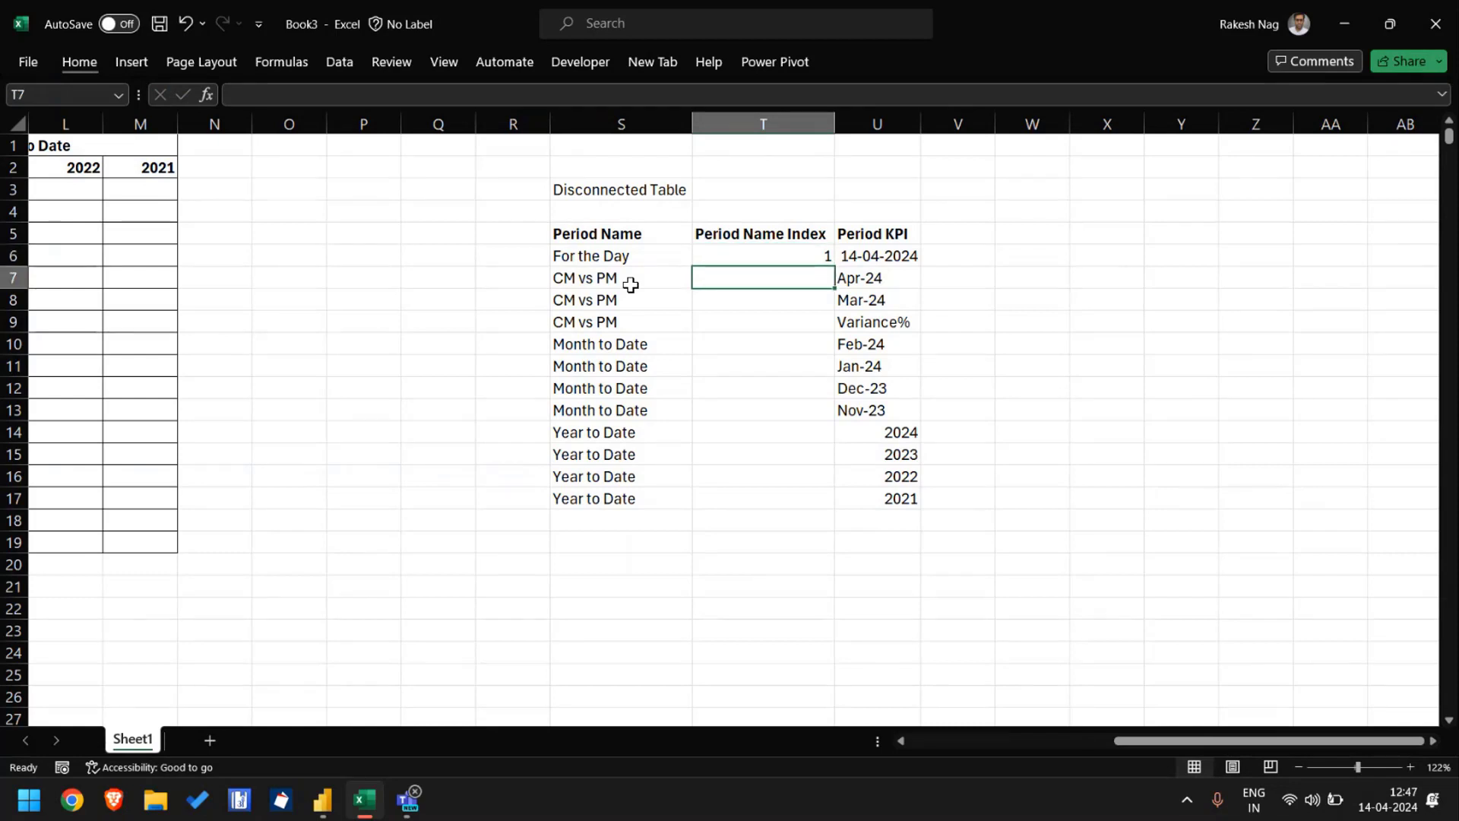
# Step: Set the Period Name Index of the first CM vs PM row to 2 in T7
pyautogui.press('Left')
pyautogui.hotkey('shift', 'space')
pyautogui.press('Down')
pyautogui.hotkey('shift', 'space')
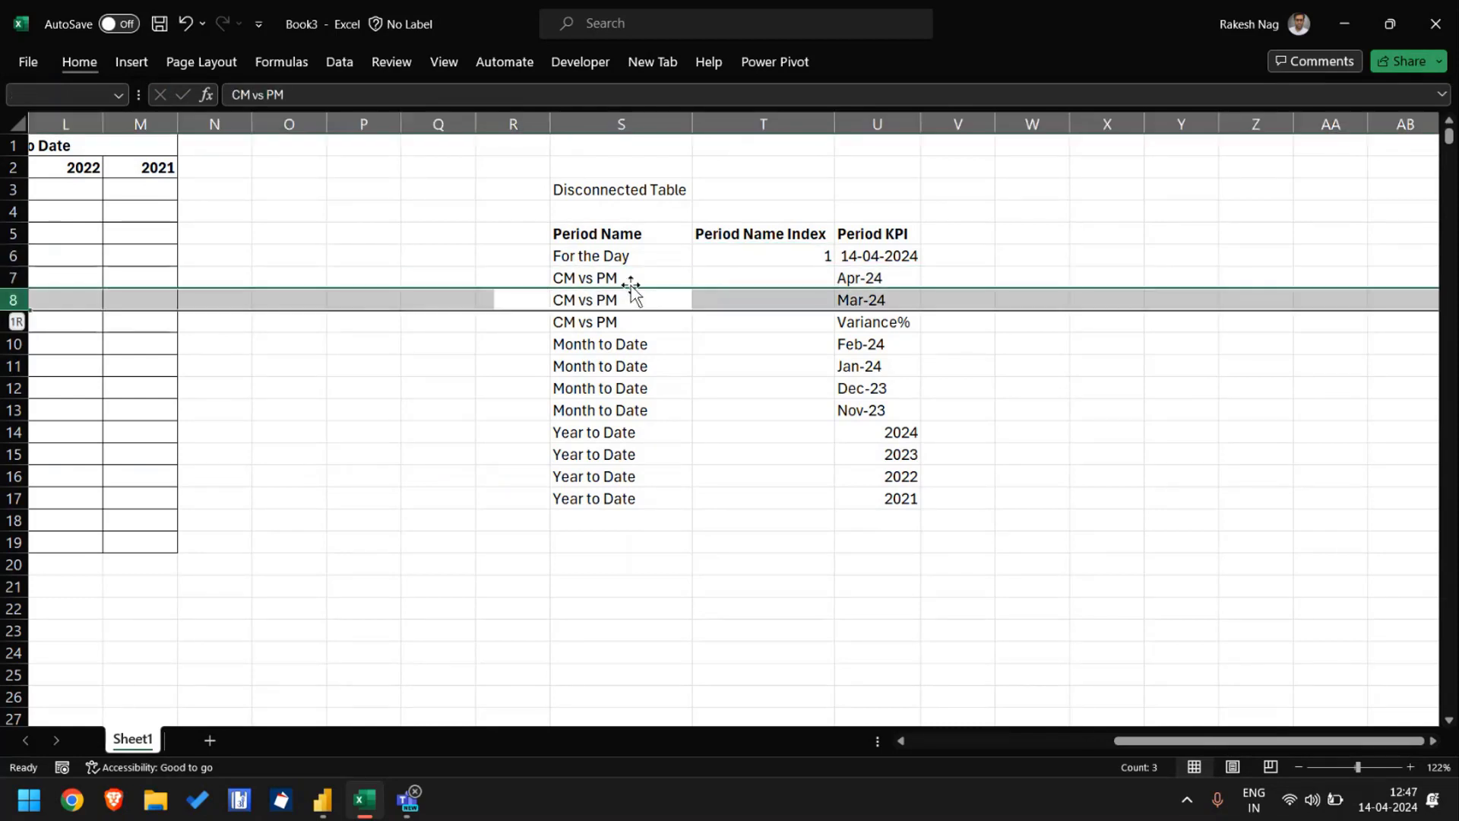
pyautogui.press('Down')
pyautogui.hotkey('shift', 'space')
pyautogui.click(631, 285)
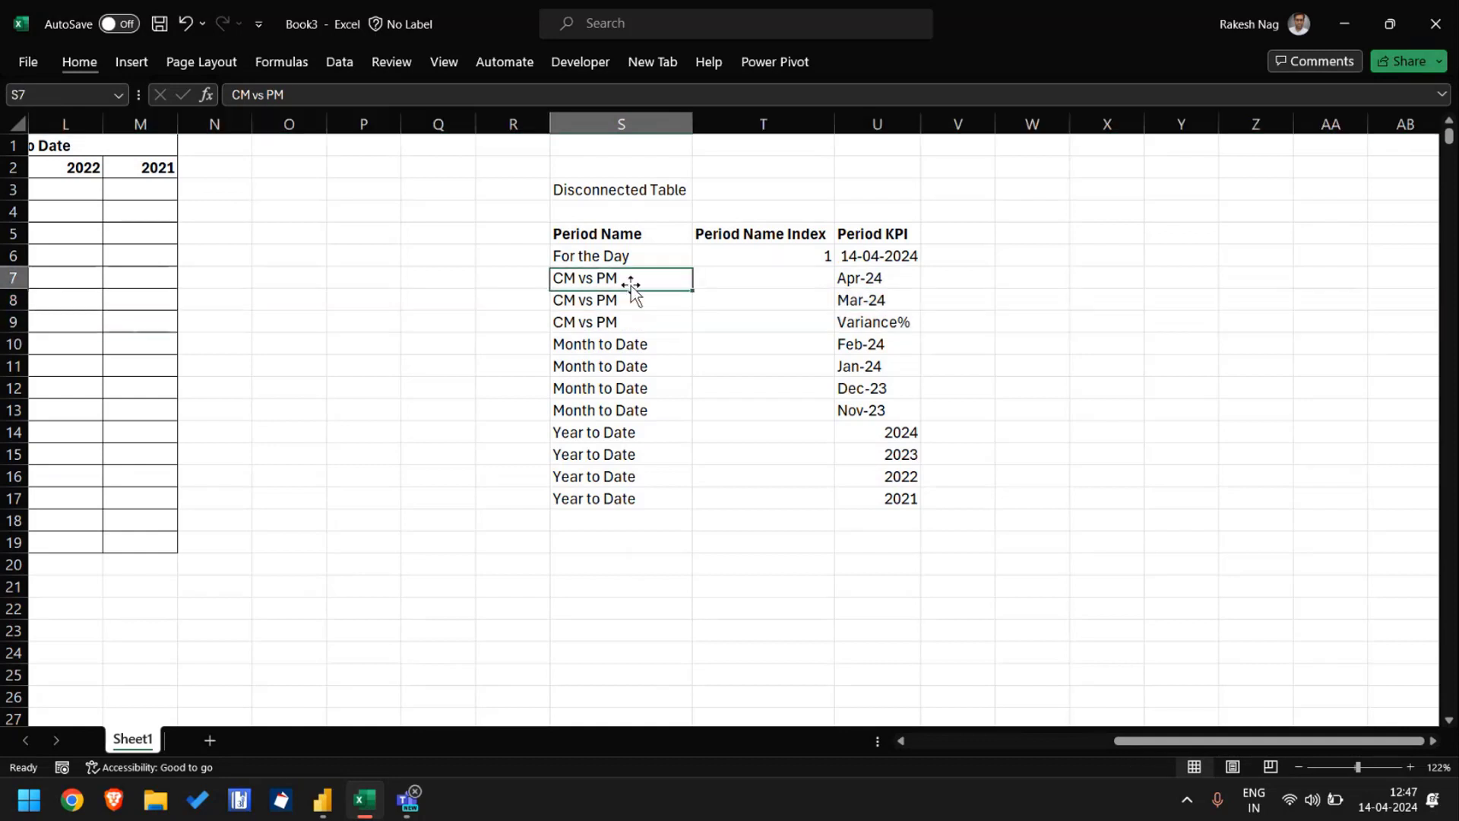
pyautogui.hotkey('shift', 'Down')
pyautogui.hotkey('shift', 'Down')
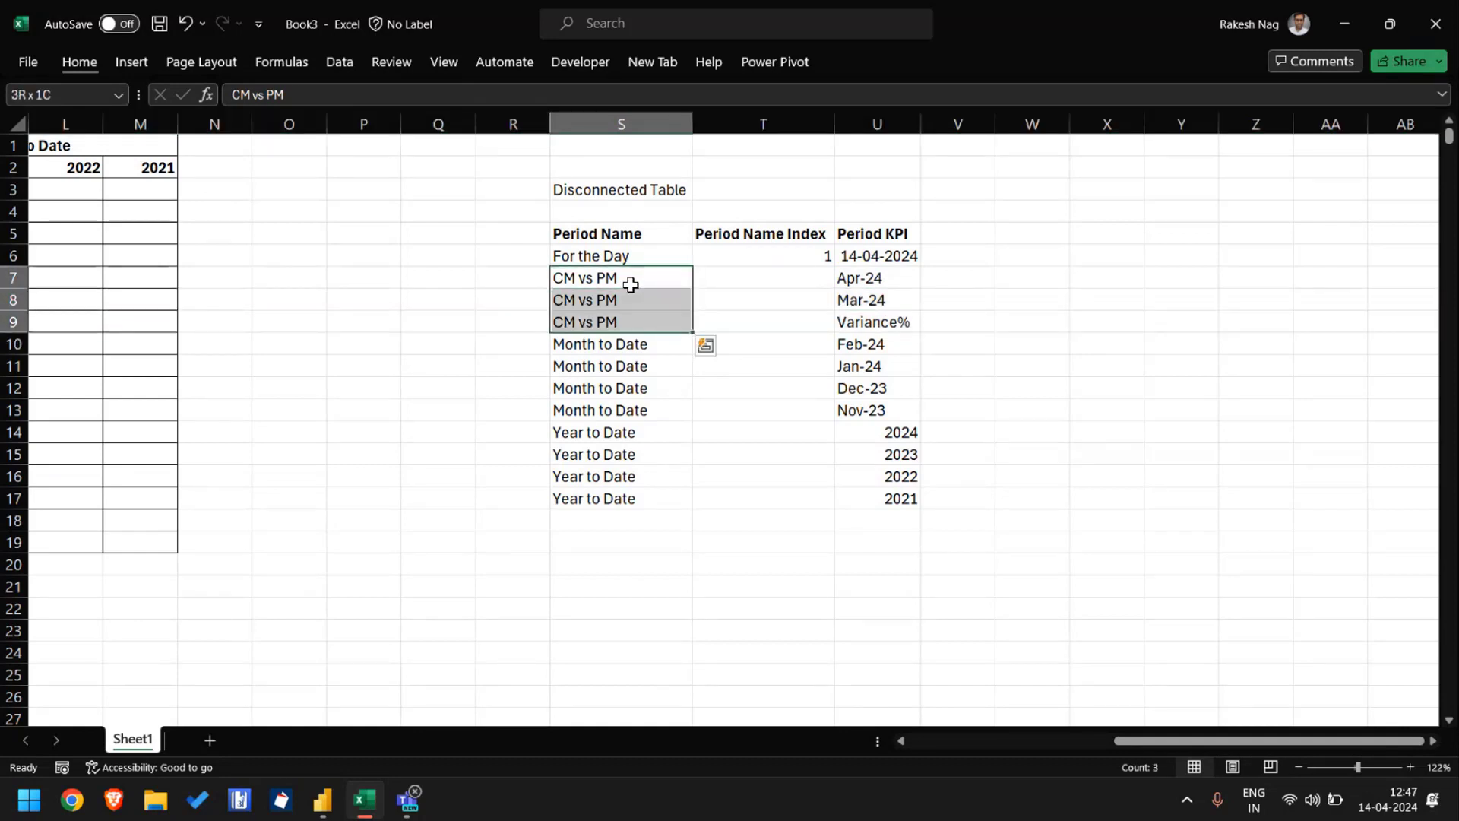
pyautogui.press('Right')
pyautogui.write('2')
pyautogui.press('Return')
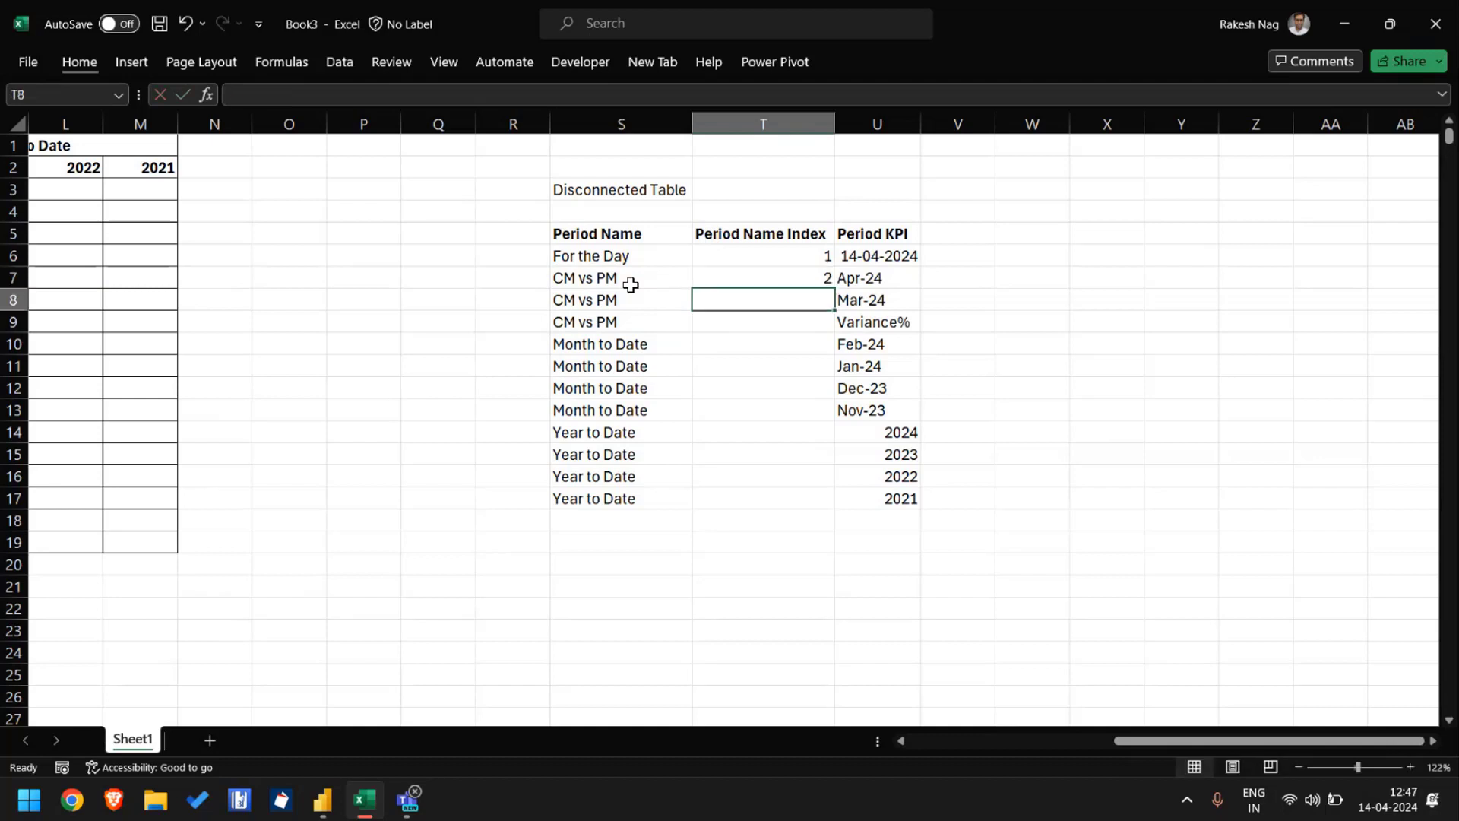
# Step: Fill the index 2 from T7 down through T9 for the remaining CM vs PM rows
pyautogui.click(631, 284)
pyautogui.hotkey('shift', 'Down')
pyautogui.hotkey('shift', 'Down')
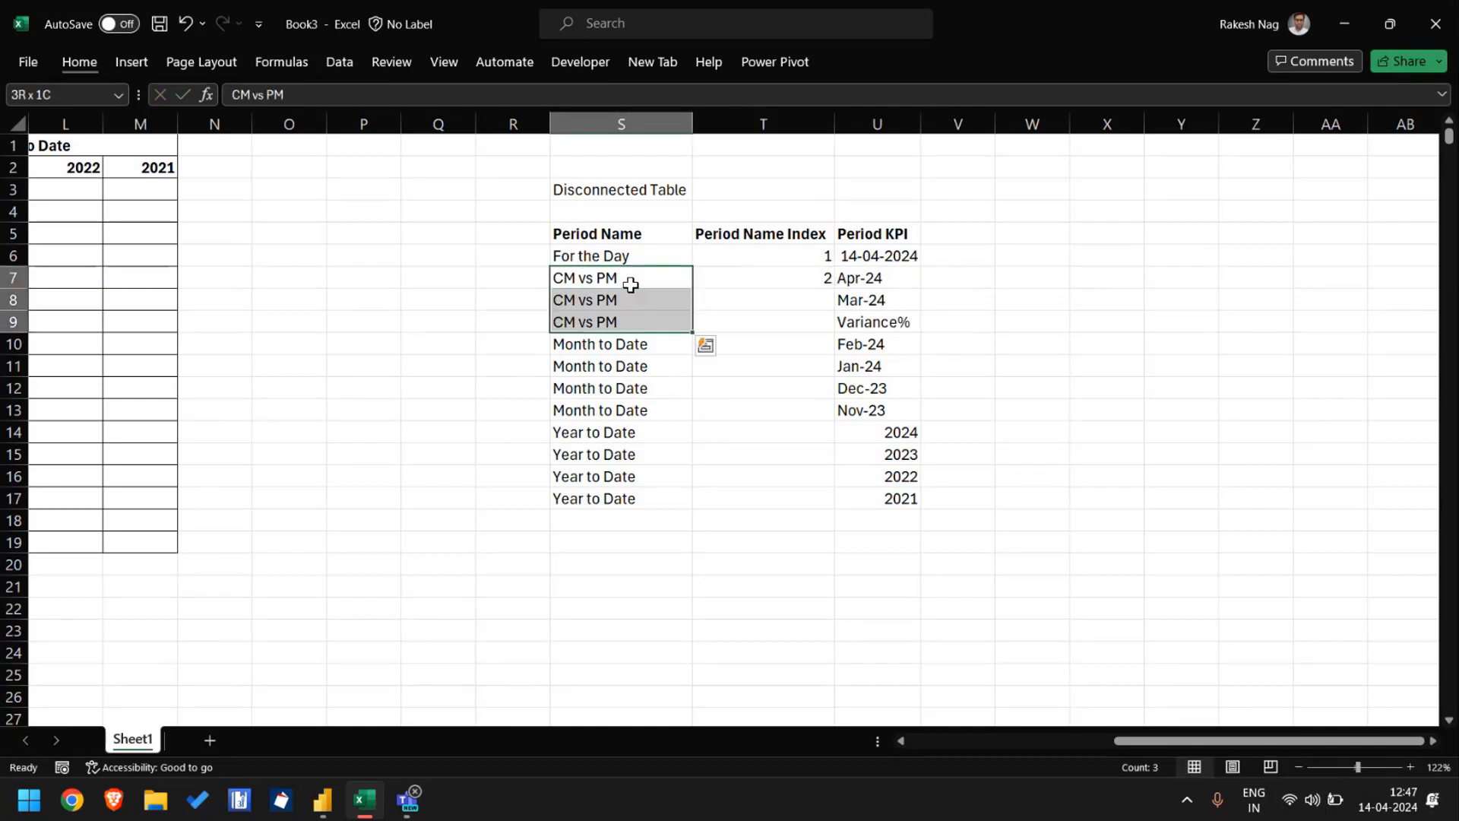
pyautogui.press('Right')
pyautogui.hotkey('shift', 'Down')
pyautogui.hotkey('shift', 'Down')
pyautogui.hotkey('ctrl', 'd')
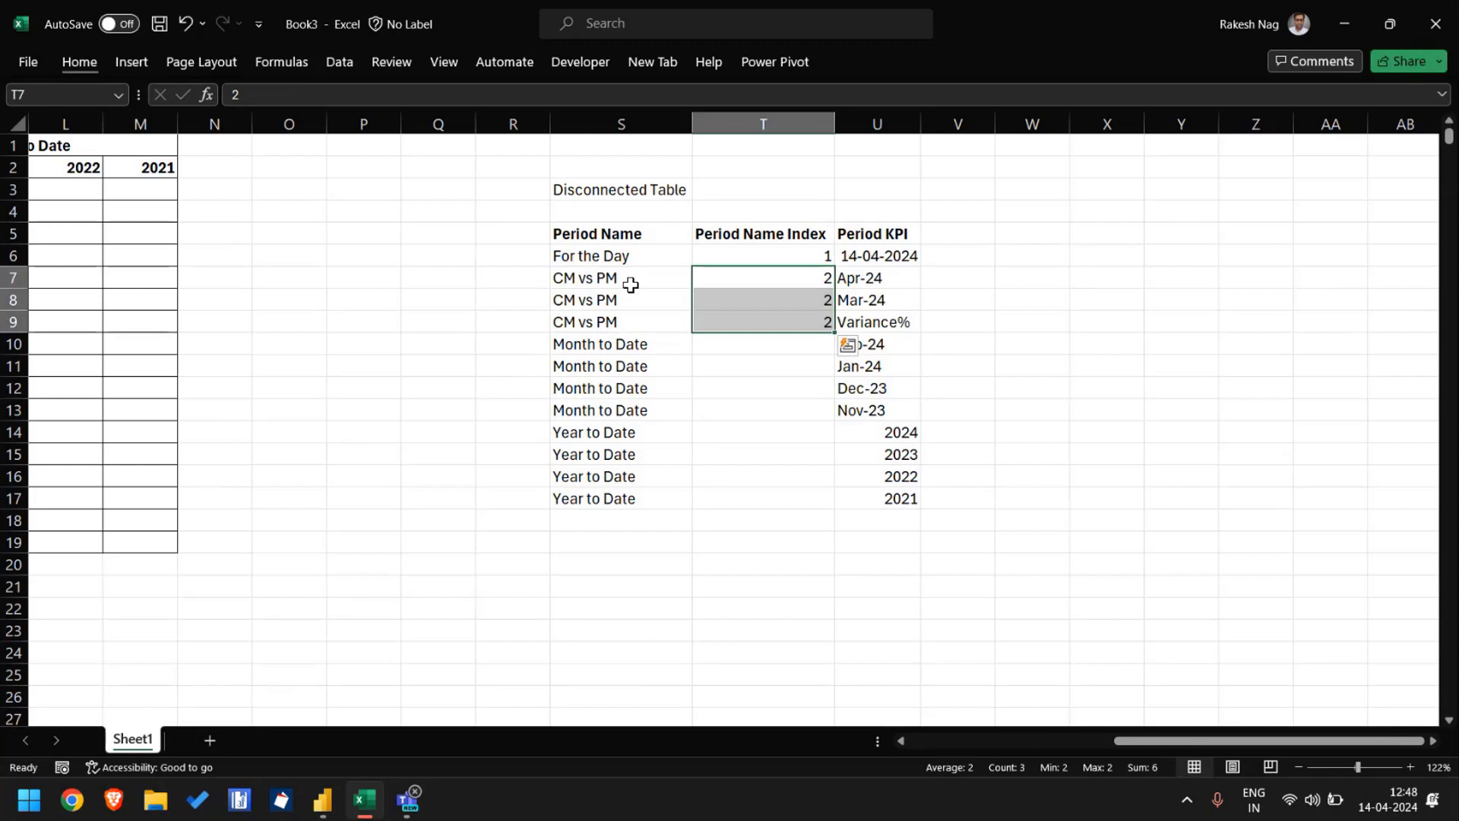
# Step: Set the Period Name Index of the first Month to Date row to 3 in T10
pyautogui.press('Down')
pyautogui.press('Down')
pyautogui.press('Down')
pyautogui.press('Down')
pyautogui.press('Left')
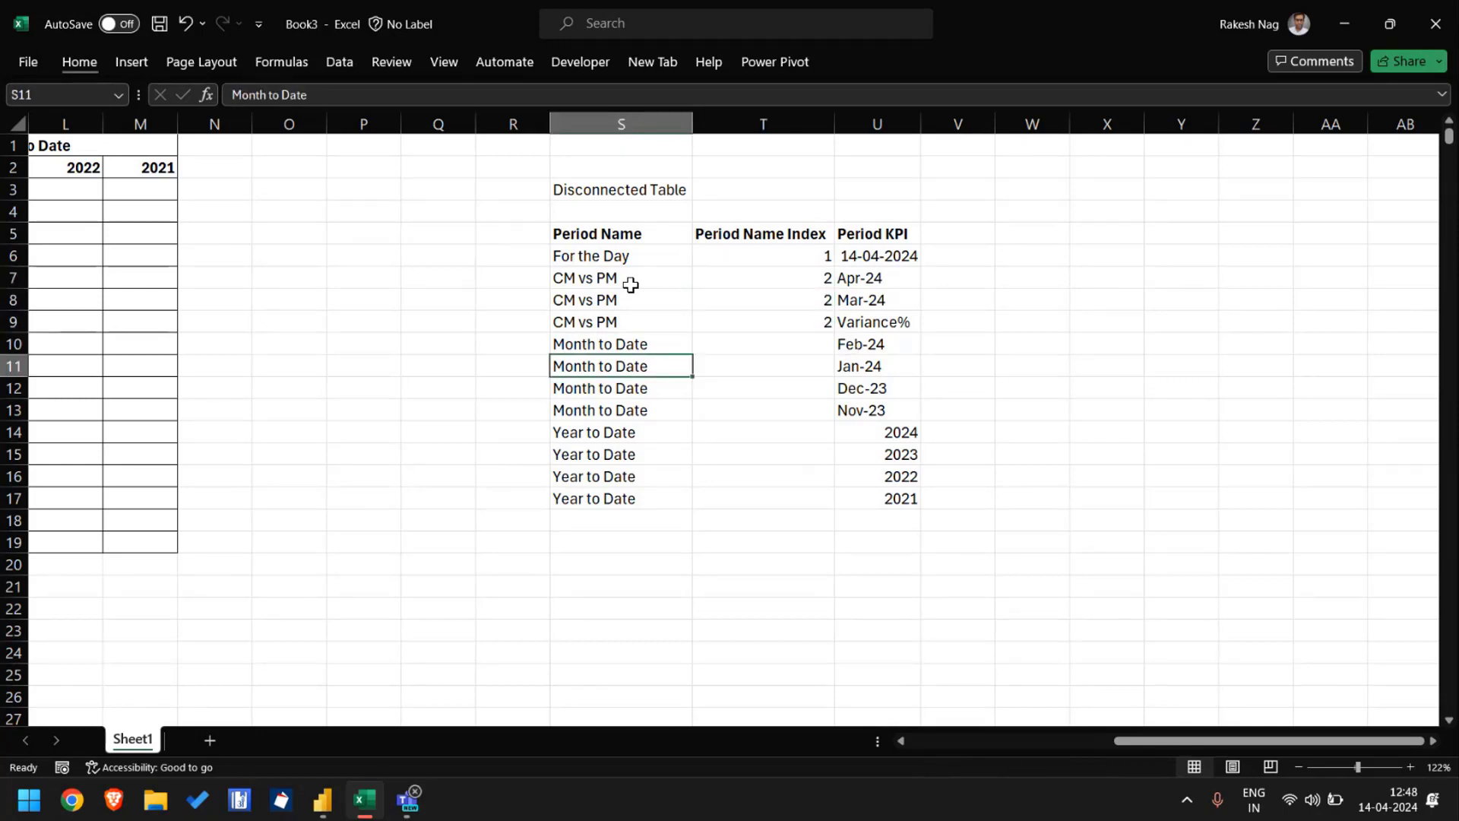
pyautogui.press('Up')
pyautogui.hotkey('shift', 'Down')
pyautogui.hotkey('shift', 'Down')
pyautogui.hotkey('shift', 'Down')
pyautogui.press('Right')
pyautogui.write('3')
pyautogui.press('Return')
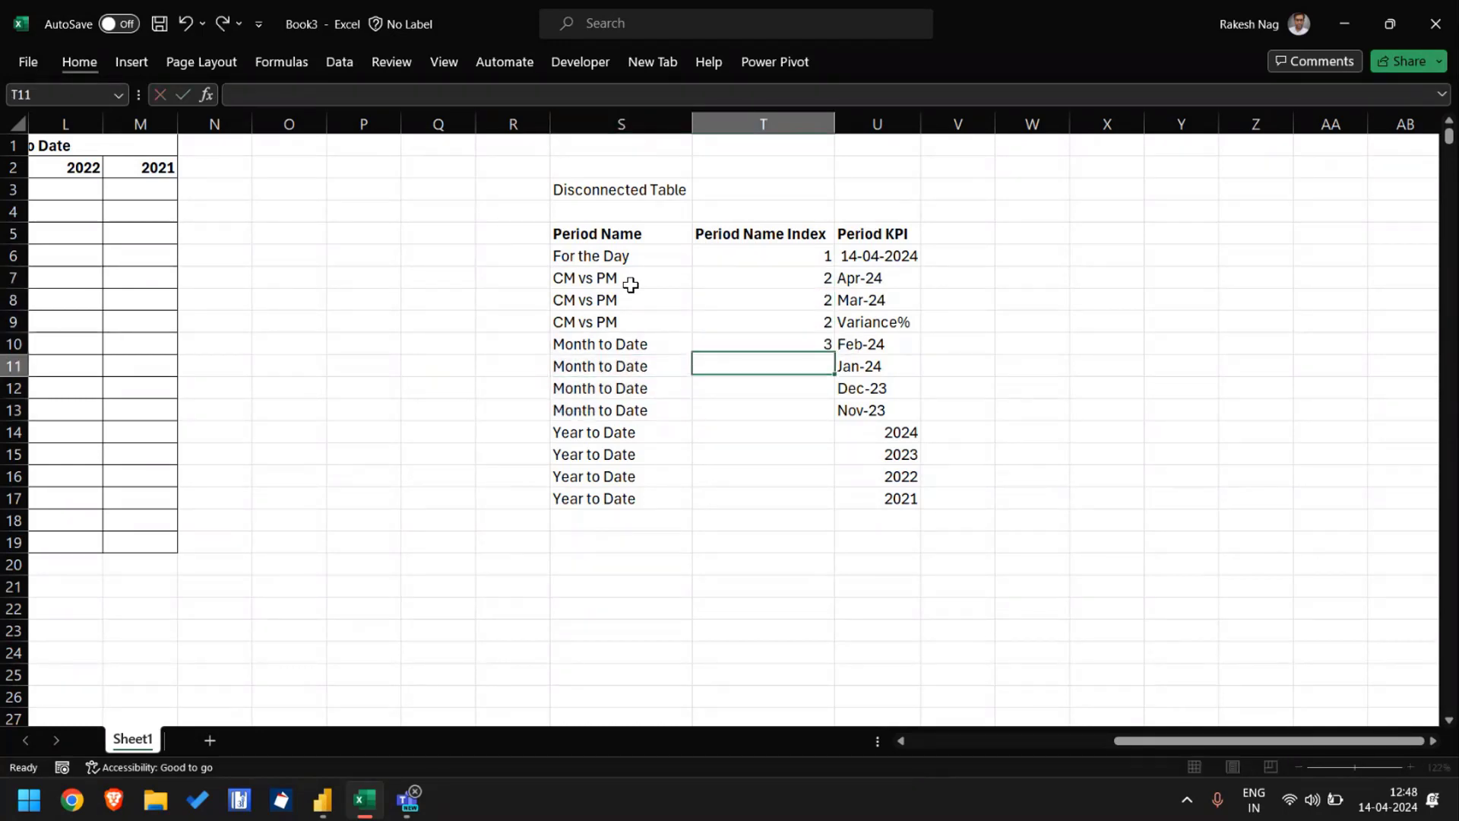
# Step: Fill the index 3 from T10 down through T13 for the remaining Month to Date rows
pyautogui.press('Down')
pyautogui.press('Left')
pyautogui.press('Right')
pyautogui.press('Down')
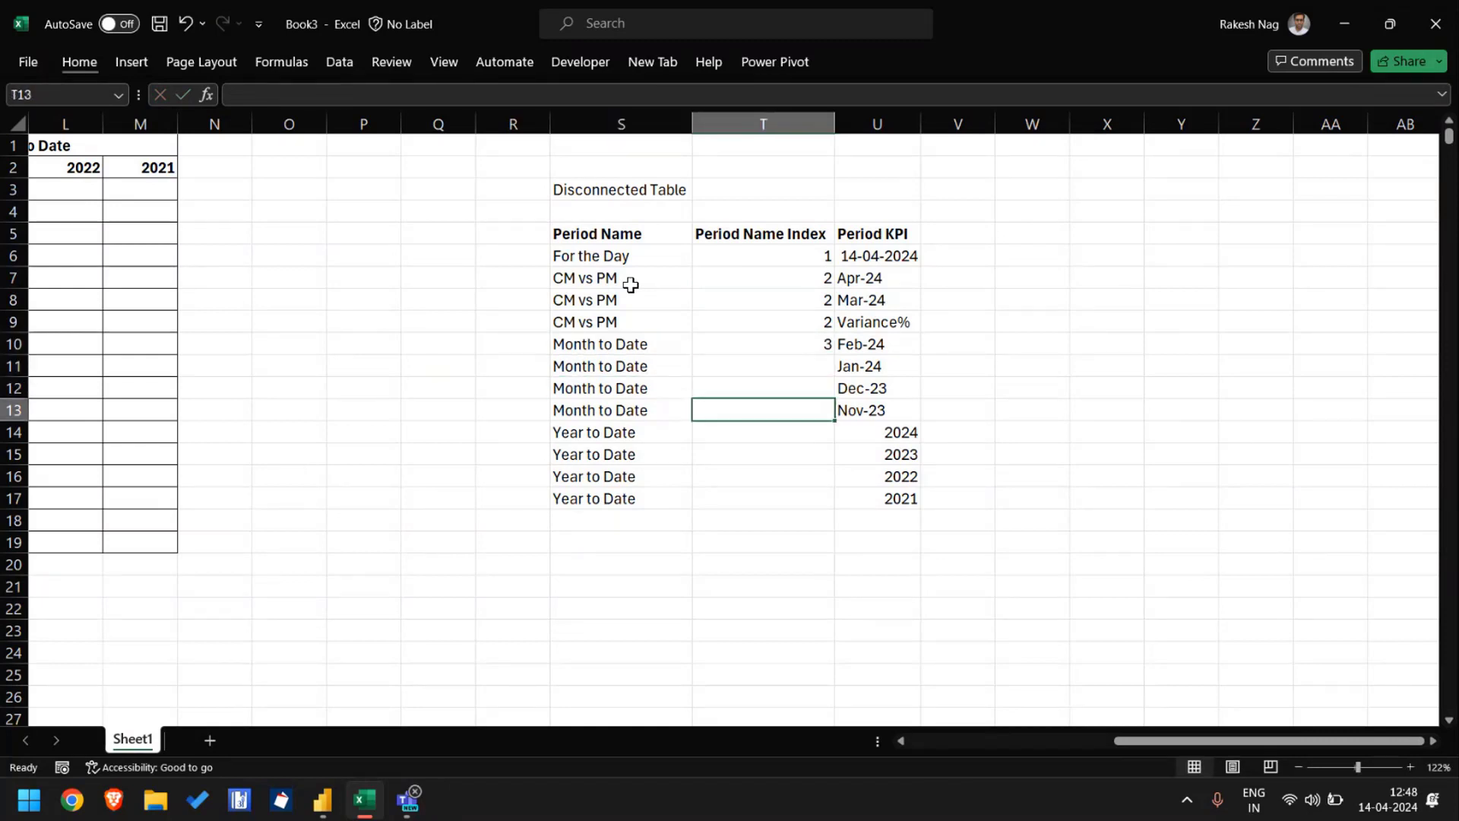
pyautogui.hotkey('shift', 'Up')
pyautogui.hotkey('shift', 'Up')
pyautogui.hotkey('shift', 'Up')
pyautogui.hotkey('ctrl', 'd')
# Step: Set the Period Name Index of the first Year to Date row to 4 in T14
pyautogui.press('Down')
pyautogui.write('4')
pyautogui.press('Return')
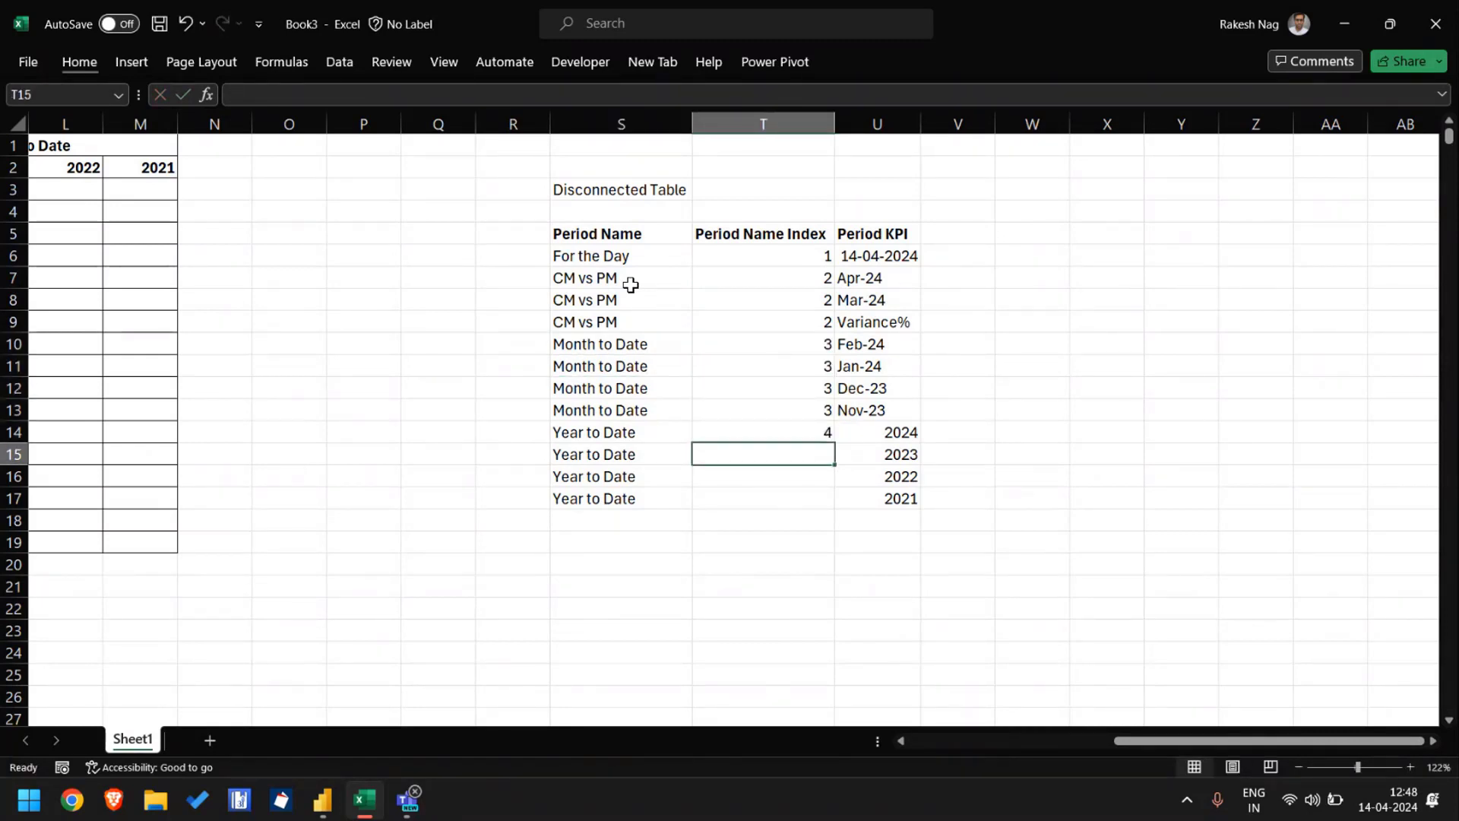
# Step: Fill the index 4 from T14 down through T17 for the remaining Year to Date rows
pyautogui.press('Left')
pyautogui.press('Down')
pyautogui.press('Down')
pyautogui.press('Right')
pyautogui.hotkey('shift', 'Up')
pyautogui.hotkey('shift', 'Up')
pyautogui.hotkey('shift', 'Up')
pyautogui.hotkey('ctrl', 'd')
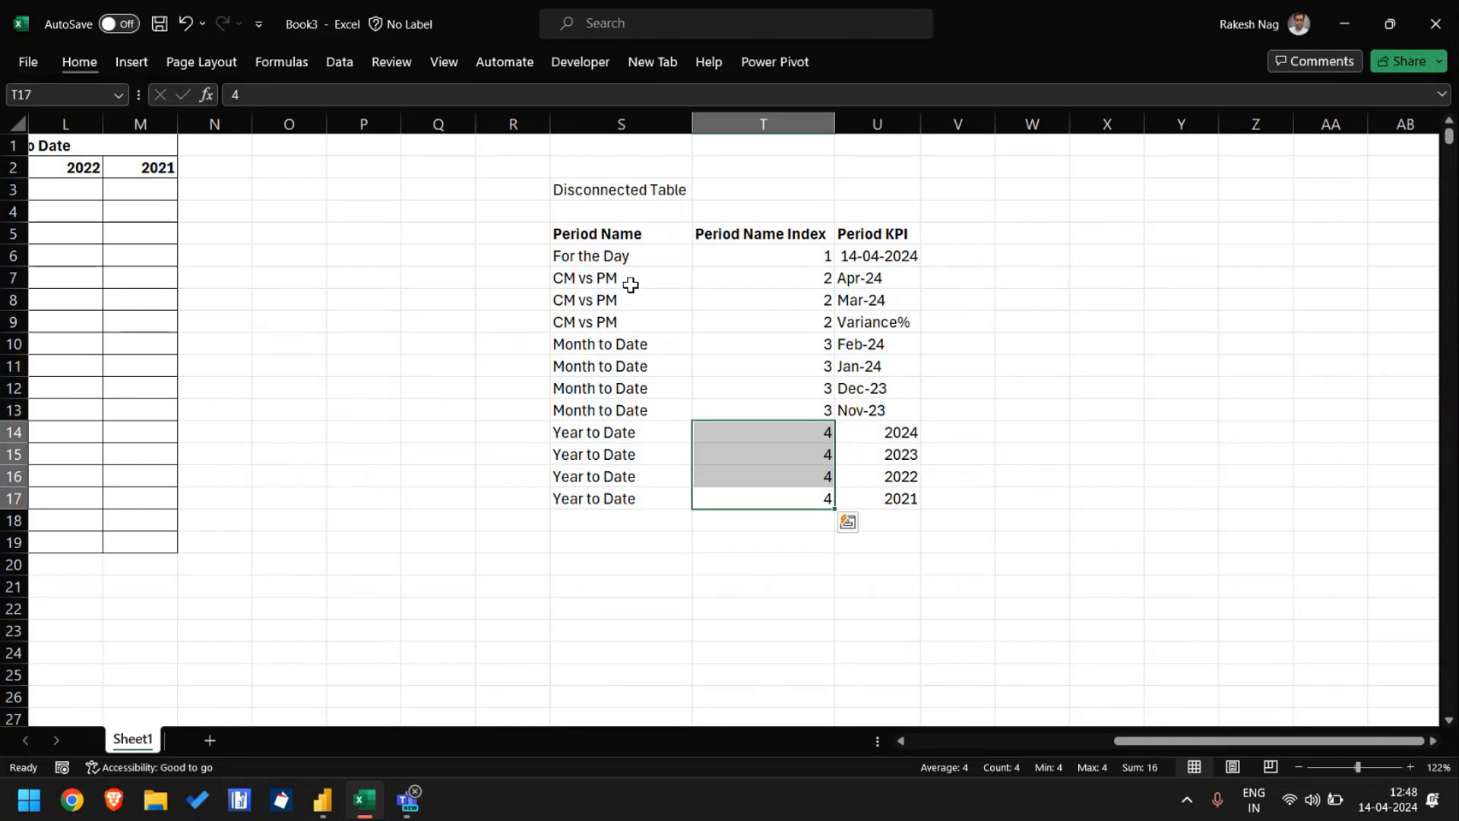
# Step: Enter the starting index values 1, 2 and 3 in V6 through V8, beside the Period KPI column
pyautogui.press('Up')
pyautogui.press('Up')
pyautogui.press('Right')
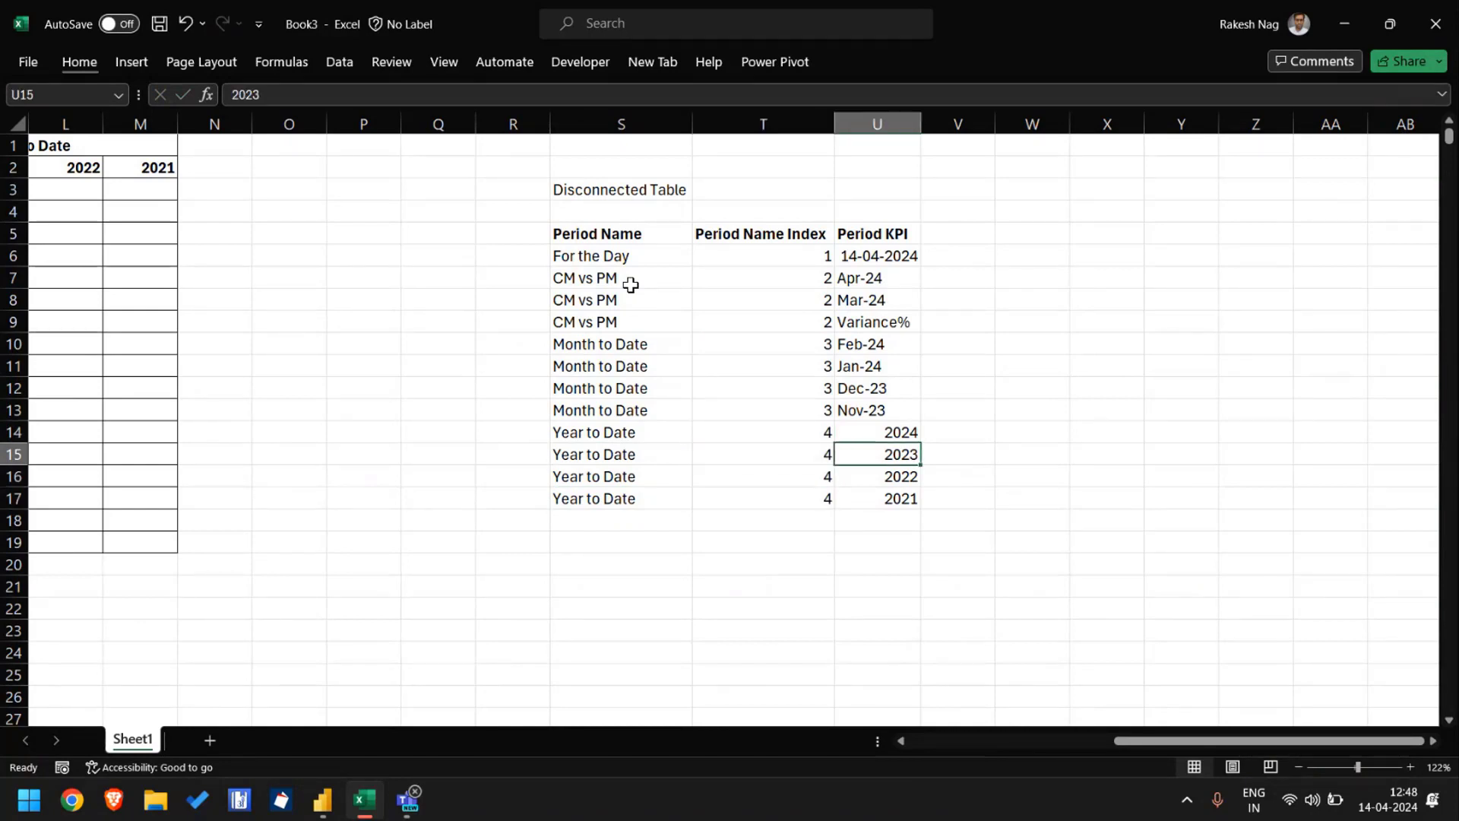
pyautogui.hotkey('ctrl', 'Up')
pyautogui.press('Down')
pyautogui.hotkey('ctrl', 'shift', 'Down')
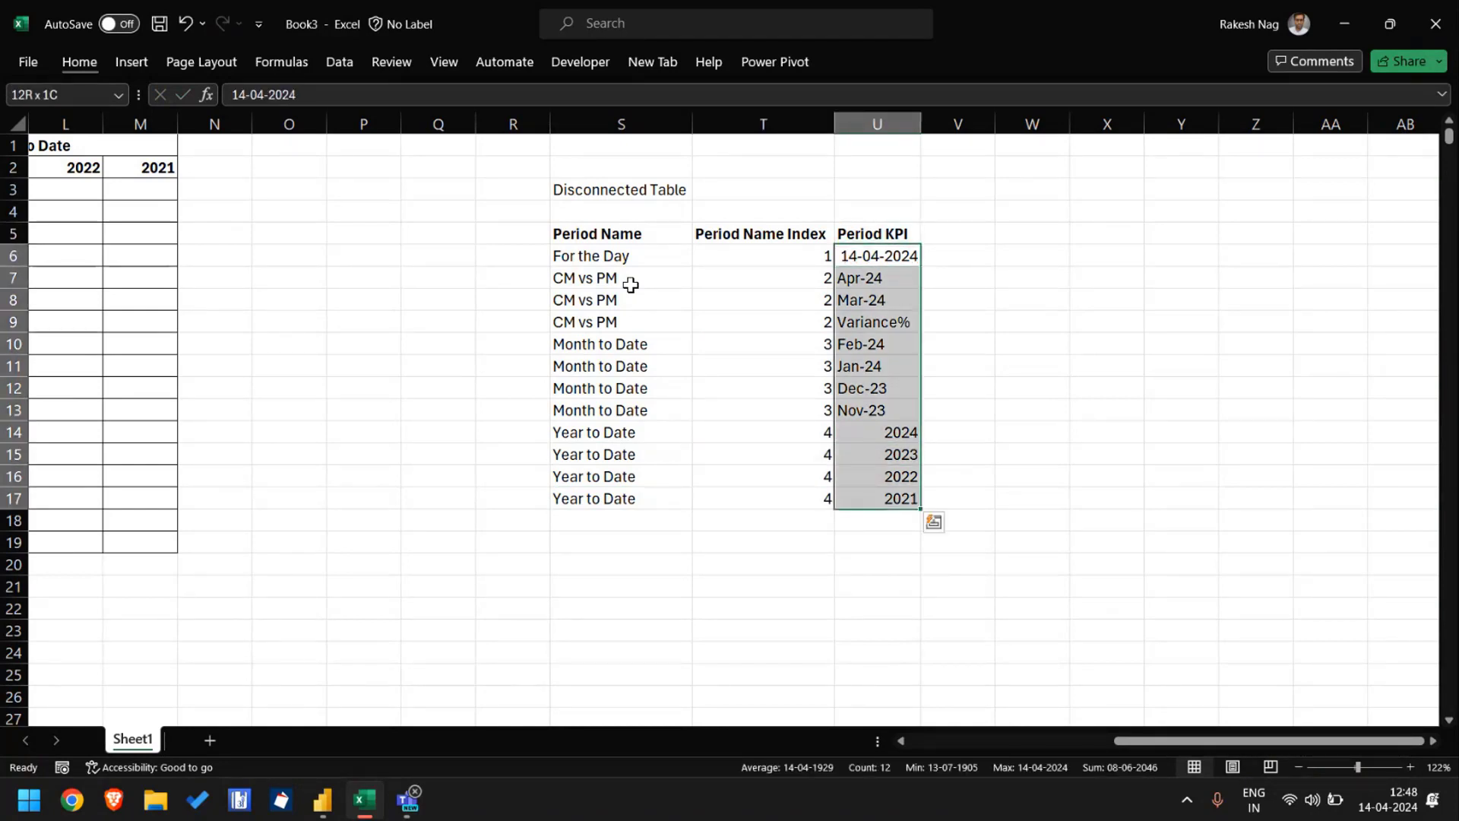
pyautogui.press('Up')
pyautogui.press('Right')
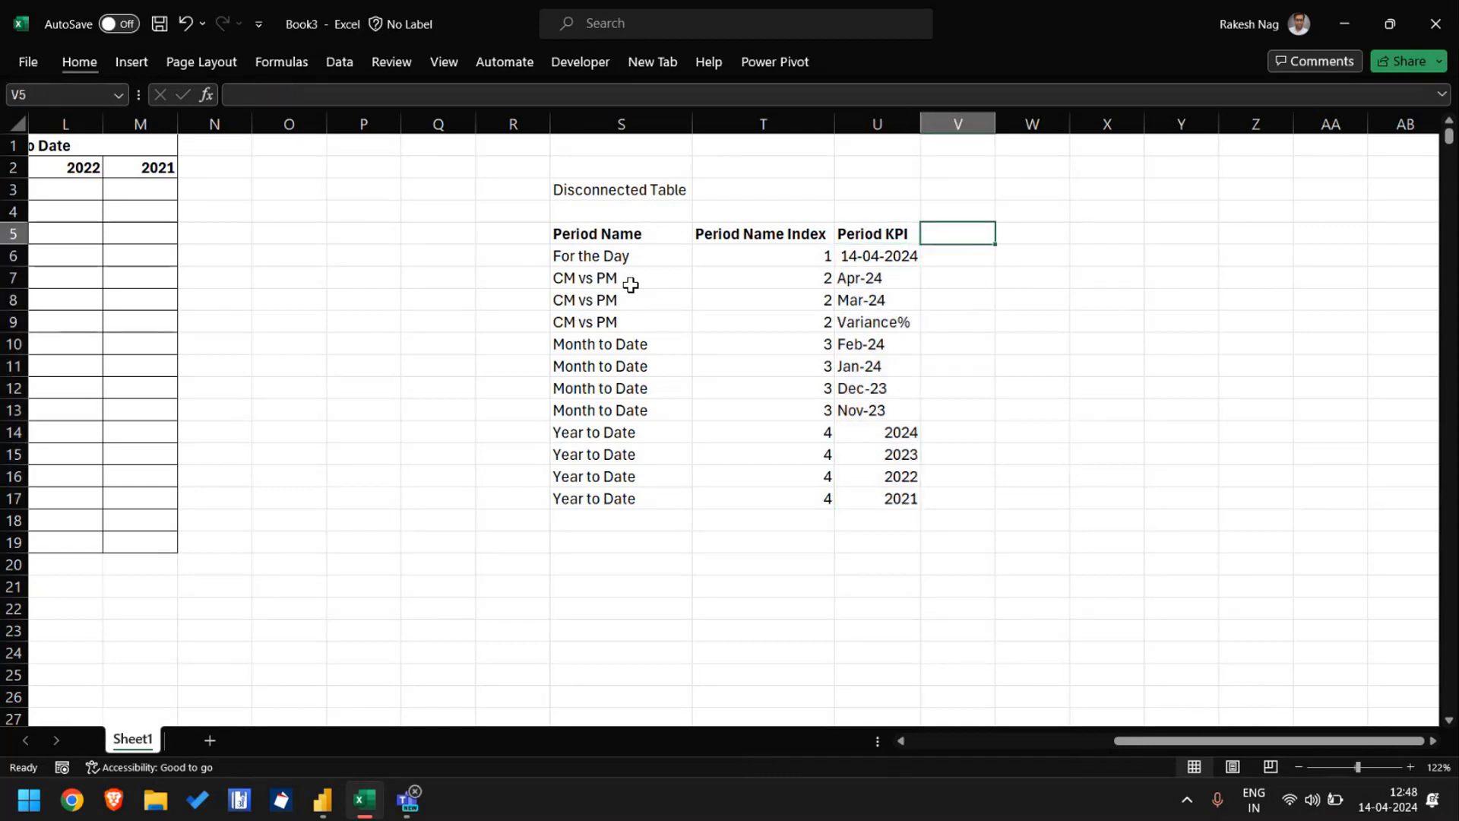
pyautogui.press('Down')
pyautogui.write('1')
pyautogui.press('Return')
pyautogui.write('2')
pyautogui.press('Return')
pyautogui.write('3')
pyautogui.press('Return')
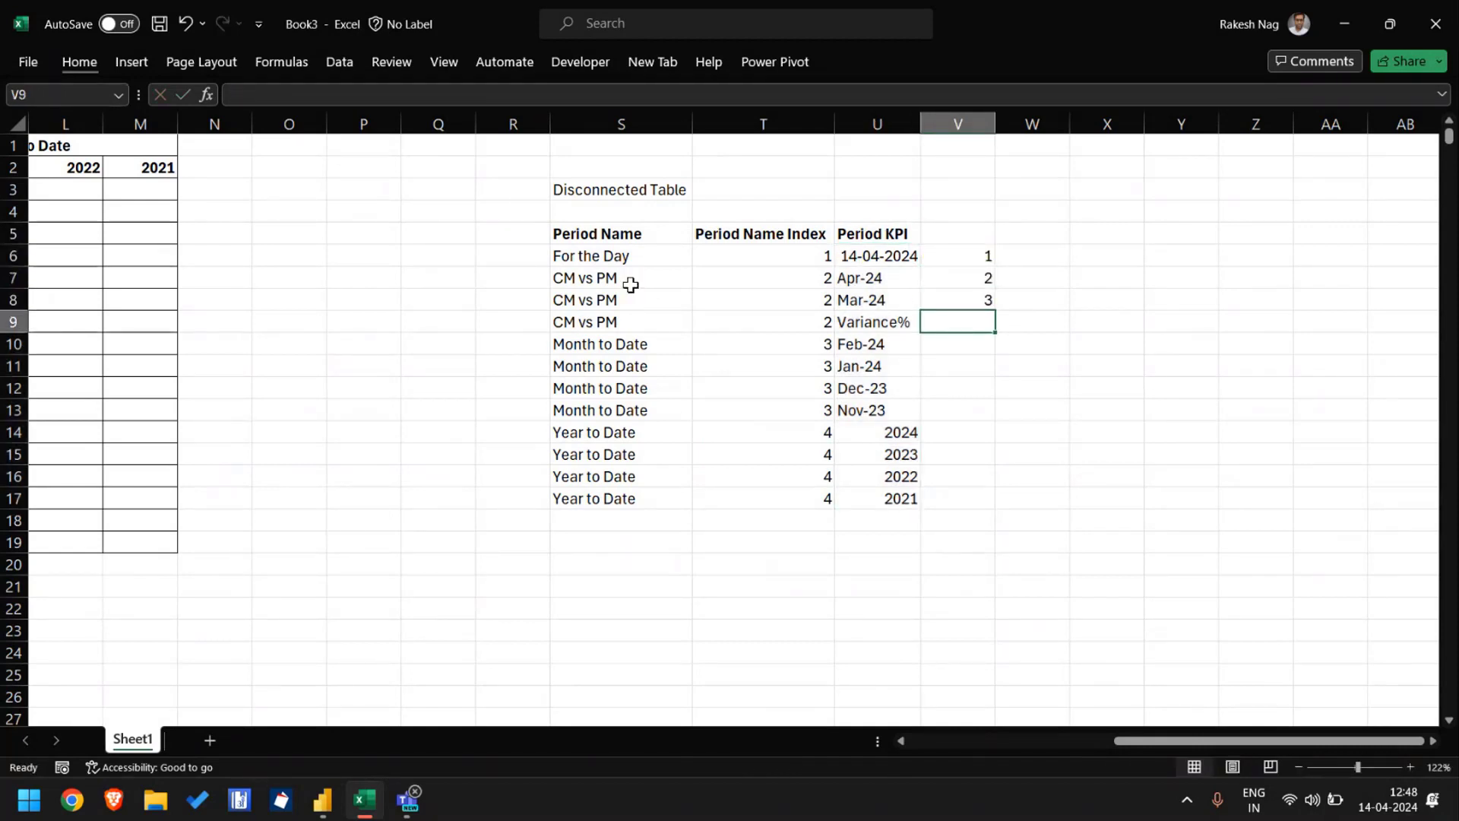
# Step: Extend the index series from V6:V8 down to V17 so it runs consecutively to 12
pyautogui.press('Up')
pyautogui.press('Up')
pyautogui.press('Up')
pyautogui.press('Up')
pyautogui.press('Up')
pyautogui.press('Up')
pyautogui.press('Up')
pyautogui.press('Up')
pyautogui.press('Down')
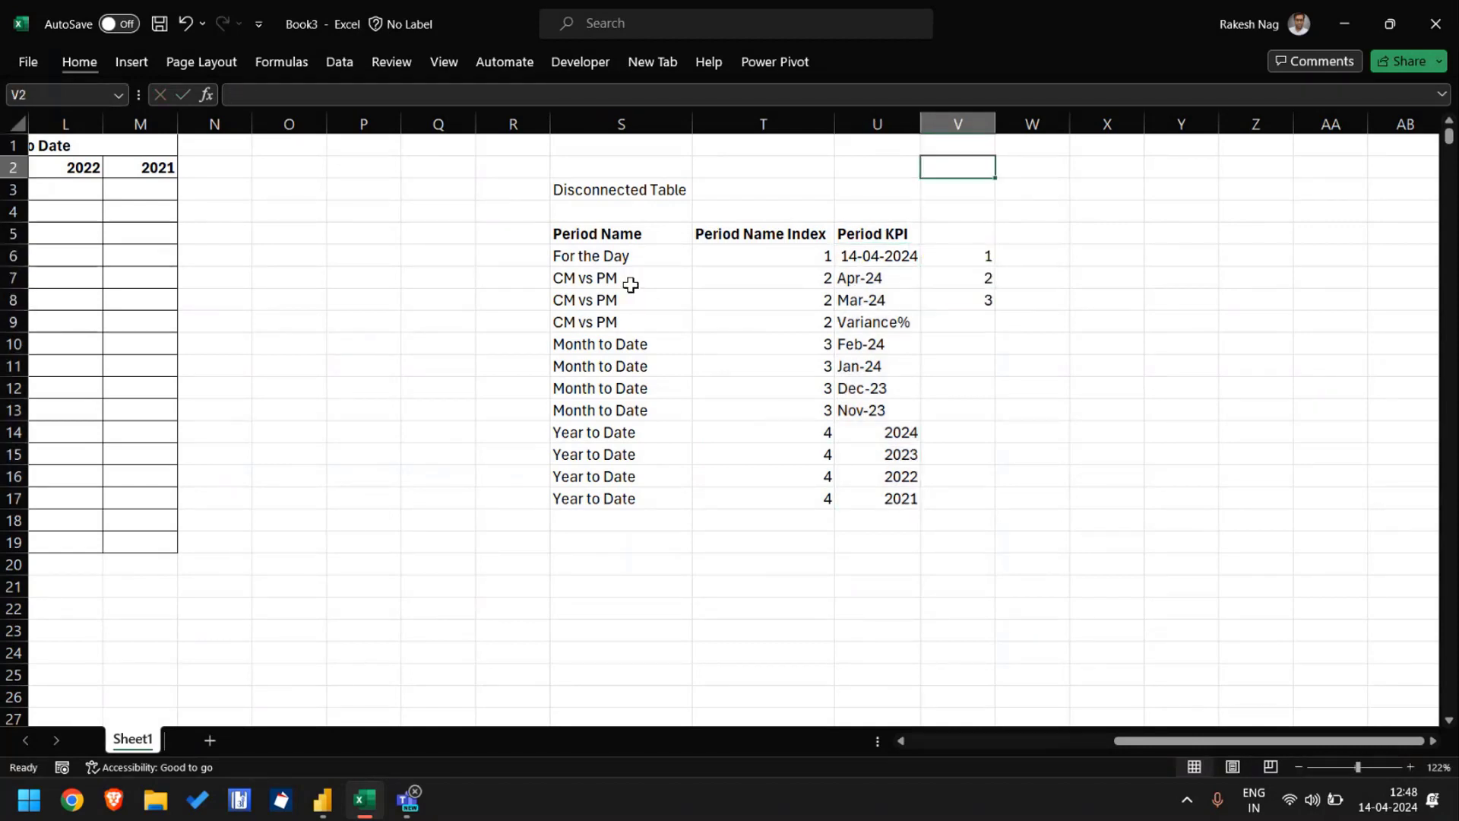
pyautogui.moveTo(977, 256); pyautogui.dragTo(987, 301)
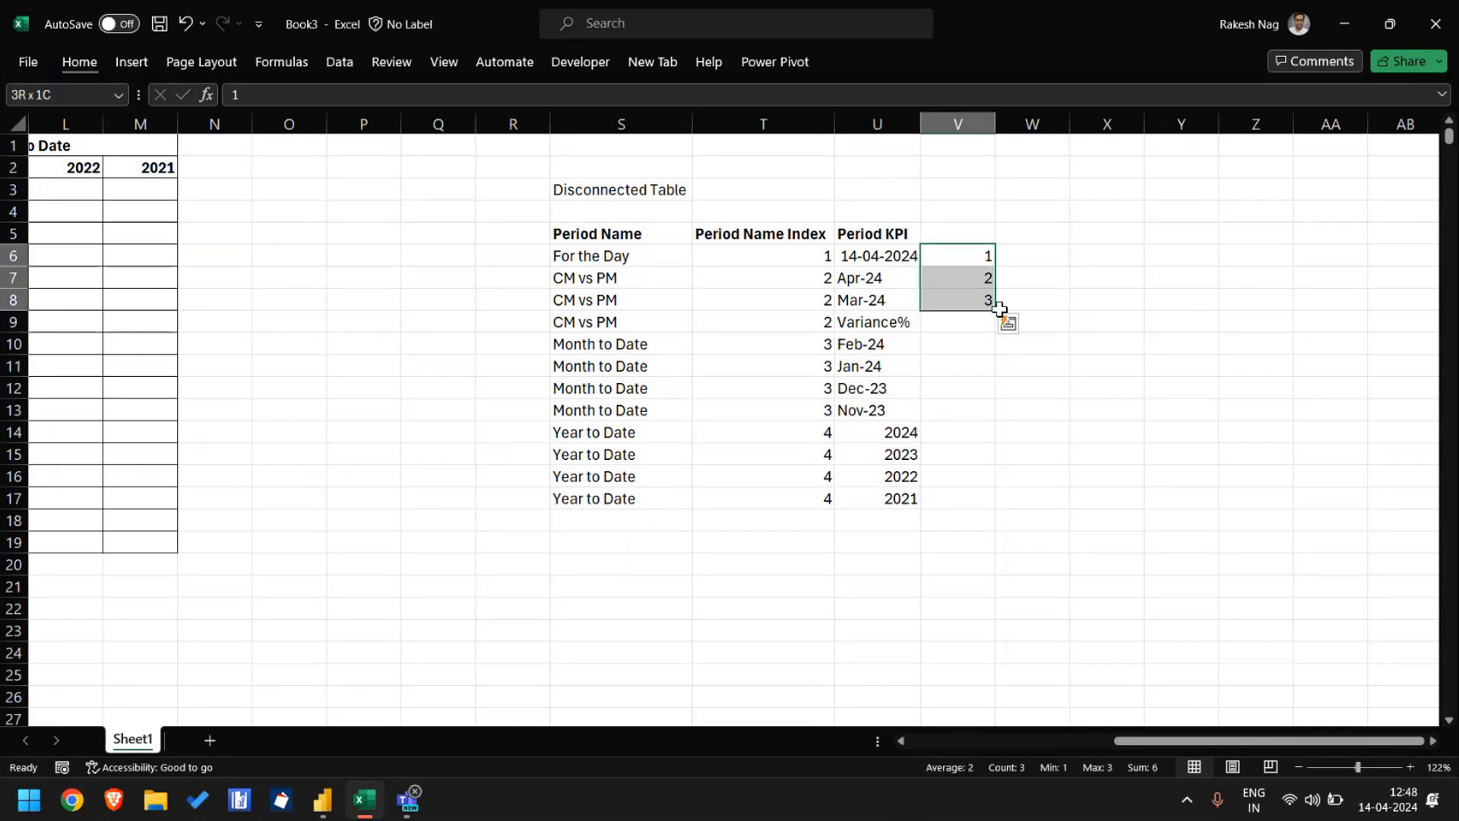
pyautogui.doubleClick(996, 311)
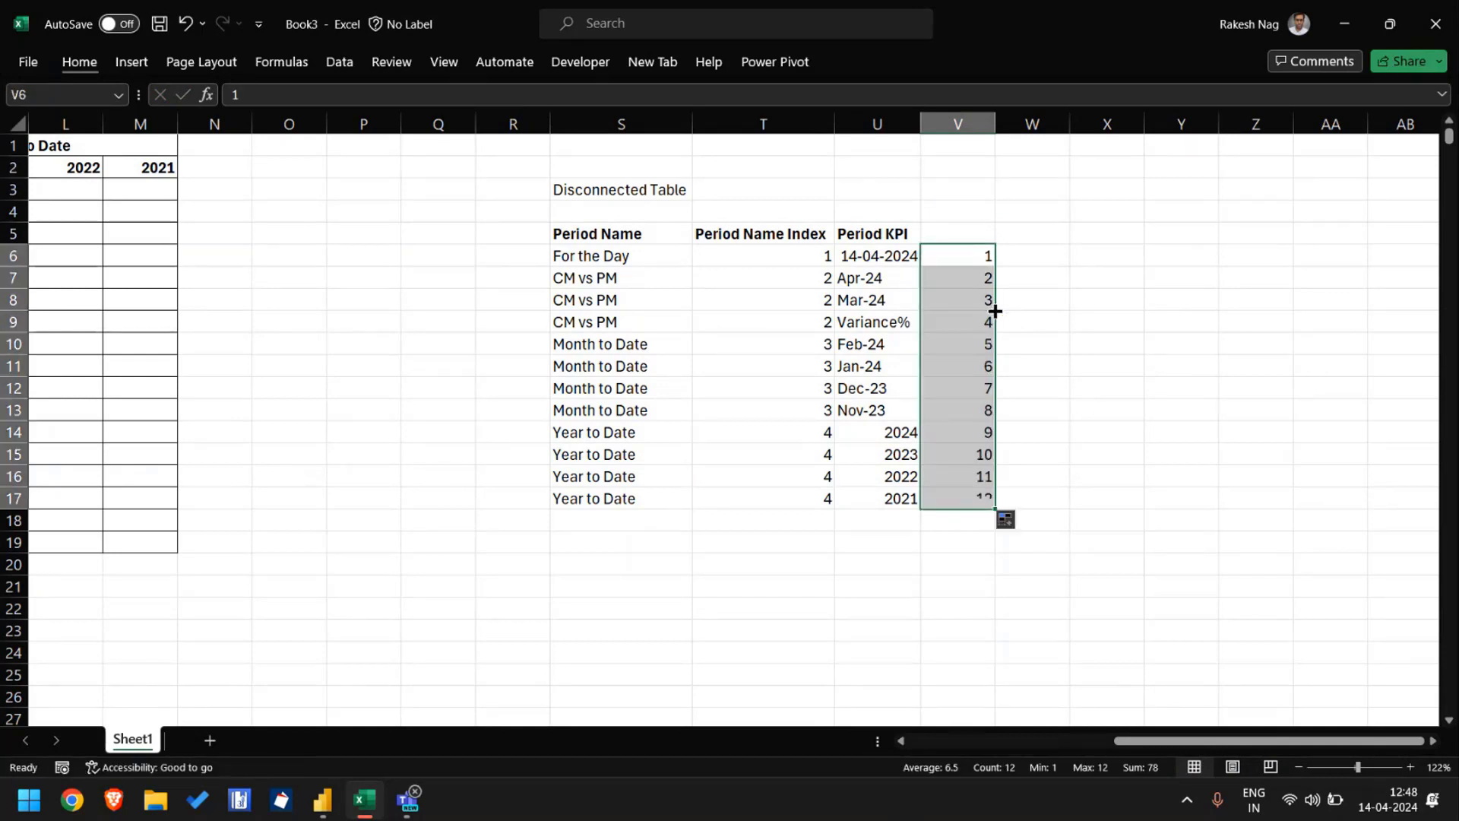
# Step: Enter the header "Period KPI Index" in V5 above the new index column
pyautogui.press('Up')
pyautogui.write('Period KPI')
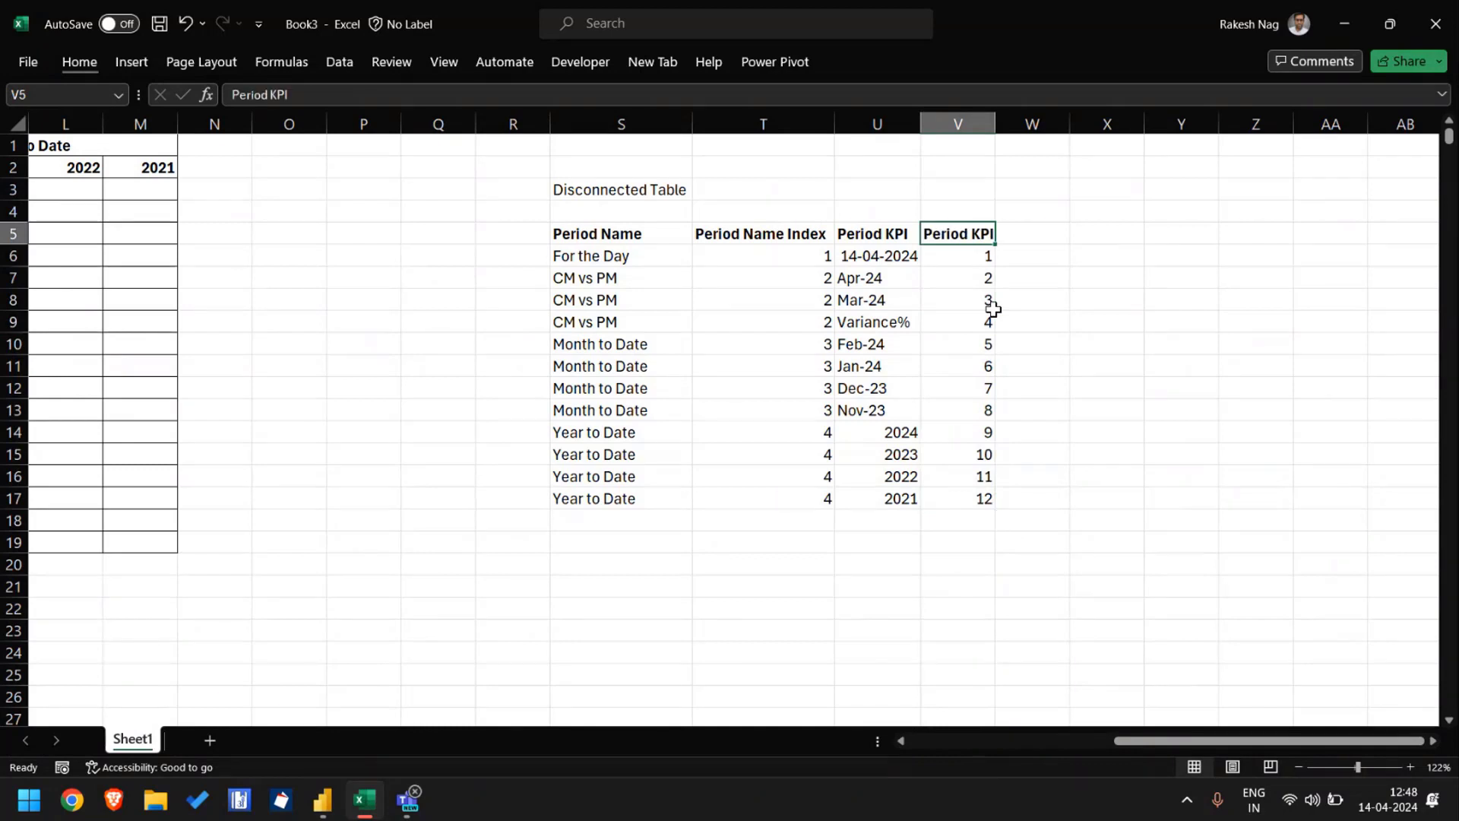
pyautogui.press('Down')
pyautogui.press('Down')
pyautogui.press('Up')
pyautogui.press('Up')
pyautogui.press('F2')
pyautogui.write('Index')
pyautogui.press('Return')
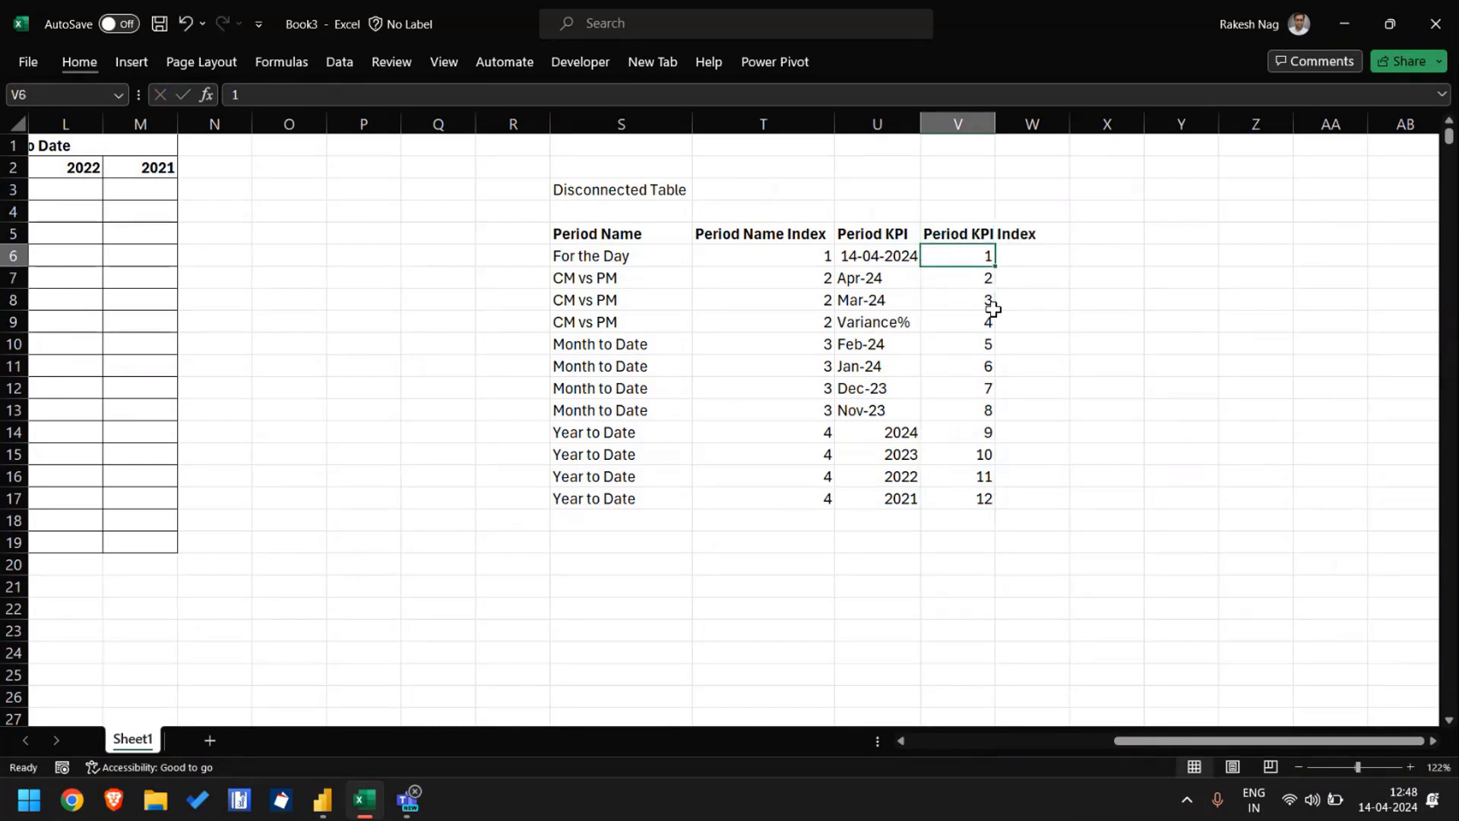
# Step: Autofit the column widths of the disconnected table and copy the whole table with its headers
pyautogui.hotkey('ctrl', 'a')
pyautogui.hotkey('alt', 'h')
pyautogui.press('o')
pyautogui.press('i')
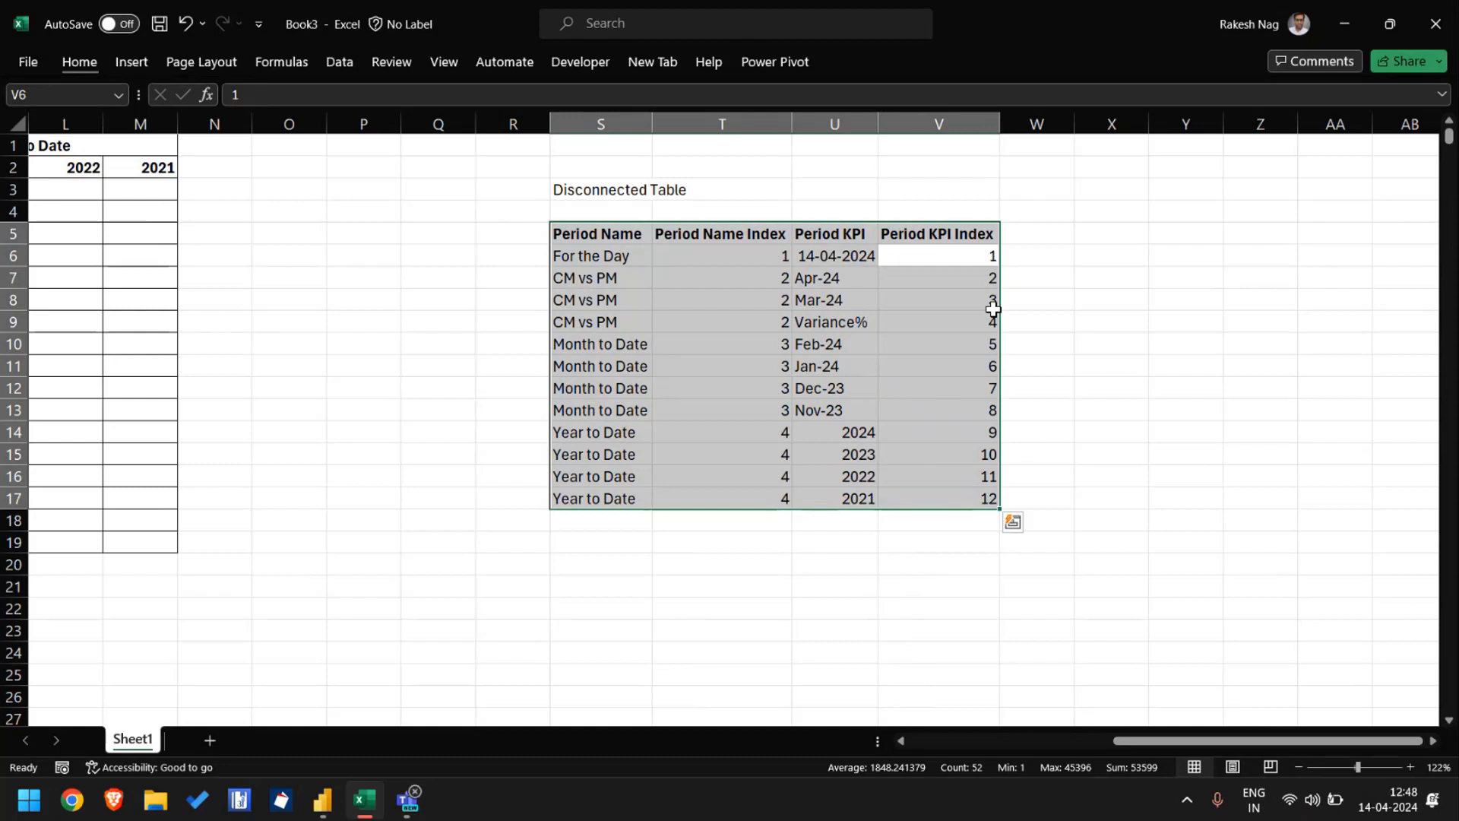
pyautogui.hotkey('ctrl', 'c')
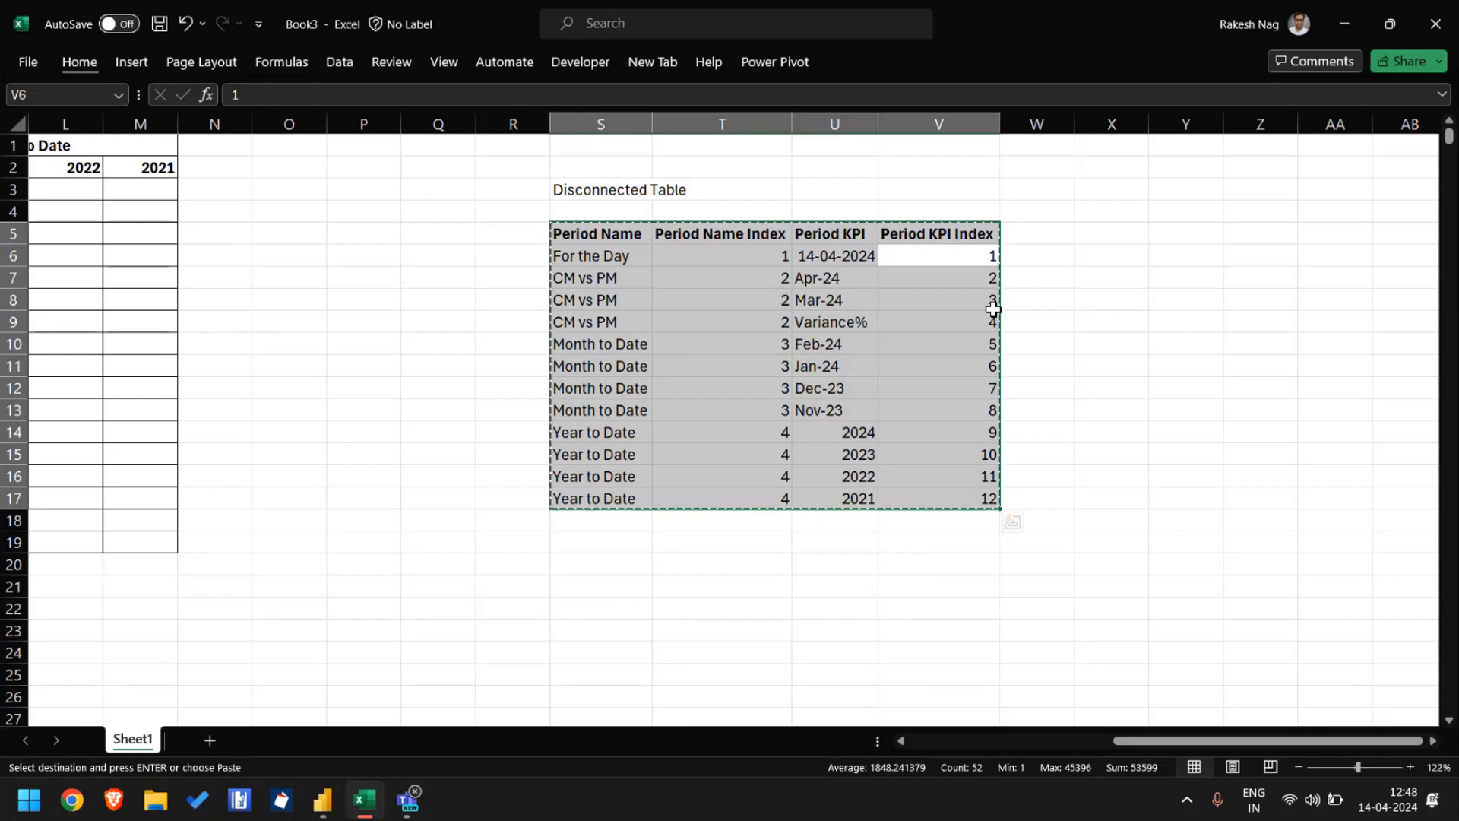
# Step: Switch to Power BI, open the ds_Period query for editing and delete its Changed Type step
pyautogui.hotkey('alt', 'Tab')
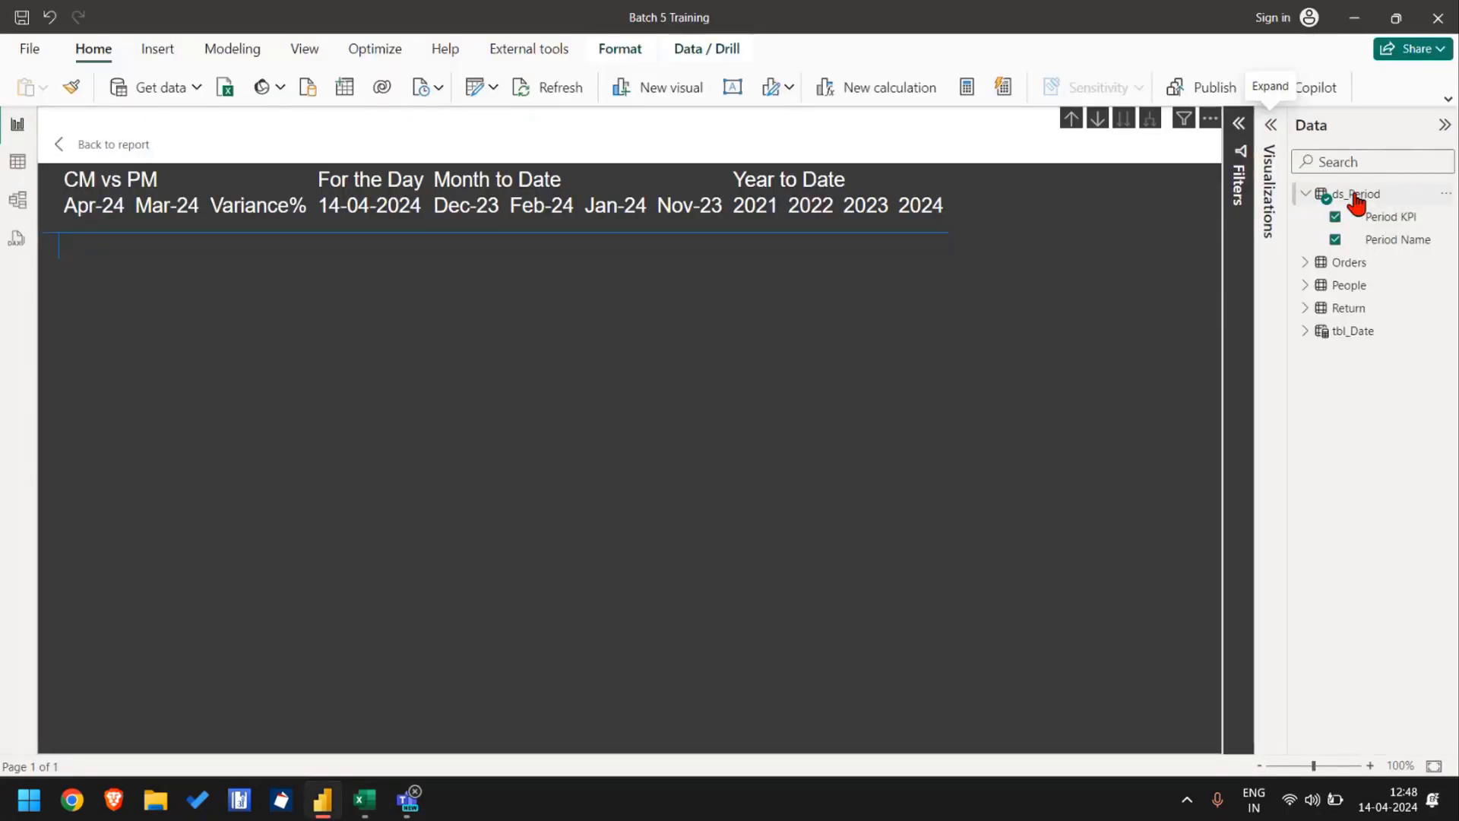
pyautogui.rightClick(1356, 199)
pyautogui.click(1251, 319)
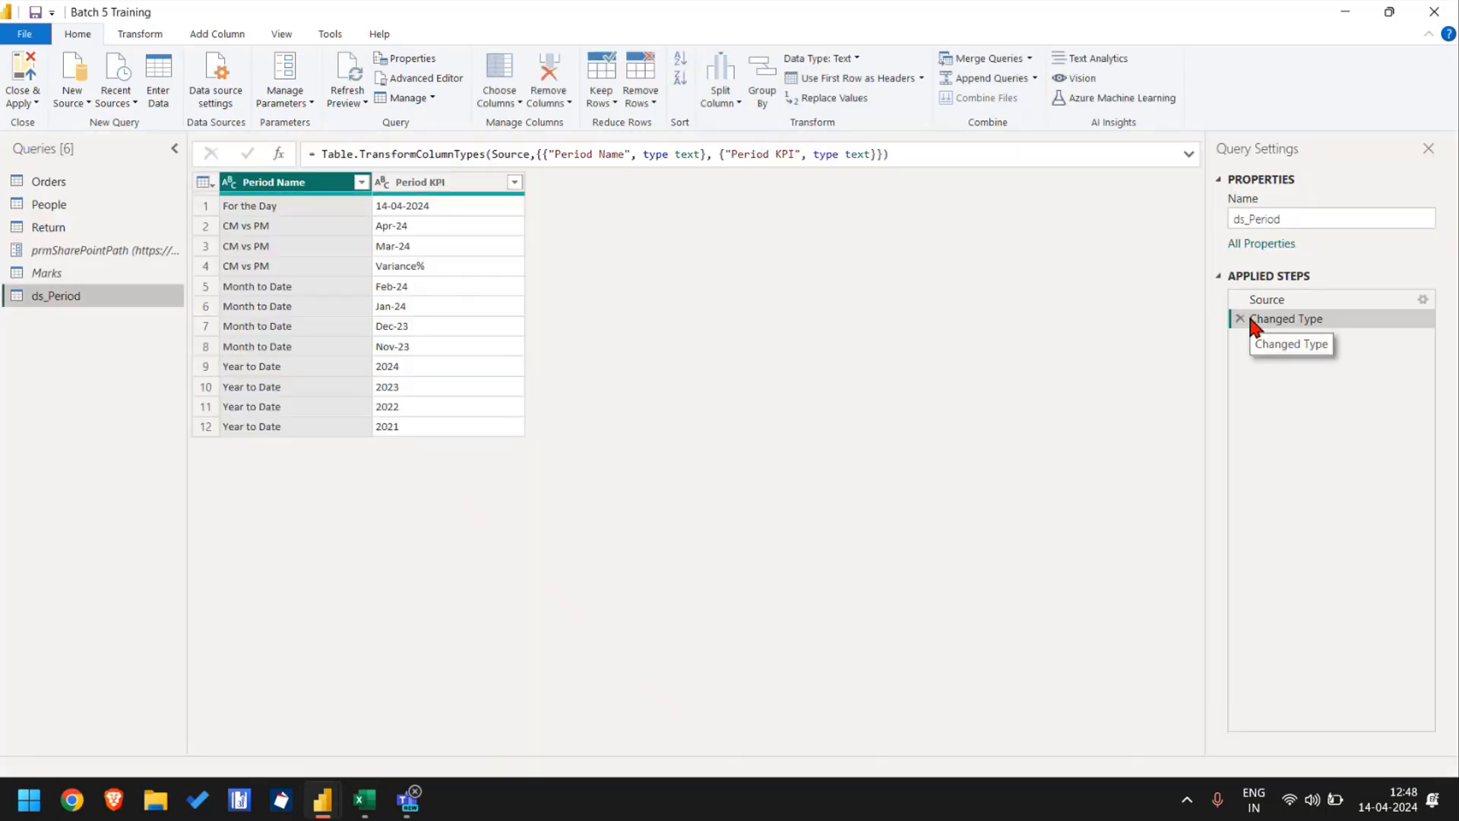
pyautogui.click(1240, 318)
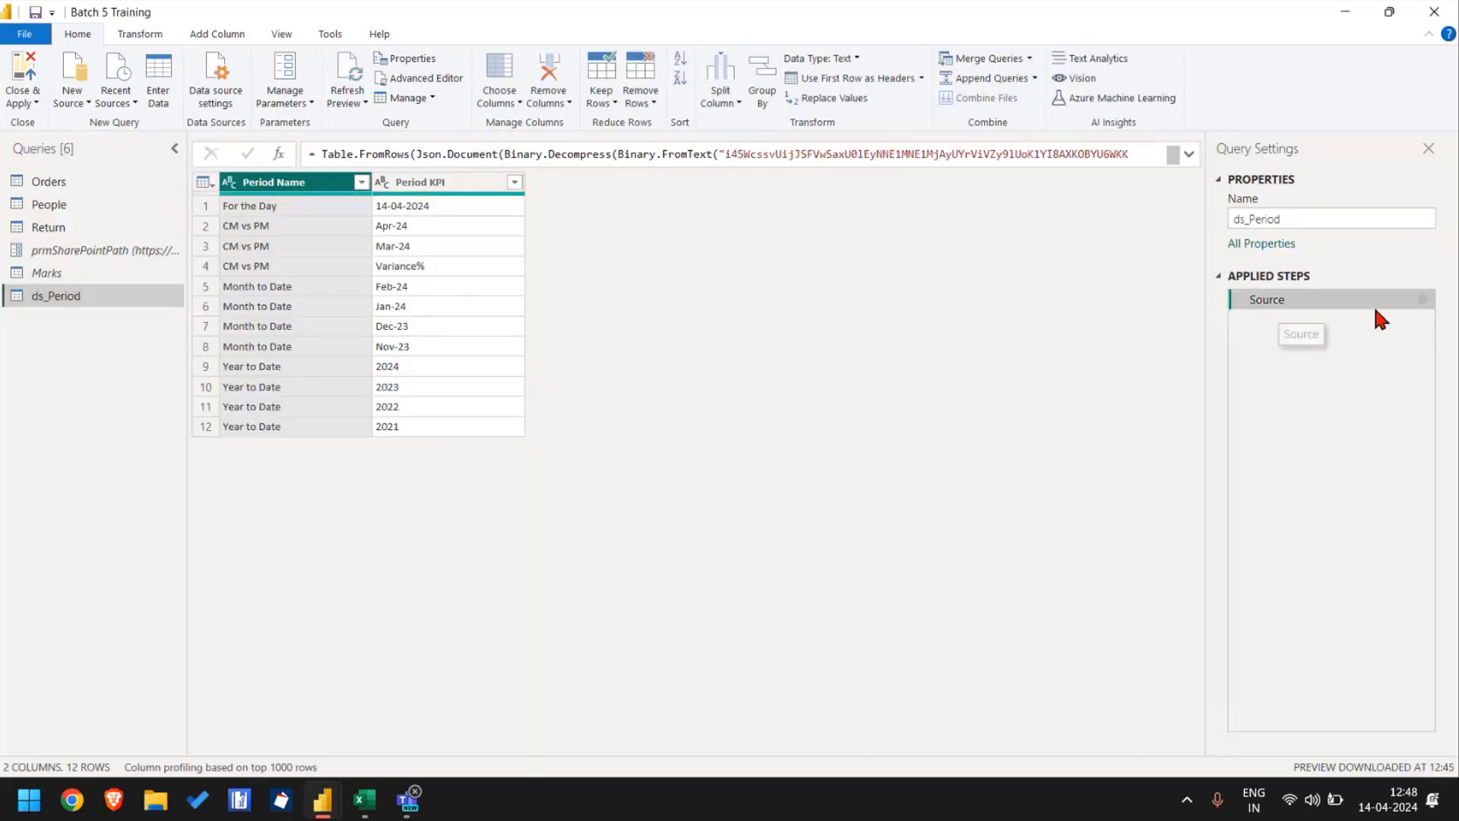
# Step: Replace the ds_Period source table's contents with the copied four-column table including both index columns
pyautogui.click(1422, 300)
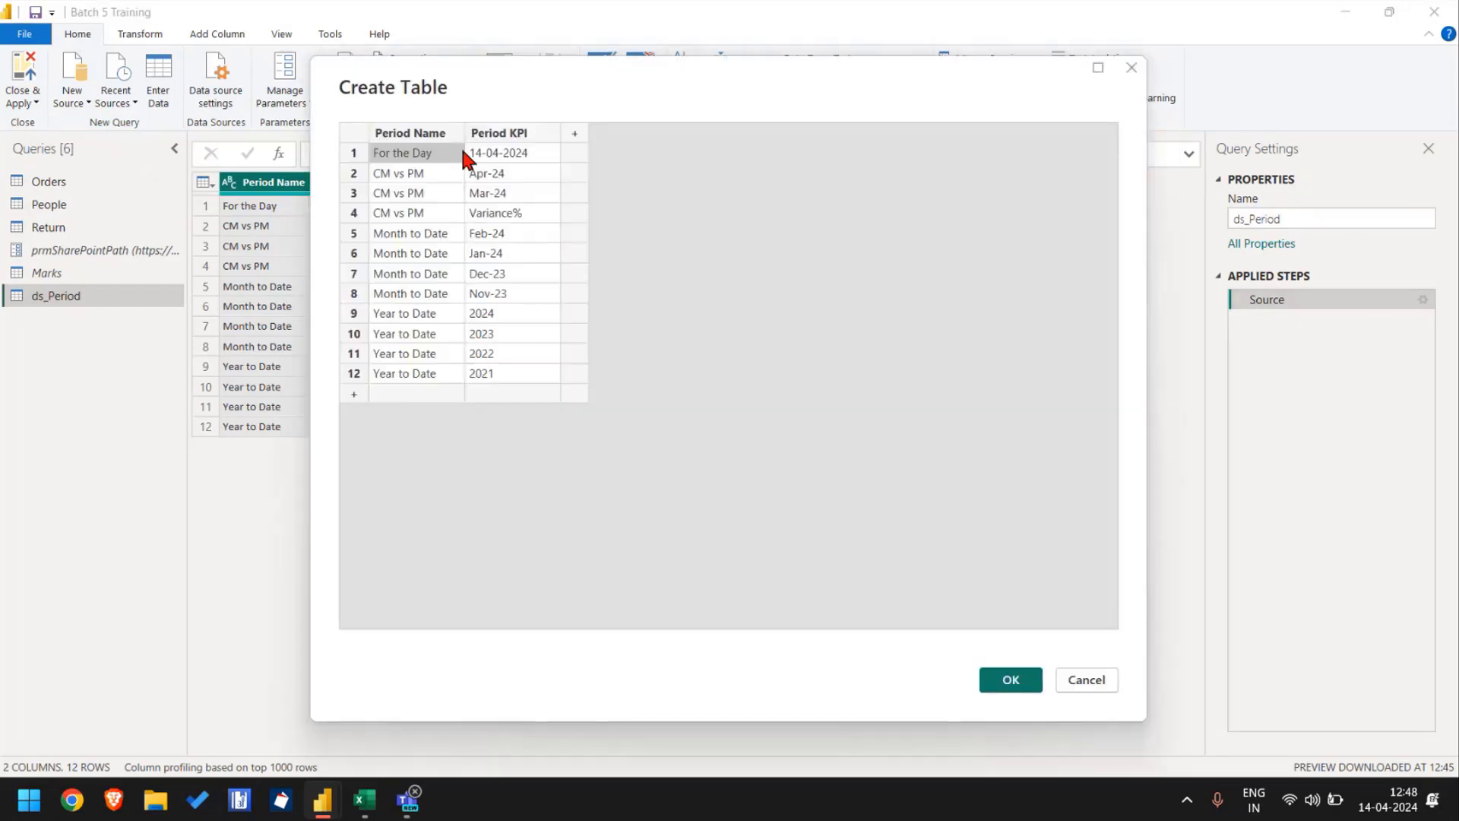
pyautogui.click(410, 131)
pyautogui.keyDown('shift'); pyautogui.click(509, 142); pyautogui.keyUp('shift')
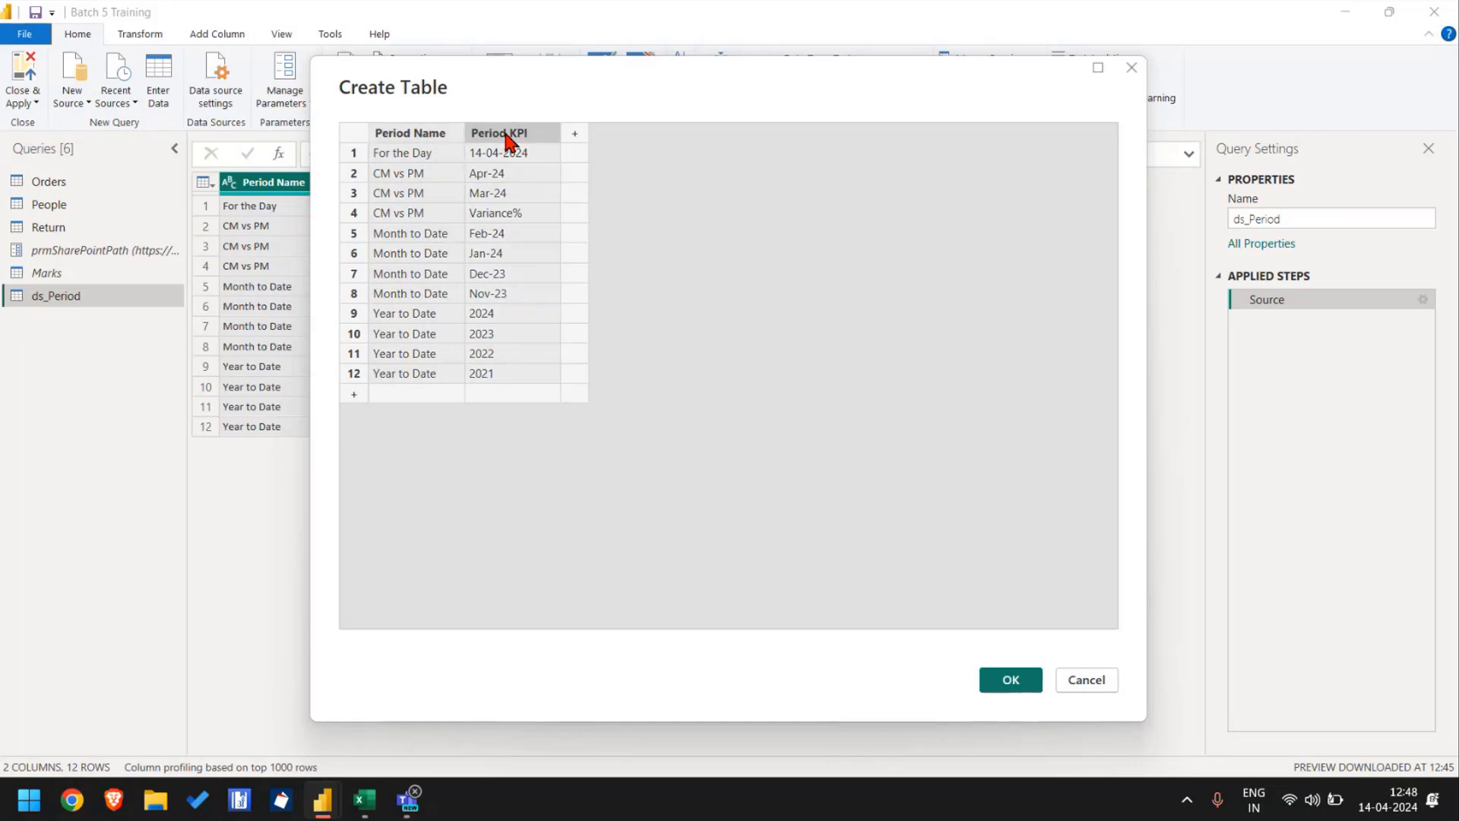
pyautogui.hotkey('ctrl', 'v')
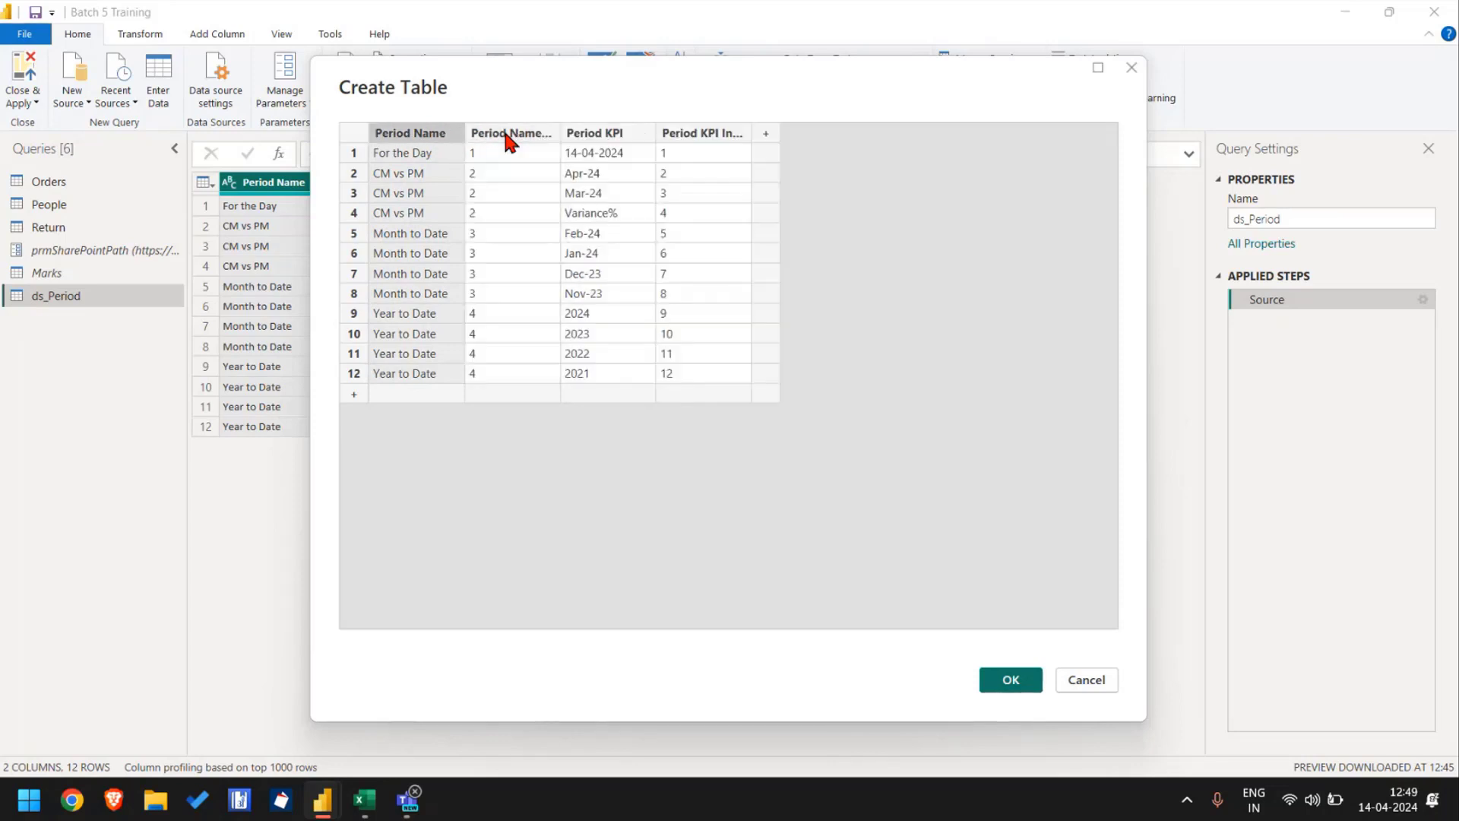
pyautogui.click(1010, 680)
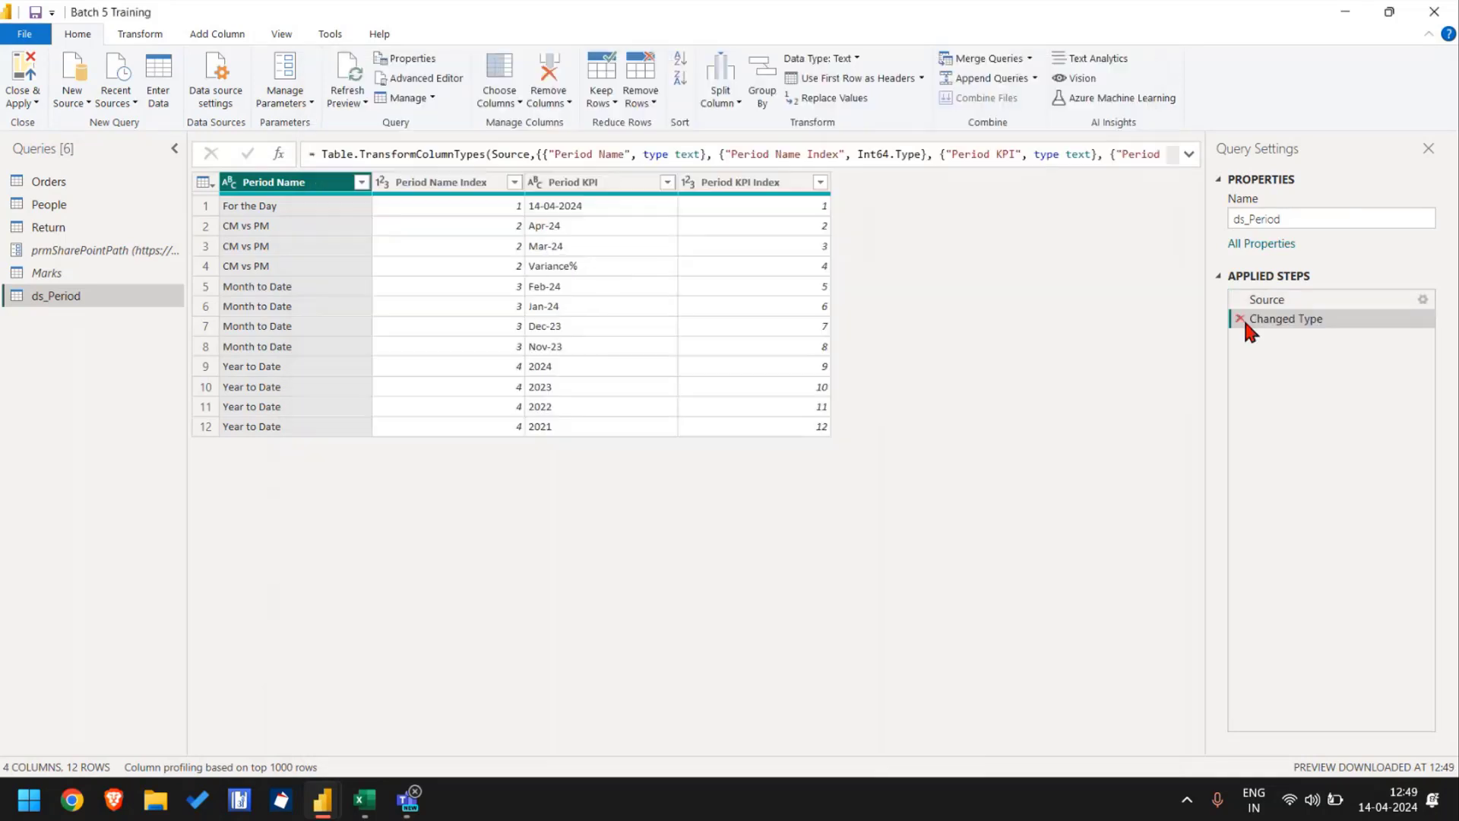
# Step: Delete the automatic Changed Type step and set Period Name Index and Period KPI Index to Whole Number
pyautogui.click(1238, 319)
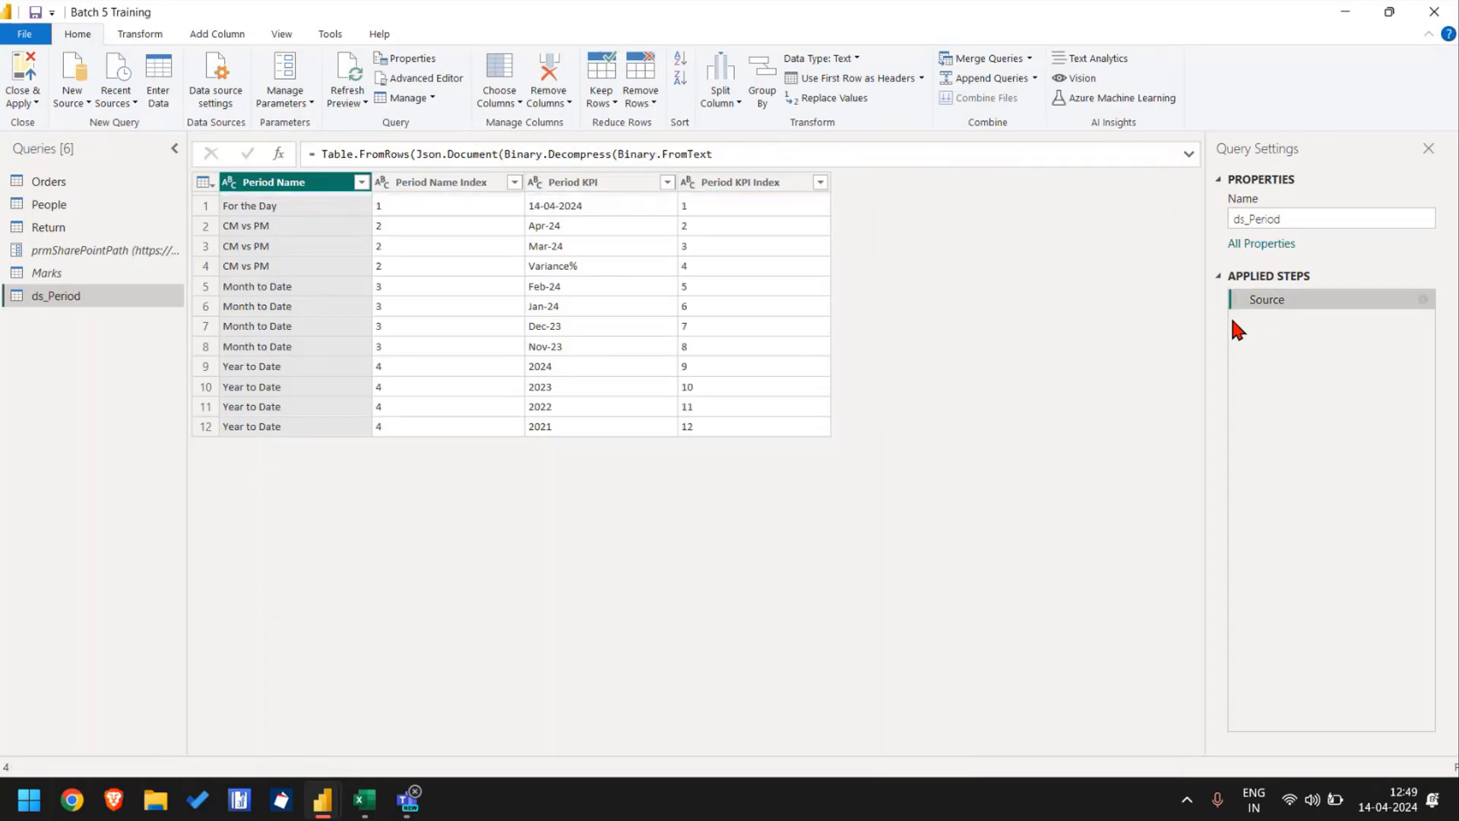
pyautogui.click(465, 184)
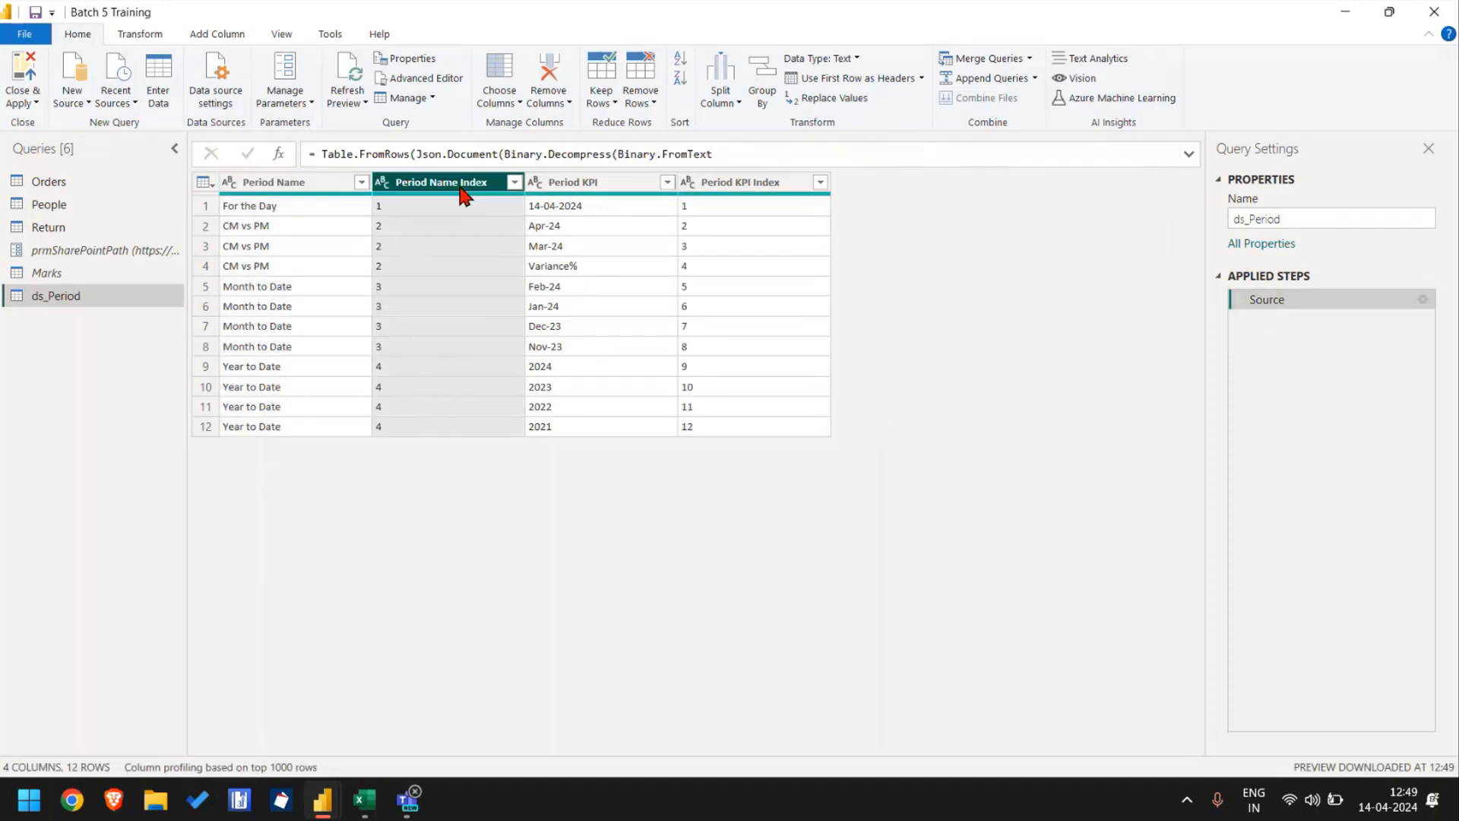
pyautogui.keyDown('ctrl'); pyautogui.click(754, 186); pyautogui.keyUp('ctrl')
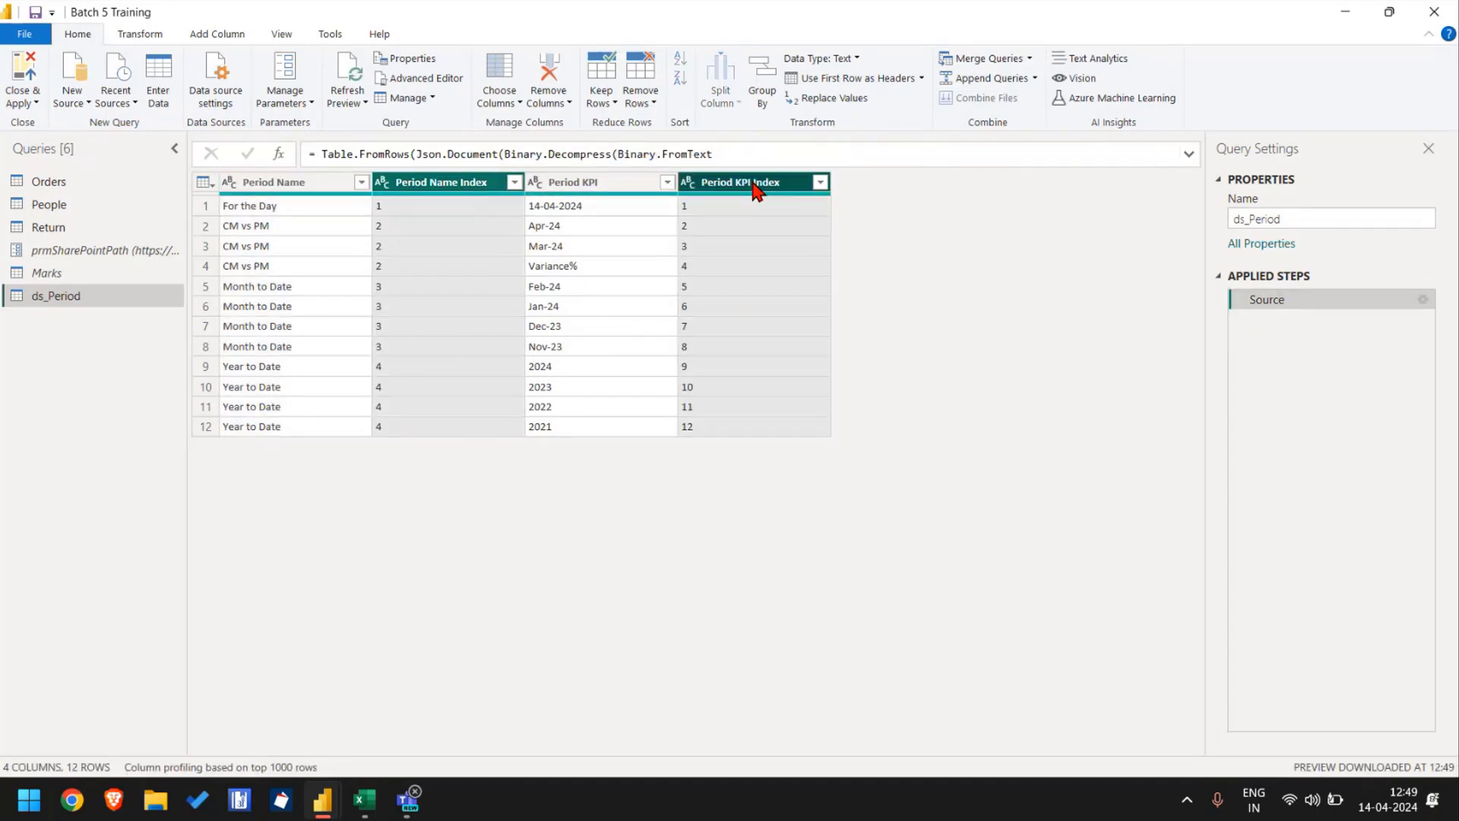
pyautogui.rightClick(753, 184)
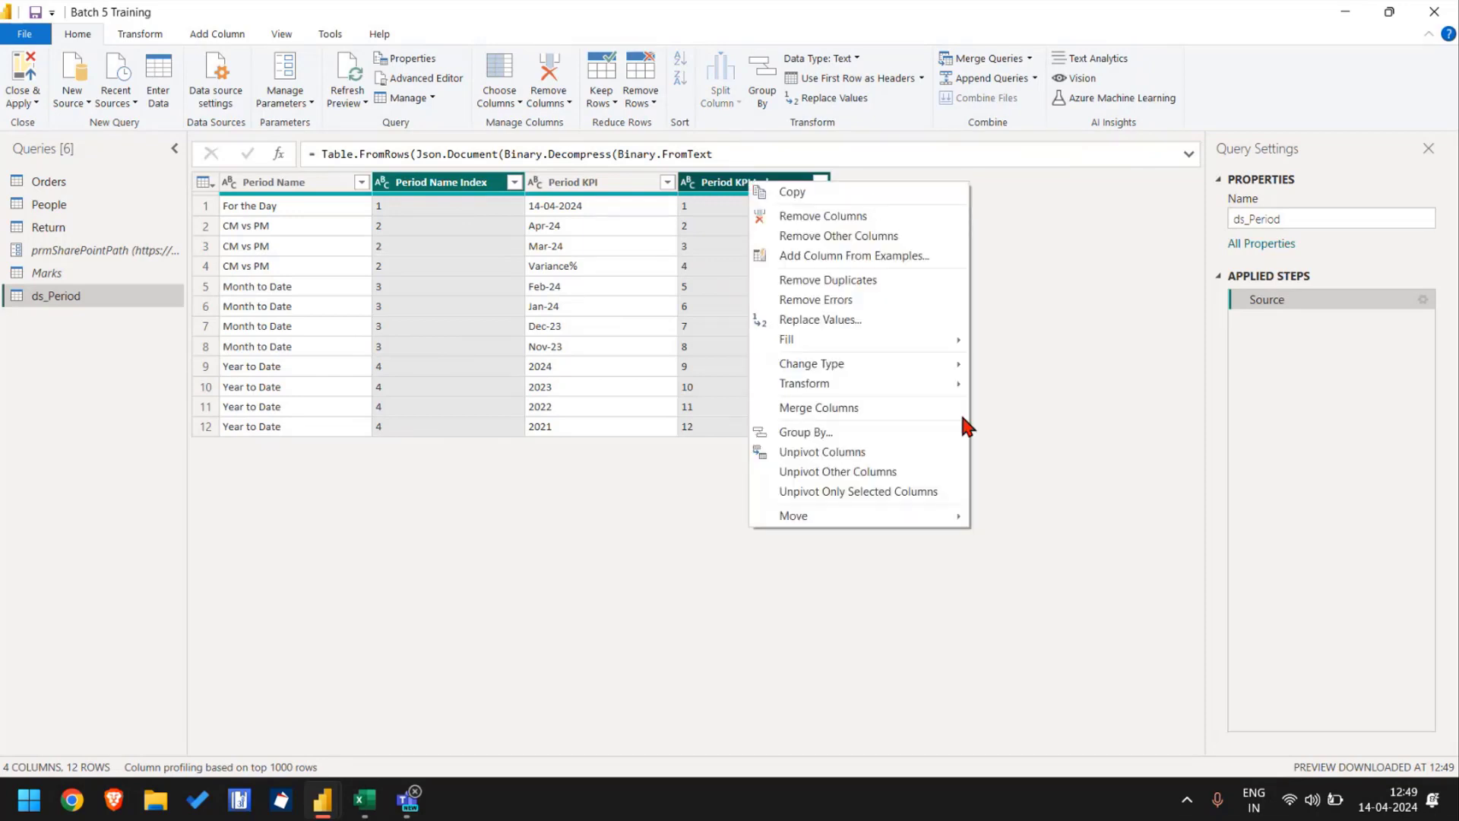
pyautogui.moveTo(934, 367)
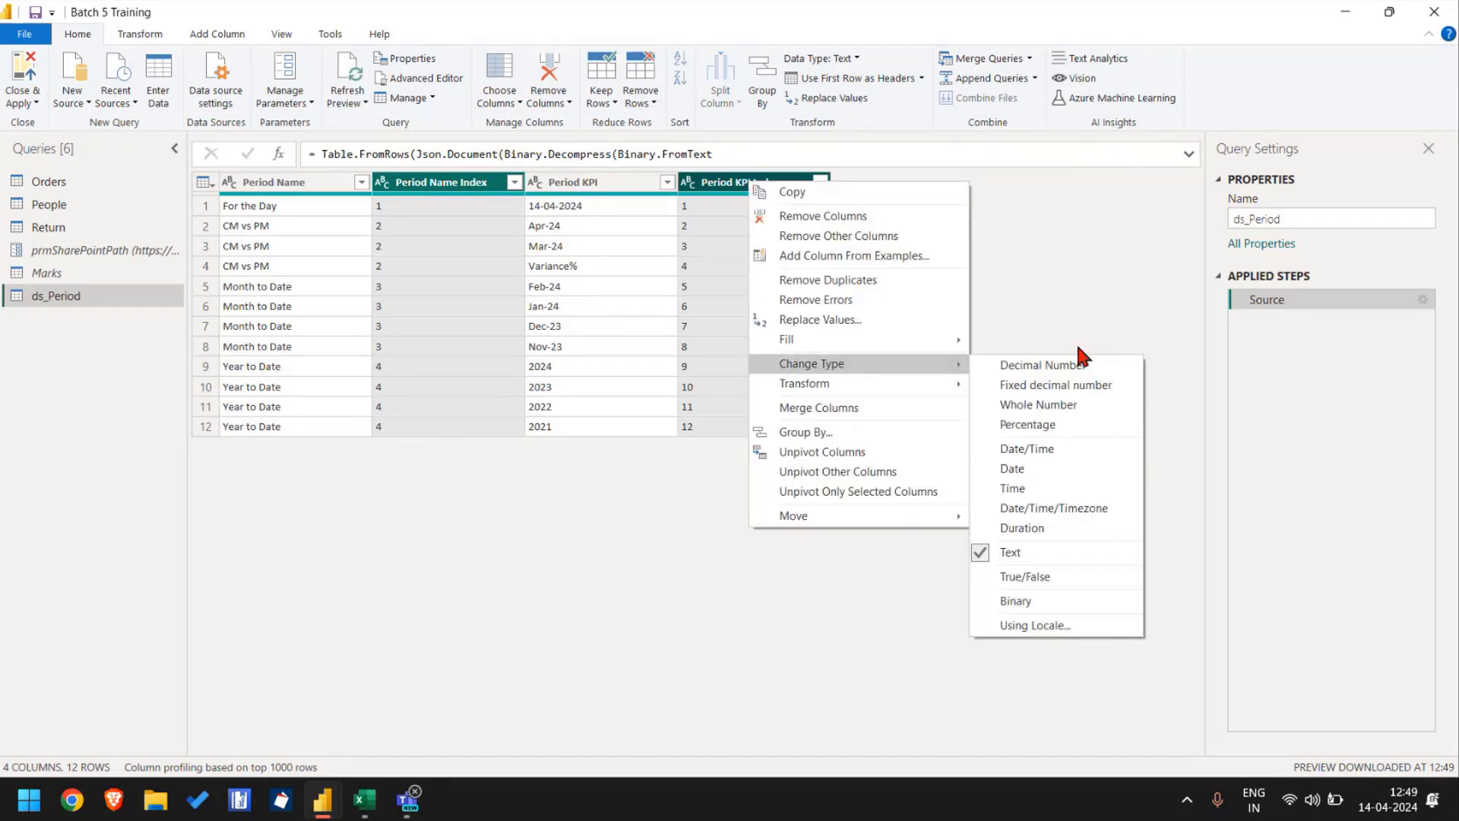
pyautogui.click(1088, 410)
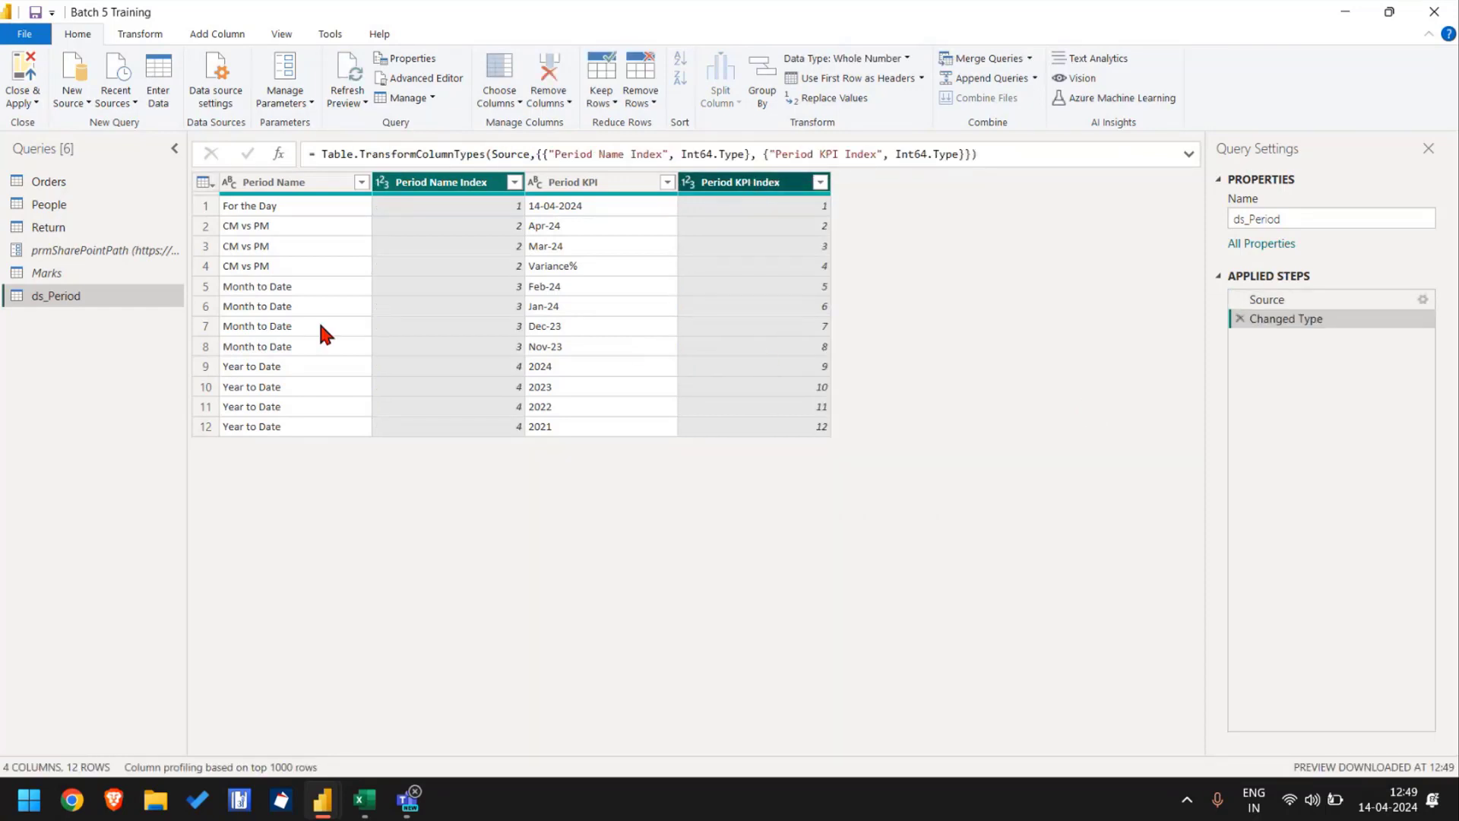
# Step: Apply the query changes and, in the ds_Period table view, sort Period Name by Period Name Index
pyautogui.click(23, 70)
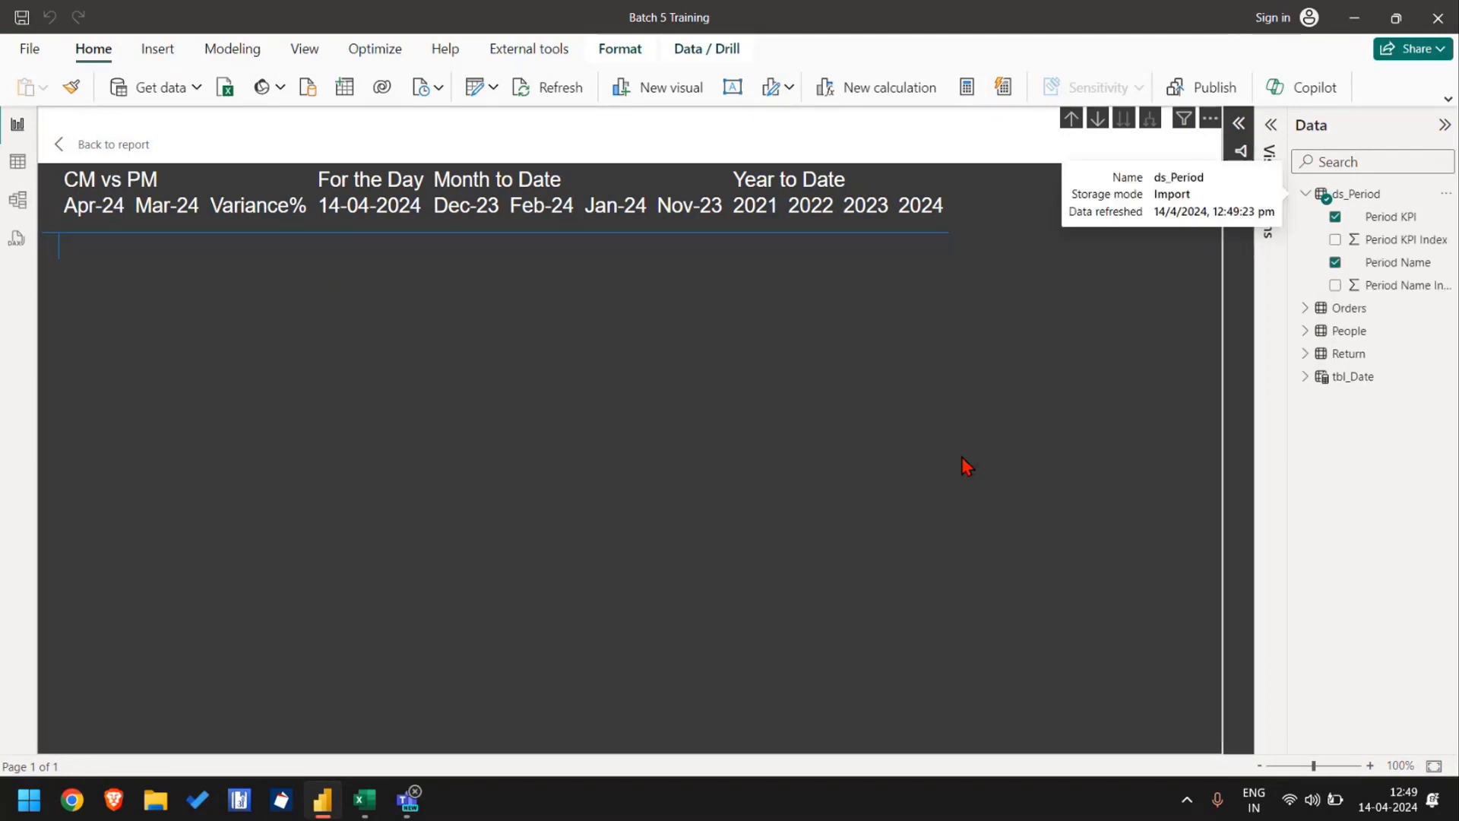
pyautogui.click(18, 162)
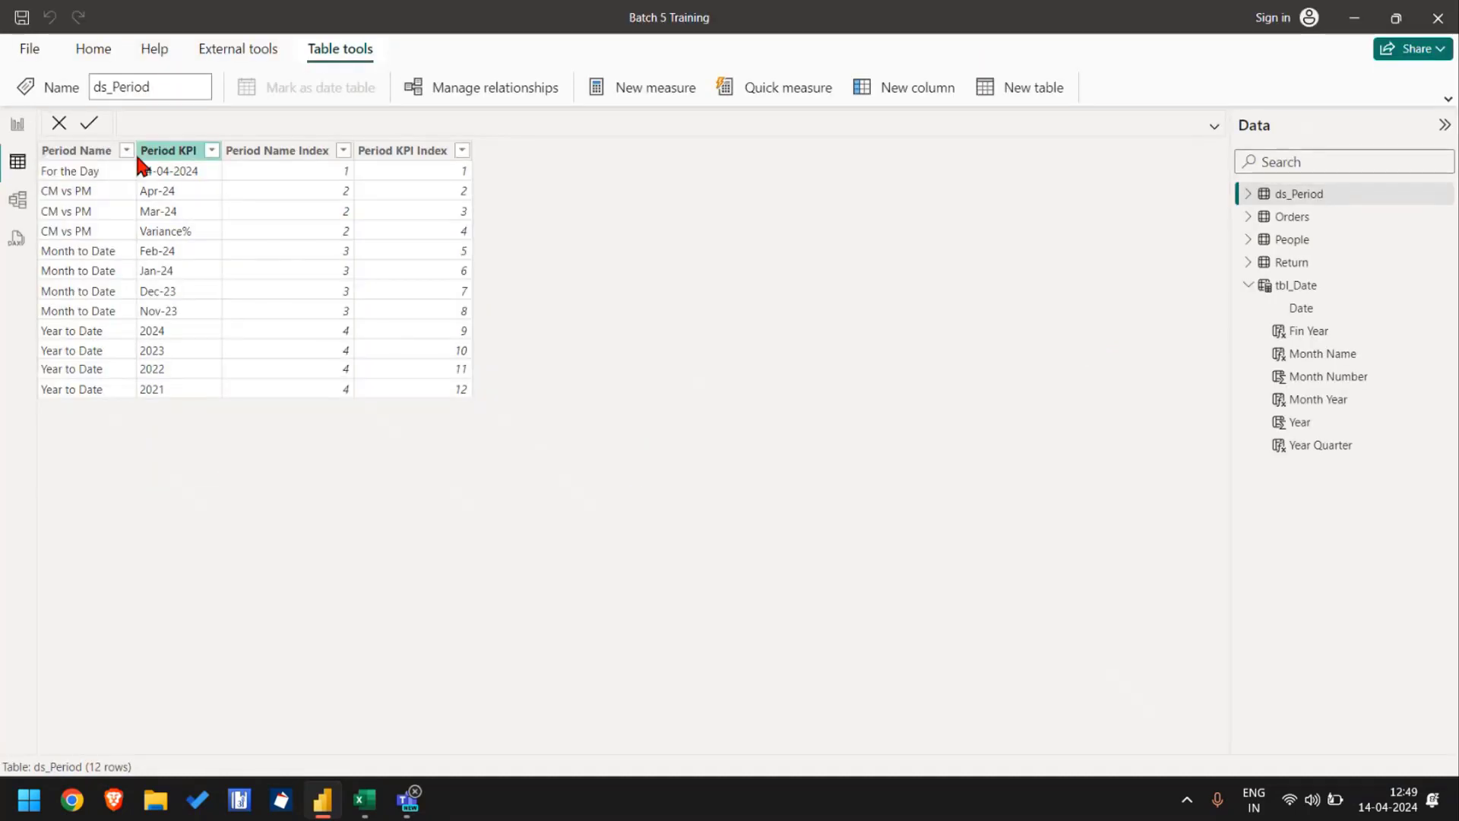
pyautogui.click(99, 156)
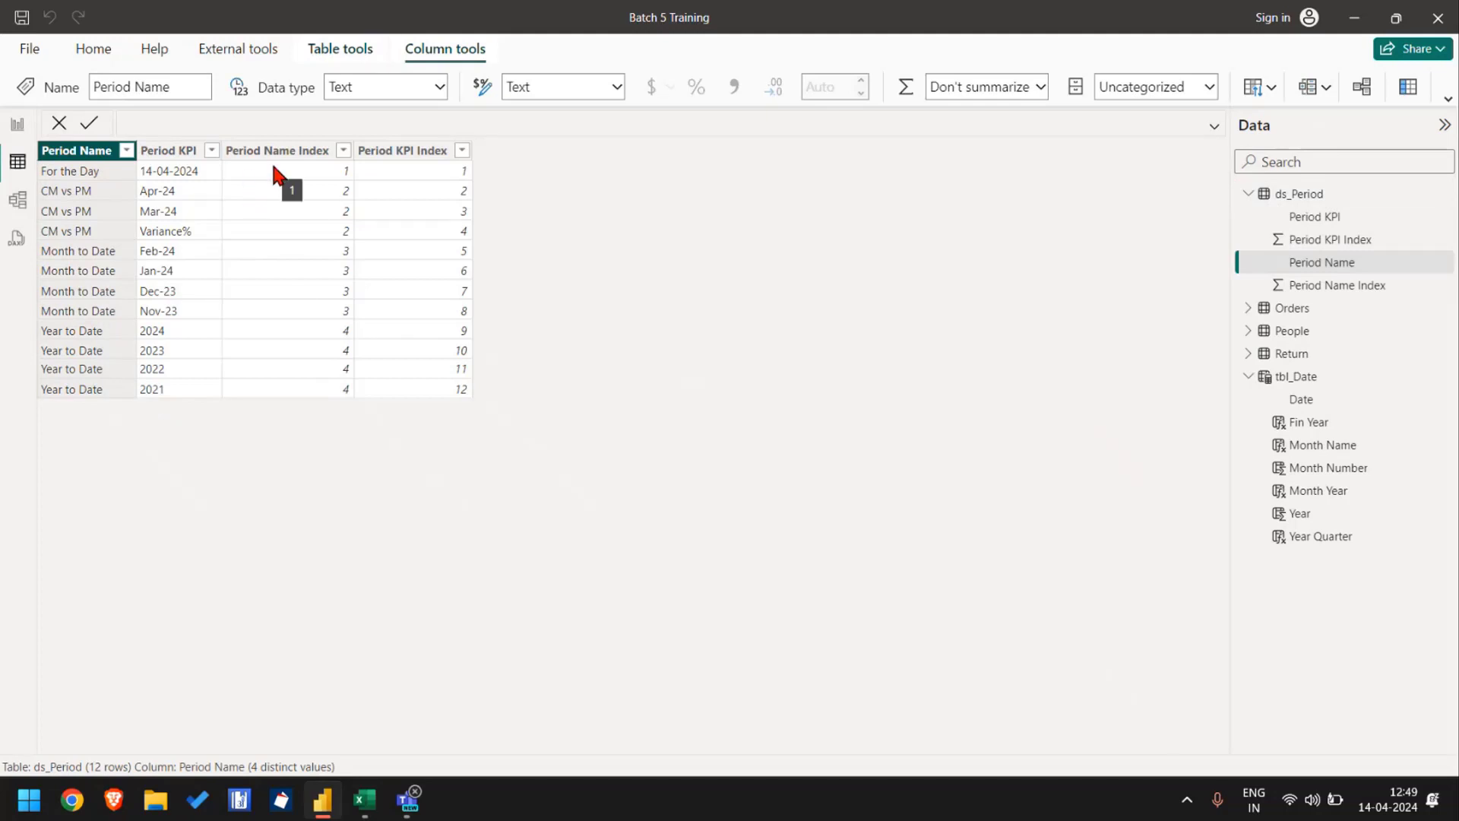
pyautogui.click(1272, 84)
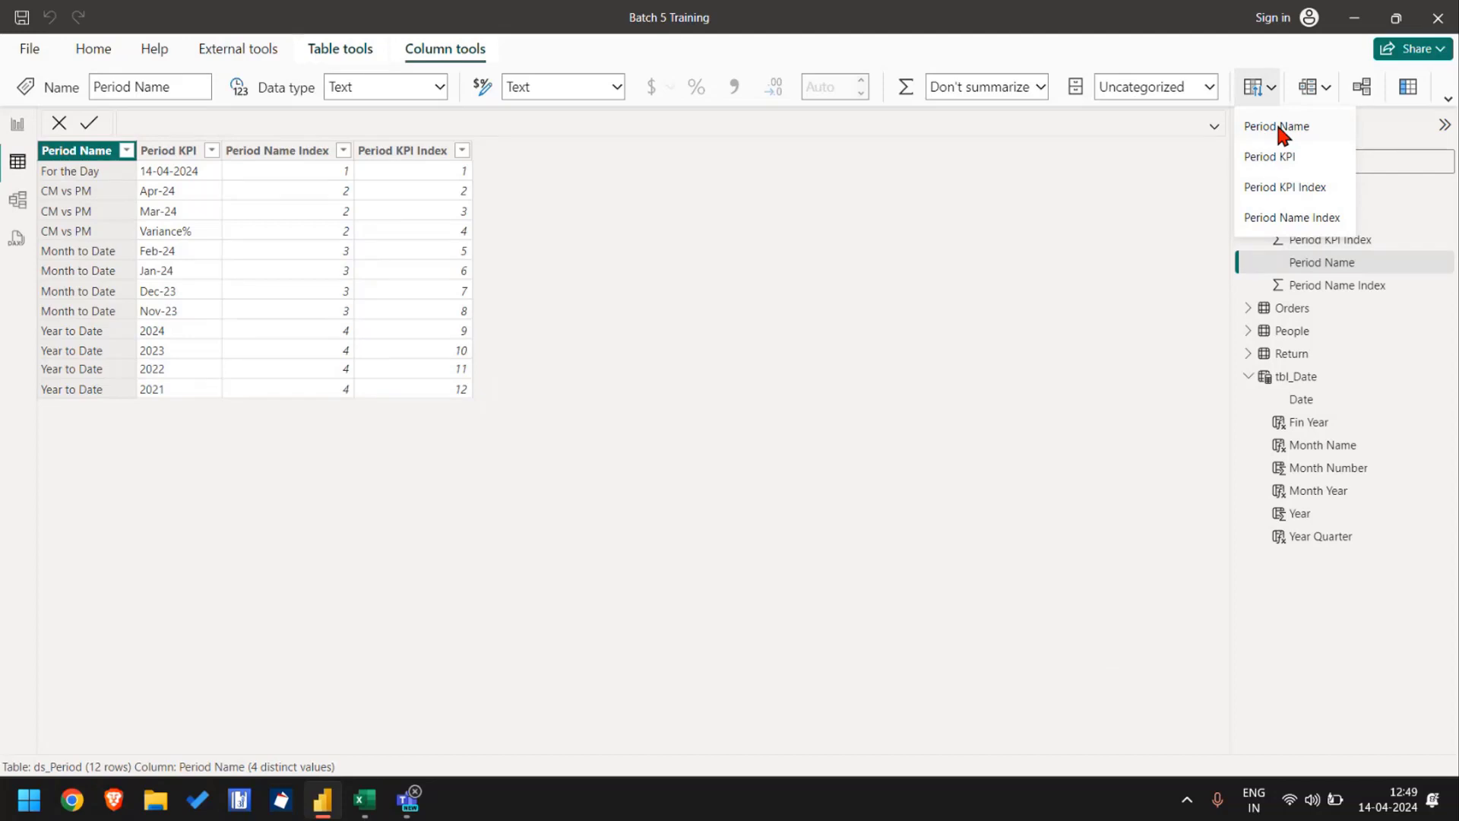
pyautogui.click(1284, 219)
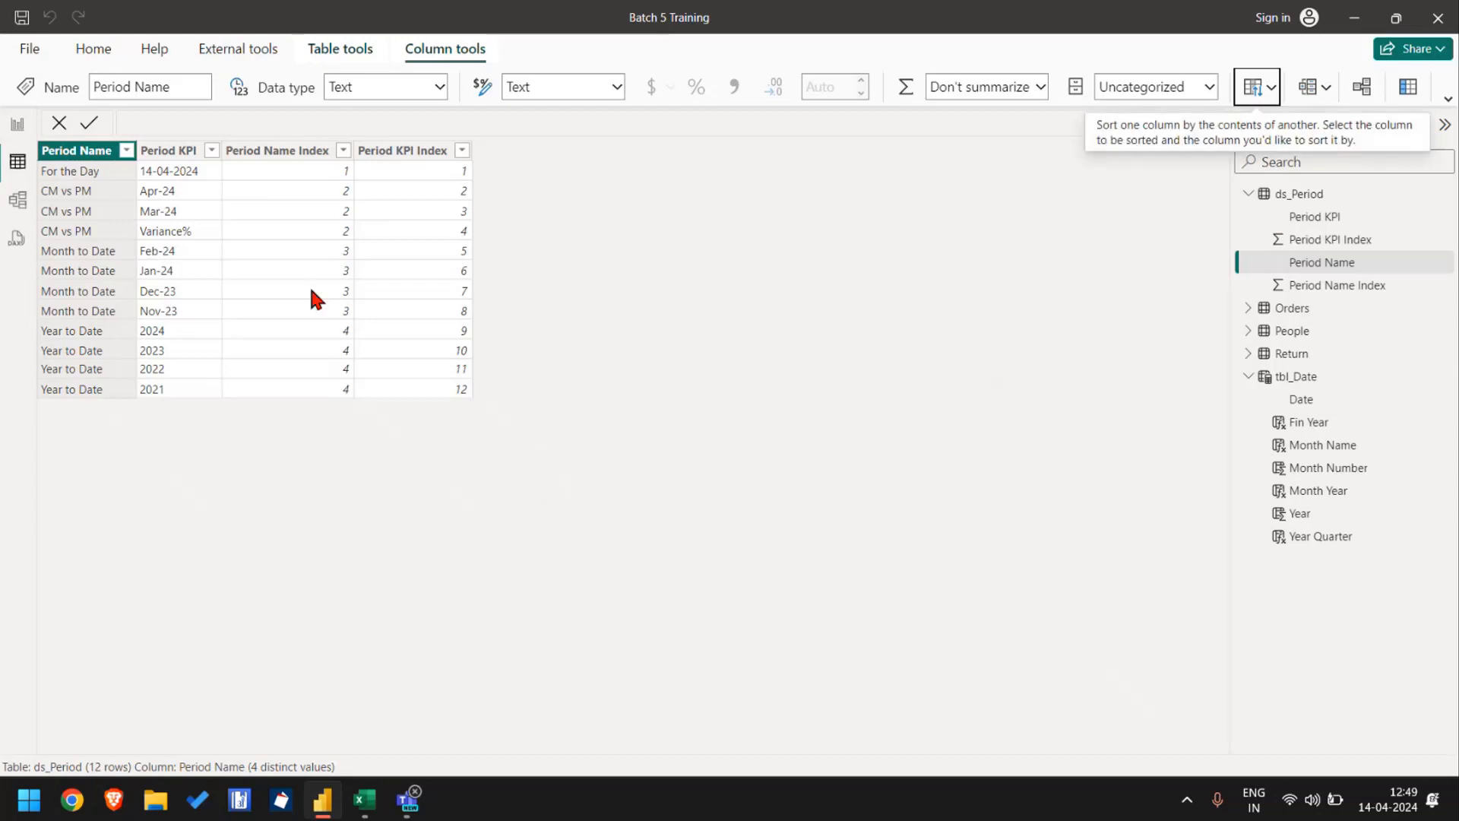
# Step: Sort the Period KPI column of ds_Period by Period KPI Index
pyautogui.click(190, 162)
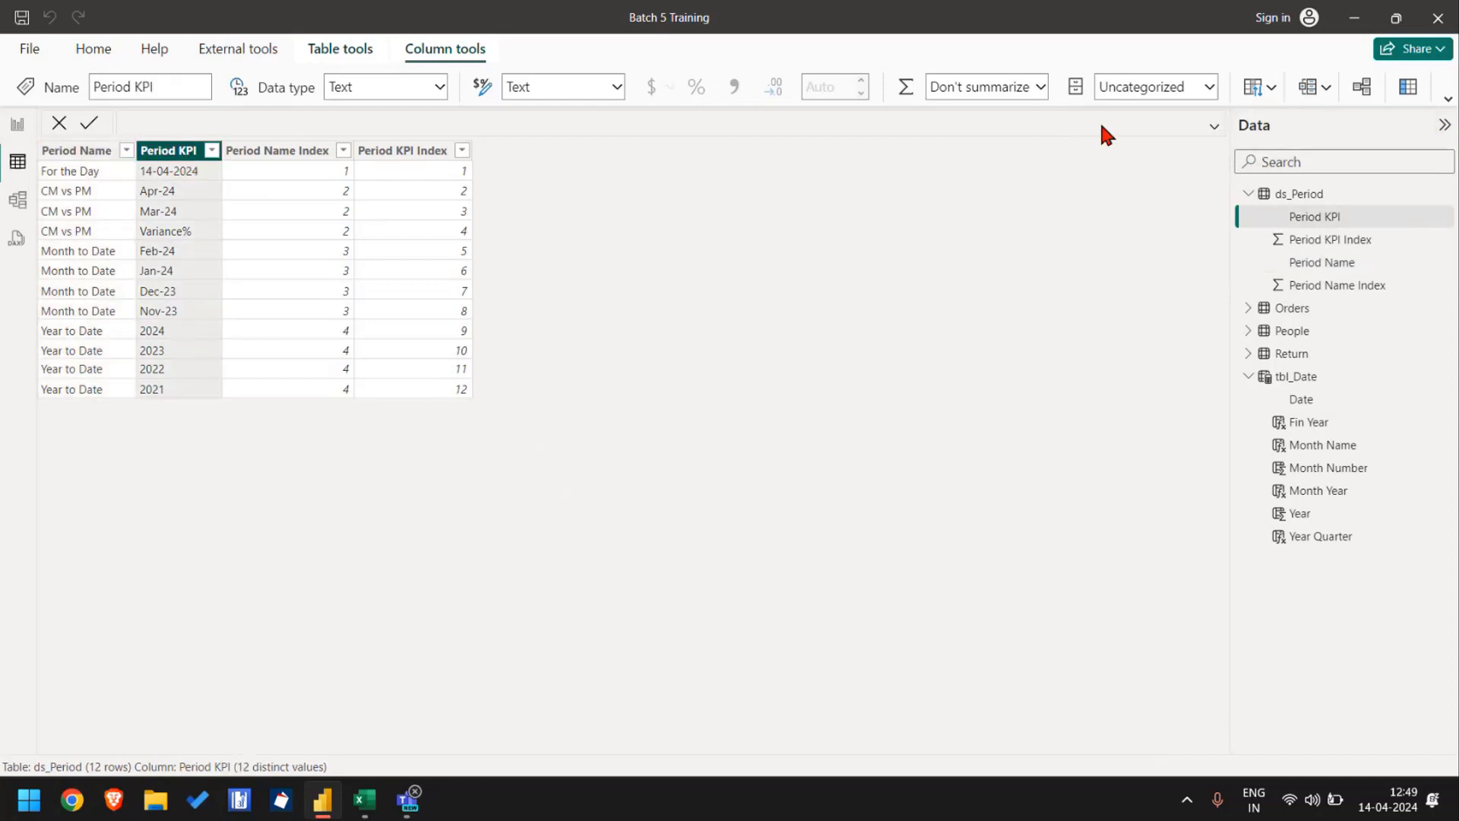
pyautogui.click(1269, 86)
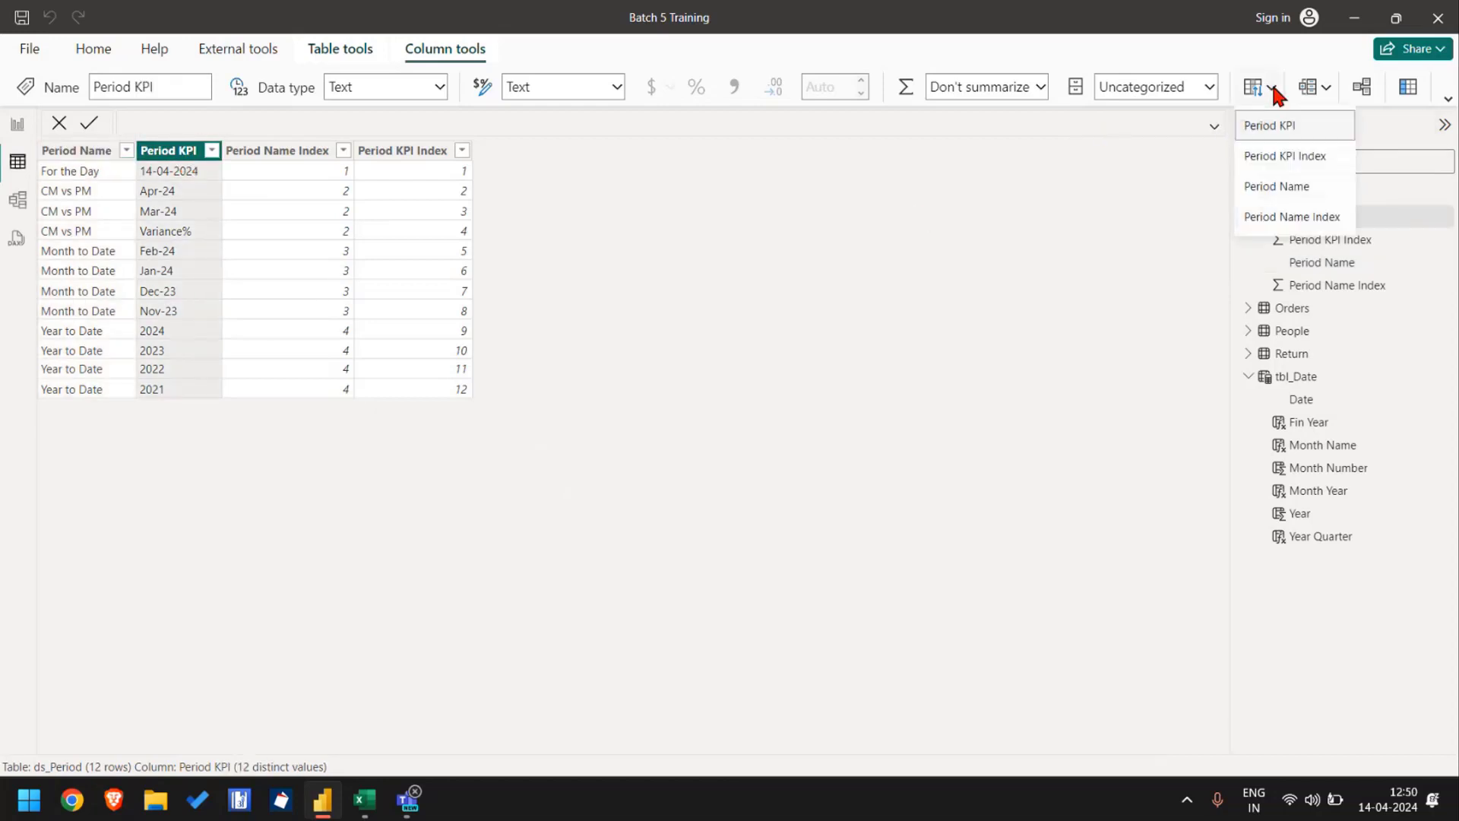
pyautogui.click(1283, 159)
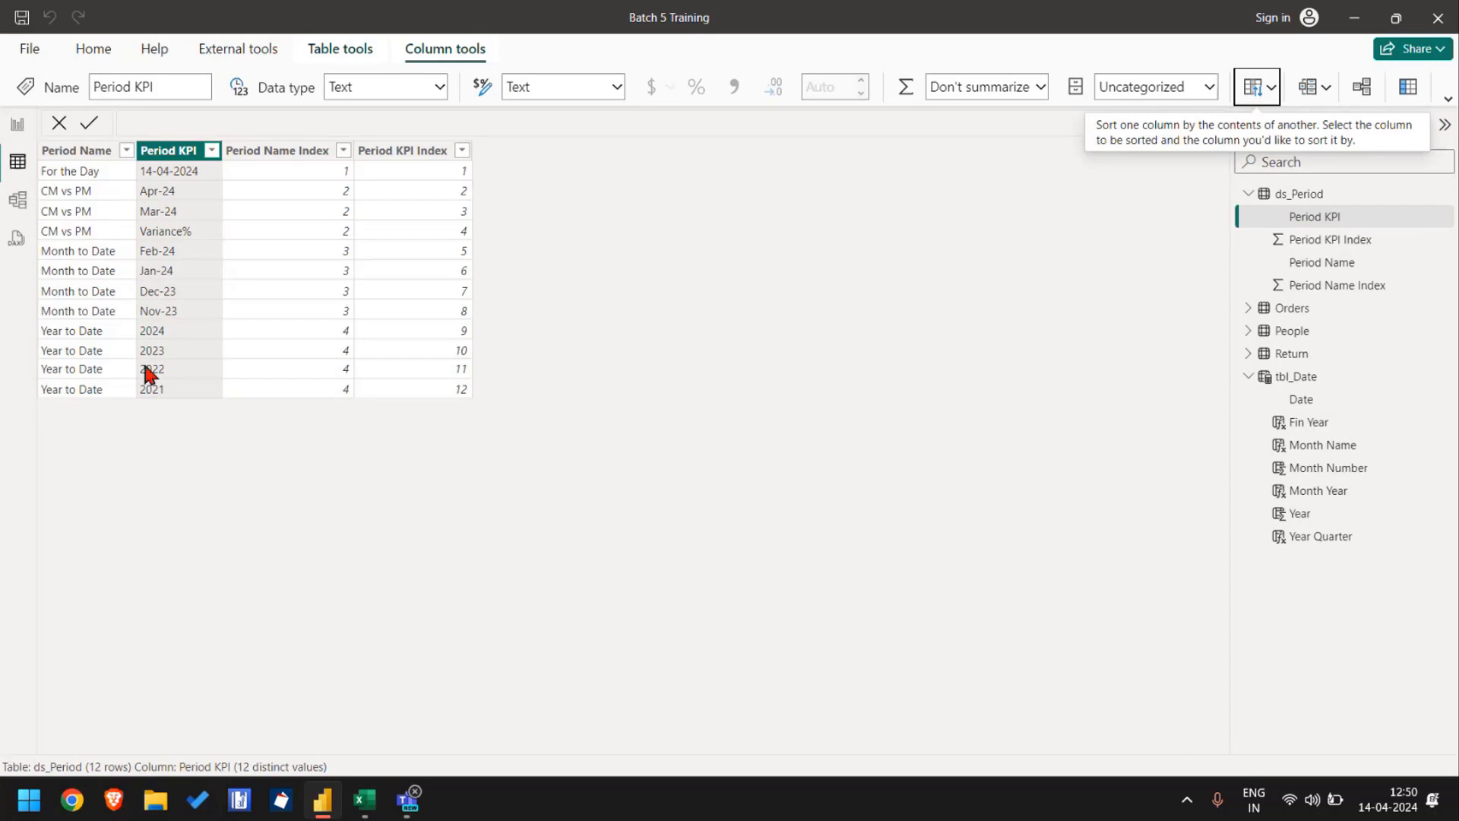
# Step: In the report view, centre-align the matrix's column headers and change their background to a medium blue shade
pyautogui.click(19, 125)
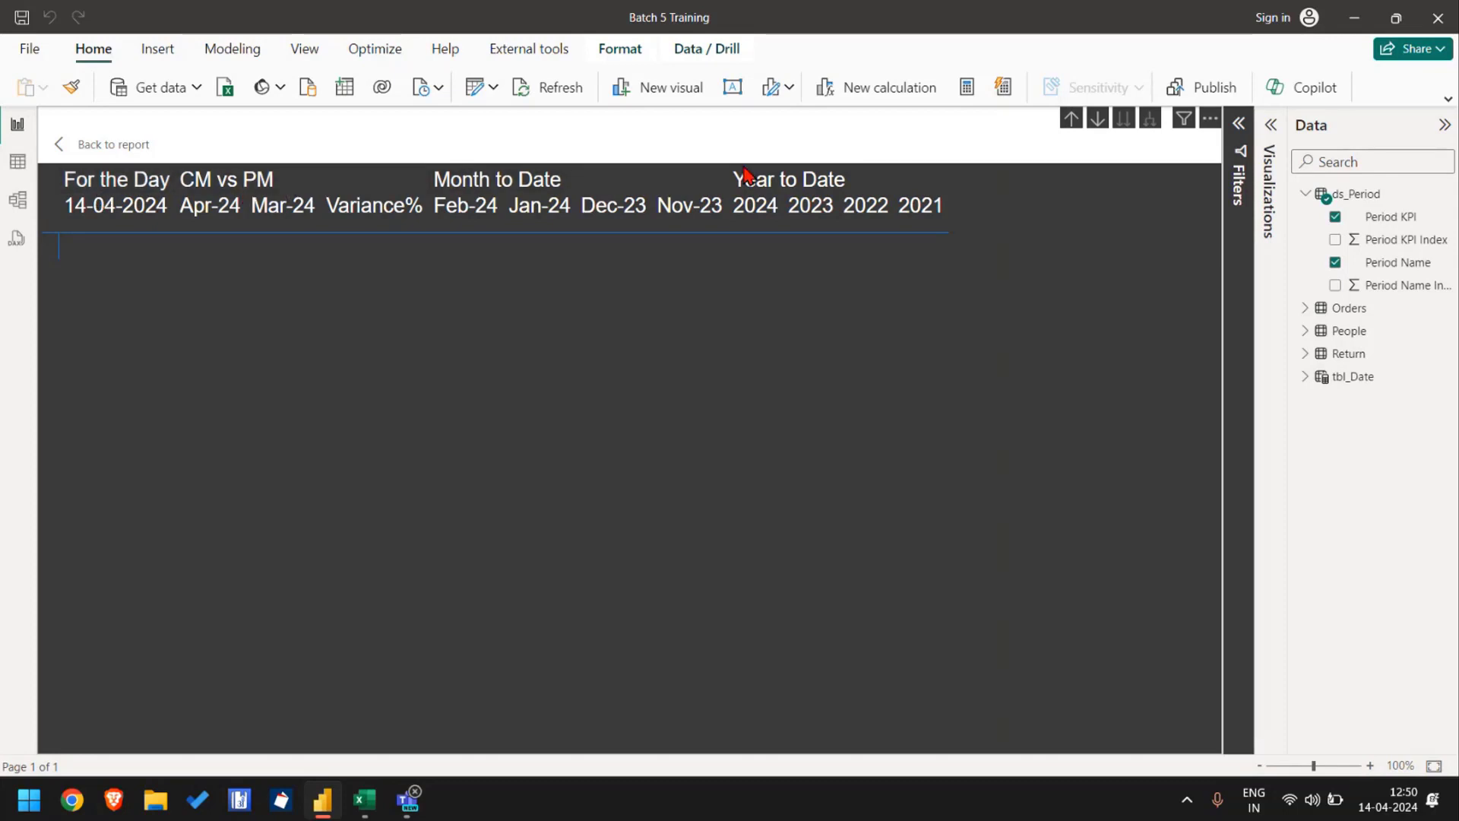
pyautogui.click(1269, 227)
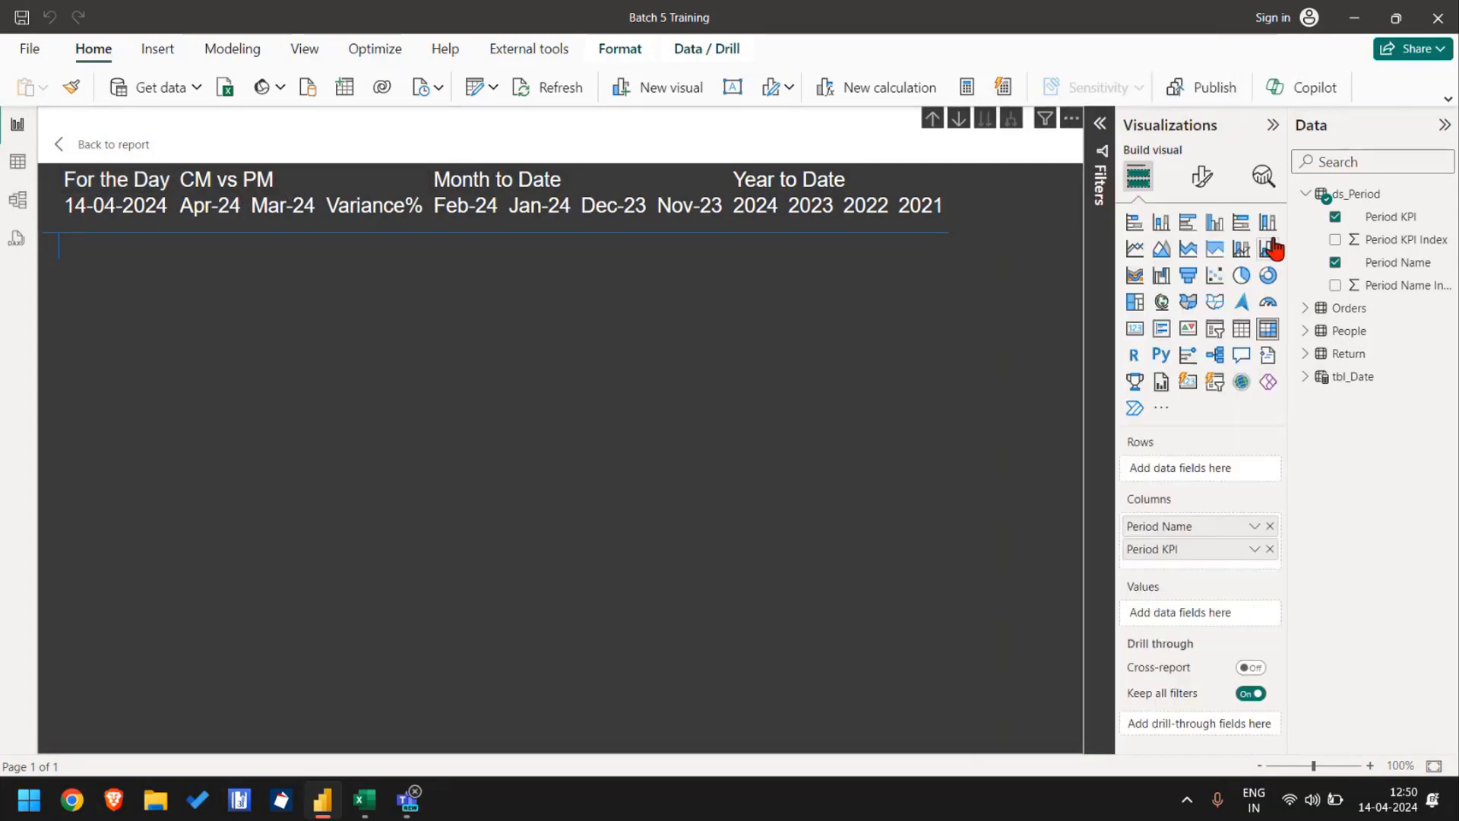
pyautogui.click(1204, 179)
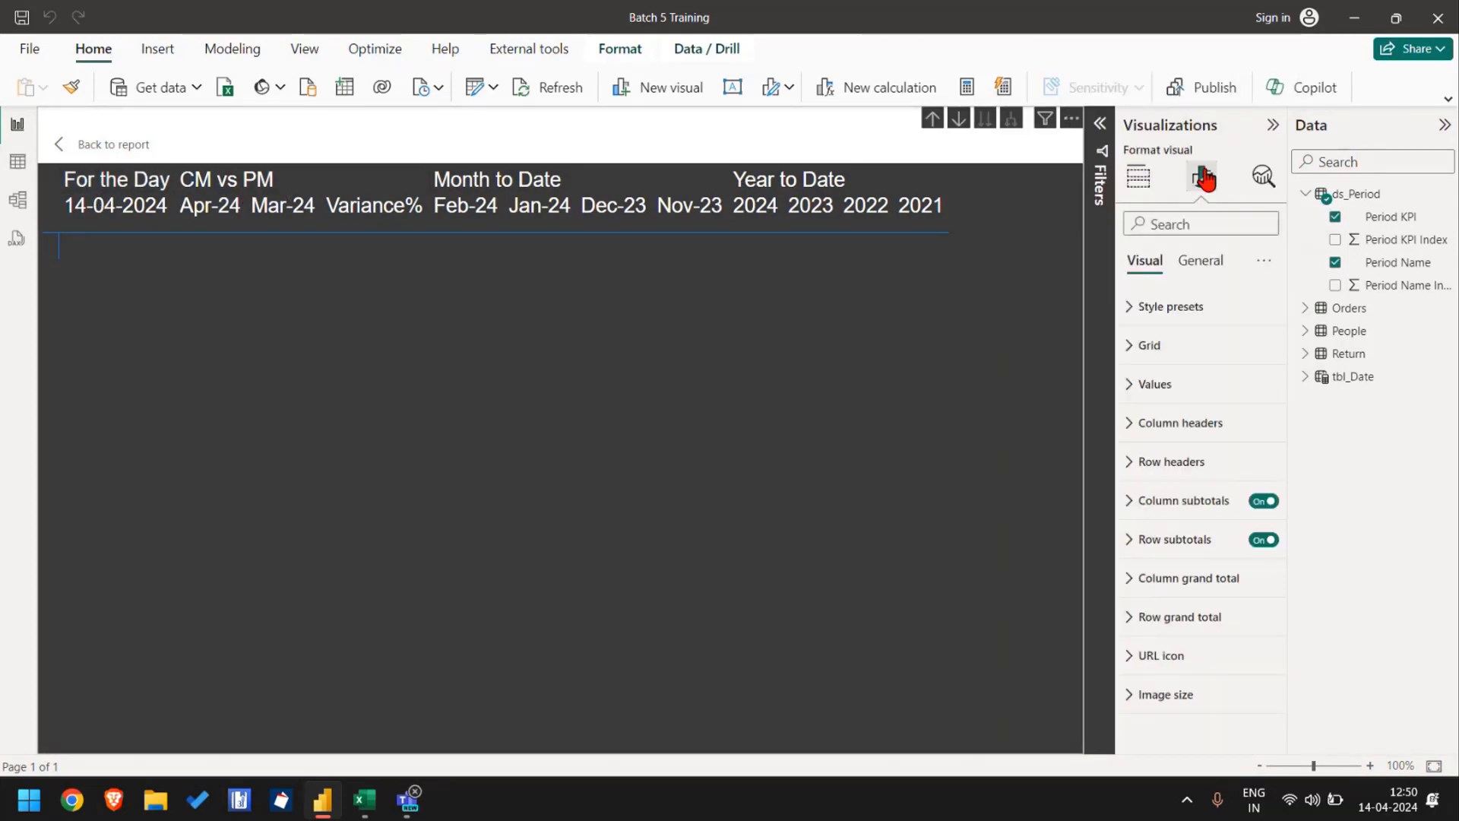
pyautogui.click(1205, 422)
pyautogui.scroll(-2, 1231, 567)
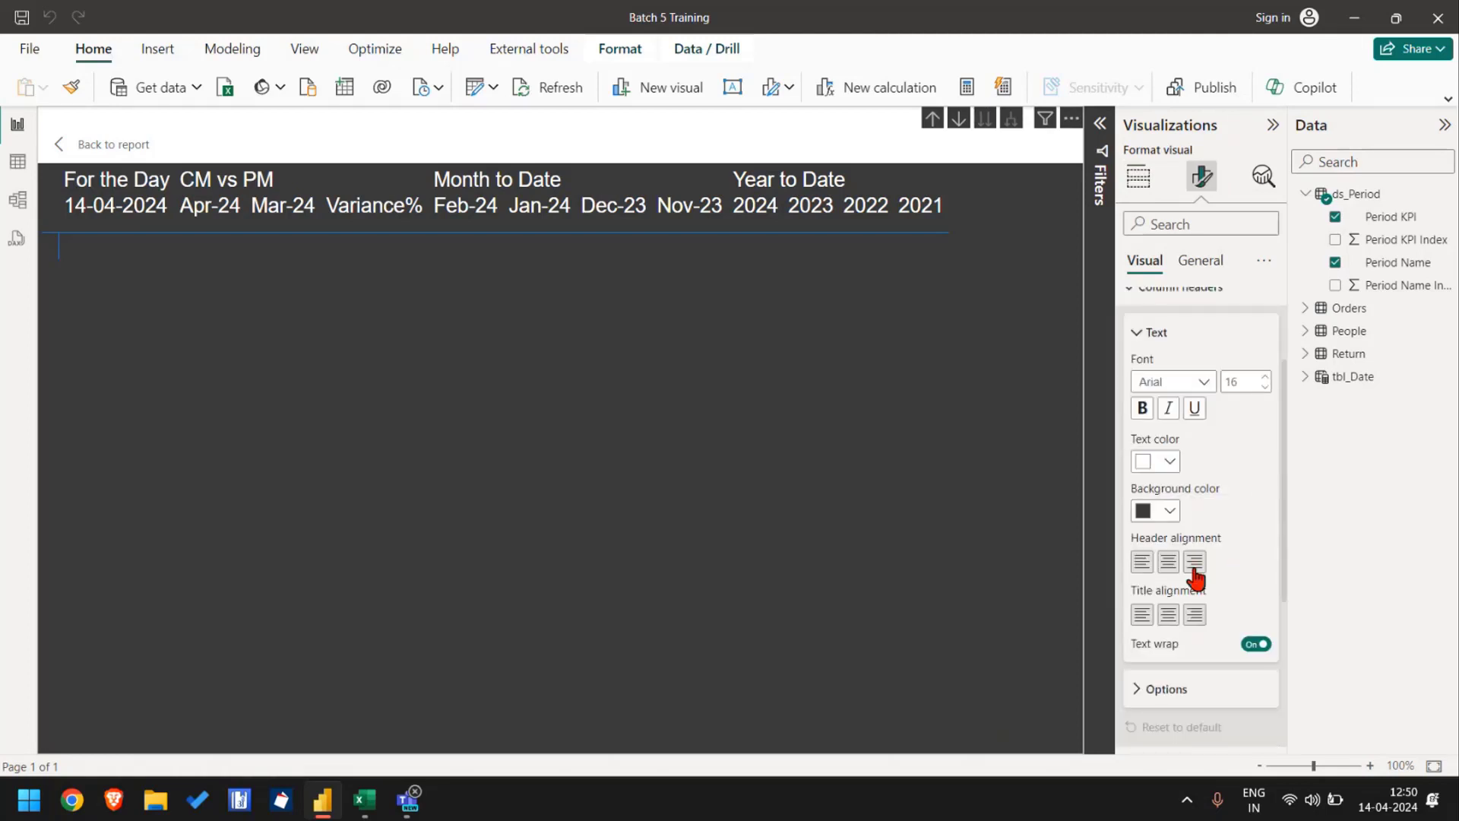
pyautogui.click(1170, 566)
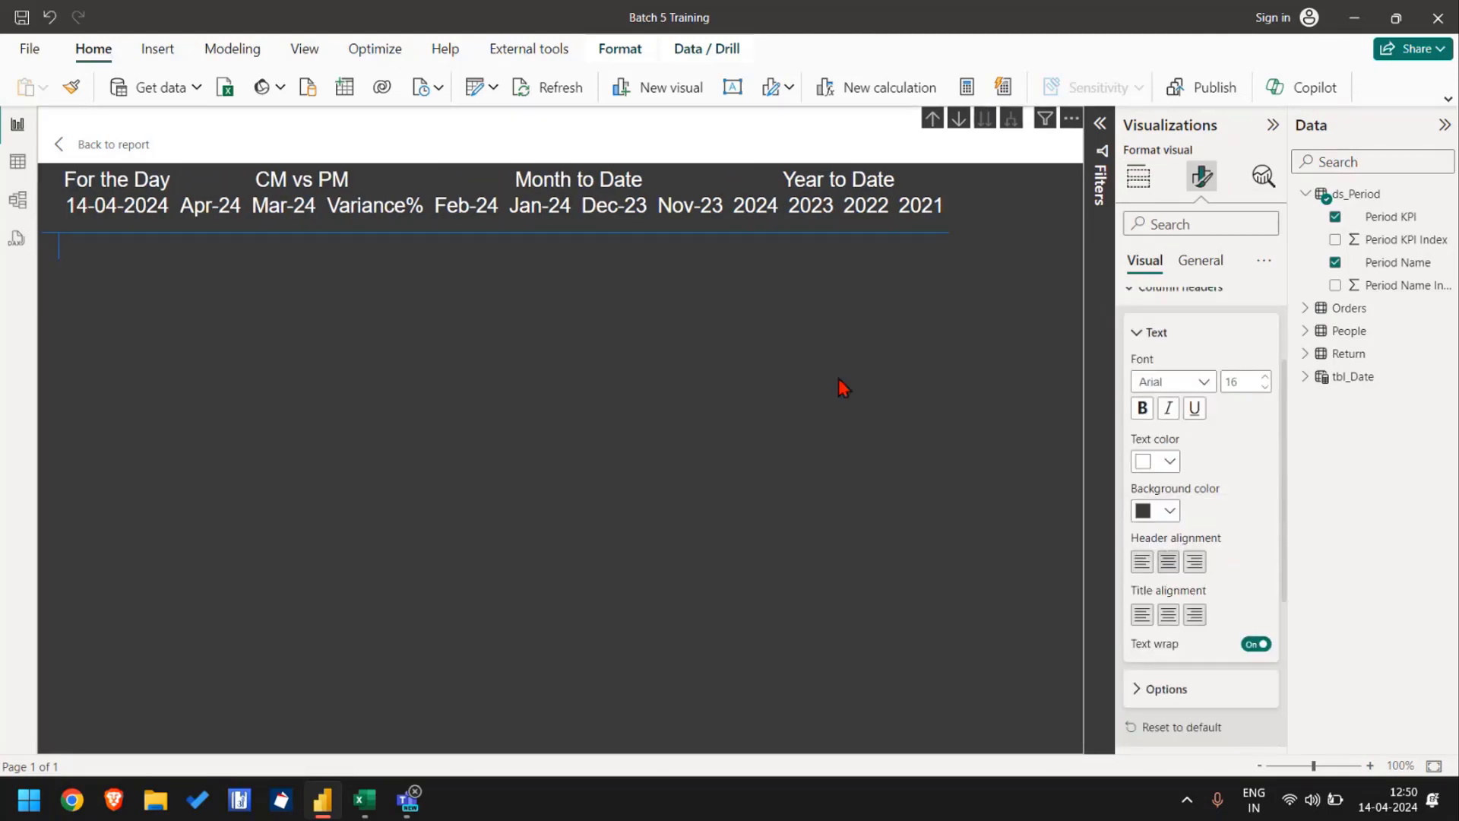
pyautogui.click(1161, 511)
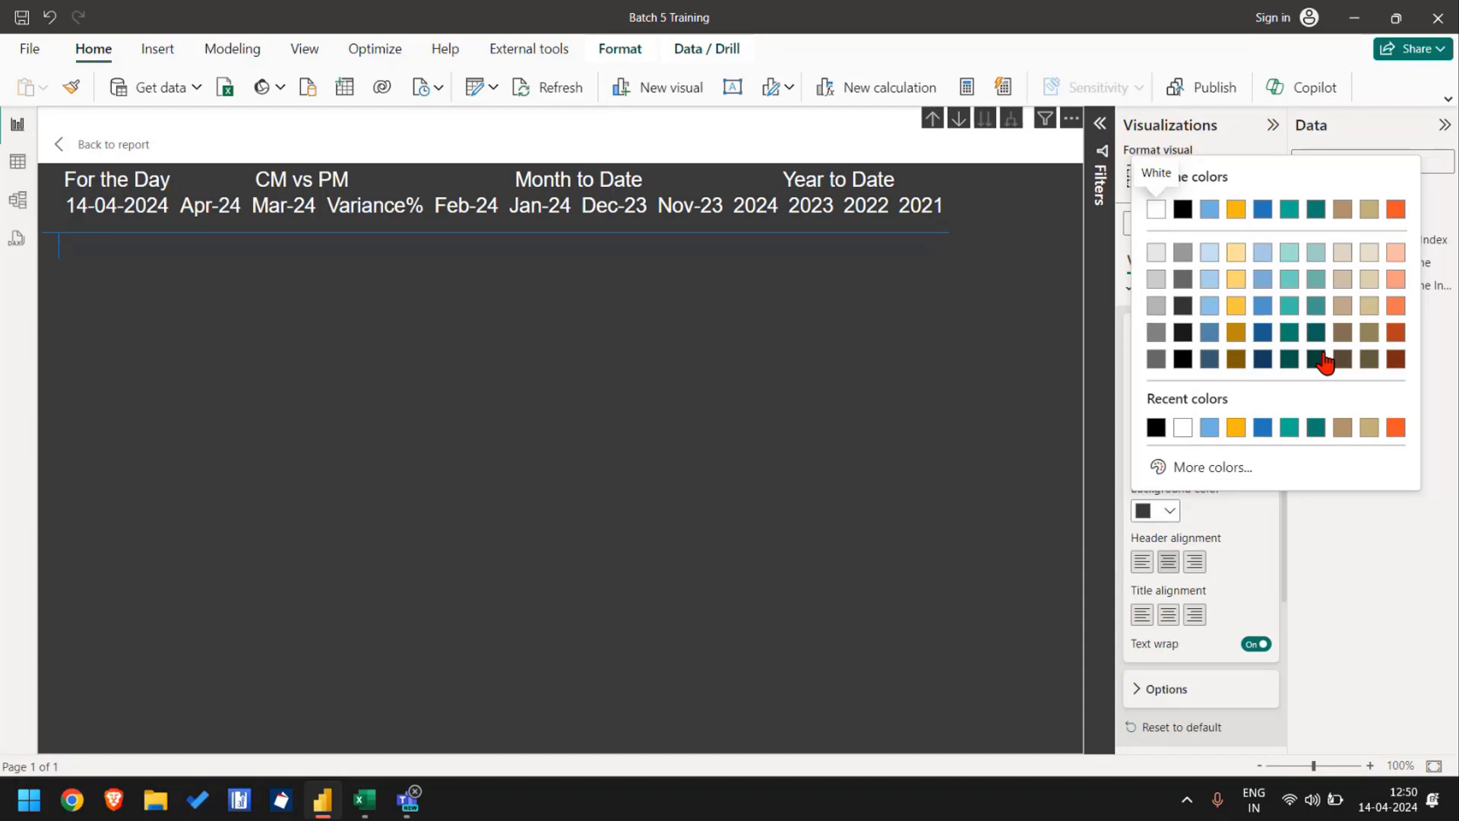
pyautogui.click(1209, 333)
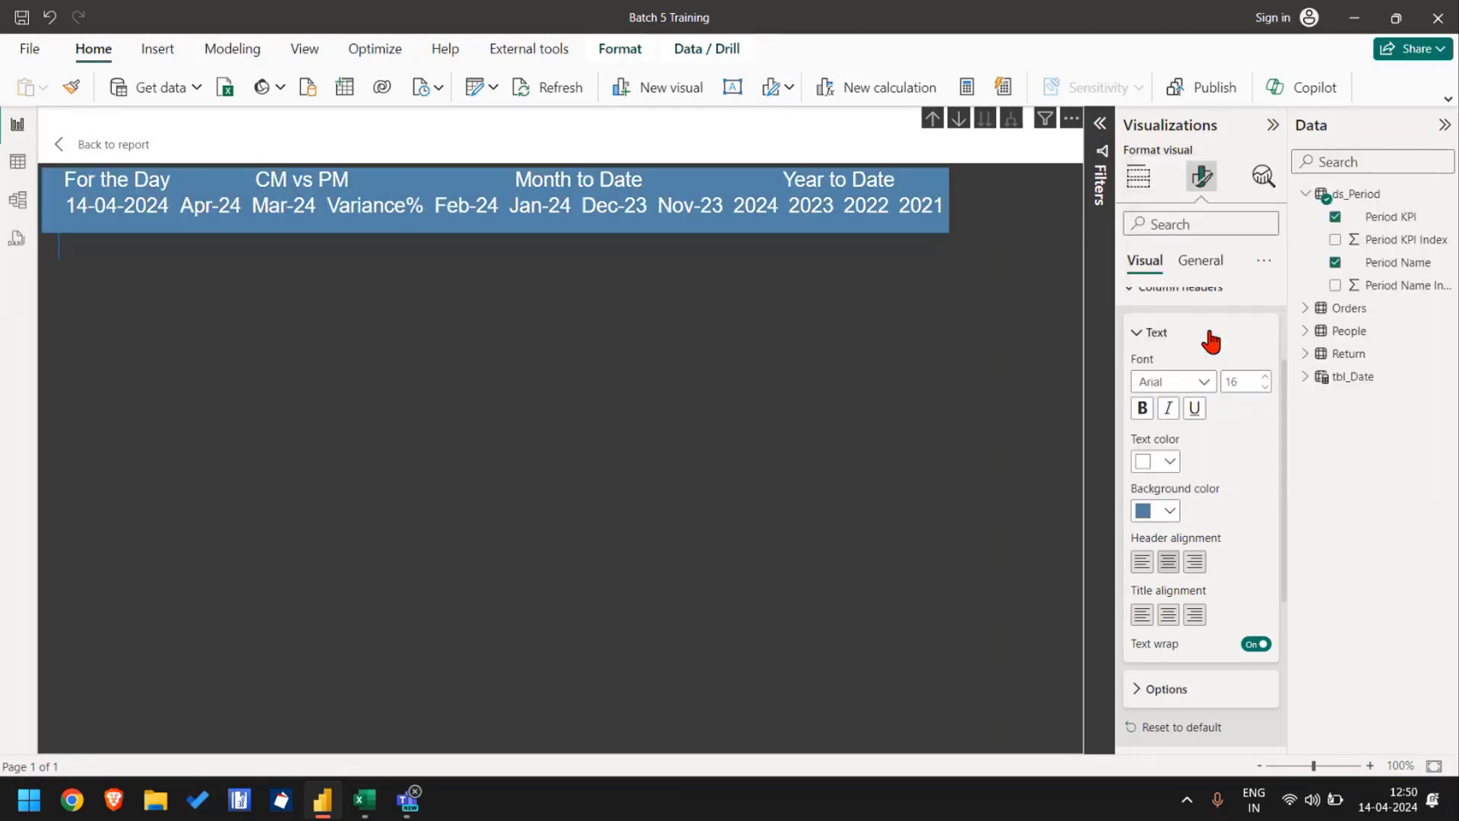
pyautogui.click(1273, 125)
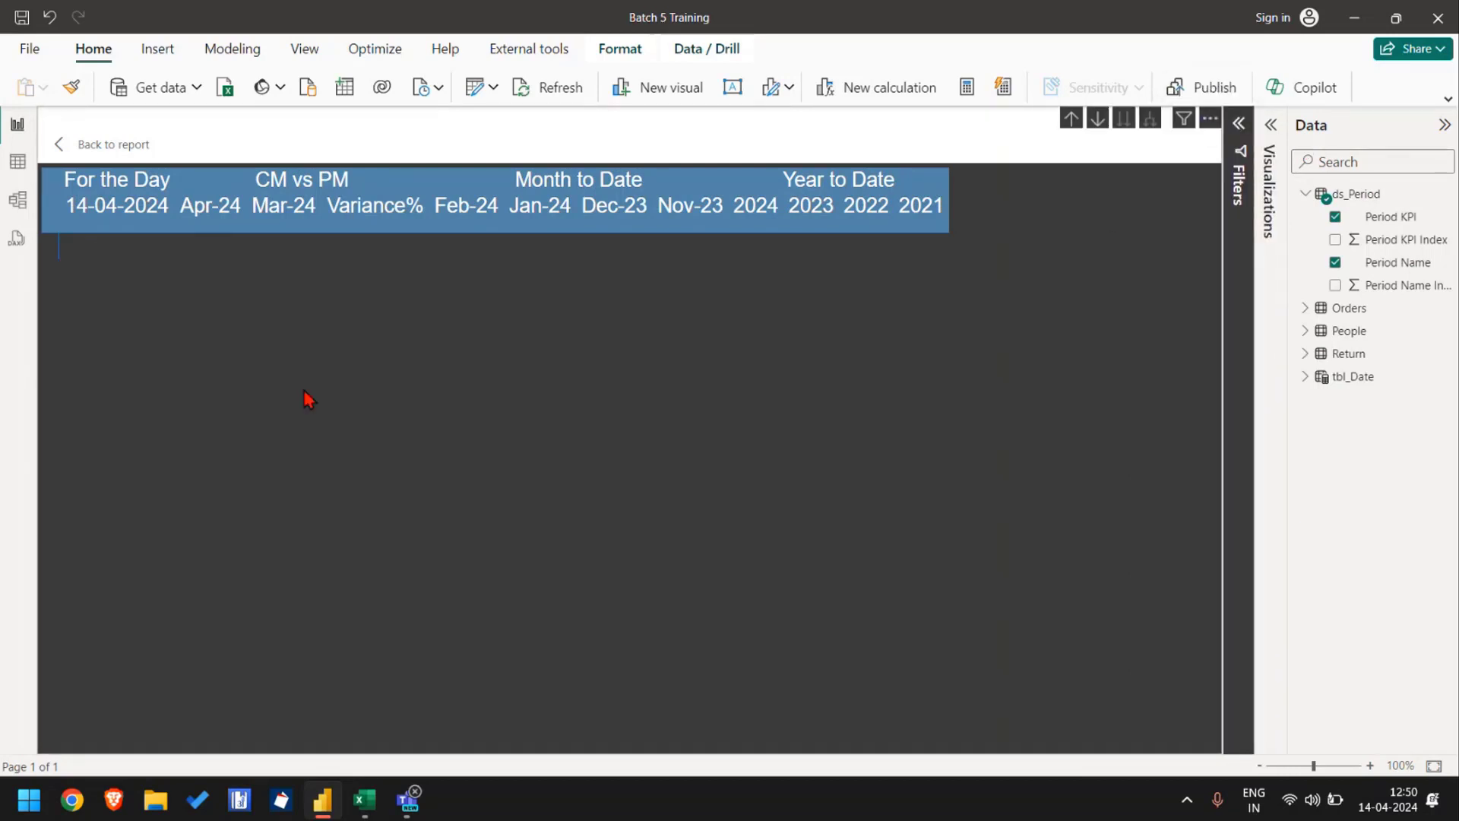
# Step: Create a new layout in the model view and place the ds_Period table on it
pyautogui.click(15, 202)
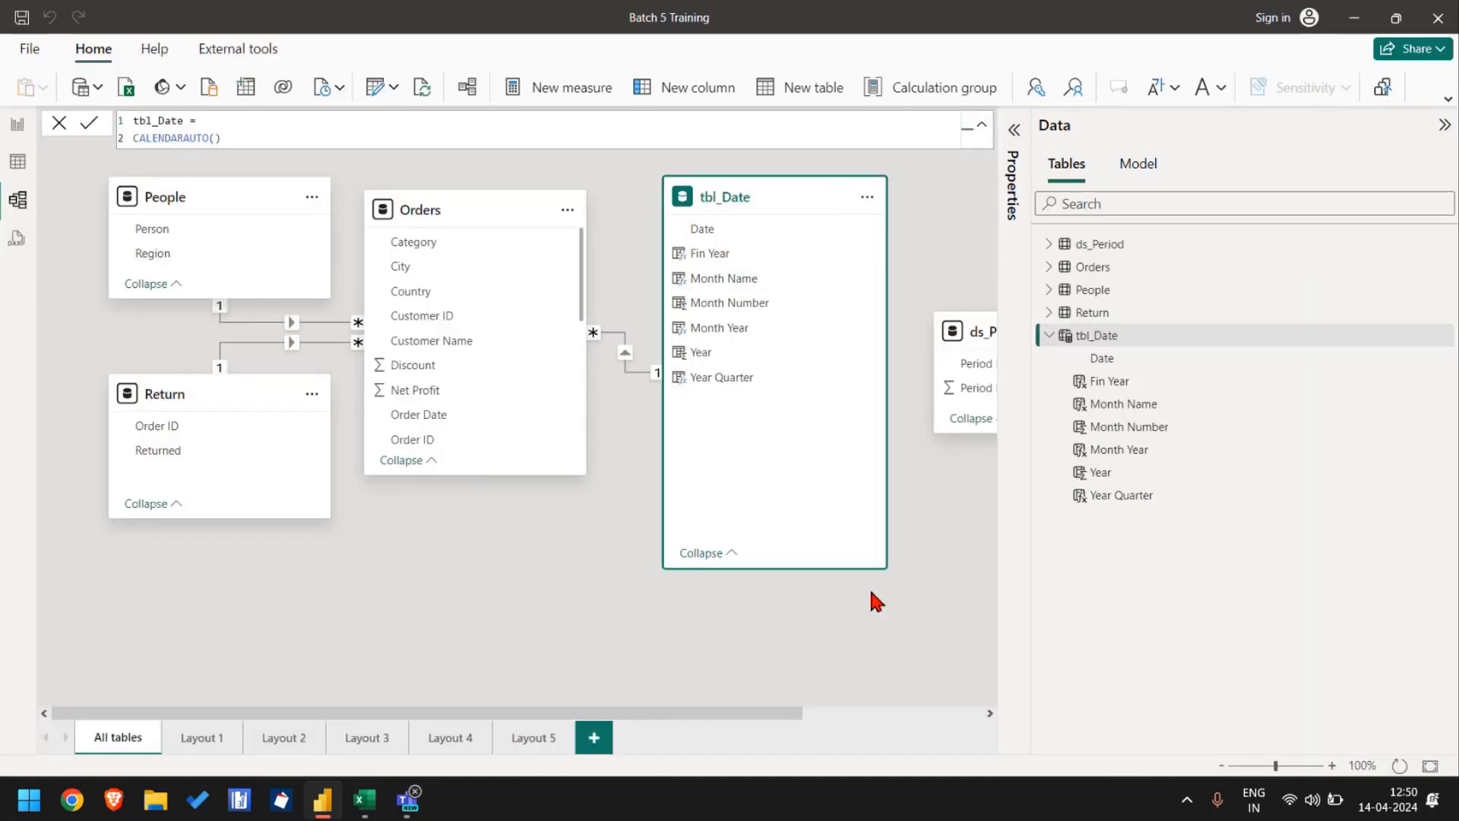
pyautogui.click(594, 737)
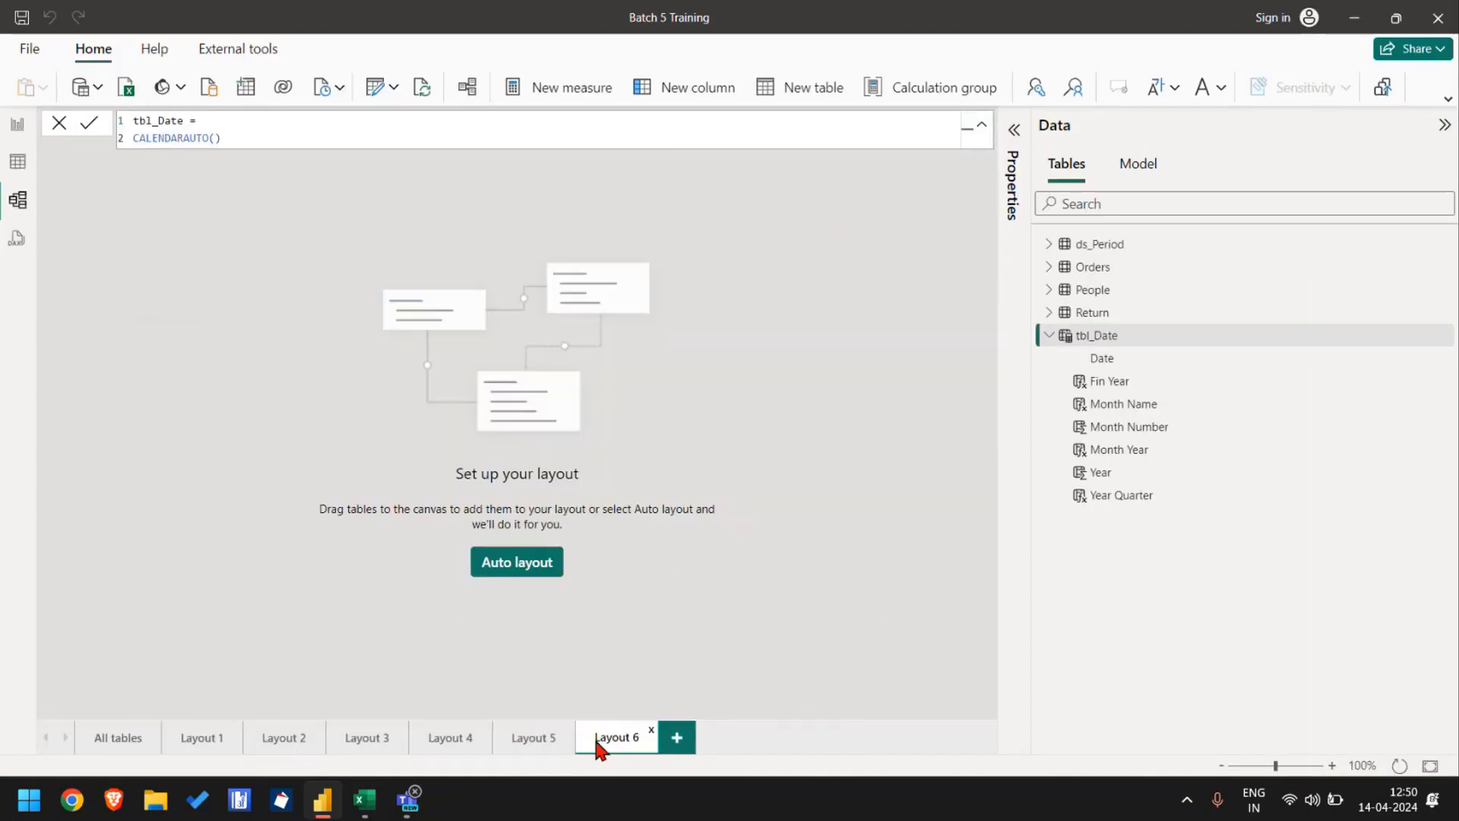
pyautogui.moveTo(1099, 248); pyautogui.dragTo(587, 260)
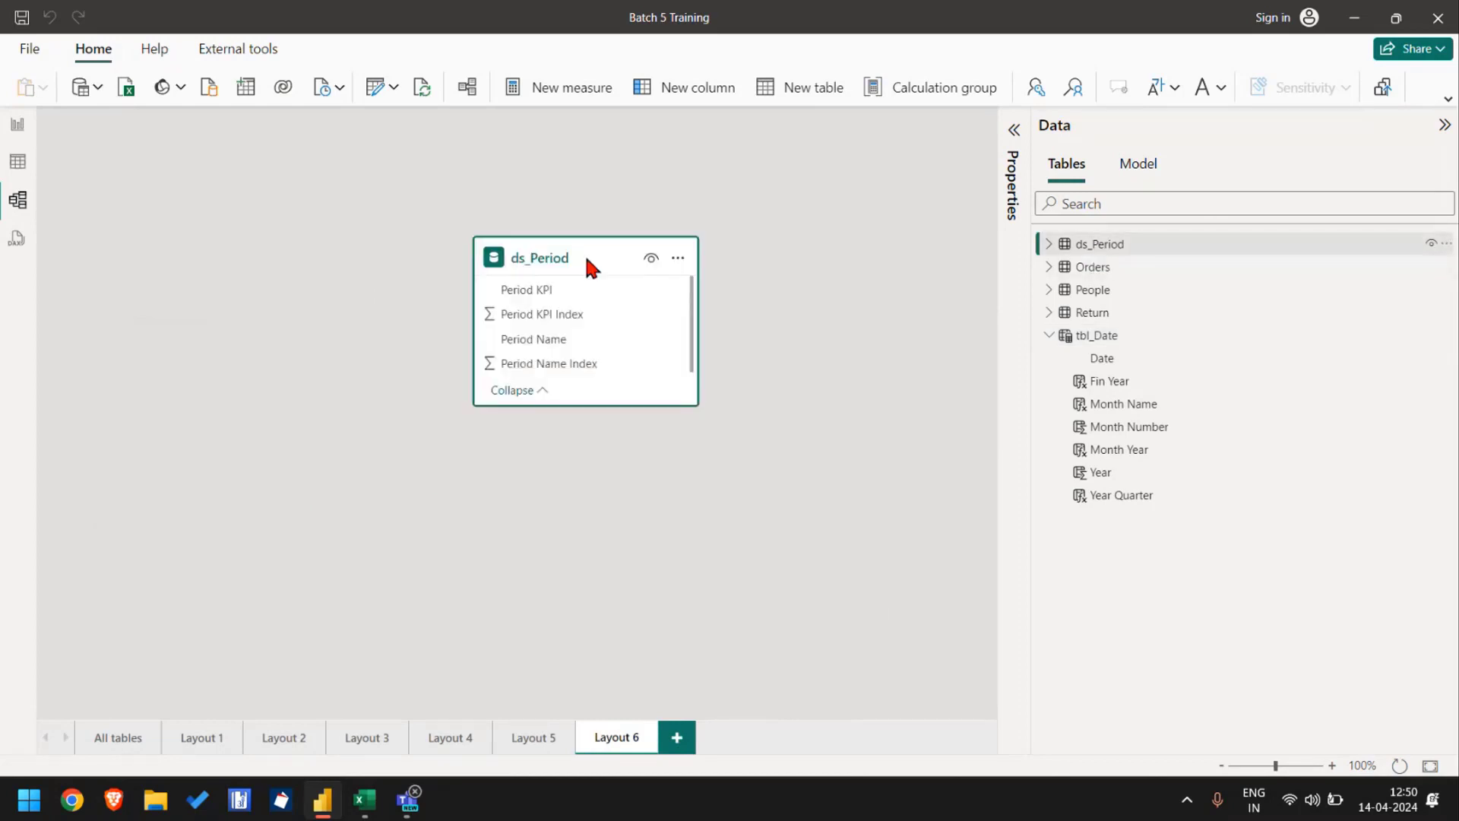
# Step: Try to add the tables related to ds_Period to the layout to check for relationships
pyautogui.click(677, 258)
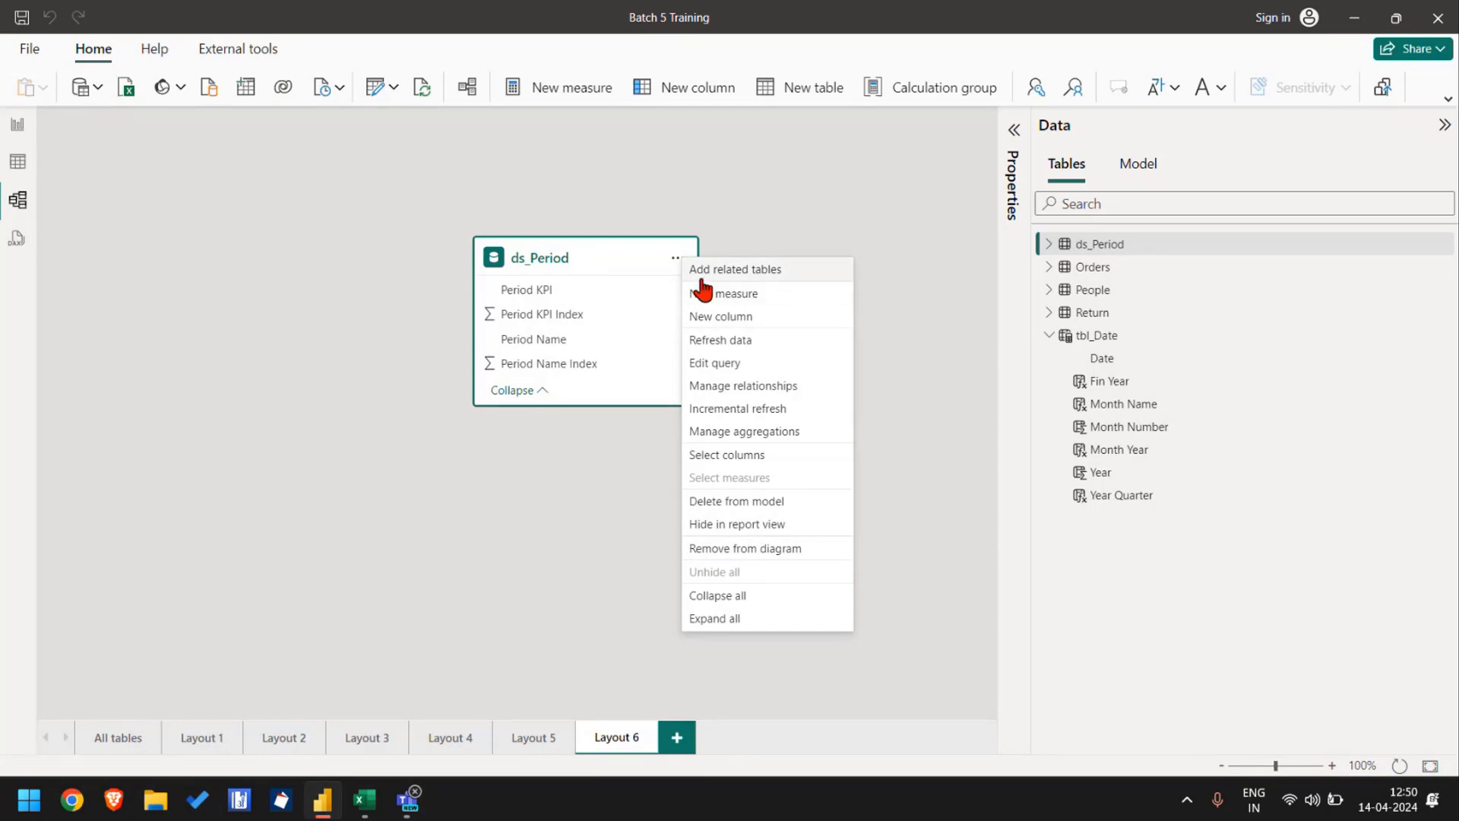
pyautogui.click(668, 268)
pyautogui.click(677, 258)
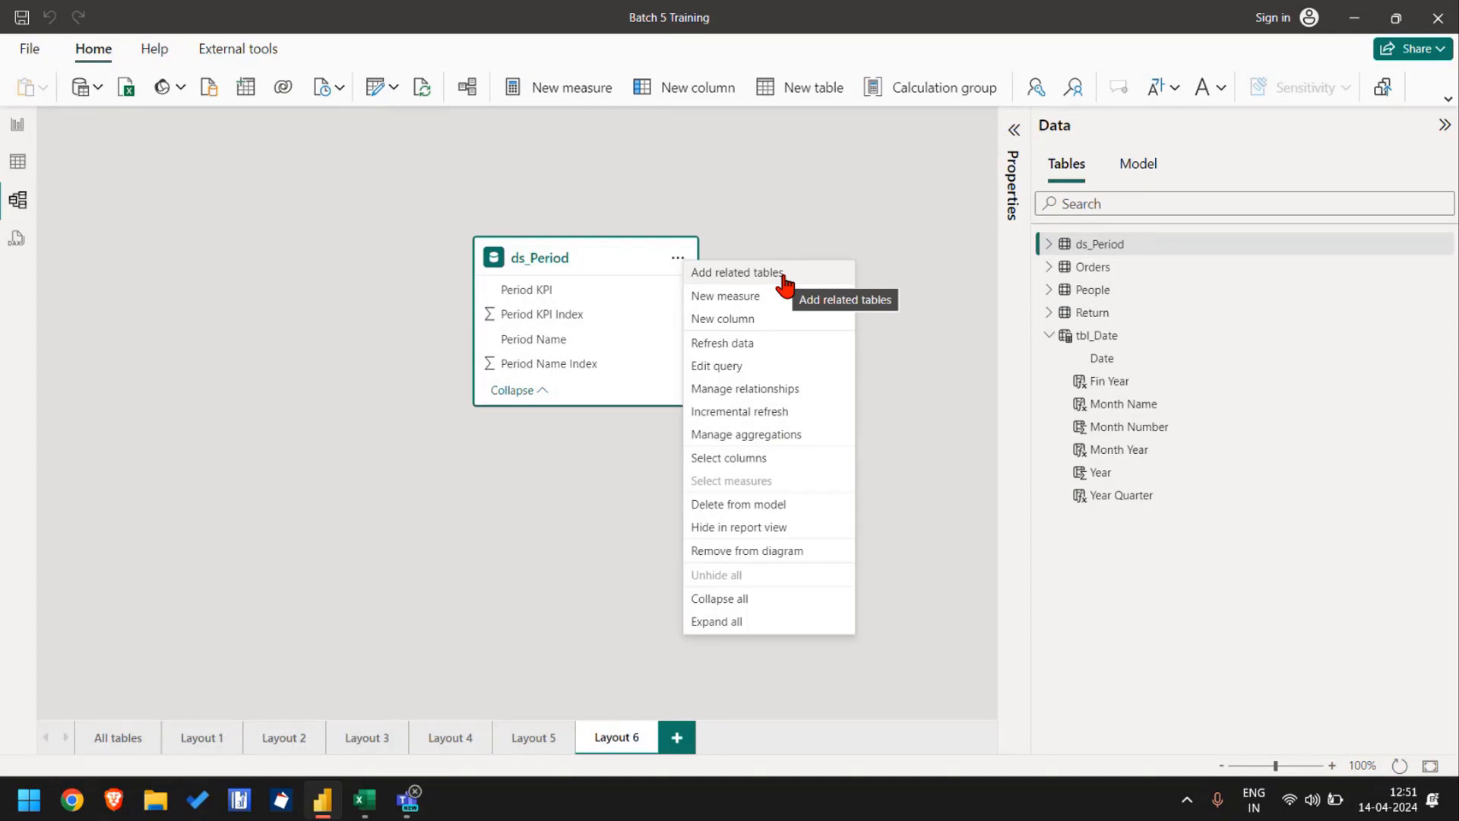
pyautogui.click(782, 275)
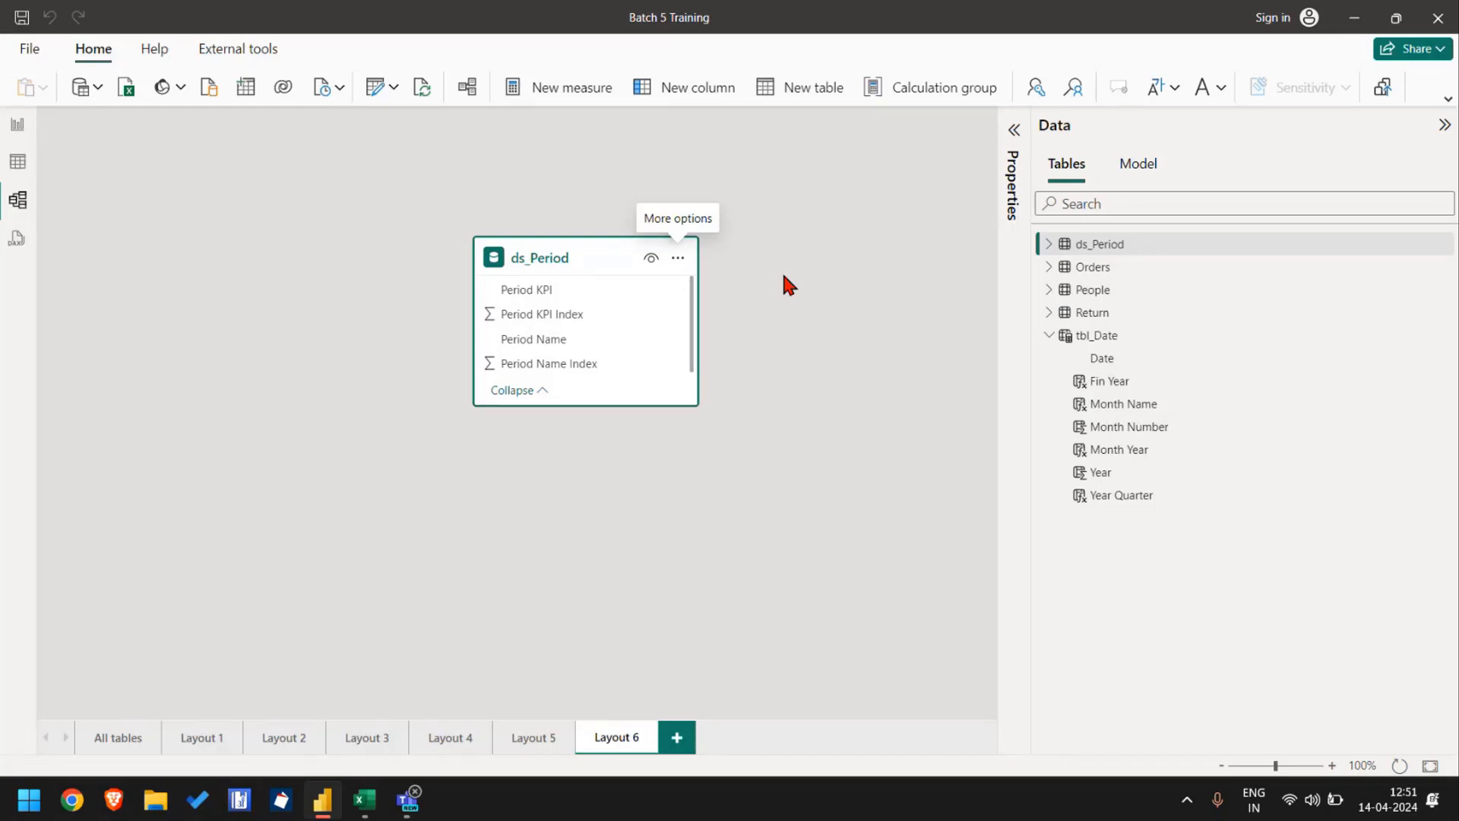
# Step: Switch to the Excel report layout and examine its period headers and the Sub-Category list in column A
pyautogui.click(17, 126)
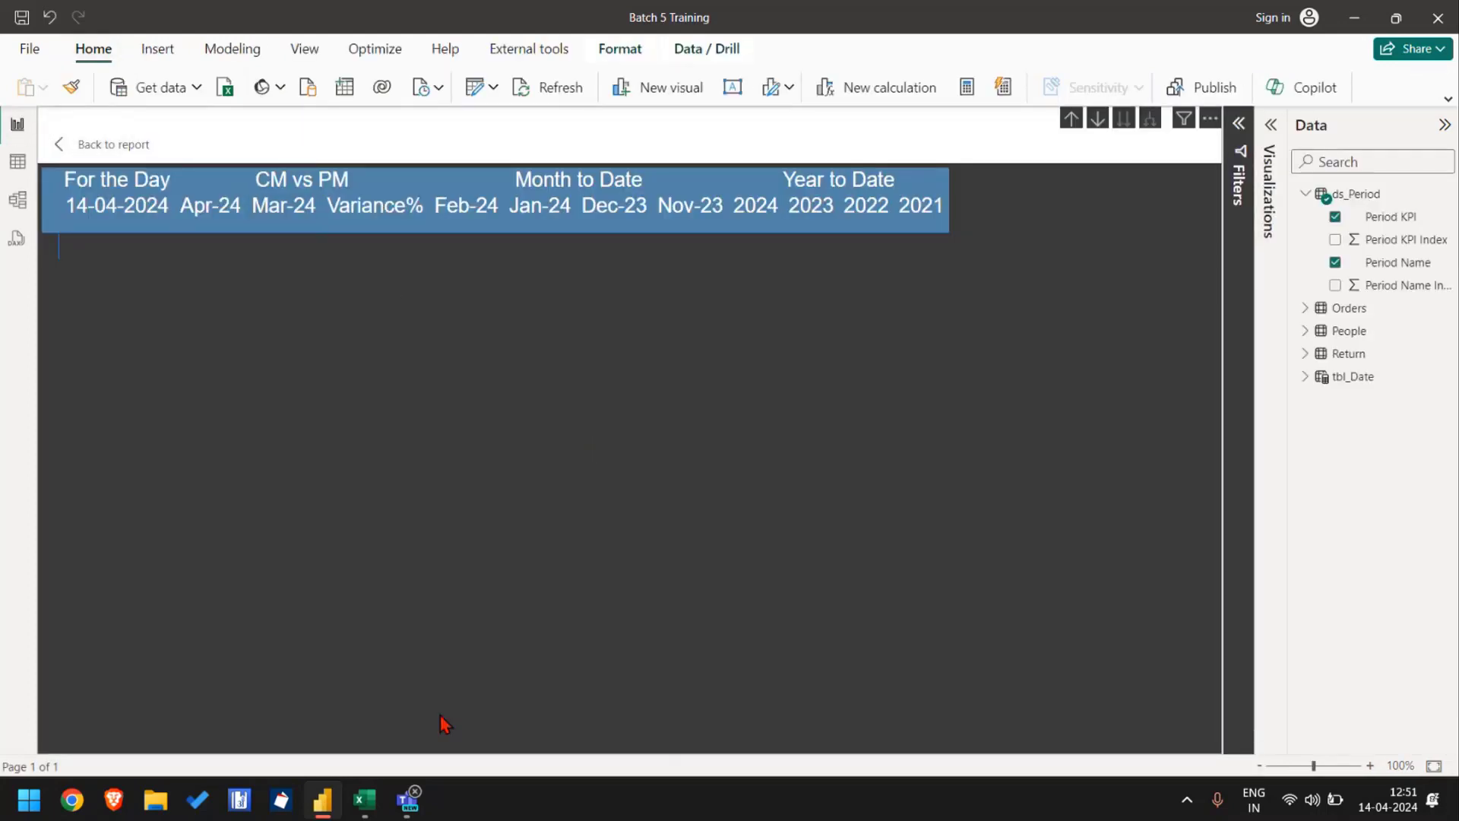
pyautogui.click(365, 799)
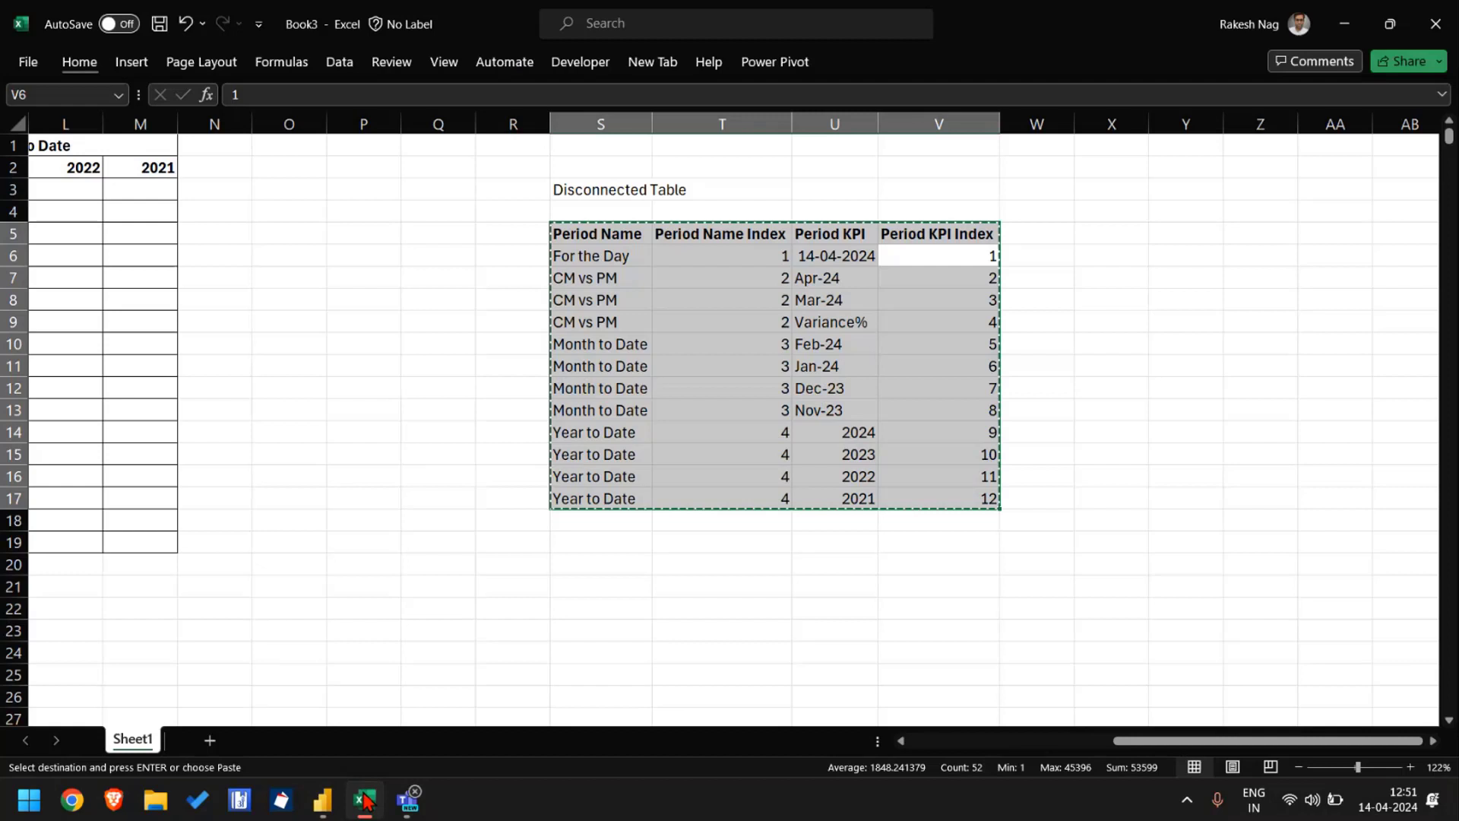
pyautogui.hscroll(-4, 271, 459)
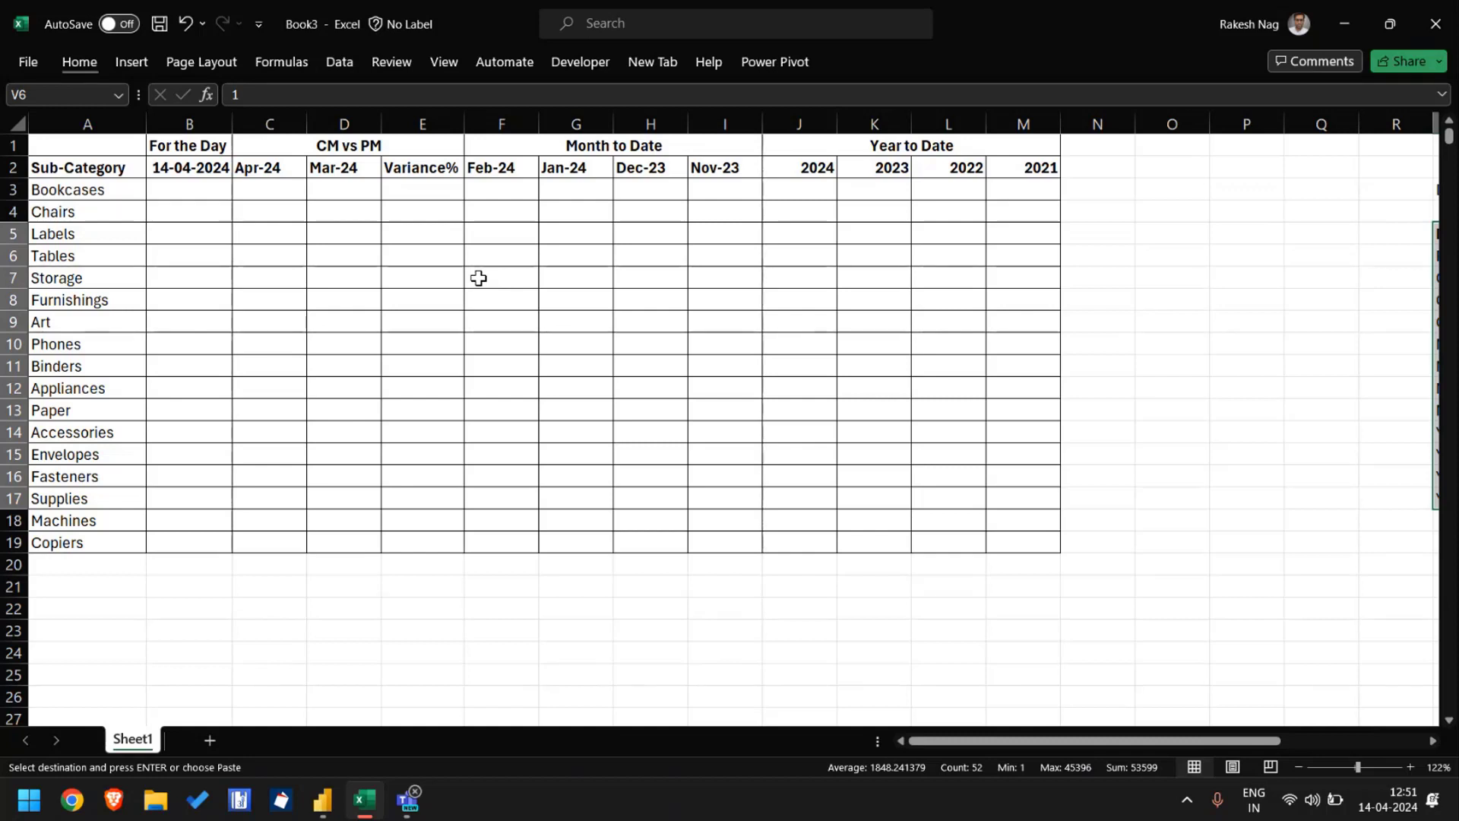
pyautogui.click(579, 34)
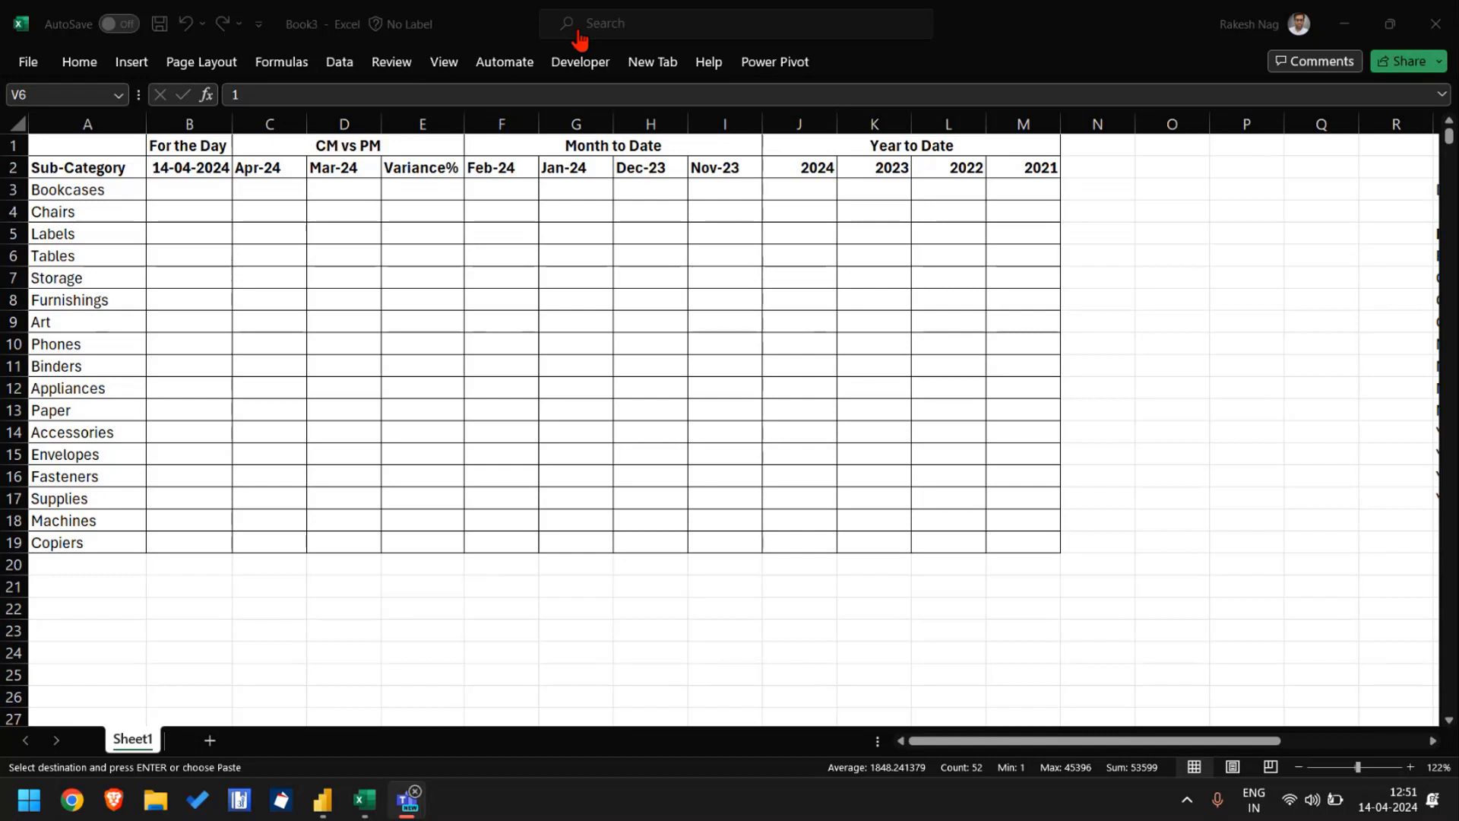
pyautogui.click(502, 241)
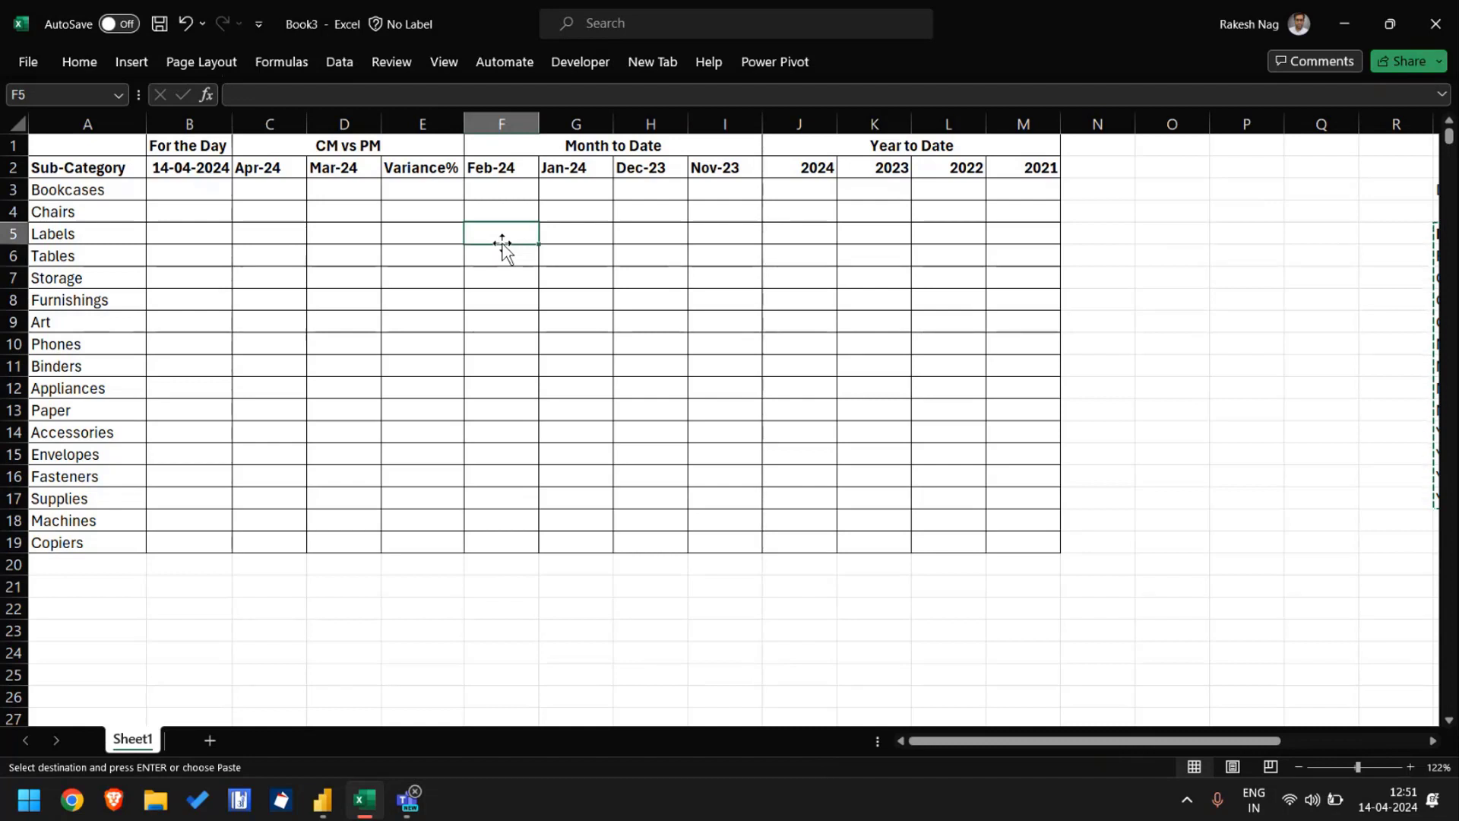
pyautogui.press('Up')
pyautogui.press('Up')
pyautogui.press('Up')
pyautogui.press('Up')
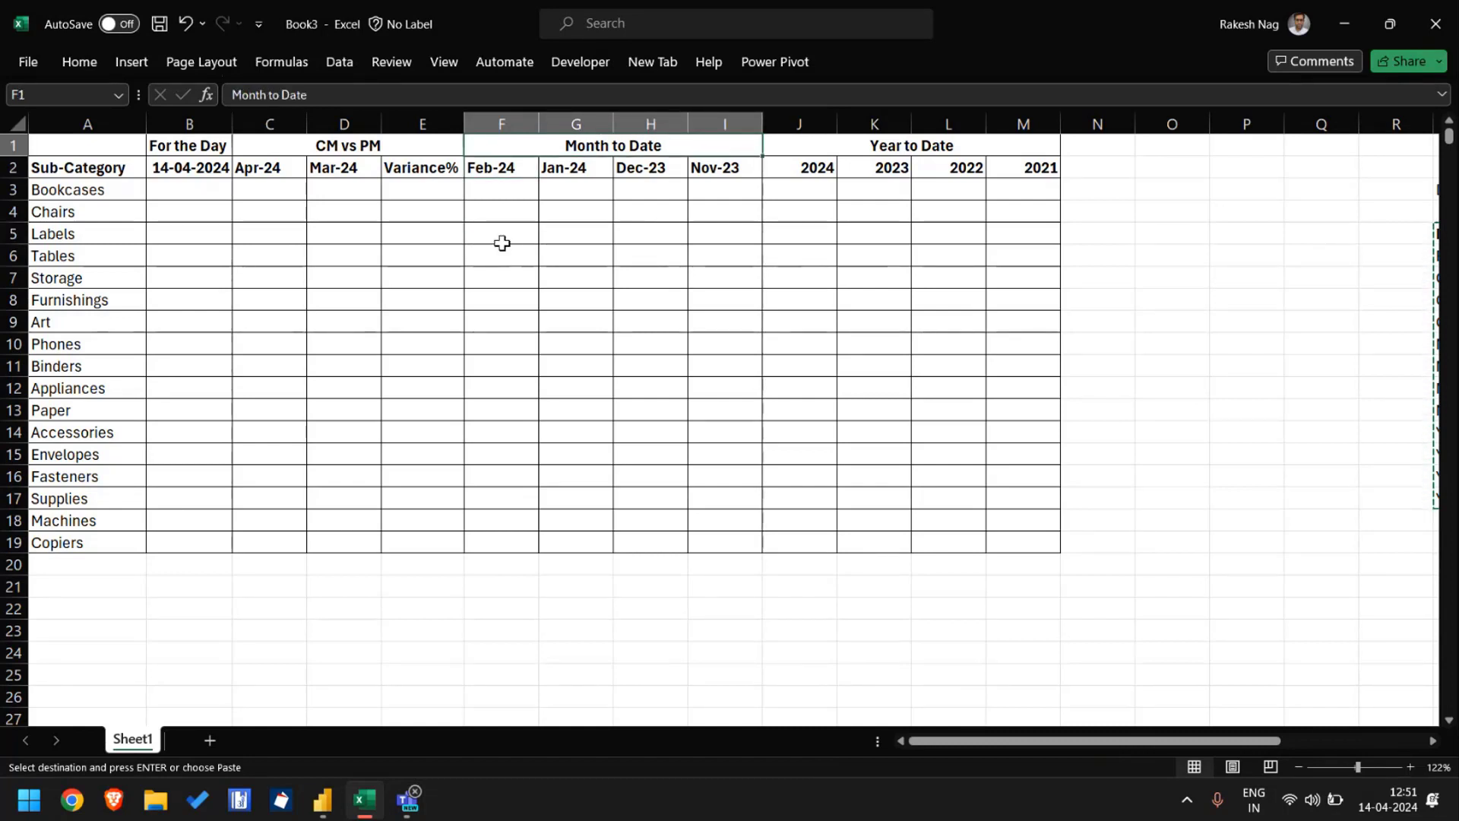
pyautogui.press('Down')
pyautogui.press('Down')
pyautogui.press('Home')
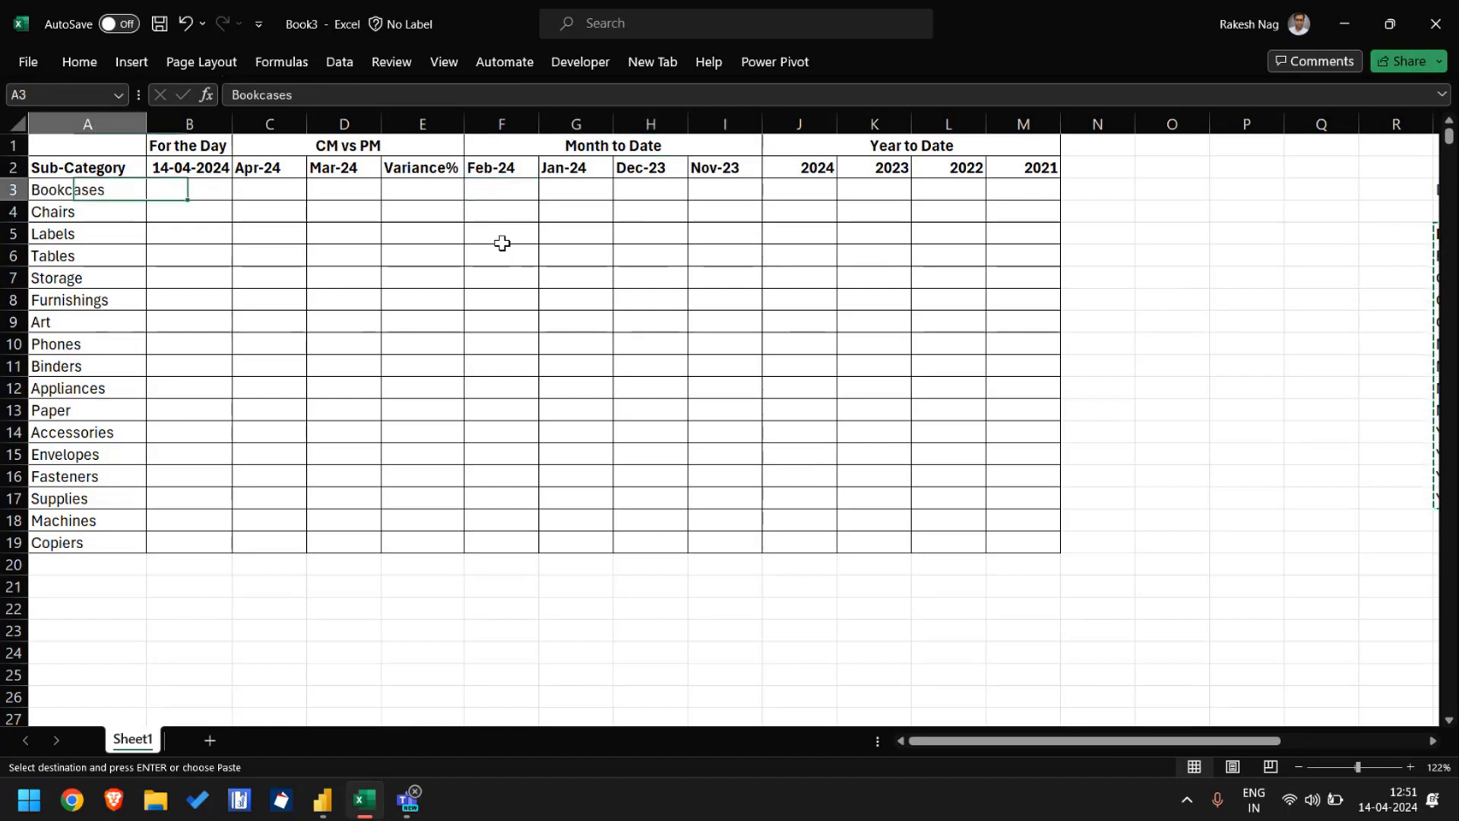
pyautogui.press('Up')
pyautogui.hotkey('ctrl', 'shift', 'Down')
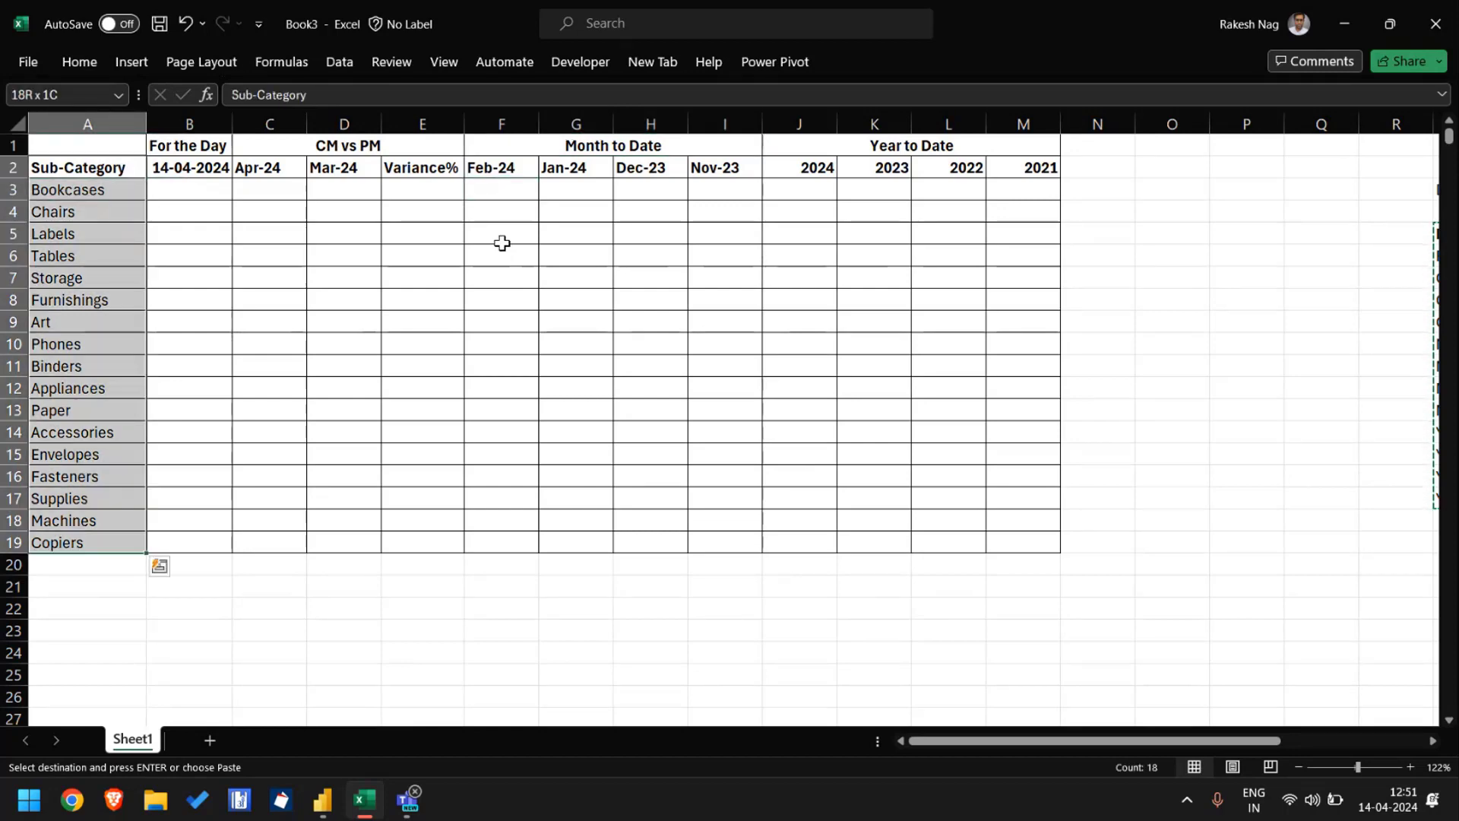
# Step: Switch back to Power BI and add Sub-Category from the Orders table to the matrix's rows
pyautogui.hotkey('alt', 'Tab')
pyautogui.hotkey('alt', 'Tab')
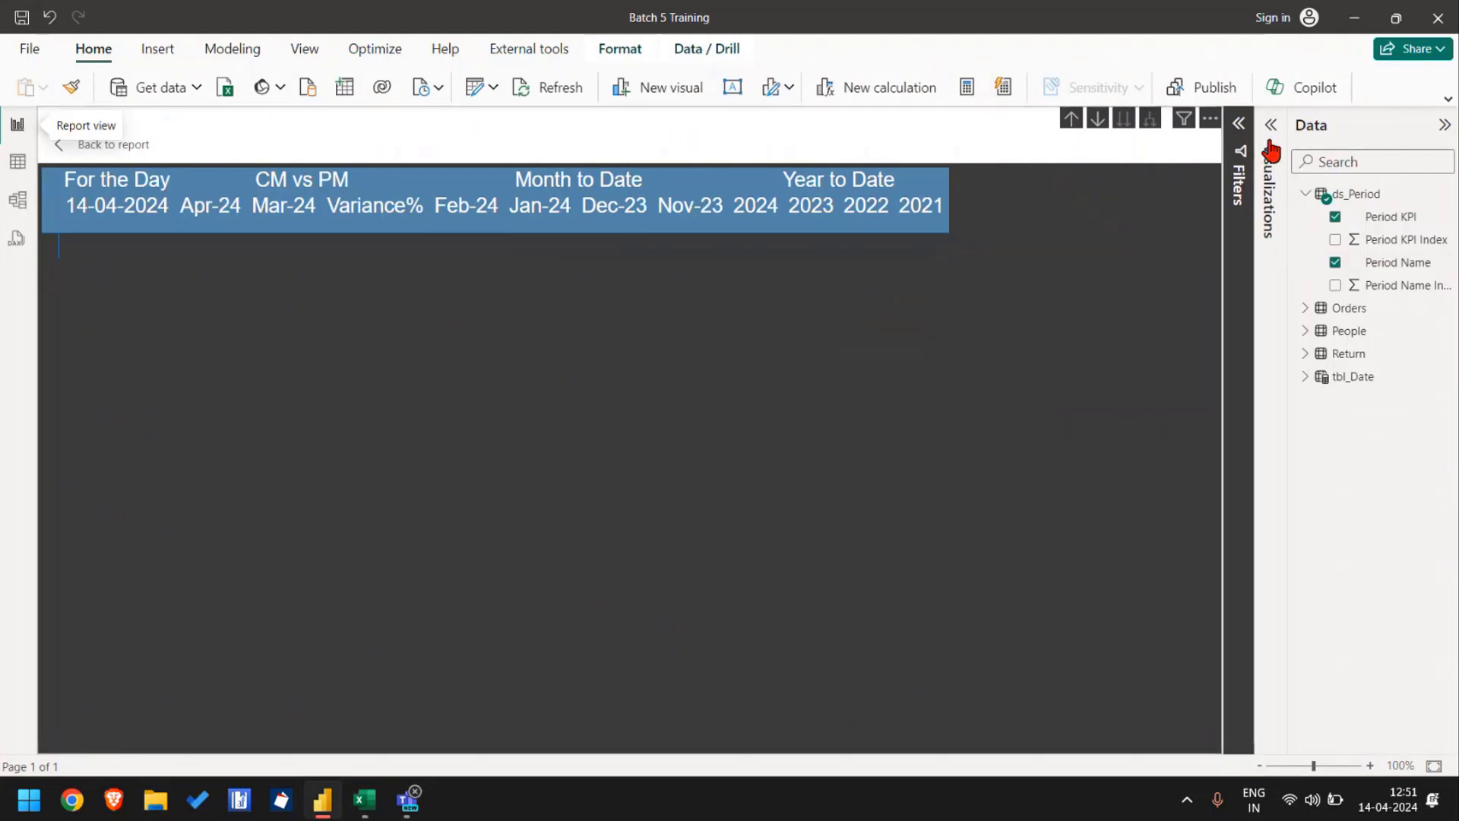
pyautogui.click(1270, 152)
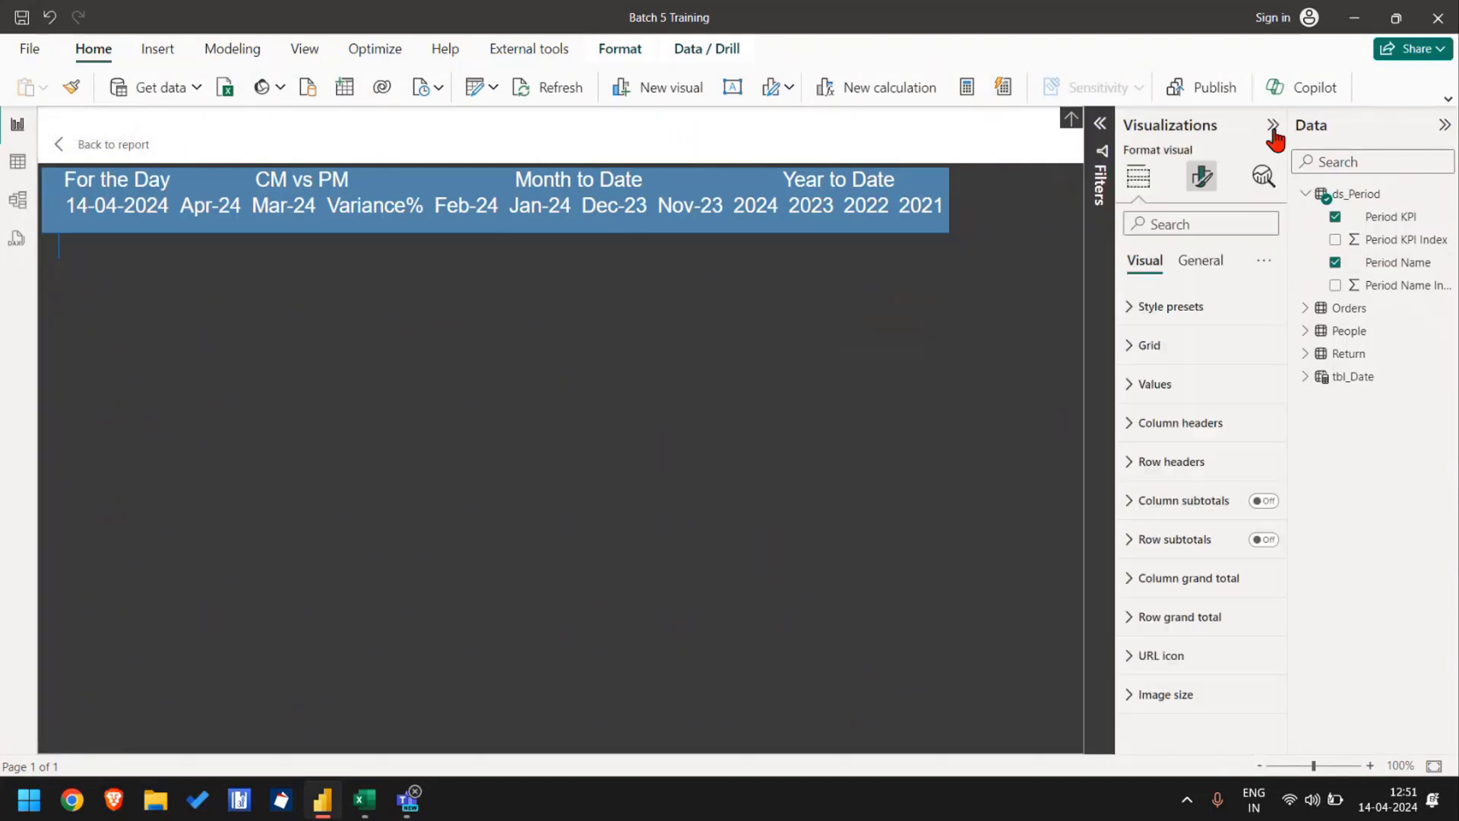
pyautogui.click(1138, 179)
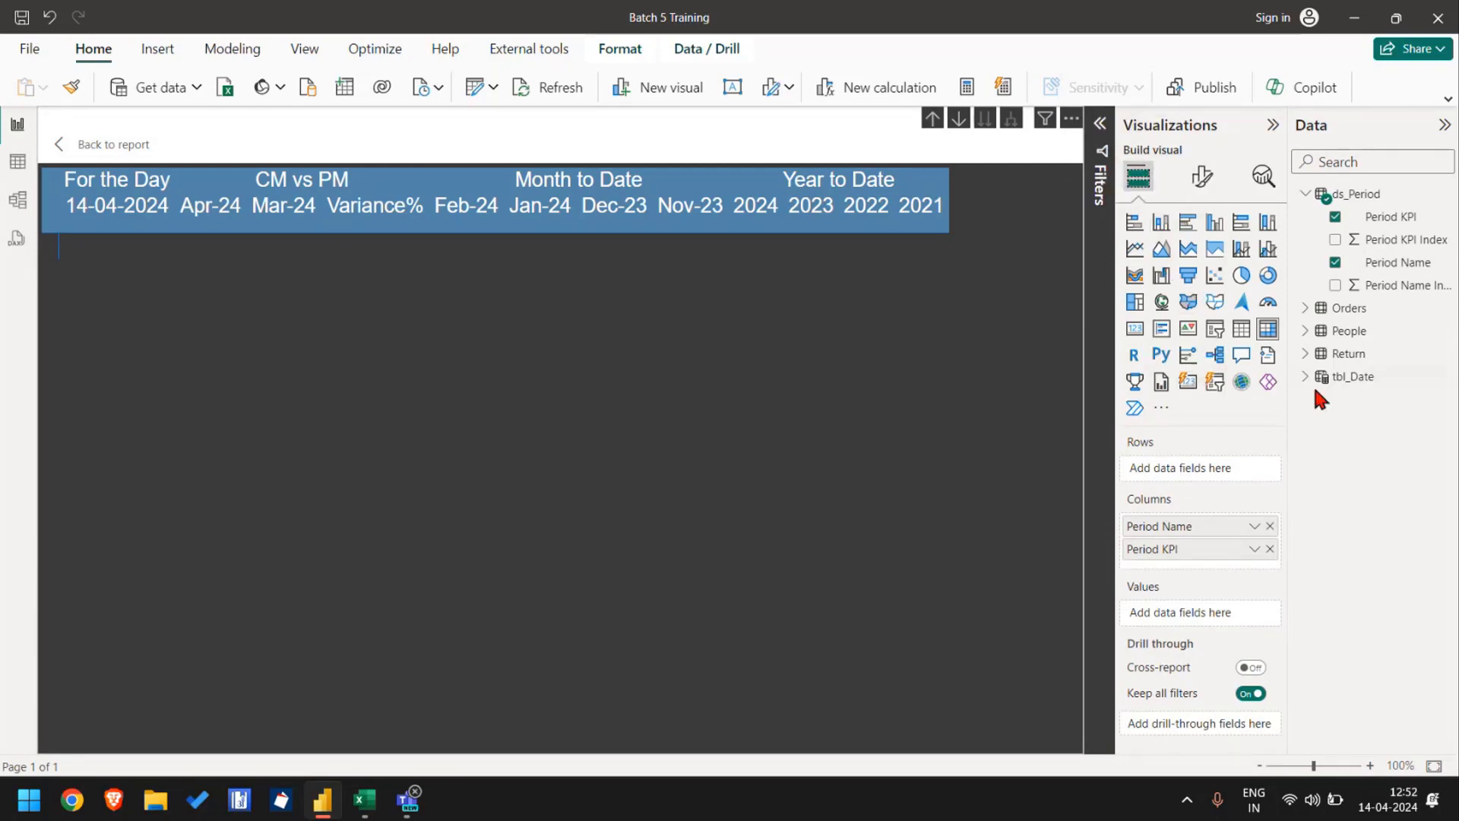
pyautogui.click(1307, 308)
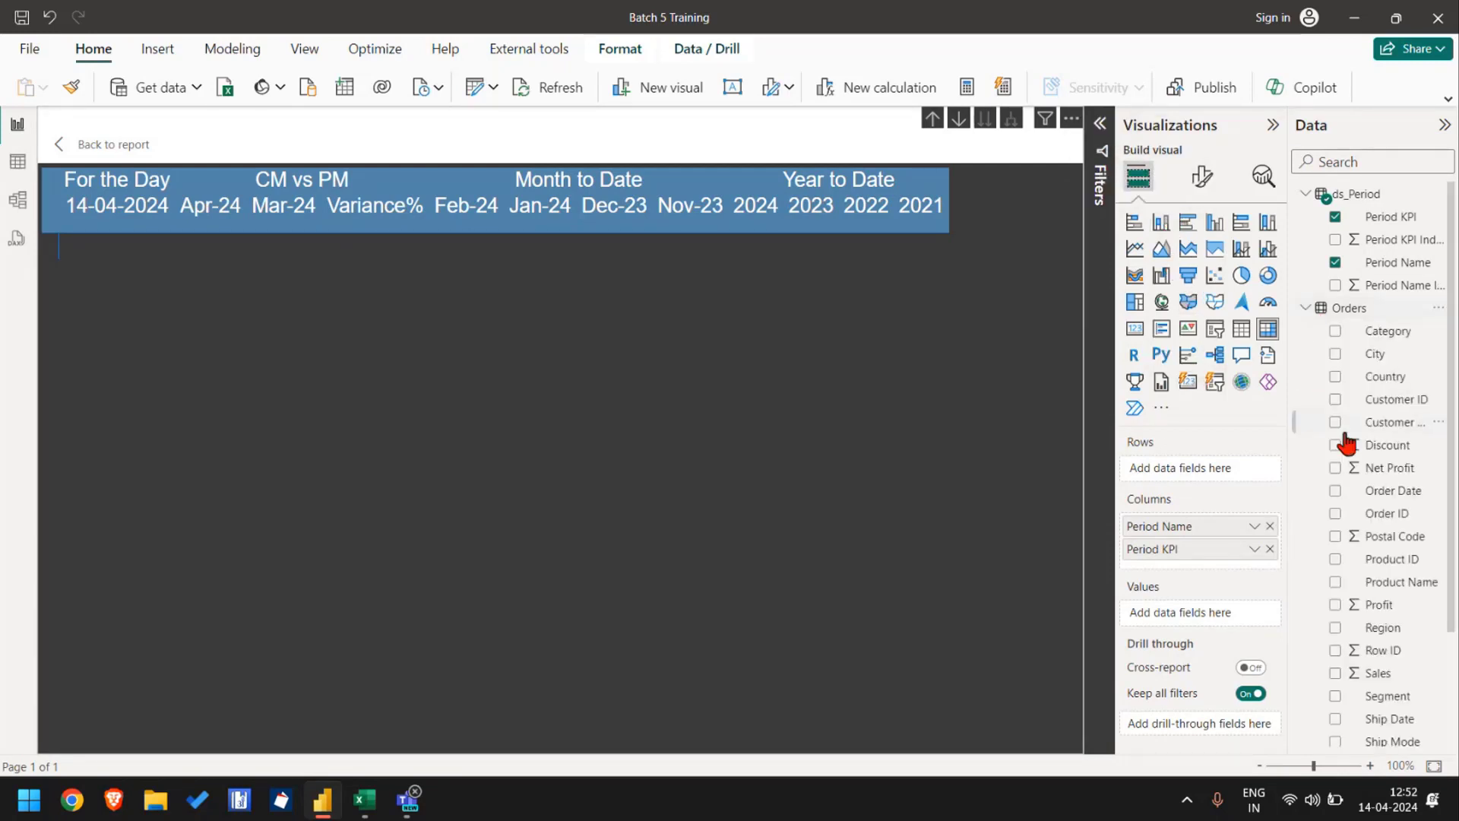
pyautogui.scroll(-3, 1344, 439)
pyautogui.moveTo(1409, 650); pyautogui.dragTo(1219, 477)
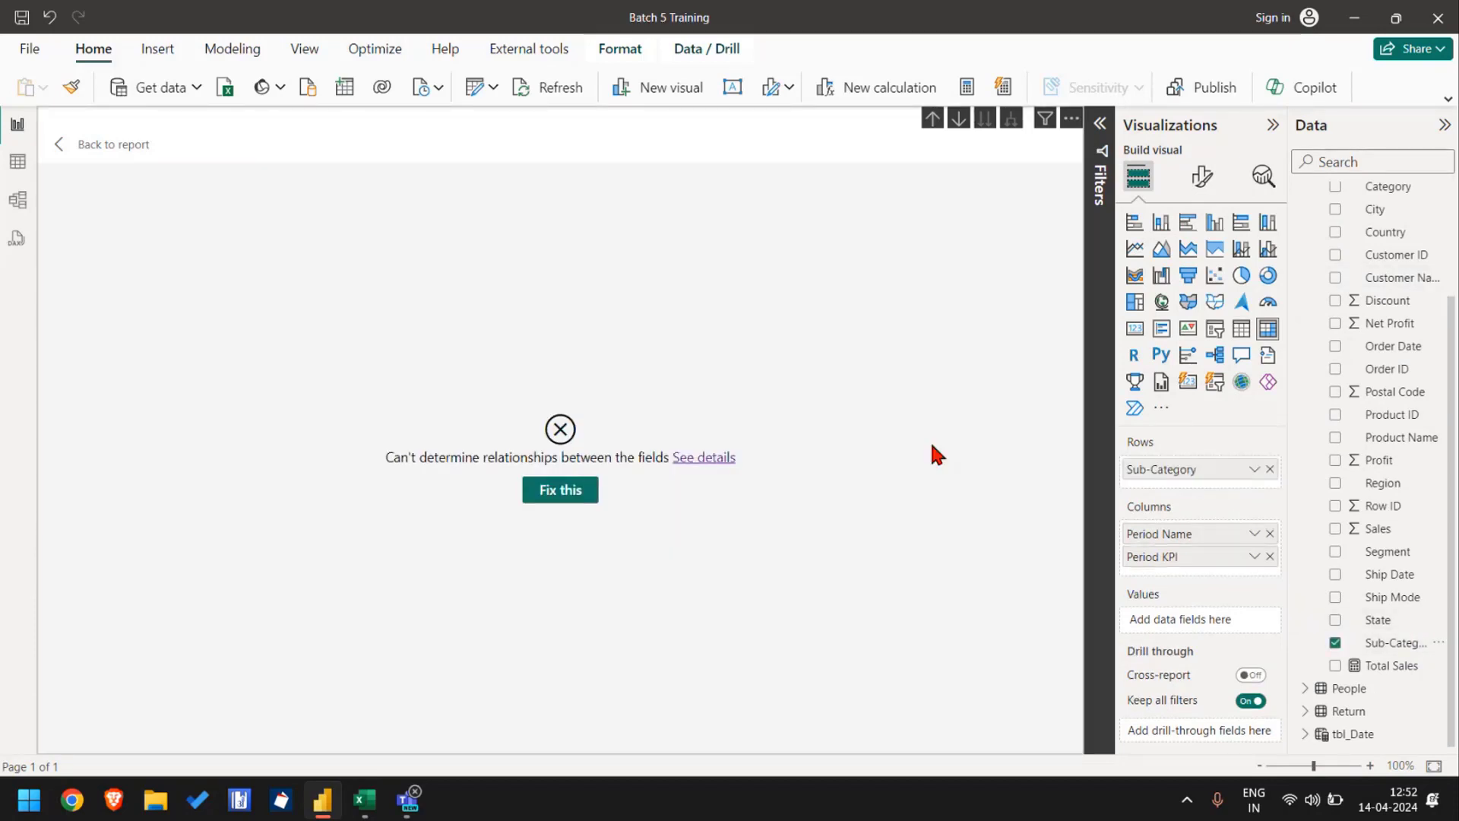
# Step: Read the details of the matrix's relationship error and remove Period Name and Period KPI from its columns
pyautogui.click(700, 458)
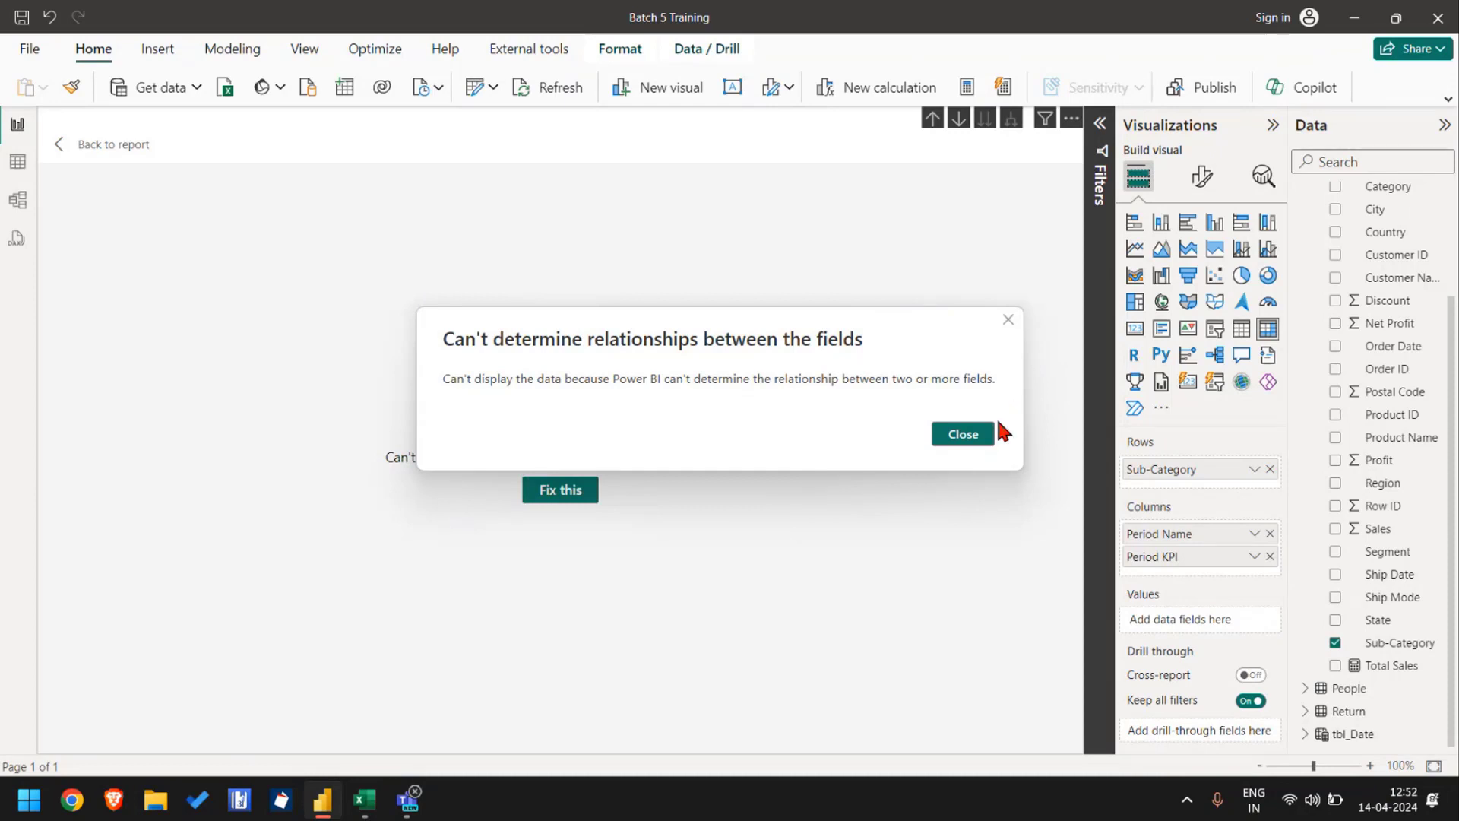
pyautogui.click(987, 441)
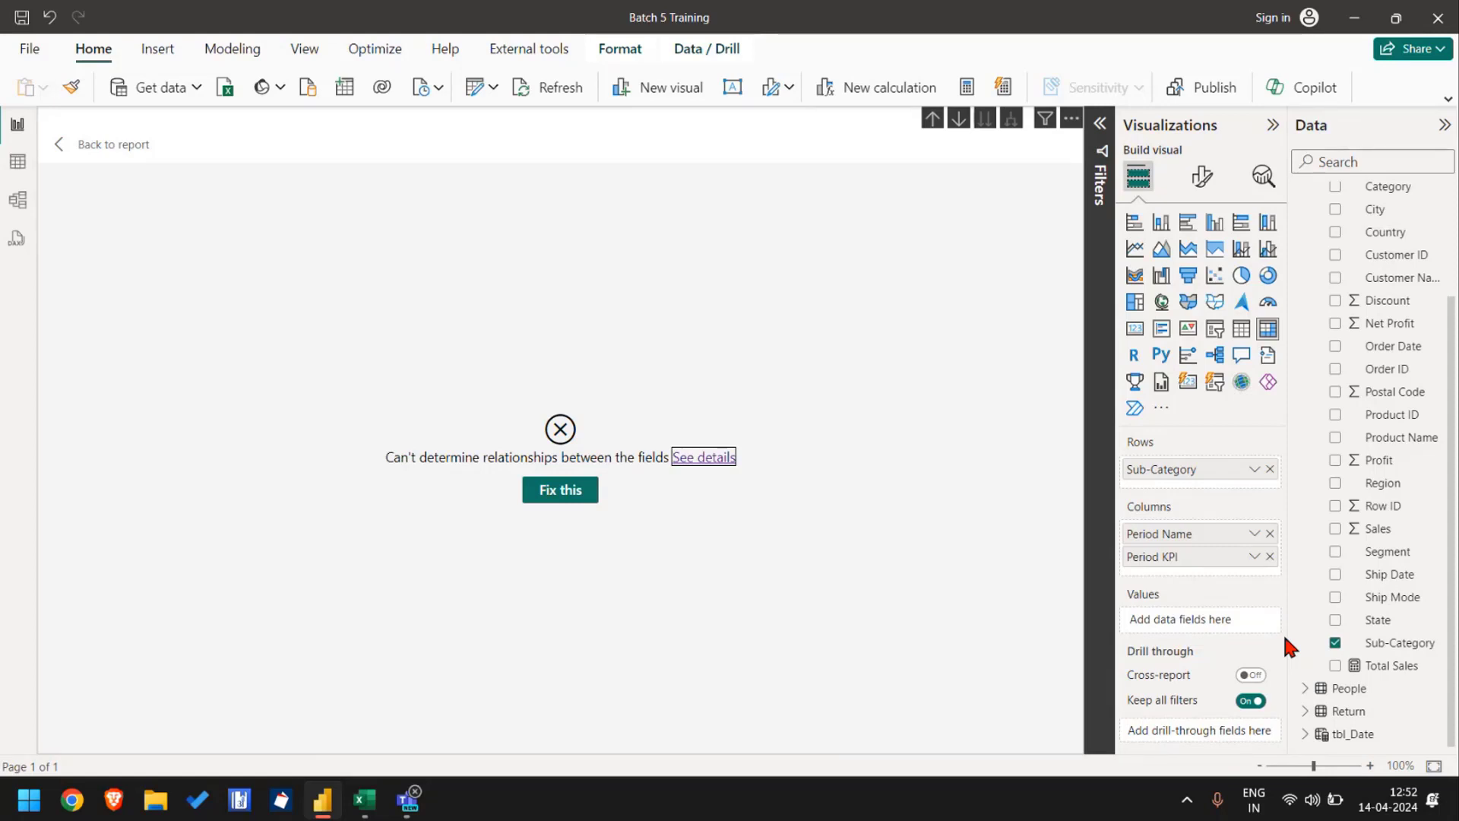
pyautogui.click(1270, 533)
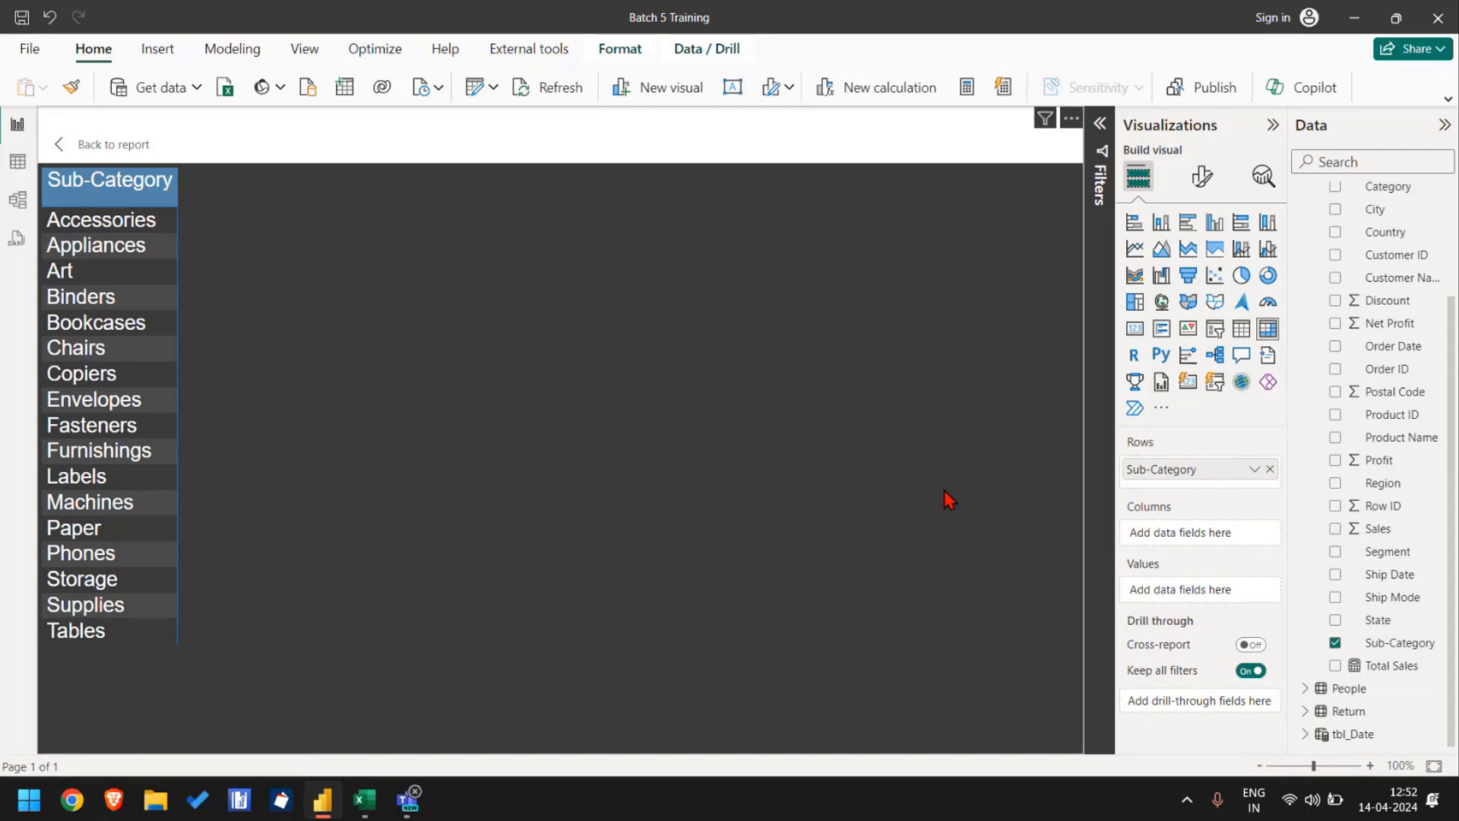
# Step: Switch to the Excel report layout and examine the For the Day column
pyautogui.hotkey('alt', 'Tab')
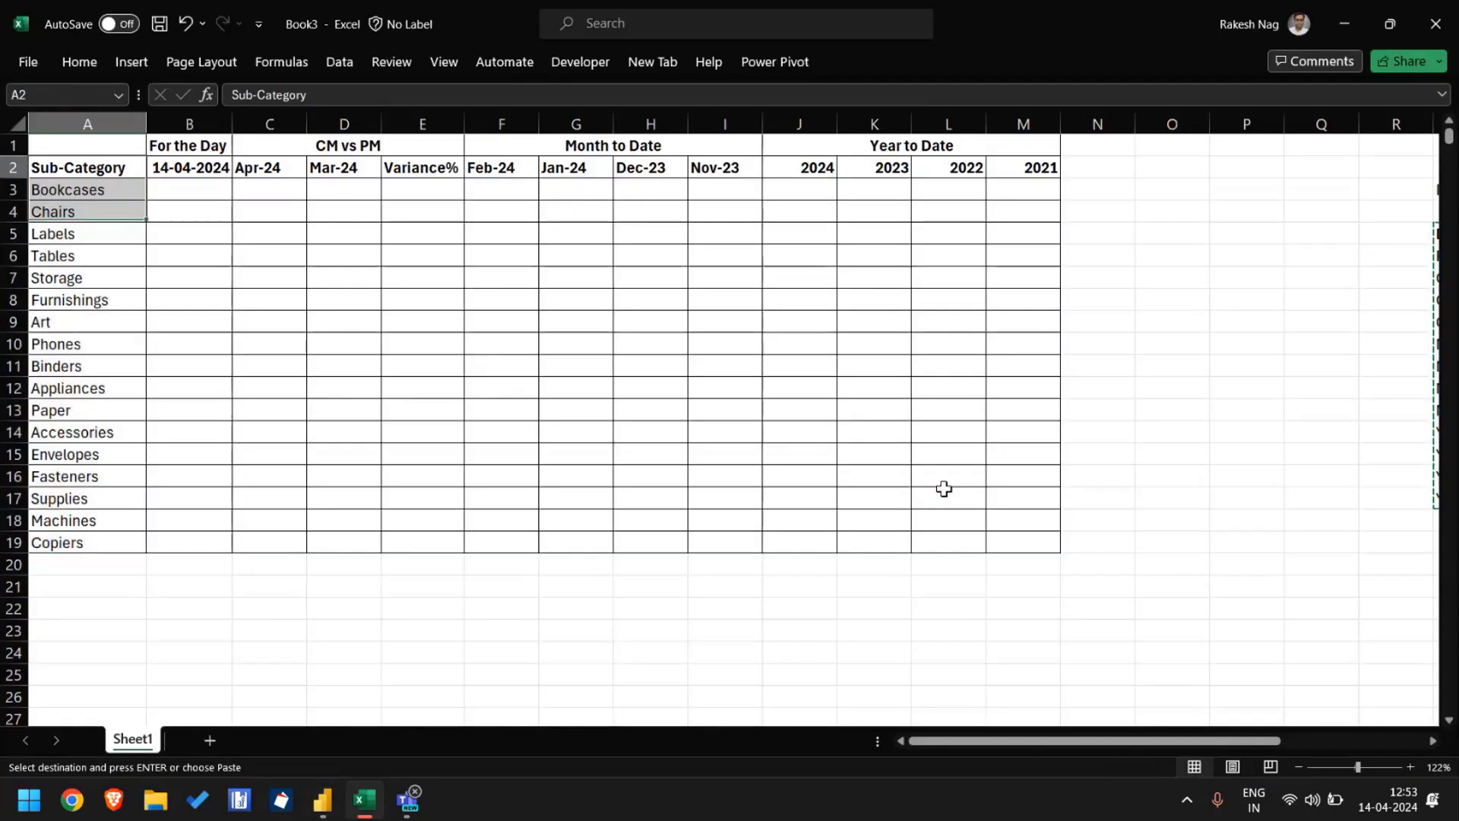
pyautogui.press('Right')
pyautogui.press('Up')
pyautogui.hotkey('ctrl', 'space')
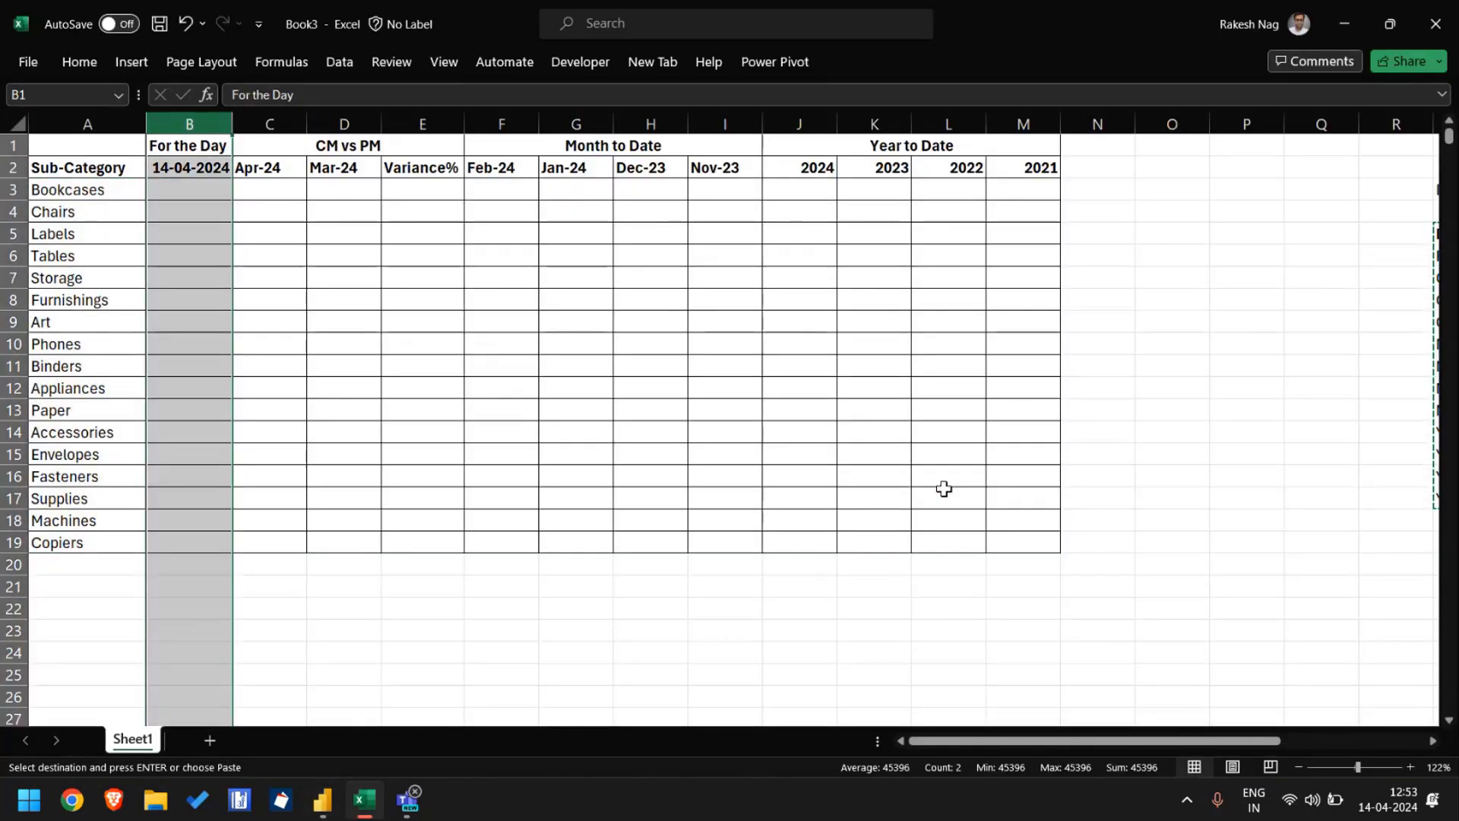
pyautogui.hotkey('alt', 'Tab')
pyautogui.hotkey('alt', 'Tab')
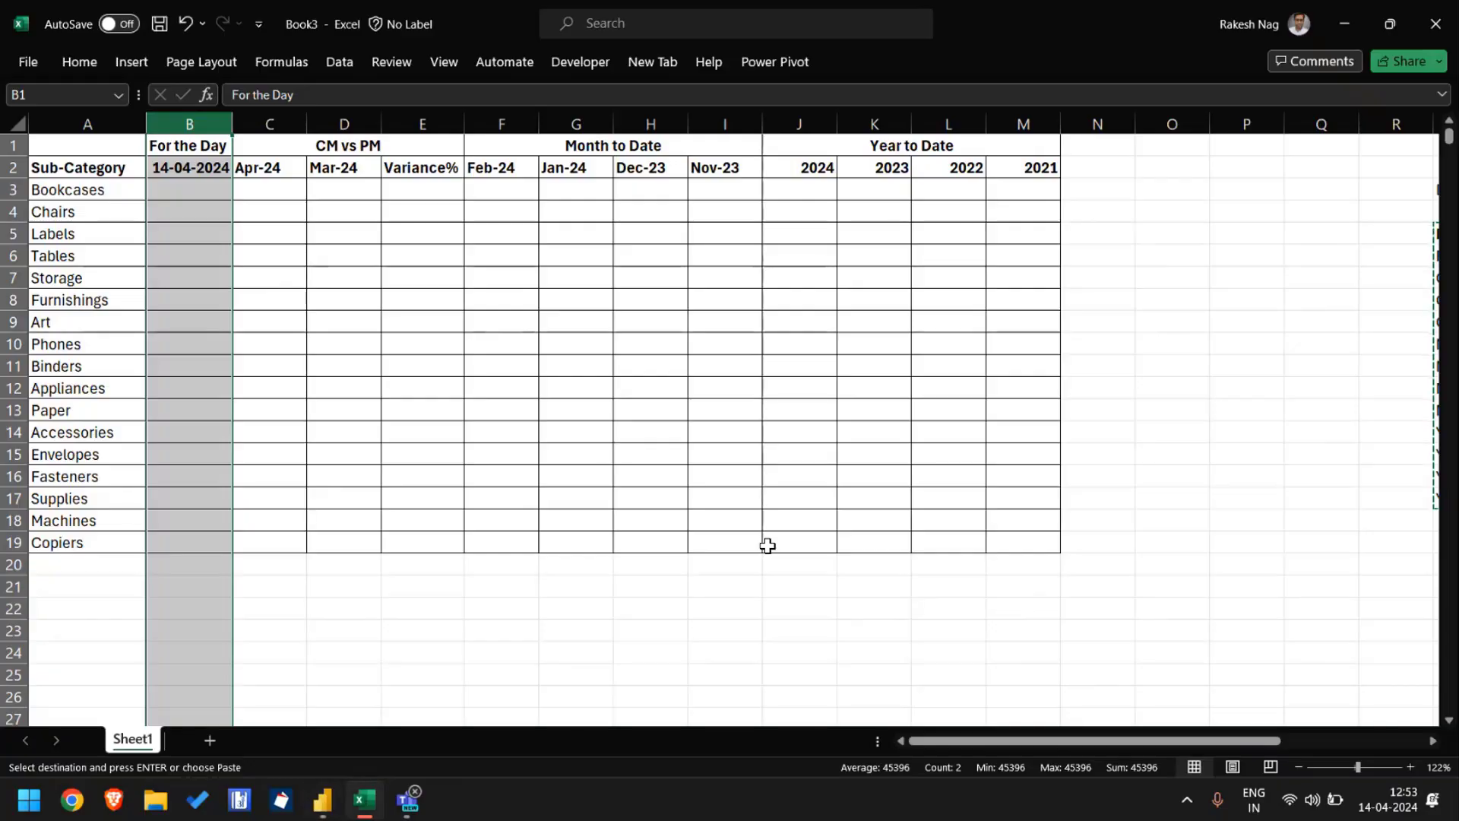
# Step: Switch back to Power BI and start a Today Sales measure in the ds_Period table, with CALCULATE([Total Sales], on its own line
pyautogui.hotkey('alt', 'Tab')
pyautogui.scroll(3, 1325, 465)
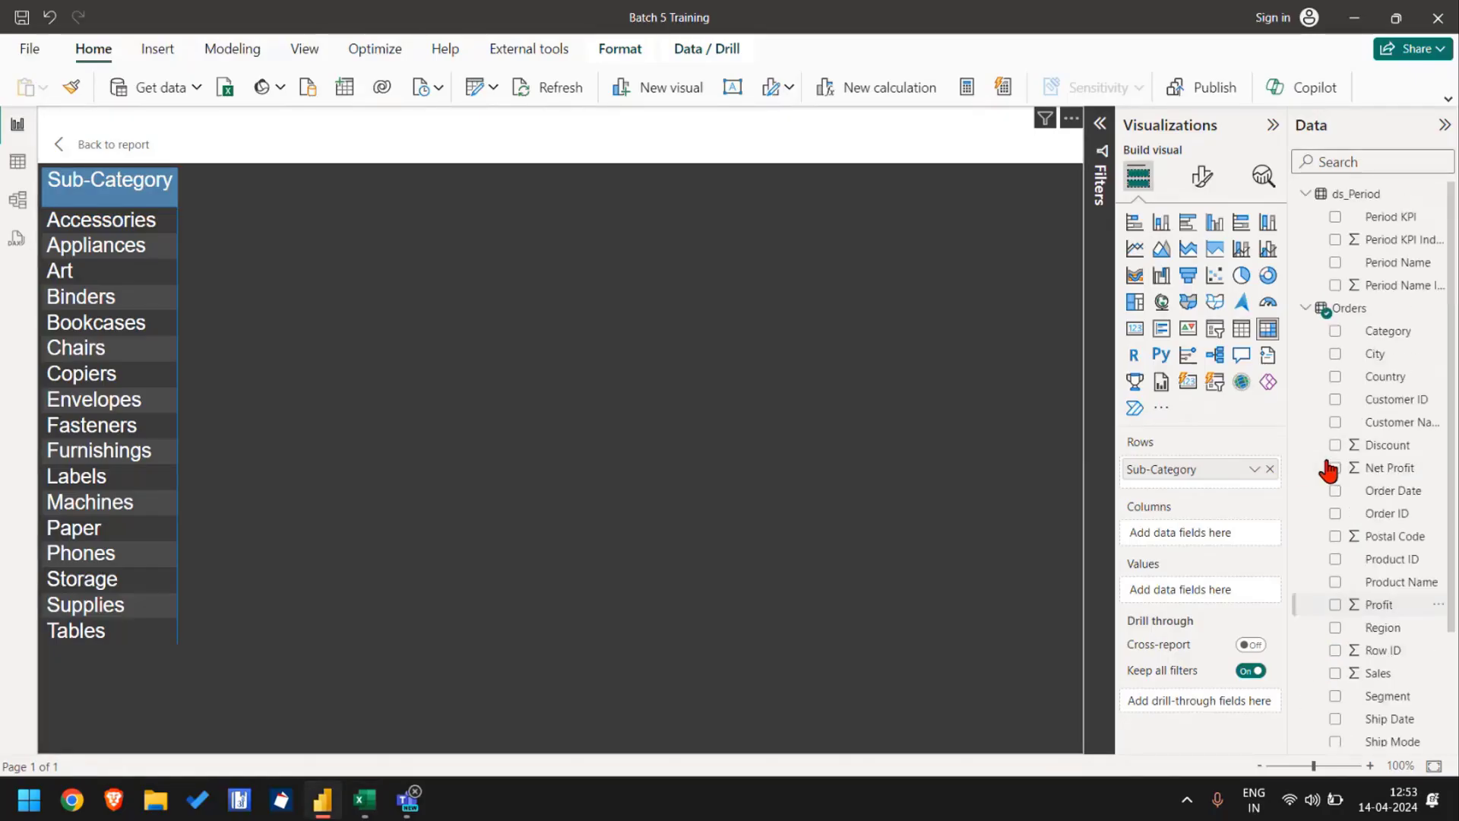
pyautogui.rightClick(1346, 196)
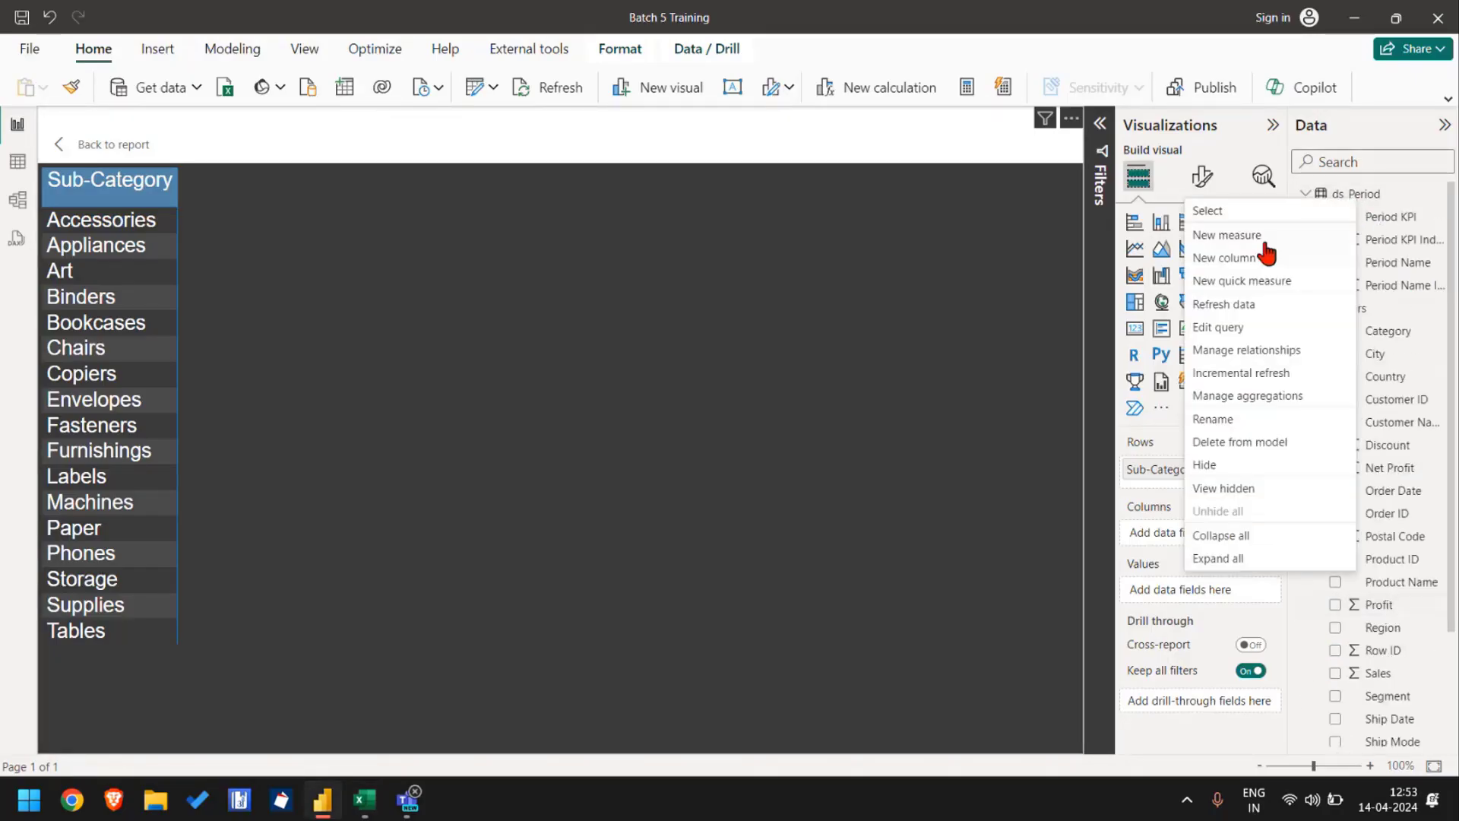
pyautogui.click(1226, 237)
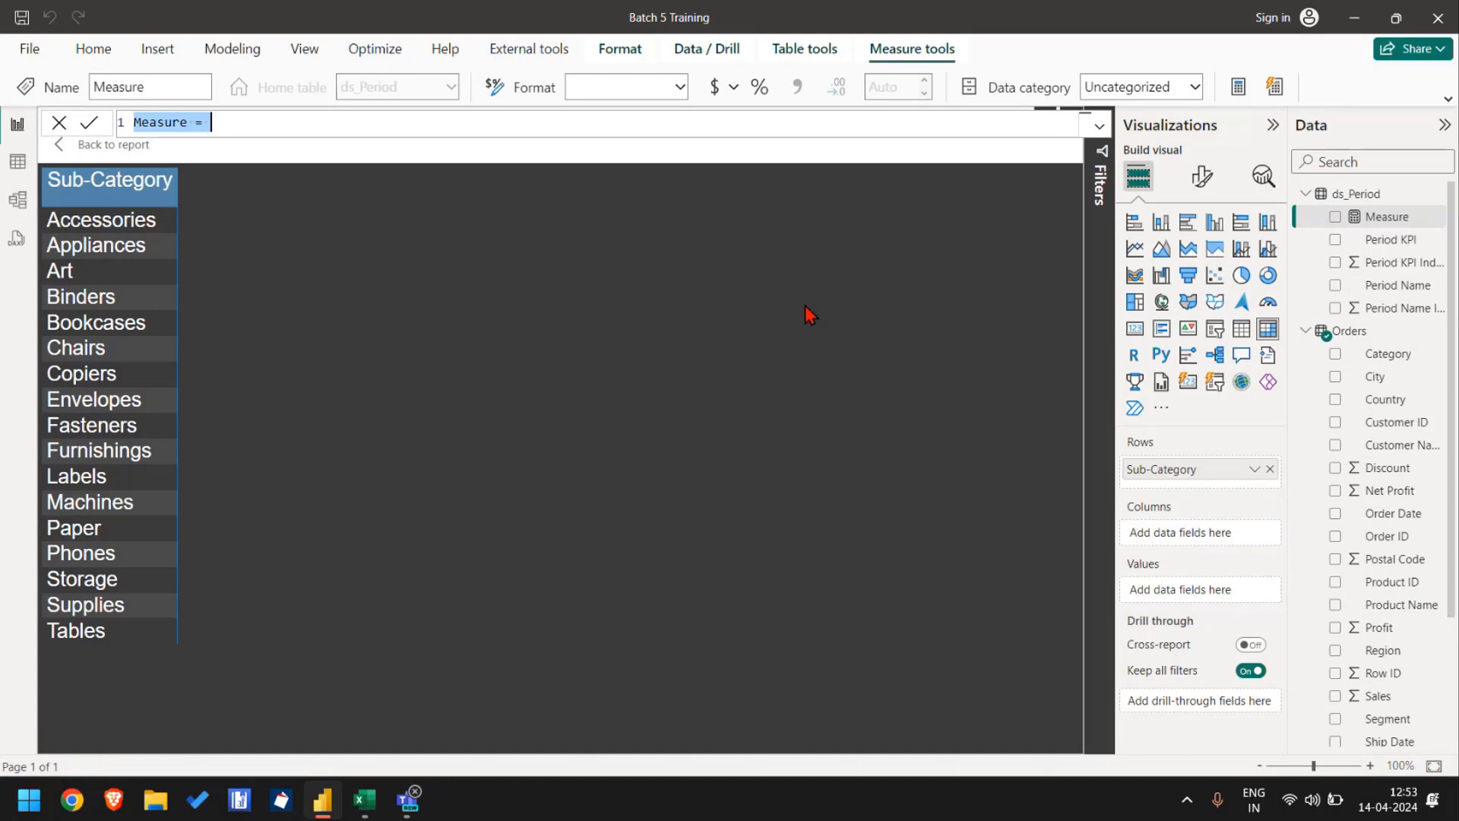
pyautogui.write('T')
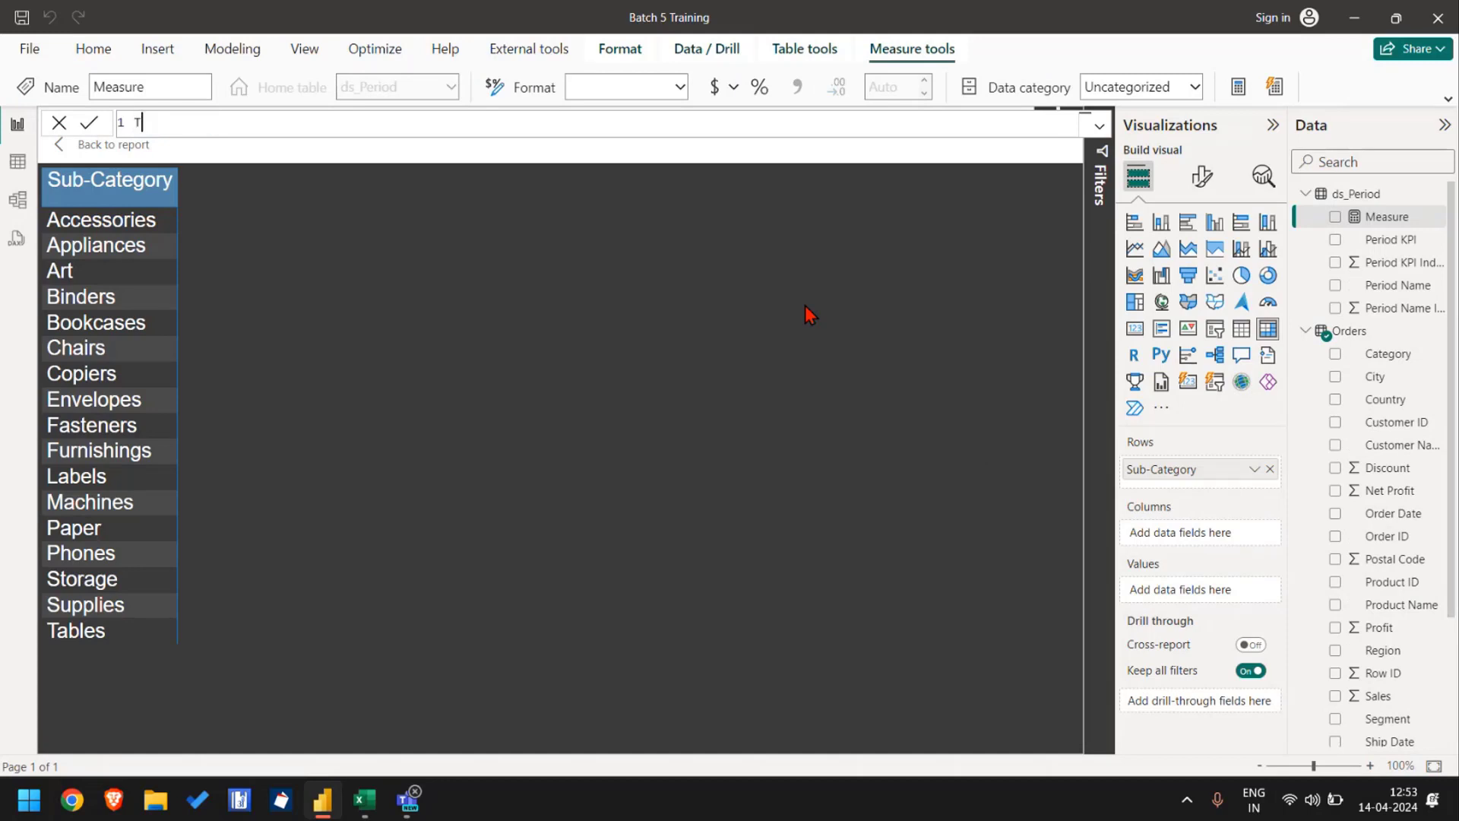
pyautogui.write('oday Sales = cal')
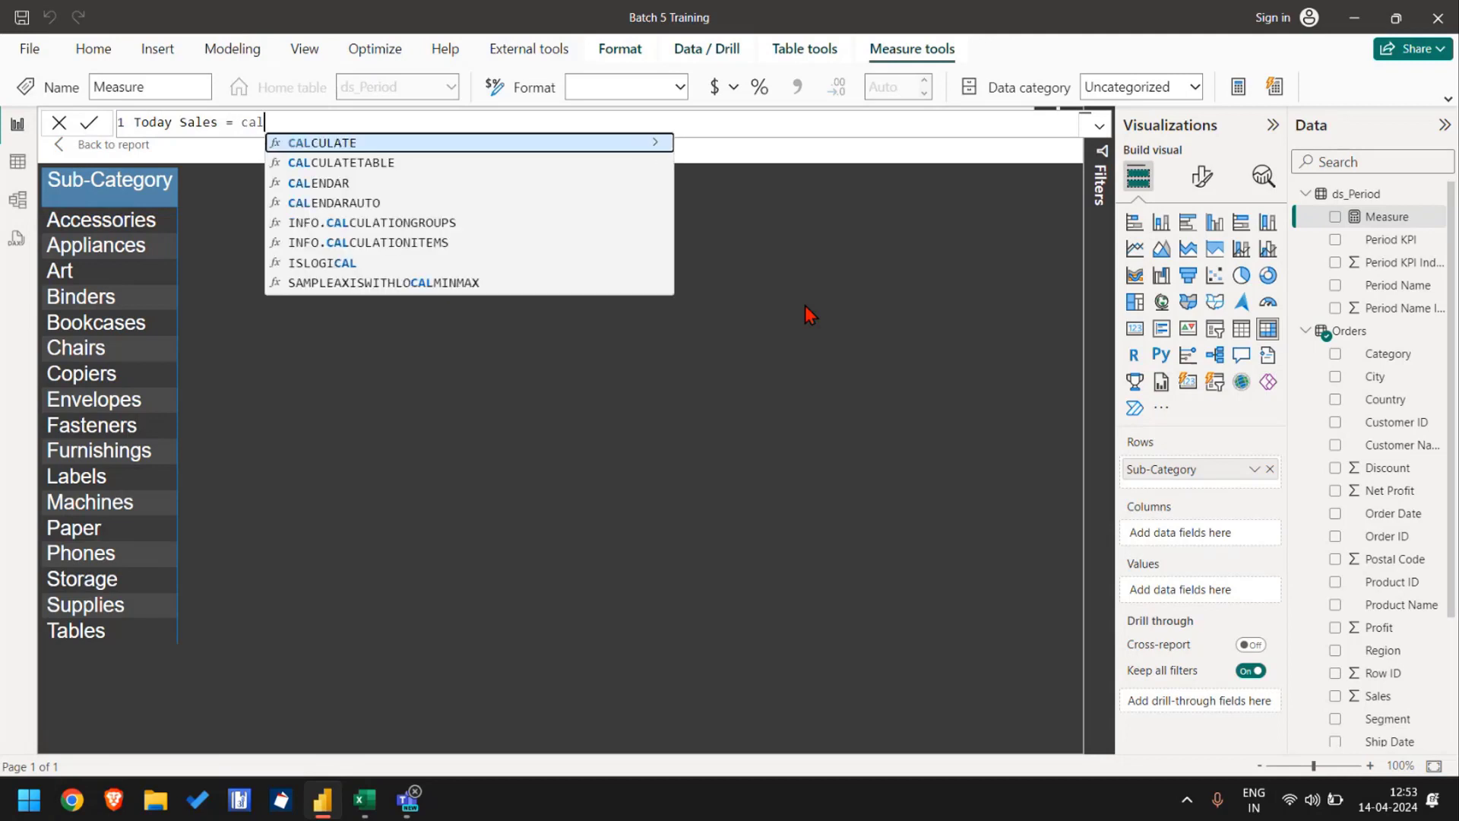
pyautogui.press('Tab')
pyautogui.write('[To')
pyautogui.press('Tab')
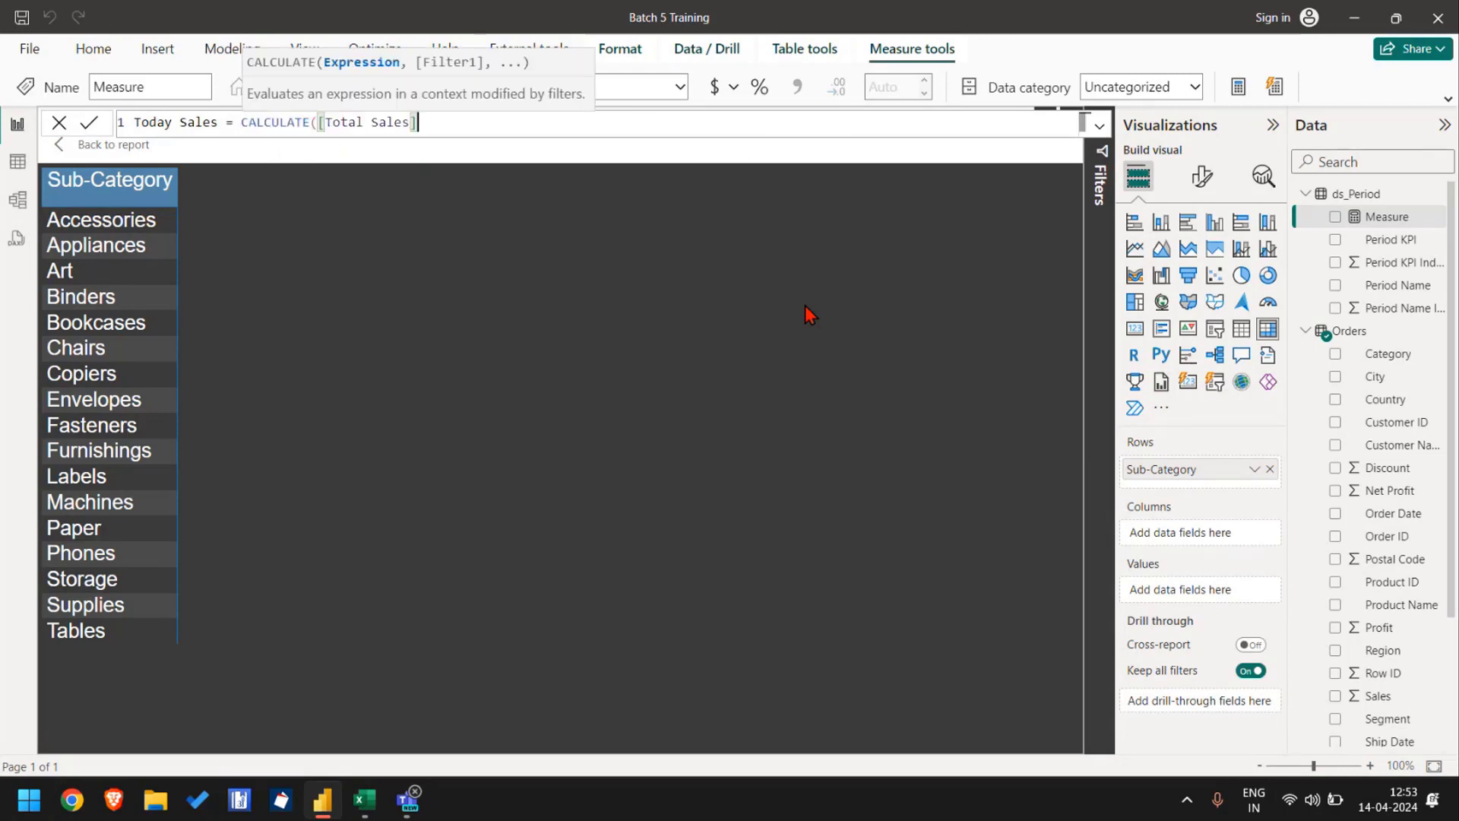
pyautogui.write(',')
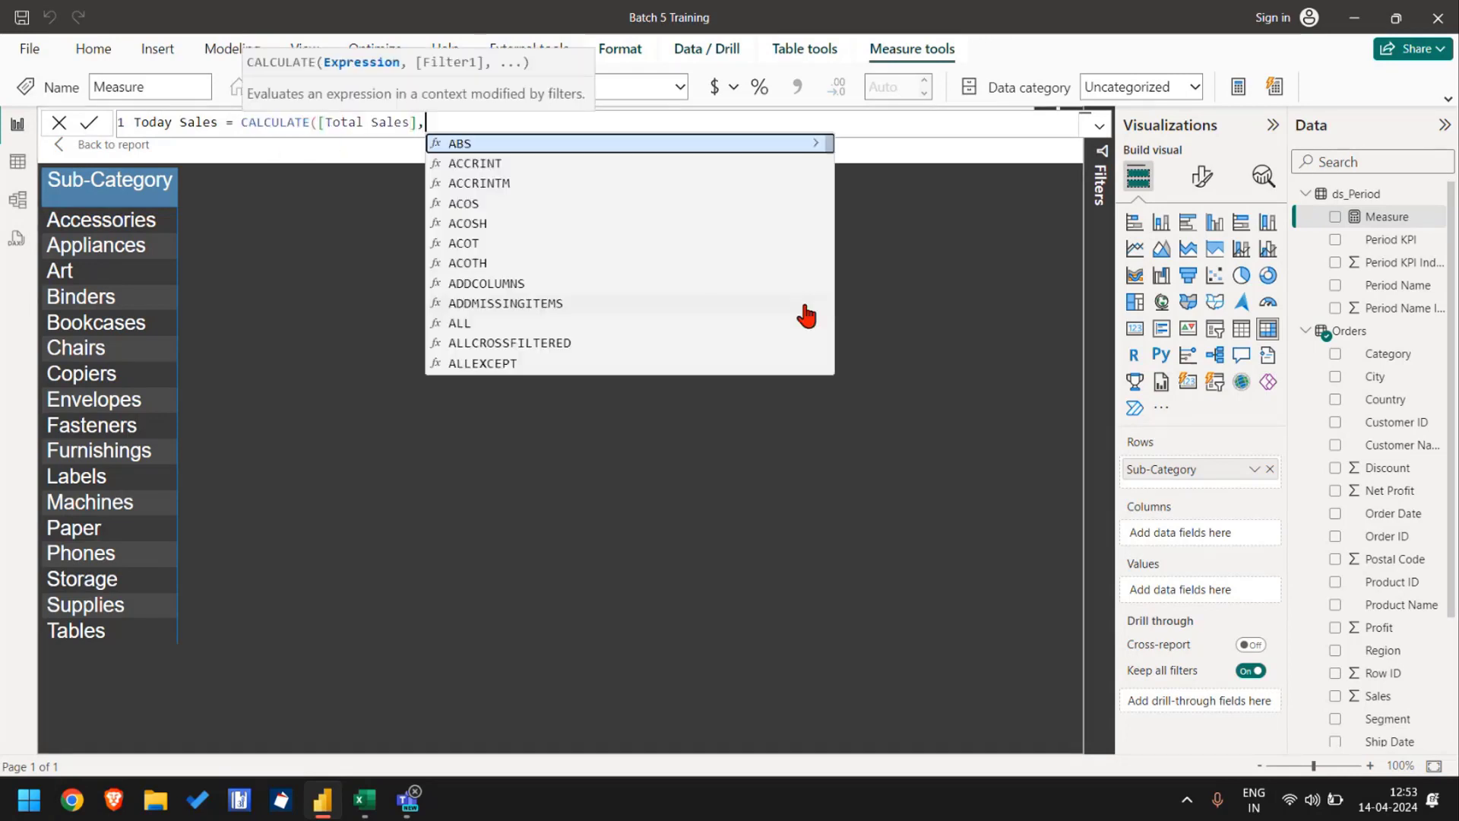
pyautogui.press('Escape')
pyautogui.hotkey('shift', 'Return')
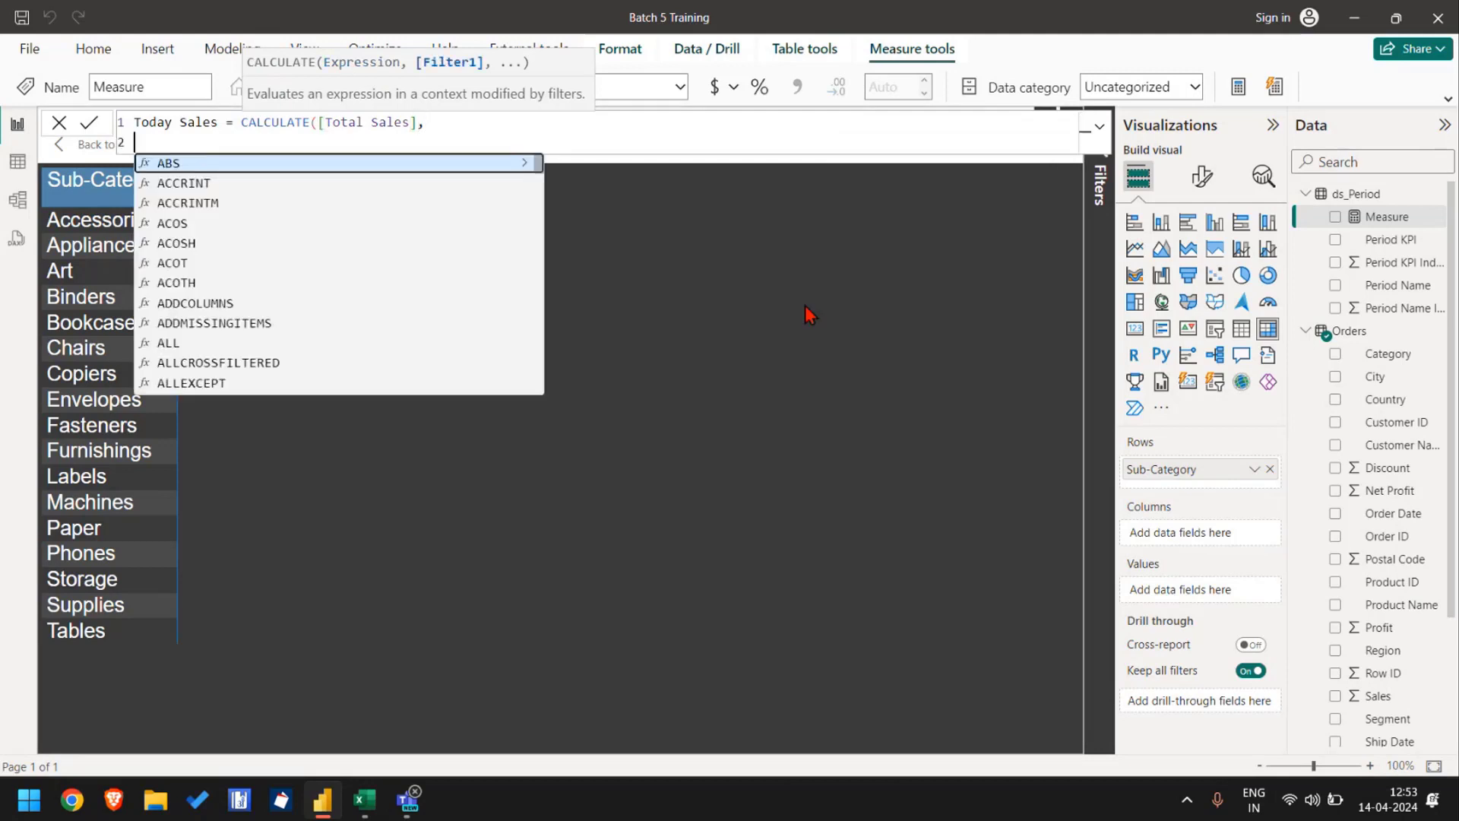
pyautogui.click(237, 120)
pyautogui.hotkey('shift', 'Return')
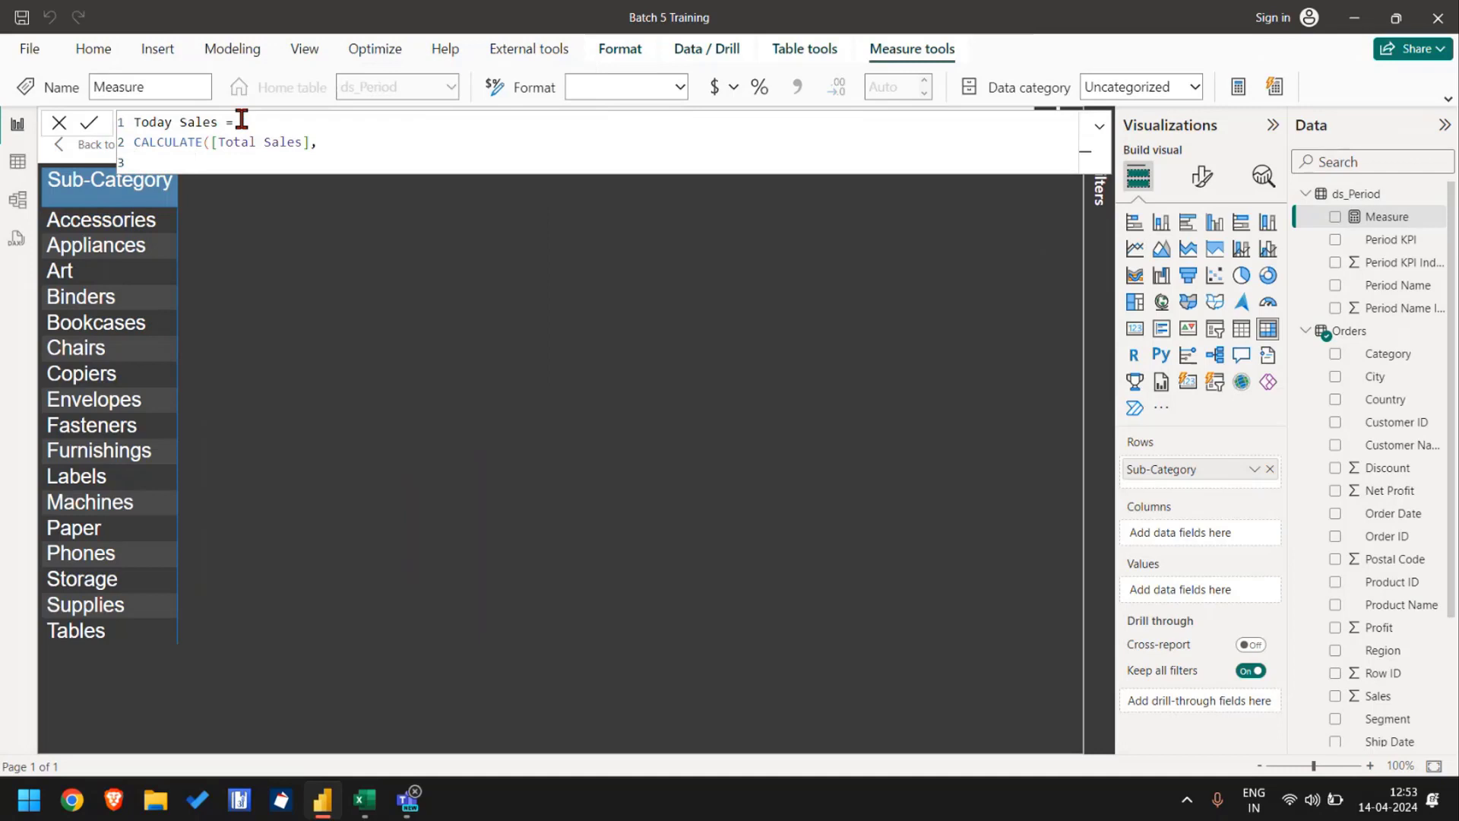
# Step: Complete the Today Sales measure with the filter Orders[Order Date] = TODAY() and commit it
pyautogui.write('Orders')
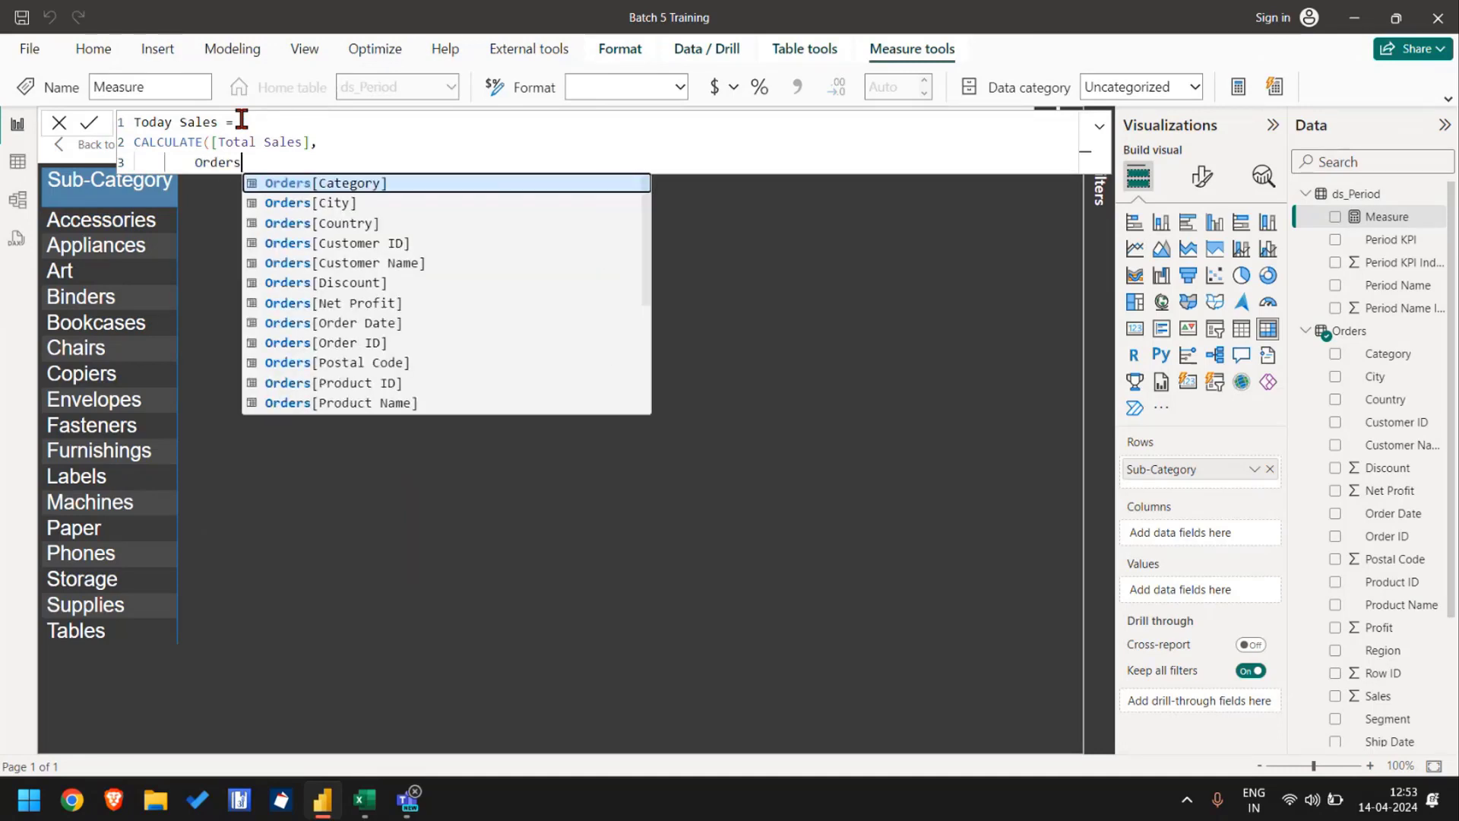
pyautogui.write('[or')
pyautogui.press('Tab')
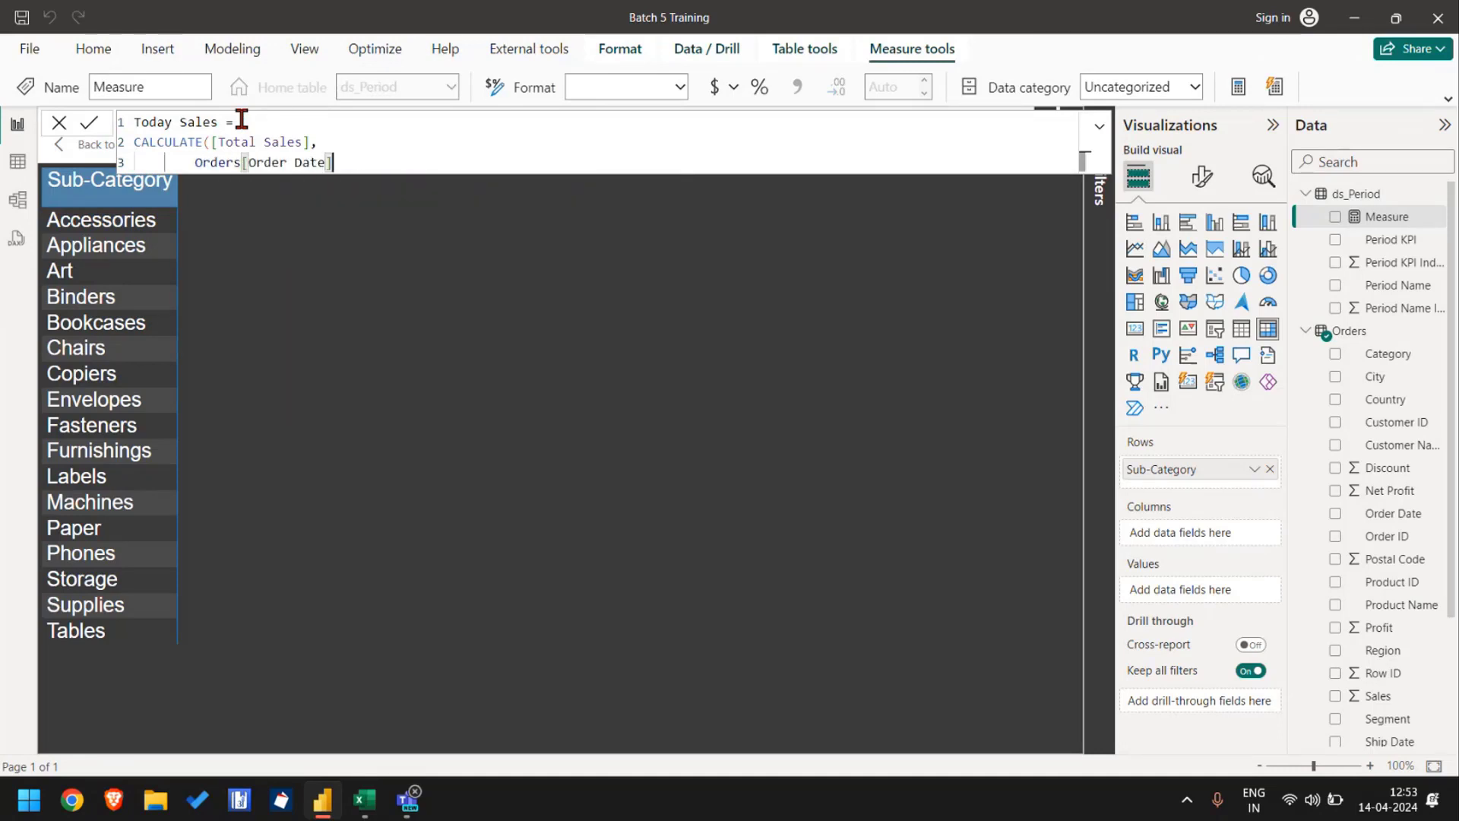
pyautogui.write('= toda')
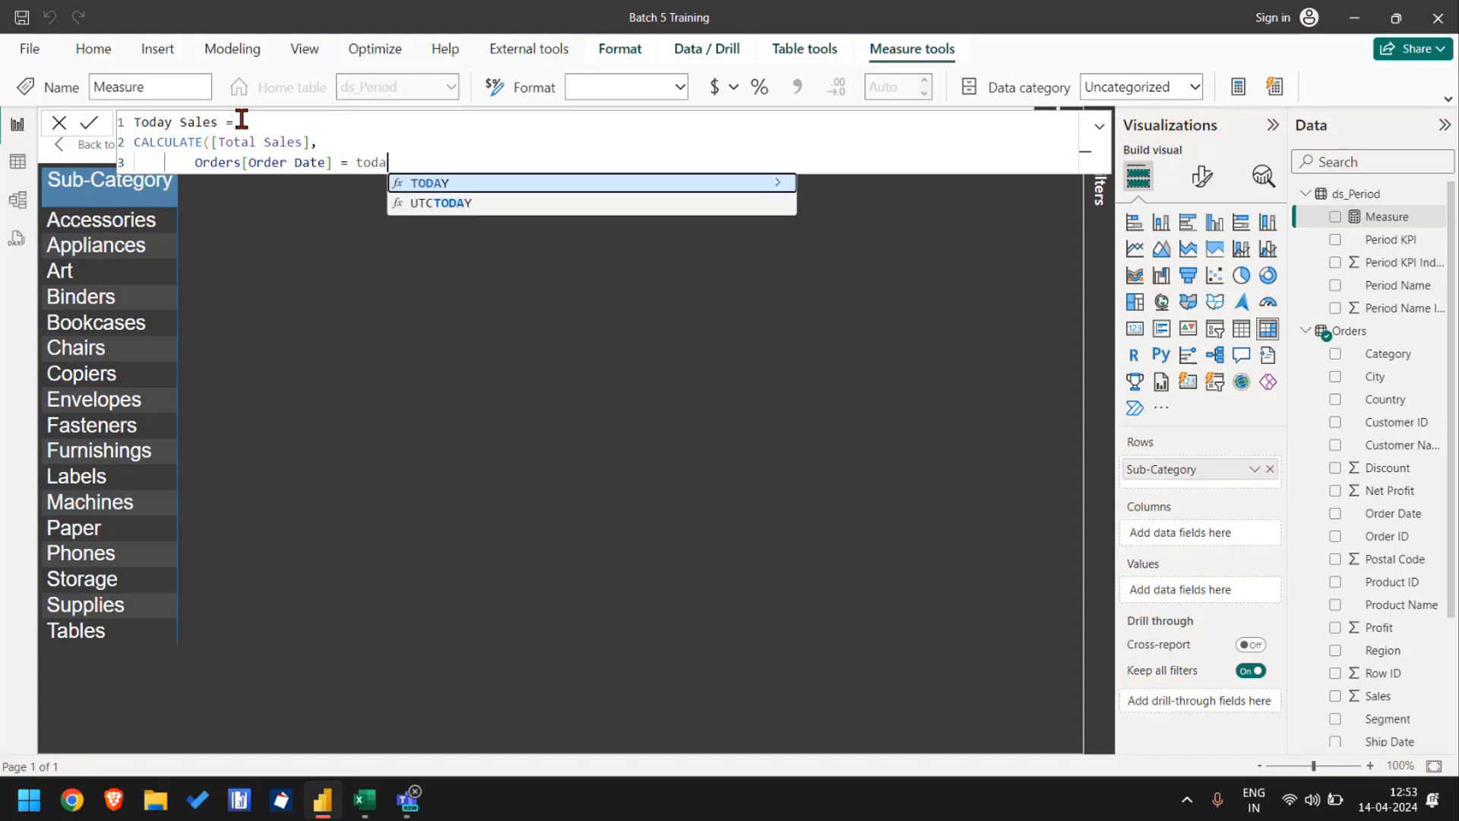
pyautogui.press('Tab')
pyautogui.write('))')
pyautogui.press('Return')
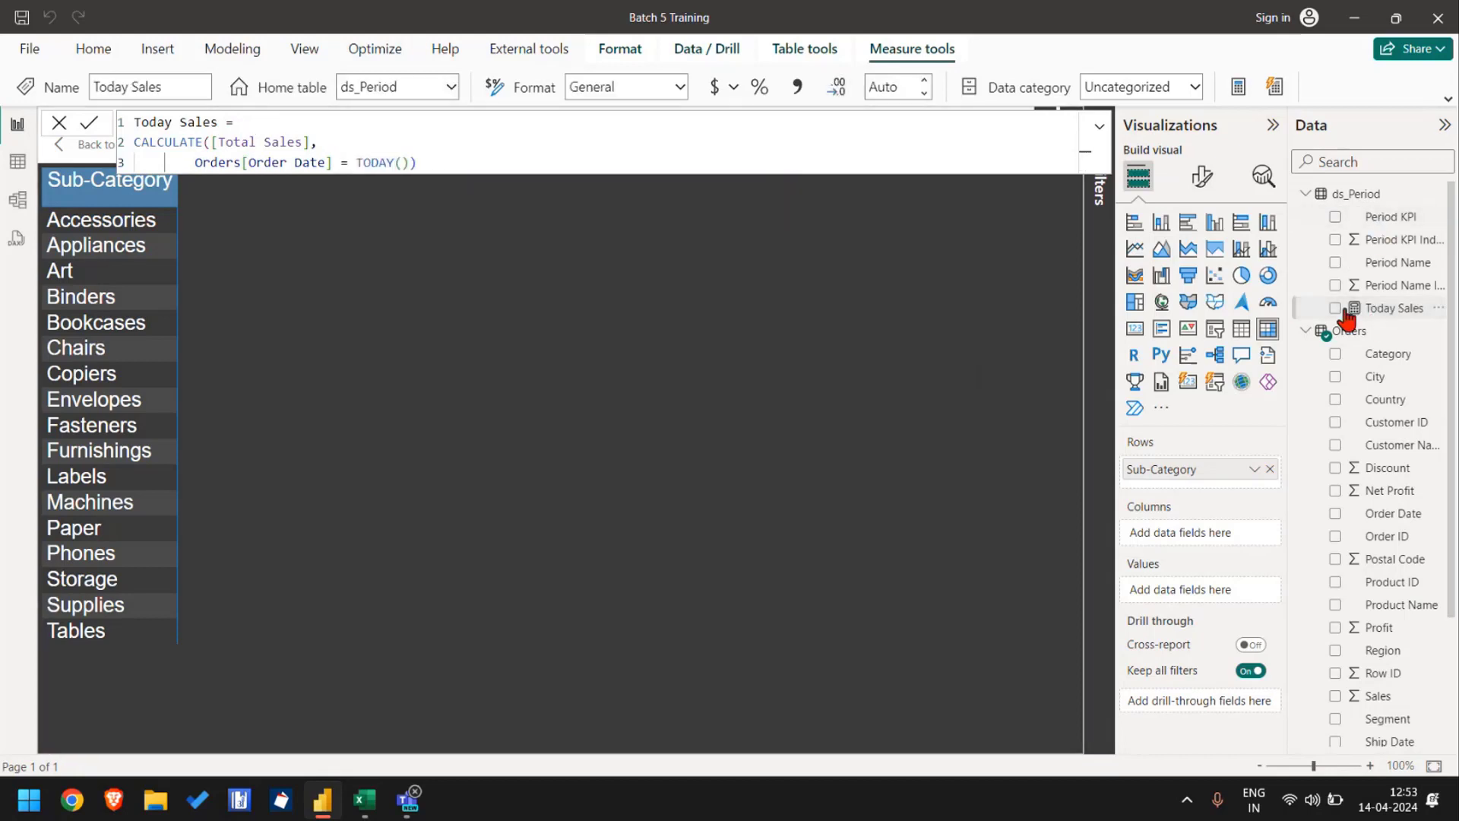
# Step: Add Today Sales to the matrix's values and show Sub-Category items with no data
pyautogui.click(1335, 308)
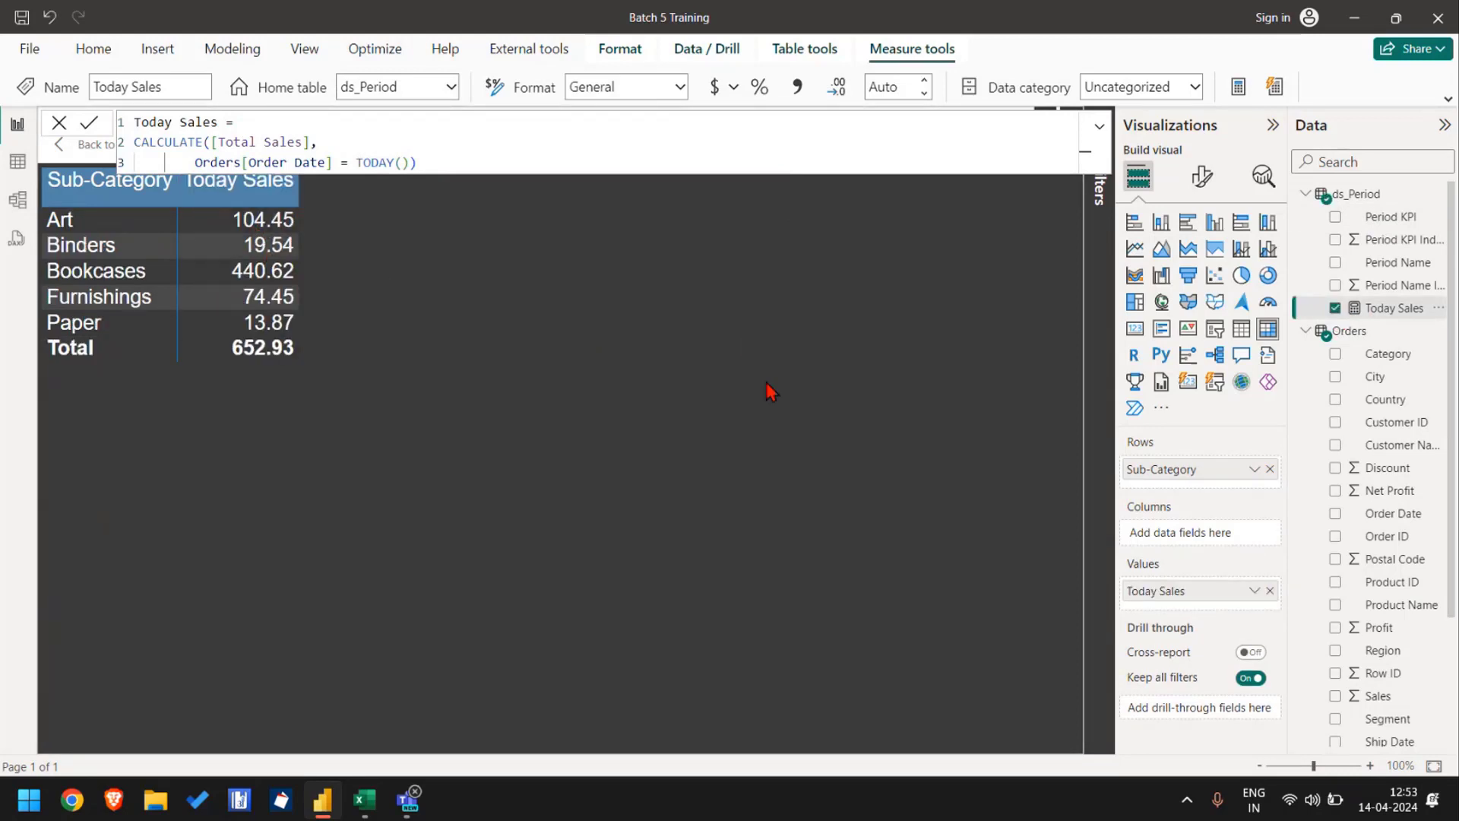
pyautogui.click(1335, 309)
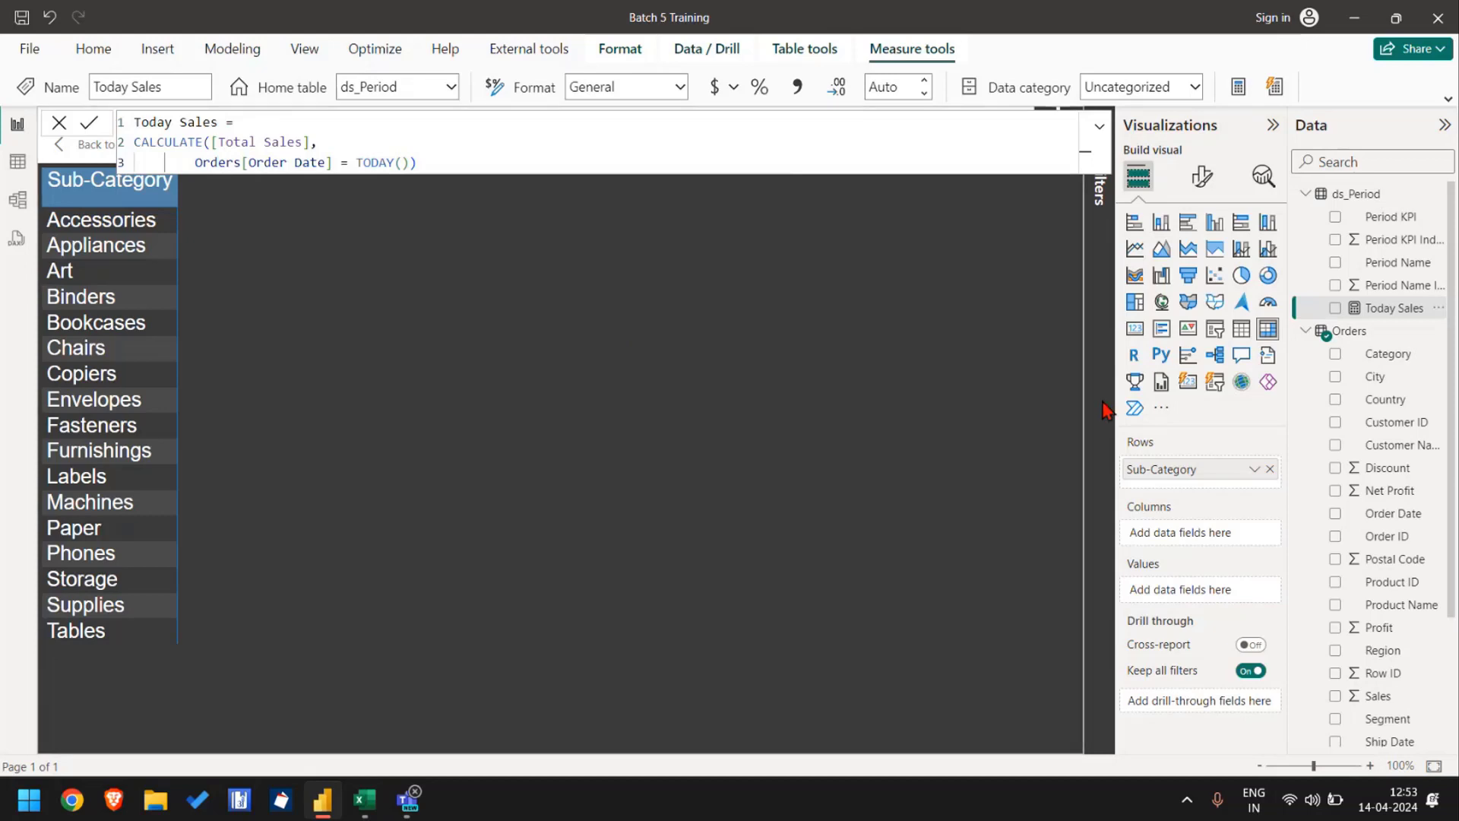
pyautogui.click(1335, 309)
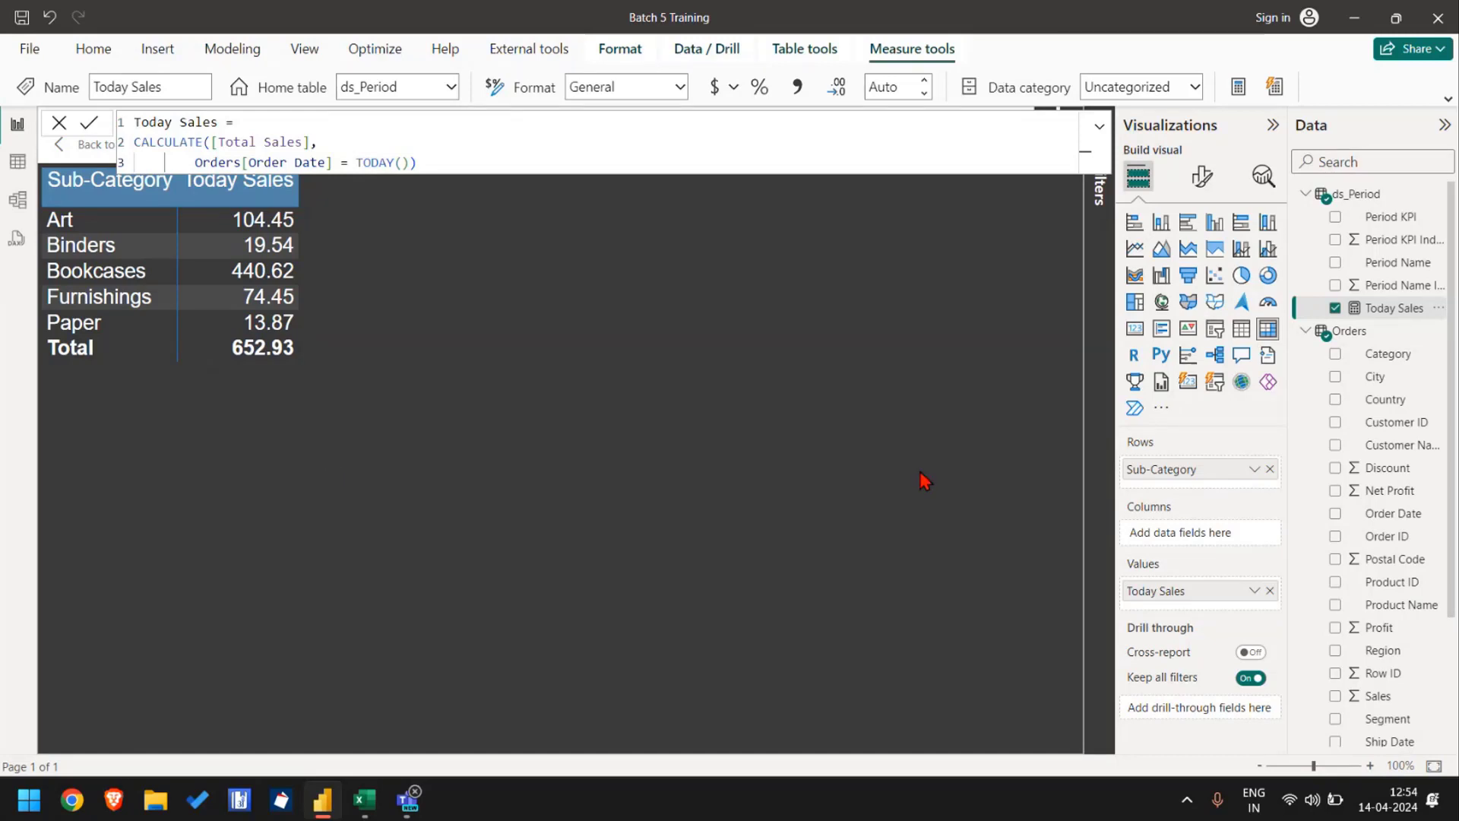
pyautogui.click(1254, 470)
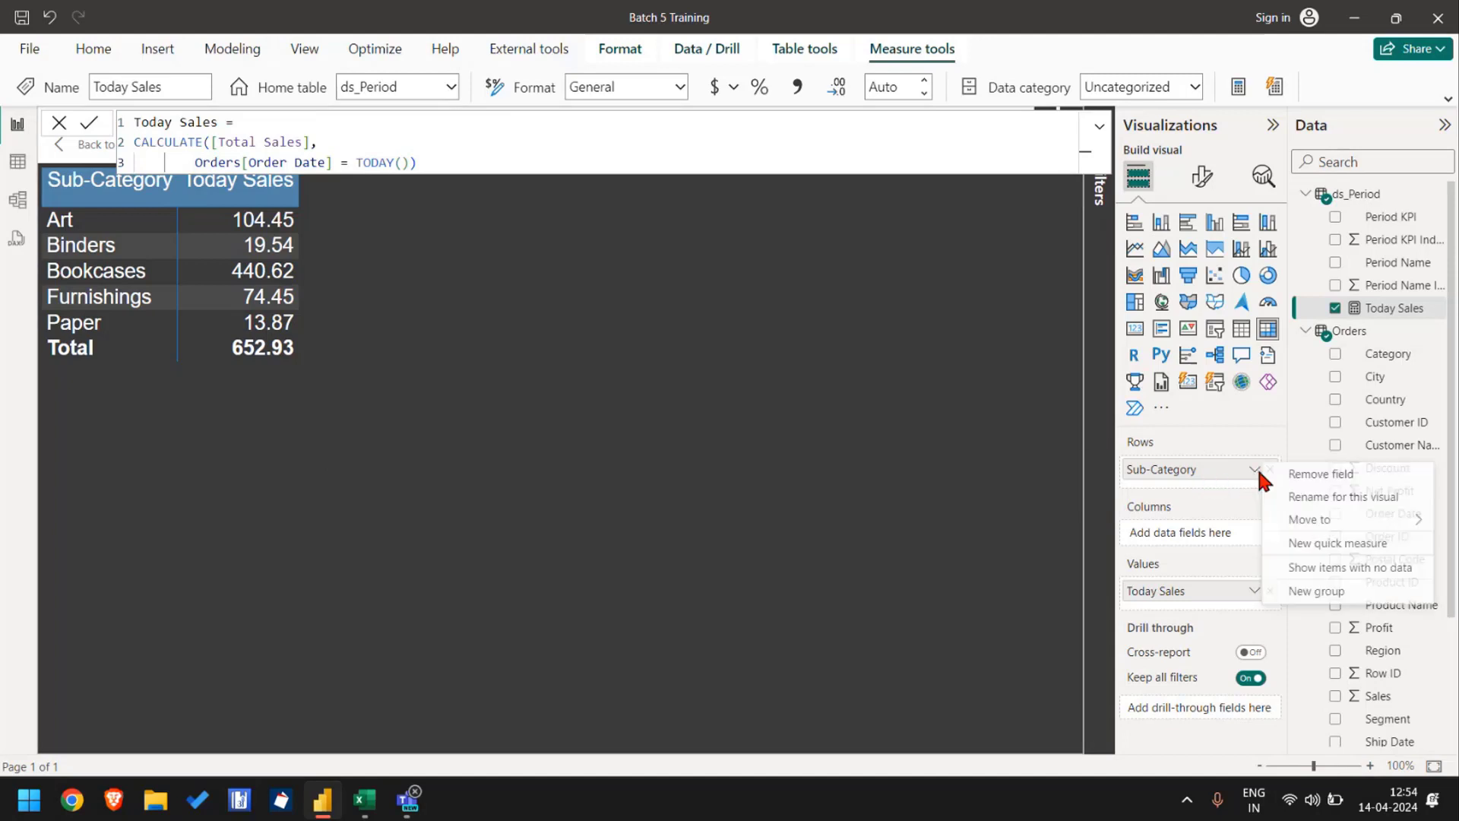
pyautogui.click(1345, 570)
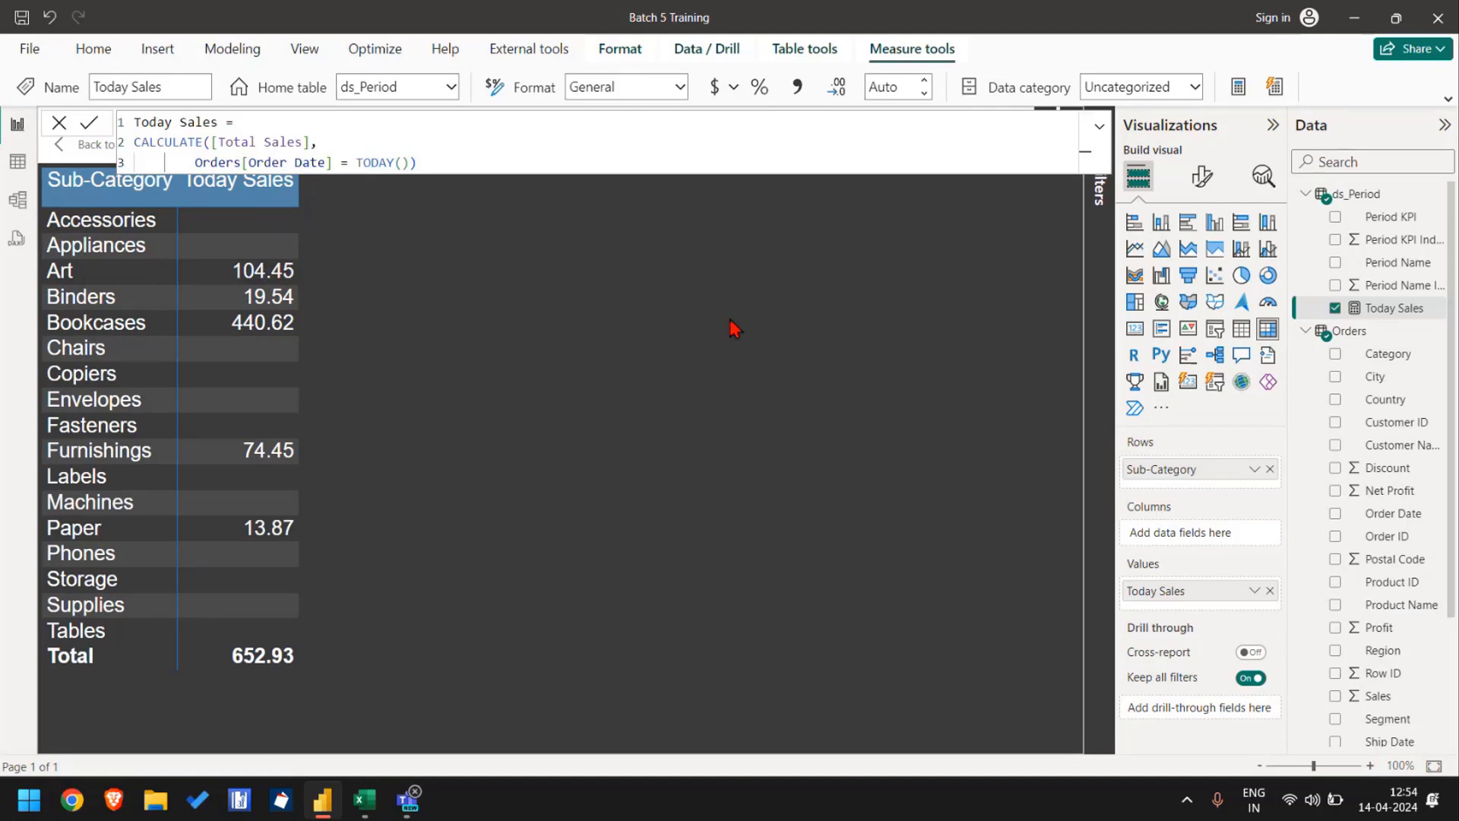
# Step: Switch to the Excel report layout and examine the Apr-24, Mar-24 and Variance% columns under CM vs PM
pyautogui.hotkey('alt', 'Tab')
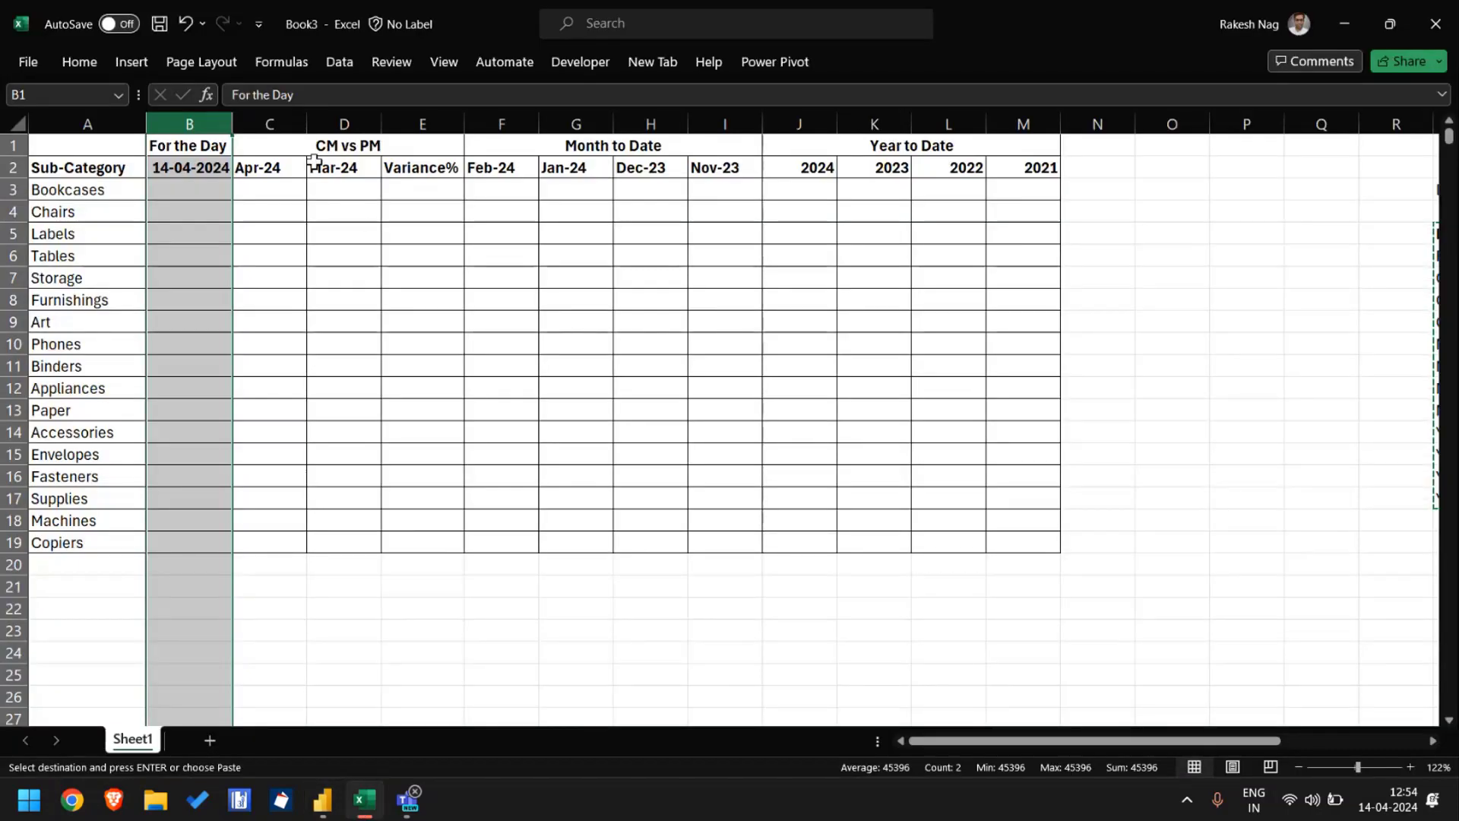
pyautogui.click(289, 167)
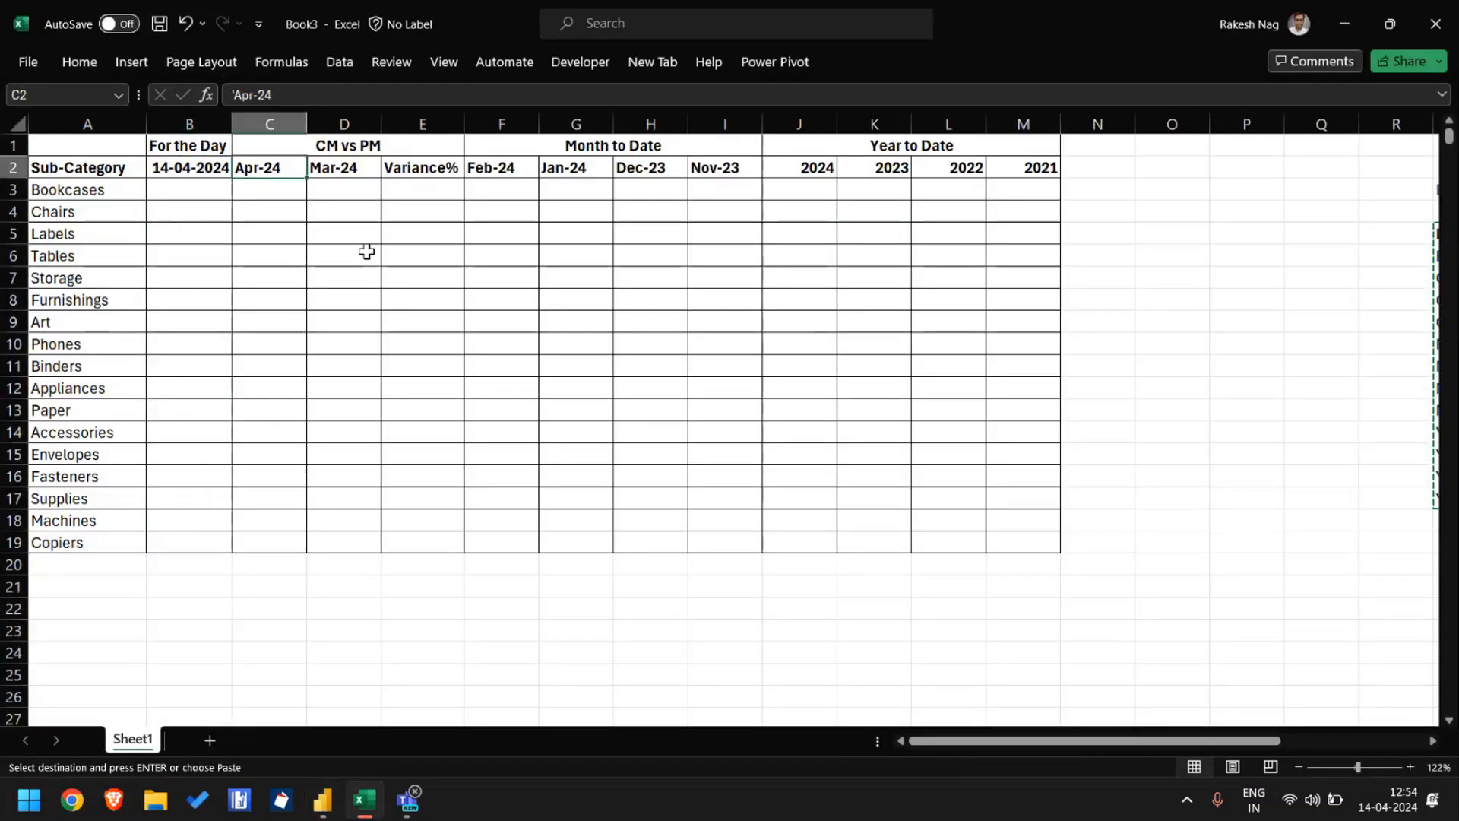
pyautogui.press('Right')
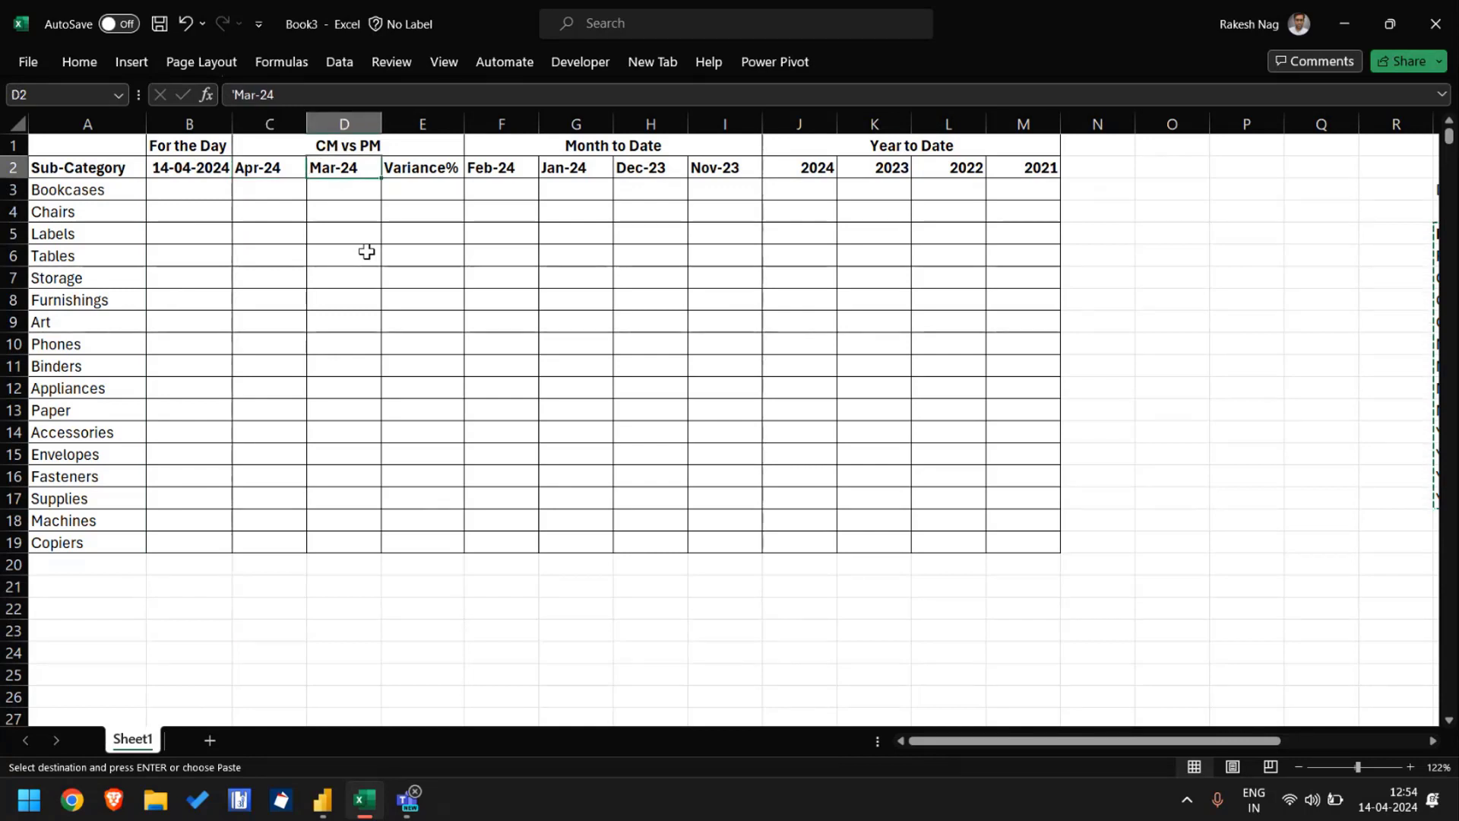
pyautogui.press('Left')
pyautogui.hotkey('shift', 'Right')
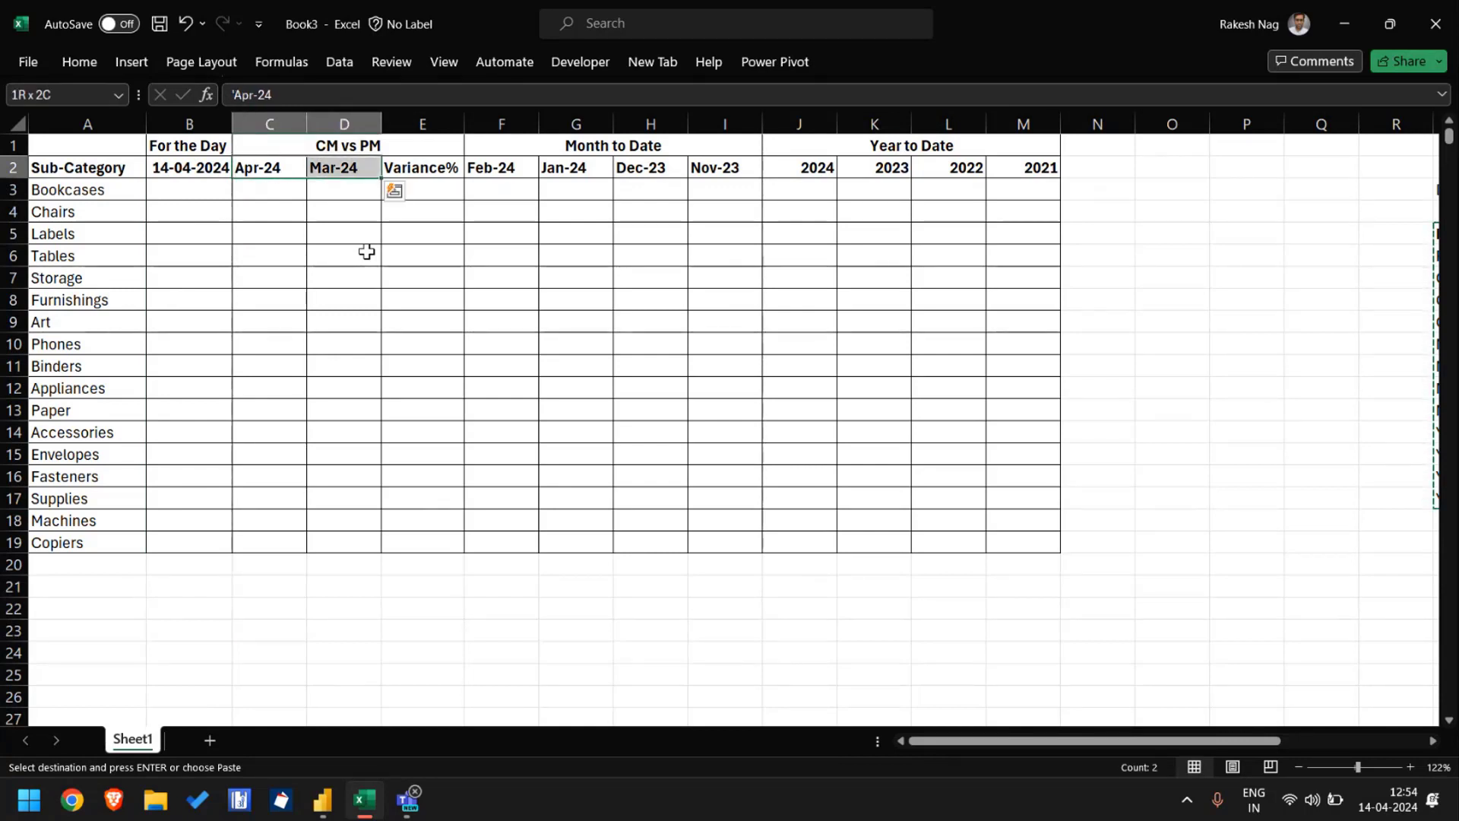
pyautogui.press('Right')
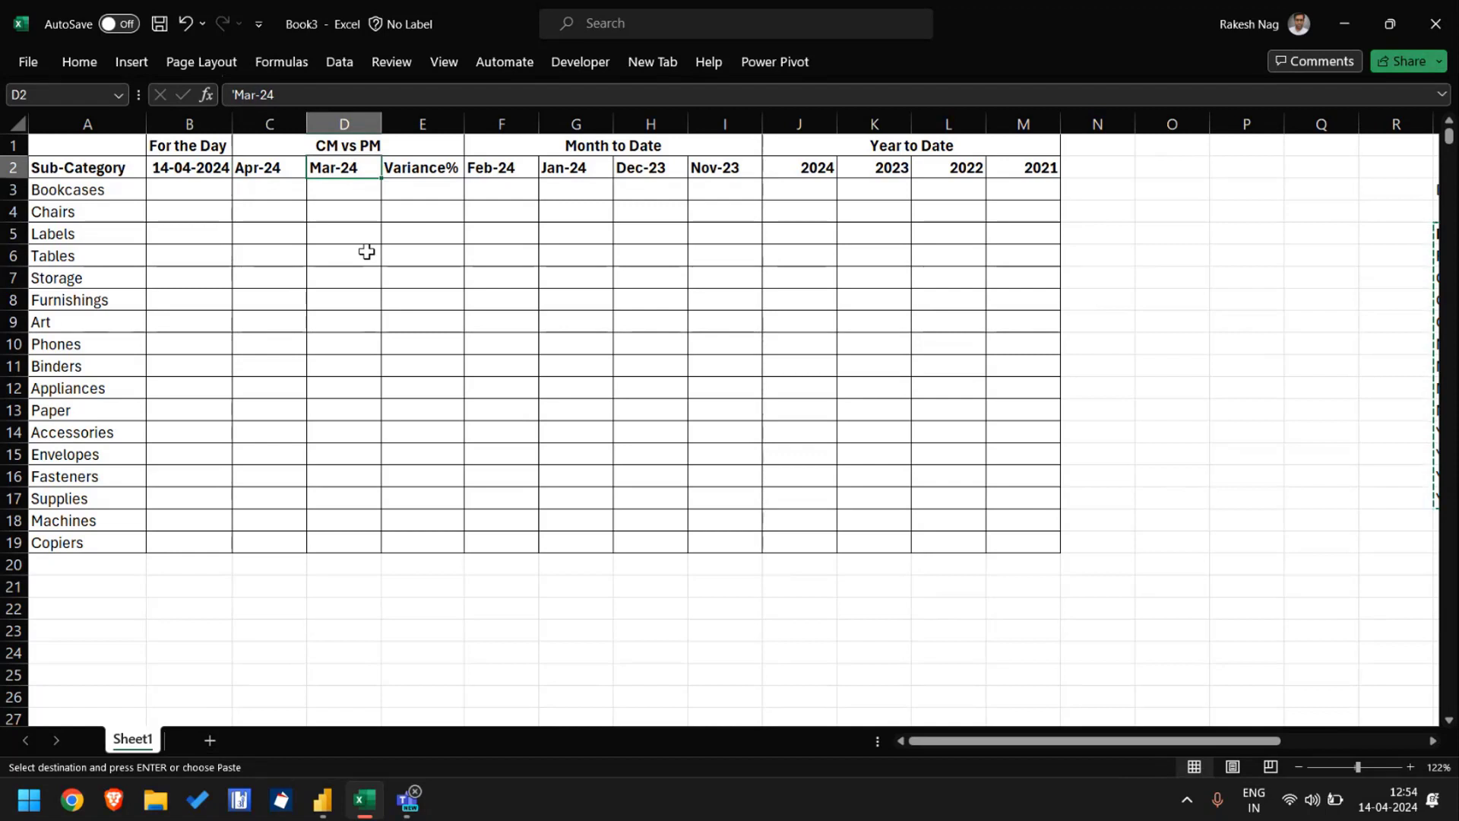
pyautogui.press('Right')
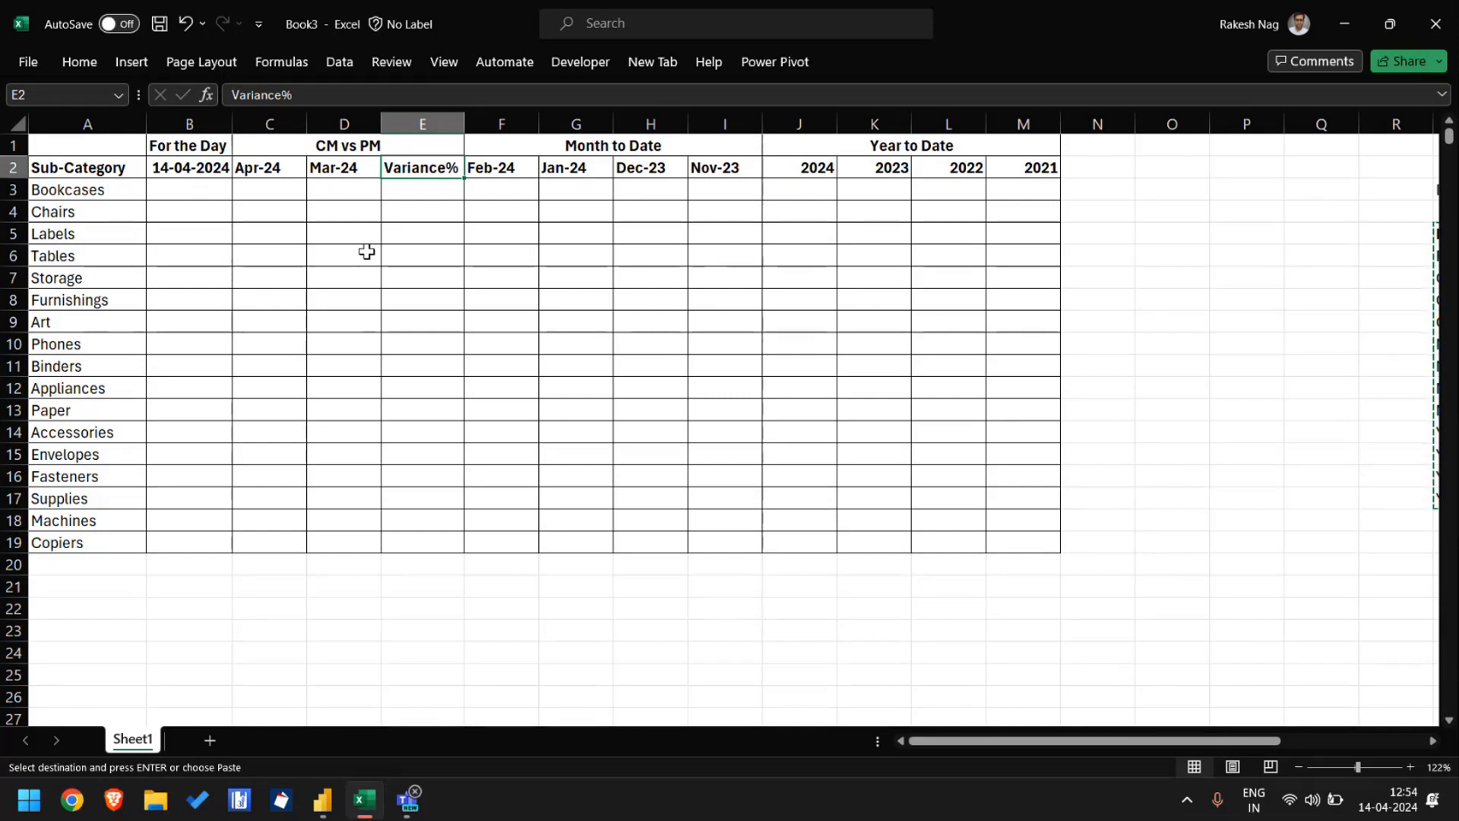
pyautogui.press('Left')
pyautogui.press('Left')
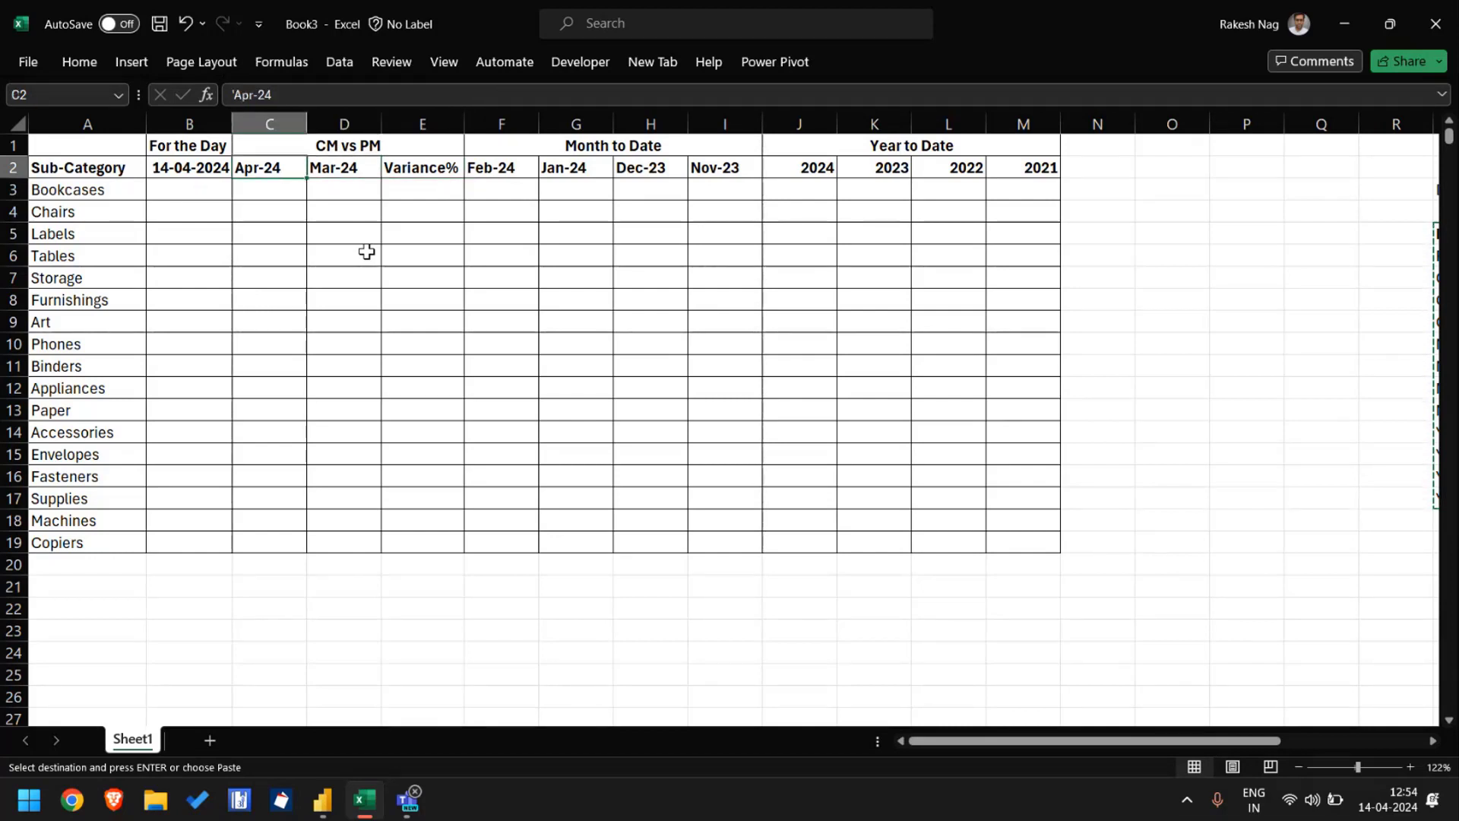
# Step: Switch back to Power BI and start a new measure named CM Sales in the ds_Period table
pyautogui.hotkey('alt', 'Tab')
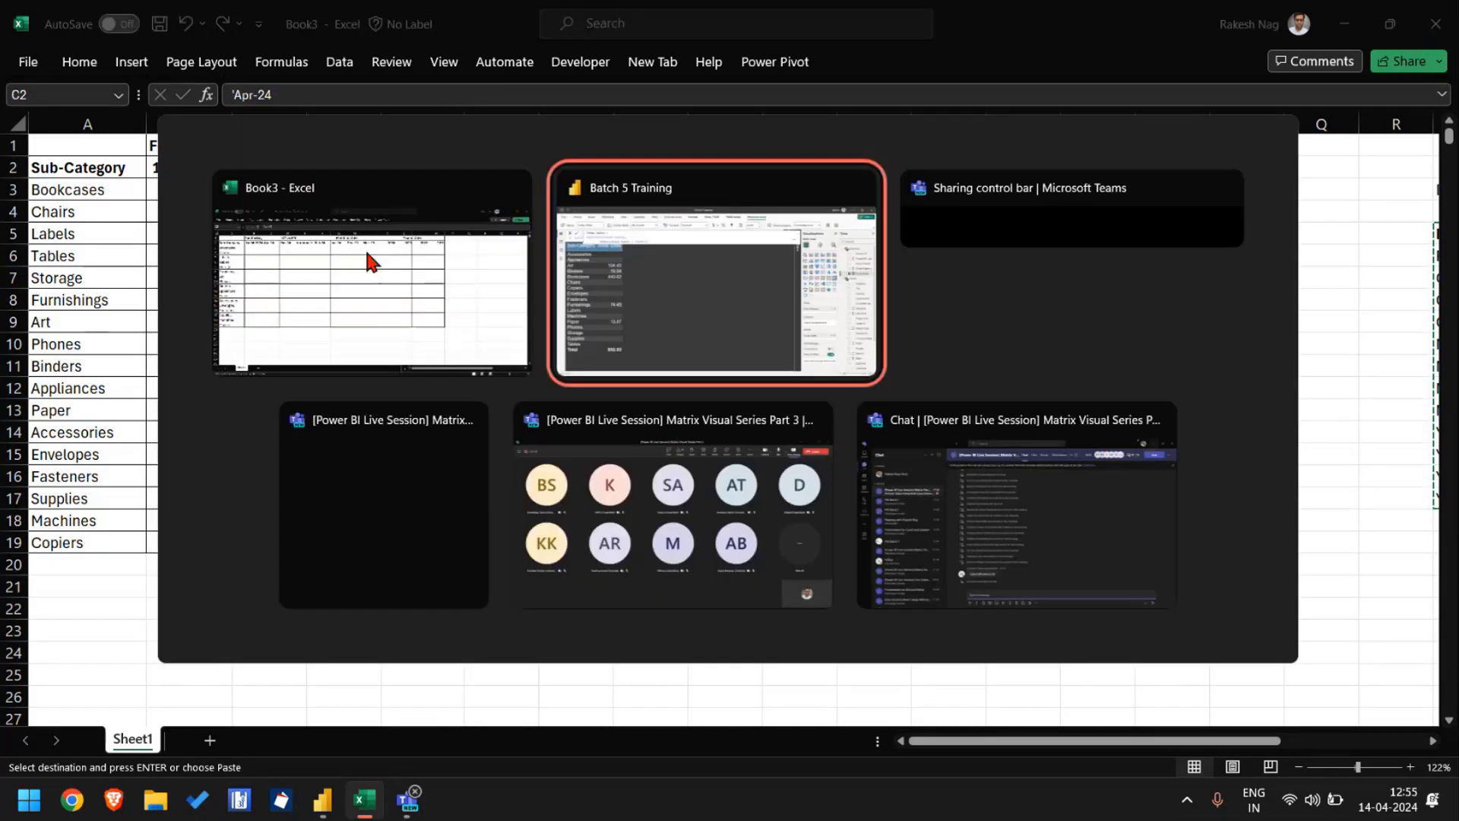
pyautogui.rightClick(1356, 195)
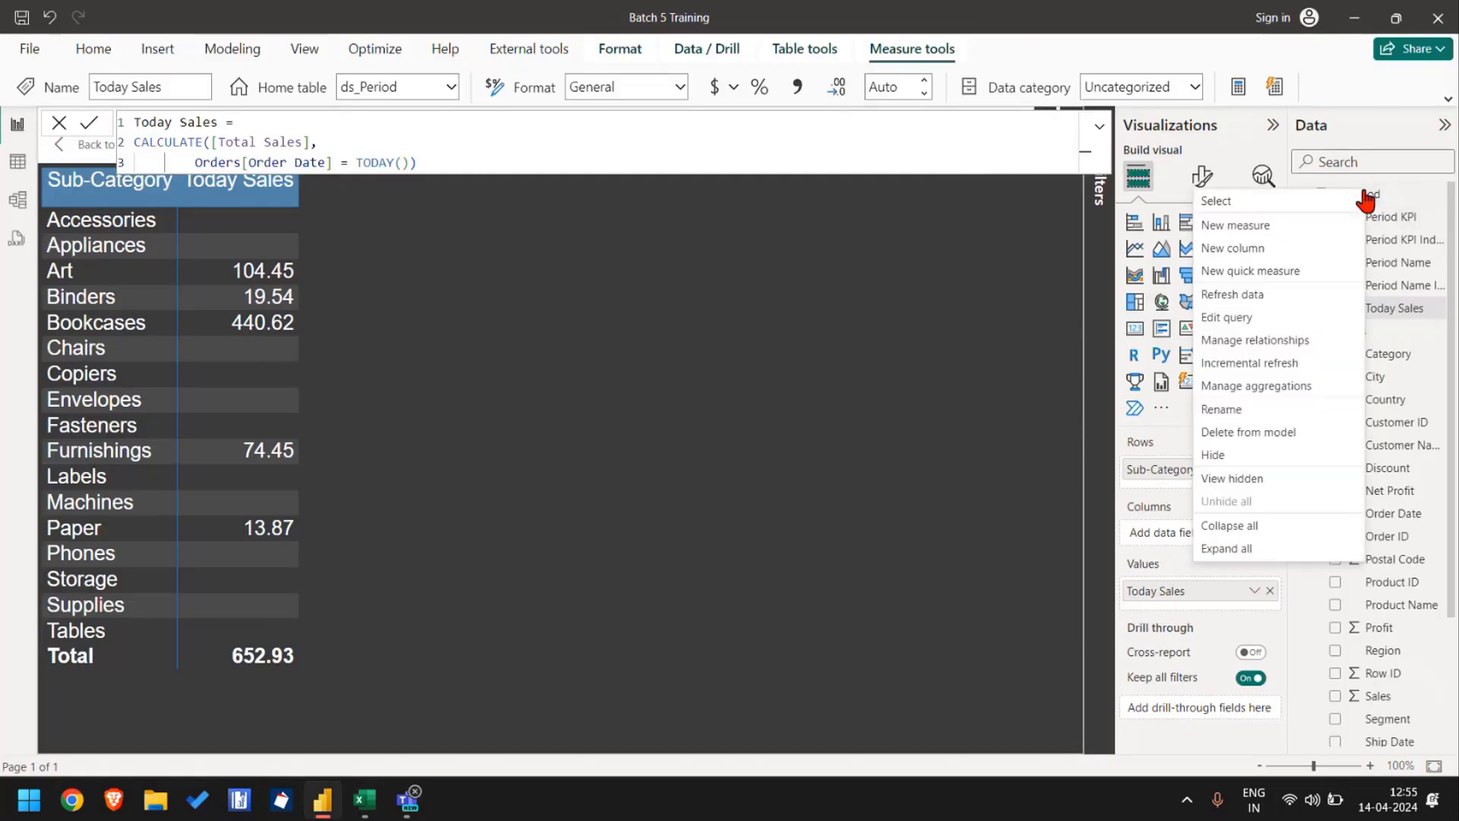
pyautogui.click(1287, 228)
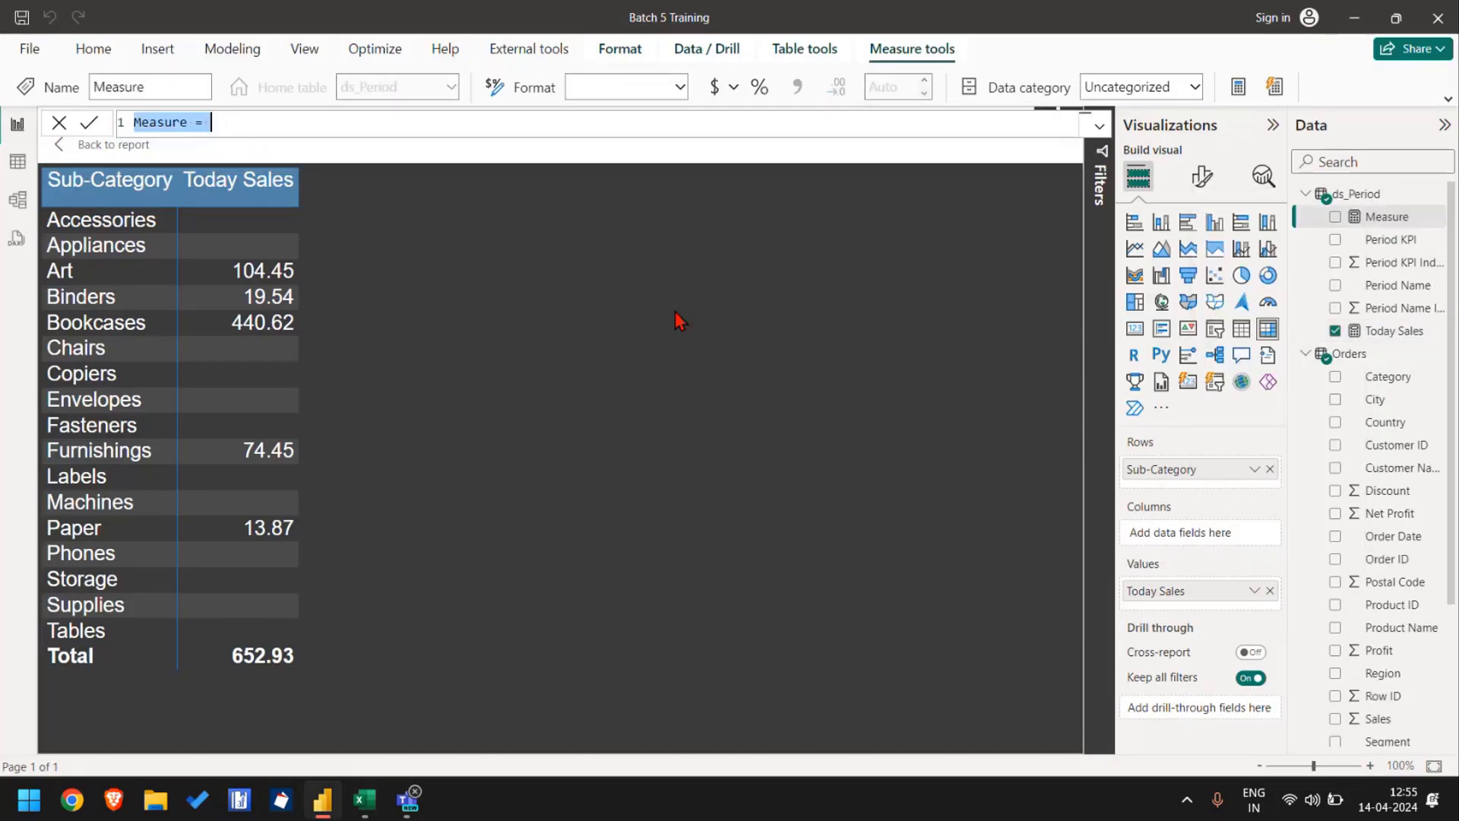
pyautogui.write('CM Sa')
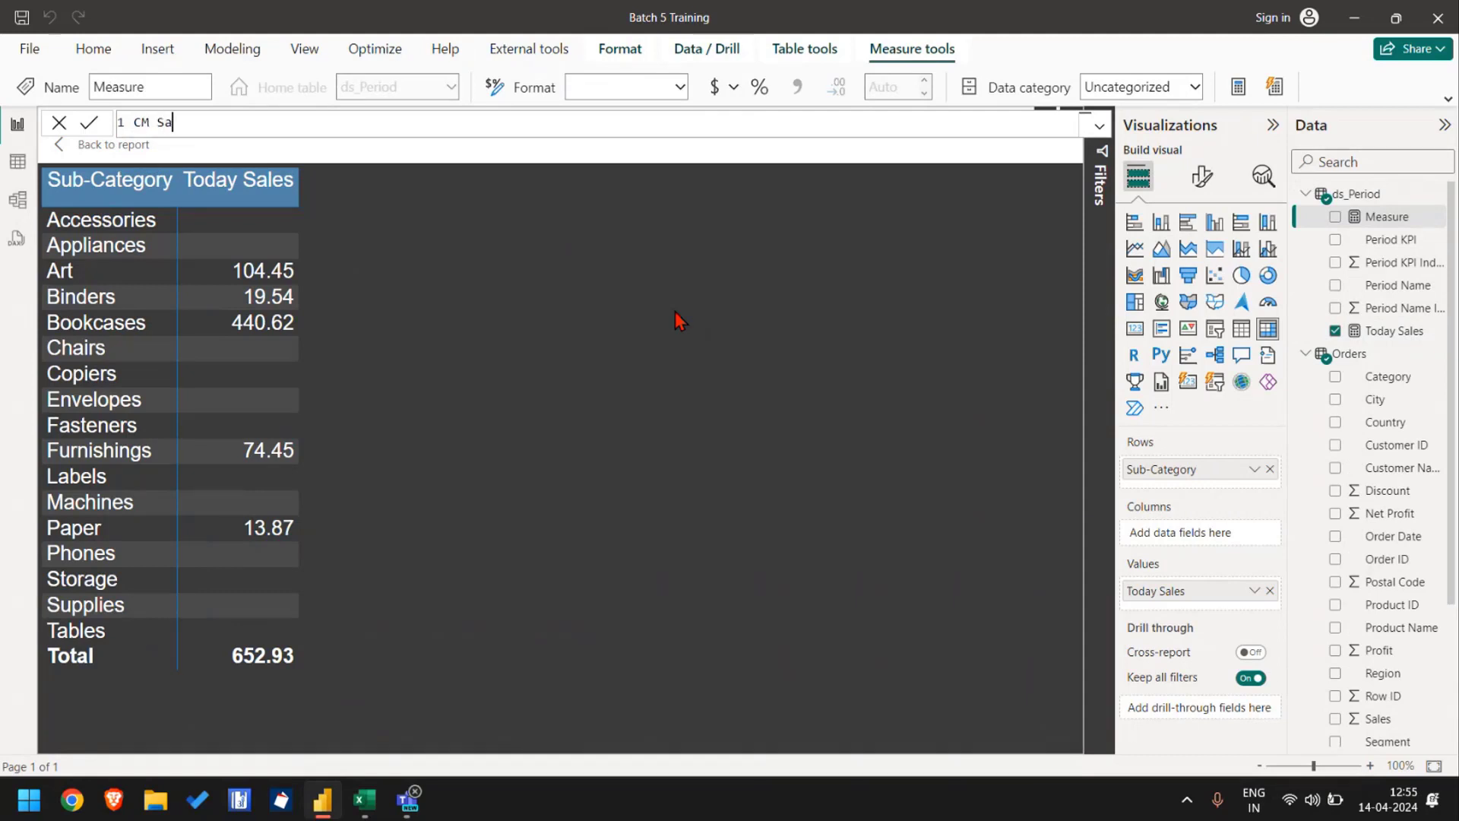
pyautogui.write('les =')
pyautogui.hotkey('shift', 'Return')
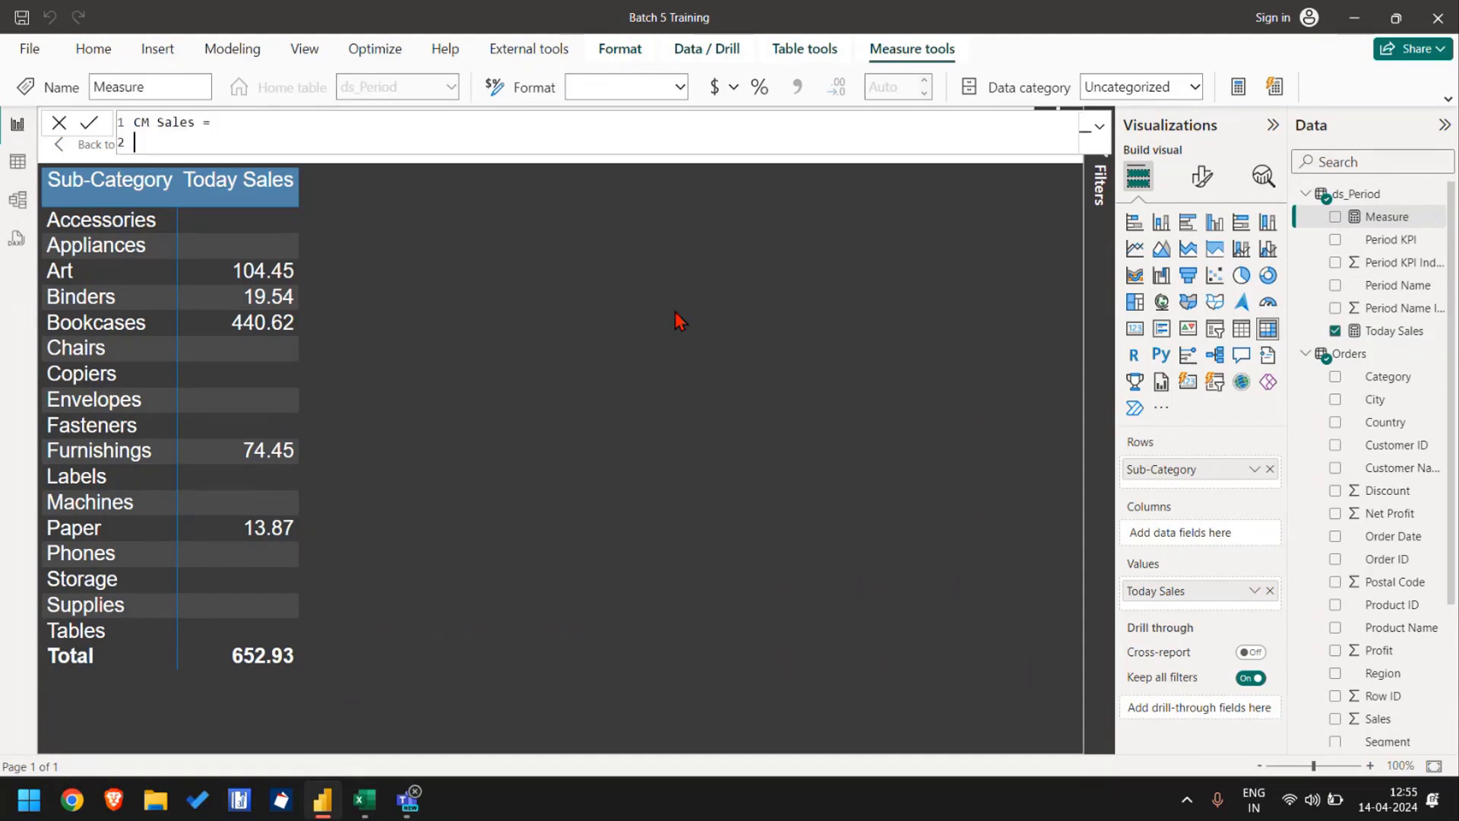
# Step: Begin the CM Sales formula with CALCULATE([Total Sales], and continue on a new line for the filter argument
pyautogui.write('CALCULATE(')
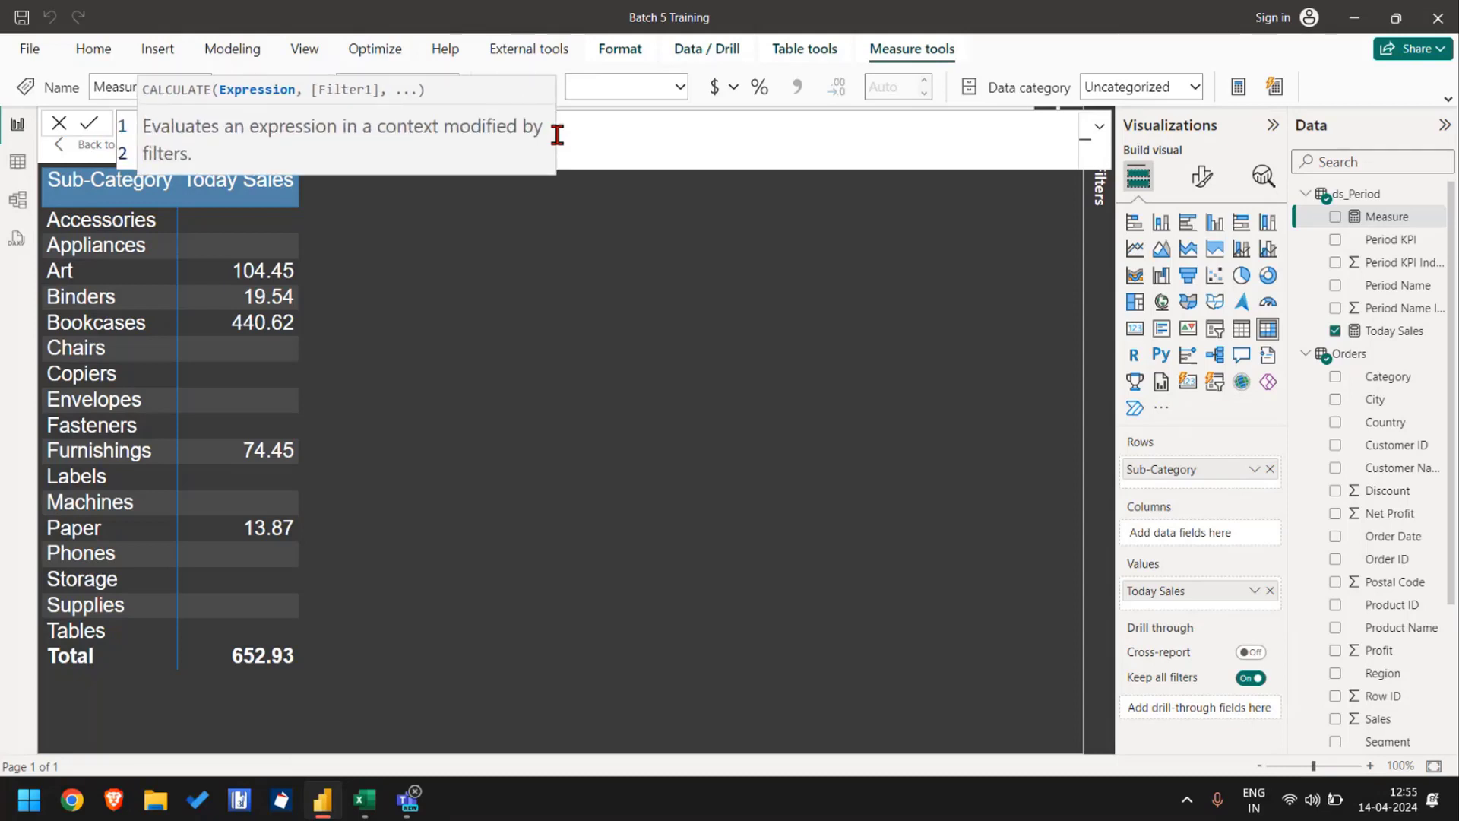
pyautogui.click(586, 126)
pyautogui.press('Down')
pyautogui.write('[to')
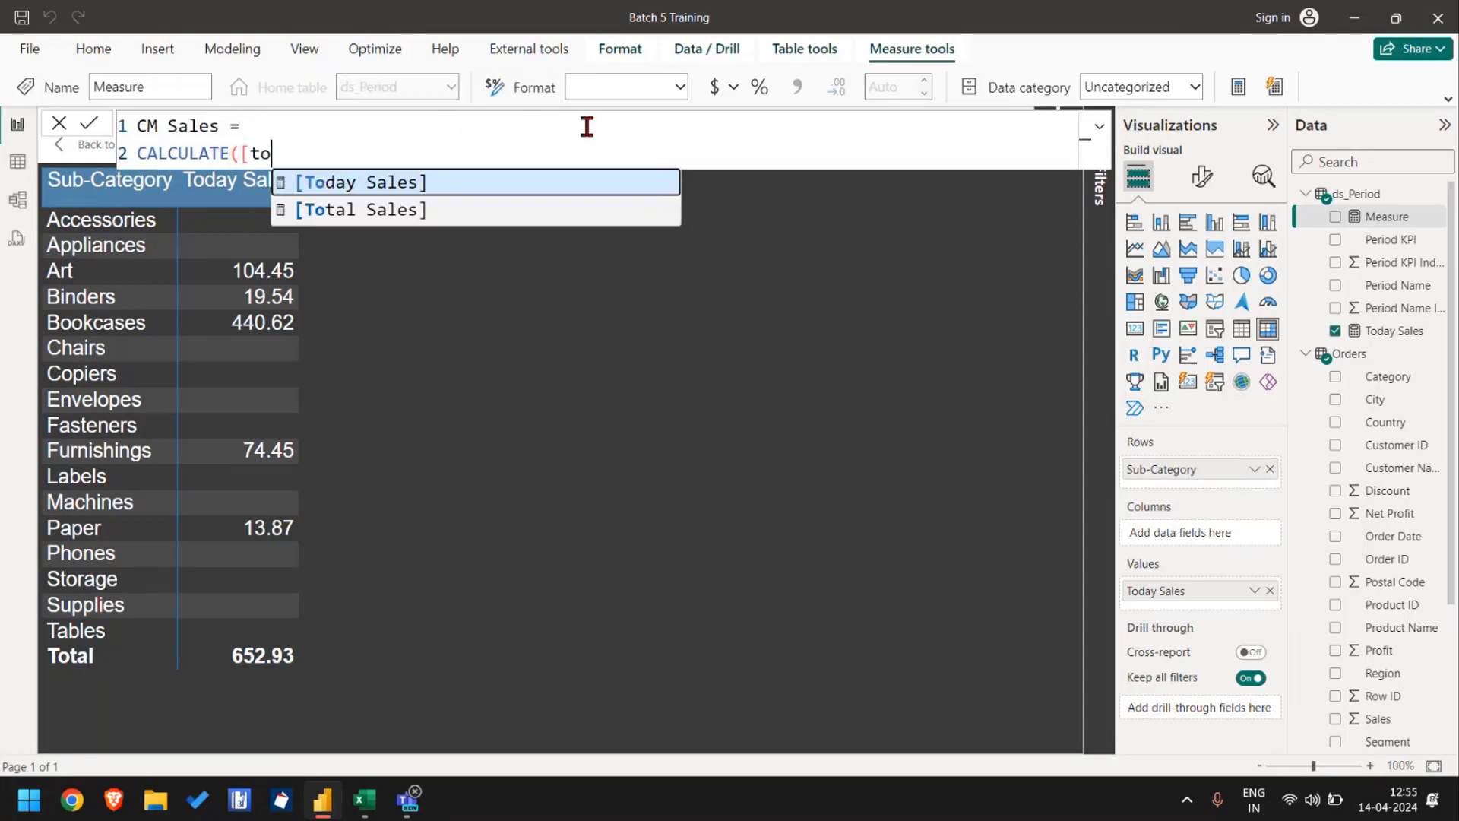
pyautogui.press('Down')
pyautogui.press('Tab')
pyautogui.write(',')
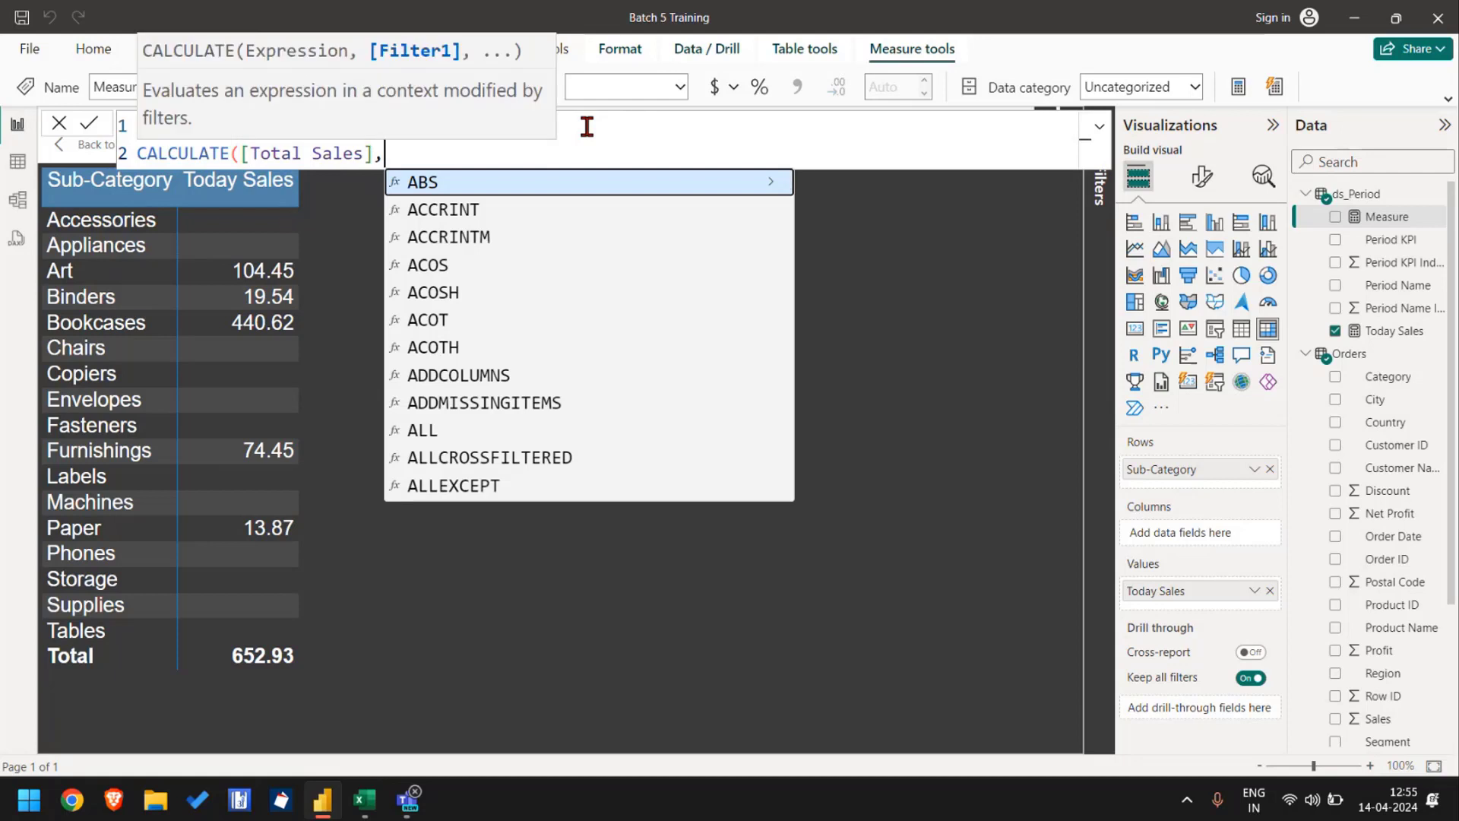
pyautogui.press('Escape')
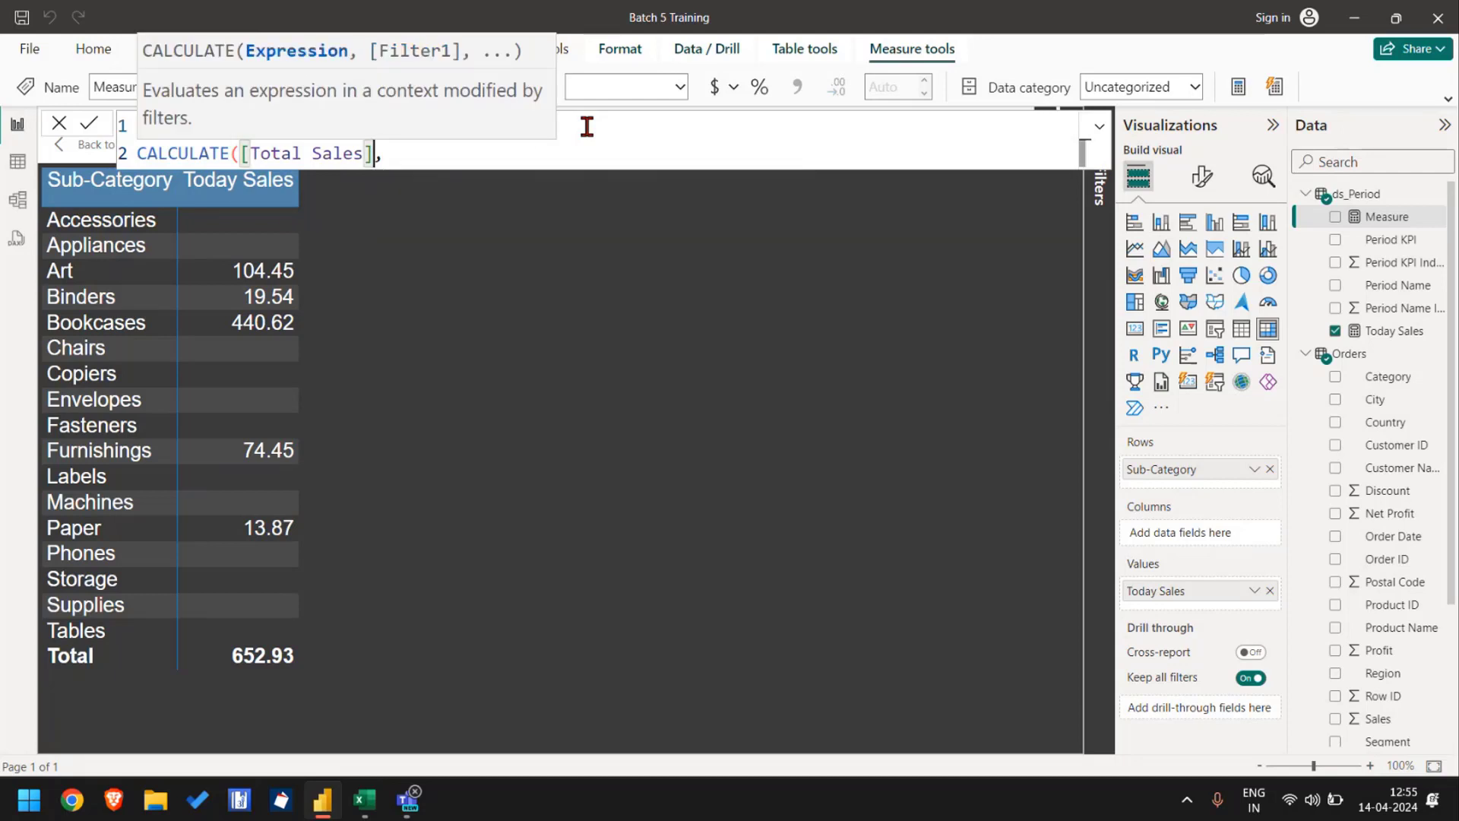
pyautogui.hotkey('shift', 'Return')
pyautogui.press('Escape')
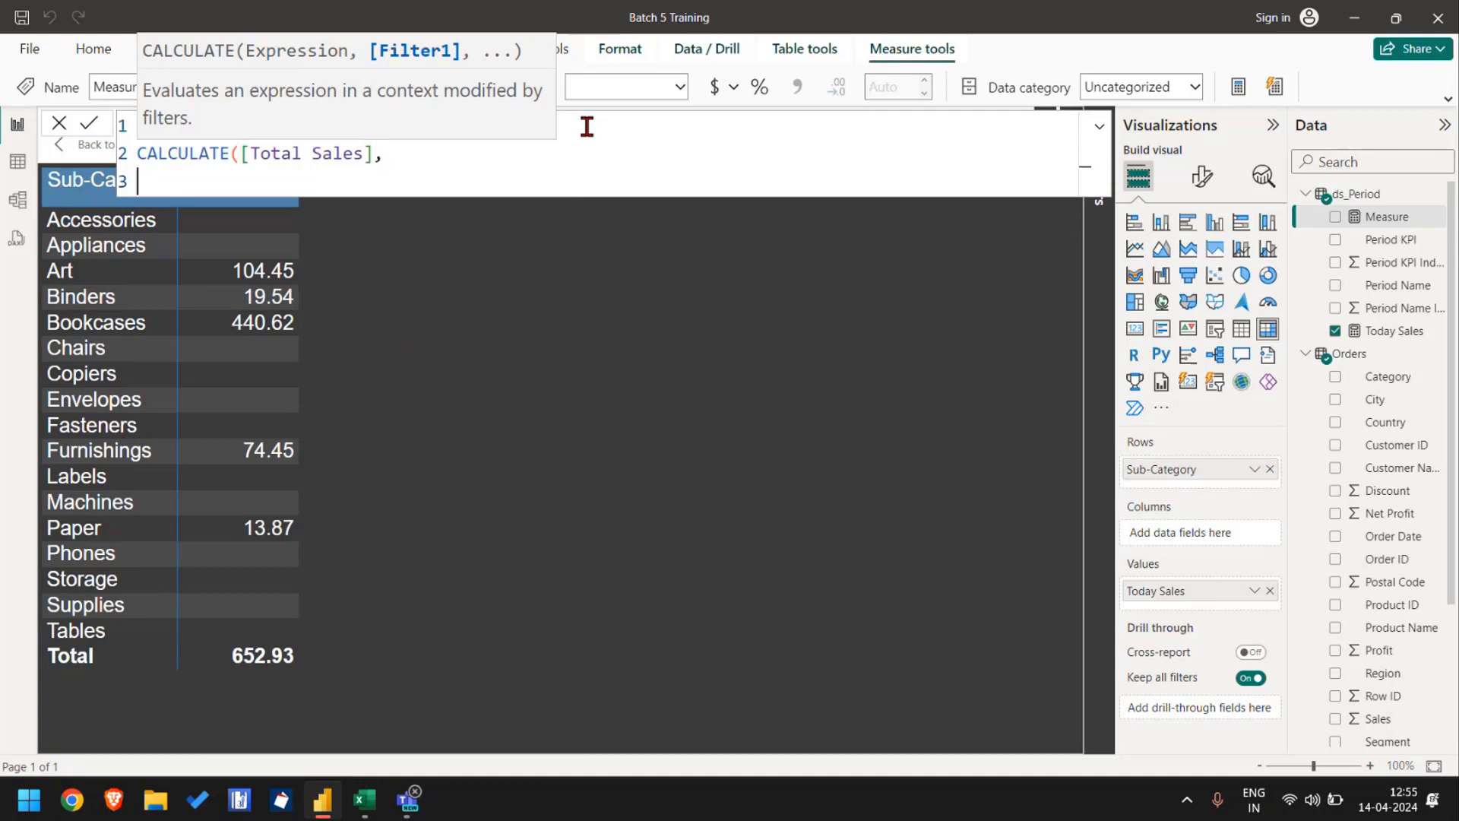
# Step: Indent the new line of CM Sales and open a FILTER function as CALCULATE's filter argument
pyautogui.press('Tab')
pyautogui.press('Tab')
pyautogui.write('fi')
pyautogui.press('Tab')
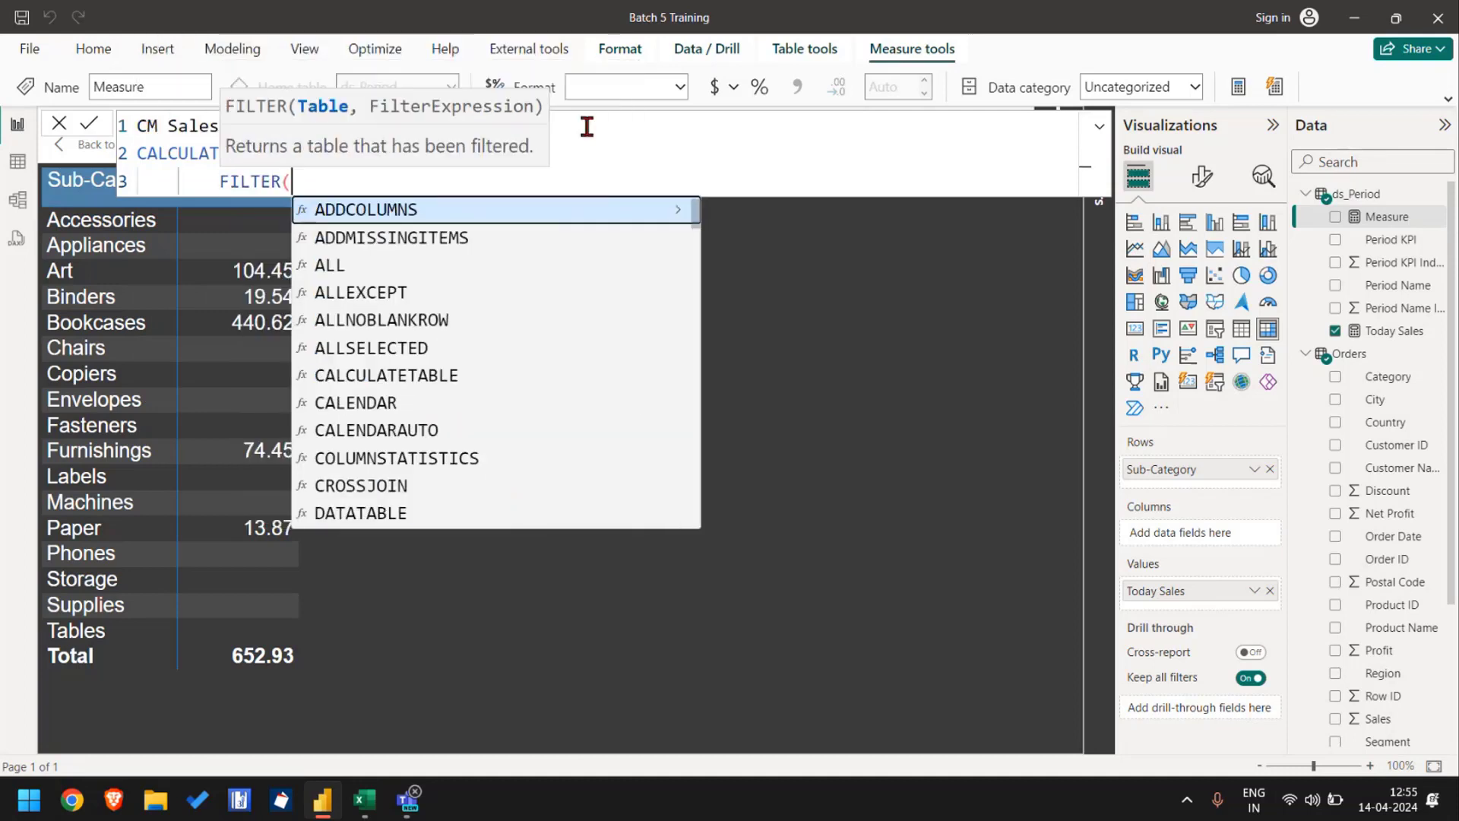
pyautogui.press('Tab')
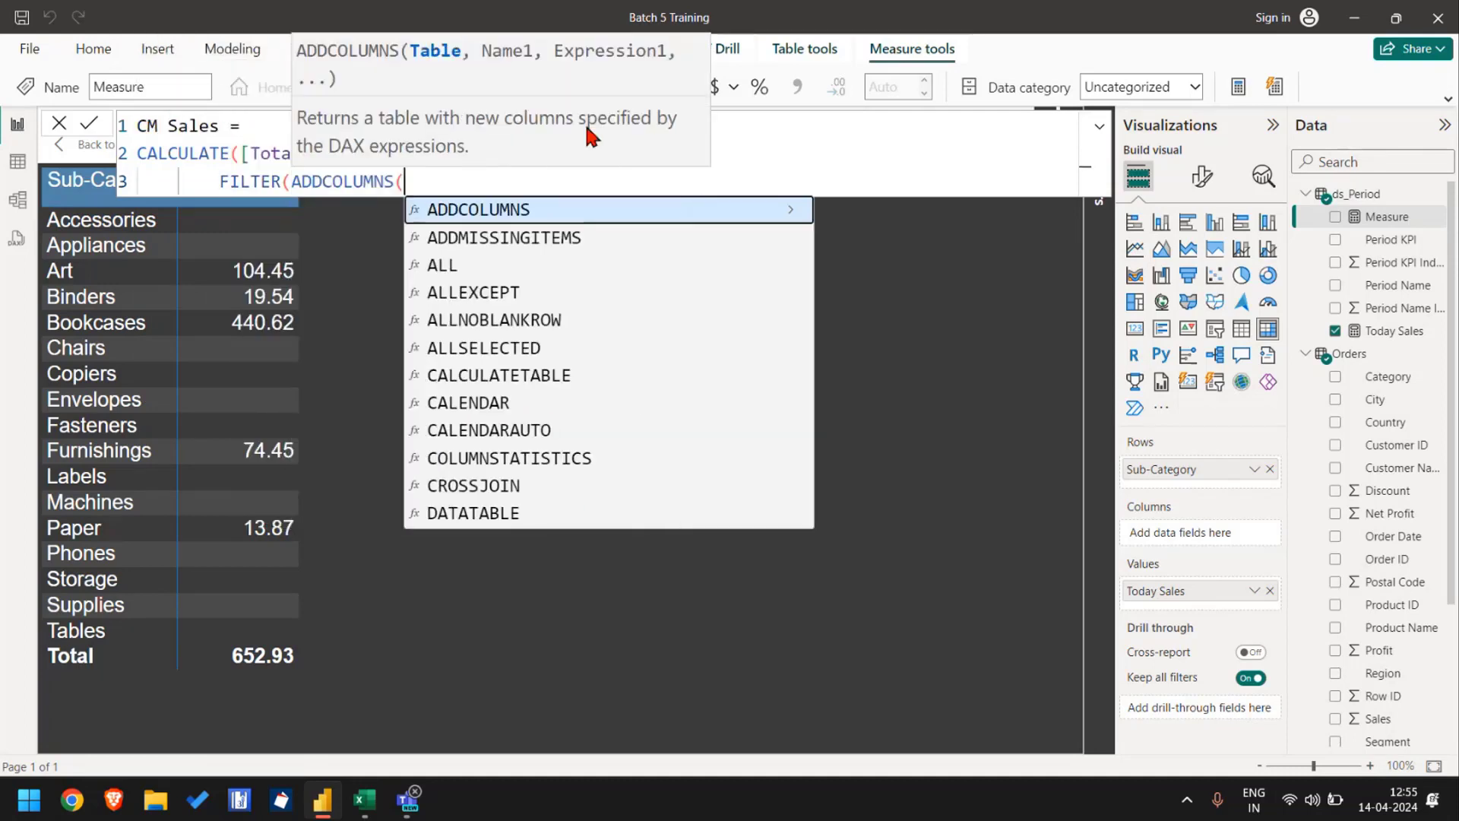
pyautogui.hotkey('ctrl', 'z')
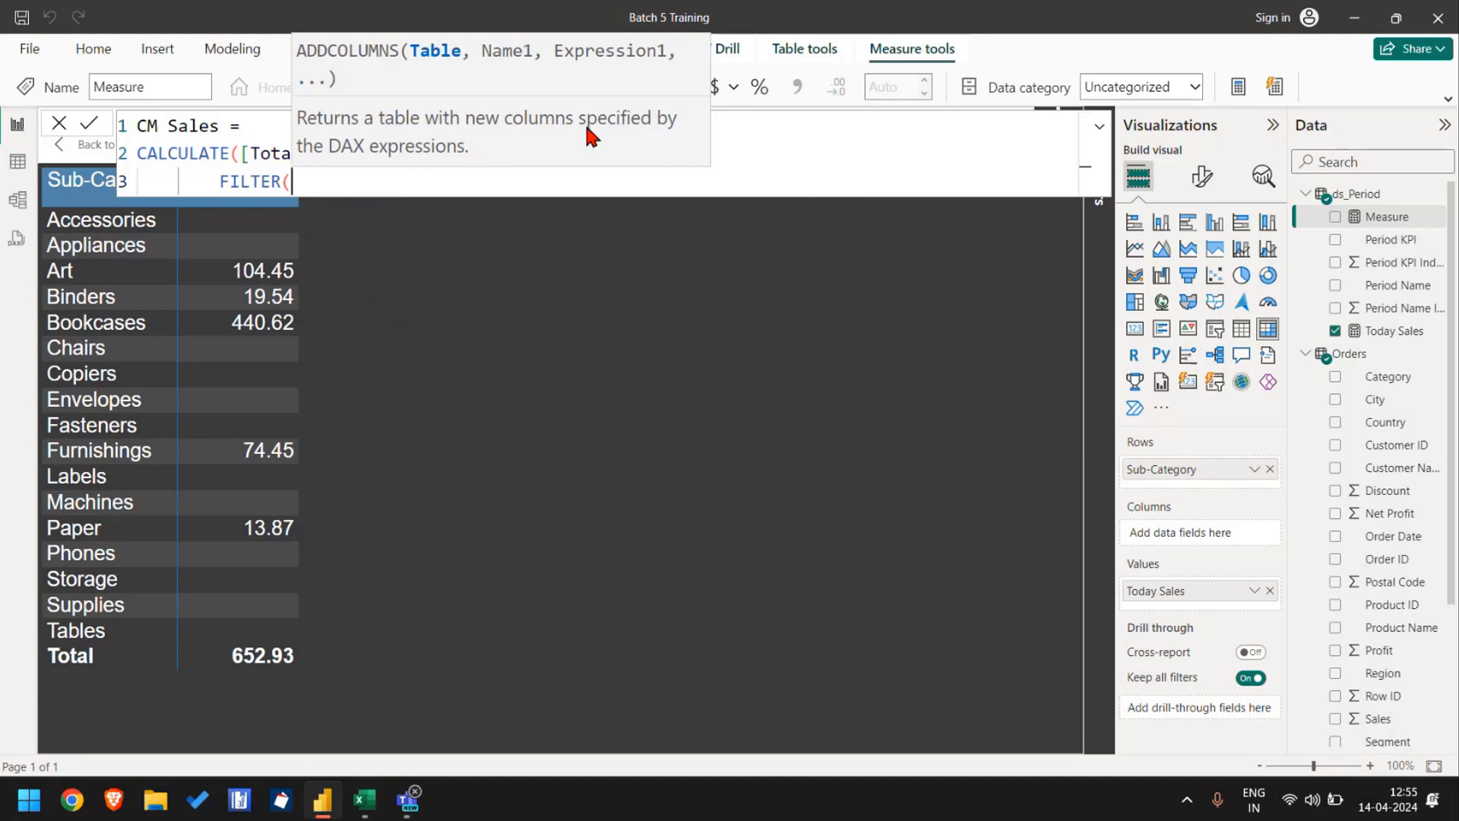
pyautogui.write('tbl')
pyautogui.press('BackSpace')
pyautogui.press('BackSpace')
pyautogui.press('BackSpace')
pyautogui.click(482, 169)
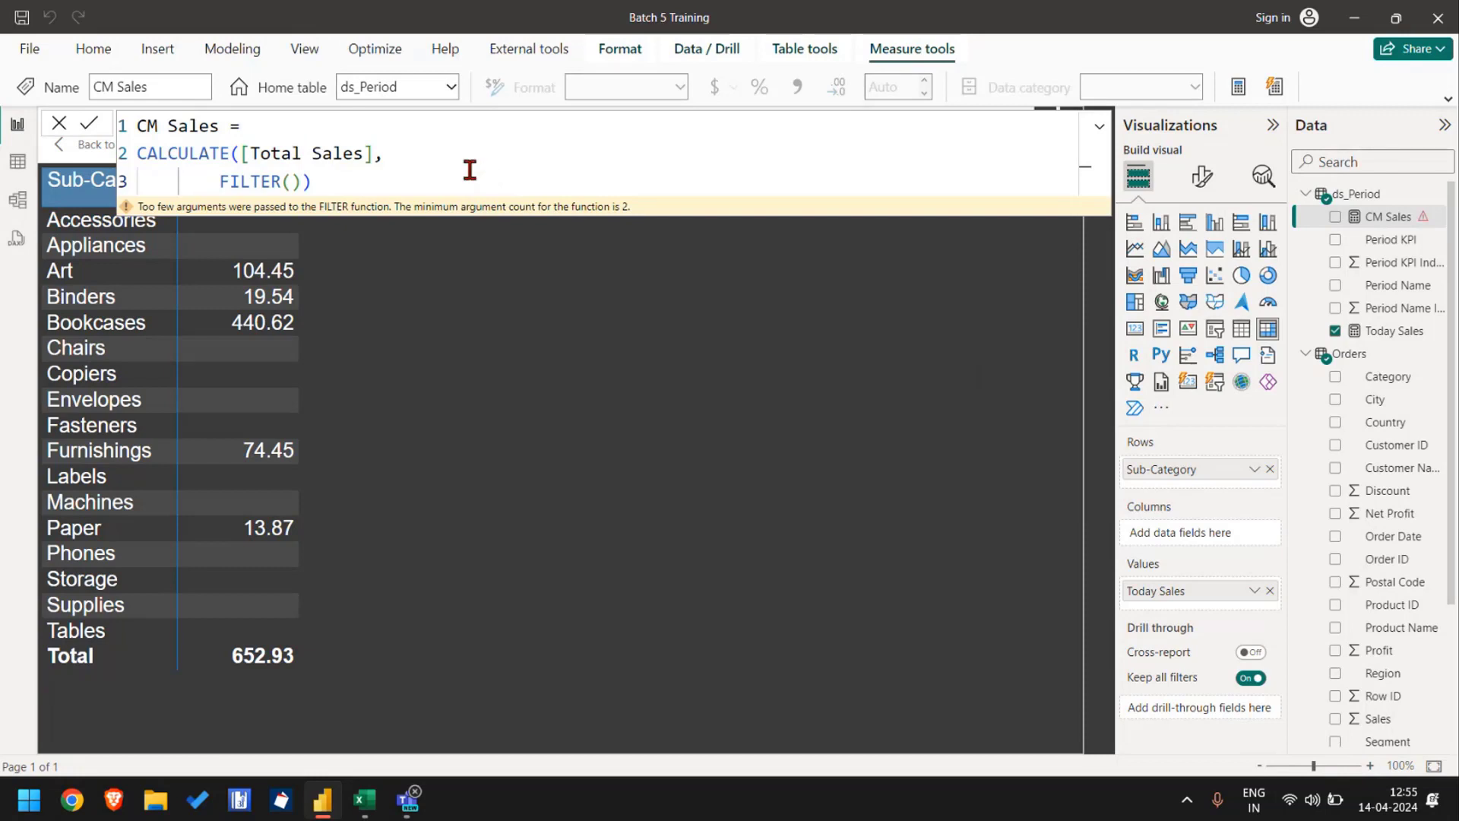
pyautogui.press('BackSpace')
pyautogui.press('BackSpace')
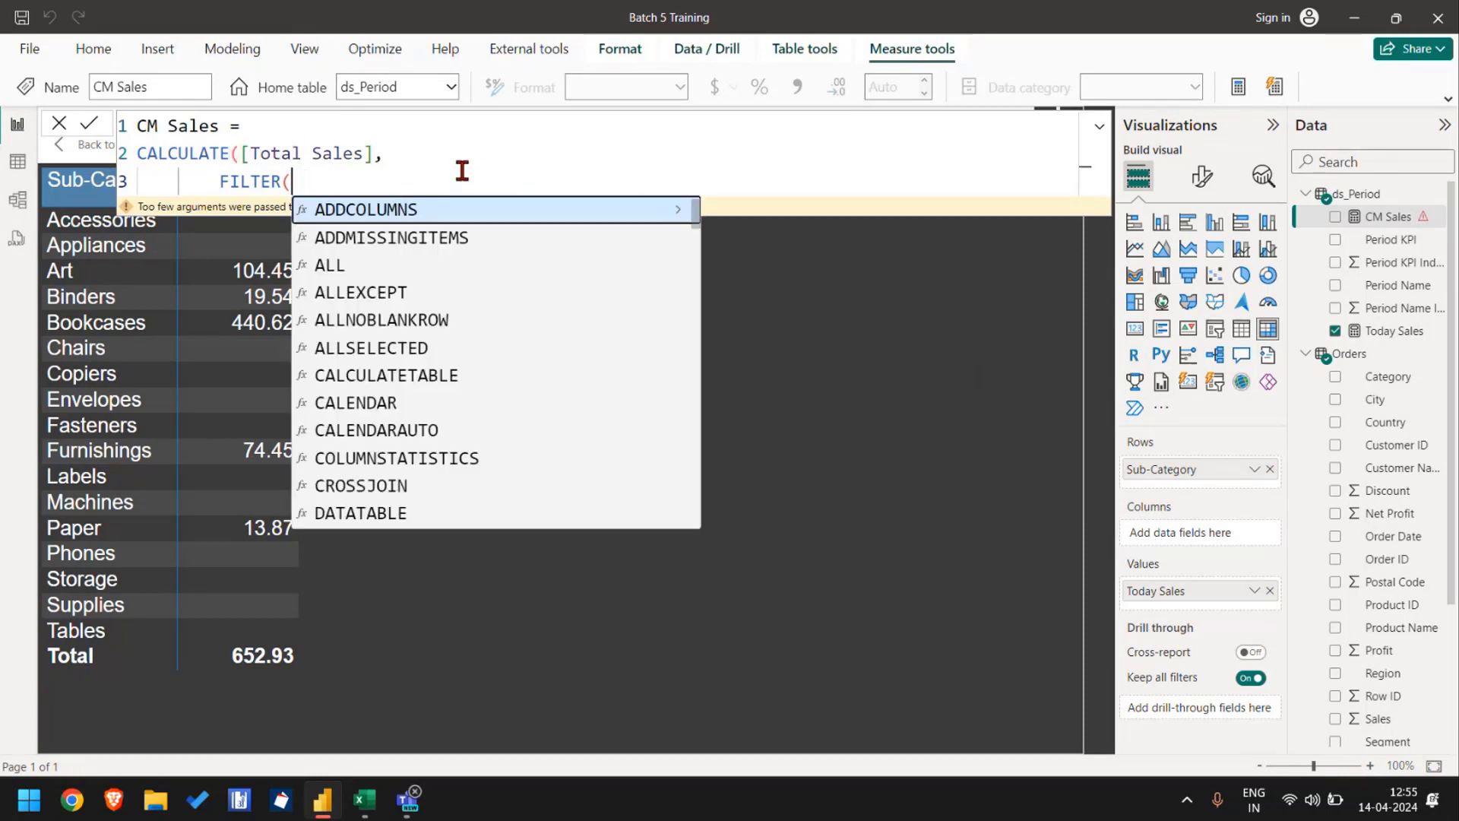
# Step: Enter ALL(tbl_Date[Date]) as the table argument of the FILTER function in CM Sales
pyautogui.write('tbl')
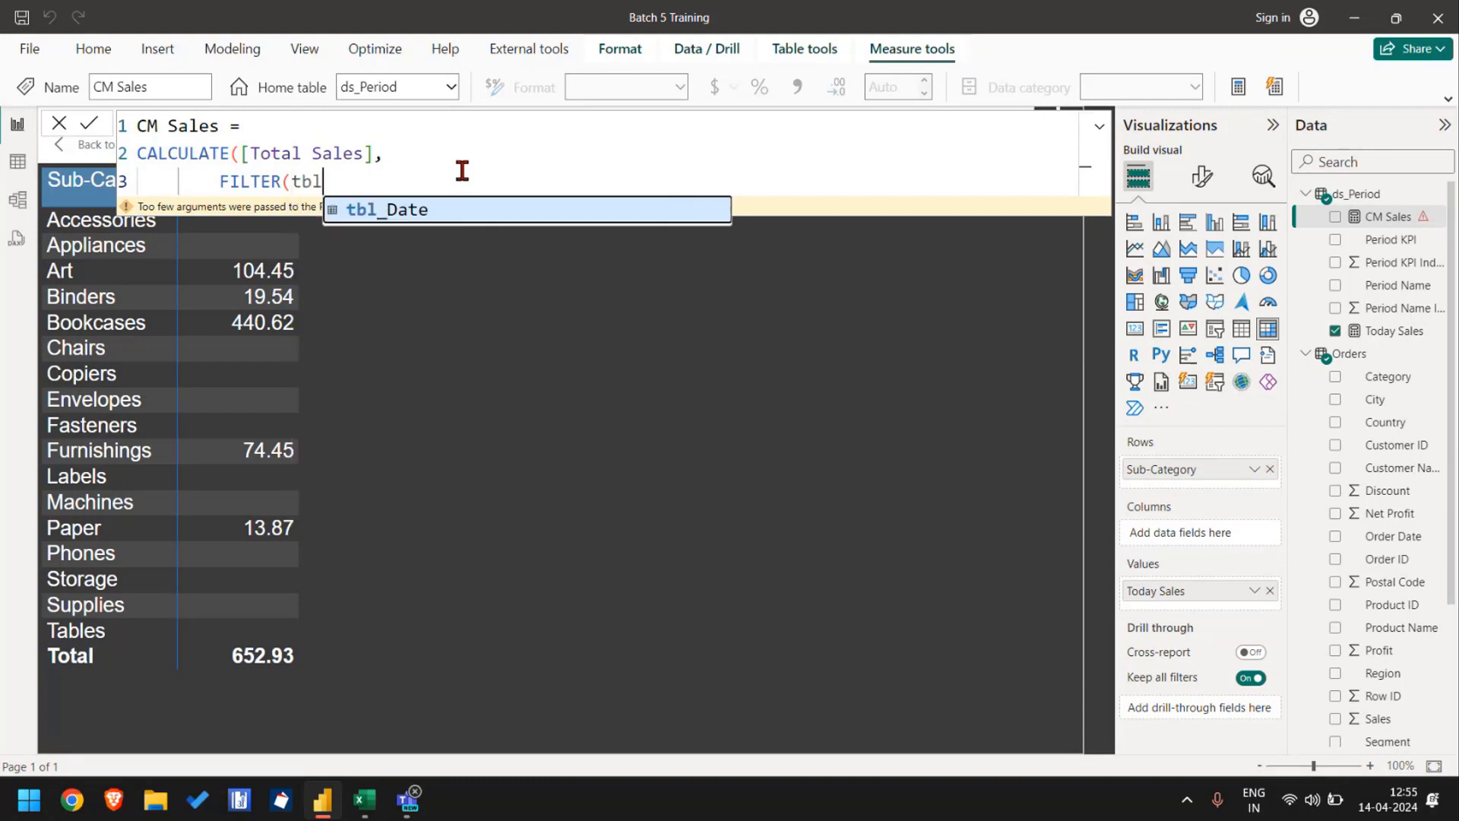
pyautogui.press('Tab')
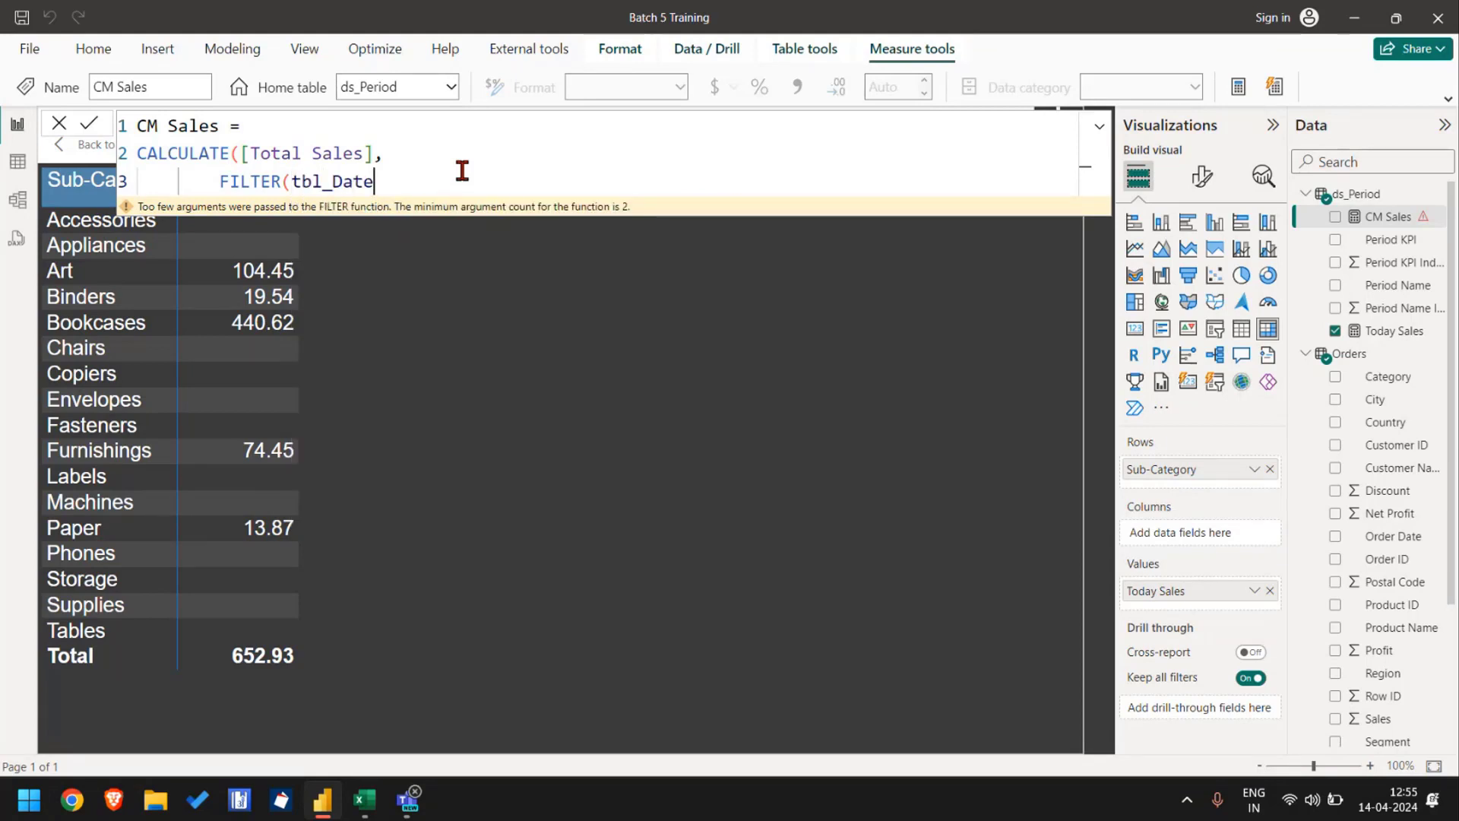
pyautogui.press('Left')
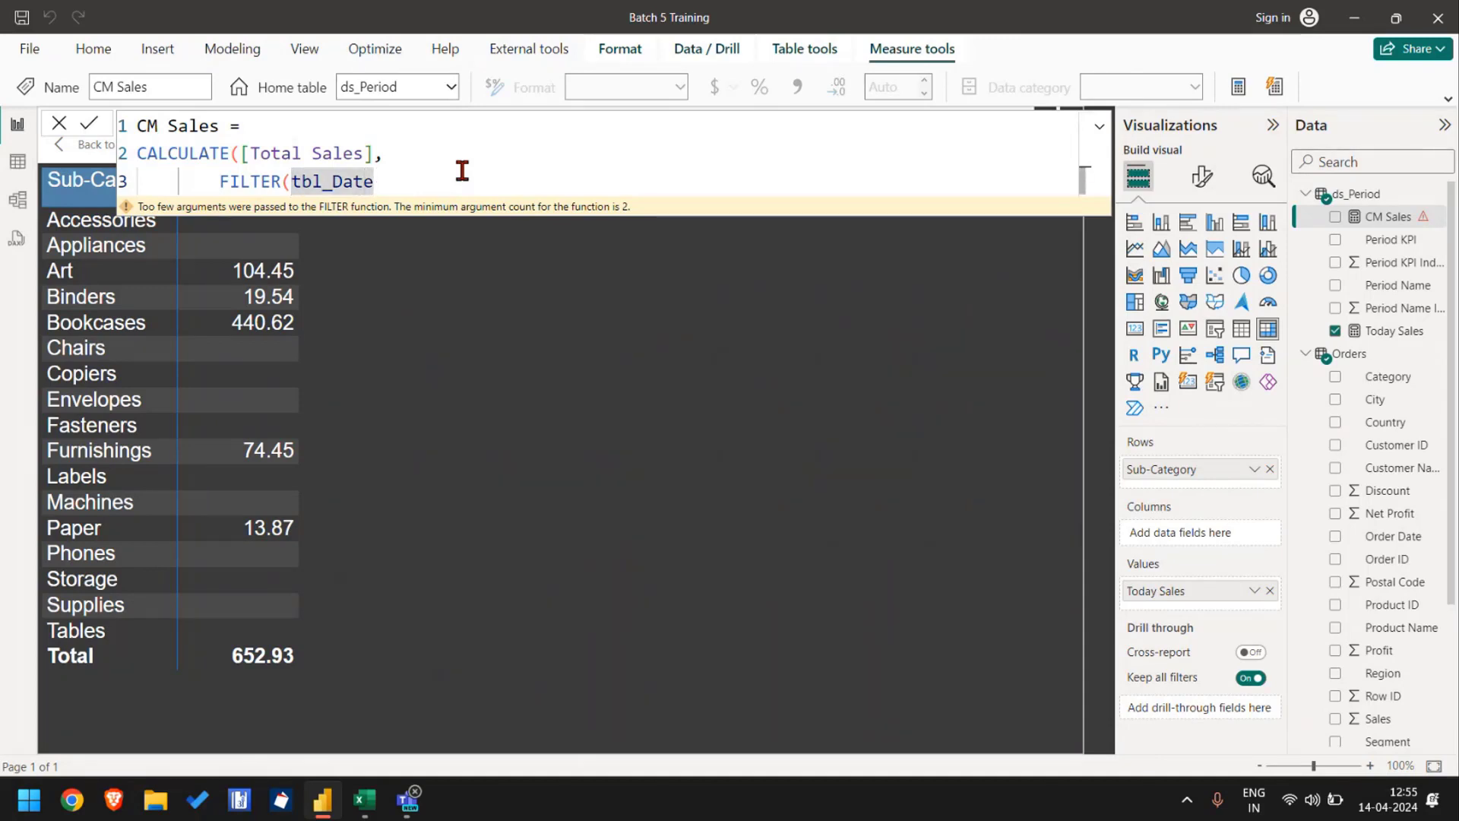
pyautogui.write('ALL(')
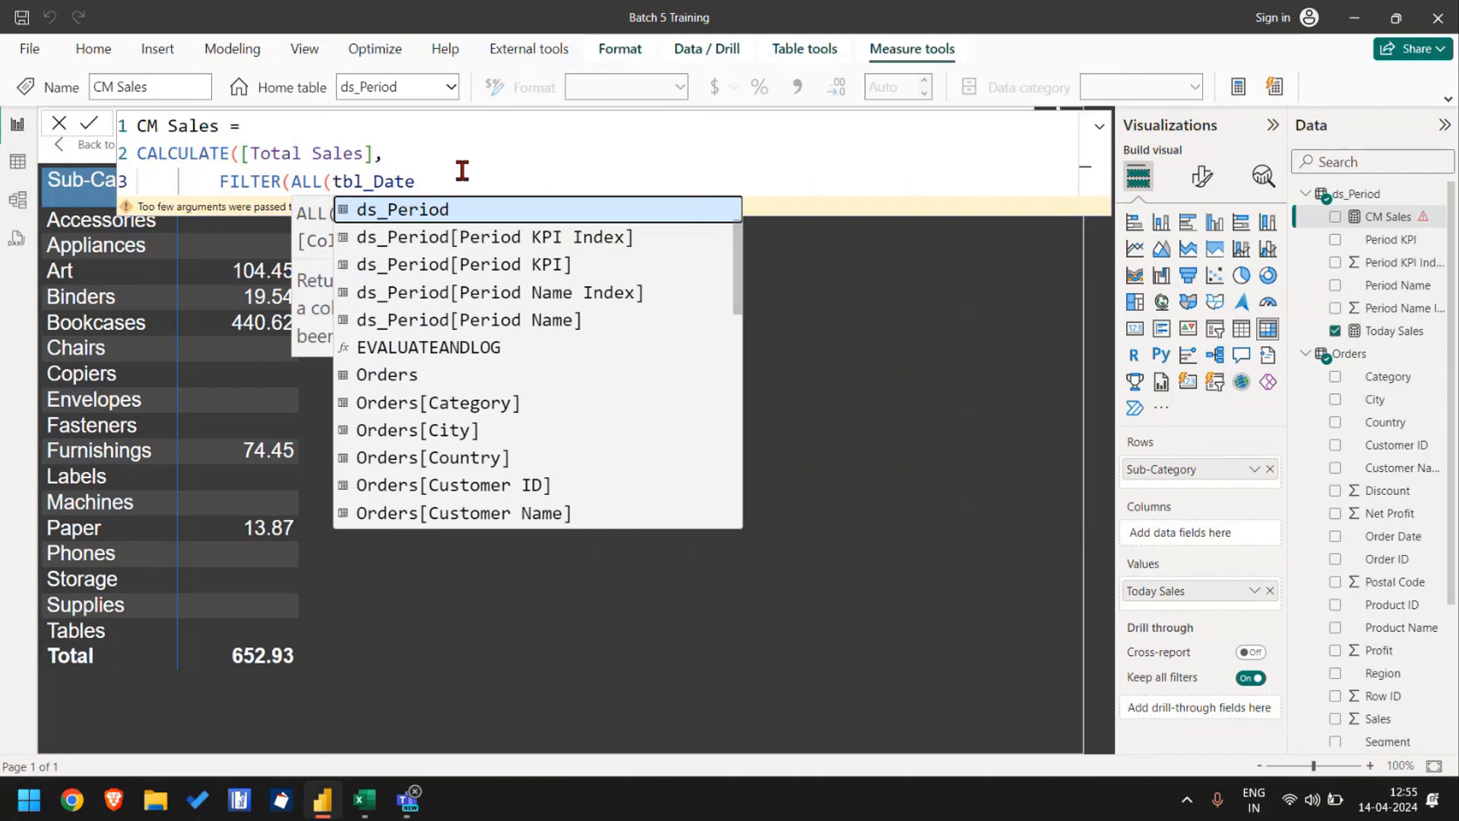
pyautogui.press('Escape')
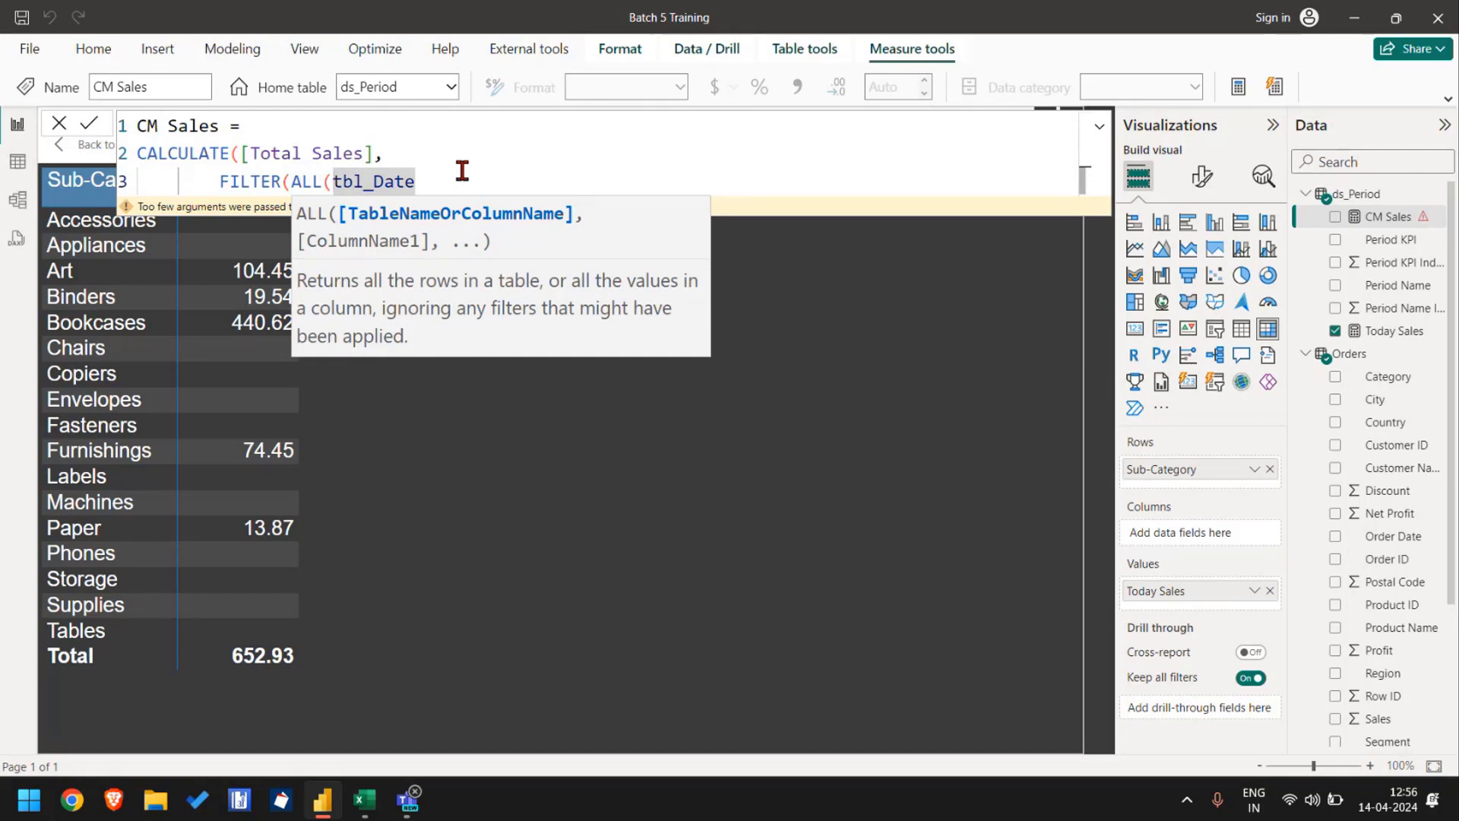
pyautogui.press('End')
pyautogui.write('/')
pyautogui.press('BackSpace')
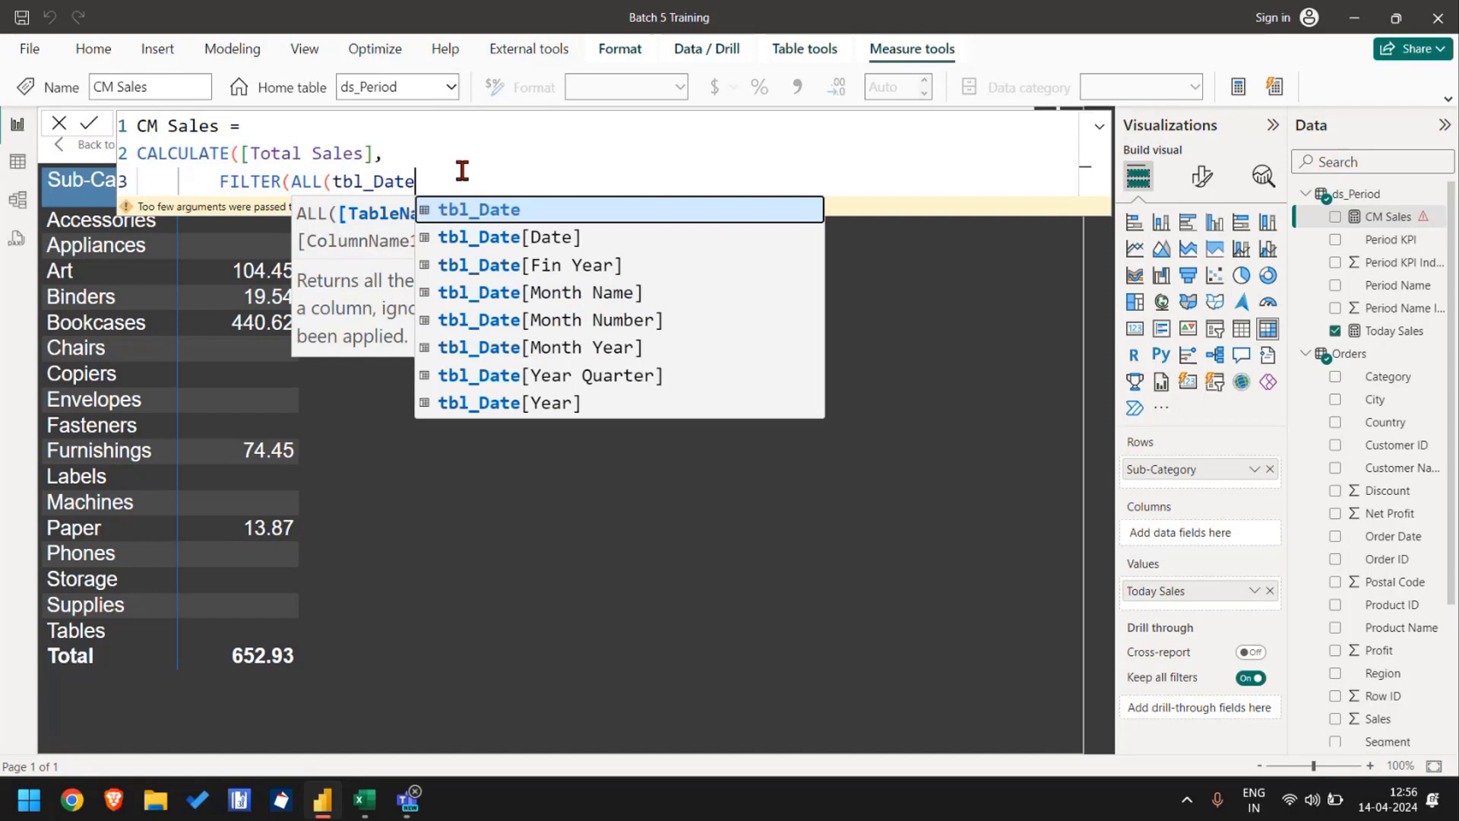
pyautogui.press('Down')
pyautogui.press('Tab')
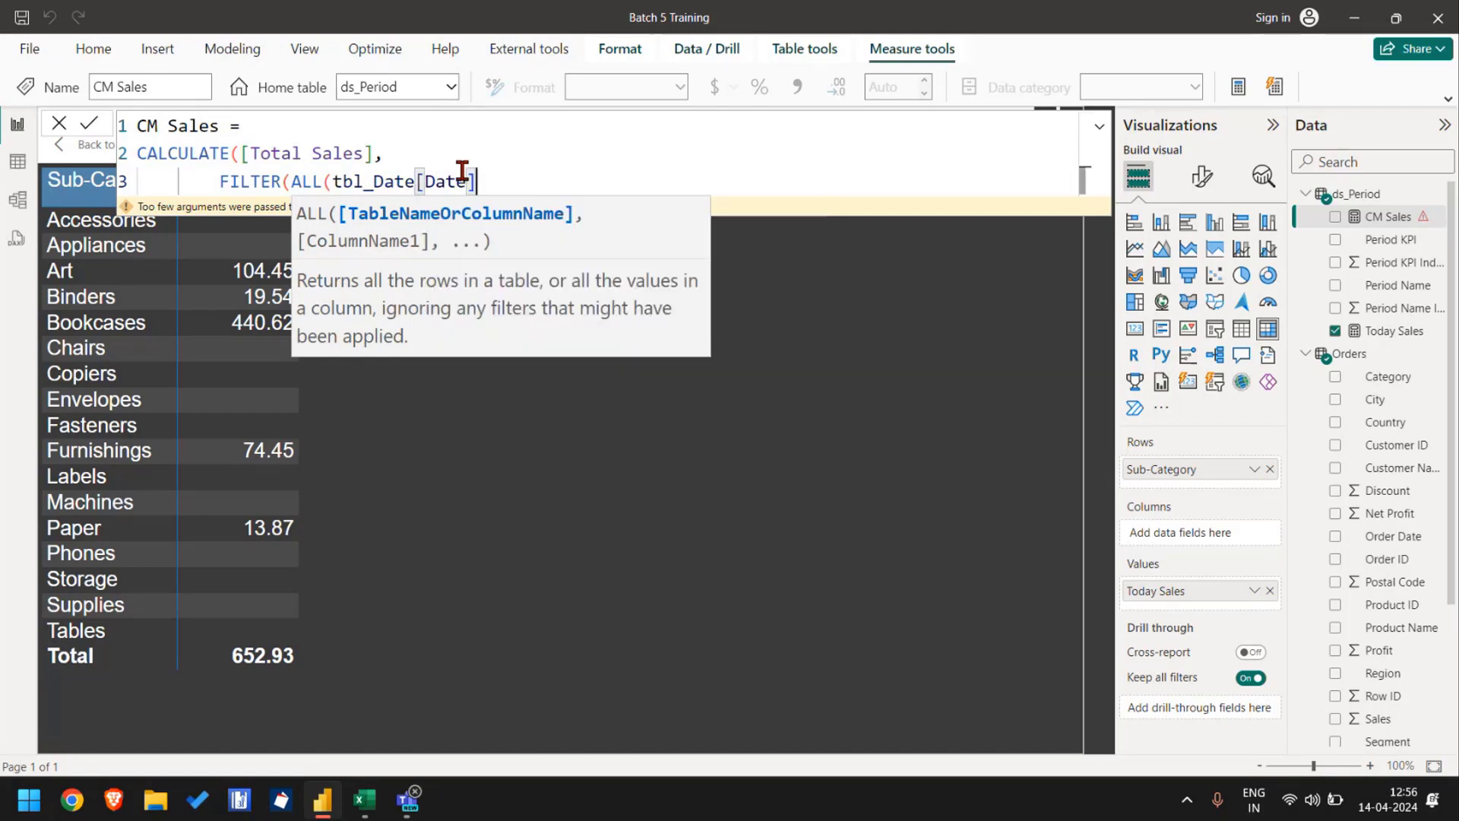
pyautogui.write(')')
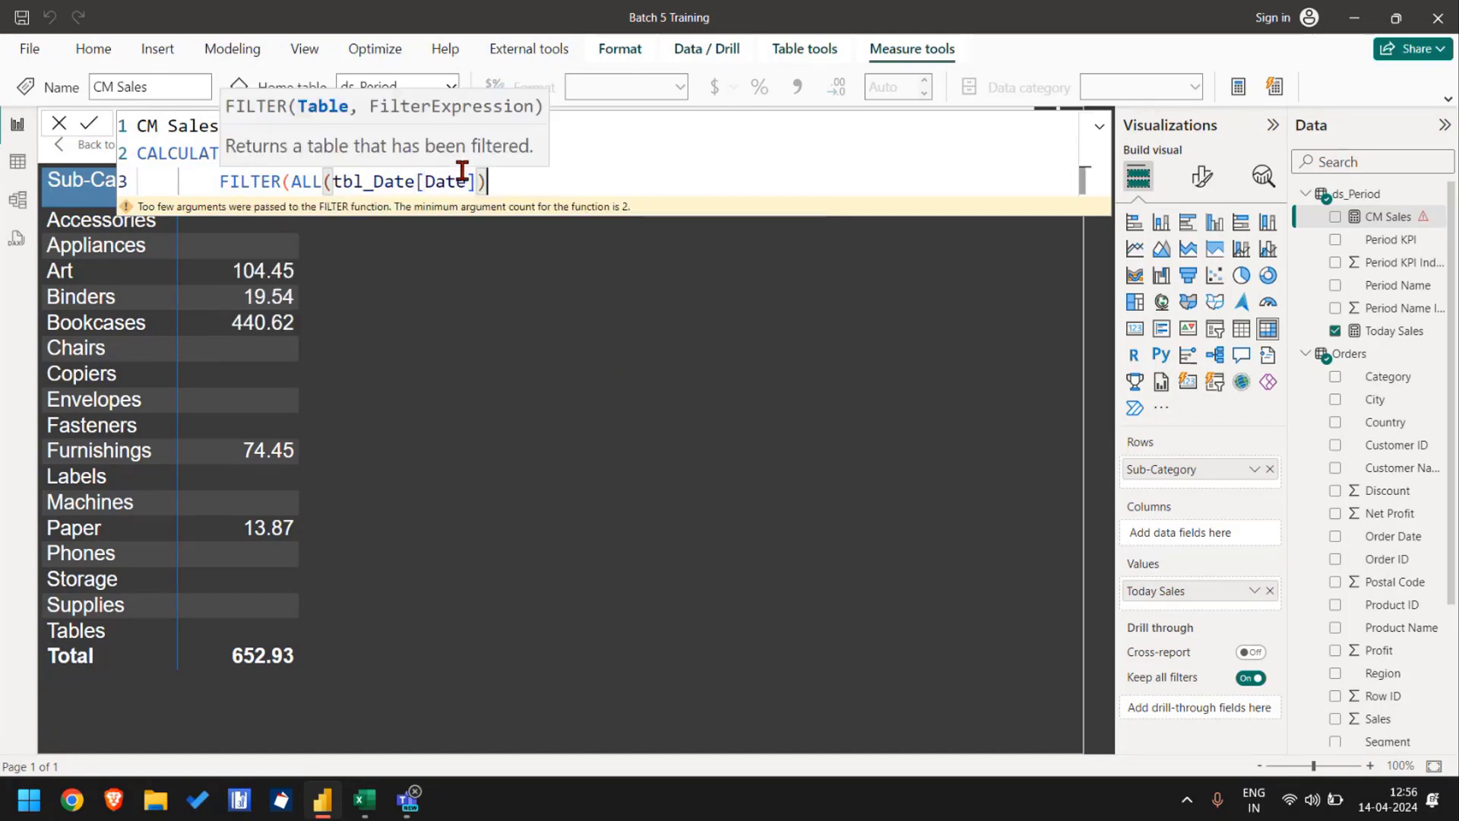
# Step: Start the FILTER expression with the [Date] column on a new indented line below ALL(tbl_Date[Date])
pyautogui.write(',')
pyautogui.hotkey('shift', 'Return')
pyautogui.press('Tab')
pyautogui.press('Tab')
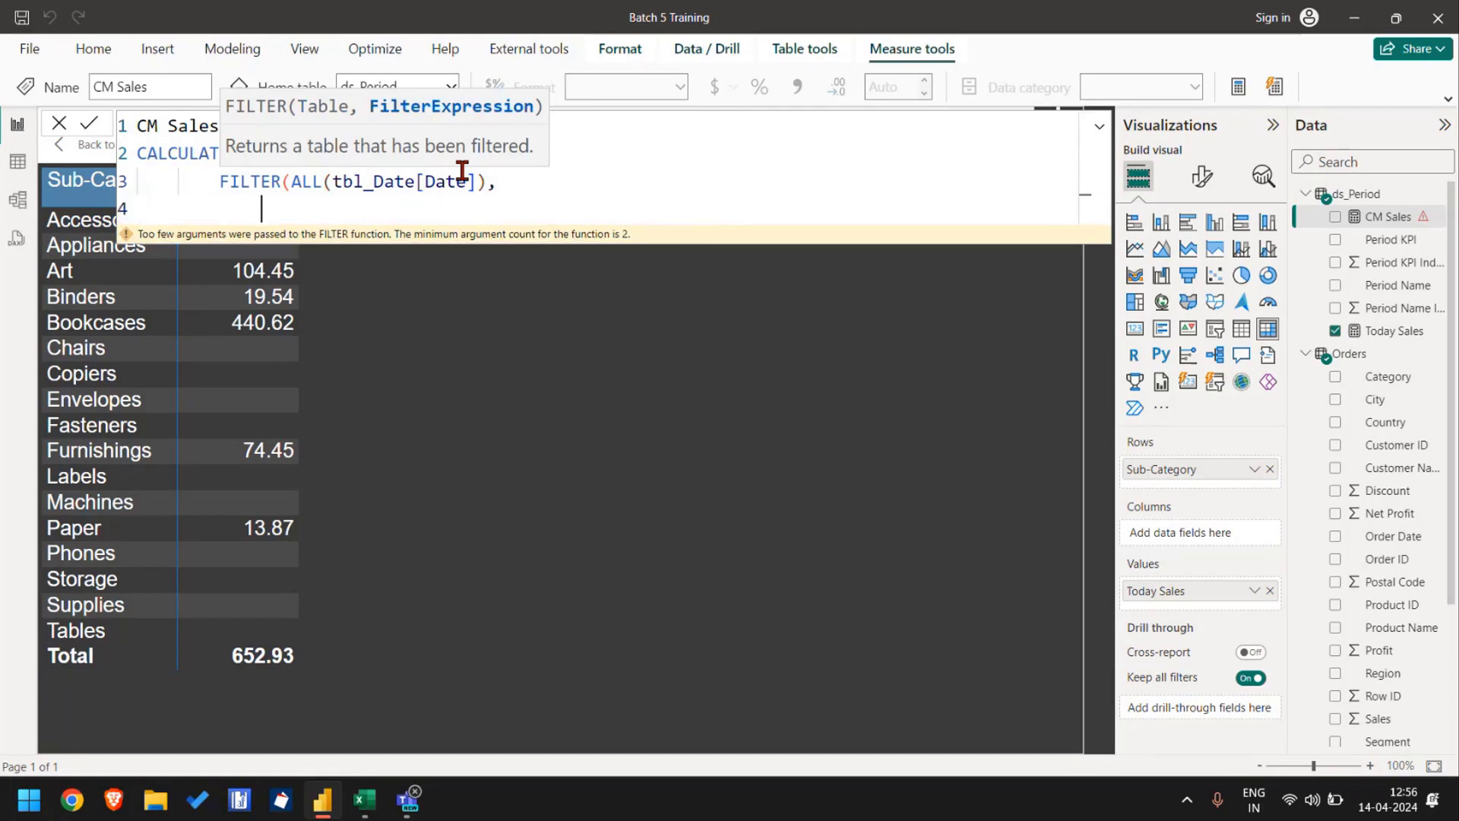
pyautogui.write('[')
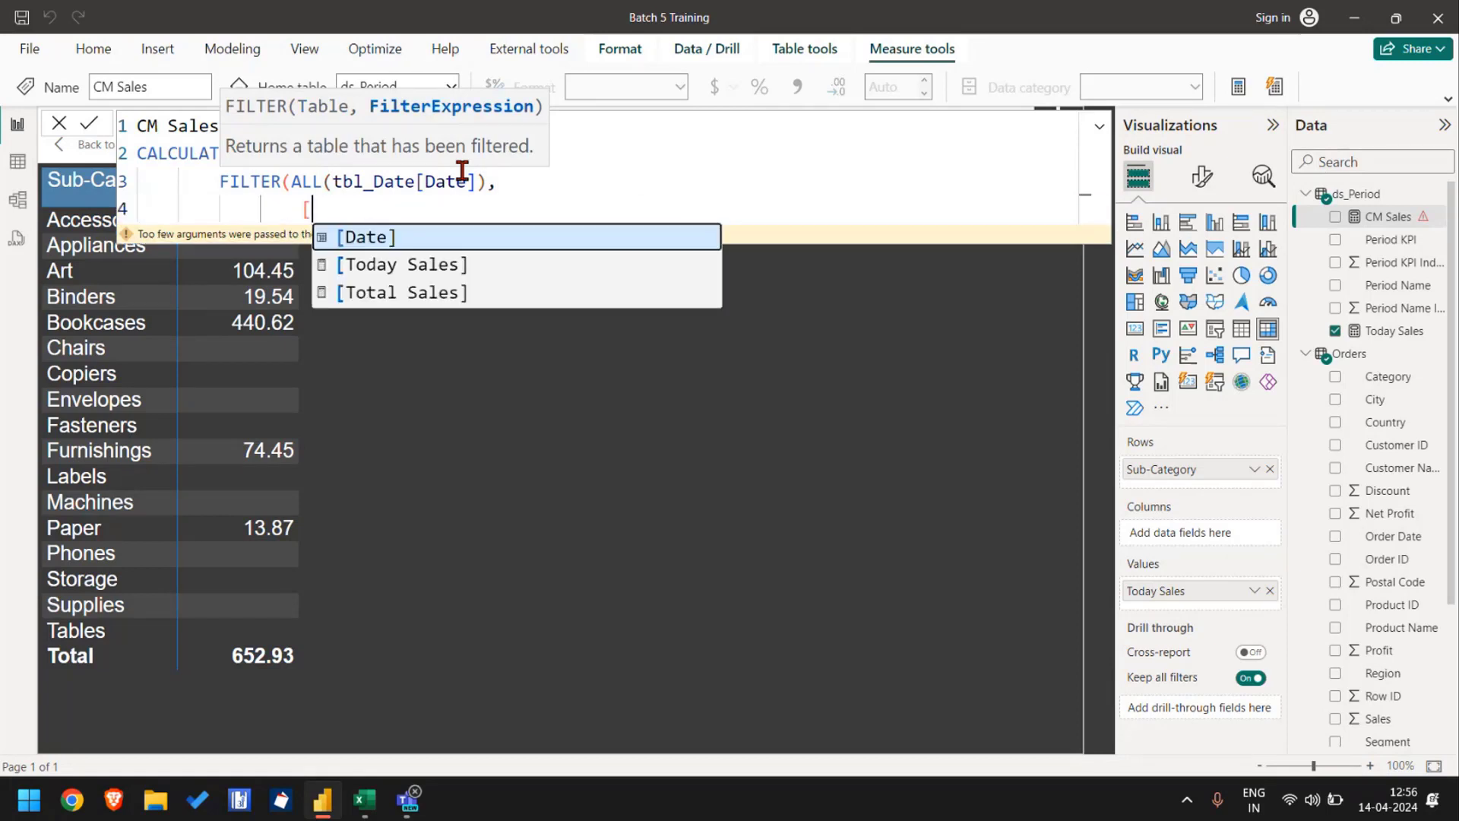
pyautogui.click(498, 181)
pyautogui.moveTo(498, 180); pyautogui.dragTo(292, 182)
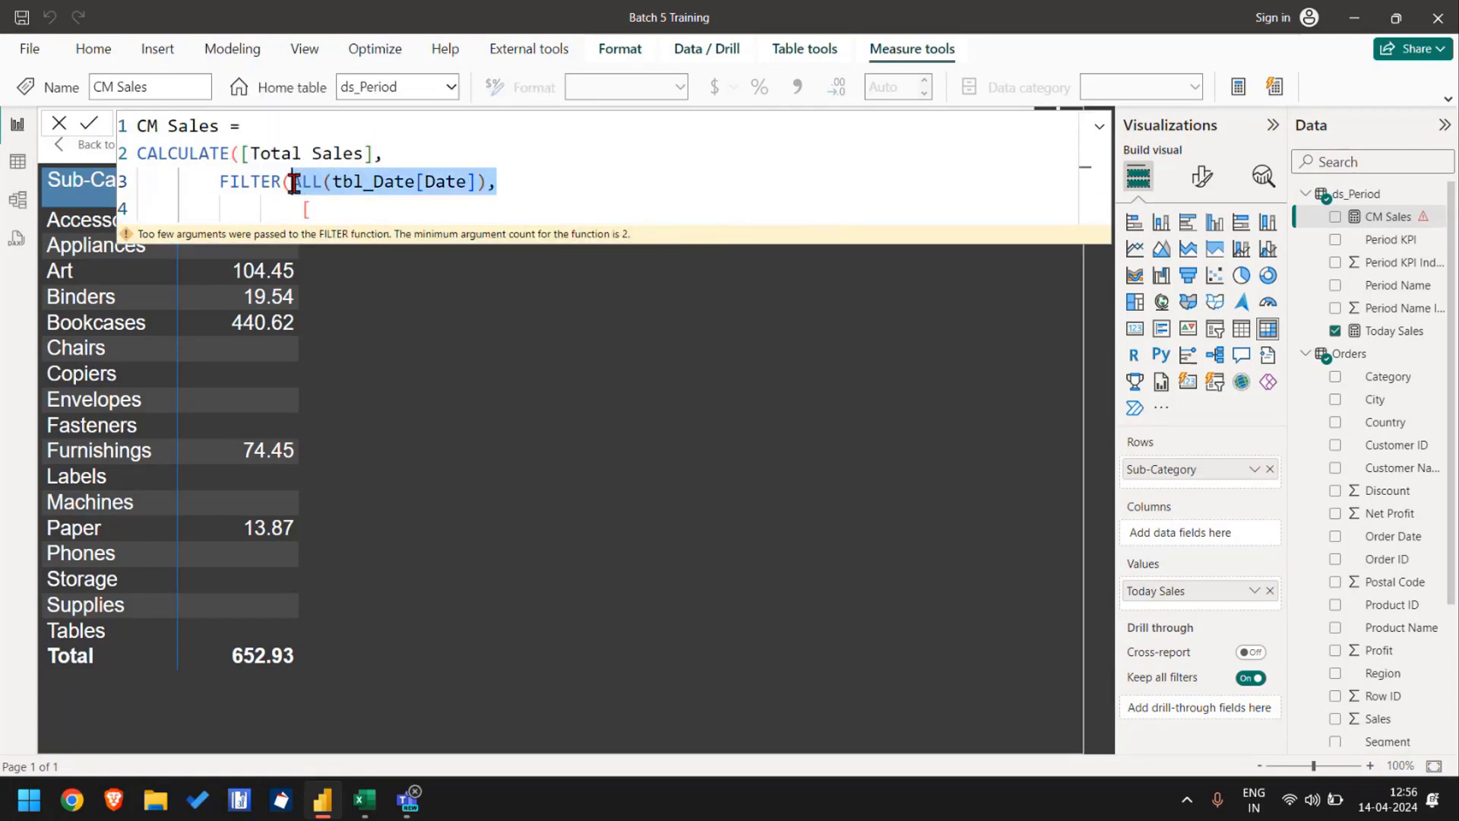
pyautogui.click(404, 205)
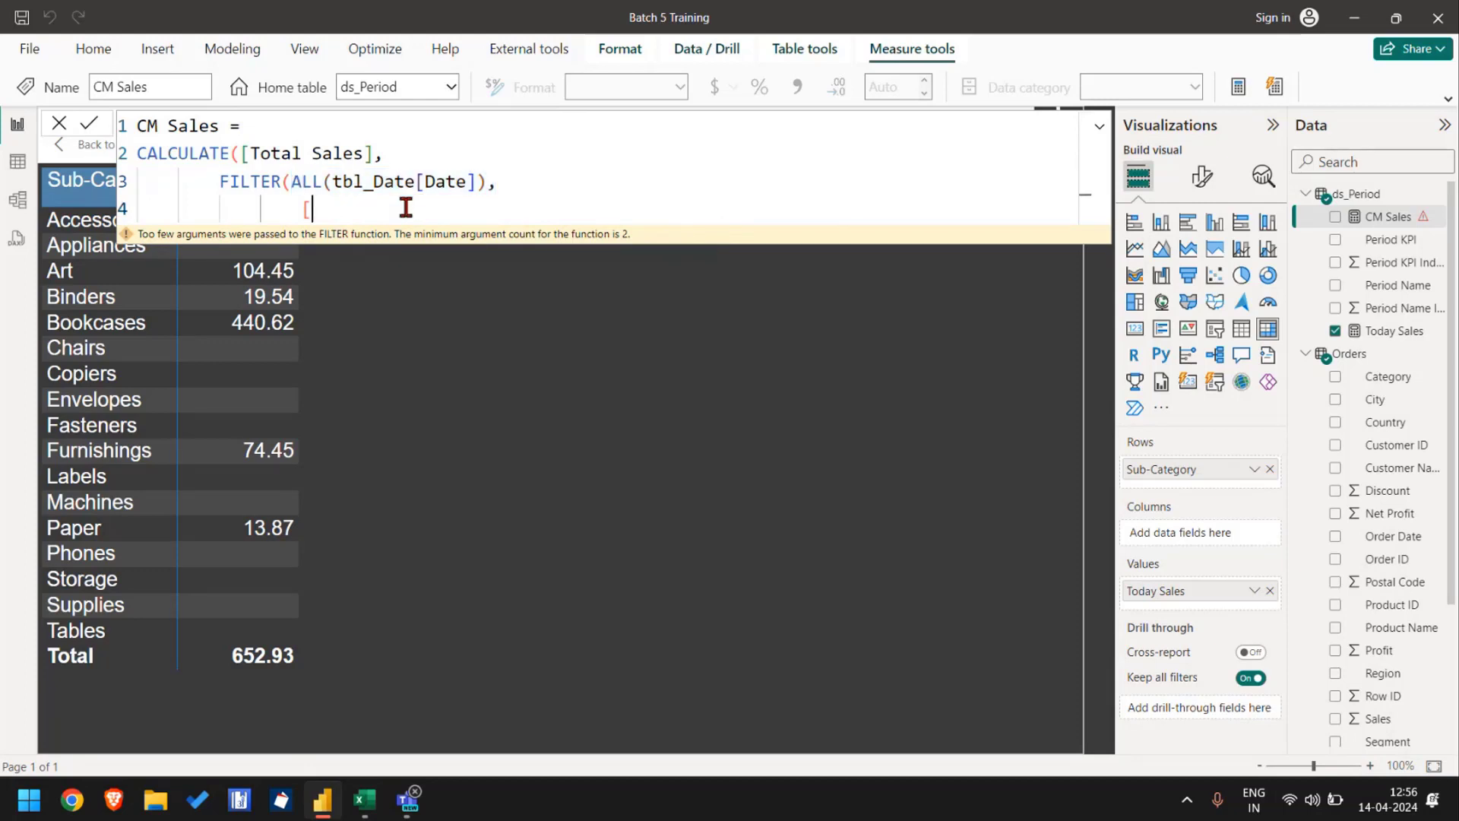
pyautogui.write('d')
pyautogui.press('Tab')
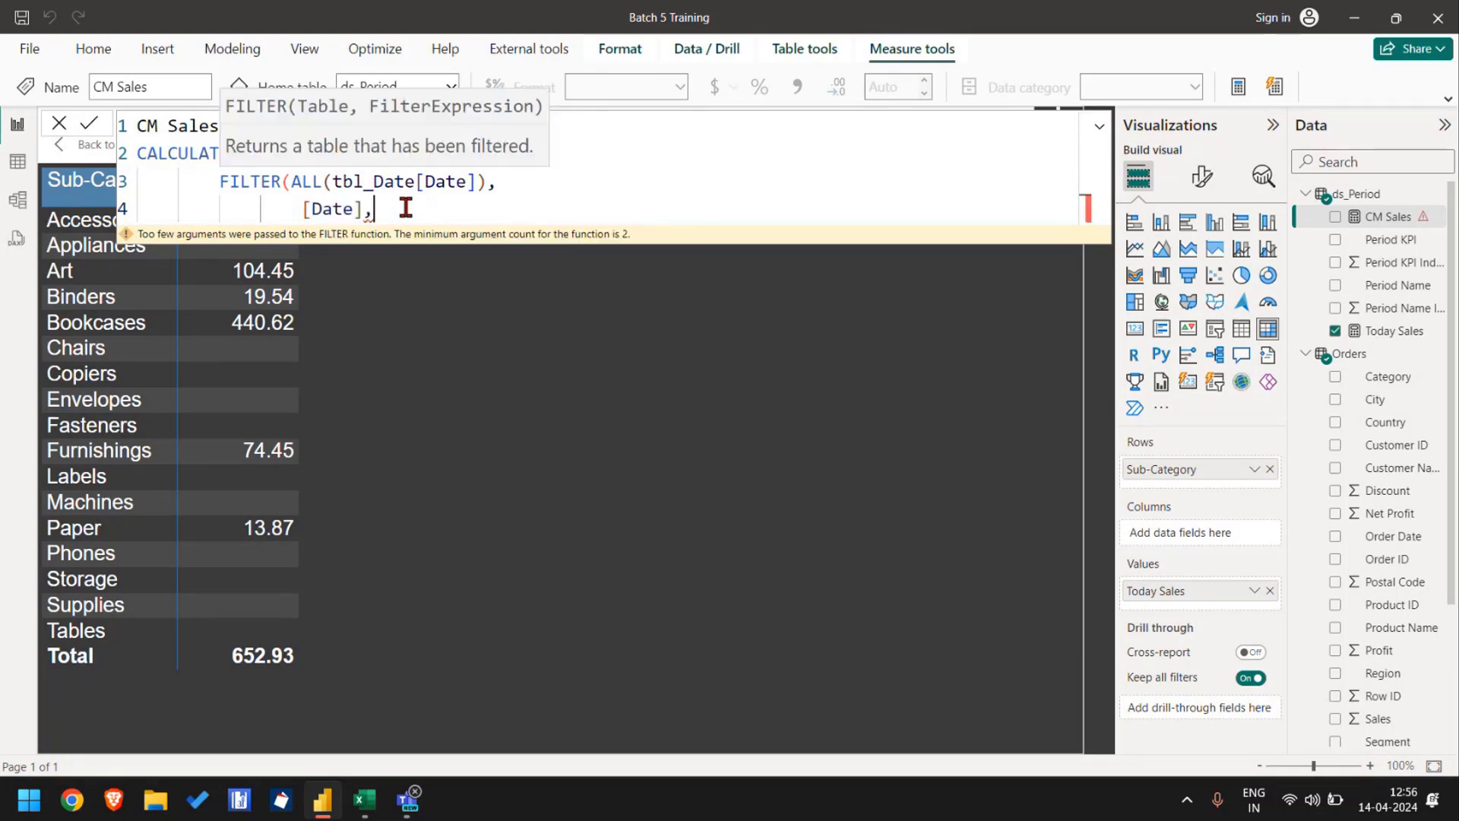
pyautogui.press('BackSpace')
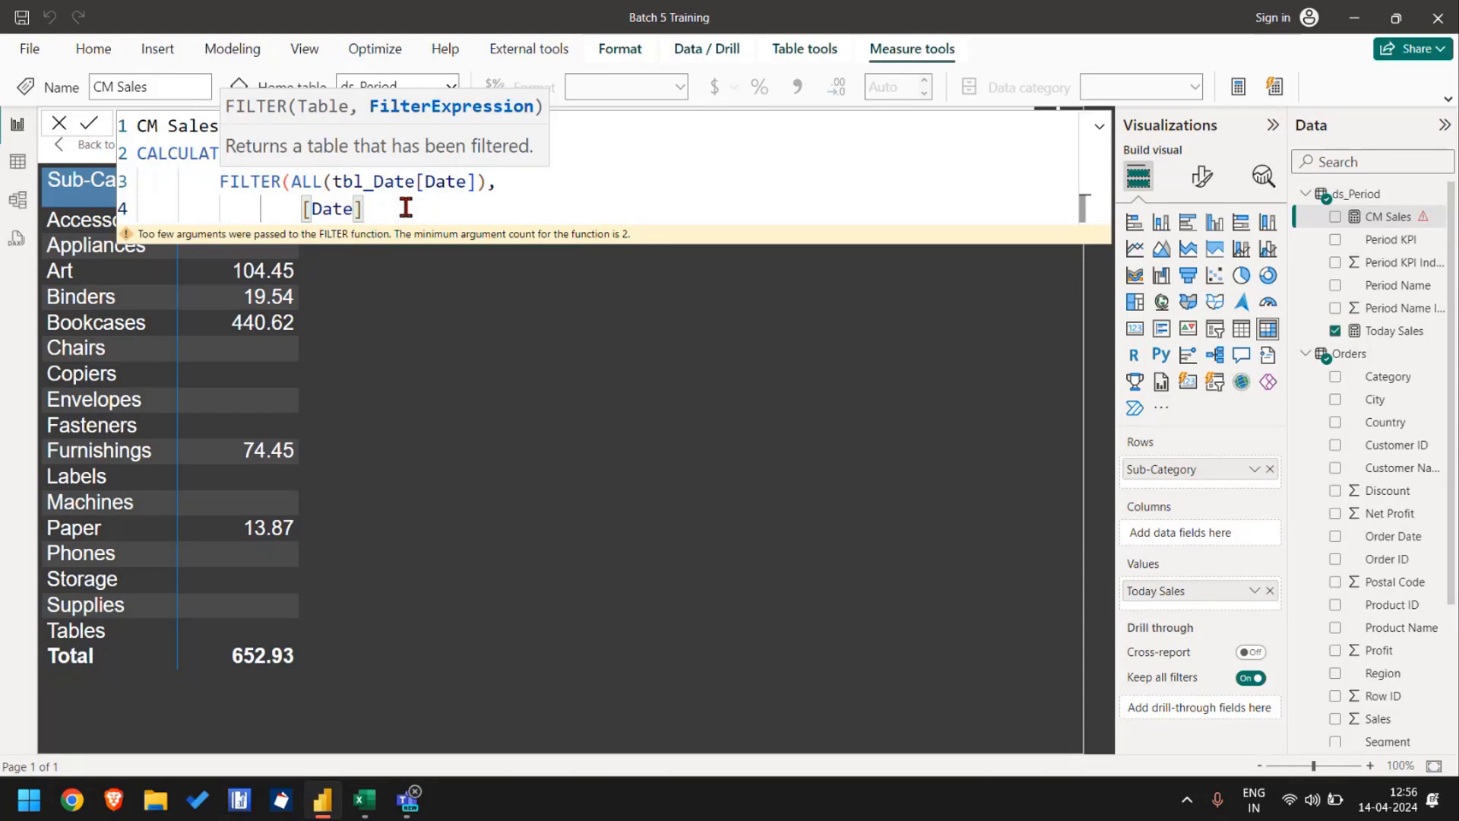
# Step: Comment out the CALCULATE, FILTER and [Date] lines of the CM Sales formula
pyautogui.tripleClick(140, 154)
pyautogui.hotkey('shift', 'Down')
pyautogui.hotkey('shift', 'Down')
pyautogui.hotkey('ctrl', '/')
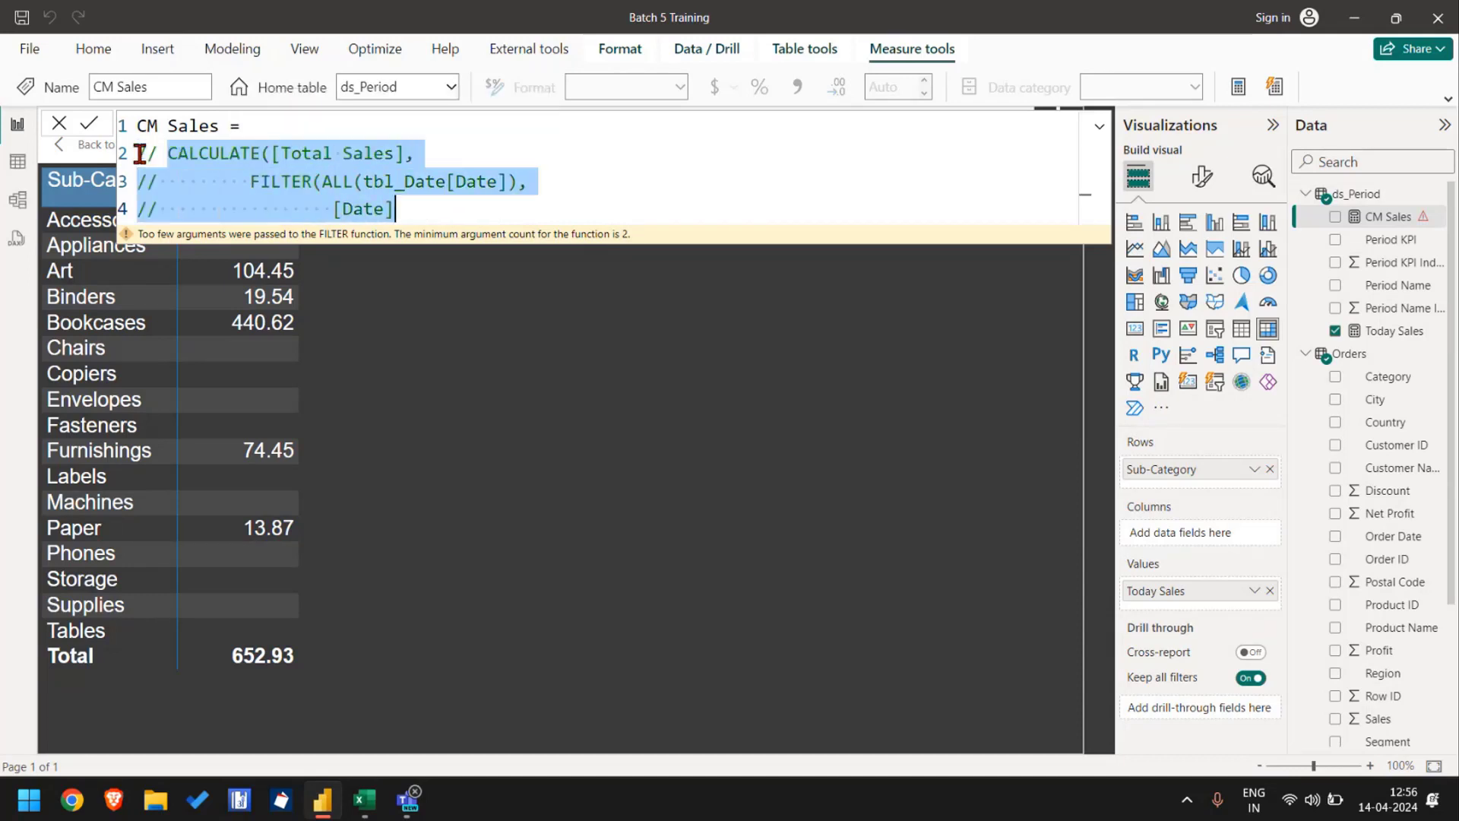
# Step: Enter TODAY() above the commented lines, commit CM Sales, and add it to the matrix's values
pyautogui.click(345, 114)
pyautogui.press('Return')
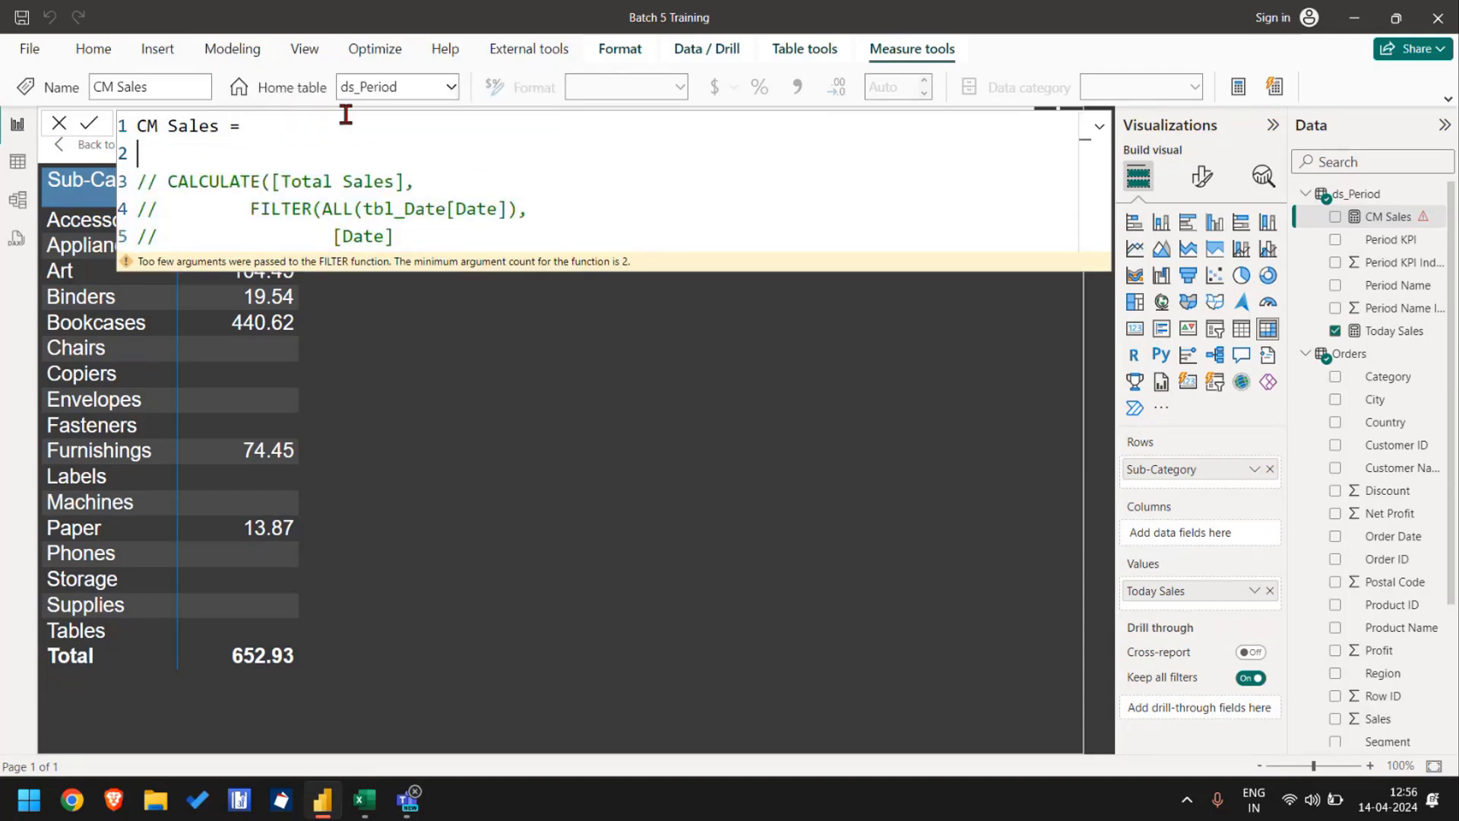
pyautogui.write('tot')
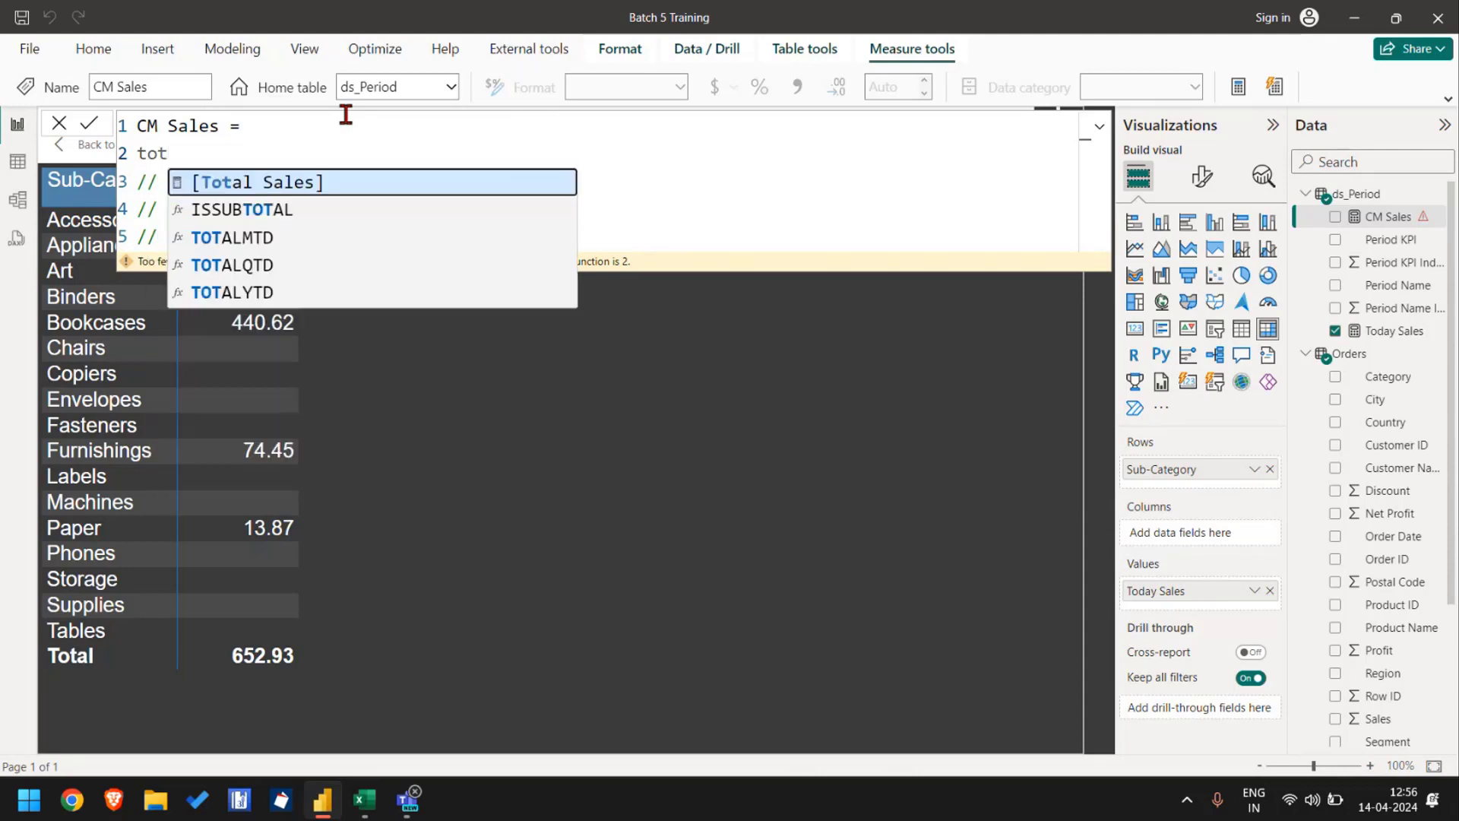
pyautogui.press('BackSpace')
pyautogui.write('d')
pyautogui.press('Tab')
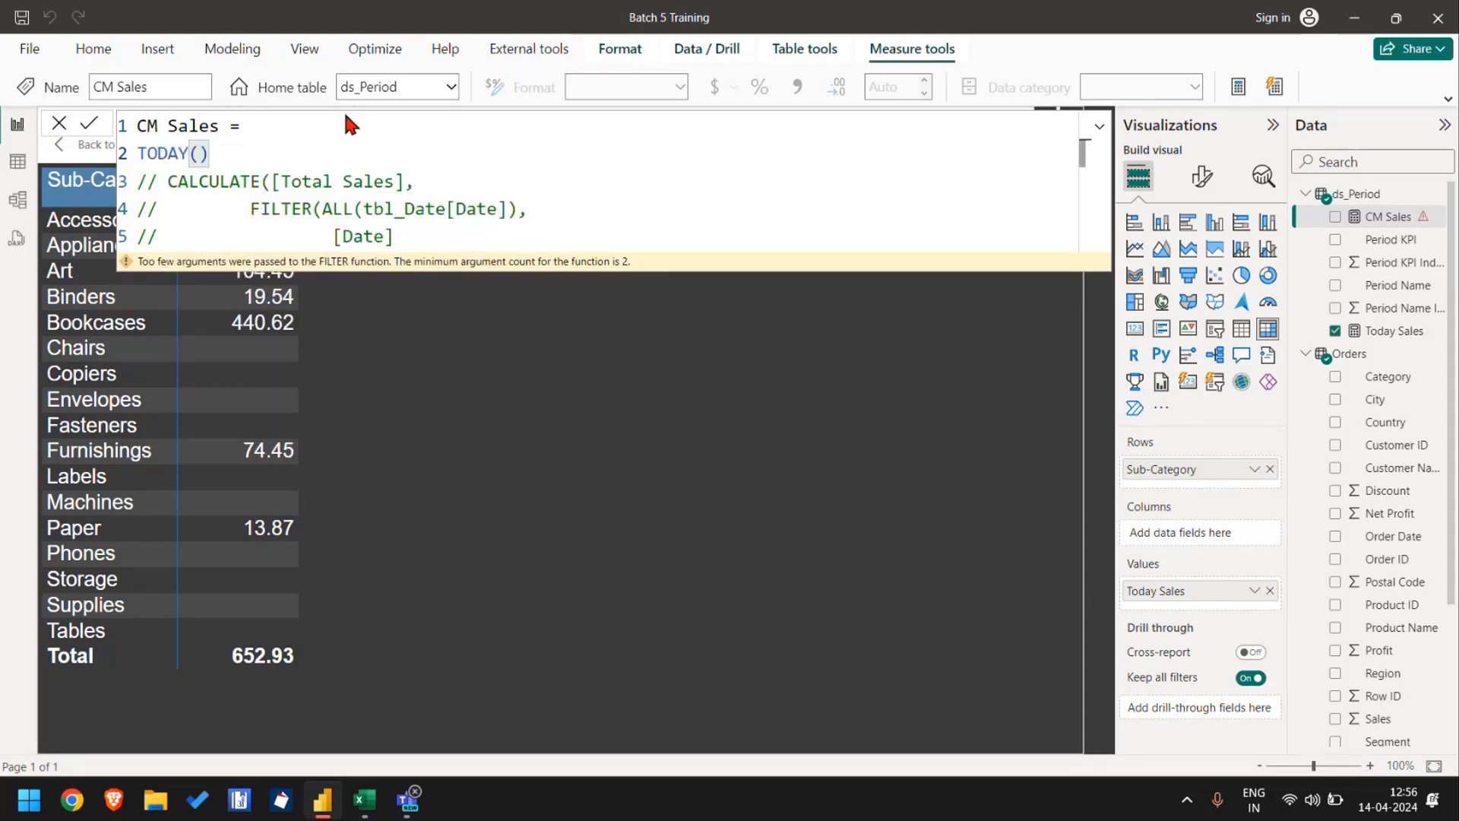
pyautogui.press('Return')
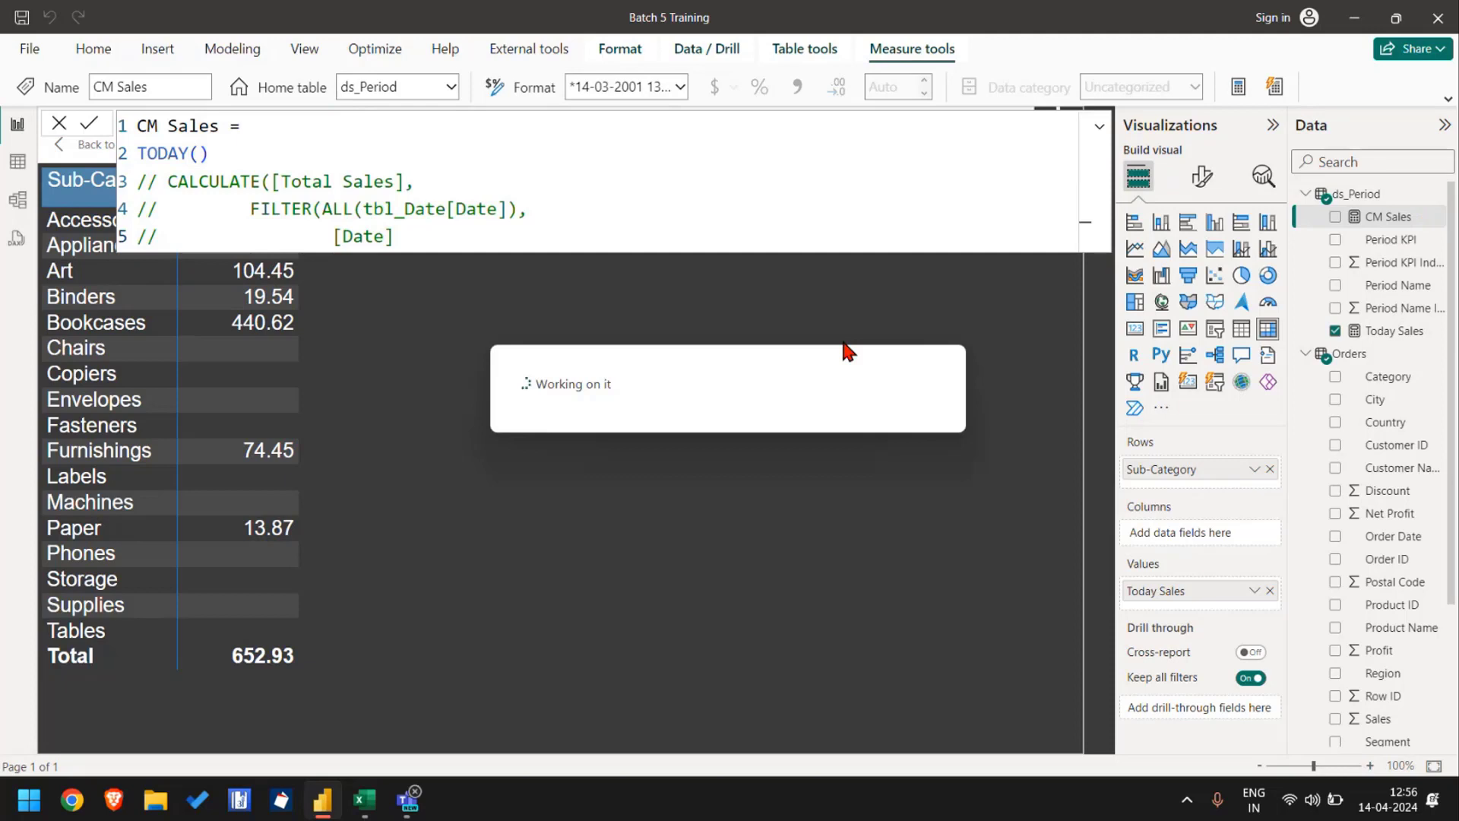
pyautogui.click(1335, 217)
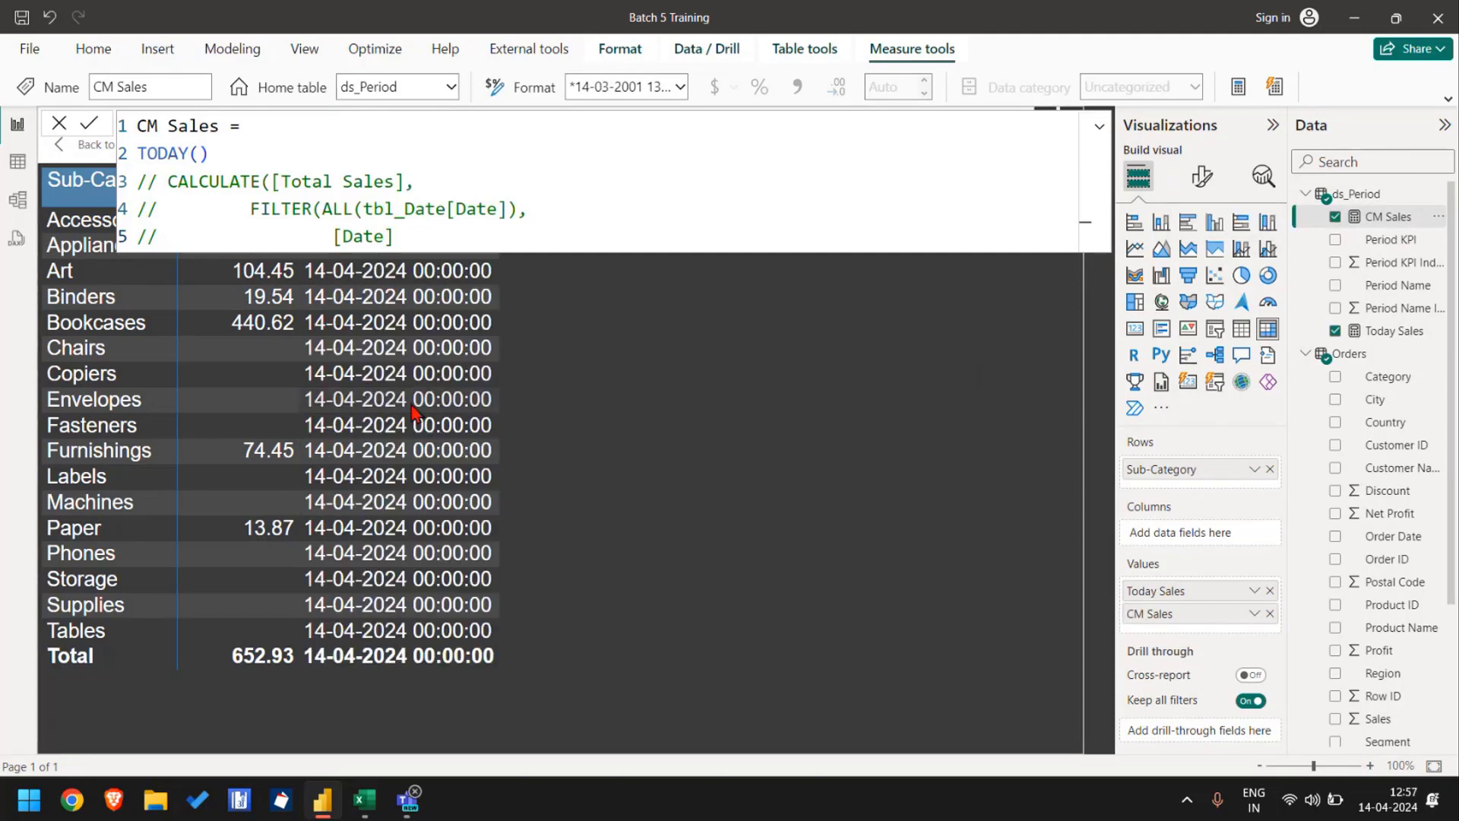
# Step: Extend the CM Sales expression to TODAY()-DAY(TODAY()) and commit the measure
pyautogui.click(267, 154)
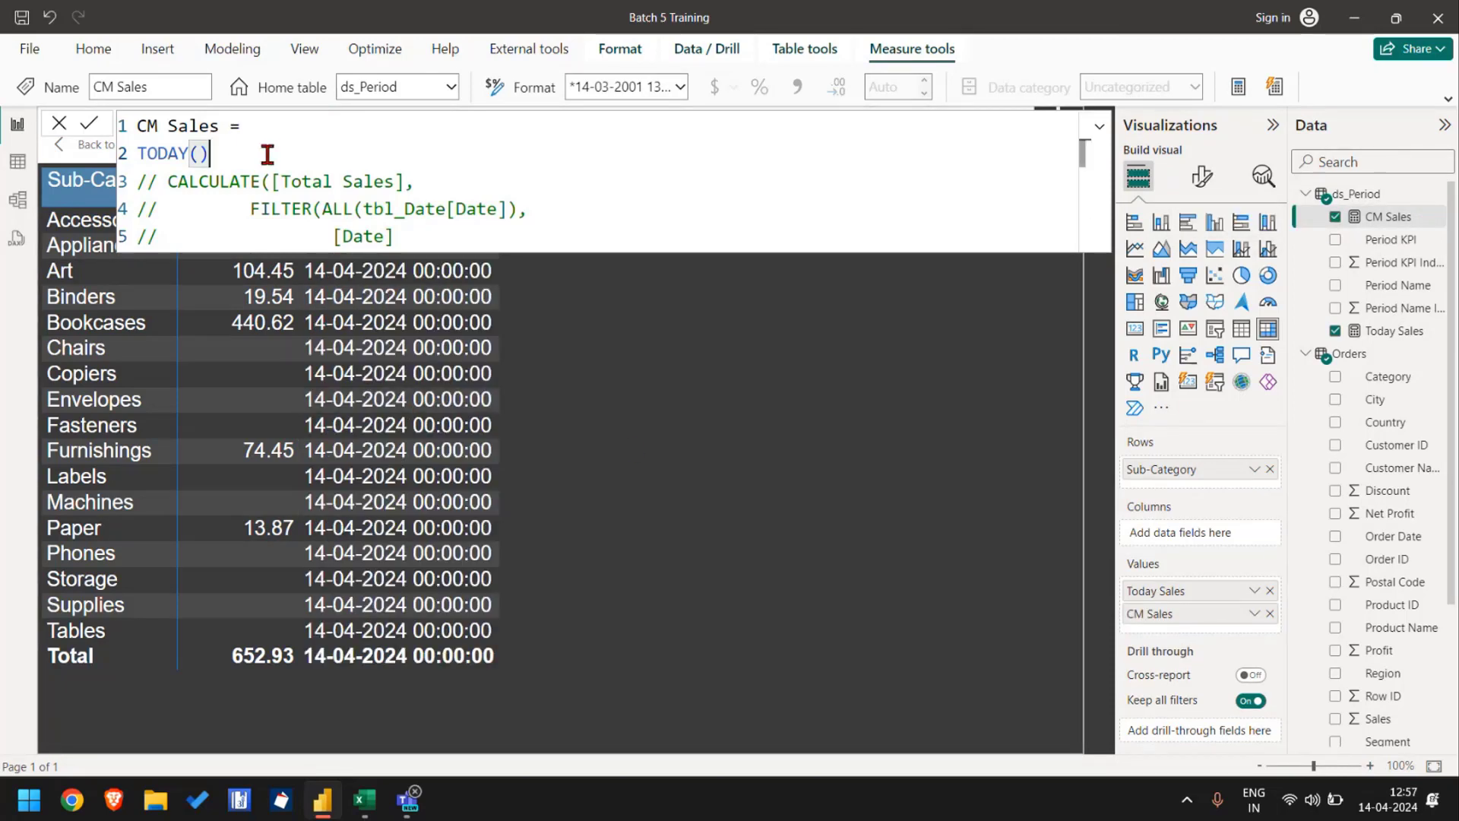
pyautogui.hotkey('shift', 'Home')
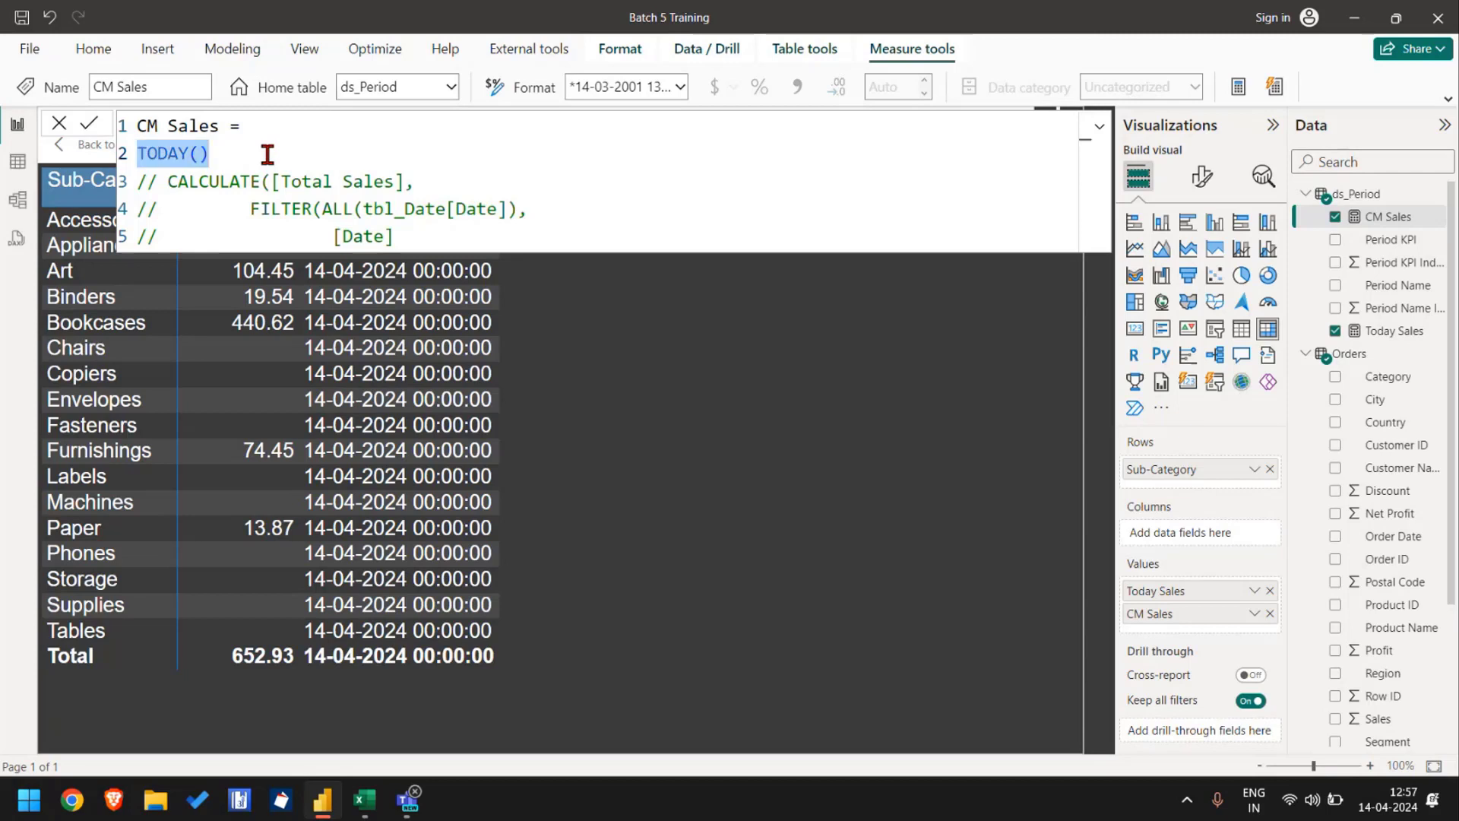
pyautogui.press('Home')
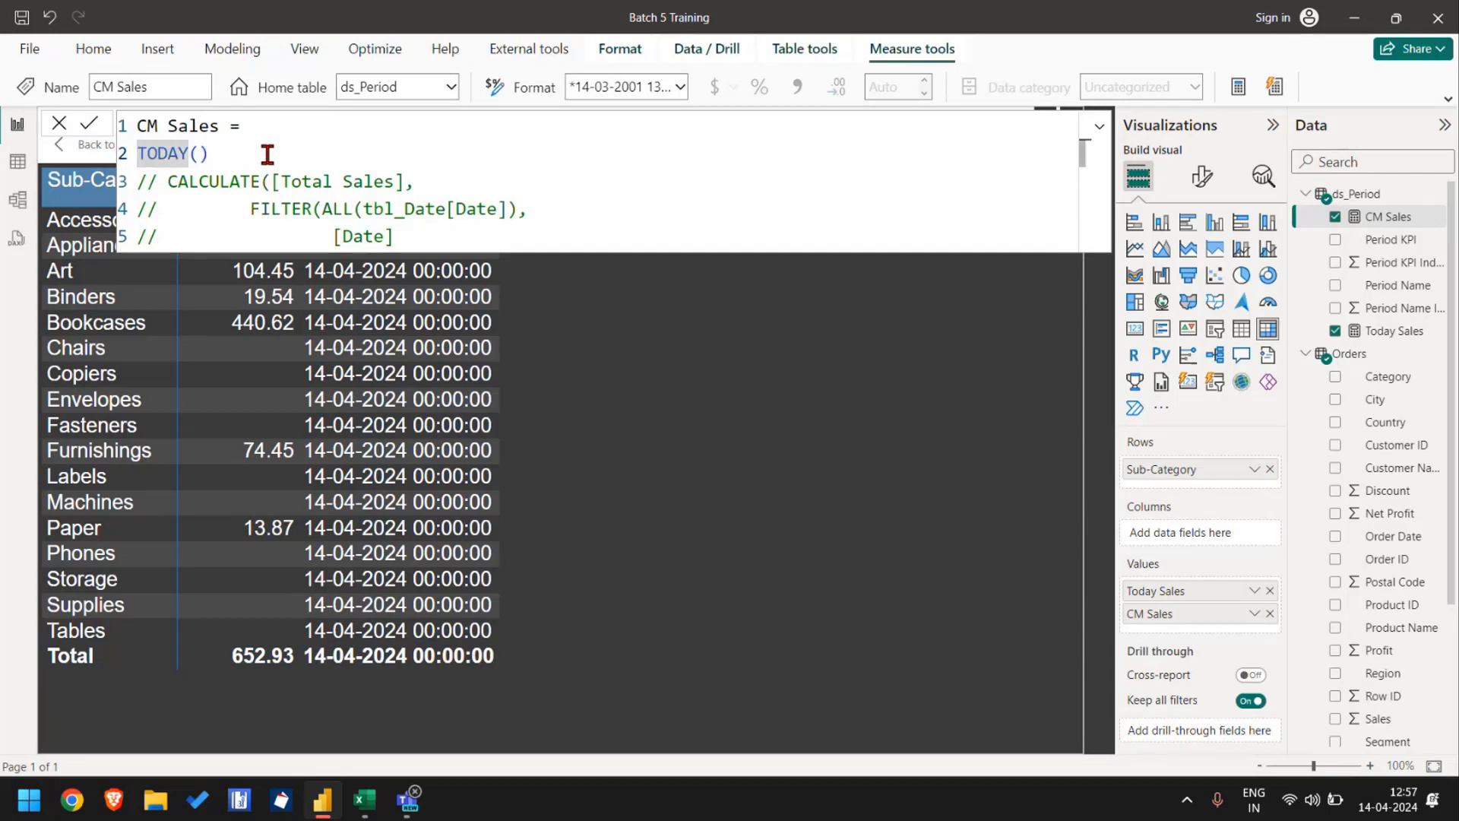
pyautogui.hotkey('shift', 'End')
pyautogui.press('End')
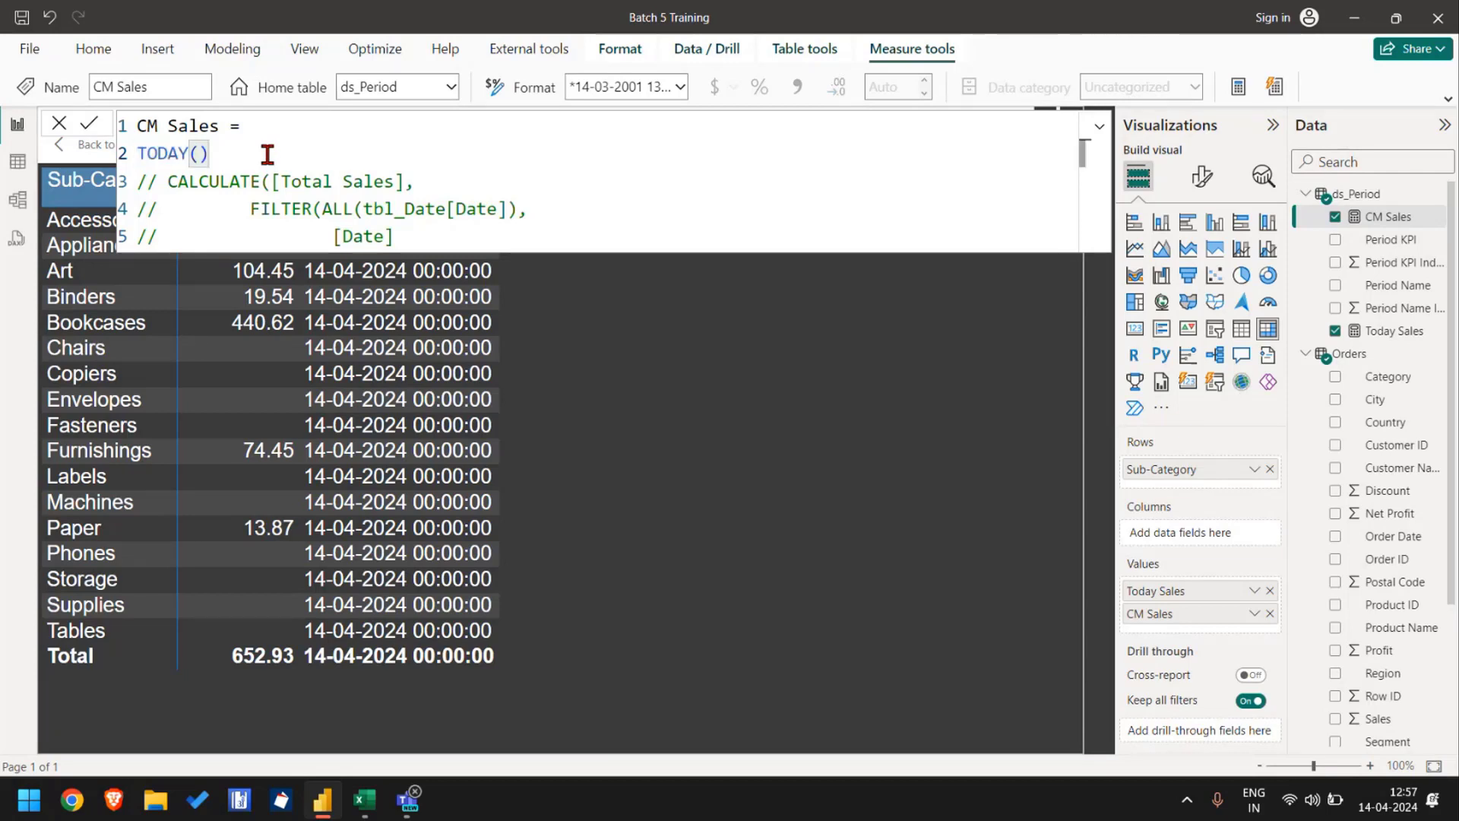
pyautogui.write('-')
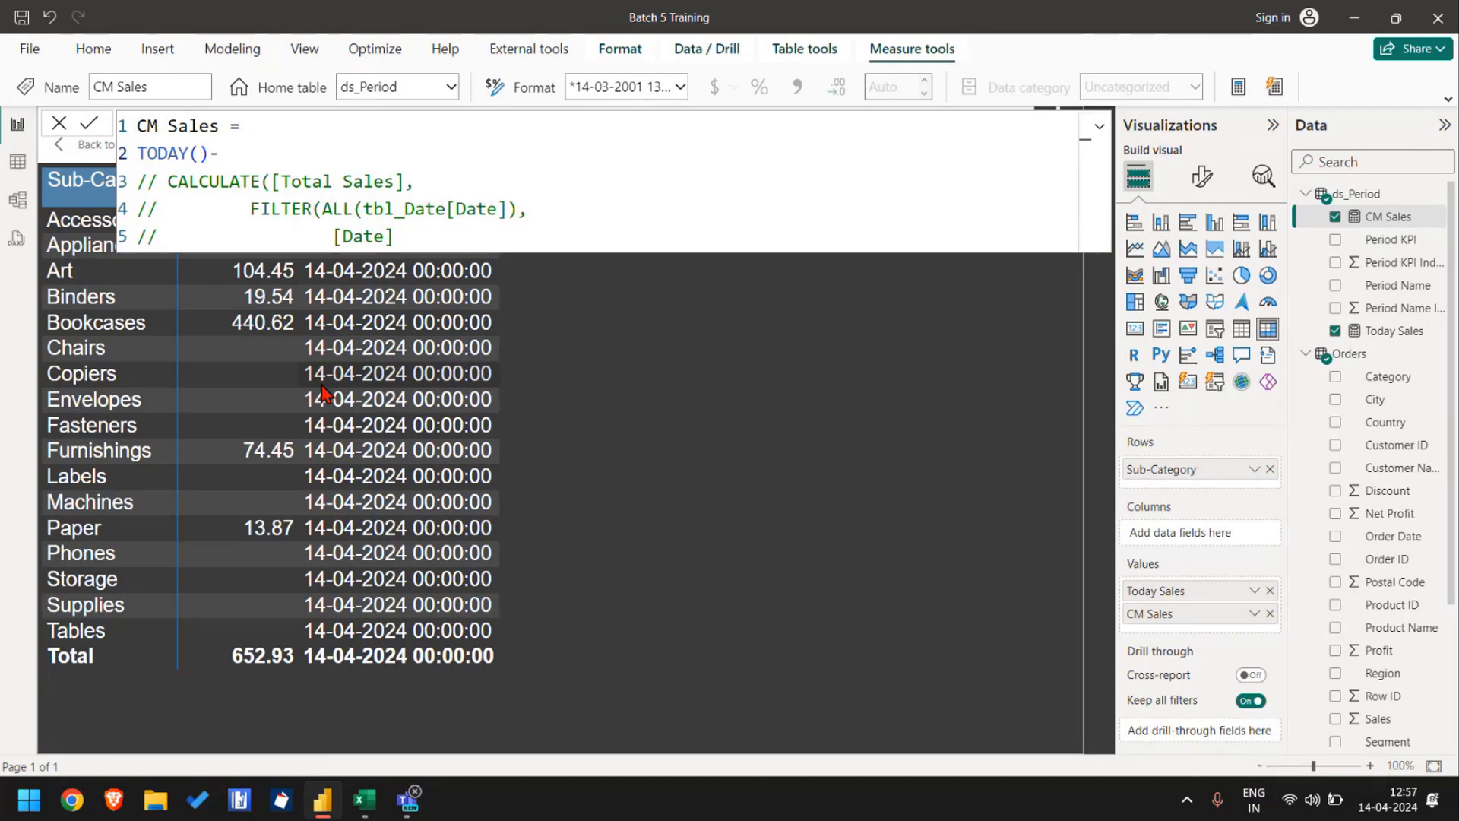
pyautogui.write('day(today()')
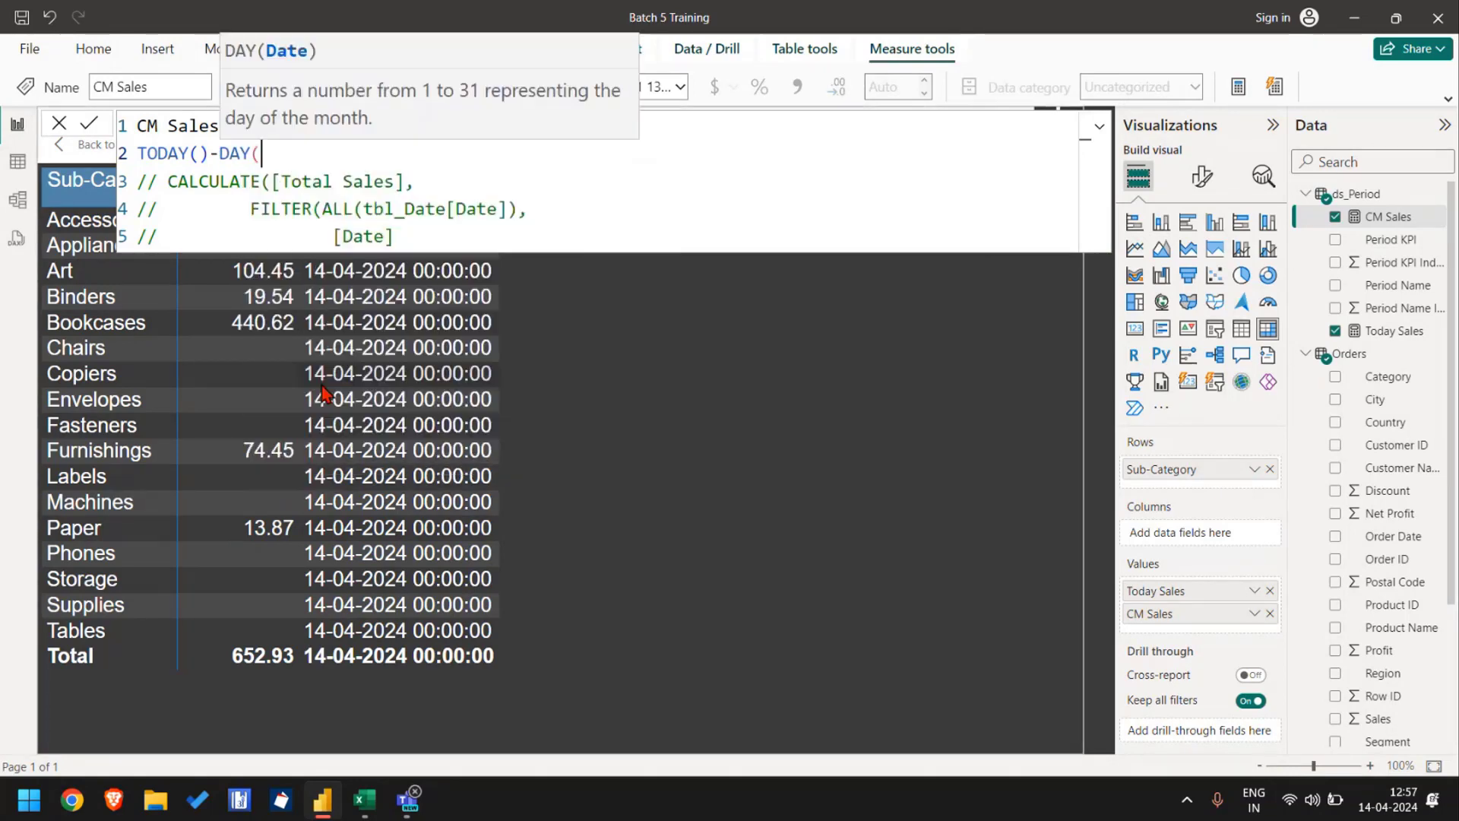
pyautogui.write(')')
pyautogui.press('Return')
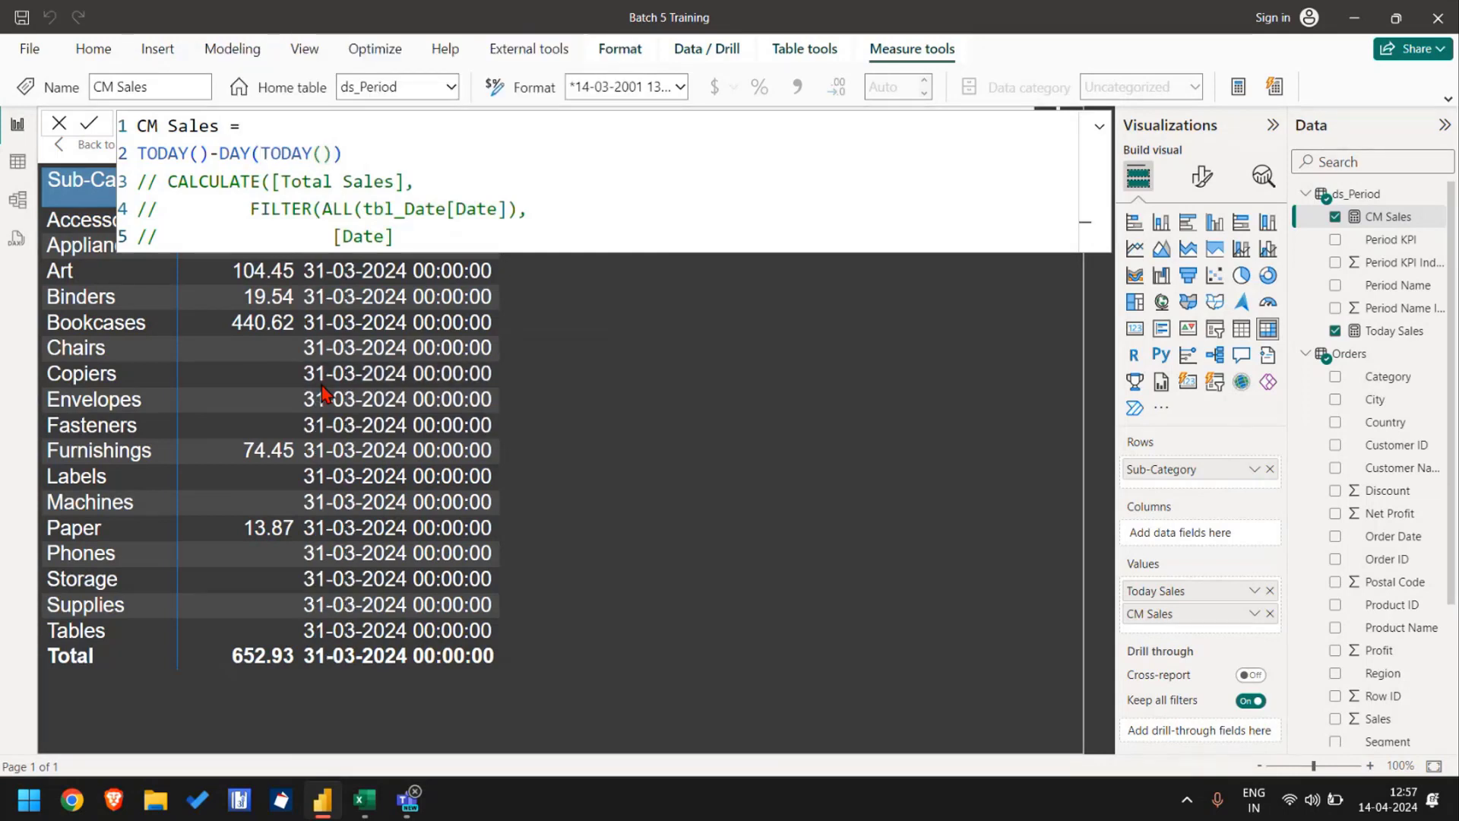
# Step: Add +1 to the end of the TODAY()-DAY(TODAY()) expression and commit CM Sales
pyautogui.click(368, 155)
pyautogui.write('+1')
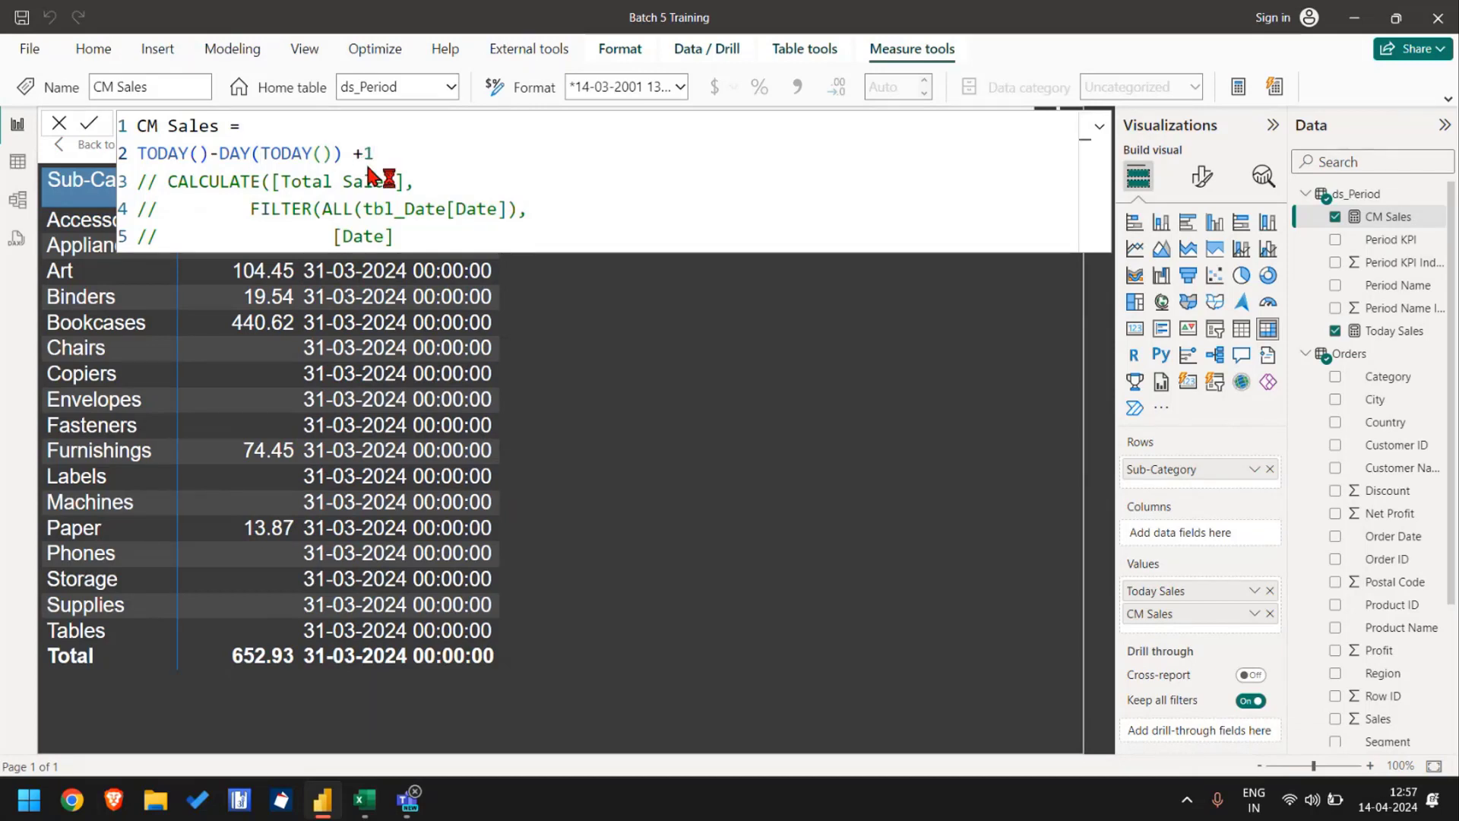
pyautogui.press('Return')
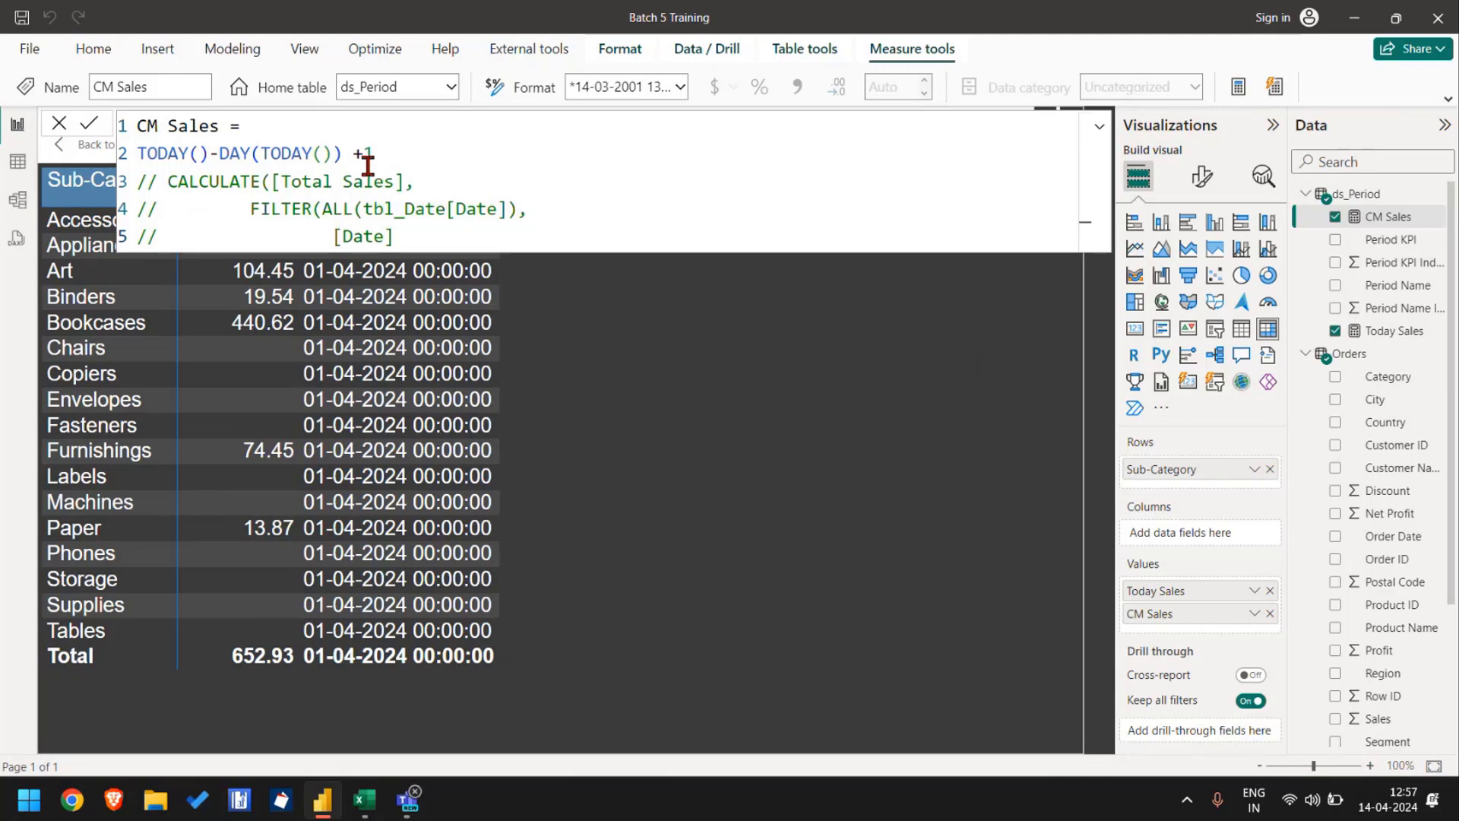
# Step: Assign the TODAY()-DAY(TODAY()) +1 expression to a variable named SOM in CM Sales
pyautogui.press('Home')
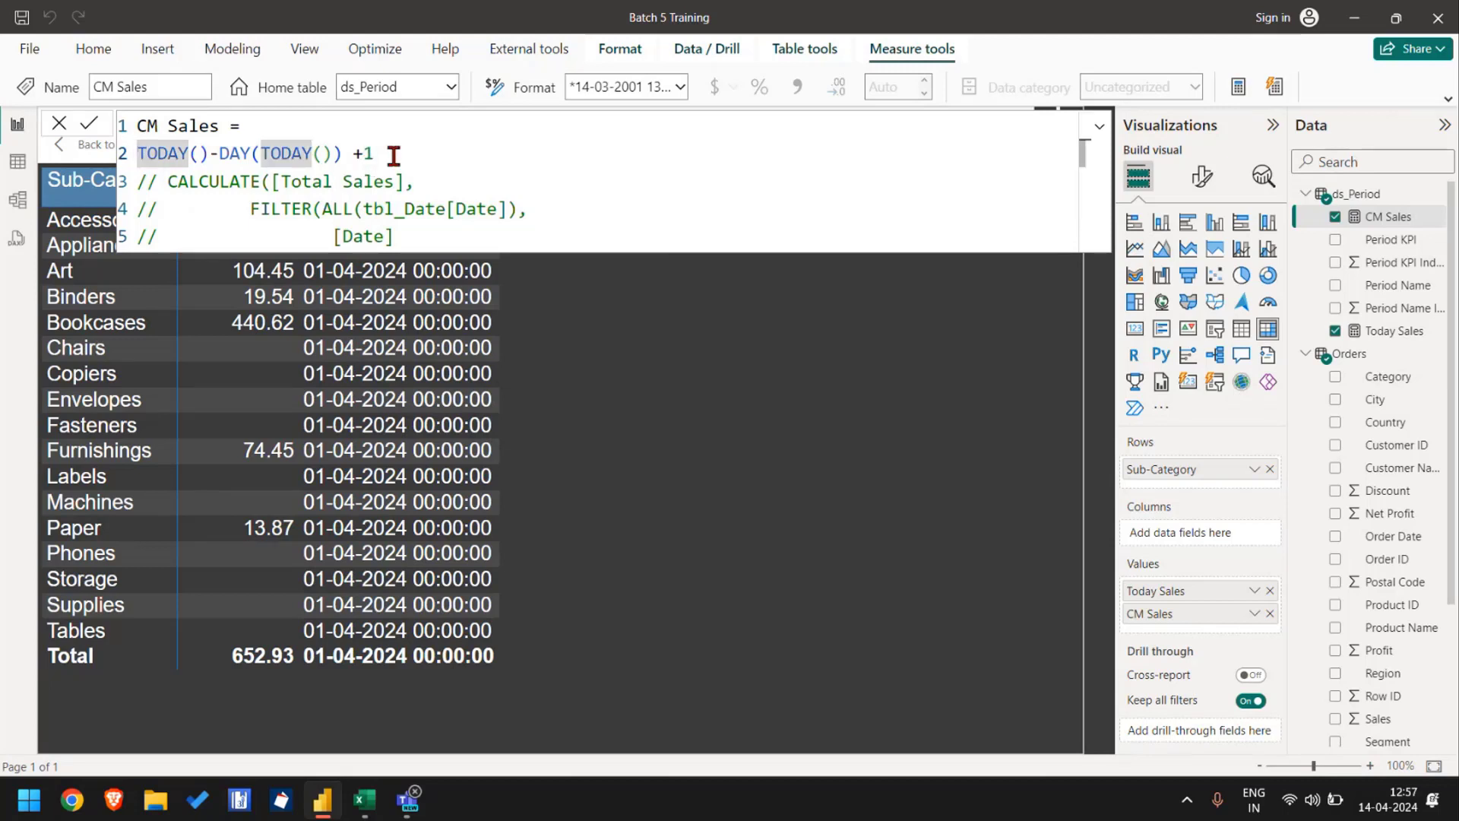
pyautogui.write('var ')
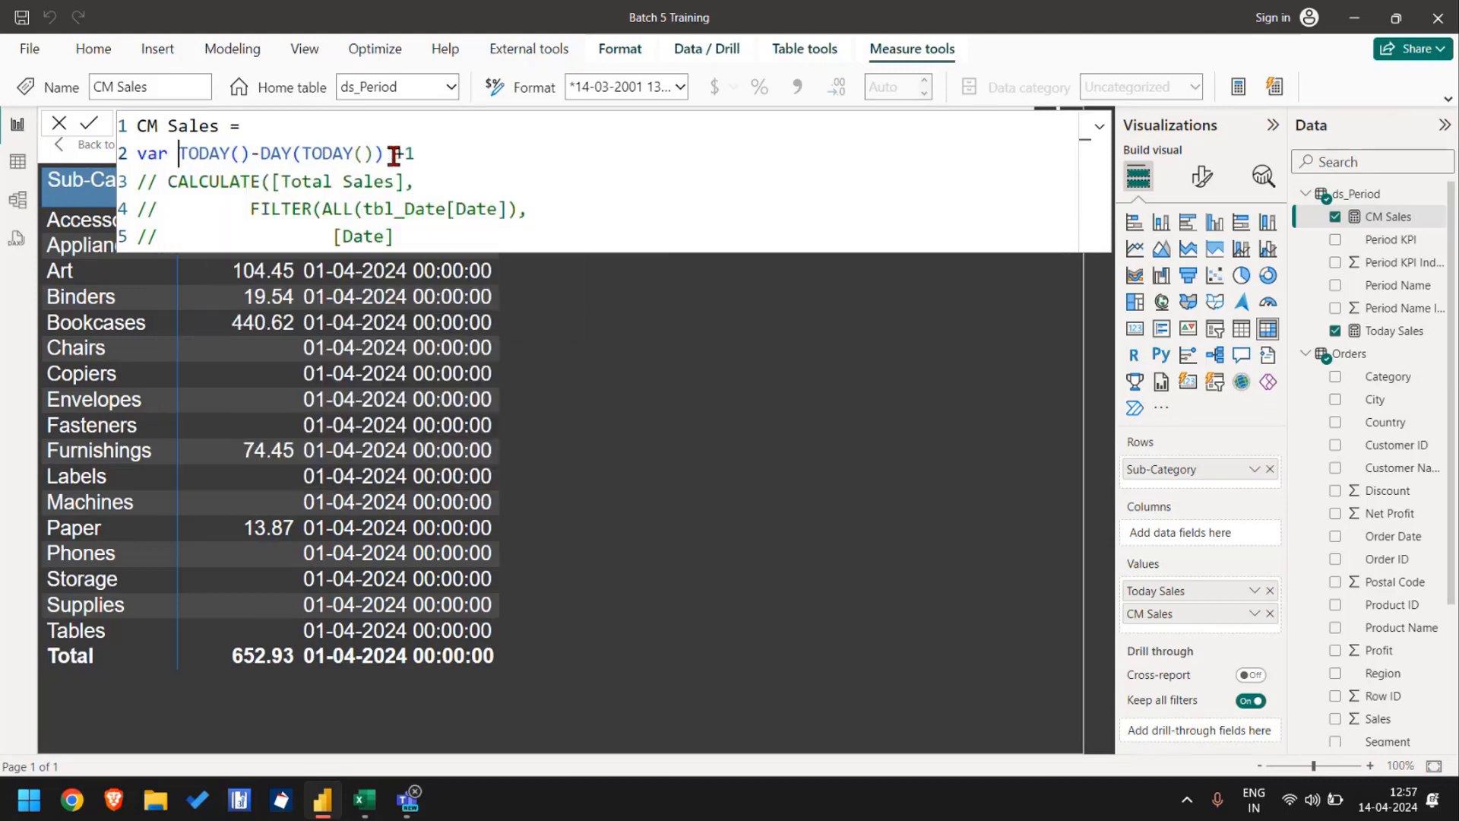
pyautogui.write('som')
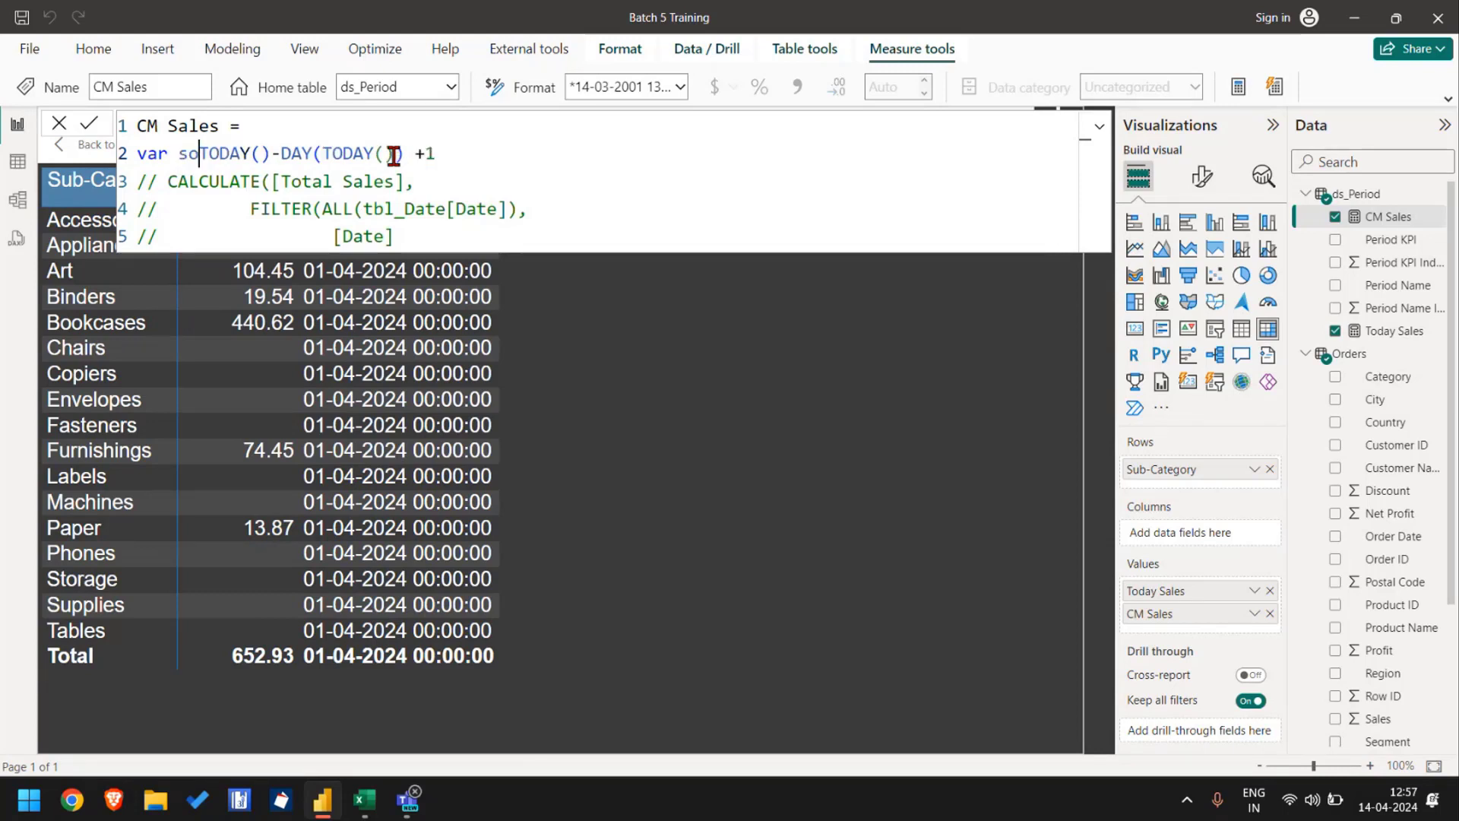
pyautogui.press('BackSpace')
pyautogui.press('BackSpace')
pyautogui.press('BackSpace')
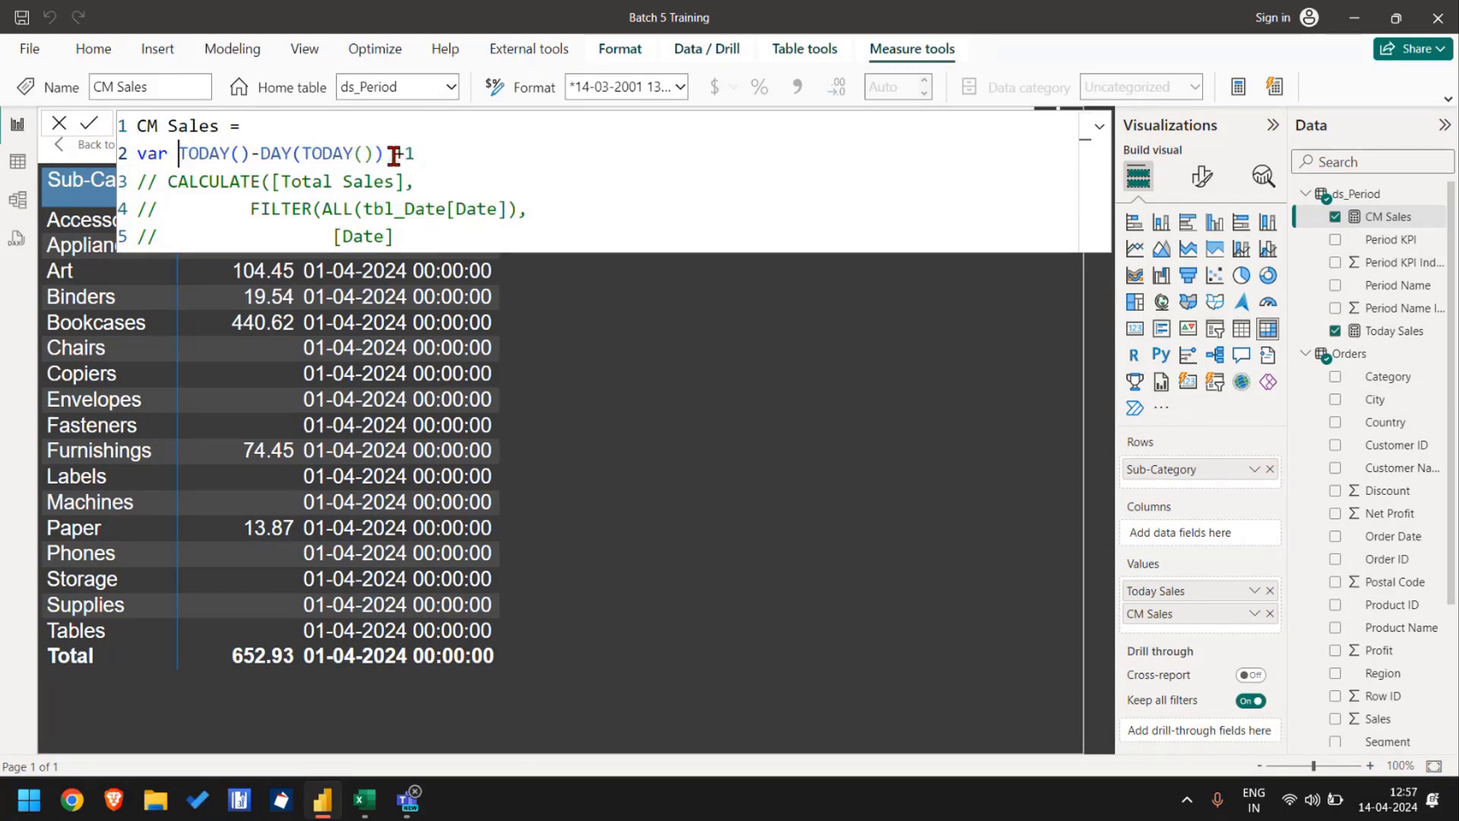
pyautogui.write('SOM -')
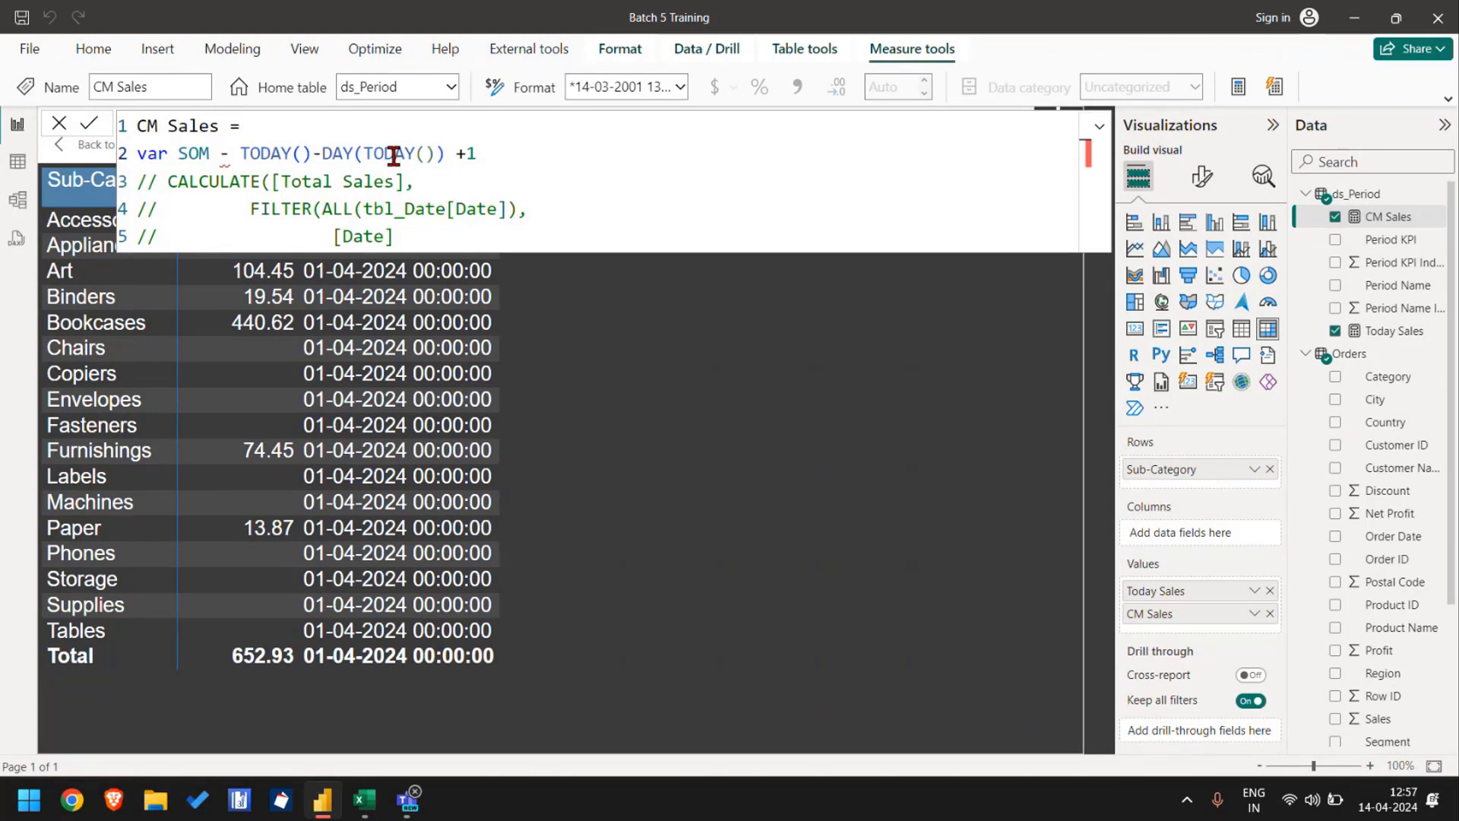
pyautogui.press('BackSpace')
pyautogui.press('BackSpace')
pyautogui.write('=')
pyautogui.hotkey('shift', 'End')
pyautogui.press('End')
# Step: Declare a variable EOM on a new line below SOM, defined as EOMONTH(SOM,0)
pyautogui.press('Return')
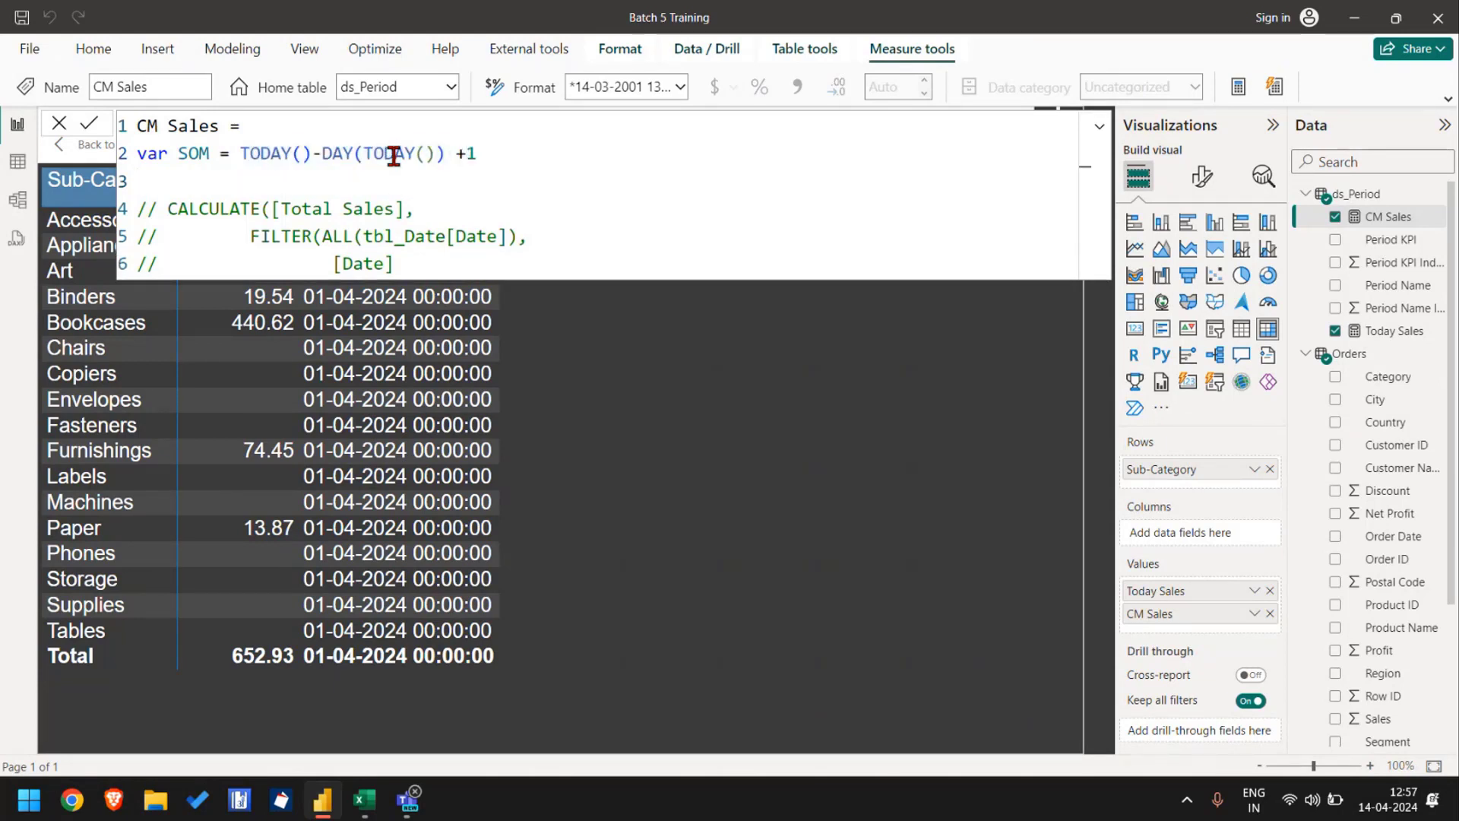
pyautogui.write('var EOM =')
pyautogui.doubleClick(204, 152)
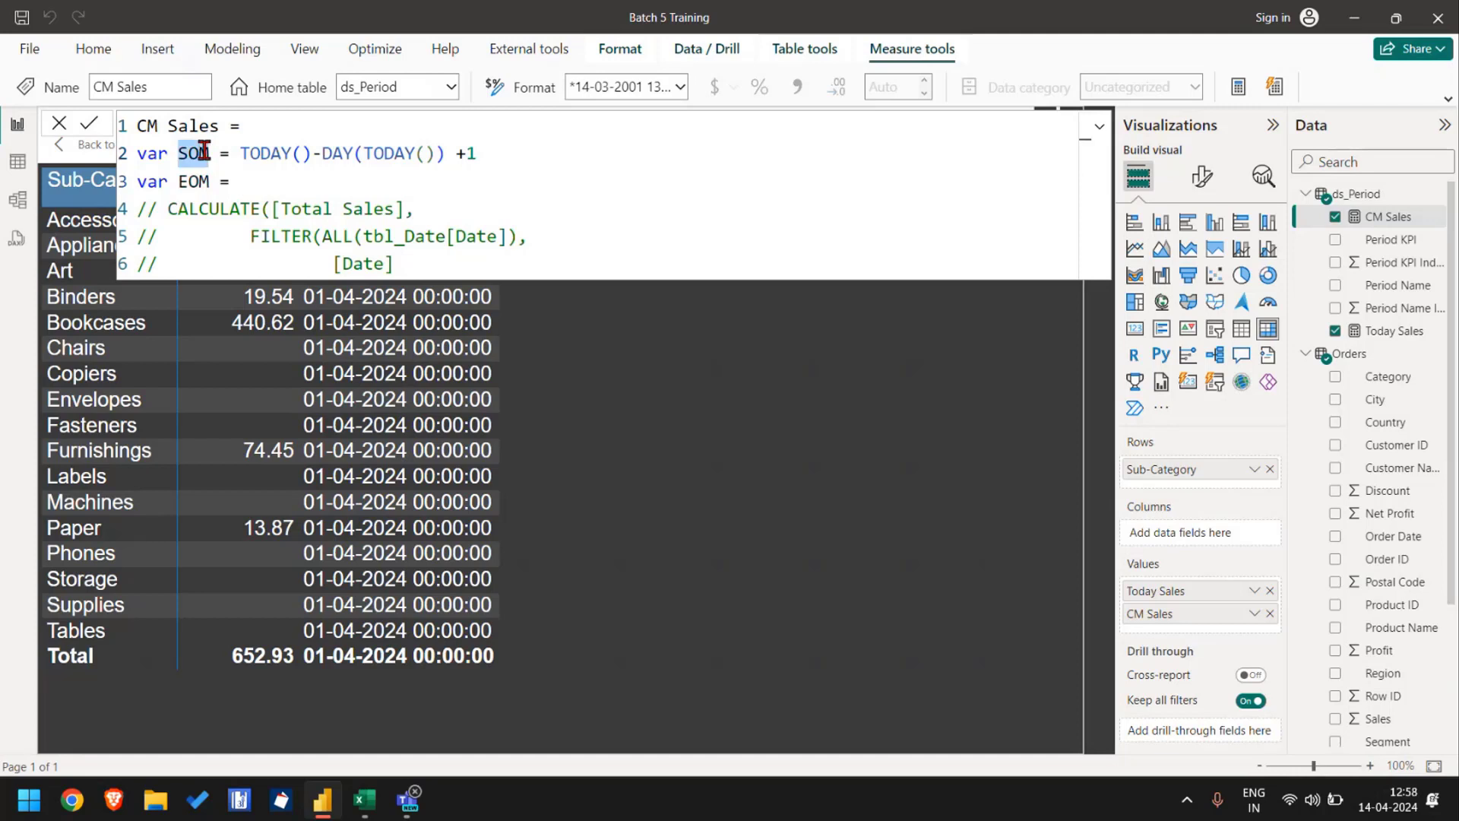
pyautogui.click(296, 183)
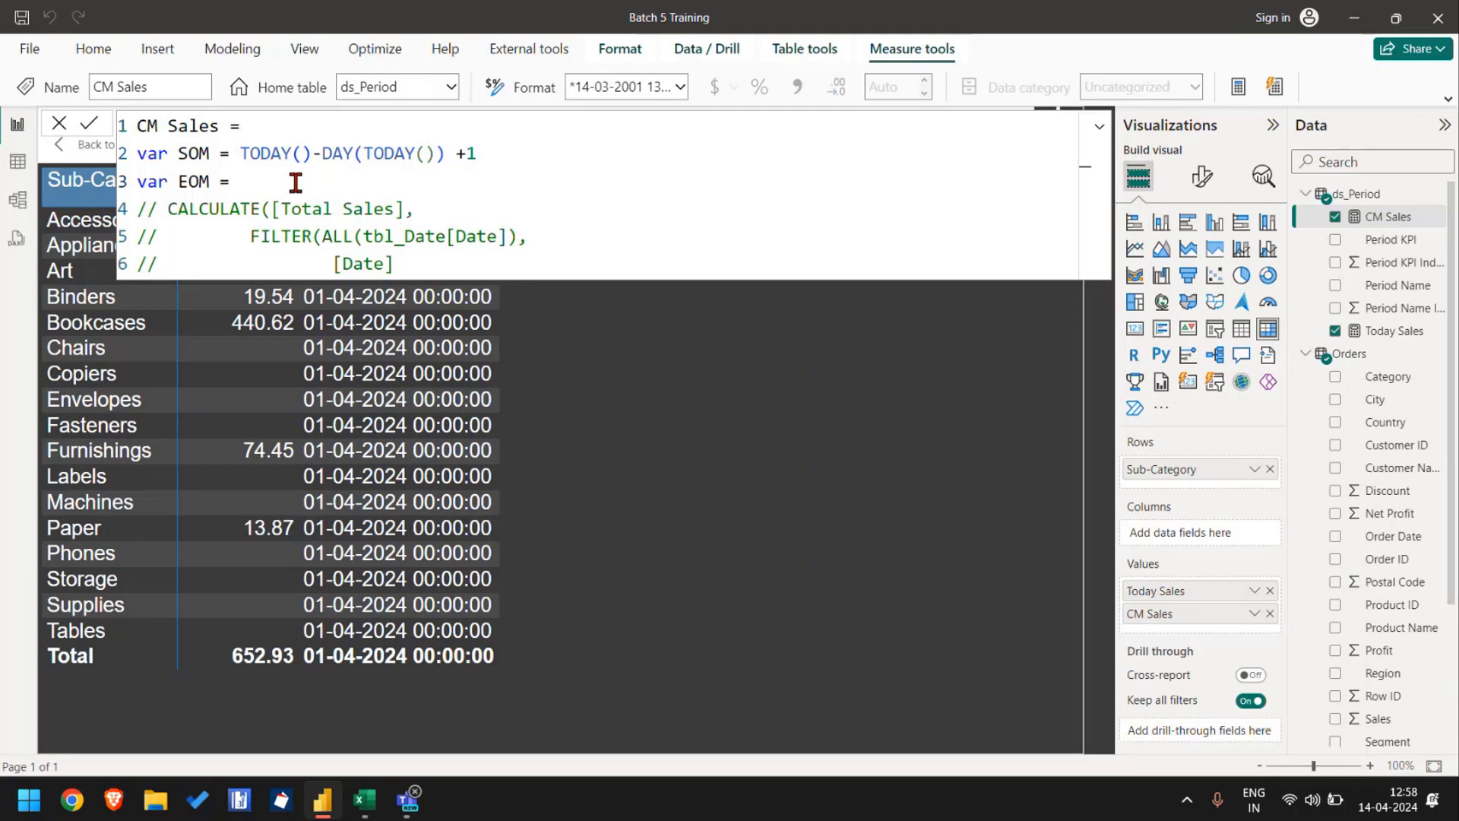
pyautogui.write('EO')
pyautogui.press('Tab')
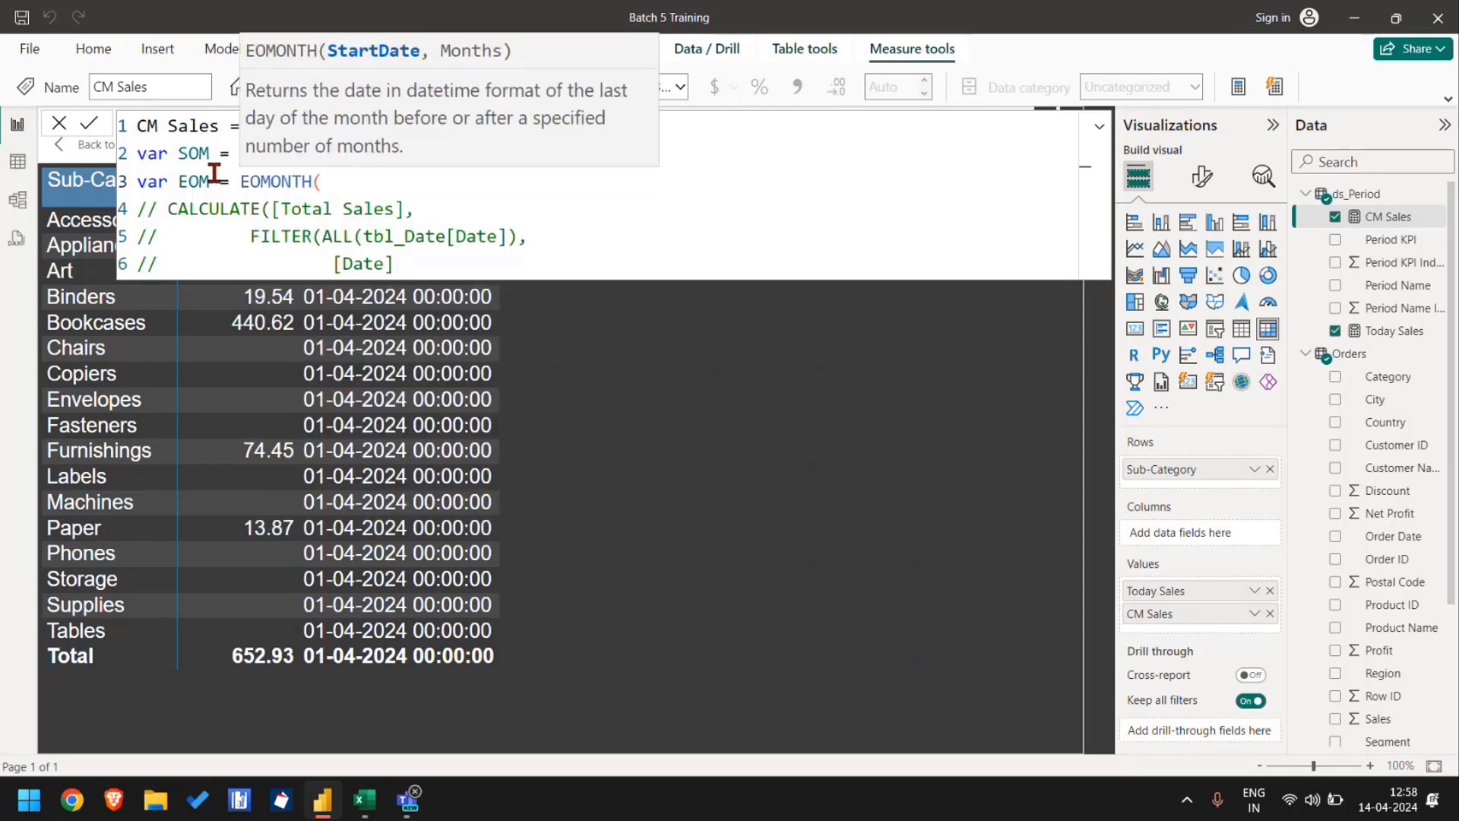
pyautogui.doubleClick(194, 152)
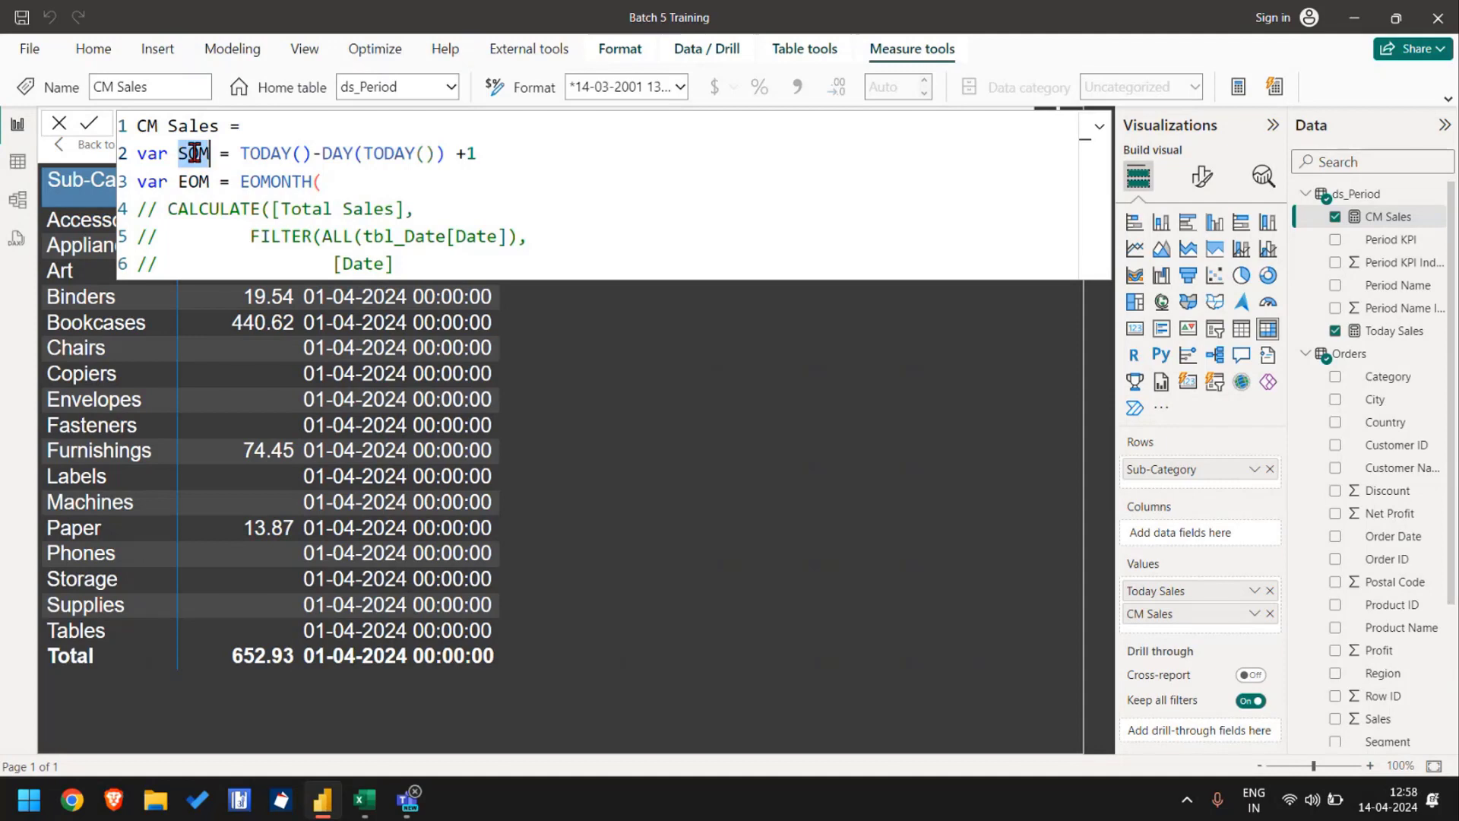
pyautogui.click(340, 179)
pyautogui.write('SOM,0')
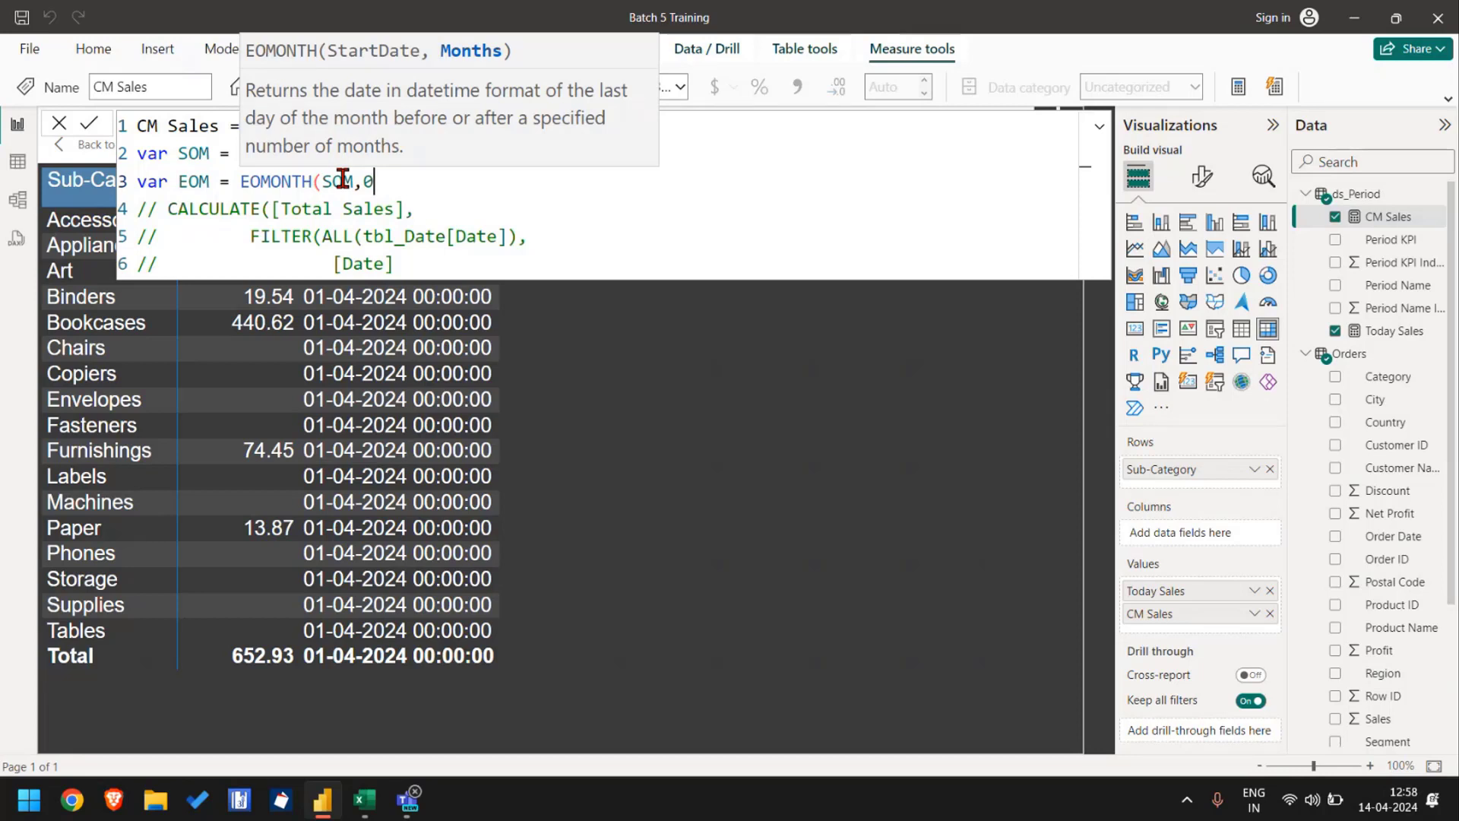
pyautogui.write(')')
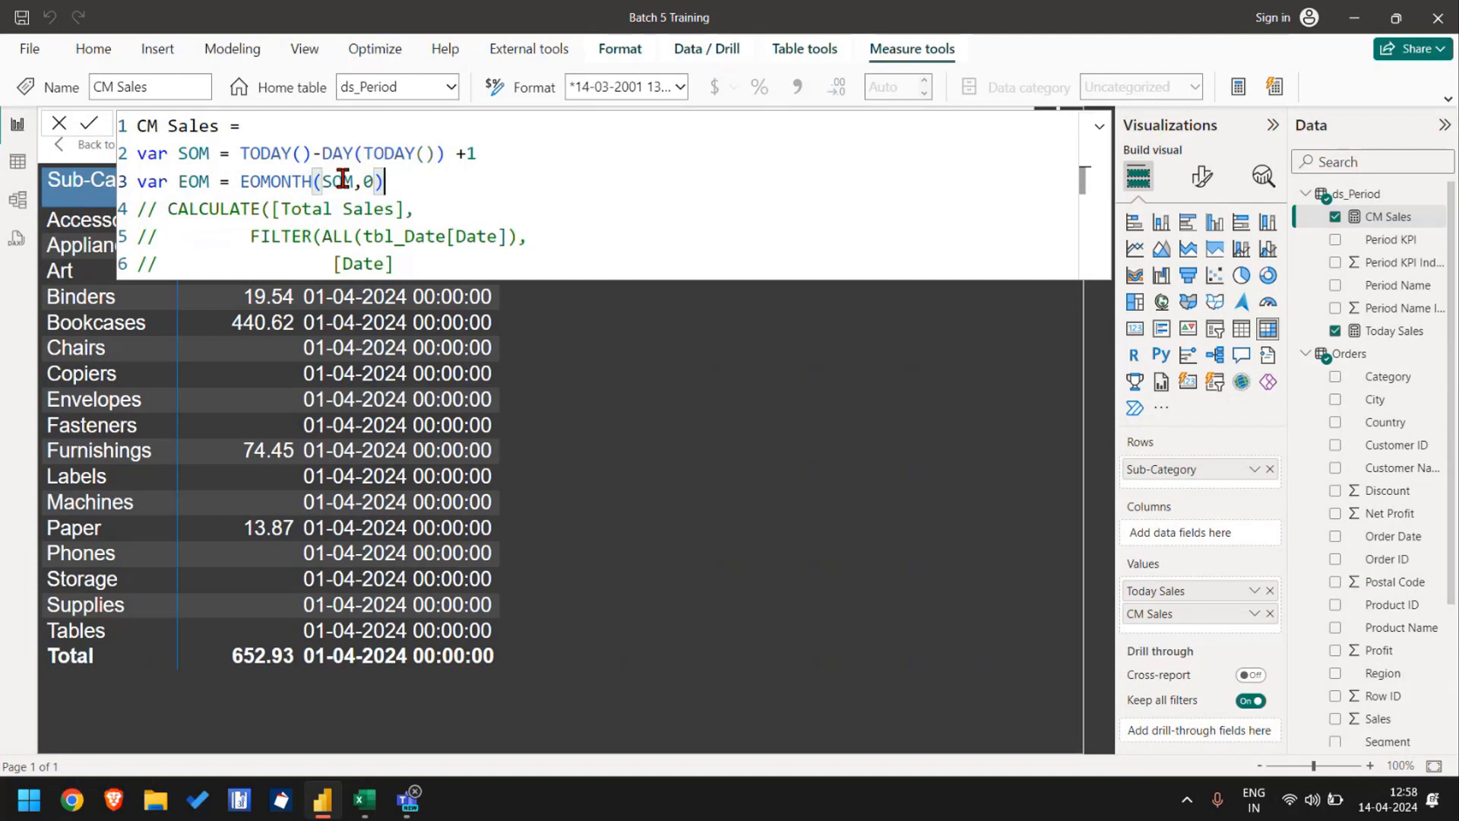
# Step: Add a RETURN line below the variables that outputs EOM, and commit CM Sales
pyautogui.press('Return')
pyautogui.write('RETURN')
pyautogui.press('Return')
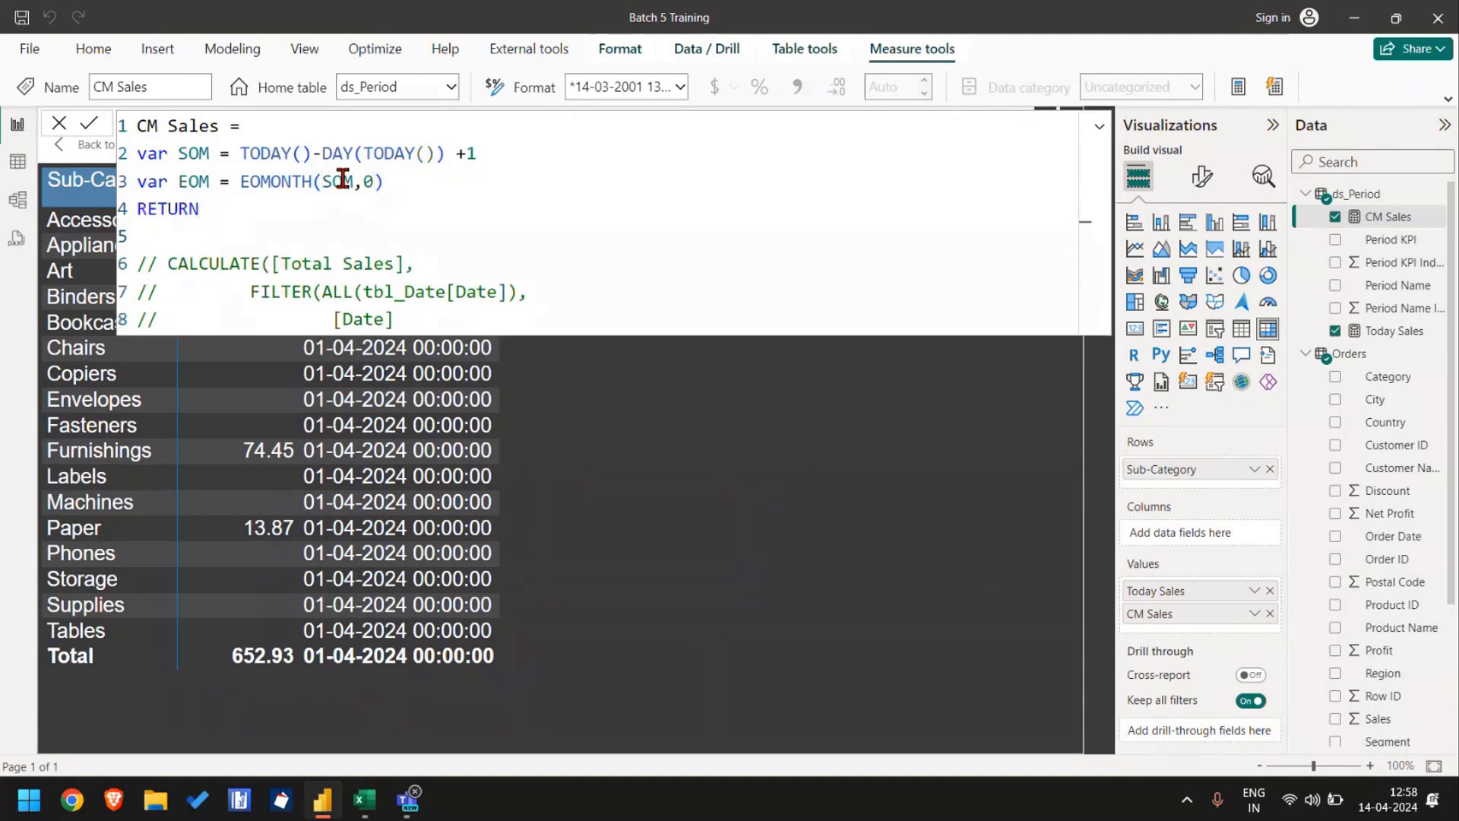
pyautogui.write('EOM')
pyautogui.press('Return')
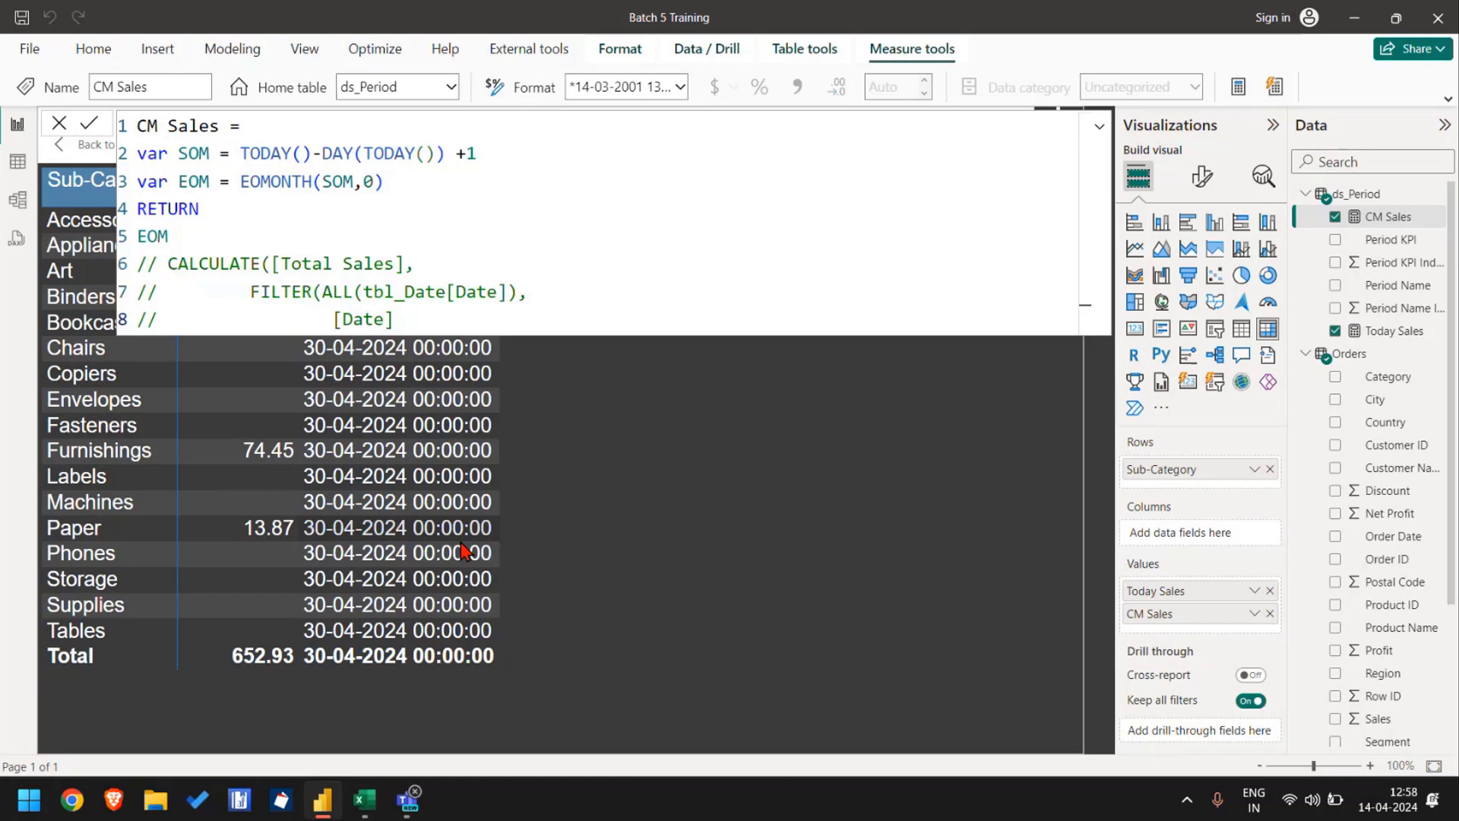
# Step: Delete the EOM line below RETURN in the CM Sales formula
pyautogui.click(238, 237)
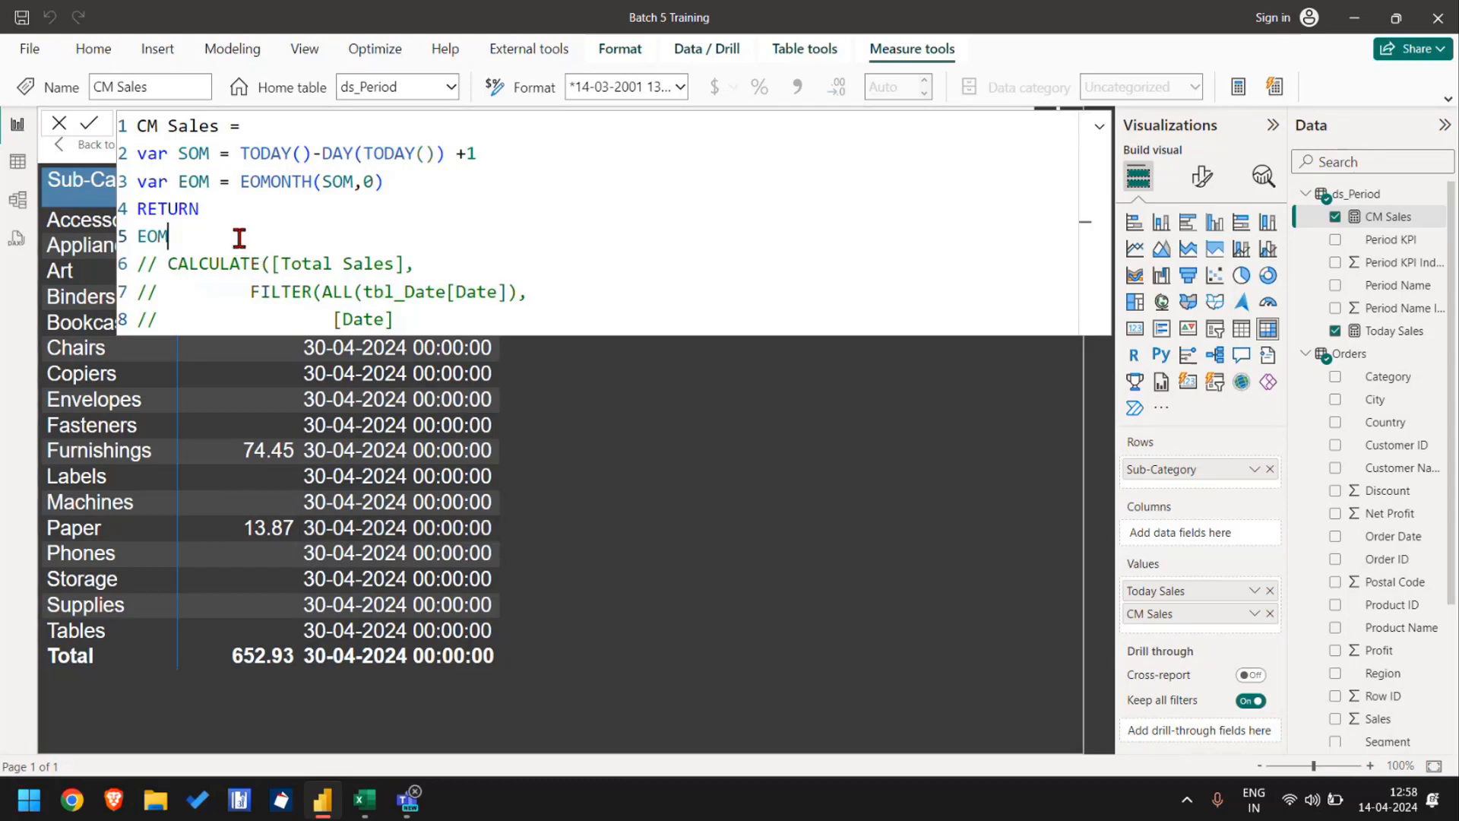
pyautogui.hotkey('shift', 'Home')
pyautogui.press('BackSpace')
pyautogui.press('Delete')
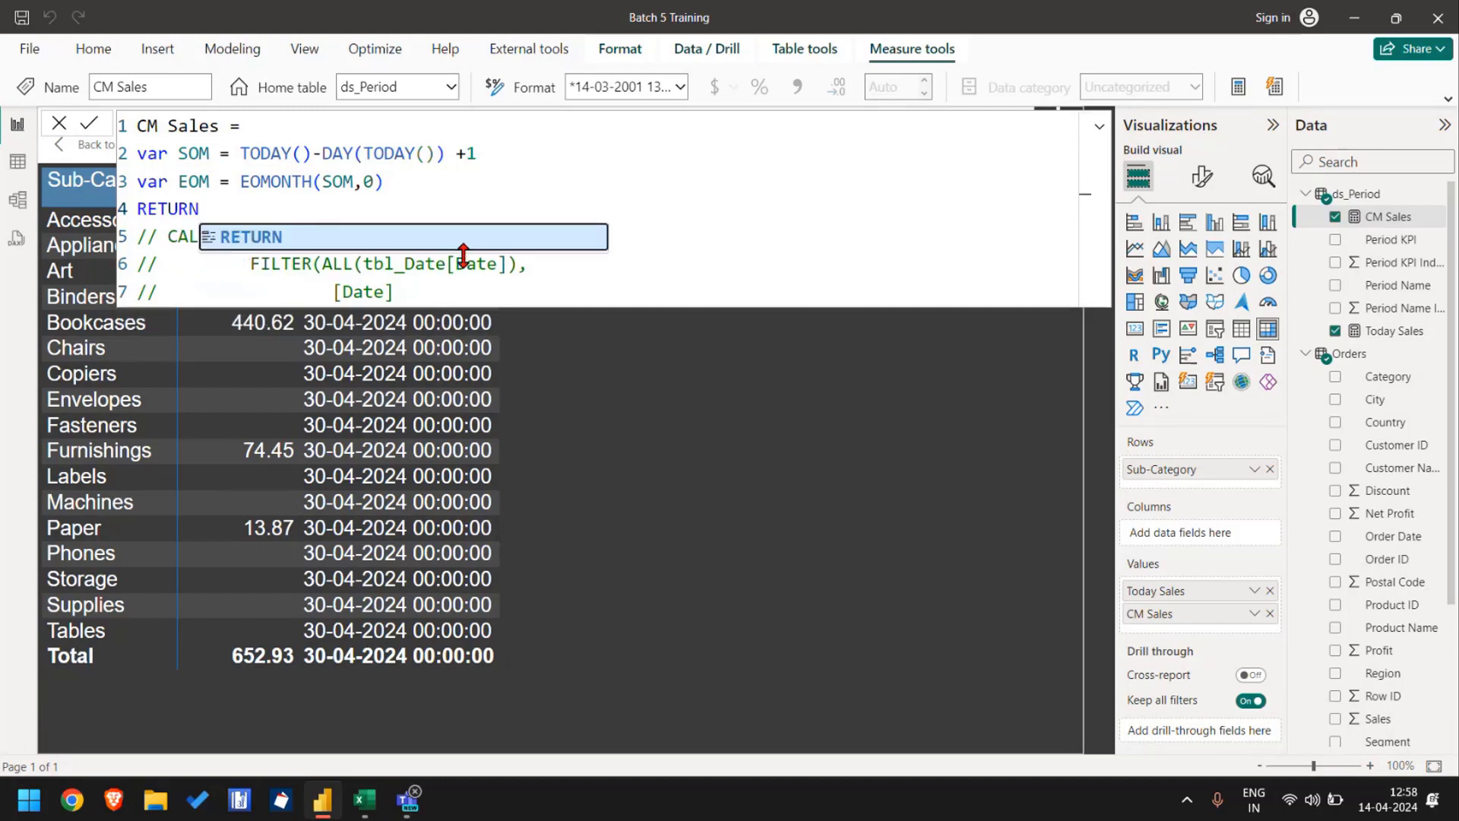
pyautogui.press('Escape')
# Step: Uncomment the CALCULATE, FILTER and [Date] lines below RETURN
pyautogui.hotkey('shift', 'Down')
pyautogui.hotkey('shift', 'Down')
pyautogui.hotkey('shift', 'Down')
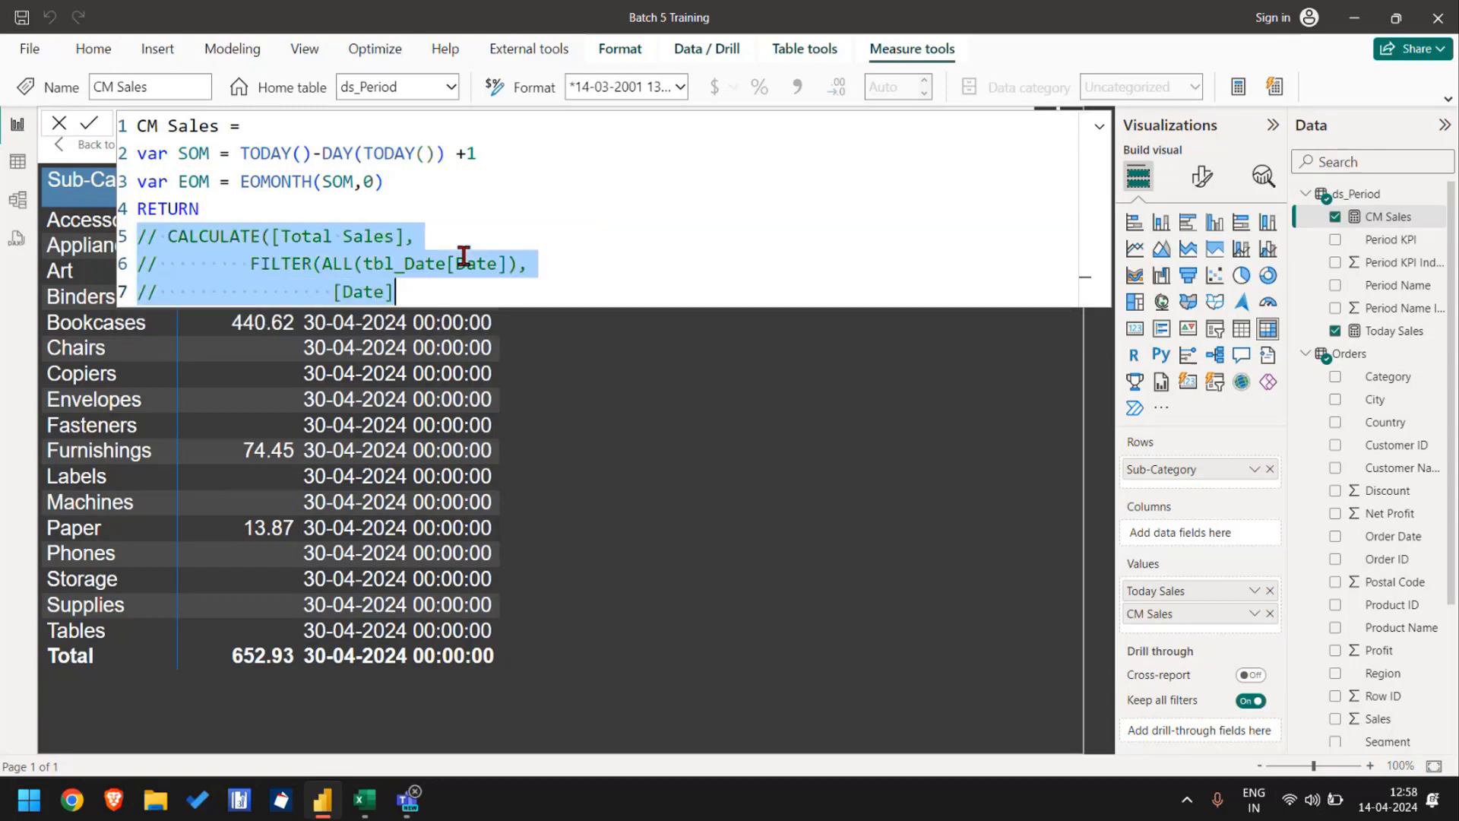
pyautogui.hotkey('ctrl', '/')
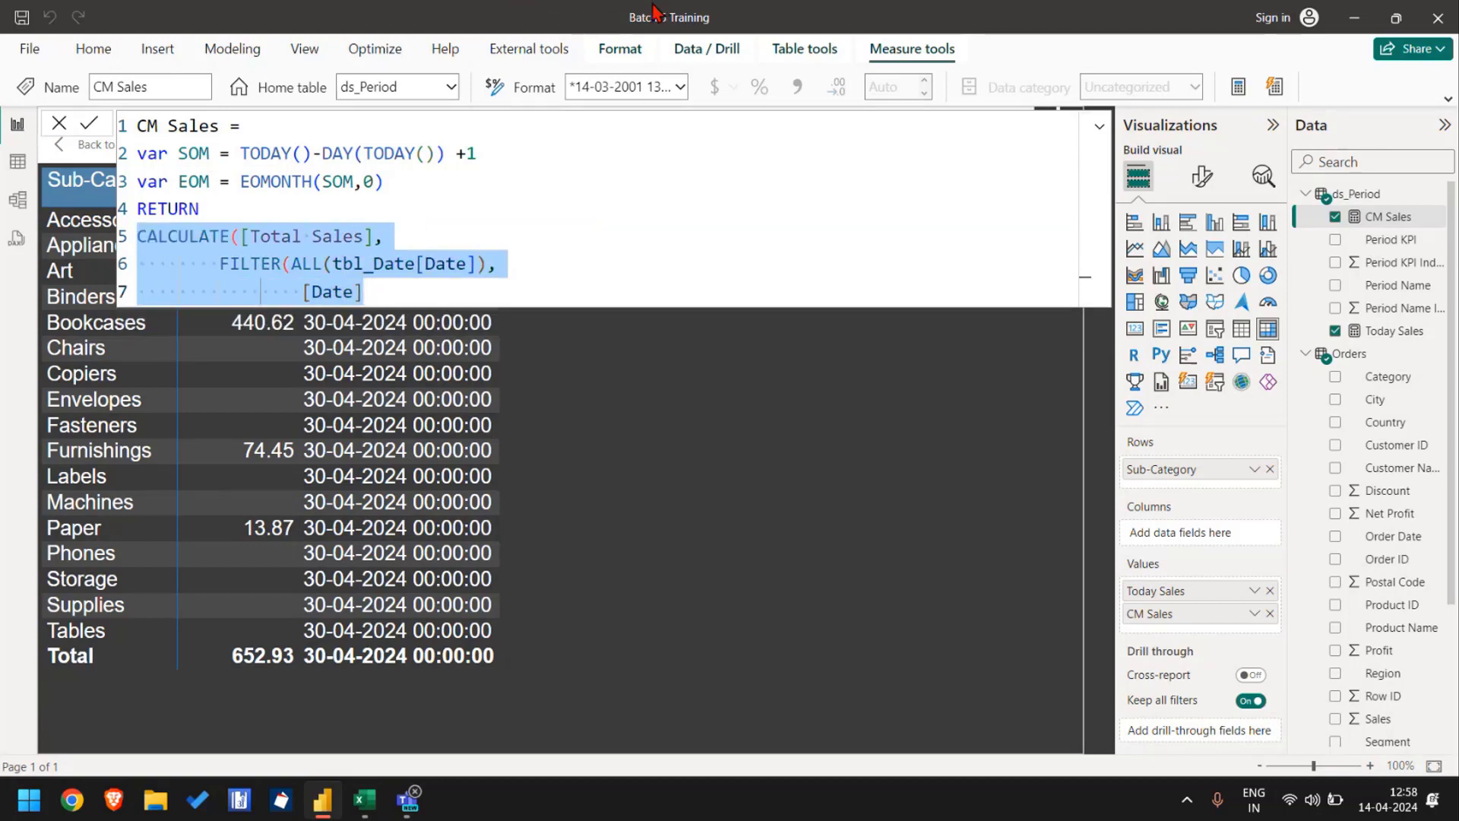
pyautogui.click(580, 16)
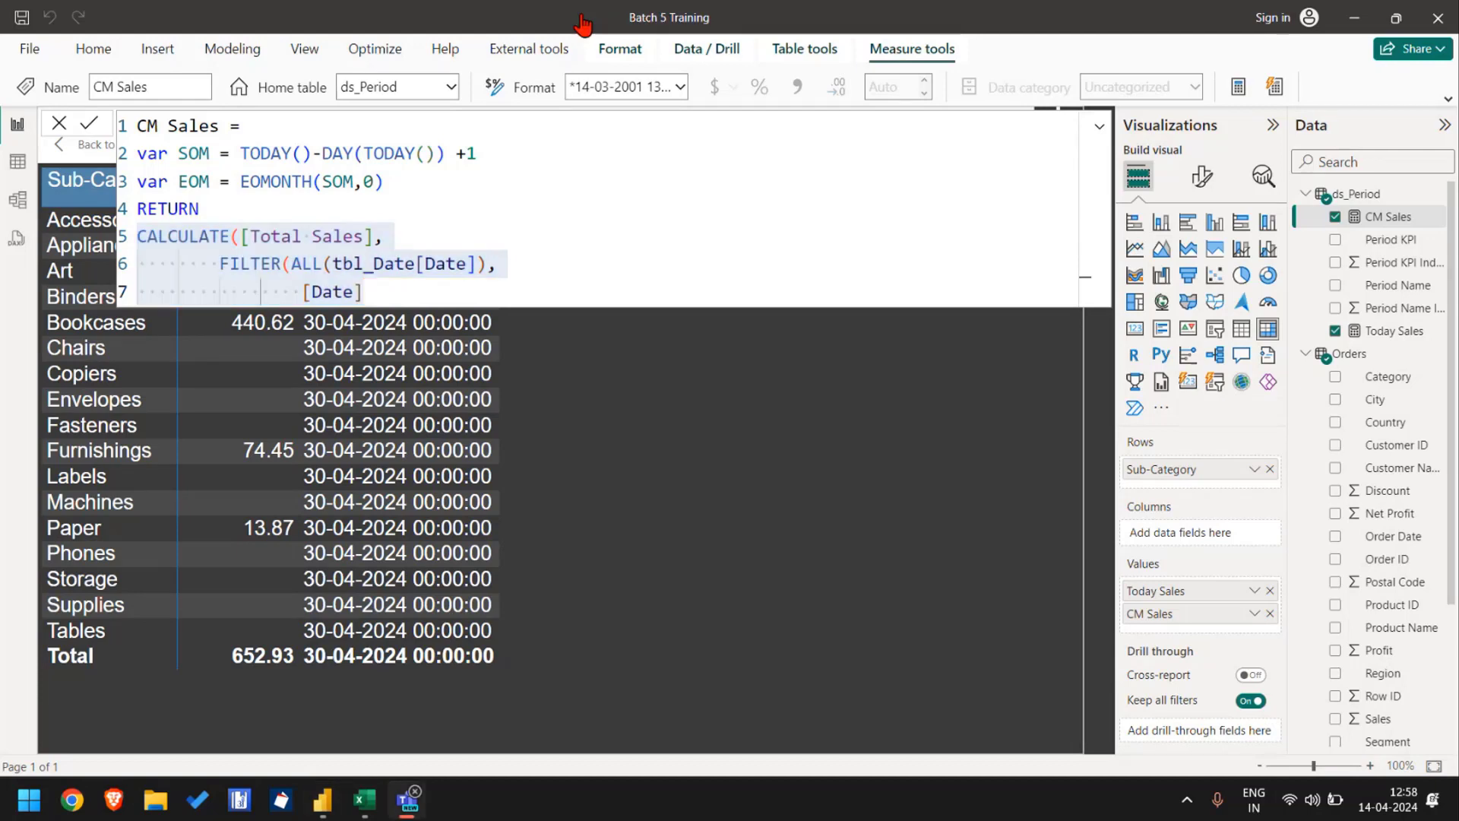
# Step: Complete the first FILTER condition as [Date]>=SOM && and start a new line below it
pyautogui.click(395, 281)
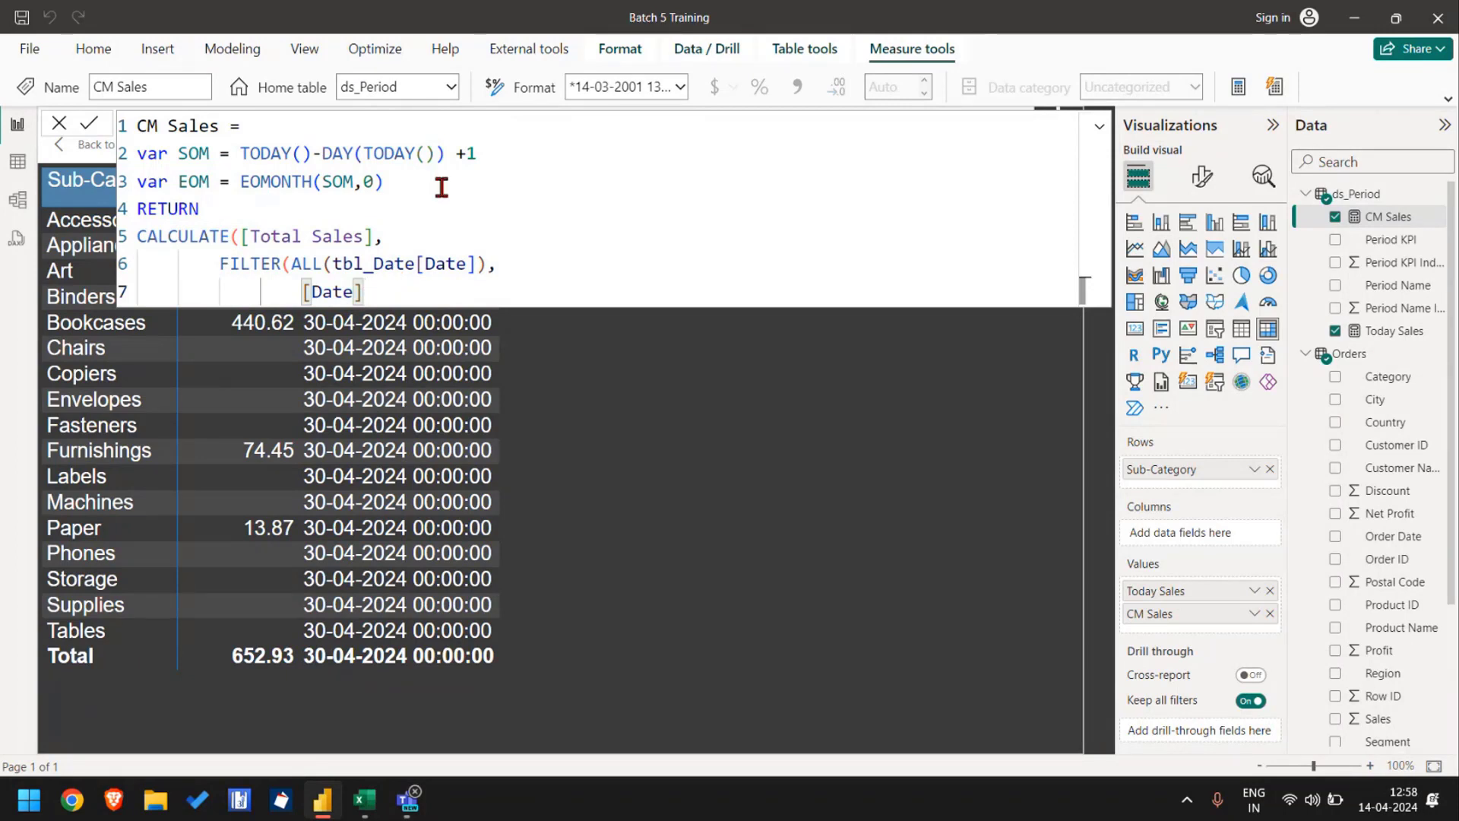
pyautogui.write('>=so')
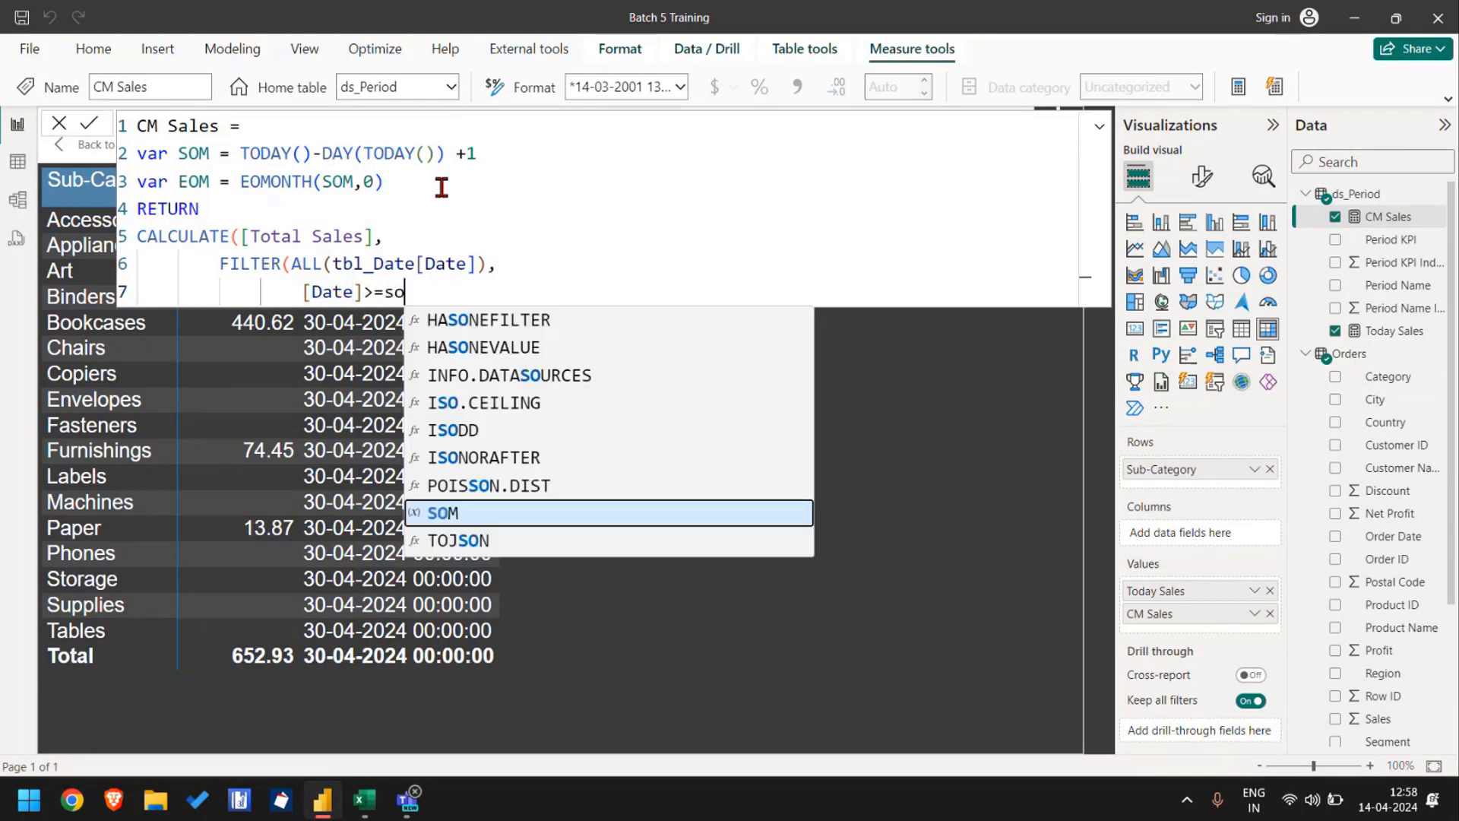
pyautogui.press('Tab')
pyautogui.write('&&')
pyautogui.press('Return')
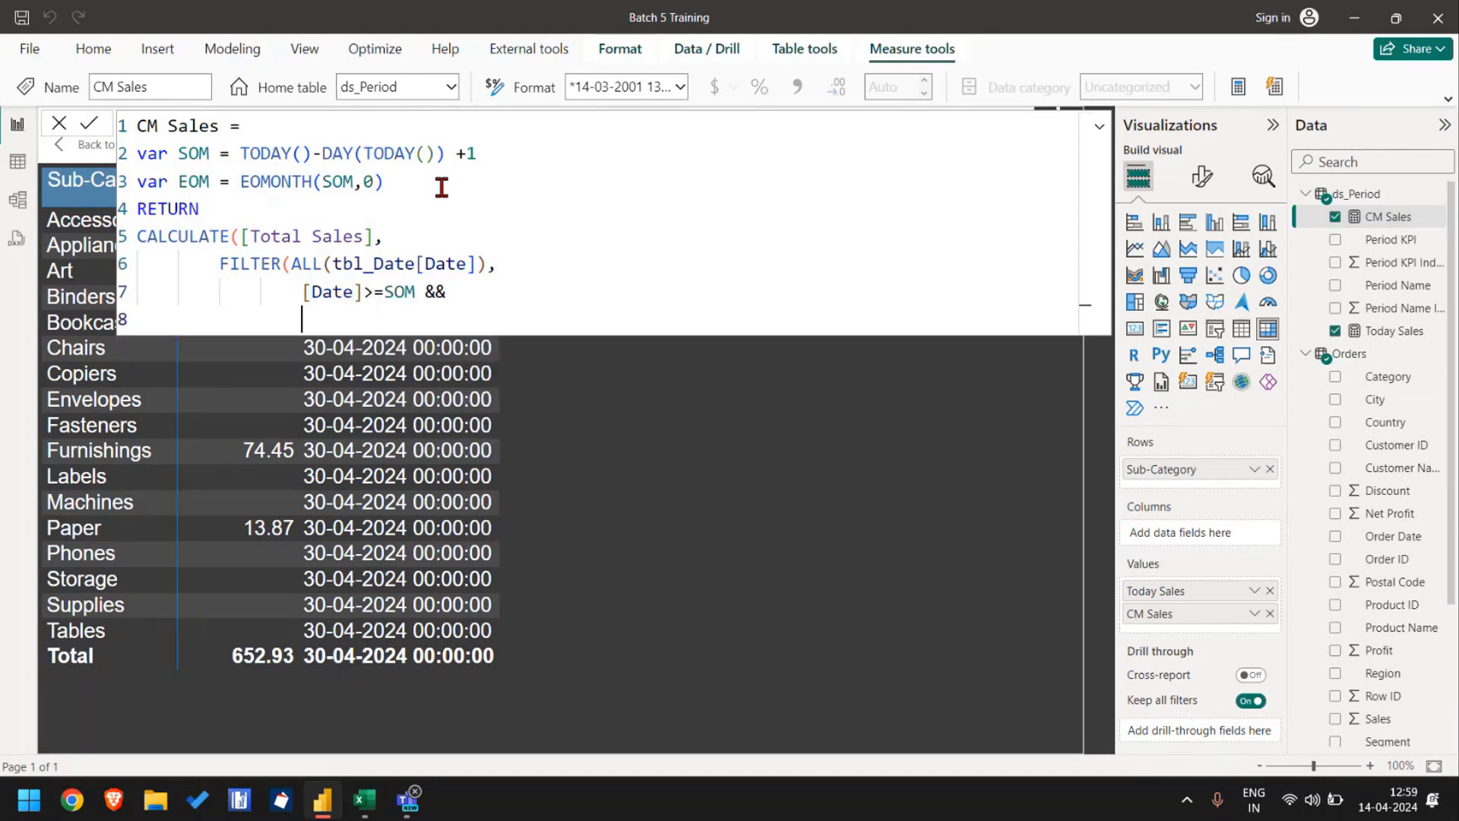
# Step: Add the second FILTER condition [Date]<=EOM and close the FILTER function on a new line
pyautogui.write('[d')
pyautogui.press('Tab')
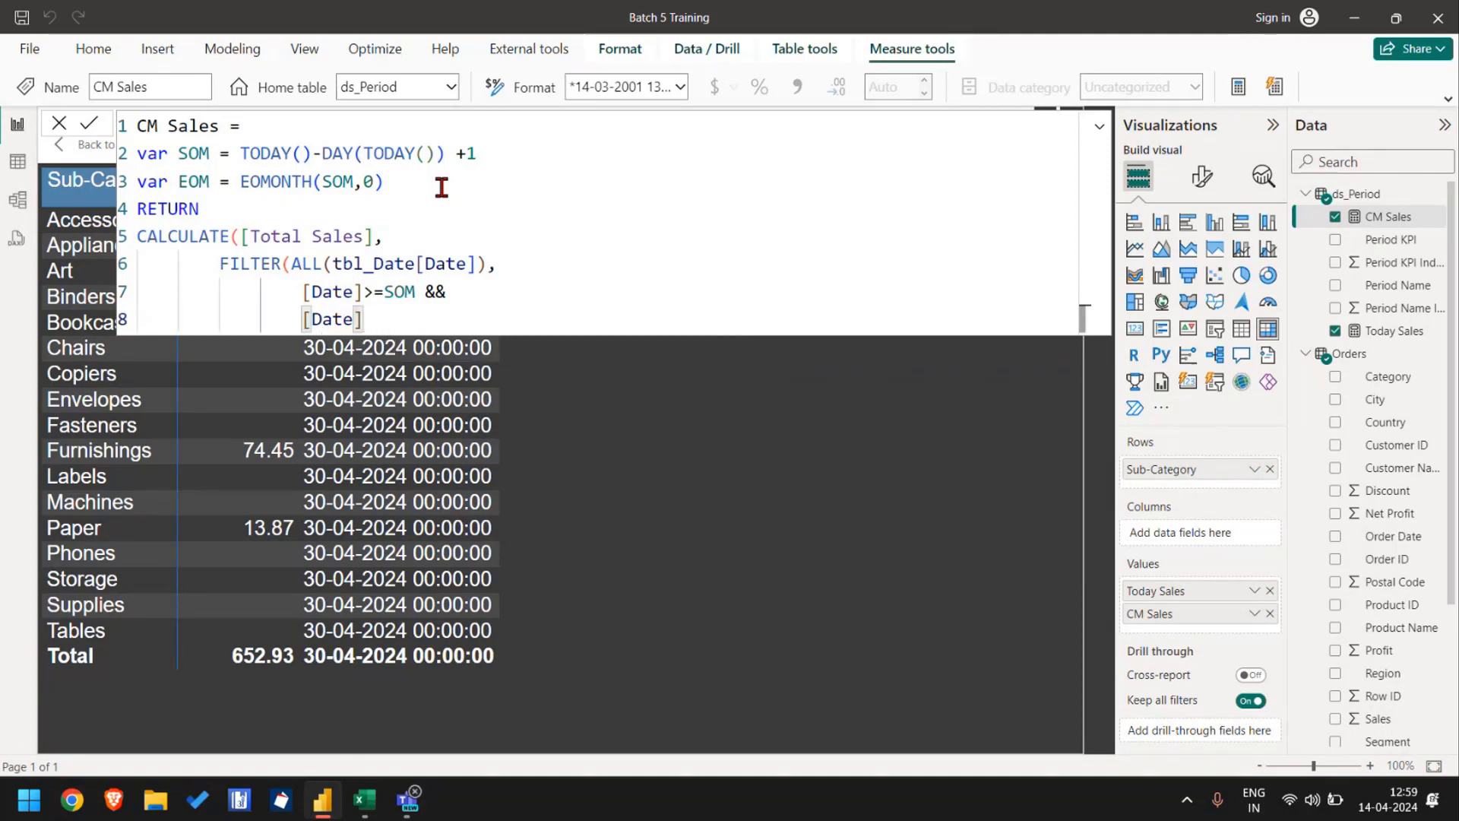
pyautogui.write('<=EOM')
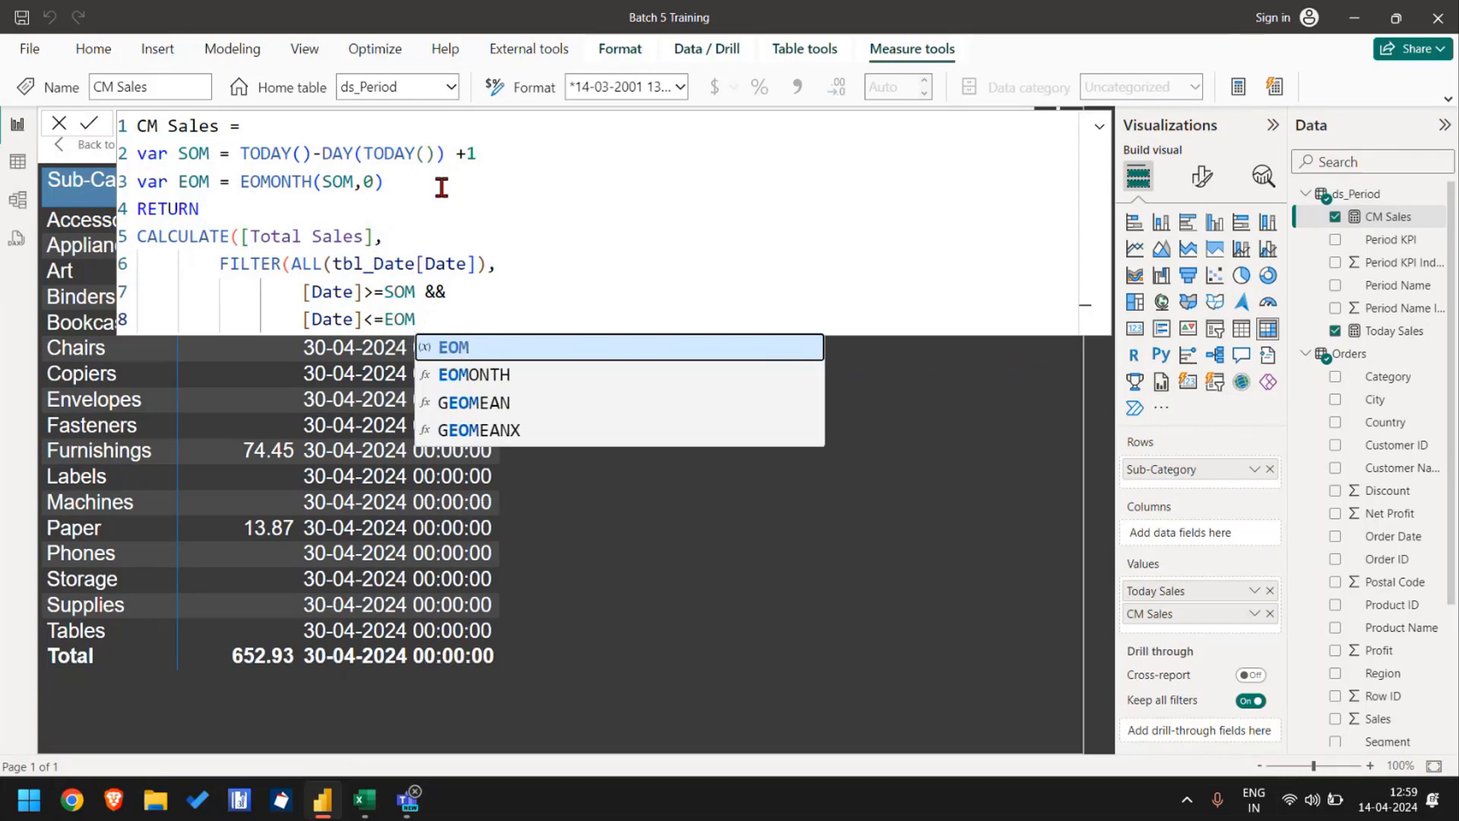
pyautogui.hotkey('shift', 'Return')
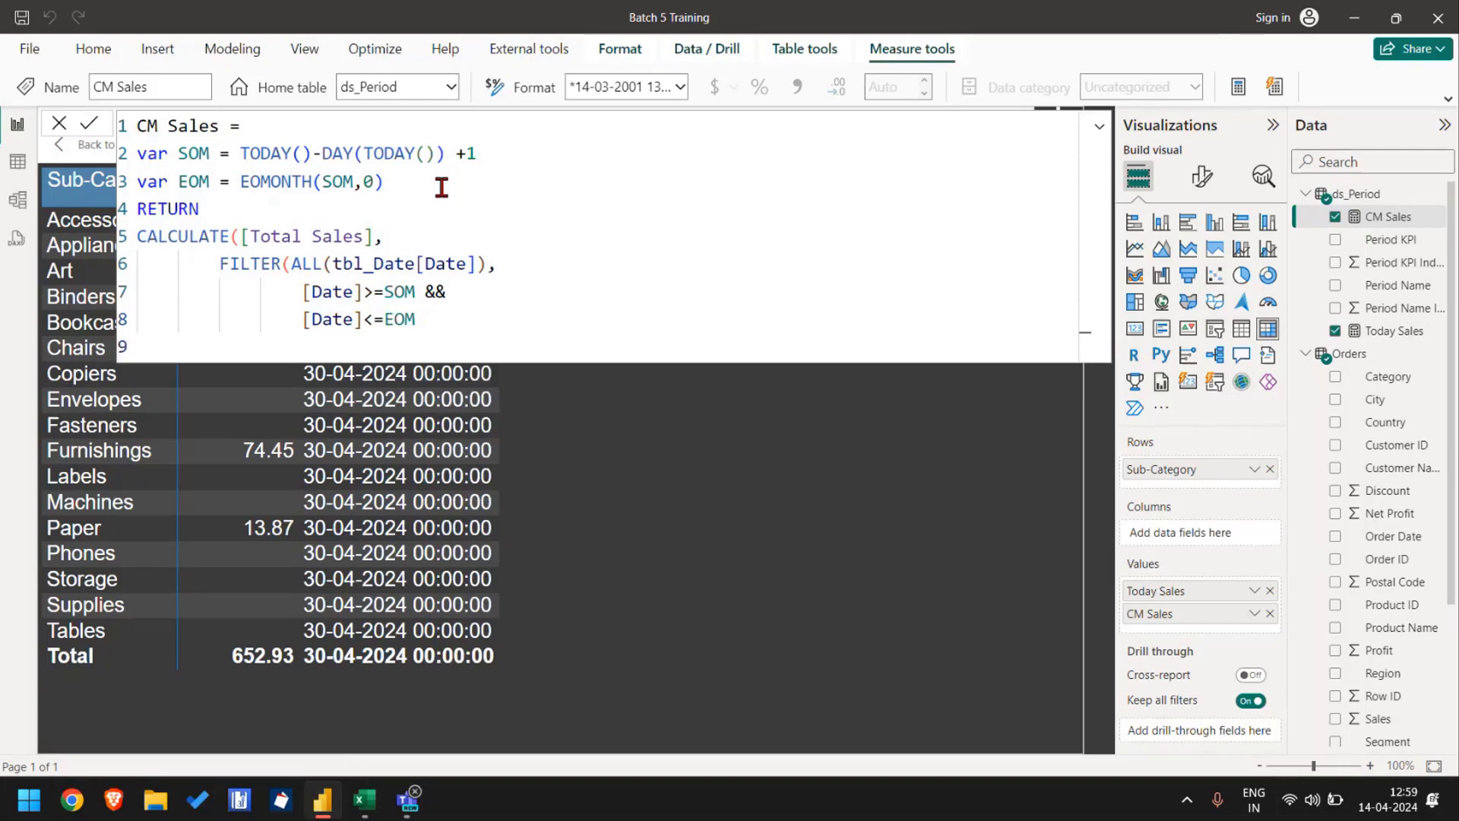
pyautogui.write(')')
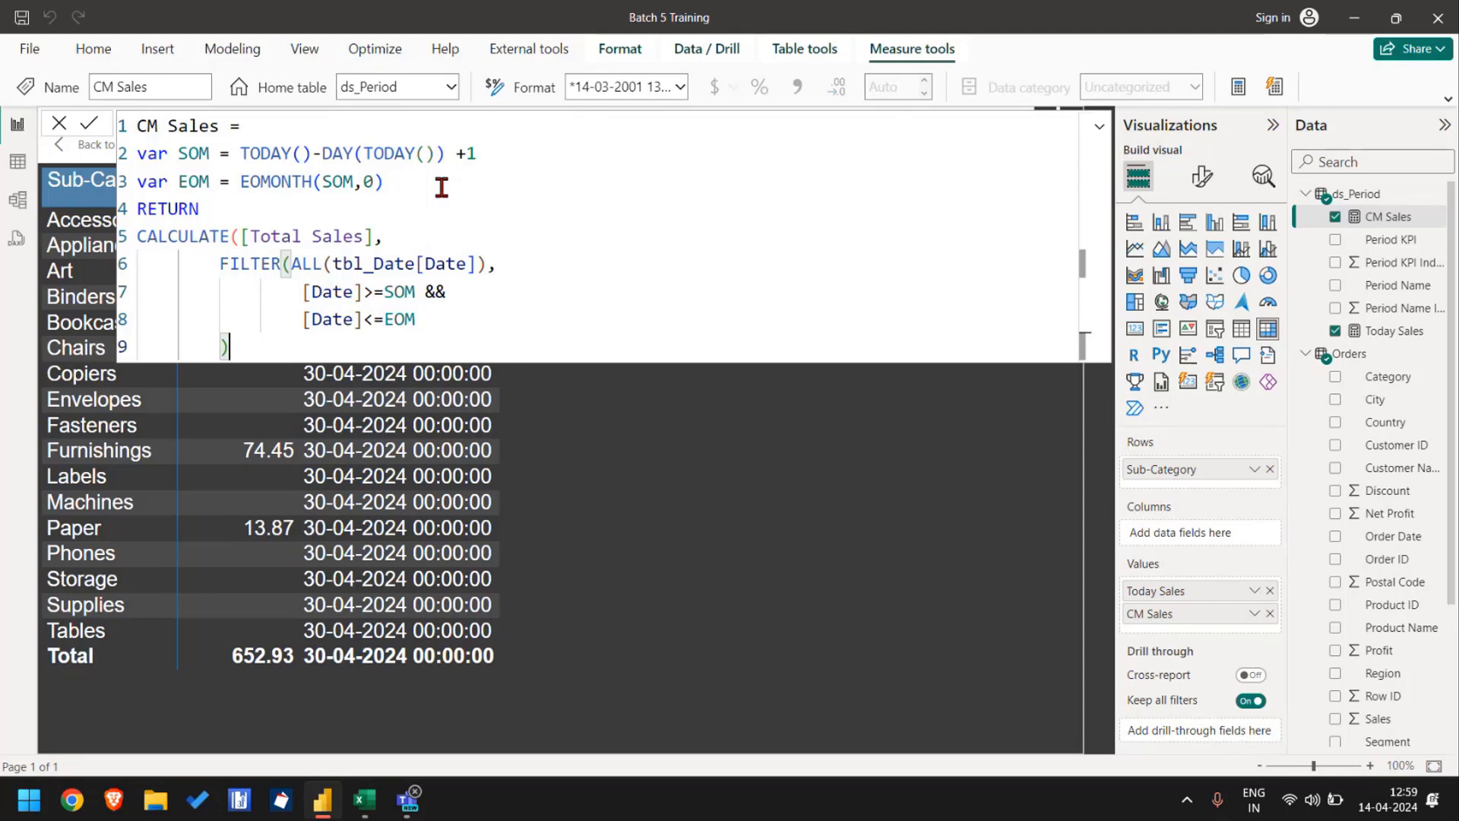
# Step: Close the CALCULATE function with a final parenthesis and commit the CM Sales measure
pyautogui.write(')')
pyautogui.press('Return')
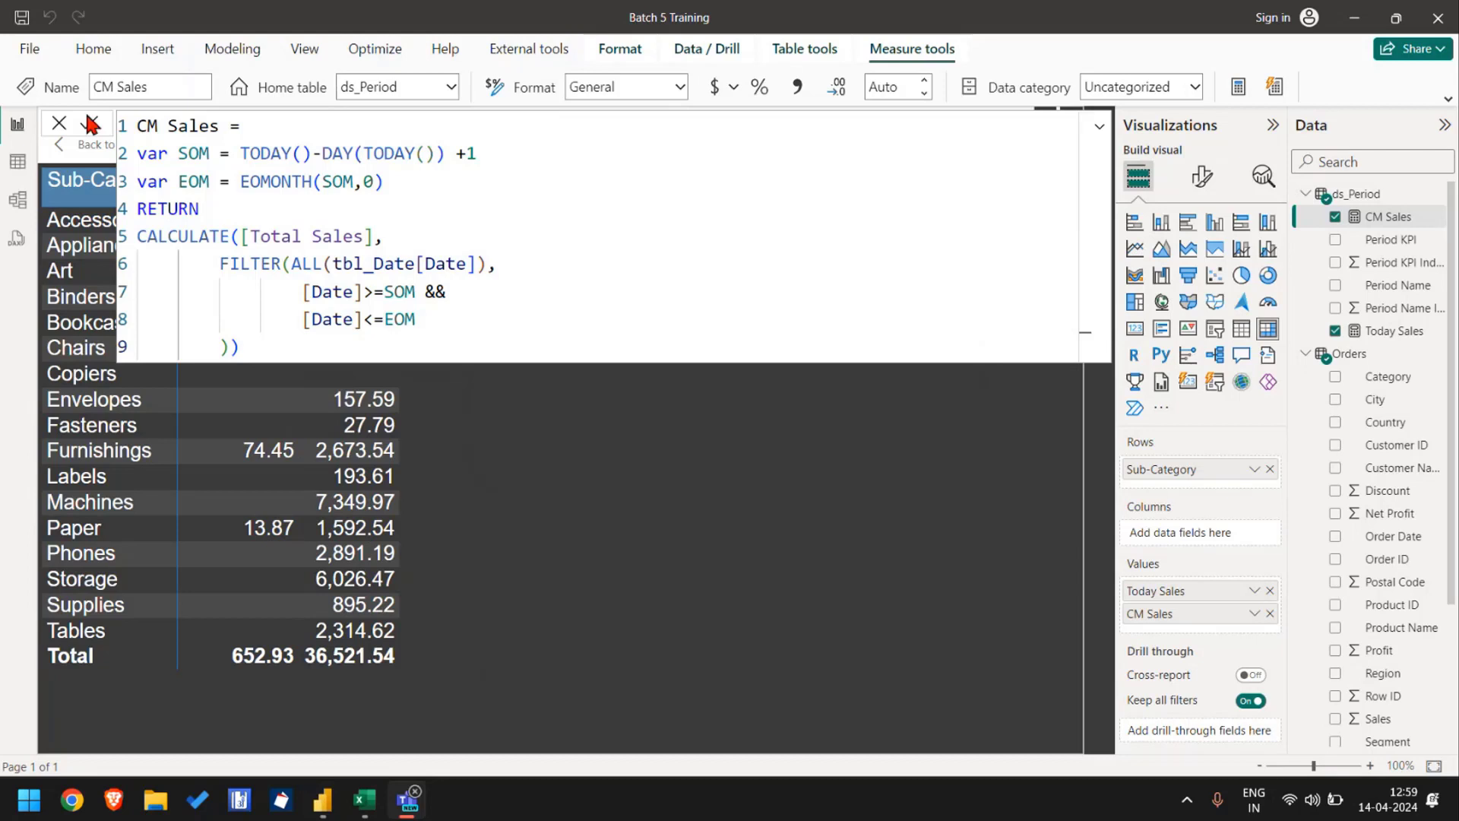
pyautogui.click(58, 123)
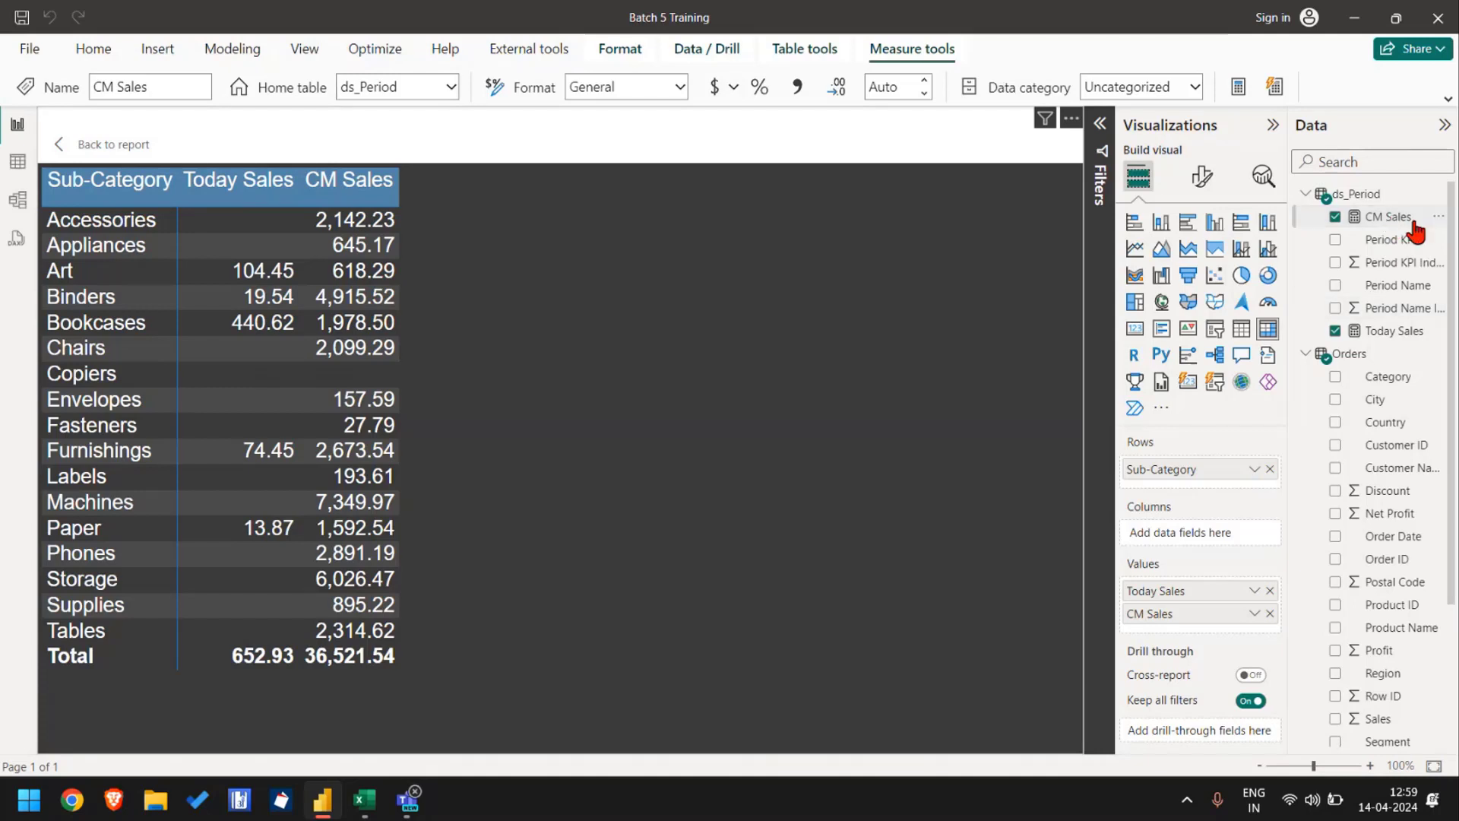
# Step: Open the CM Sales measure and copy its entire formula
pyautogui.click(1401, 242)
pyautogui.click(1385, 218)
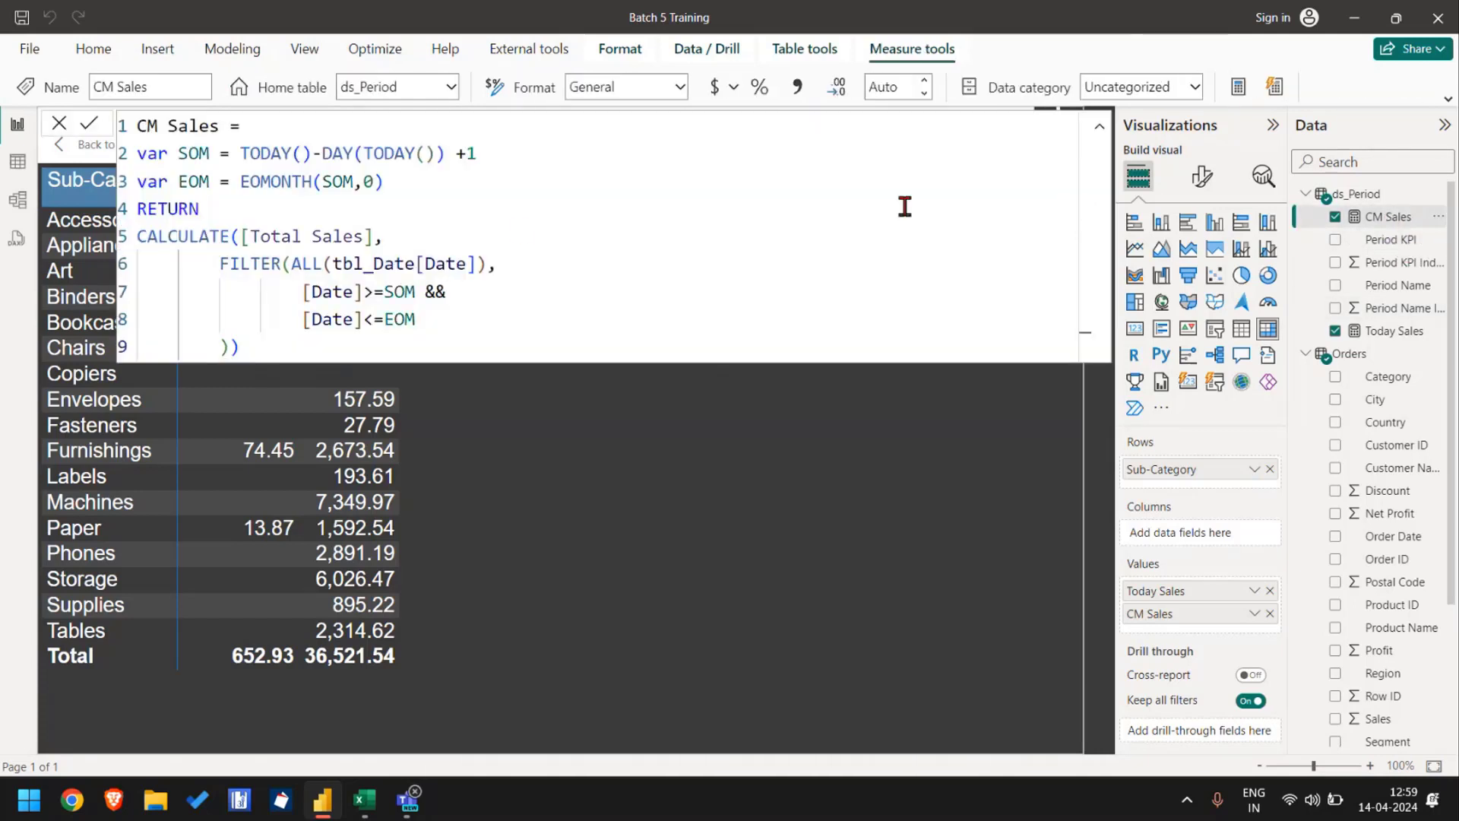
pyautogui.hotkey('ctrl', 'a')
pyautogui.hotkey('ctrl', 'c')
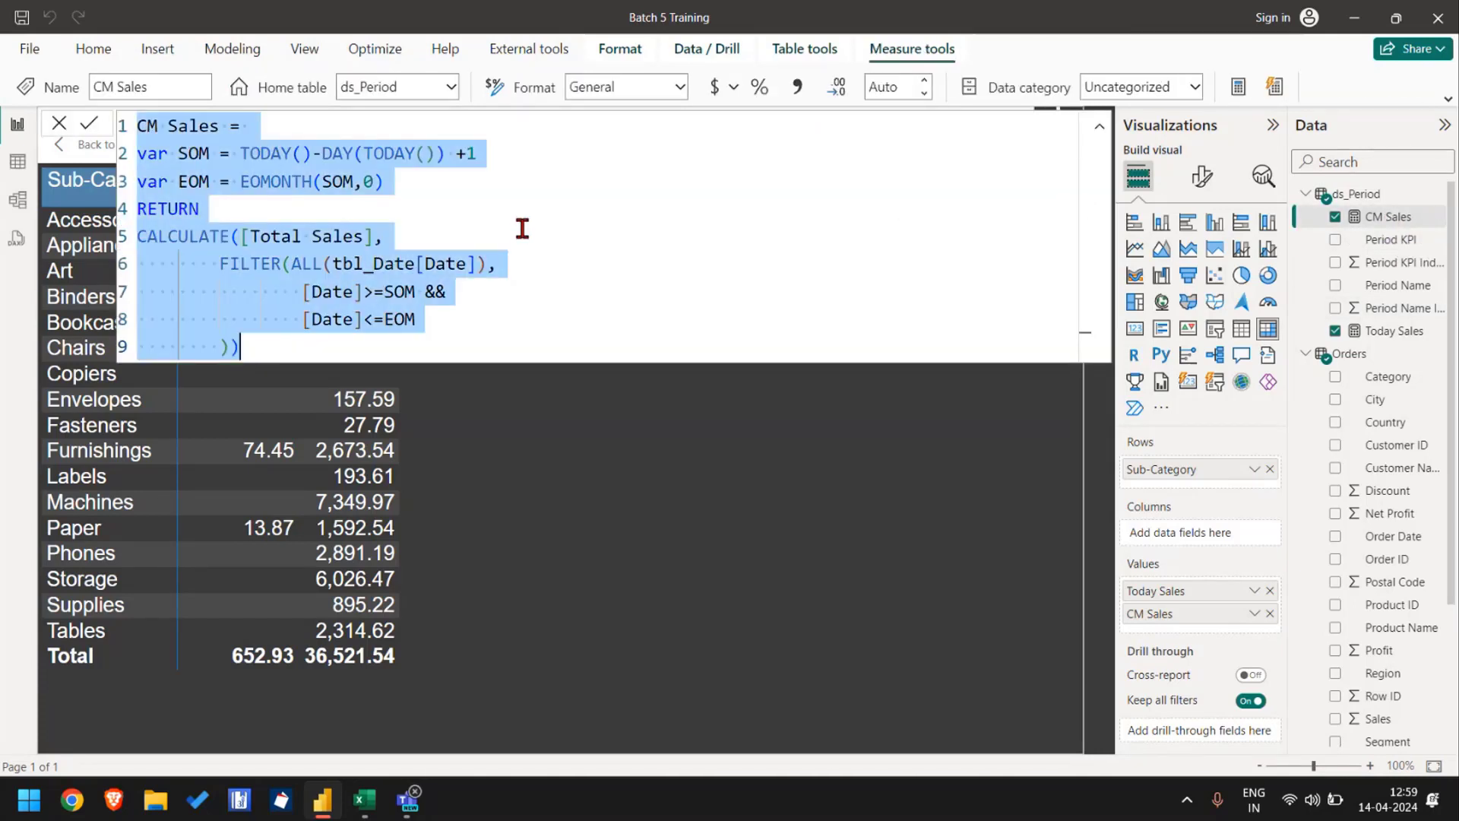
# Step: Create a new measure from the copied formula and name it CM Sales-1
pyautogui.click(1244, 80)
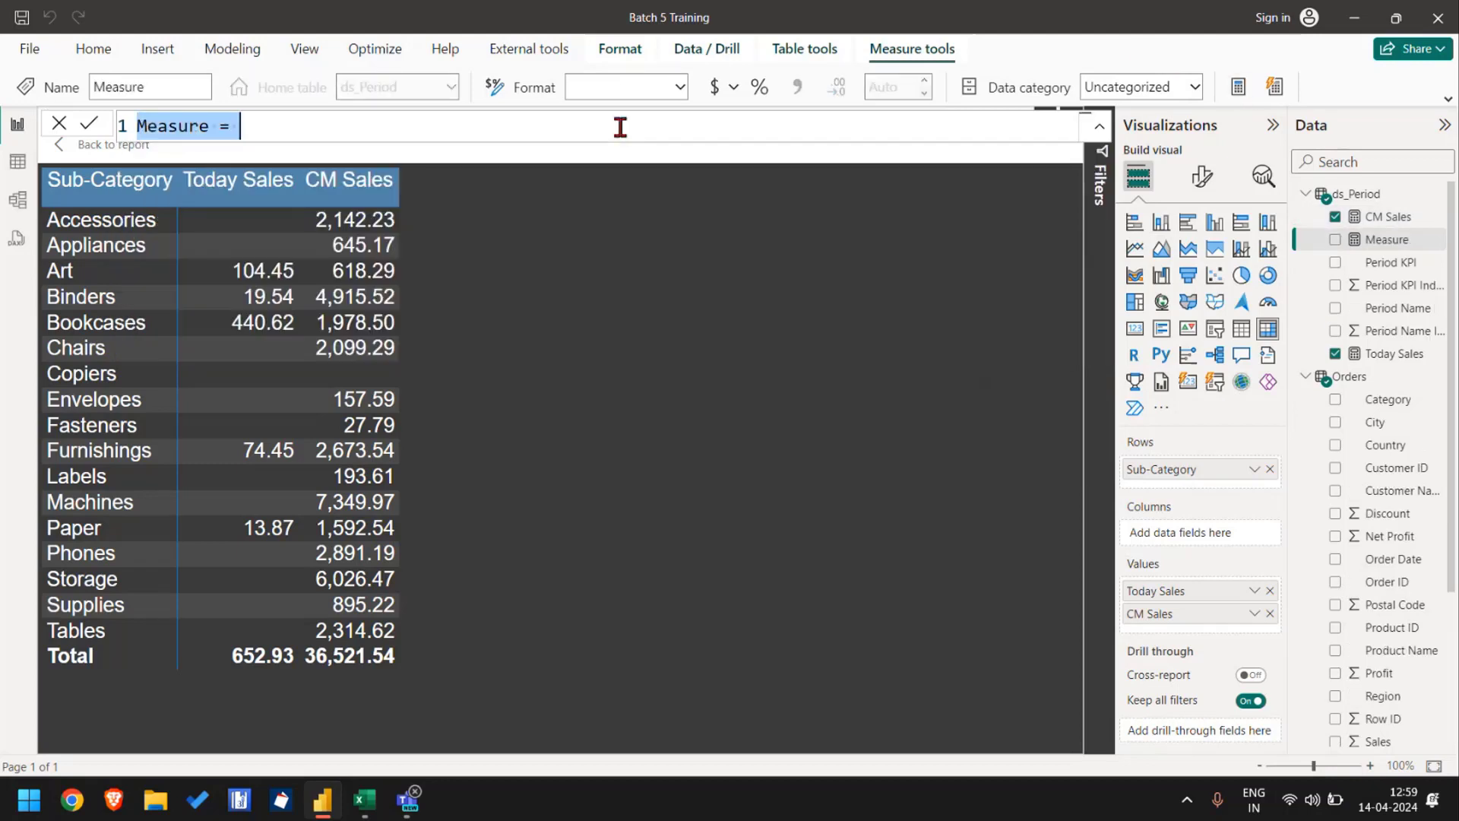
pyautogui.hotkey('ctrl', 'a')
pyautogui.hotkey('ctrl', 'v')
pyautogui.click(219, 126)
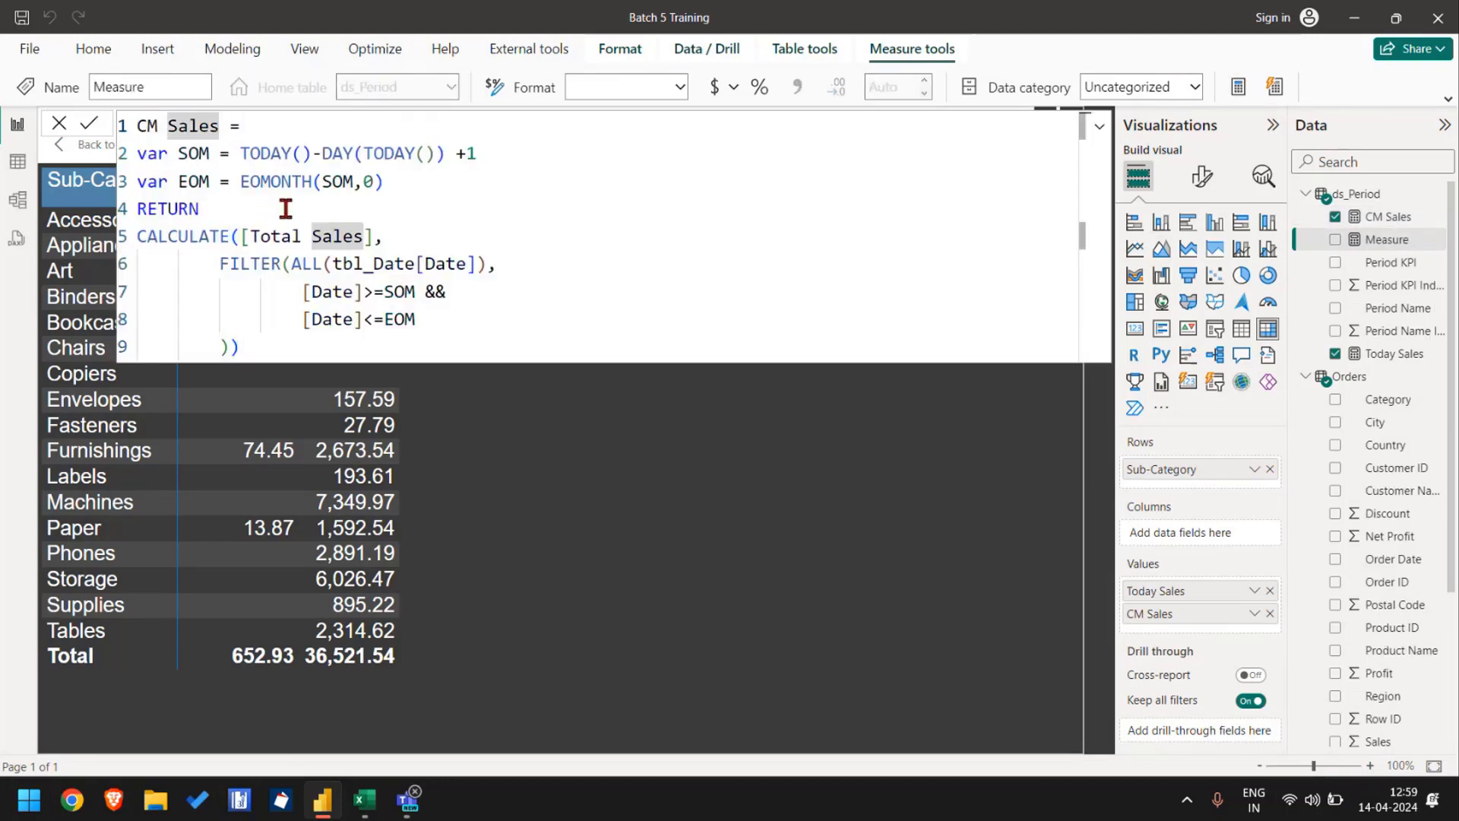
pyautogui.write('-1')
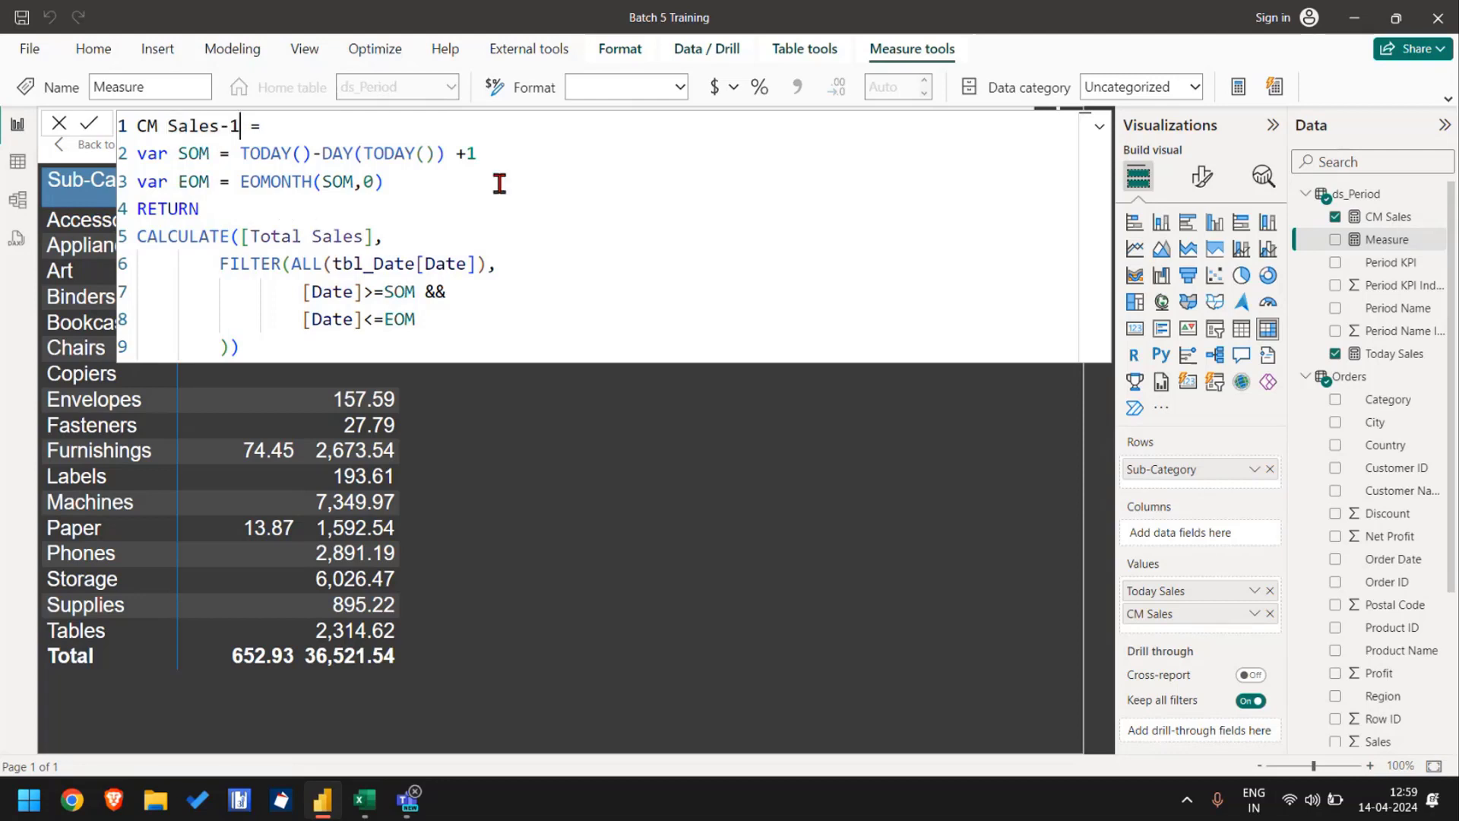
# Step: Insert an opening EOMONTH( before the TODAY() expression in the SOM variable of CM Sales-1
pyautogui.click(495, 152)
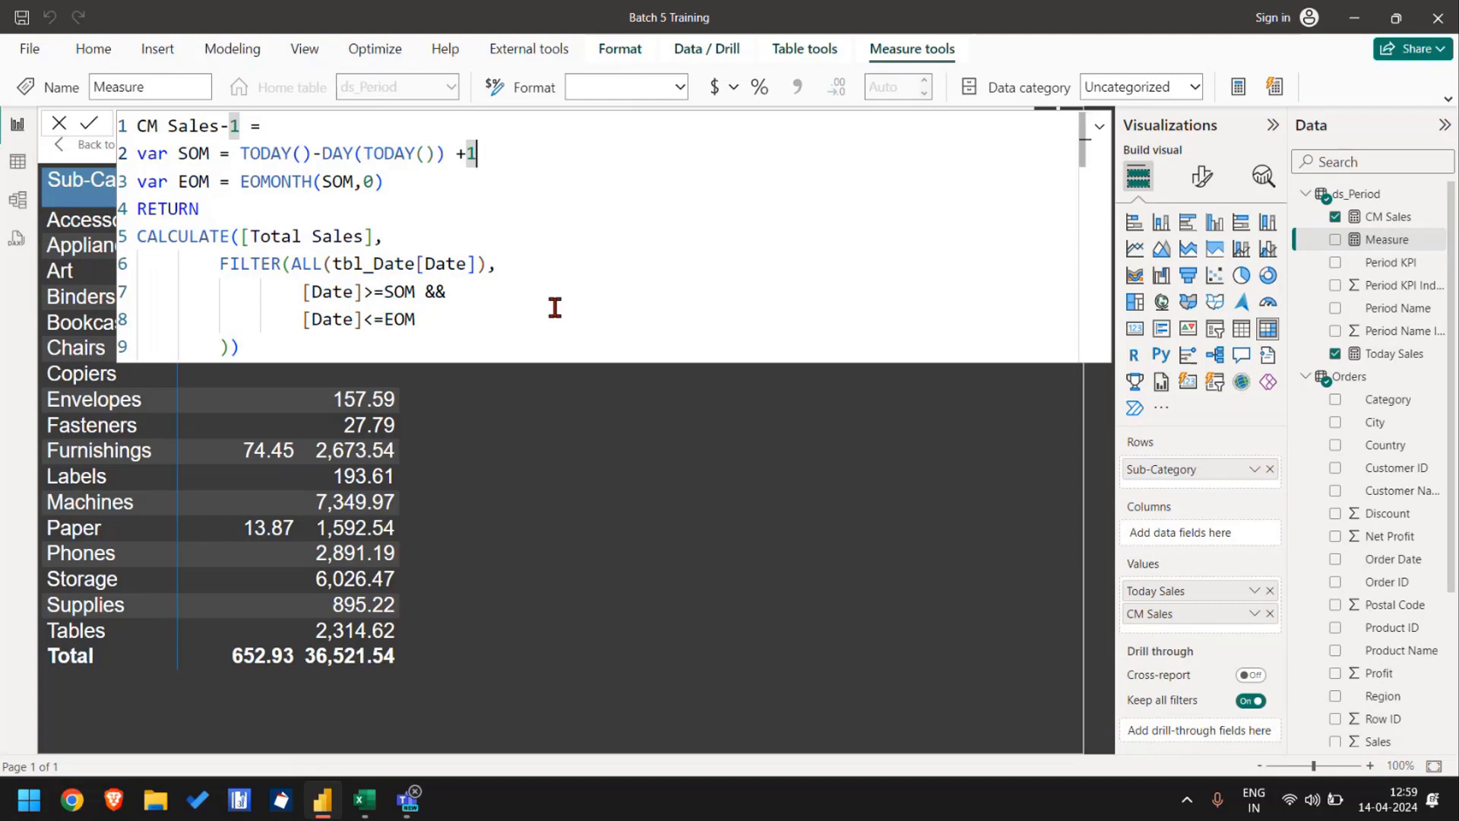
pyautogui.press('Down')
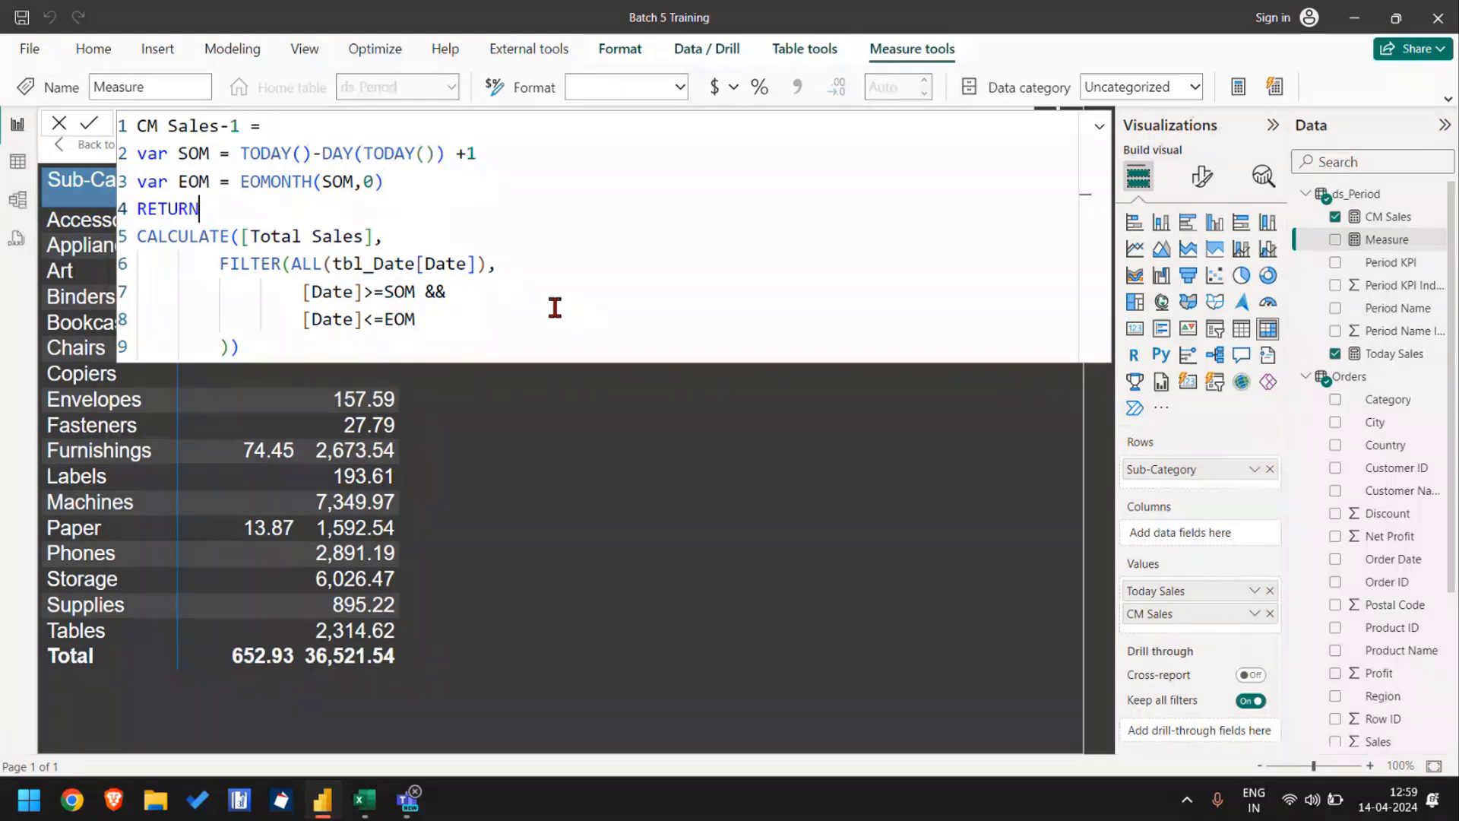
pyautogui.press('Left')
pyautogui.press('Left')
pyautogui.press('Up')
pyautogui.press('Left')
pyautogui.press('Left')
pyautogui.press('Left')
pyautogui.press('Left')
pyautogui.press('Left')
pyautogui.press('Left')
pyautogui.press('Left')
pyautogui.press('Left')
pyautogui.press('Left')
pyautogui.press('Left')
pyautogui.press('Left')
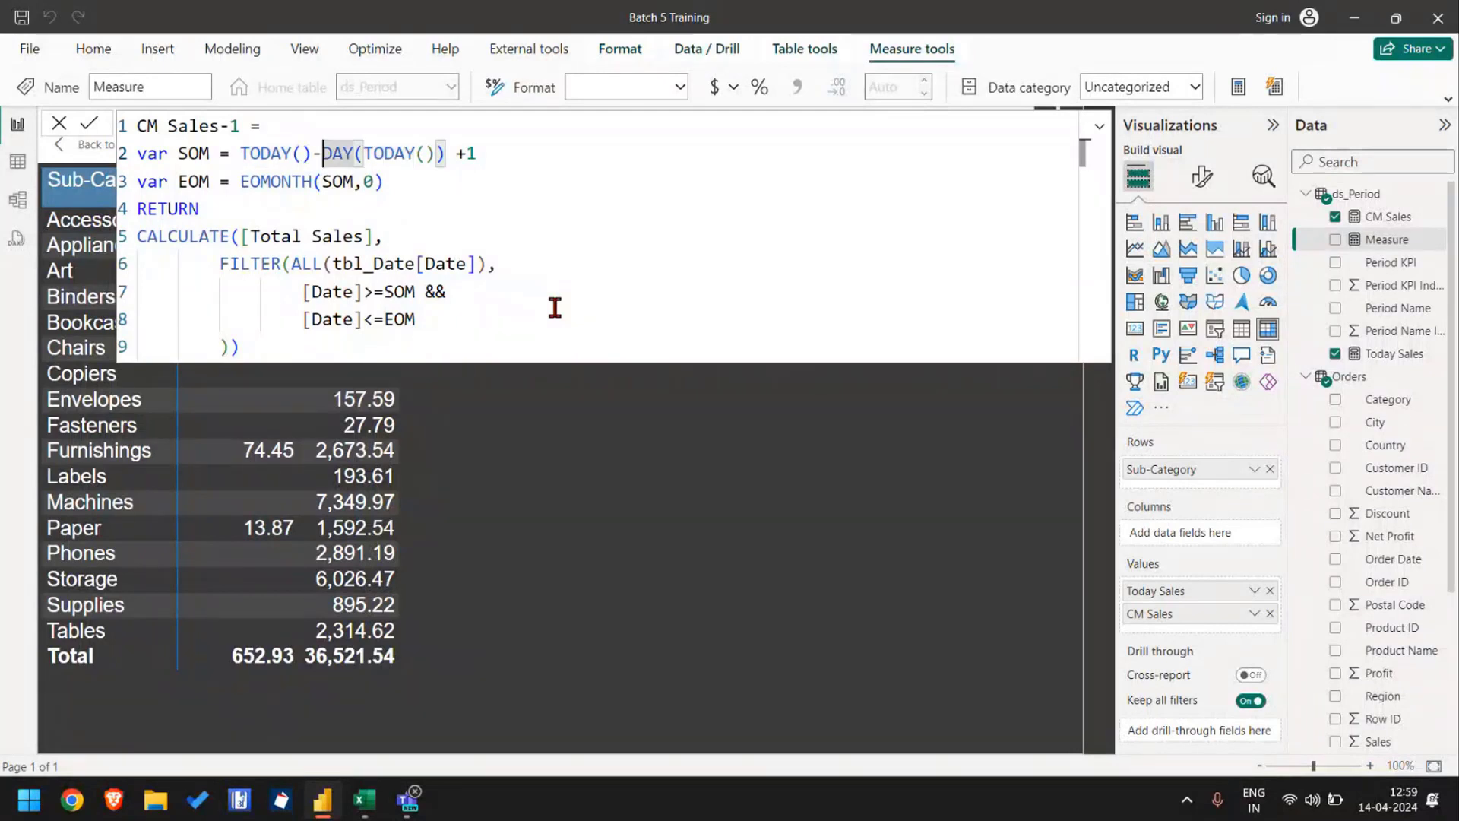
pyautogui.press('Left')
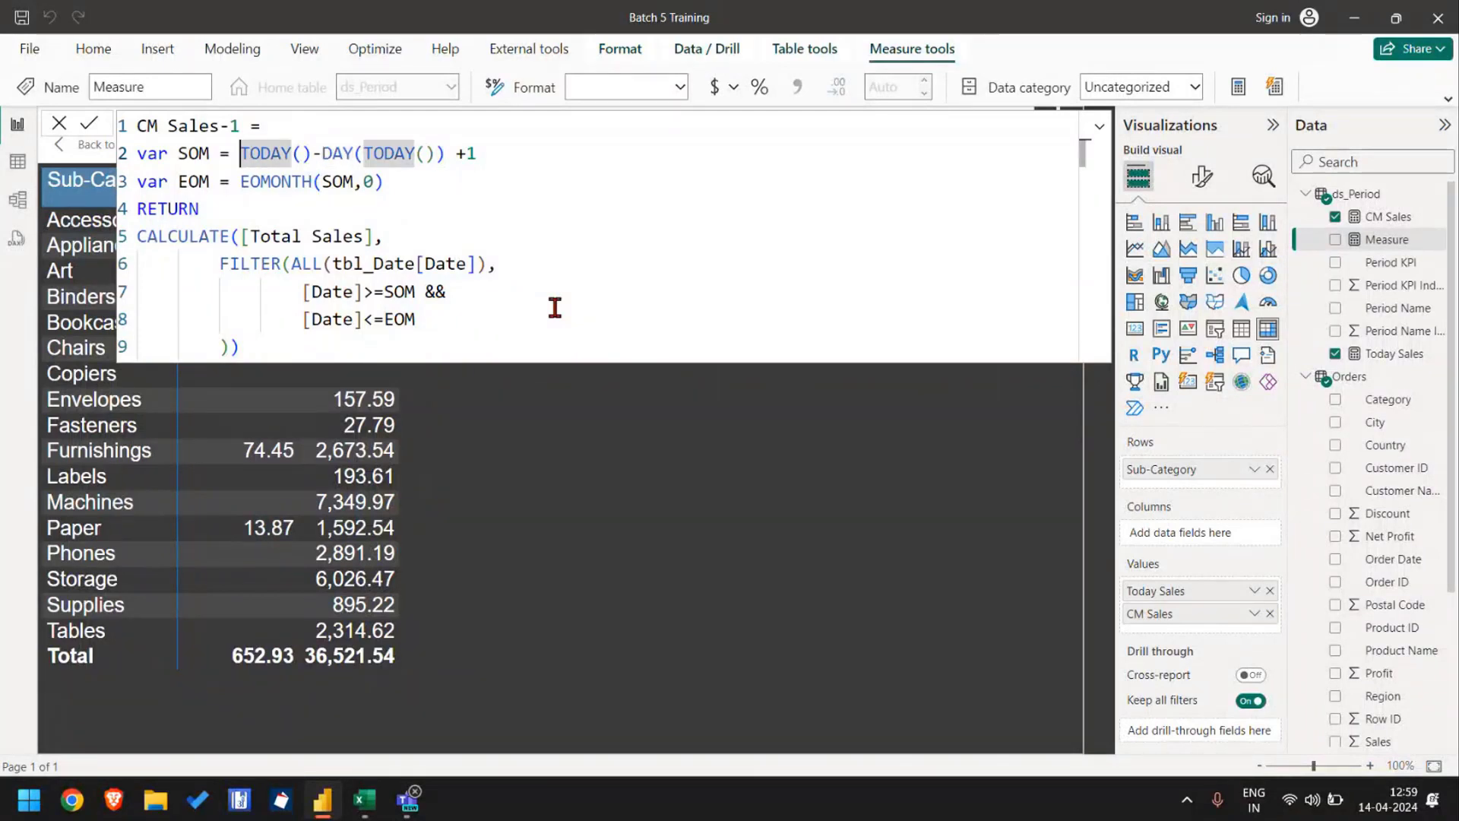
pyautogui.hotkey('shift', 'End')
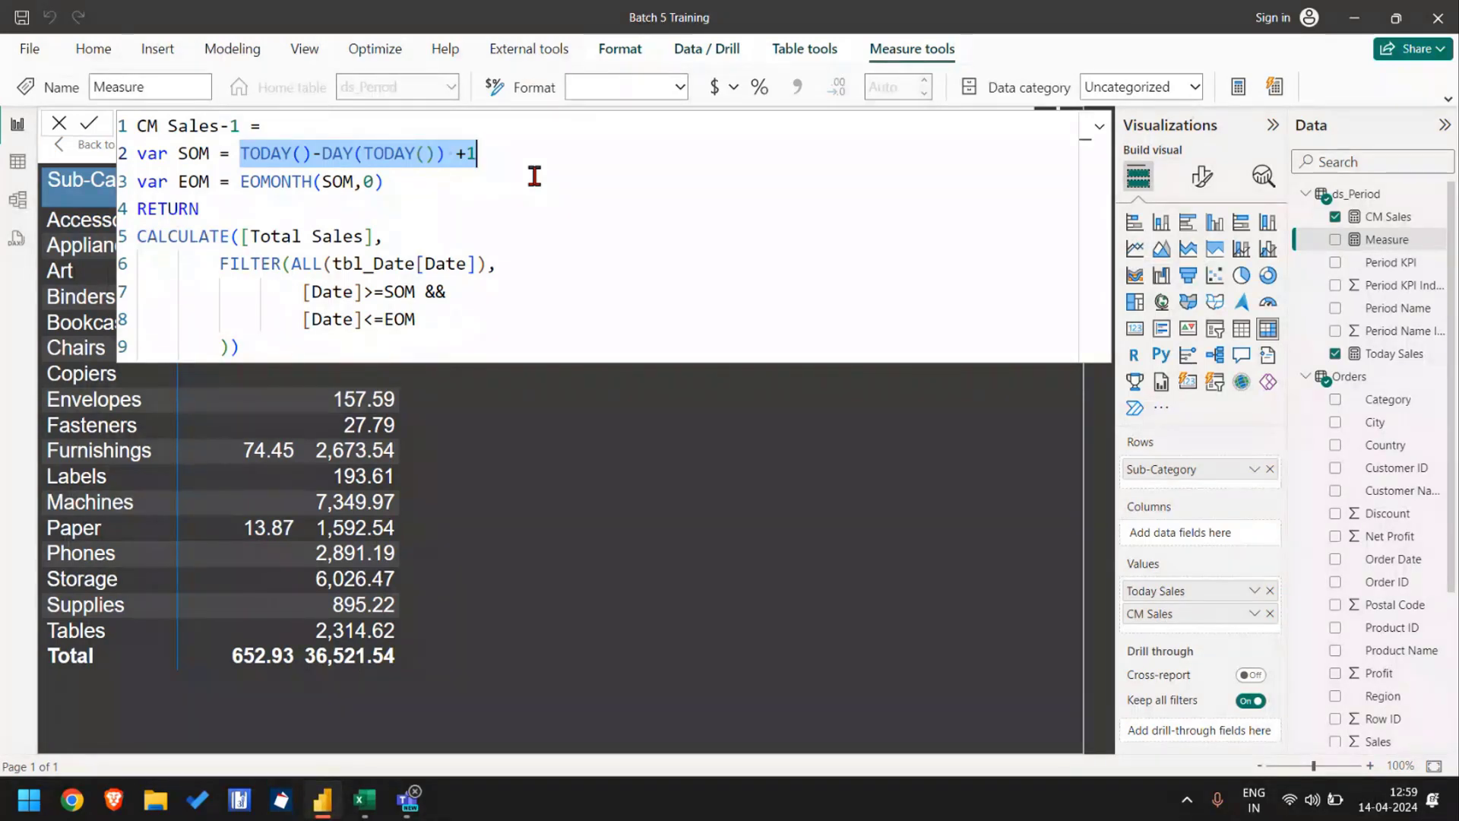
pyautogui.press('Left')
pyautogui.write('eo')
pyautogui.press('Tab')
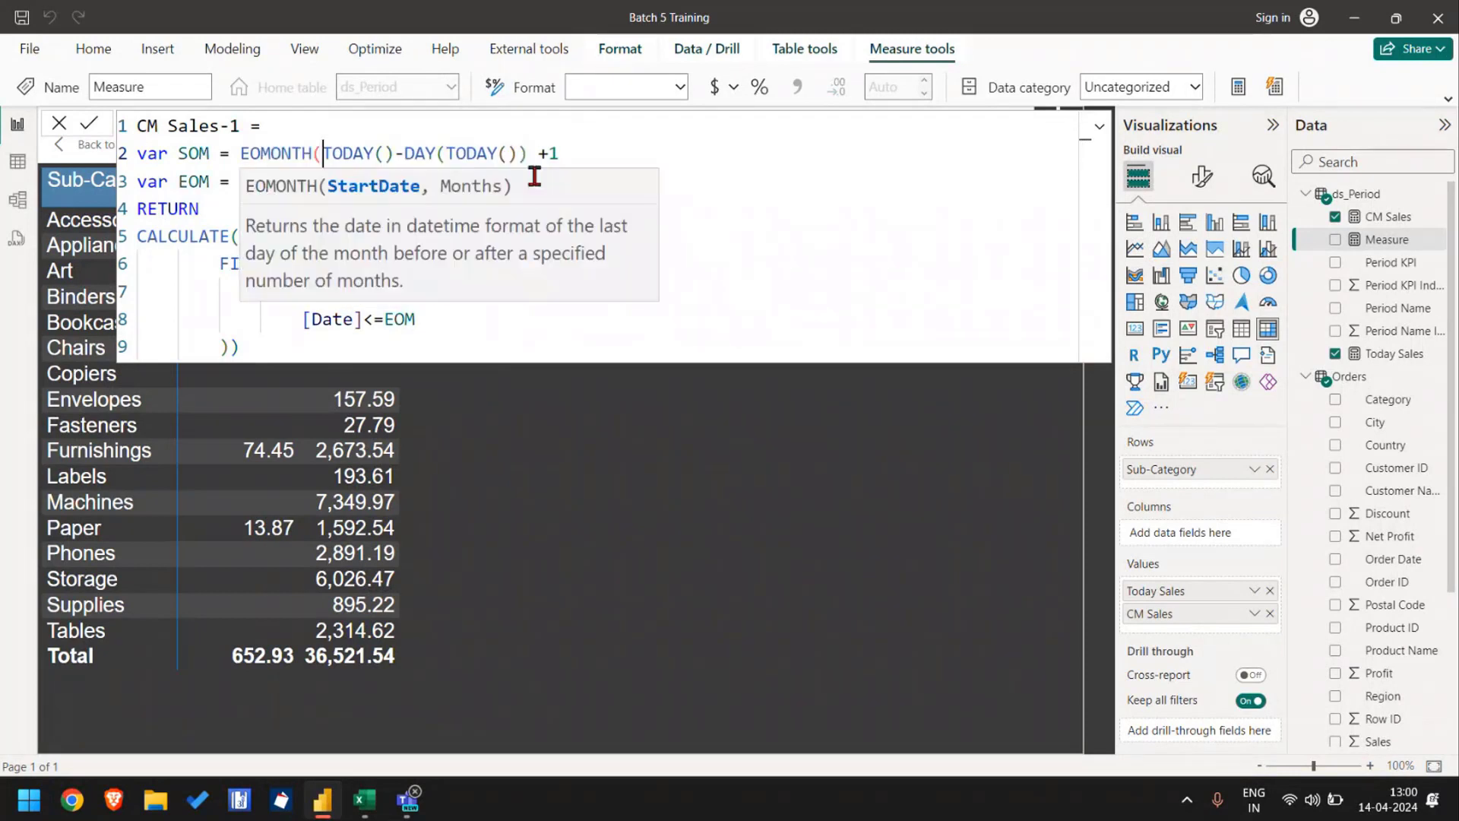
pyautogui.click(757, 185)
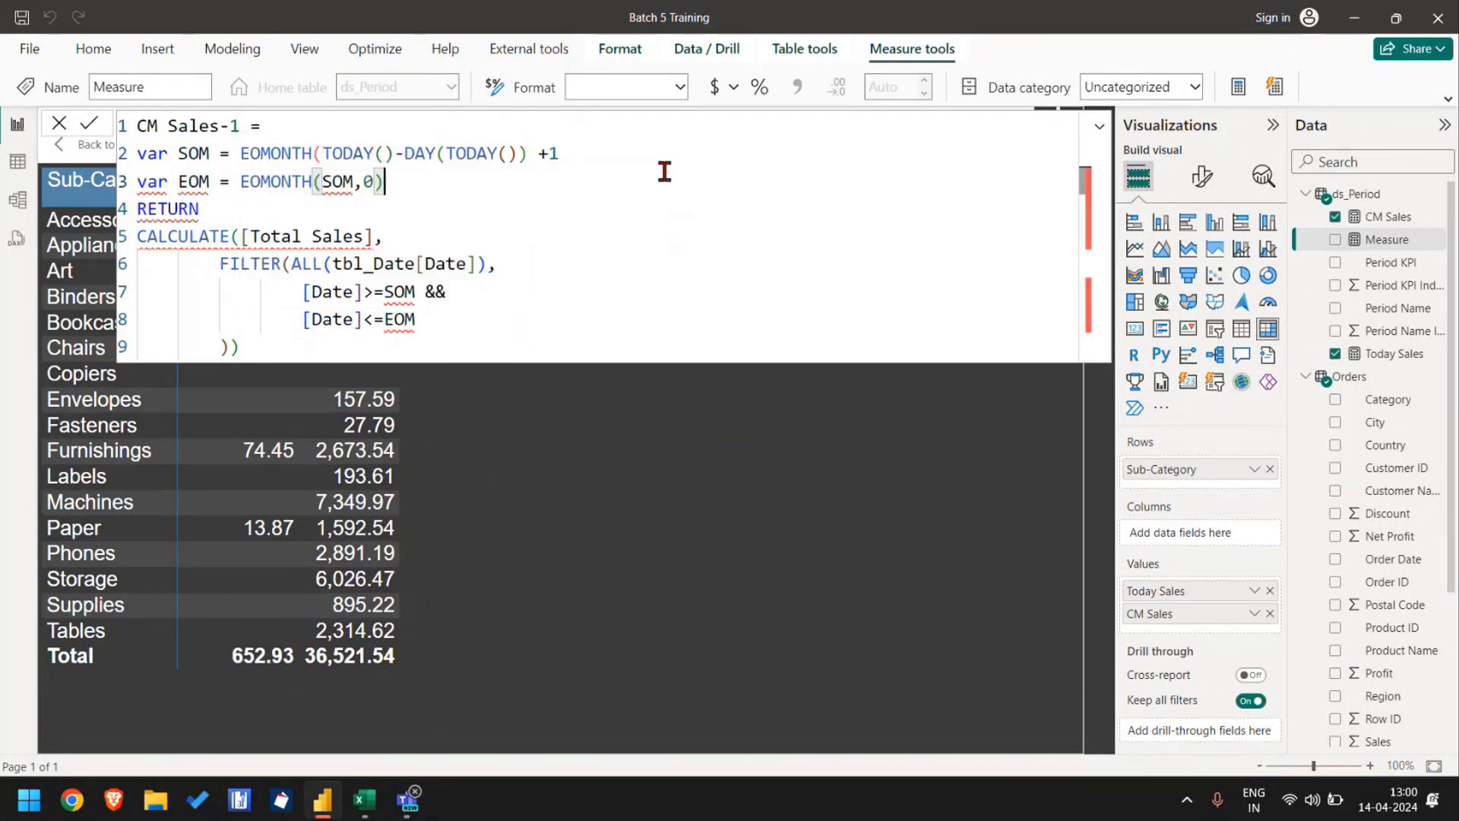
# Step: Comment out the whole CALCULATE block below RETURN in the CM Sales-1 formula
pyautogui.click(157, 238)
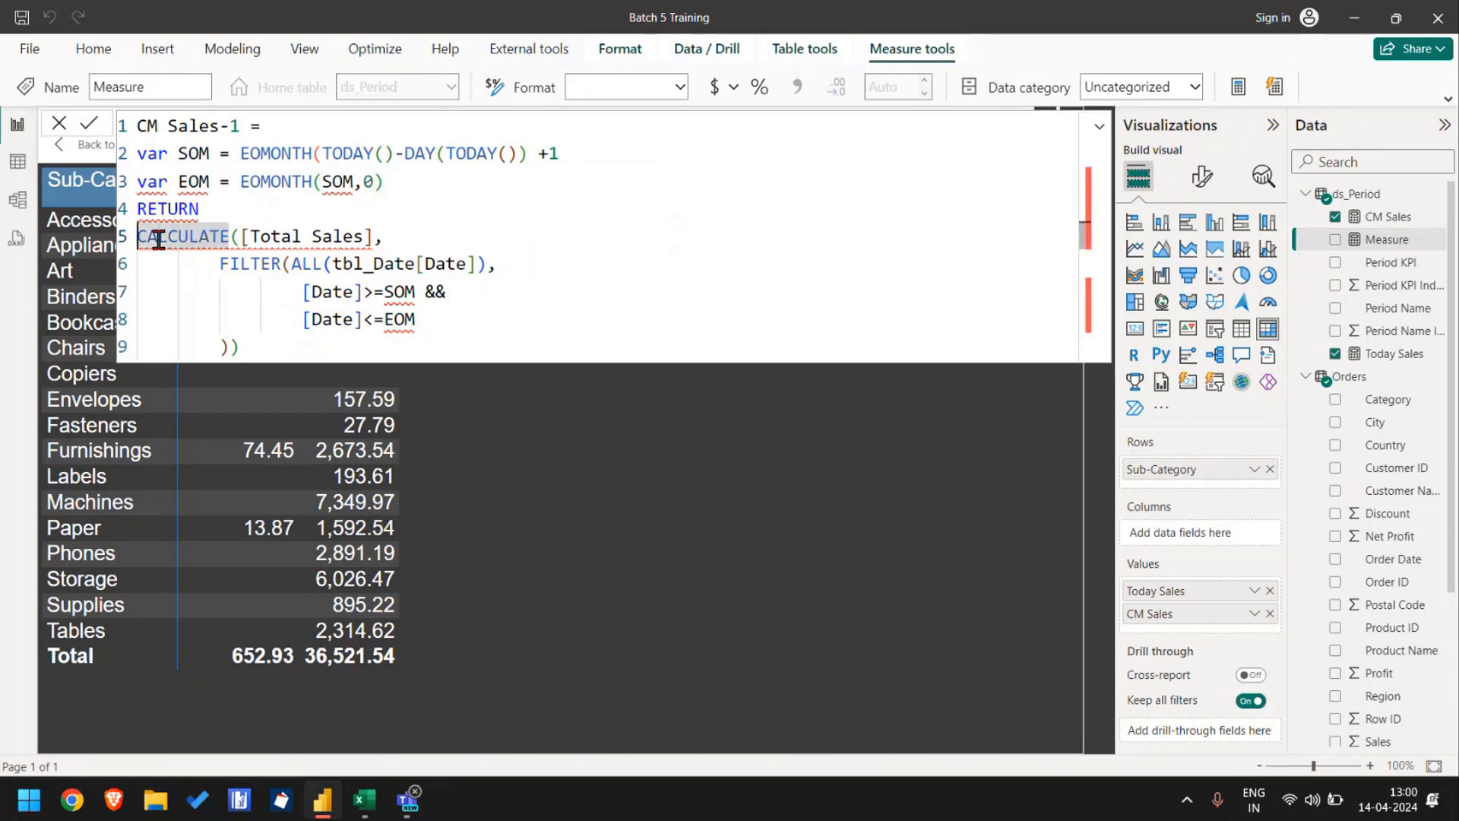
pyautogui.hotkey('shift', 'Down')
pyautogui.hotkey('shift', 'Down')
pyautogui.hotkey('shift', 'Down')
pyautogui.hotkey('shift', 'Down')
pyautogui.hotkey('shift', 'Down')
pyautogui.hotkey('ctrl', '/')
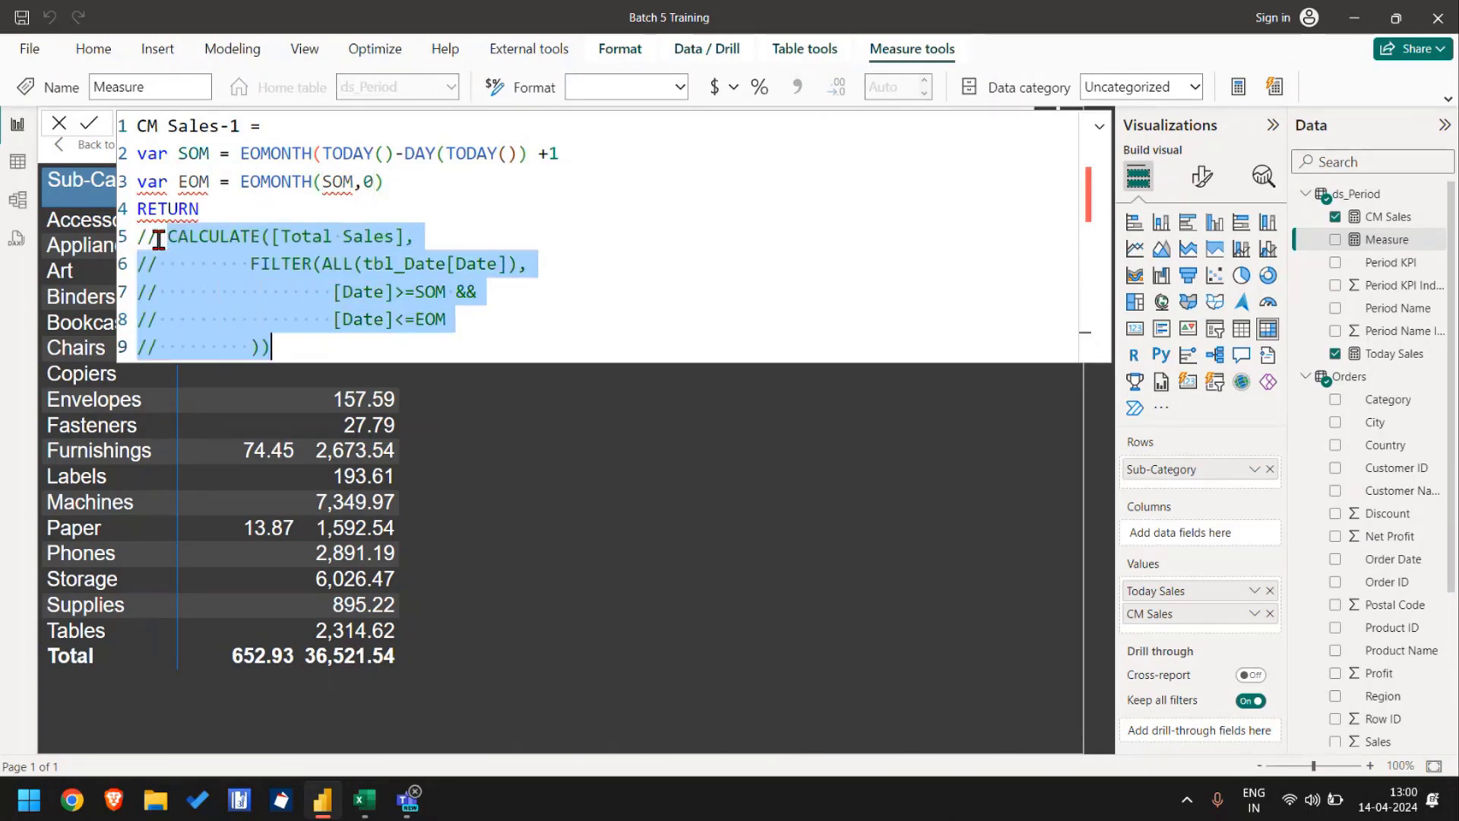
# Step: Remove the DAY subtraction from the SOM variable and complete it as EOMONTH(TODAY(),-1)
pyautogui.click(563, 179)
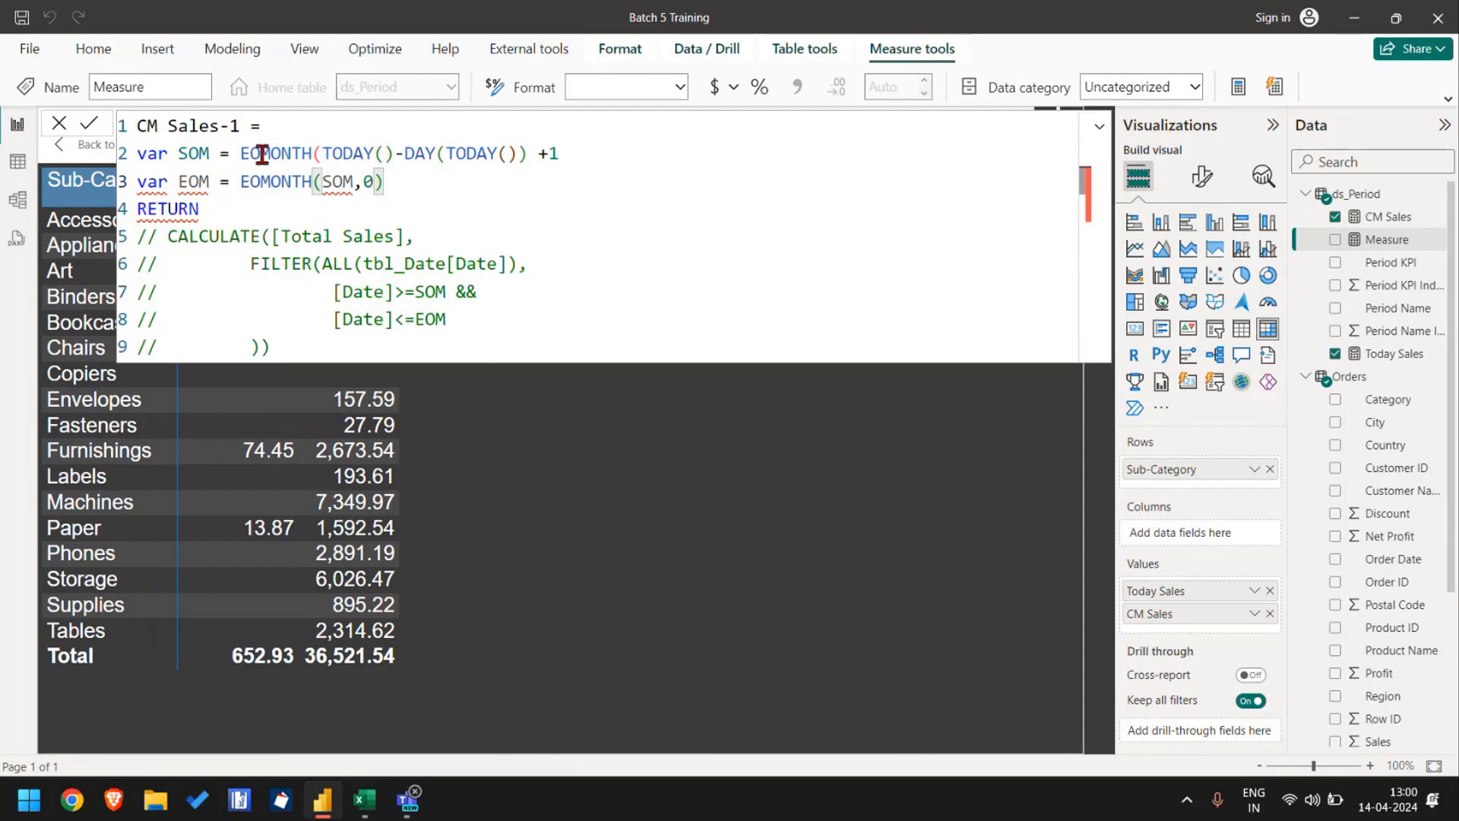
pyautogui.click(261, 153)
pyautogui.press('Right')
pyautogui.press('Right')
pyautogui.press('Right')
pyautogui.press('Right')
pyautogui.press('Right')
pyautogui.press('Right')
pyautogui.press('Right')
pyautogui.press('Right')
pyautogui.press('Right')
pyautogui.press('Right')
pyautogui.press('Right')
pyautogui.press('Right')
pyautogui.press('Right')
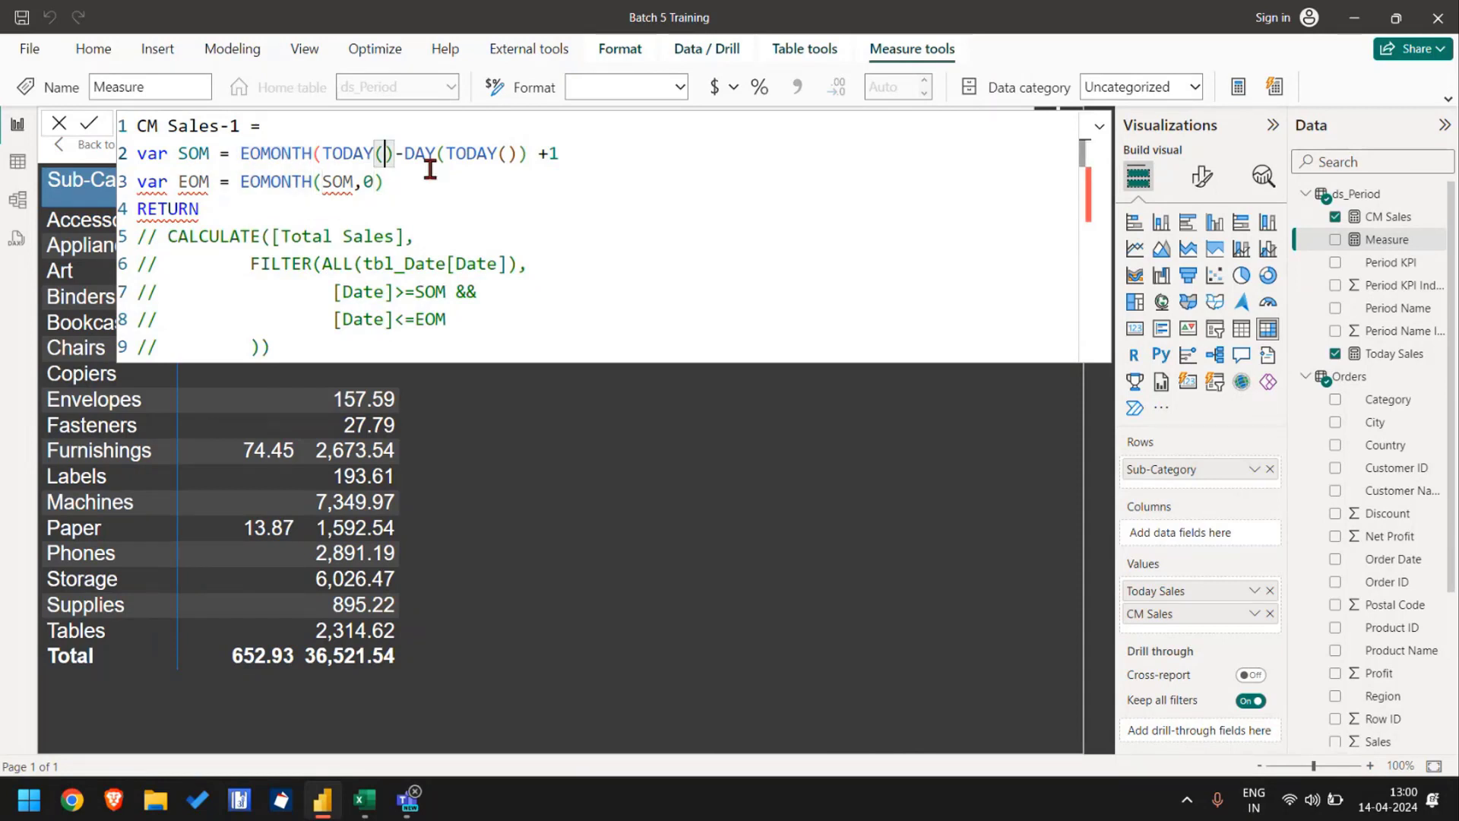
pyautogui.hotkey('shift', 'End')
pyautogui.press('Delete')
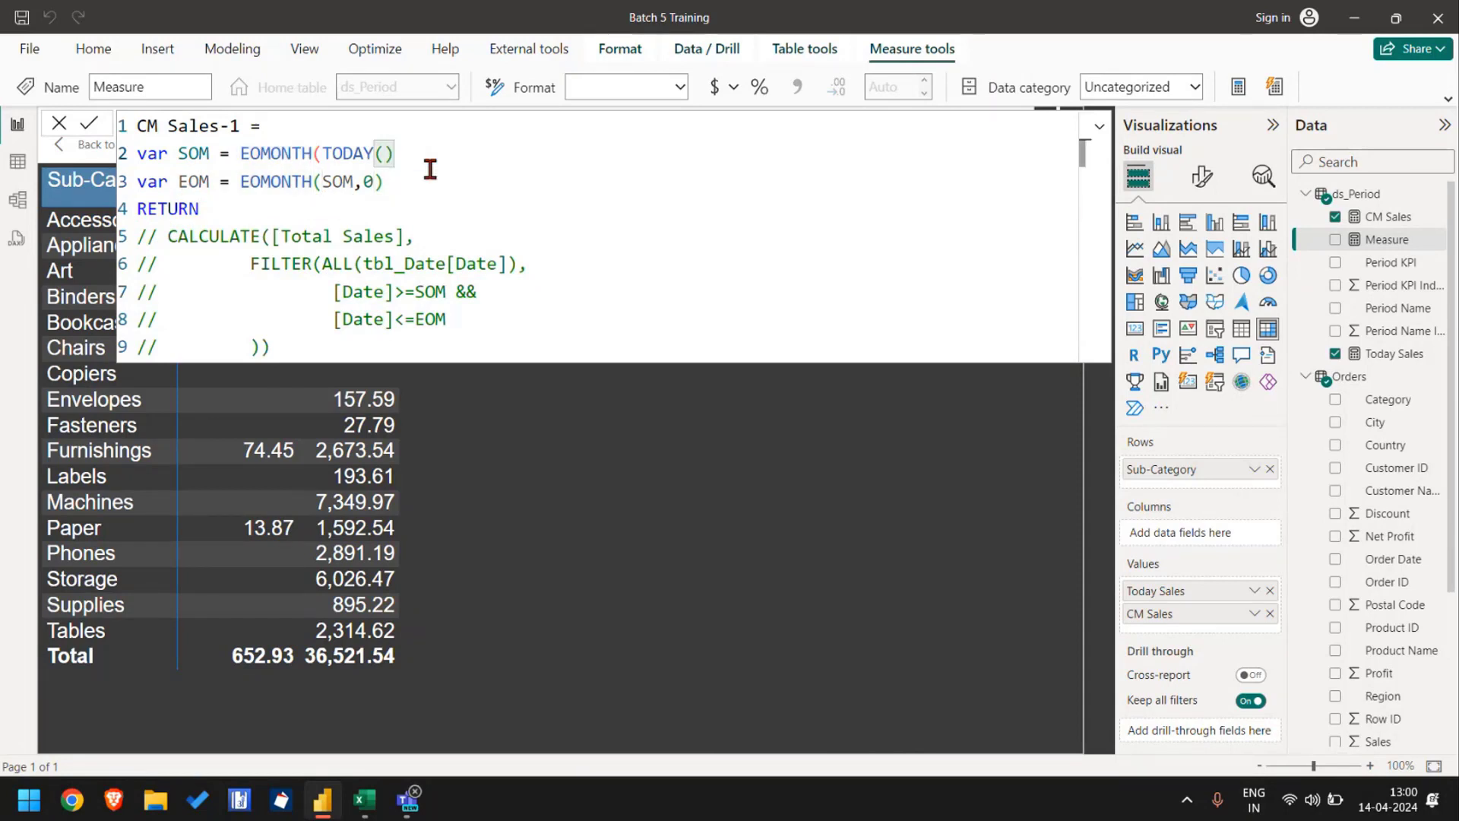
pyautogui.write(',')
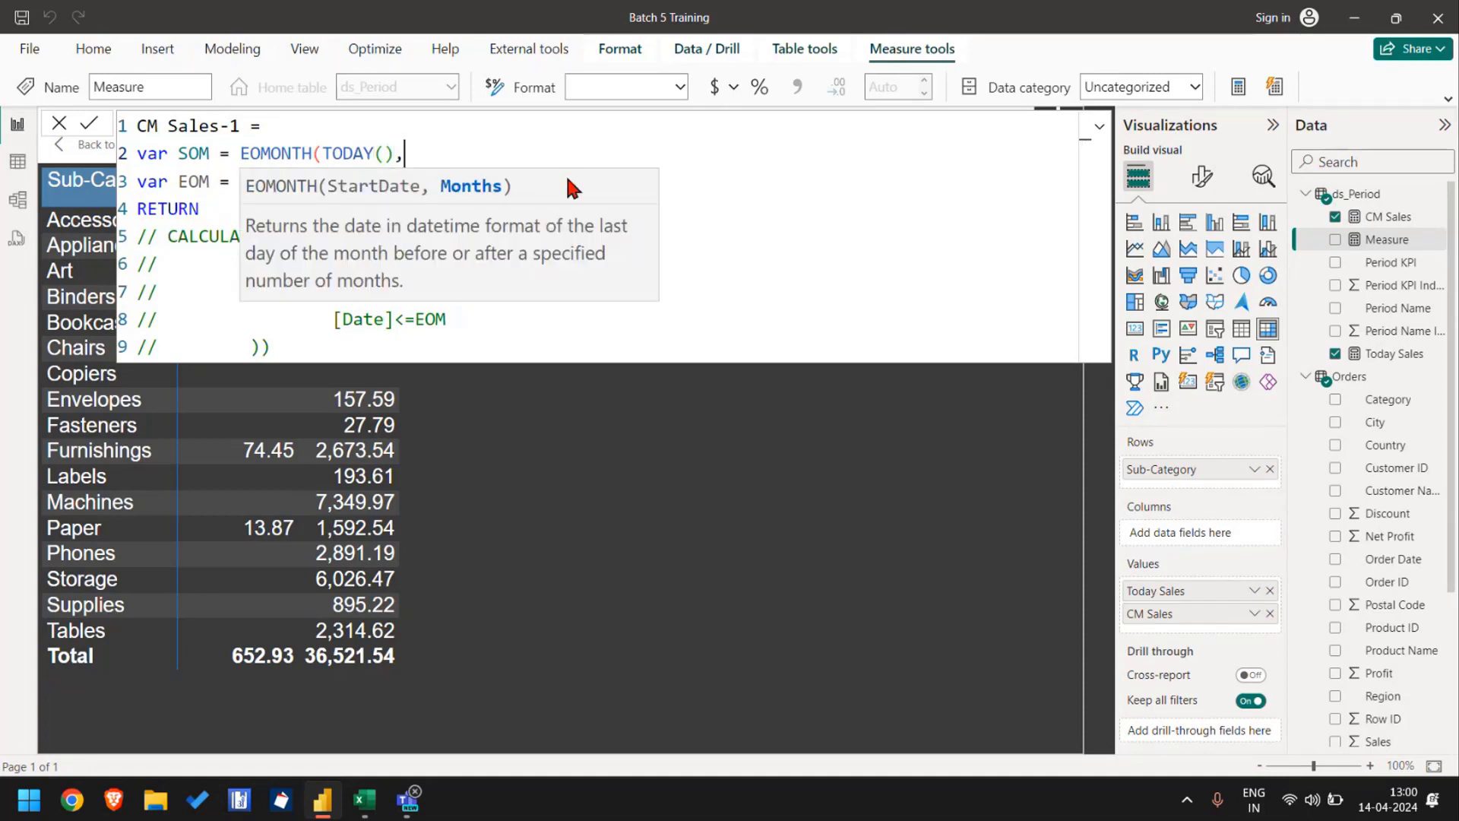
pyautogui.write('-1')
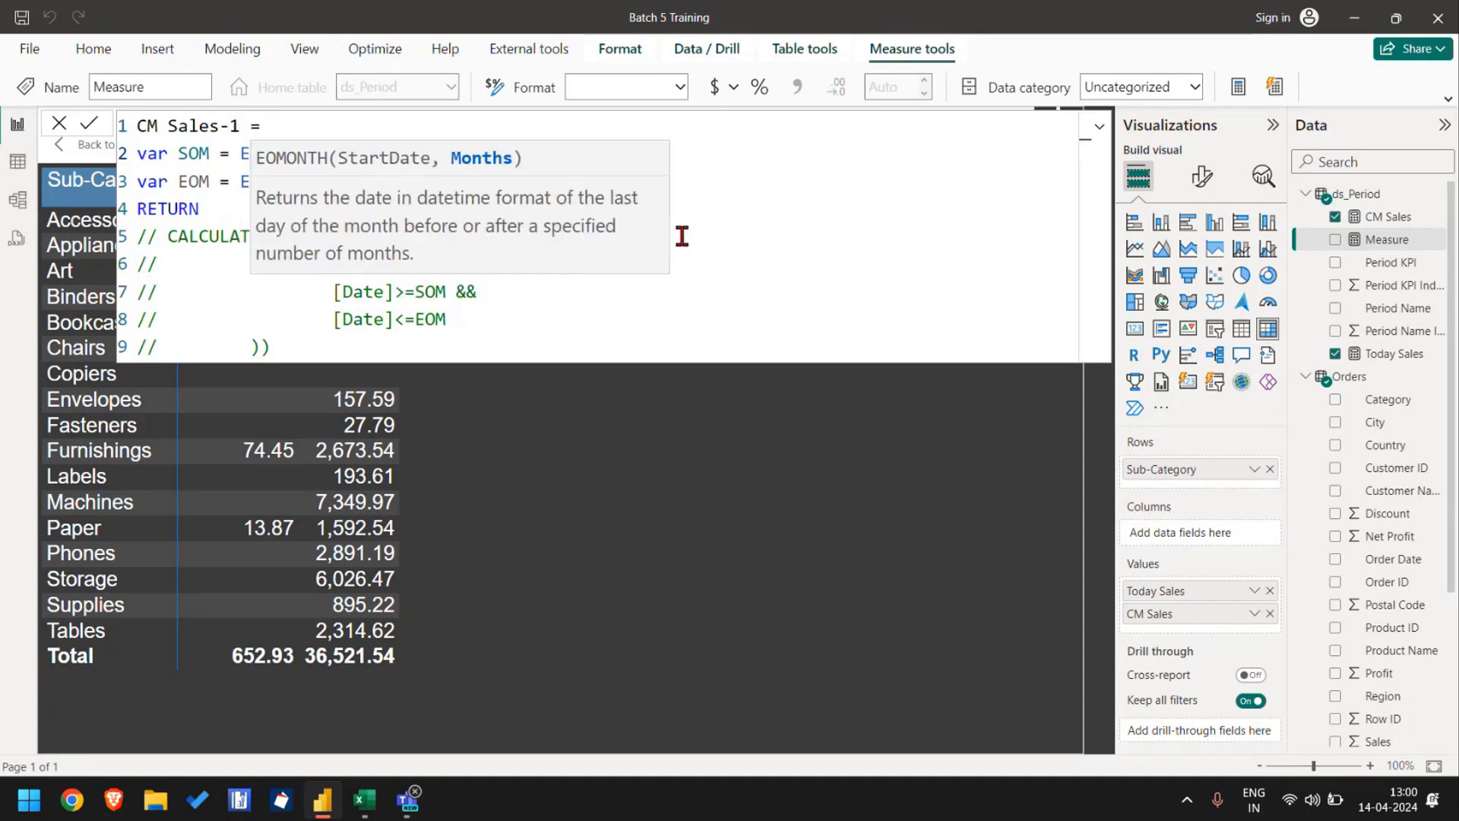
pyautogui.write('),-1)')
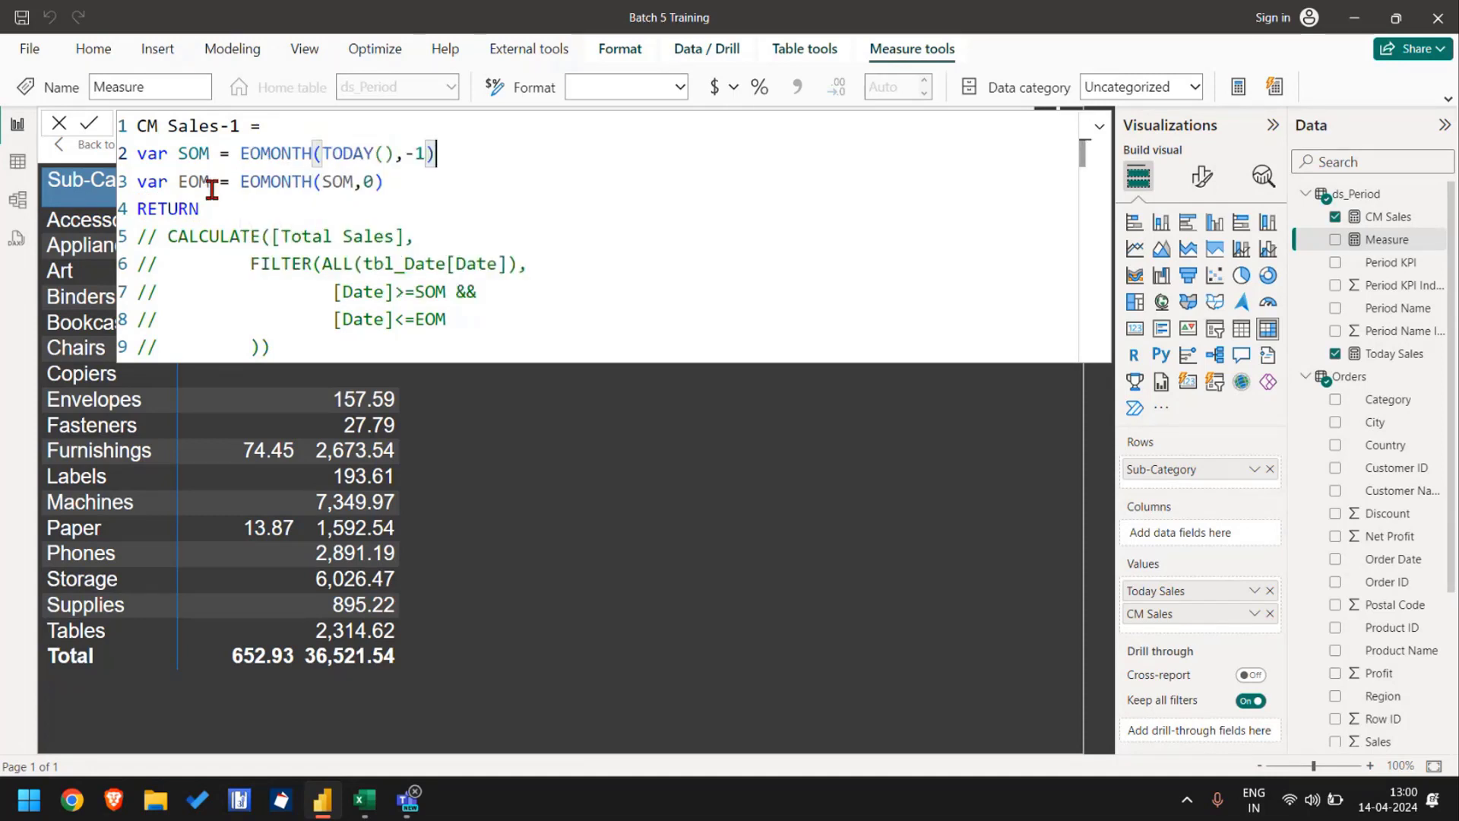
# Step: Return the SOM variable on a new line below the commented CALCULATE block
pyautogui.doubleClick(196, 156)
pyautogui.hotkey('ctrl', 'c')
pyautogui.press('Down')
pyautogui.press('Down')
pyautogui.press('Down')
pyautogui.press('Down')
pyautogui.press('Down')
pyautogui.press('Down')
pyautogui.press('Down')
pyautogui.press('Down')
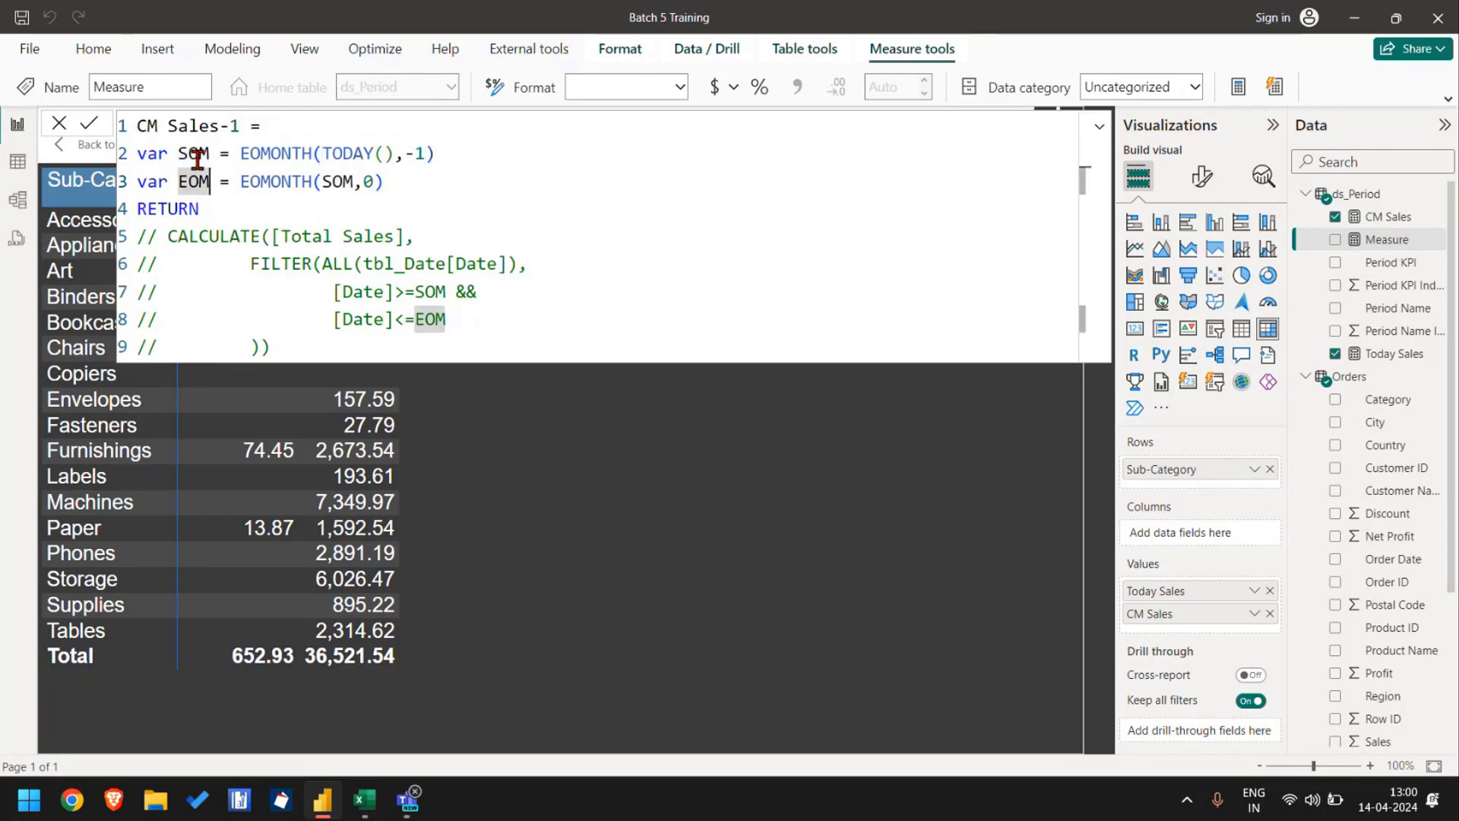
pyautogui.press('Return')
pyautogui.hotkey('ctrl', 'v')
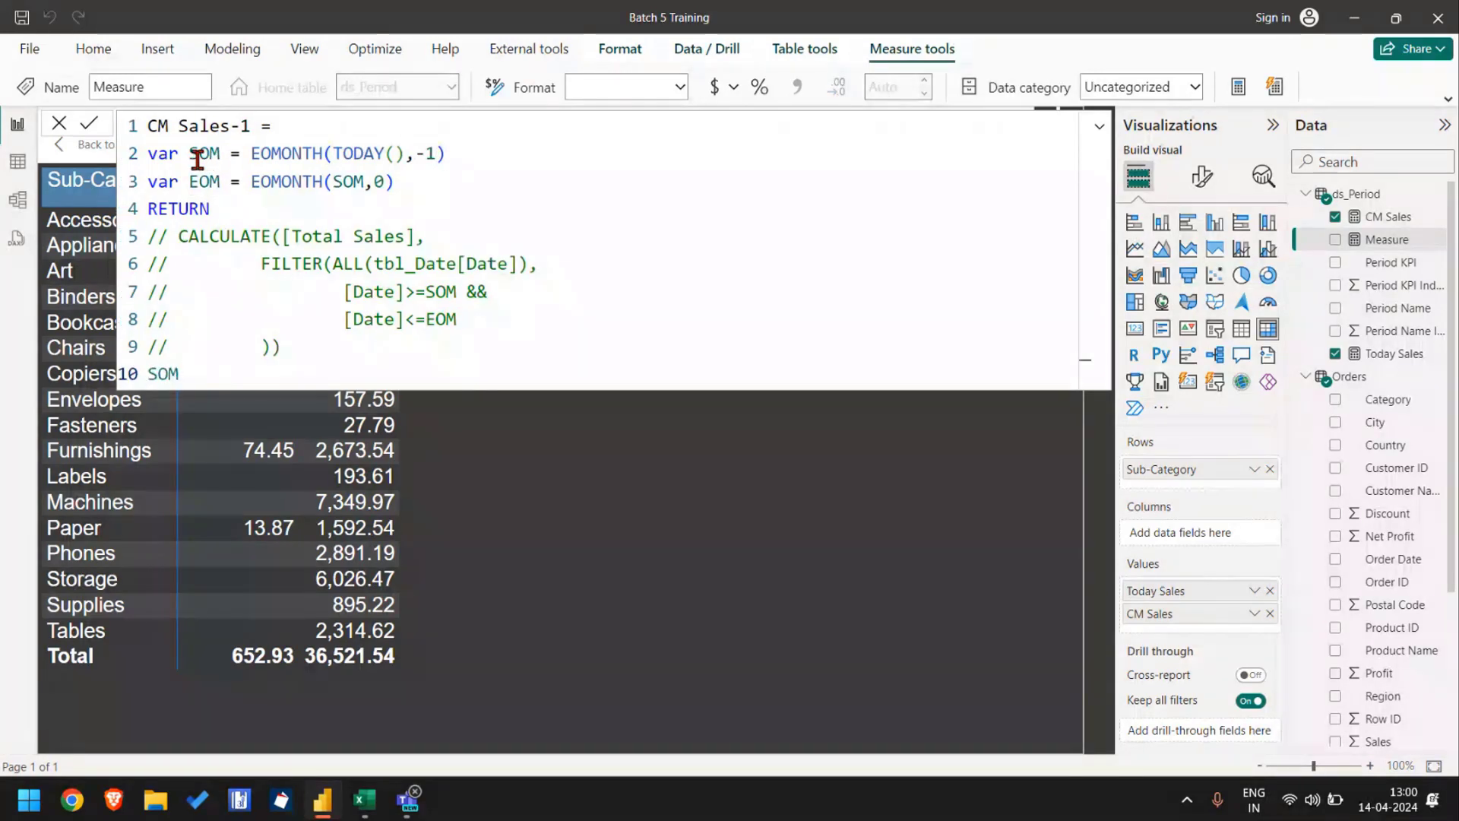
# Step: Commit the CM Sales-1 measure and add it to the matrix values
pyautogui.click(541, 451)
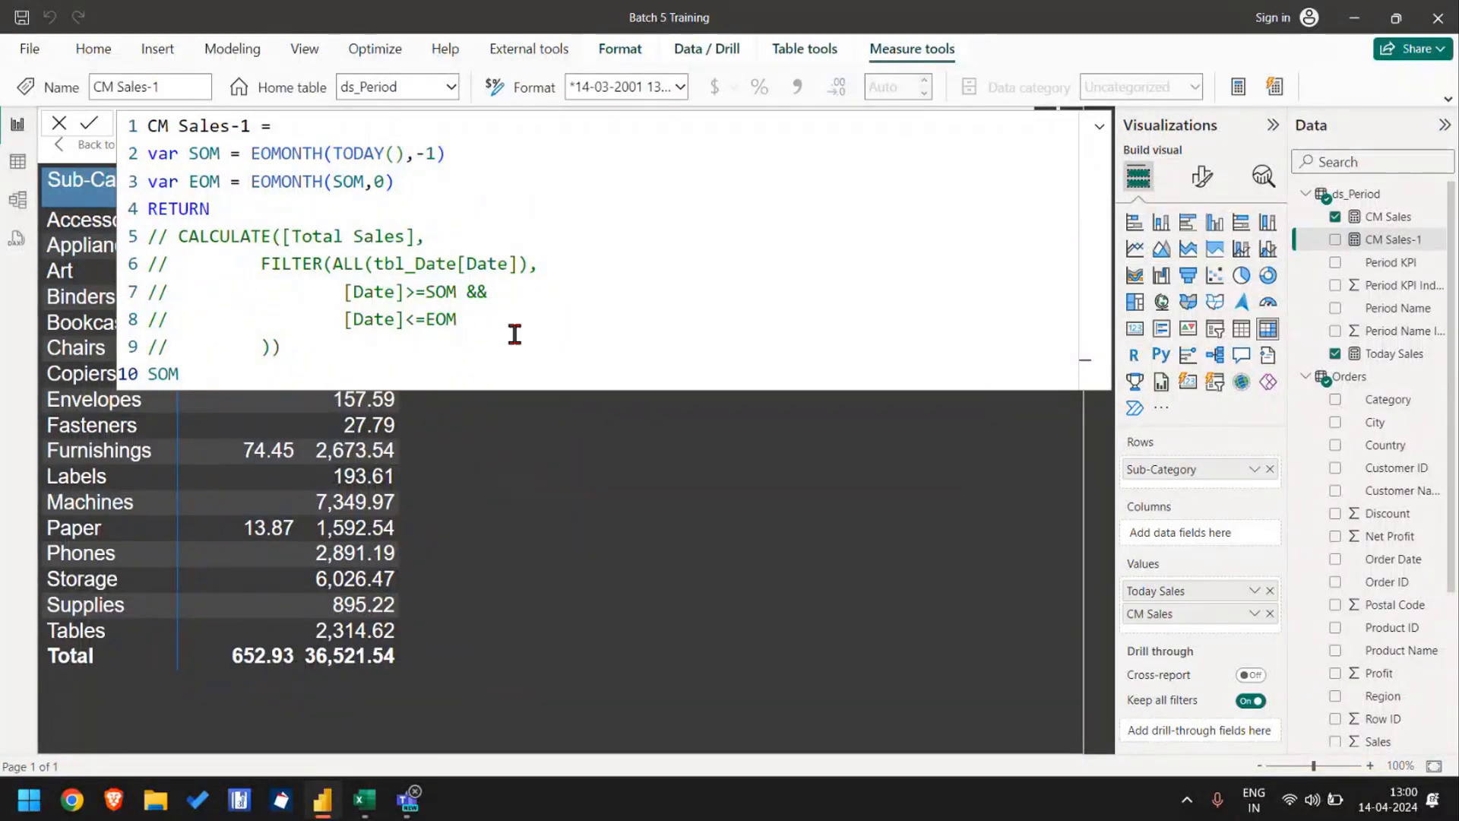
pyautogui.click(352, 343)
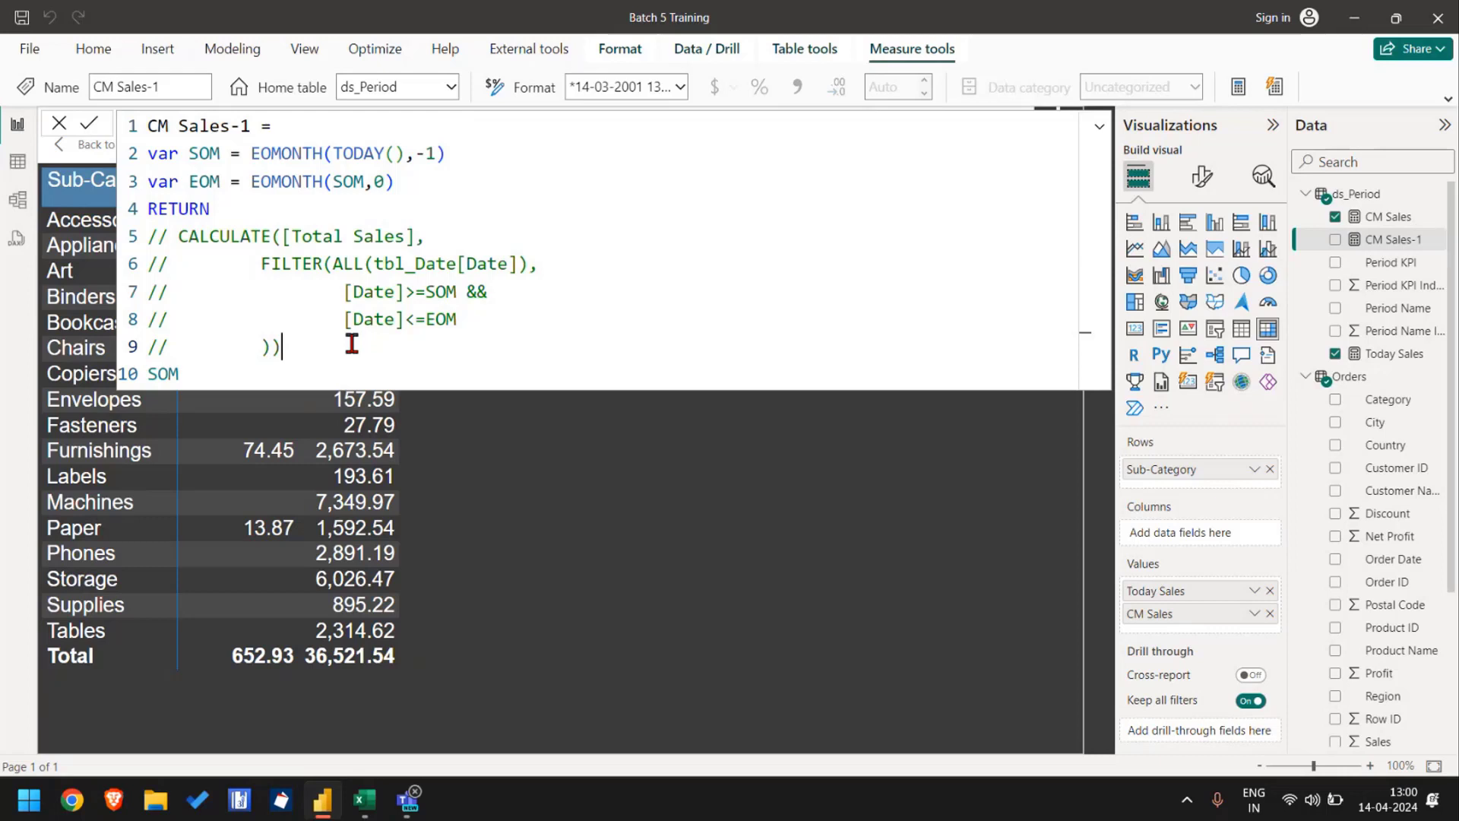
pyautogui.click(1335, 239)
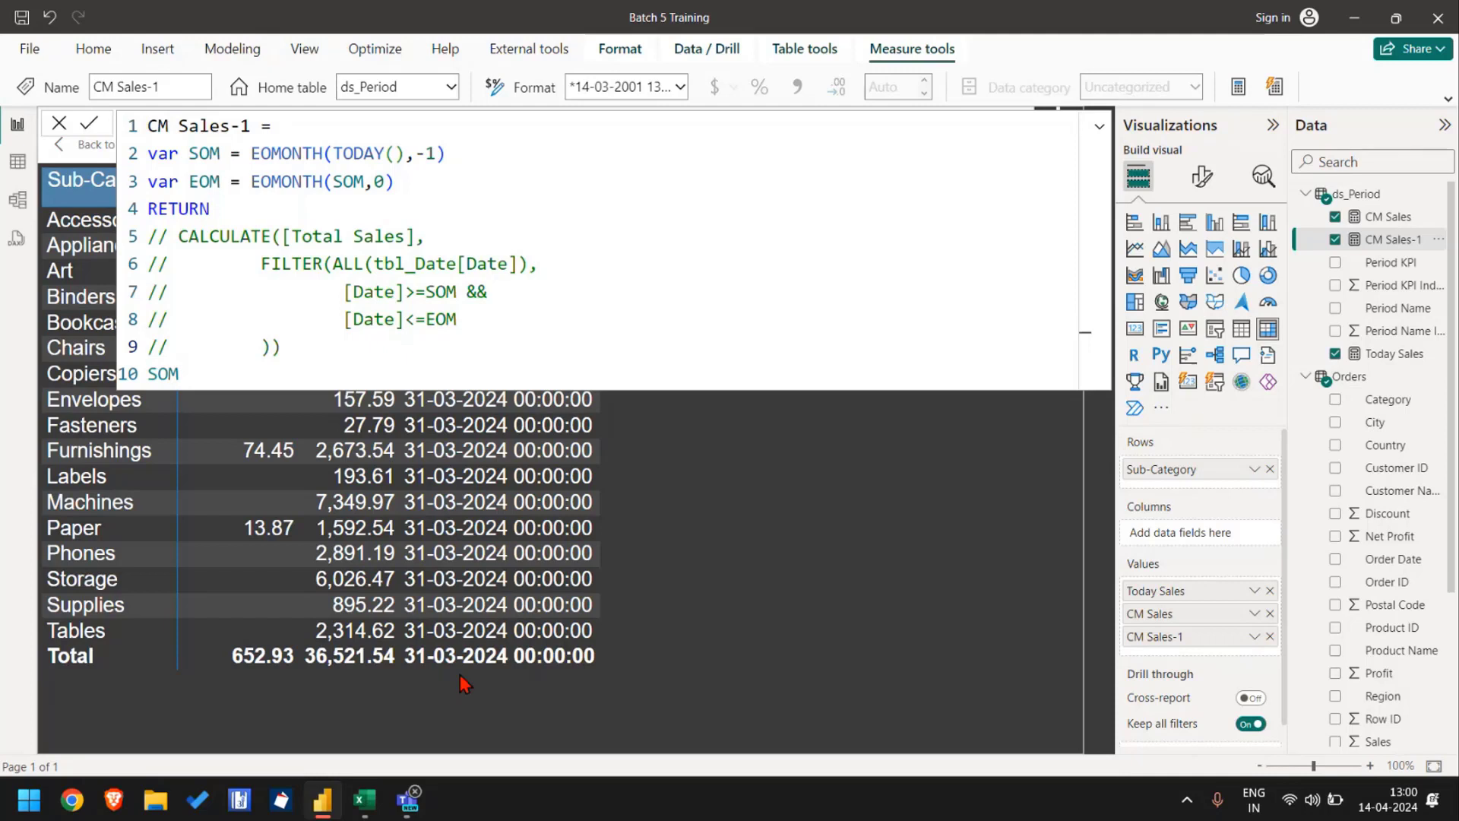
# Step: Append +1 to the EOMONTH expression in the SOM variable and commit the measure
pyautogui.click(456, 149)
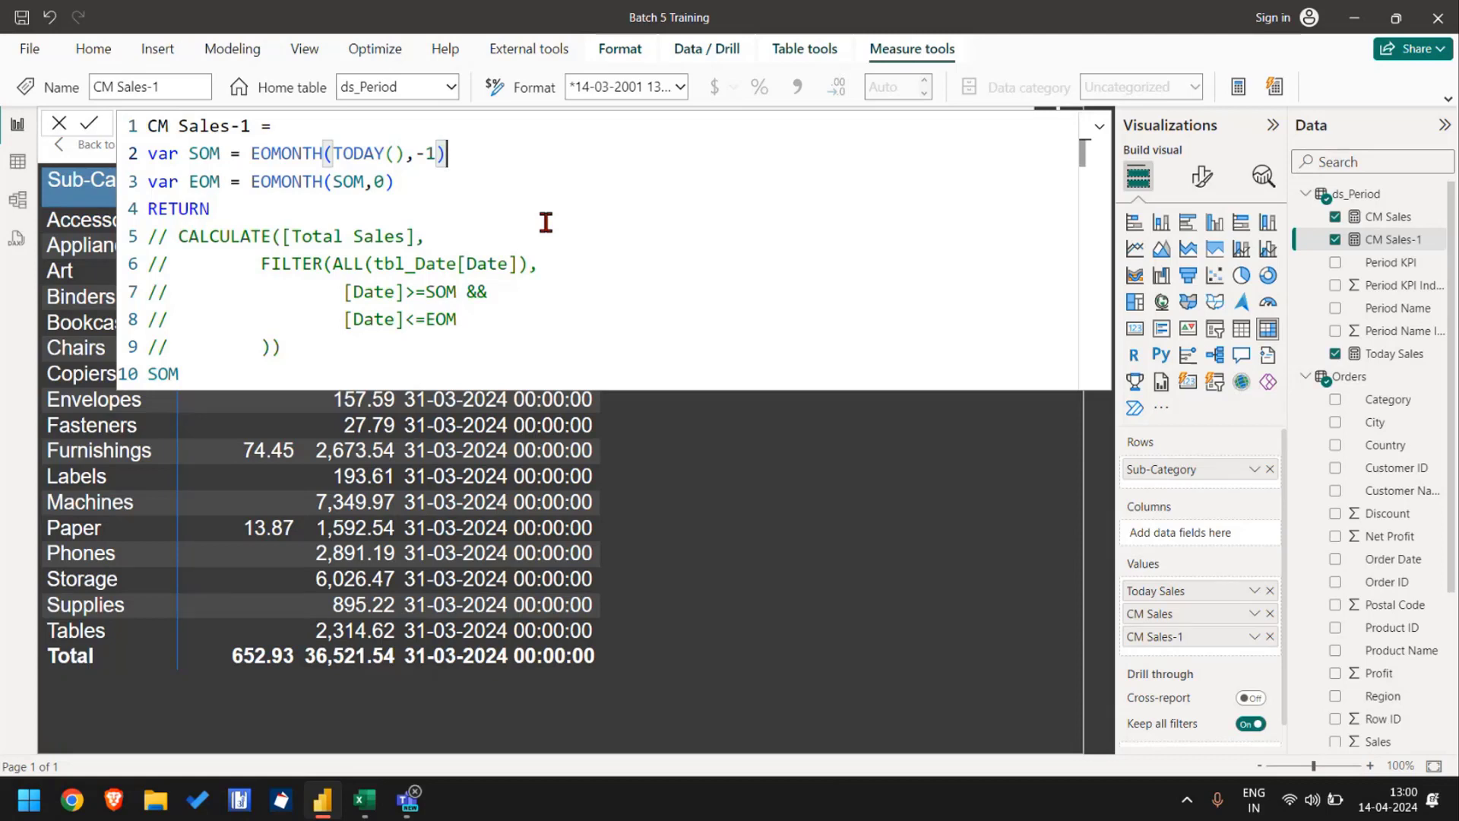
pyautogui.write('+1')
pyautogui.press('Return')
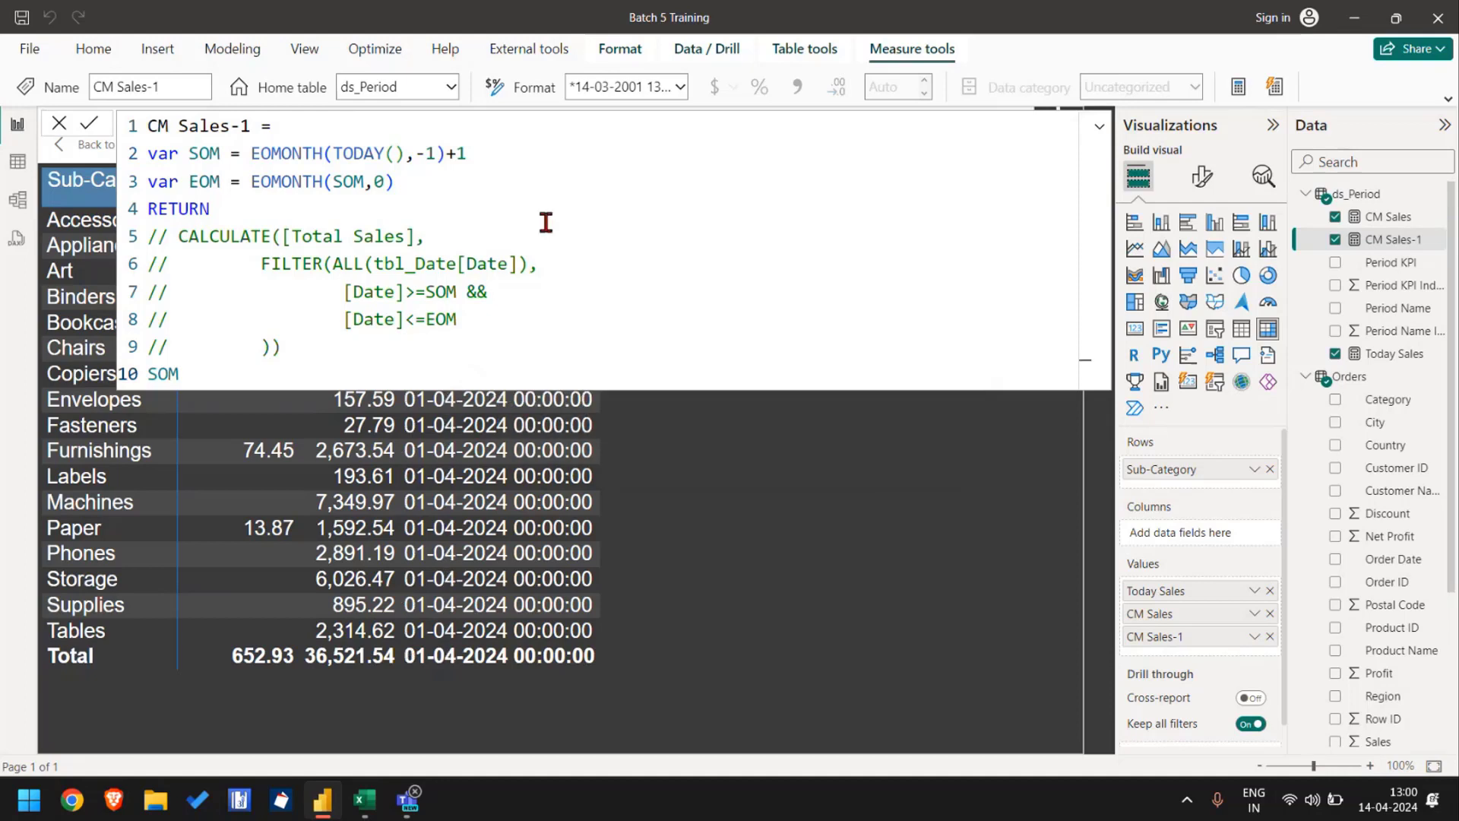
# Step: Set the months argument of EOMONTH in the SOM variable to -2 and commit the measure
pyautogui.doubleClick(435, 153)
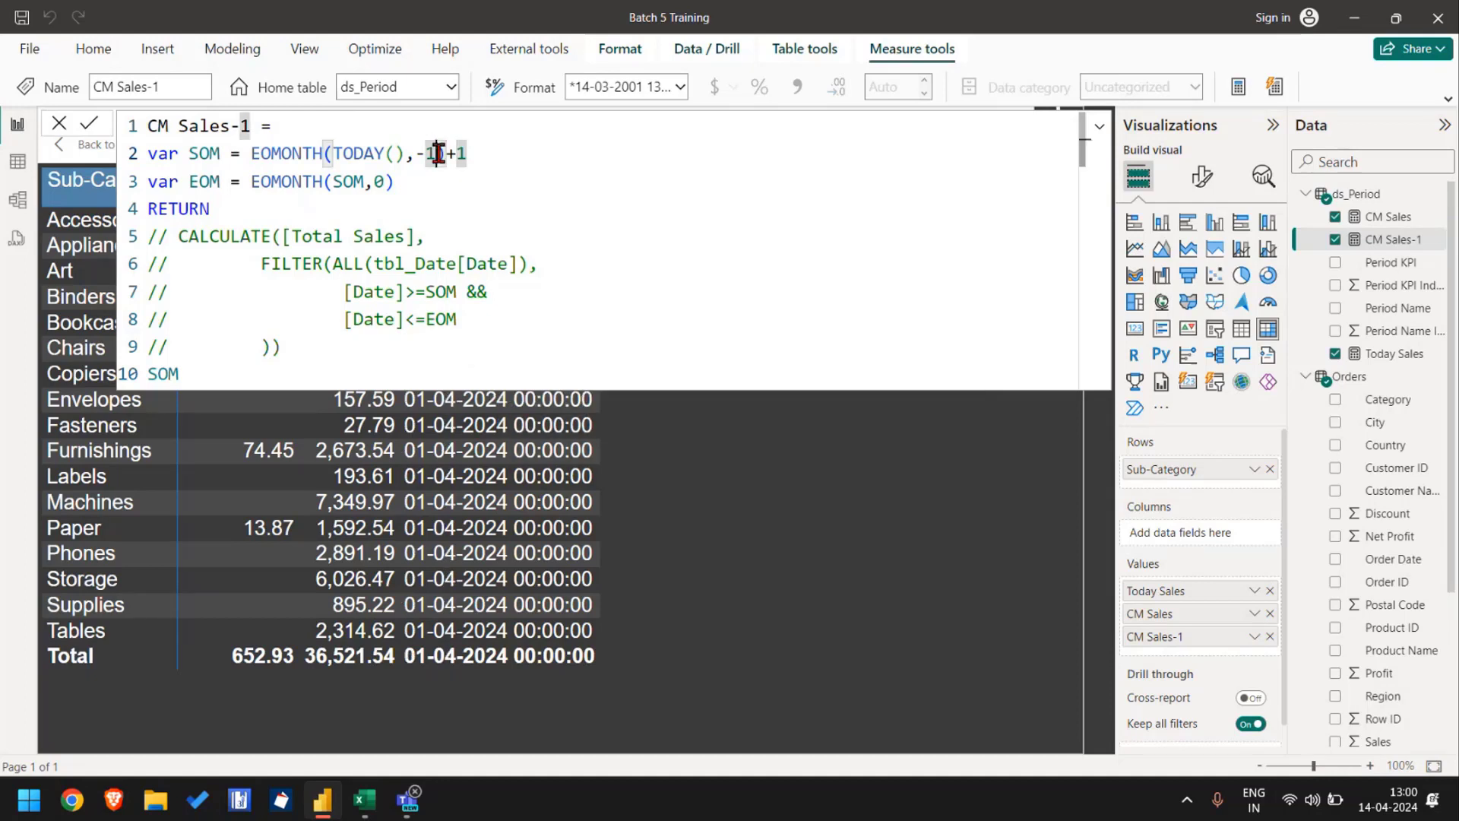
pyautogui.write('2')
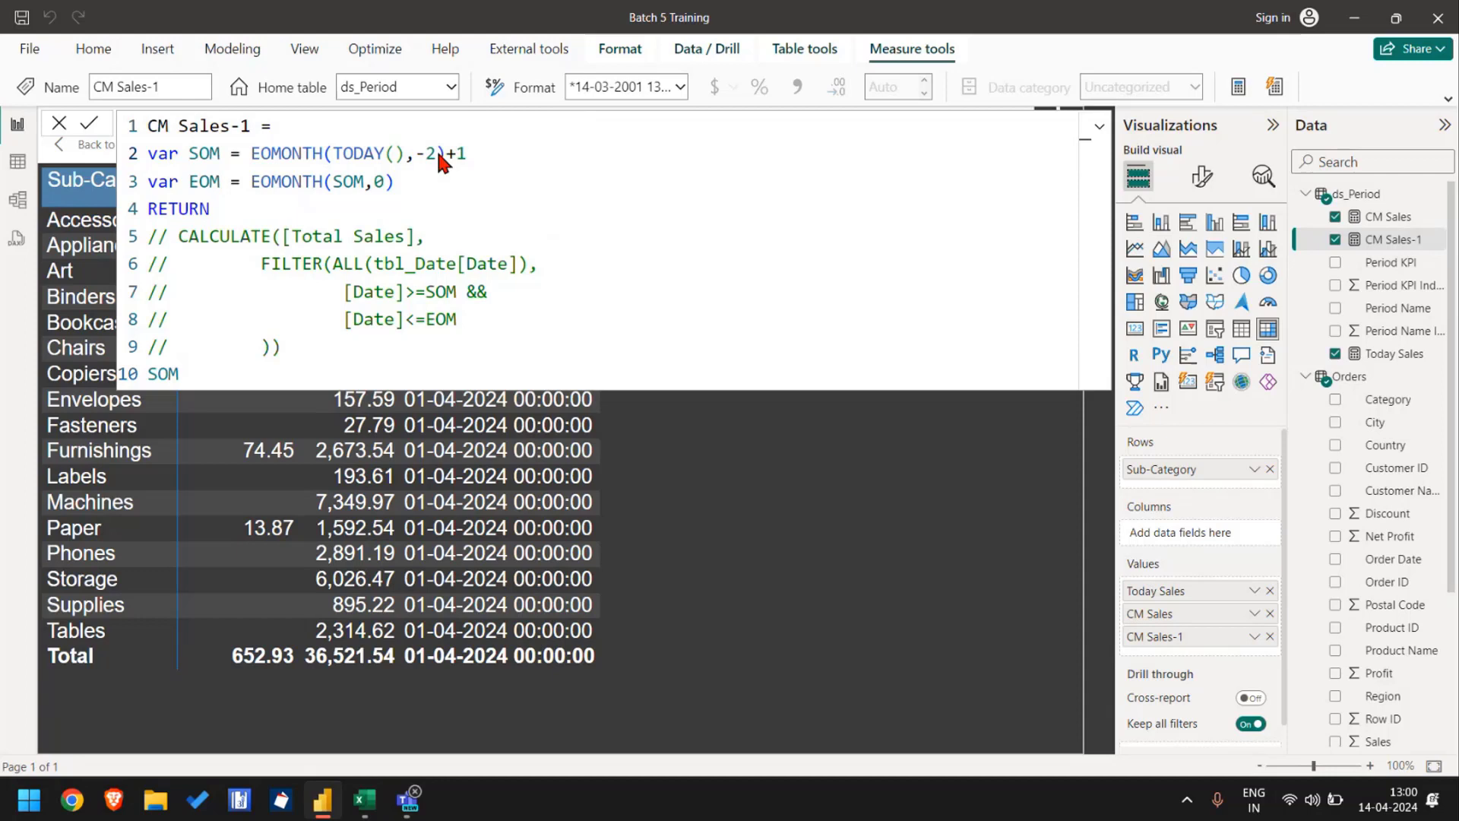
pyautogui.press('Return')
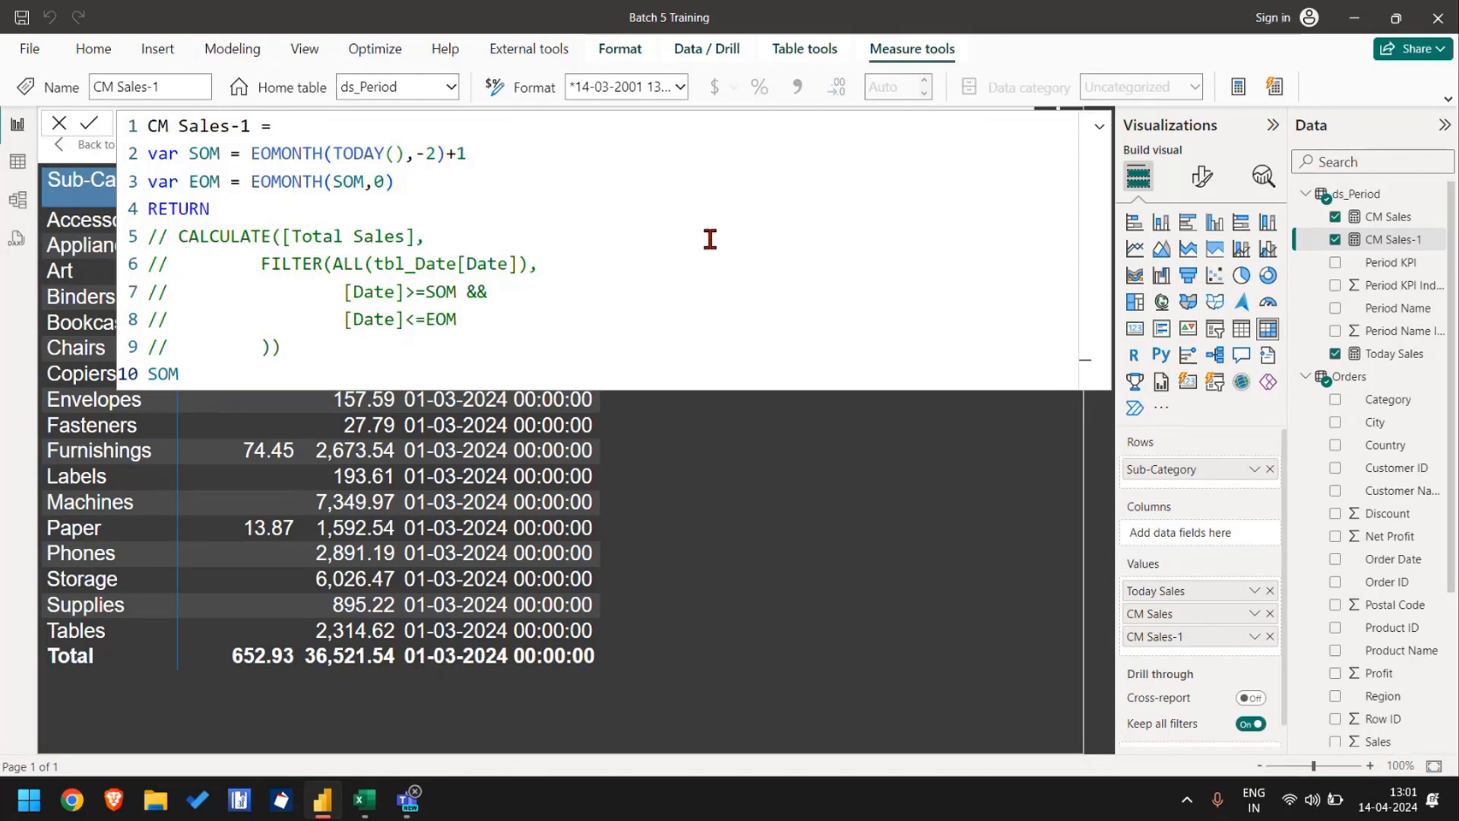
pyautogui.doubleClick(274, 155)
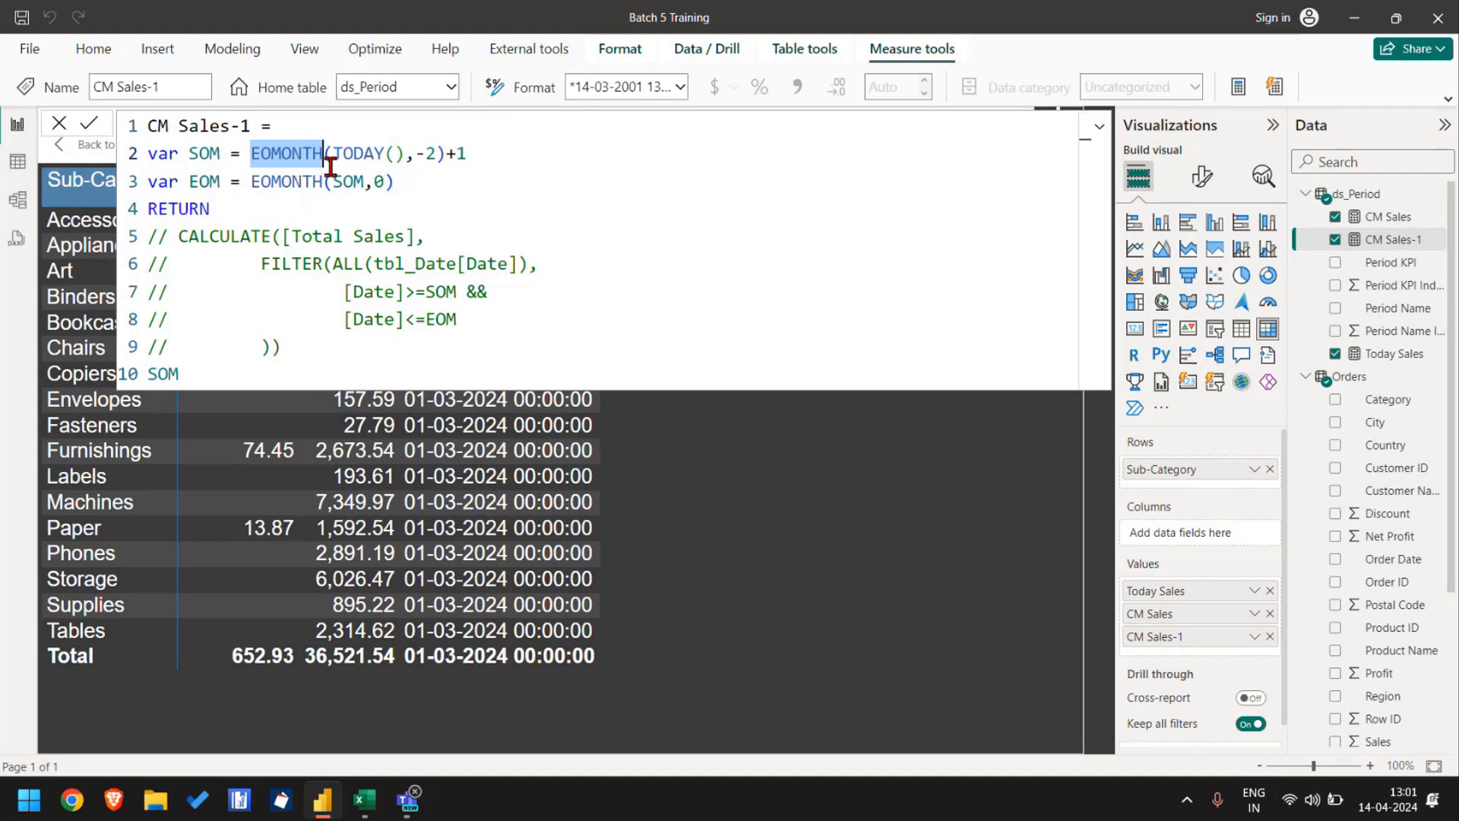
pyautogui.moveTo(333, 153); pyautogui.dragTo(402, 154)
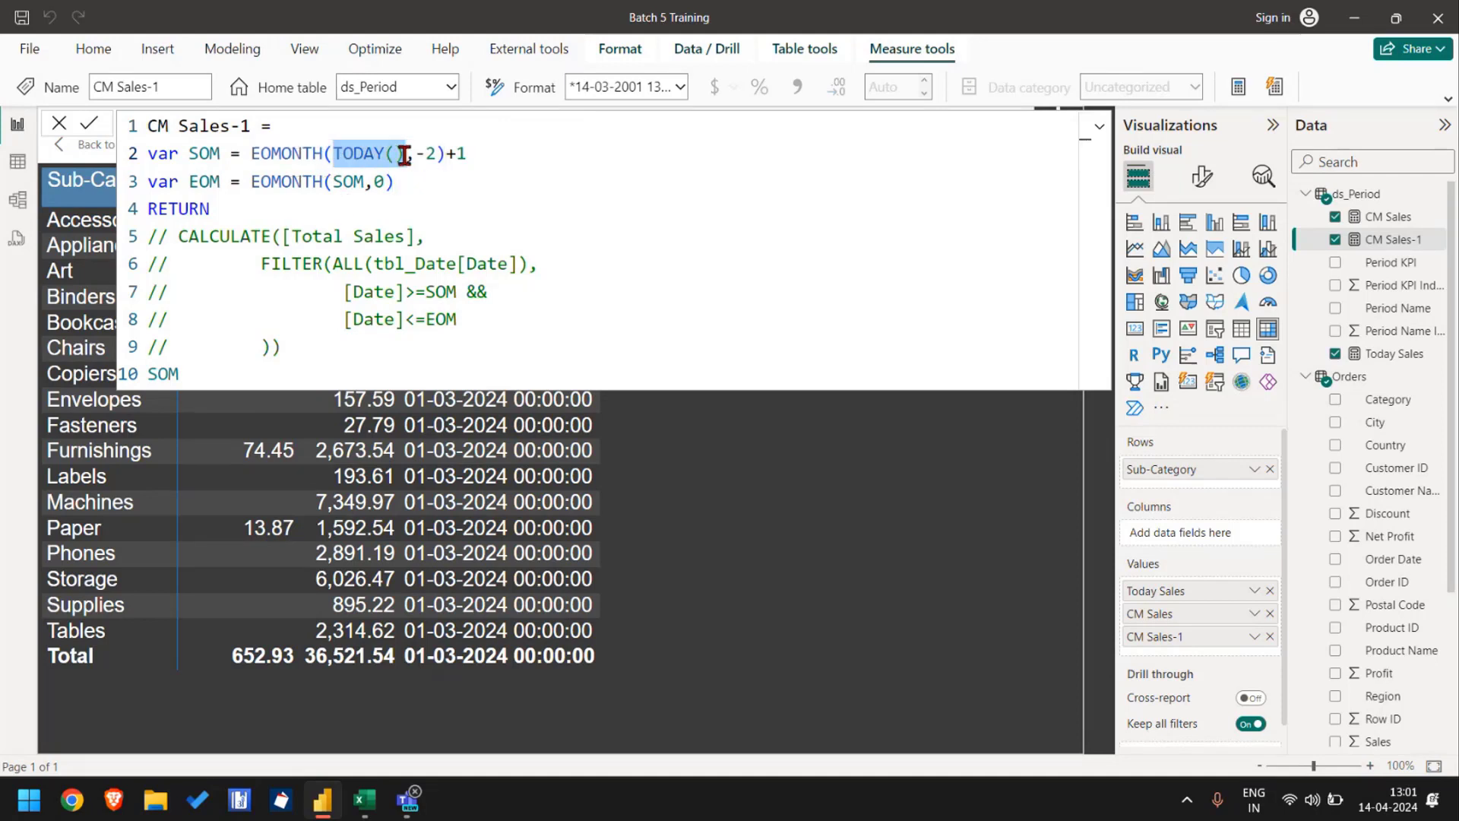
pyautogui.click(438, 154)
pyautogui.doubleClick(432, 154)
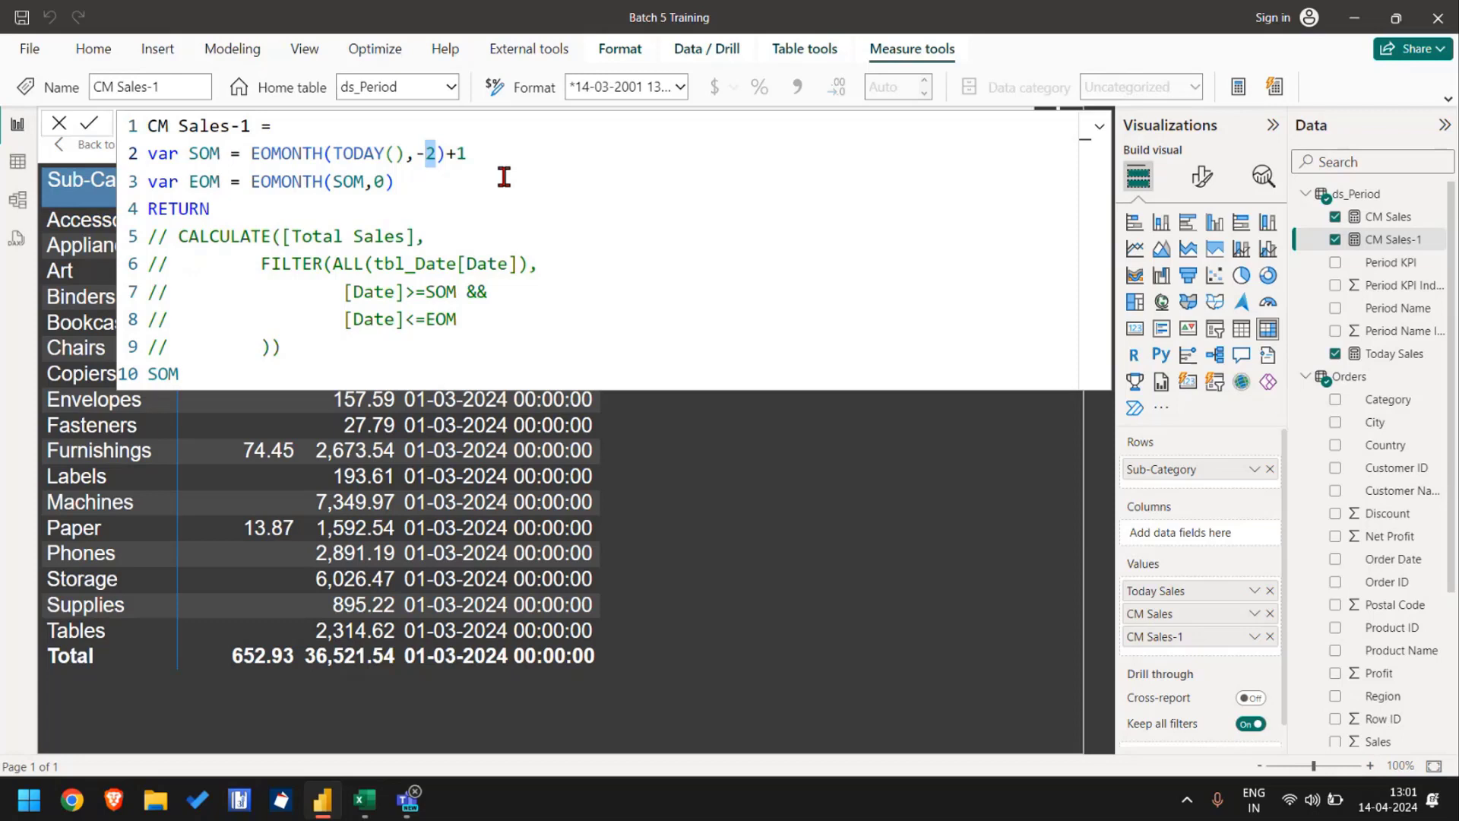
# Step: Delete the +1 after EOMONTH(TODAY(),-2) in the SOM variable and commit the measure
pyautogui.click(481, 153)
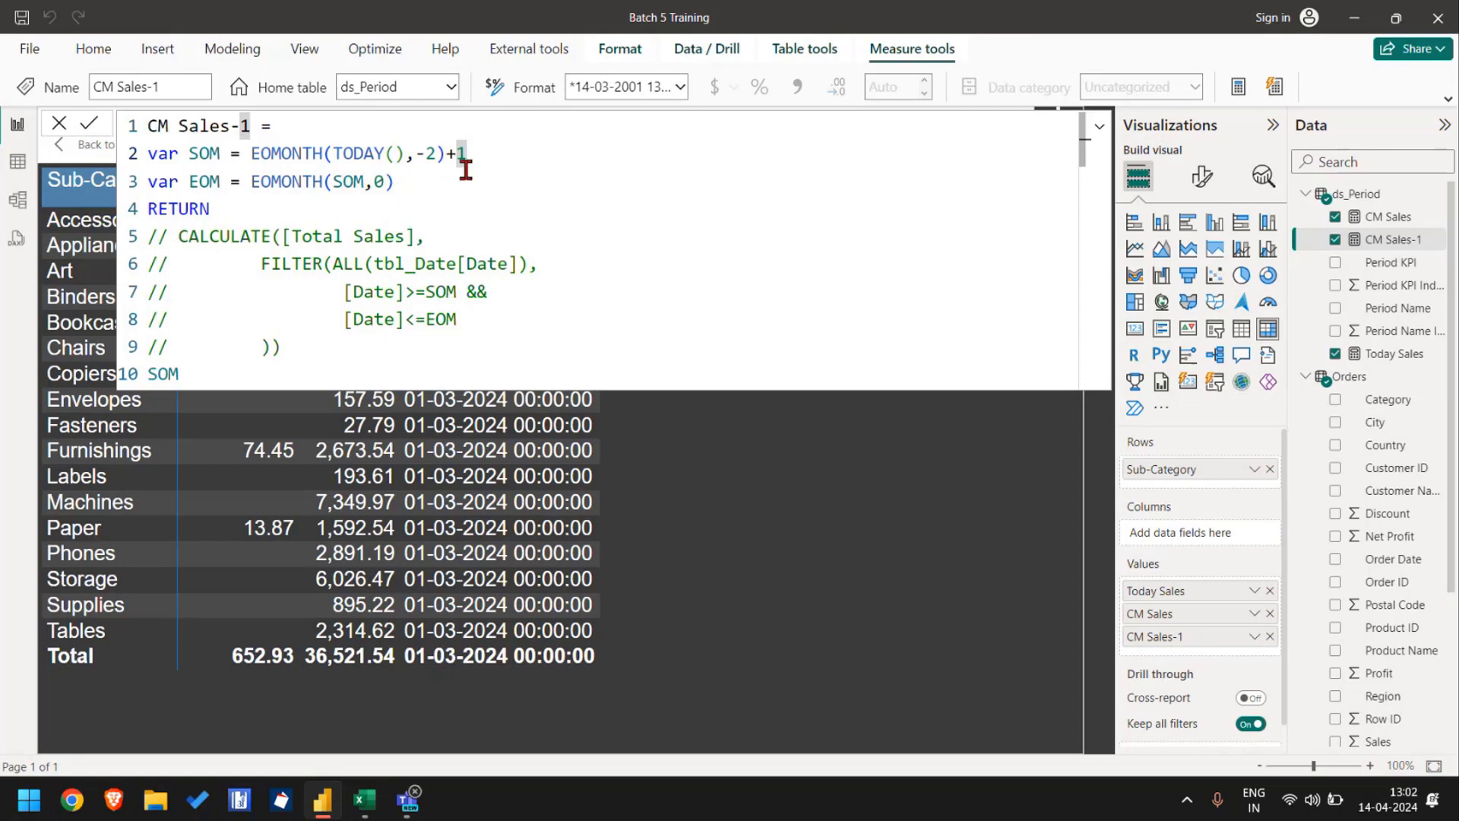
pyautogui.press('BackSpace')
pyautogui.press('BackSpace')
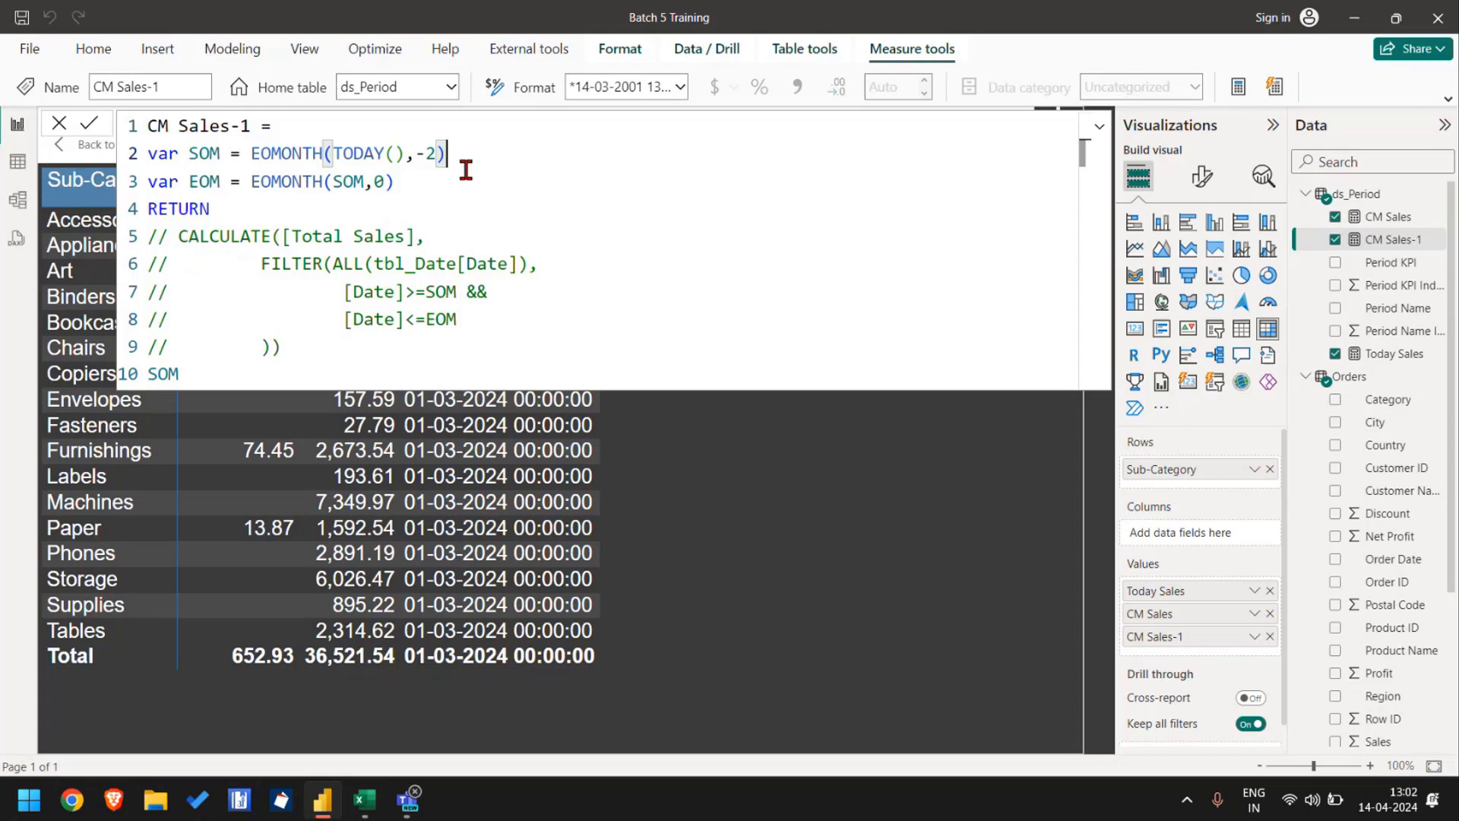
pyautogui.press('Return')
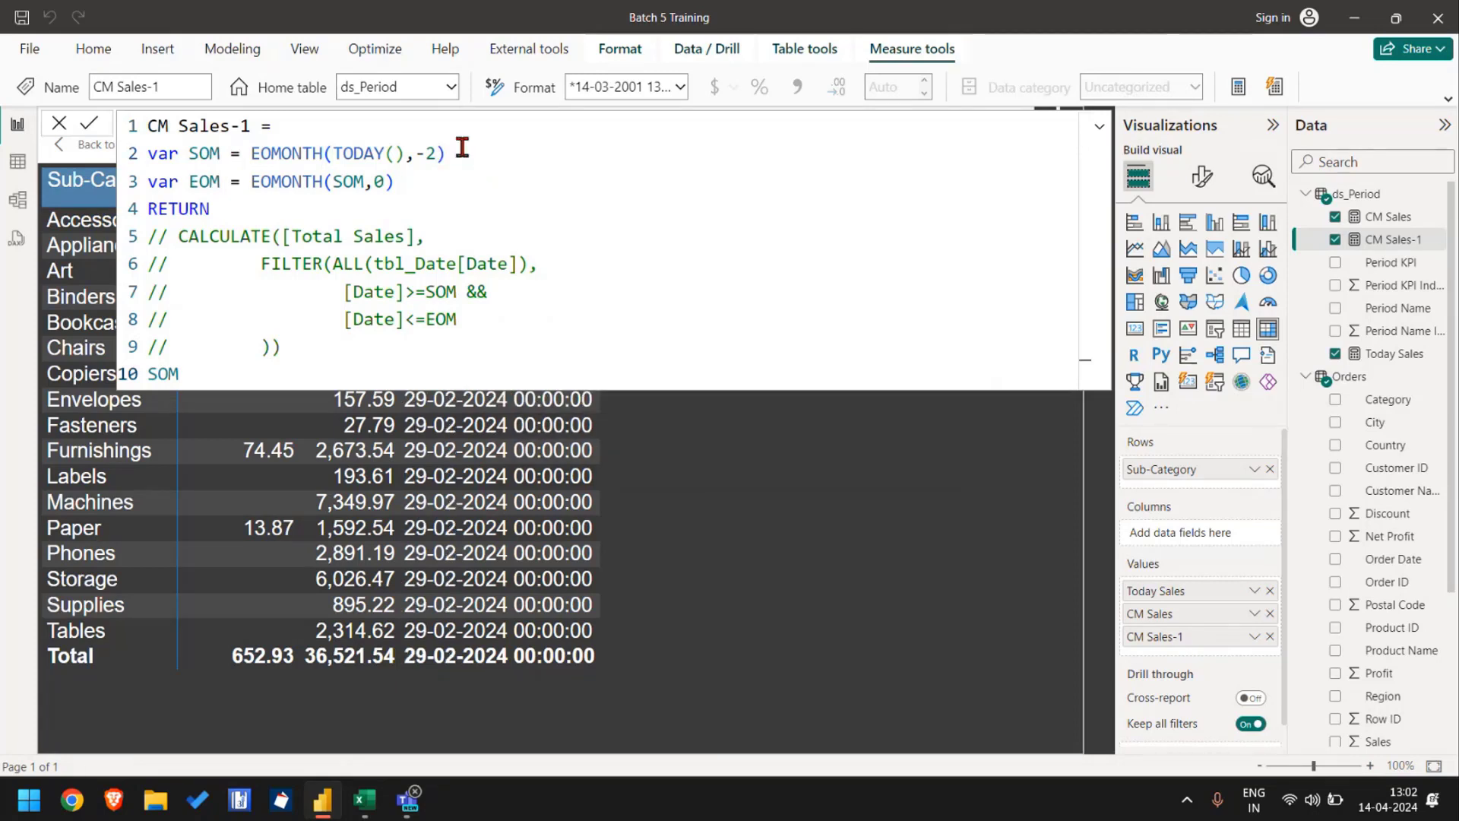
# Step: Append +1 to the SOM variable's EOMONTH(TODAY(),-2) expression in the CM Sales-1 measure and commit the formula
pyautogui.click(462, 148)
pyautogui.write('+1')
pyautogui.press('Return')
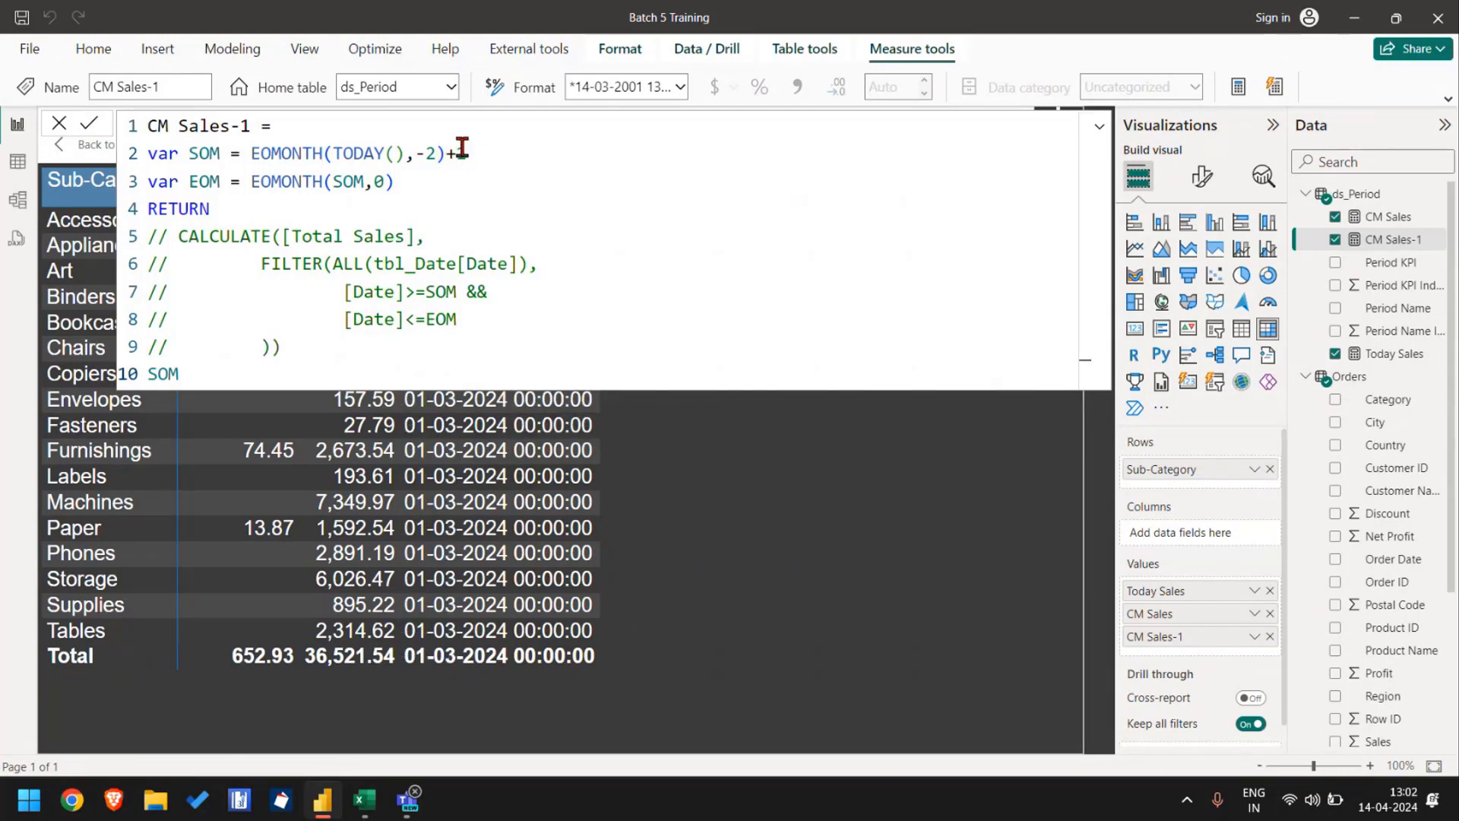
# Step: Replace the temporary return value SOM on the last line of CM Sales-1 with EOM and commit the formula
pyautogui.moveTo(397, 181); pyautogui.dragTo(252, 182)
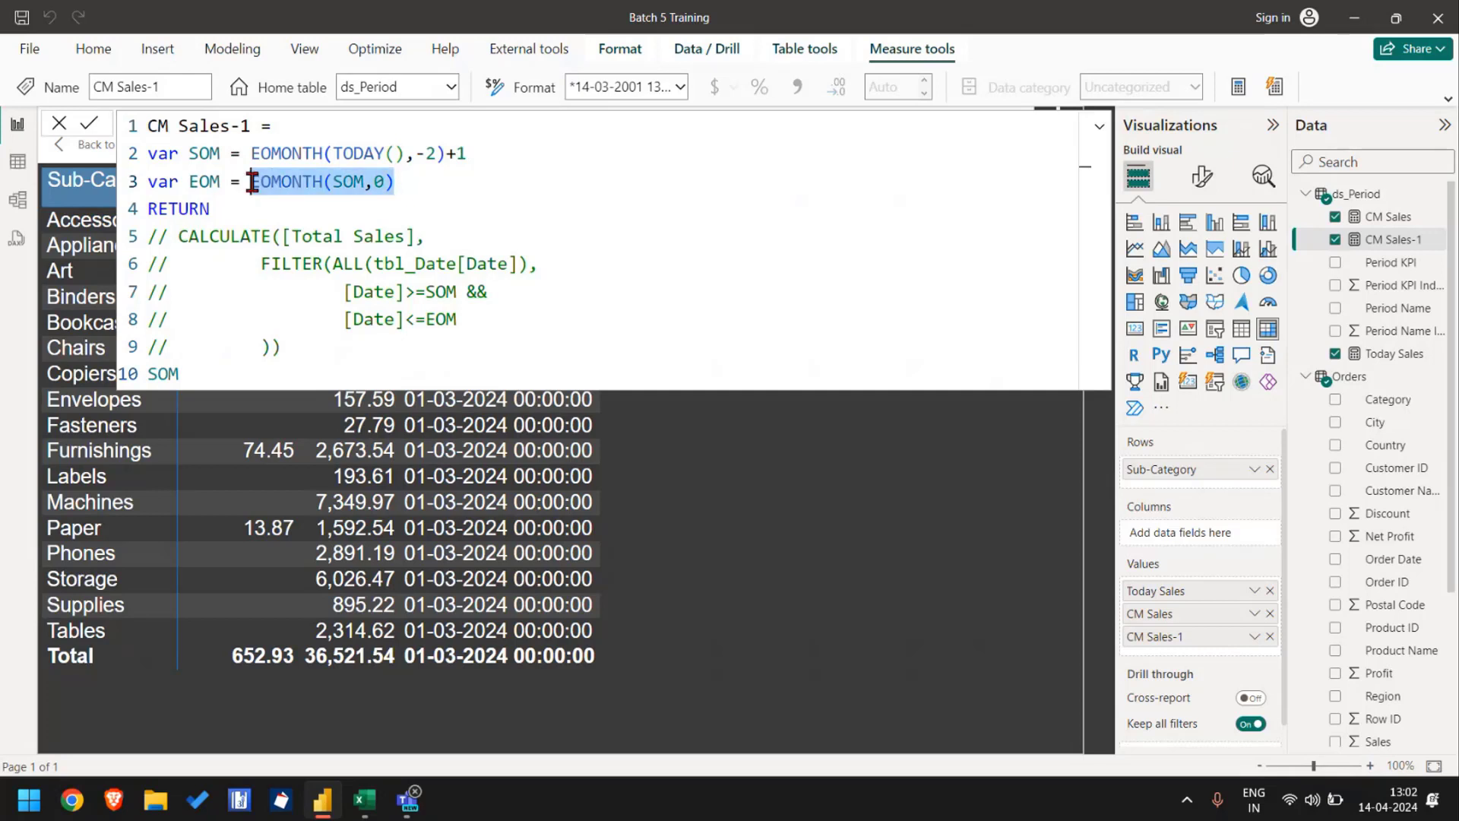
pyautogui.doubleClick(204, 183)
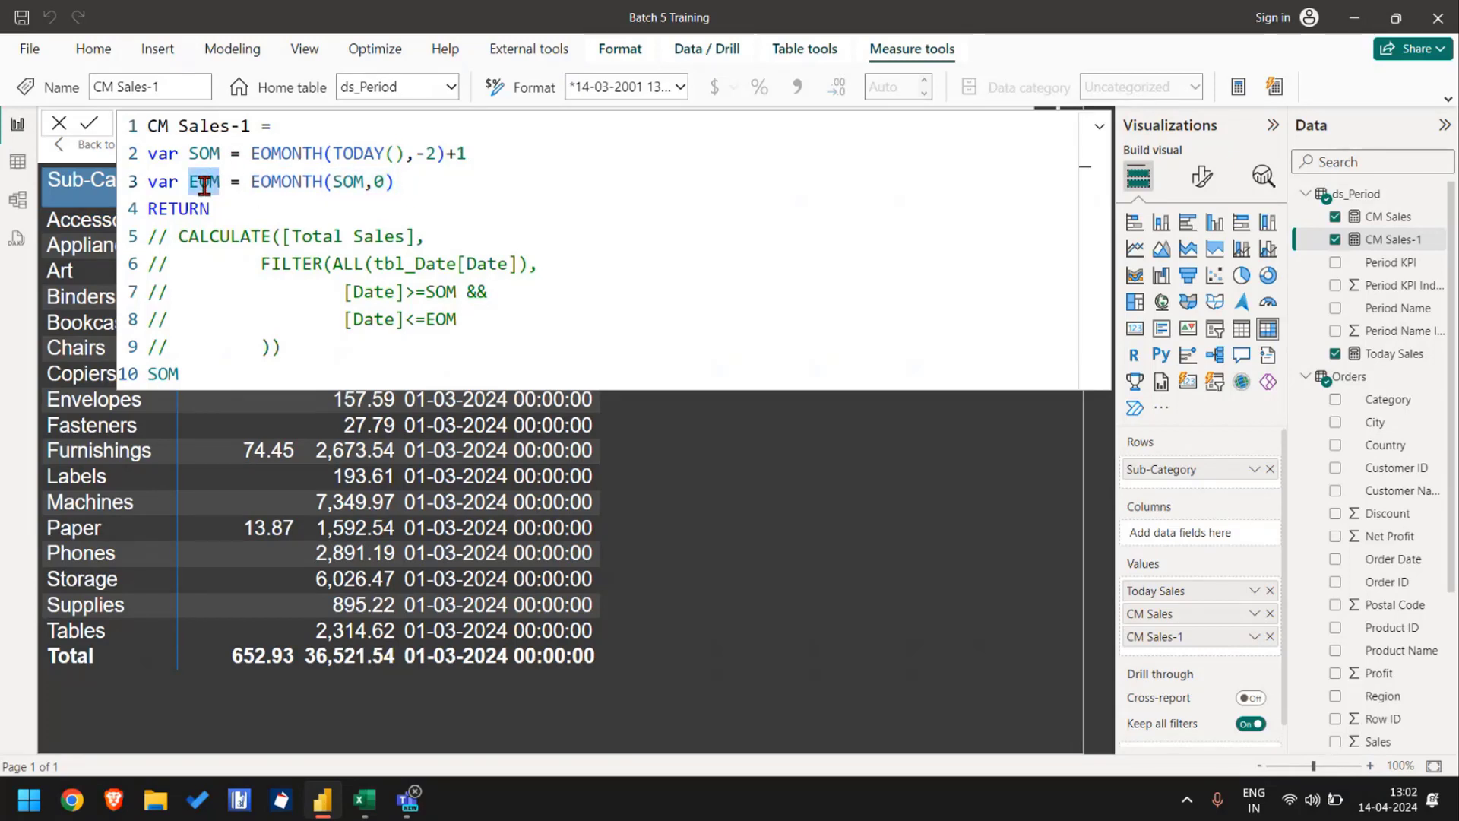
pyautogui.click(335, 186)
pyautogui.doubleClick(344, 182)
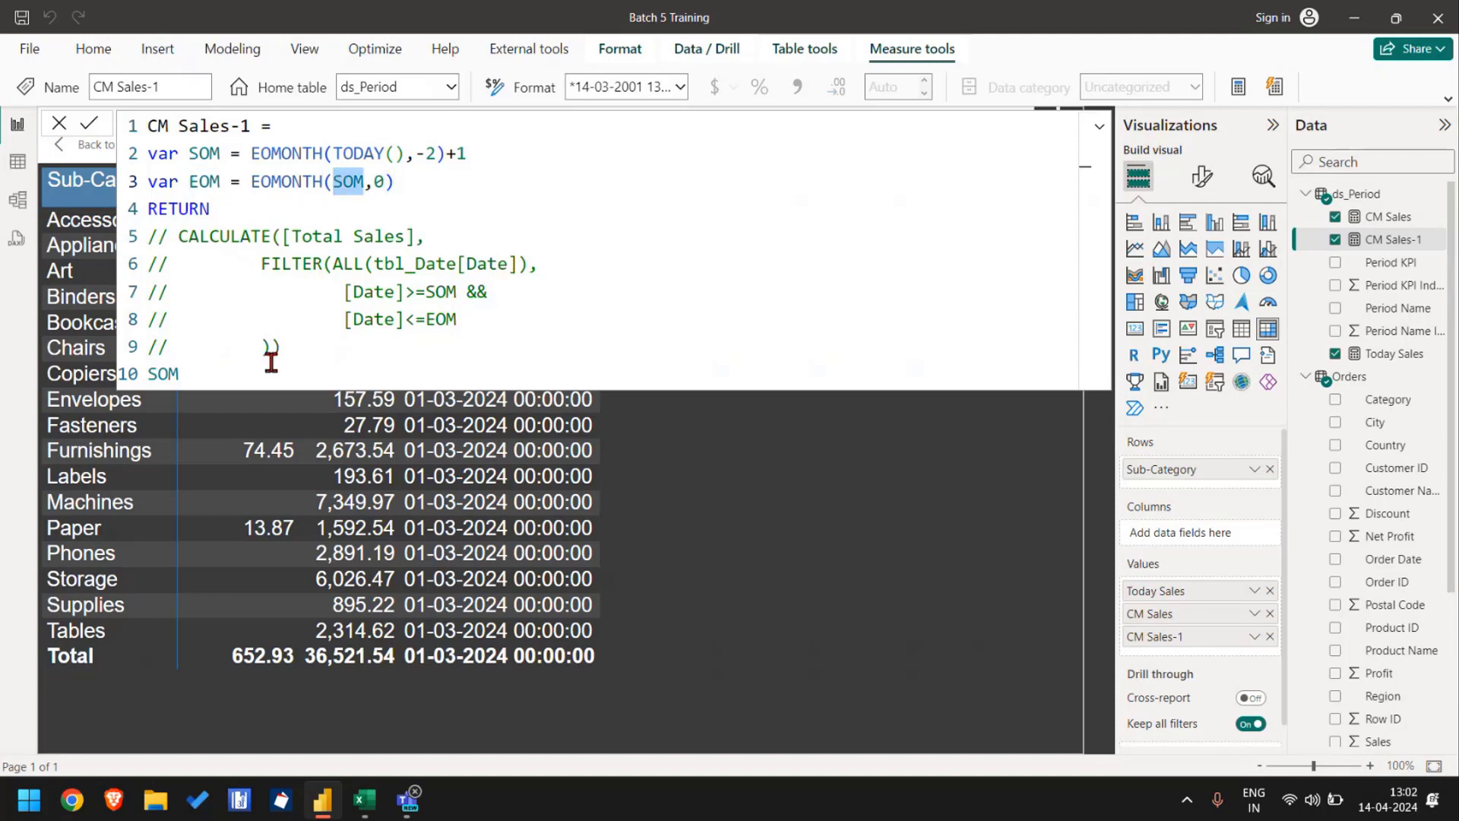
pyautogui.doubleClick(162, 373)
pyautogui.write('EOM')
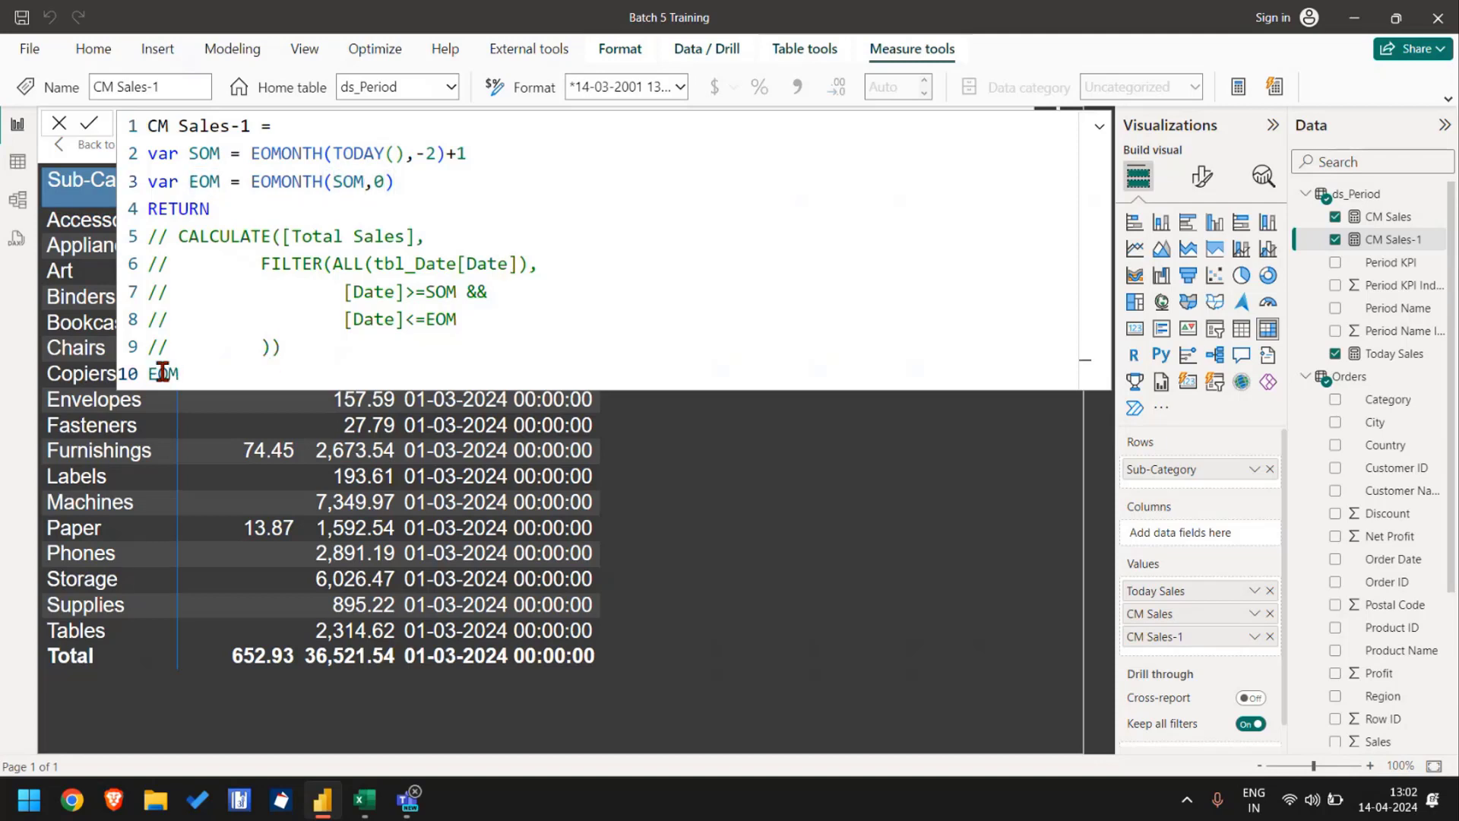
pyautogui.press('Return')
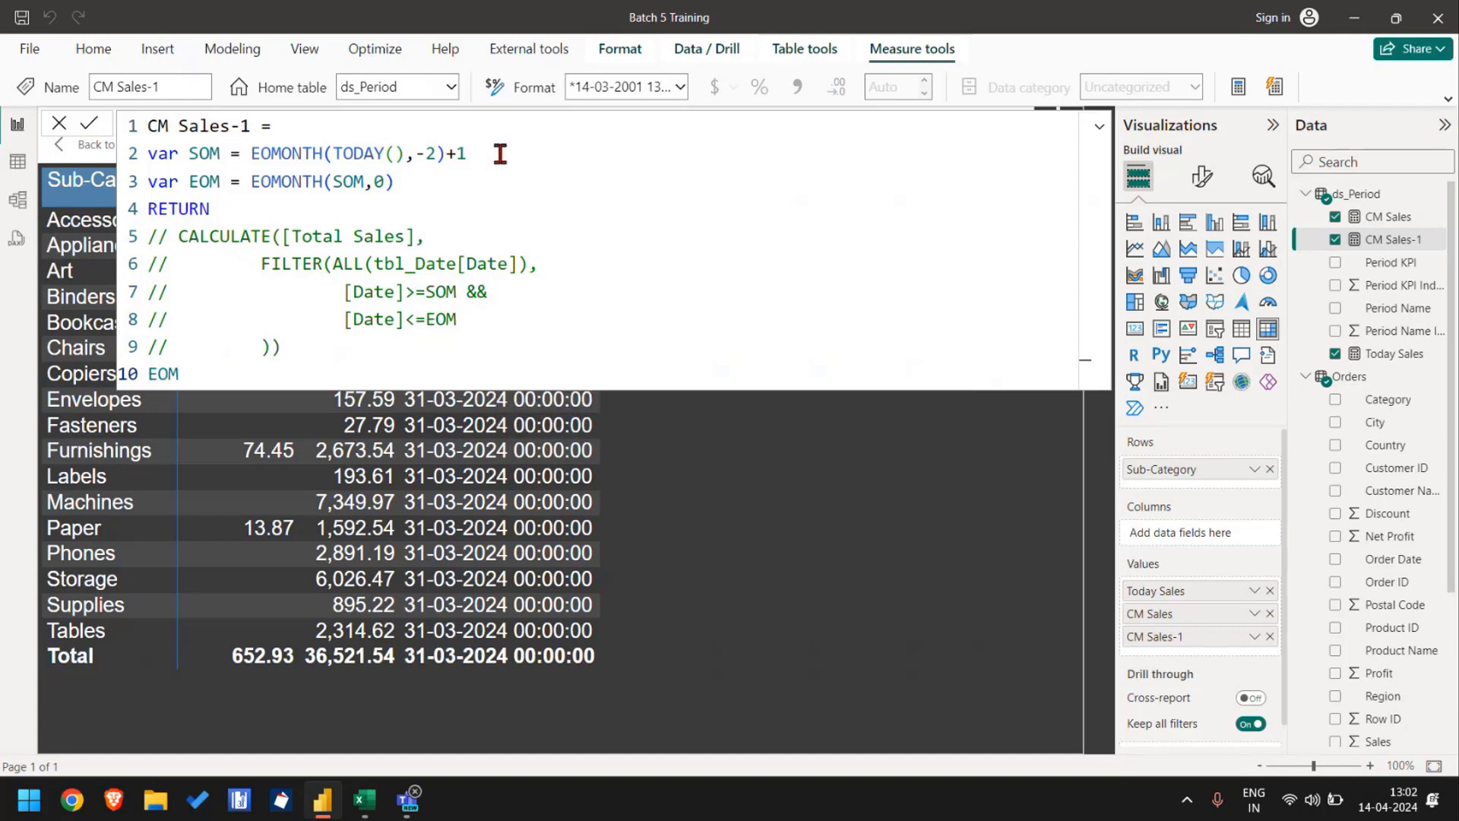
# Step: Delete the temporary EOM line at the end of the CM Sales-1 formula
pyautogui.moveTo(500, 154); pyautogui.dragTo(236, 154)
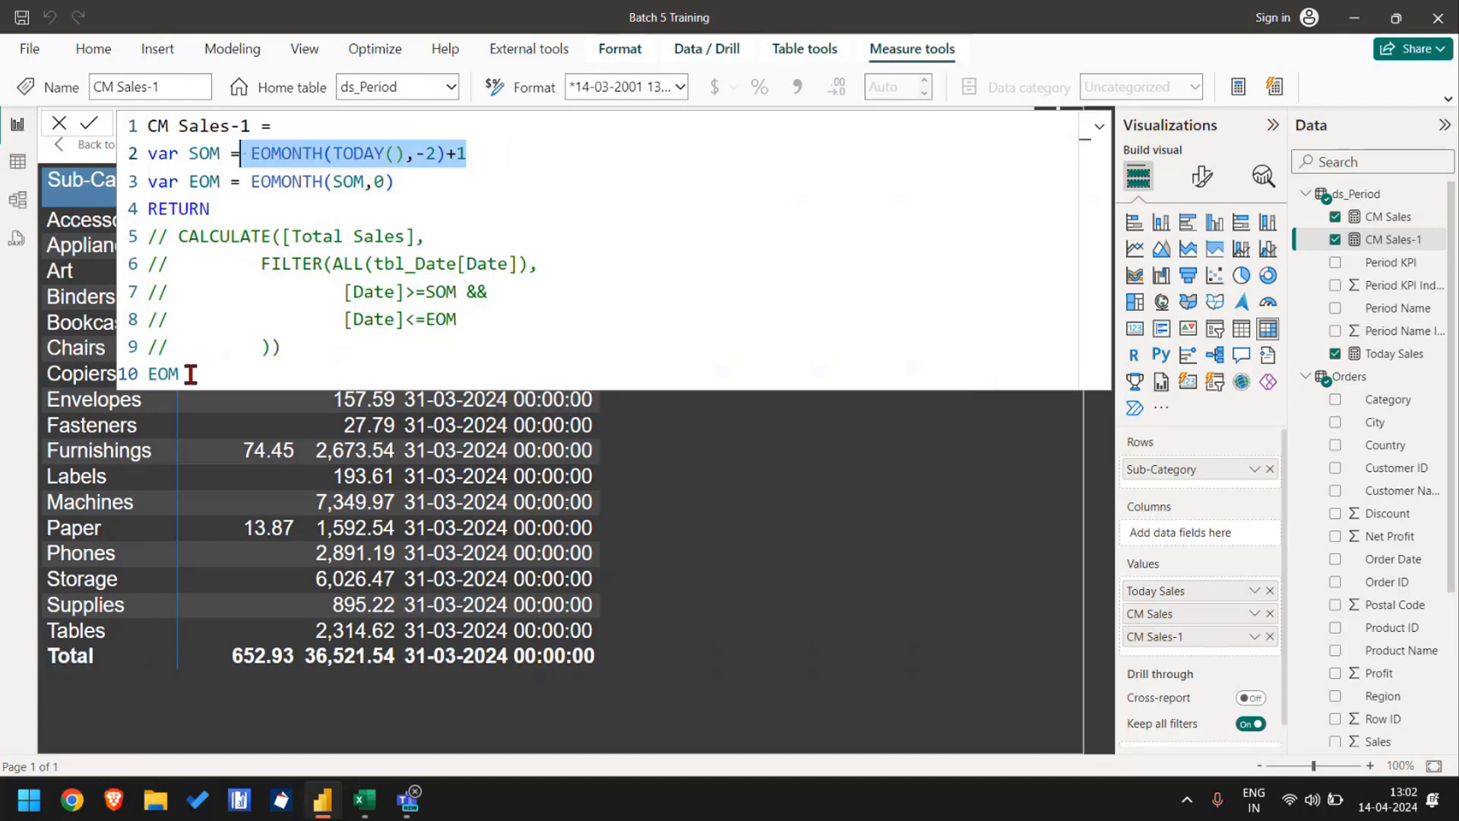
pyautogui.moveTo(193, 368); pyautogui.dragTo(125, 237)
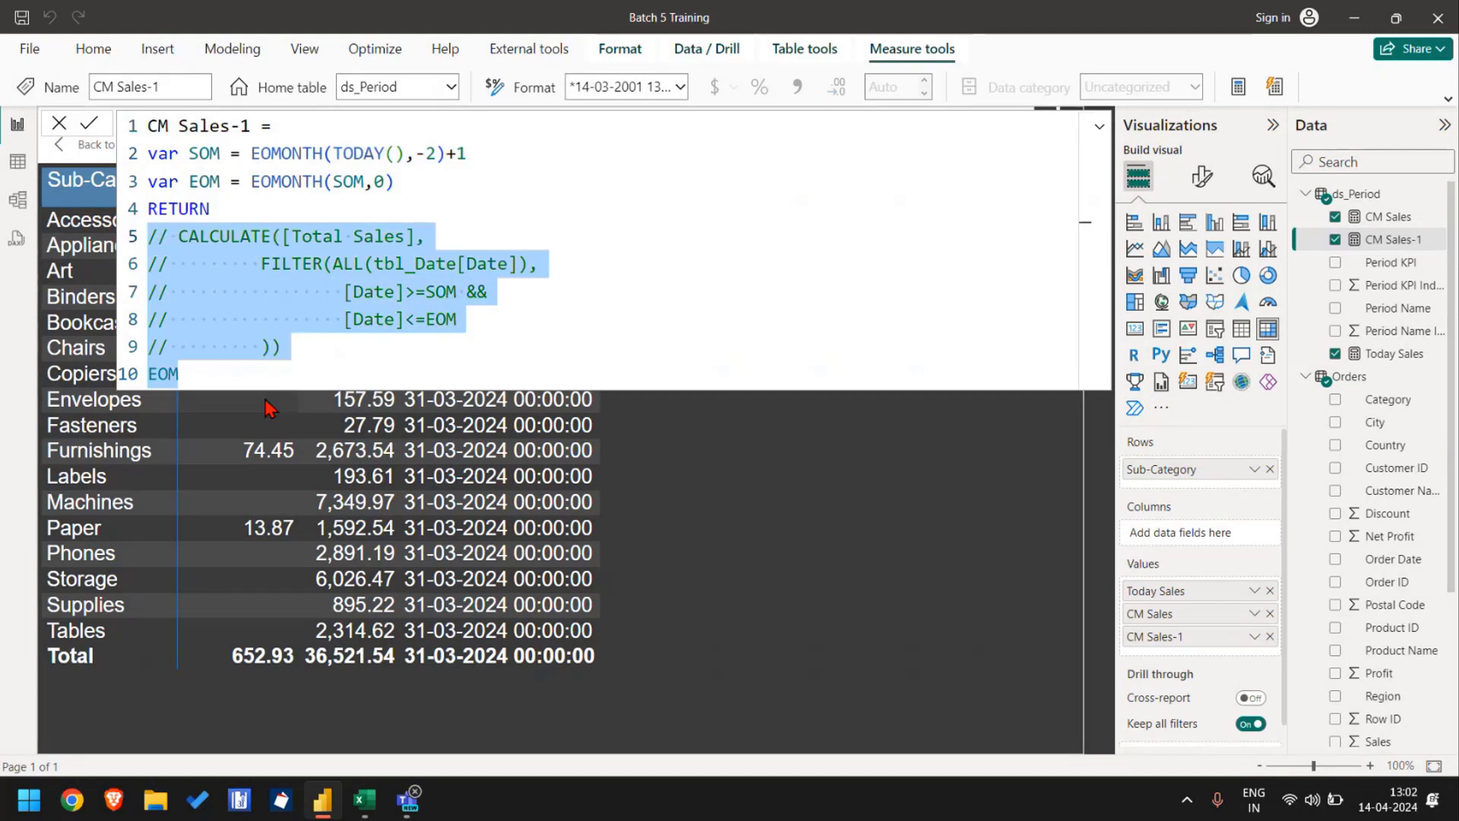
pyautogui.click(243, 376)
pyautogui.press('BackSpace')
pyautogui.press('BackSpace')
pyautogui.press('BackSpace')
pyautogui.press('BackSpace')
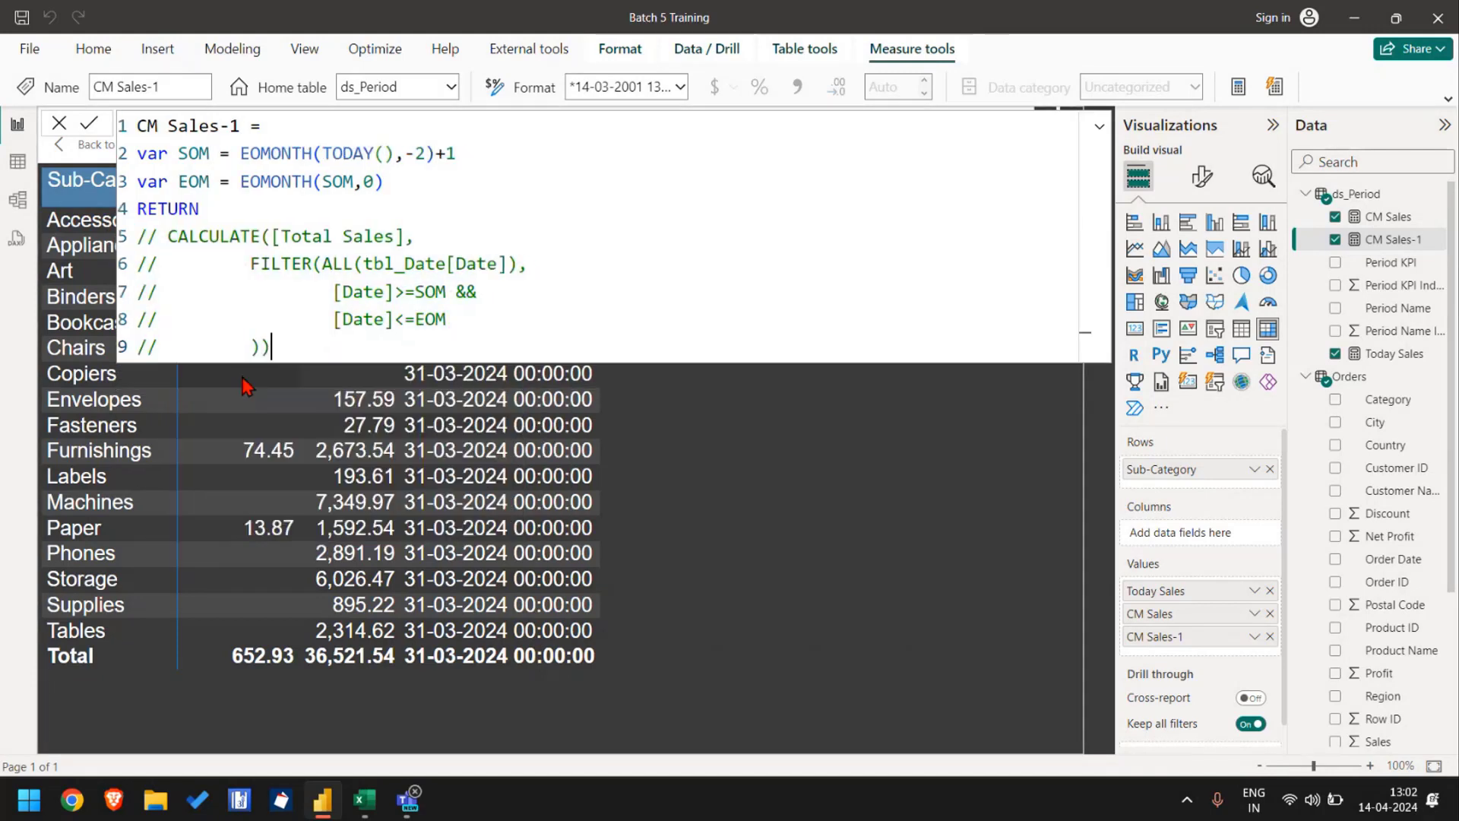
# Step: Uncomment the whole CALCULATE block after RETURN in CM Sales-1 and commit the measure
pyautogui.hotkey('shift', 'Up')
pyautogui.hotkey('shift', 'Up')
pyautogui.hotkey('shift', 'Up')
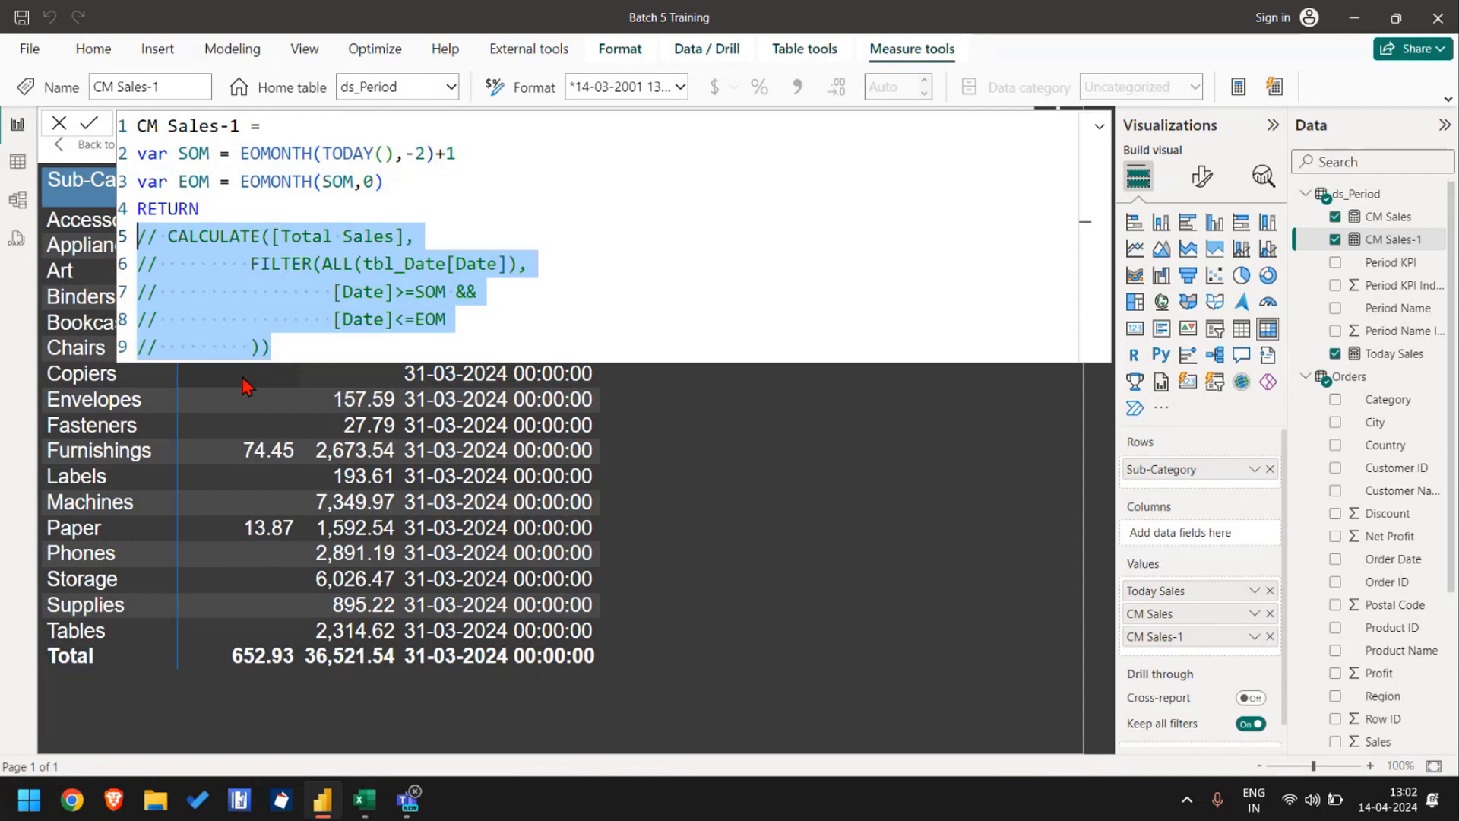
pyautogui.hotkey('shift', 'Home')
pyautogui.hotkey('ctrl', '/')
pyautogui.press('Return')
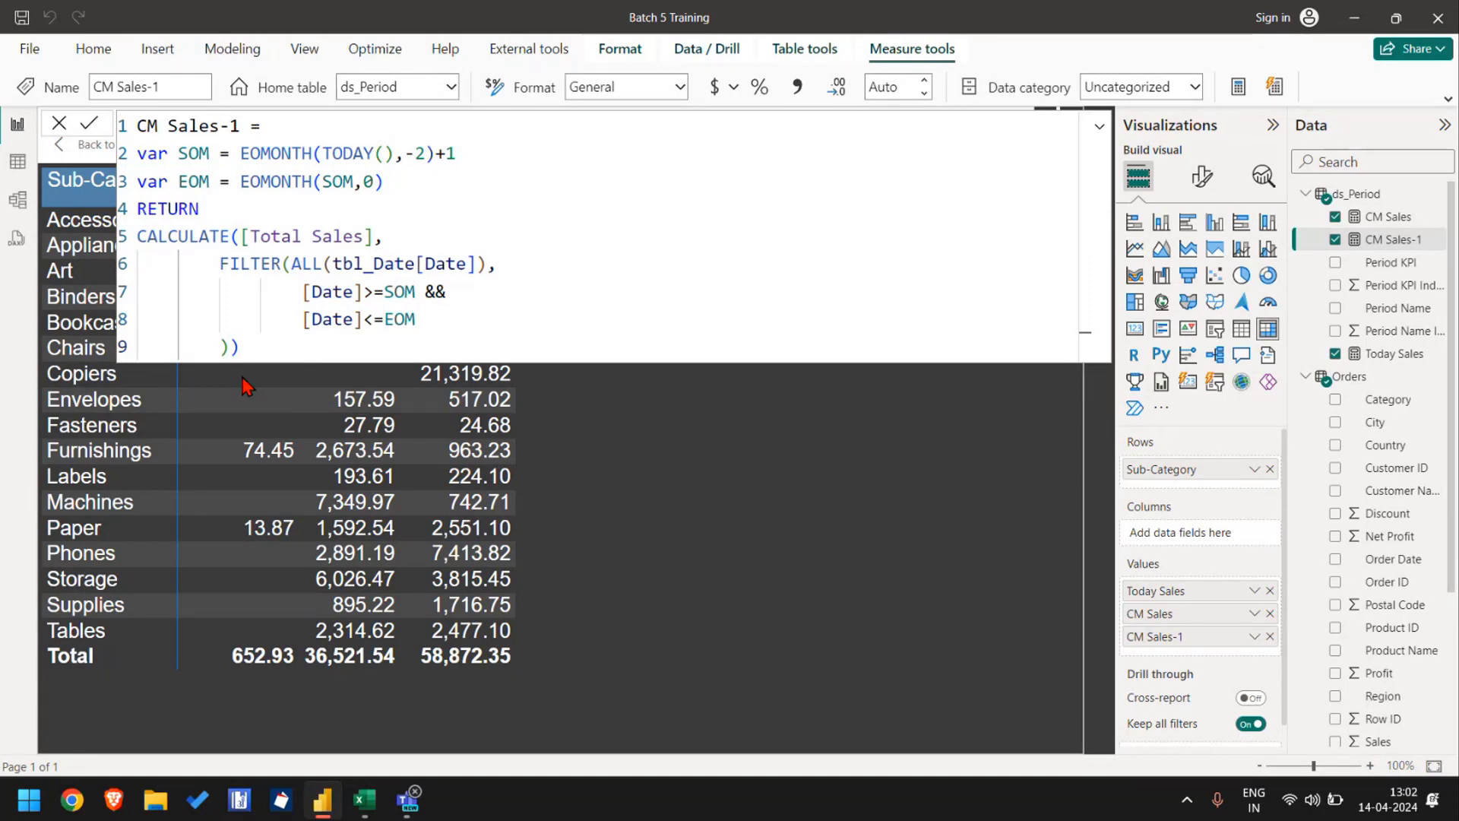
# Step: Compare the CM Sales-1 formula with the Apr-24 and Mar-24 columns of the report layout in the Excel workbook Book3
pyautogui.hotkey('ctrl', 'a')
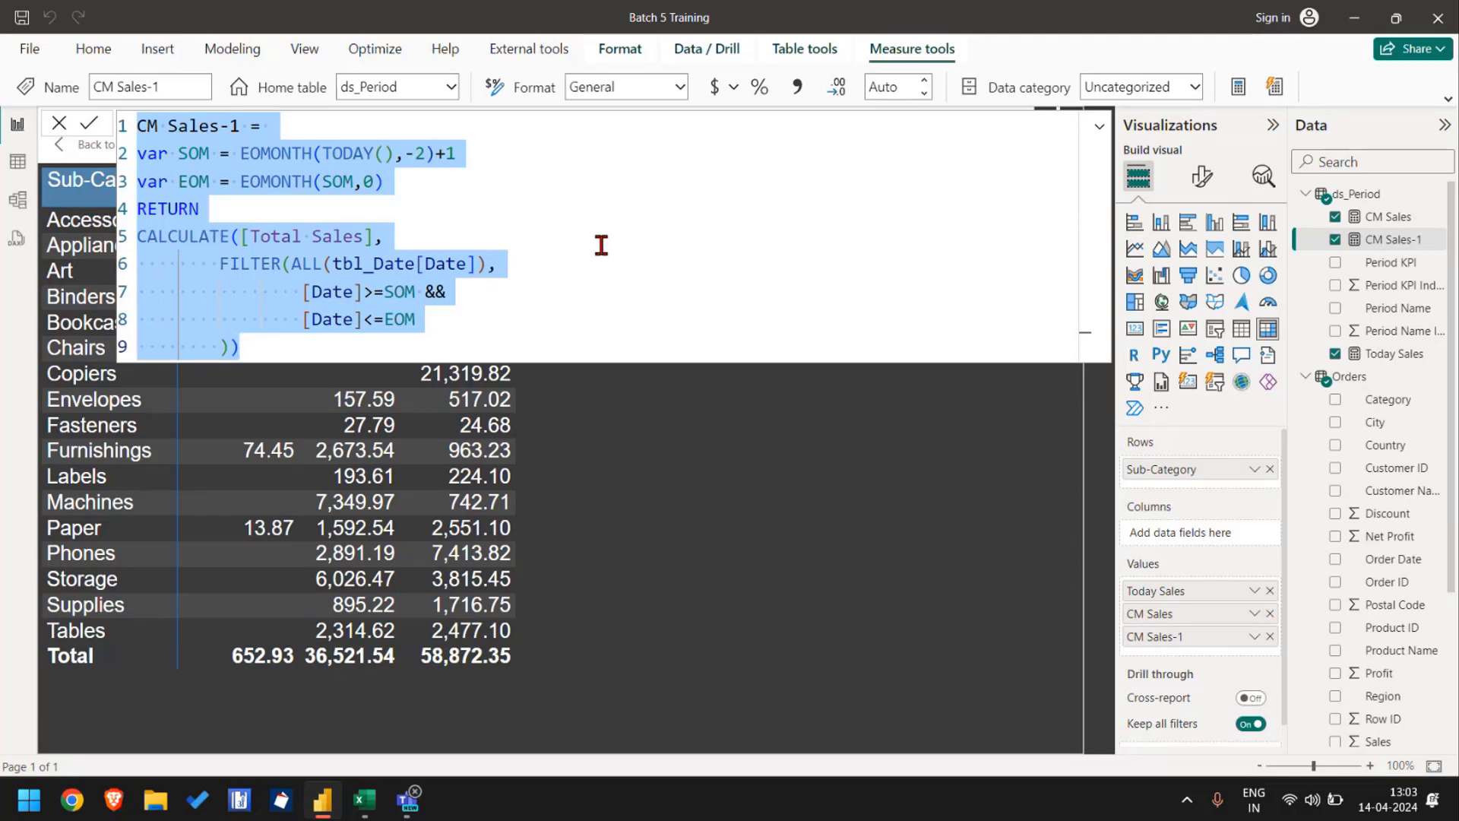
pyautogui.hotkey('alt', 'Tab')
pyautogui.hotkey('alt', 'Tab')
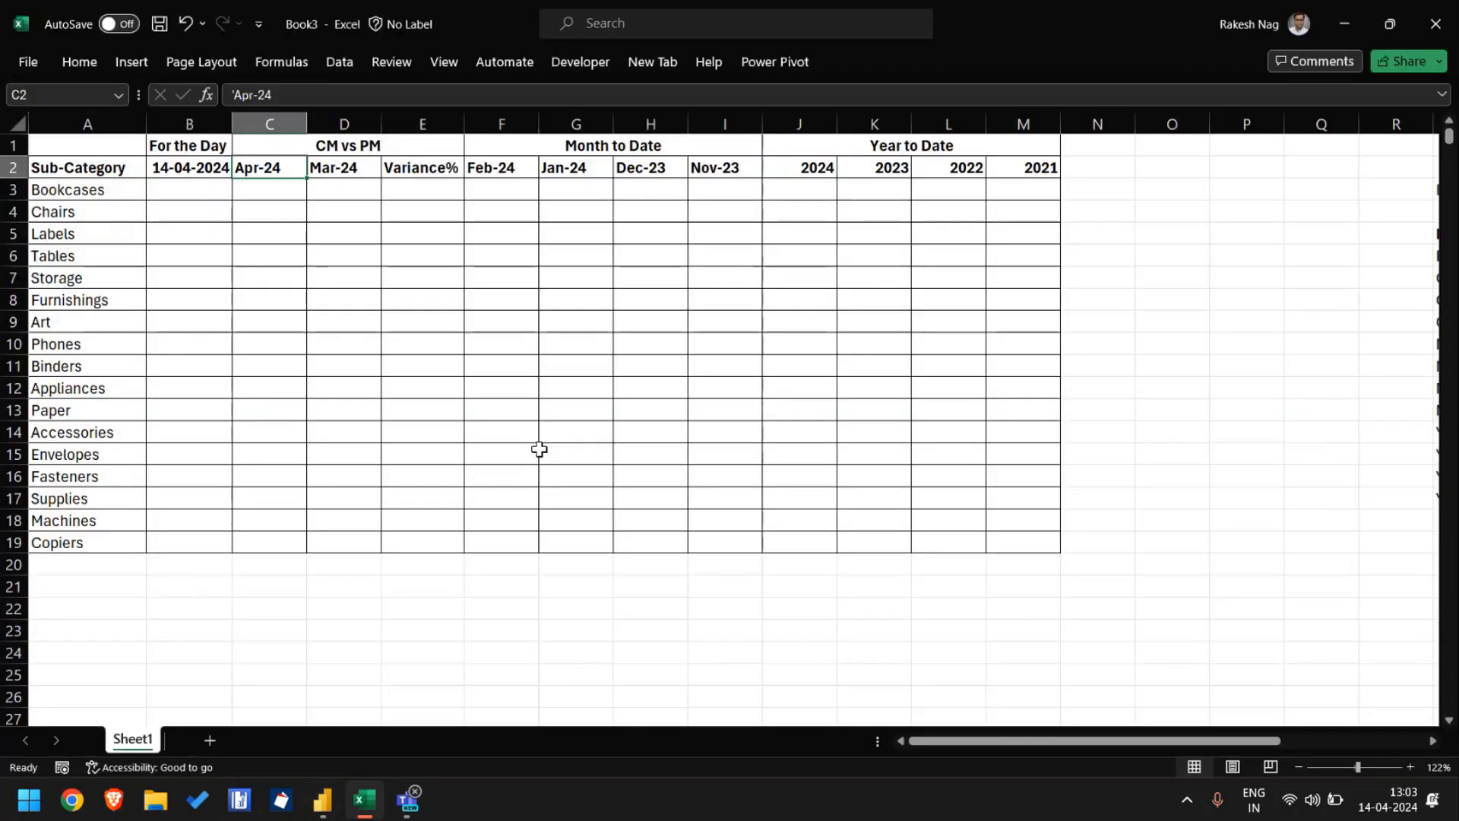
pyautogui.click(296, 123)
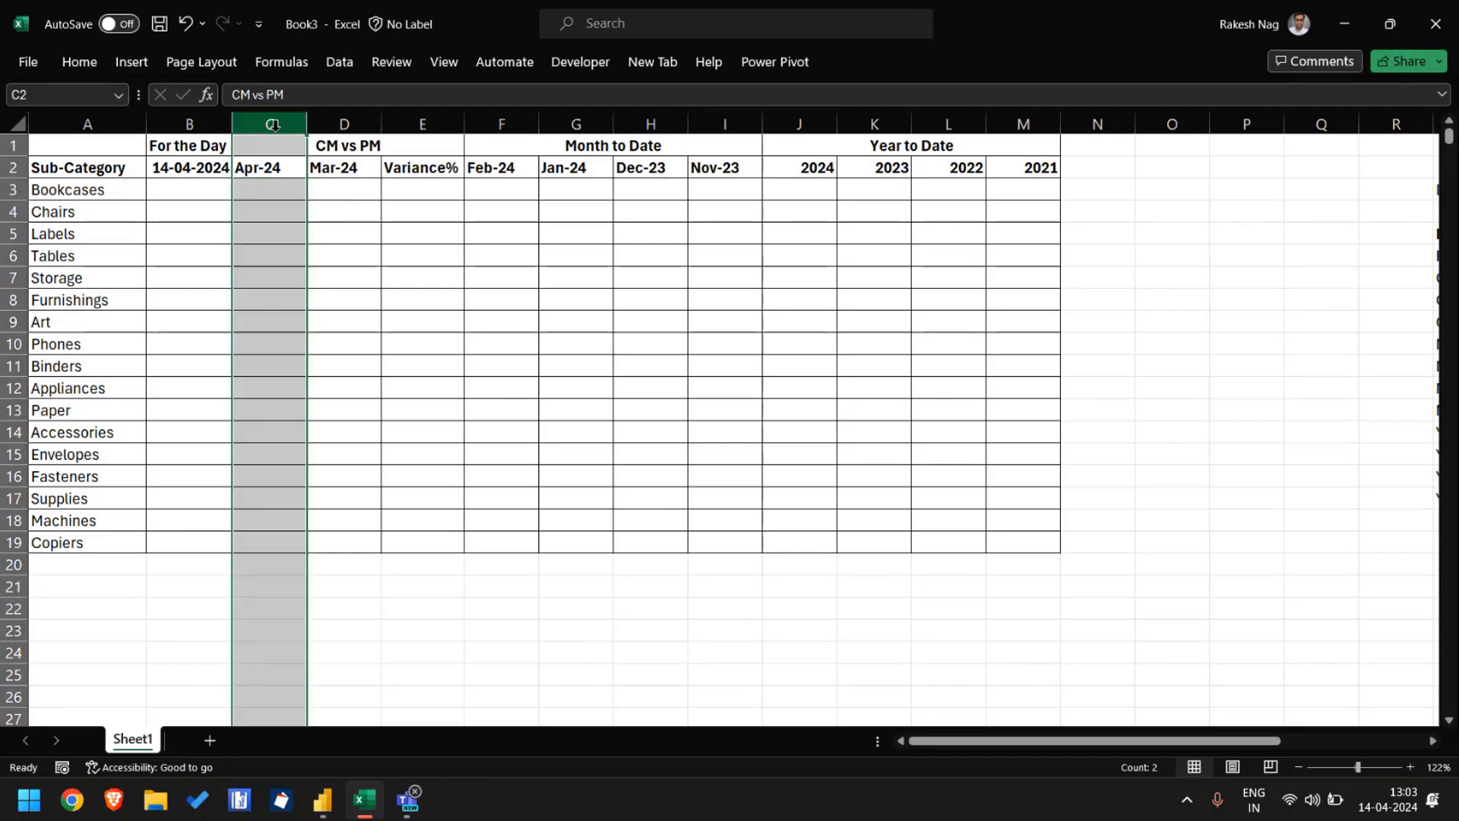
pyautogui.click(332, 124)
pyautogui.hotkey('alt', 'Tab')
pyautogui.hotkey('ctrl', 'a')
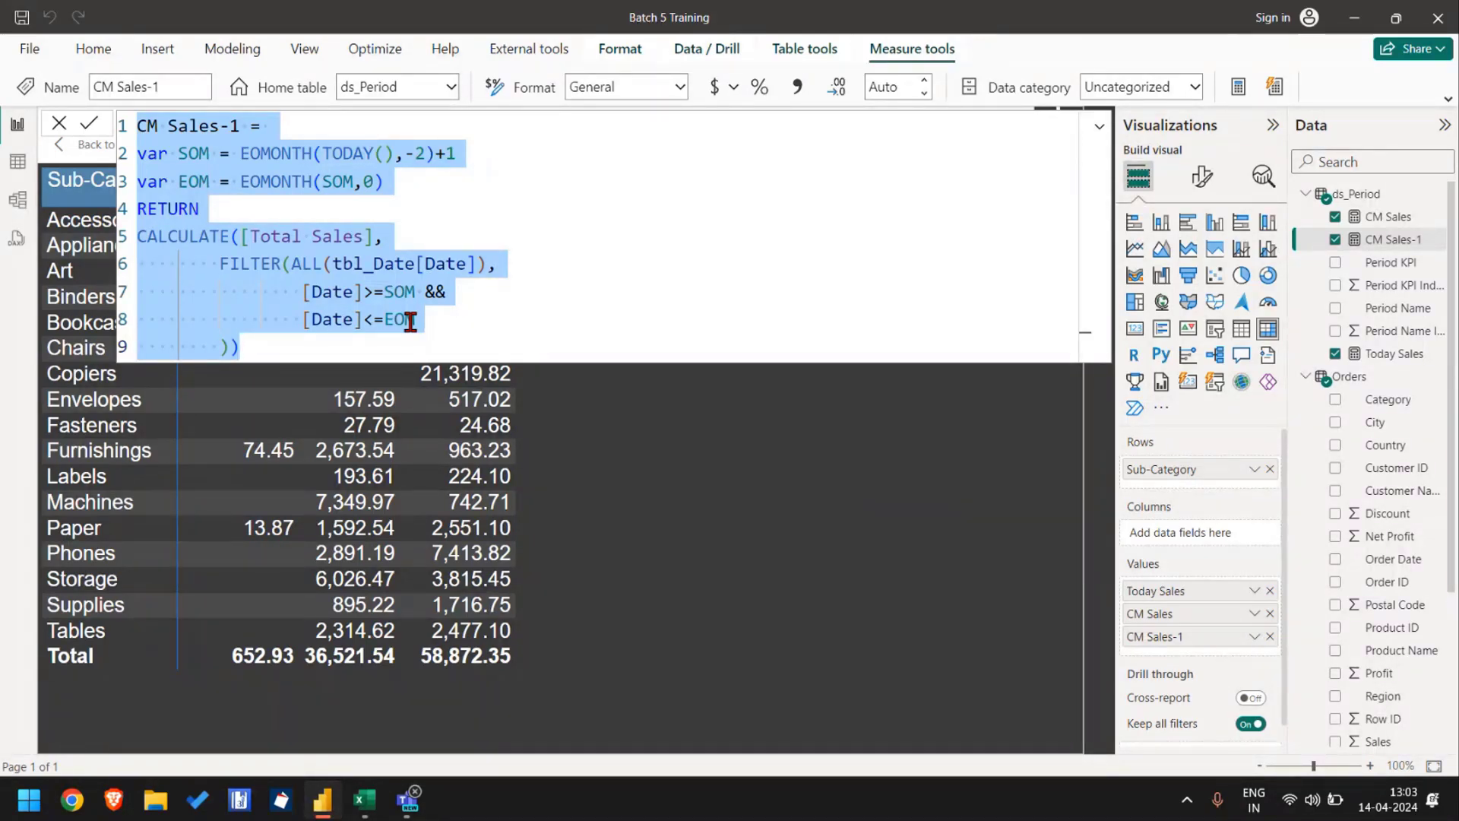
pyautogui.hotkey('alt', 'Tab')
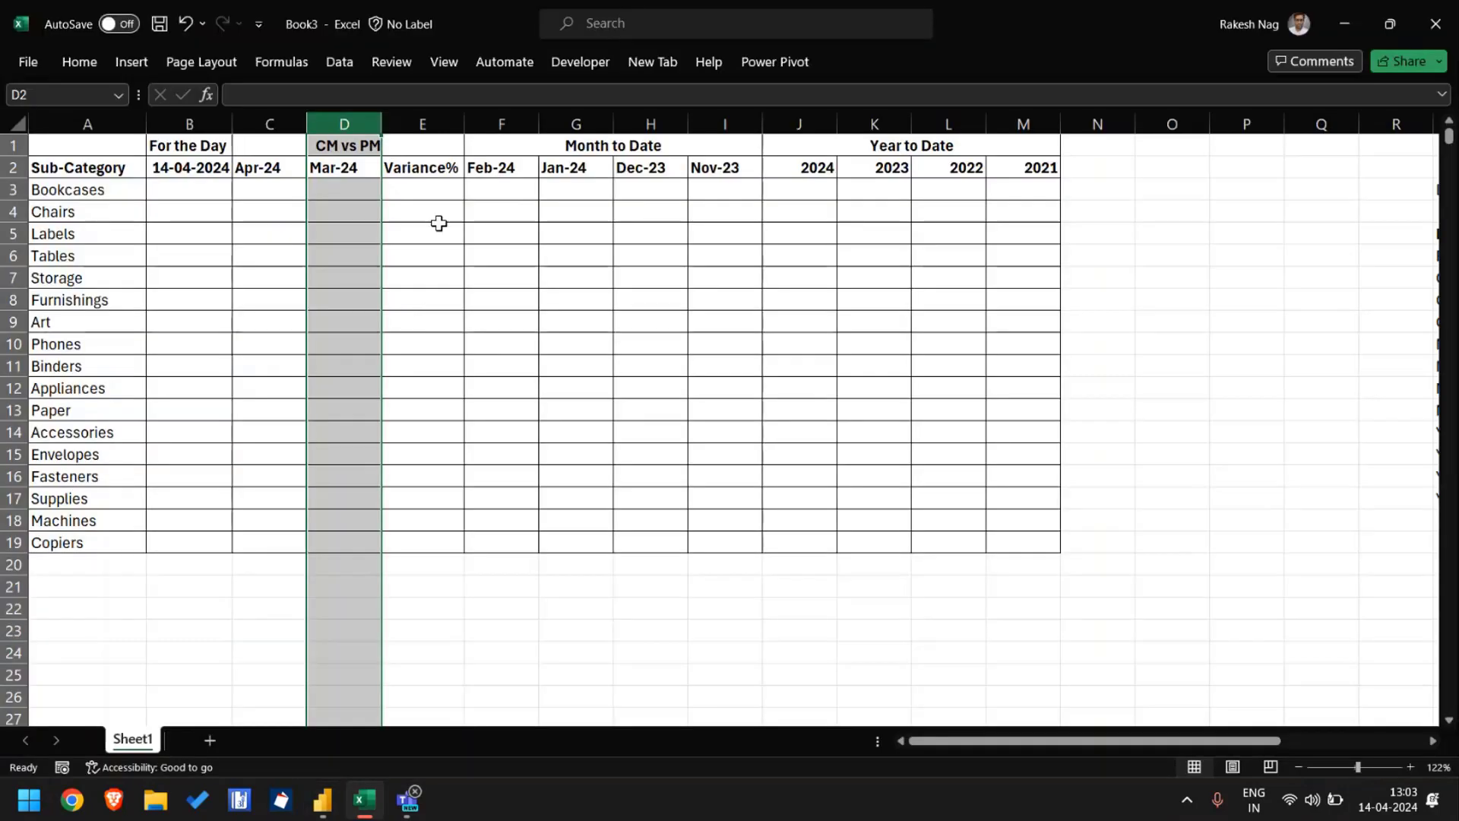
pyautogui.hotkey('alt', 'Tab')
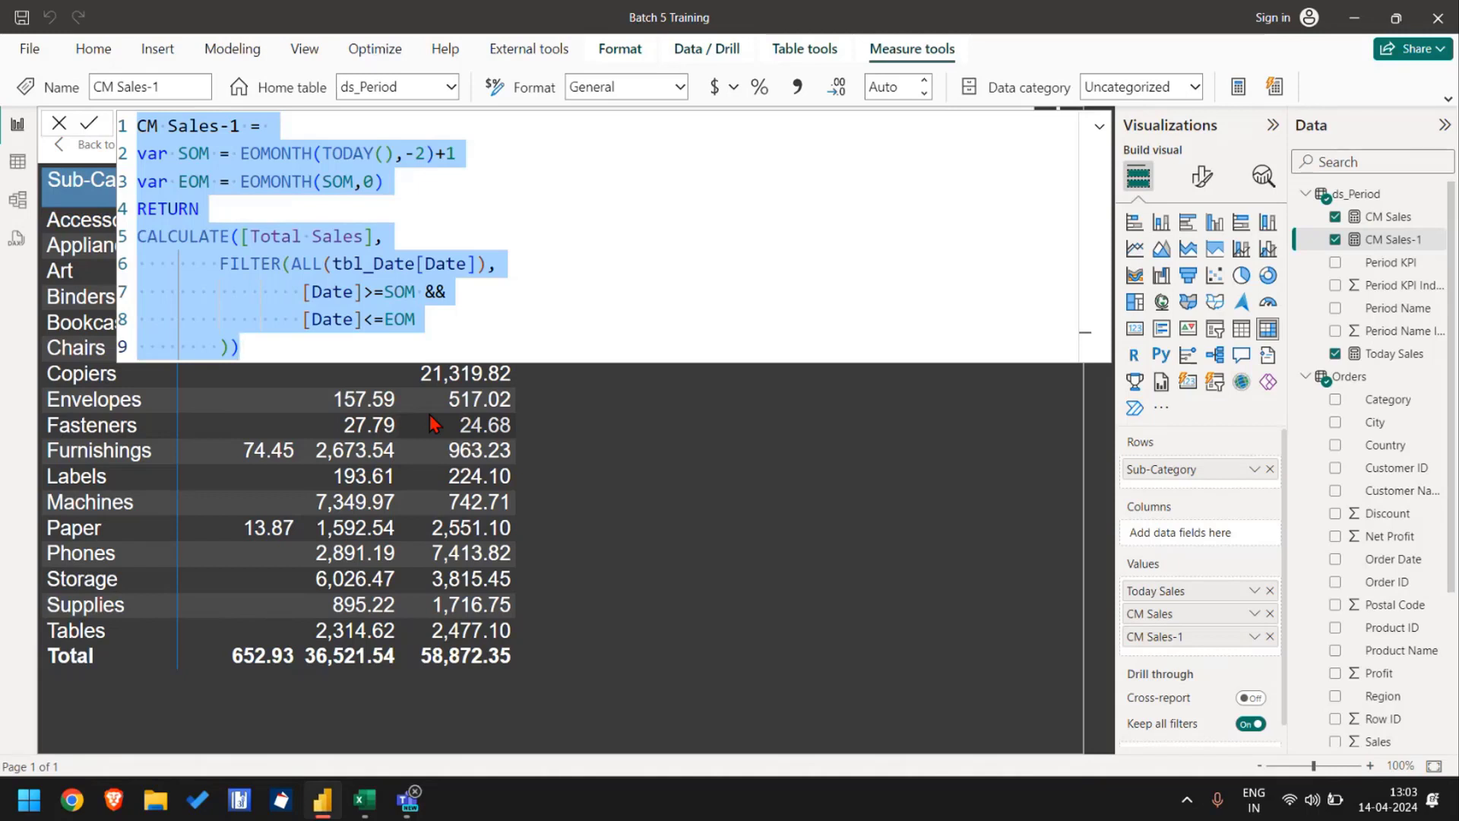
# Step: Review the date filter and the SOM and EOM variables of CM Sales-1 alongside the rows of the ds_Period table
pyautogui.click(423, 238)
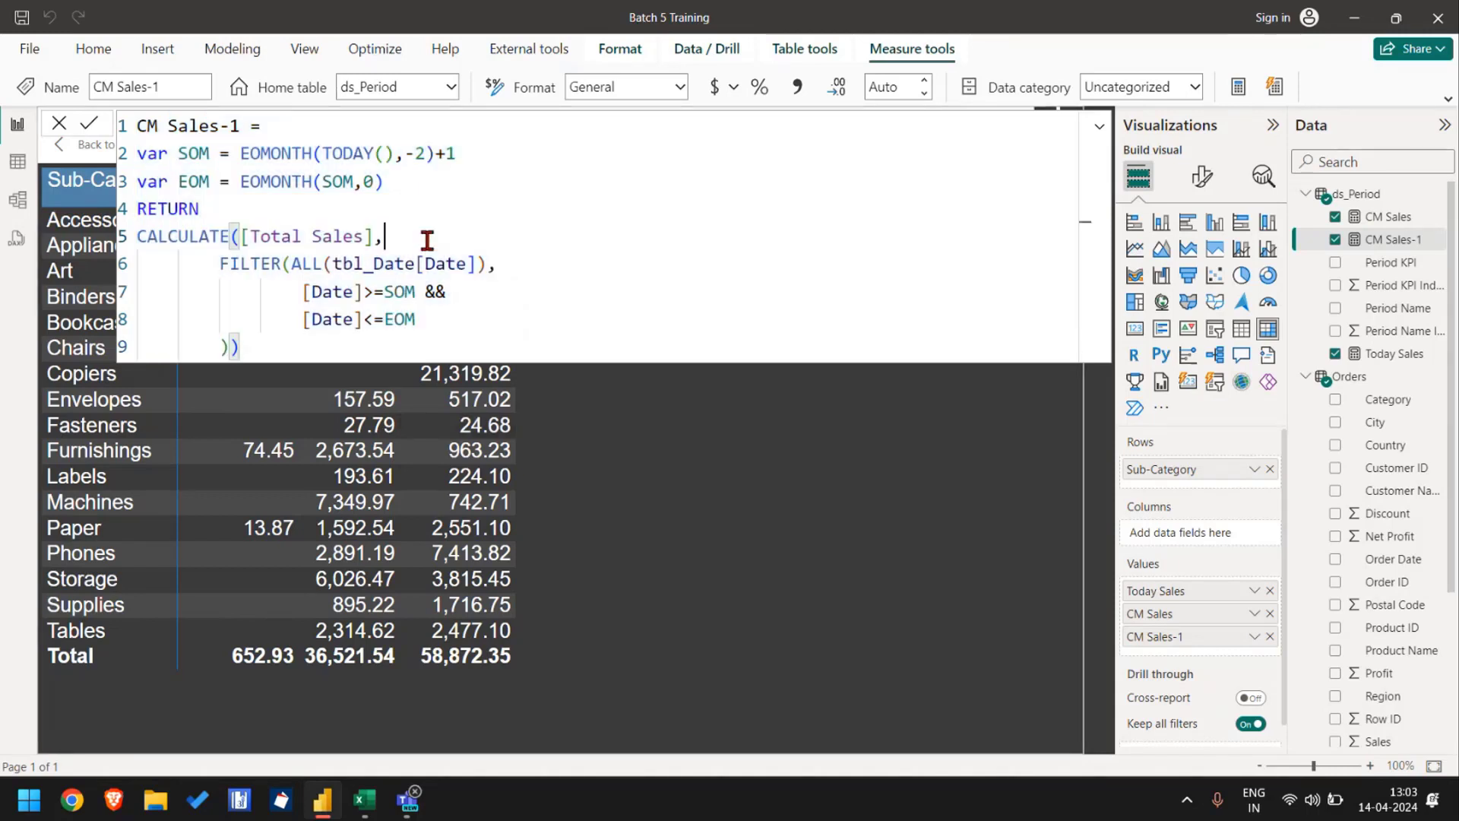
pyautogui.click(522, 325)
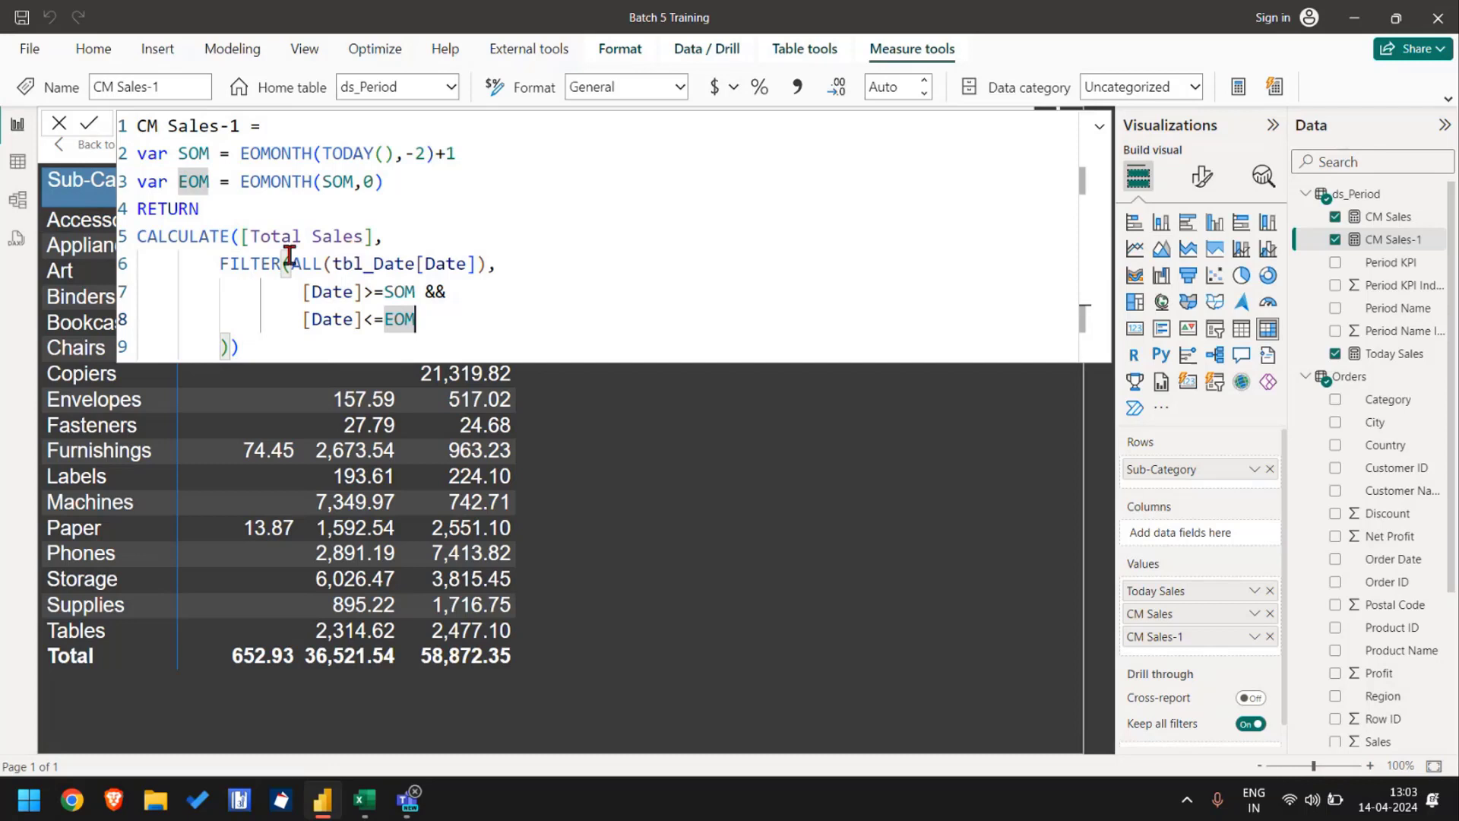
pyautogui.moveTo(219, 263); pyautogui.dragTo(431, 330)
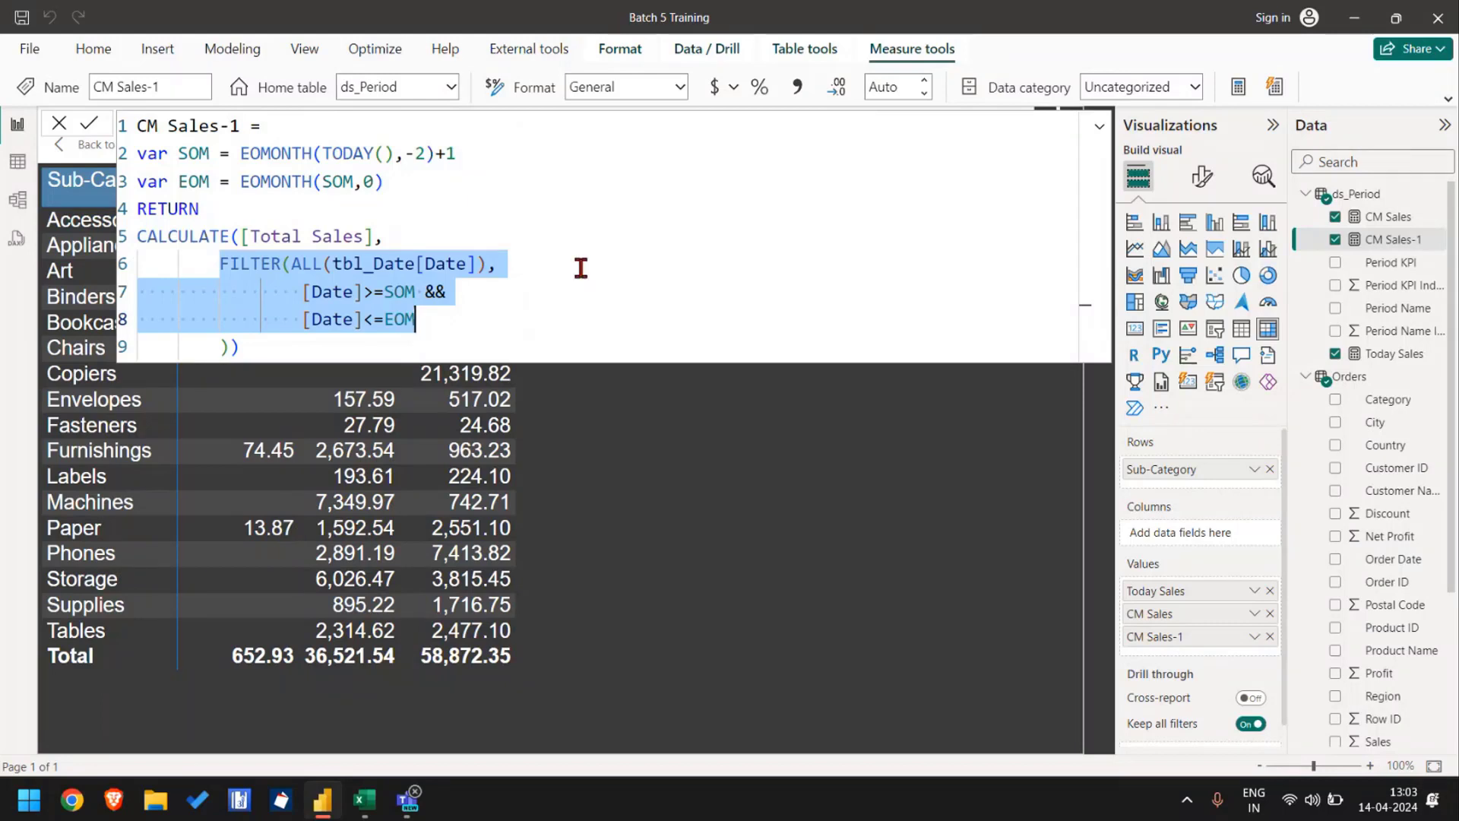
pyautogui.click(291, 264)
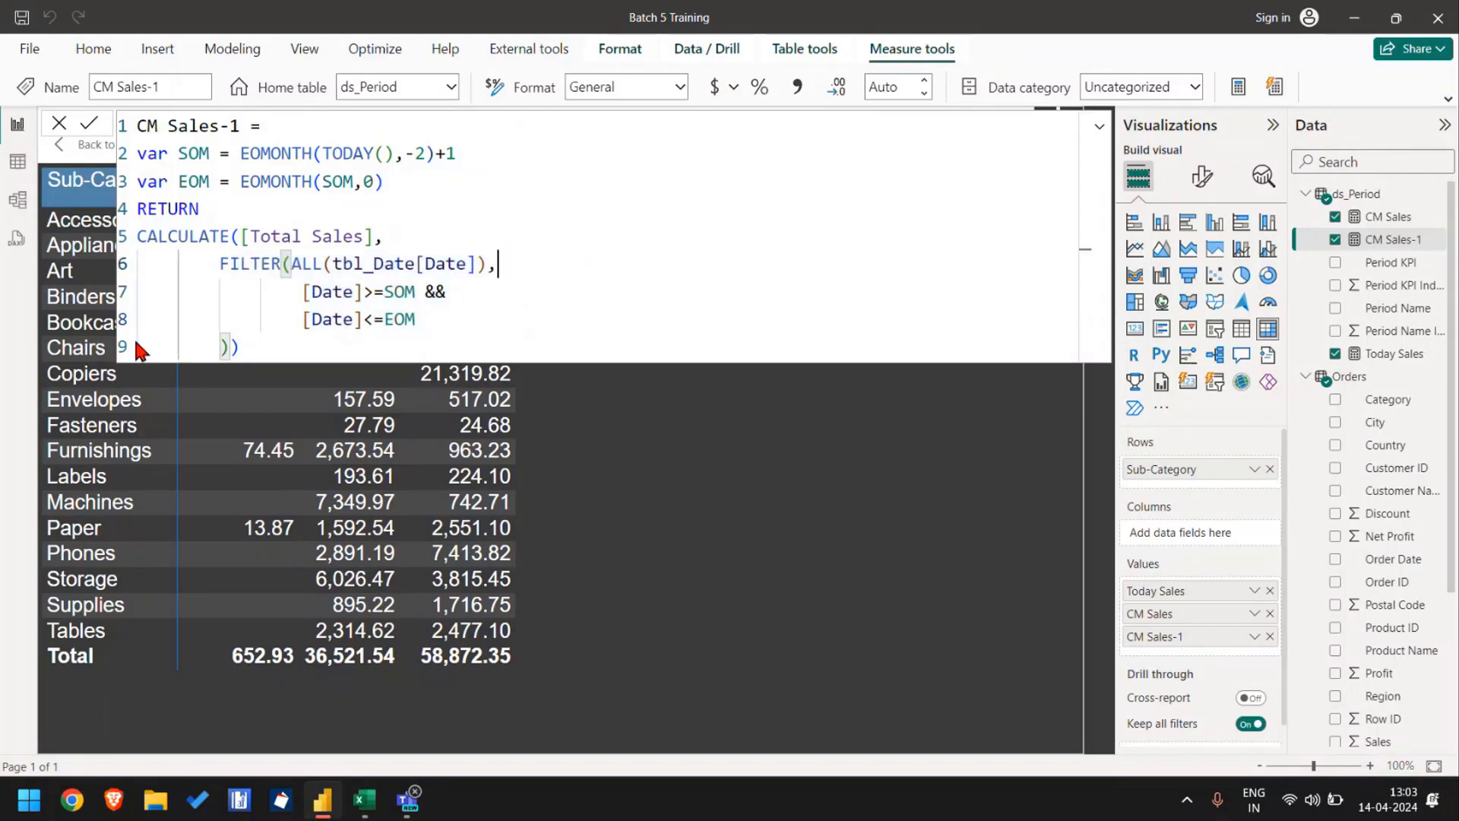
pyautogui.click(12, 166)
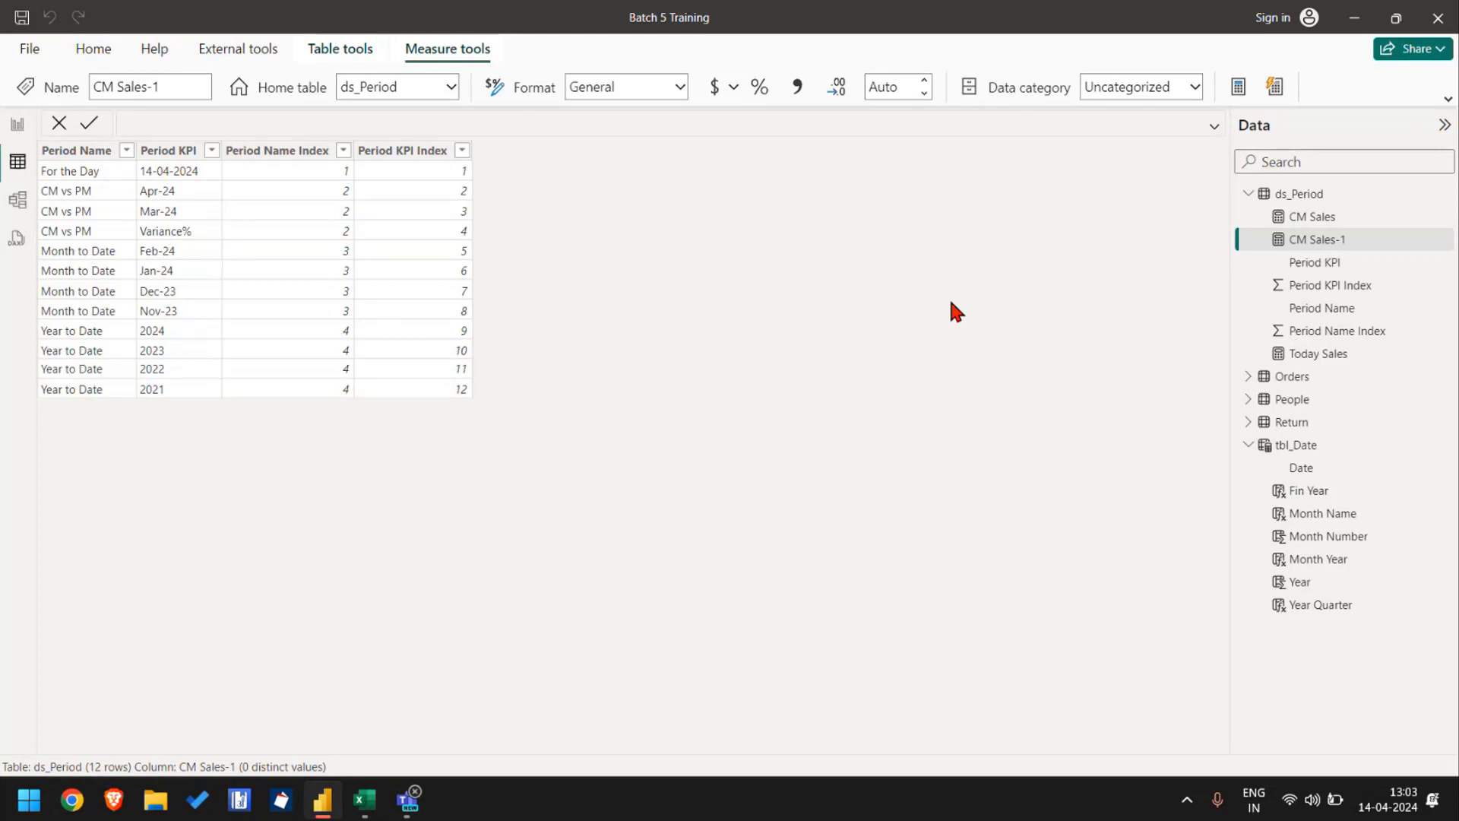
pyautogui.click(16, 125)
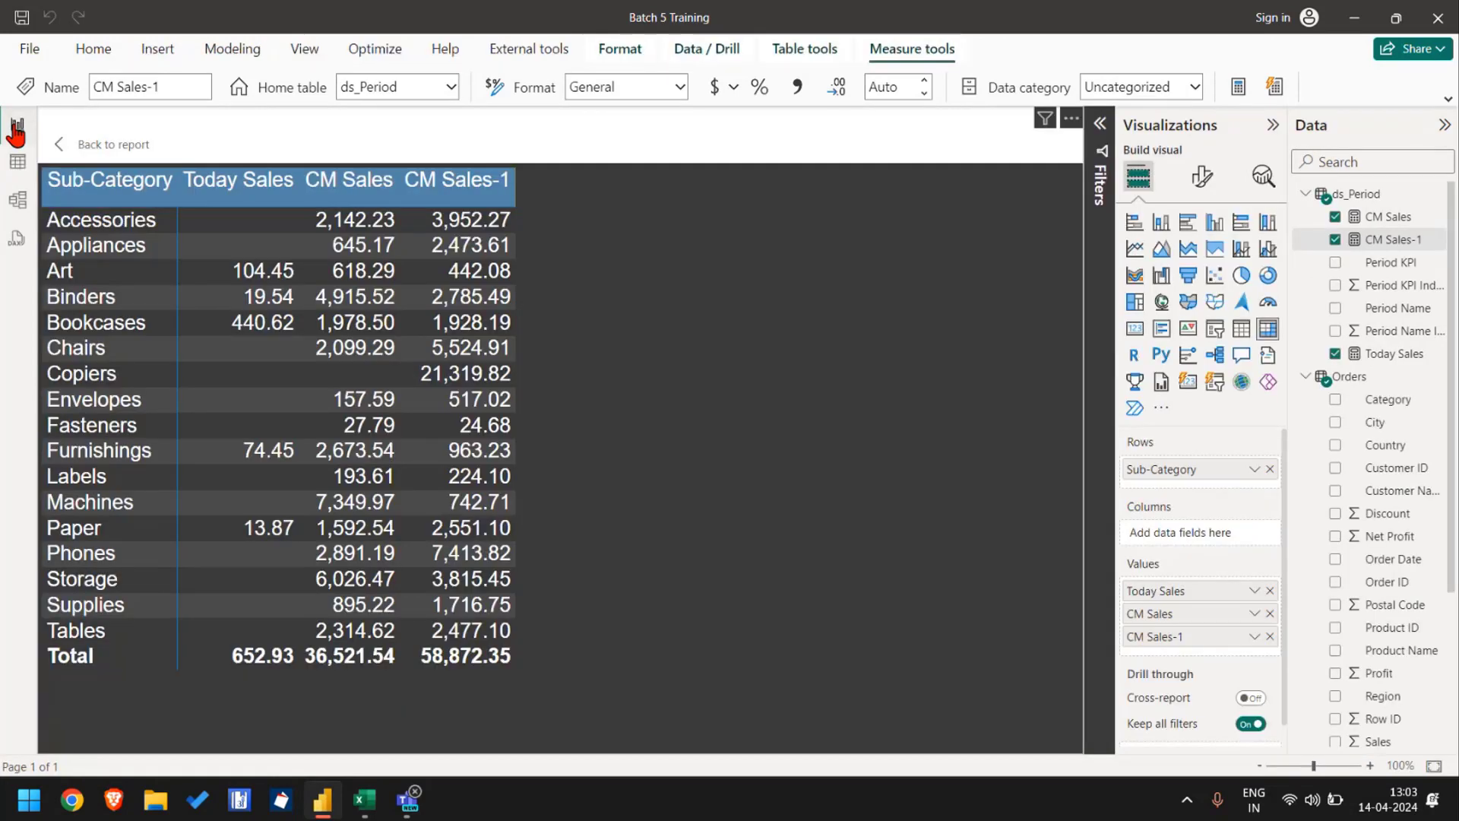
pyautogui.click(1393, 239)
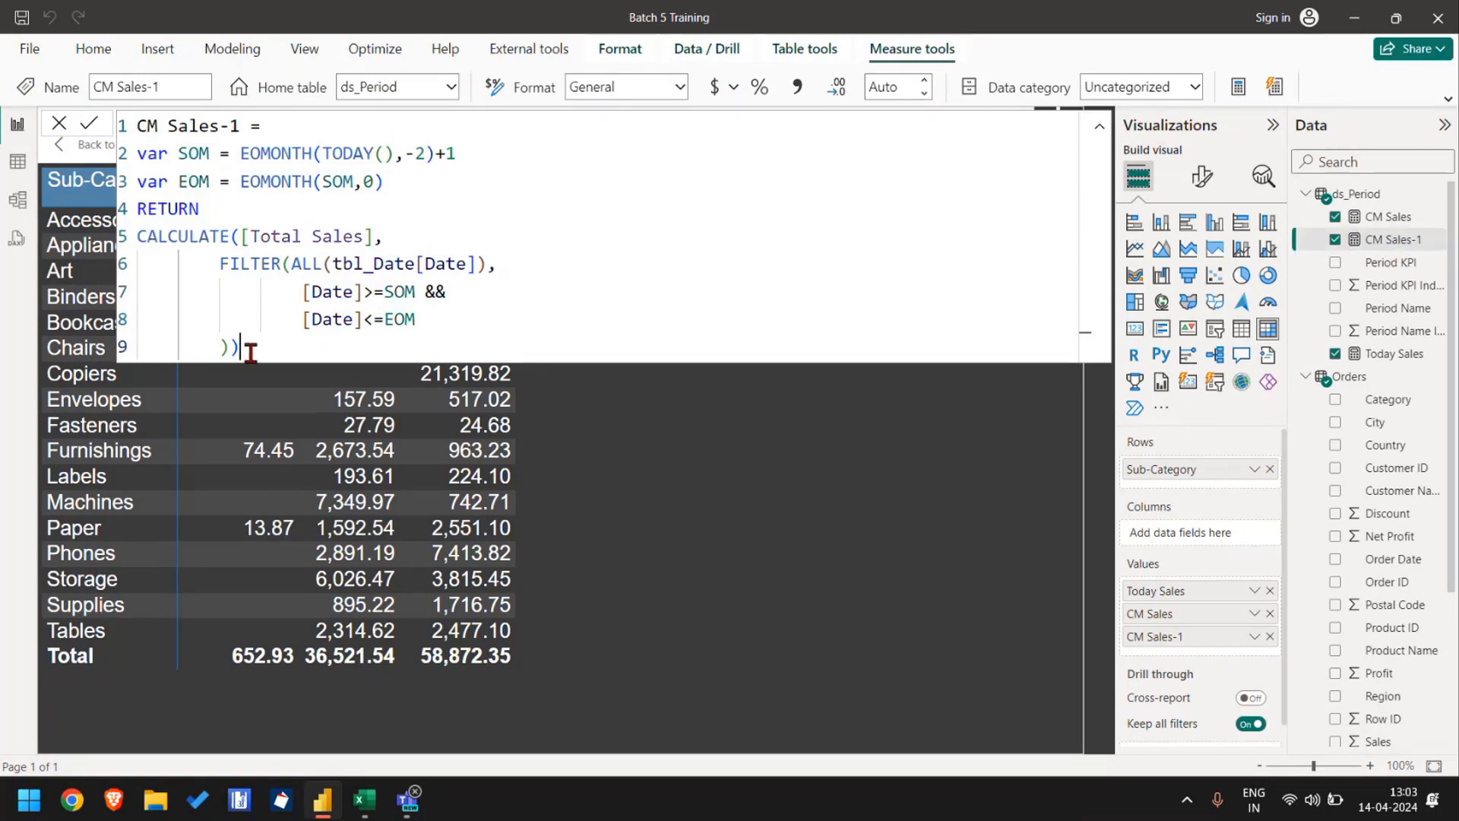
pyautogui.moveTo(238, 348); pyautogui.dragTo(114, 153)
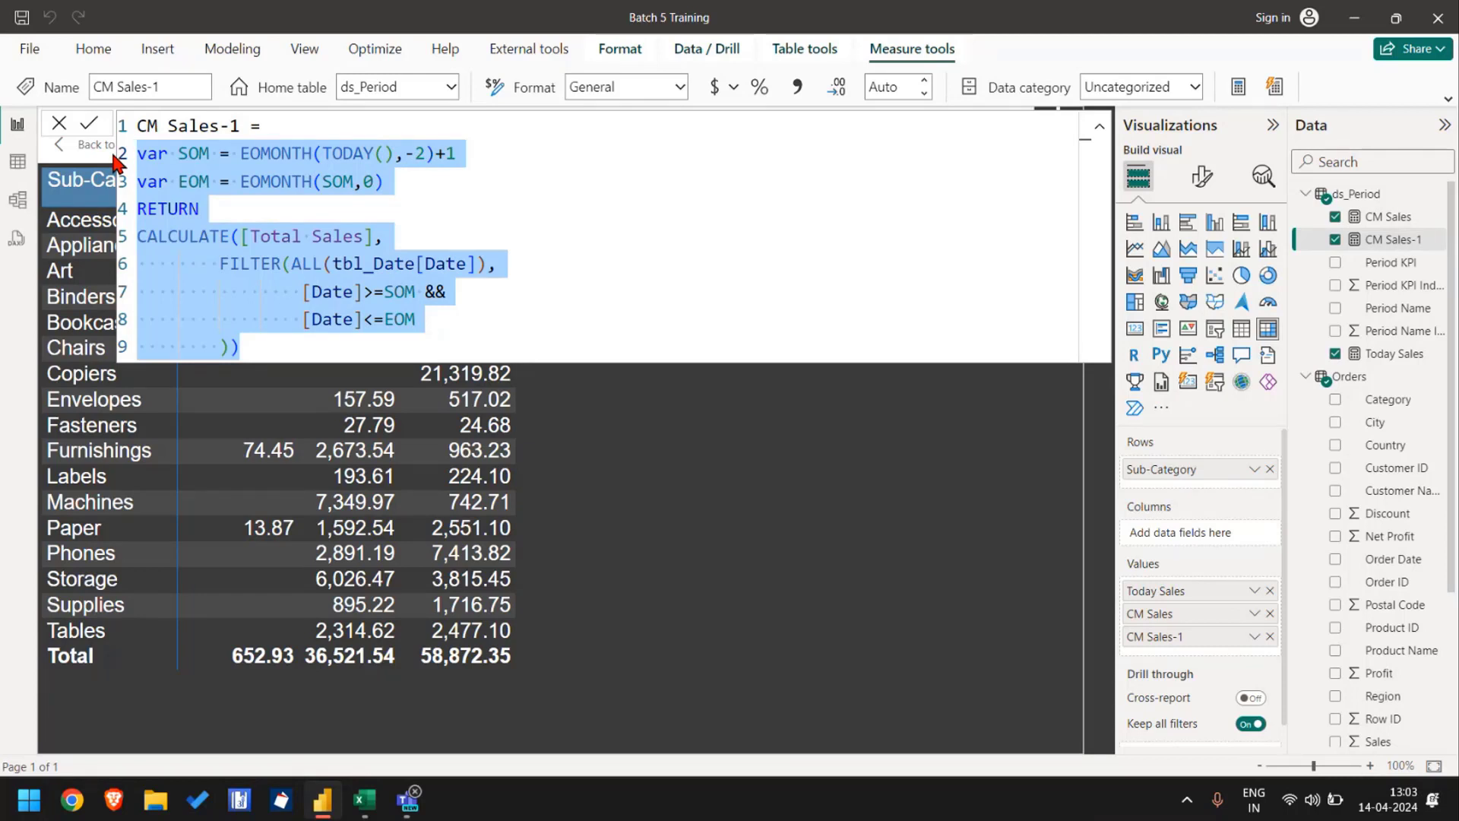
pyautogui.click(190, 155)
pyautogui.click(423, 184)
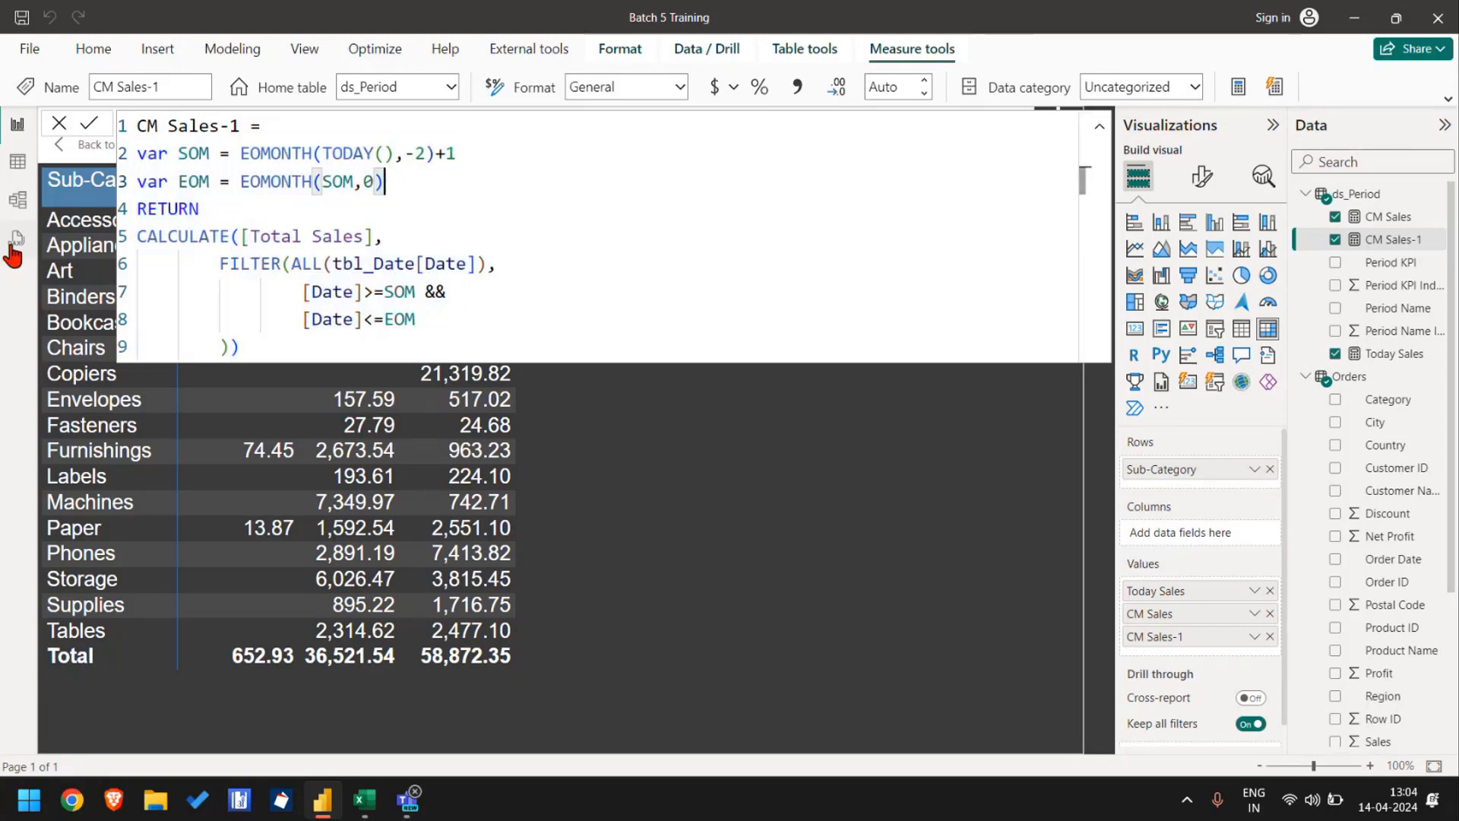
pyautogui.click(18, 162)
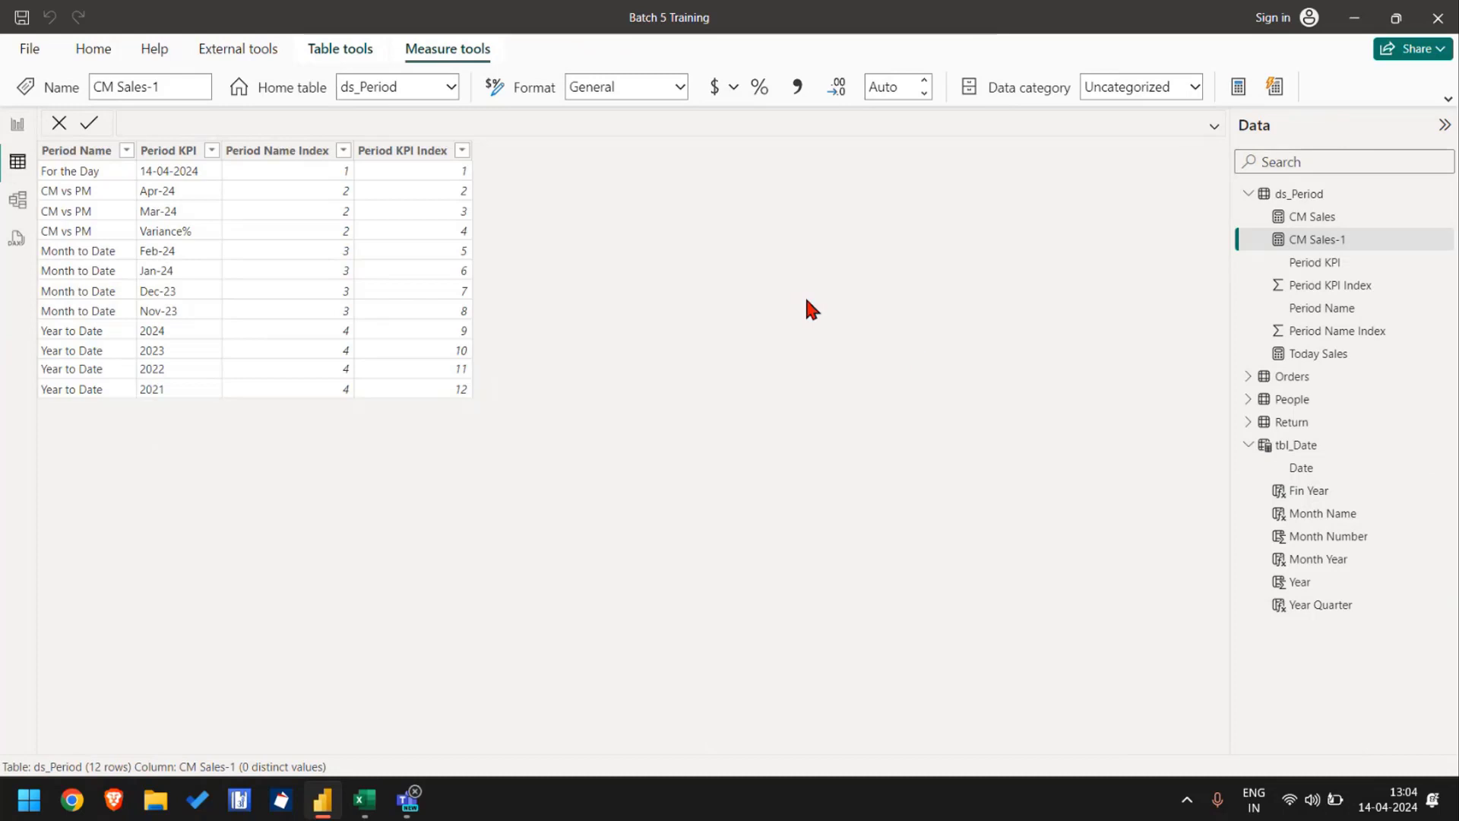
pyautogui.click(18, 124)
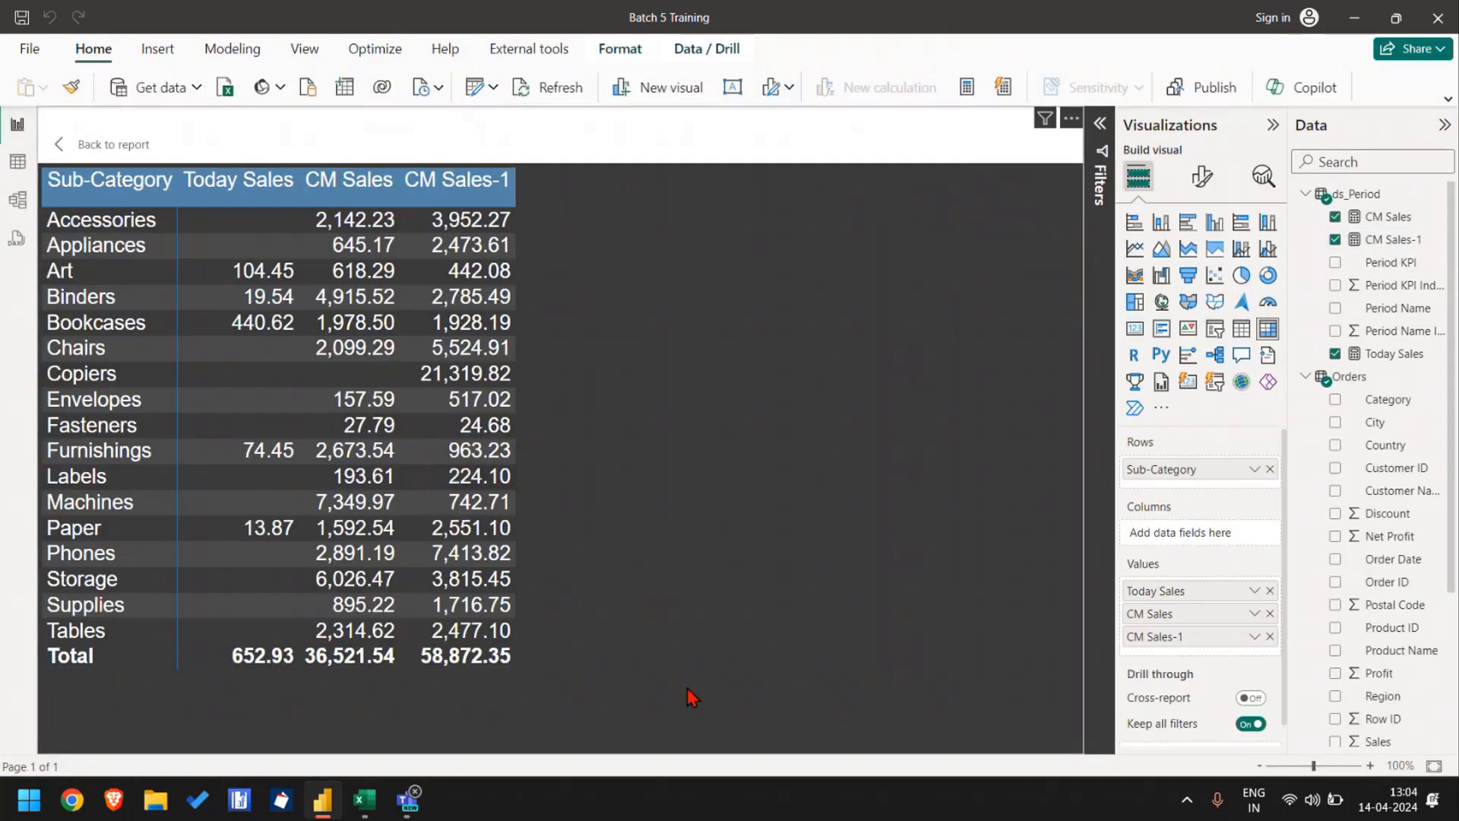
# Step: Add a second report page and place a wide, empty Card visual in the lower middle of its canvas
pyautogui.click(93, 149)
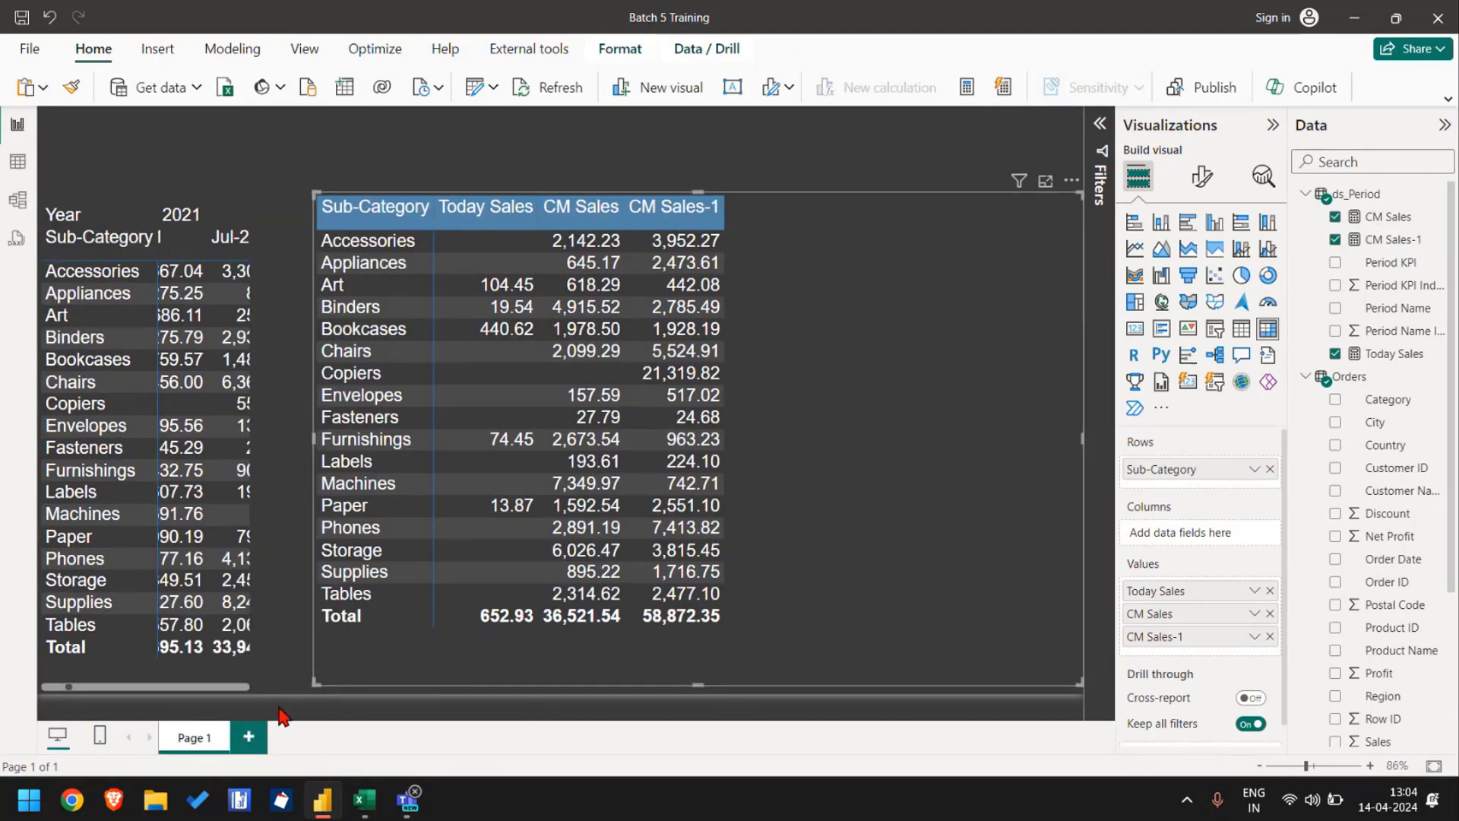
pyautogui.click(249, 736)
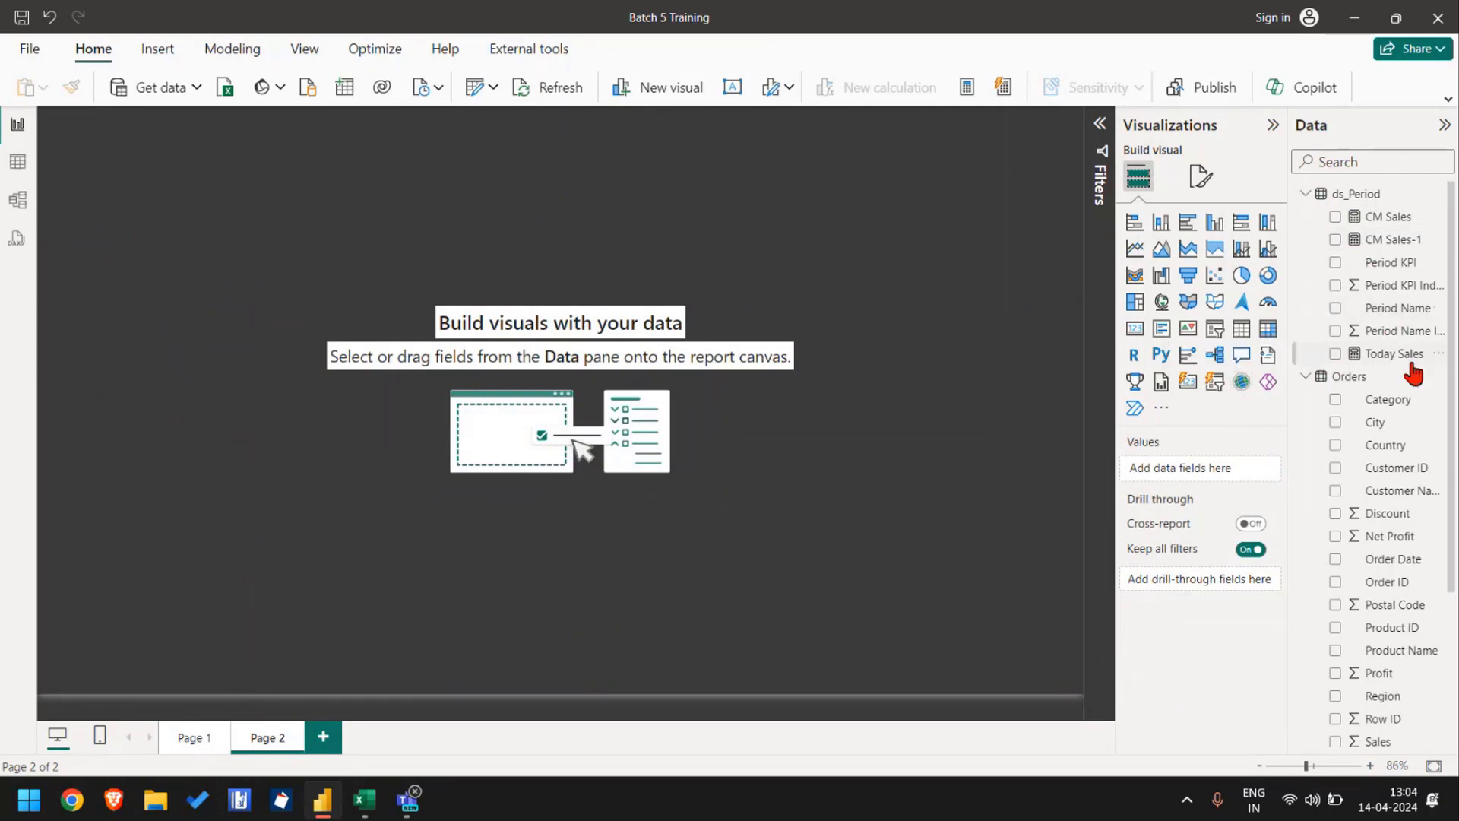
pyautogui.click(1140, 332)
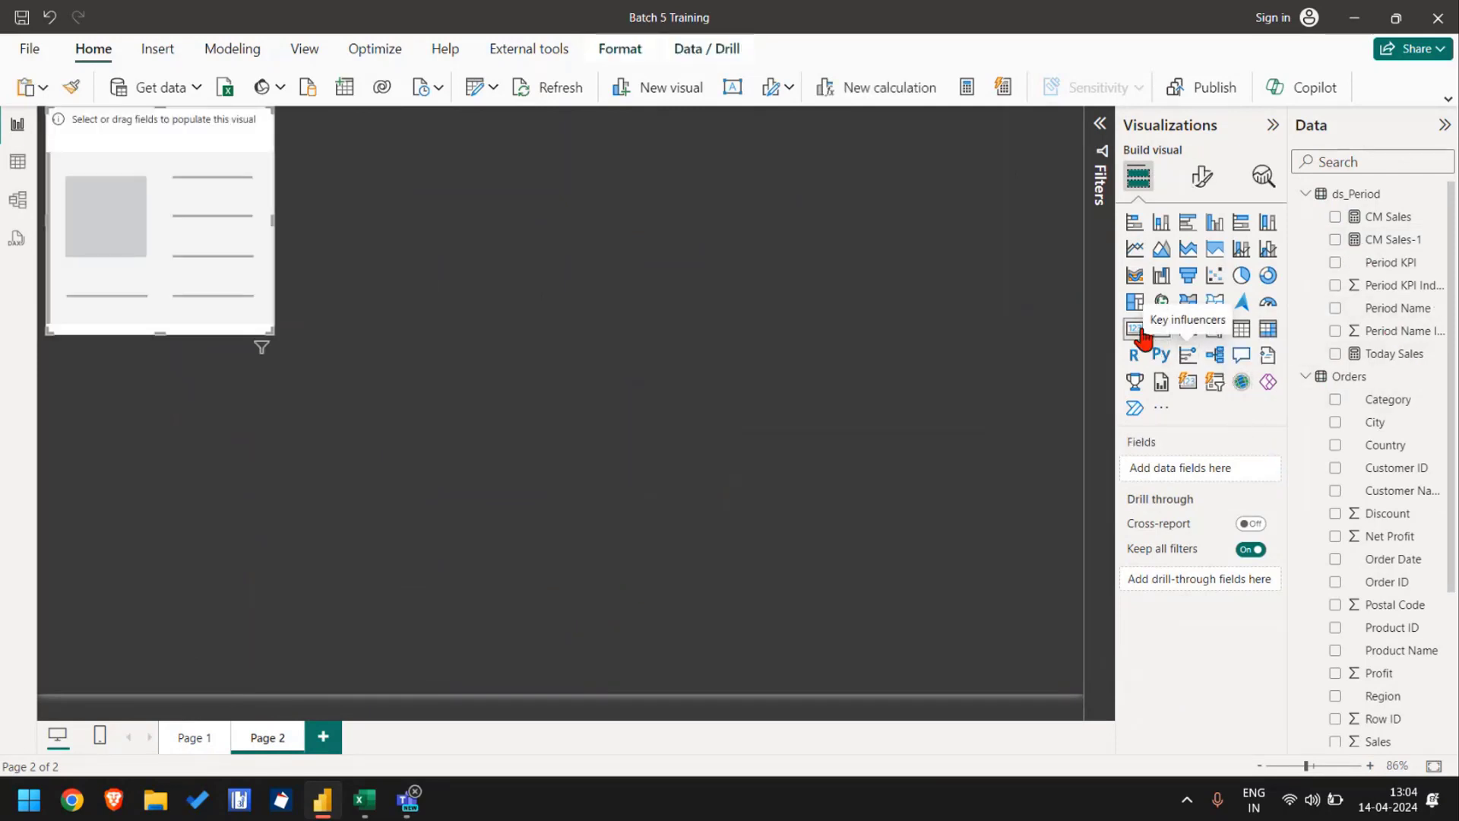
pyautogui.moveTo(172, 238); pyautogui.dragTo(747, 614)
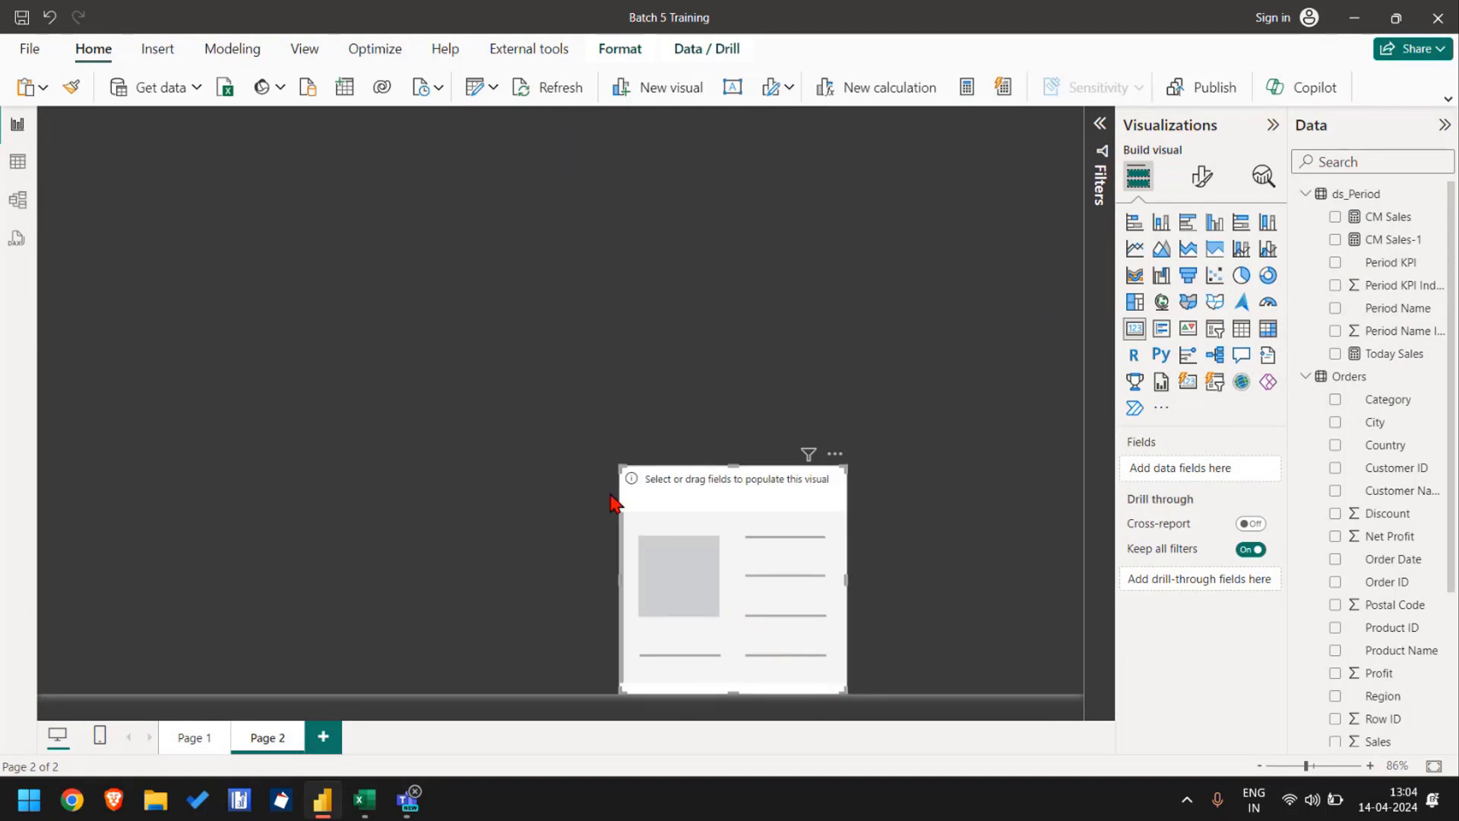
pyautogui.moveTo(619, 466); pyautogui.dragTo(268, 500)
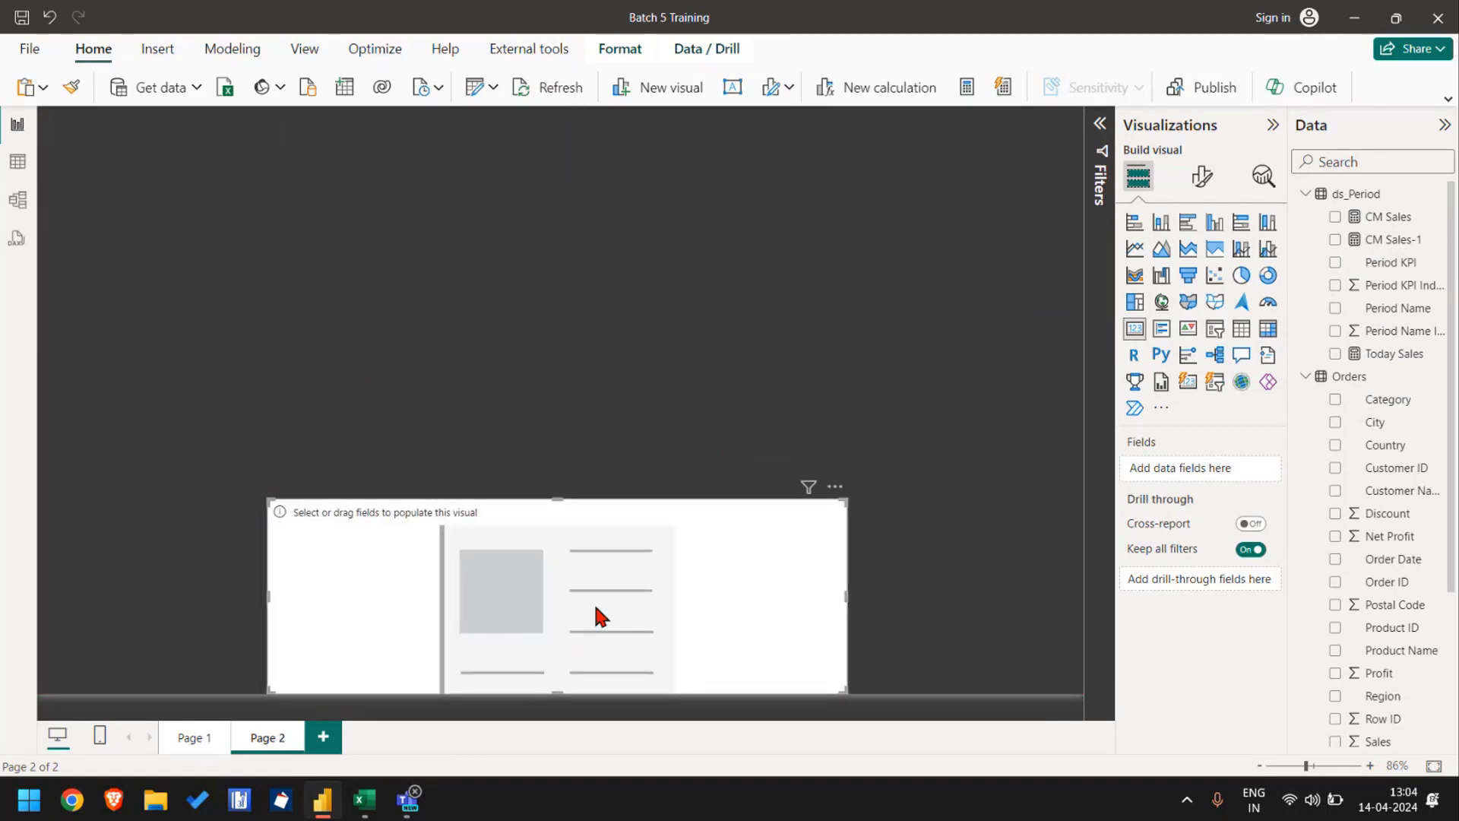
pyautogui.moveTo(594, 600); pyautogui.dragTo(637, 523)
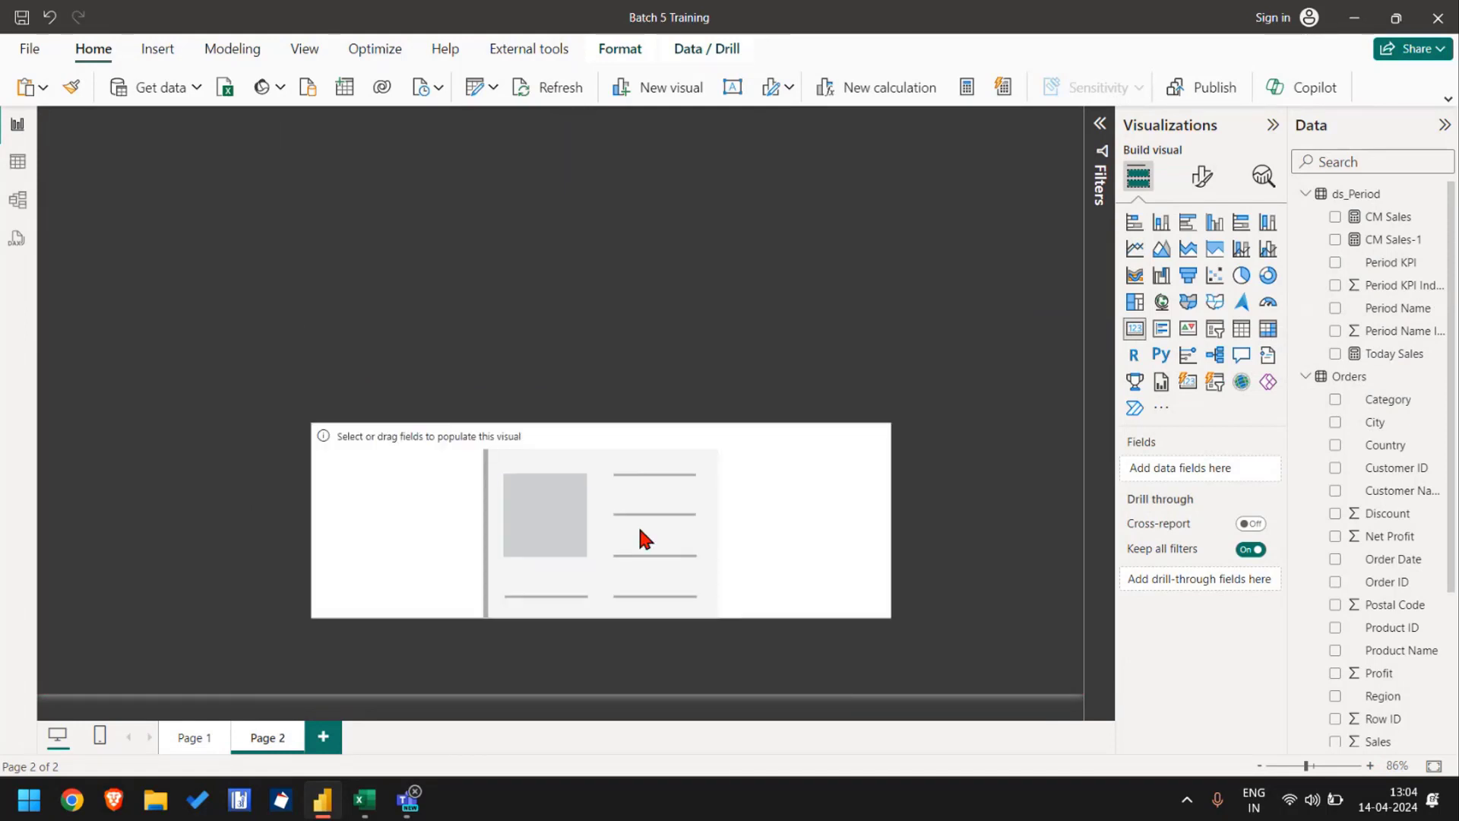
# Step: Create a measure in the ds_Period table that returns TODAY() and show it on the card
pyautogui.rightClick(1374, 196)
pyautogui.press('Escape')
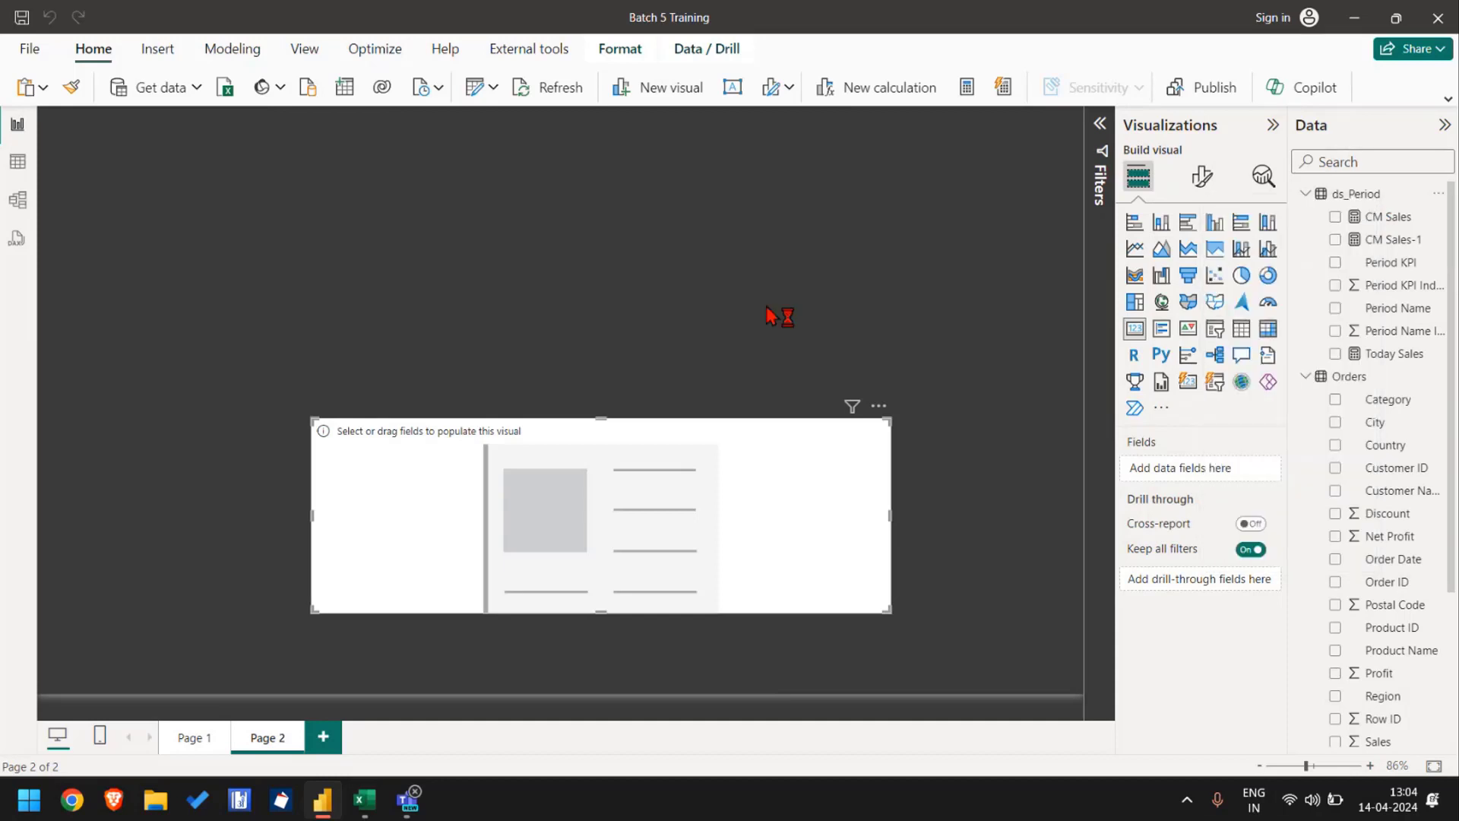
pyautogui.press('End')
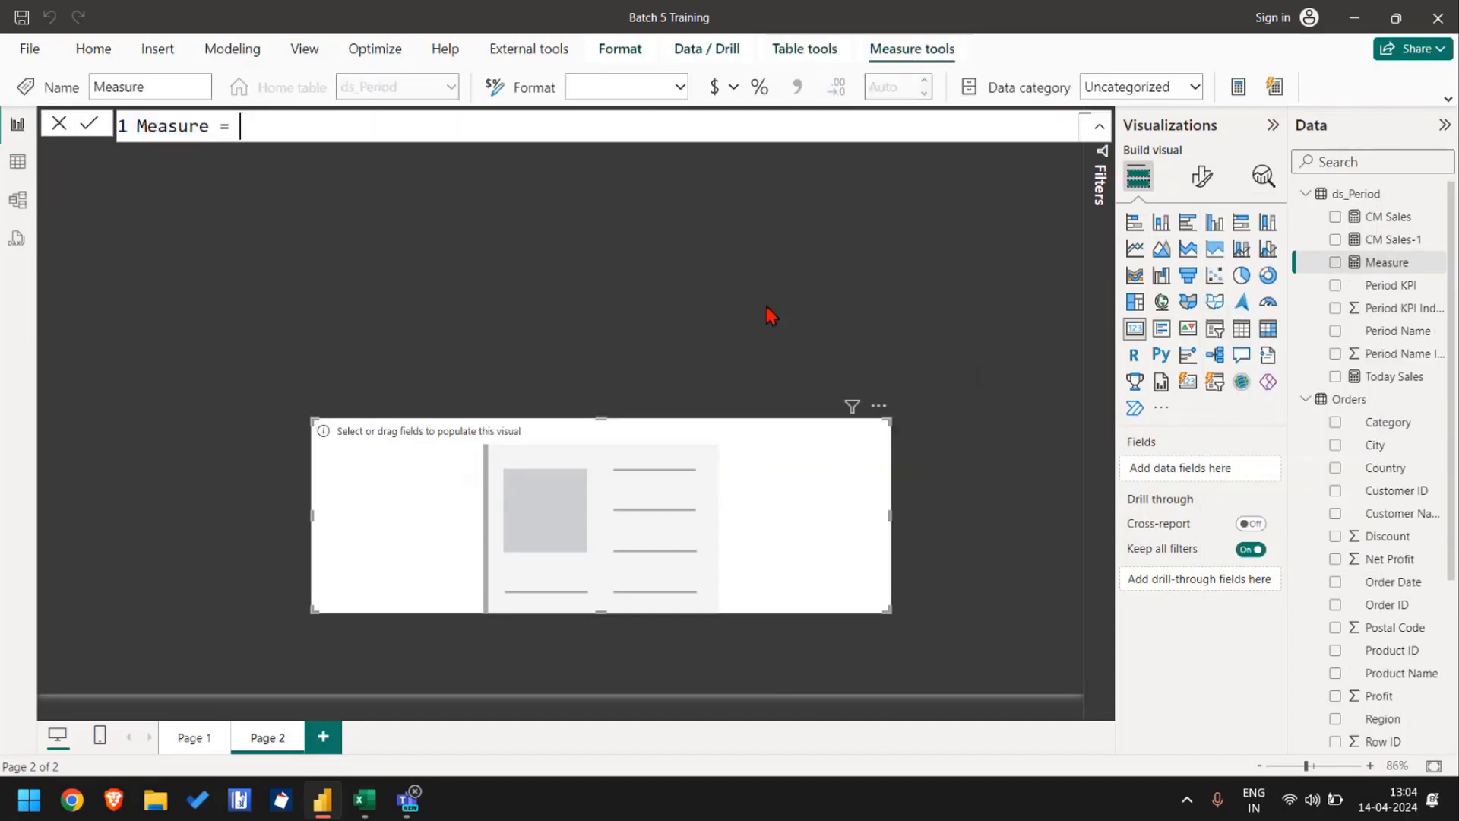
pyautogui.hotkey('shift', 'Return')
pyautogui.hotkey('shift', 'Return')
pyautogui.write('Toda')
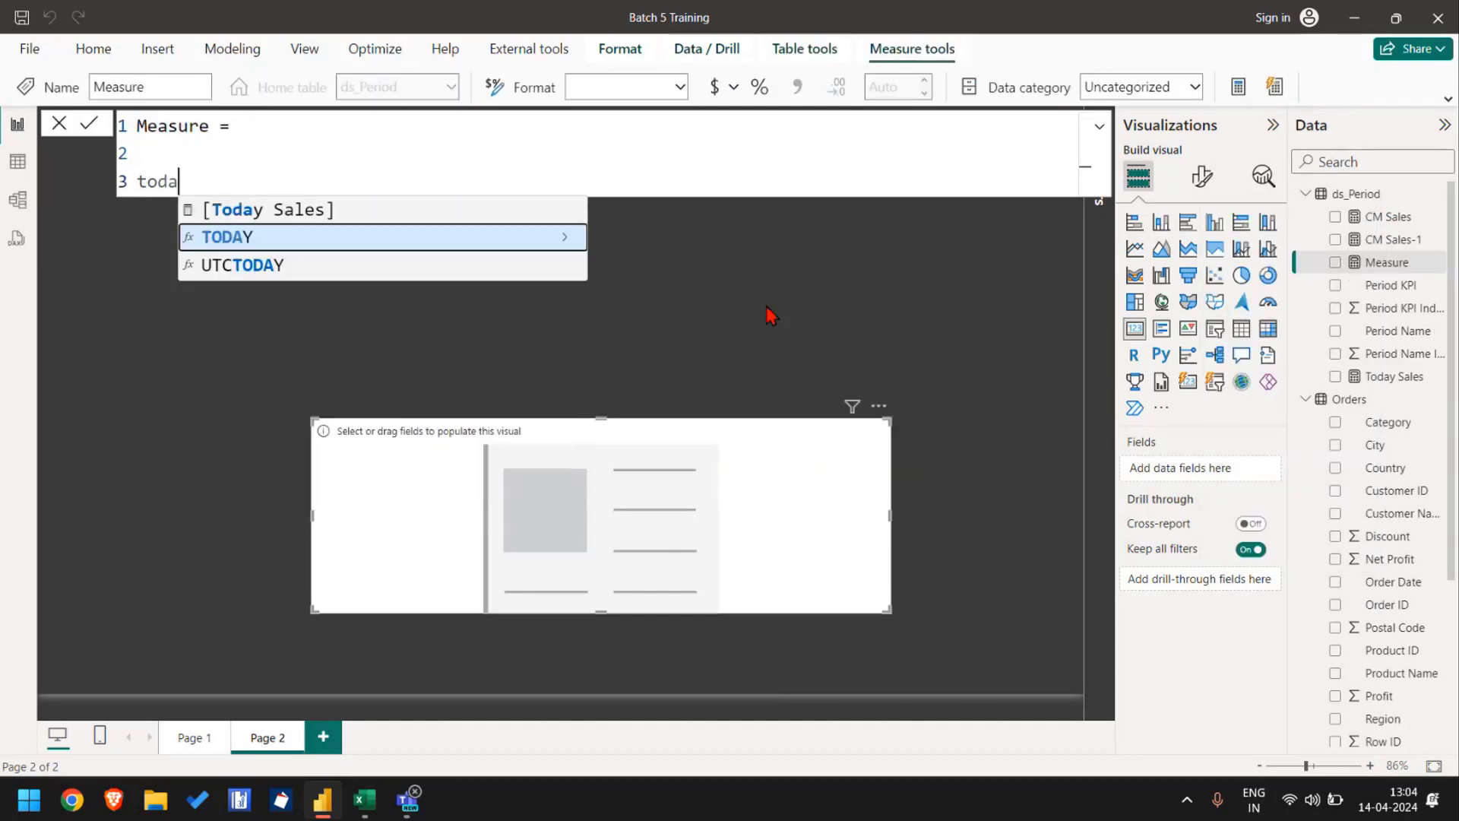
pyautogui.press('Tab')
pyautogui.press('Return')
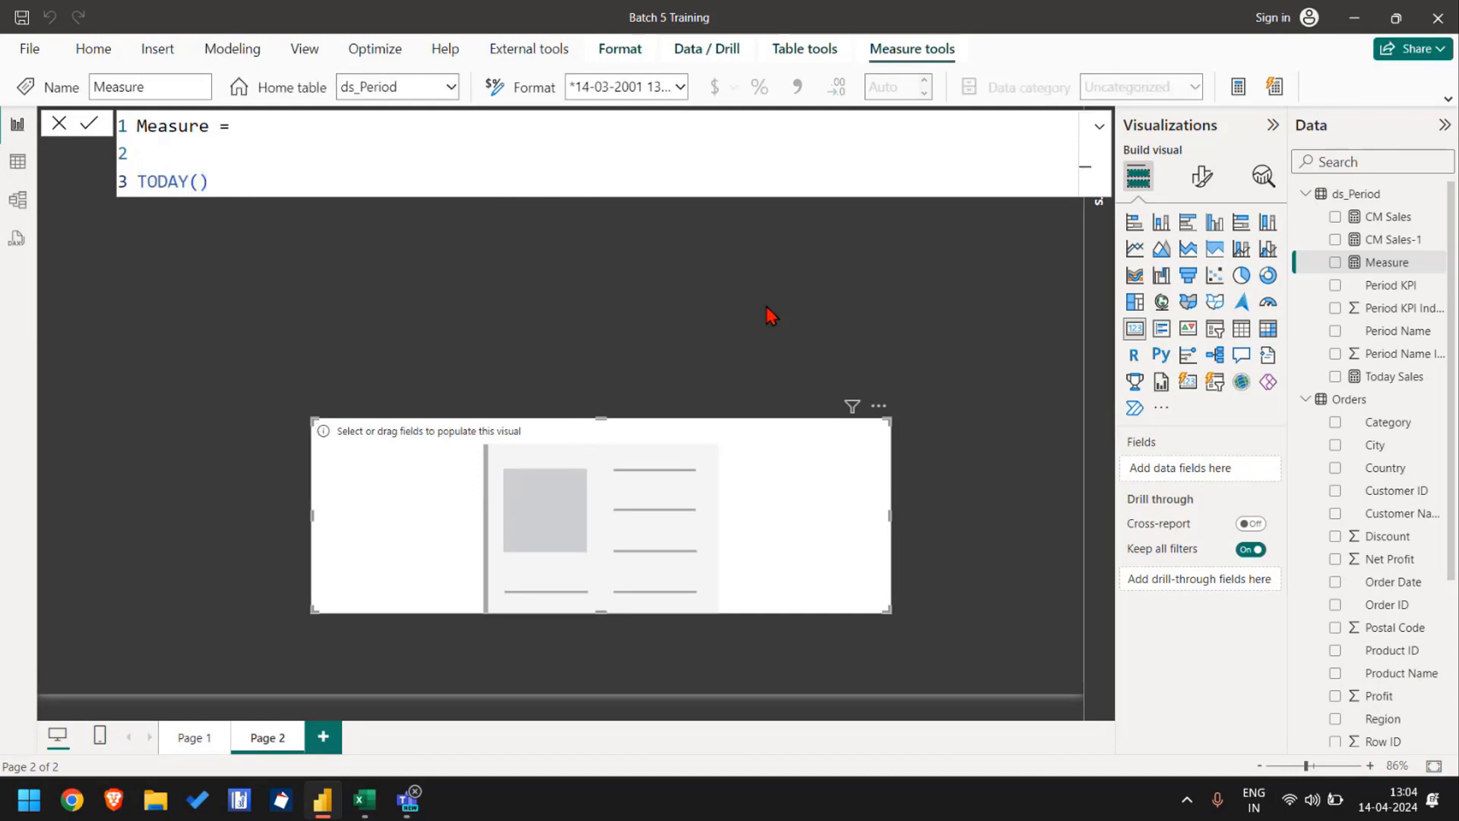
pyautogui.click(1336, 265)
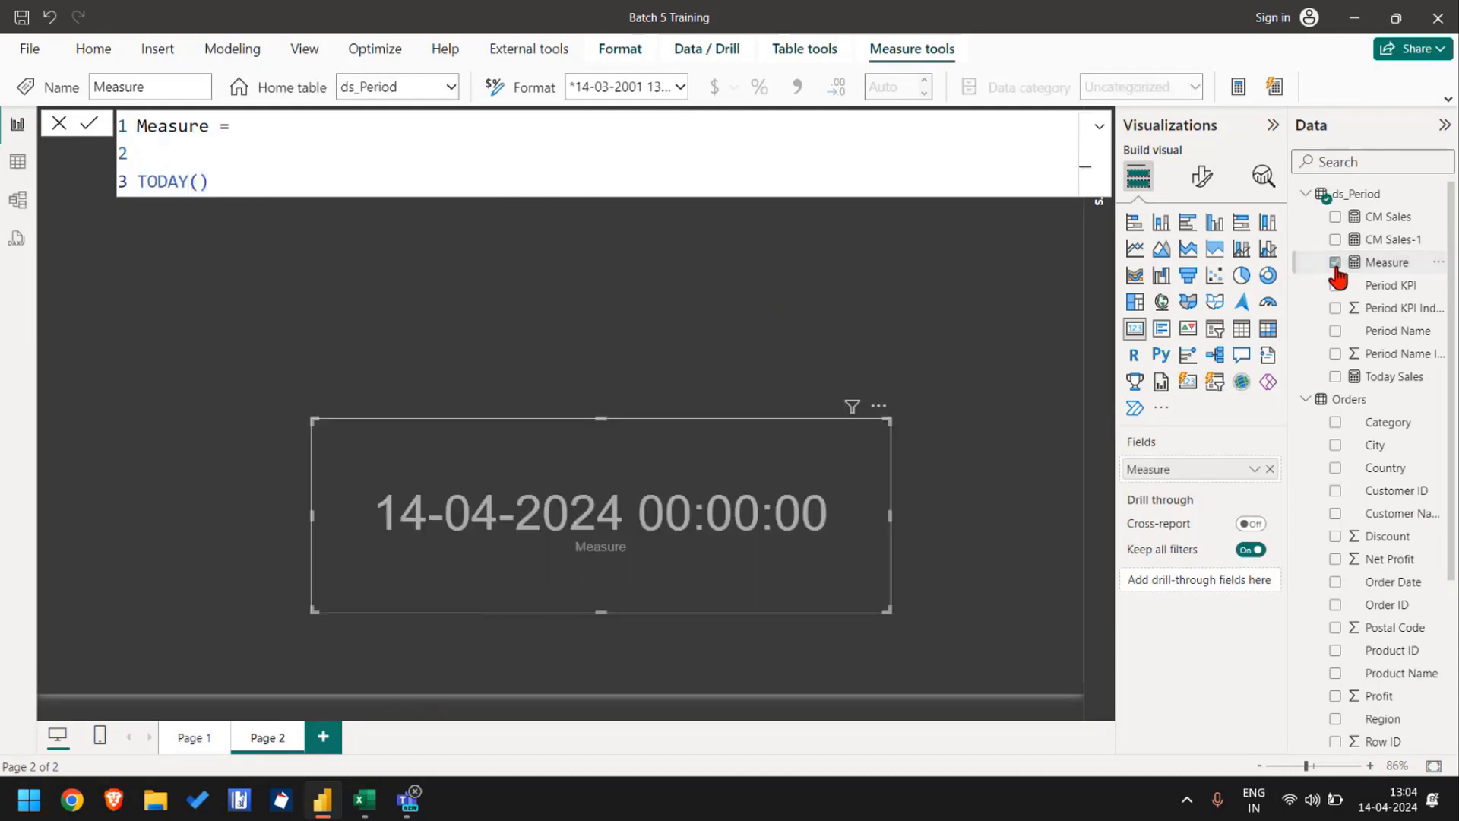
# Step: Wrap TODAY() in an EOMONTH function as its start date in the new measure, joining both on line 2
pyautogui.click(313, 176)
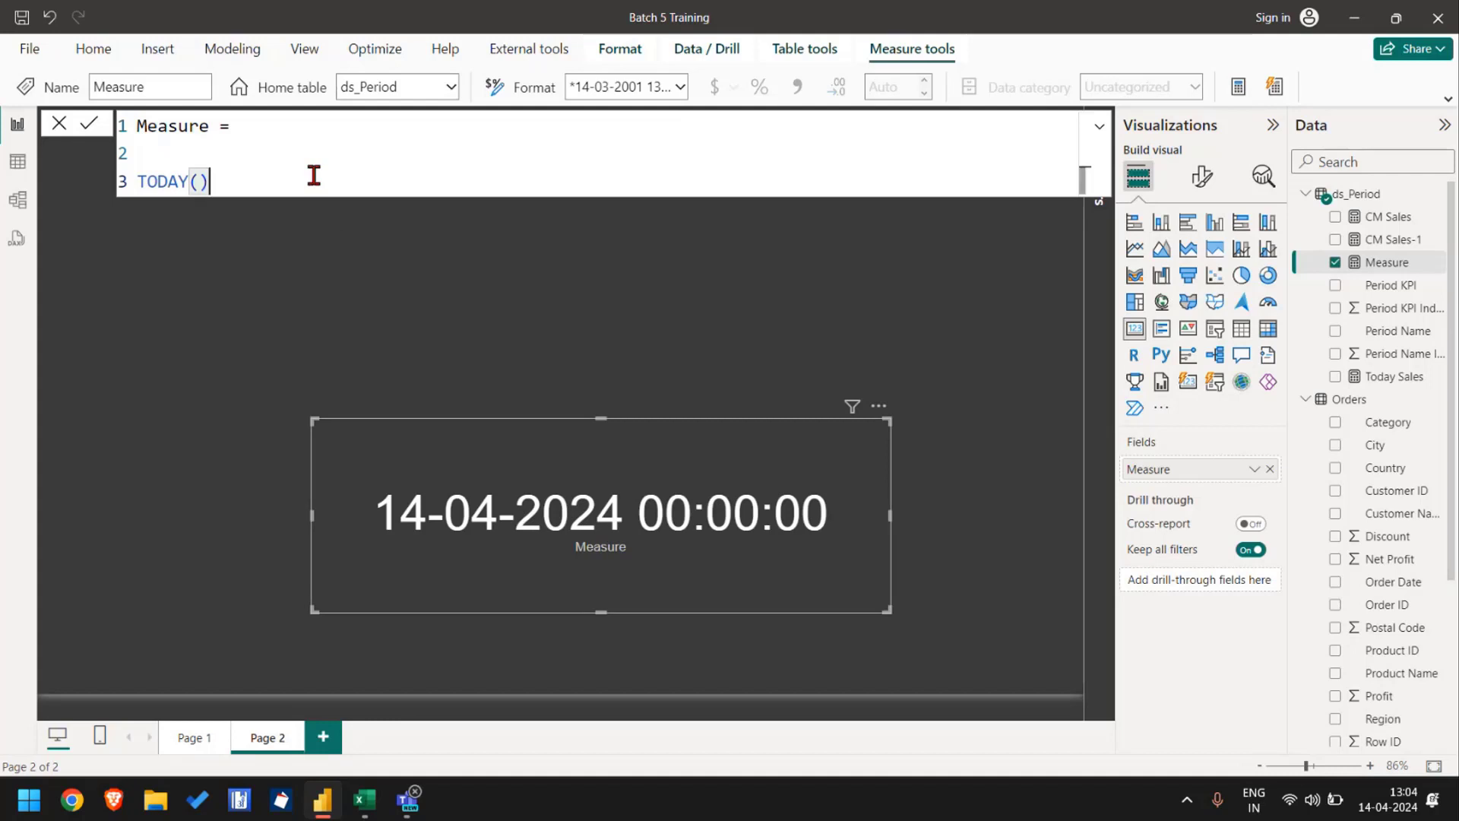
pyautogui.press('Home')
pyautogui.press('Up')
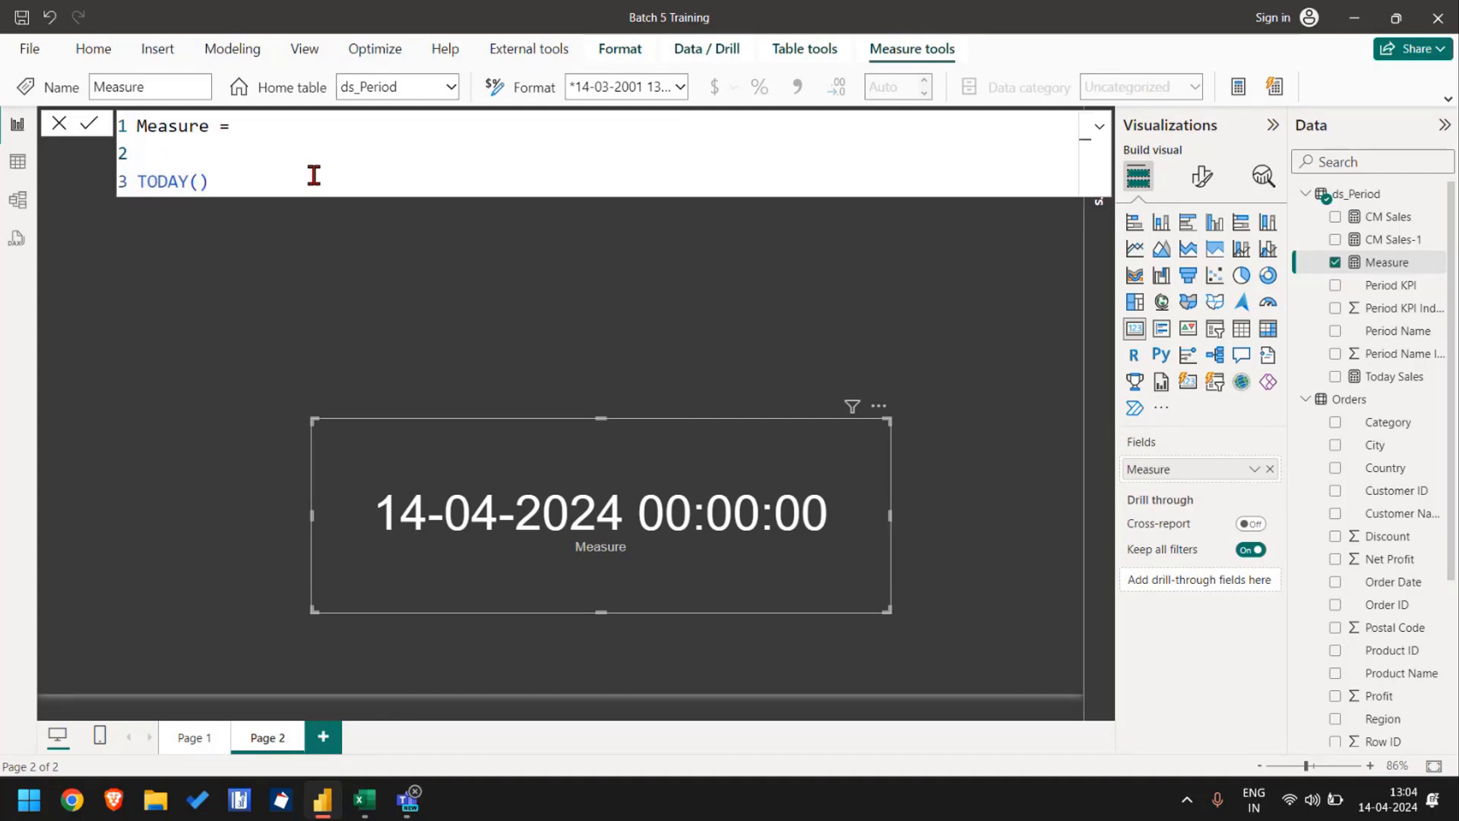
pyautogui.write('eo')
pyautogui.click(313, 183)
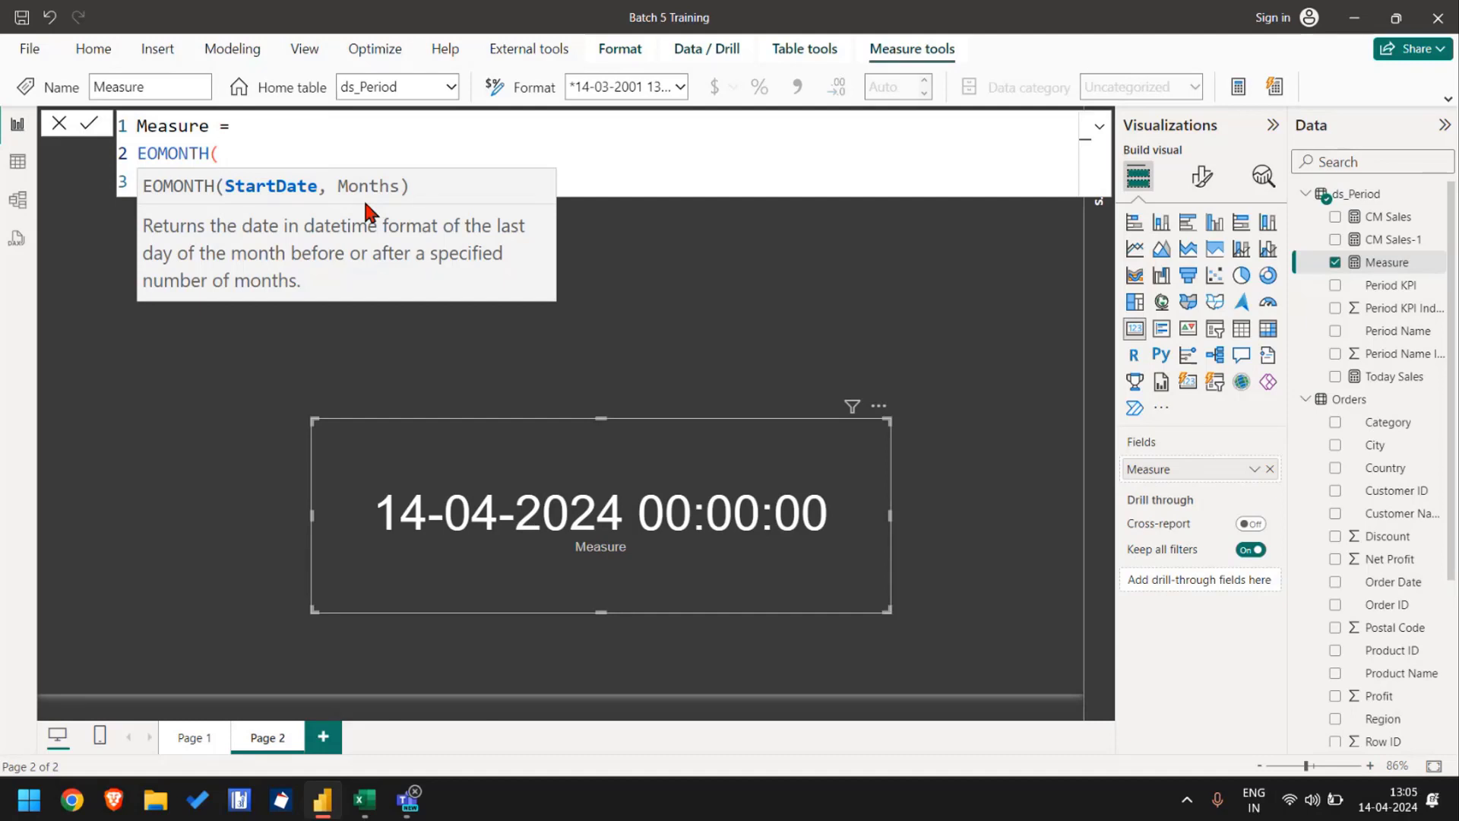
pyautogui.press('Delete')
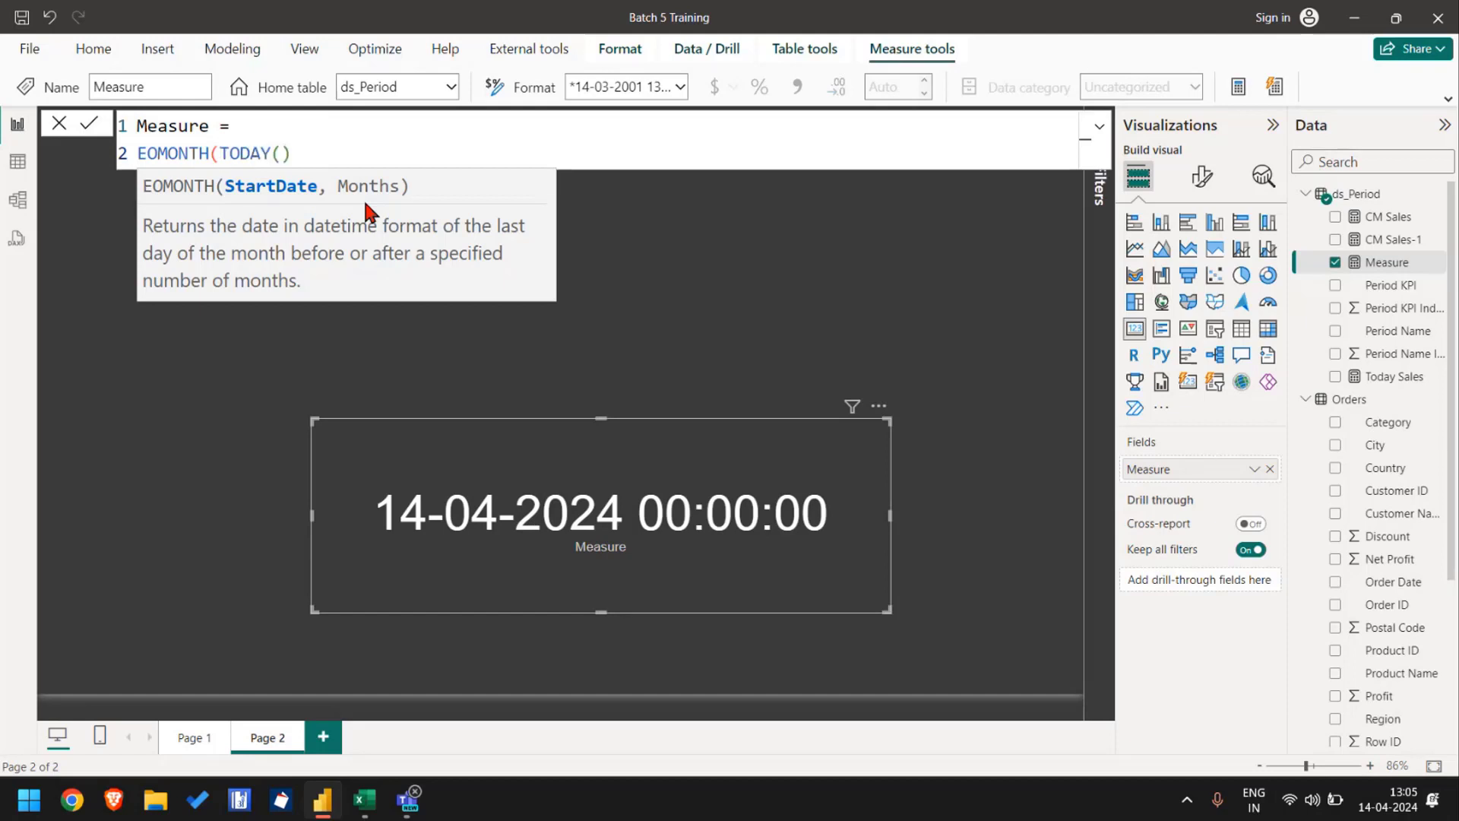
# Step: Complete the formula as EOMONTH(TODAY(),1) and commit the measure
pyautogui.press('End')
pyautogui.write(',1')
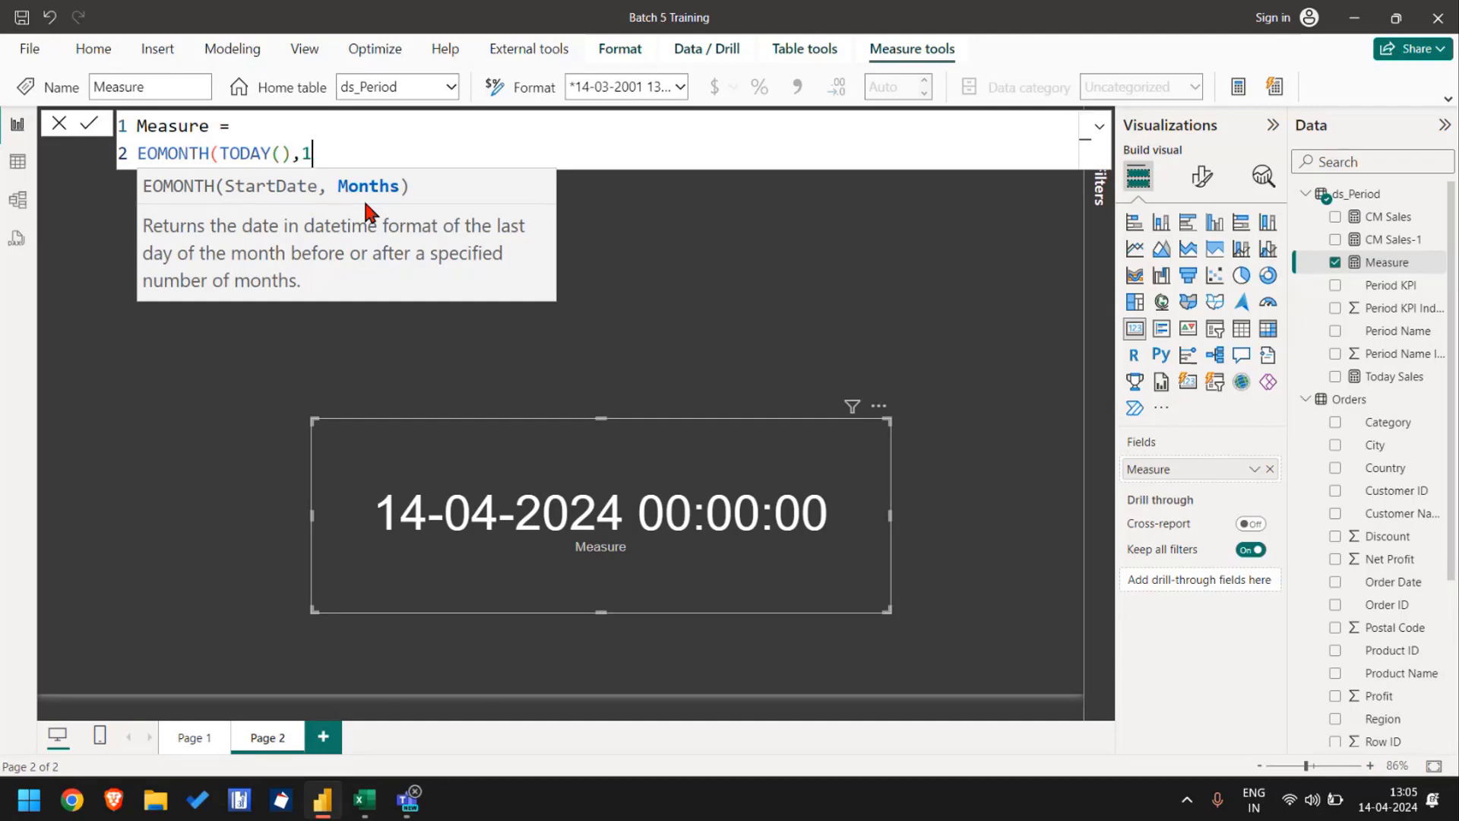
pyautogui.click(155, 154)
pyautogui.doubleClick(155, 154)
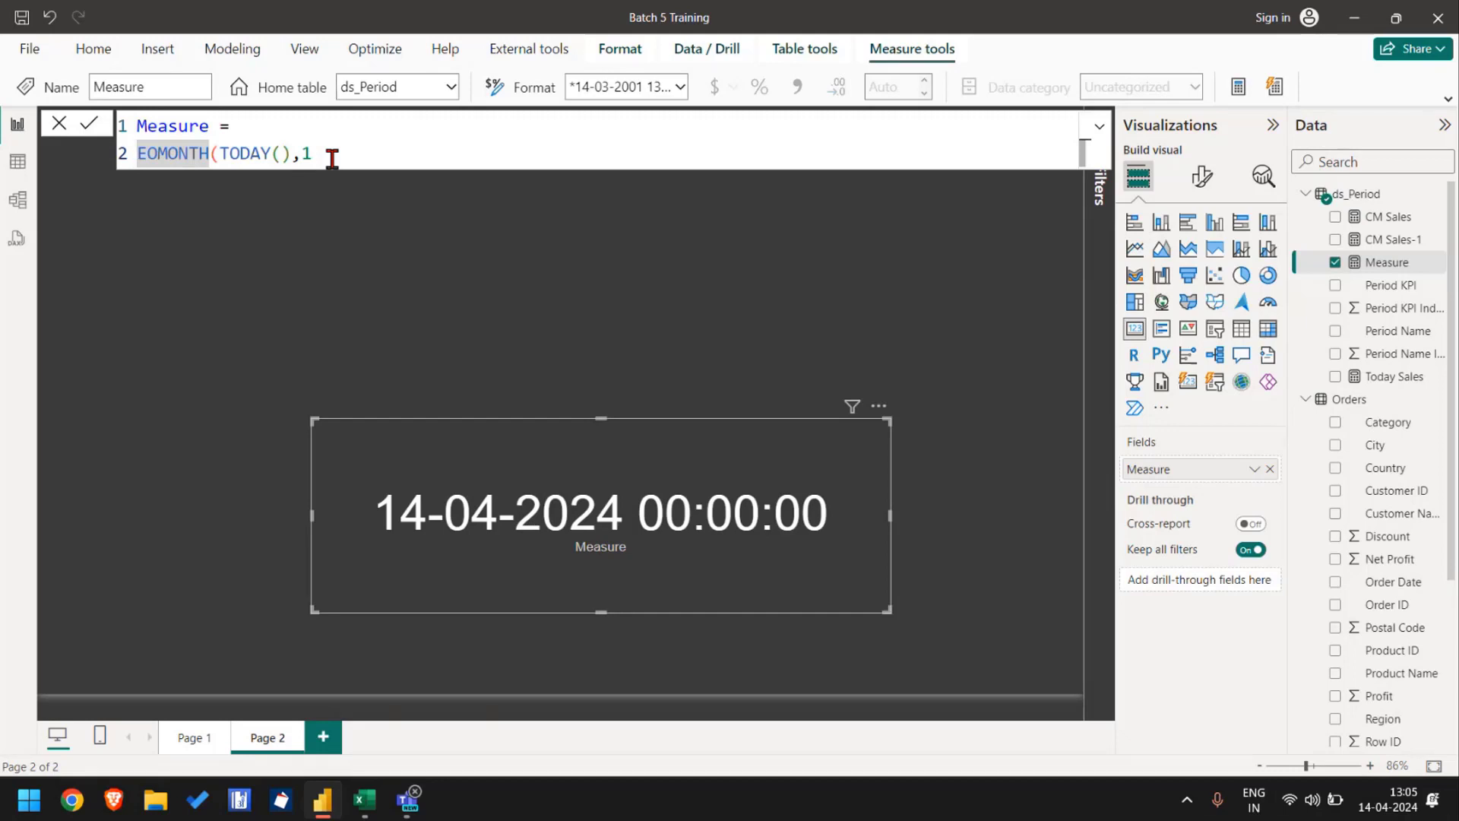
pyautogui.click(332, 158)
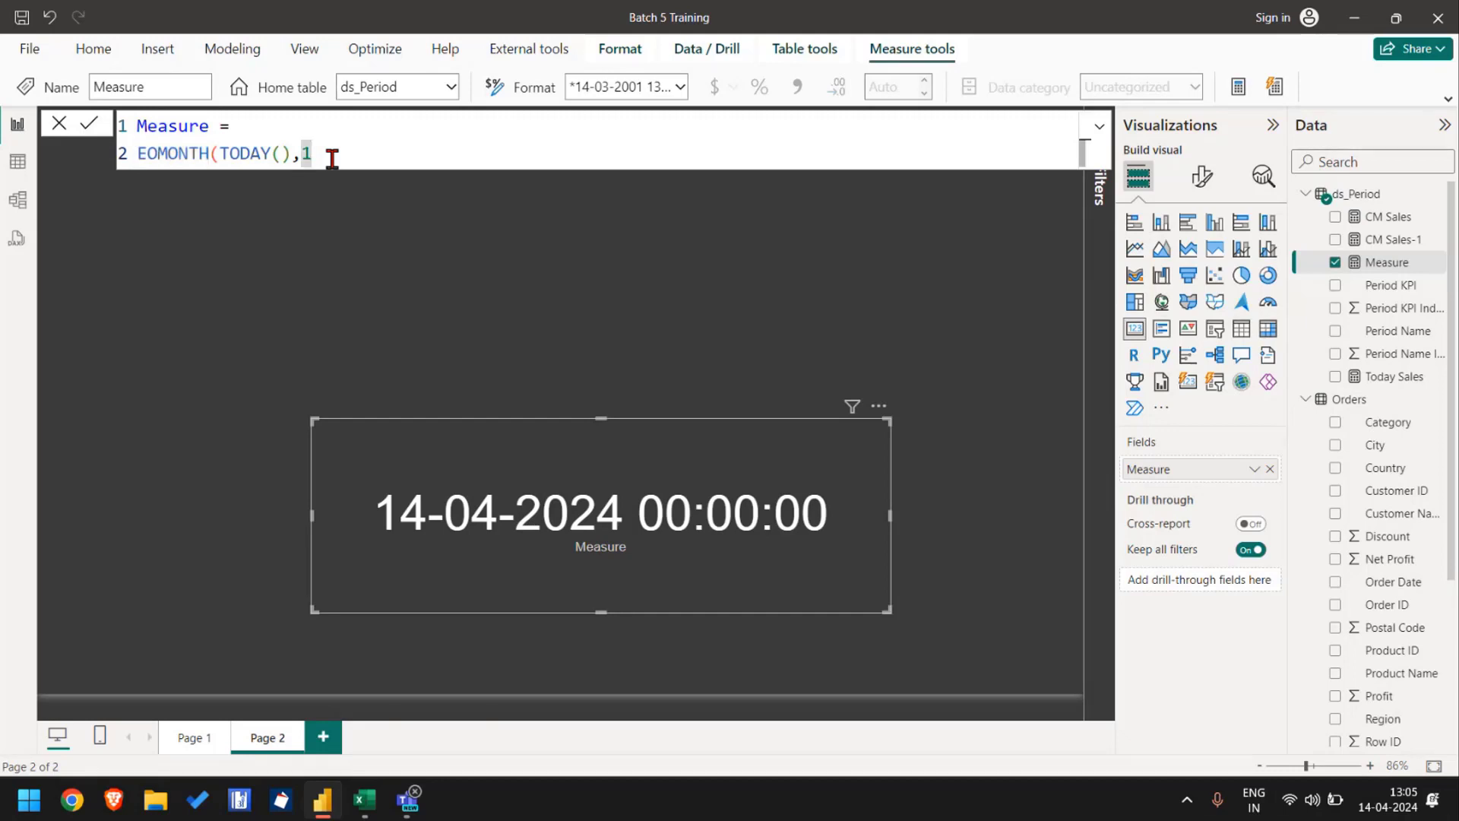
pyautogui.write(')')
pyautogui.press('Return')
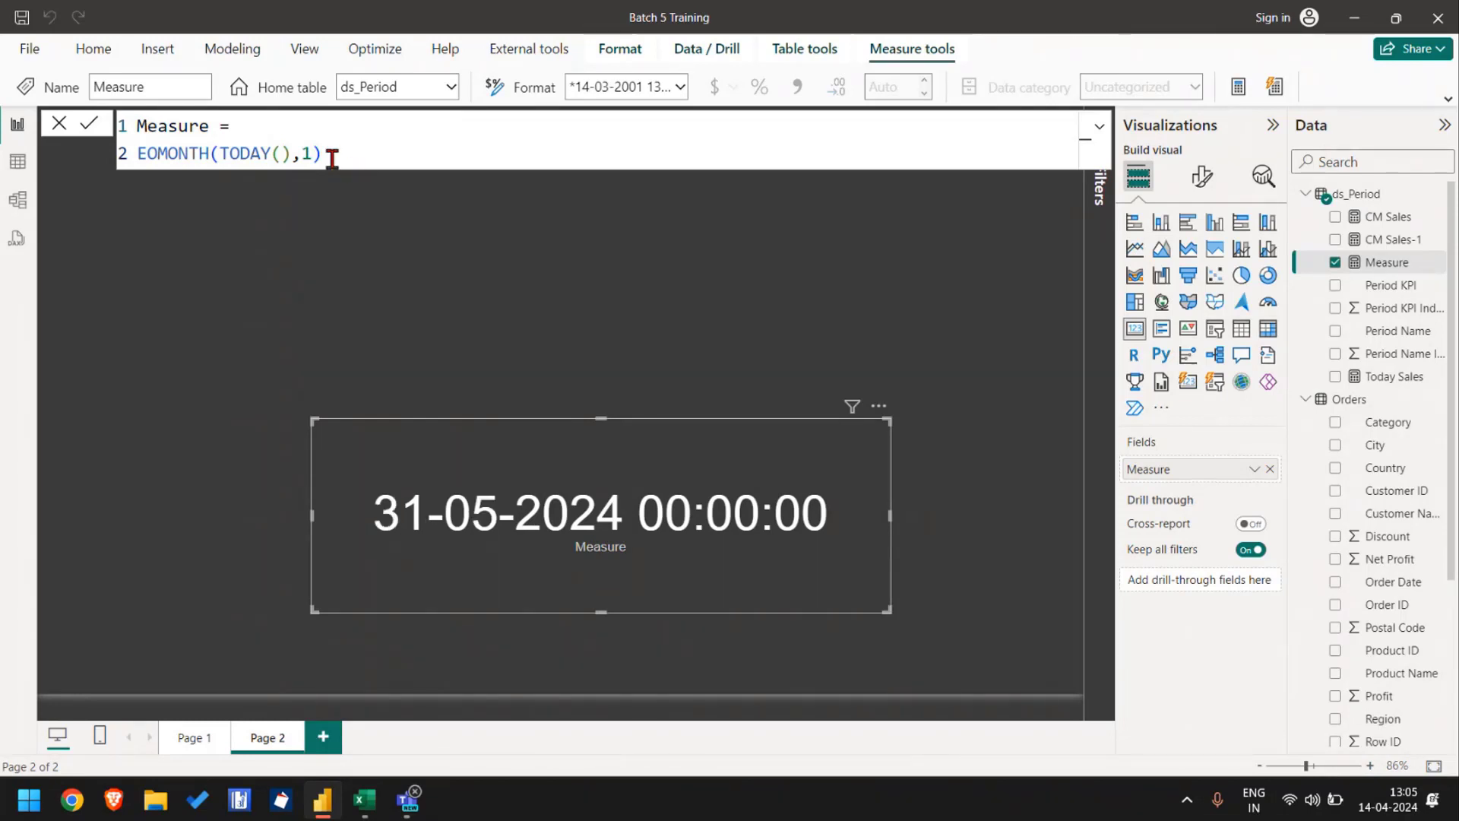
# Step: Set the months argument of the EOMONTH formula to -1 and commit the measure
pyautogui.click(332, 158)
pyautogui.press('Left')
pyautogui.press('Left')
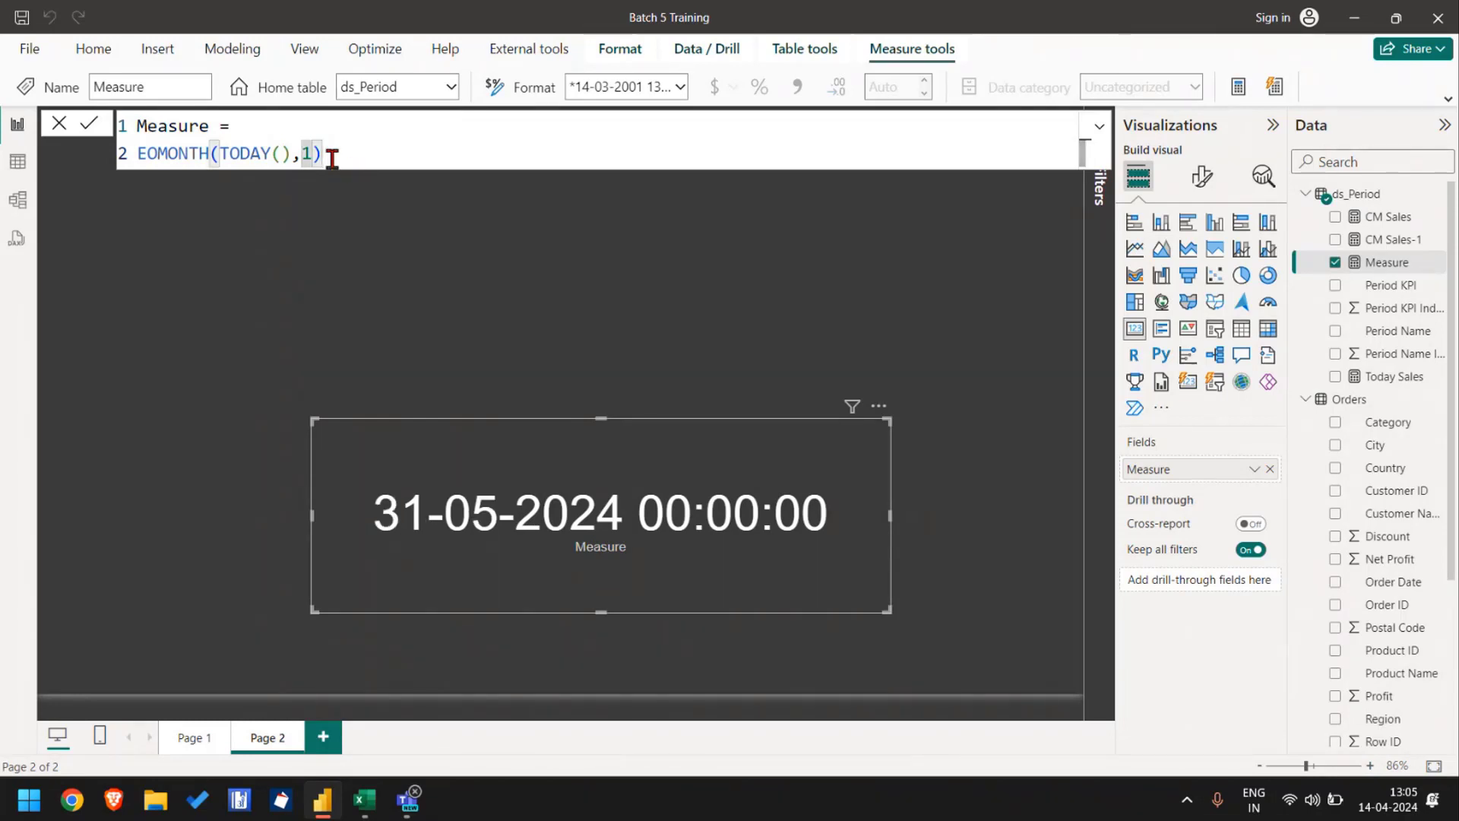
pyautogui.write('-')
pyautogui.press('Return')
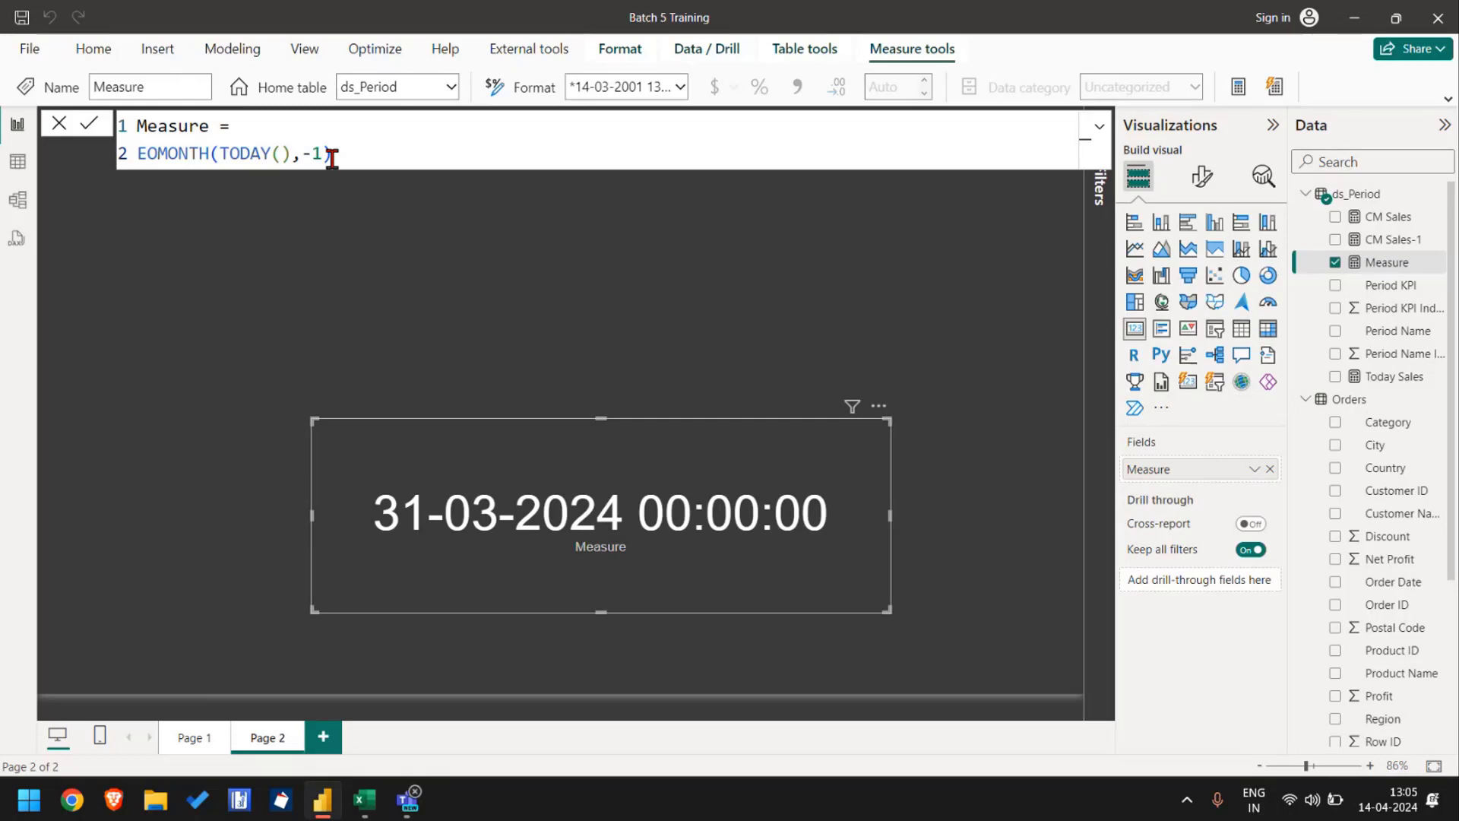
pyautogui.click(331, 156)
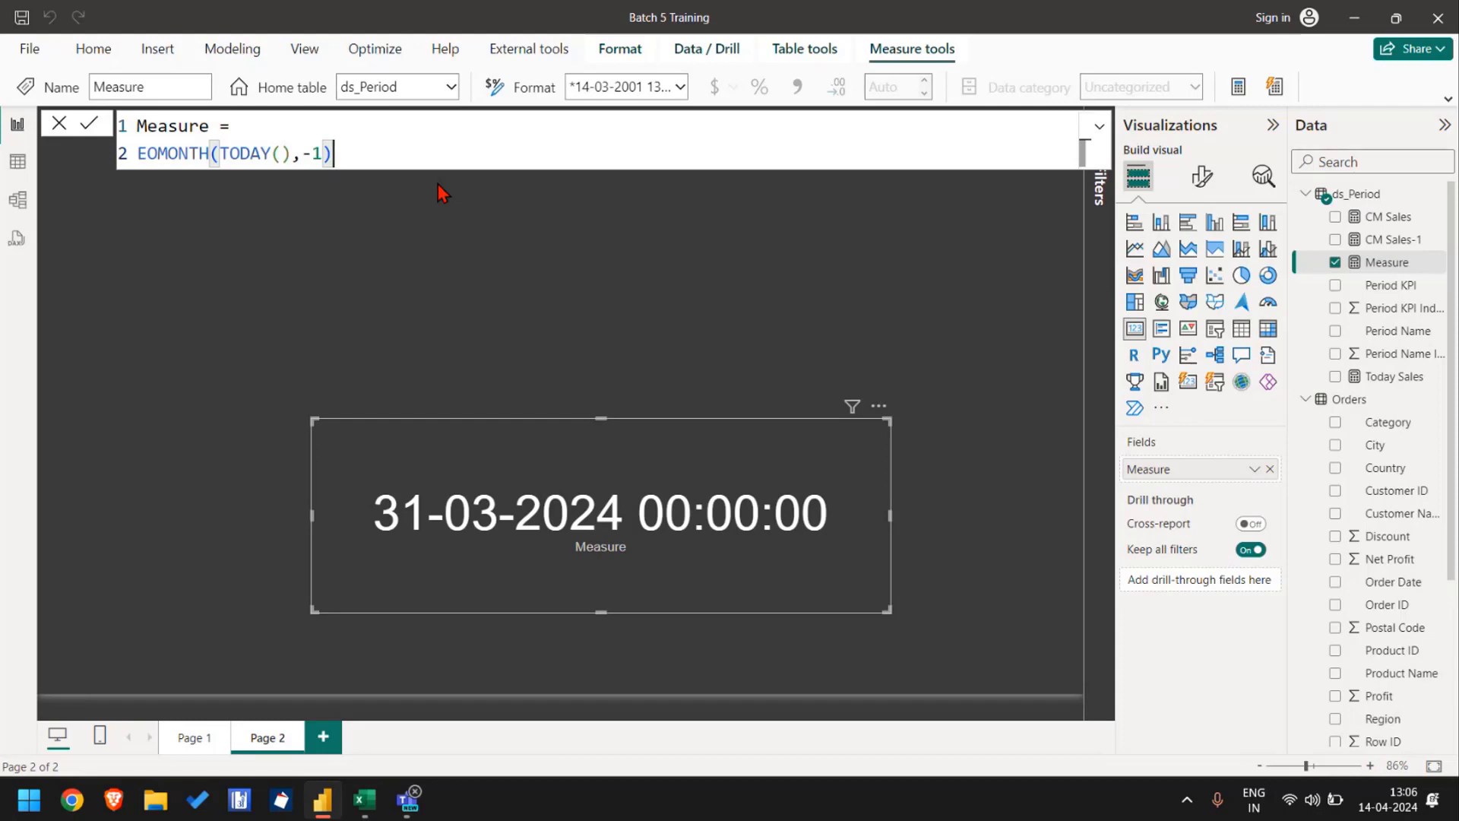
# Step: Open the CM Sales measure and examine its FILTER(ALL(tbl_Date[Date])) expression
pyautogui.click(225, 351)
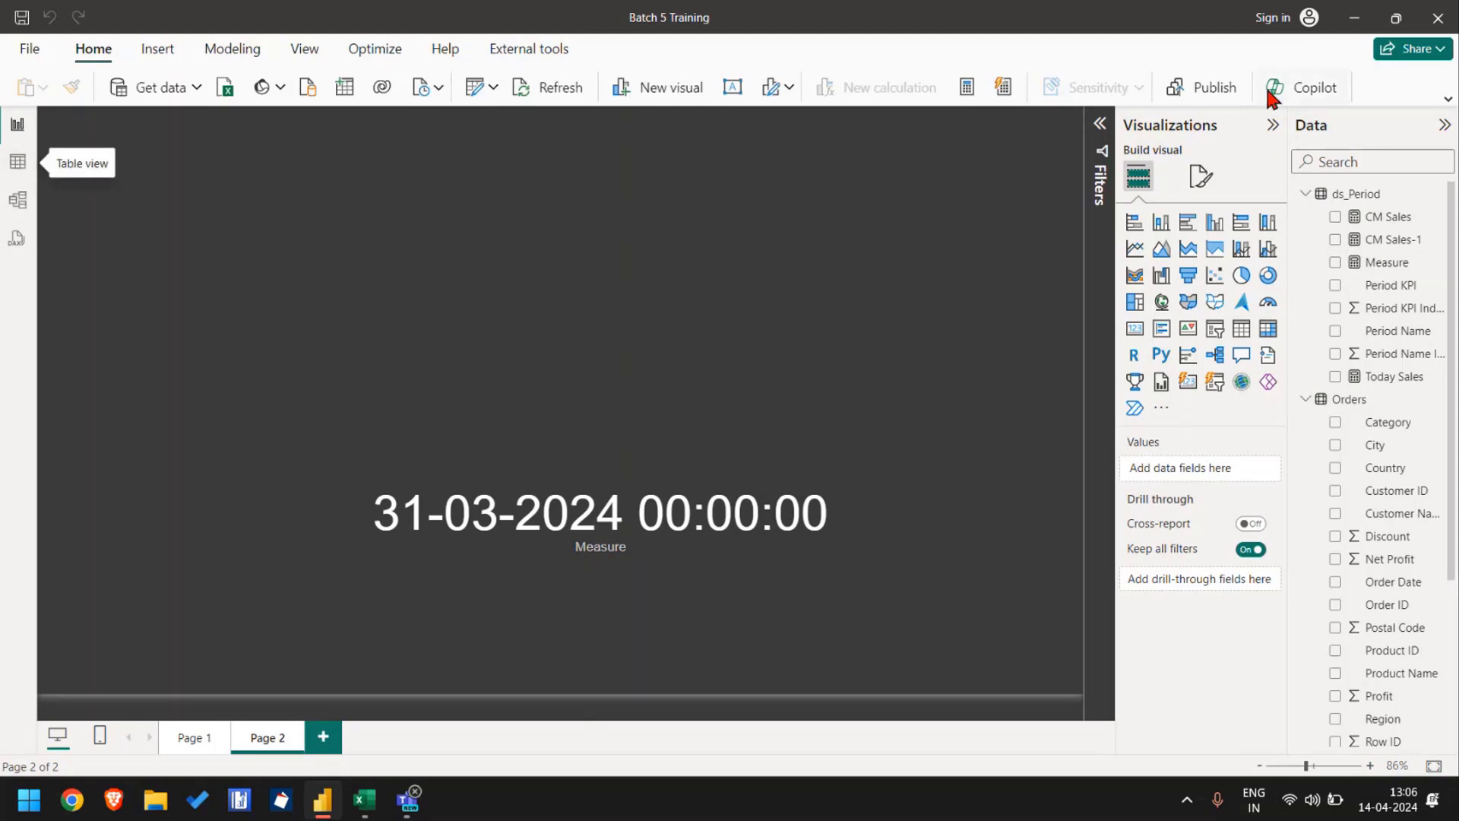
pyautogui.click(1391, 218)
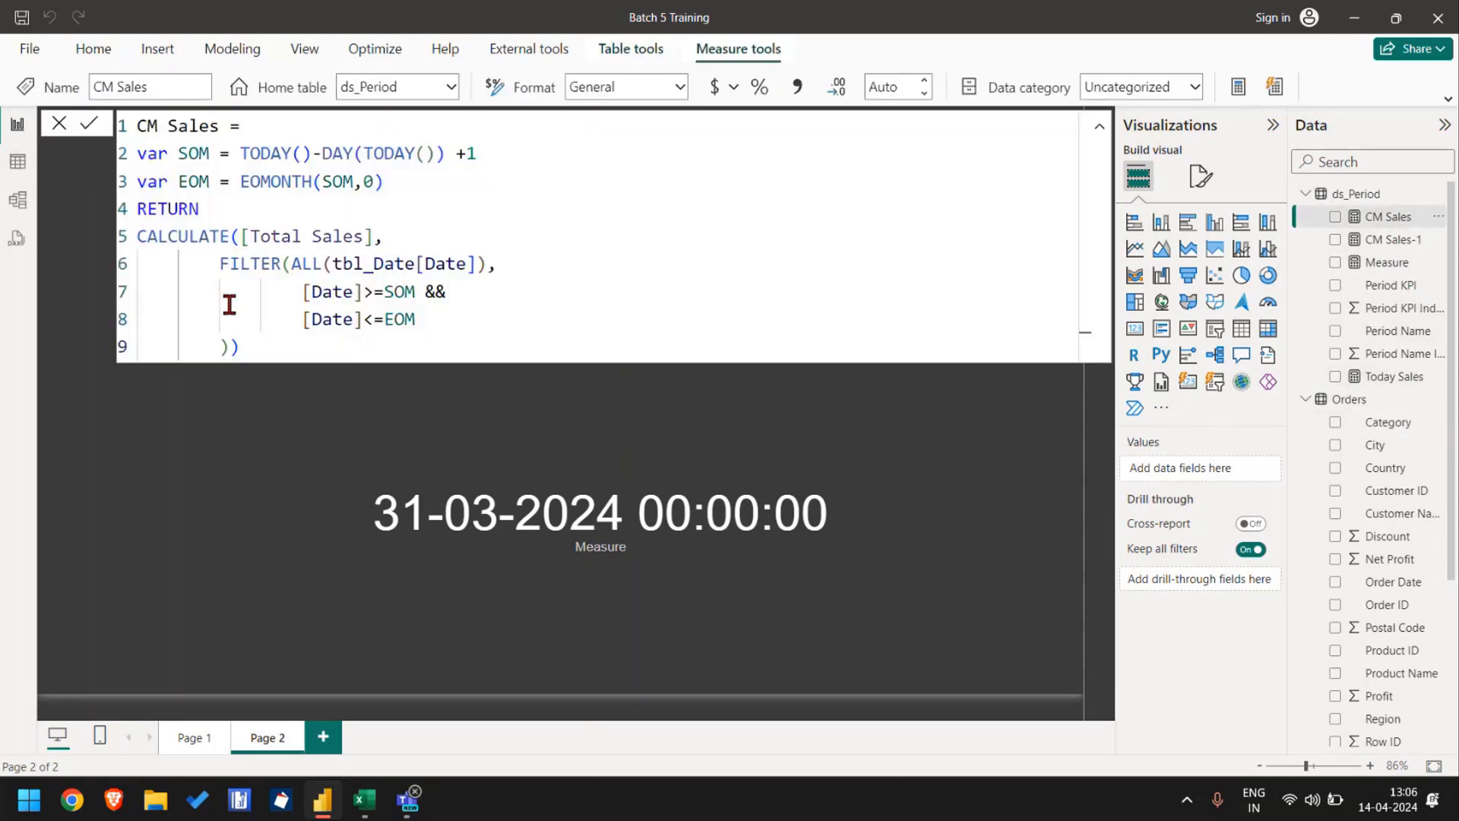
pyautogui.click(221, 256)
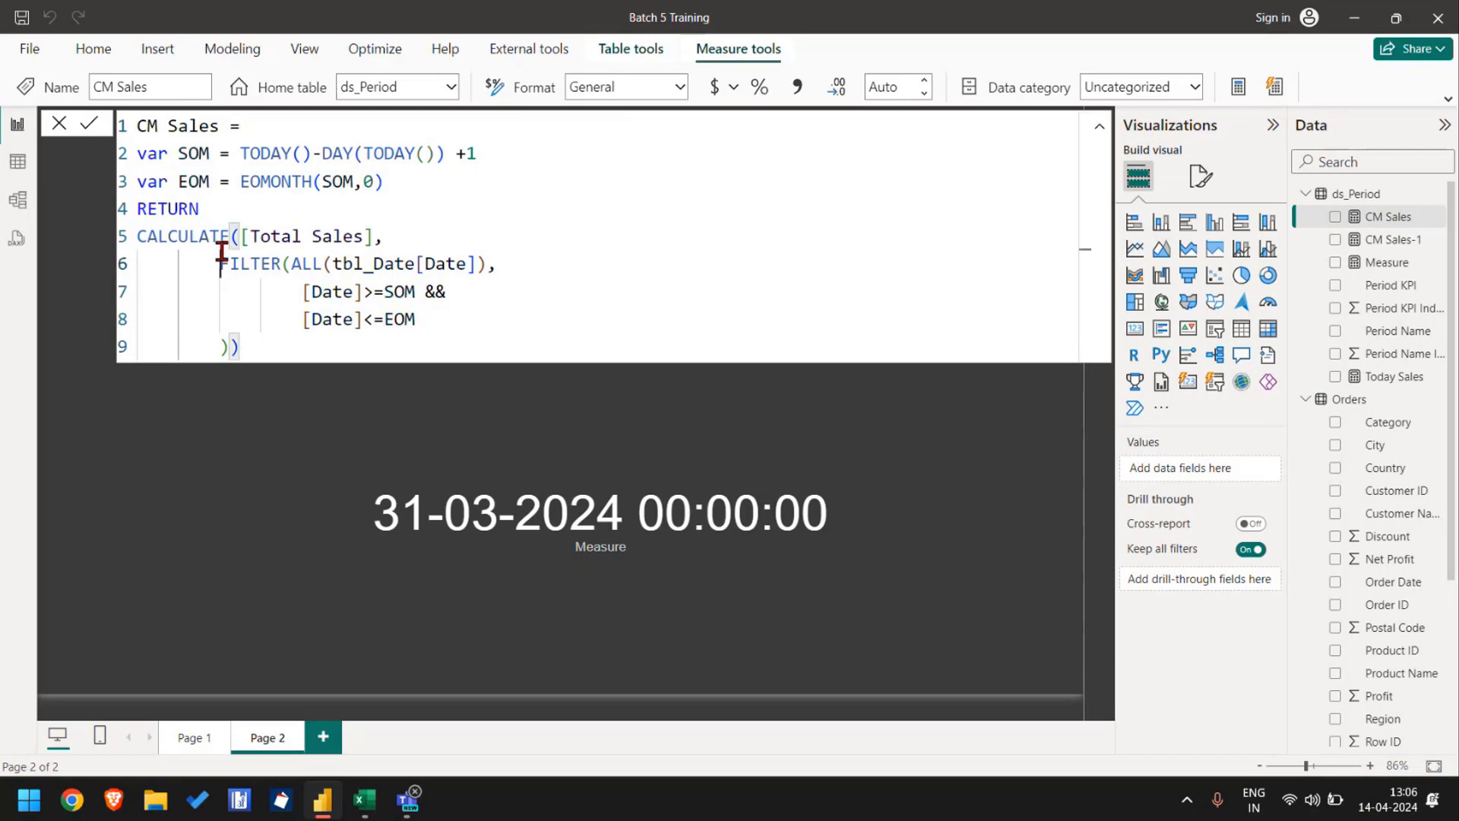
# Step: Create a calculated table in the table view with the formula Table = Orders, enlarging the formula text
pyautogui.click(17, 162)
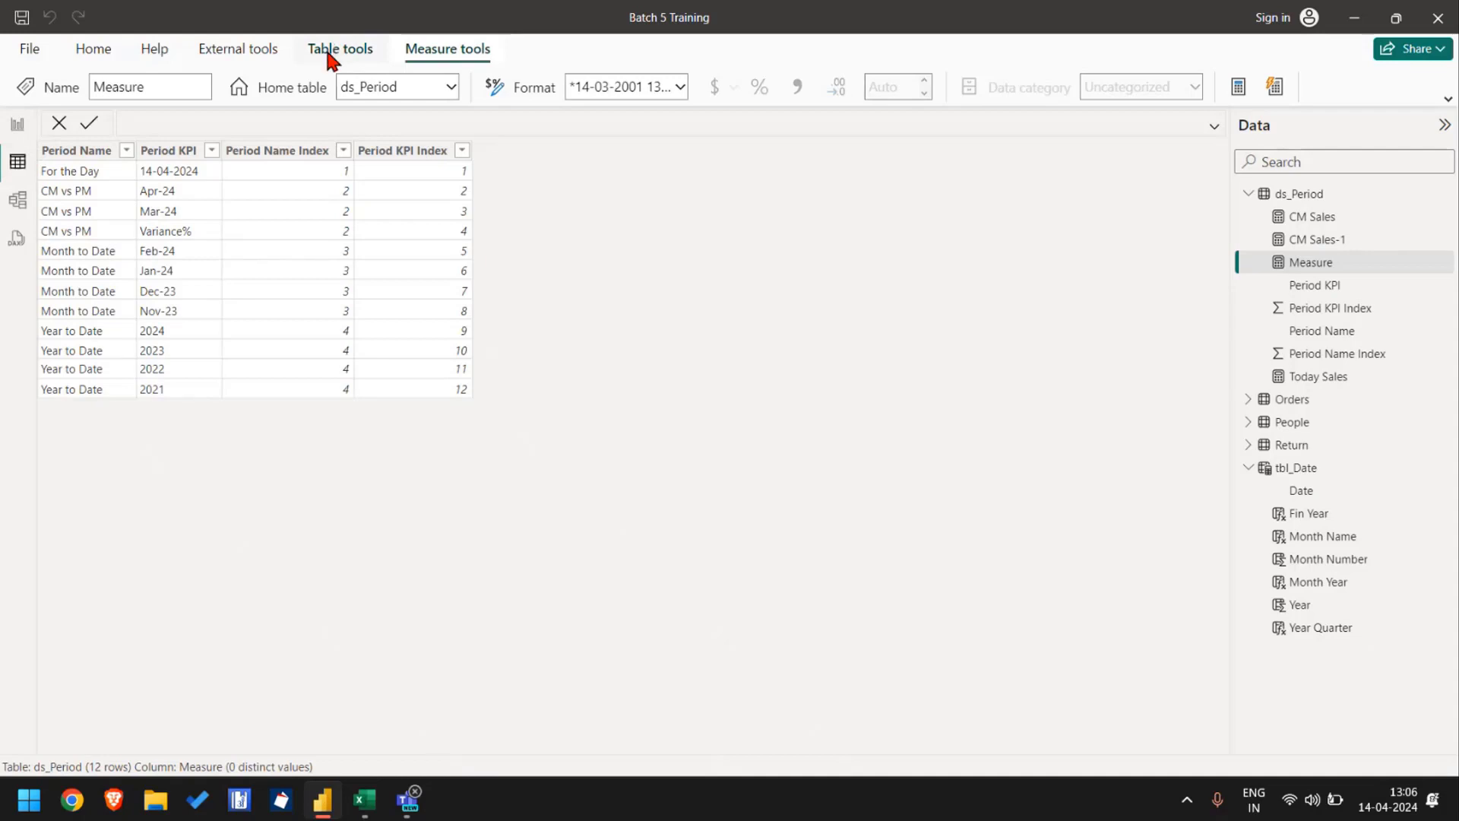
pyautogui.click(331, 54)
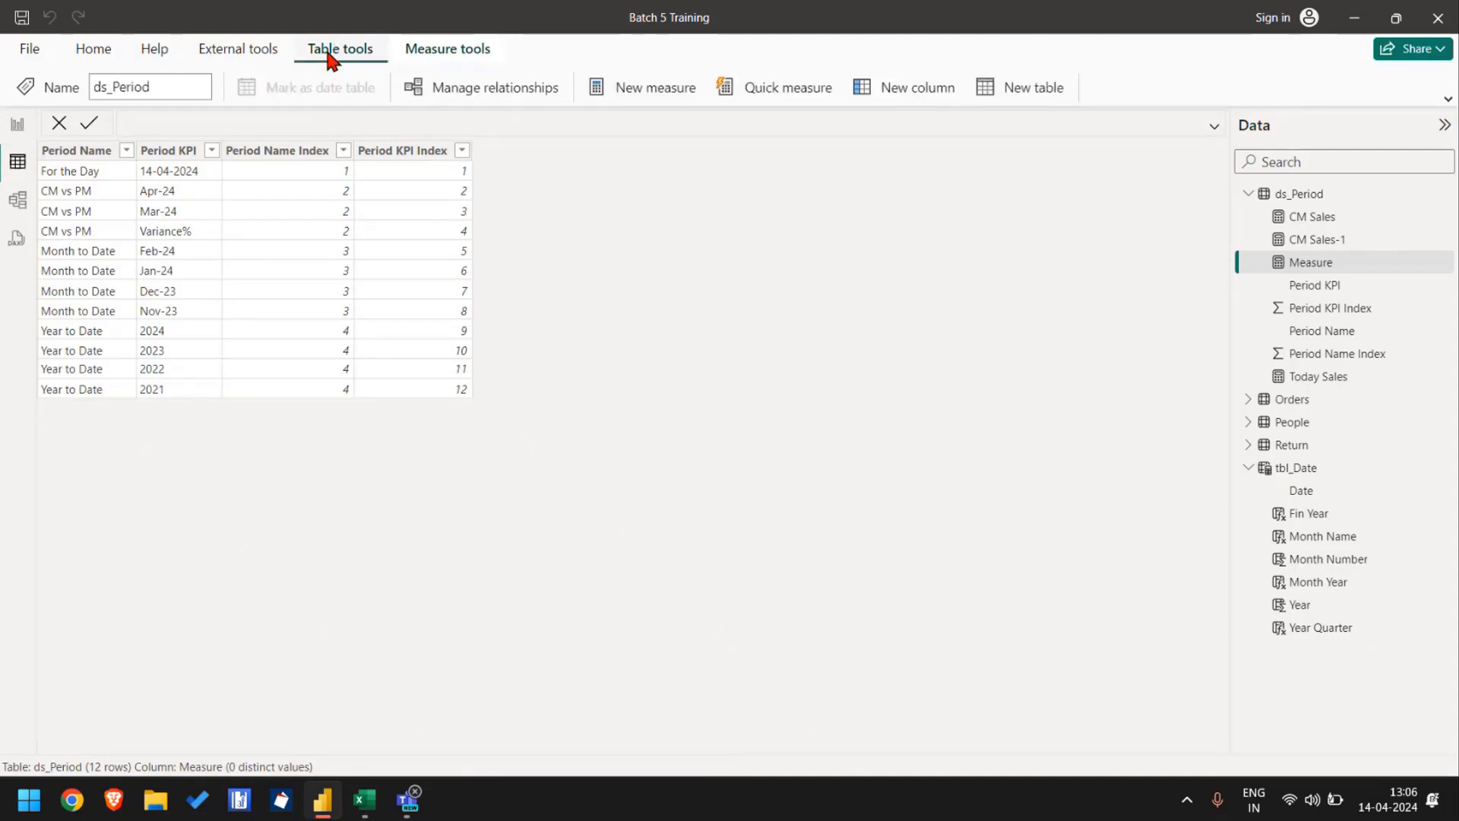
pyautogui.click(1013, 89)
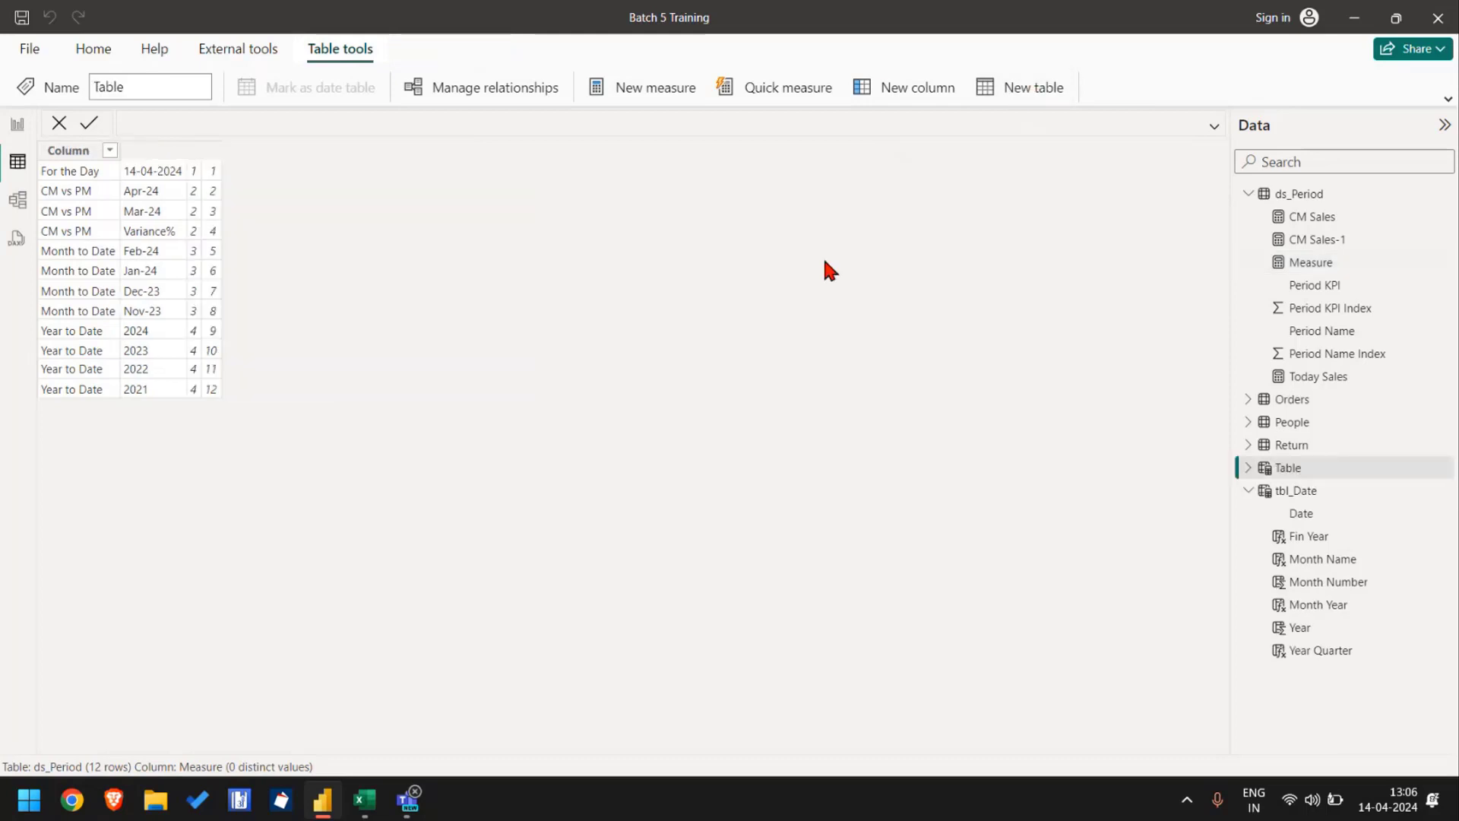
pyautogui.press('Right')
pyautogui.hotkey('shift', 'Return')
pyautogui.hotkey('shift', 'Return')
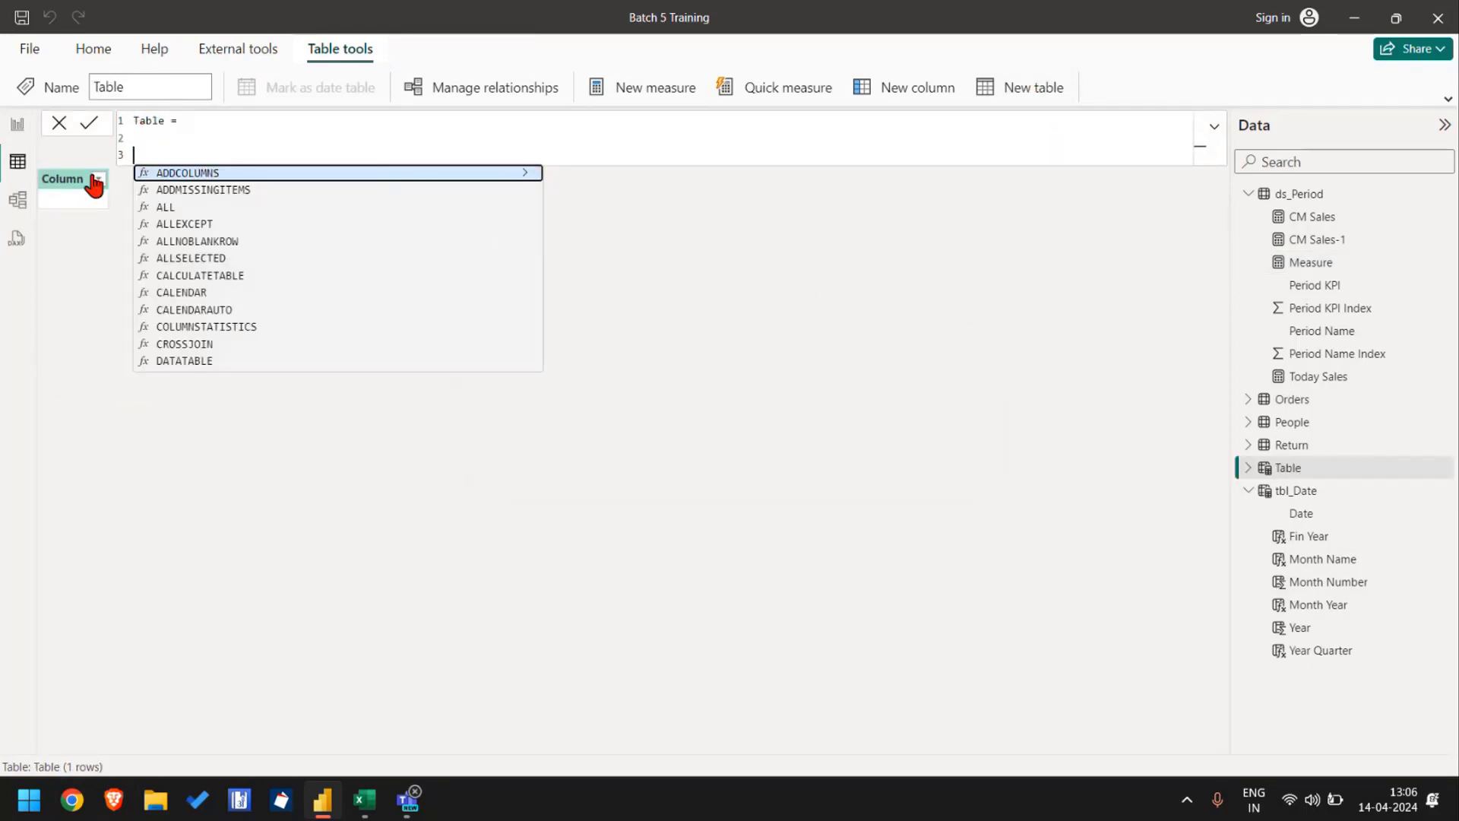
pyautogui.press('Escape')
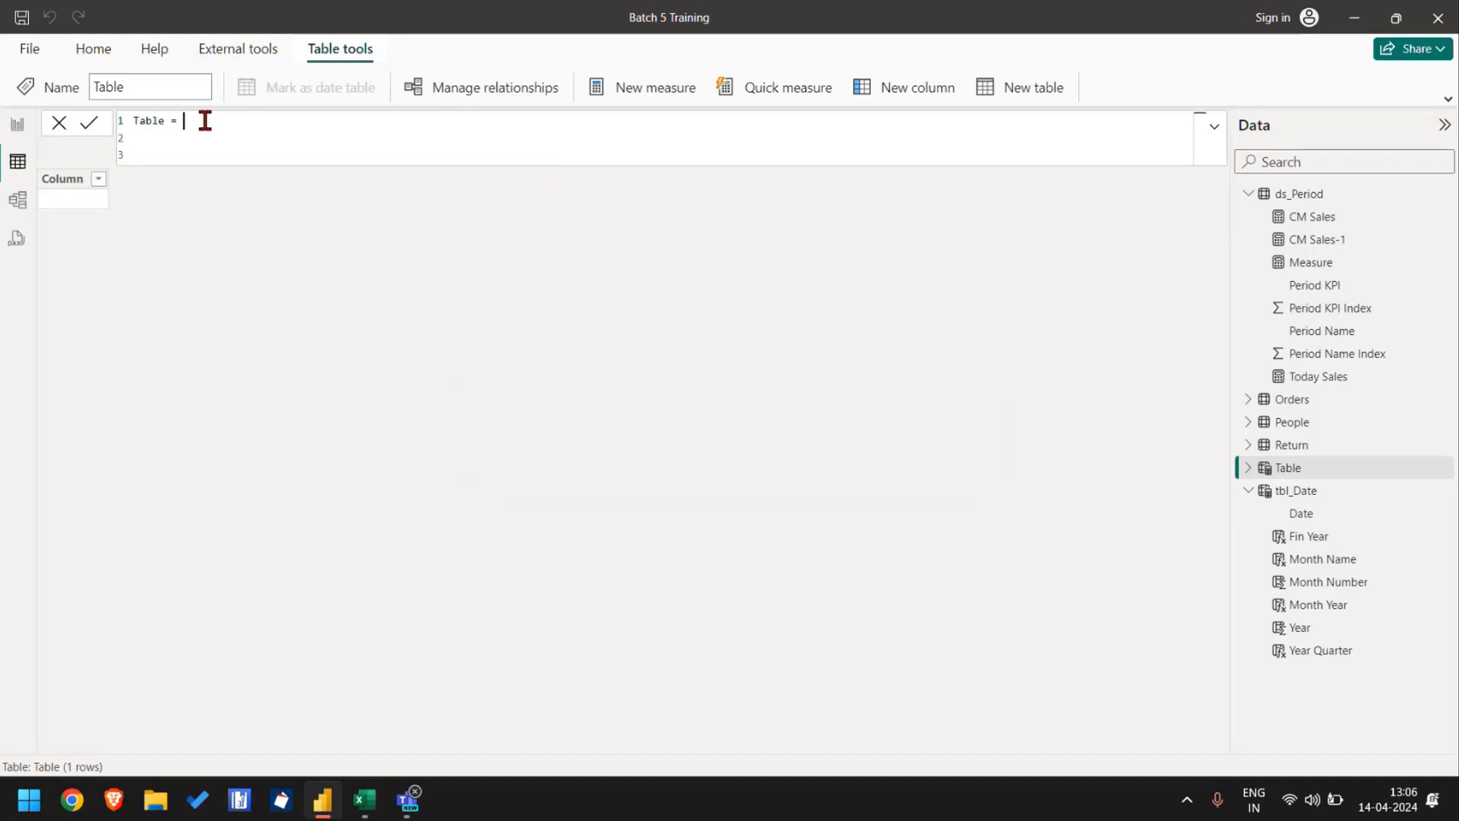
pyautogui.keyDown('ctrl'); pyautogui.scroll(3, 205, 120); pyautogui.keyUp('ctrl')
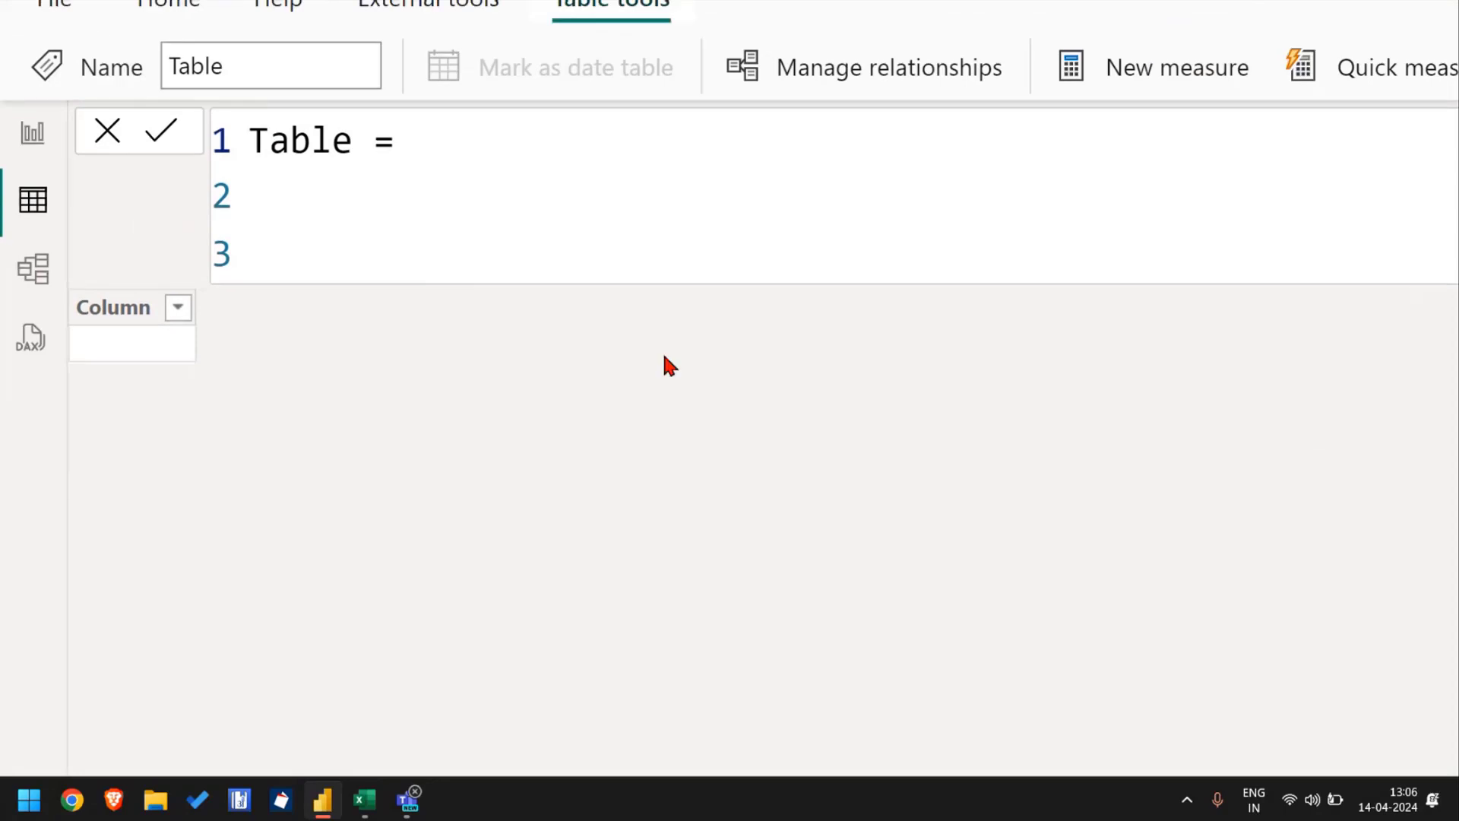
pyautogui.press('BackSpace')
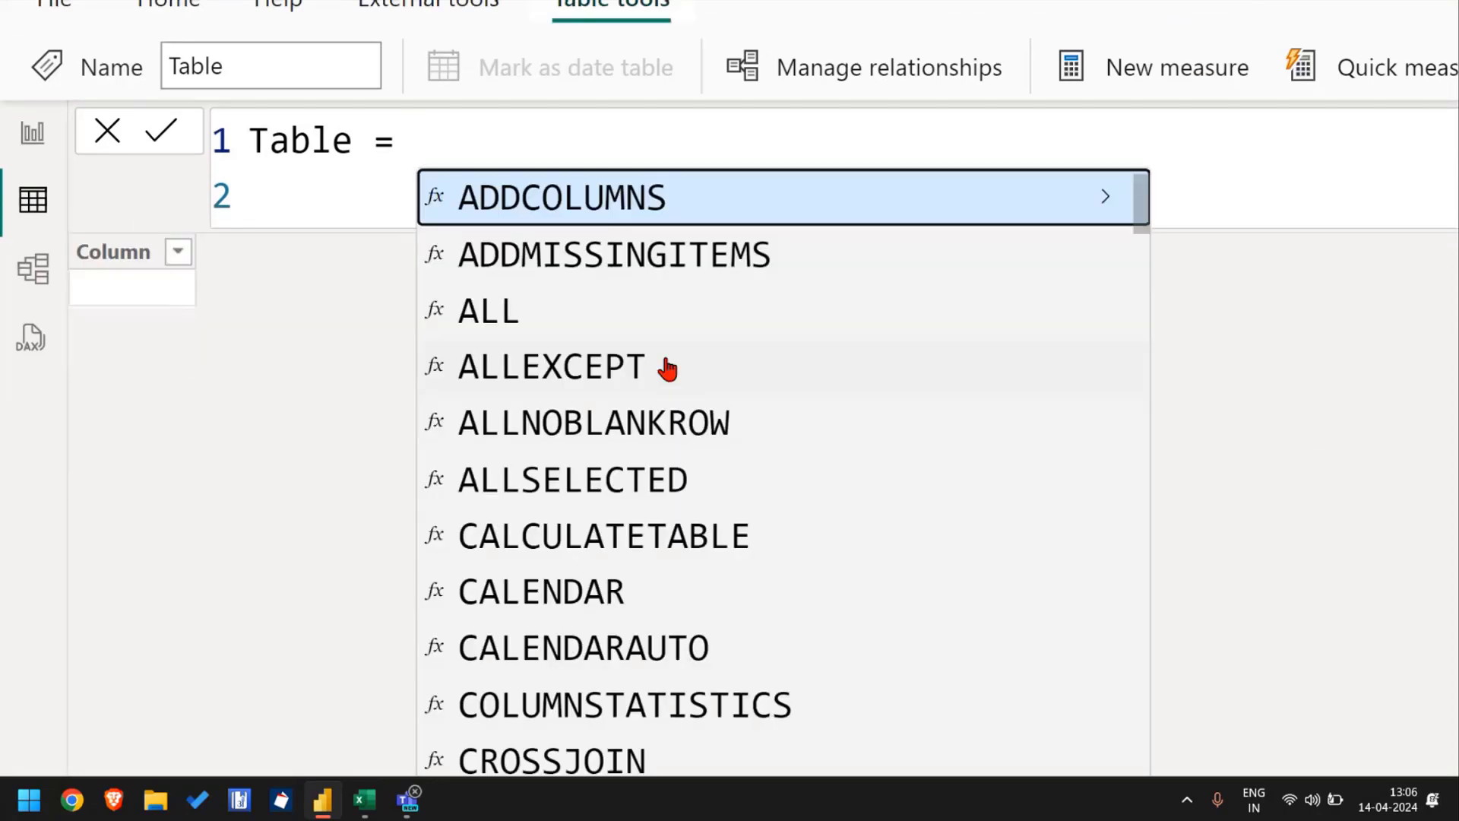
pyautogui.press('BackSpace')
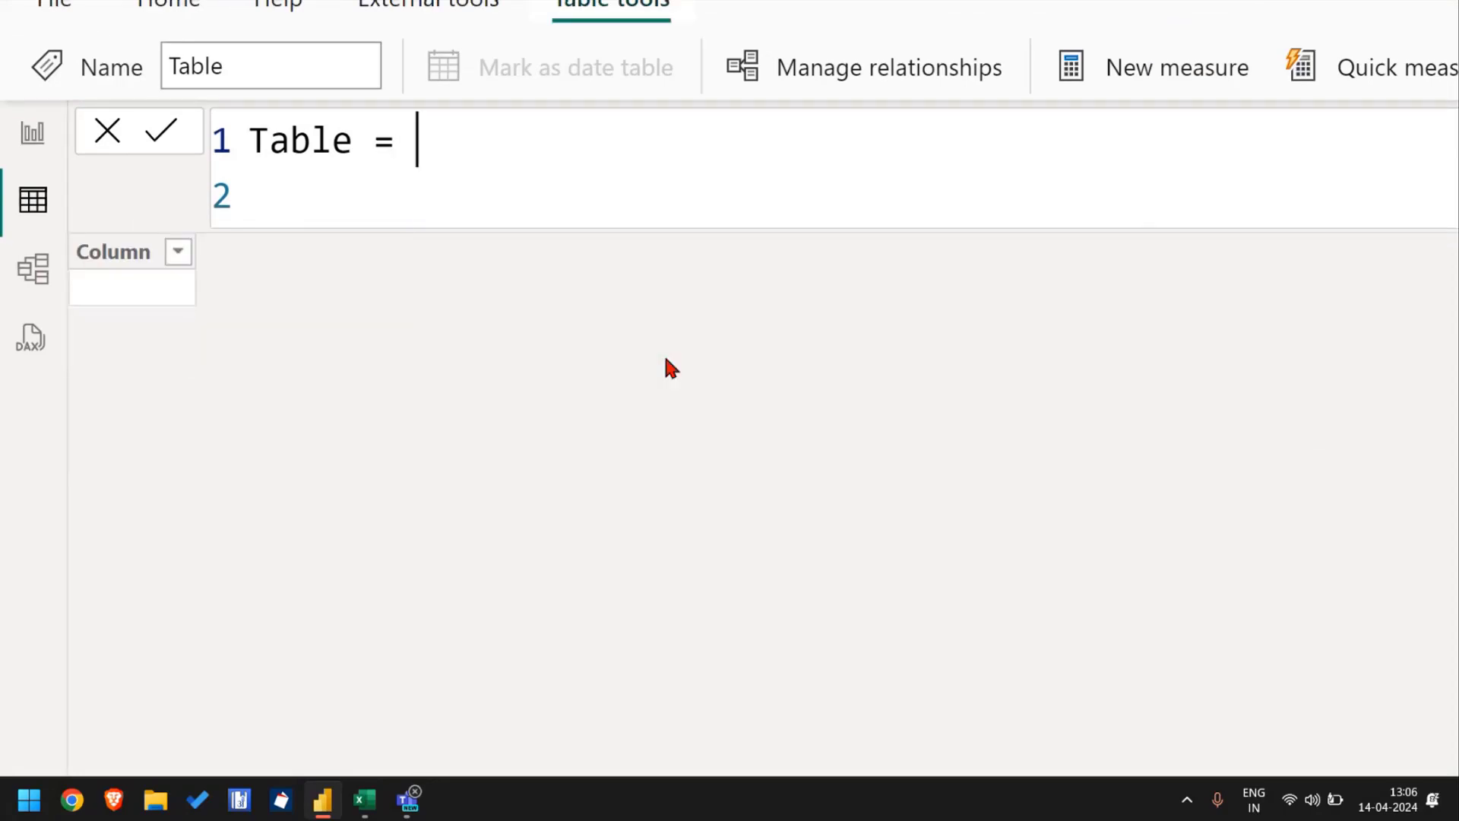
pyautogui.write('orde')
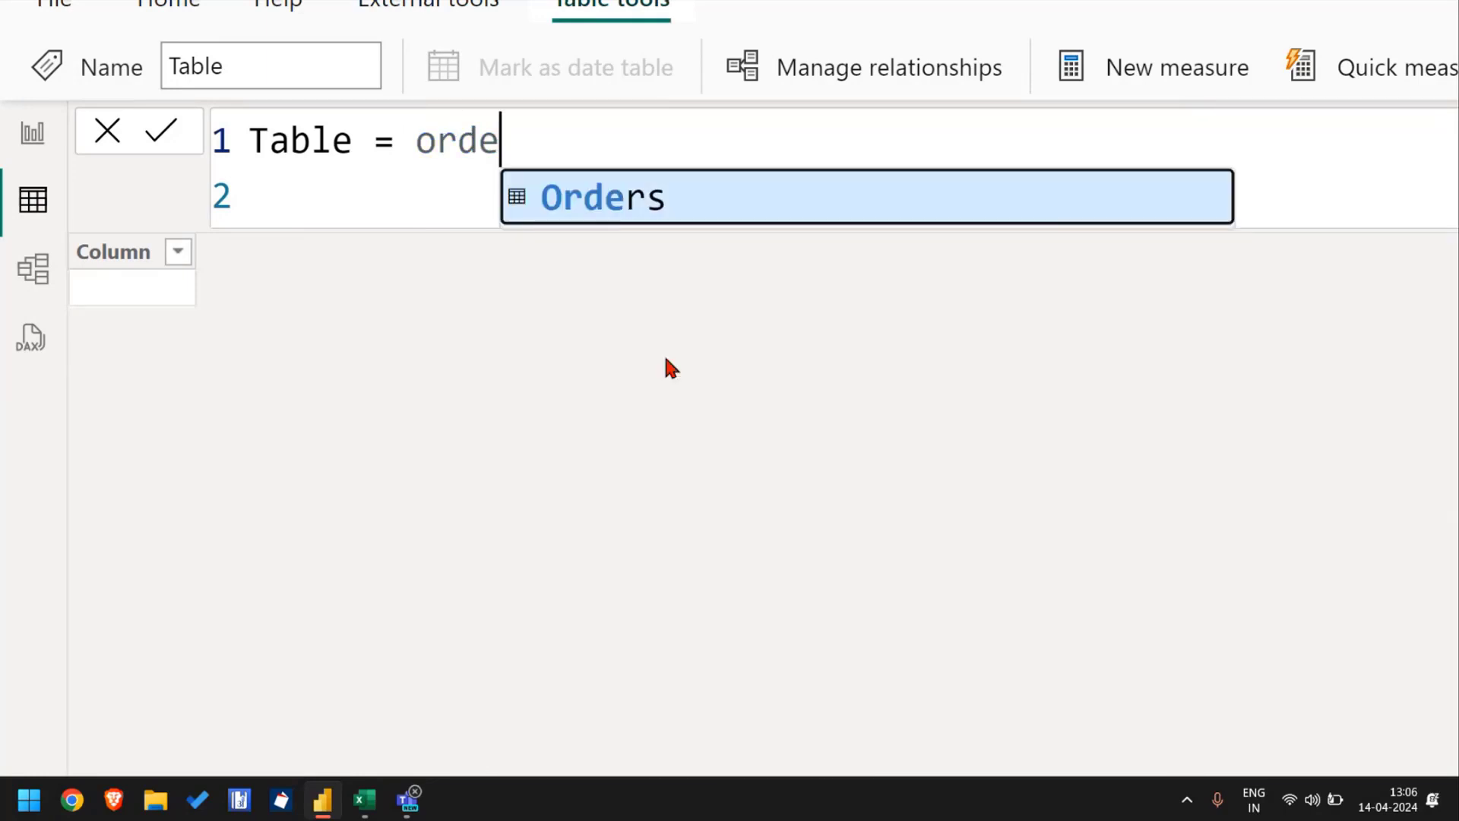
pyautogui.press('Tab')
pyautogui.press('Return')
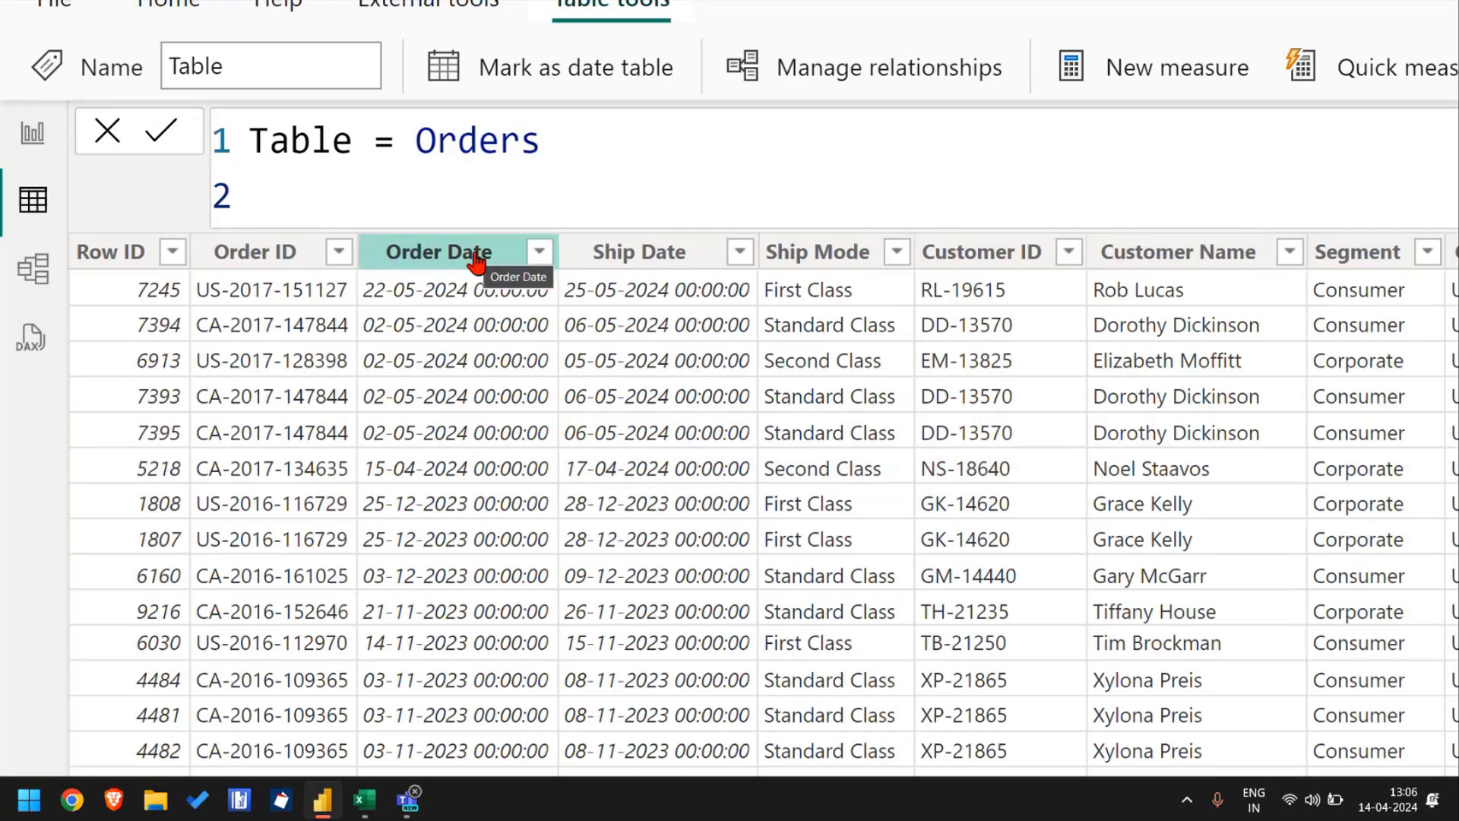
# Step: Change the calculated table's formula to ALL(Orders[Order Date]) and commit it
pyautogui.doubleClick(441, 158)
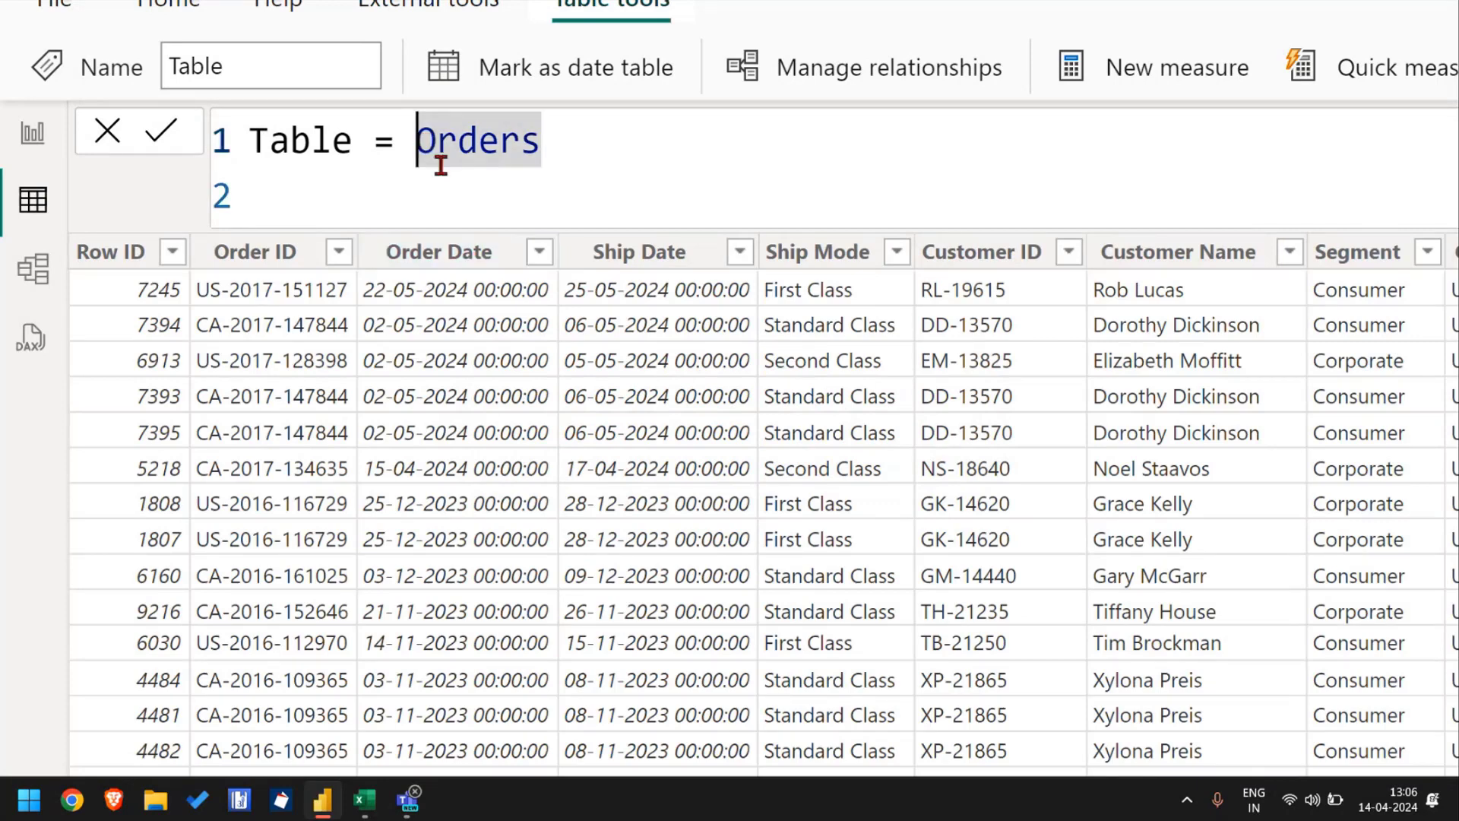
pyautogui.write('al')
pyautogui.click(483, 214)
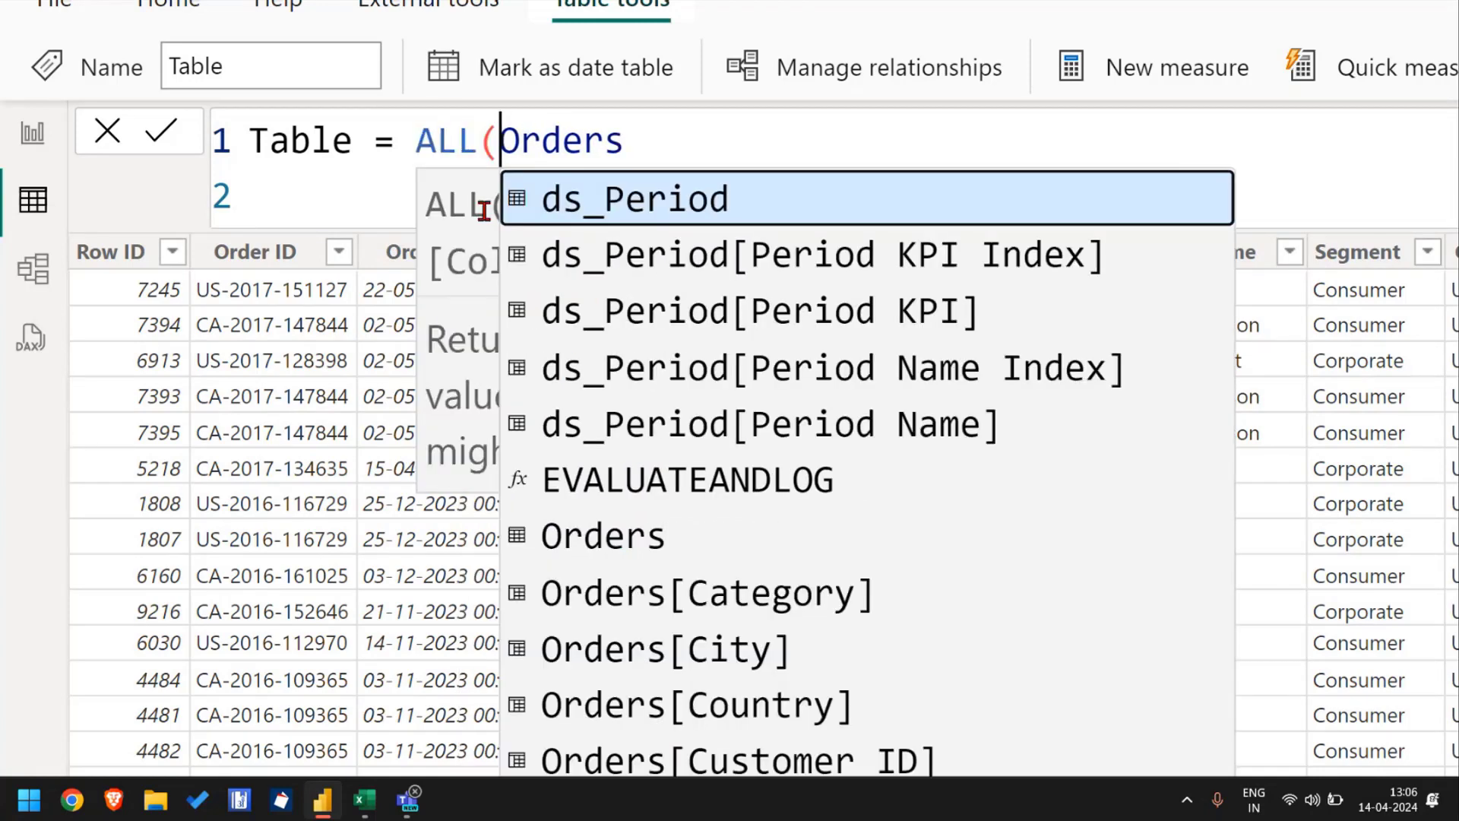
pyautogui.press('Escape')
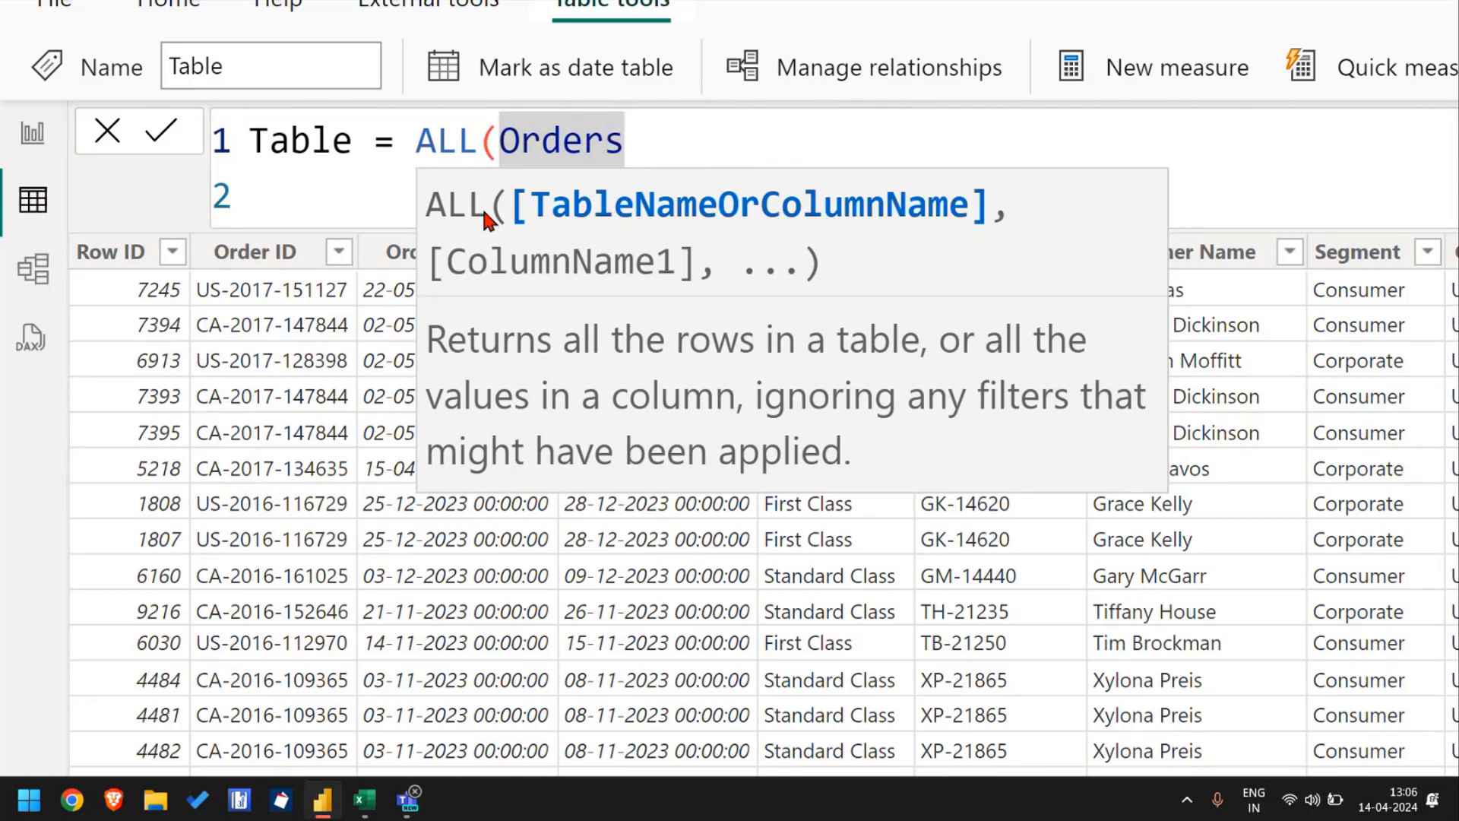
pyautogui.write('[or')
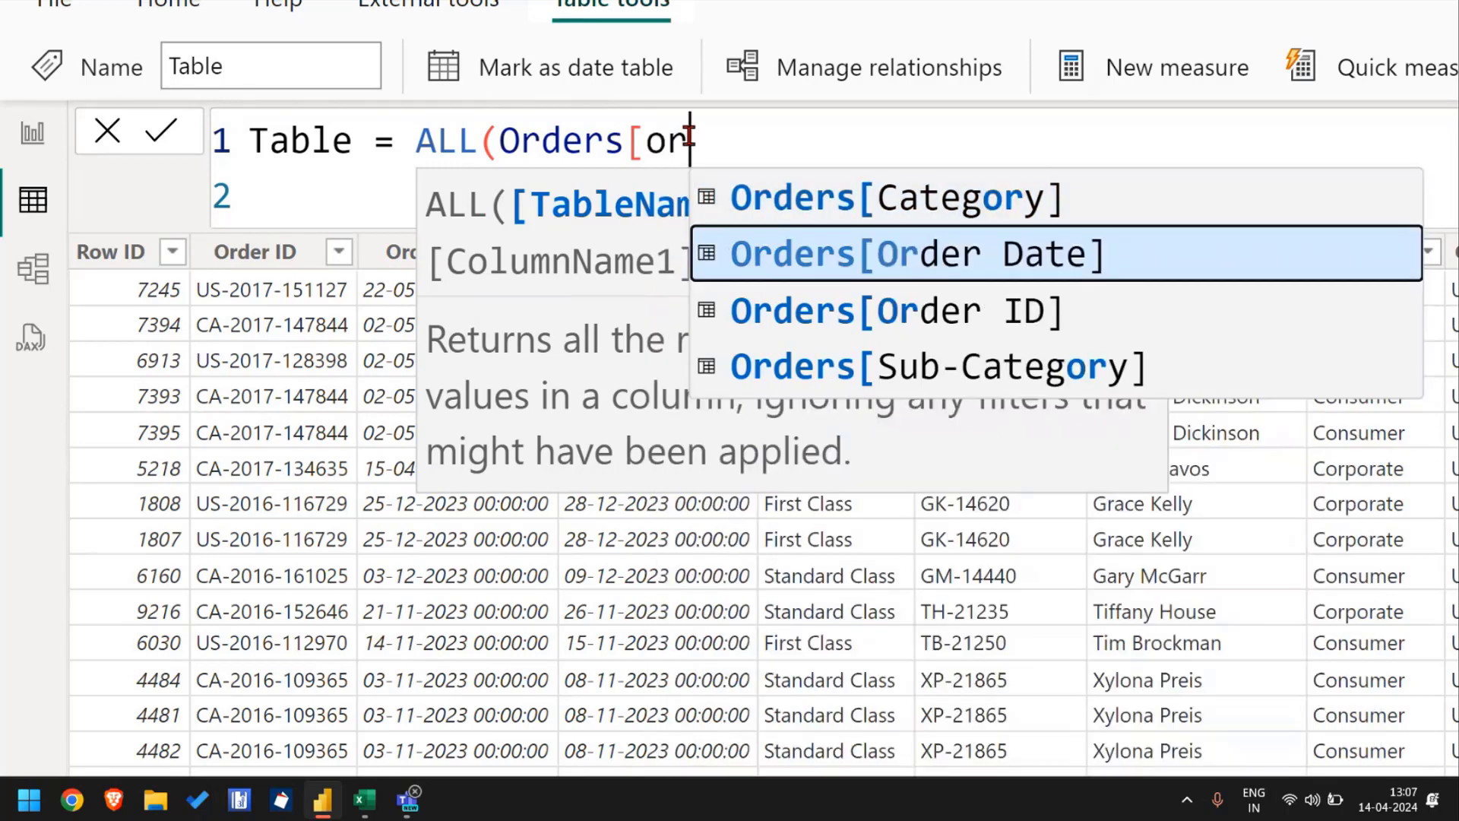
pyautogui.press('Tab')
pyautogui.write(')')
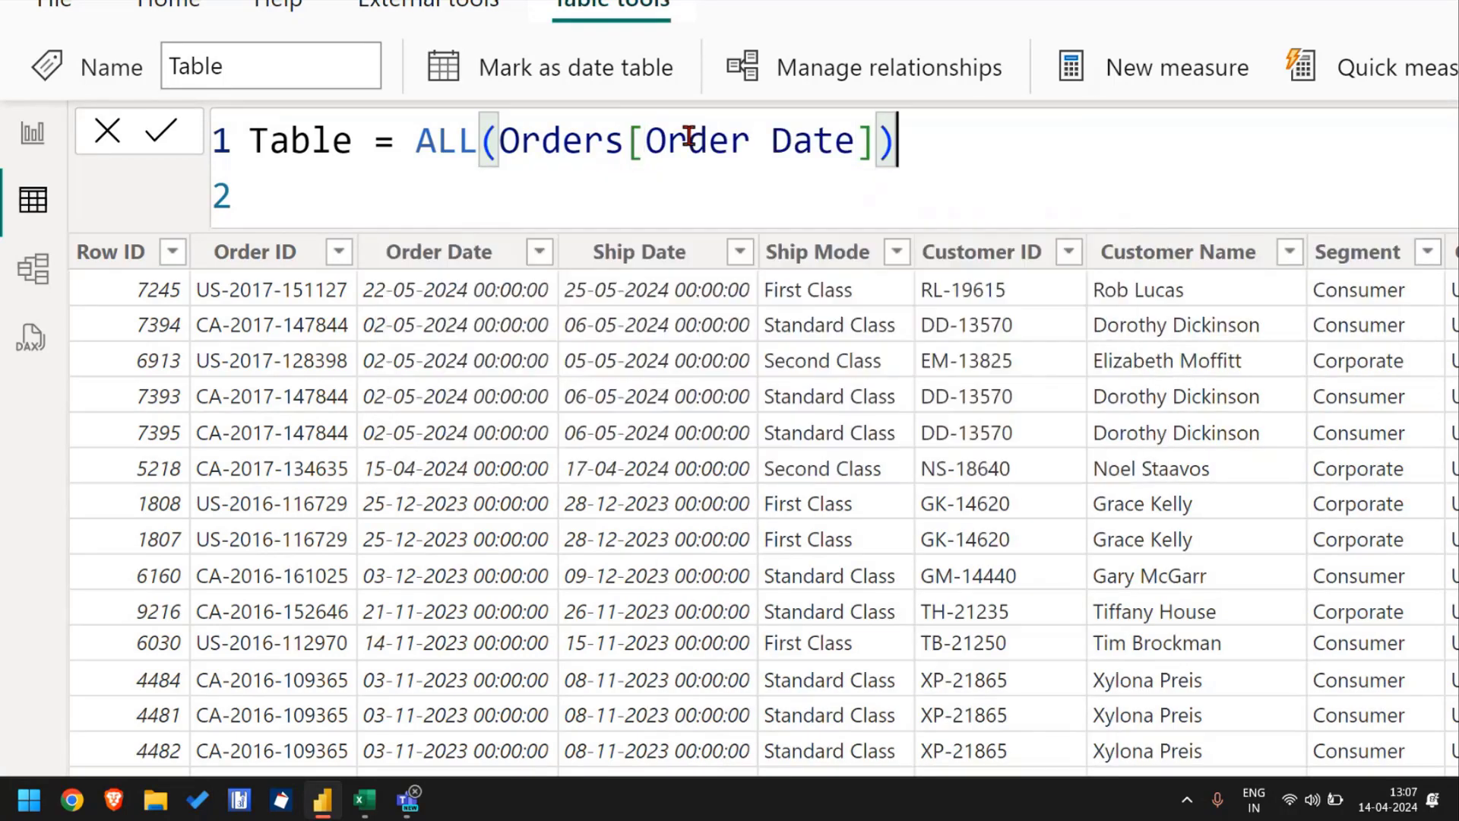
pyautogui.press('Return')
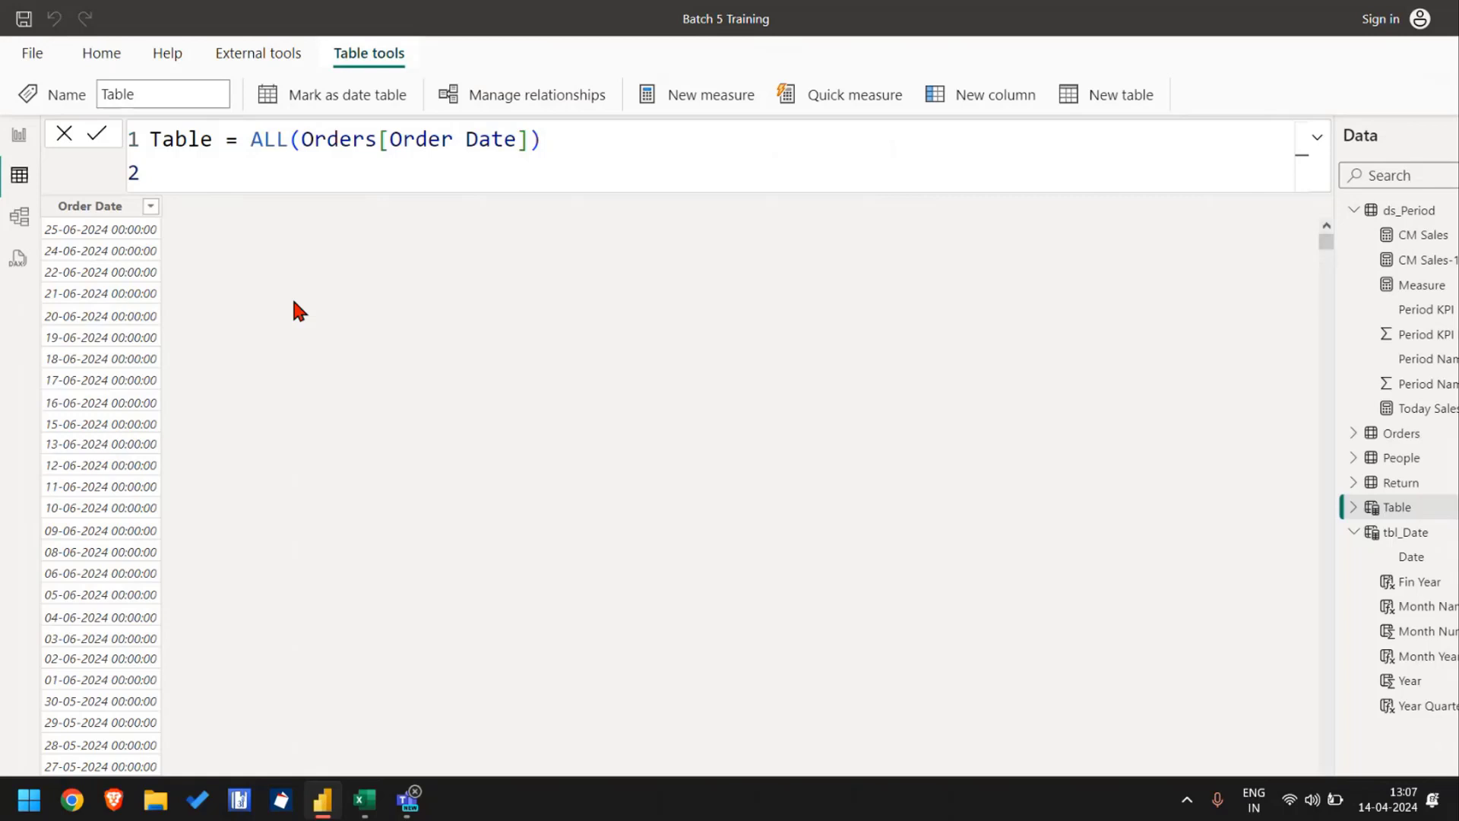
# Step: Wrap ALL(Orders[Order Date]) in a FILTER function on its own line of the calculated table's formula, ready for a filter expression
pyautogui.doubleClick(252, 140)
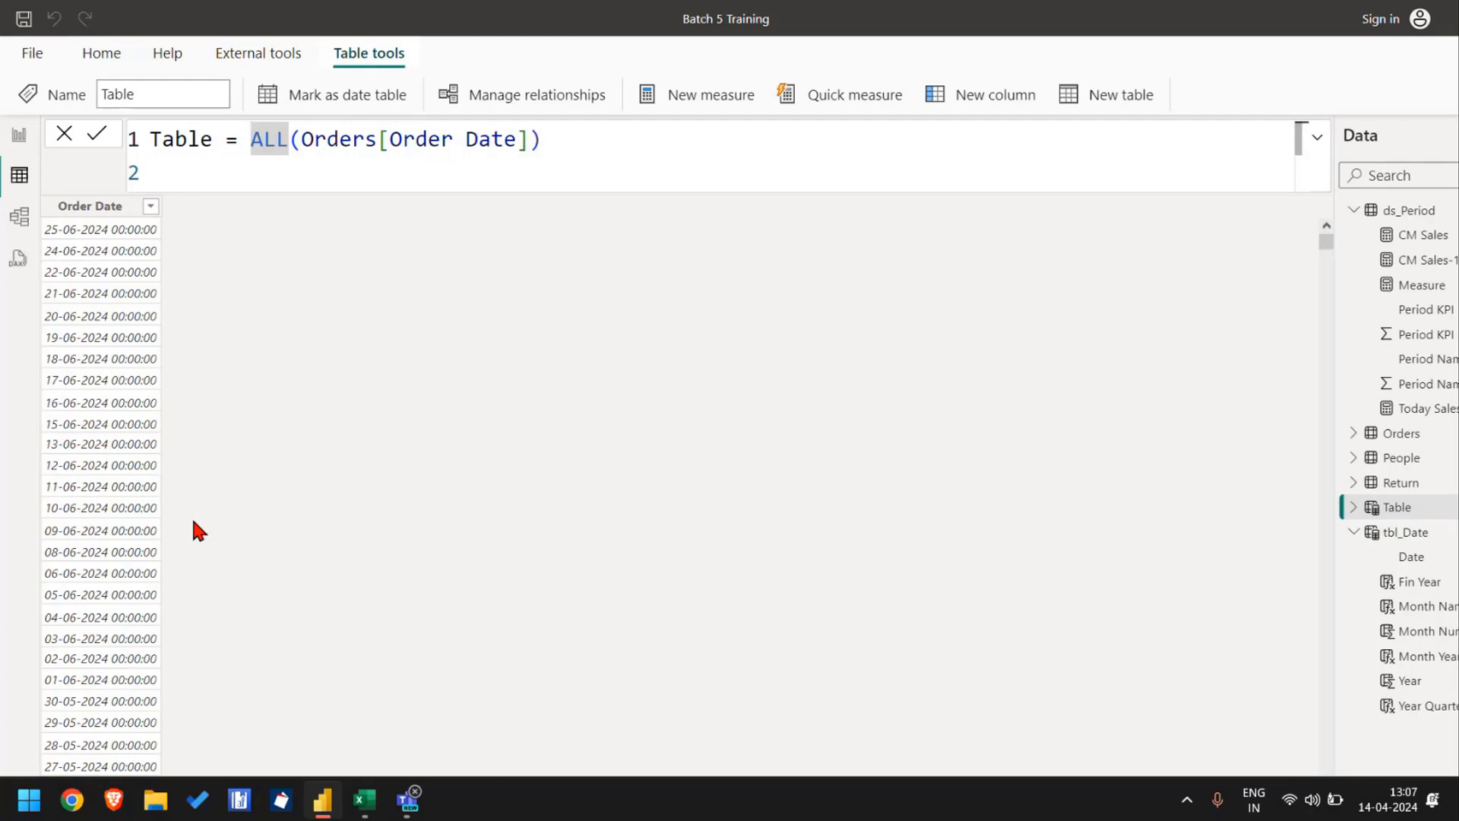
pyautogui.hotkey('shift', 'Return')
pyautogui.press('Escape')
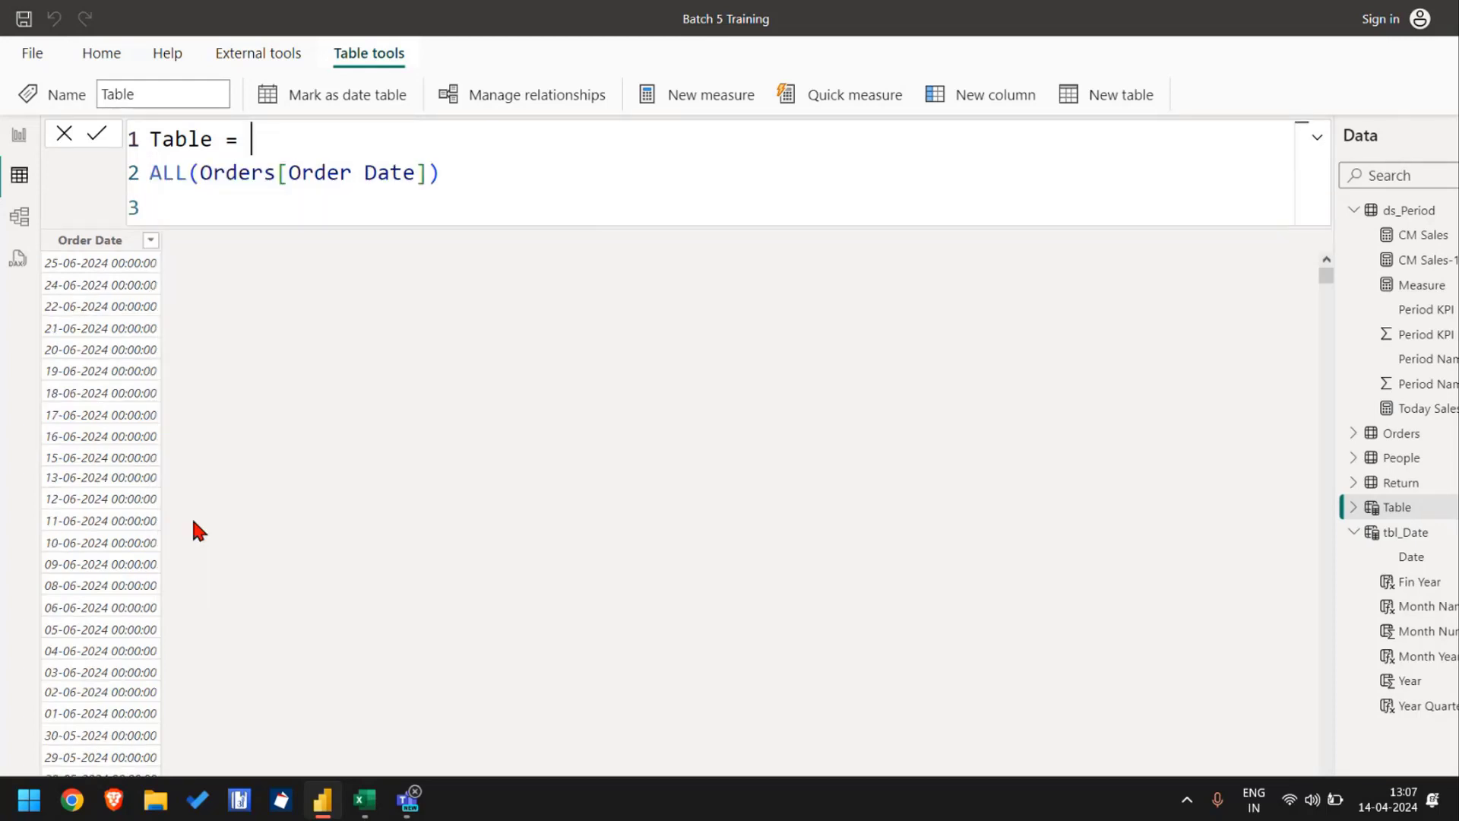
pyautogui.press('Tab')
pyautogui.write('F')
pyautogui.press('Tab')
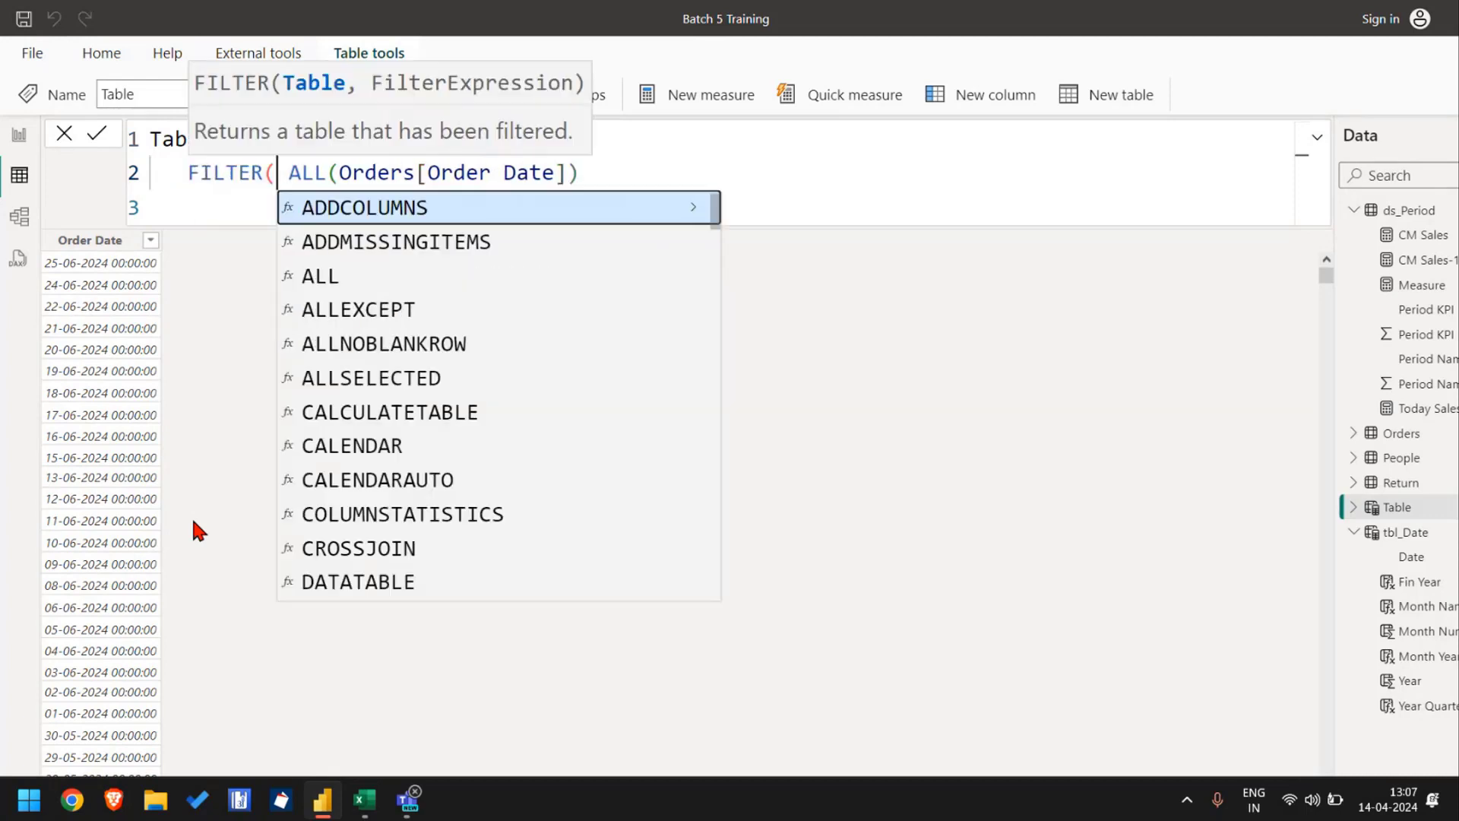
pyautogui.press('End')
pyautogui.write(',')
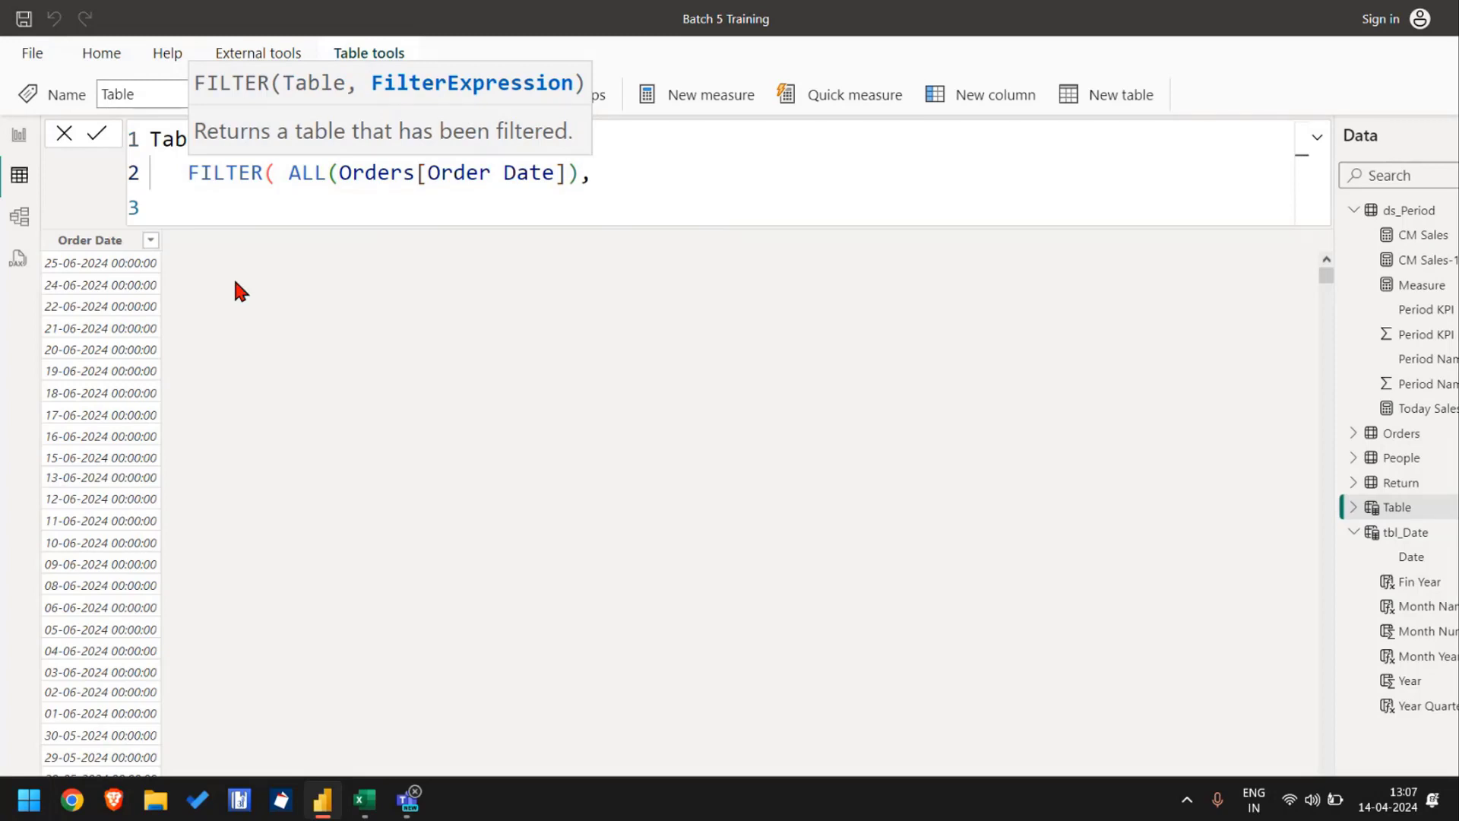
pyautogui.hotkey('shift', 'Return')
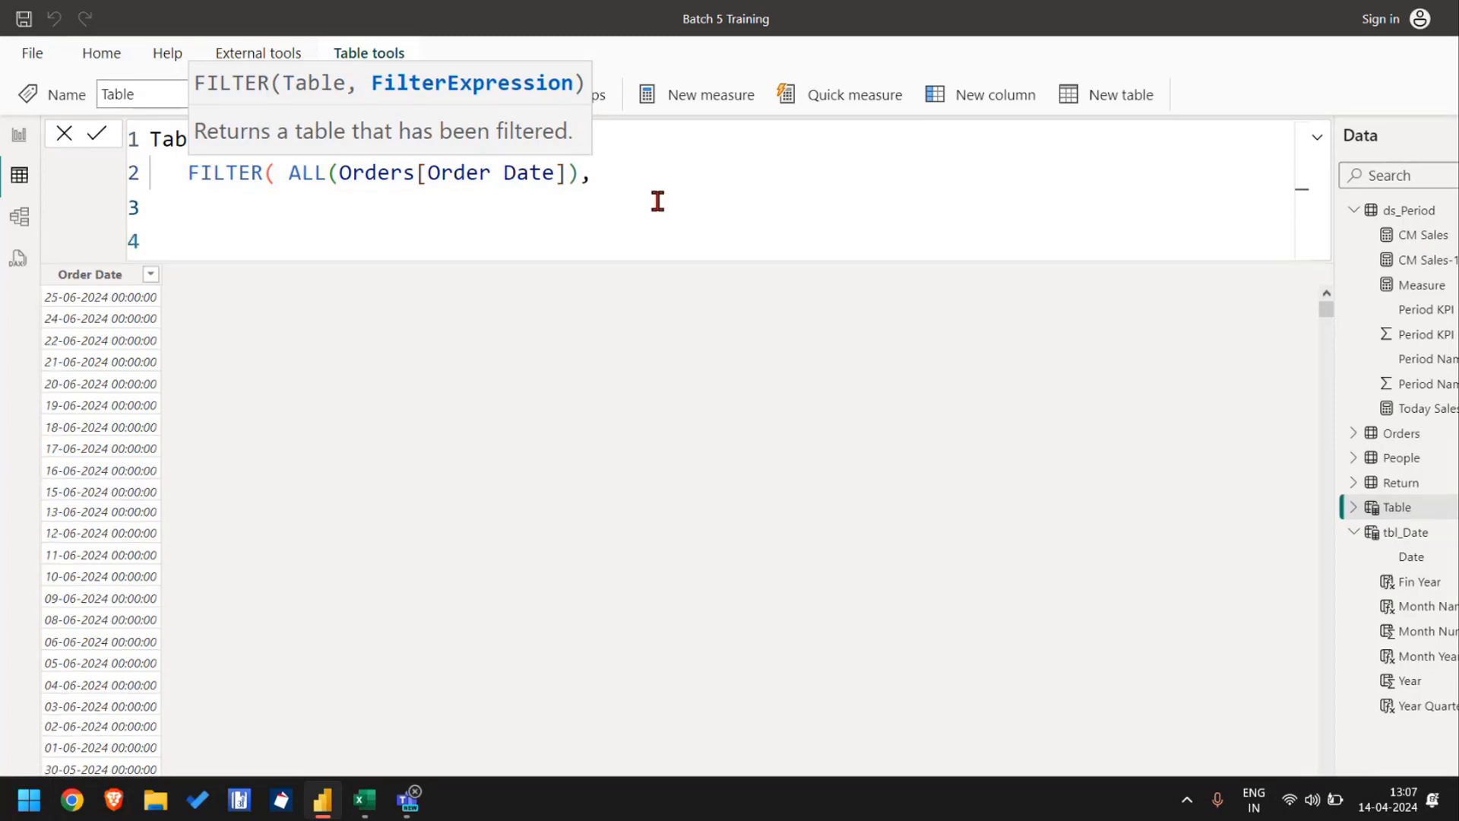
# Step: Enter [Order Date]>=DATE(2024,1,1) as the FILTER condition, close the function and commit the calculated table
pyautogui.press('Tab')
pyautogui.press('Tab')
pyautogui.write('[')
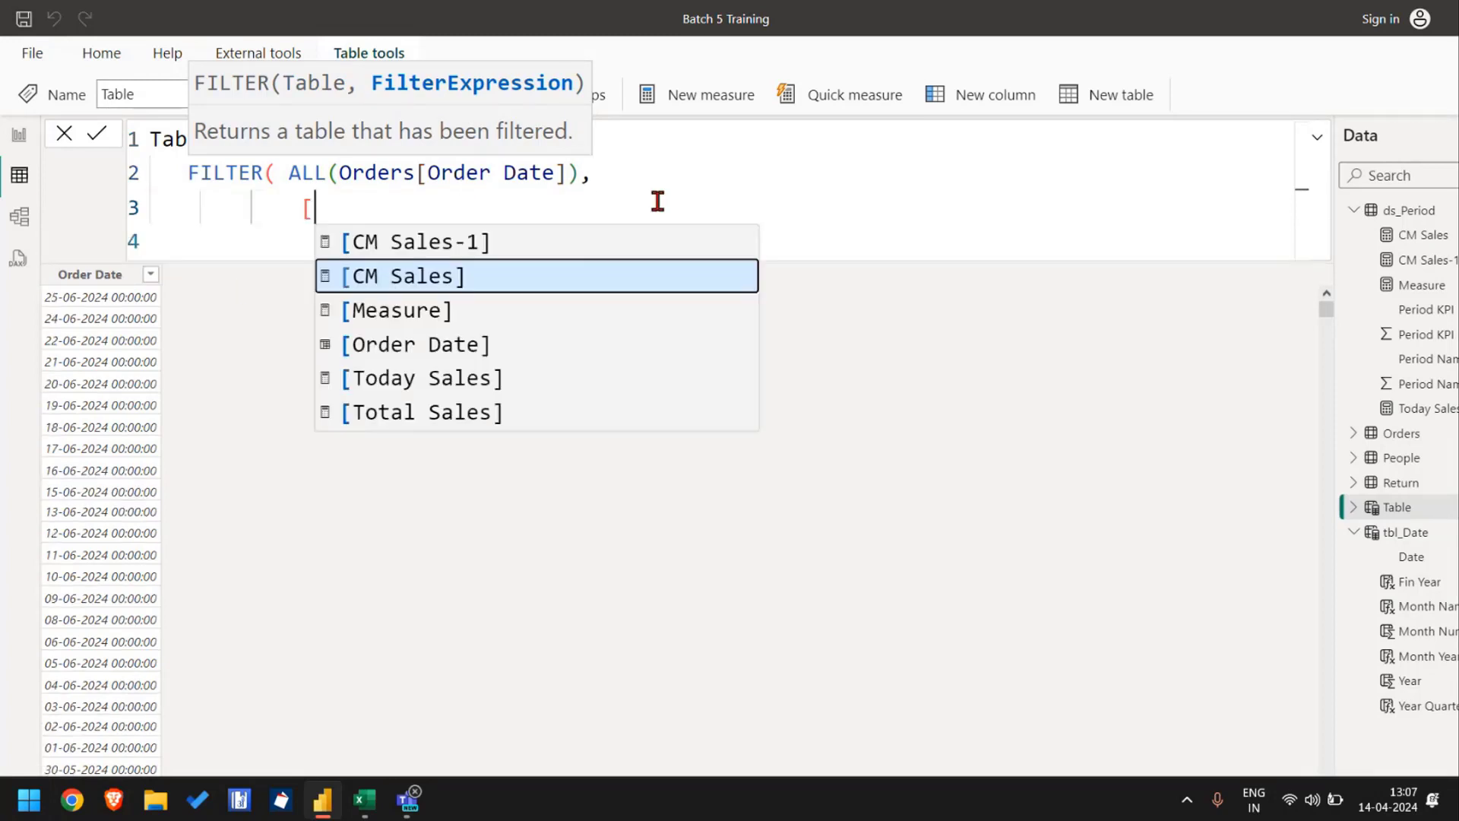
pyautogui.write('or')
pyautogui.press('Tab')
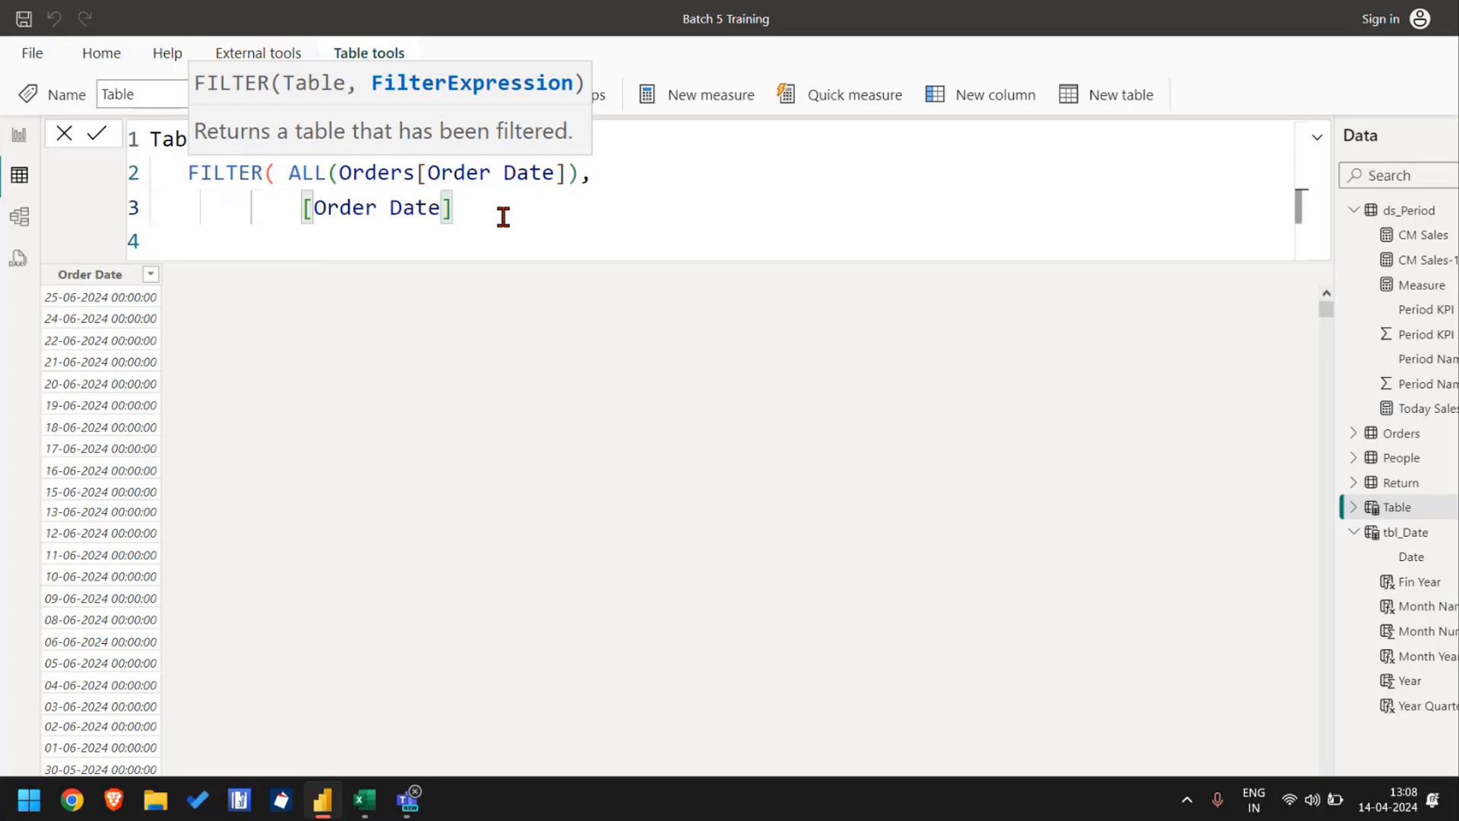
pyautogui.write('>')
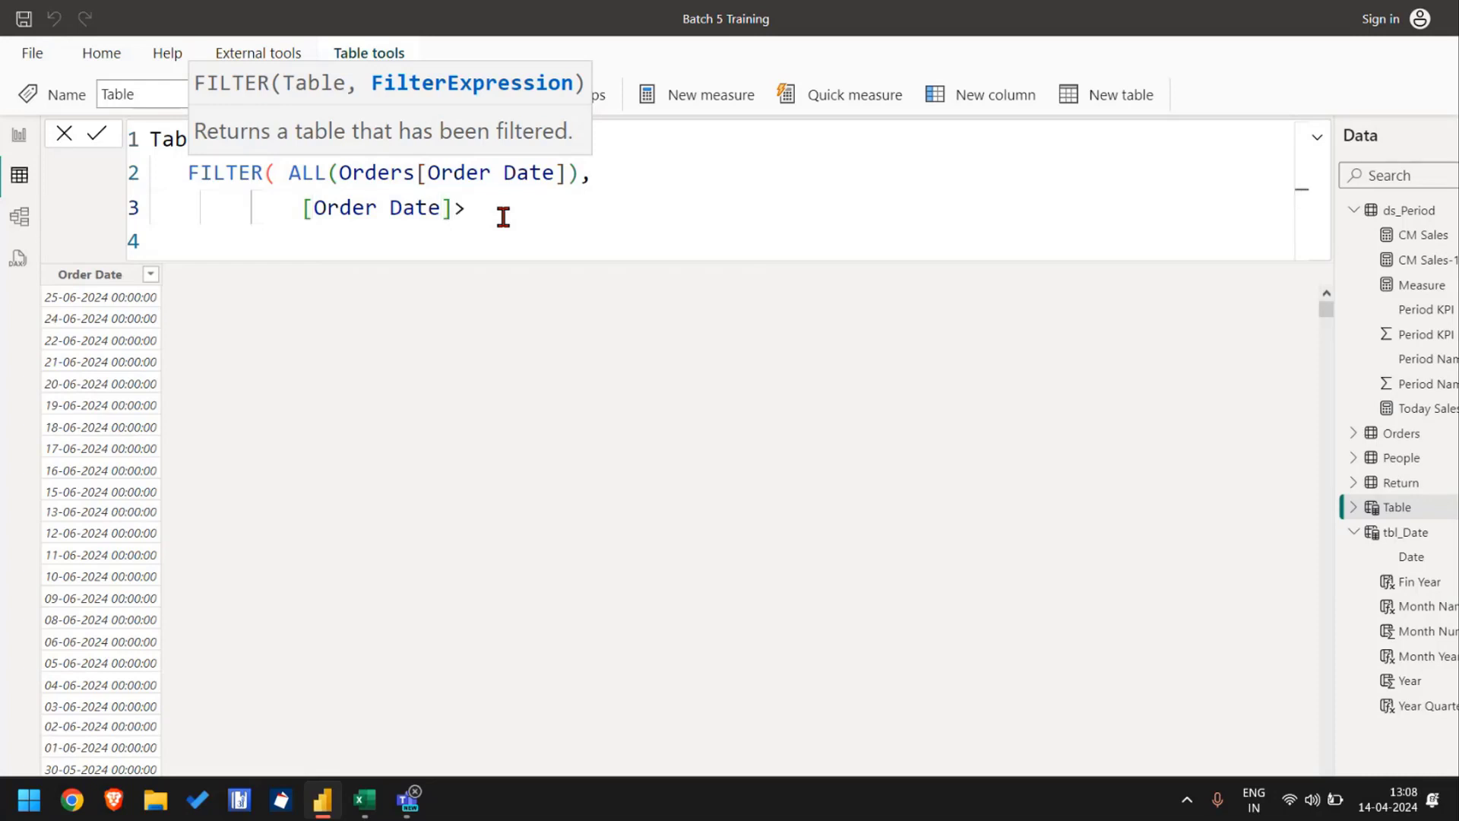
pyautogui.write('=date(2024')
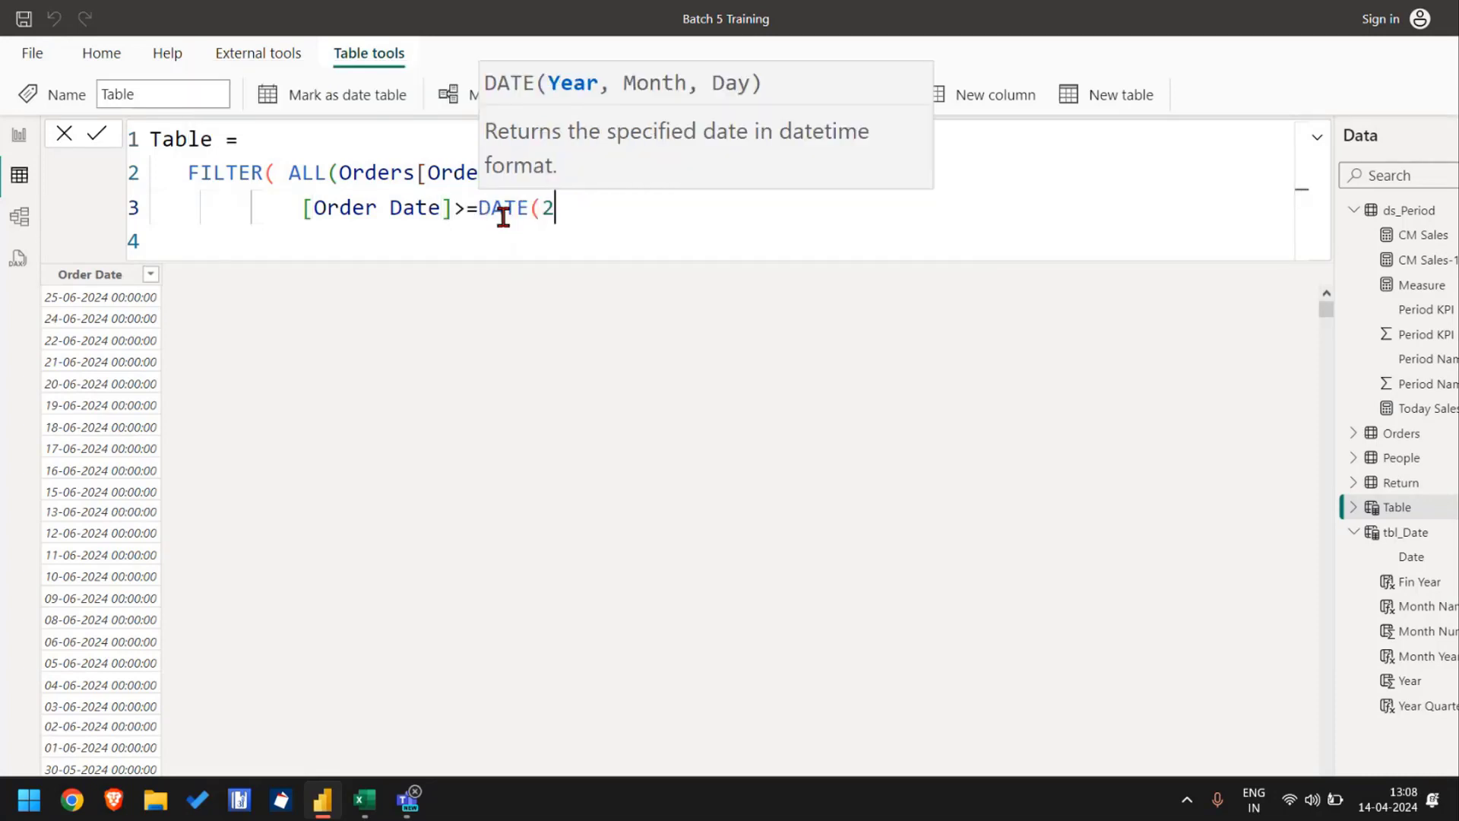
pyautogui.write(',1')
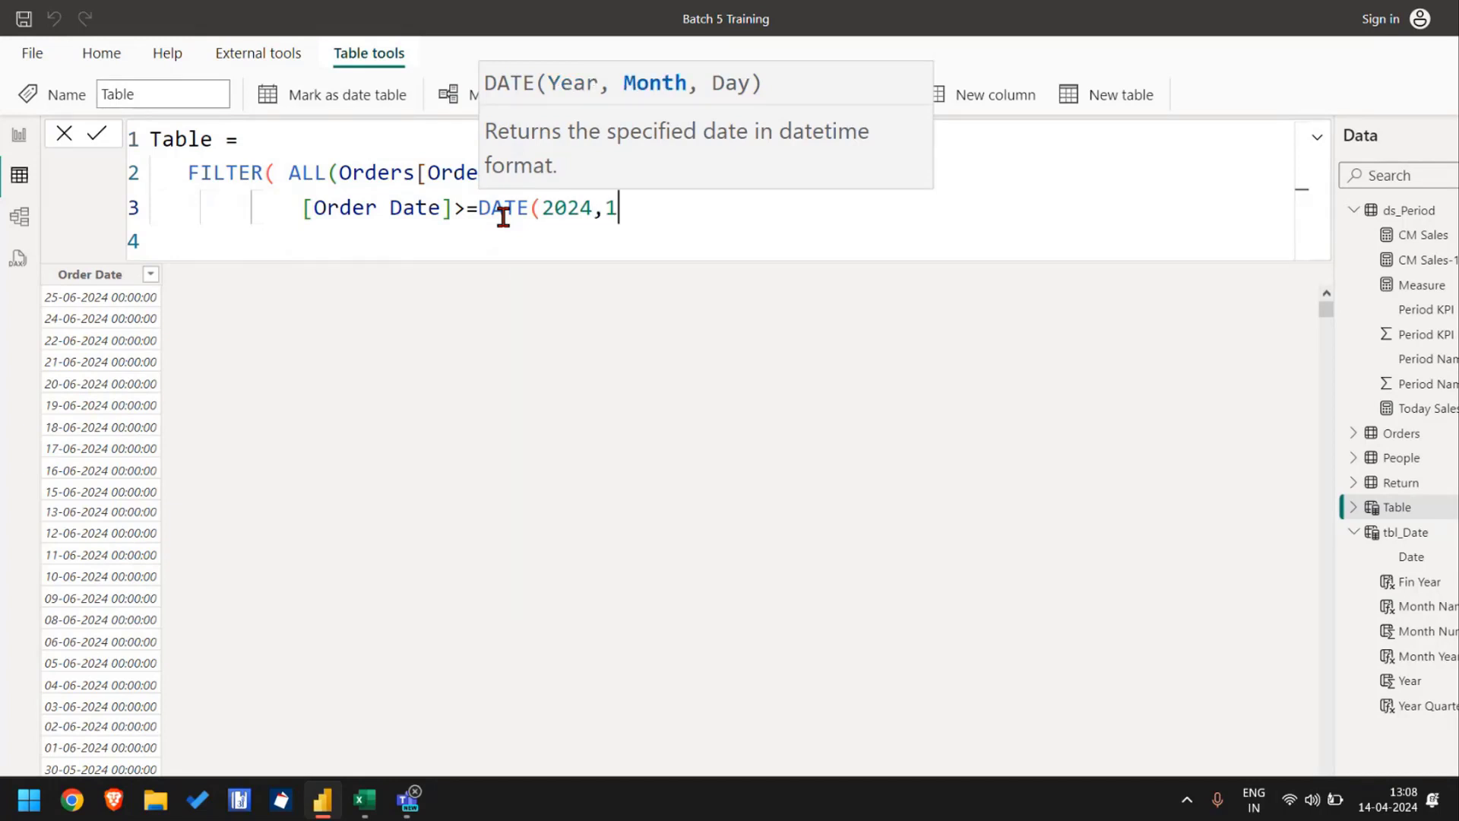
pyautogui.write(',1))')
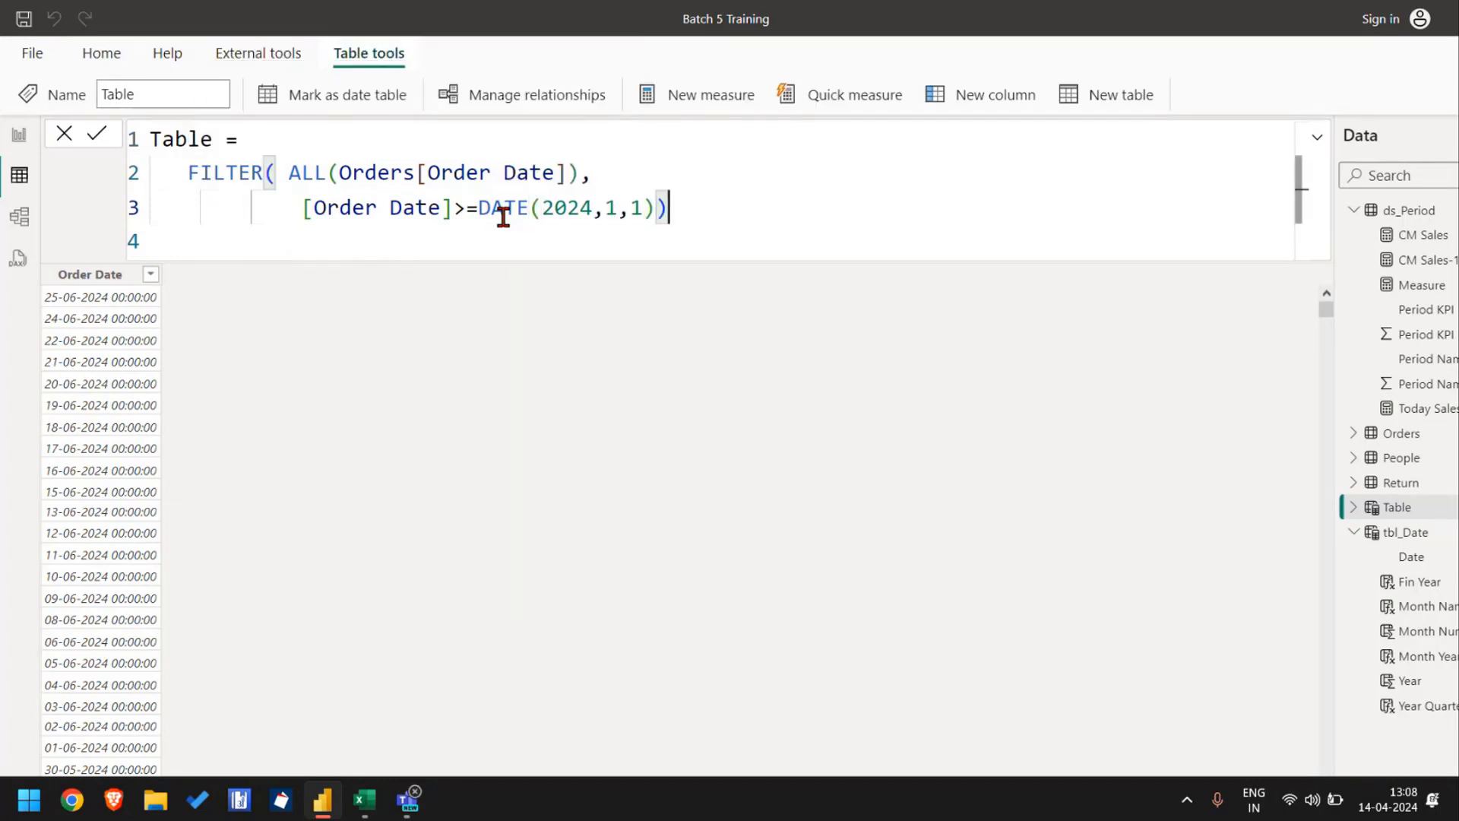
pyautogui.press('Return')
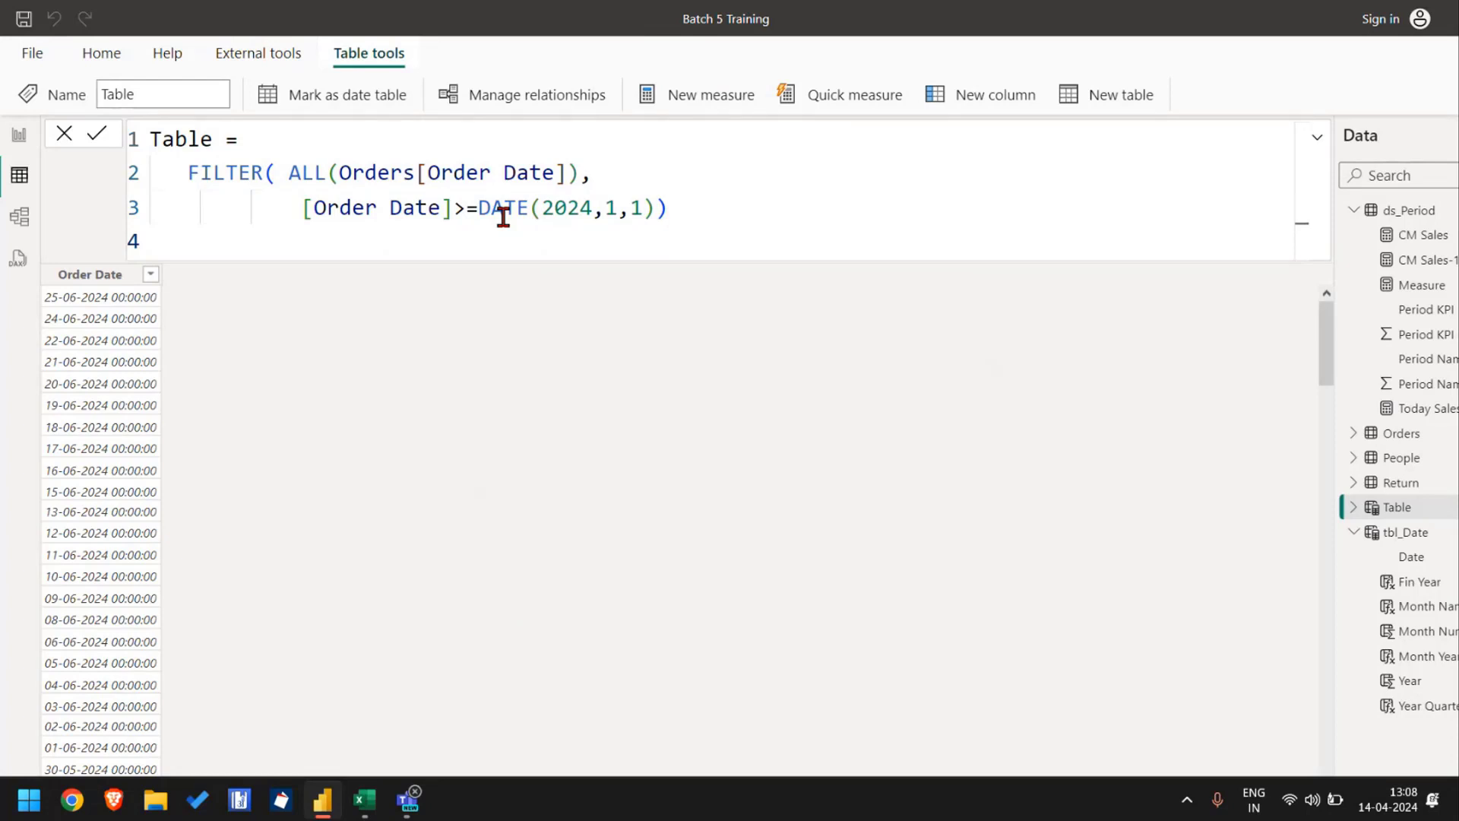
# Step: Sort the calculated table's Order Date column ascending and back to descending to check the earliest and latest dates
pyautogui.click(148, 275)
pyautogui.click(152, 275)
pyautogui.click(290, 258)
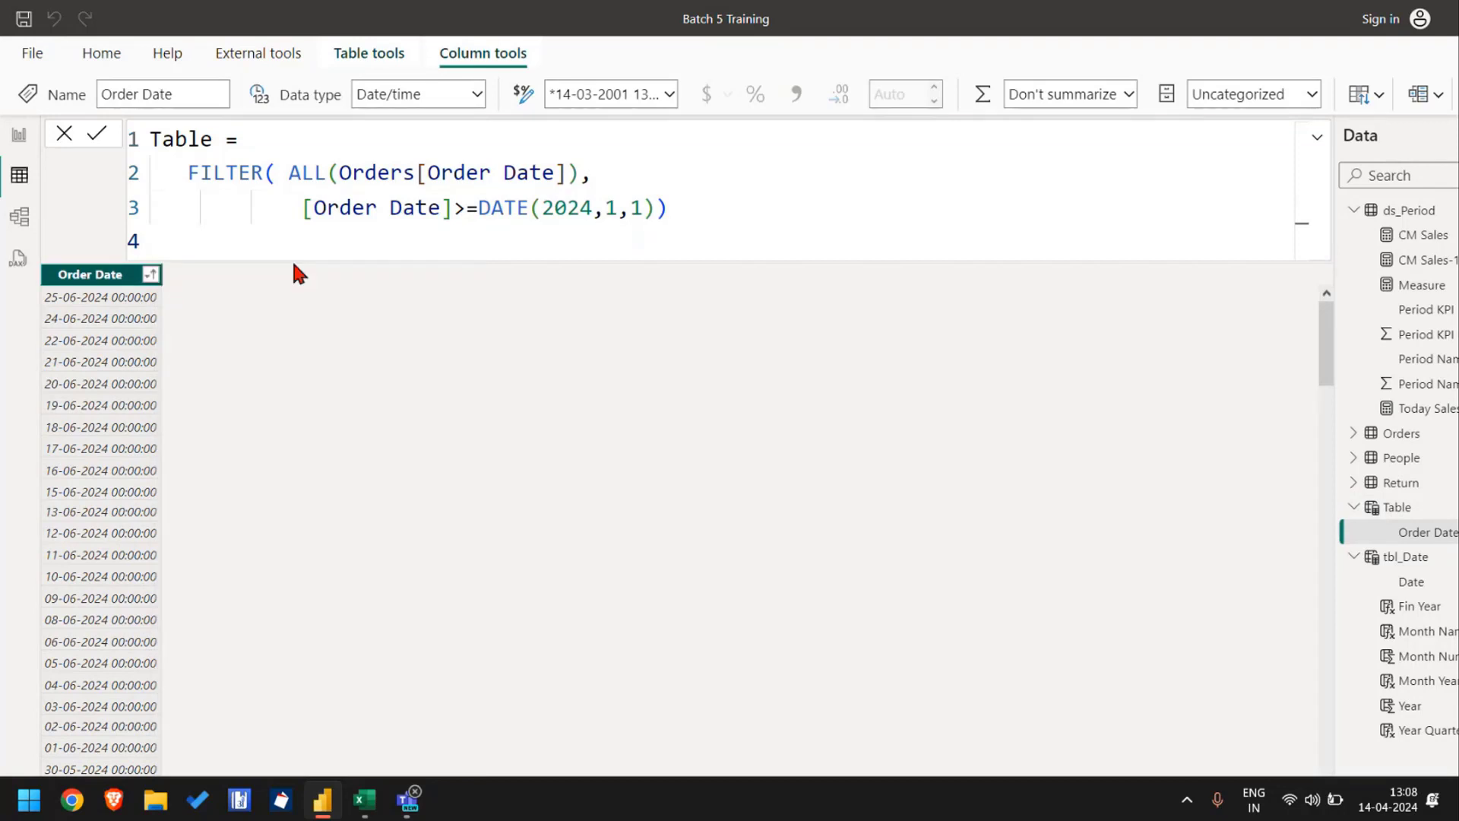
pyautogui.click(150, 274)
pyautogui.click(269, 292)
# Step: Append && to the first FILTER condition and begin a second condition, [Order Date]<, on a new line before the closing parenthesis
pyautogui.click(683, 214)
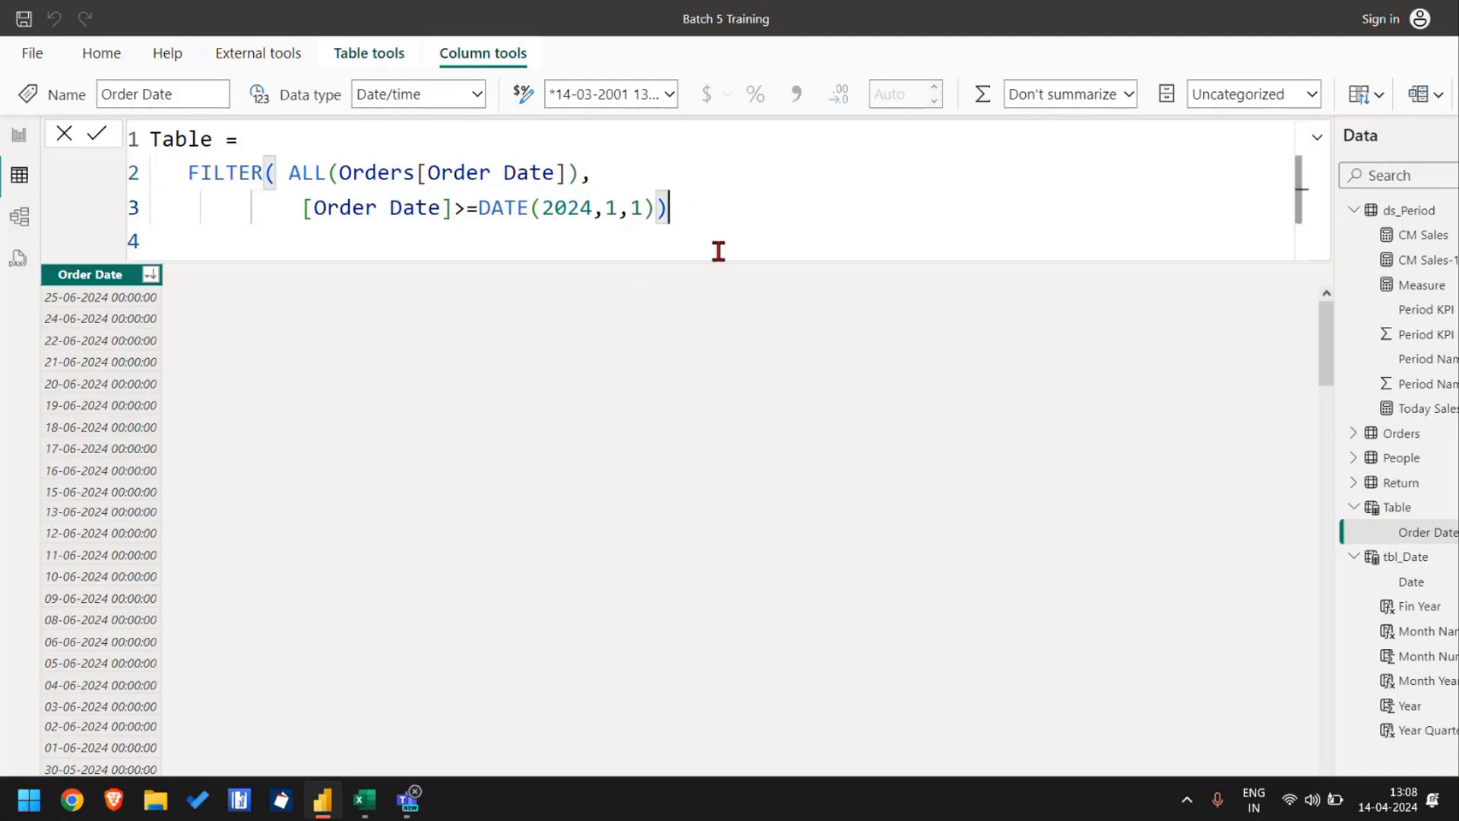
pyautogui.press('Left')
pyautogui.press('Return')
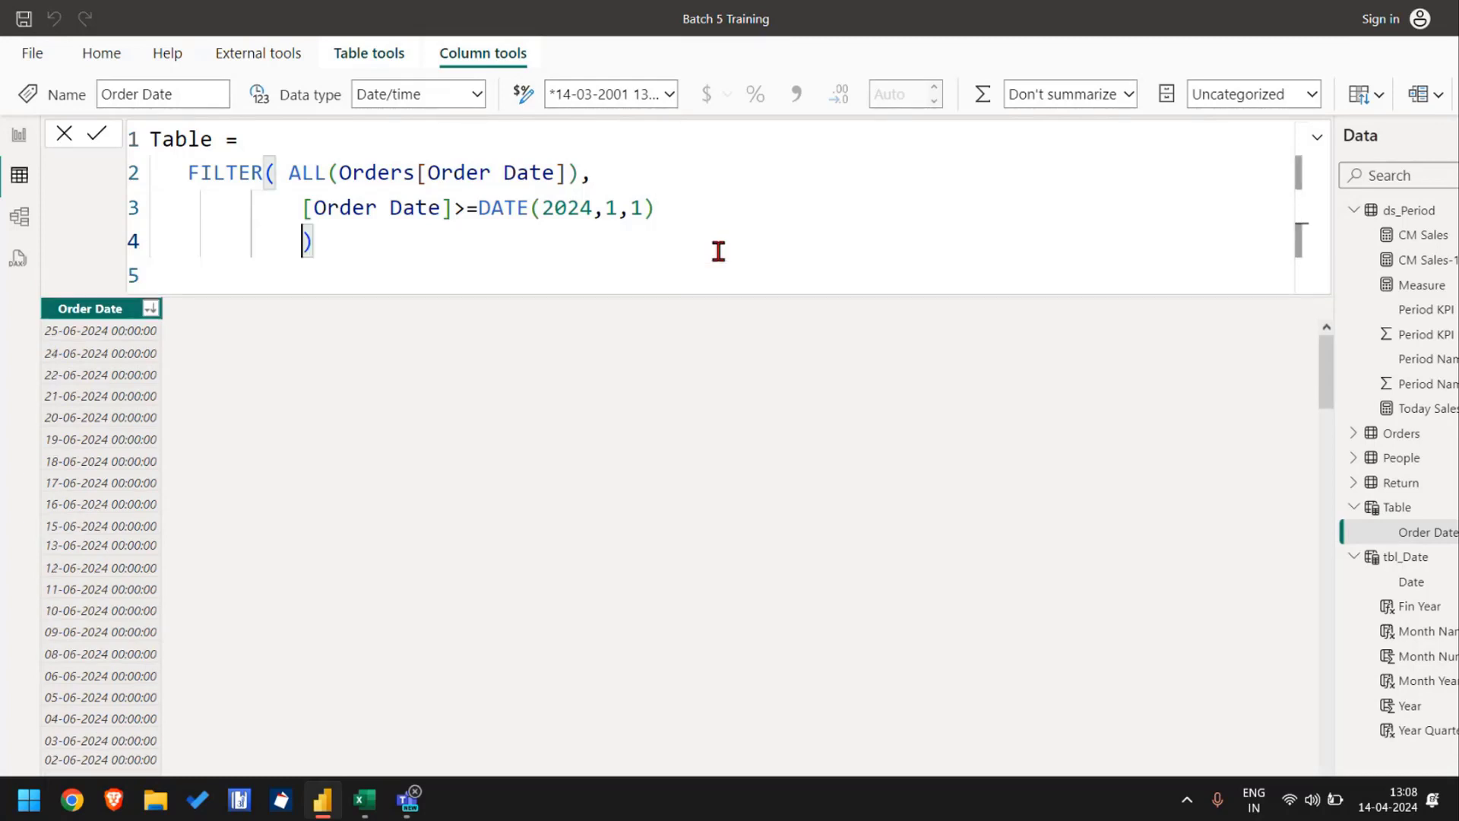
pyautogui.press('Return')
pyautogui.write('[or')
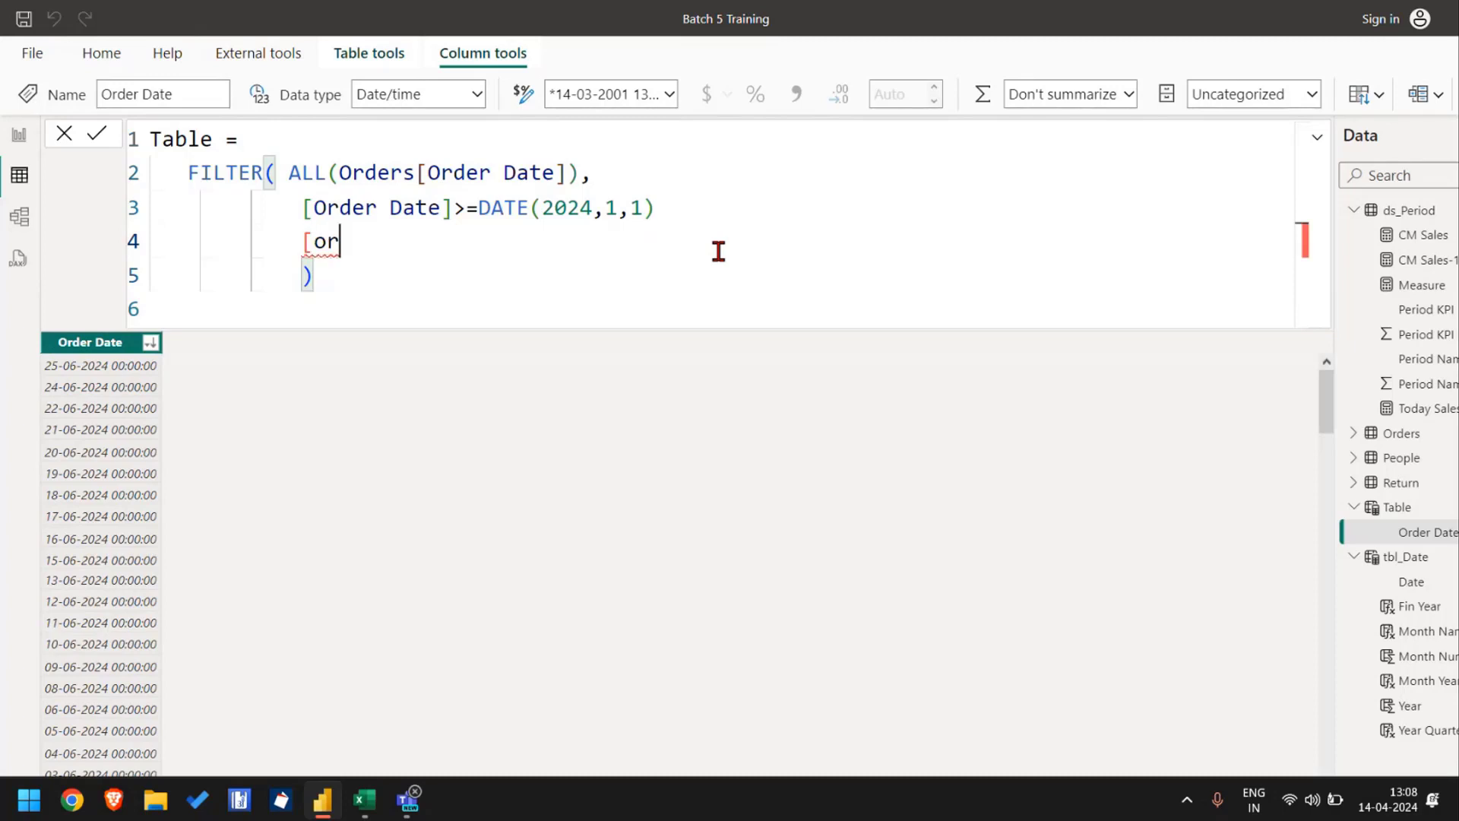
pyautogui.click(700, 200)
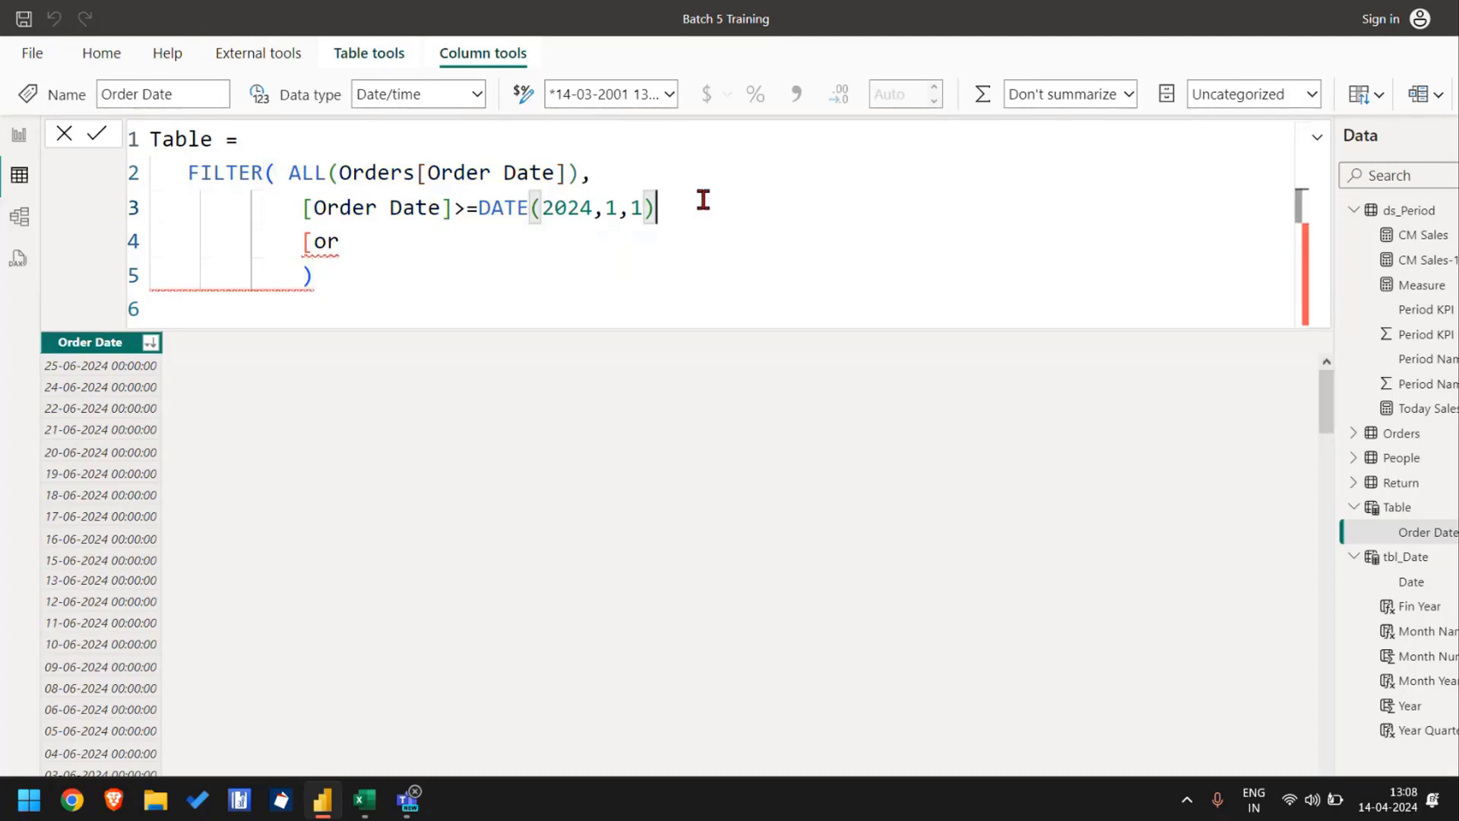
pyautogui.write('&&')
pyautogui.press('Down')
pyautogui.write('d')
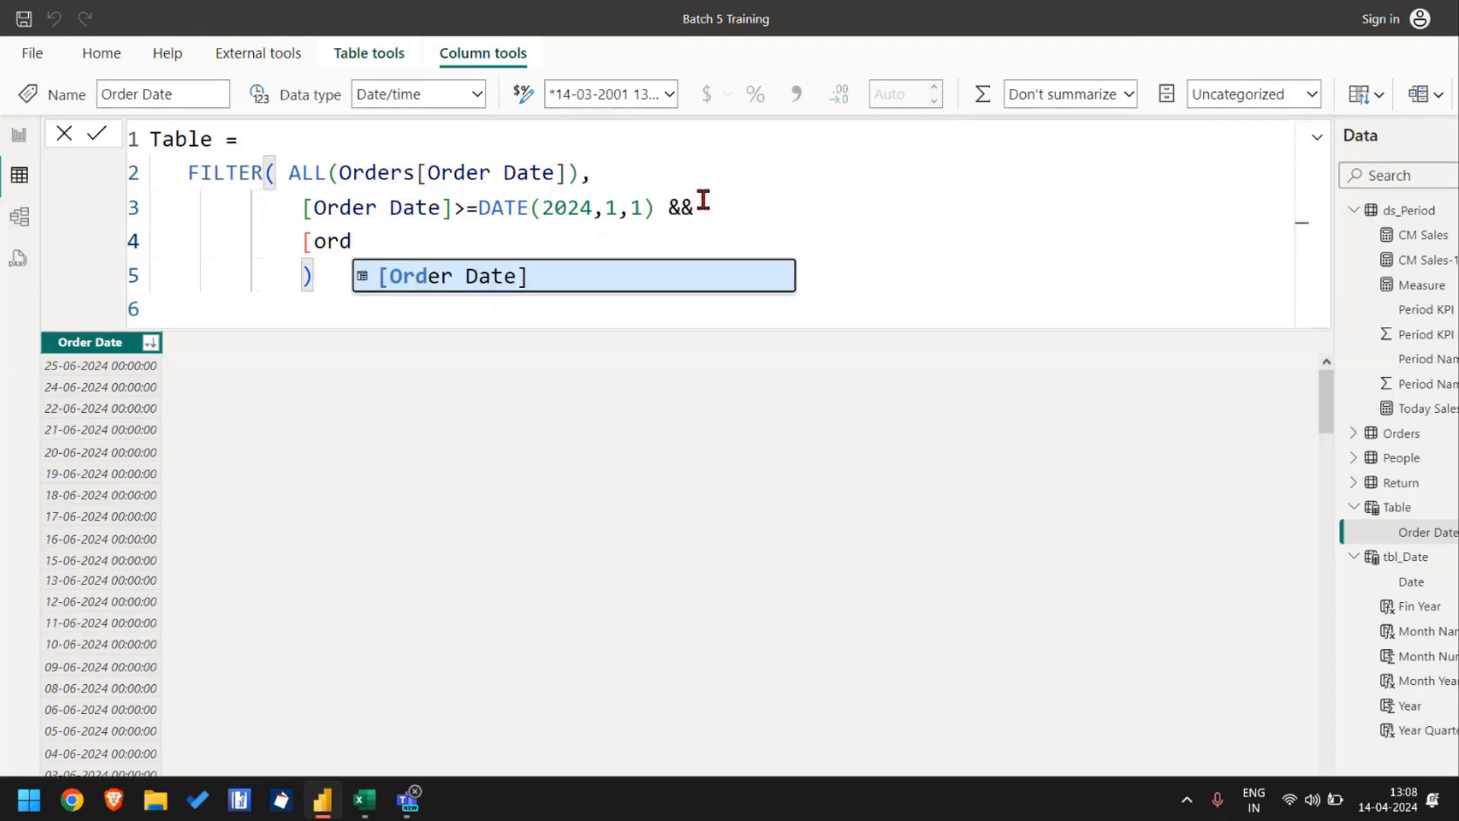
pyautogui.press('Tab')
pyautogui.write('<')
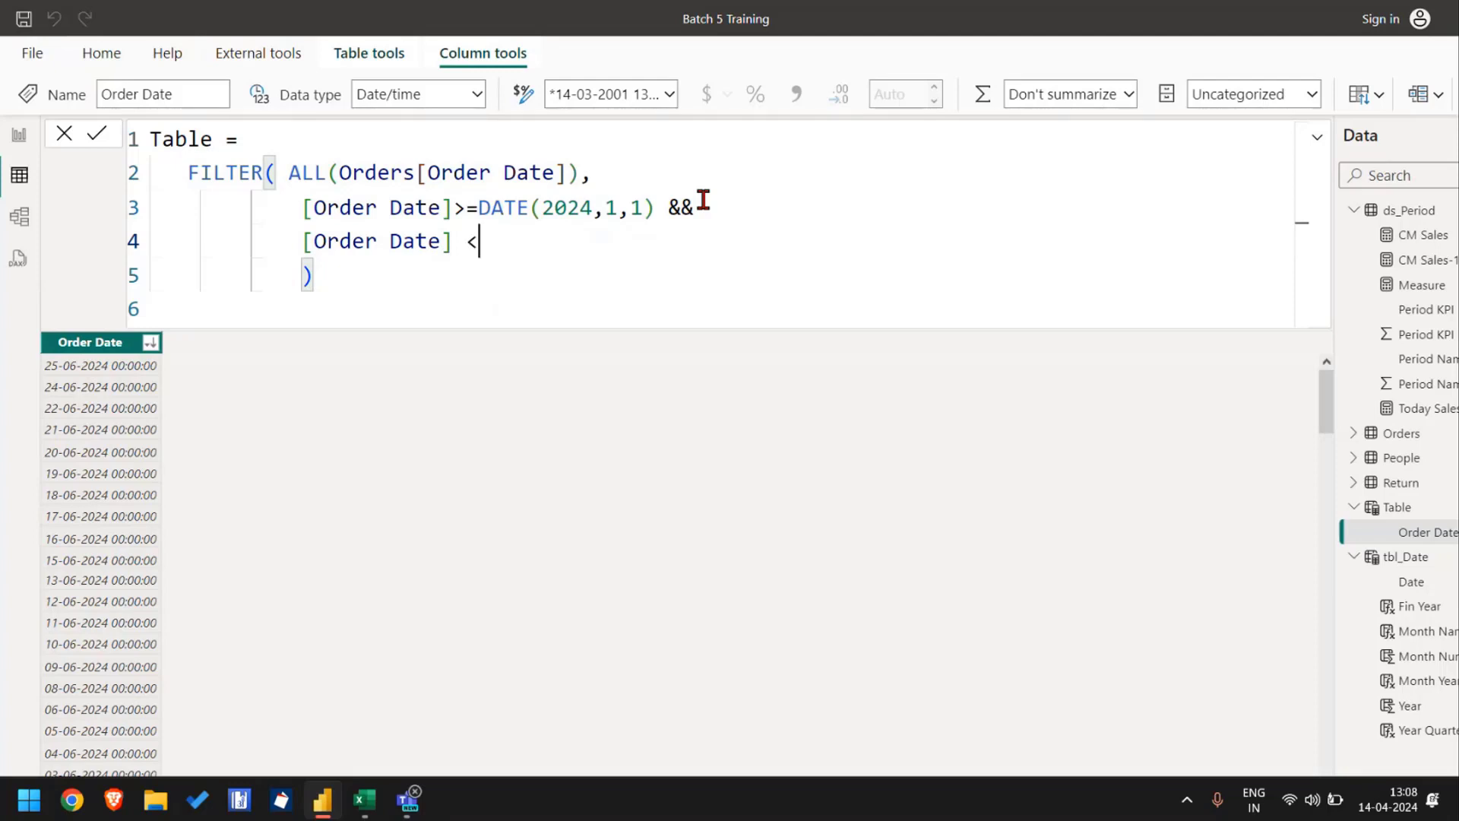
pyautogui.press('Left')
pyautogui.press('BackSpace')
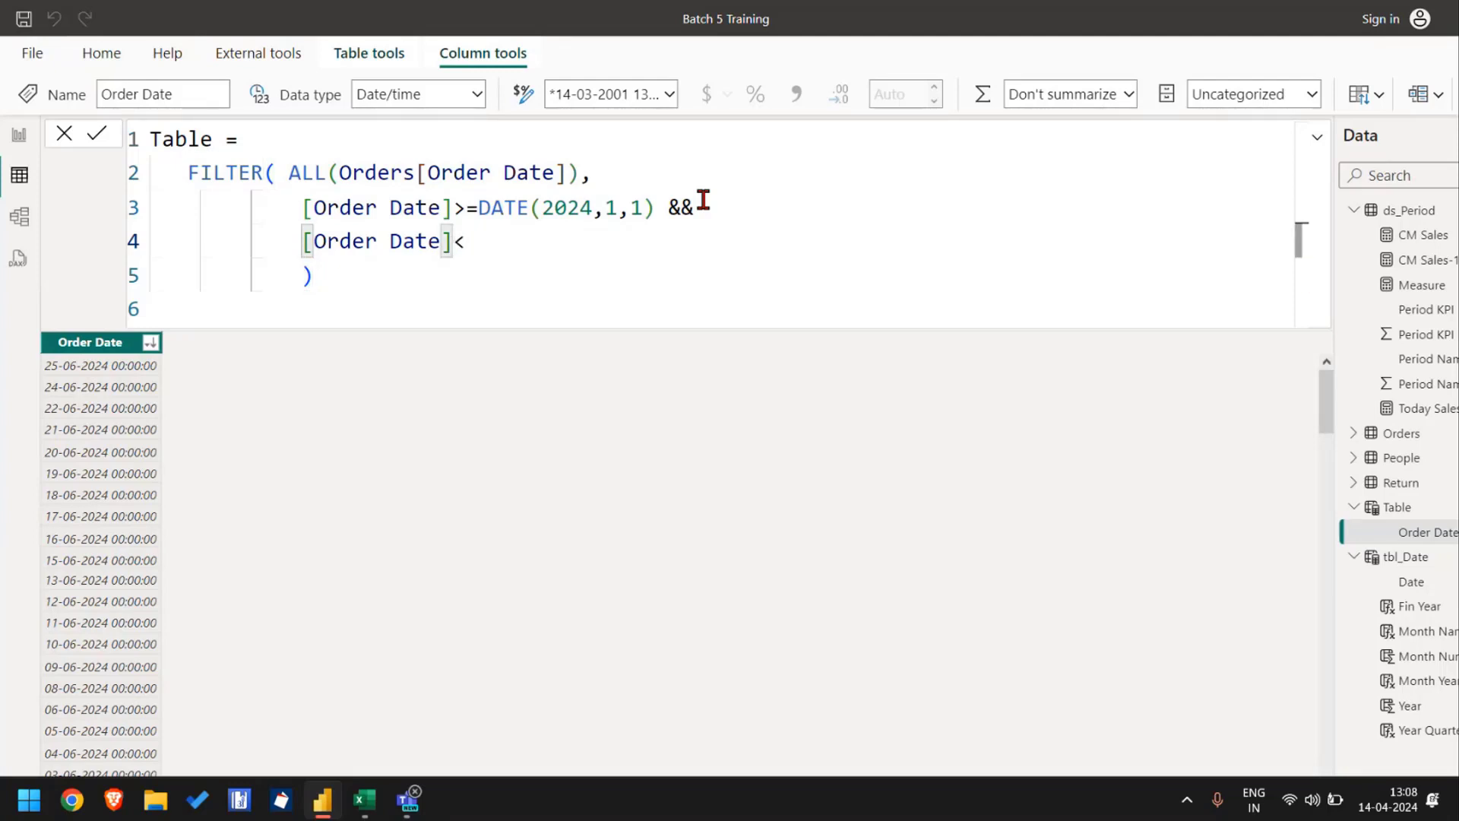
# Step: Copy the DATE(2024,1,1) expression from the first condition and change the second condition's operator to <=
pyautogui.click(655, 208)
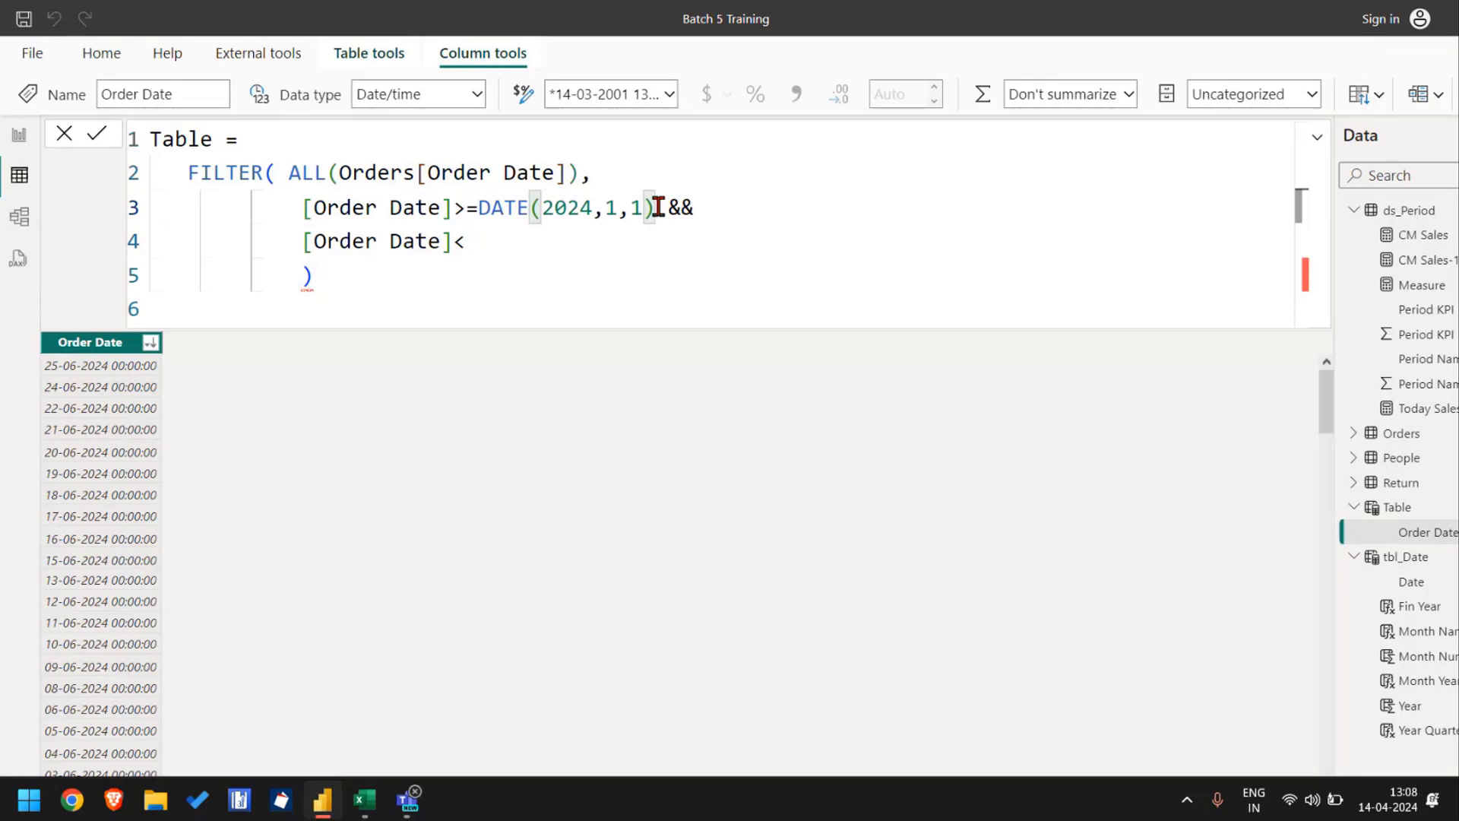
pyautogui.hotkey('shift', 'Left')
pyautogui.hotkey('shift', 'Left')
pyautogui.hotkey('shift', 'Left')
pyautogui.hotkey('shift', 'Left')
pyautogui.hotkey('shift', 'Left')
pyautogui.hotkey('shift', 'Left')
pyautogui.hotkey('shift', 'Left')
pyautogui.hotkey('shift', 'Left')
pyautogui.hotkey('shift', 'Left')
pyautogui.hotkey('shift', 'Left')
pyautogui.hotkey('shift', 'Left')
pyautogui.hotkey('shift', 'Left')
pyautogui.hotkey('shift', 'Left')
pyautogui.hotkey('shift', 'Left')
pyautogui.hotkey('ctrl', 'c')
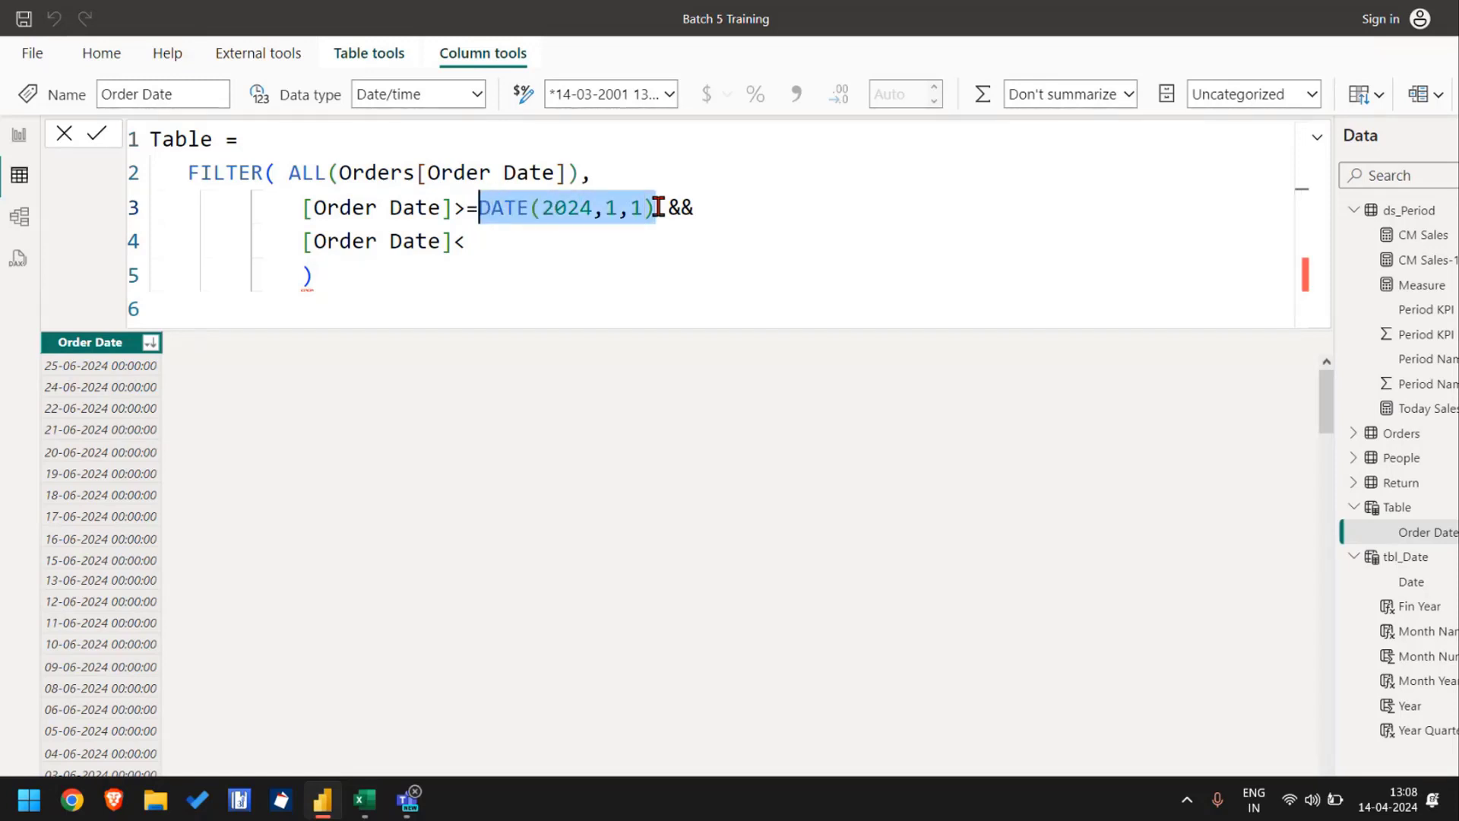
pyautogui.press('Down')
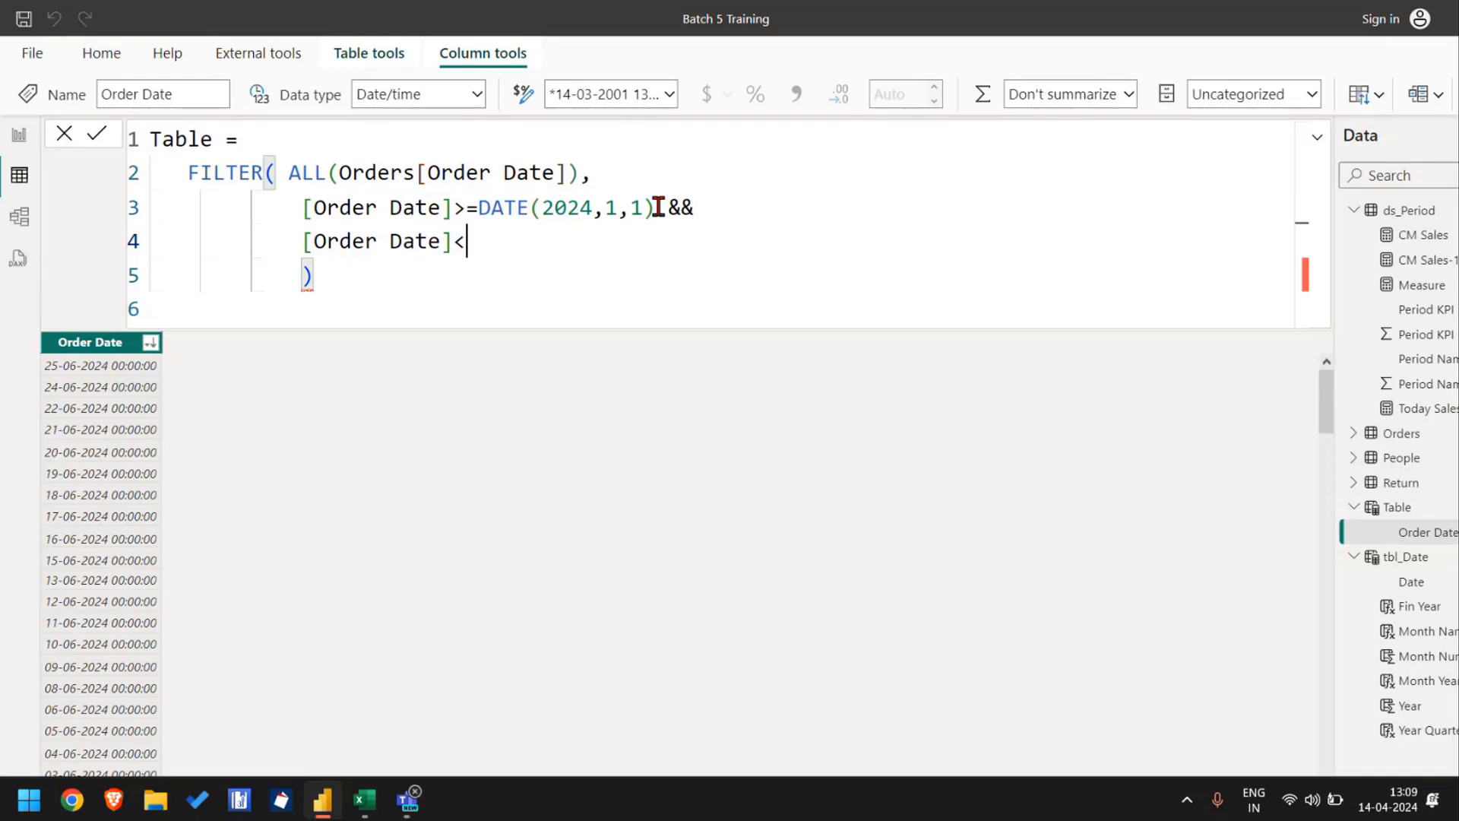
pyautogui.write('=')
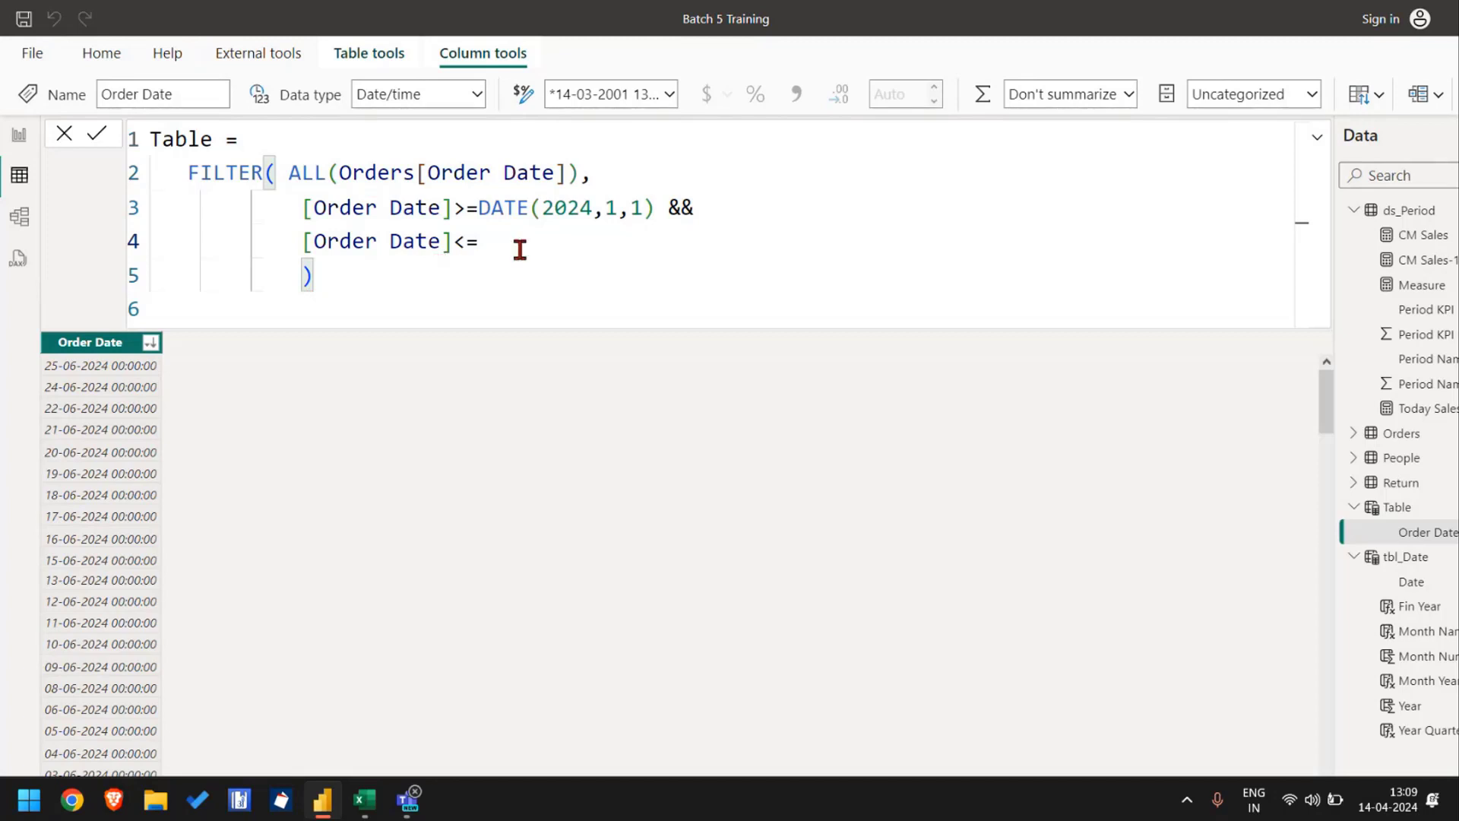
# Step: Paste the copied date into the second condition, change it to DATE(2024,1,31) and commit the calculated table
pyautogui.click(641, 207)
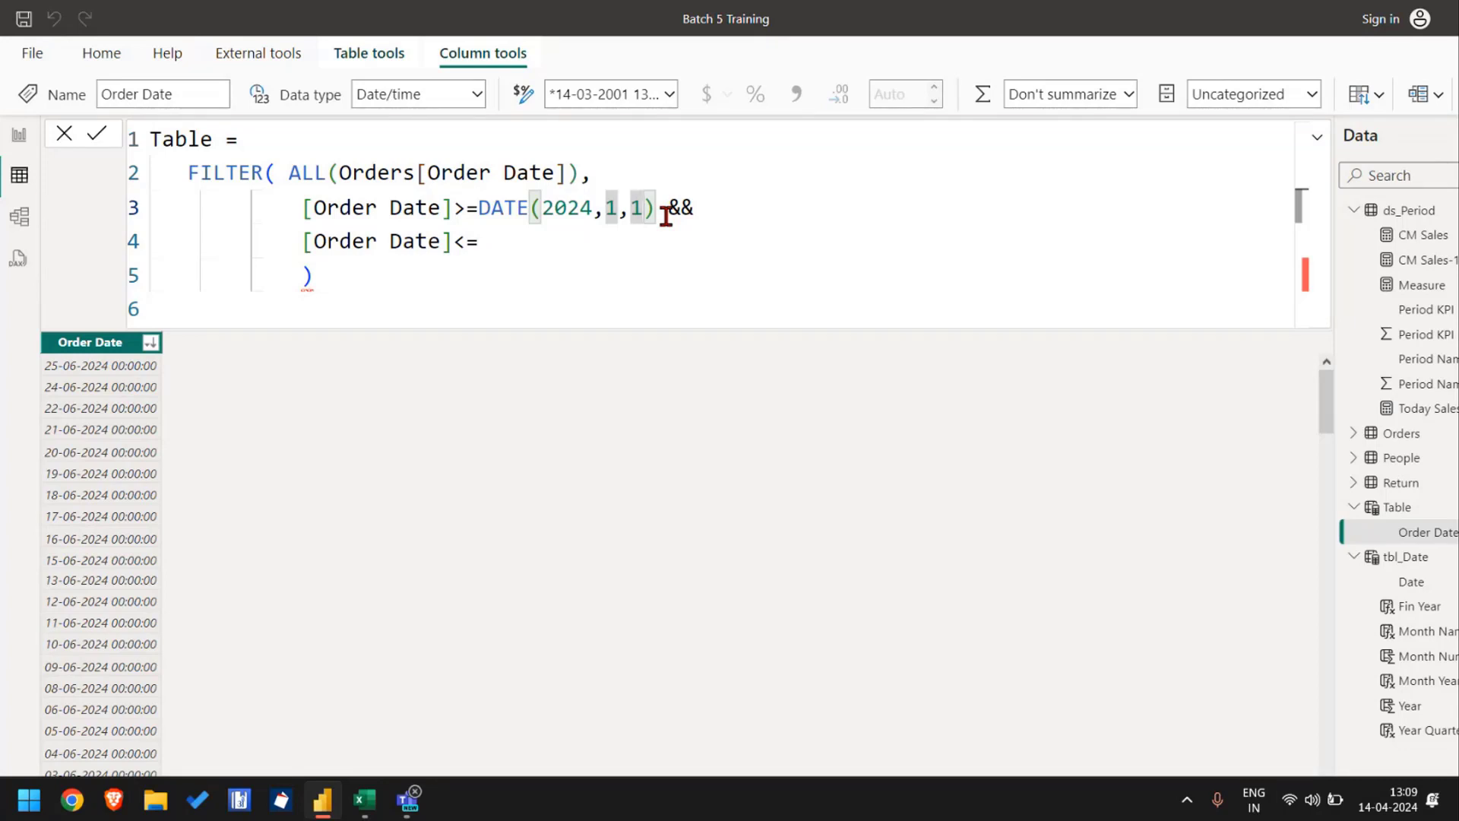
pyautogui.press('Down')
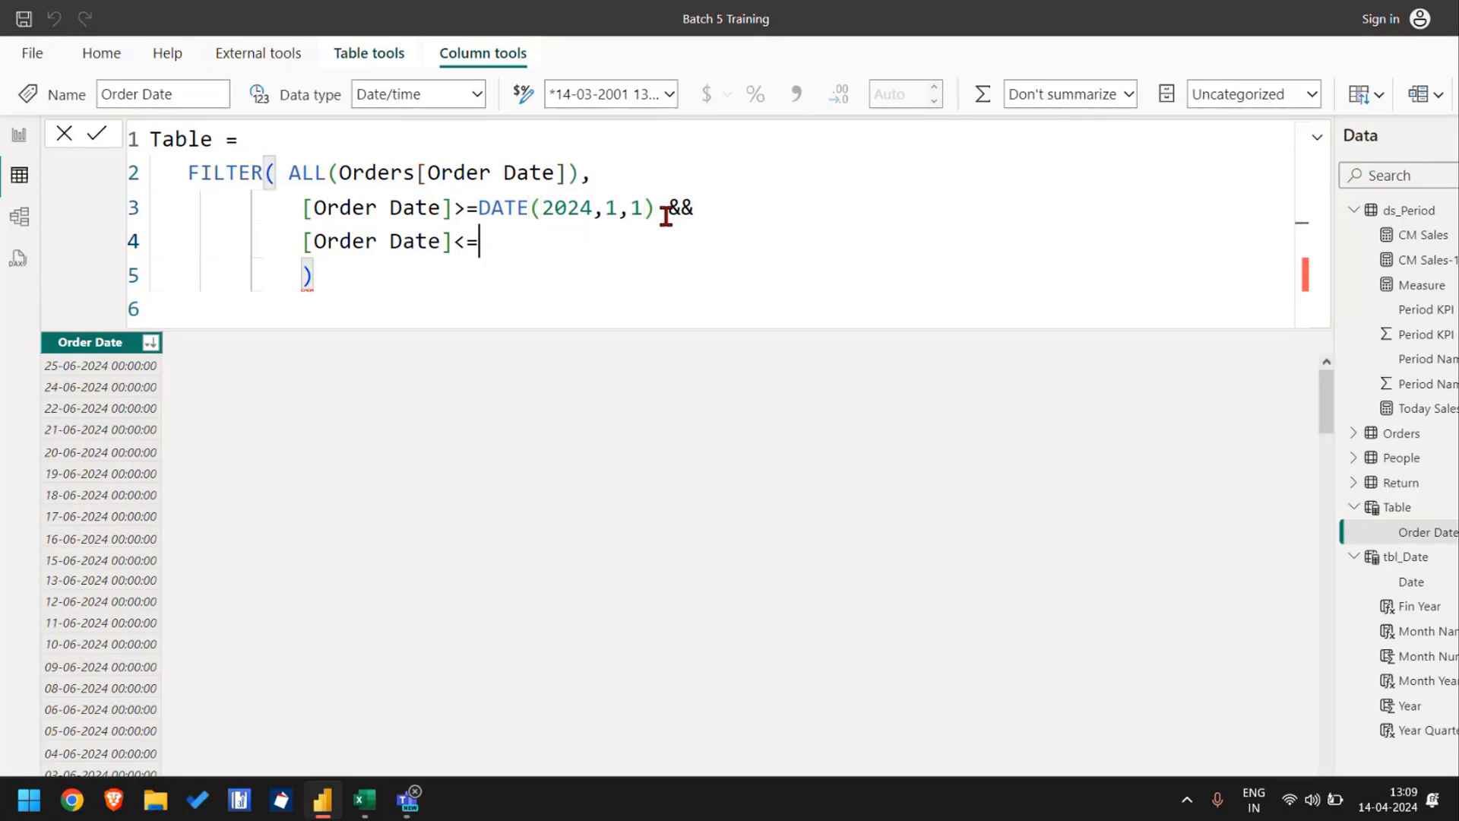
pyautogui.hotkey('ctrl', 'v')
pyautogui.press('Left')
pyautogui.press('Left')
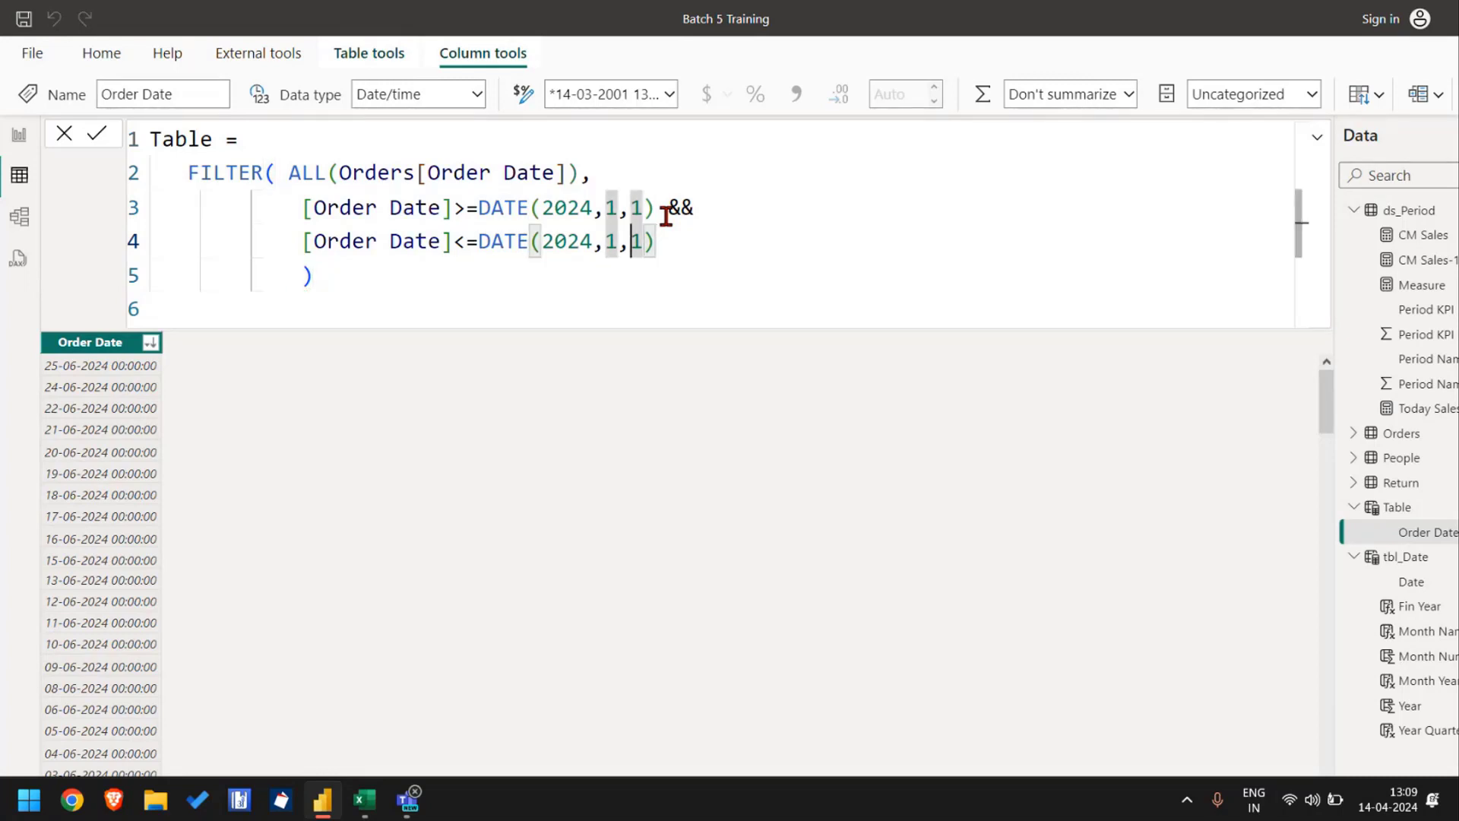
pyautogui.write('3')
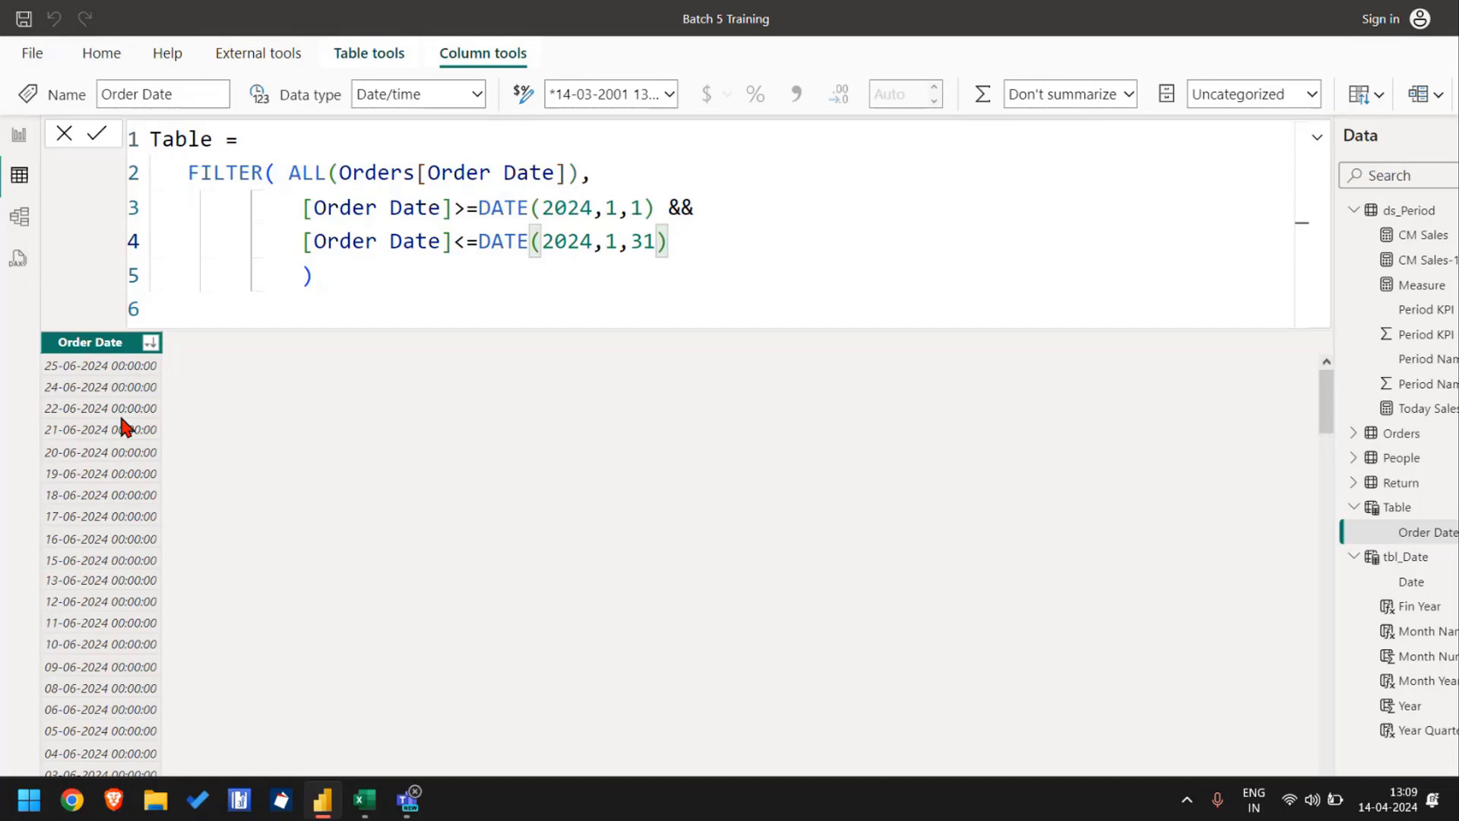
pyautogui.press('Return')
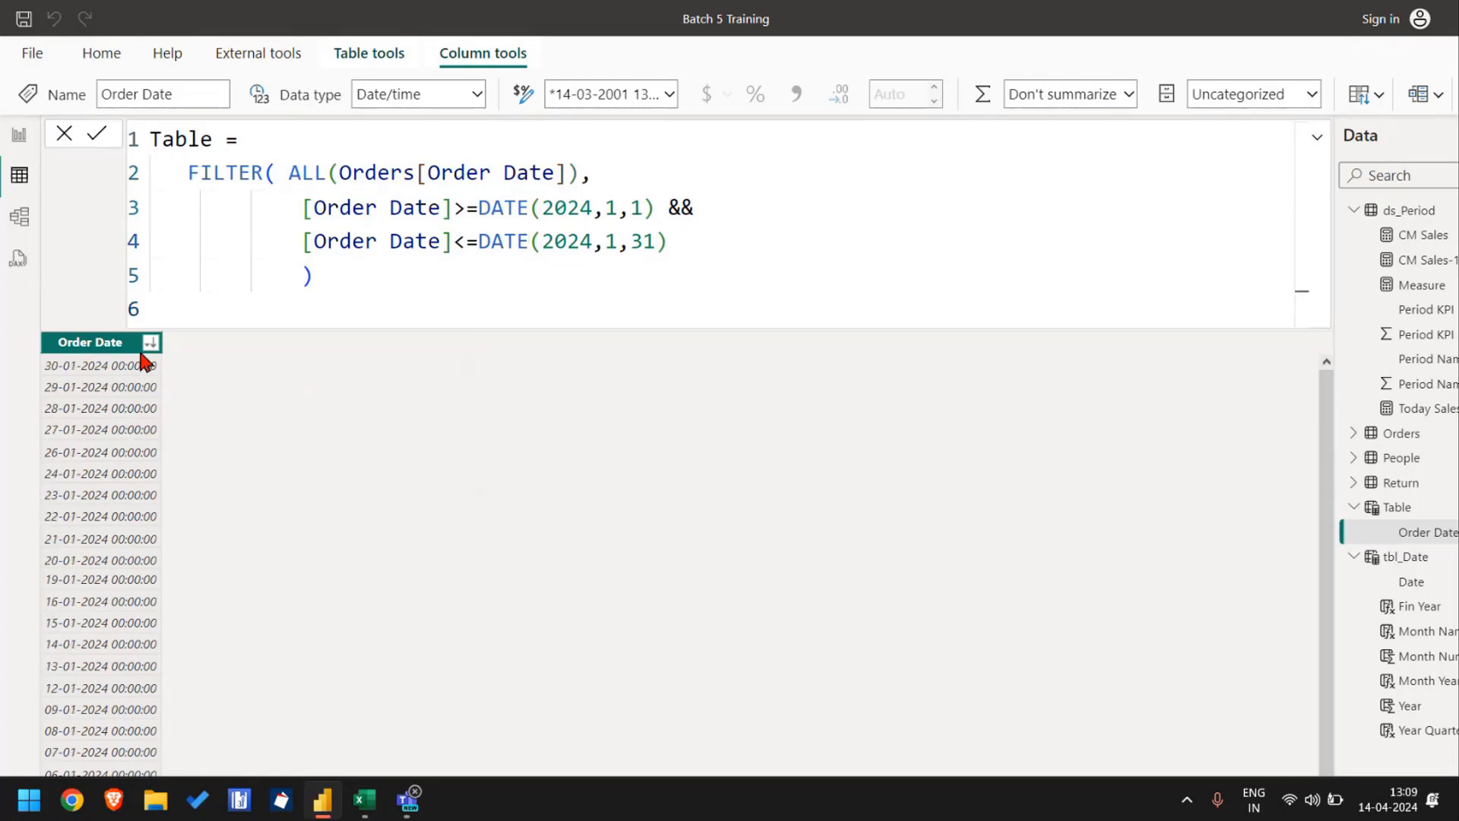
# Step: Check the date range of the January-filtered table by sorting Order Date ascending and back to descending
pyautogui.click(151, 346)
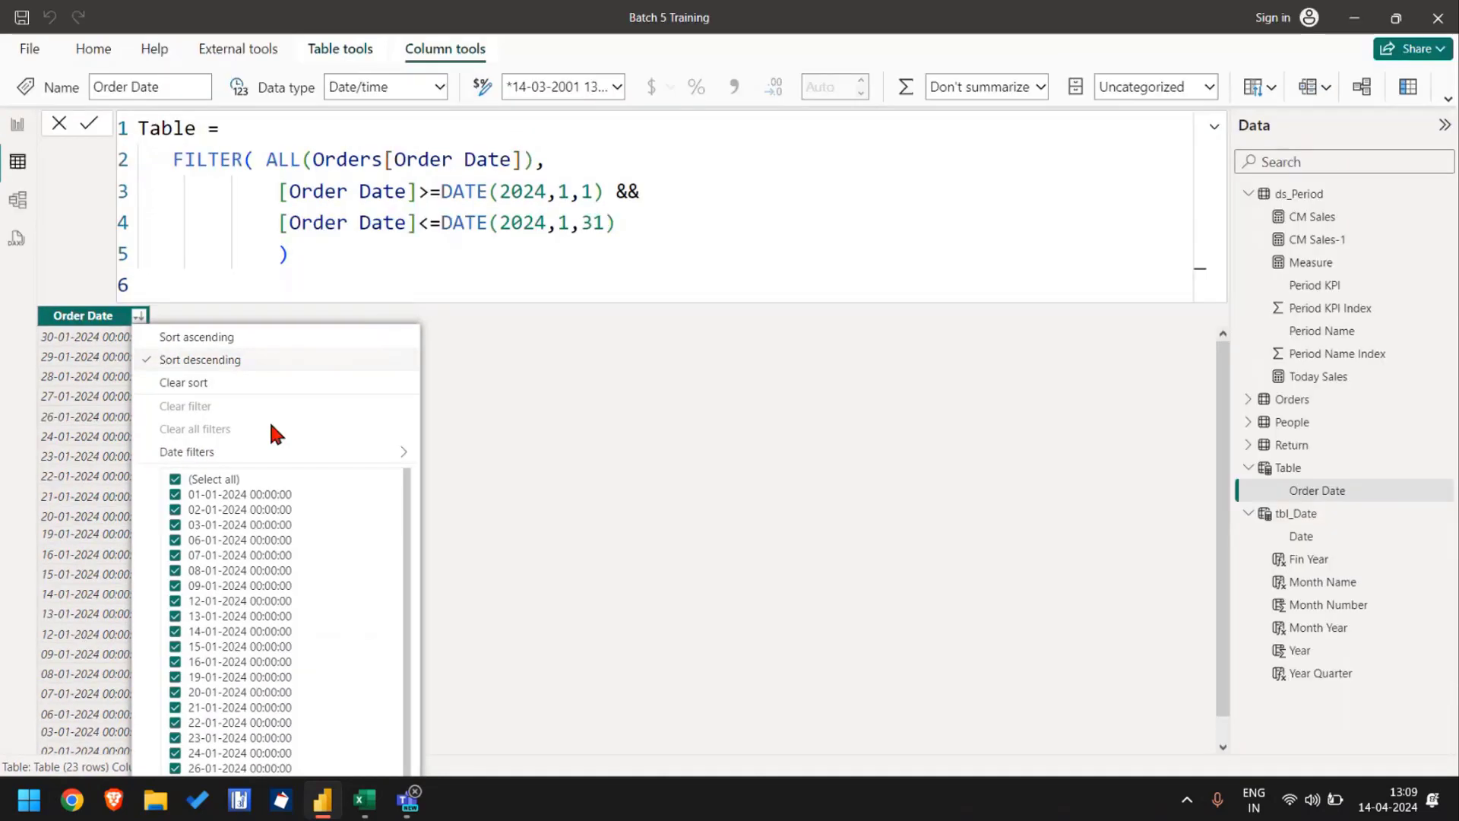
pyautogui.click(221, 338)
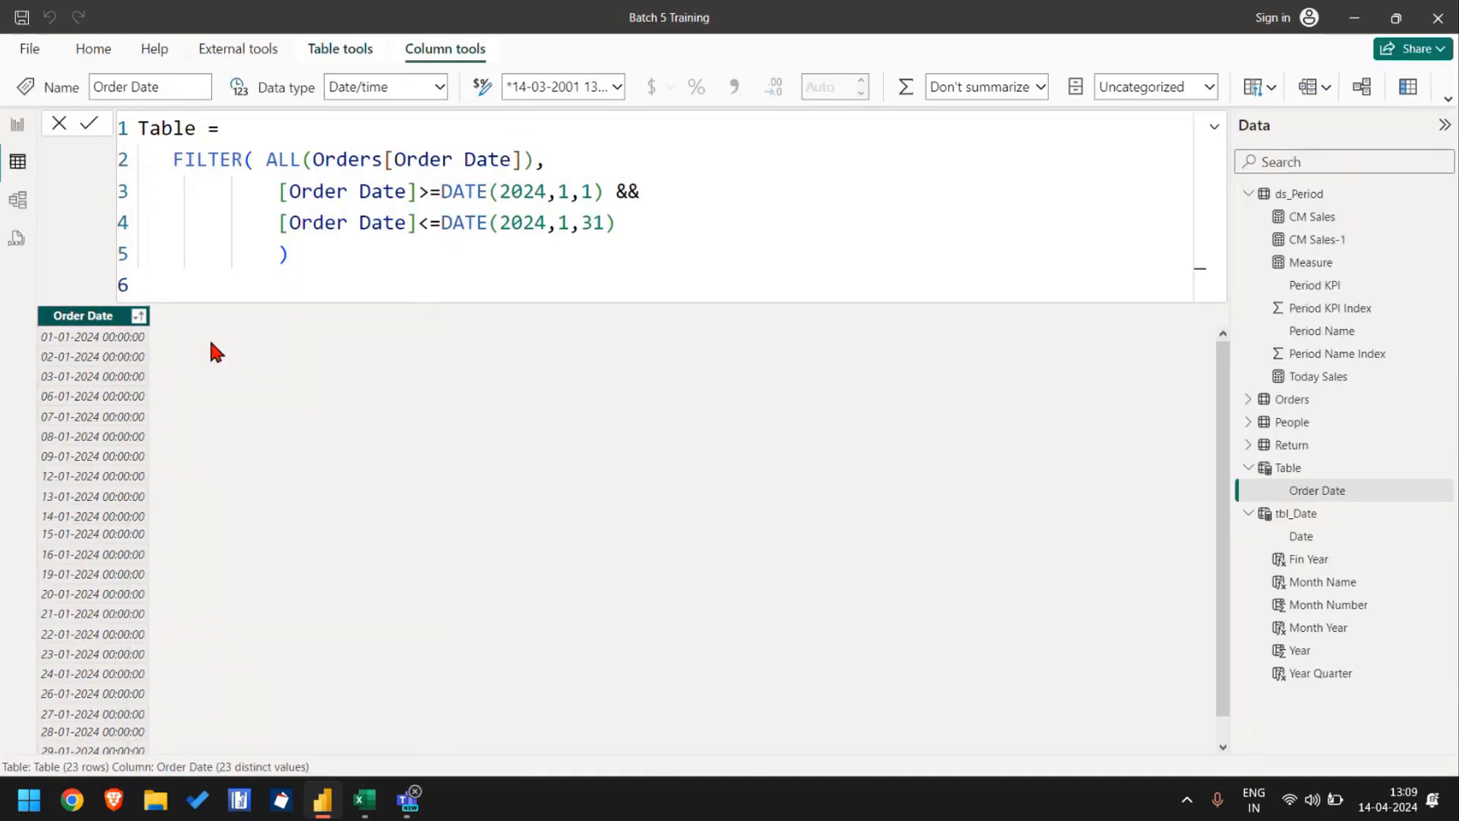
pyautogui.click(139, 316)
pyautogui.click(274, 358)
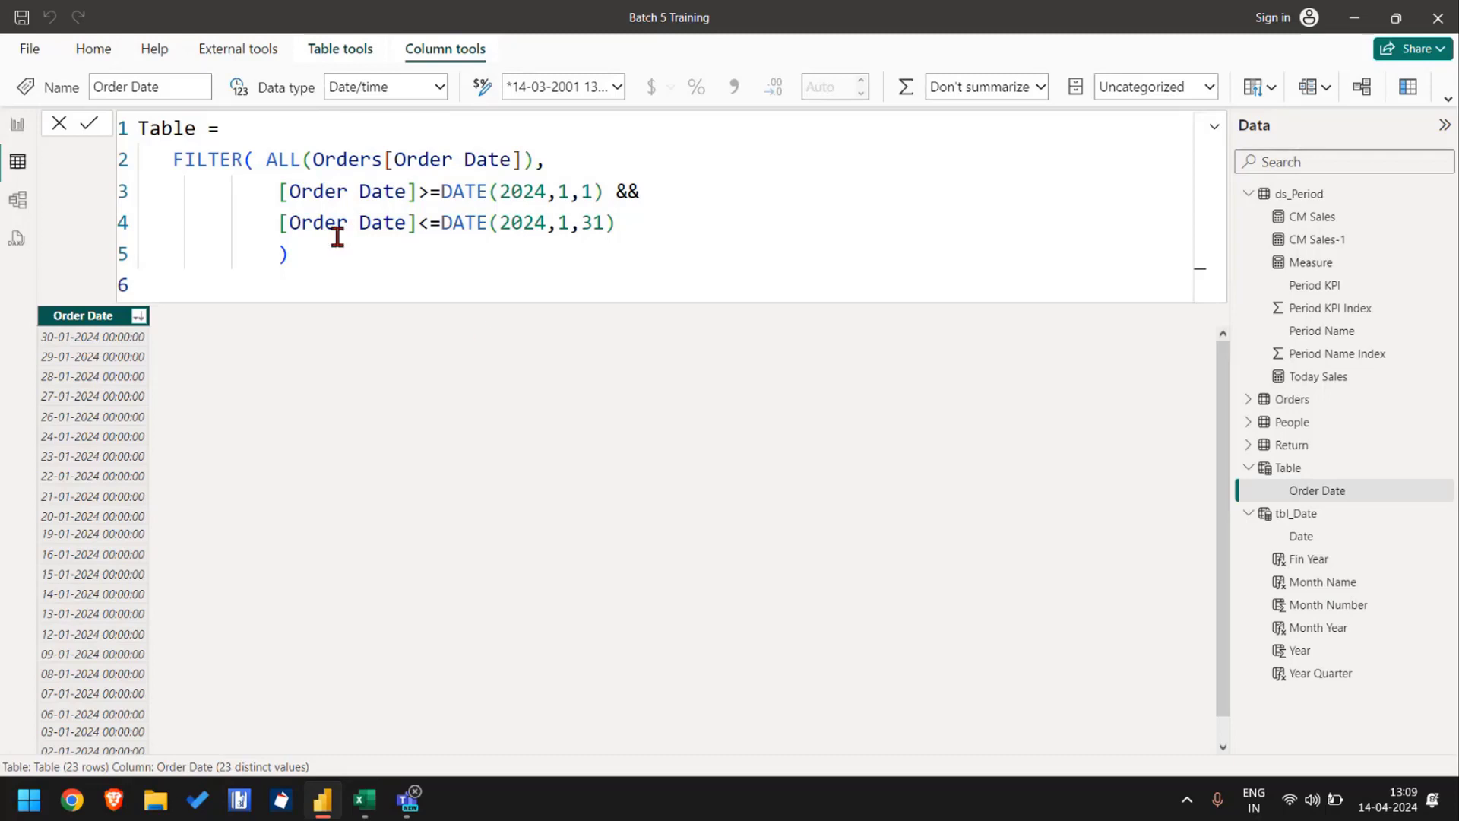
# Step: Return to Page 1 of the report, show the sales matrix in focus mode and open the CM Sales-1 measure's formula
pyautogui.click(19, 130)
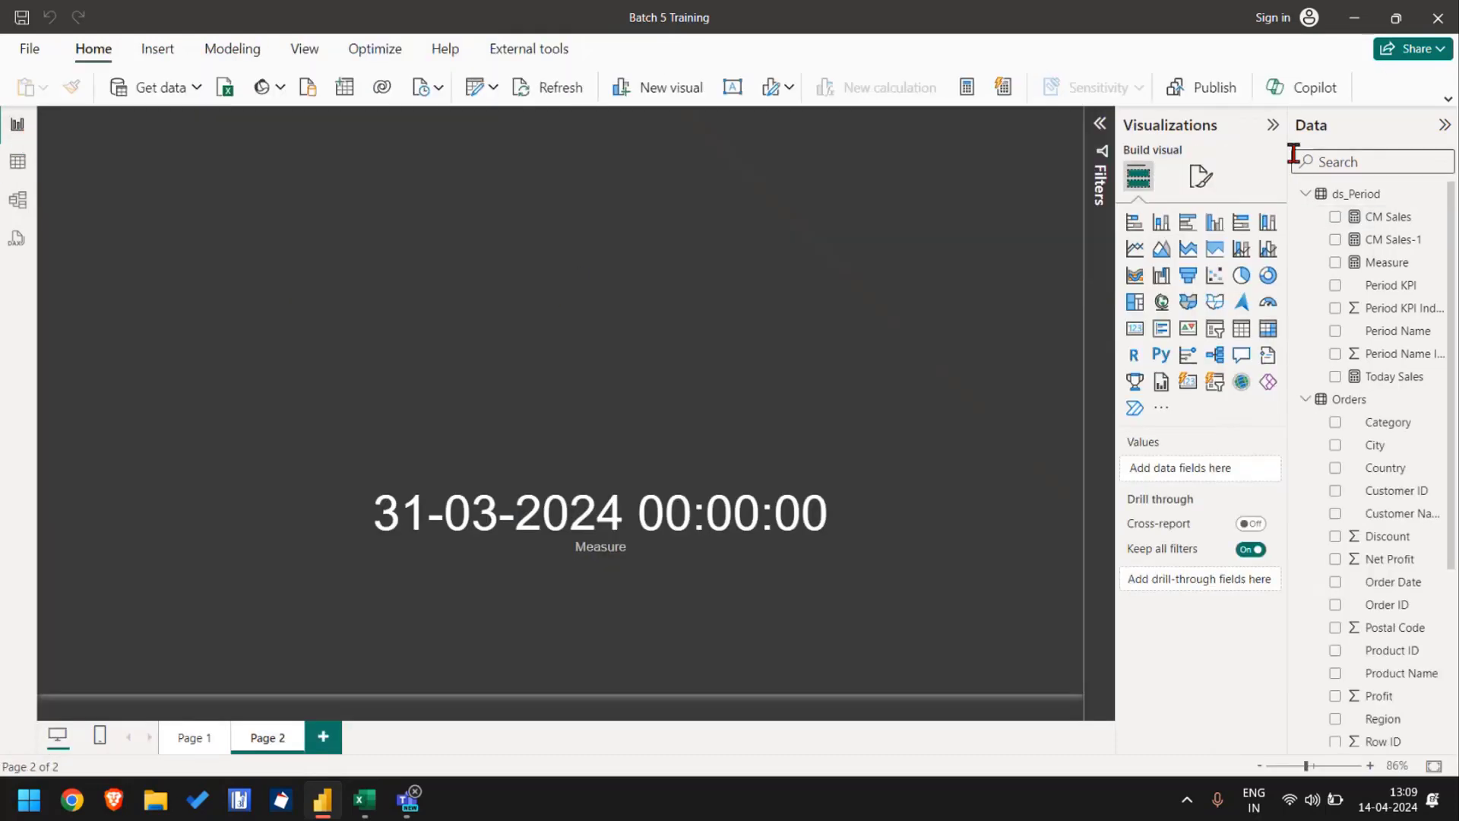
pyautogui.click(199, 739)
pyautogui.click(1046, 294)
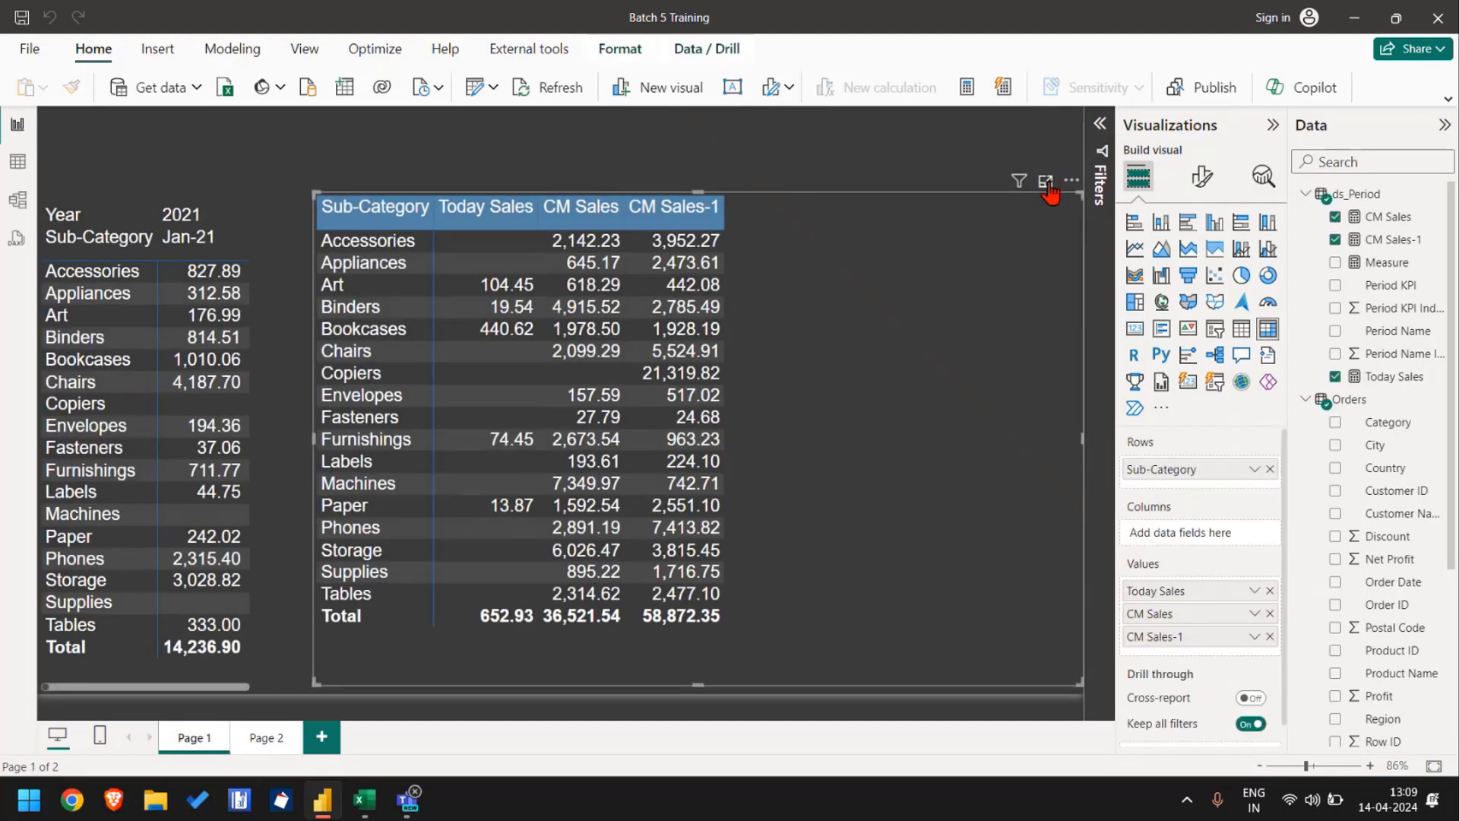
pyautogui.click(1048, 180)
pyautogui.click(1377, 244)
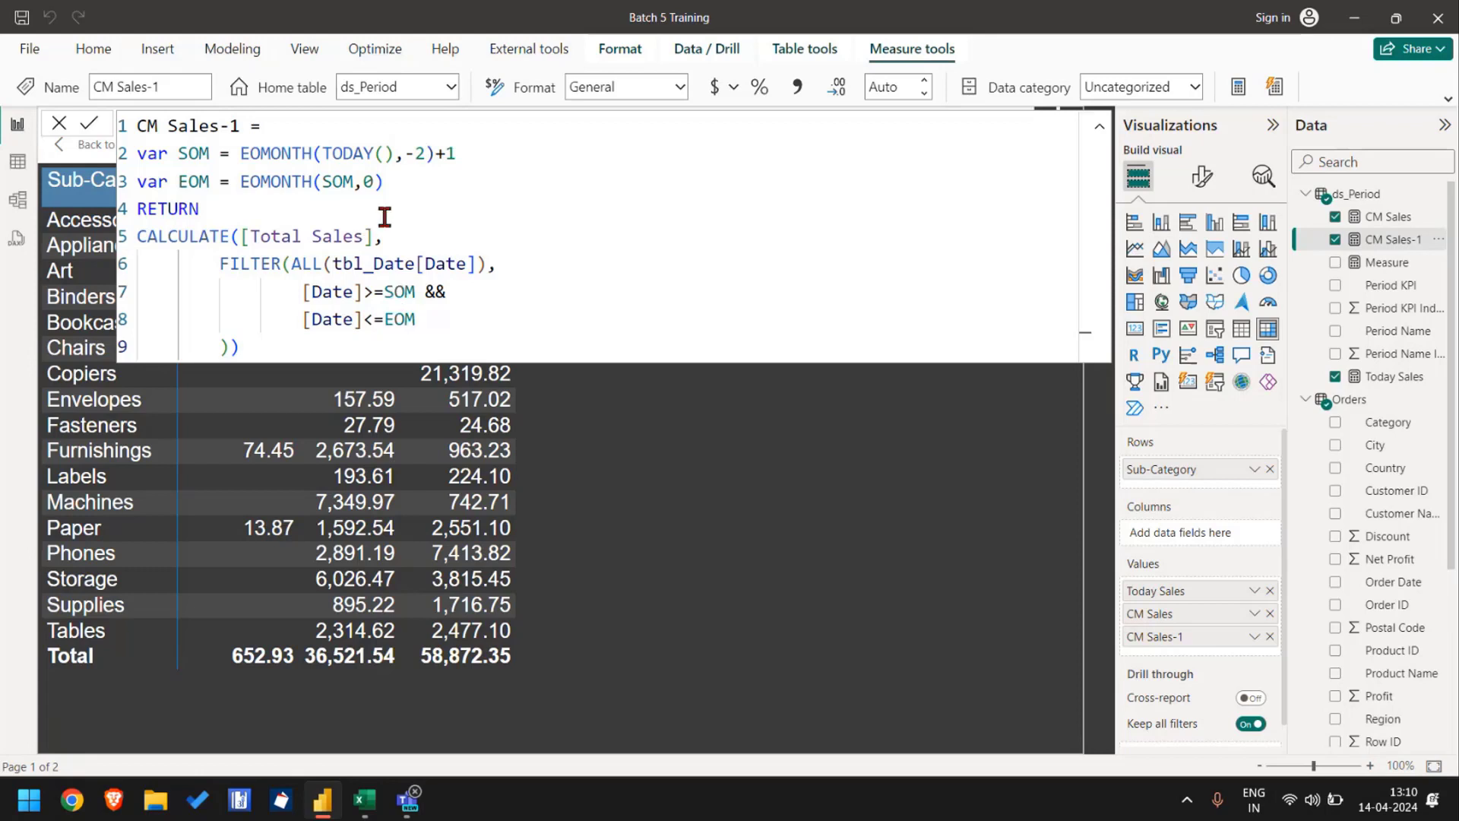
# Step: Examine how the SOM and EOM variables are defined and used in the CM Sales-1 formula's date conditions
pyautogui.moveTo(383, 183); pyautogui.dragTo(177, 154)
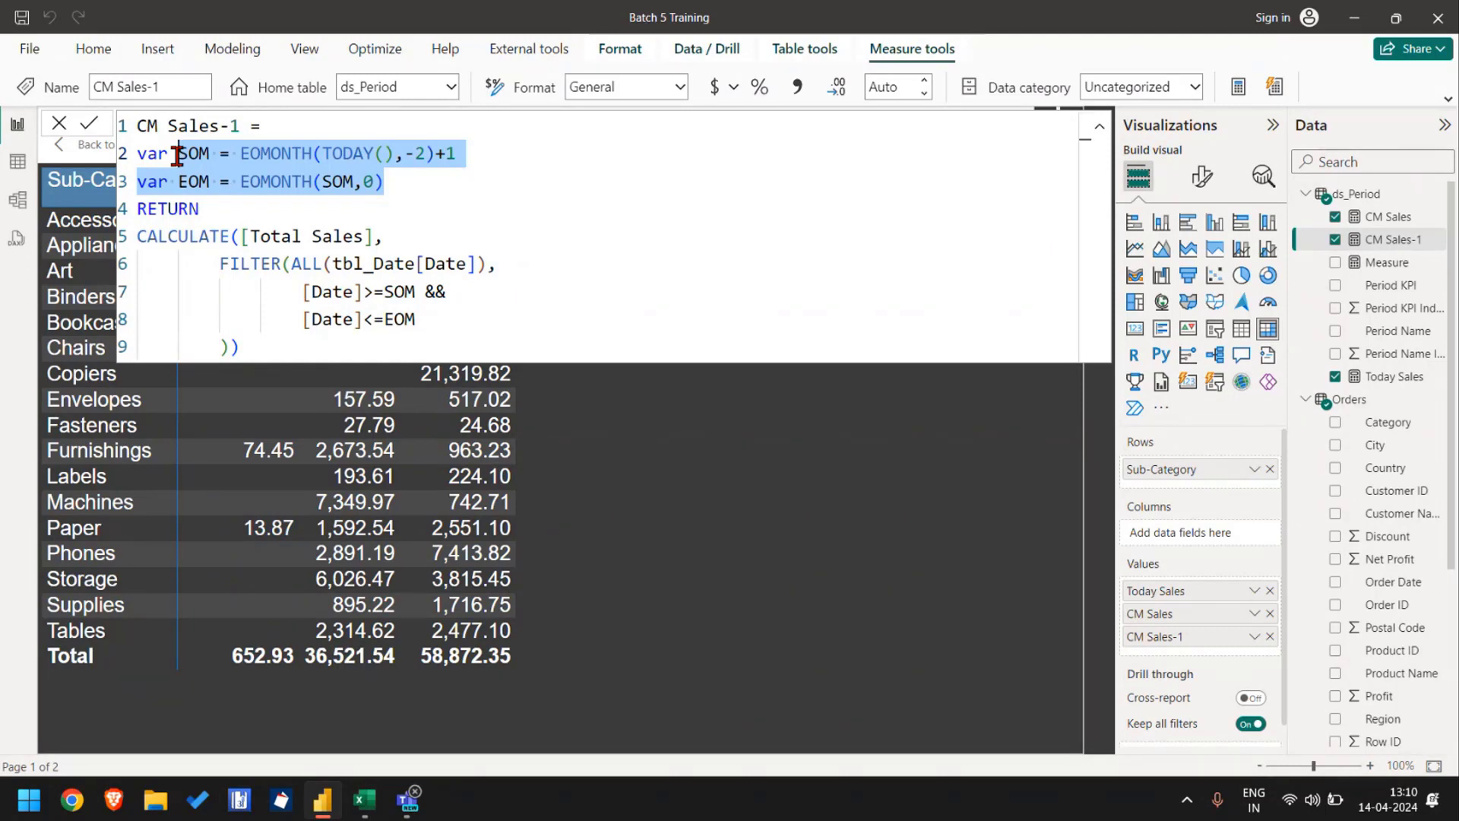
pyautogui.click(415, 183)
pyautogui.hotkey('shift', 'Home')
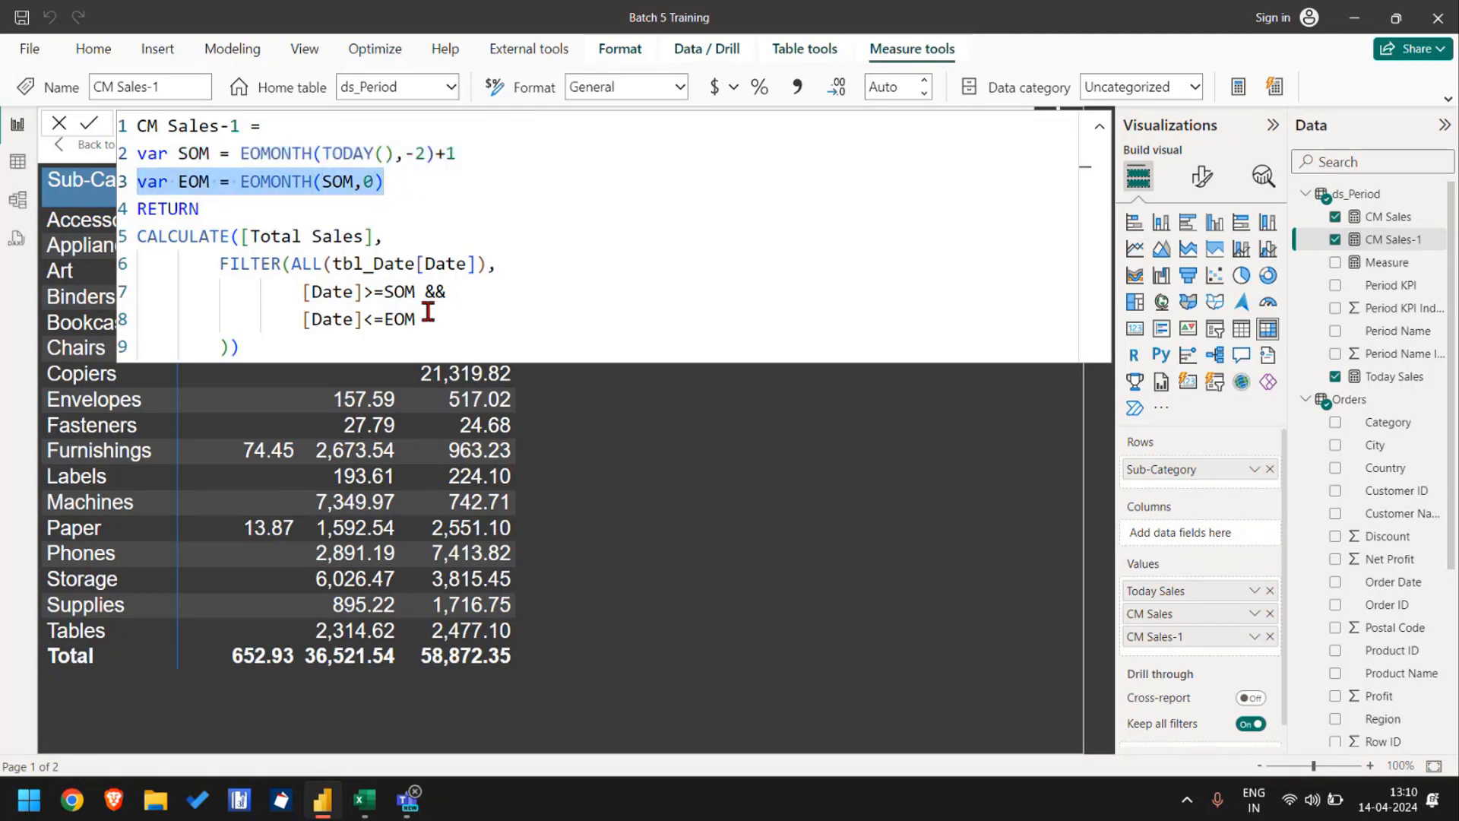
pyautogui.doubleClick(398, 292)
pyautogui.doubleClick(401, 320)
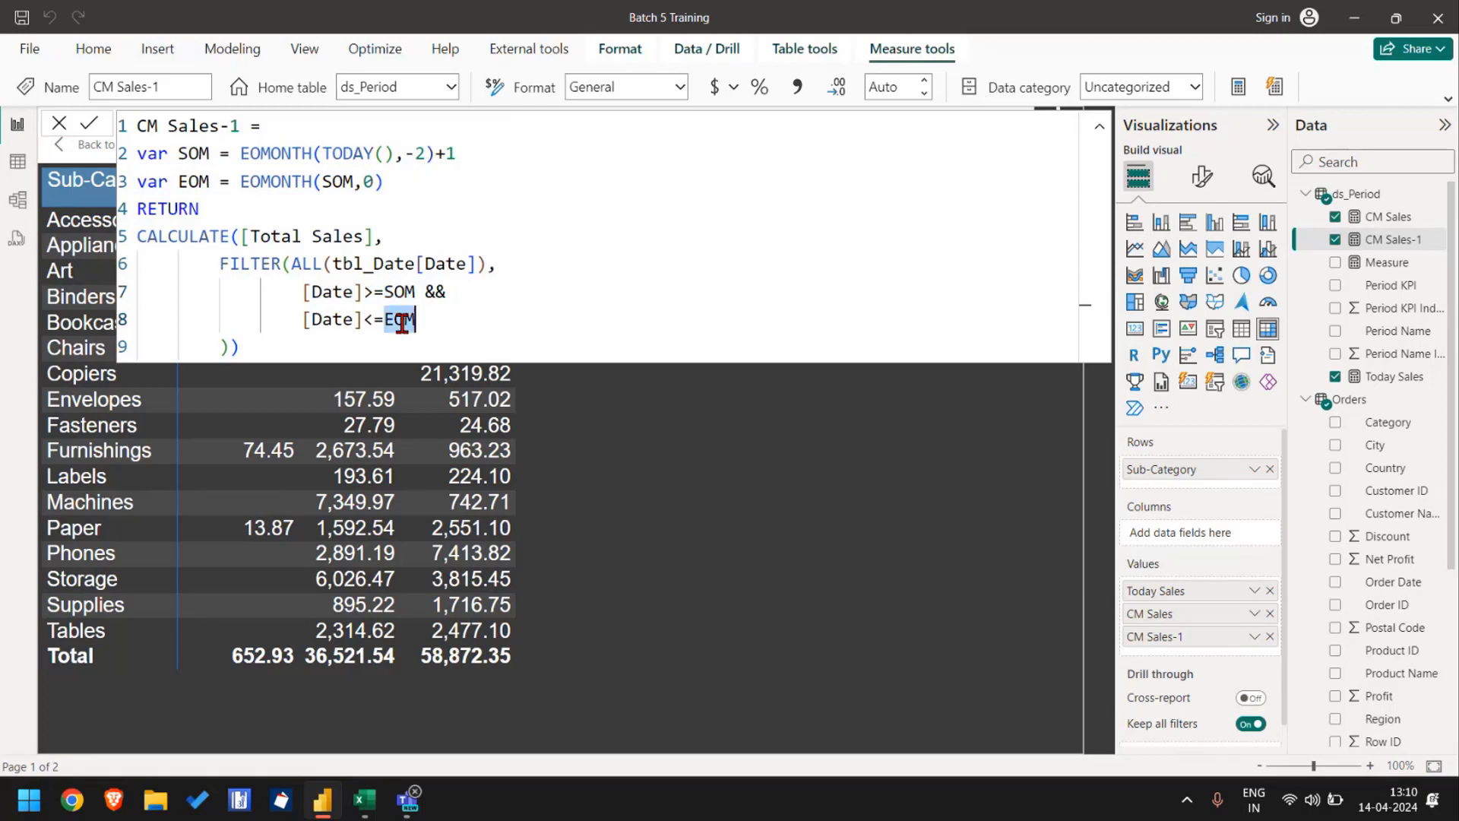
pyautogui.click(335, 348)
pyautogui.hotkey('ctrl', 'a')
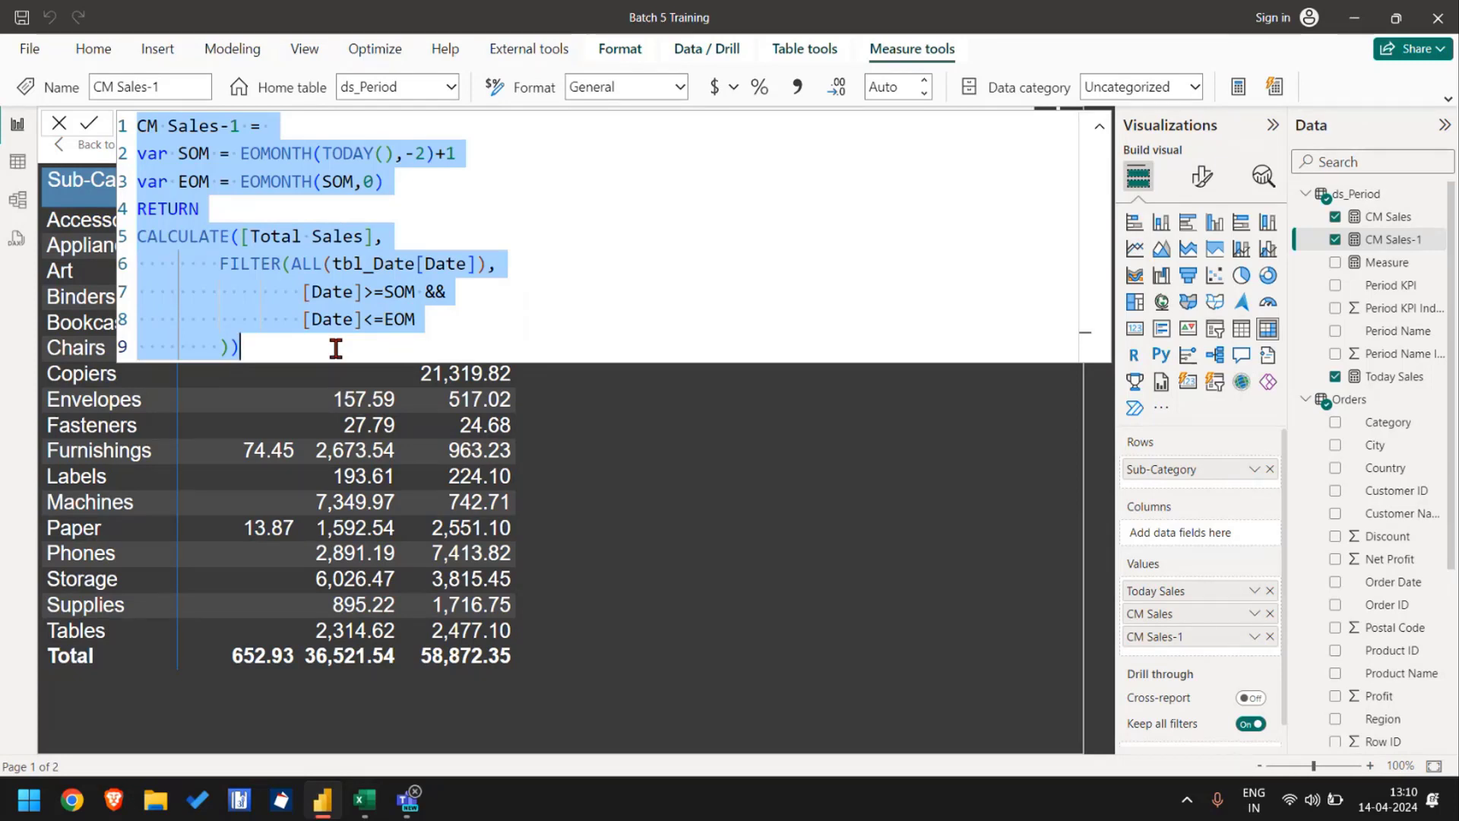
pyautogui.click(555, 283)
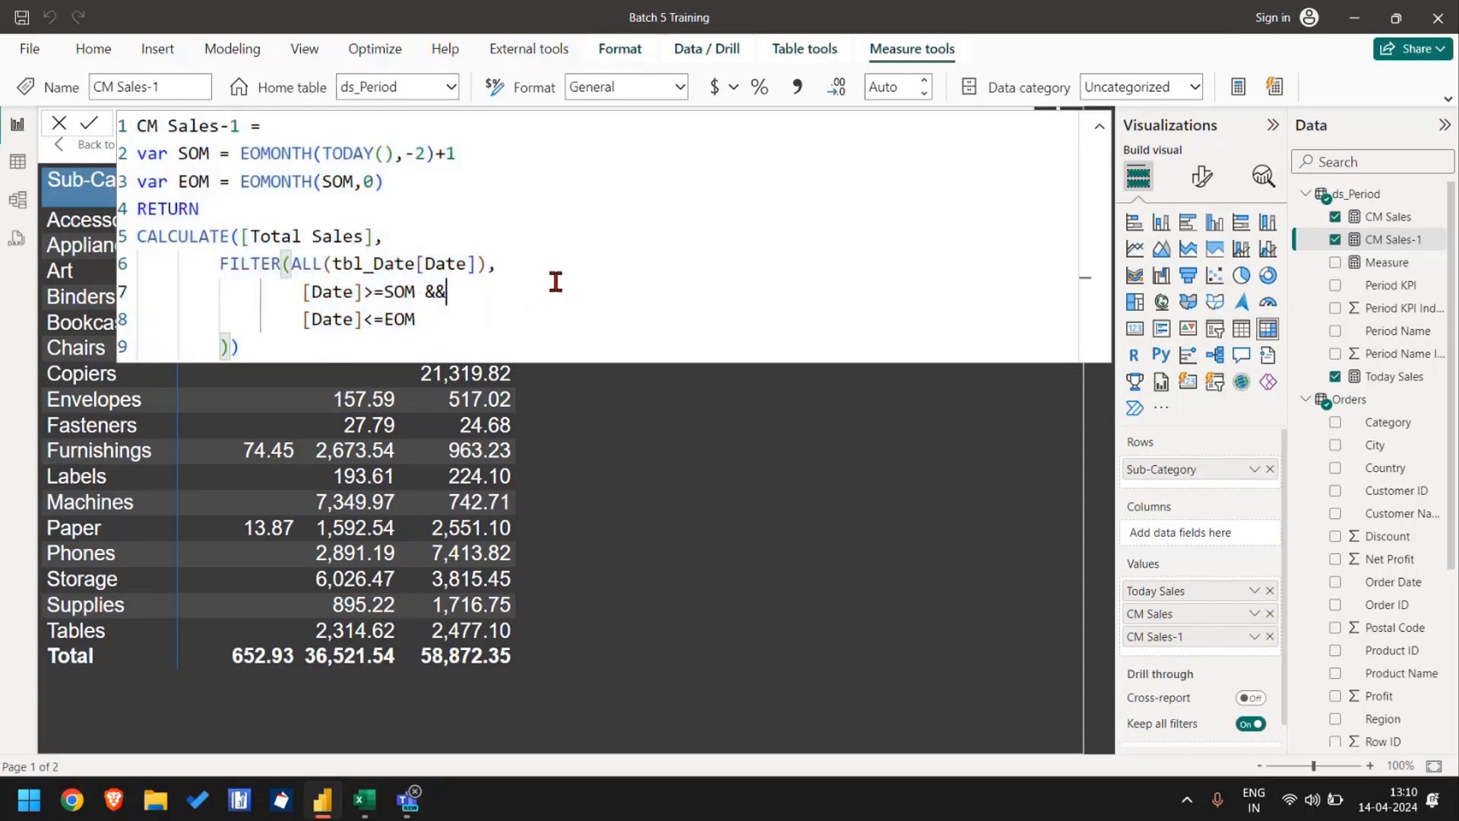
# Step: Replace tbl_Date[Date] inside the ALL function with Orders[Order Date] in the CM Sales-1 formula
pyautogui.doubleClick(342, 266)
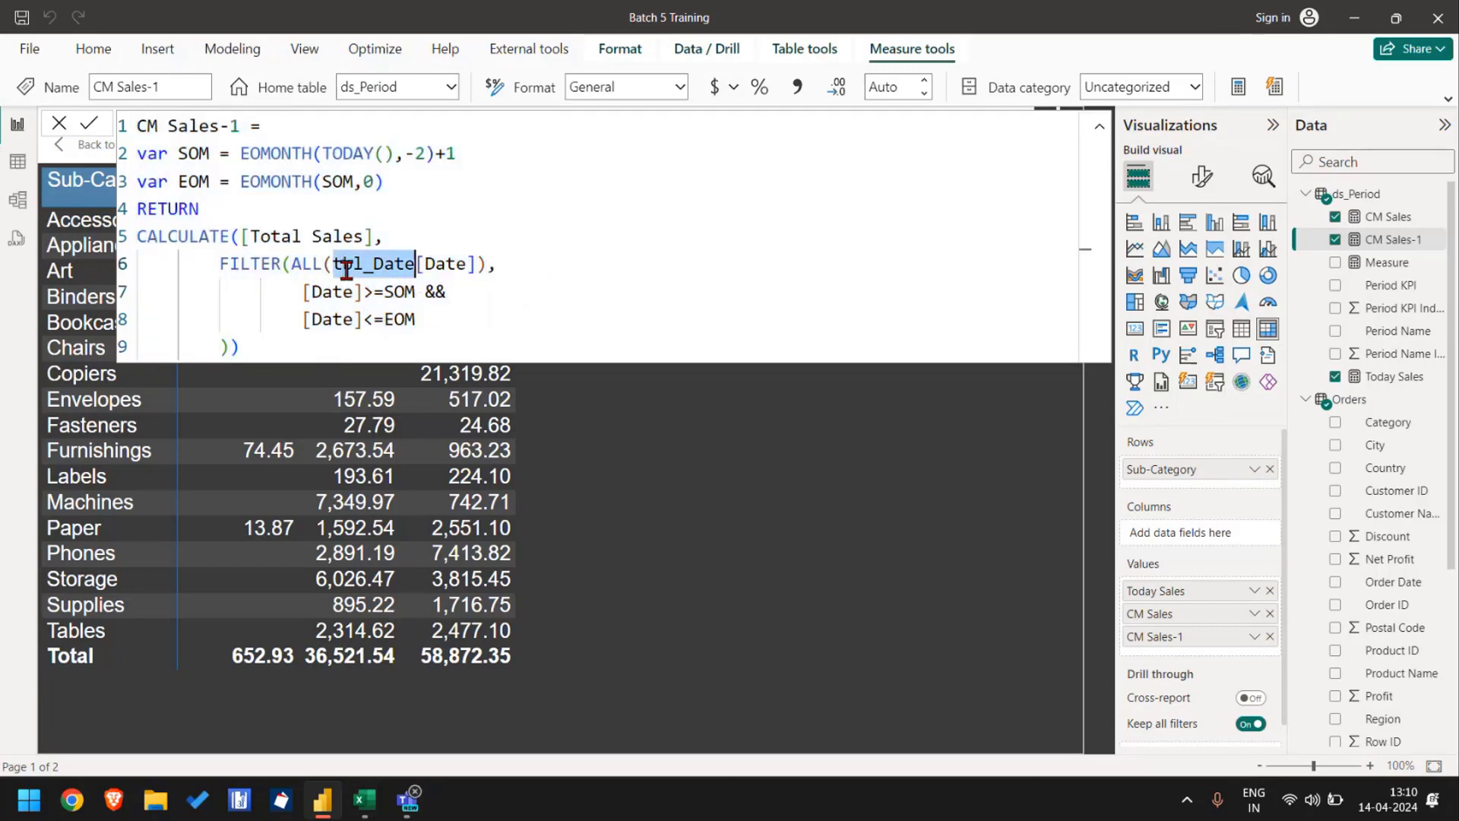
pyautogui.write('or')
pyautogui.press('Tab')
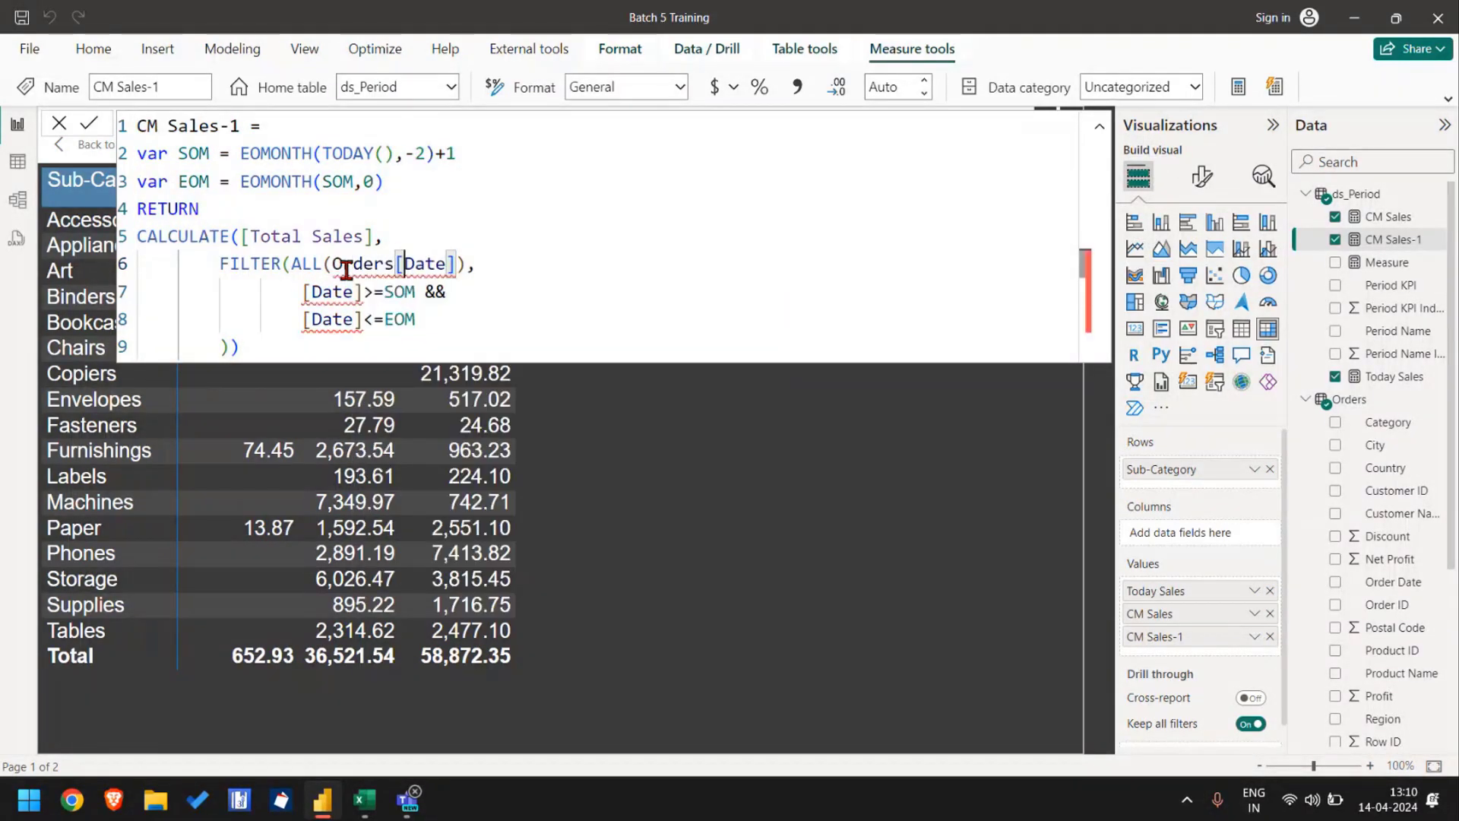
pyautogui.press('Delete')
pyautogui.press('Delete')
pyautogui.press('Delete')
pyautogui.press('Delete')
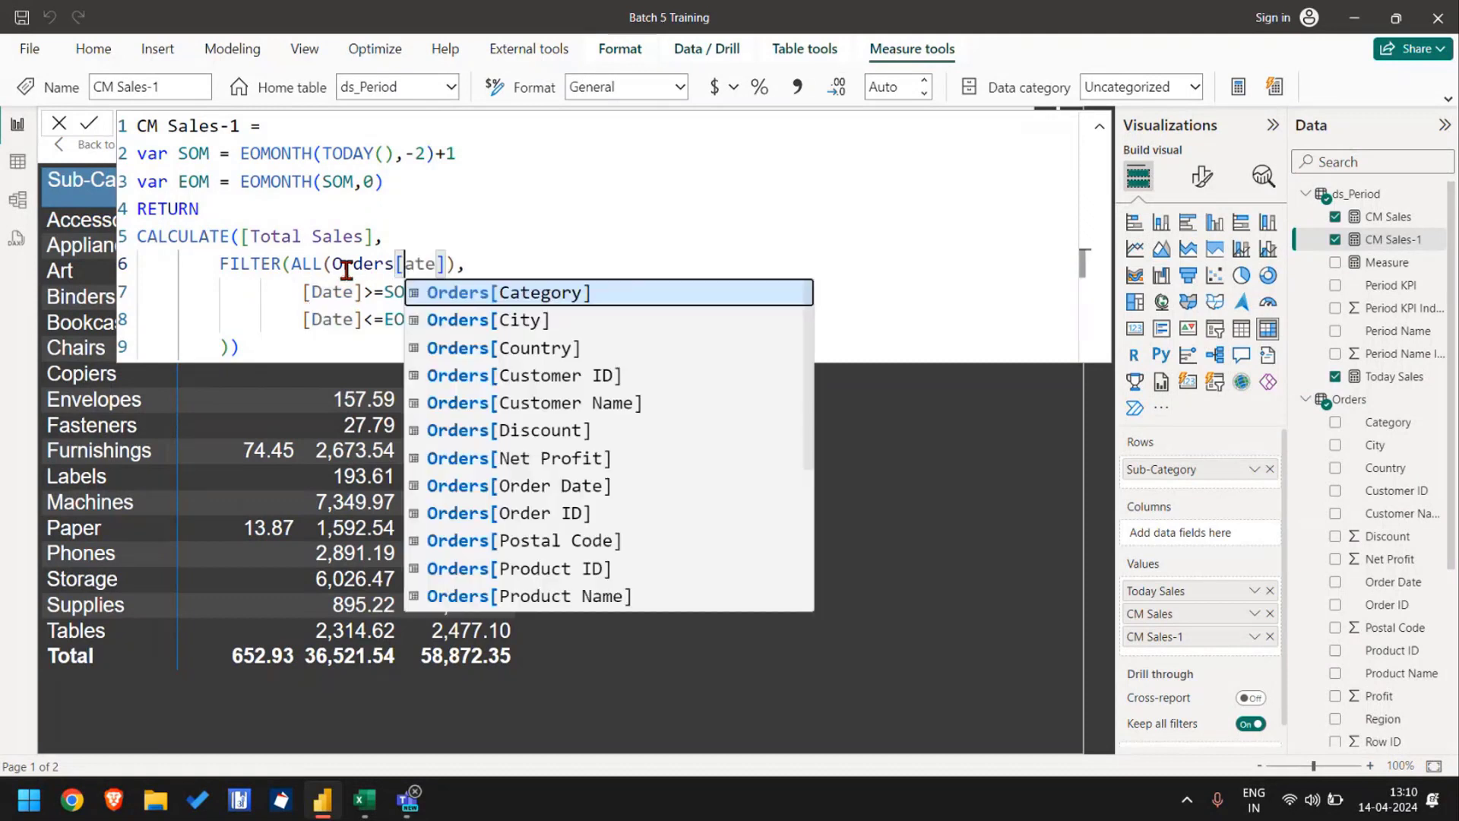
pyautogui.write('or')
pyautogui.press('Tab')
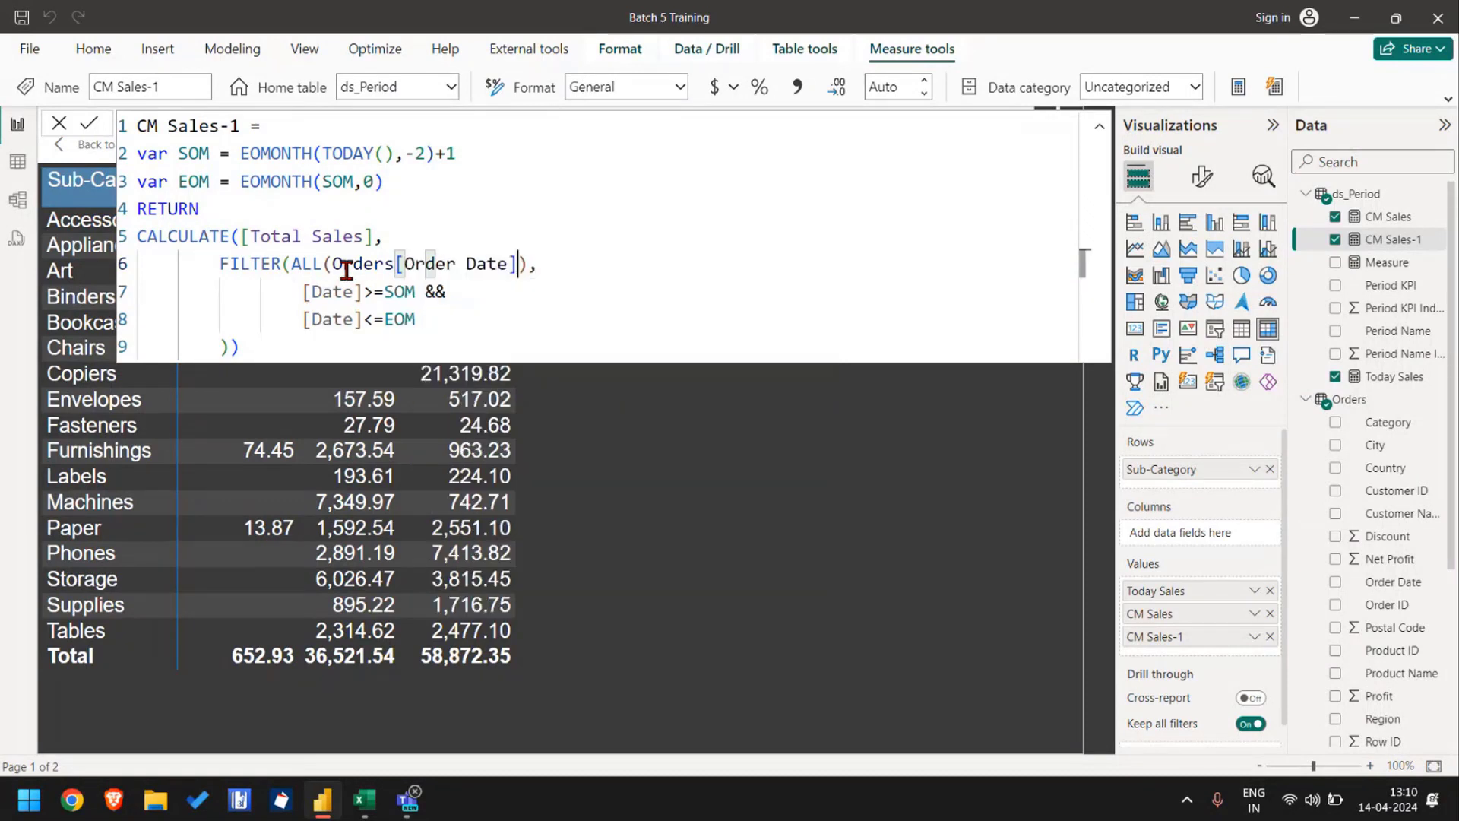
# Step: Change the column in the first filter condition to [Order Date], keeping >=SOM
pyautogui.press('Down')
pyautogui.press('Left')
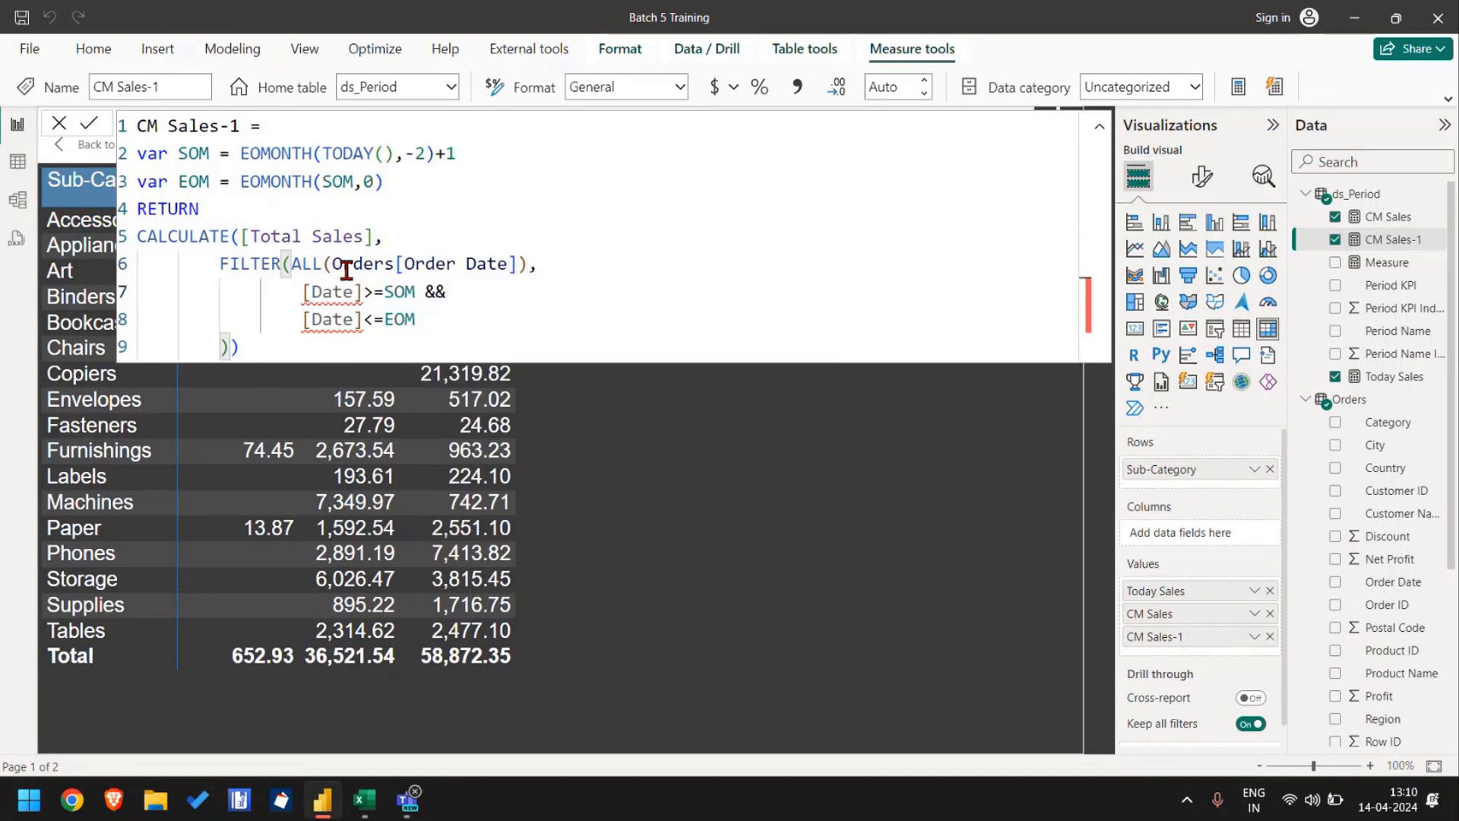
pyautogui.write('or')
pyautogui.press('Tab')
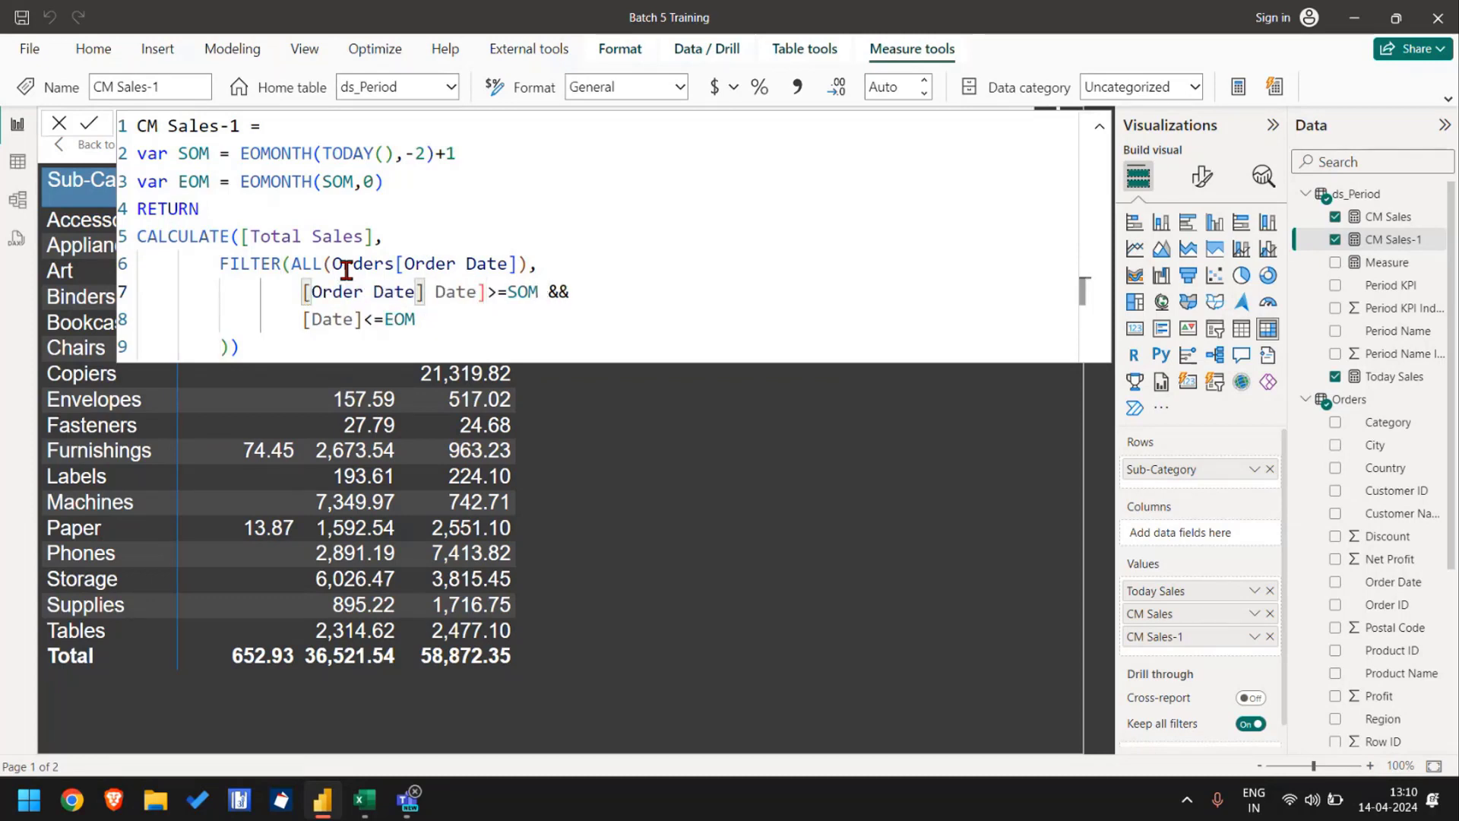
pyautogui.press('Delete')
pyautogui.press('Delete')
pyautogui.press('Delete')
pyautogui.press('Delete')
pyautogui.press('Delete')
pyautogui.press('Delete')
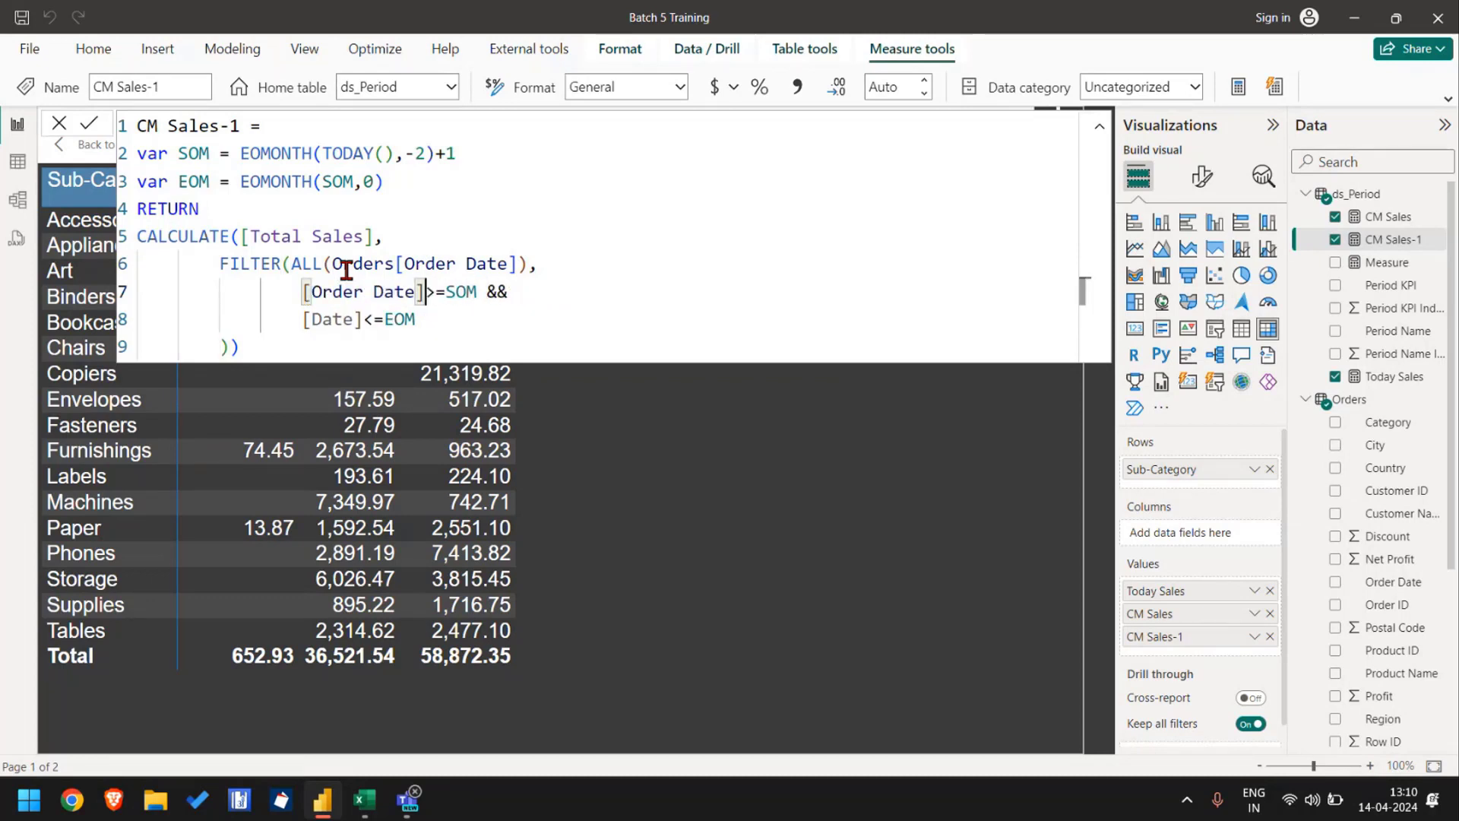
# Step: Copy the Order Date reference over the Date column in the <=EOM condition and commit the measure
pyautogui.press('Up')
pyautogui.press('Down')
pyautogui.hotkey('shift', 'Left')
pyautogui.hotkey('shift', 'Left')
pyautogui.hotkey('shift', 'Left')
pyautogui.hotkey('shift', 'Left')
pyautogui.hotkey('shift', 'Left')
pyautogui.hotkey('shift', 'Left')
pyautogui.hotkey('shift', 'Left')
pyautogui.hotkey('shift', 'Left')
pyautogui.hotkey('shift', 'Left')
pyautogui.hotkey('shift', 'Left')
pyautogui.hotkey('shift', 'Left')
pyautogui.hotkey('shift', 'Left')
pyautogui.hotkey('ctrl', 'c')
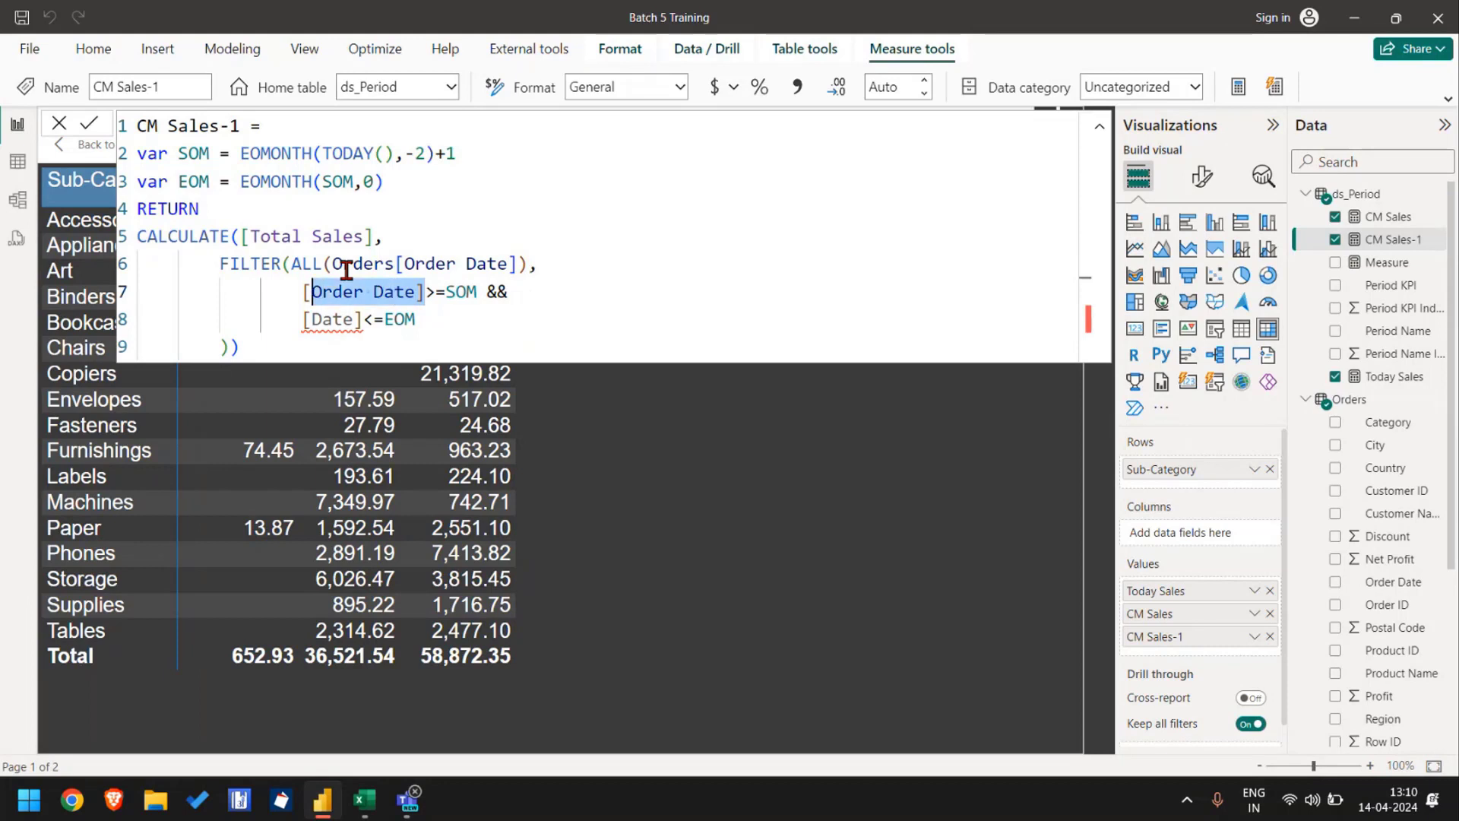
pyautogui.press('Down')
pyautogui.hotkey('shift', 'Right')
pyautogui.hotkey('shift', 'Right')
pyautogui.hotkey('shift', 'Right')
pyautogui.hotkey('shift', 'Right')
pyautogui.hotkey('shift', 'Right')
pyautogui.hotkey('shift', 'Right')
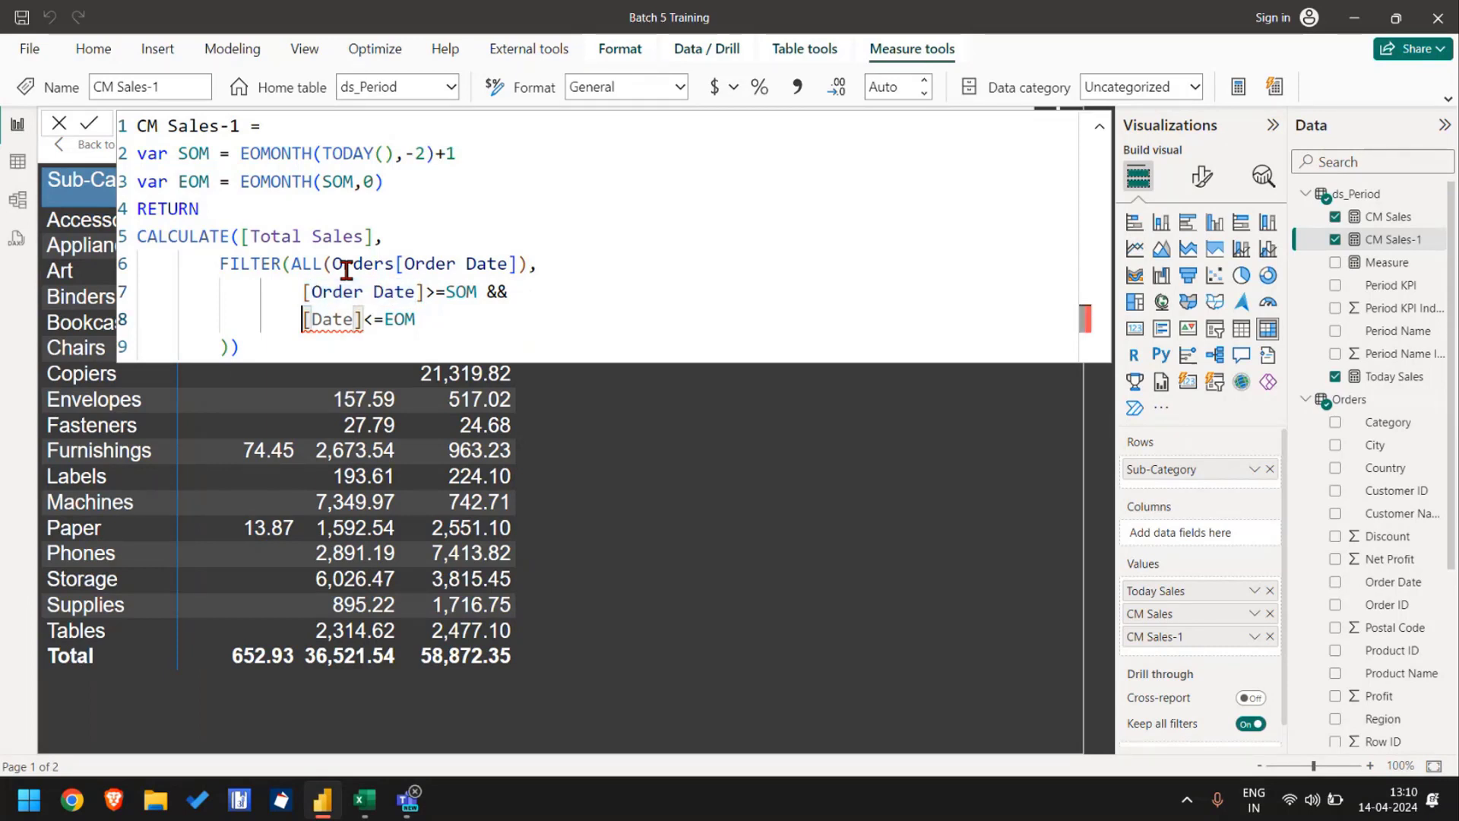
pyautogui.hotkey('ctrl', 'v')
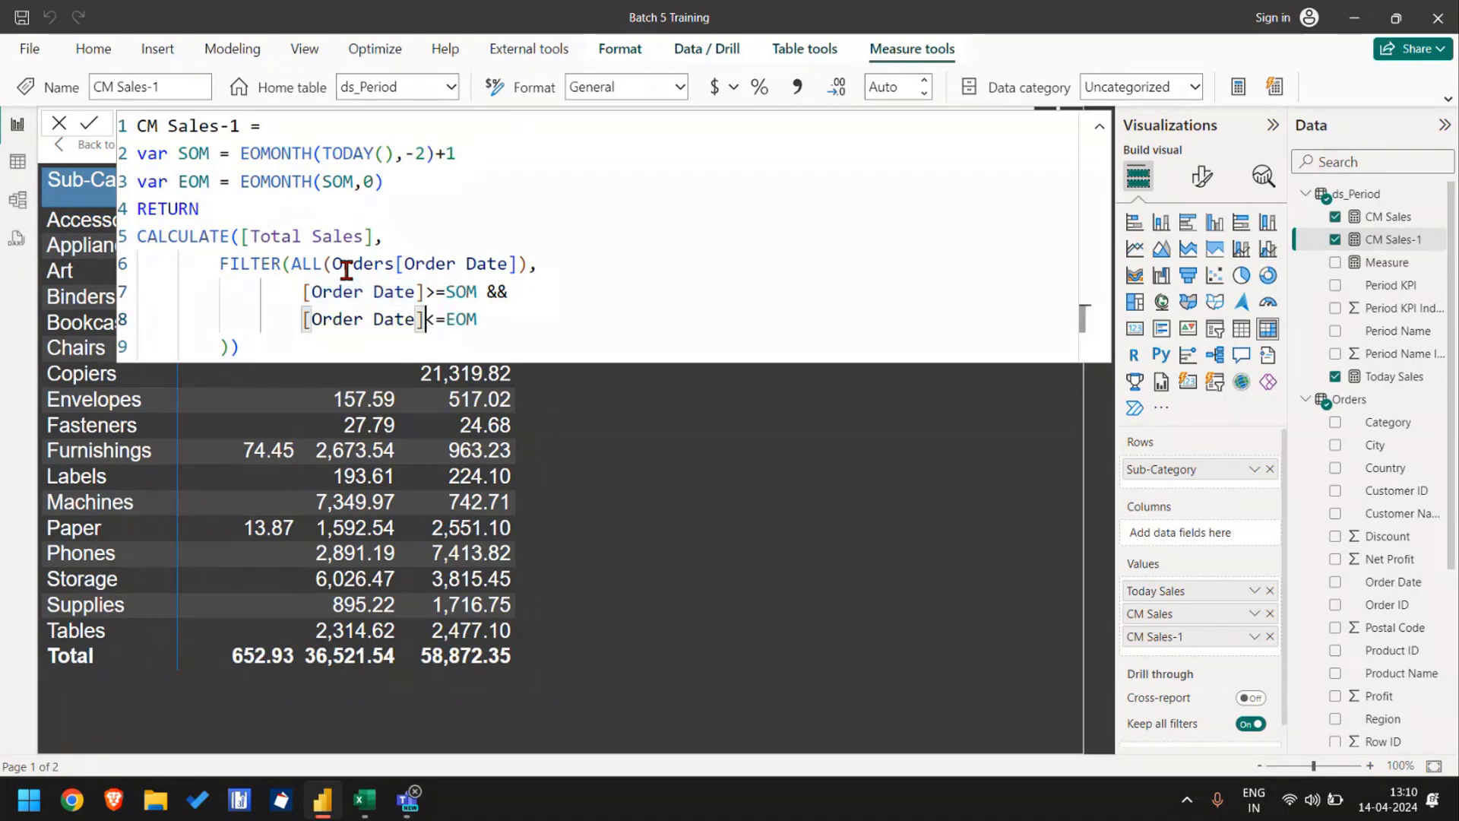
pyautogui.press('Return')
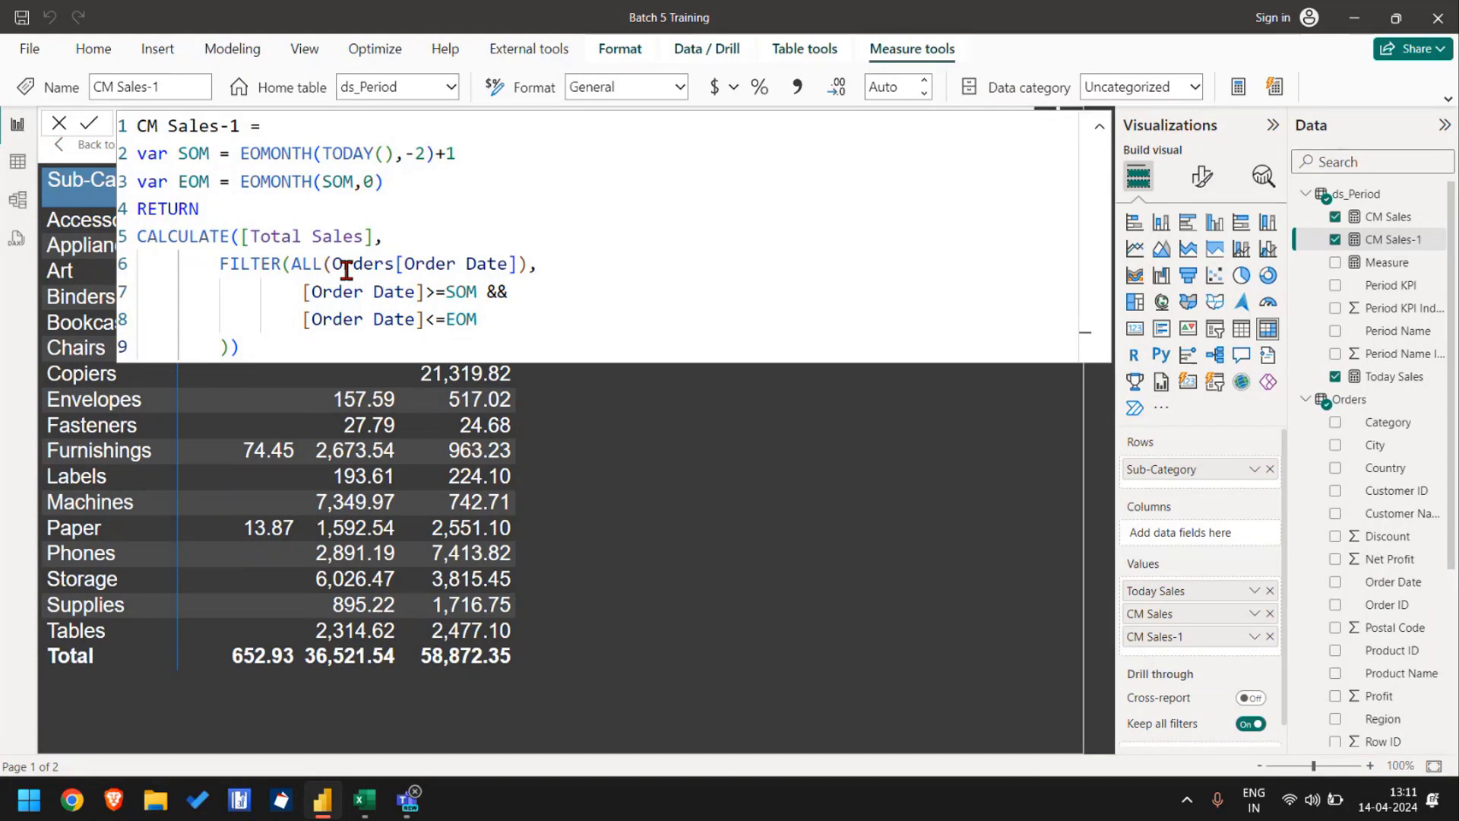
# Step: Switch to the Excel report layout and select the Variance% column
pyautogui.click(602, 231)
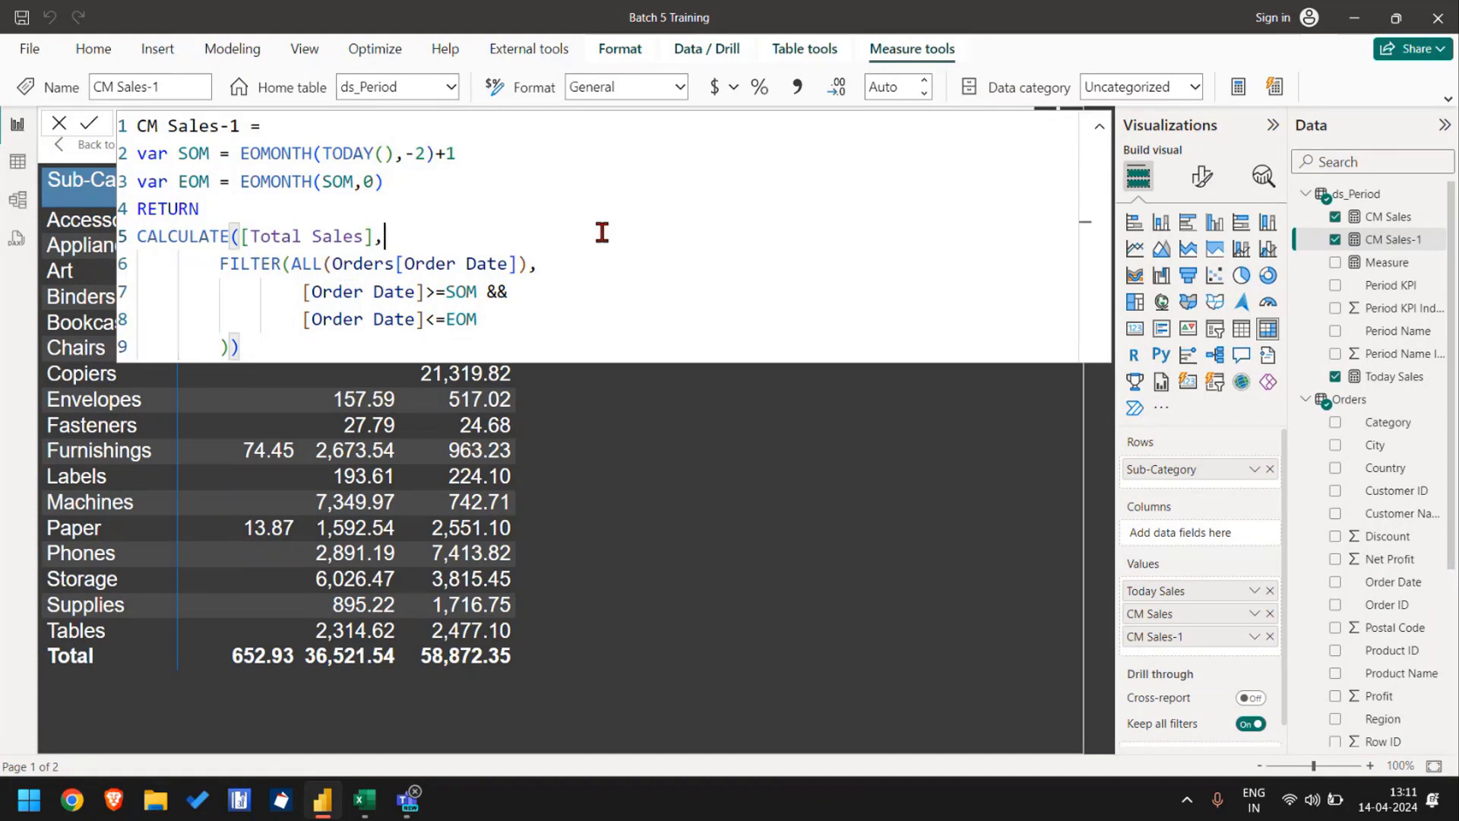
pyautogui.hotkey('ctrl', 'a')
pyautogui.hotkey('alt', 'Tab')
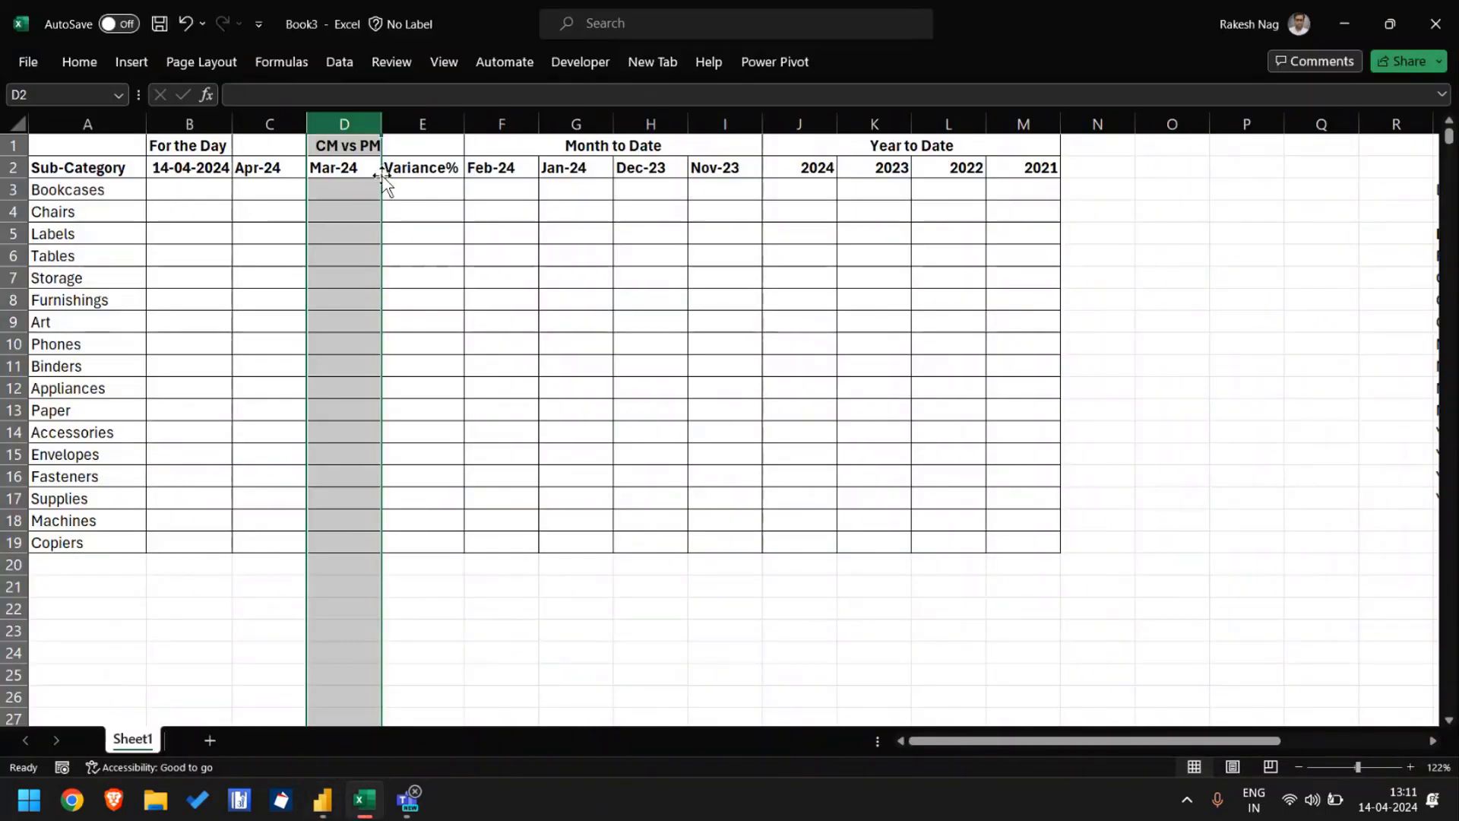
pyautogui.click(429, 126)
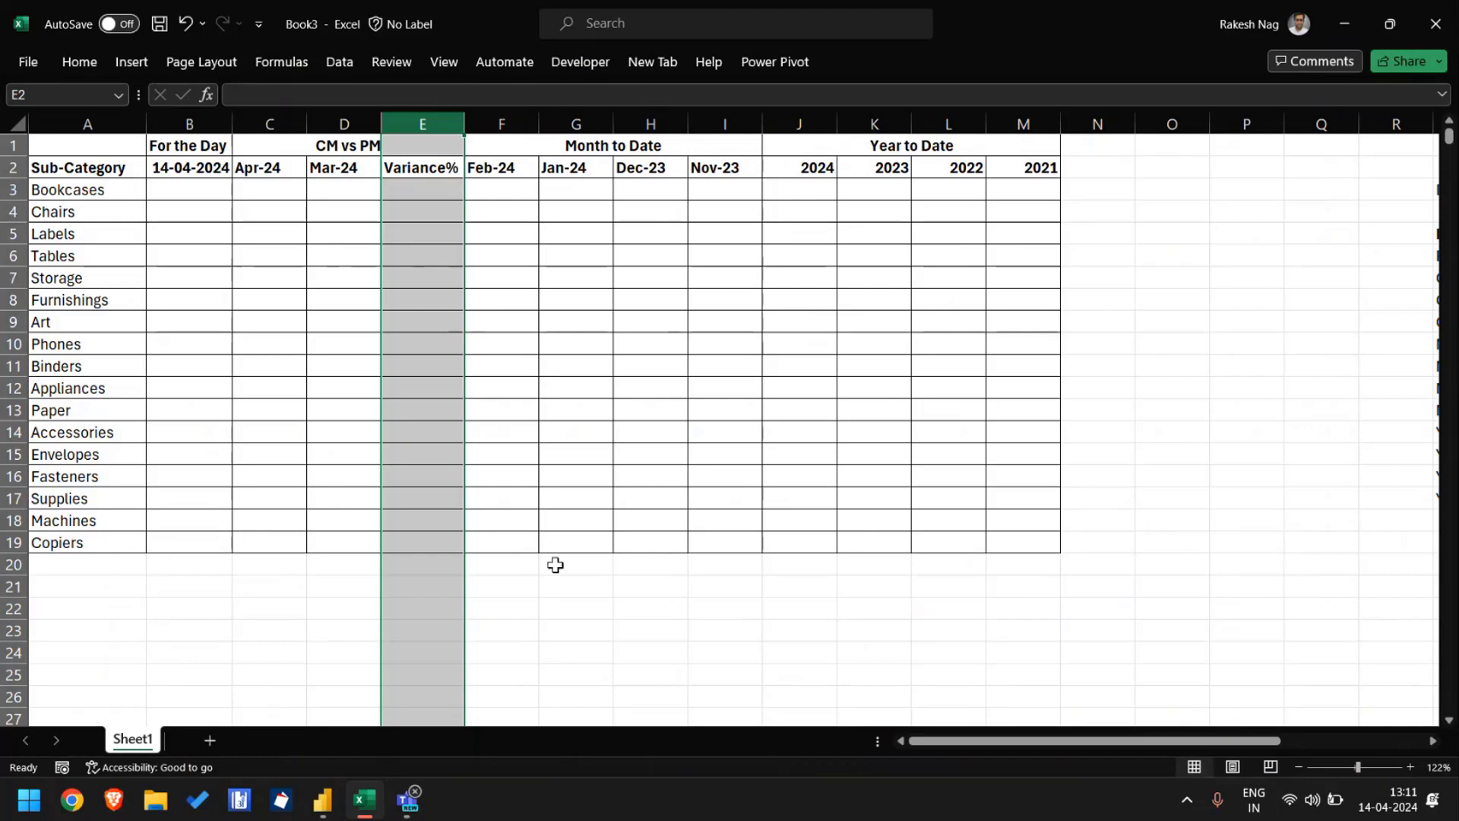
# Step: Enter the label Variance in cell D23, in the blank area below the report table
pyautogui.click(603, 608)
pyautogui.scroll(-1, 580, 524)
pyautogui.scroll(-4, 527, 390)
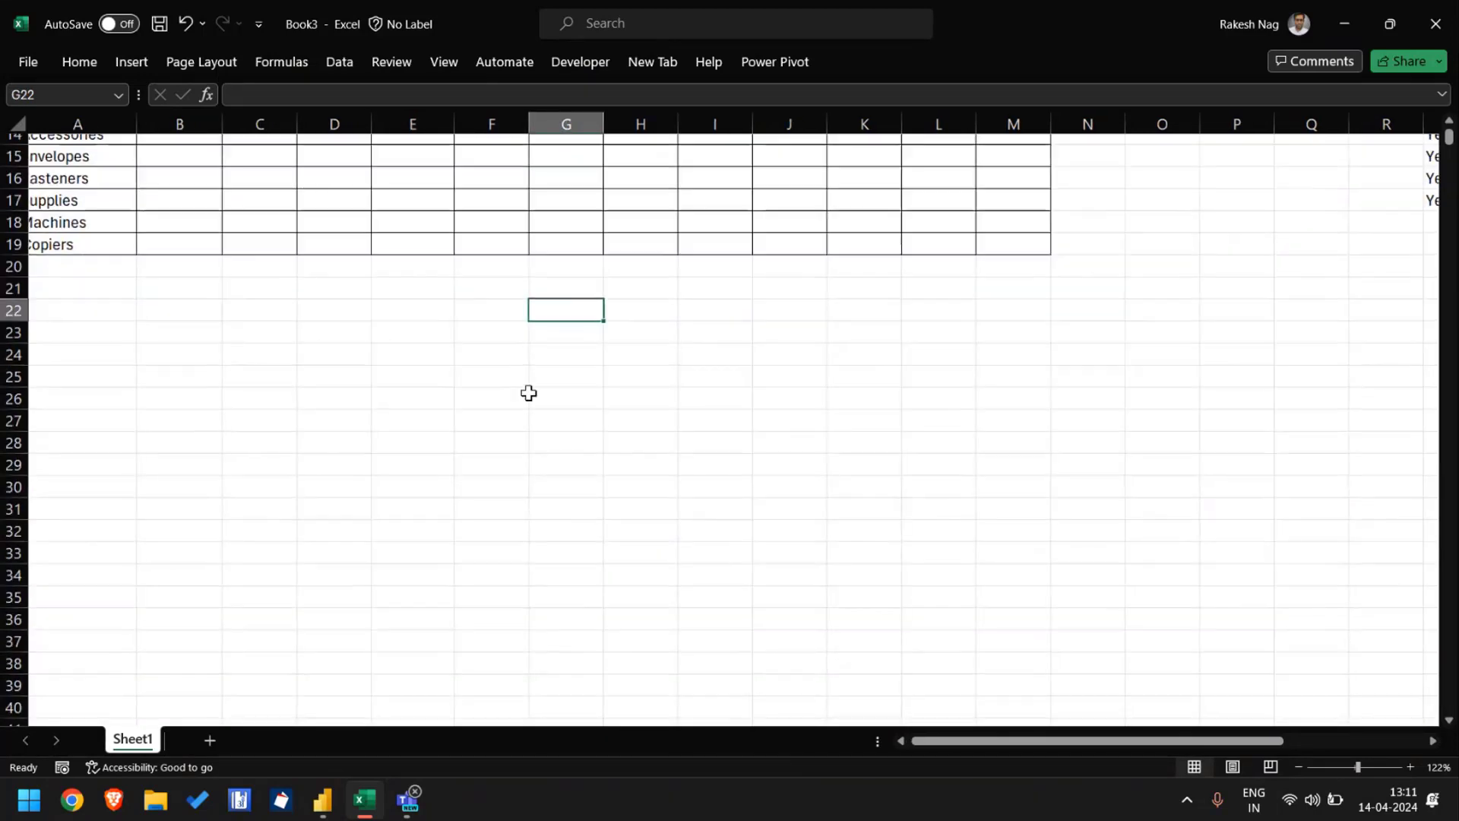
pyautogui.keyDown('ctrl'); pyautogui.scroll(3, 528, 392); pyautogui.keyUp('ctrl')
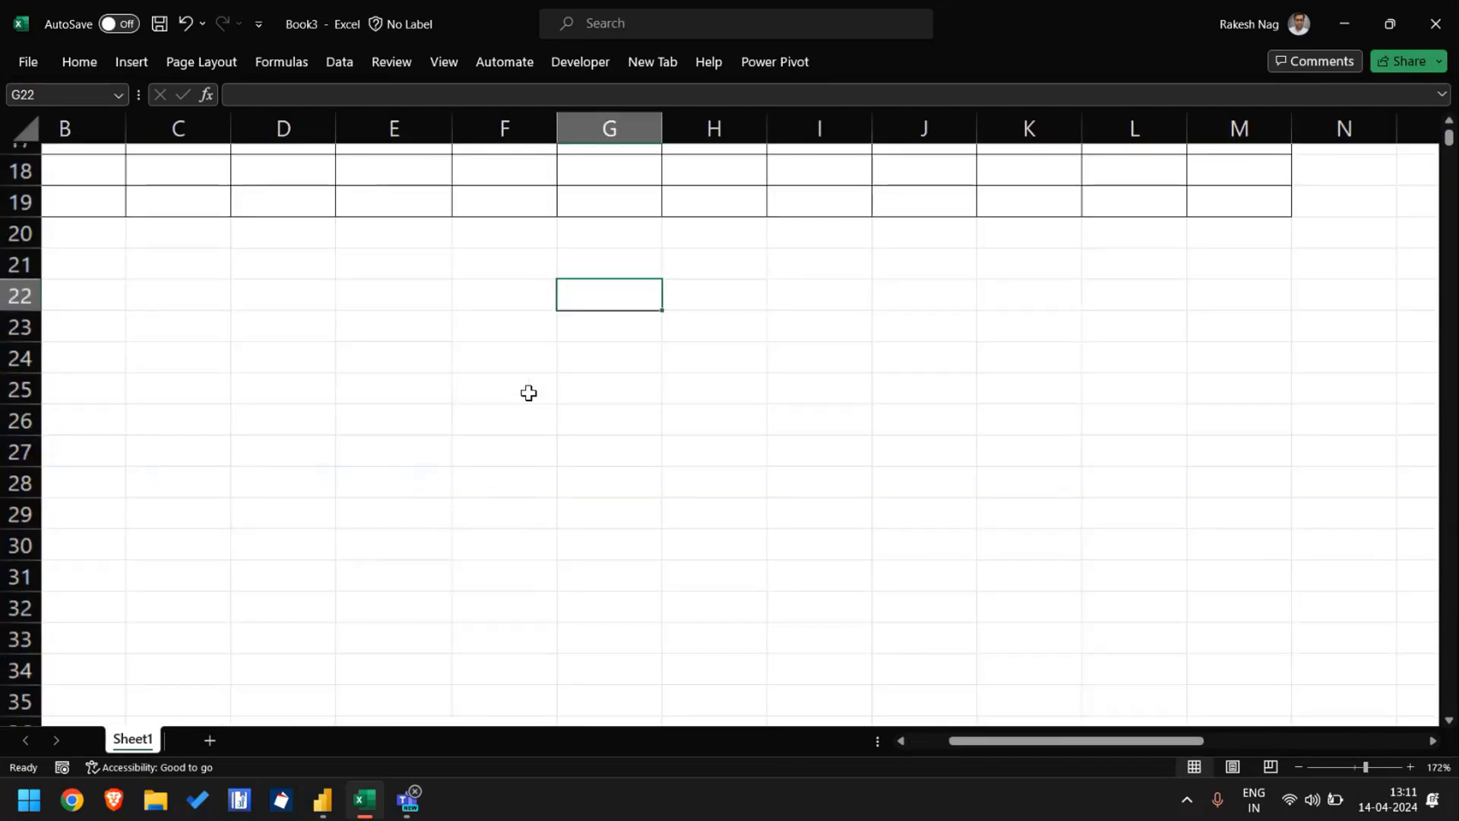
pyautogui.hscroll(-2, 528, 392)
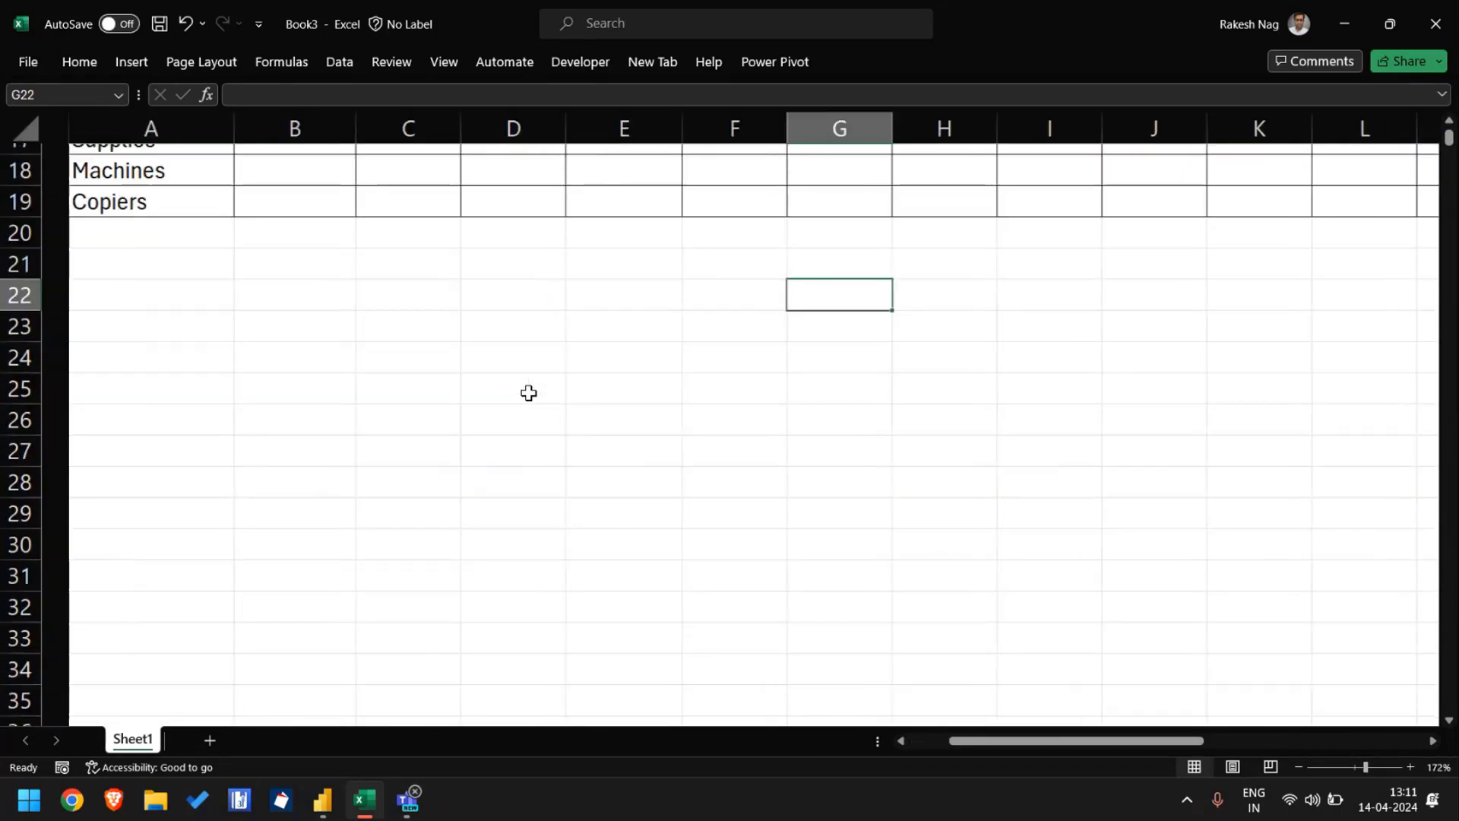
pyautogui.click(474, 306)
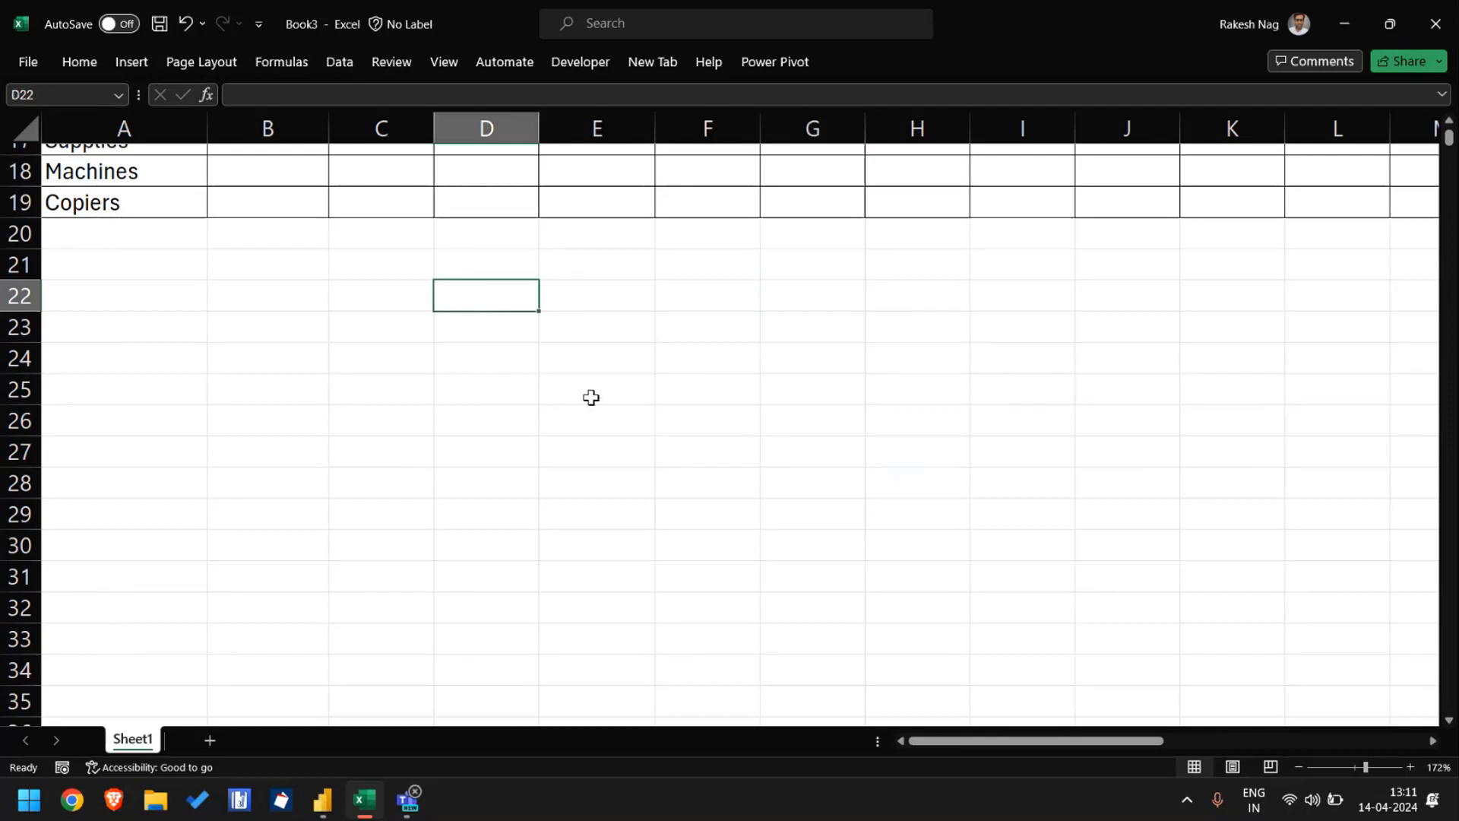
pyautogui.press('Down')
pyautogui.write('Varina')
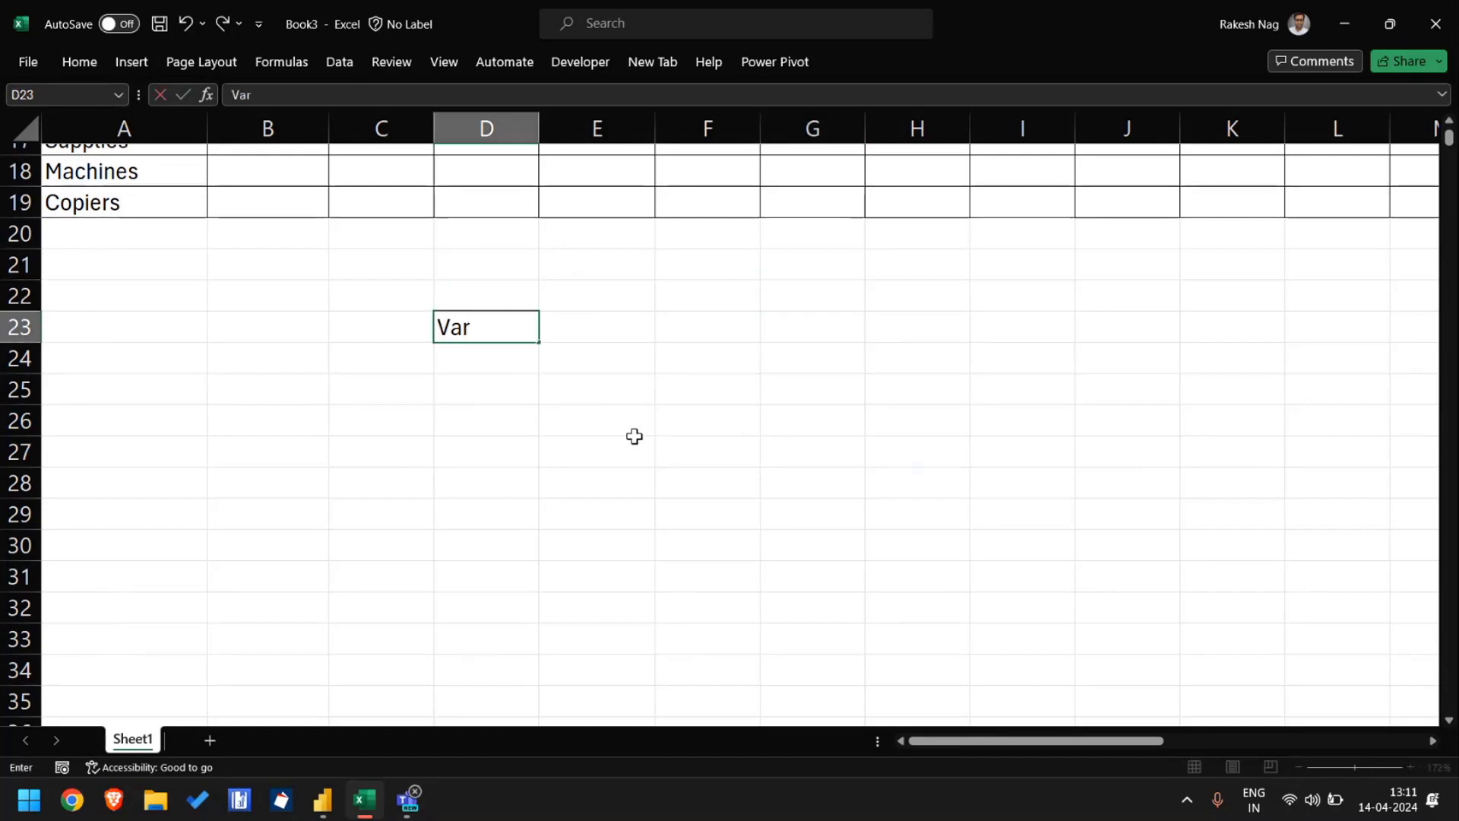
pyautogui.press('BackSpace')
pyautogui.press('BackSpace')
pyautogui.write('ance')
pyautogui.press('Return')
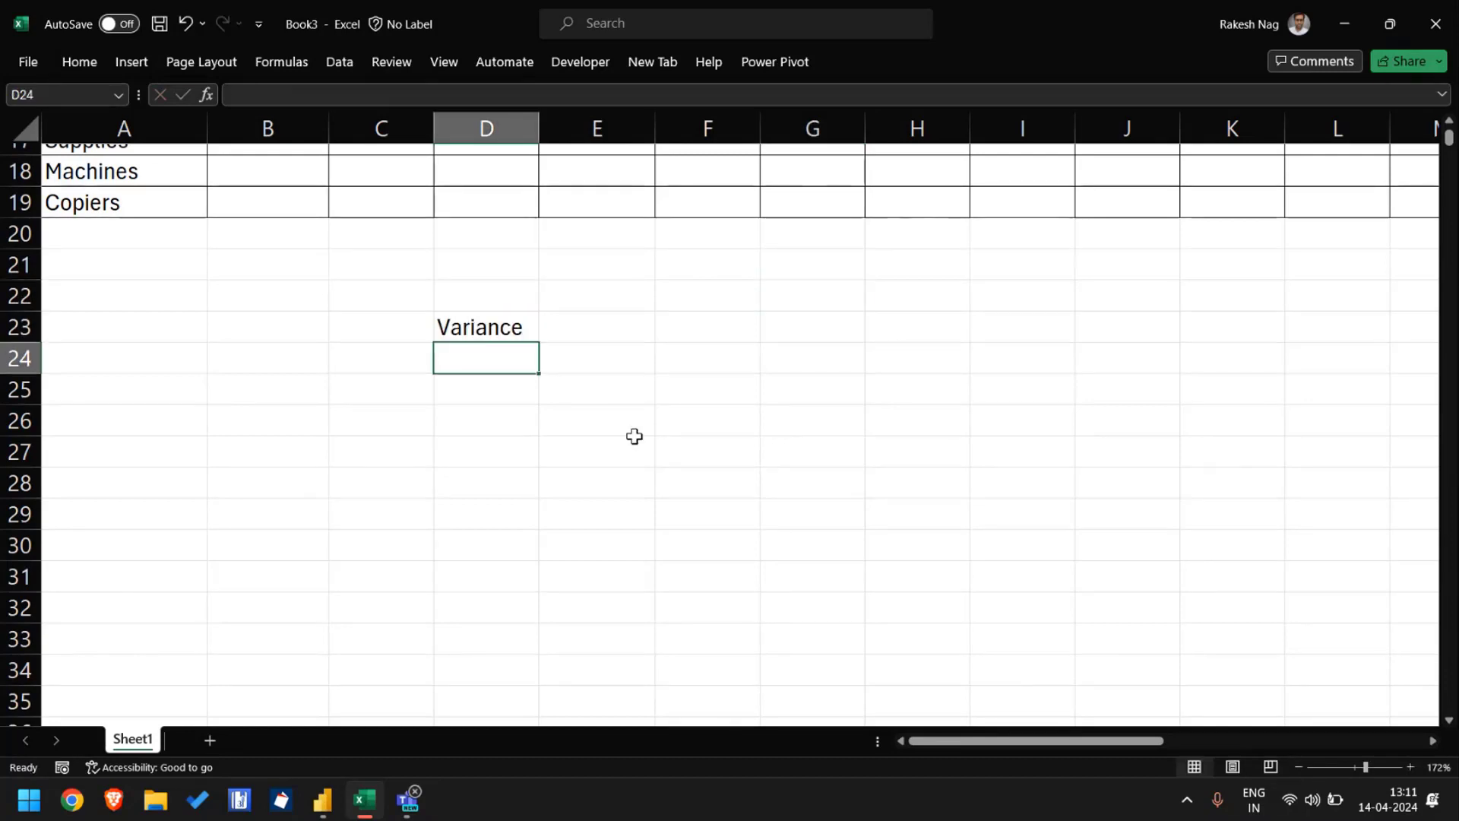
# Step: Enter the labels CM Sales in cell D25 and PM Sales in cell D26
pyautogui.press('Down')
pyautogui.press('Down')
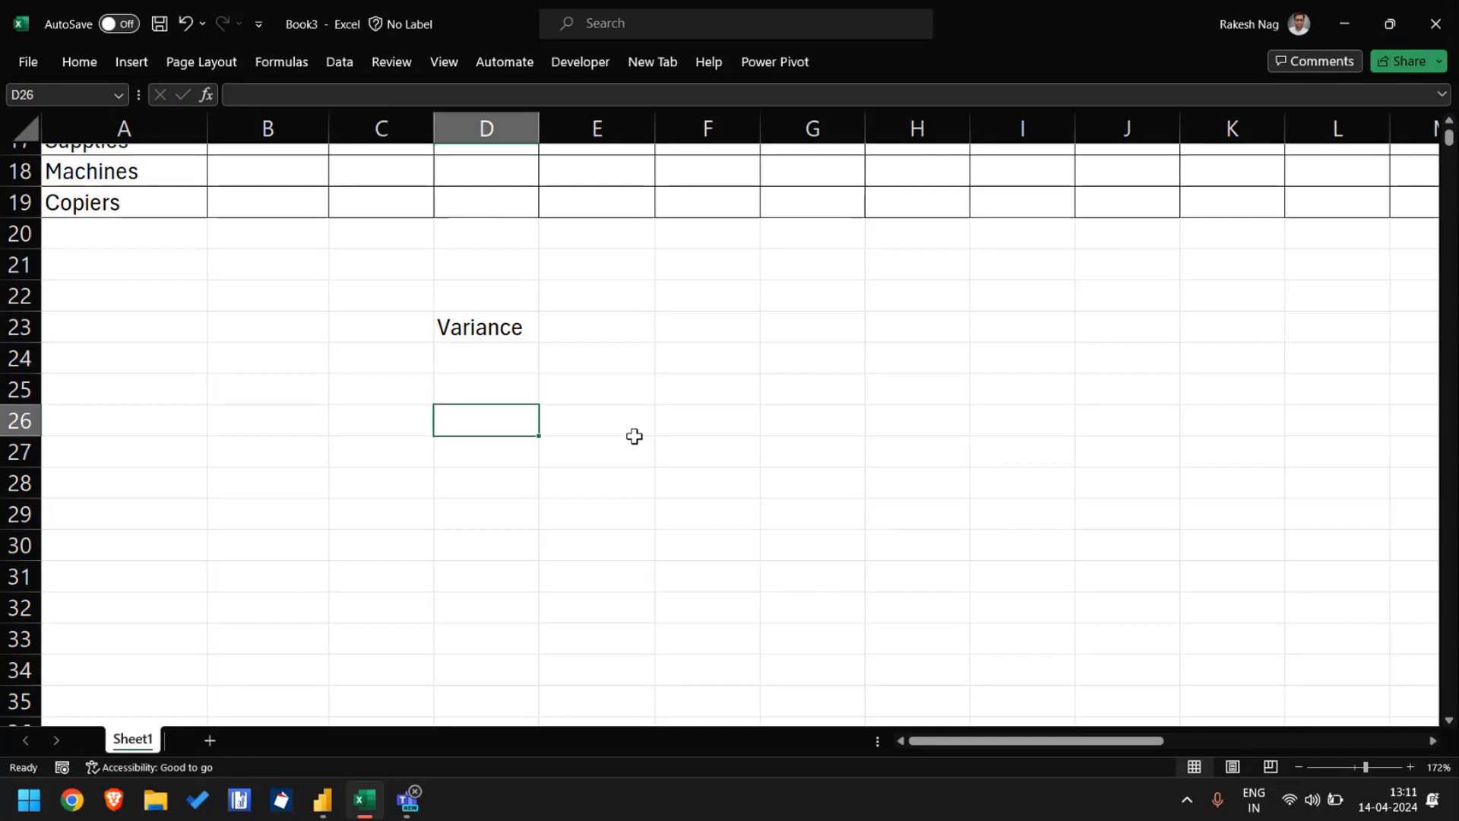
pyautogui.press('Up')
pyautogui.write('CM Sales')
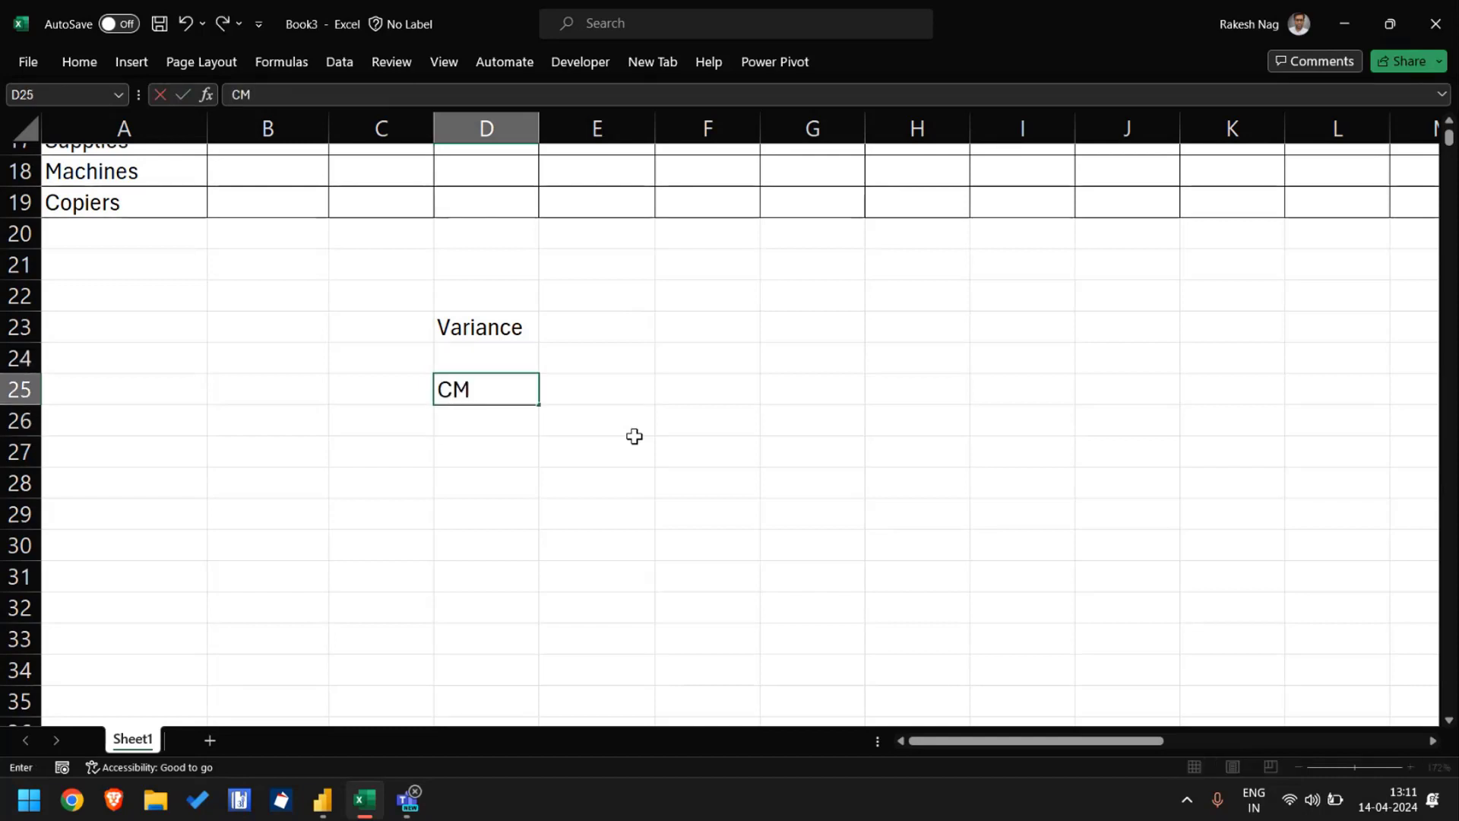
pyautogui.press('Return')
pyautogui.write('PY')
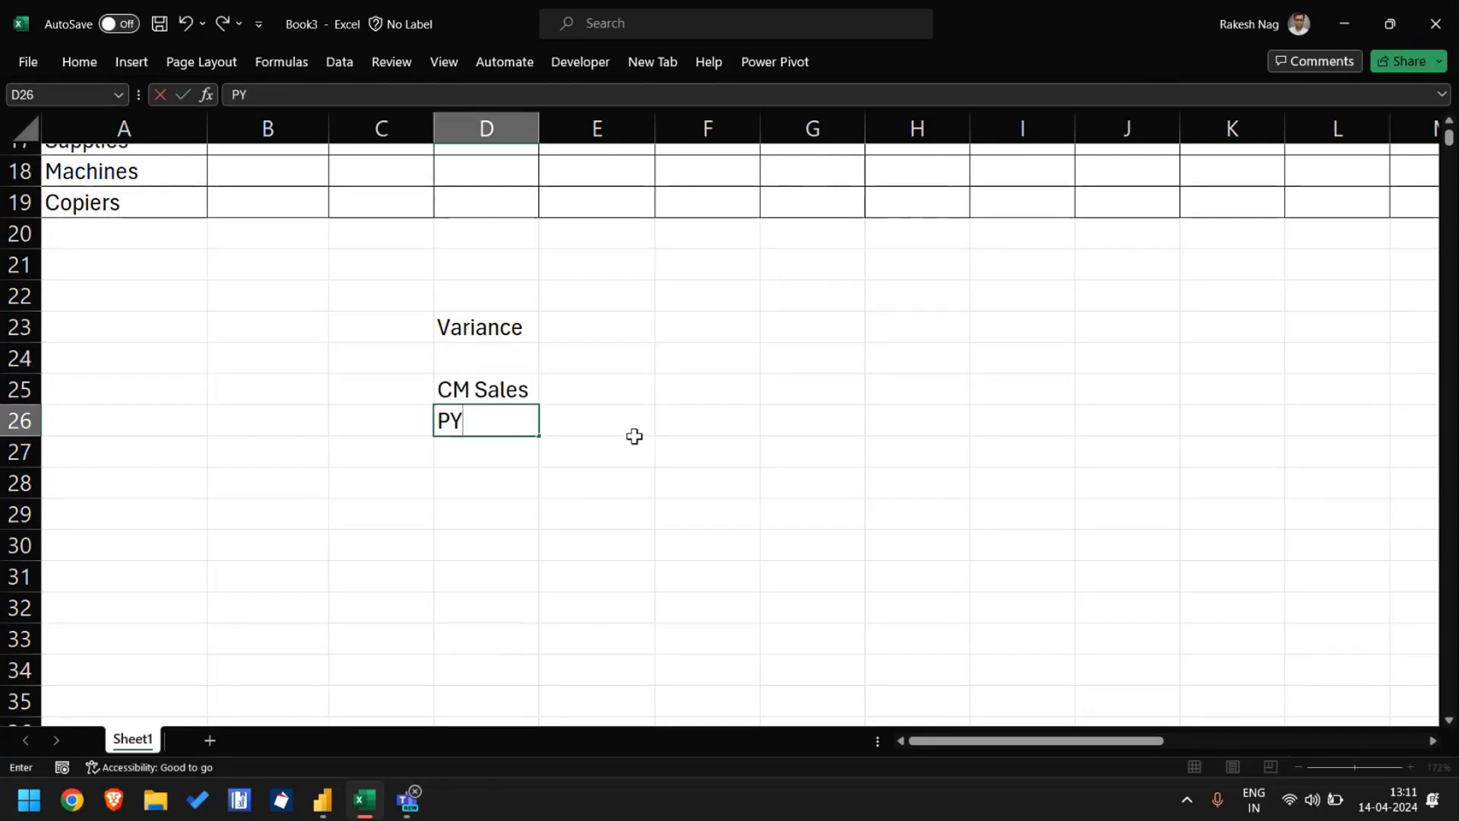
pyautogui.press('BackSpace')
pyautogui.write('M Sales')
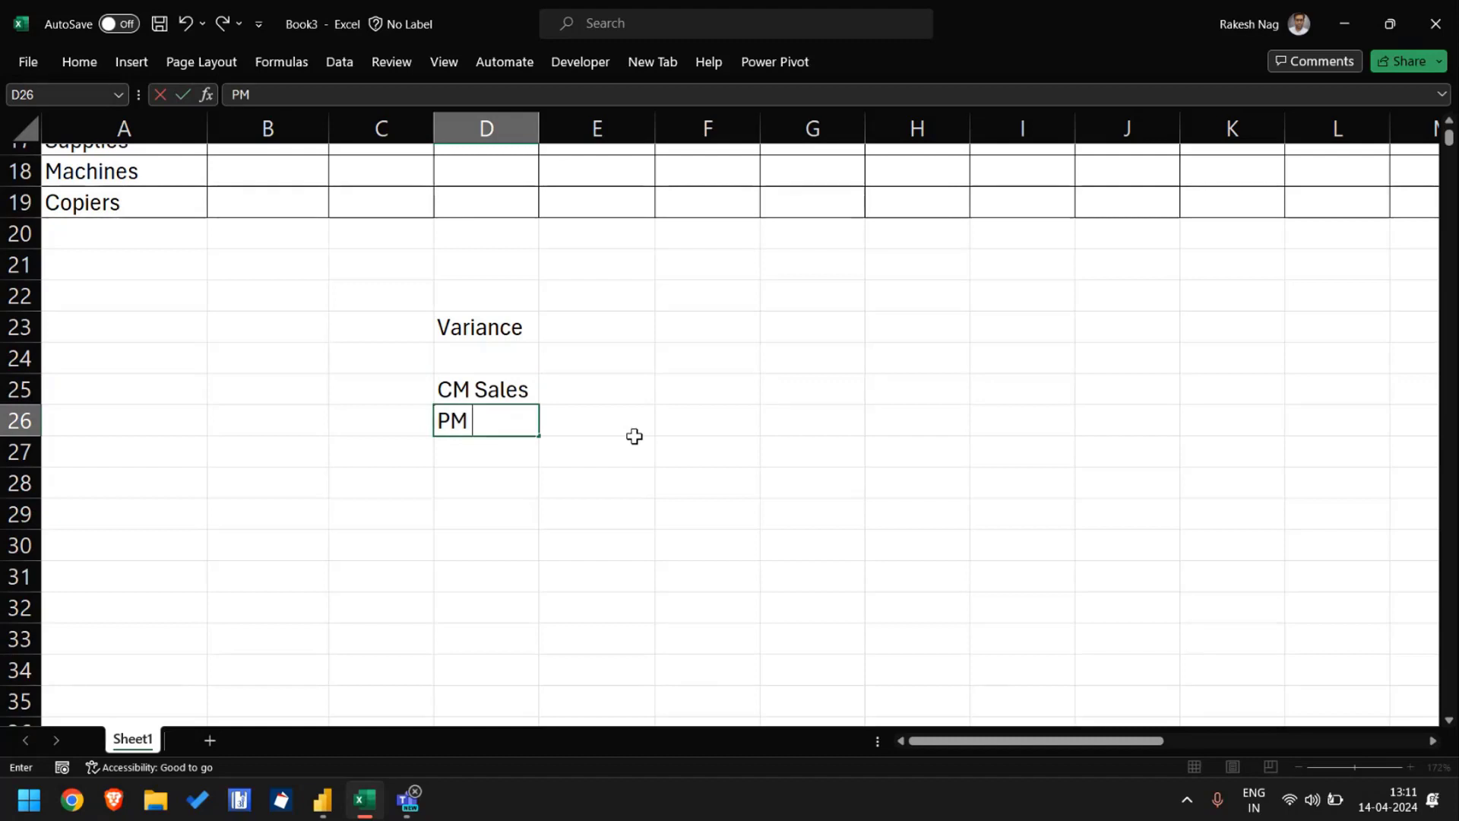
pyautogui.press('Return')
pyautogui.press('Down')
pyautogui.press('Up')
pyautogui.press('Up')
pyautogui.press('Up')
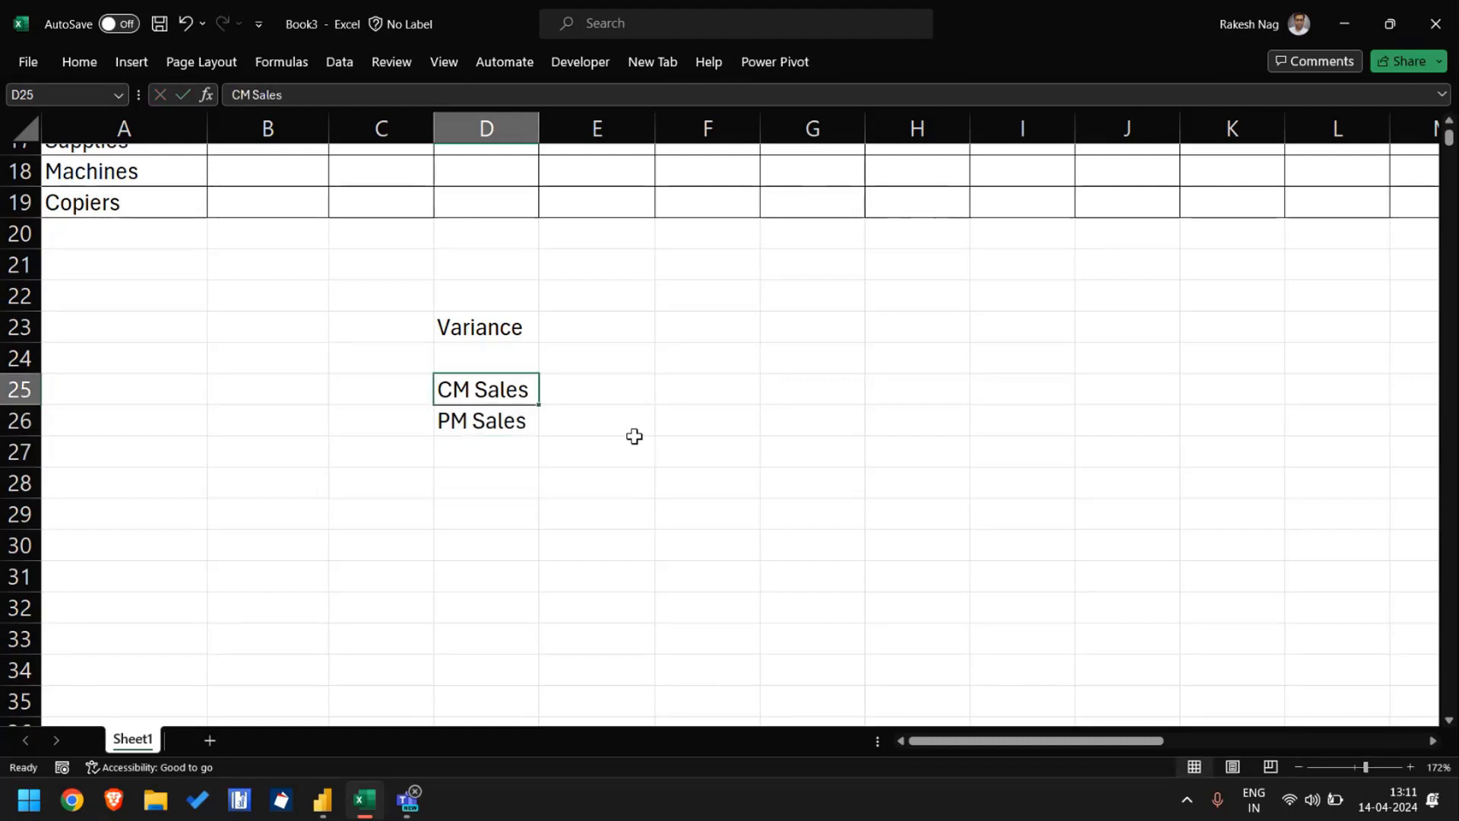
pyautogui.press('Right')
pyautogui.press('Right')
pyautogui.press('Down')
pyautogui.press('Down')
pyautogui.press('Down')
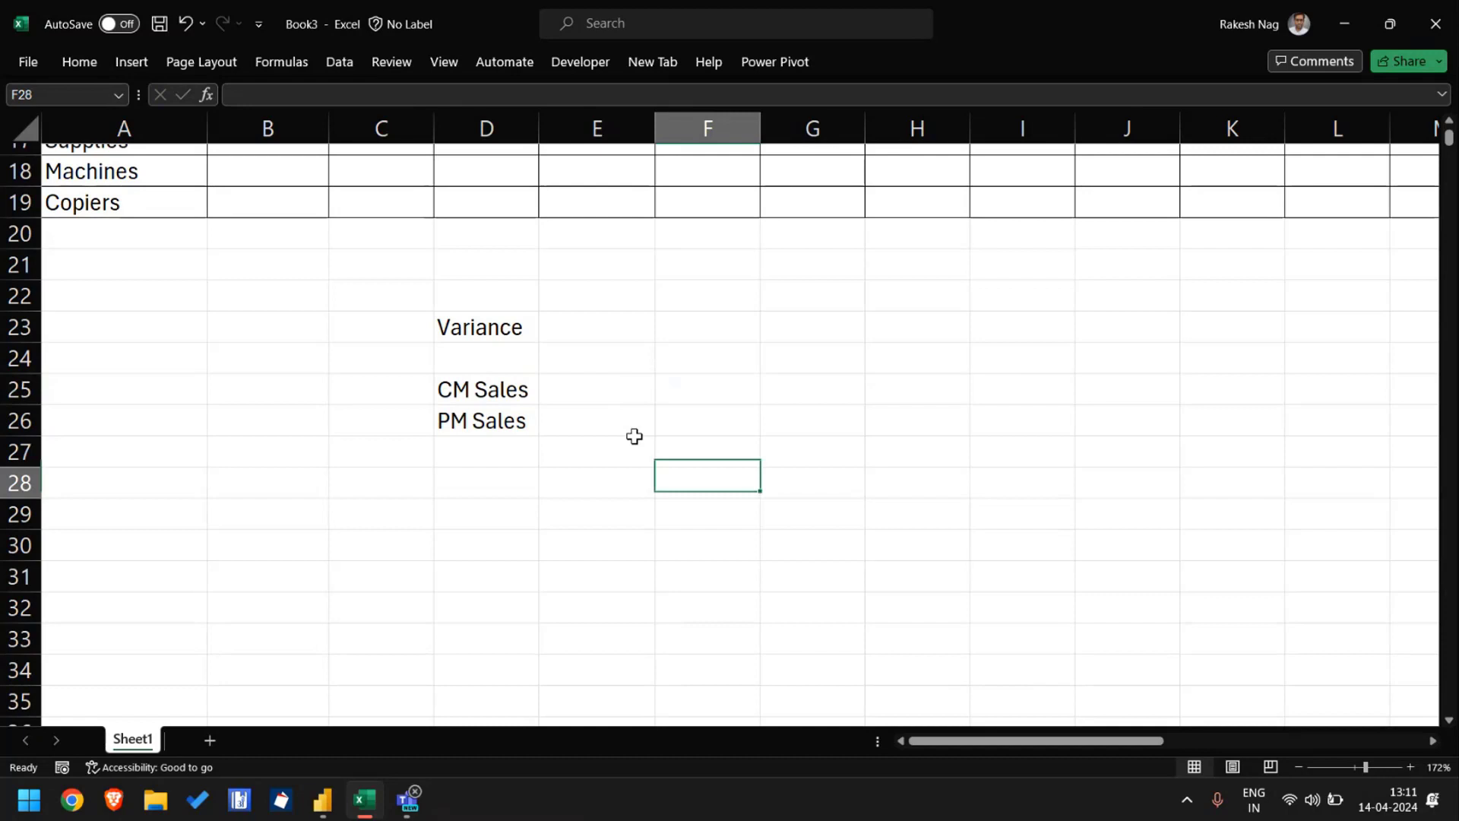
# Step: Move the Variance label from cell D23 to D29, below the two sales labels
pyautogui.press('Up')
pyautogui.press('Up')
pyautogui.press('Up')
pyautogui.press('Up')
pyautogui.press('Left')
pyautogui.press('Up')
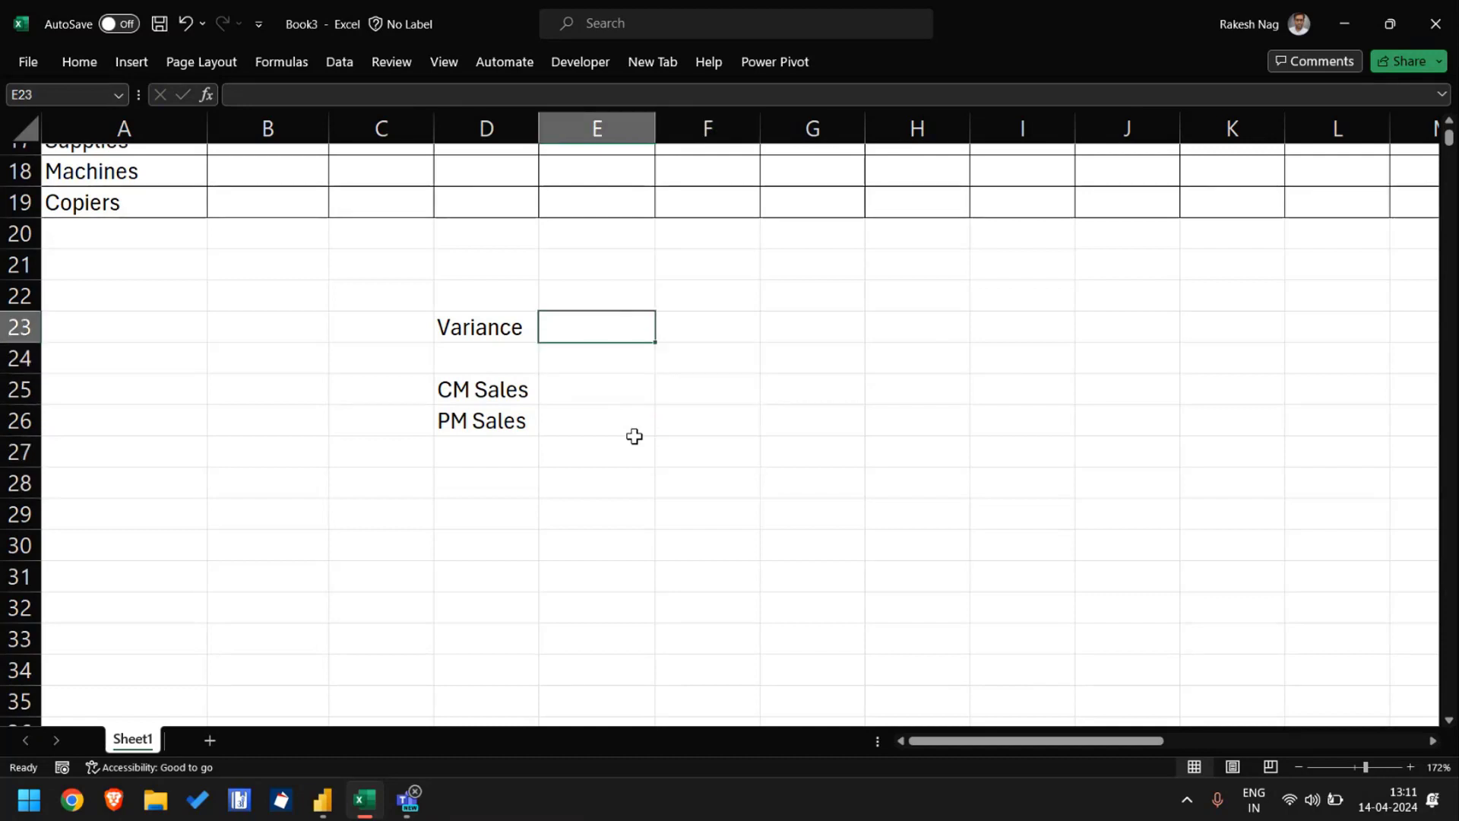
pyautogui.press('Left')
pyautogui.hotkey('ctrl', 'x')
pyautogui.press('Down')
pyautogui.press('Down')
pyautogui.press('Down')
pyautogui.press('Down')
pyautogui.press('Down')
pyautogui.press('Down')
pyautogui.hotkey('ctrl', 'v')
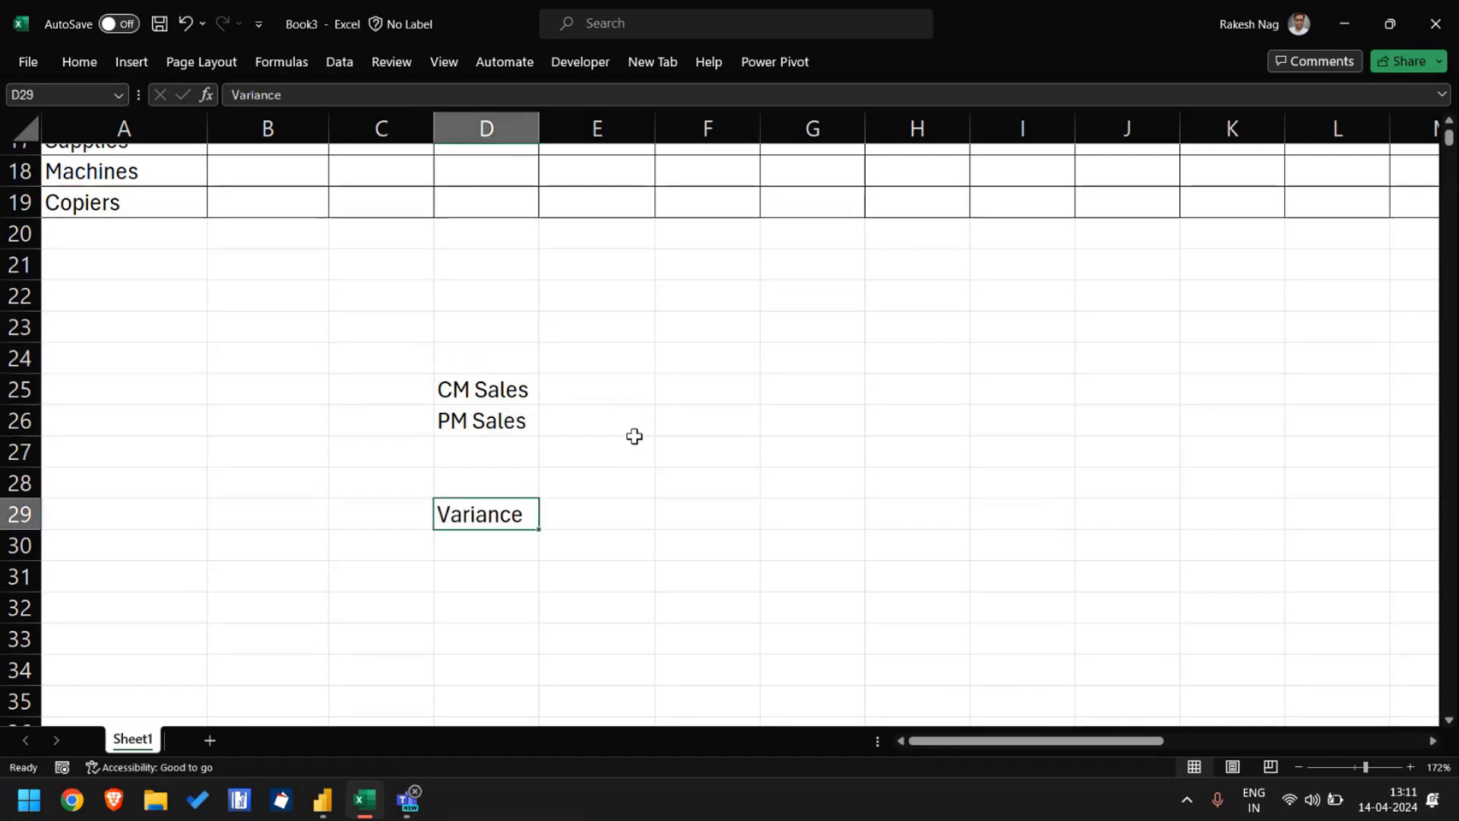
# Step: Enter the text CM Sales - PM Sales in cell D30, directly under the Variance label
pyautogui.press('Down')
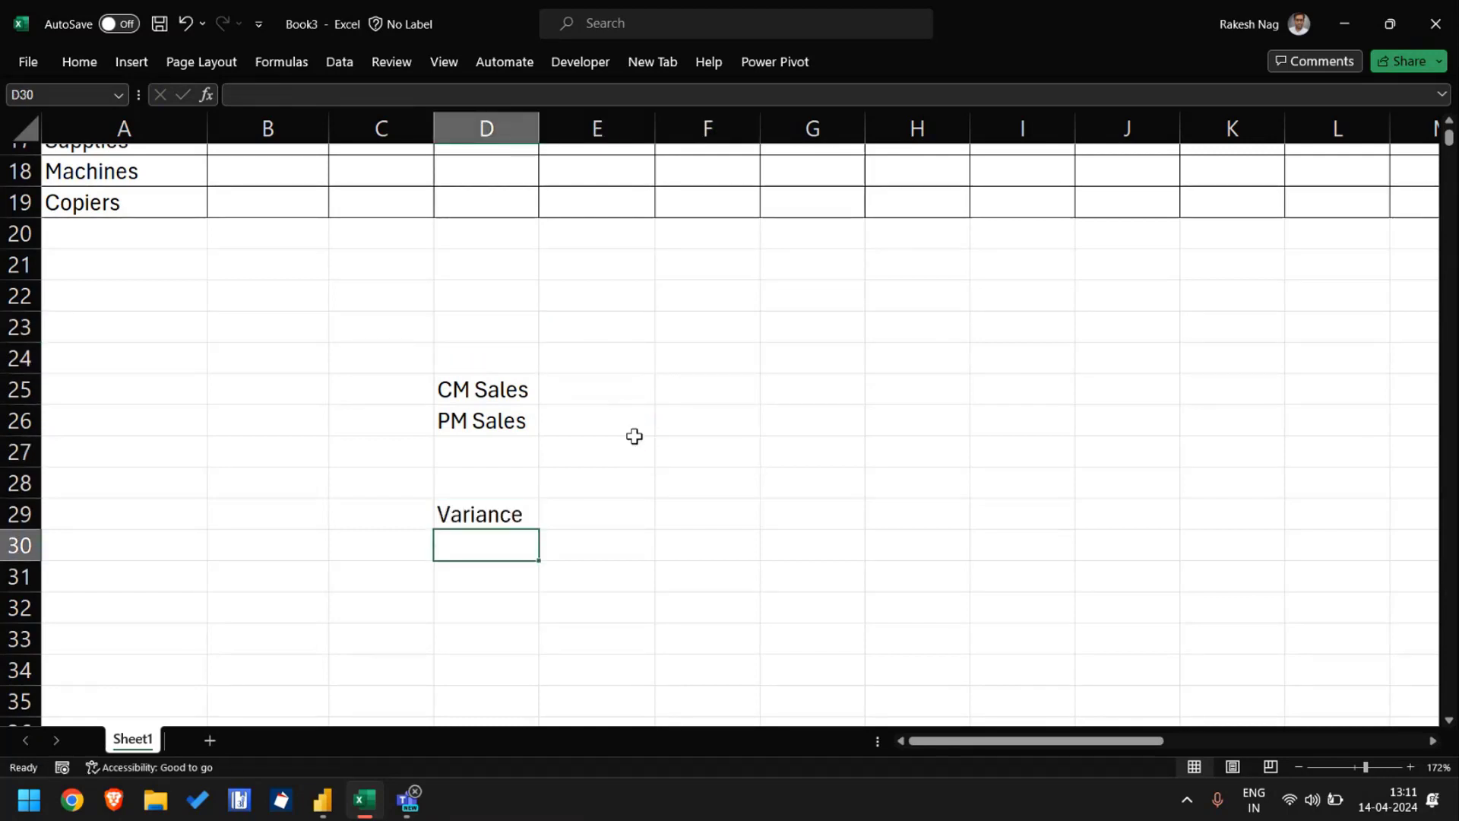
pyautogui.press('Up')
pyautogui.press('Down')
pyautogui.write('=')
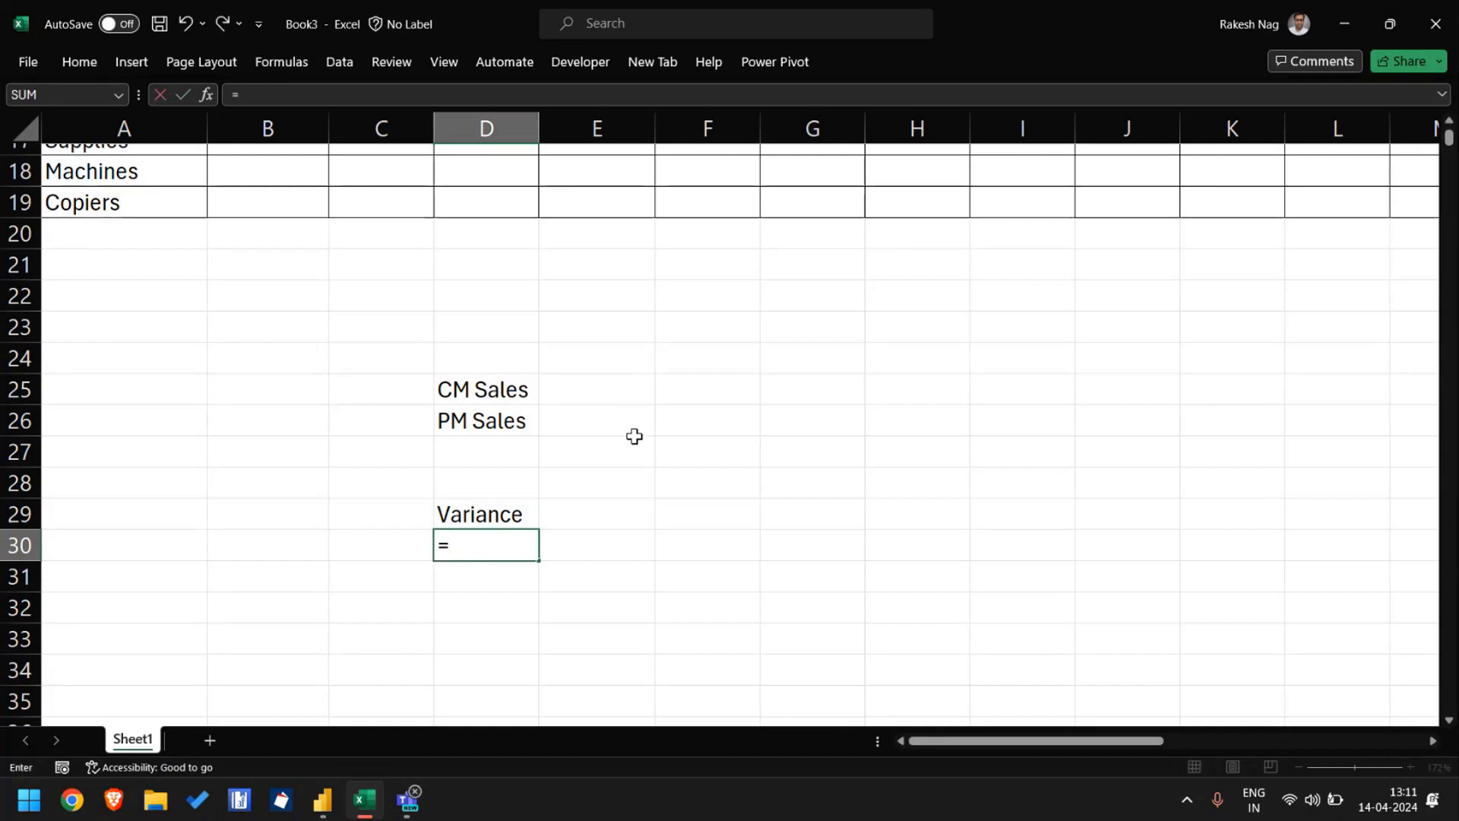
pyautogui.write('CM')
pyautogui.press('BackSpace')
pyautogui.press('BackSpace')
pyautogui.press('BackSpace')
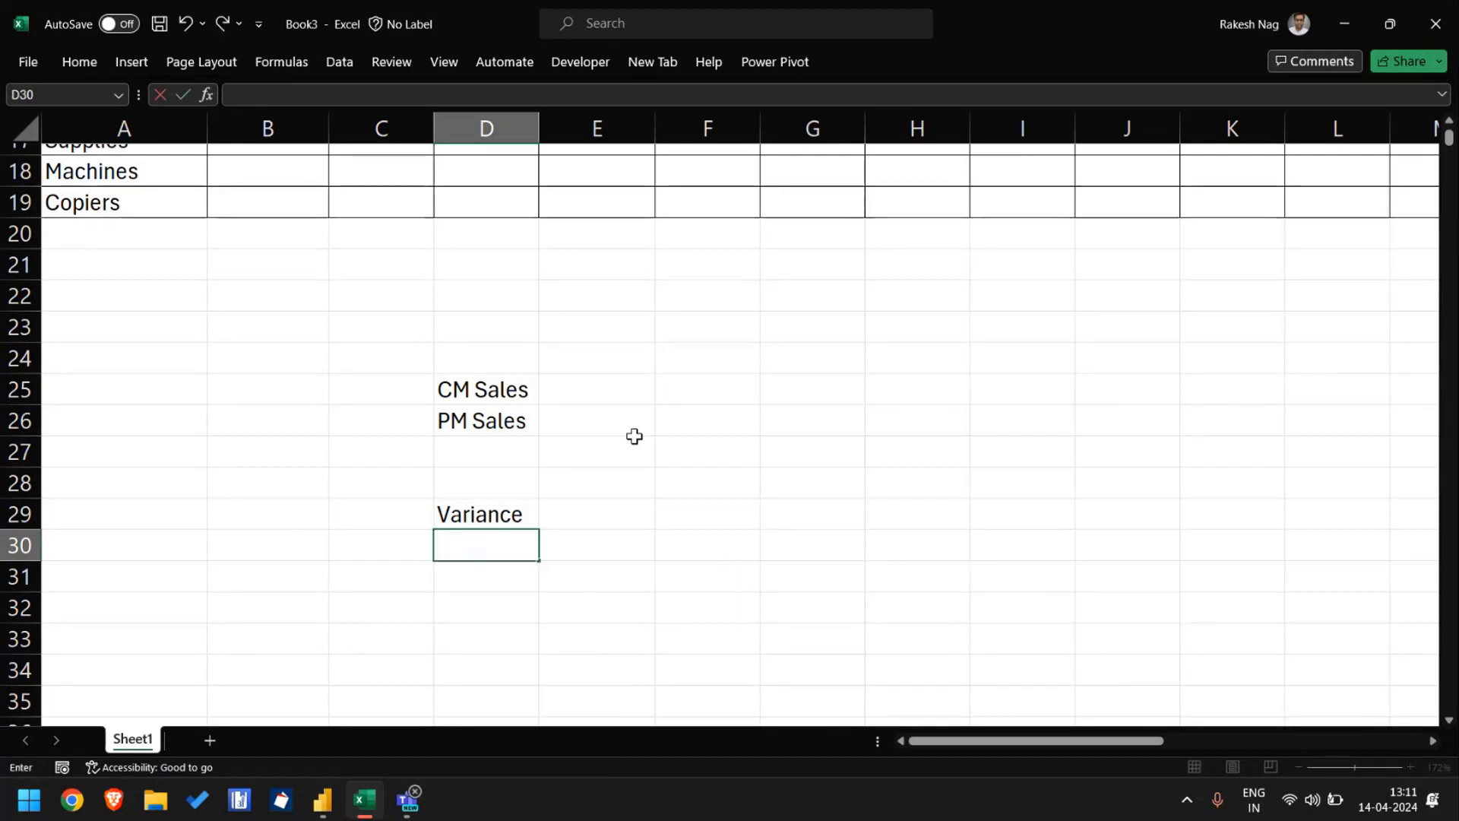
pyautogui.write('CM-S')
pyautogui.press('BackSpace')
pyautogui.press('BackSpace')
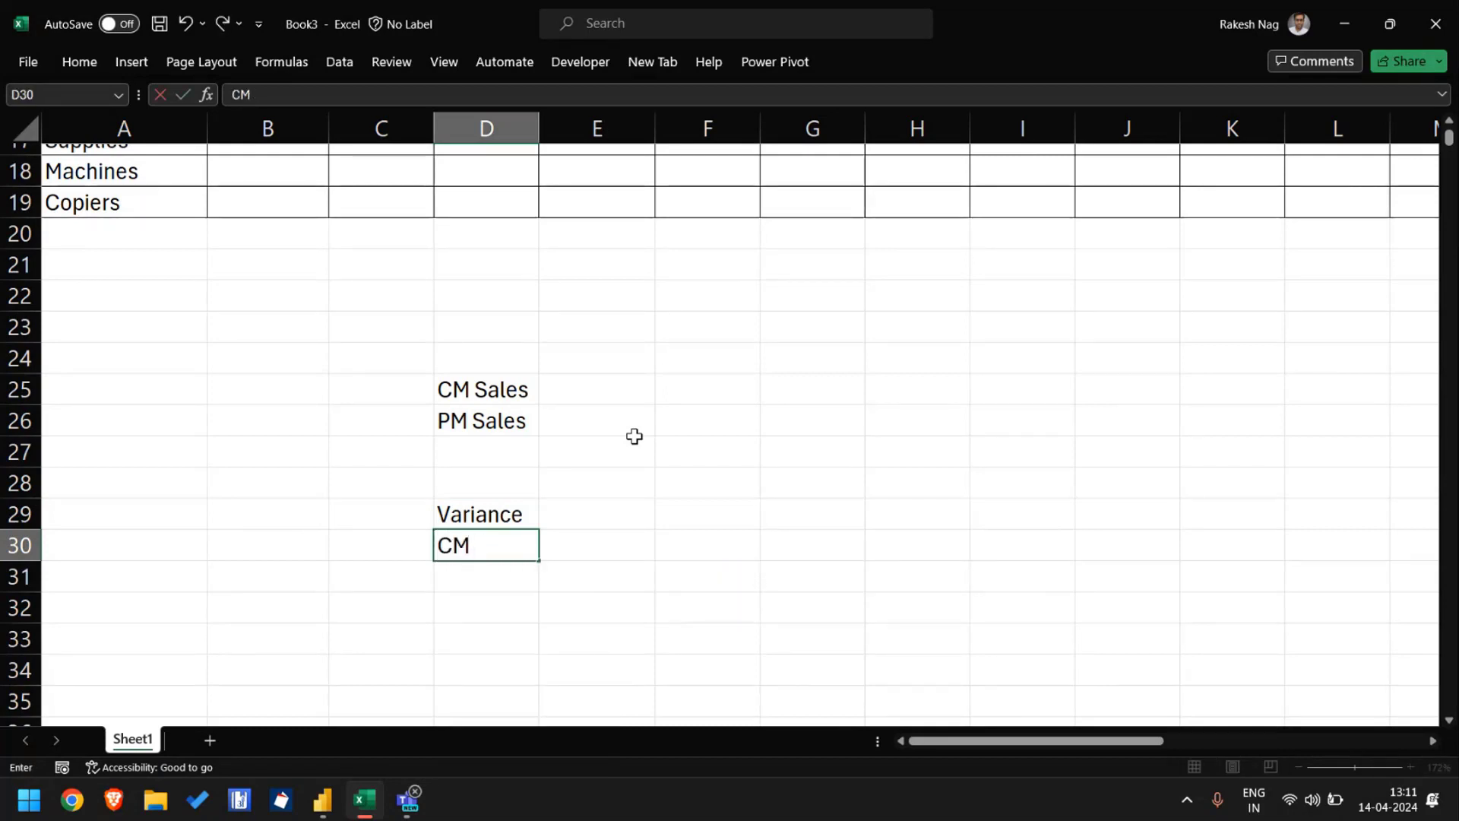
pyautogui.write('Sales - PM Sales')
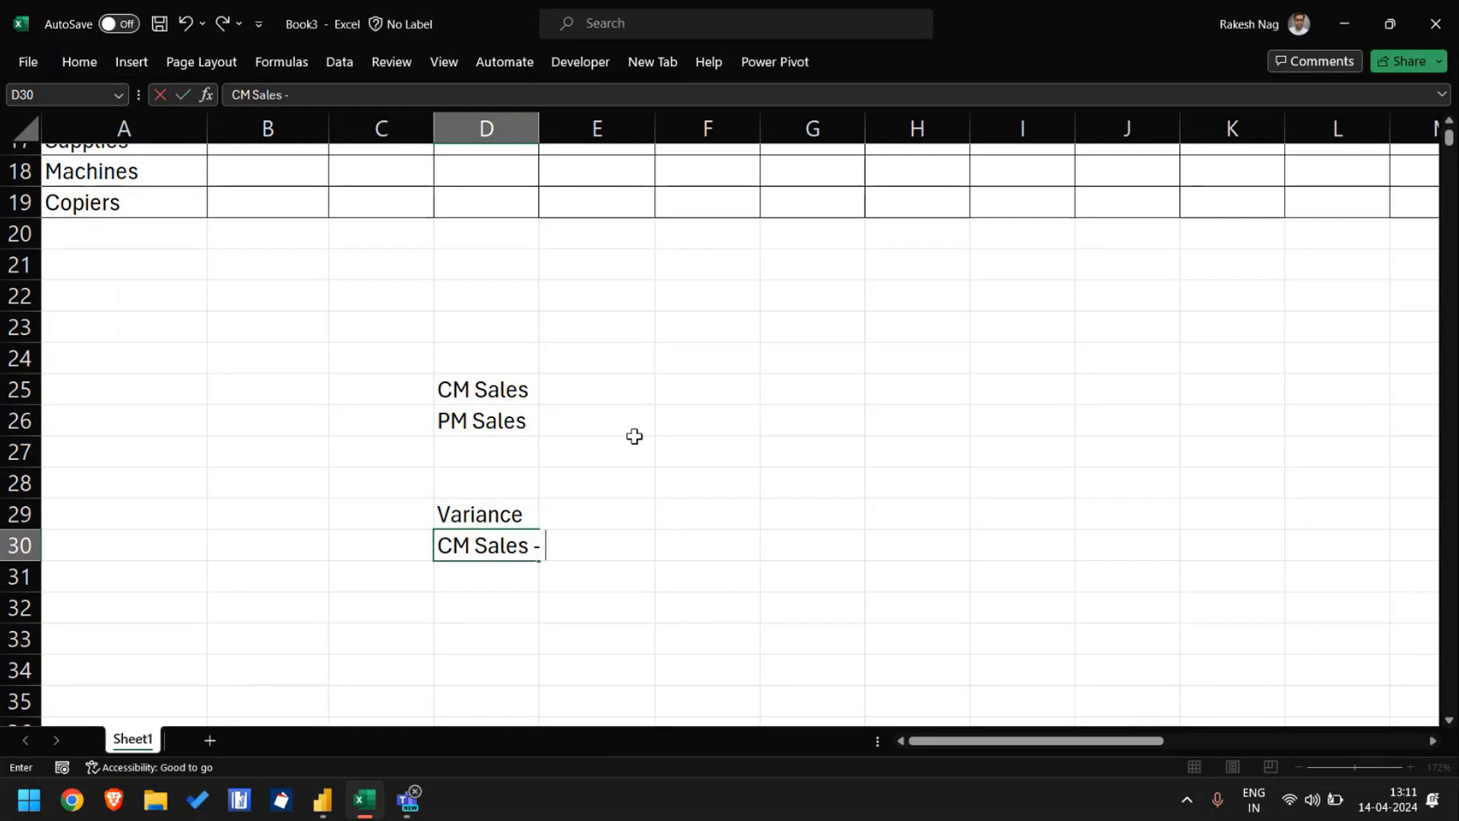
pyautogui.press('Return')
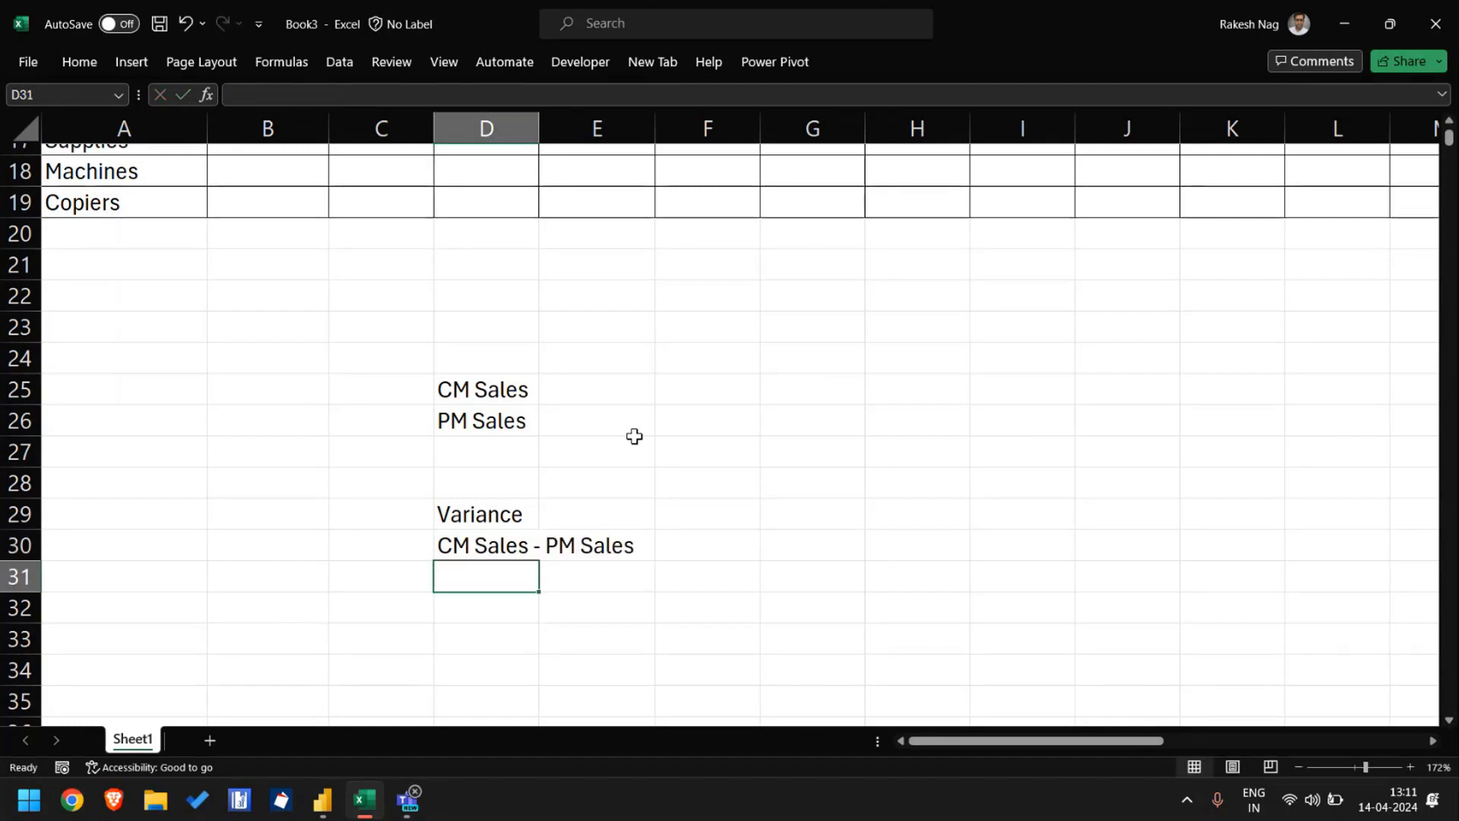
pyautogui.press('Up')
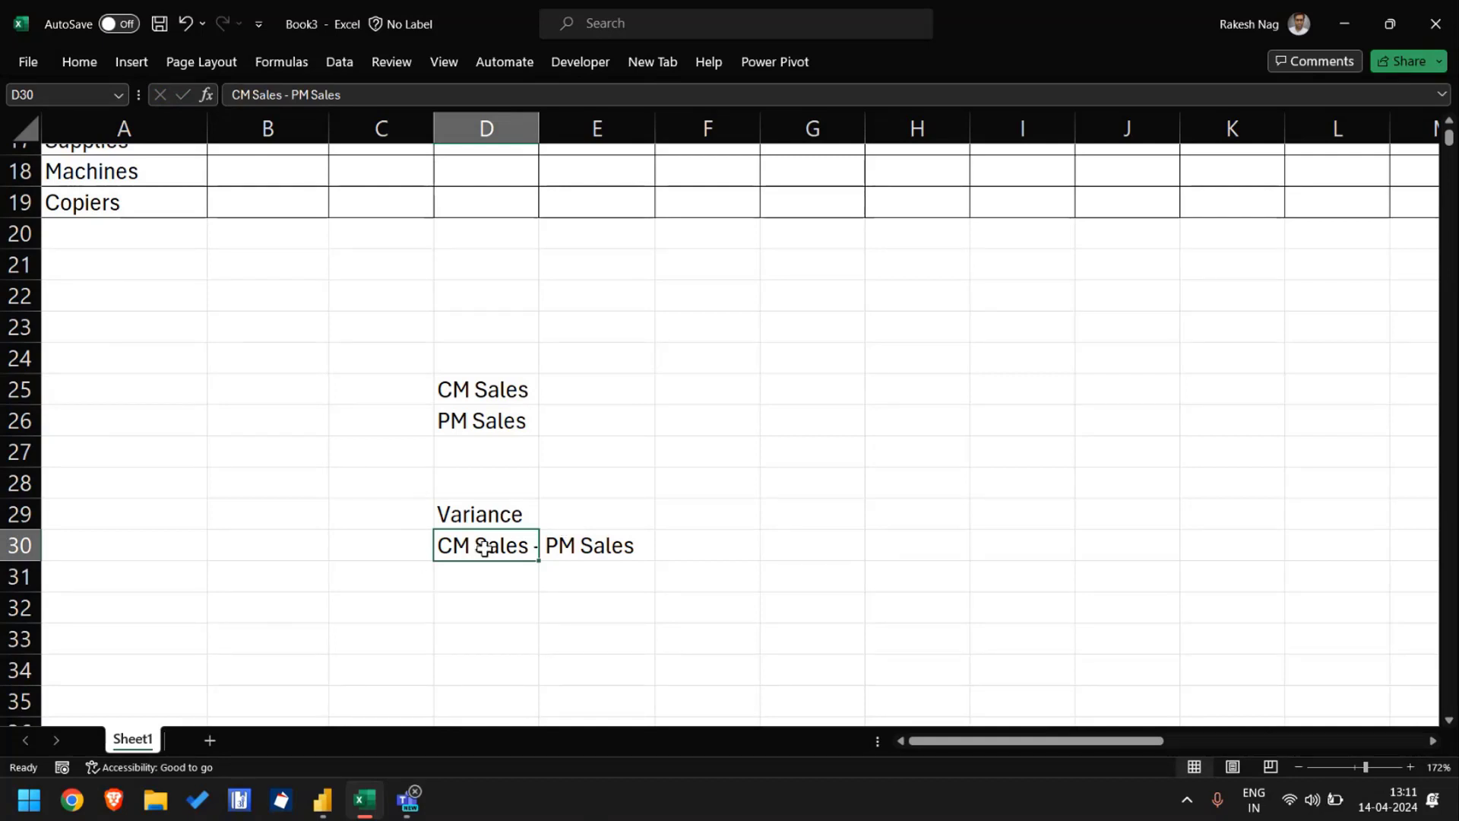
# Step: Copy the full text CM Sales - PM Sales from inside cell D30
pyautogui.click(471, 430)
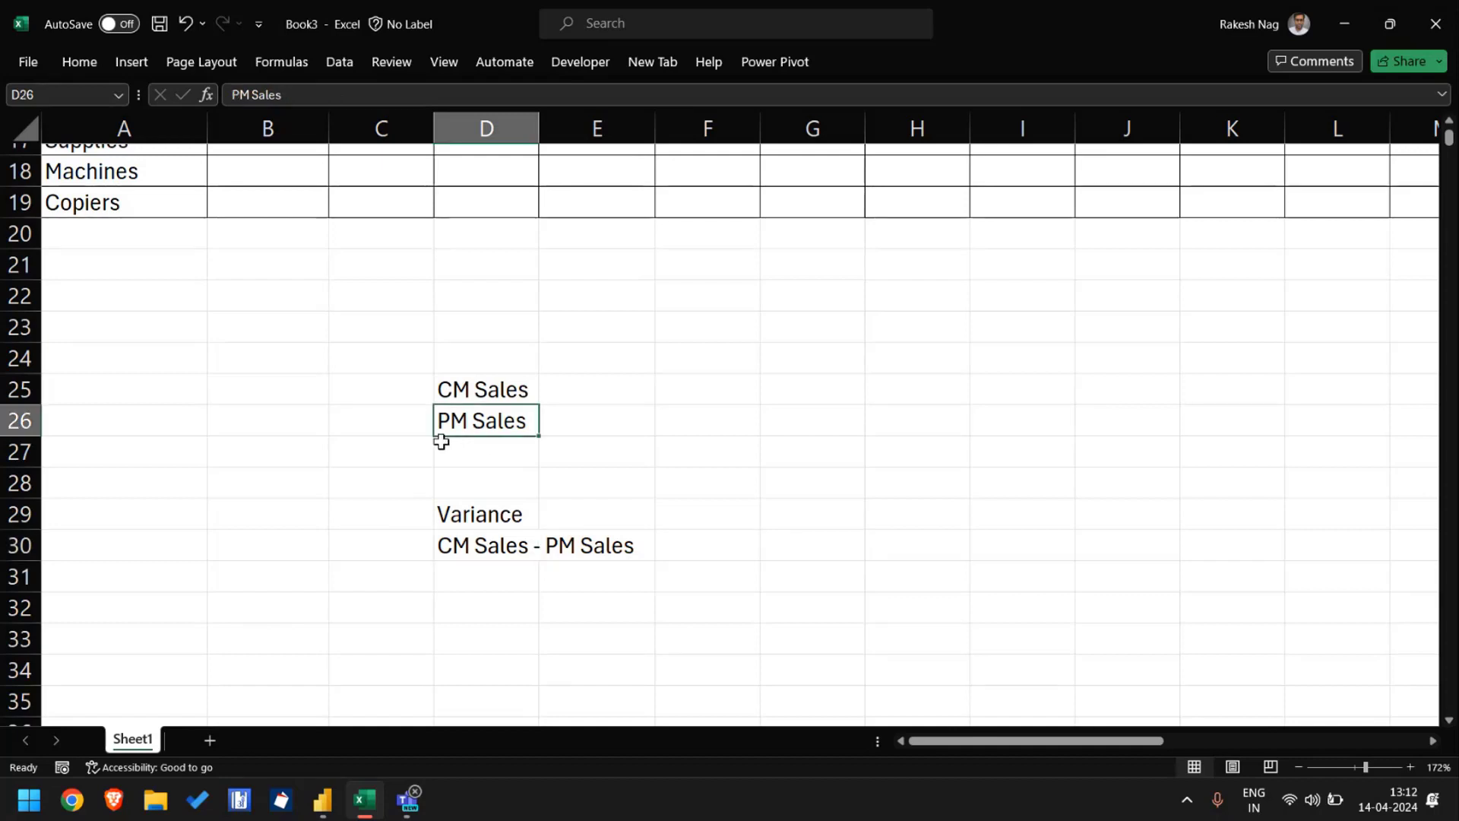
pyautogui.click(513, 605)
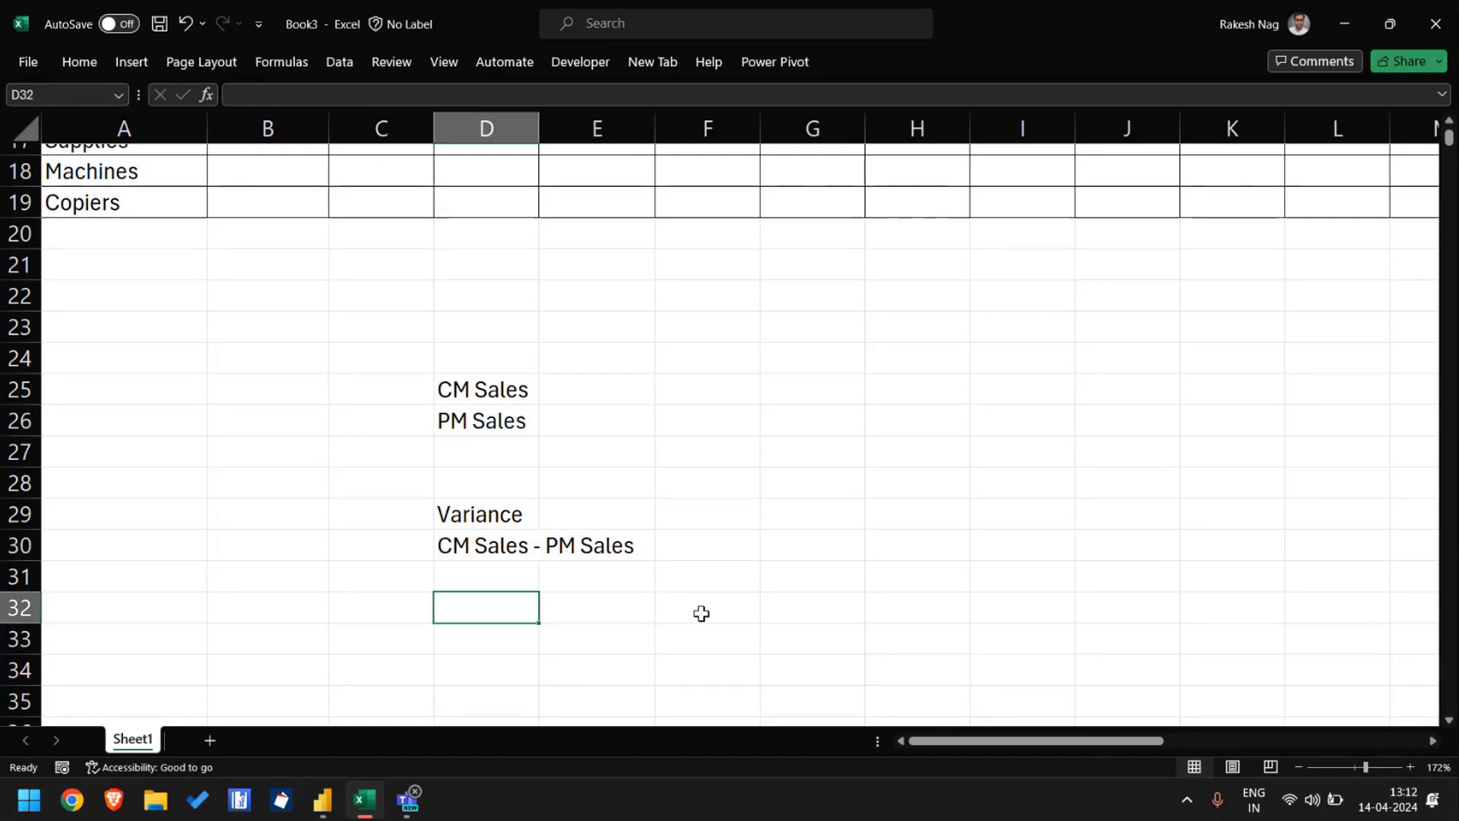
pyautogui.press('Up')
pyautogui.press('Up')
pyautogui.press('F2')
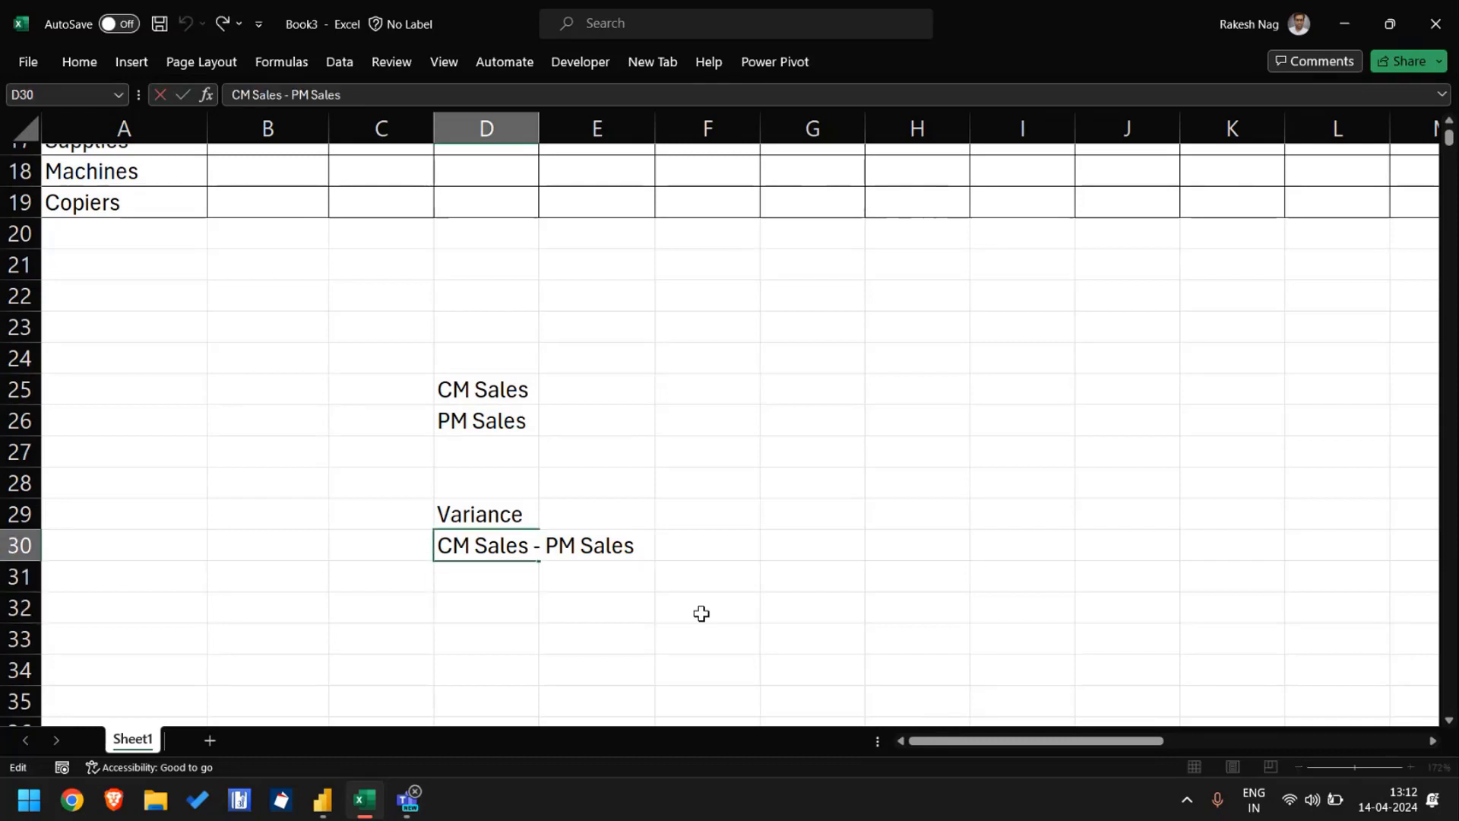
pyautogui.hotkey('ctrl', 'a')
pyautogui.hotkey('ctrl', 'c')
pyautogui.press('Return')
# Step: Fill row 32 with Variance% in C32, an equals sign as text in D32, and the copied CM Sales - PM Sales text in E32
pyautogui.press('Down')
pyautogui.press('Left')
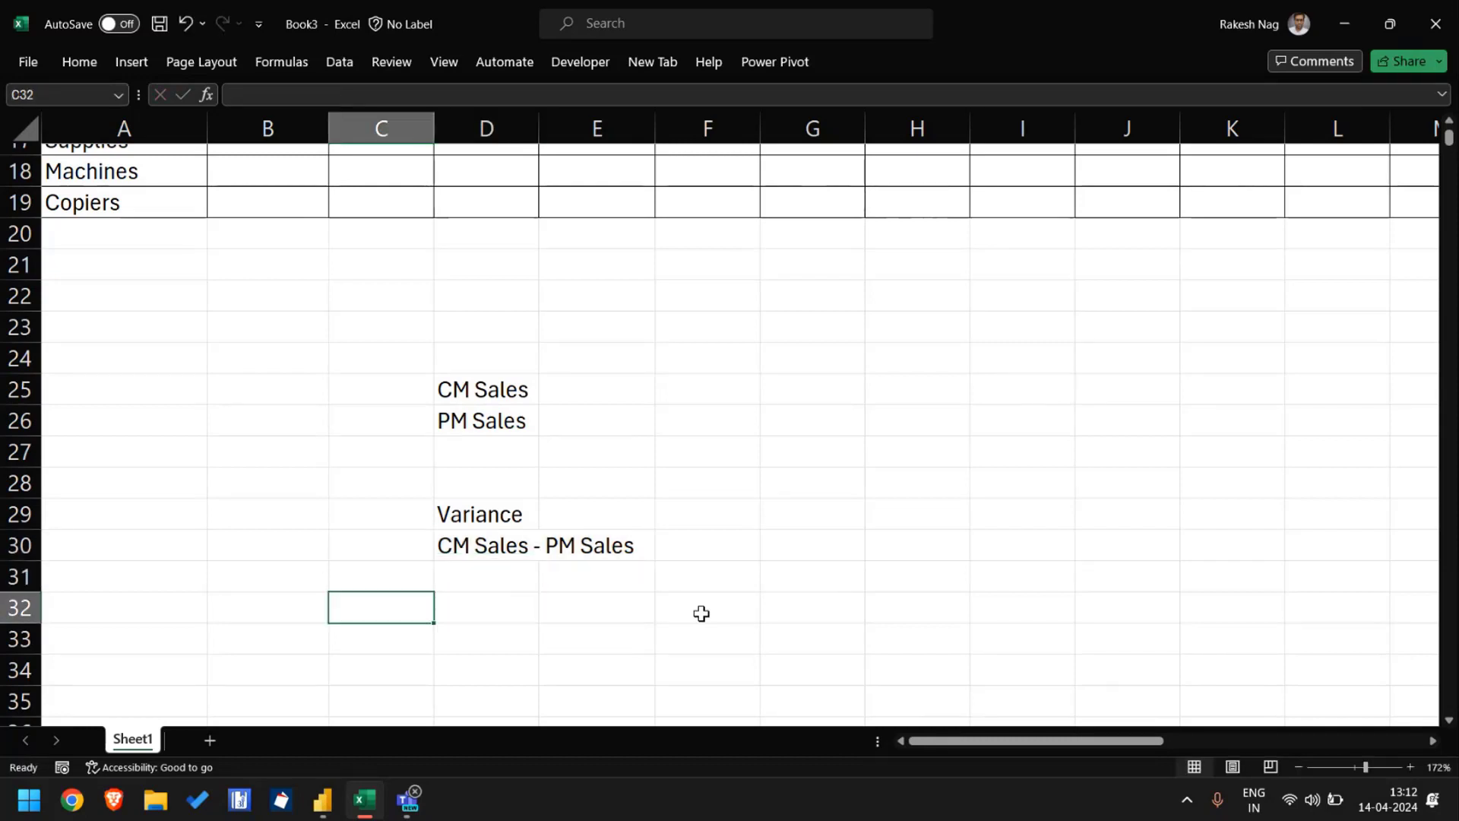
pyautogui.write('Variance%')
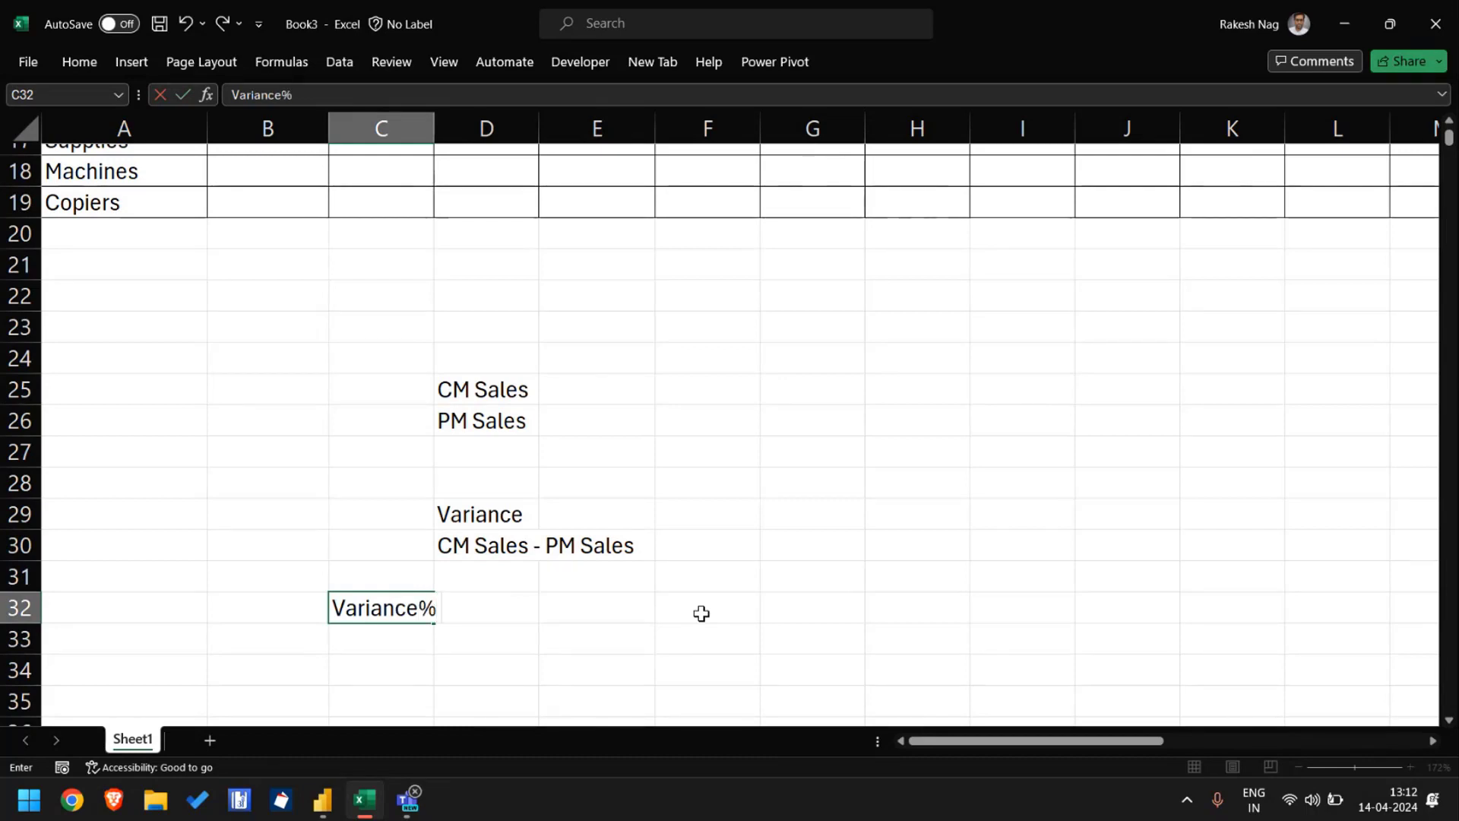
pyautogui.press('Right')
pyautogui.write("'=")
pyautogui.press('Right')
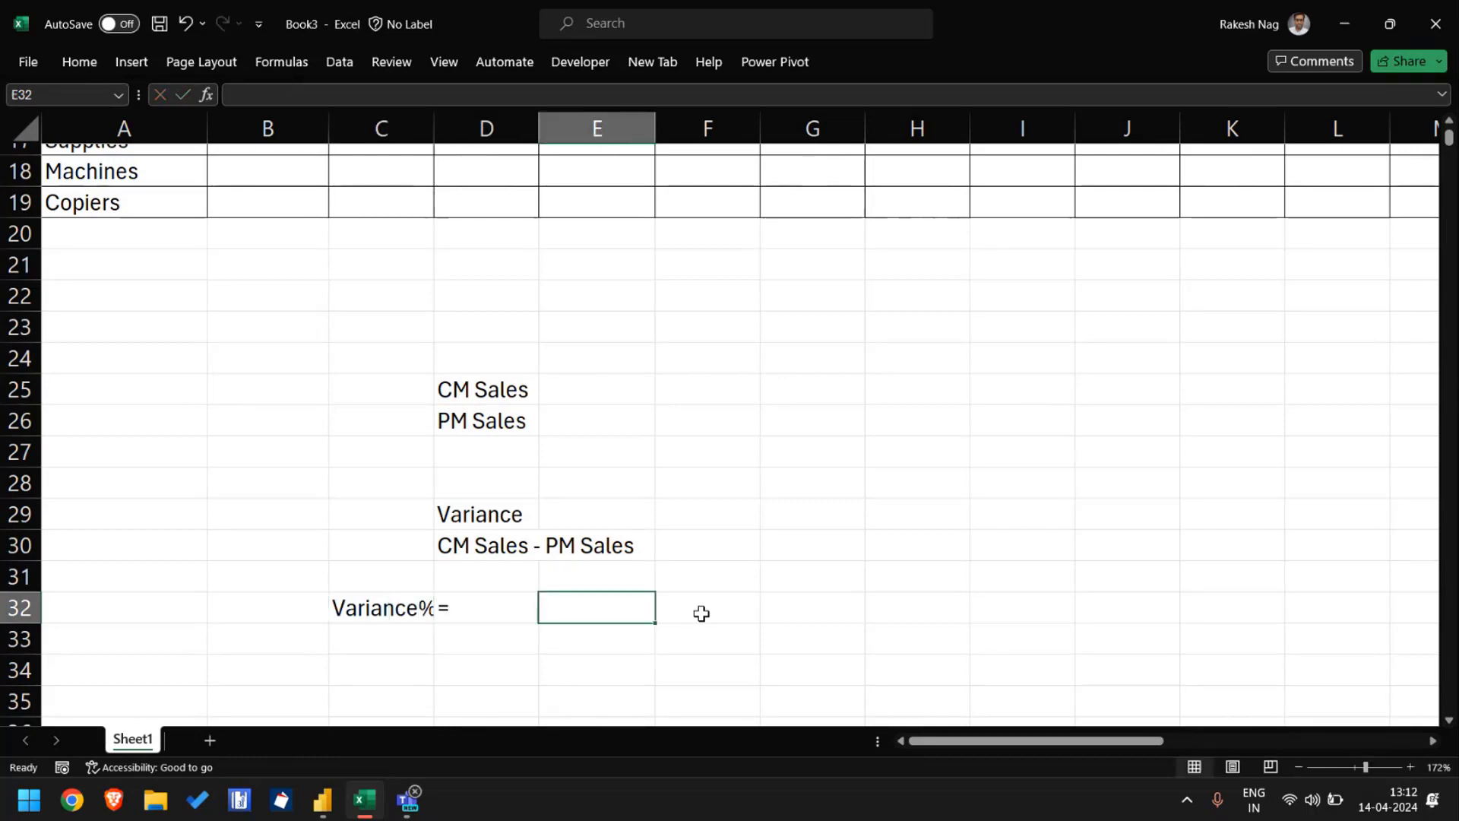
pyautogui.hotkey('ctrl', 'v')
# Step: Copy the text PM Sales from inside cell D26
pyautogui.press('Up')
pyautogui.press('Up')
pyautogui.press('Up')
pyautogui.press('Up')
pyautogui.press('Up')
pyautogui.press('Up')
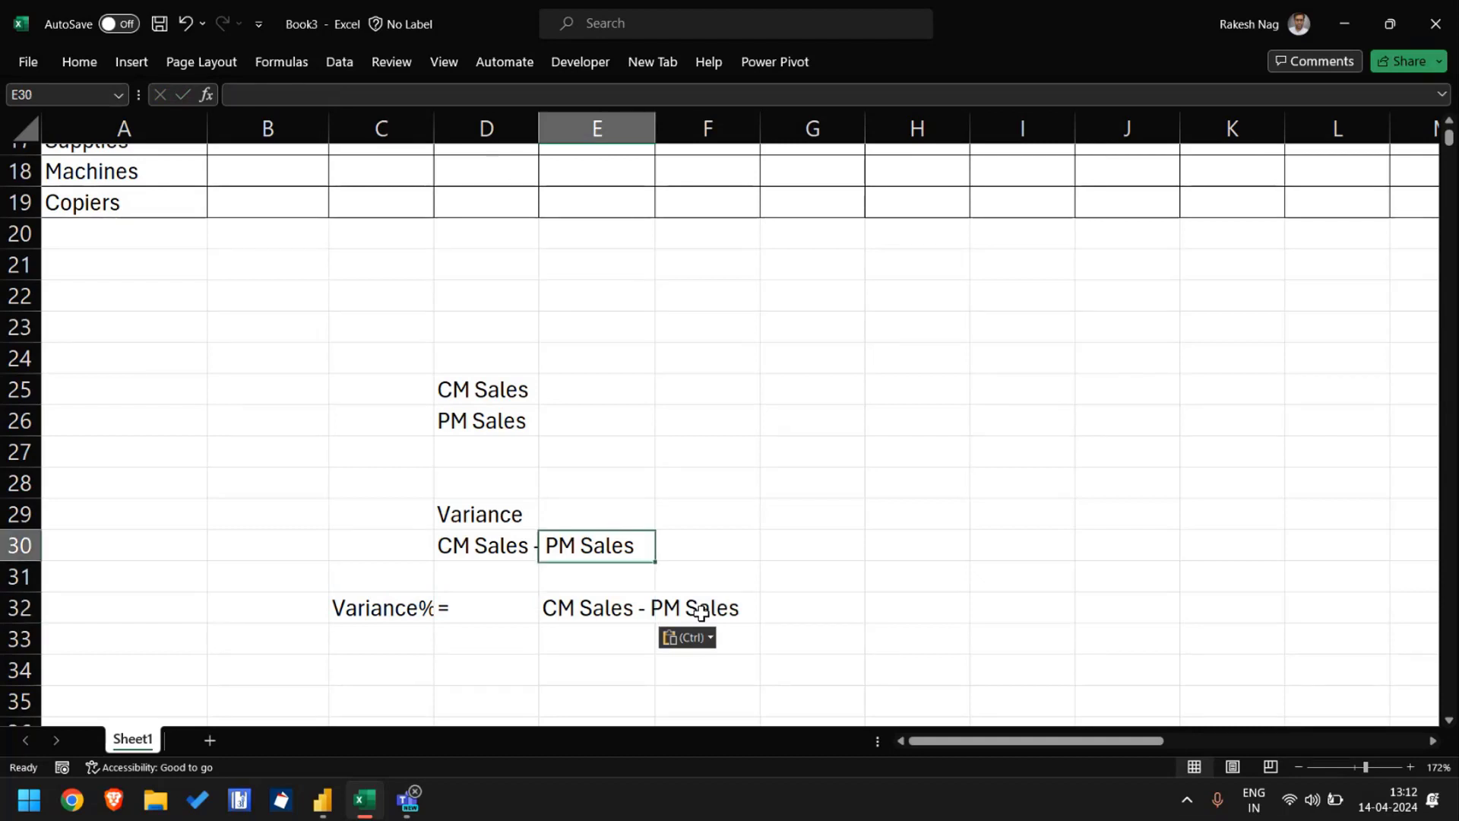
pyautogui.press('Left')
pyautogui.press('Escape')
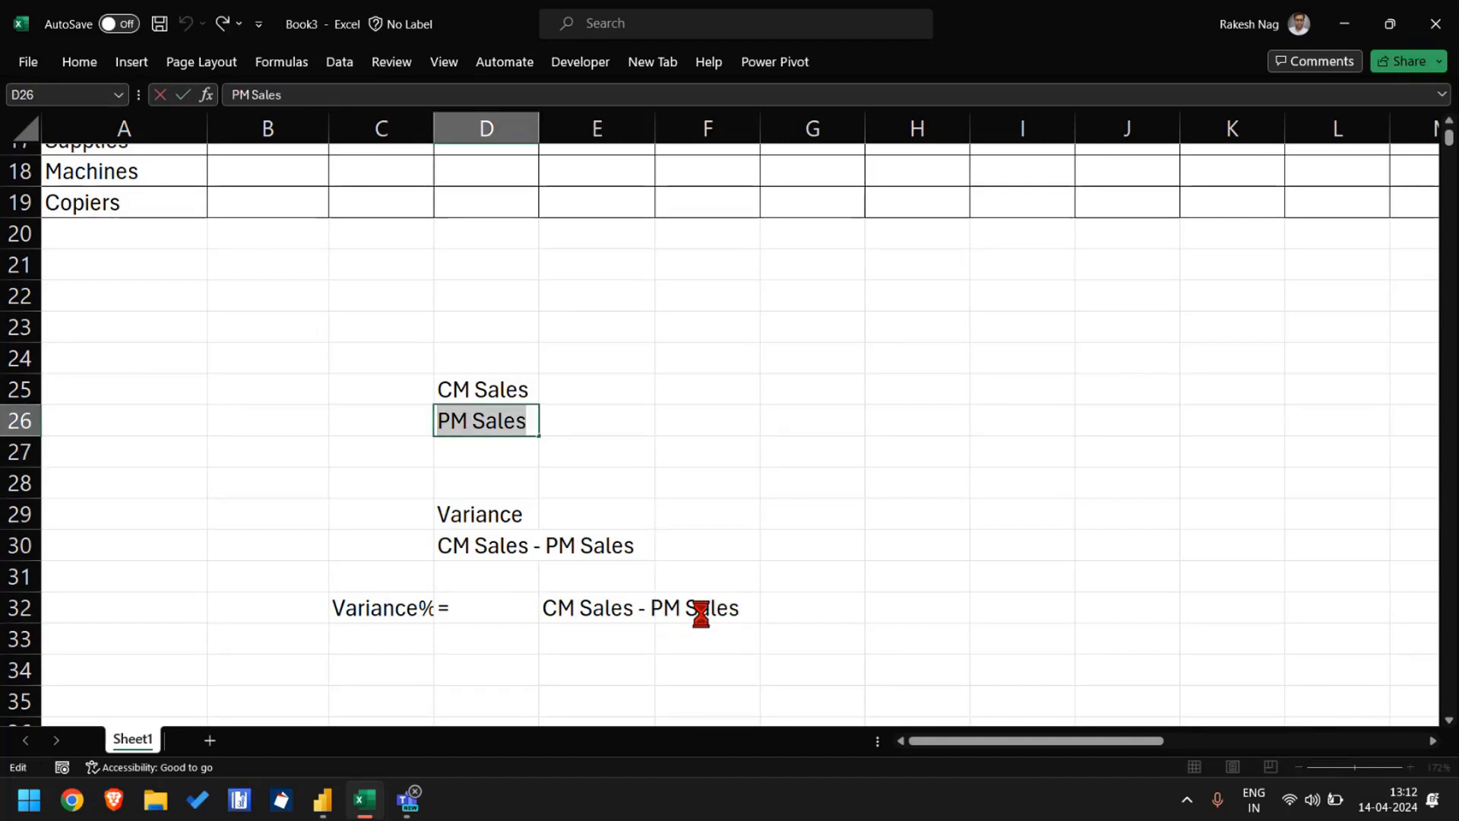
# Step: Enclose the text in cell E32 in parentheses so it reads ( CM Sales - PM Sales )
pyautogui.press('Down')
pyautogui.press('Down')
pyautogui.press('Down')
pyautogui.press('Down')
pyautogui.press('Down')
pyautogui.press('Down')
pyautogui.press('Right')
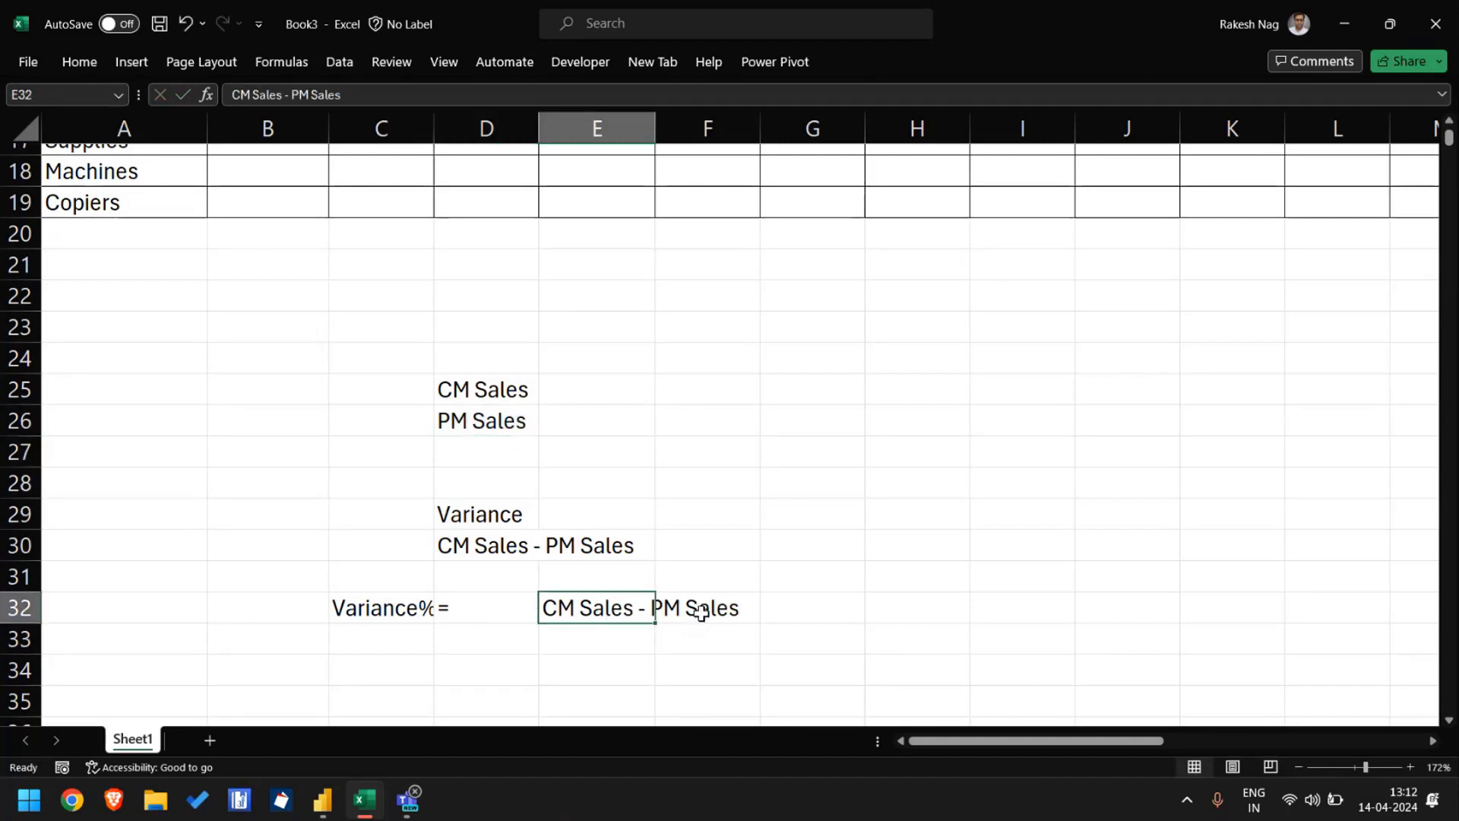
pyautogui.press('F2')
pyautogui.write(')')
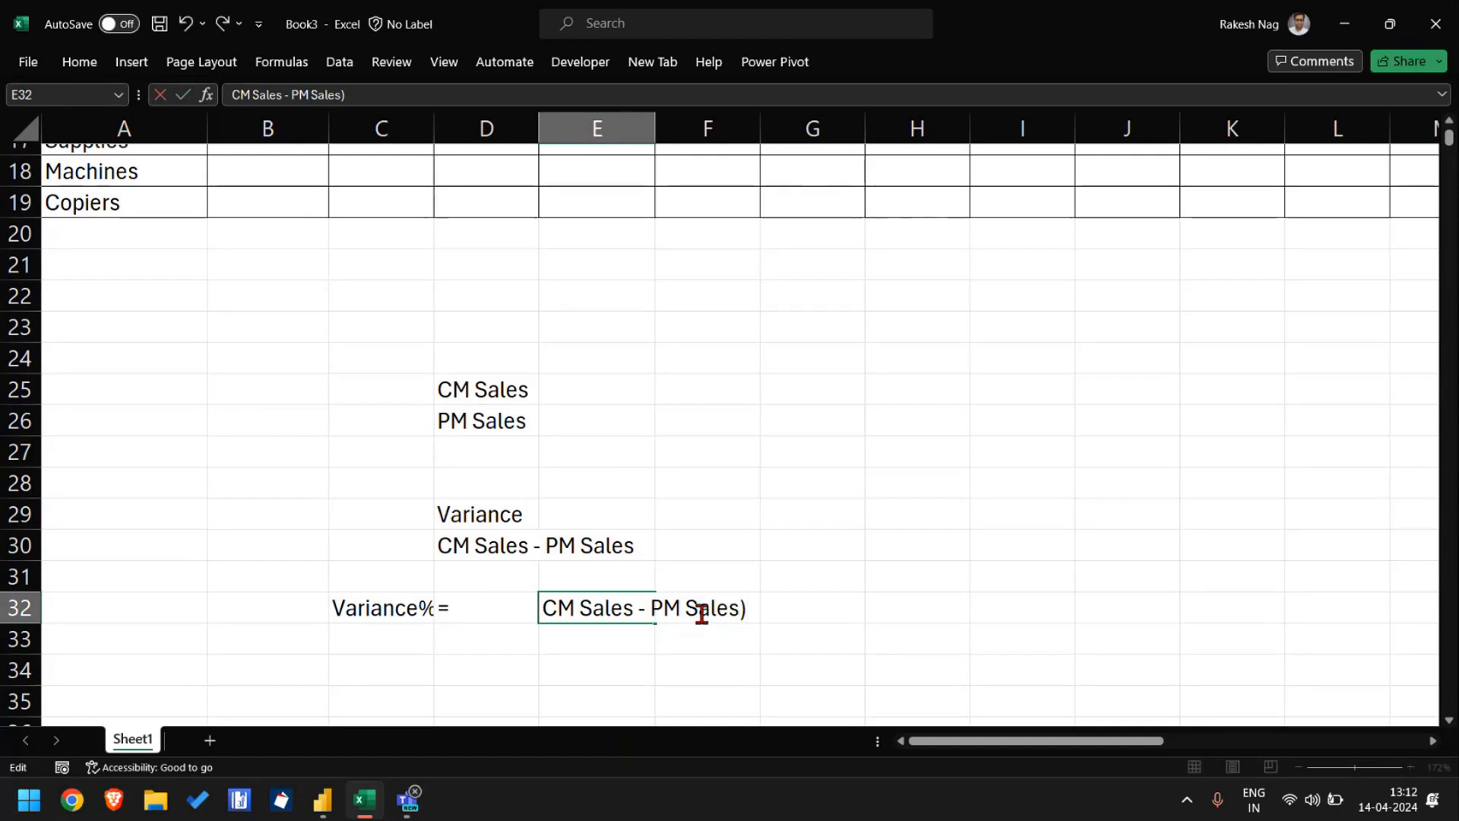
pyautogui.press('Home')
pyautogui.write('(')
pyautogui.press('End')
pyautogui.press('Left')
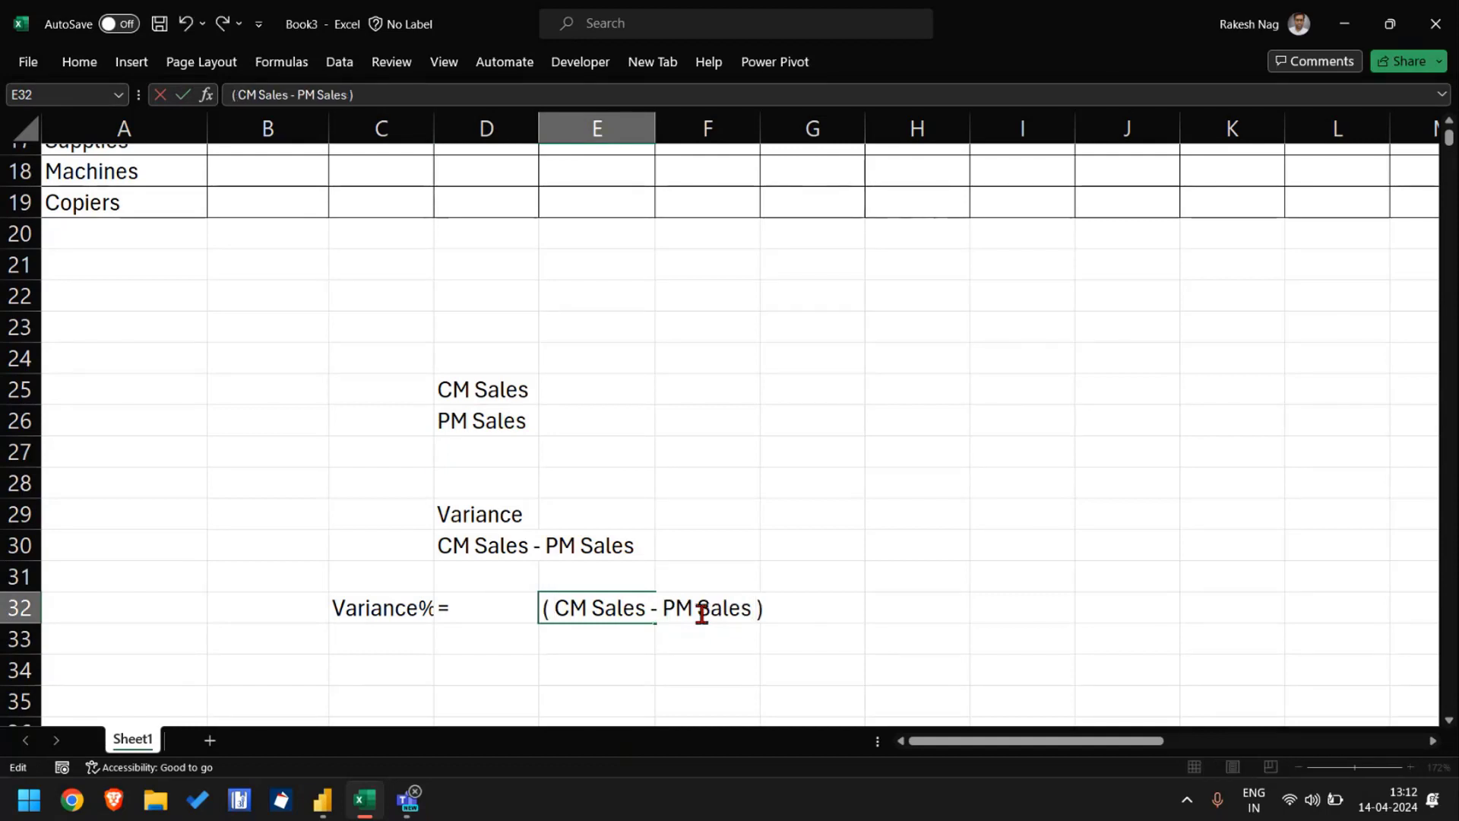
# Step: Append / PM Sales to the parenthesised text in cell E32 to complete the Variance% formula
pyautogui.press('End')
pyautogui.write('/ PM Sales')
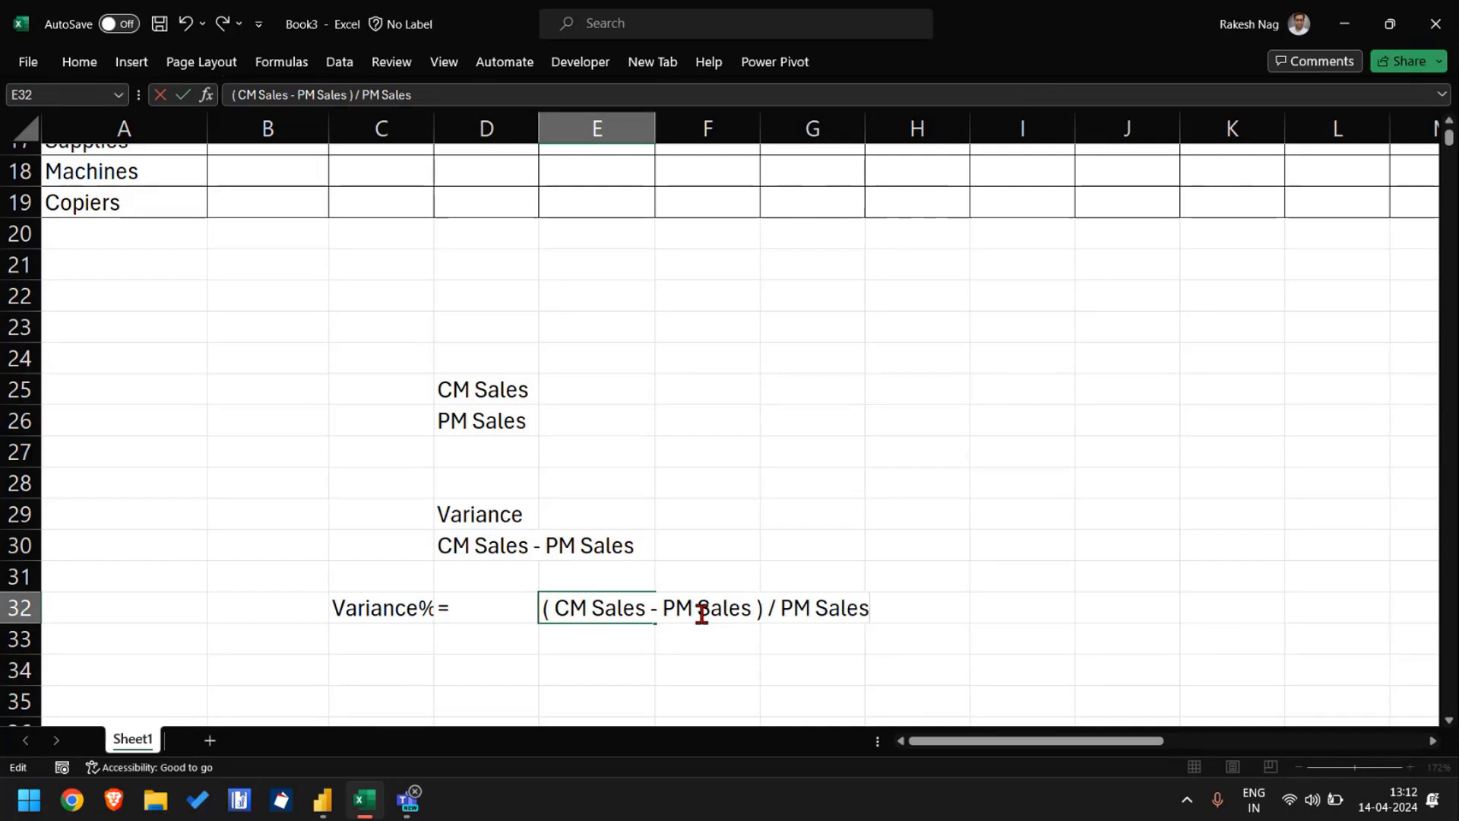
pyautogui.press('Return')
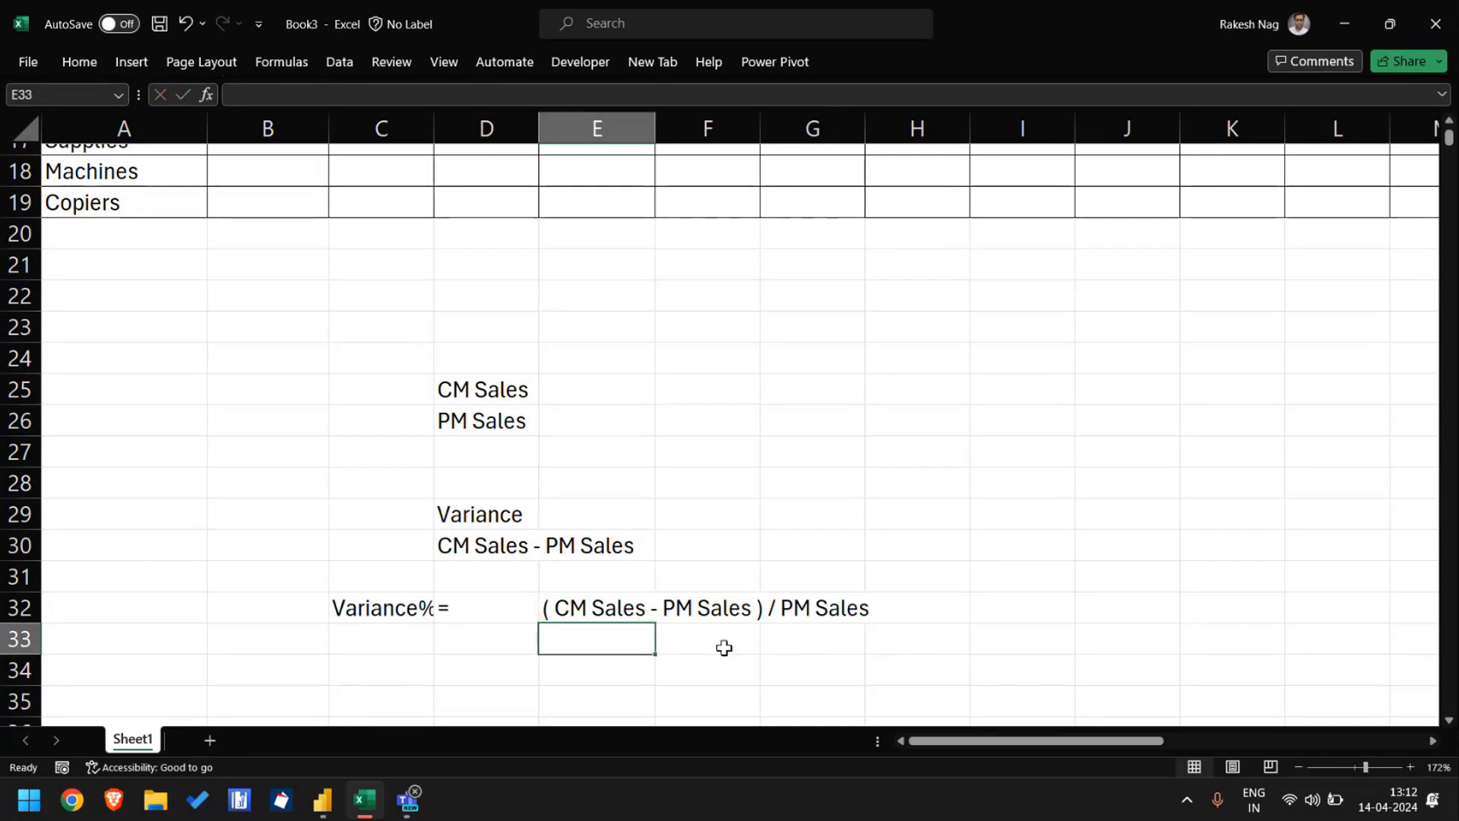
pyautogui.press('Up')
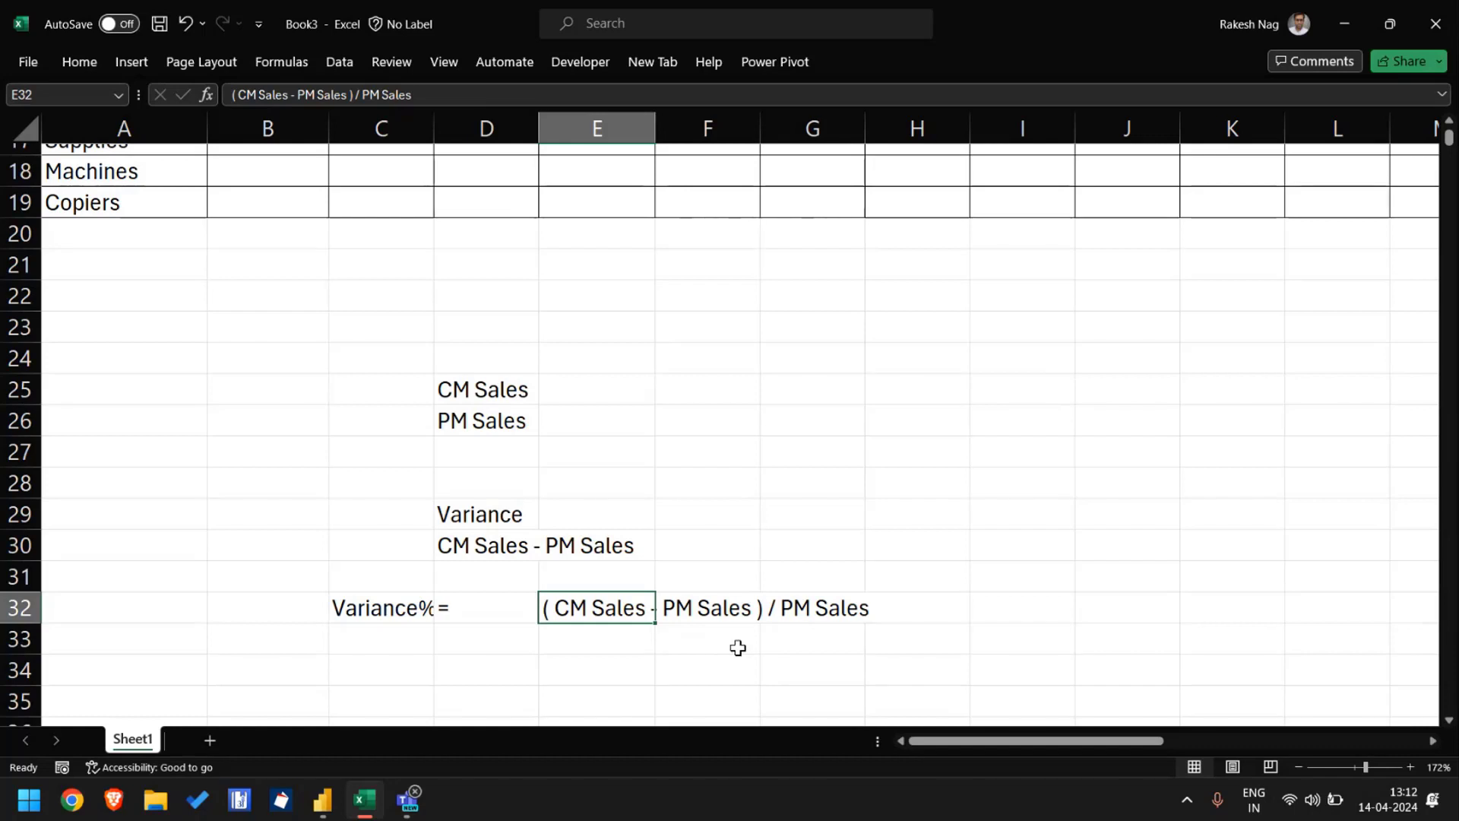
# Step: Switch to Power BI and start a new measure named Variance Pct with the expression [CM Sales] - [CM Sales-1]
pyautogui.hotkey('alt', 'Tab')
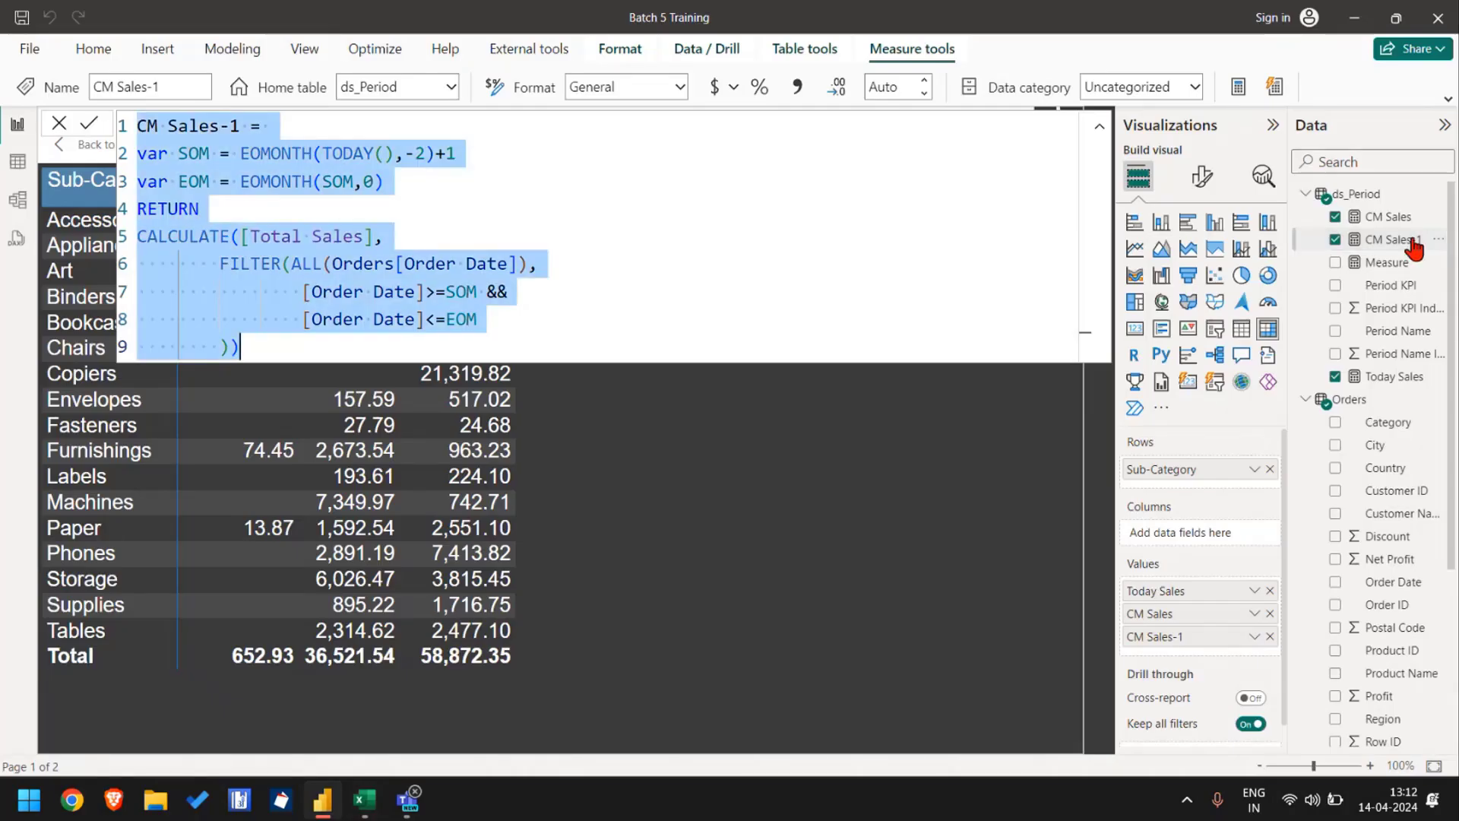
pyautogui.click(1242, 85)
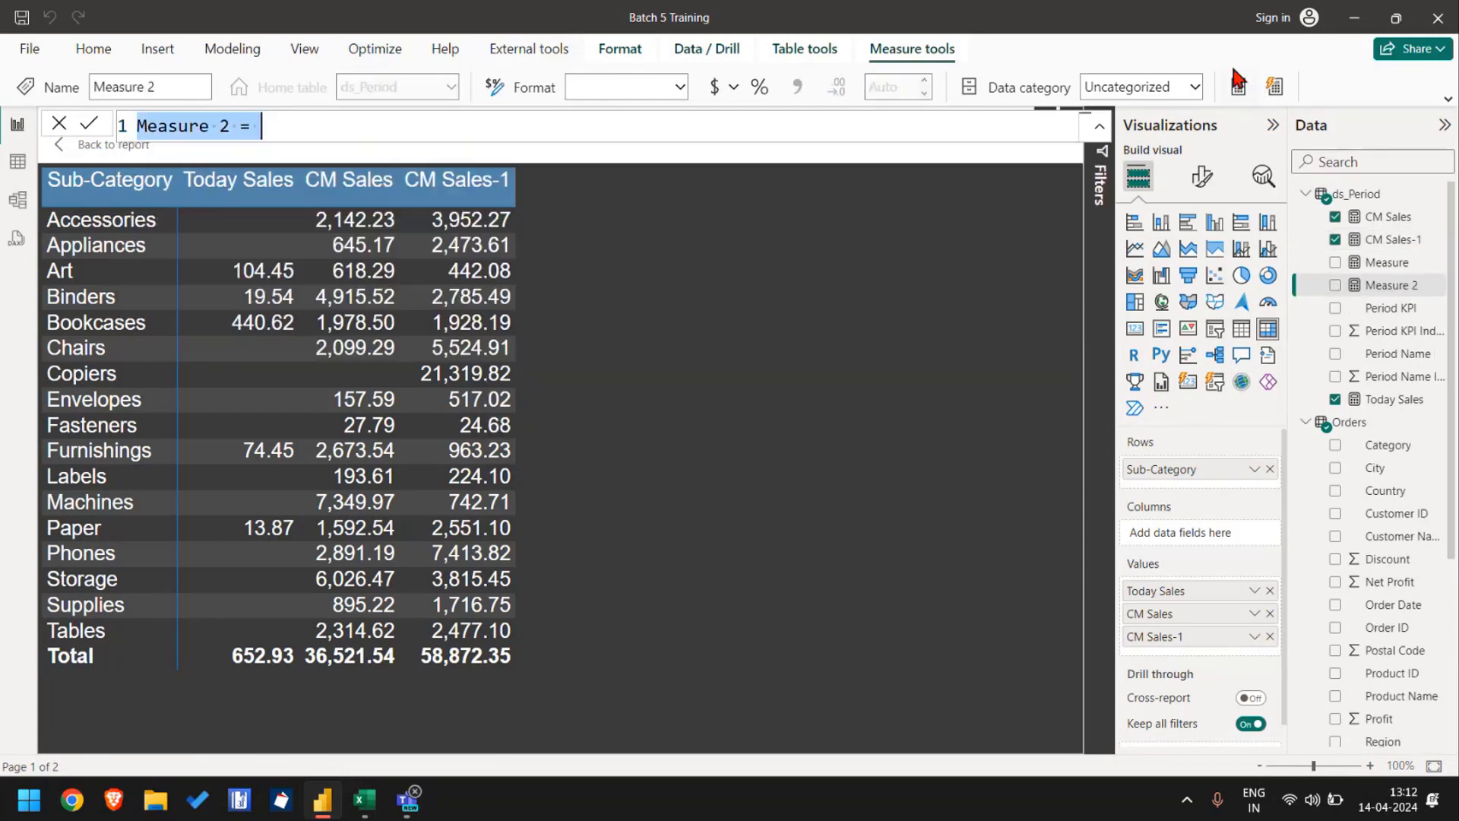
pyautogui.write('VAr')
pyautogui.press('BackSpace')
pyautogui.press('BackSpace')
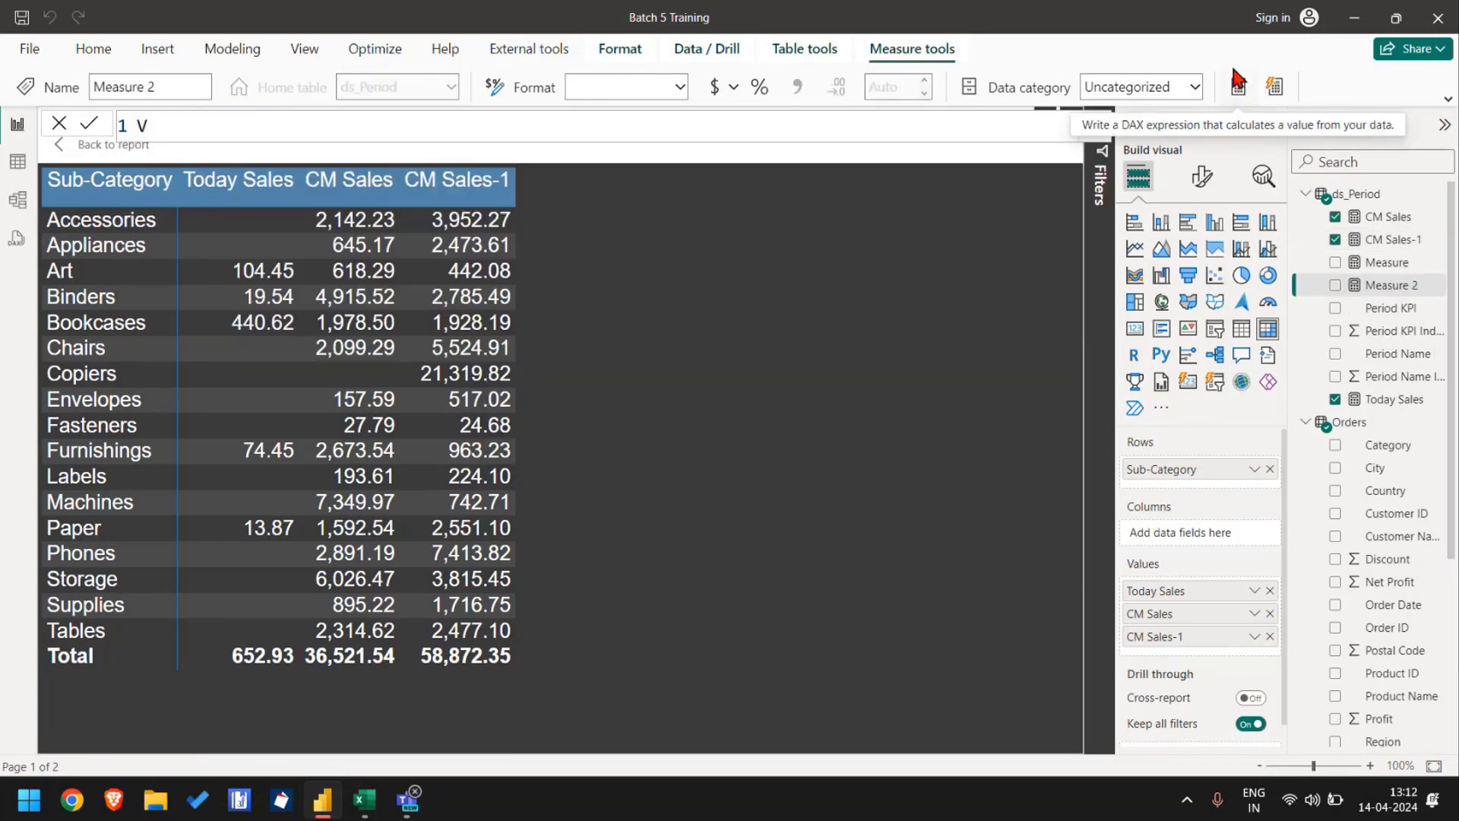
pyautogui.write('ariance')
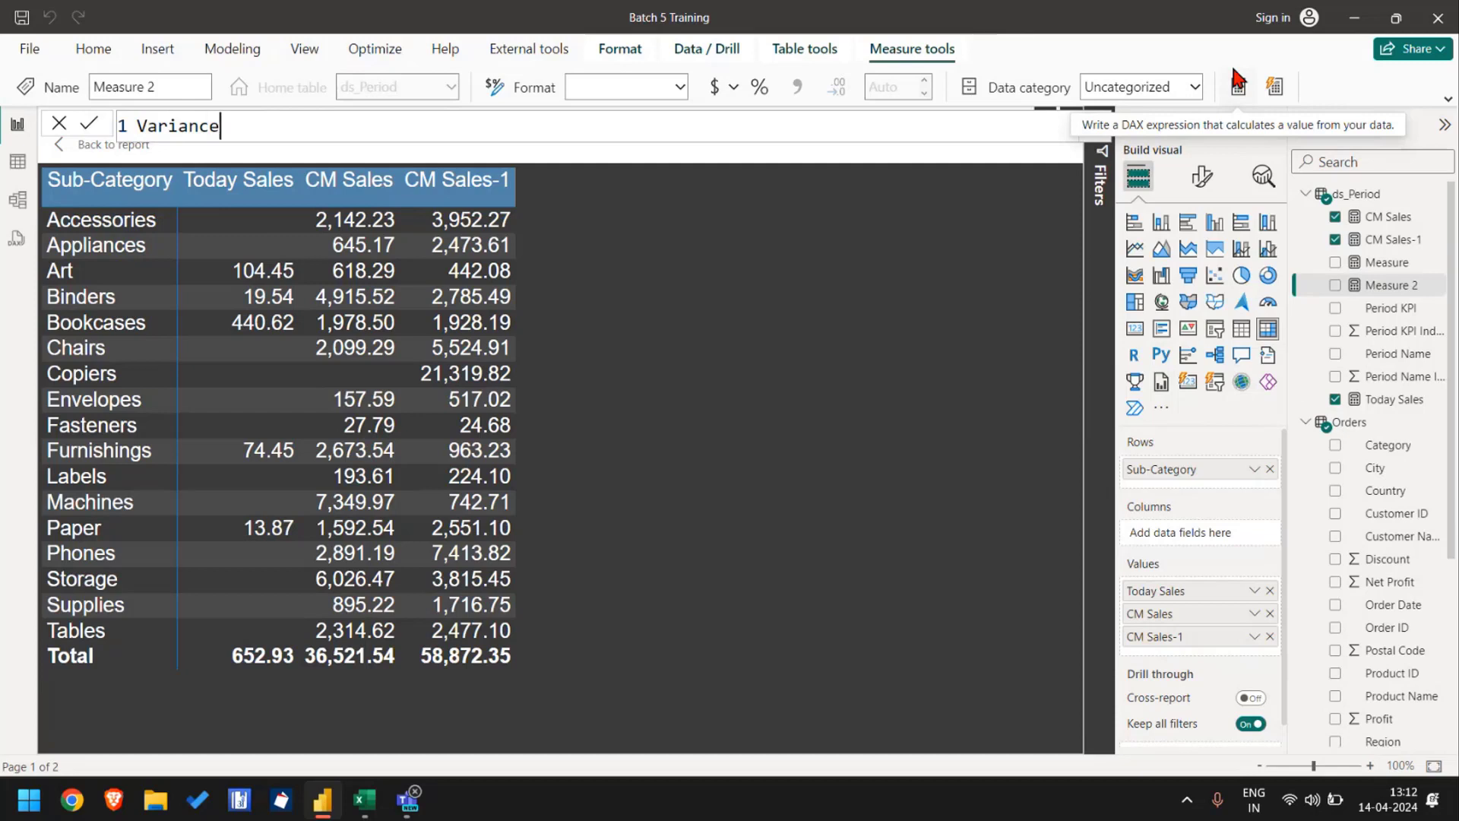
pyautogui.write(' Pct = [')
pyautogui.press('Tab')
pyautogui.write('-')
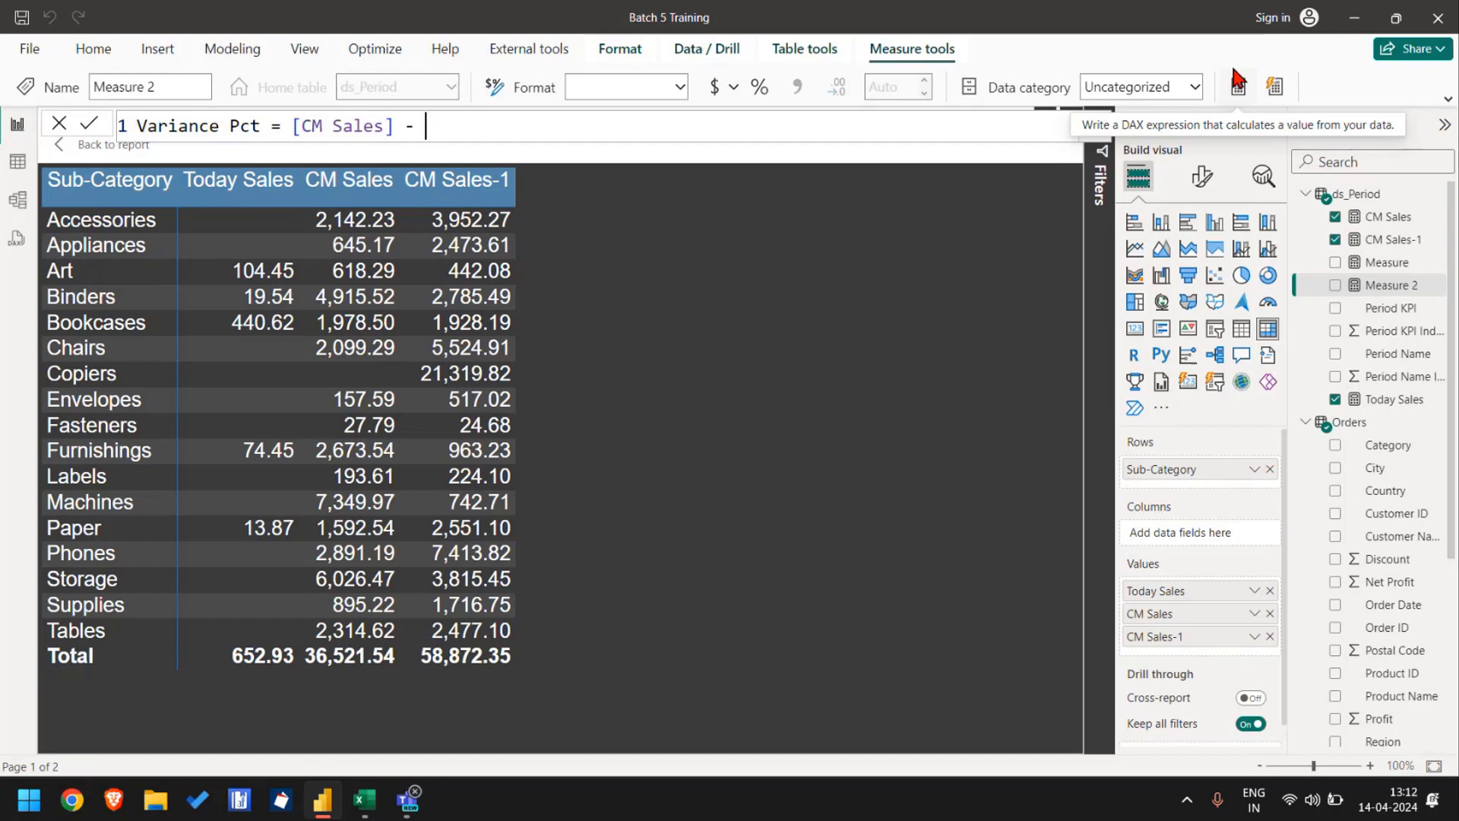
pyautogui.write('[cm')
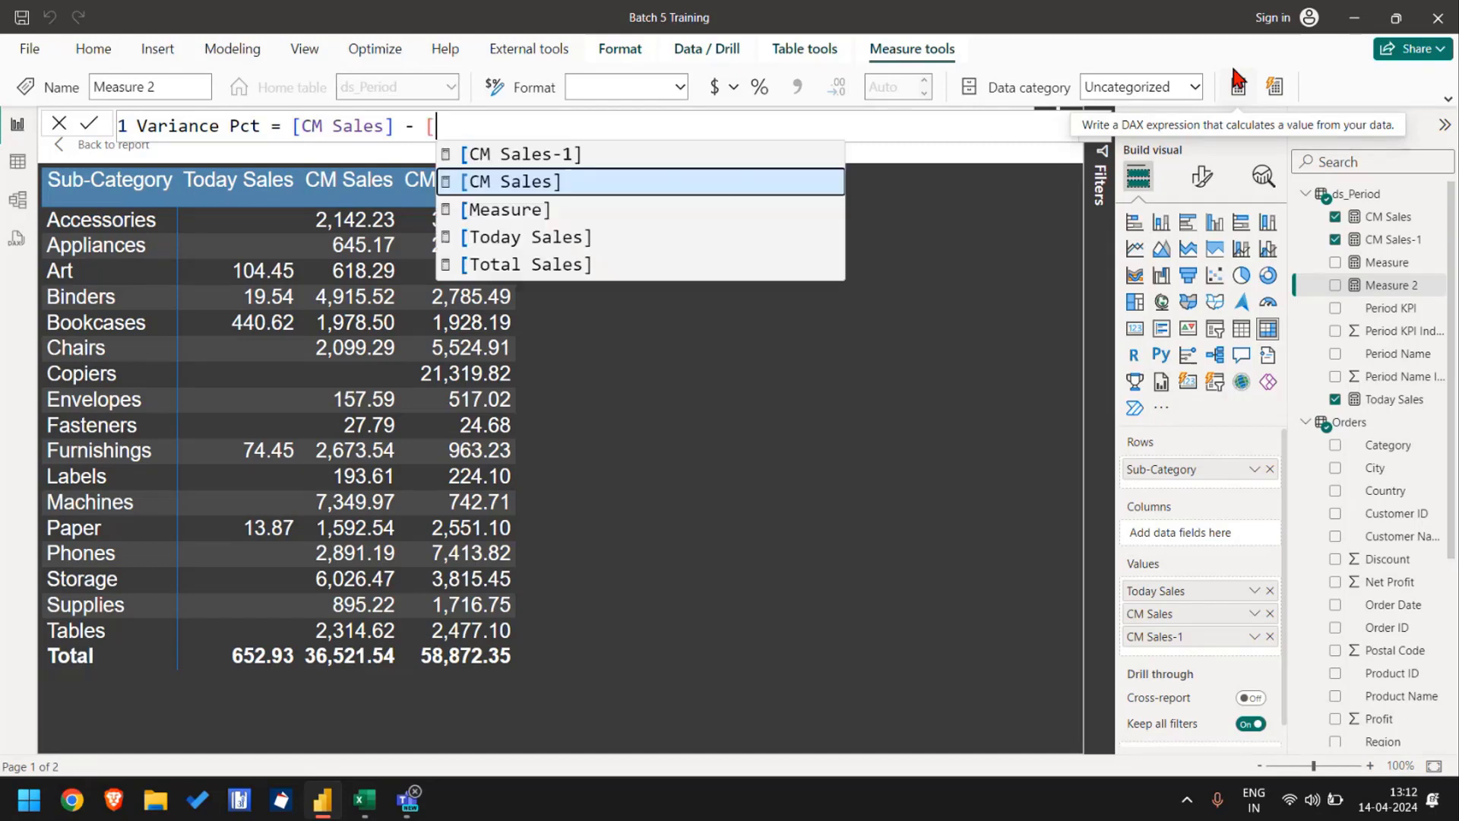
pyautogui.press('Tab')
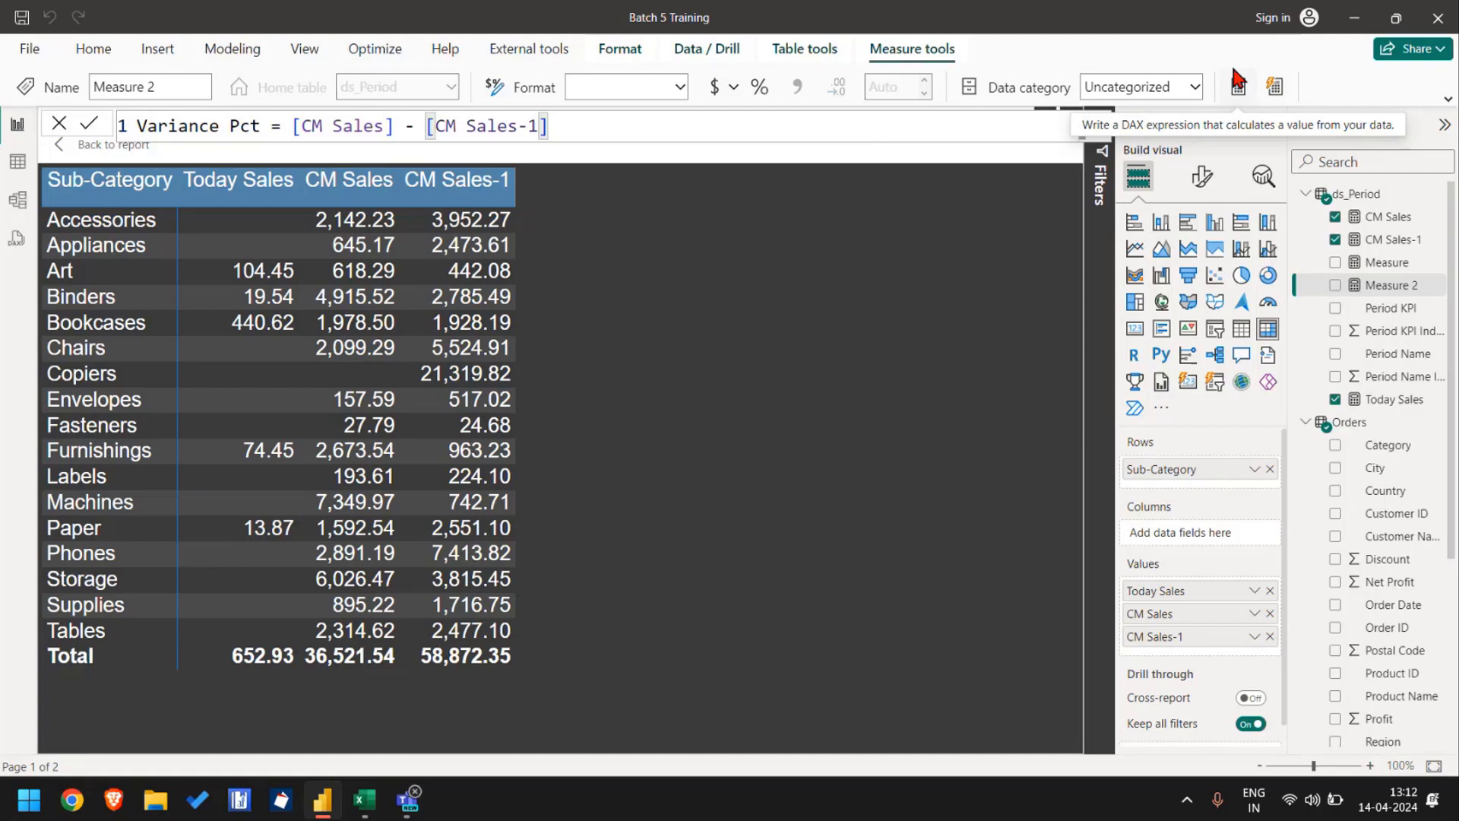
# Step: Select the [CM Sales-1] reference at the end of the Variance Pct formula
pyautogui.moveTo(426, 125); pyautogui.dragTo(554, 125)
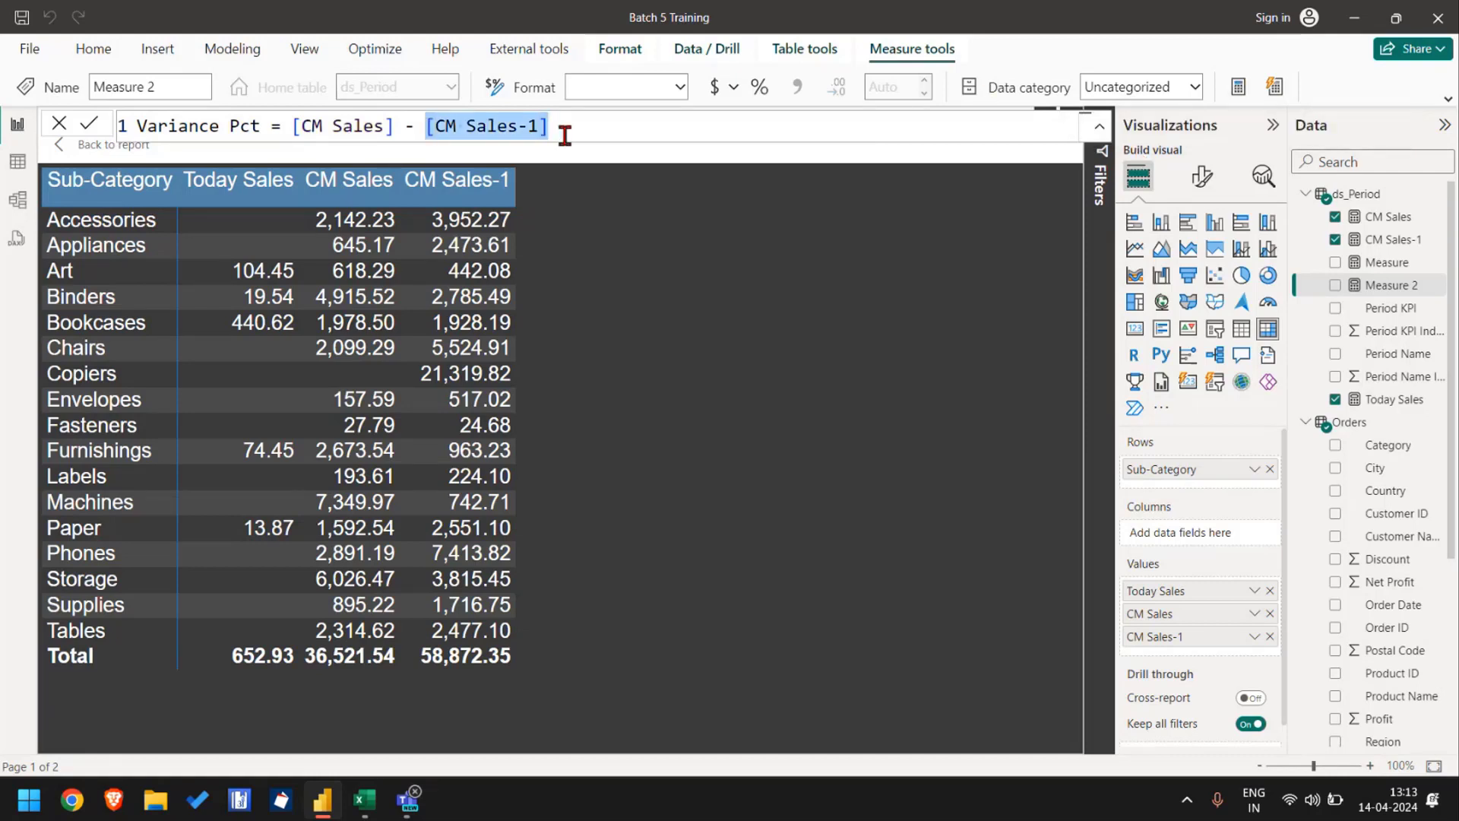
pyautogui.click(565, 136)
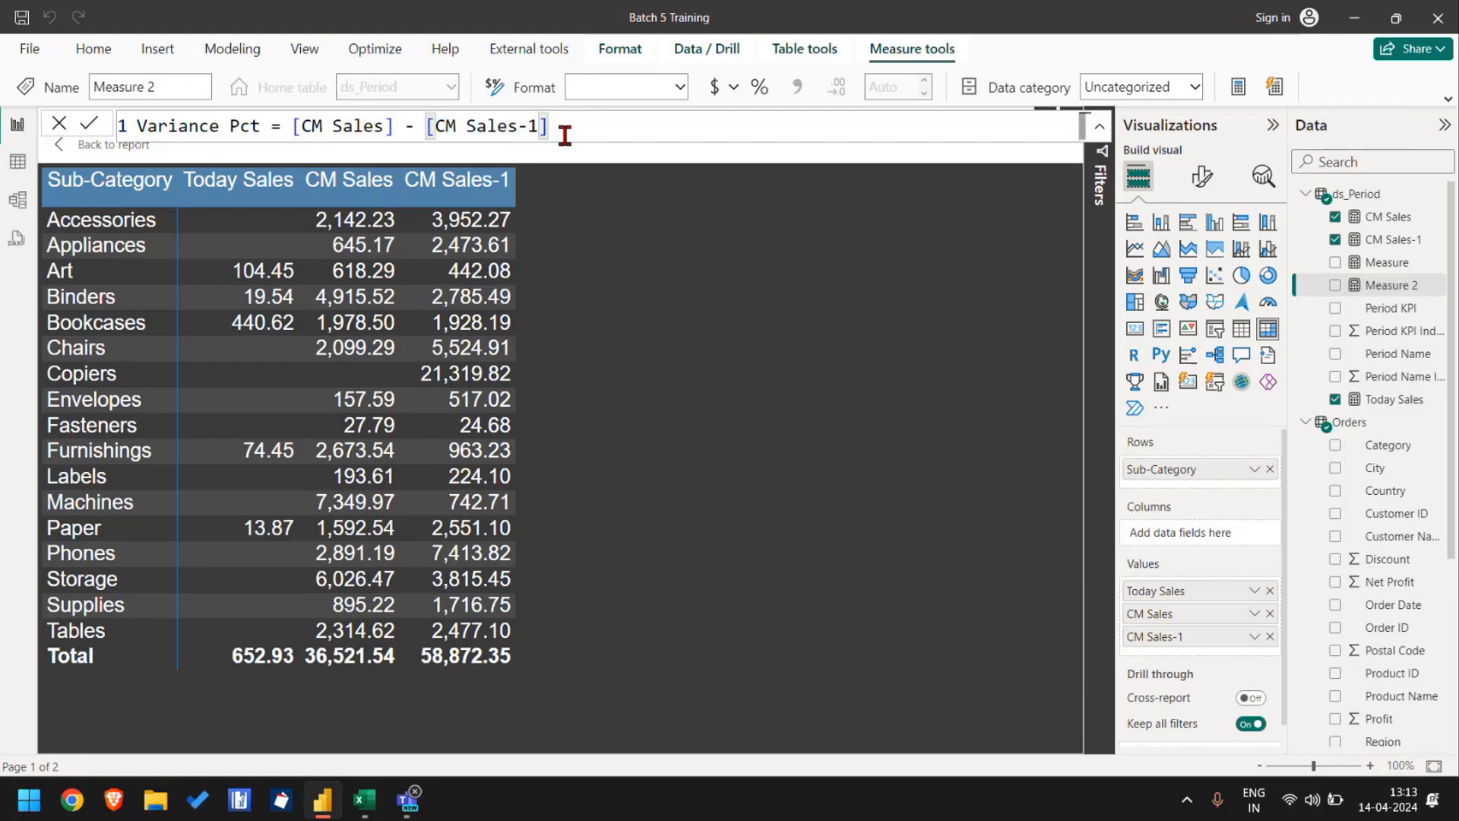
pyautogui.press('Left')
pyautogui.press('Left')
pyautogui.press('Left')
pyautogui.press('Left')
pyautogui.press('Left')
pyautogui.press('Left')
pyautogui.press('Left')
pyautogui.press('Left')
pyautogui.press('Left')
pyautogui.press('Left')
pyautogui.press('Left')
pyautogui.hotkey('shift', 'End')
# Step: Insert the DIVIDE function with its opening parenthesis before [CM Sales], making the subtraction the numerator
pyautogui.click(296, 125)
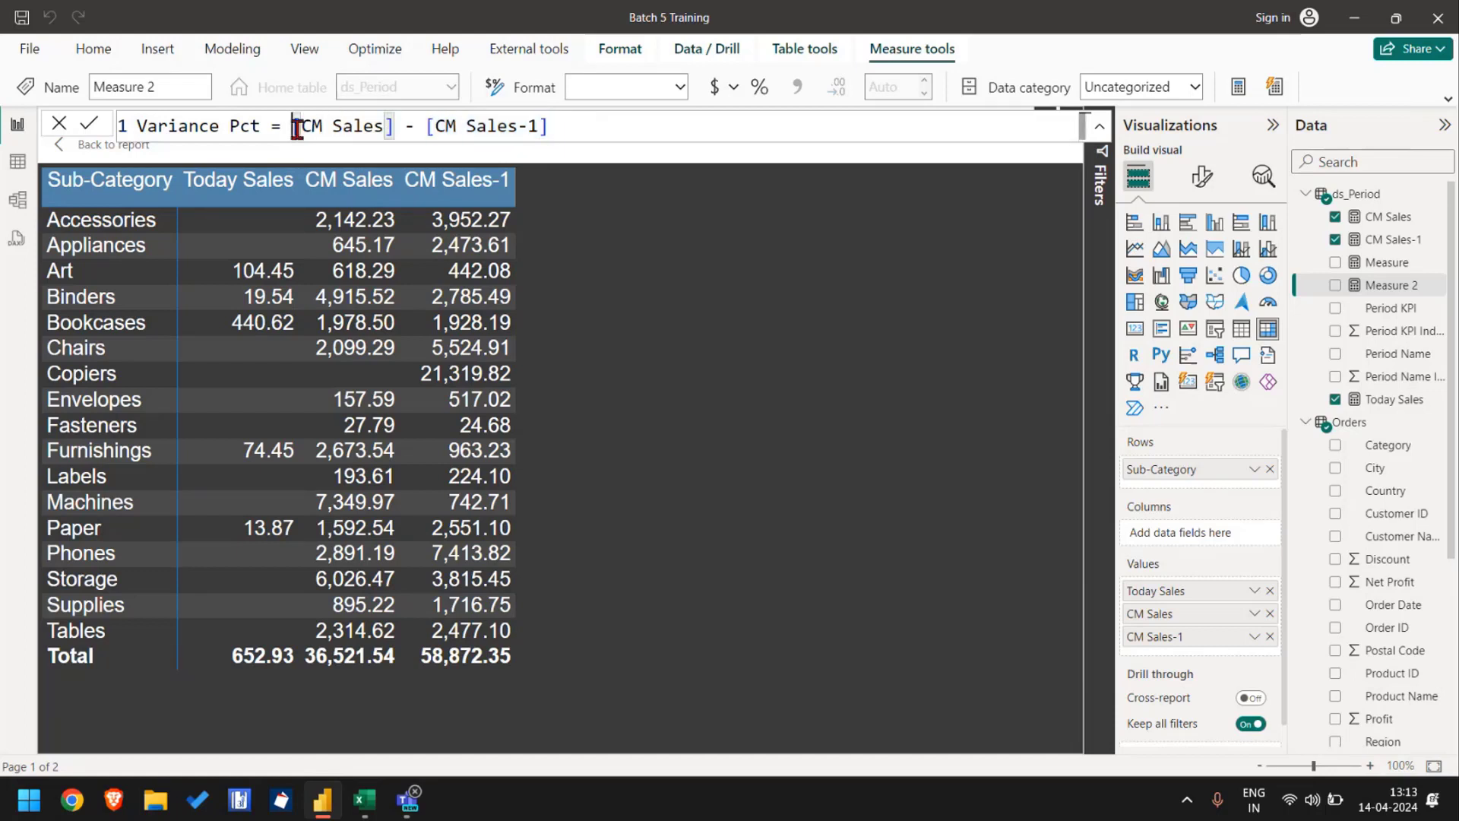
pyautogui.write('(')
pyautogui.press('Left')
pyautogui.write('Di')
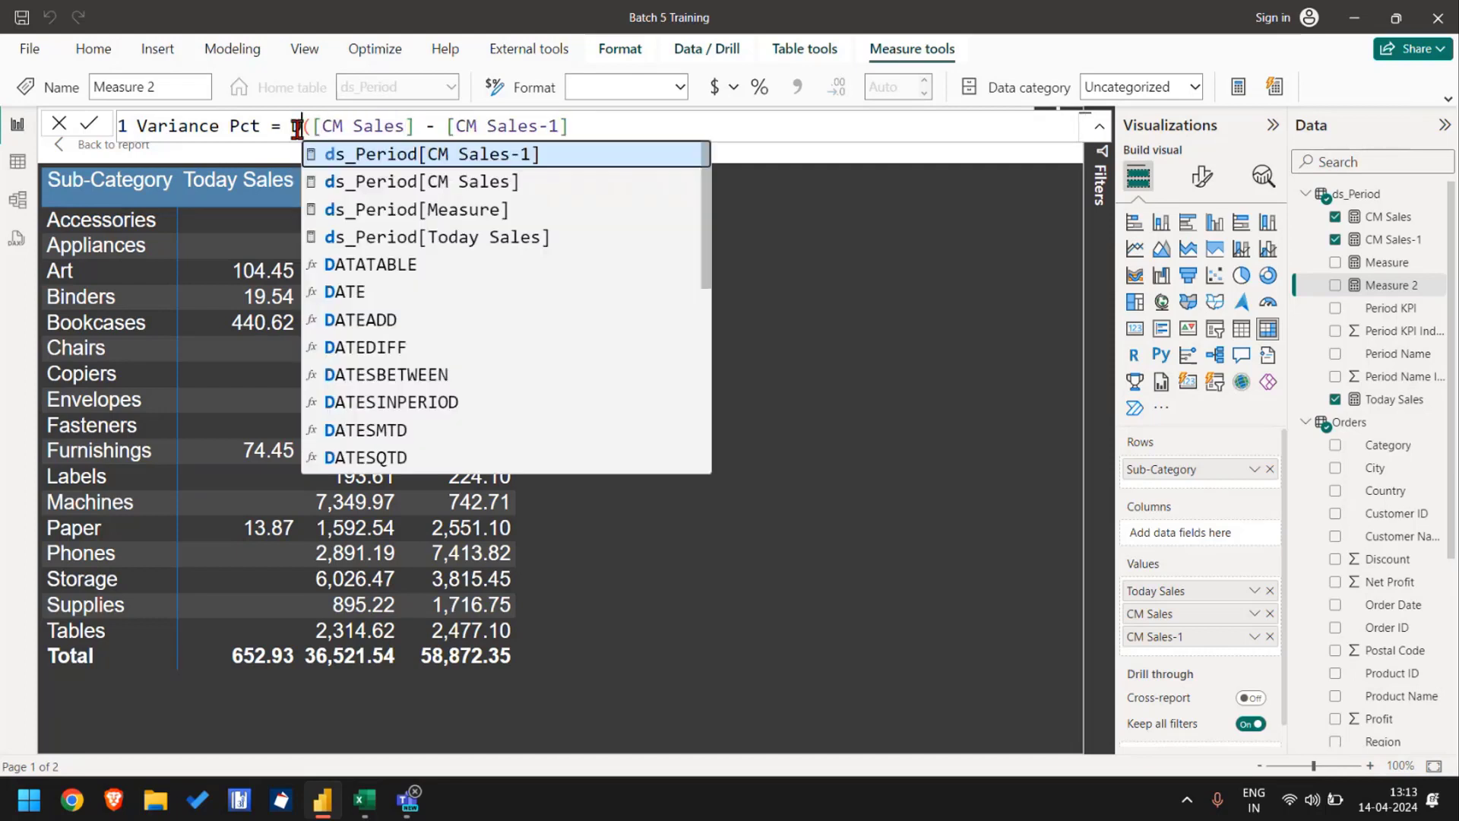
pyautogui.press('Down')
pyautogui.press('Down')
pyautogui.press('Down')
pyautogui.press('Down')
pyautogui.press('Tab')
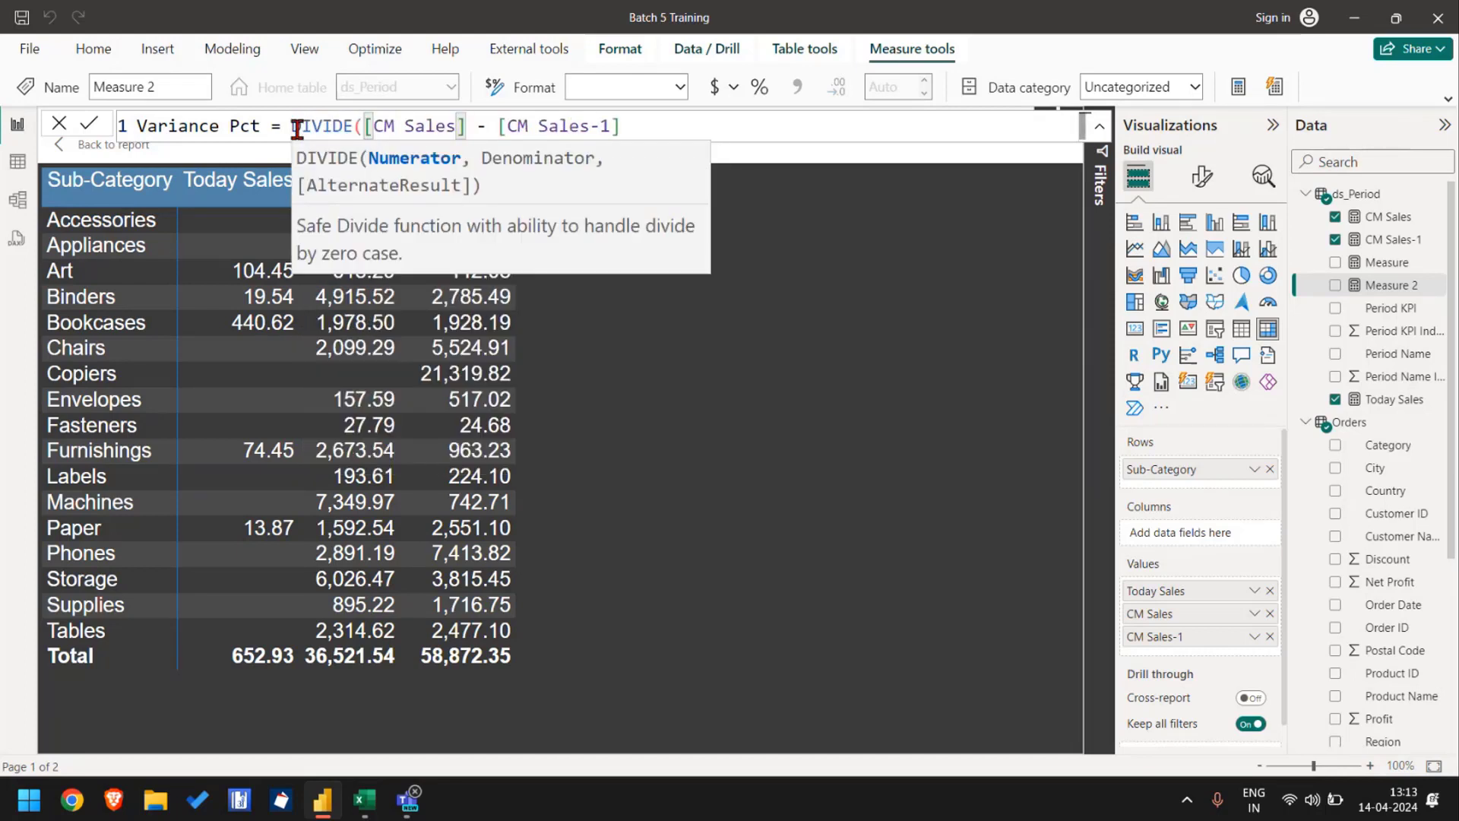
# Step: Add [CM Sales-1] as the DIVIDE denominator, close the parenthesis and commit the Variance Pct measure
pyautogui.press('End')
pyautogui.write(',')
pyautogui.write('[CM Sales-1]')
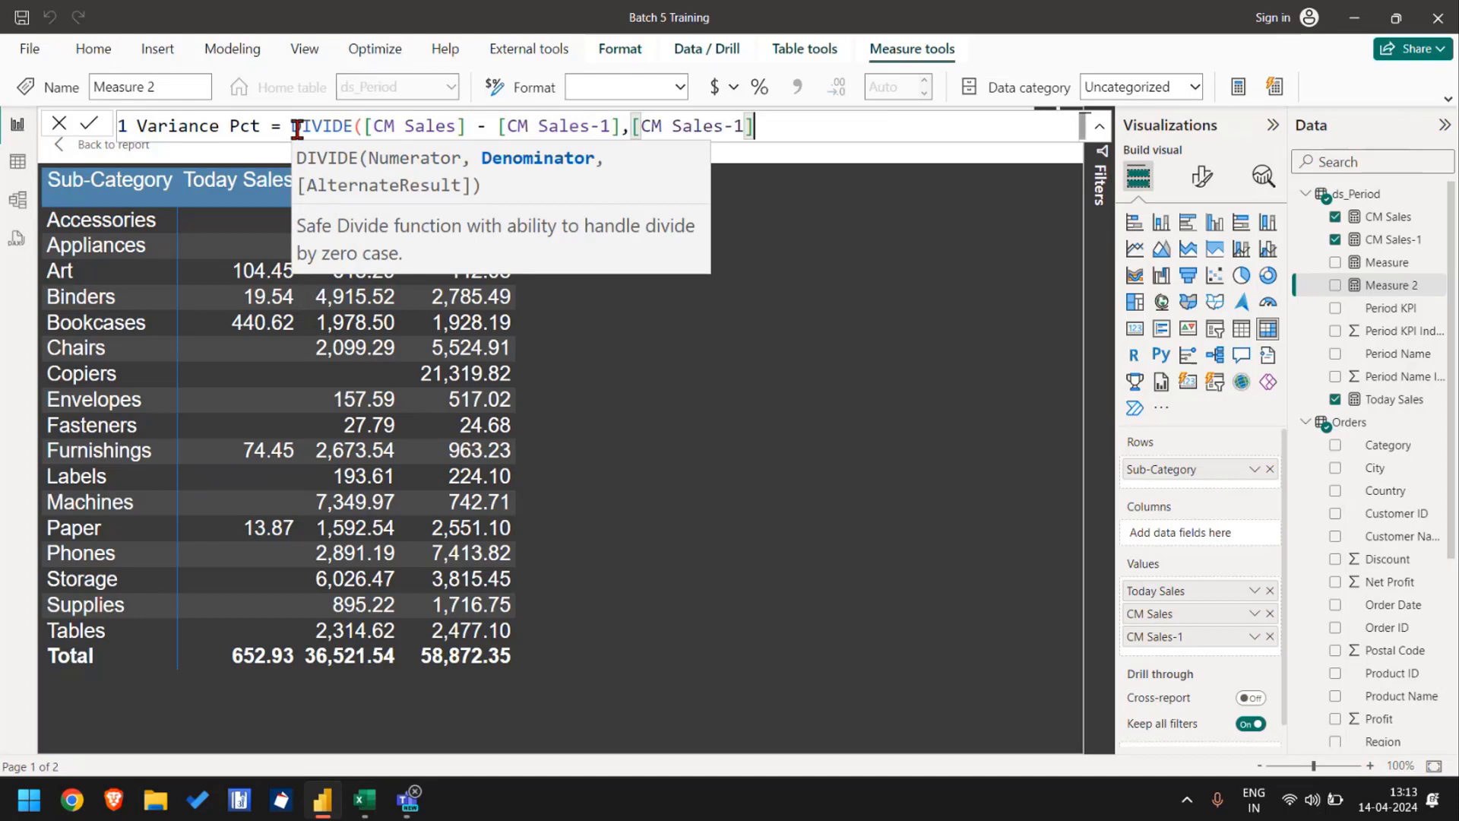
pyautogui.write(')')
pyautogui.press('Return')
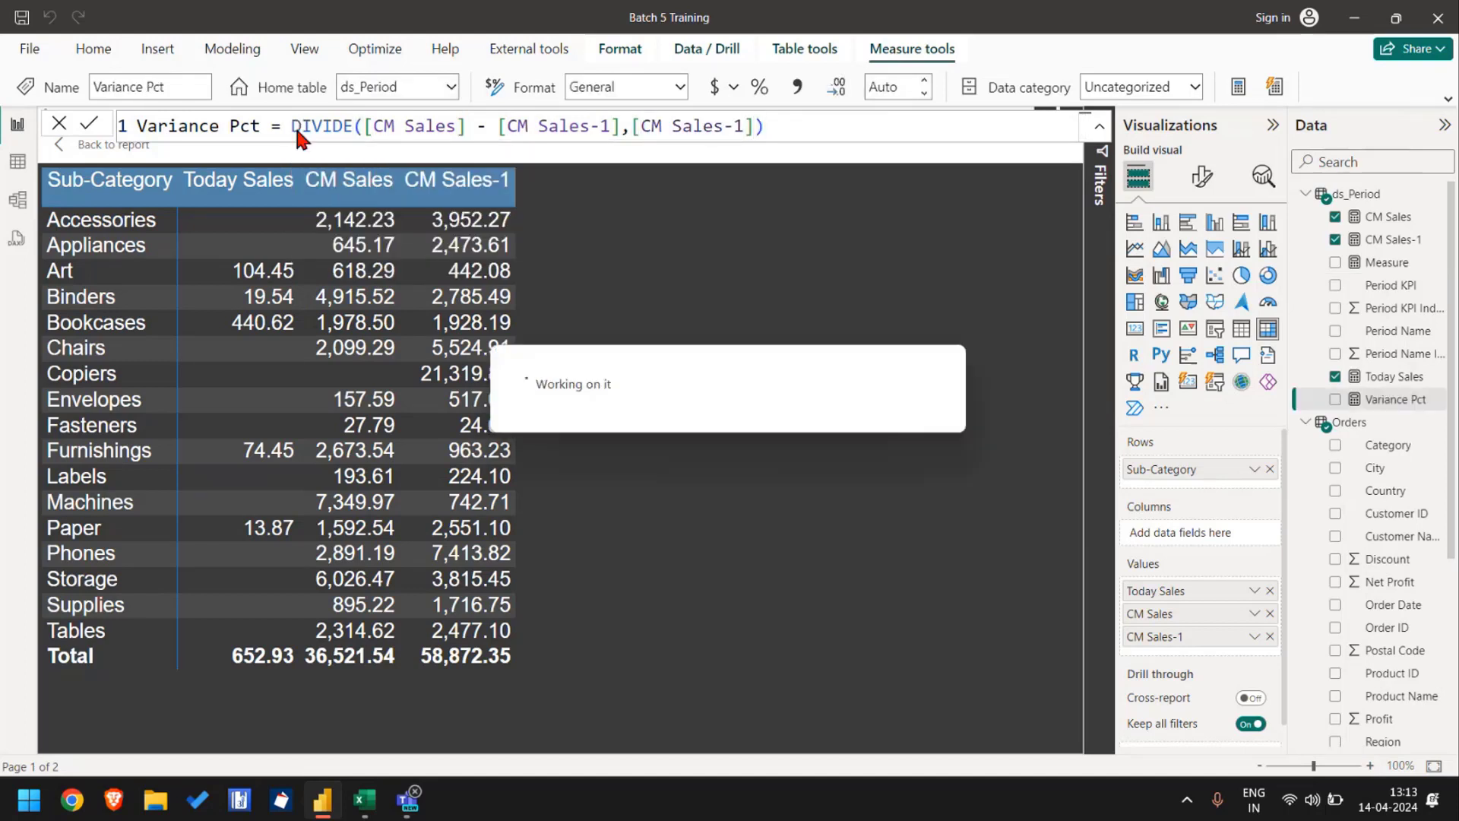
# Step: Add the Variance Pct measure to the matrix values and format it as a percentage
pyautogui.click(1334, 400)
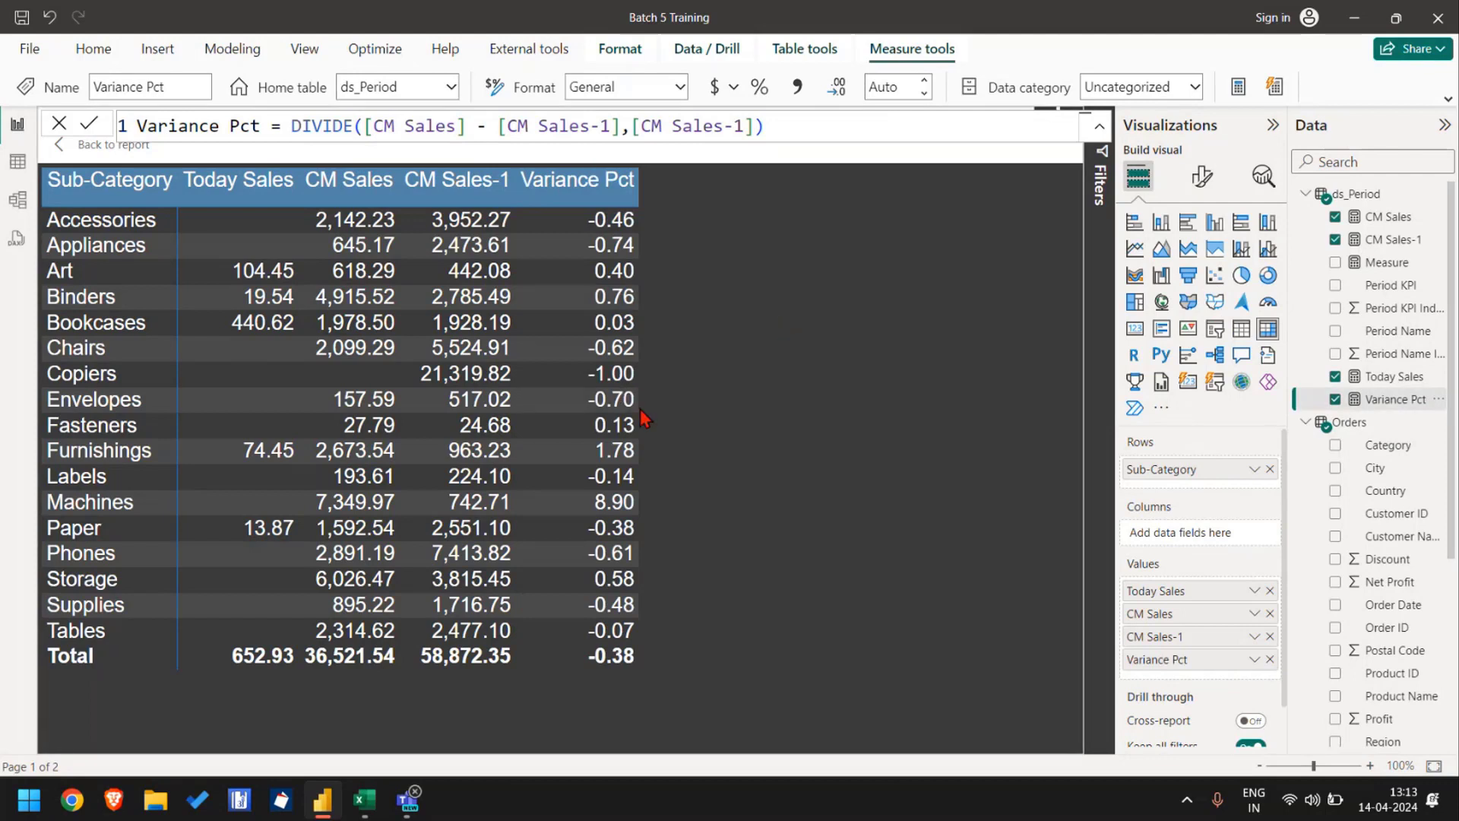
pyautogui.click(757, 85)
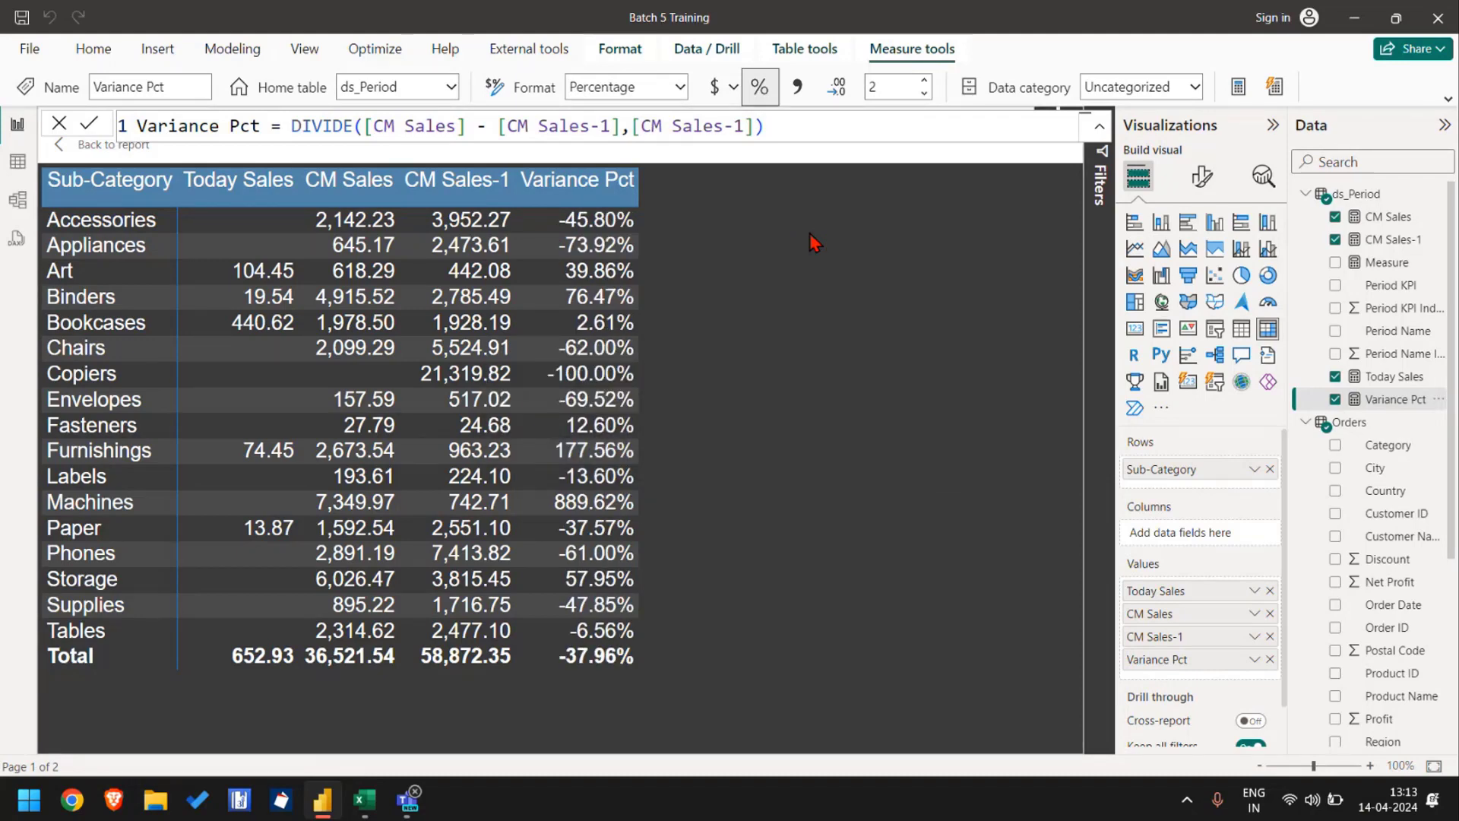
# Step: Switch to Excel and examine the Month to Date columns Feb-24, Jan-24, Dec-23 and Nov-23 in the report layout
pyautogui.hotkey('alt', 'Tab')
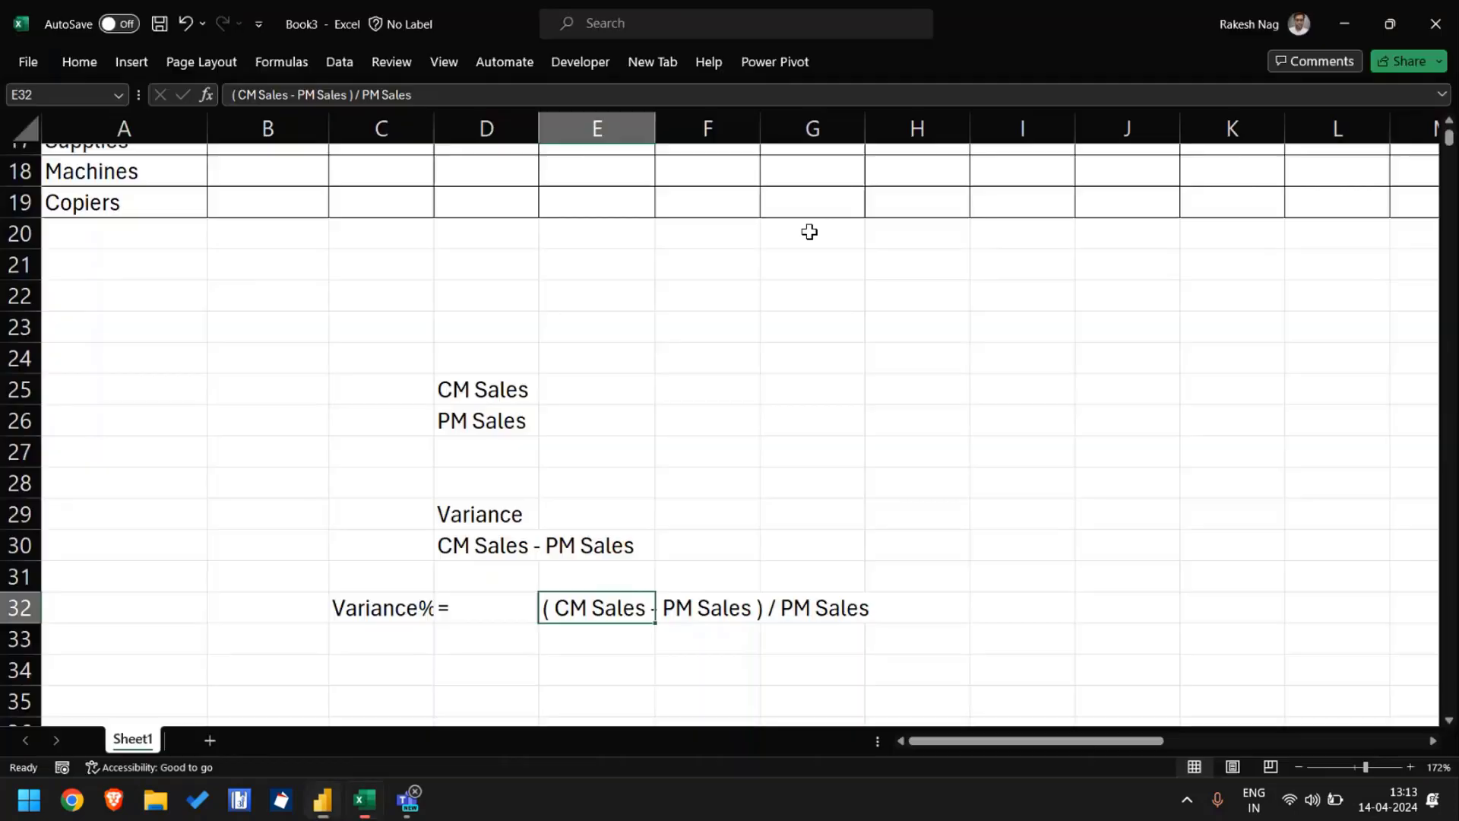
pyautogui.scroll(5, 544, 279)
pyautogui.scroll(-6, 544, 279)
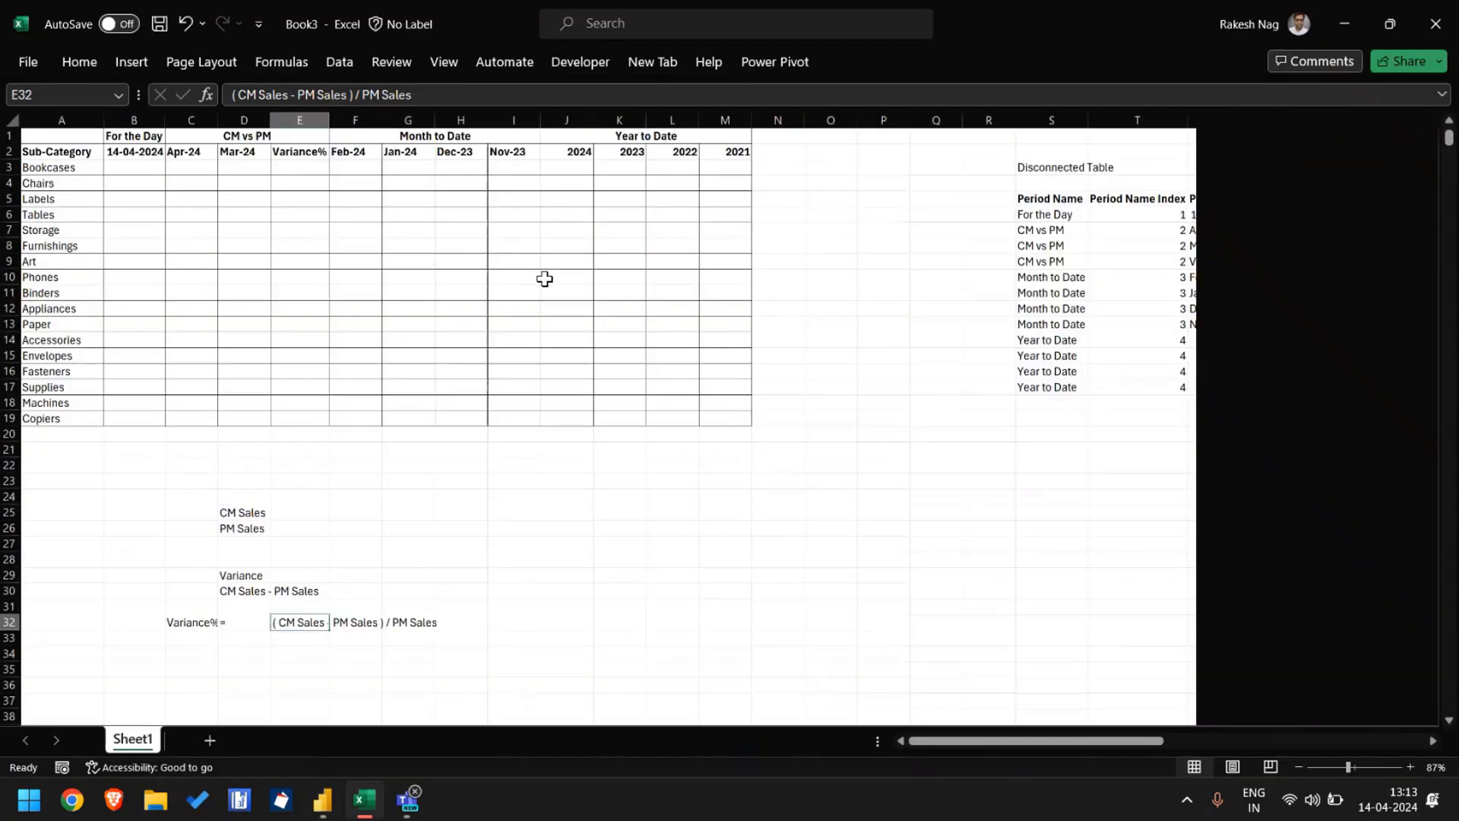
pyautogui.scroll(2, 367, 218)
pyautogui.scroll(1, 367, 217)
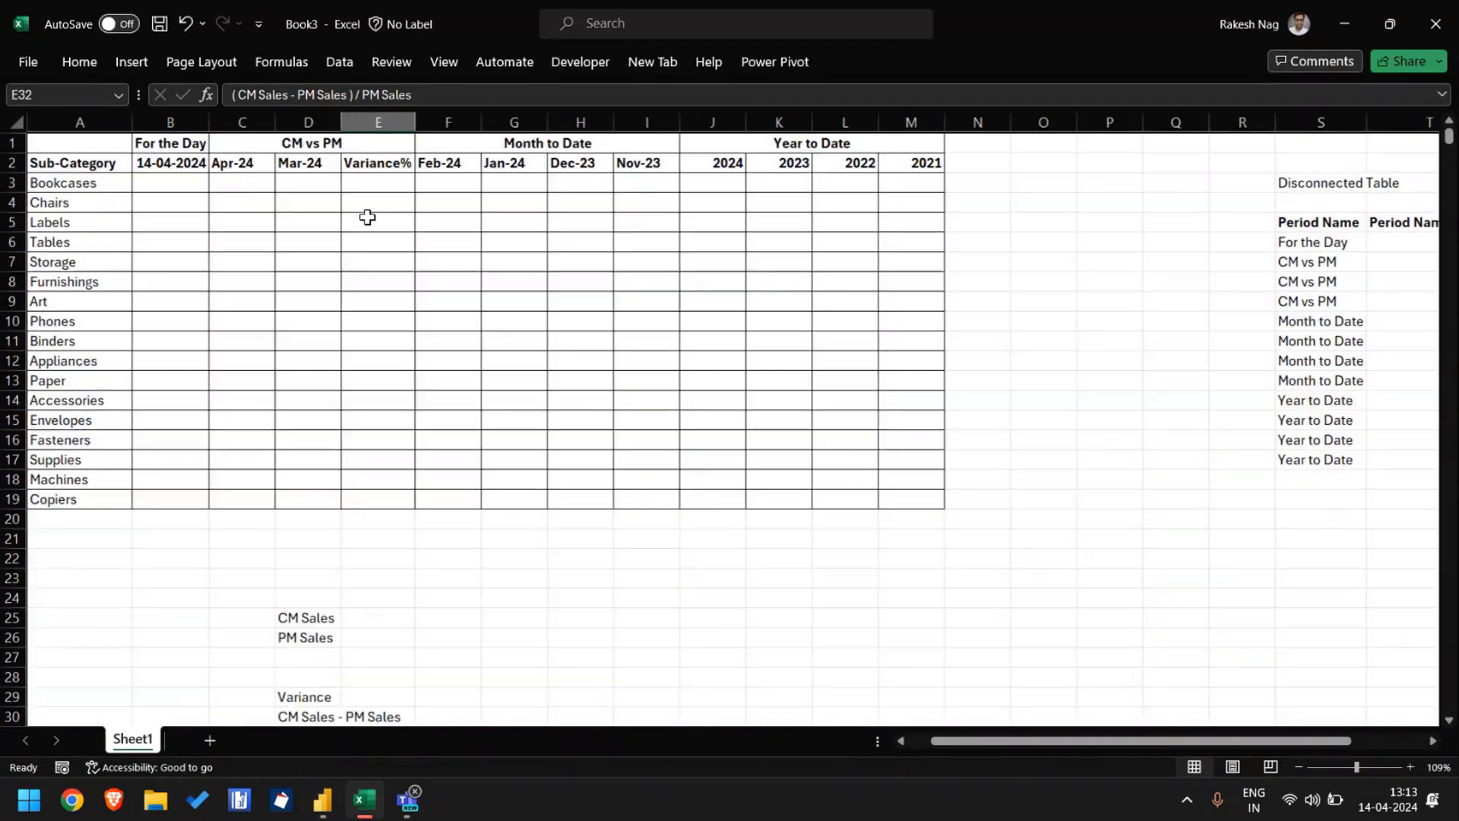
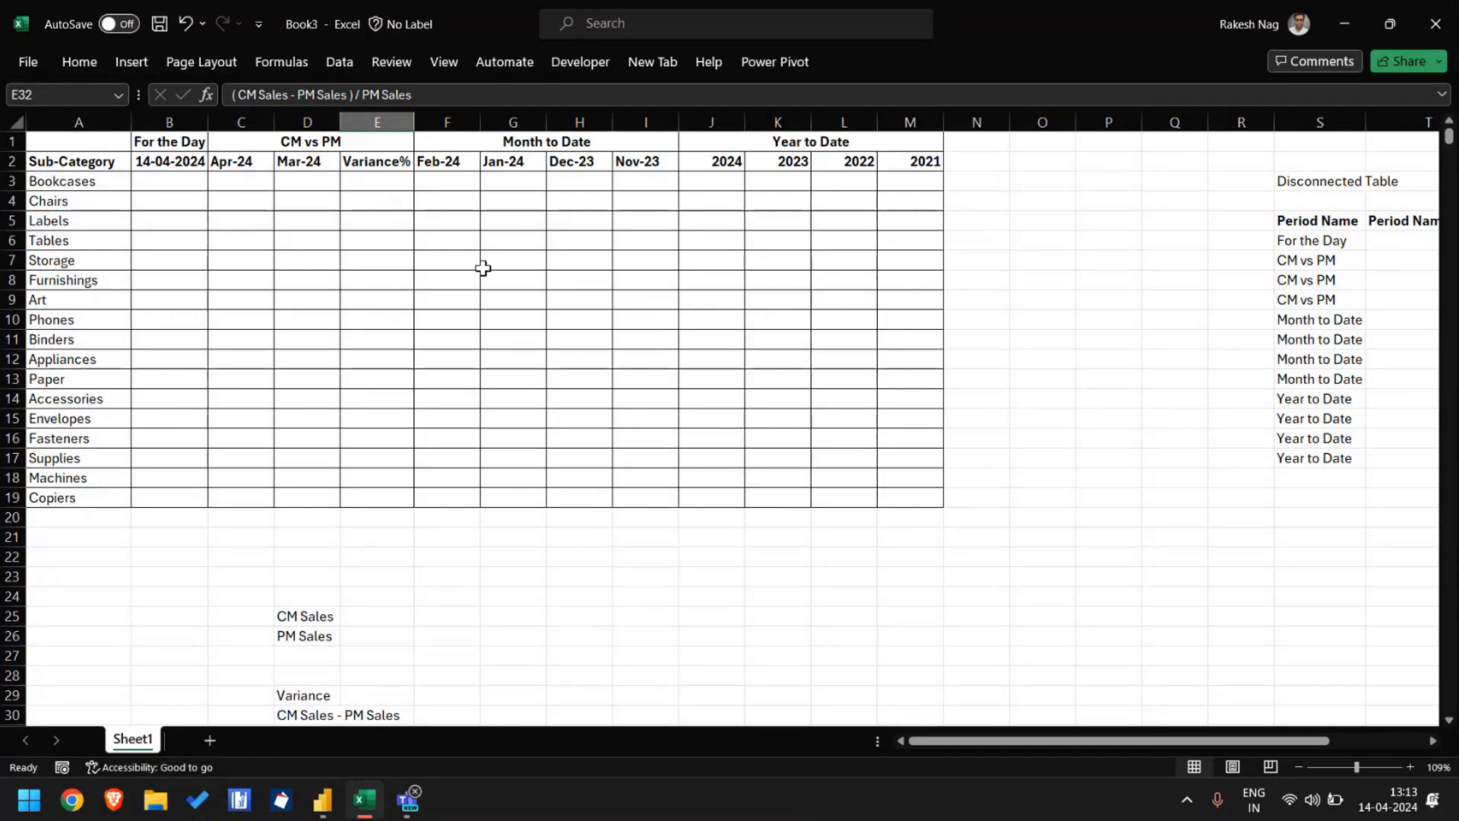
pyautogui.click(396, 119)
pyautogui.click(460, 118)
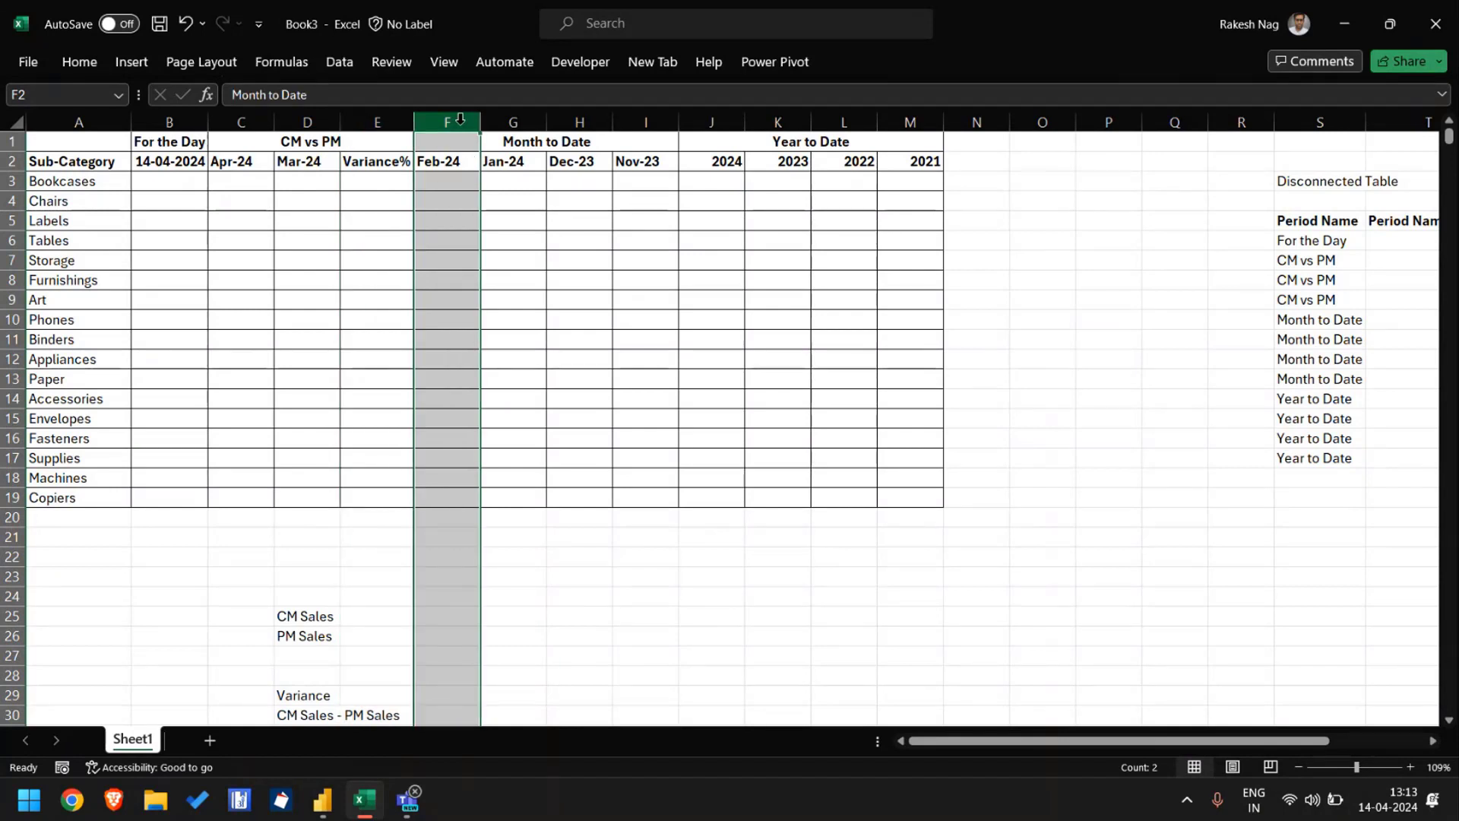
pyautogui.click(514, 119)
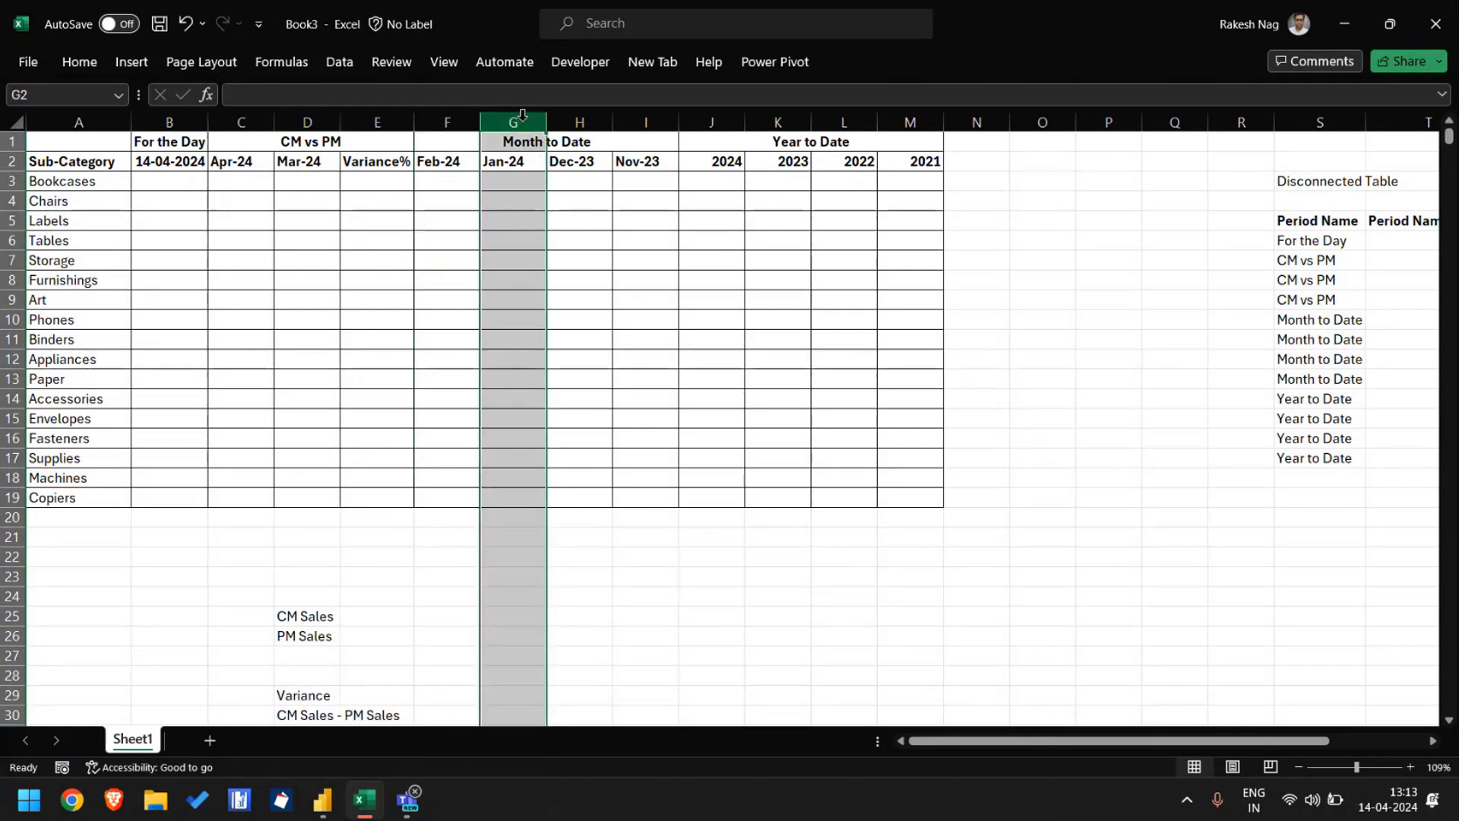
pyautogui.click(587, 117)
pyautogui.click(645, 120)
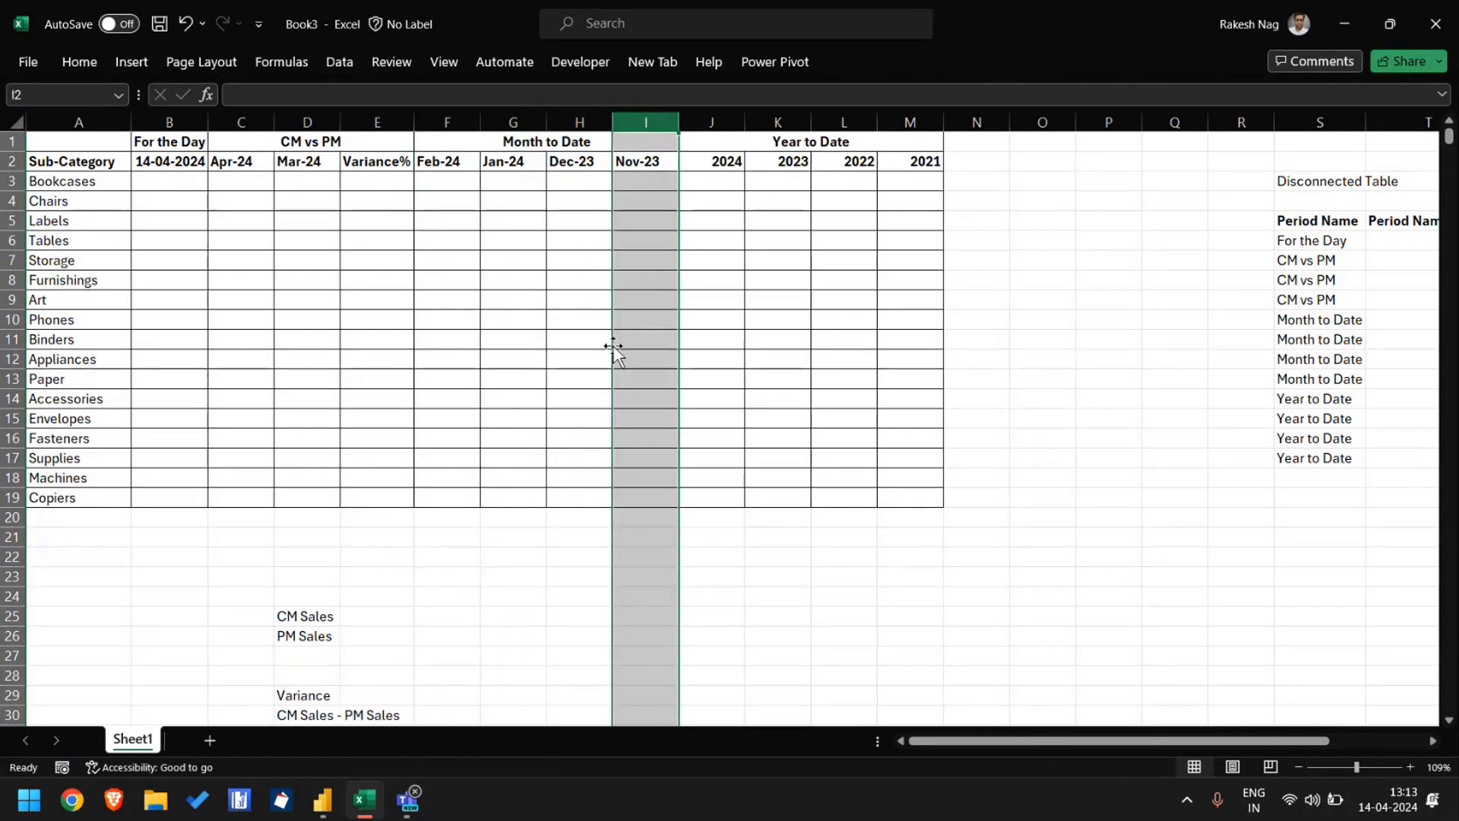
# Step: Autofit column B so that the full For the Day date fits in its header cell
pyautogui.scroll(3, 250, 208)
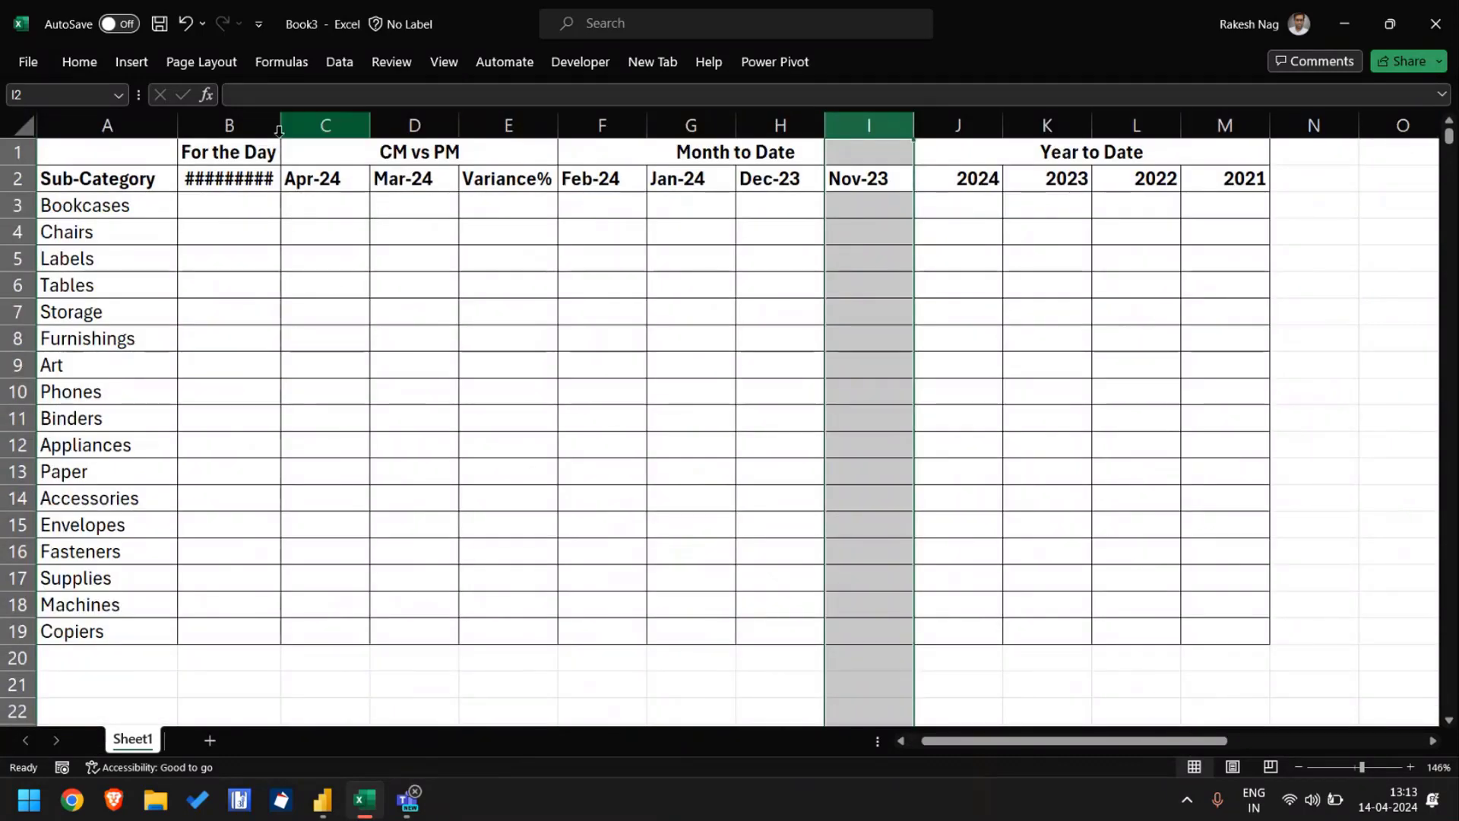
pyautogui.click(279, 131)
pyautogui.hscroll(1, 279, 130)
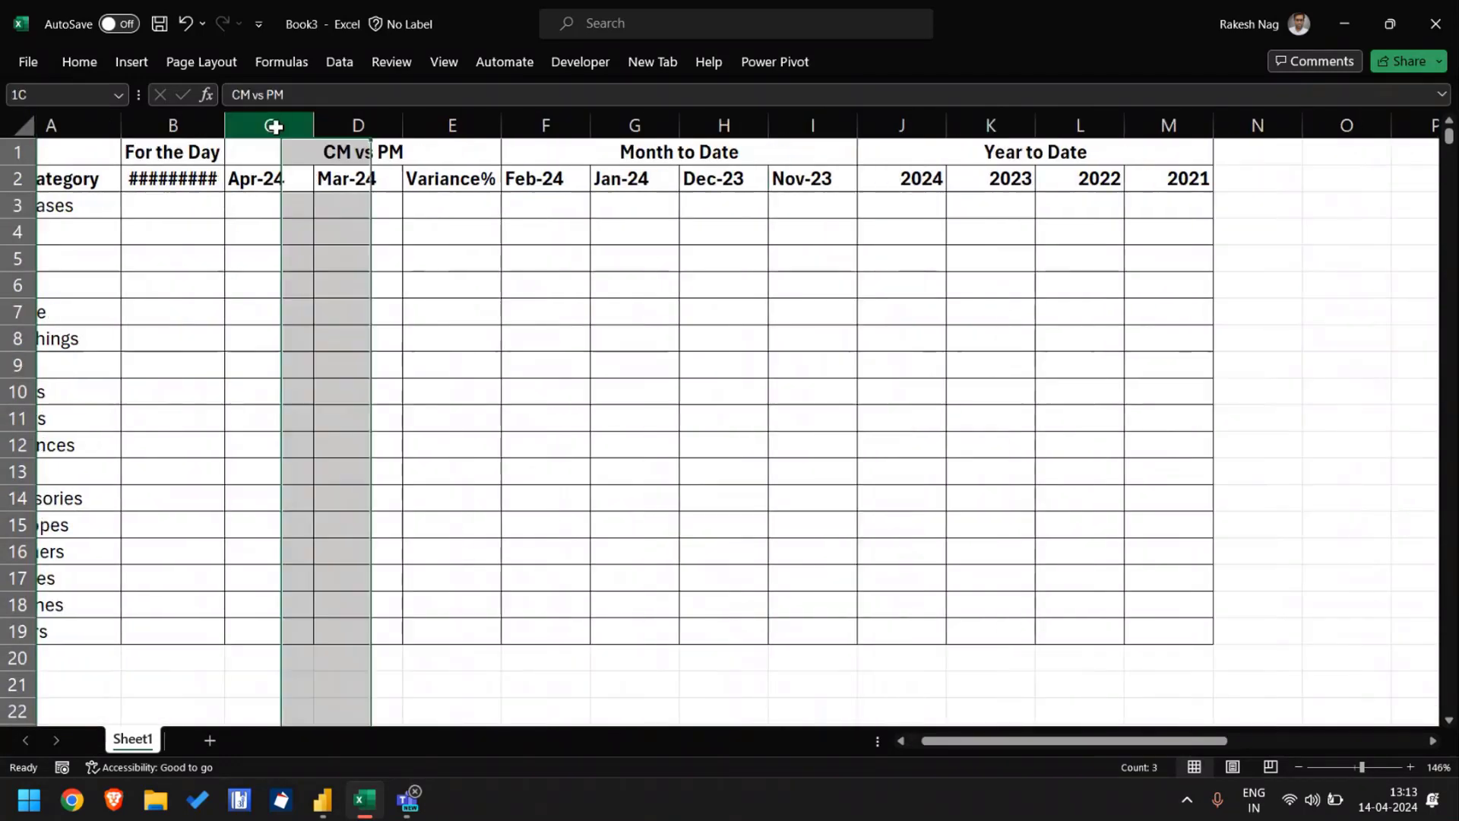
pyautogui.doubleClick(225, 126)
pyautogui.click(288, 211)
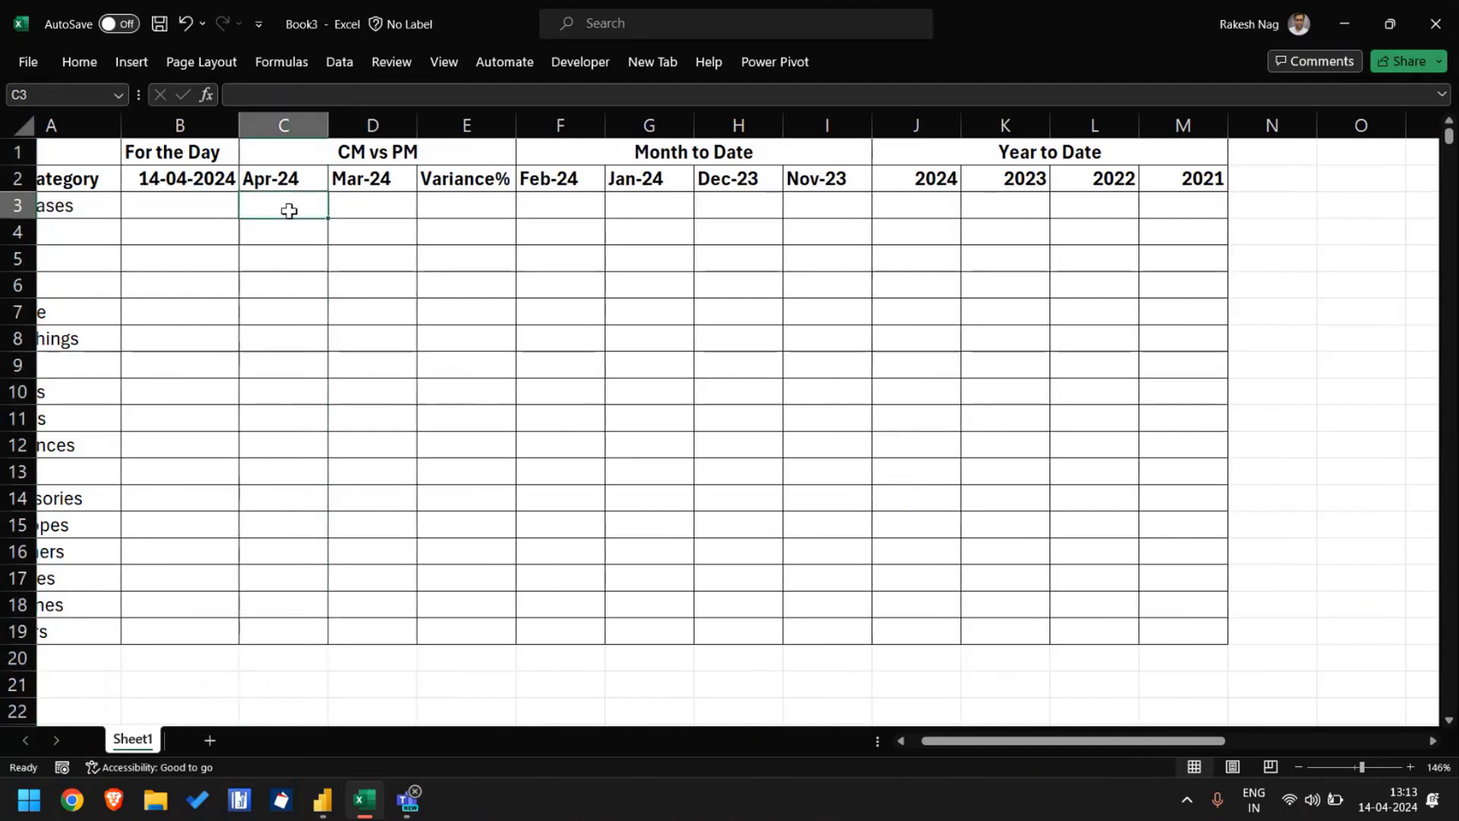
# Step: Review the period columns one by one along row 3, from Mar-24 through the Year to Date column 2021
pyautogui.press('Right')
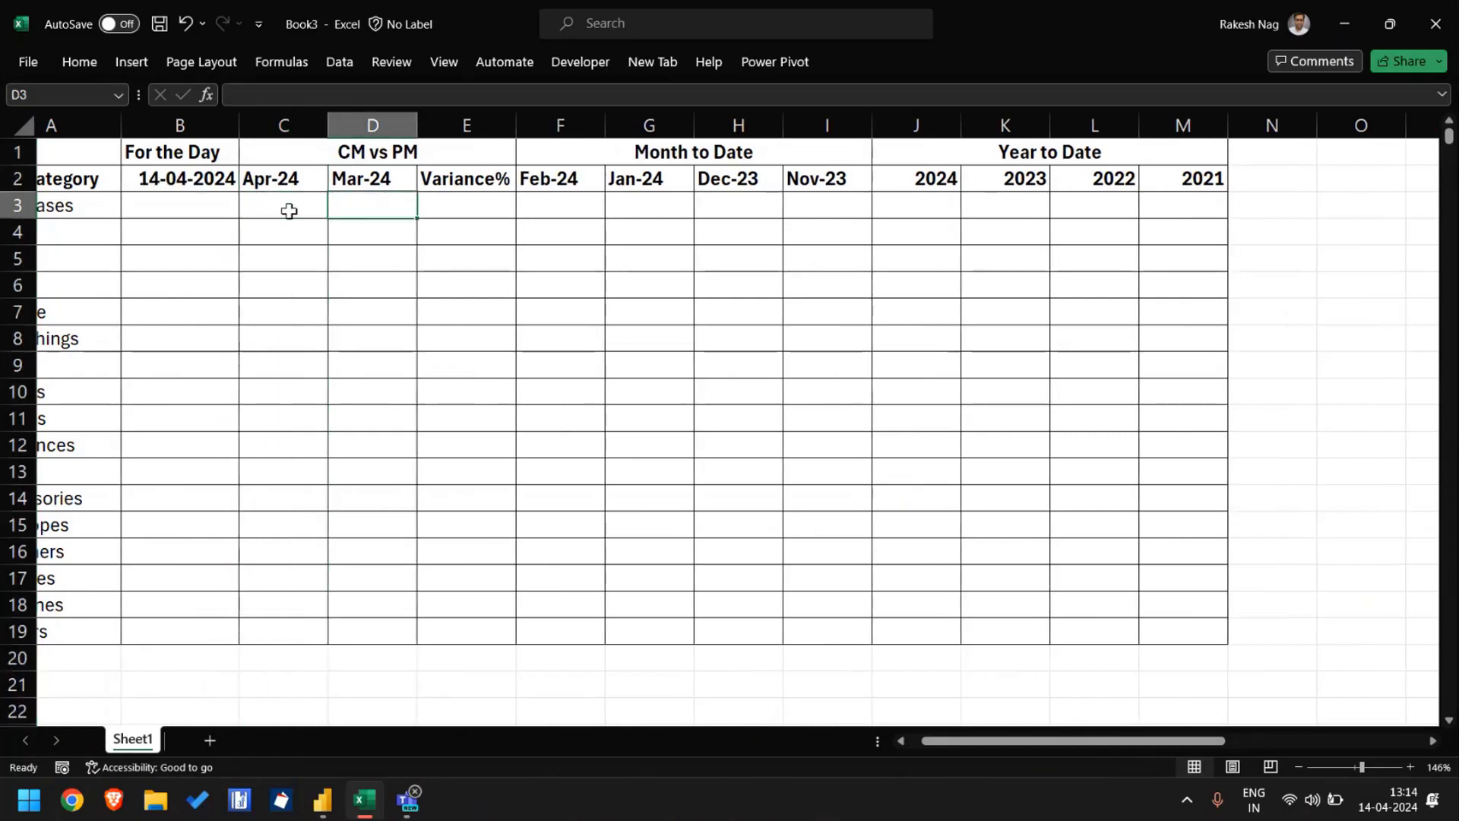
pyautogui.press('Right')
pyautogui.press('Right')
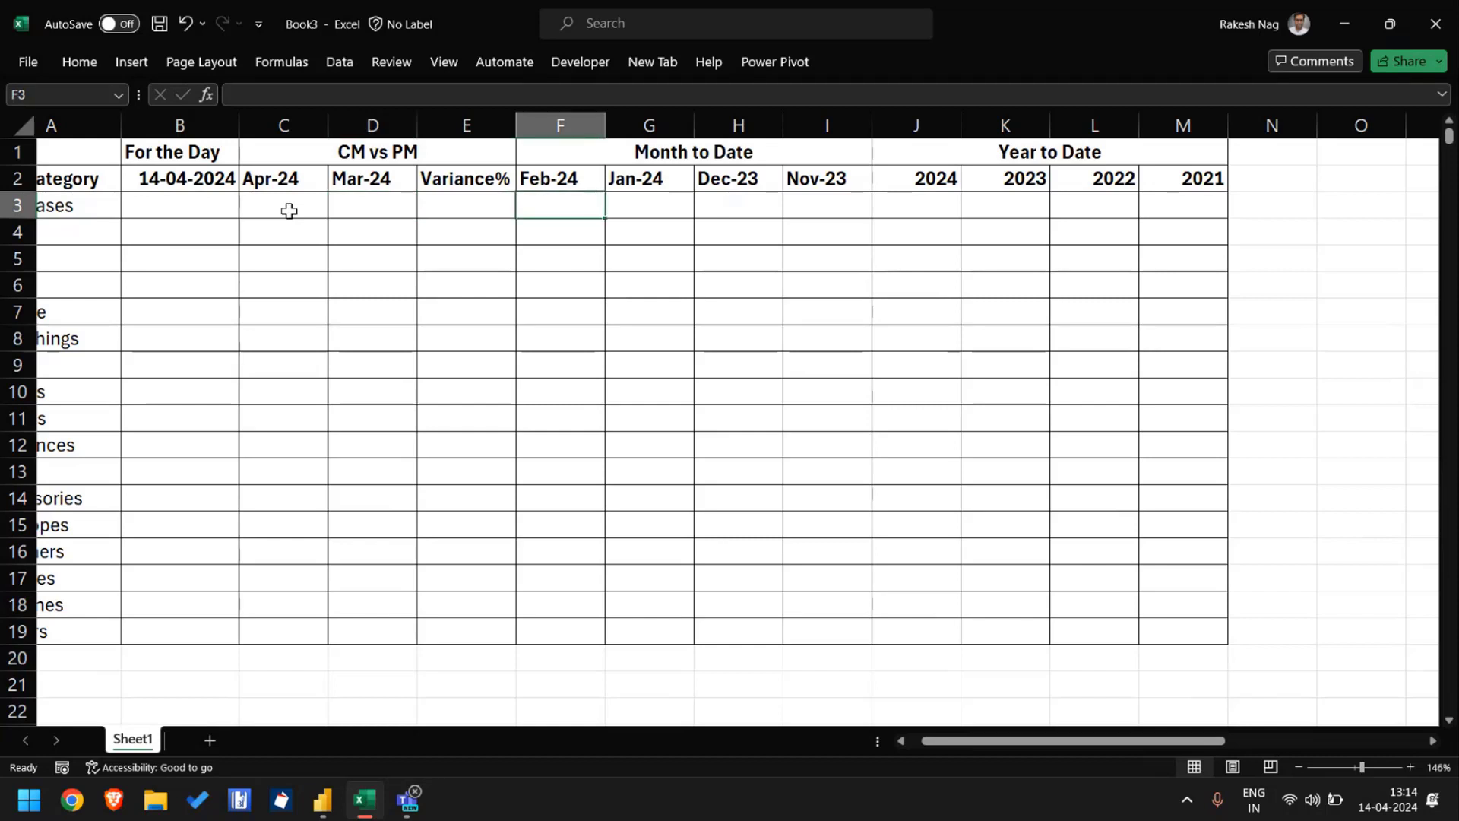
pyautogui.press('Right')
pyautogui.press('Right')
pyautogui.press('Right')
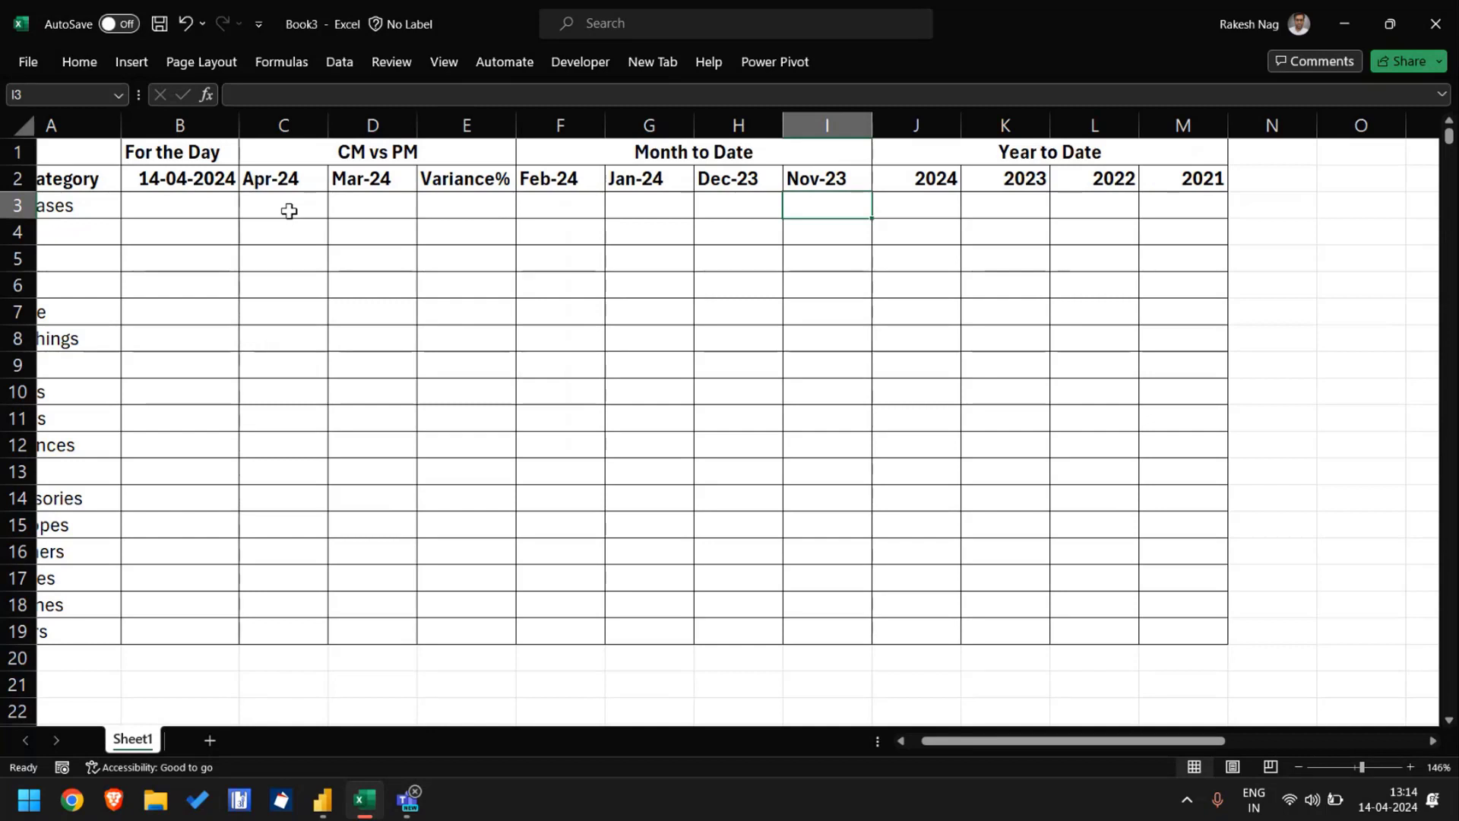
pyautogui.press('Right')
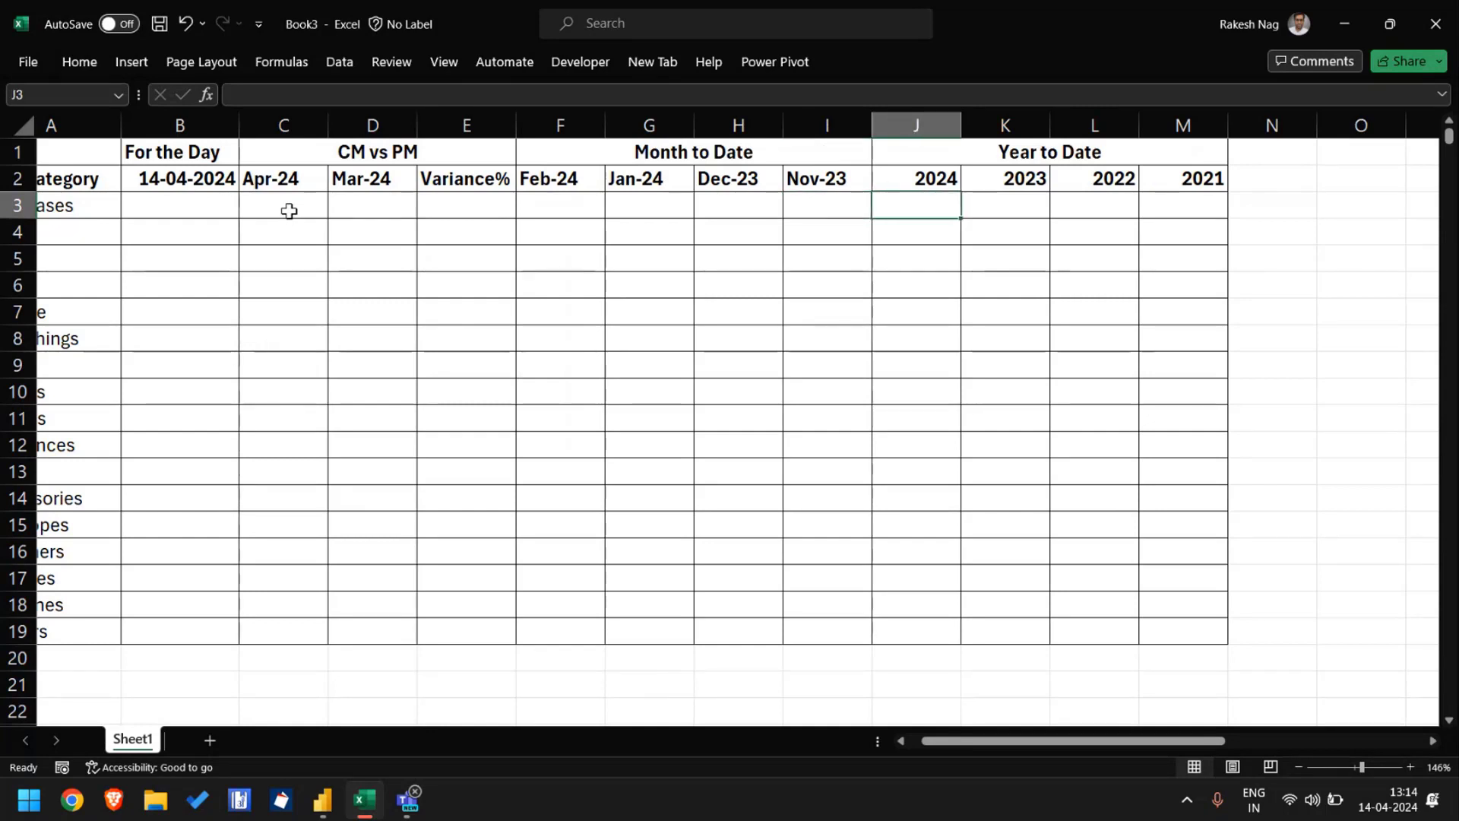
pyautogui.press('Right')
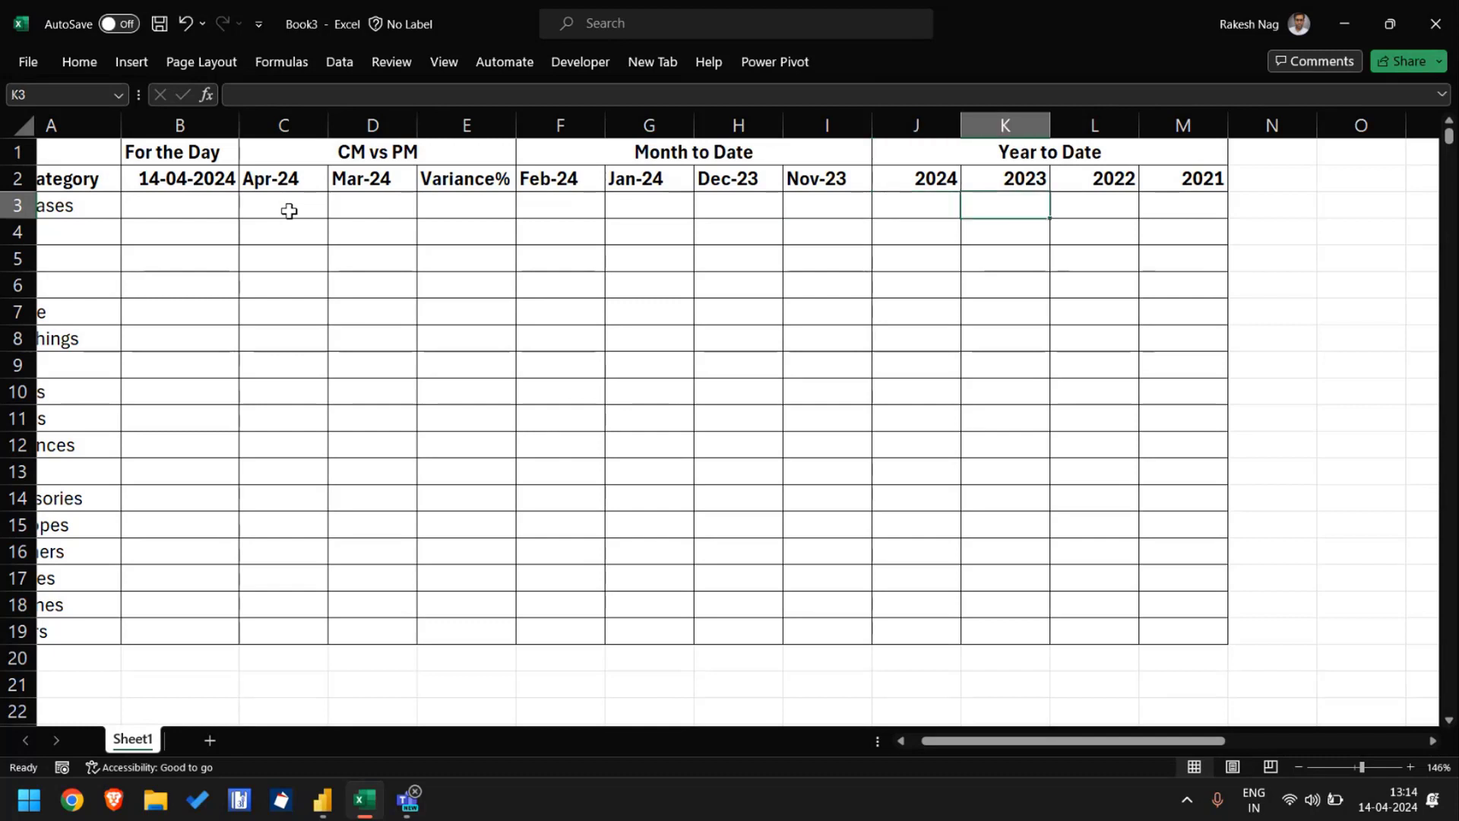
pyautogui.press('Right')
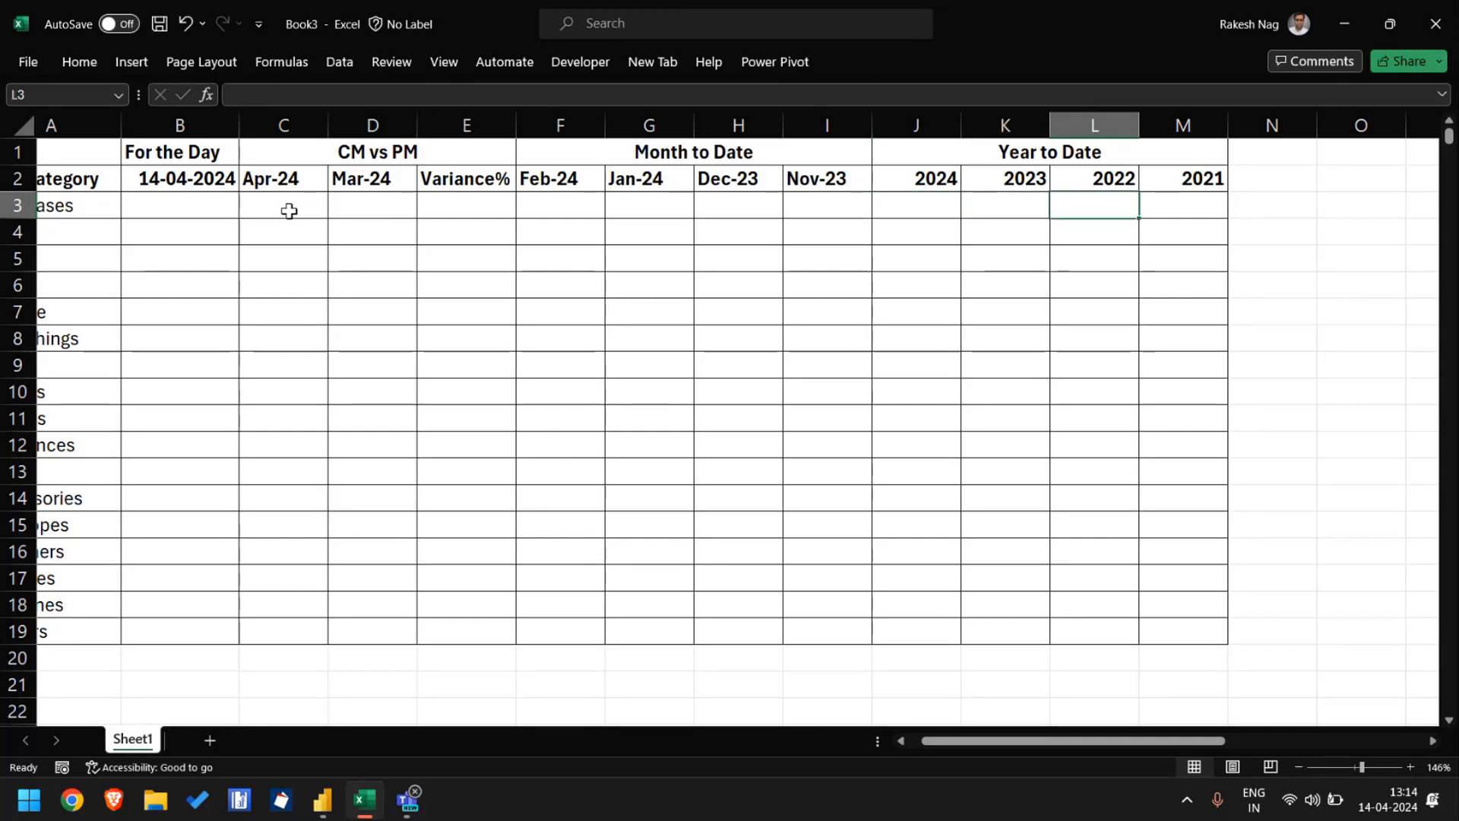
pyautogui.press('Right')
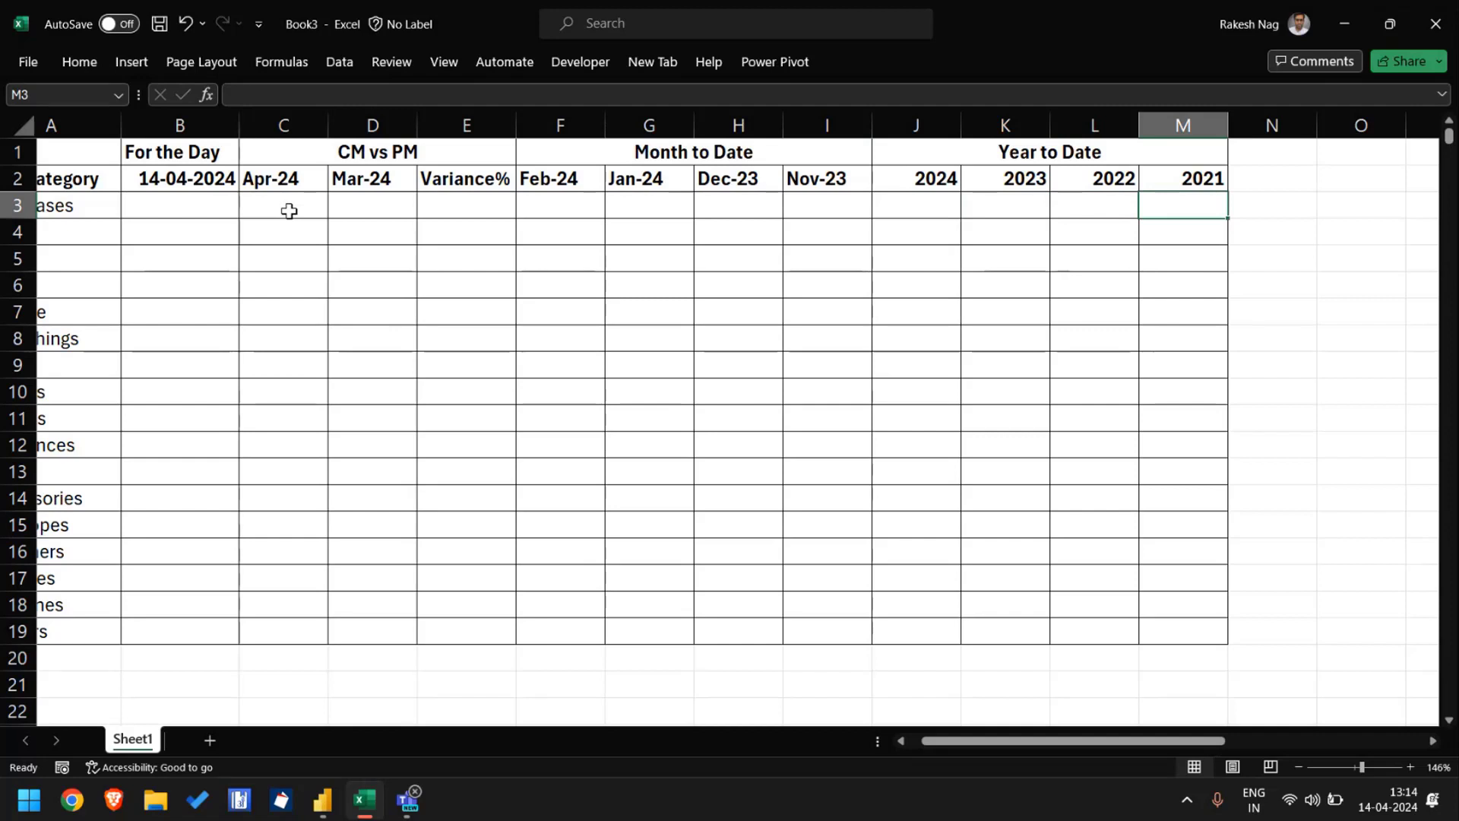
# Step: Select the Month to Date header cells from Feb-24 to Nov-23 to identify the months still needing measures
pyautogui.press('Left')
pyautogui.press('Left')
pyautogui.press('Left')
pyautogui.press('Left')
pyautogui.press('Left')
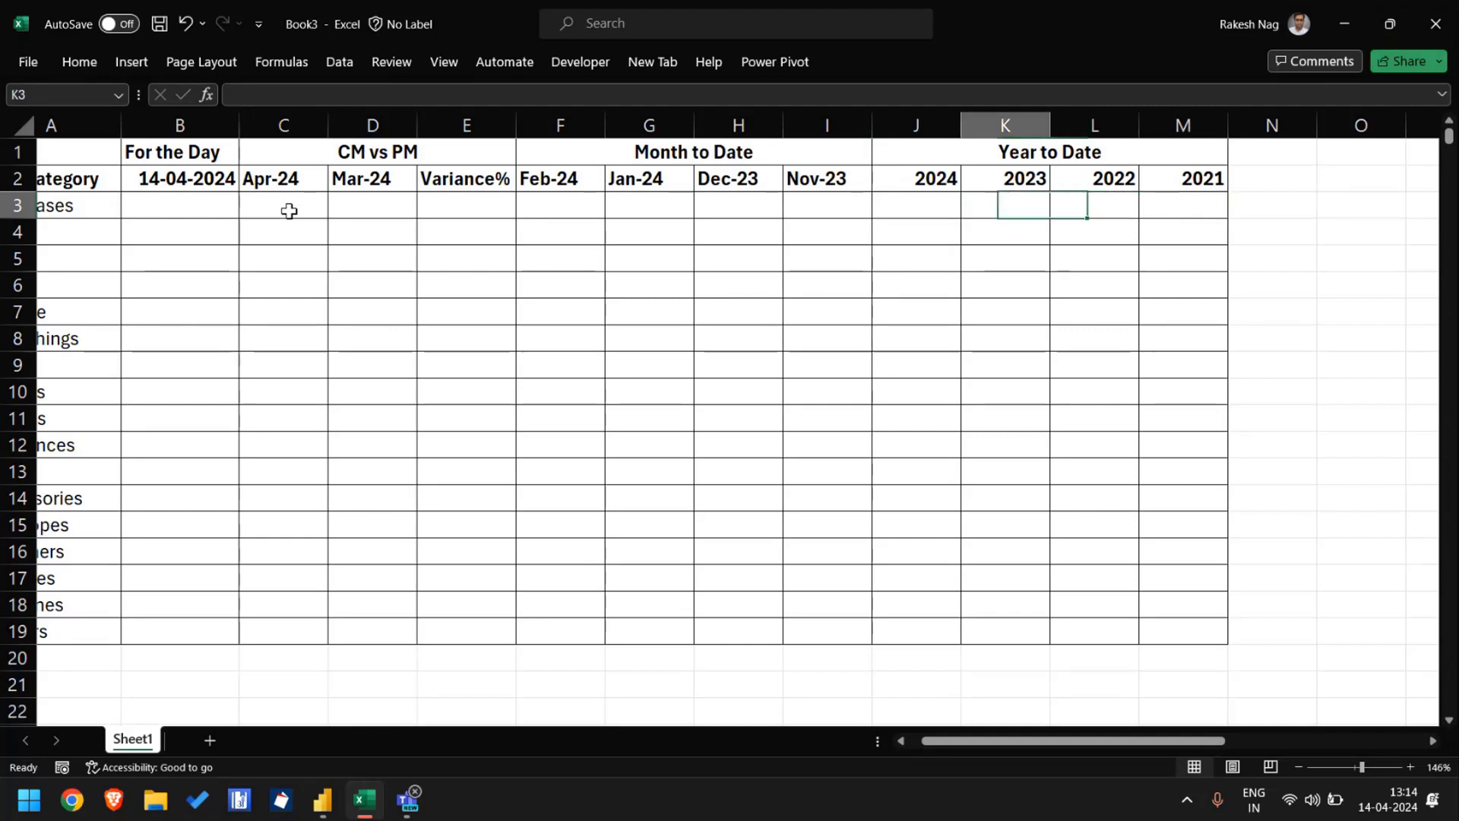
pyautogui.press('Up')
pyautogui.press('Left')
pyautogui.press('Left')
pyautogui.hotkey('shift', 'Right')
pyautogui.hotkey('shift', 'Right')
pyautogui.hotkey('shift', 'Right')
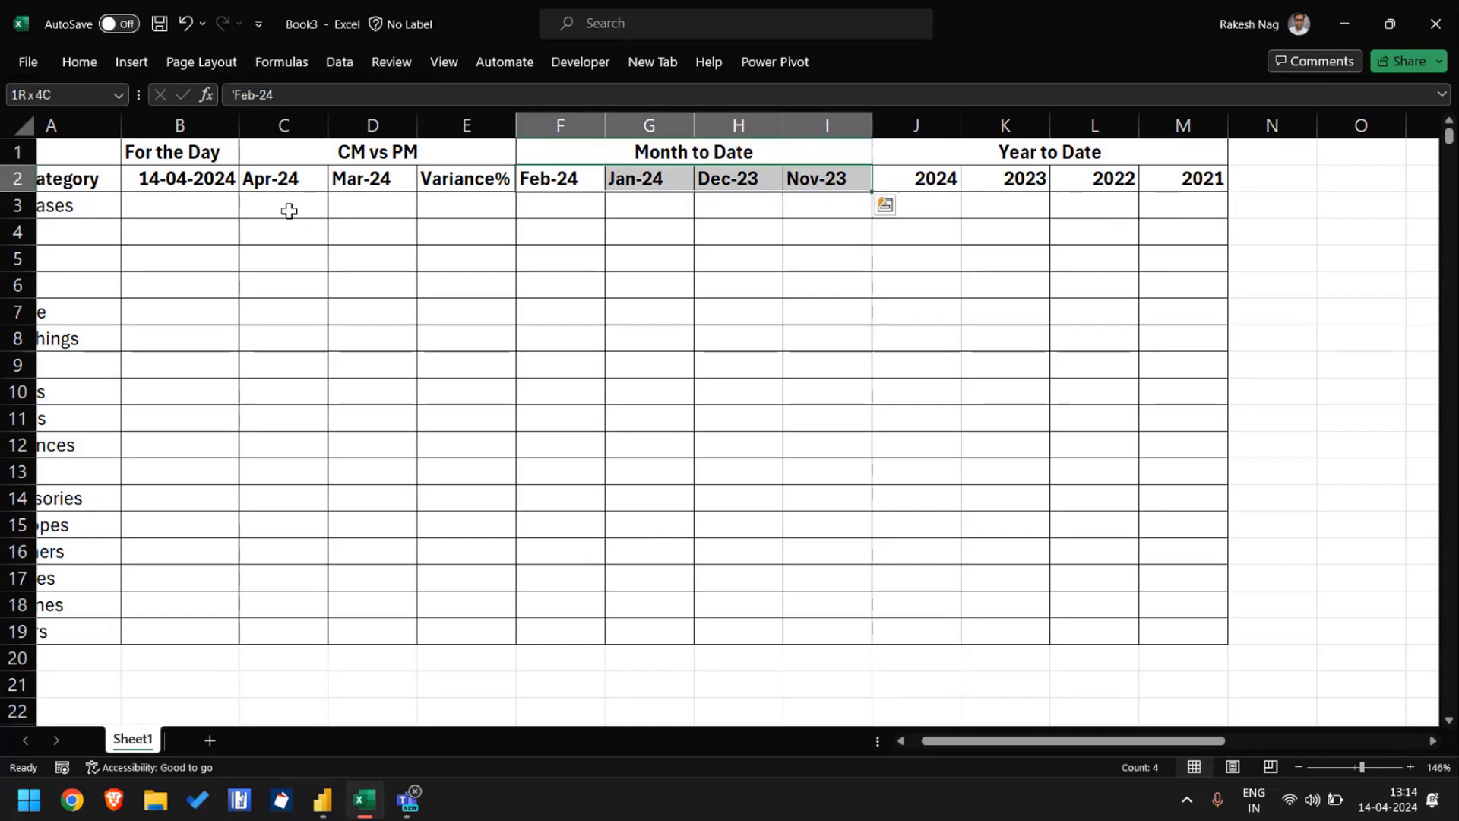
# Step: Switch to Power BI and start a new measure from a copy of the CM Sales-1 formula, naming it CM Sales-2
pyautogui.hotkey('alt', 'Tab')
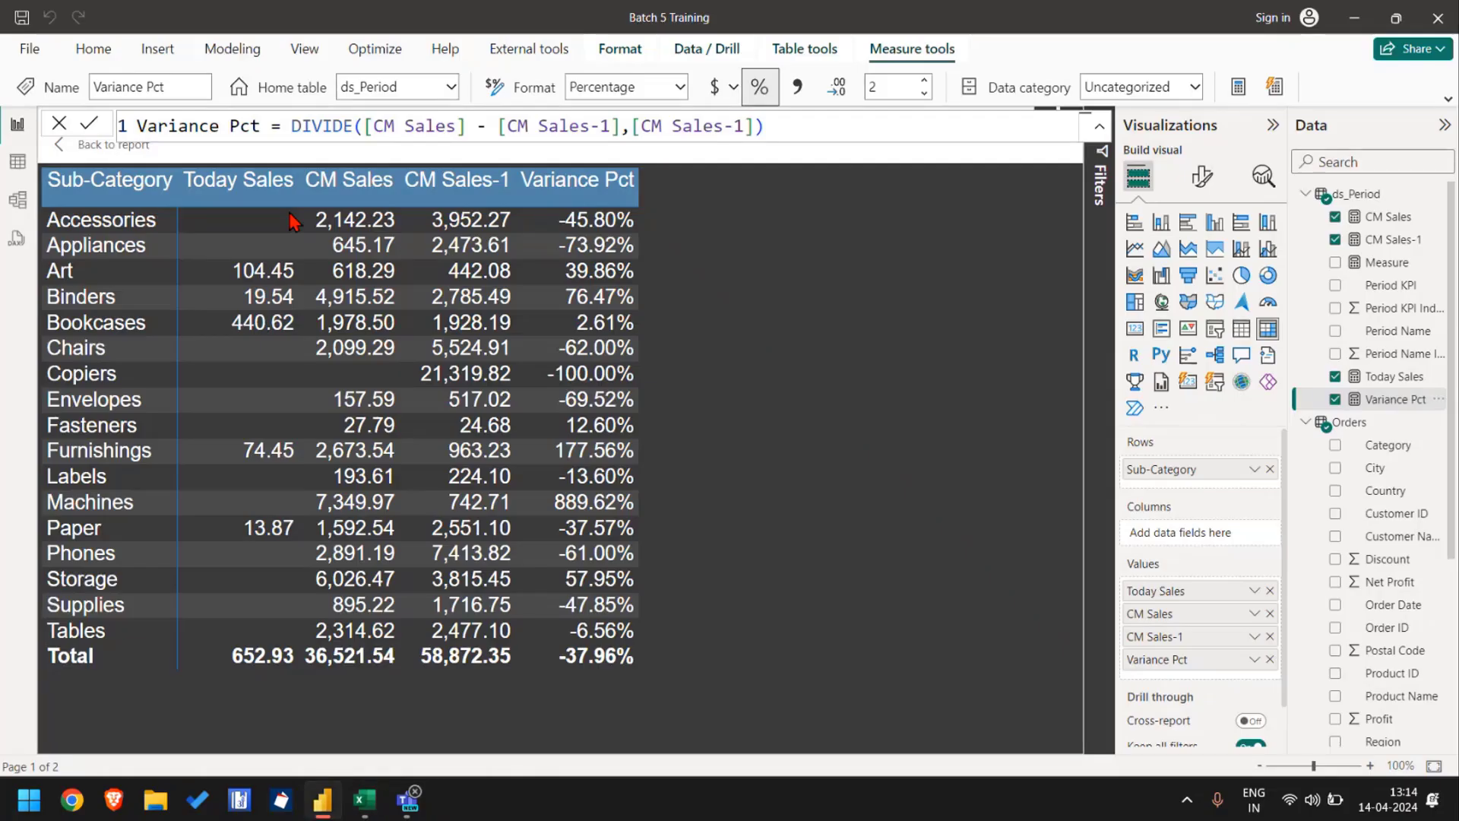
pyautogui.click(1387, 240)
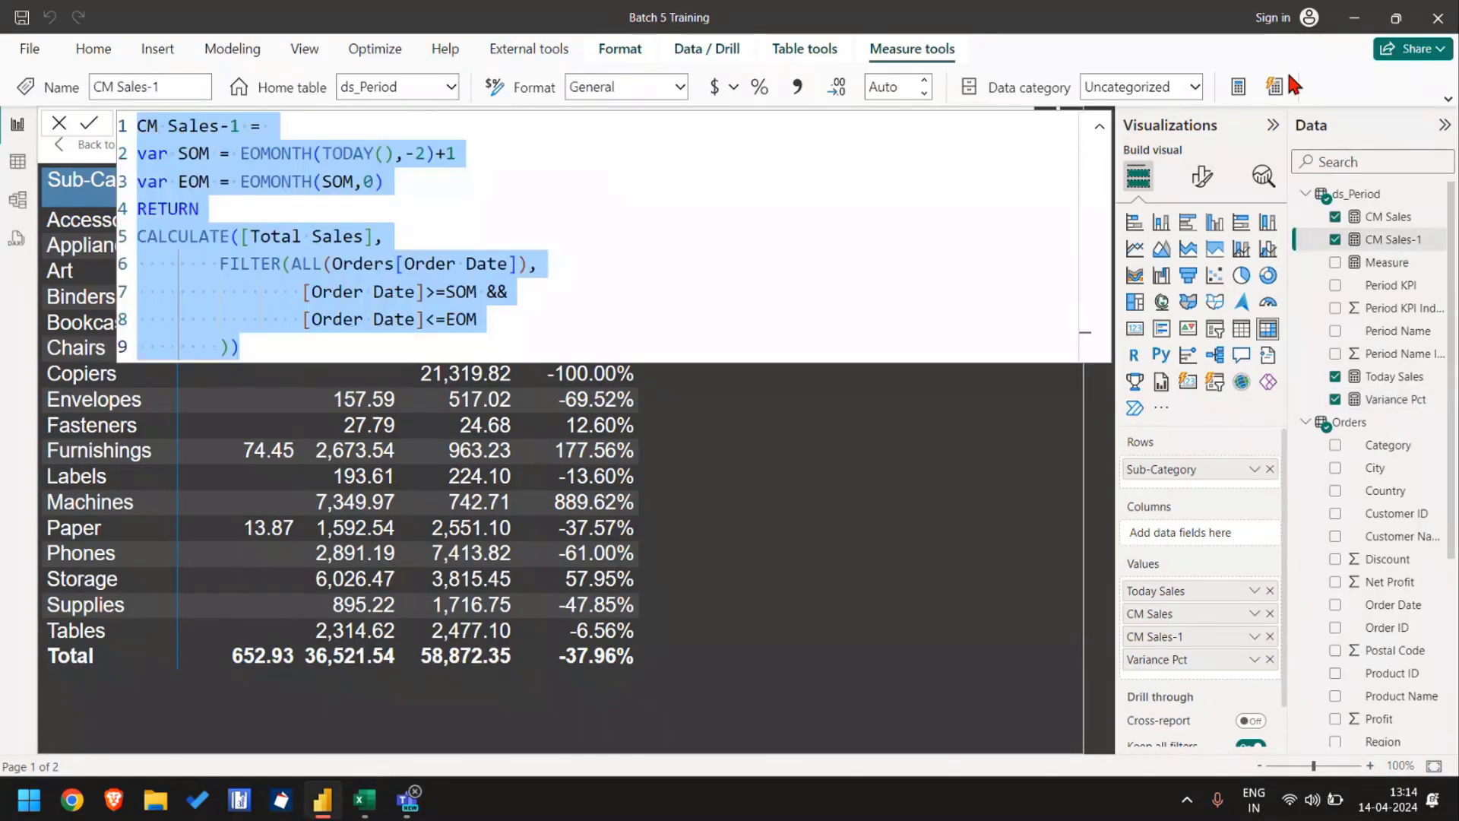
pyautogui.click(1233, 87)
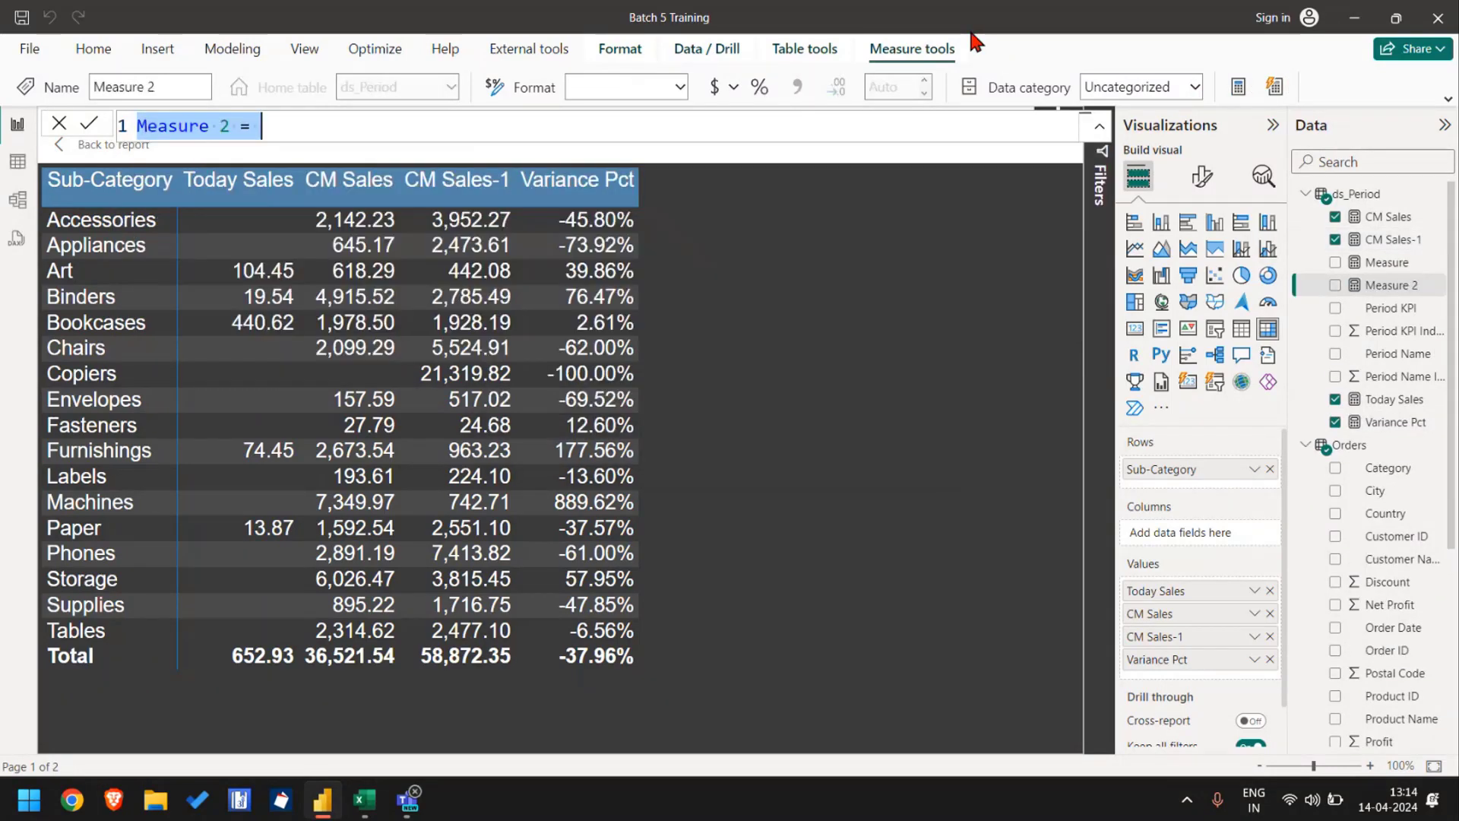
pyautogui.click(245, 126)
pyautogui.press('BackSpace')
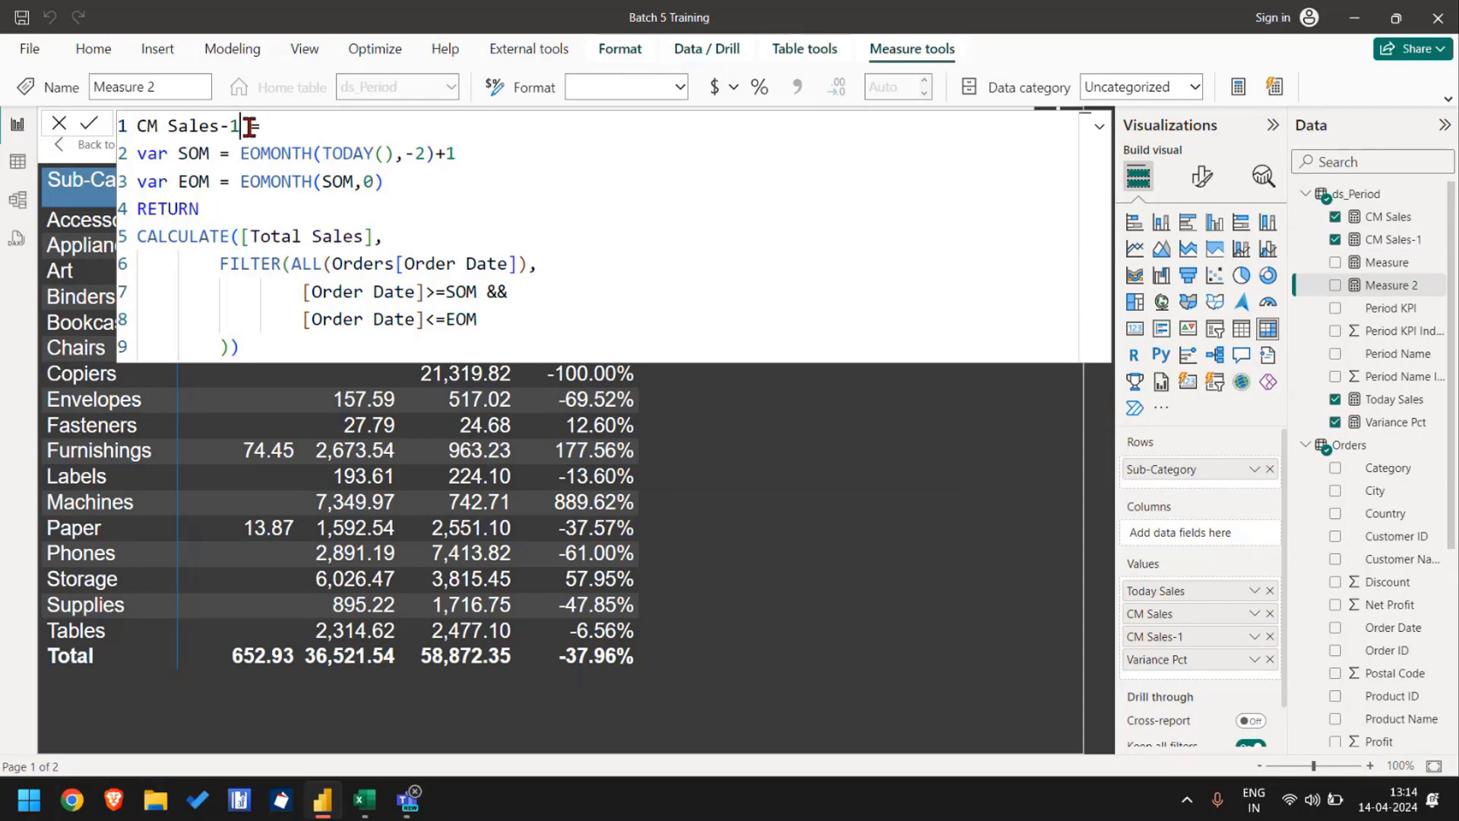
pyautogui.write('2')
# Step: Set the EOMONTH offset in the SOM variable of CM Sales-2 to -3 and commit the measure
pyautogui.click(428, 153)
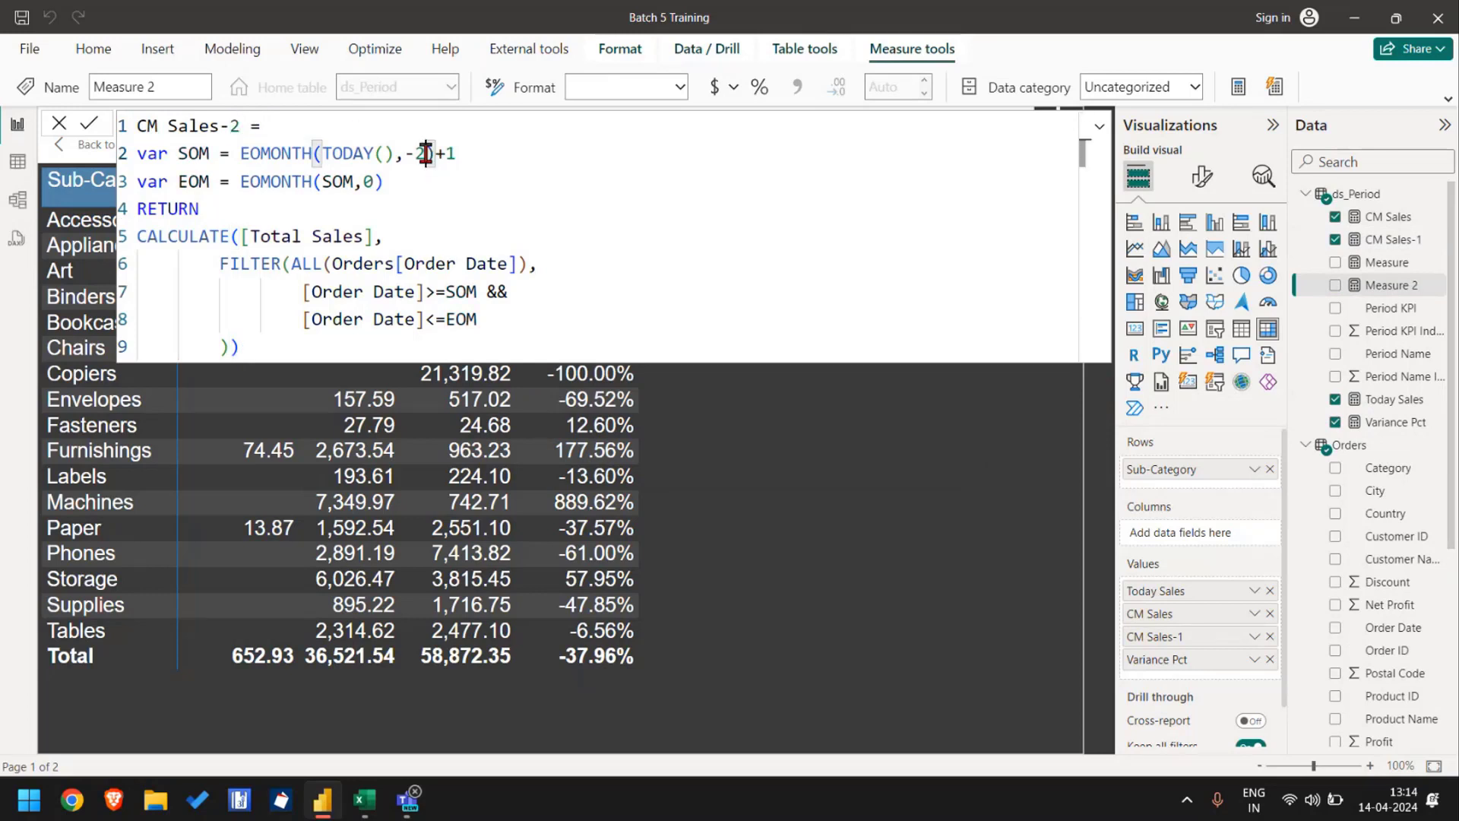
pyautogui.press('BackSpace')
pyautogui.write('3')
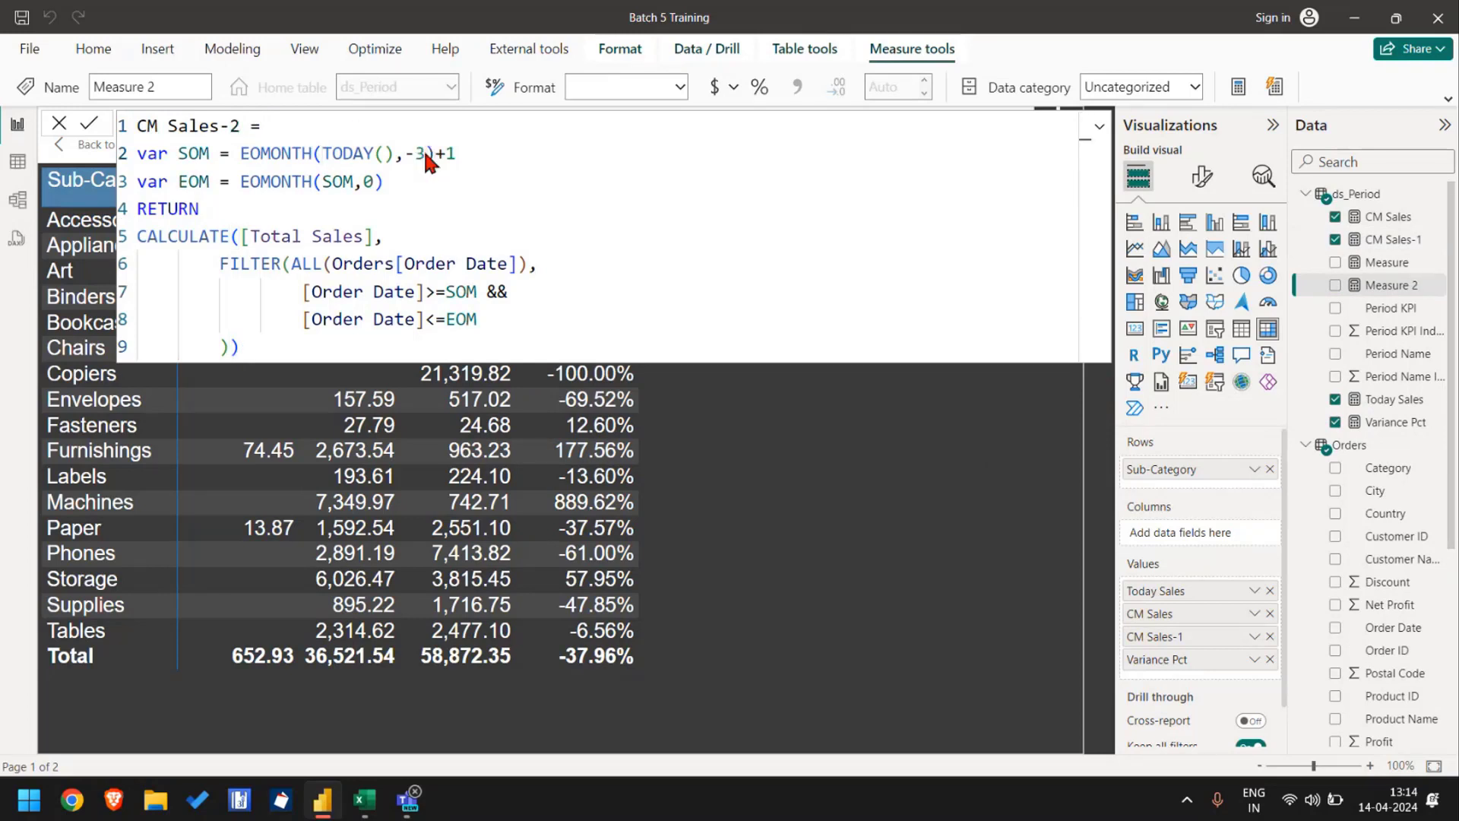
pyautogui.press('Return')
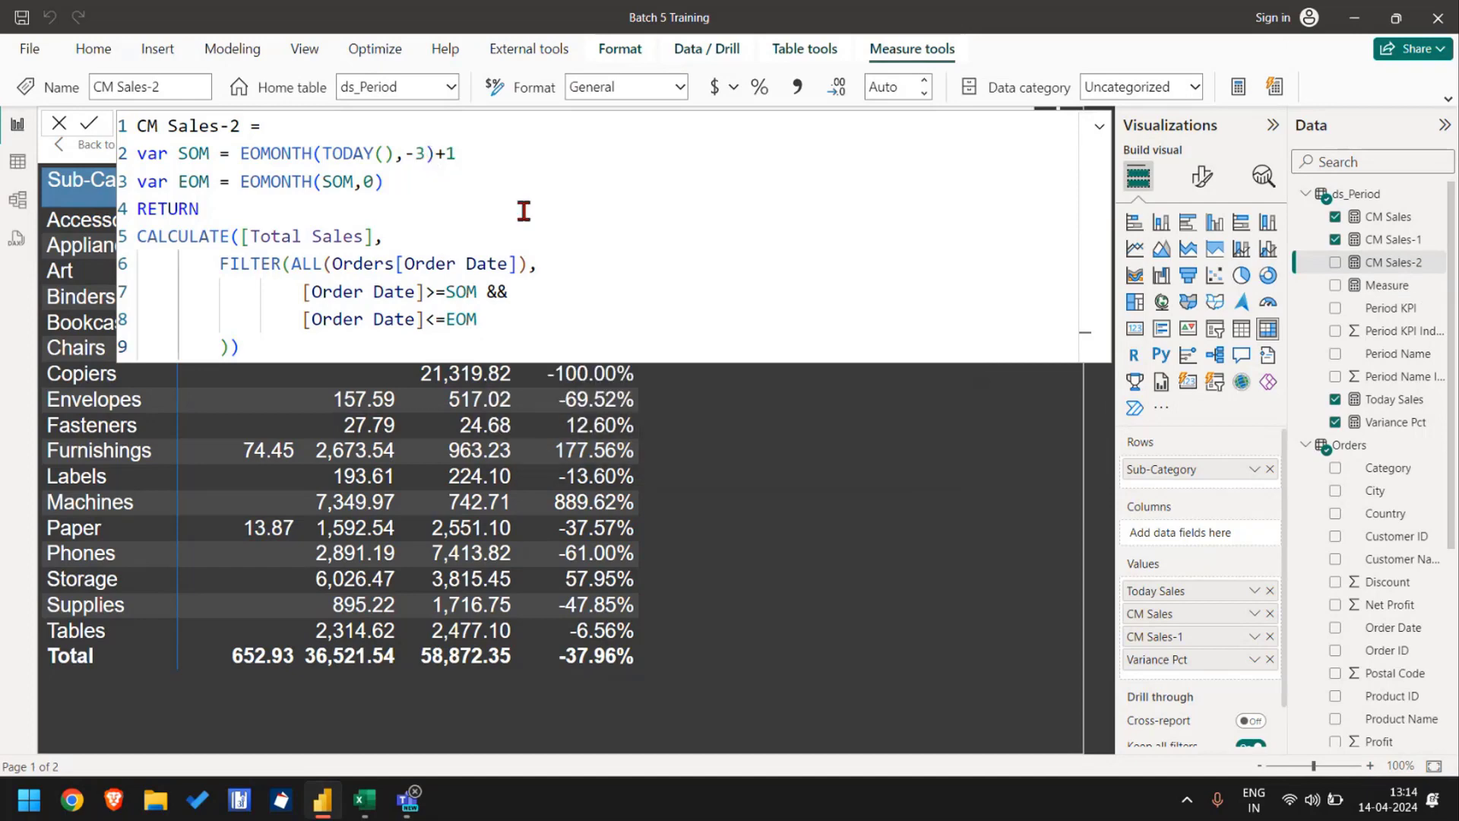
# Step: Copy the whole CM Sales-2 formula into another new measure and name it CM Sales-3
pyautogui.click(524, 210)
pyautogui.hotkey('ctrl', 'a')
pyautogui.hotkey('ctrl', 'c')
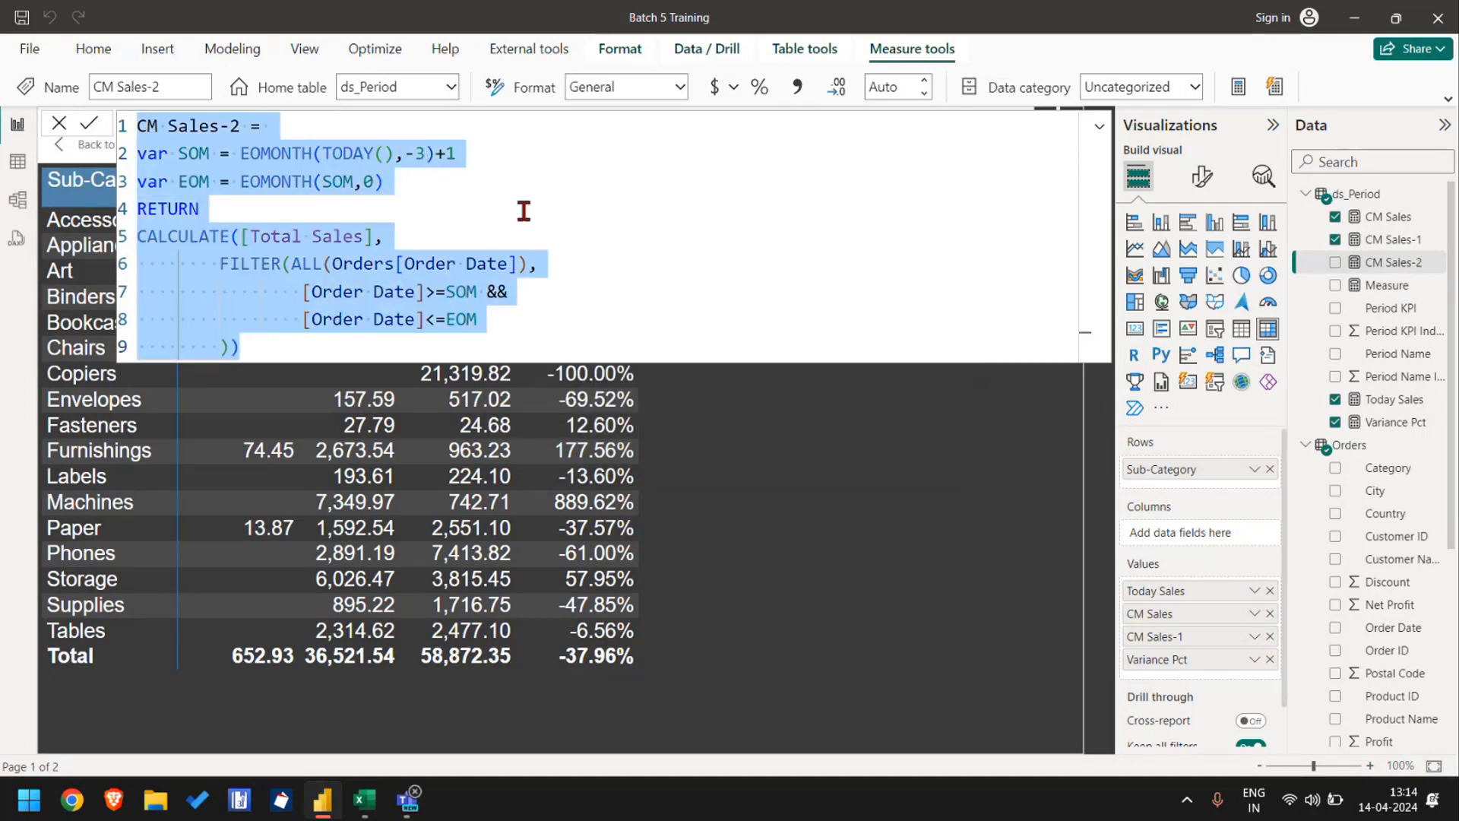
pyautogui.click(1240, 90)
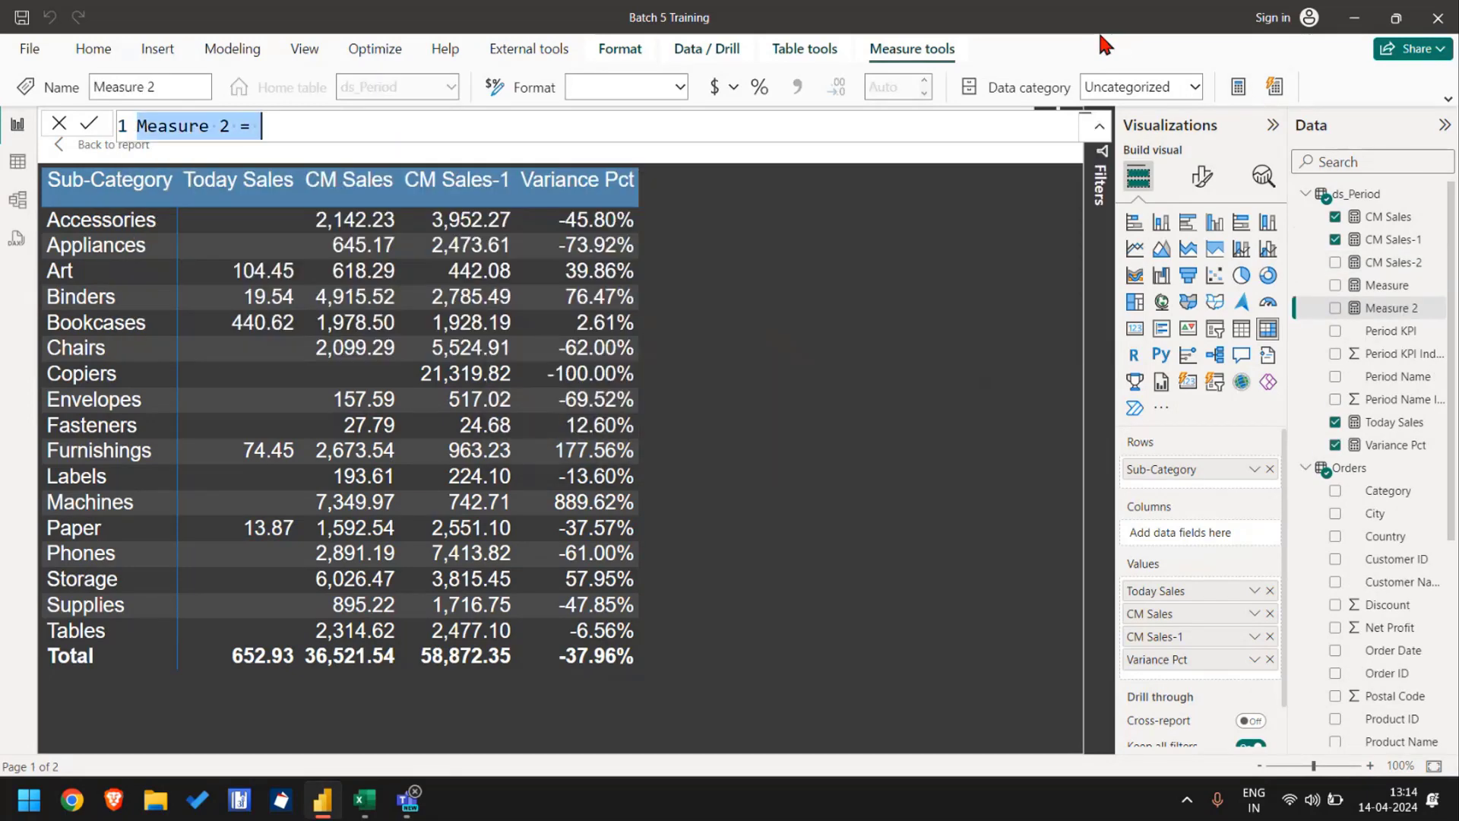
pyautogui.hotkey('ctrl', 'v')
pyautogui.doubleClick(235, 126)
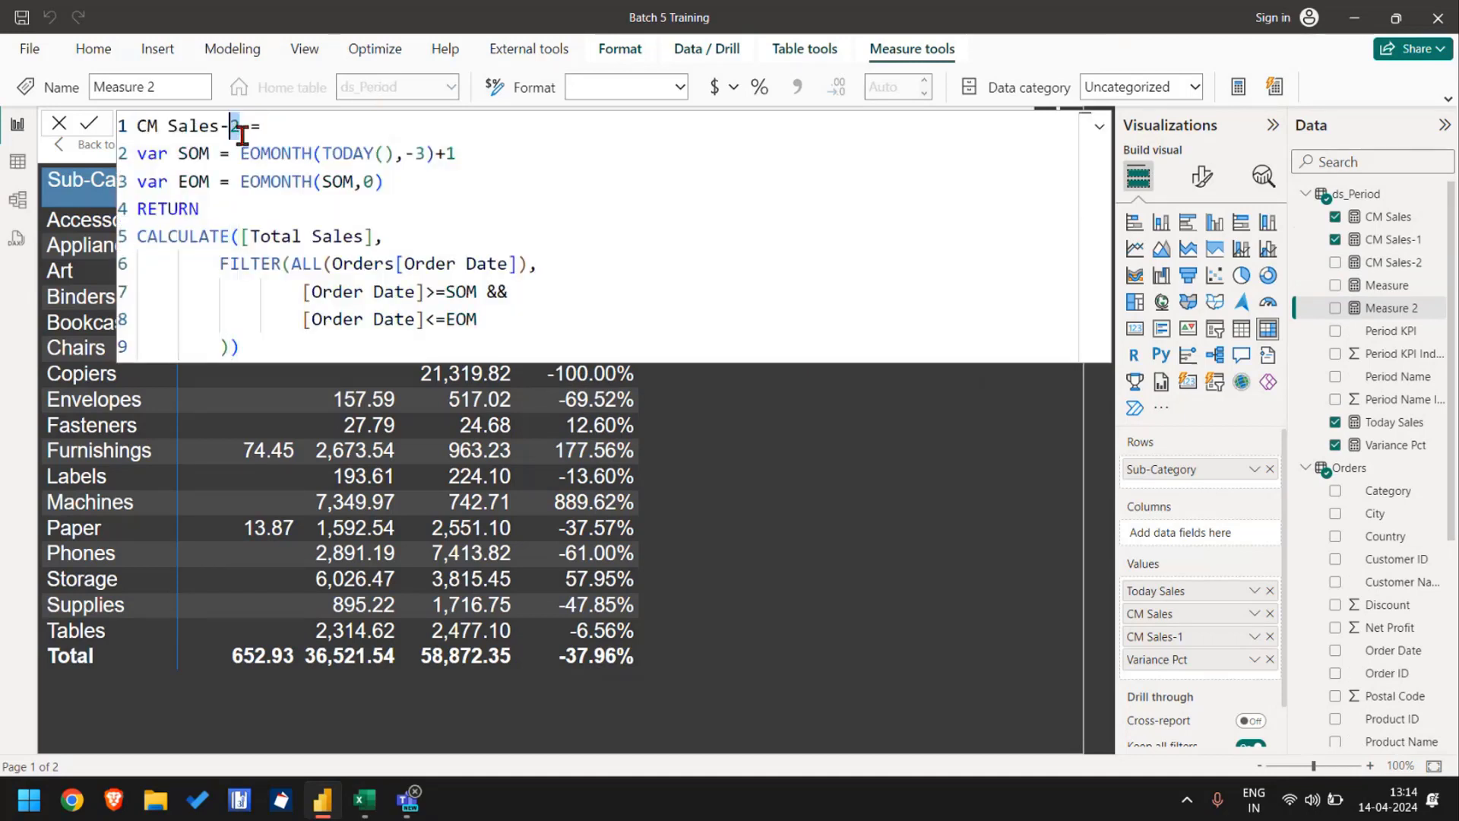
pyautogui.write('3')
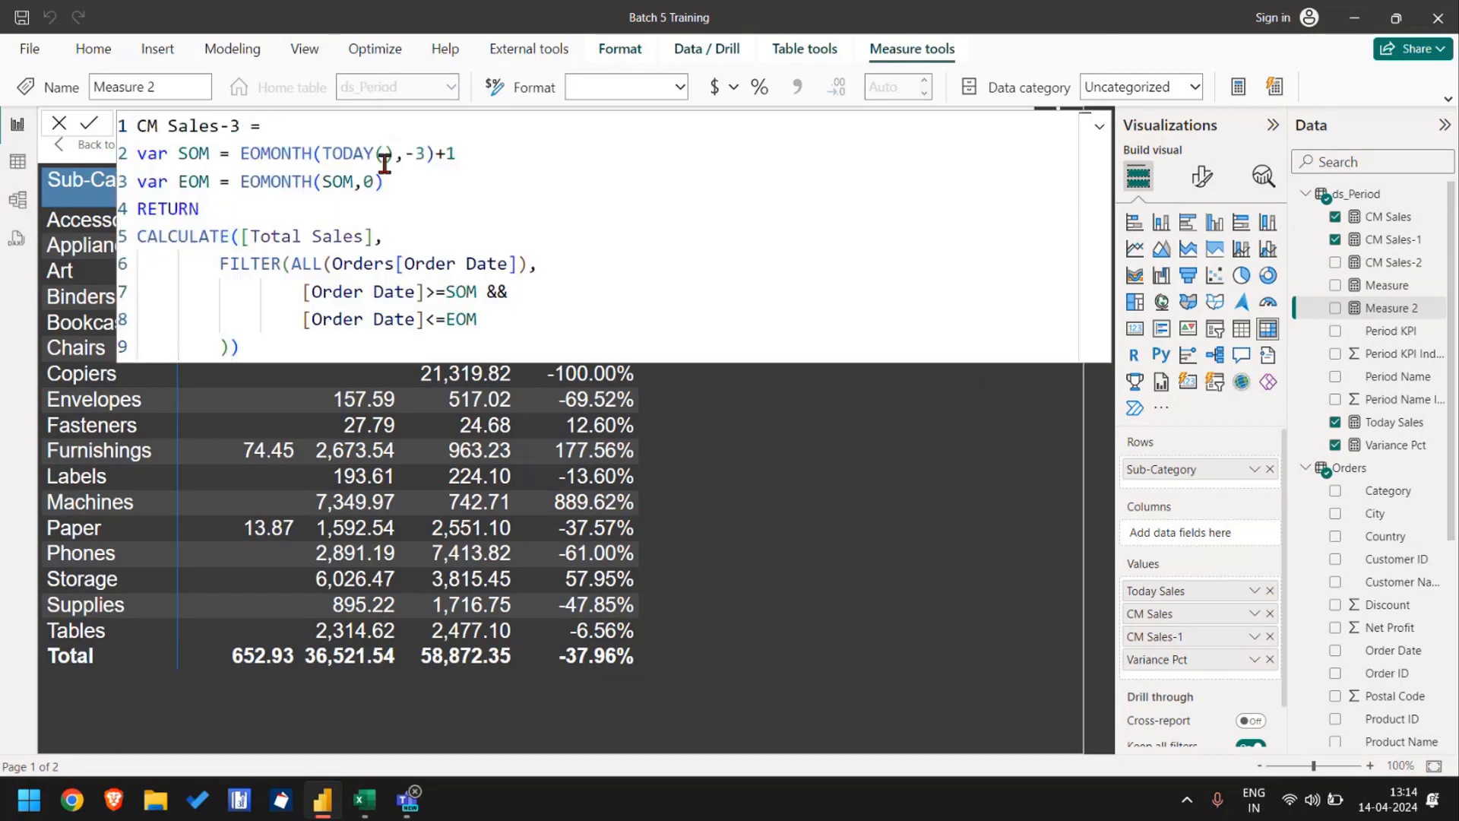
# Step: Set the SOM variable's EOMONTH offset in CM Sales-3 to -4, copy the full formula and commit the measure
pyautogui.doubleClick(424, 153)
pyautogui.write('4')
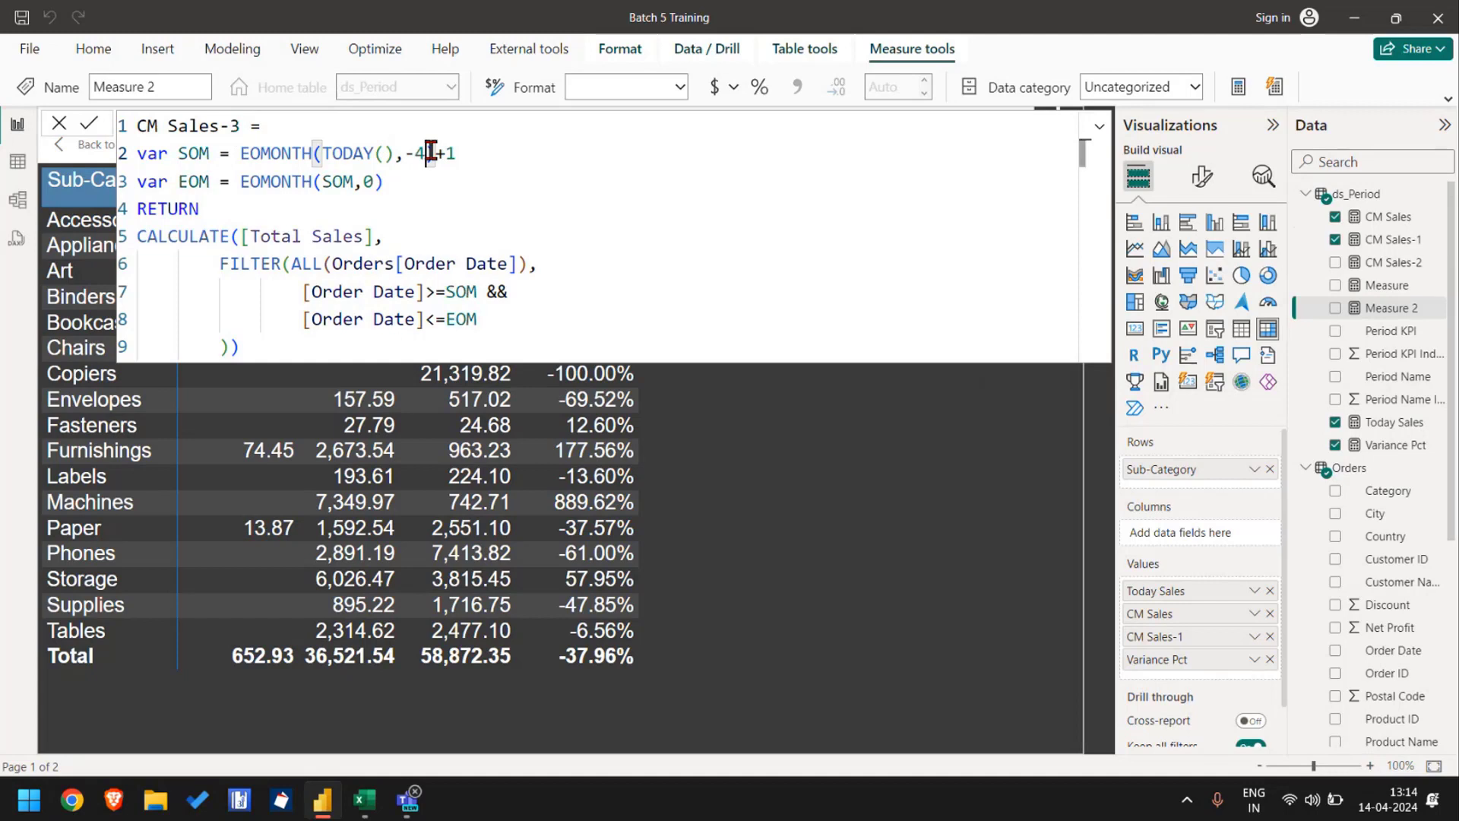
pyautogui.hotkey('ctrl', 'a')
pyautogui.hotkey('ctrl', 'c')
pyautogui.hotkey('ctrl', 'End')
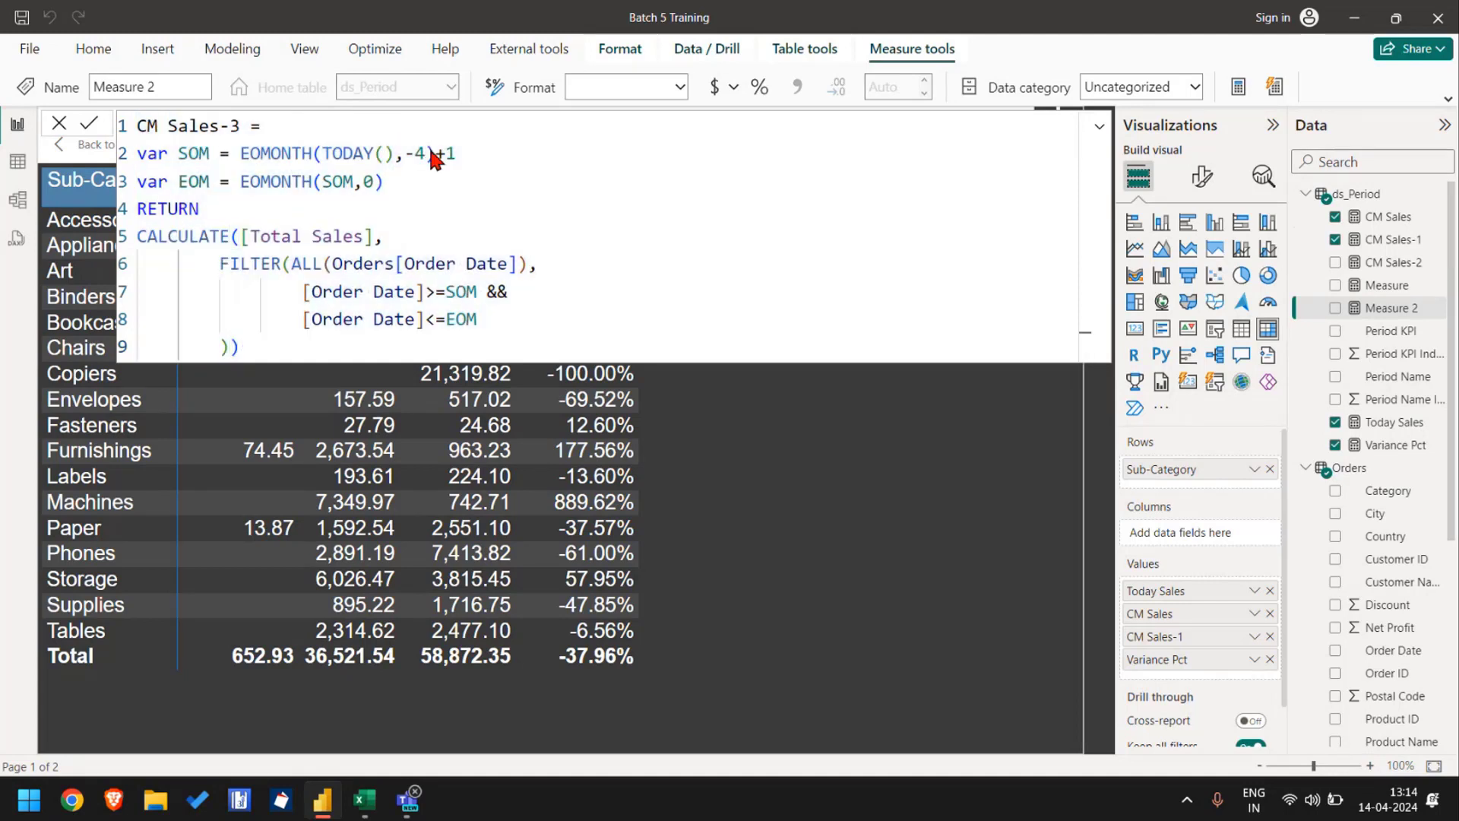
pyautogui.press('Return')
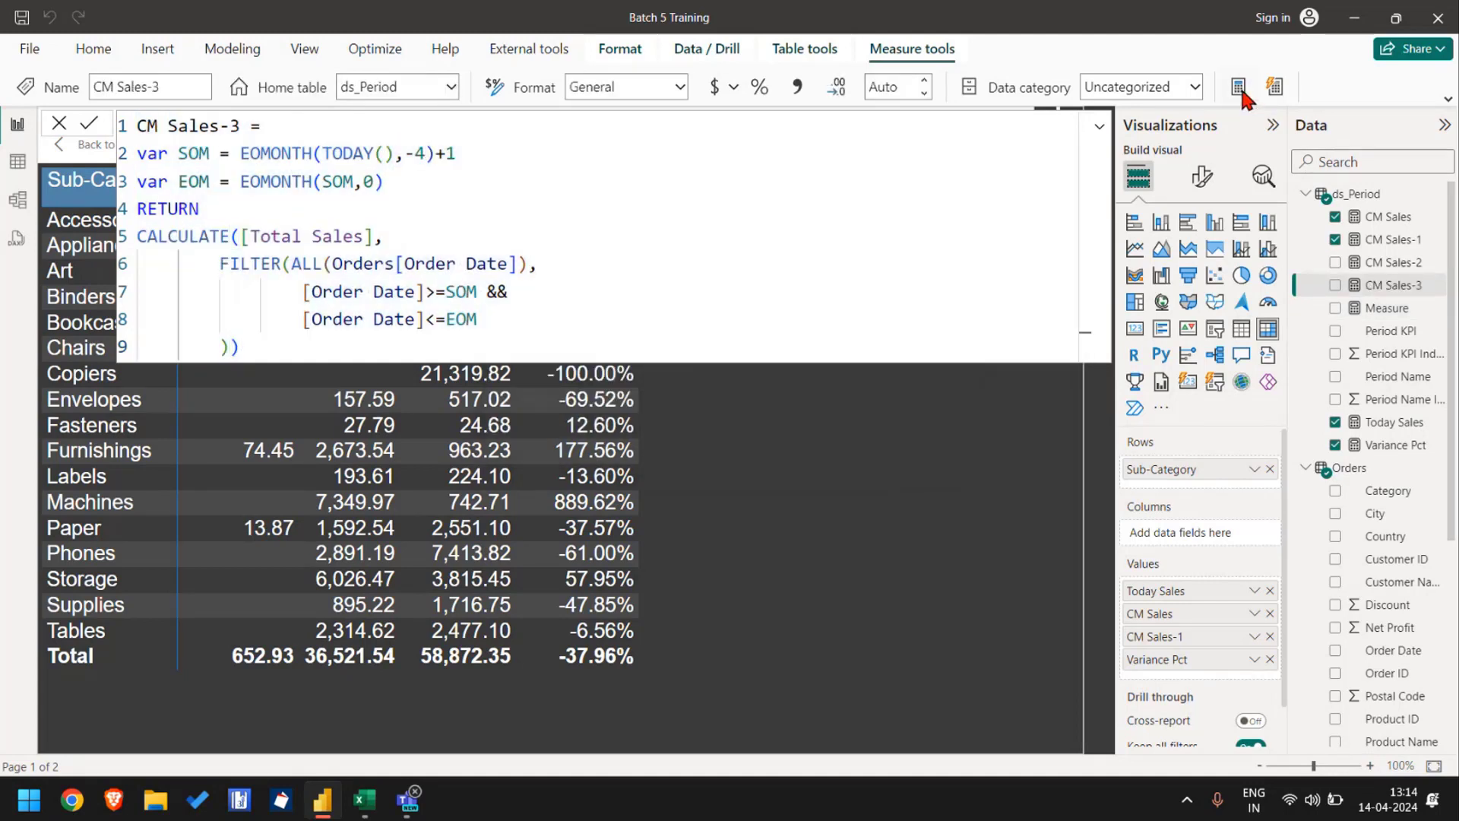
# Step: Create a new measure from the copied formula, name it CM Sales-4, set the SOM variable's EOMONTH offset to -5 and commit it
pyautogui.click(1238, 88)
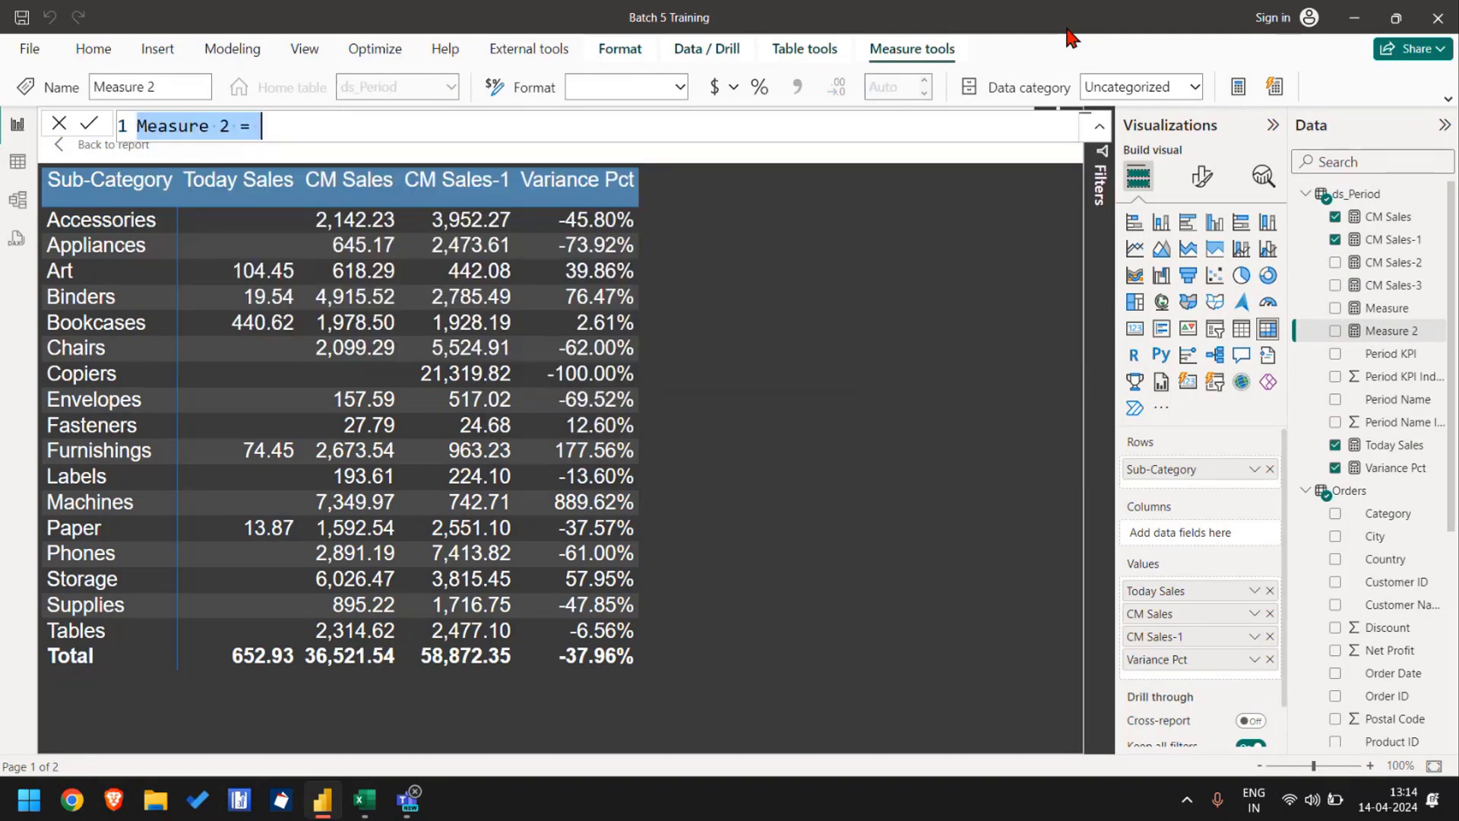
pyautogui.hotkey('ctrl', 'v')
pyautogui.doubleClick(234, 126)
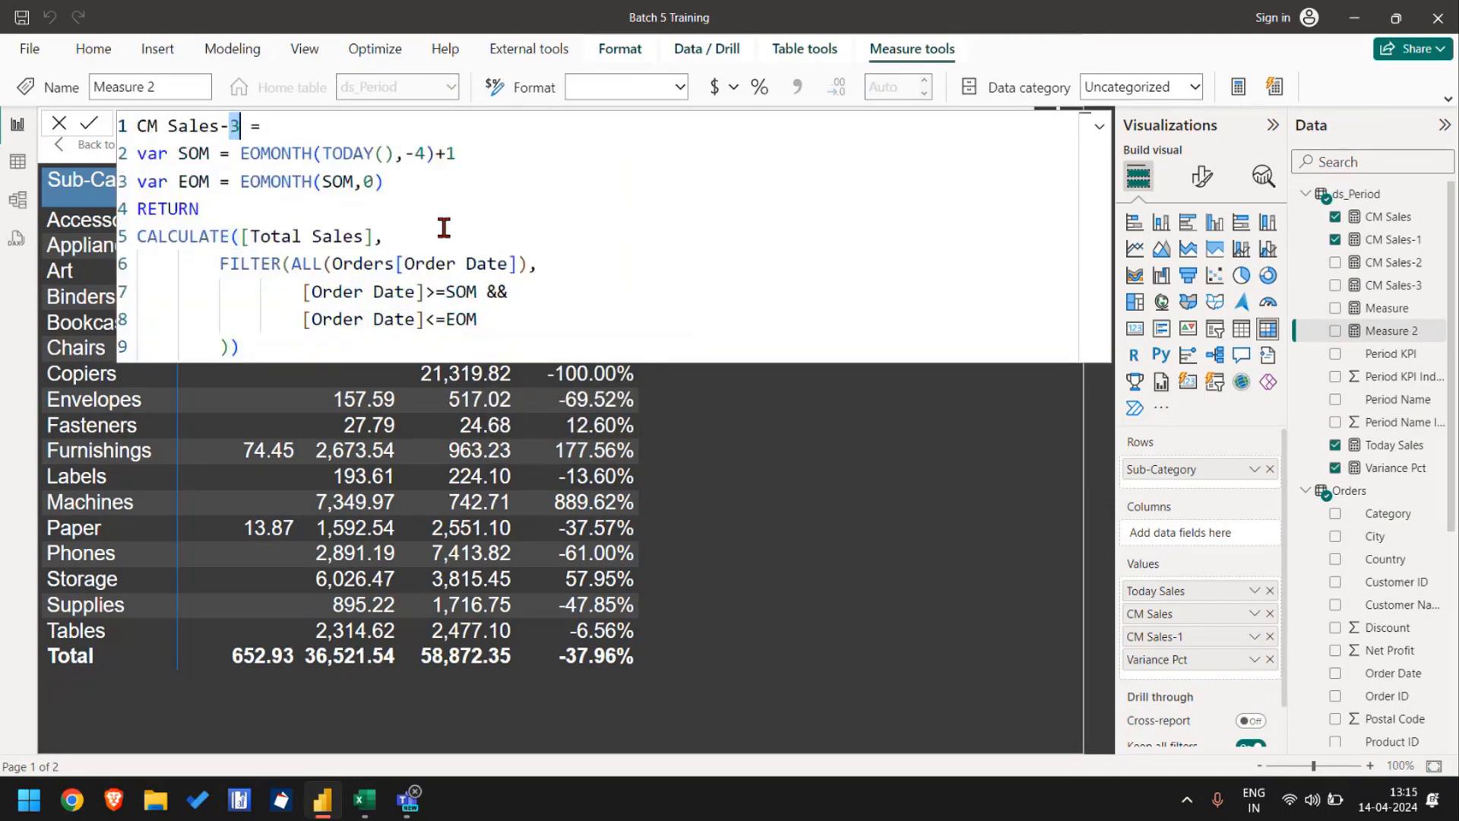
pyautogui.write('4')
pyautogui.doubleClick(418, 153)
pyautogui.write('5')
pyautogui.press('Return')
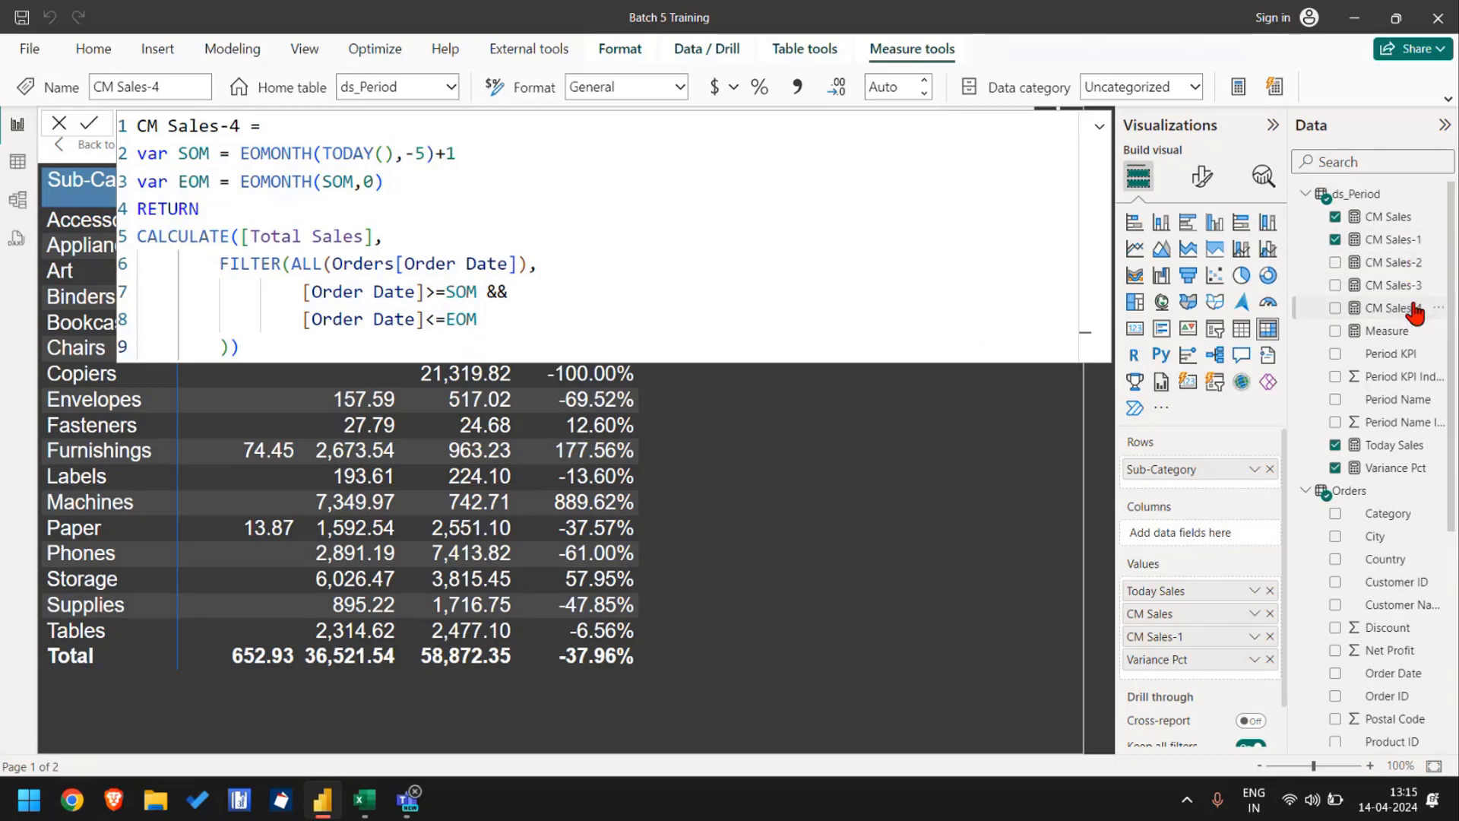
pyautogui.hotkey('alt', 'Tab')
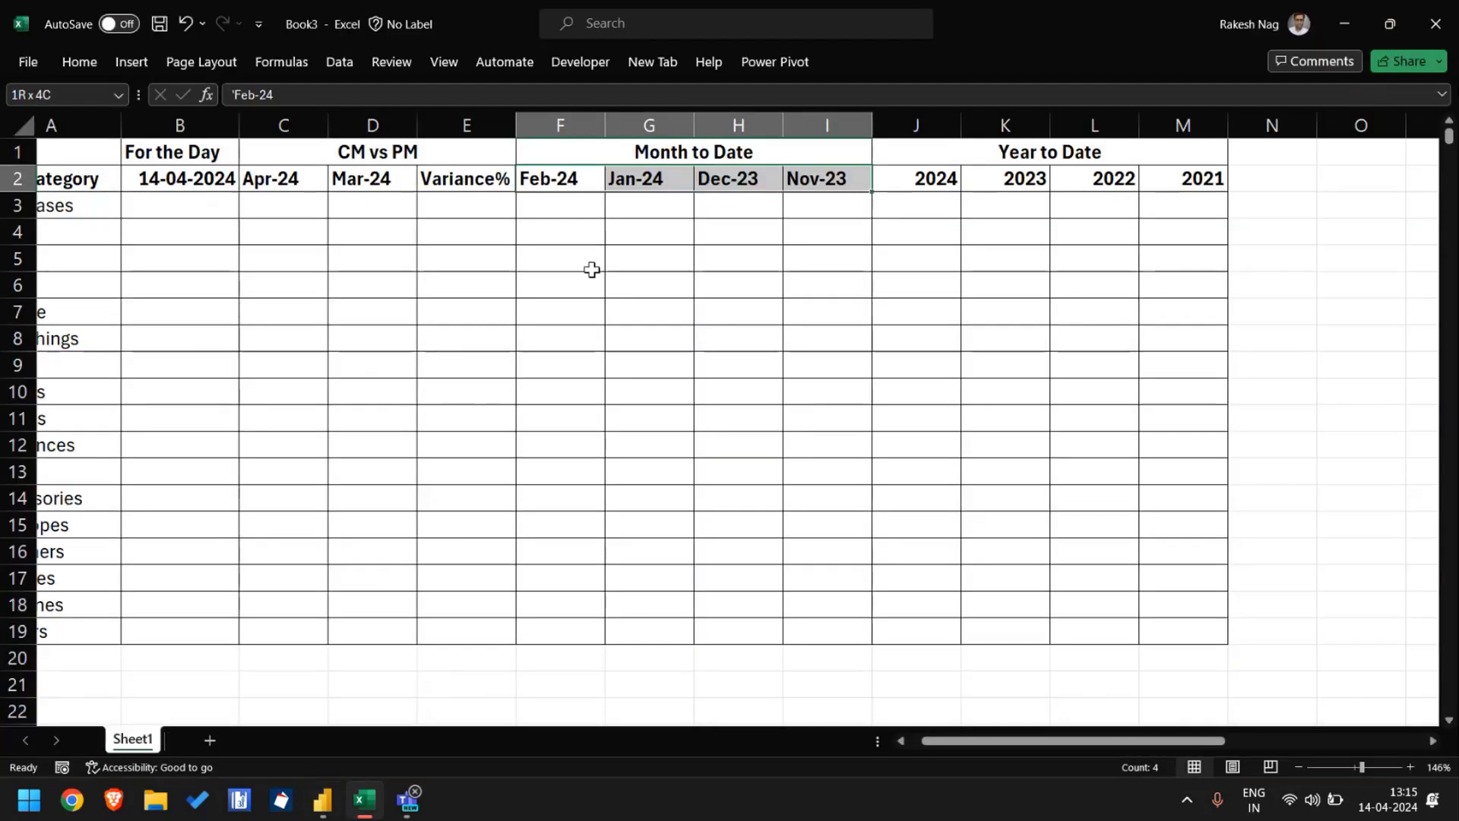
pyautogui.hotkey('alt', 'Tab')
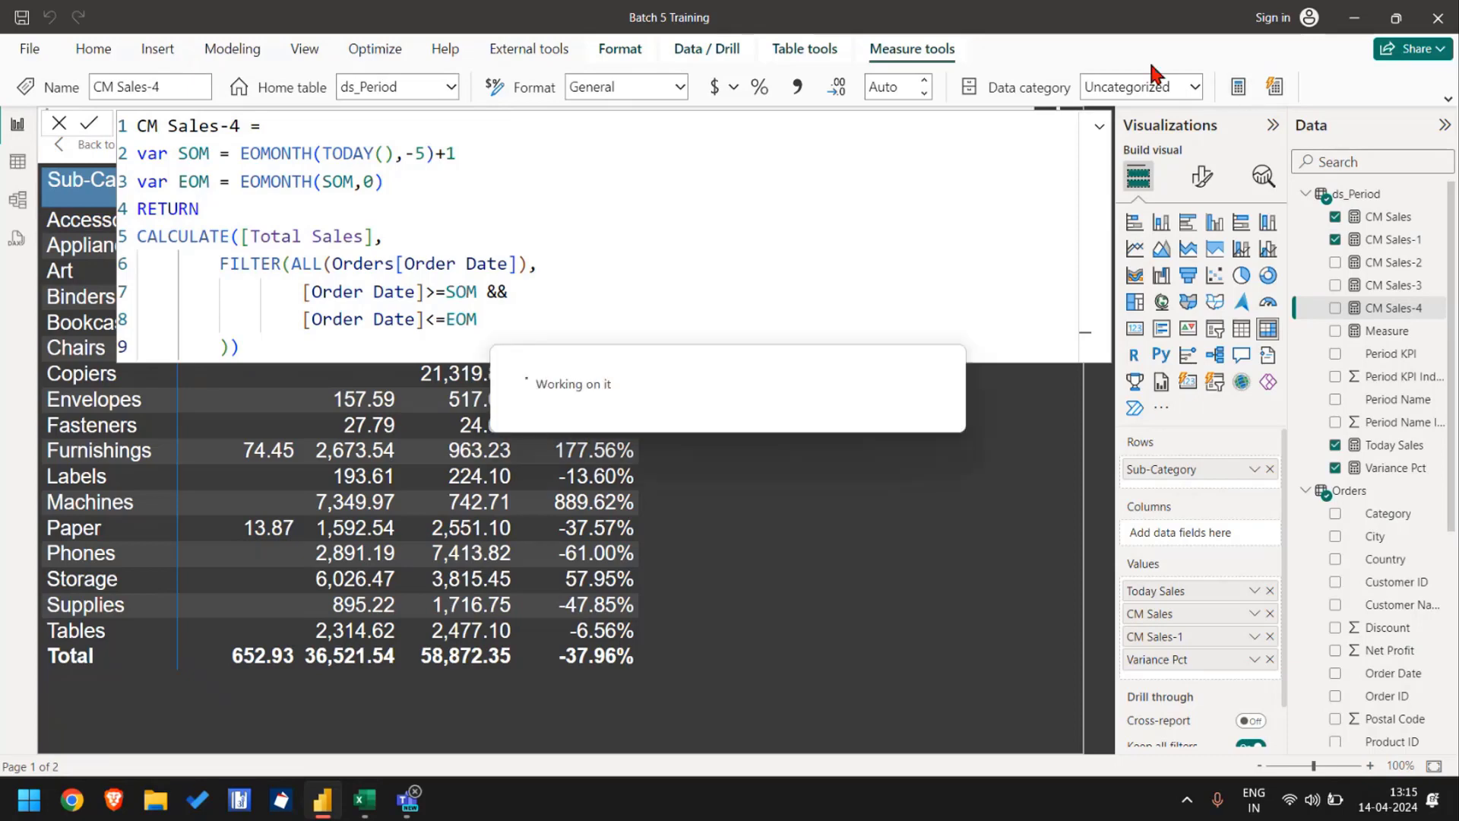
pyautogui.hotkey('ctrl', 'v')
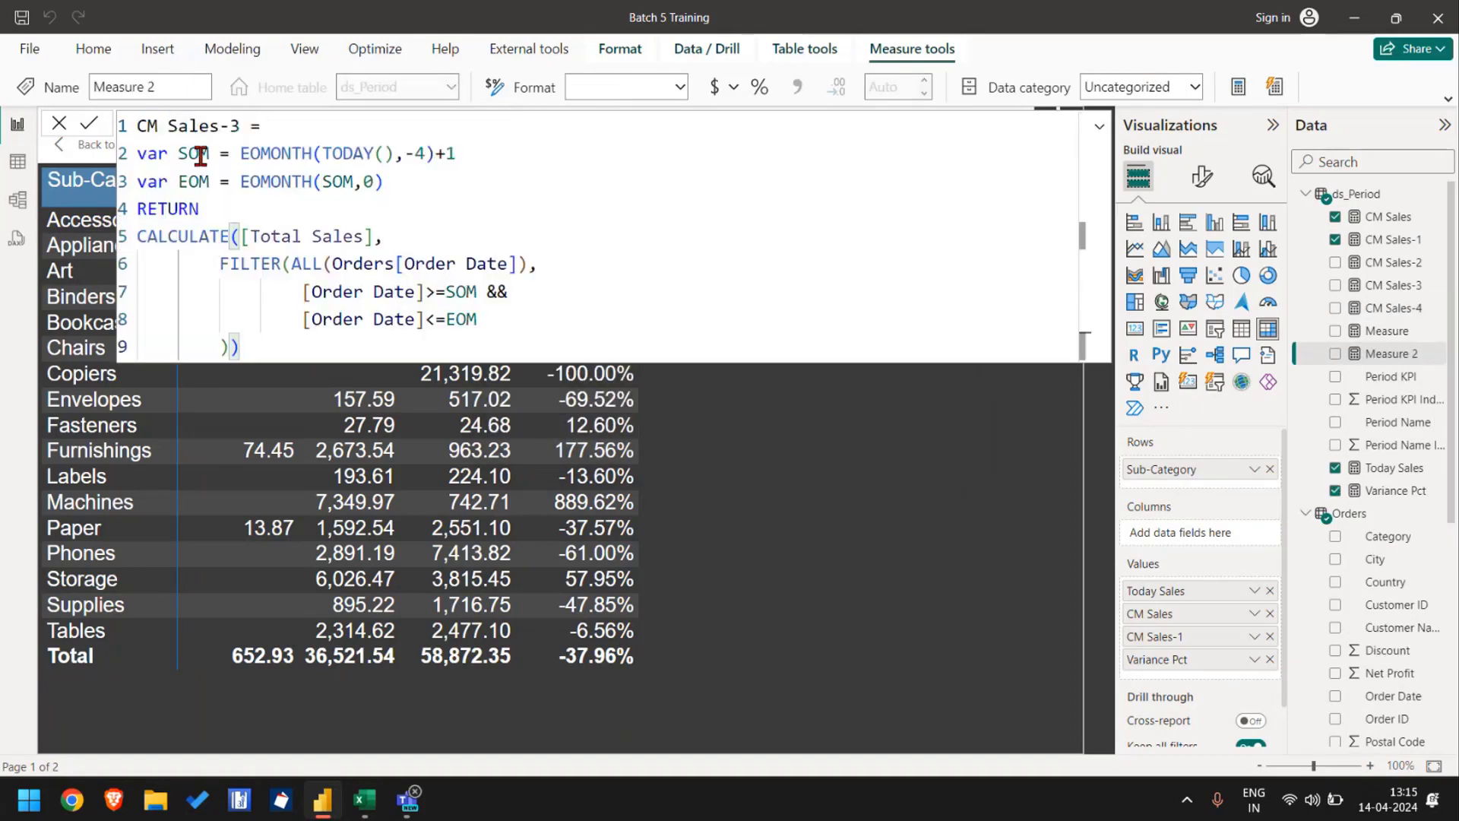
pyautogui.click(247, 132)
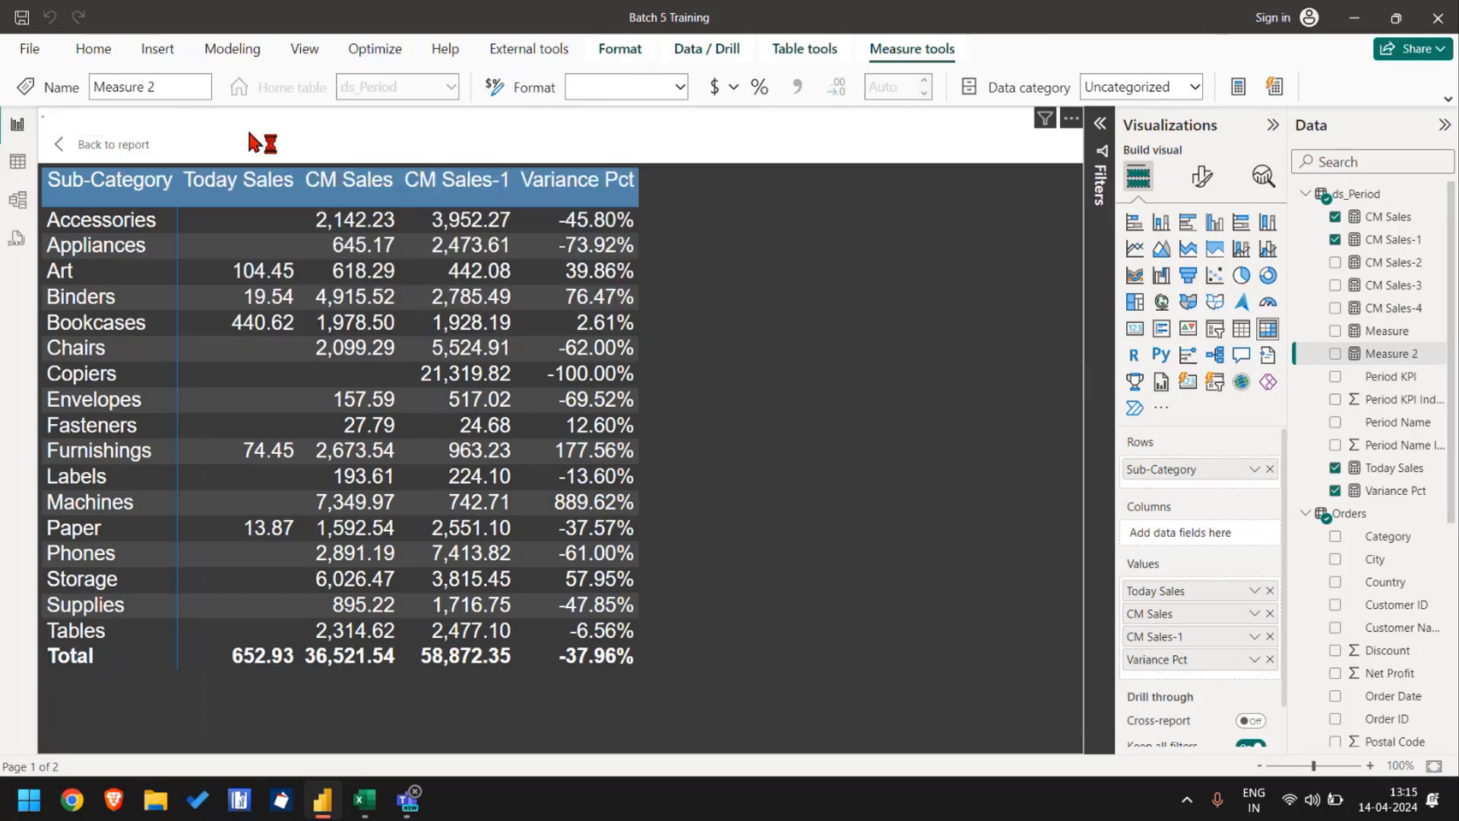
# Step: Copy the whole CM Sales-4 formula into a new measure and name it CM Sales-5
pyautogui.click(1411, 315)
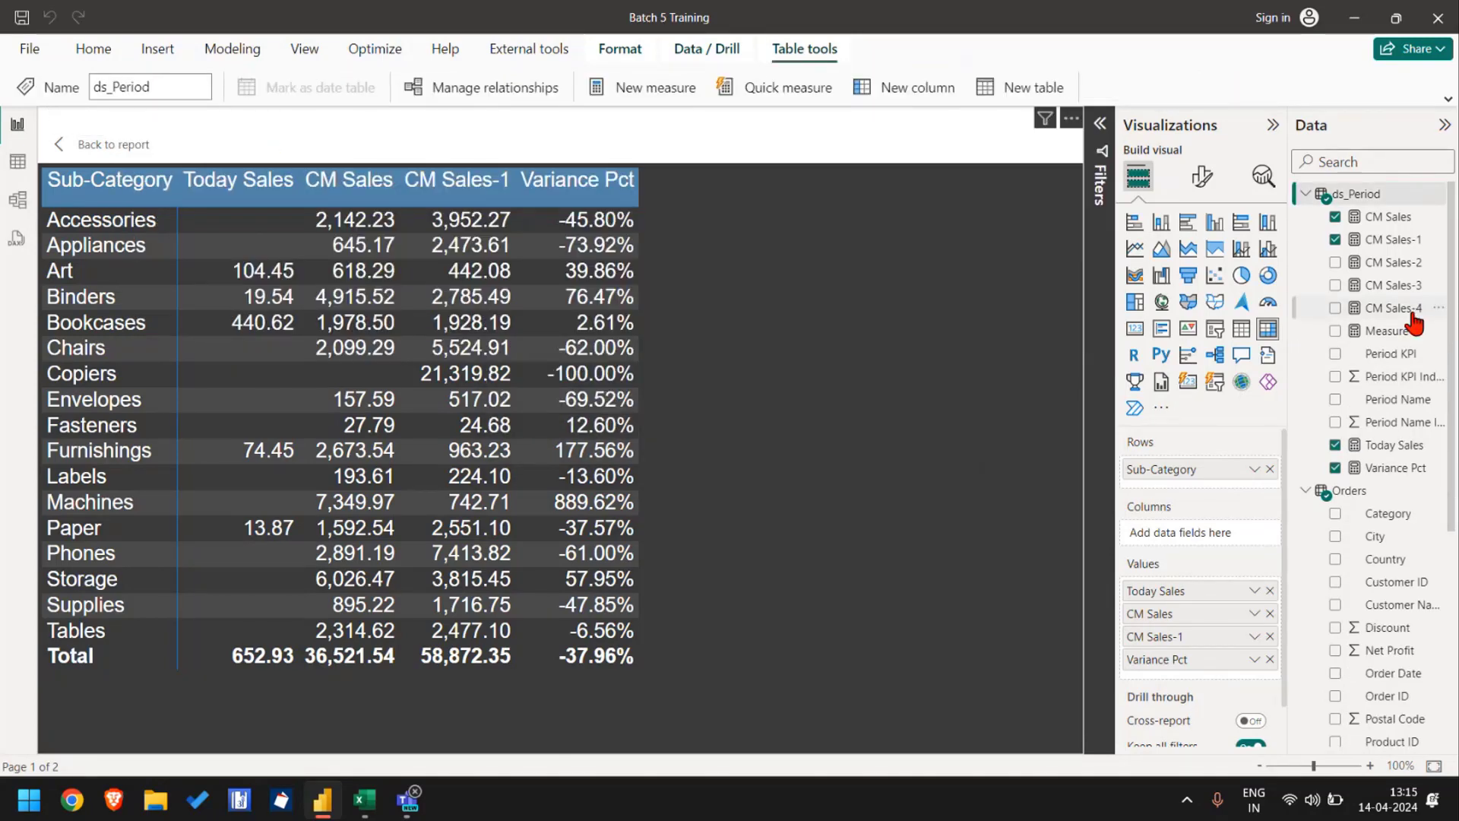
pyautogui.hotkey('ctrl', 'a')
pyautogui.hotkey('ctrl', 'c')
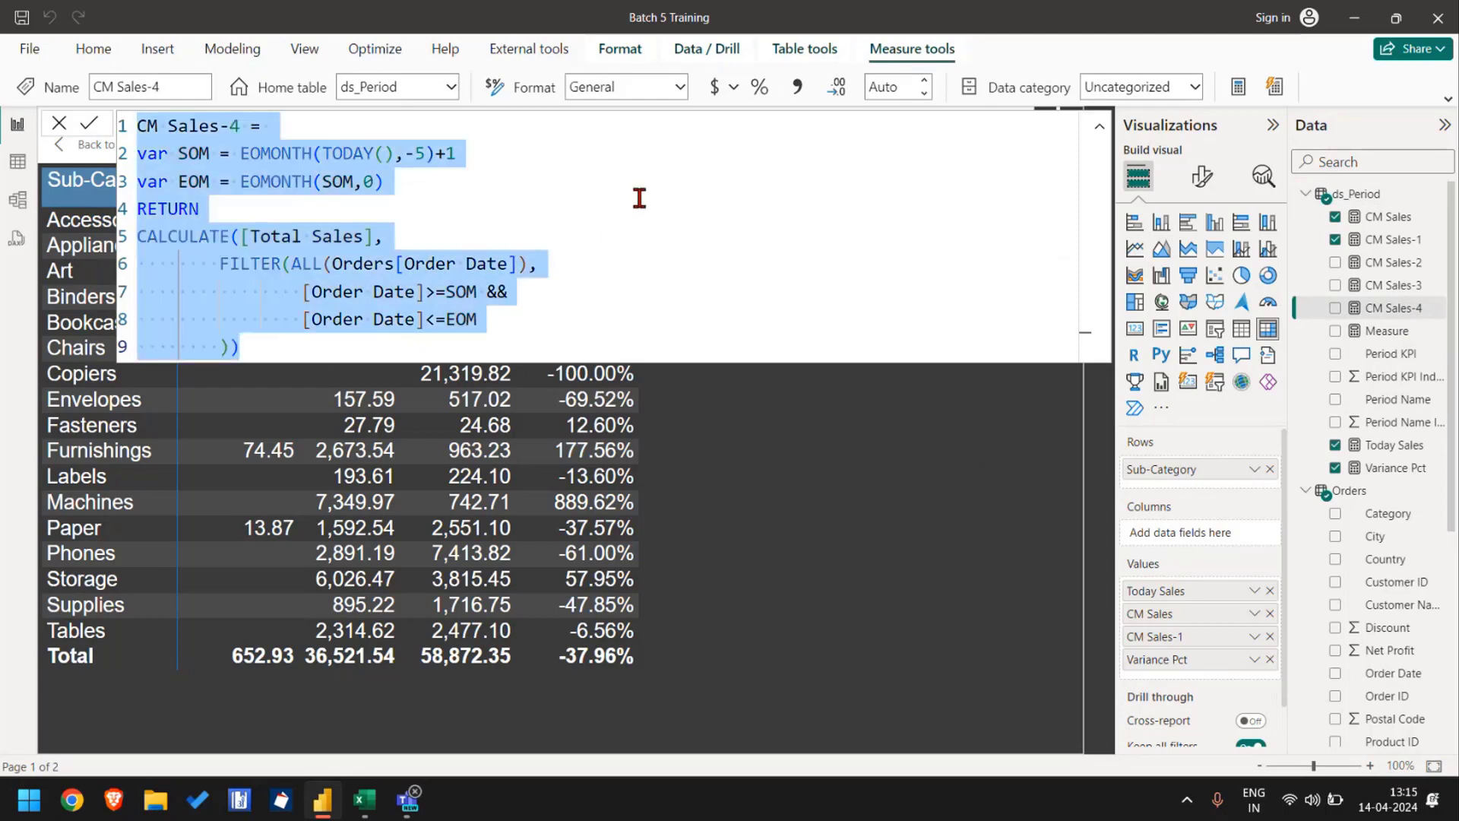
pyautogui.click(1238, 89)
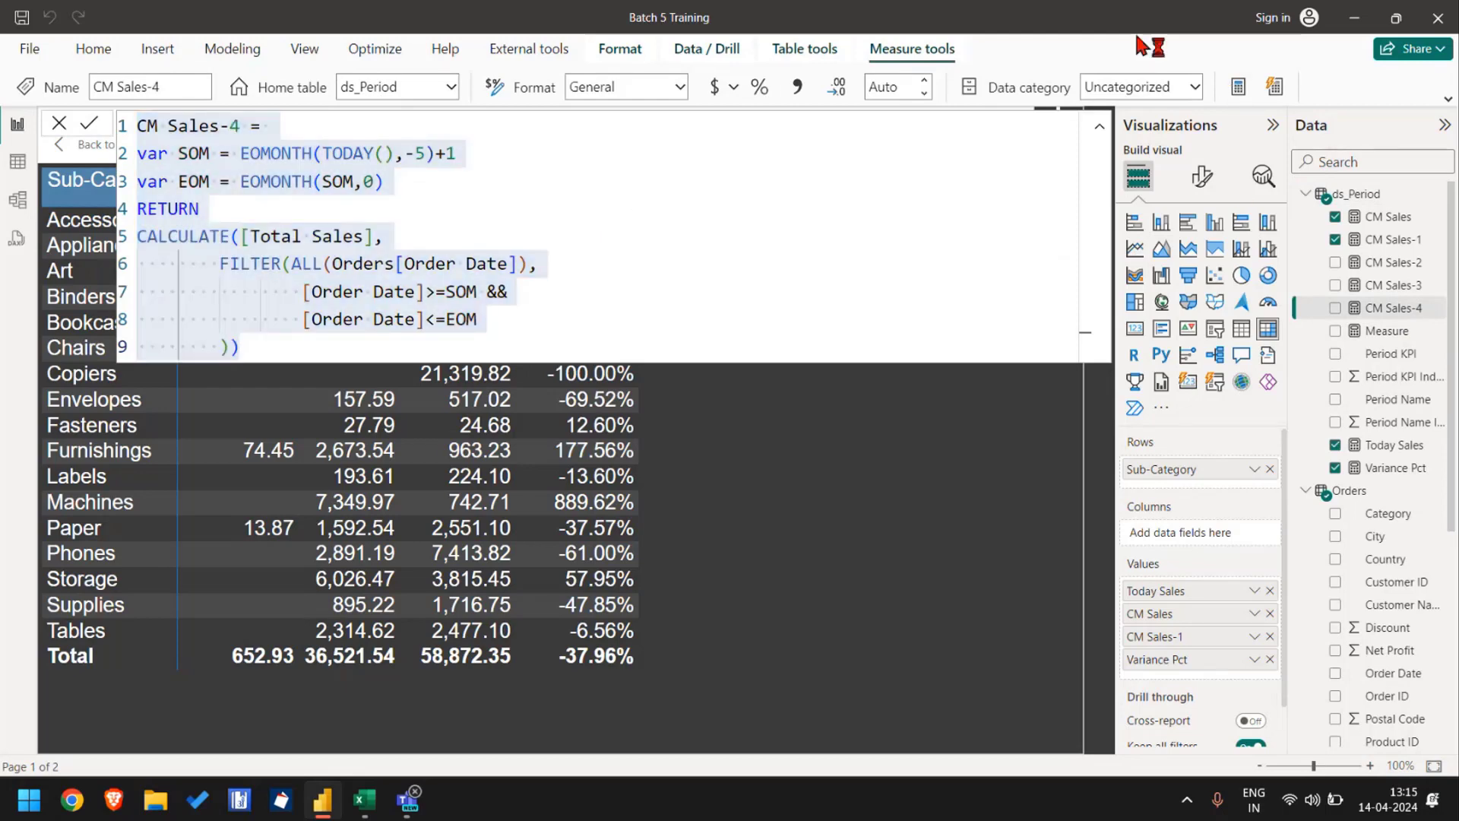
pyautogui.hotkey('ctrl', 'v')
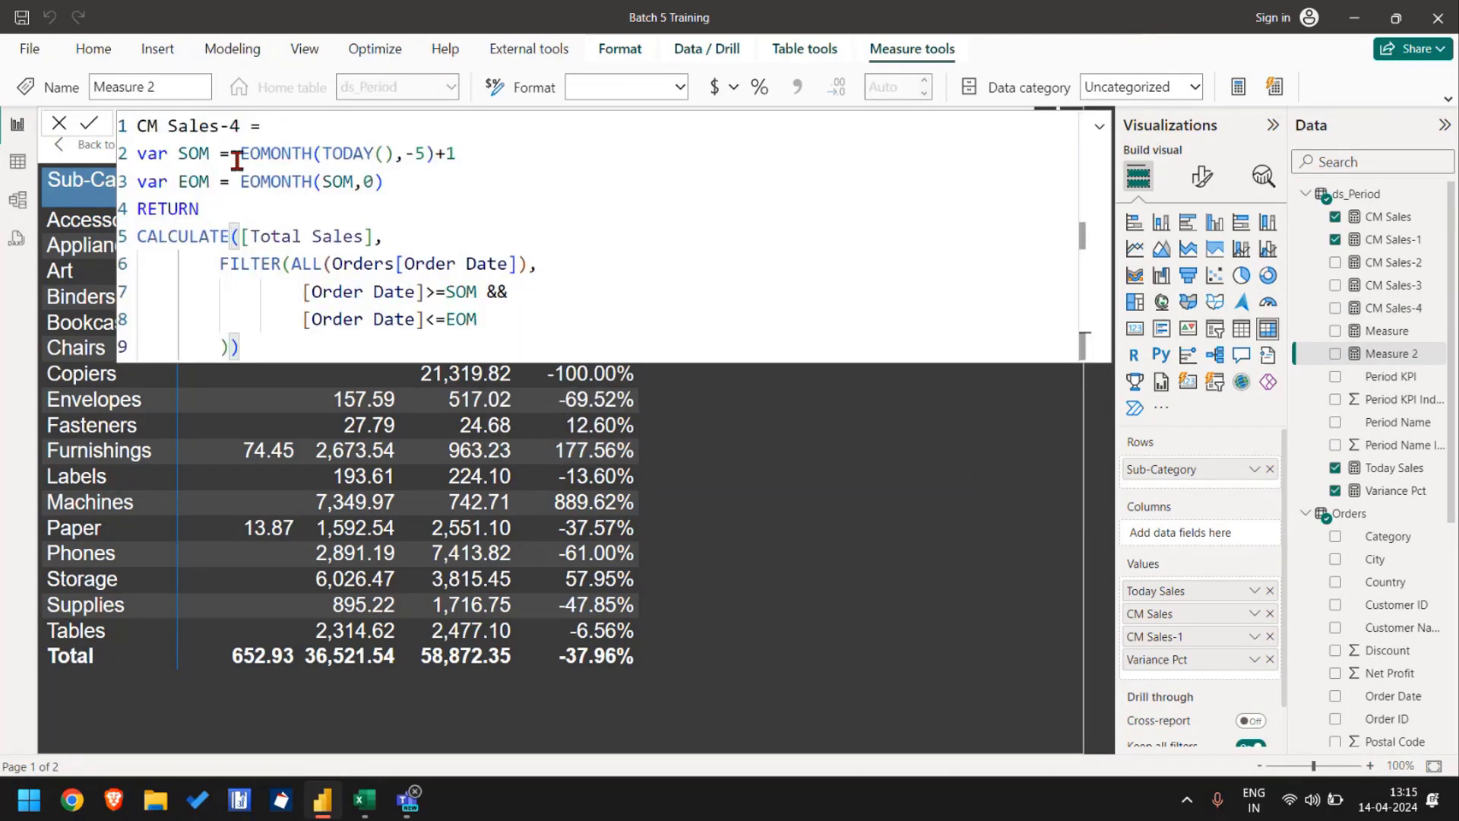
pyautogui.doubleClick(236, 125)
pyautogui.write('5')
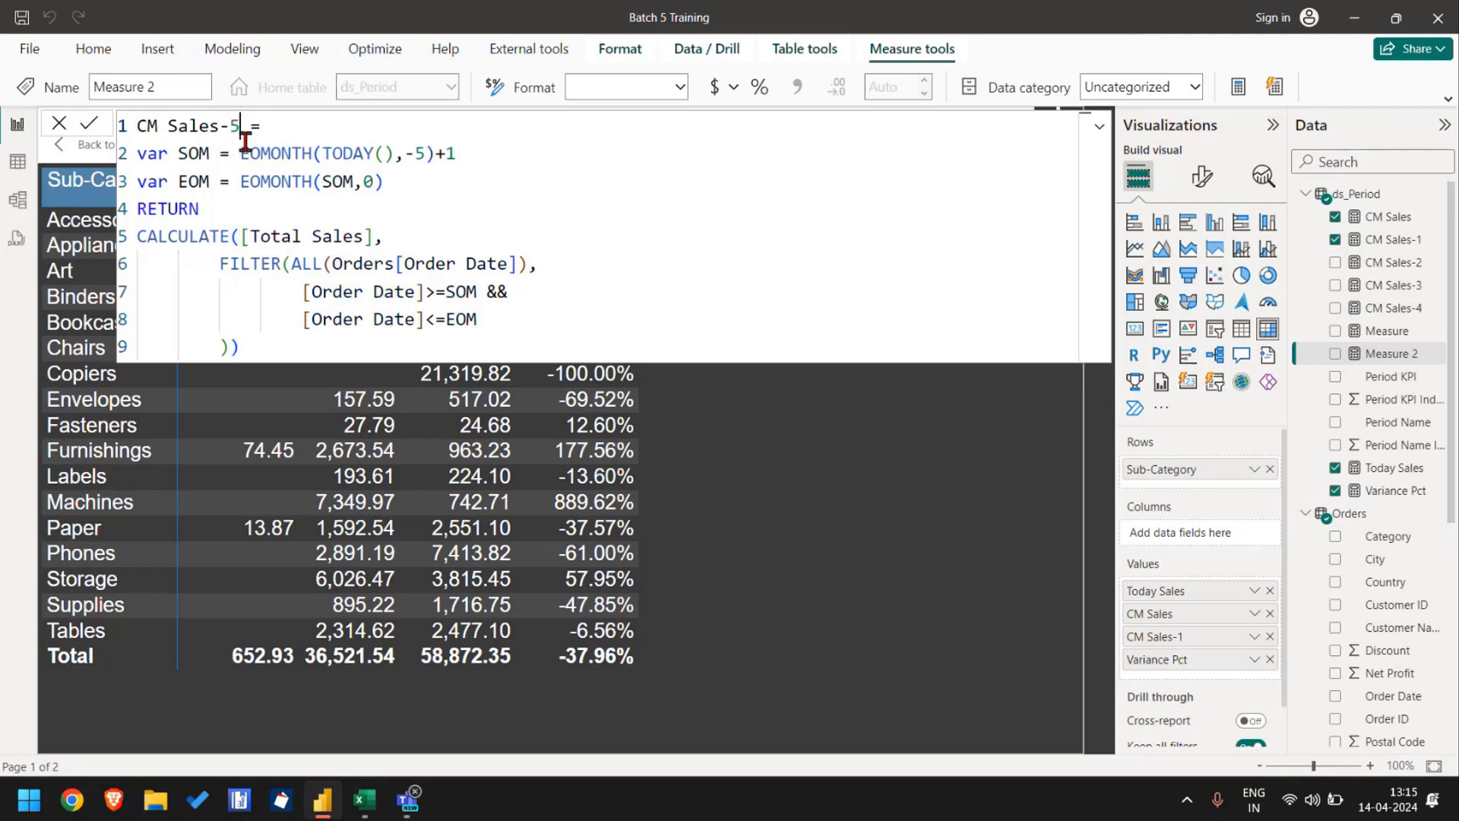
# Step: Set the EOMONTH offset in the SOM variable of CM Sales-5 to -6 and commit the measure
pyautogui.doubleClick(423, 153)
pyautogui.write('6')
pyautogui.press('Return')
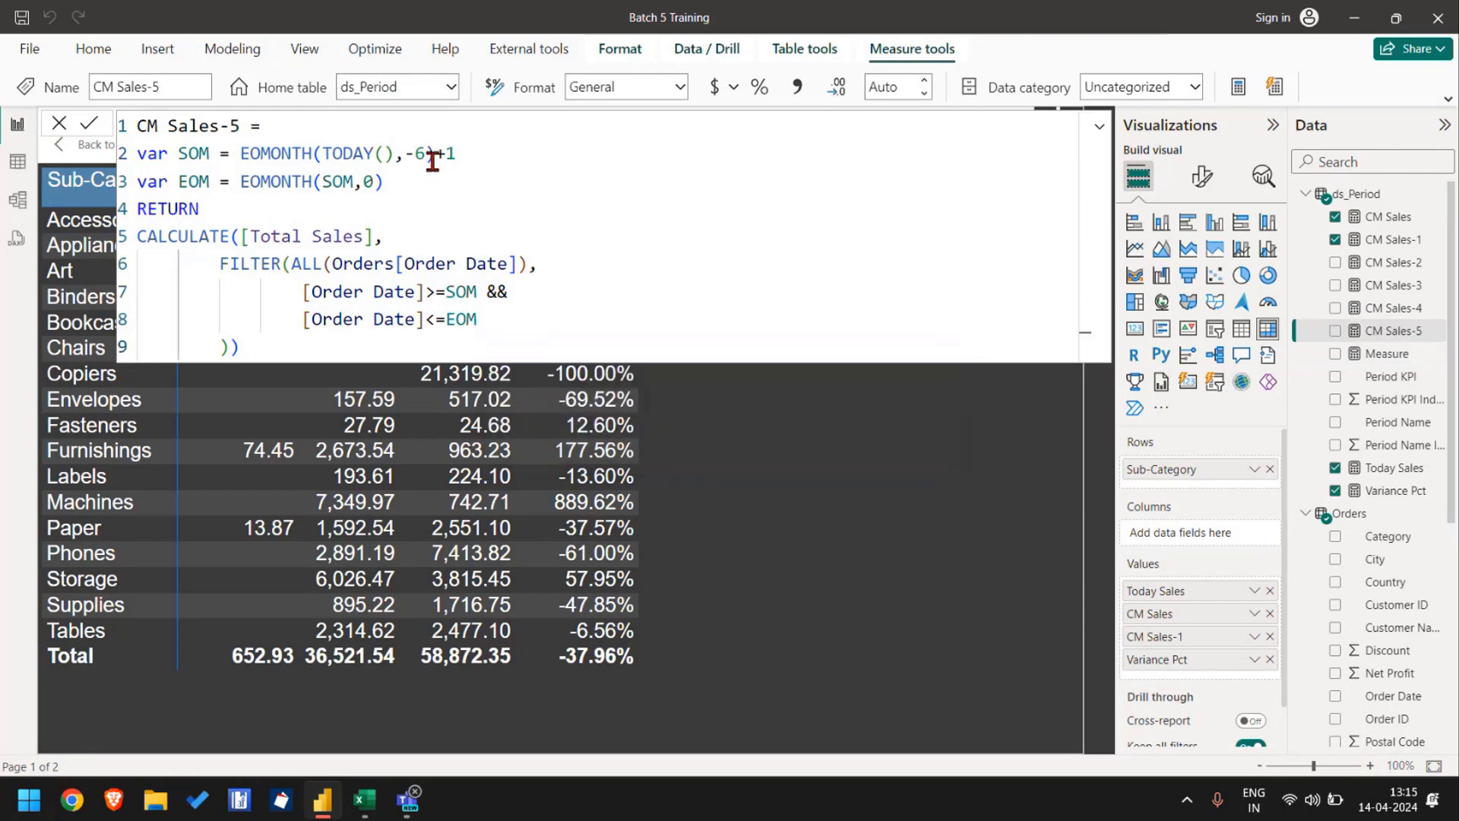
# Step: Switch to Excel and review the layout's month columns from Apr-24 to Nov-23 and the 2024 Year to Date column
pyautogui.hotkey('alt', 'Tab')
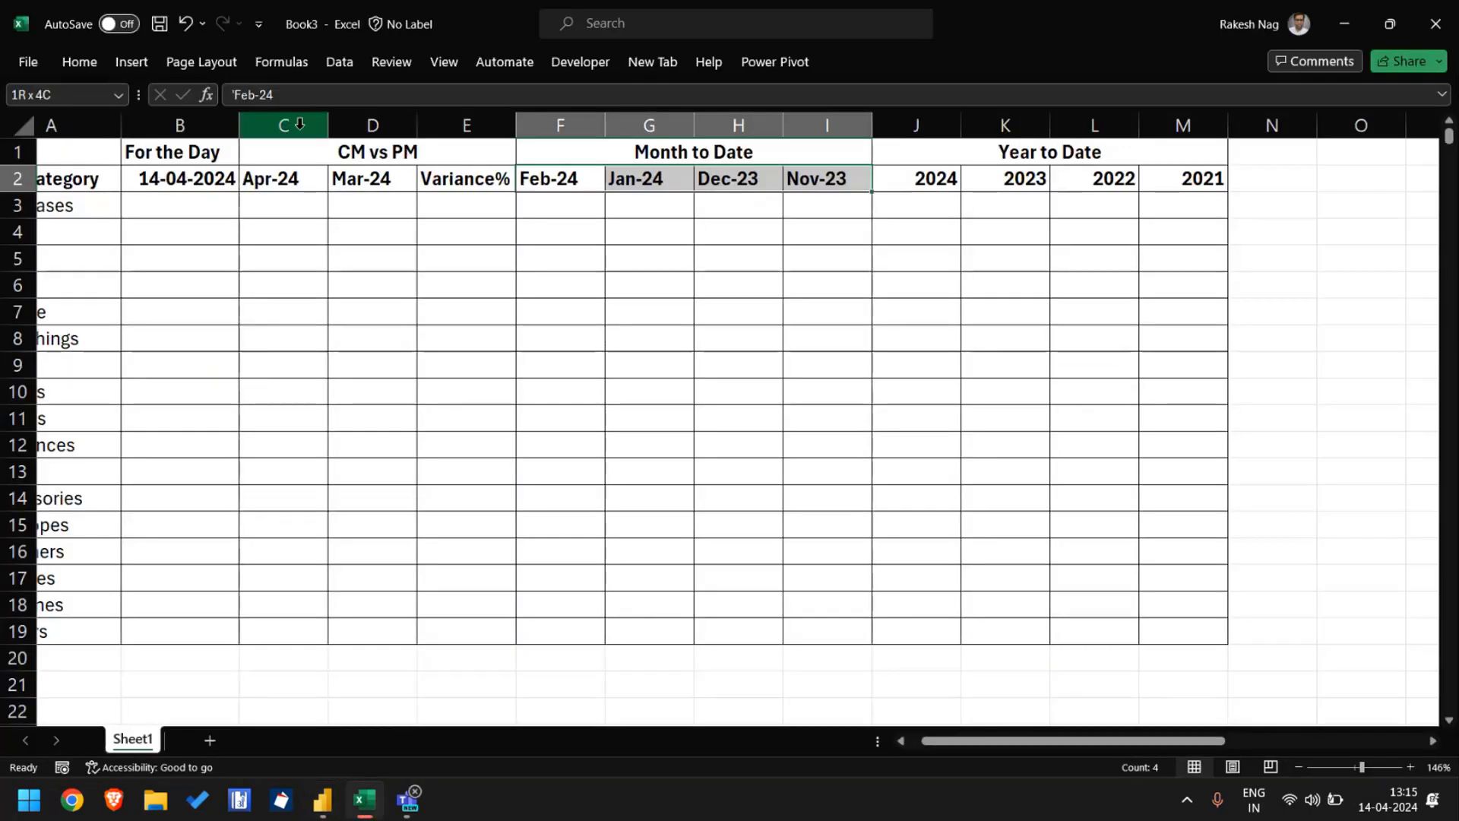
pyautogui.click(295, 124)
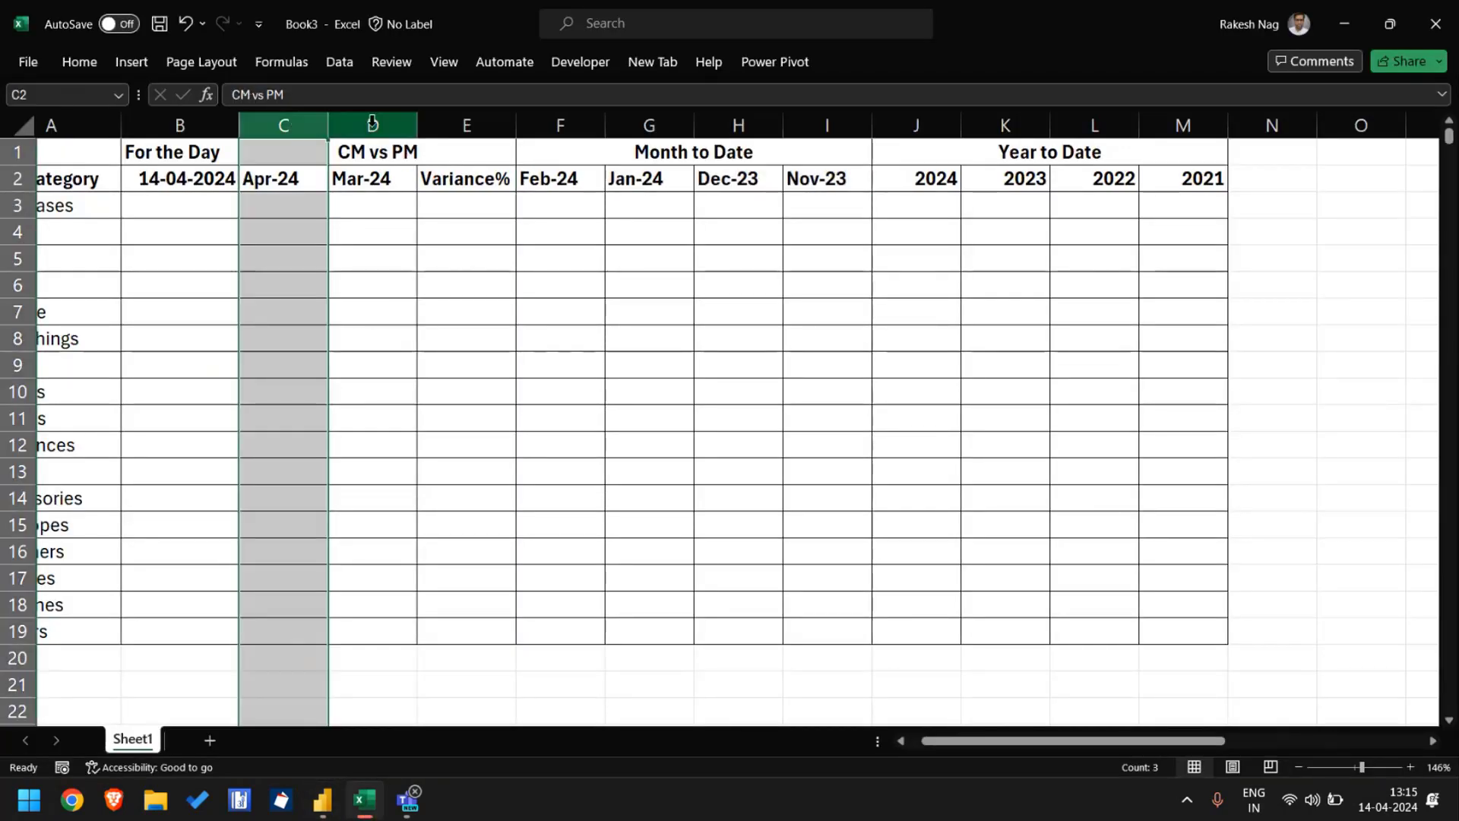
pyautogui.click(372, 124)
pyautogui.click(560, 125)
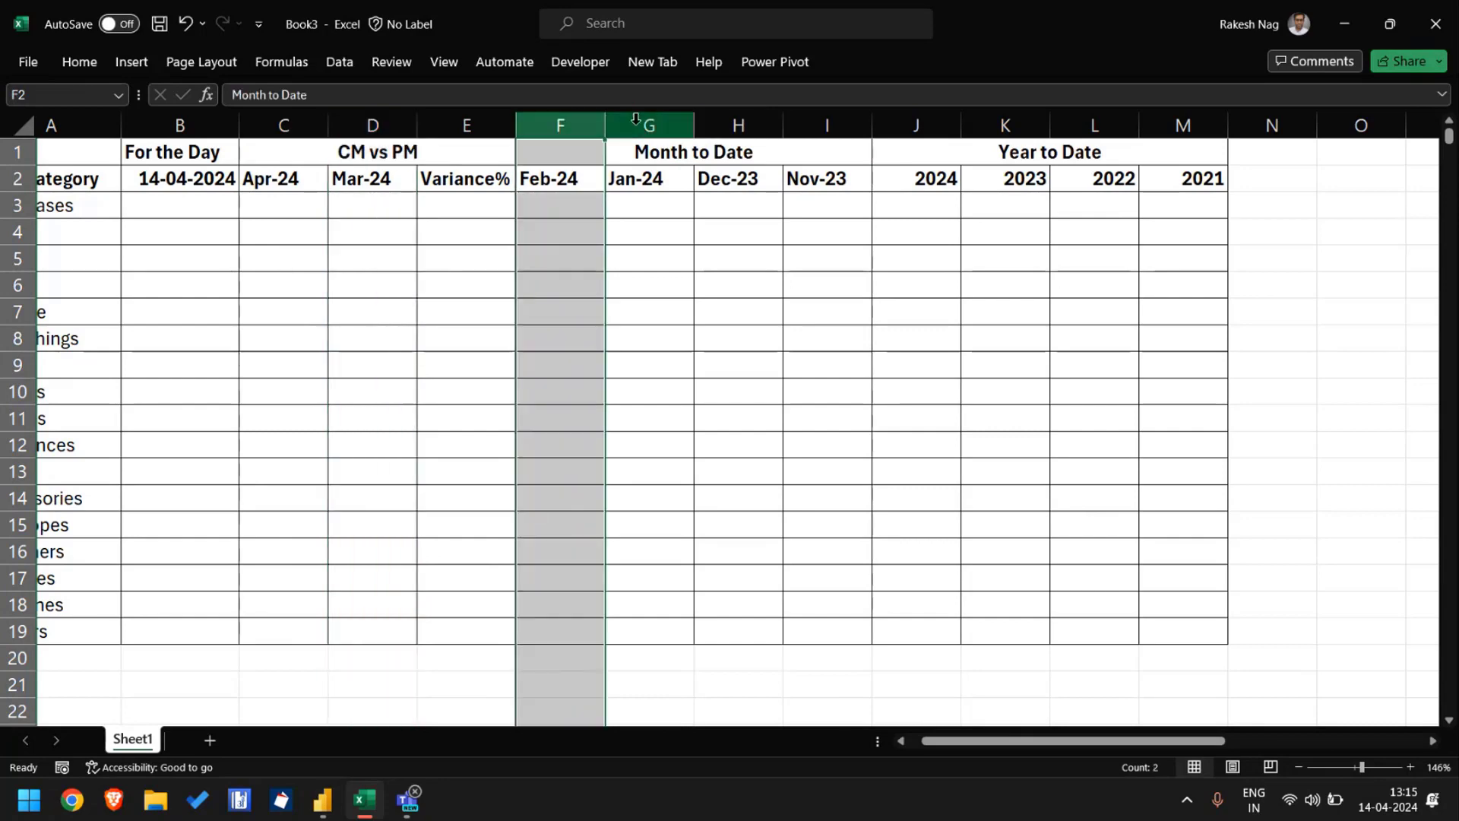
pyautogui.click(649, 125)
pyautogui.click(739, 125)
pyautogui.click(826, 125)
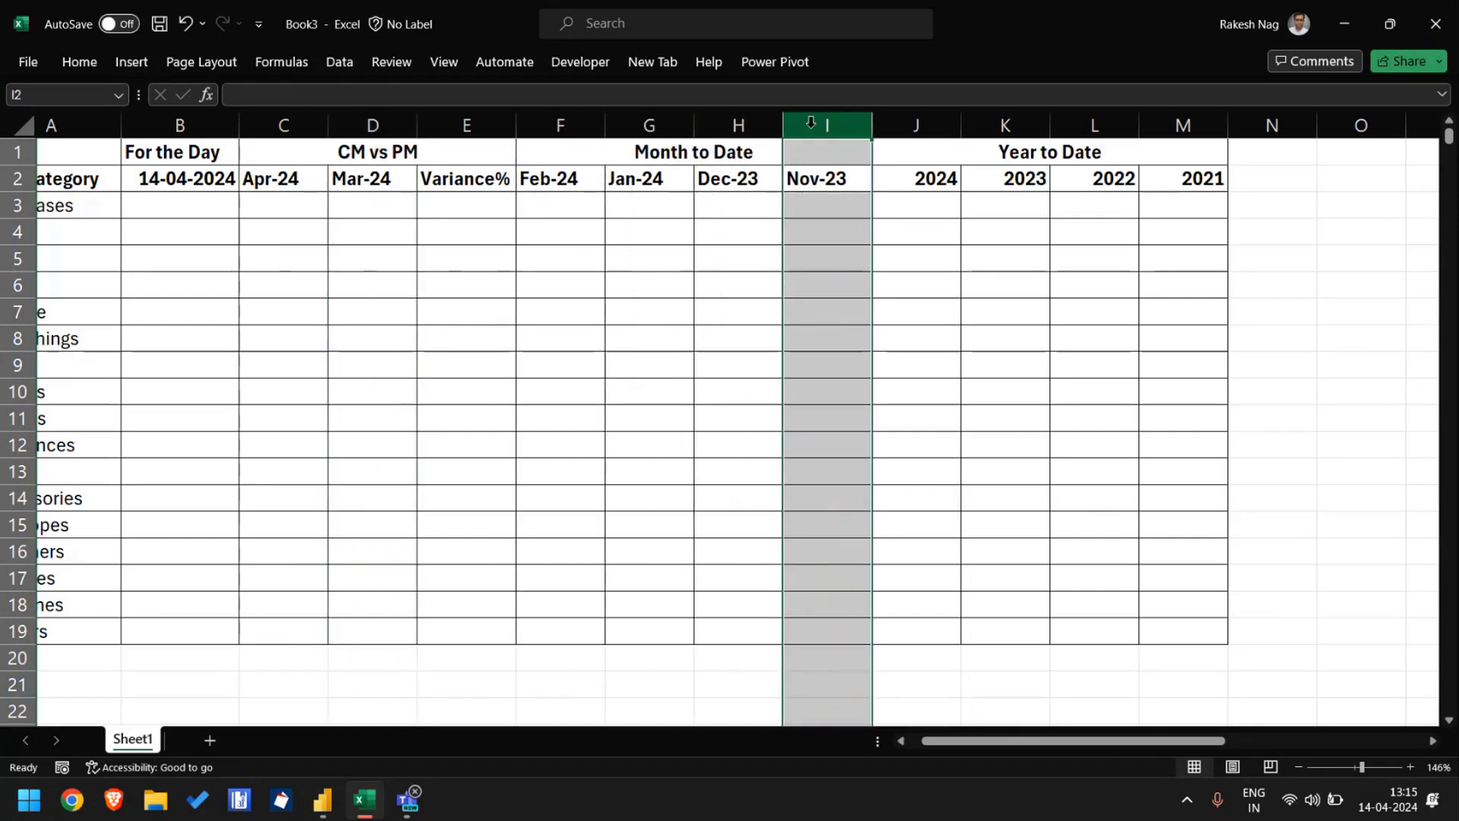
pyautogui.hotkey('alt', 'Tab')
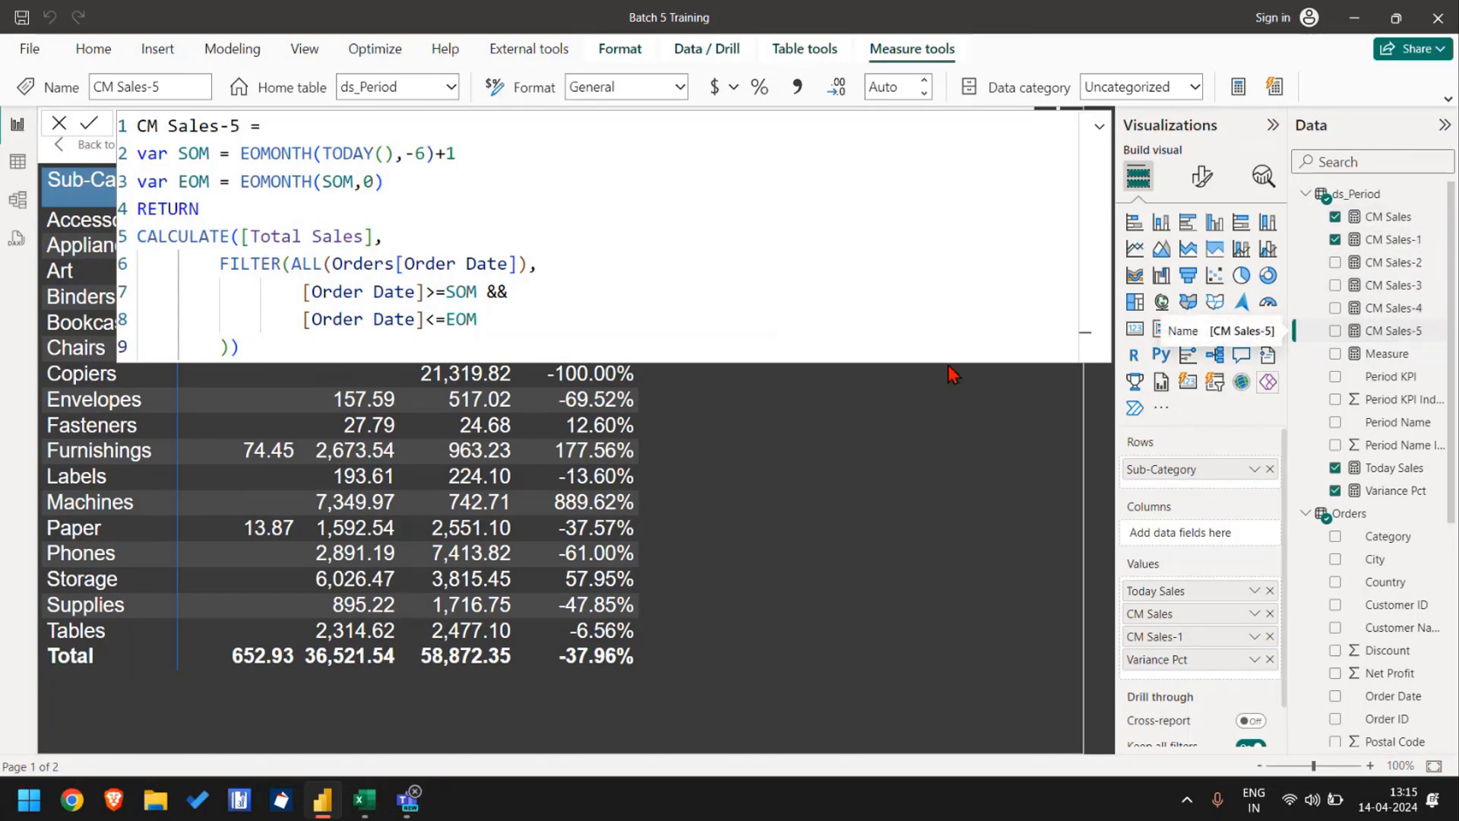
pyautogui.hotkey('alt', 'Tab')
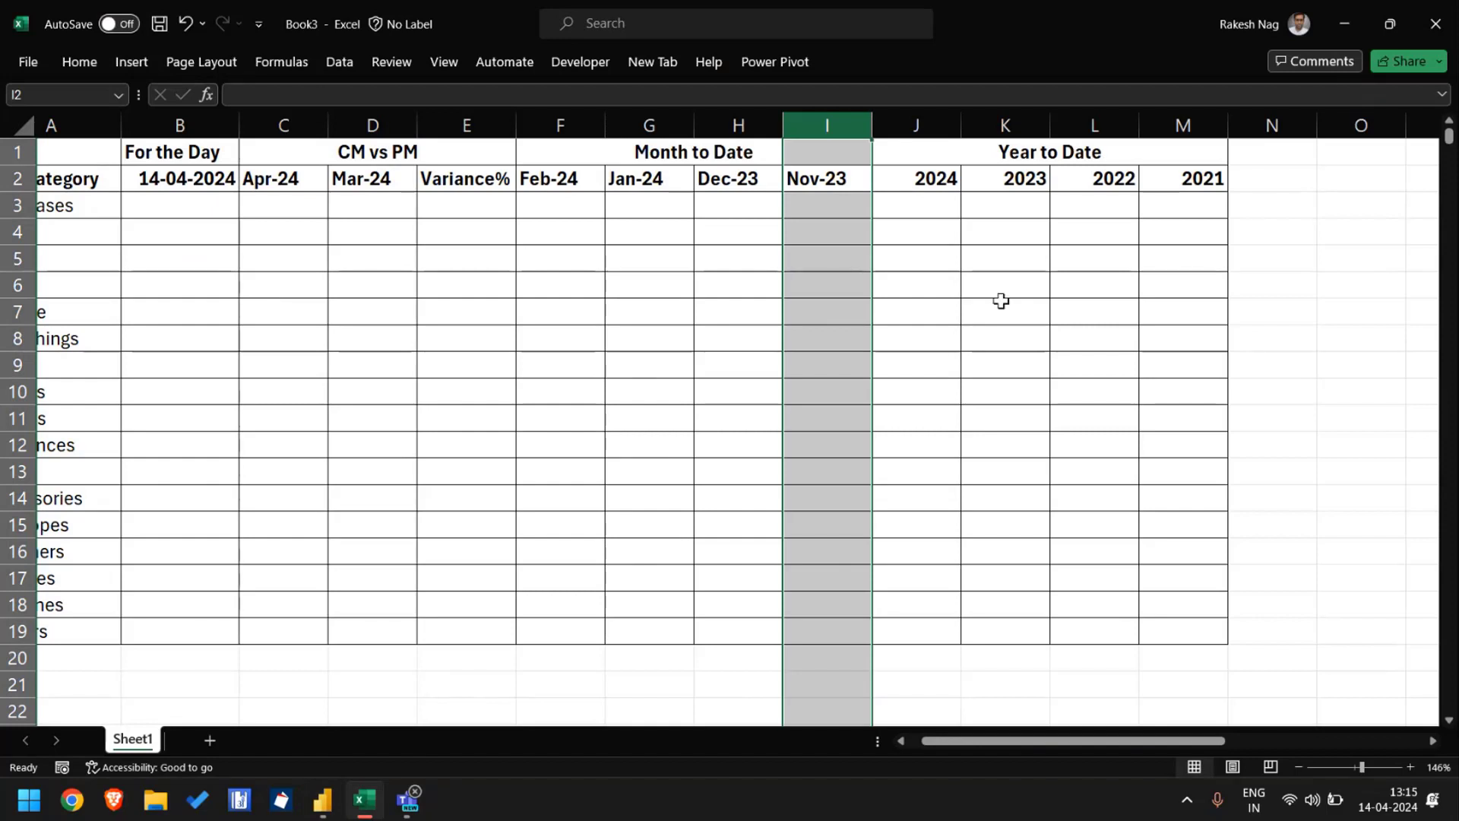
pyautogui.click(916, 127)
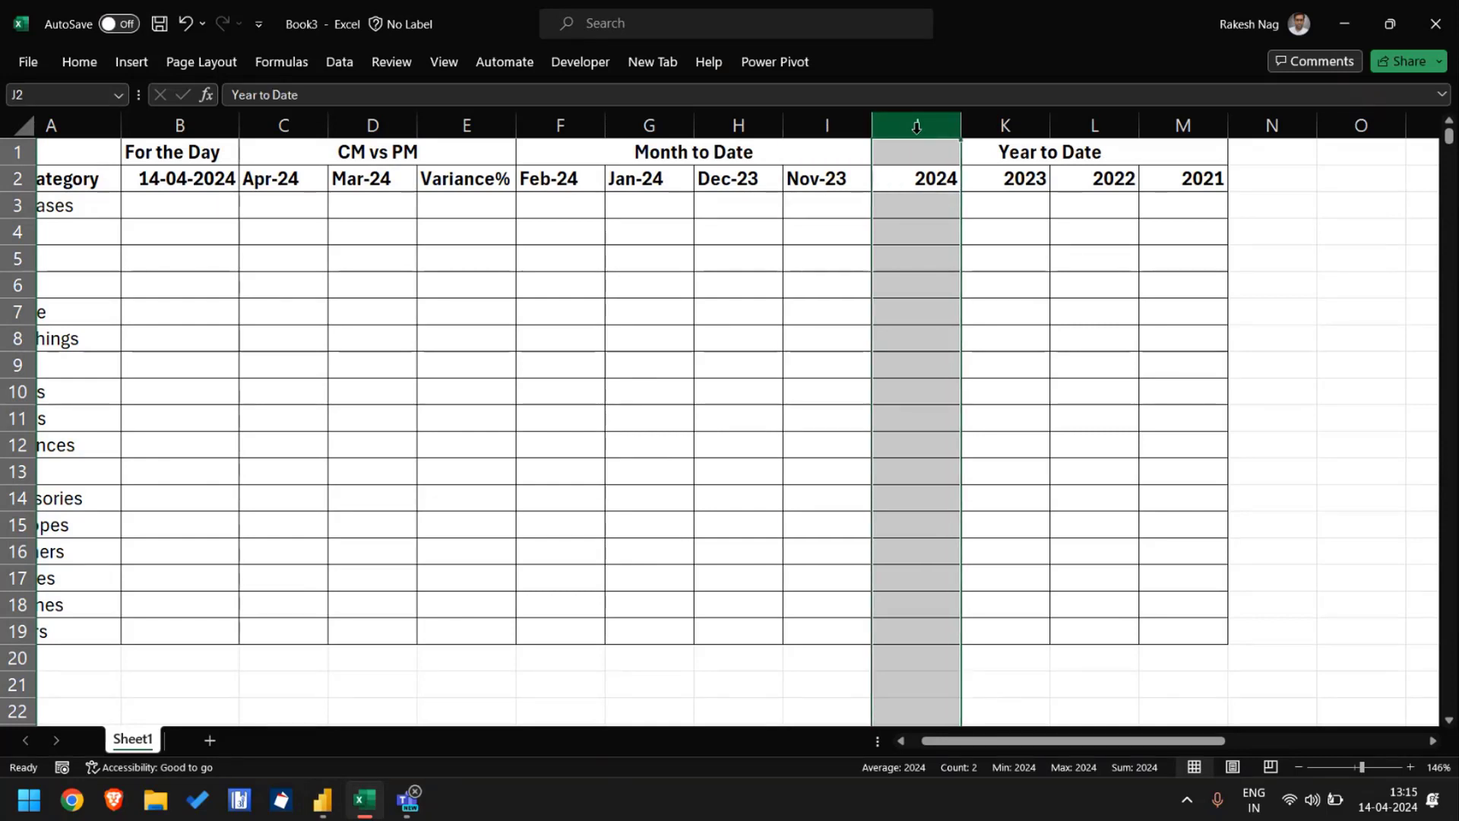
# Step: Switch to Power BI and copy the full CM Sales-5 formula into a new measure
pyautogui.hotkey('alt', 'Tab')
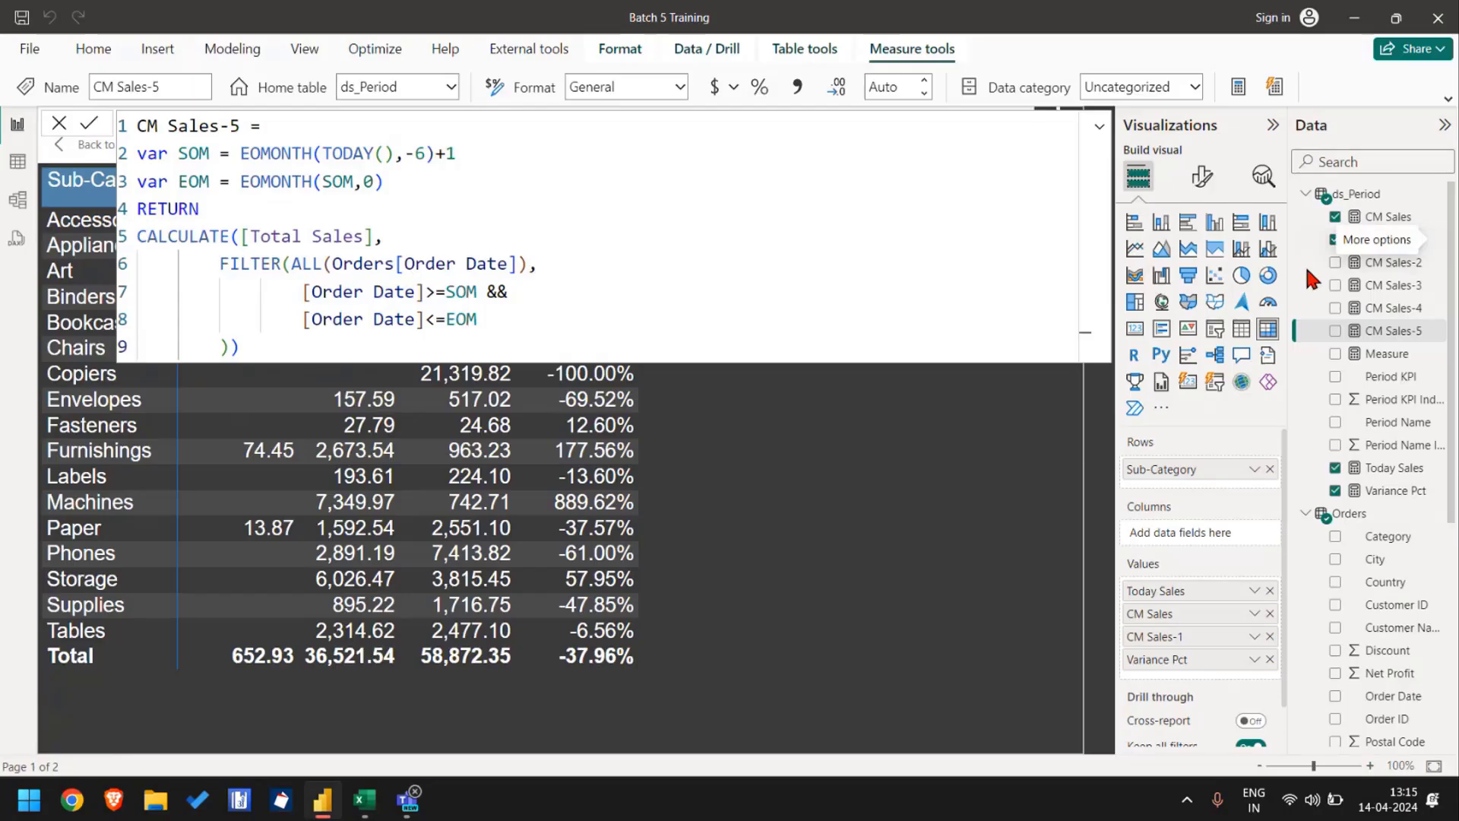
pyautogui.hotkey('ctrl', 'a')
pyautogui.hotkey('ctrl', 'c')
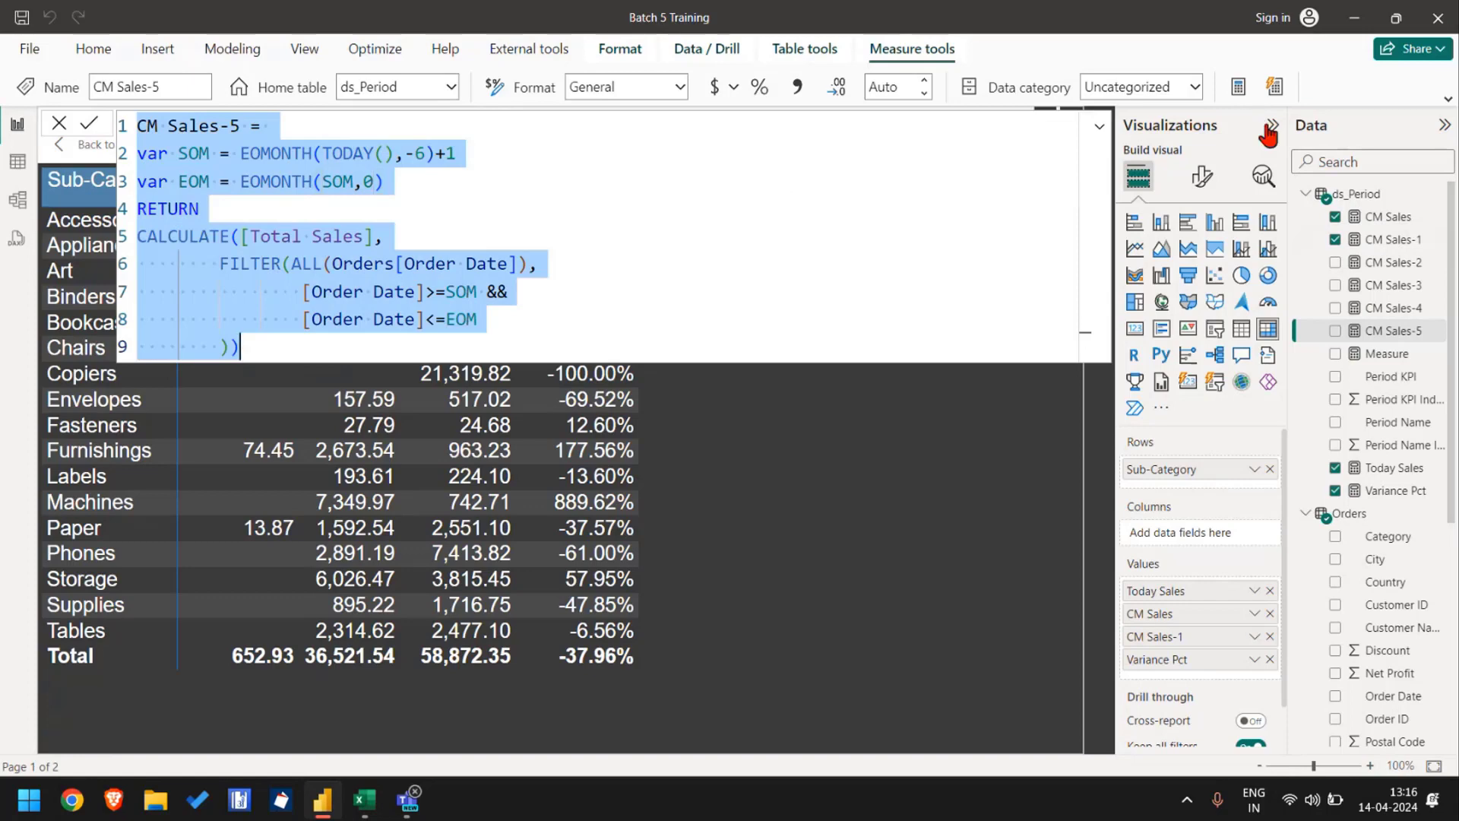
pyautogui.click(1237, 88)
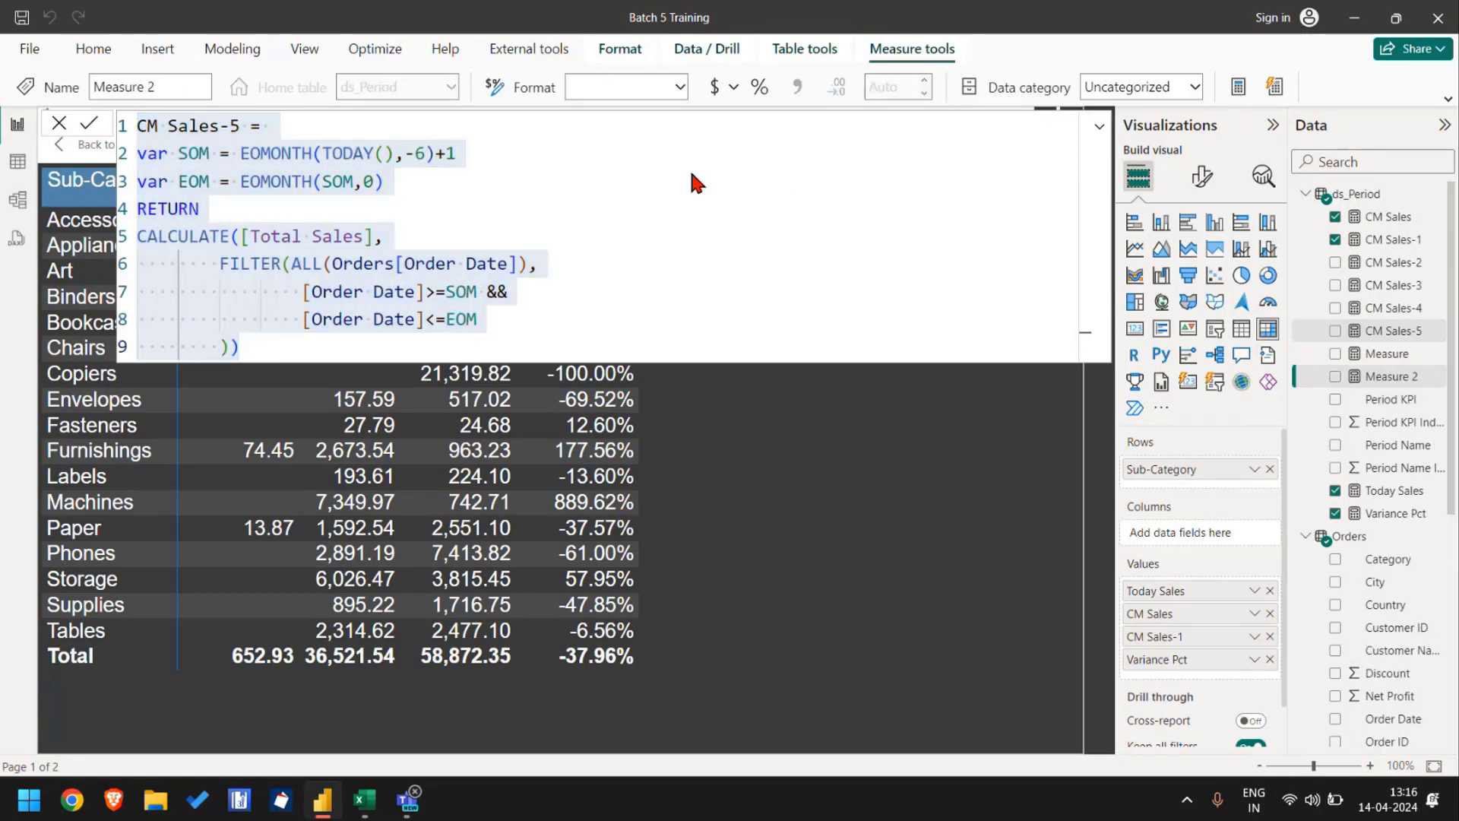
pyautogui.hotkey('ctrl', 'v')
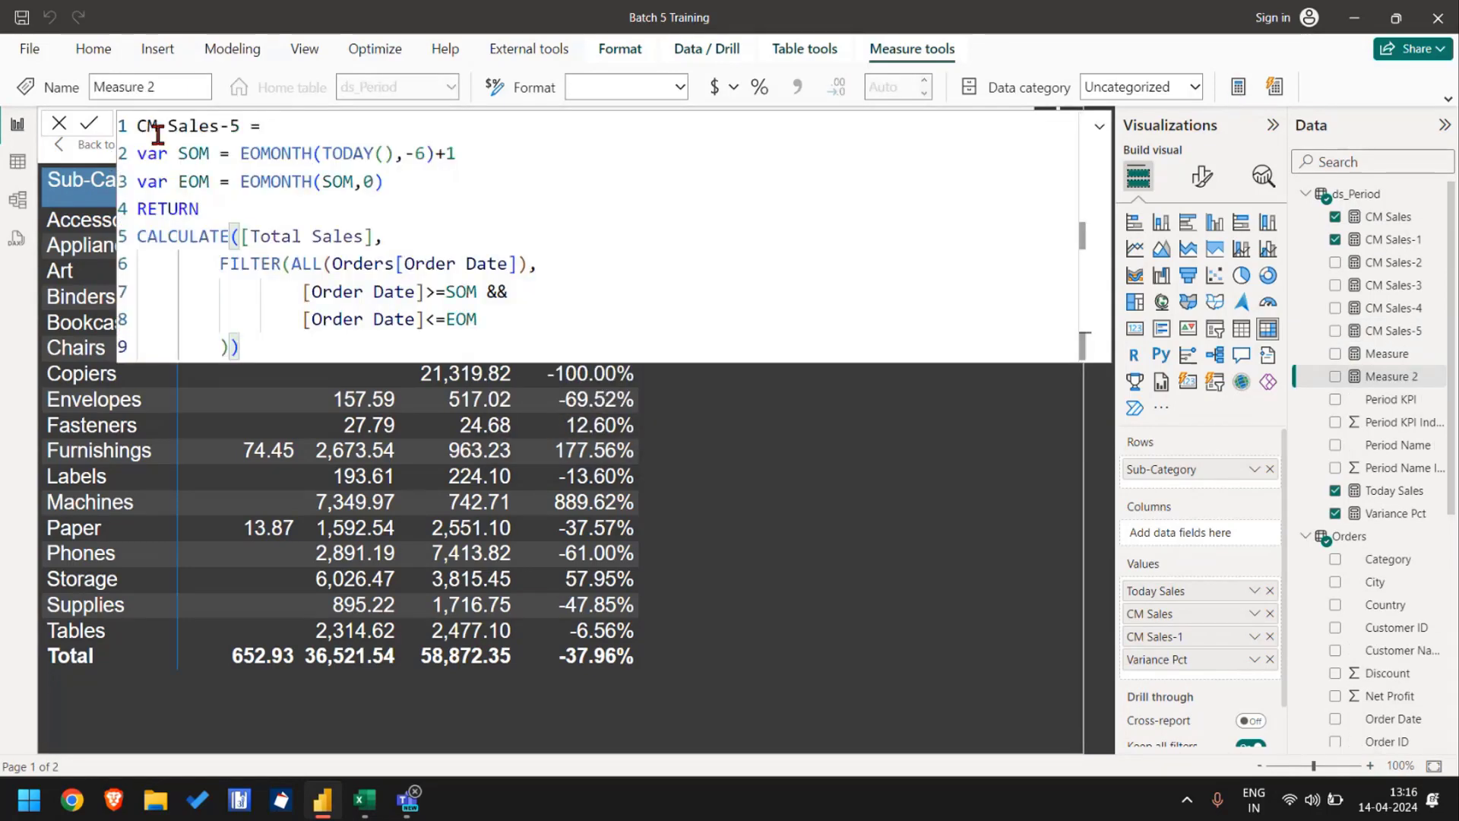
# Step: Rename the measure in the formula's first line to CY Sales, removing the -5 suffix
pyautogui.click(154, 132)
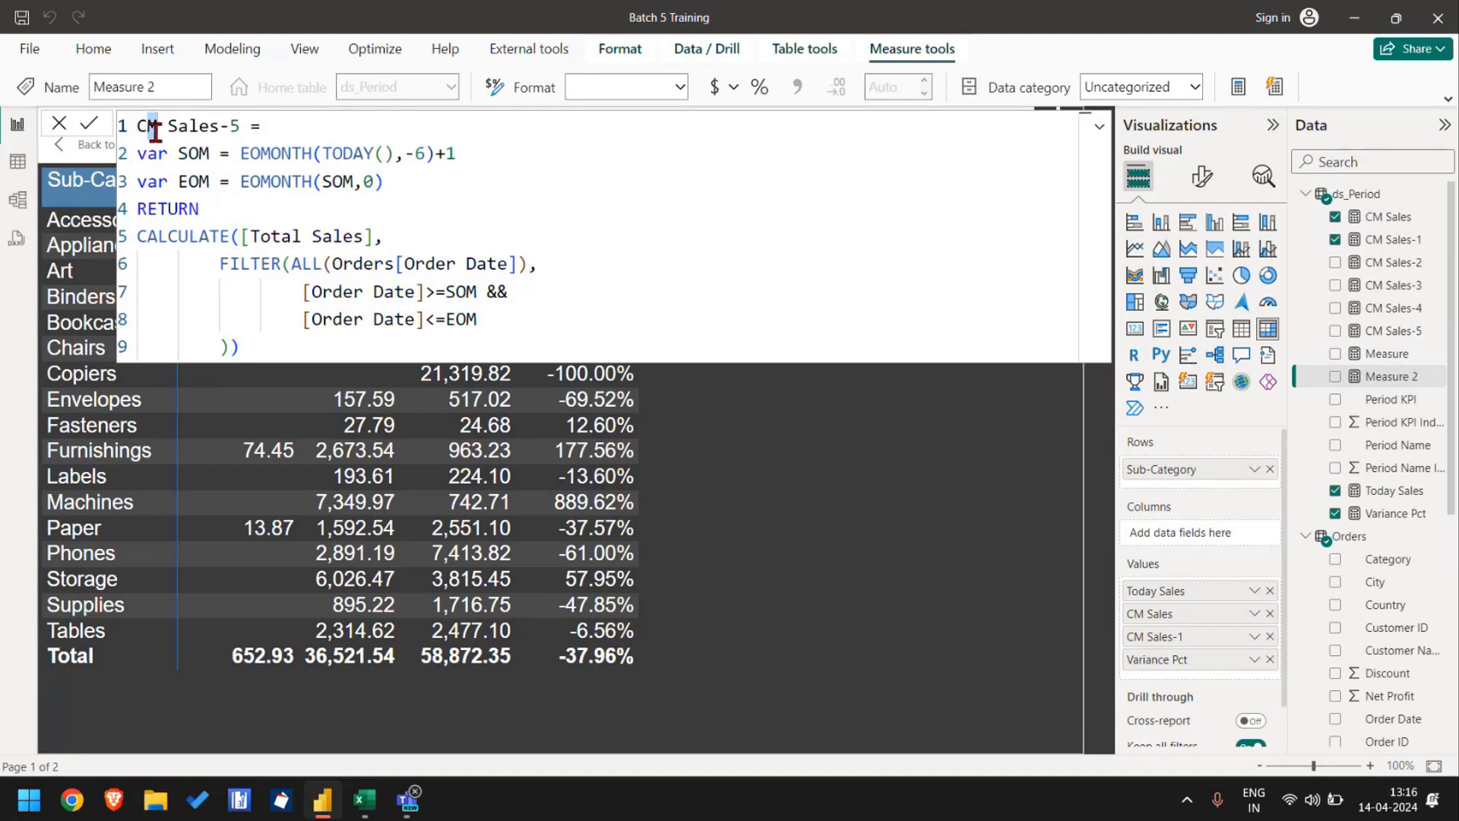
pyautogui.write('Y')
pyautogui.press('Right')
pyautogui.press('Right')
pyautogui.press('Right')
pyautogui.press('Right')
pyautogui.press('Right')
pyautogui.press('Right')
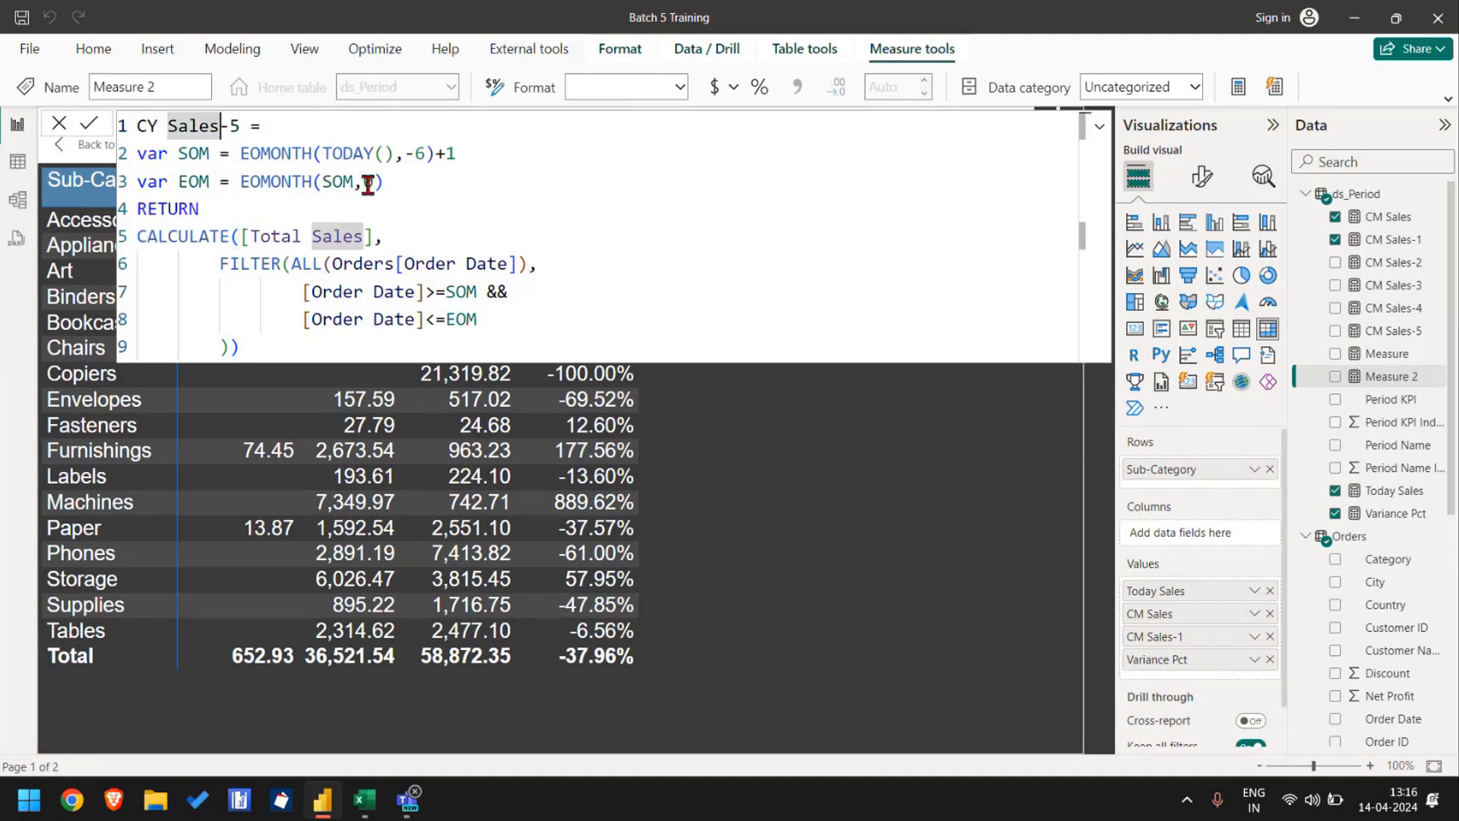
pyautogui.press('Delete')
pyautogui.press('Delete')
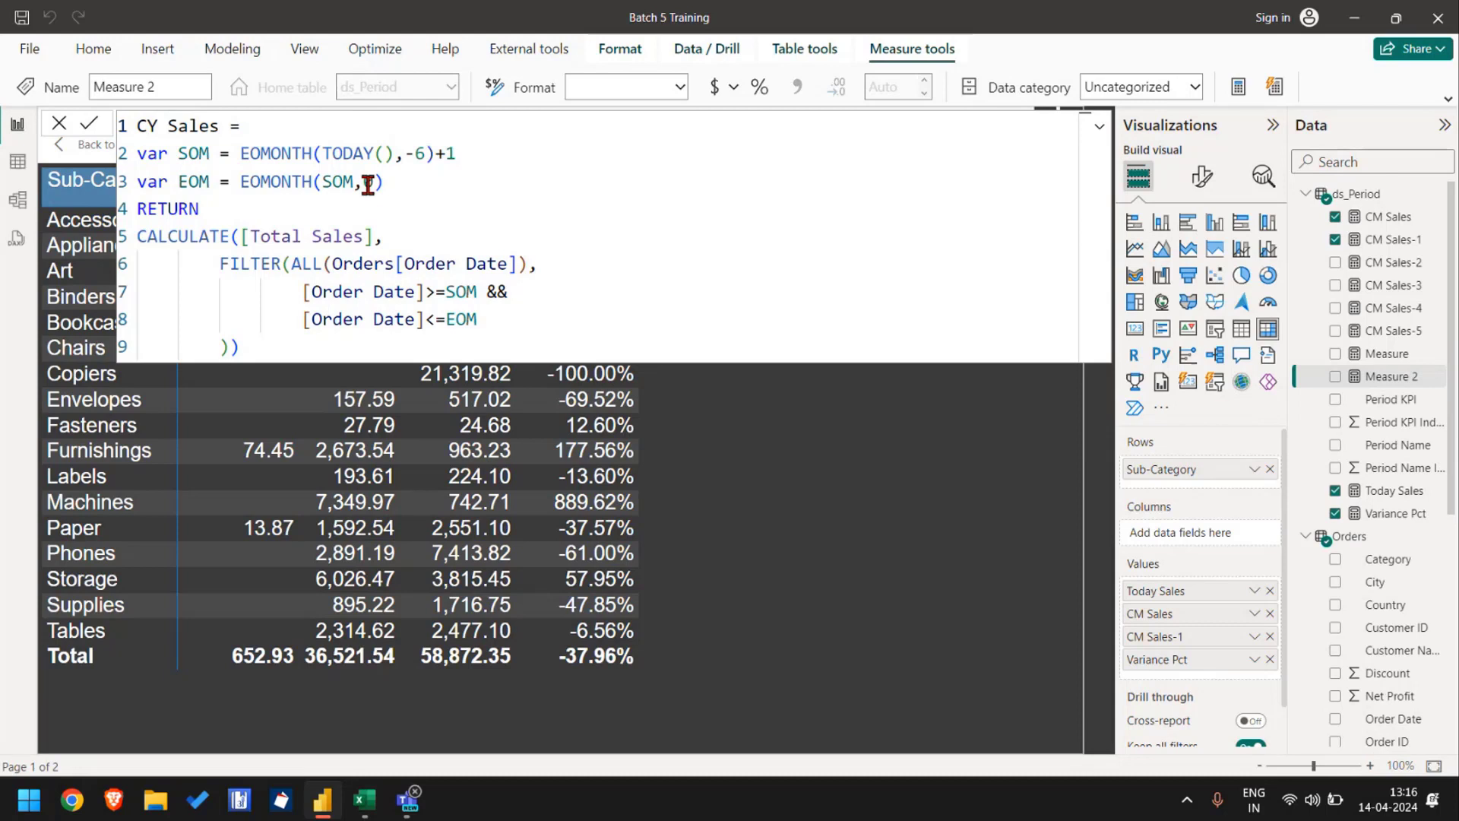
pyautogui.click(524, 164)
pyautogui.doubleClick(466, 294)
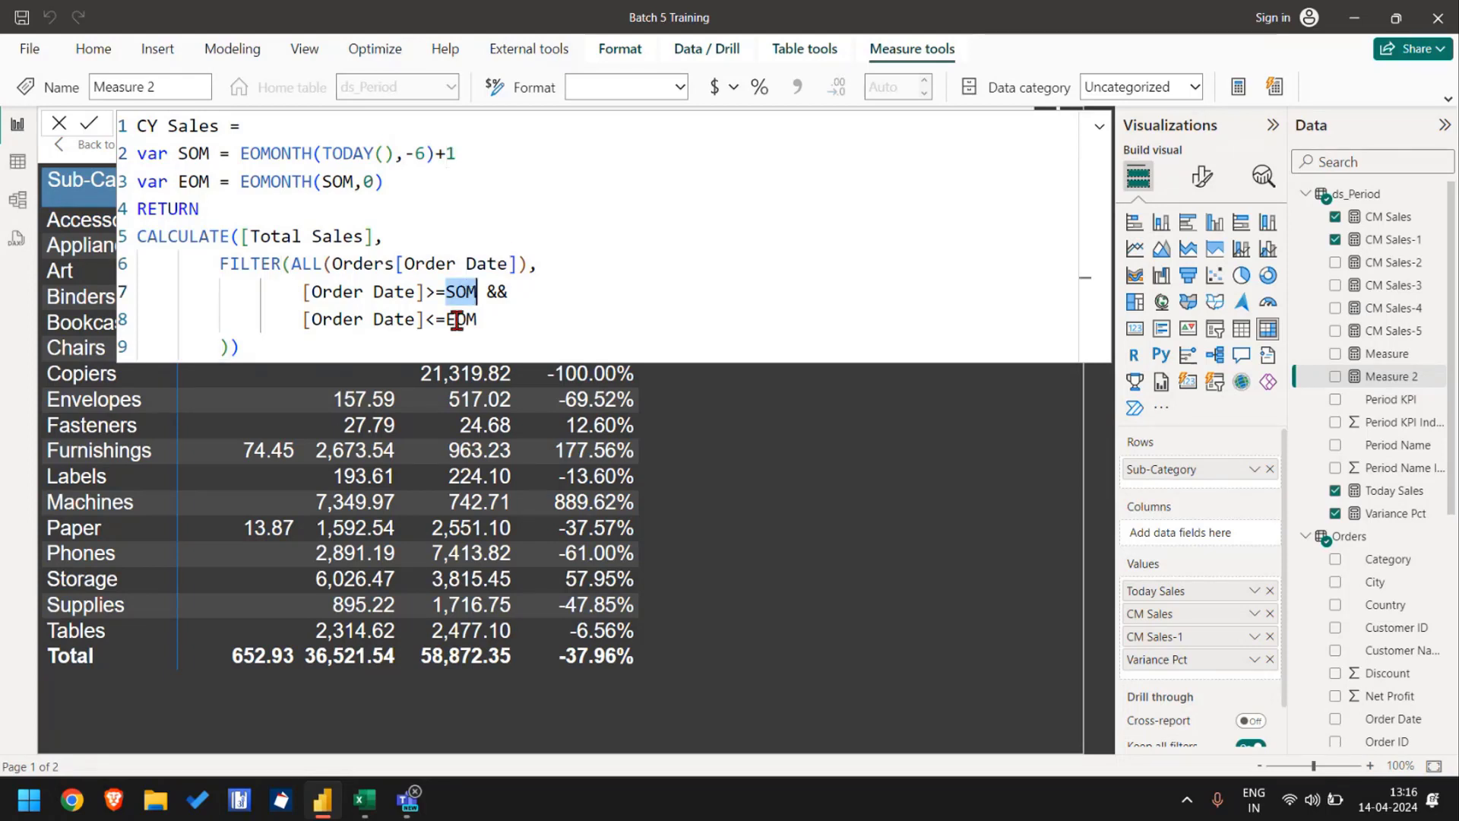
pyautogui.click(456, 329)
pyautogui.doubleClick(456, 326)
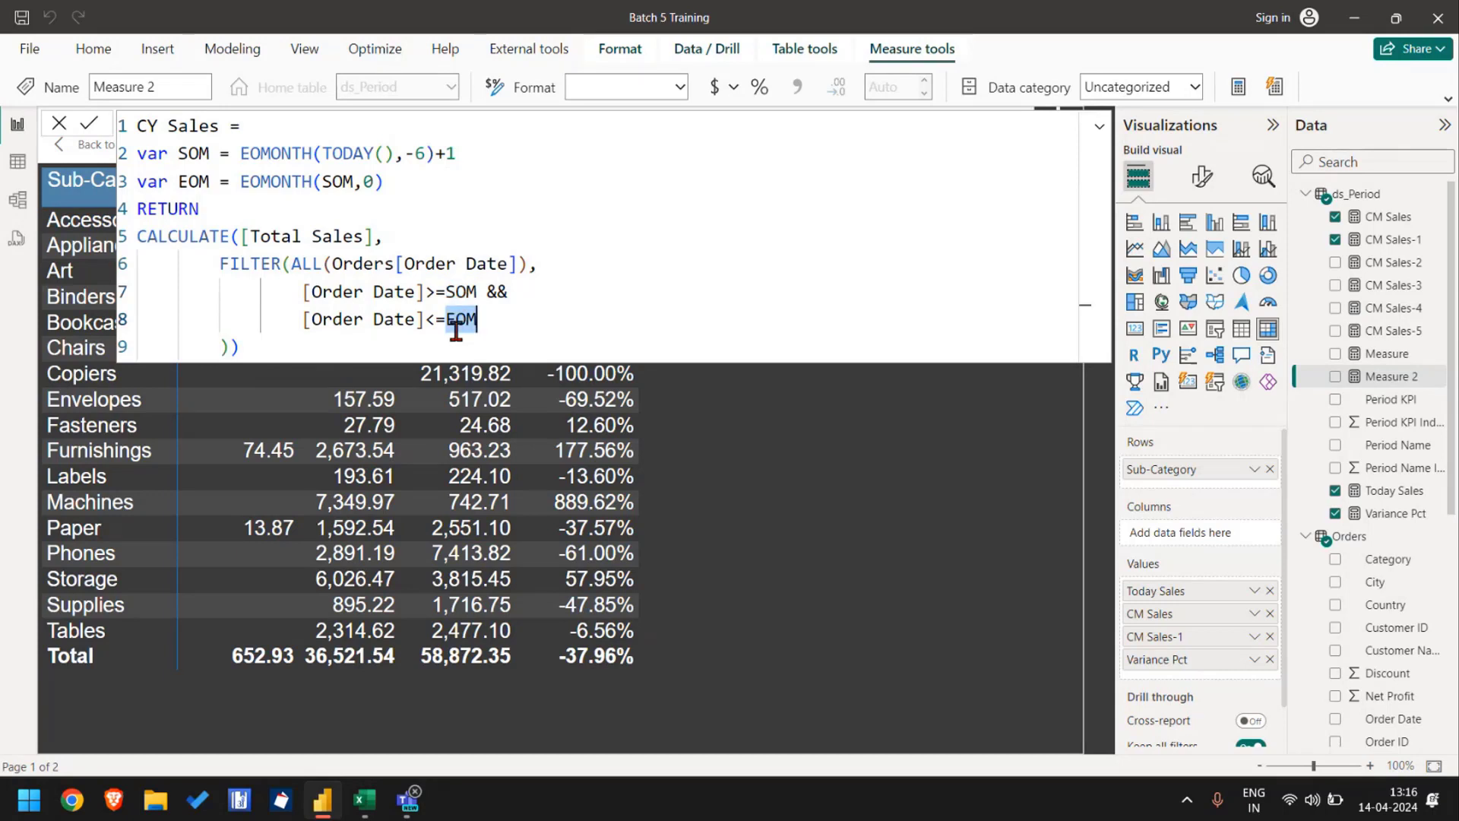
# Step: Comment out the entire CALCULATE block below RETURN in the CY Sales formula
pyautogui.click(486, 169)
pyautogui.press('Down')
pyautogui.press('Down')
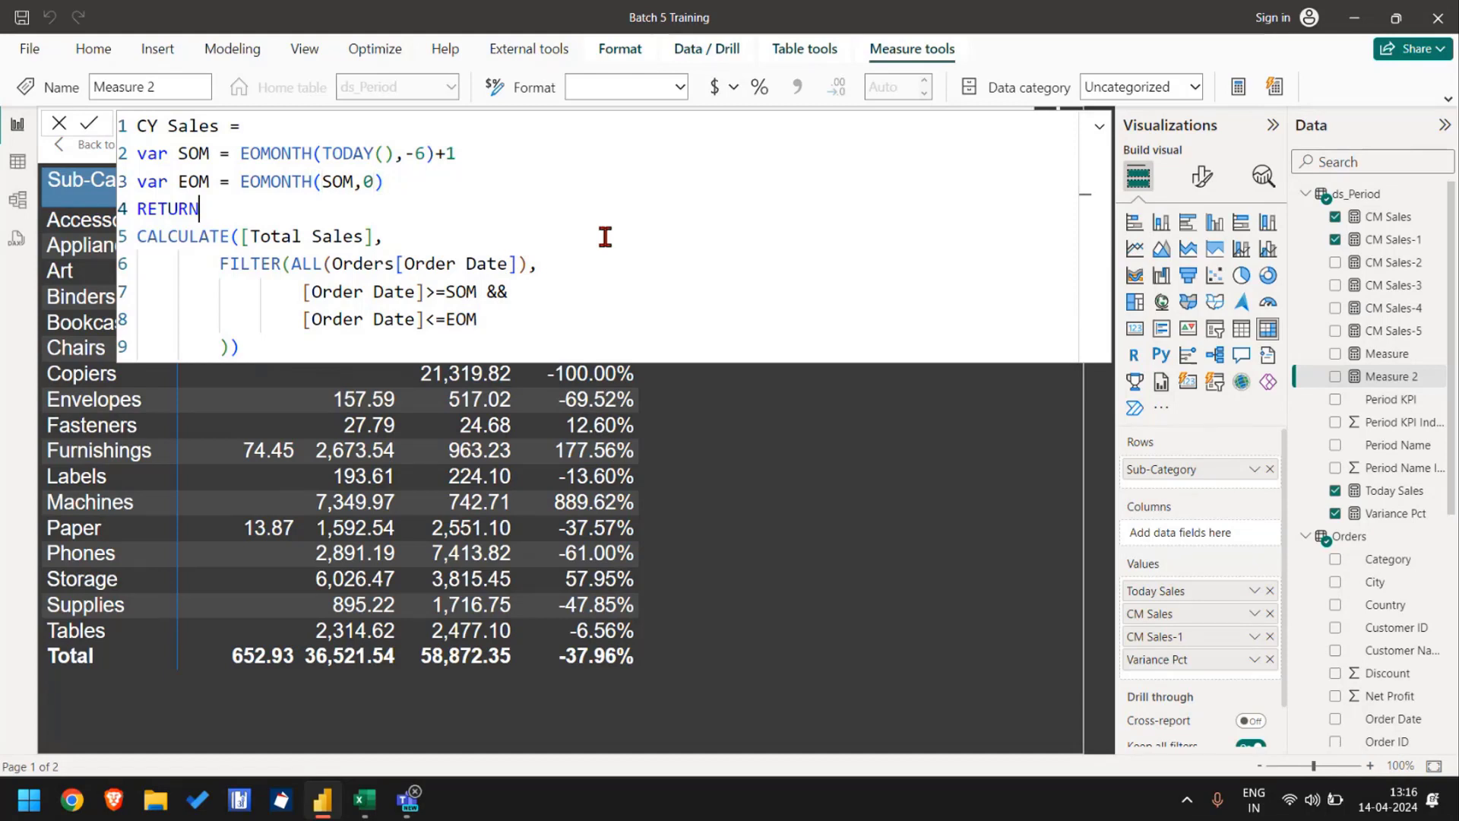
pyautogui.press('Up')
pyautogui.press('Right')
pyautogui.hotkey('shift', 'Down')
pyautogui.hotkey('shift', 'Down')
pyautogui.hotkey('shift', 'Down')
pyautogui.hotkey('shift', 'Down')
pyautogui.hotkey('shift', 'End')
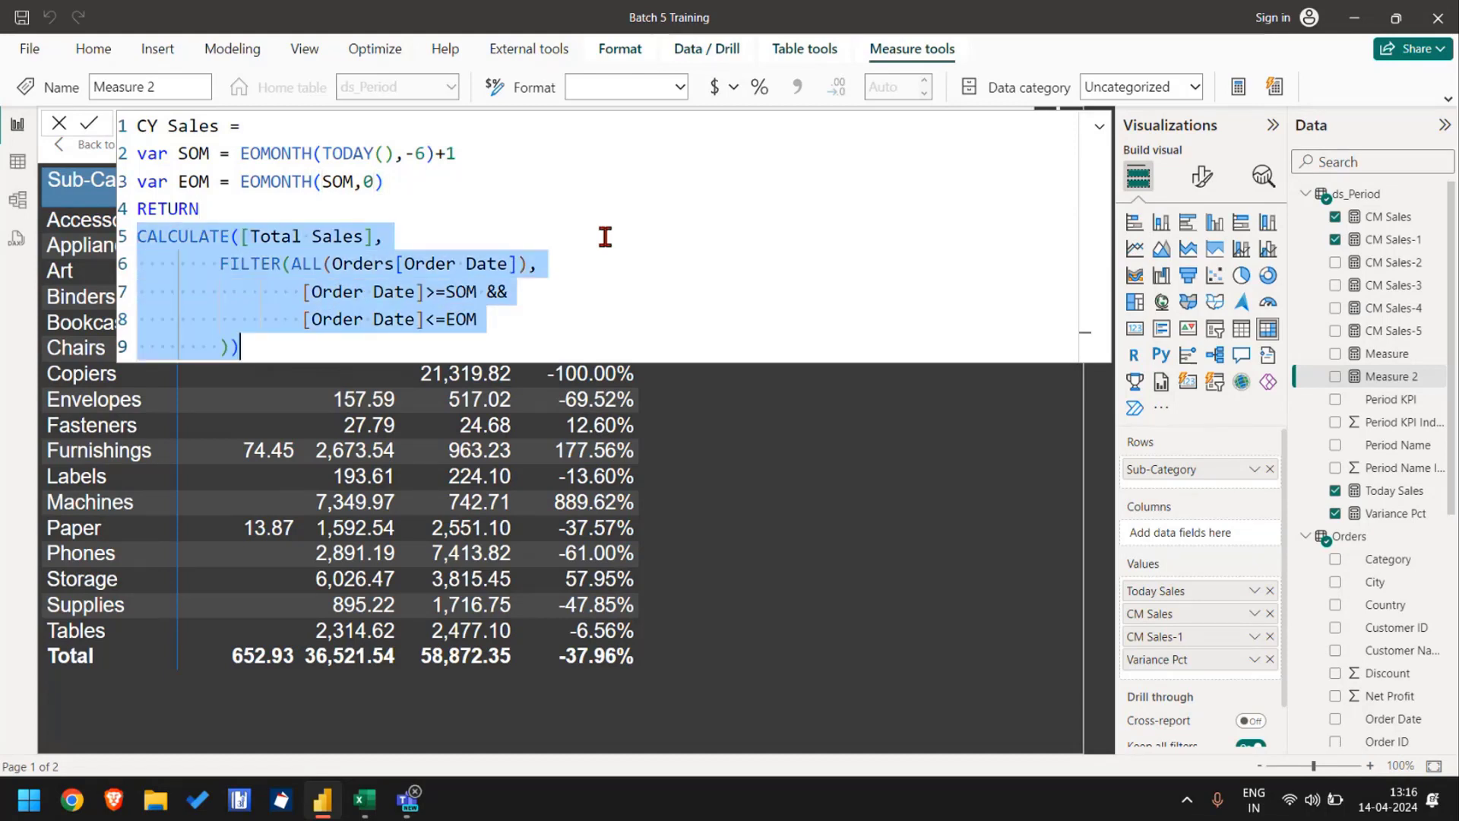
pyautogui.hotkey('ctrl', '/')
# Step: Copy the SOM variable name and add it on a new last line as the expression CY Sales returns
pyautogui.click(536, 180)
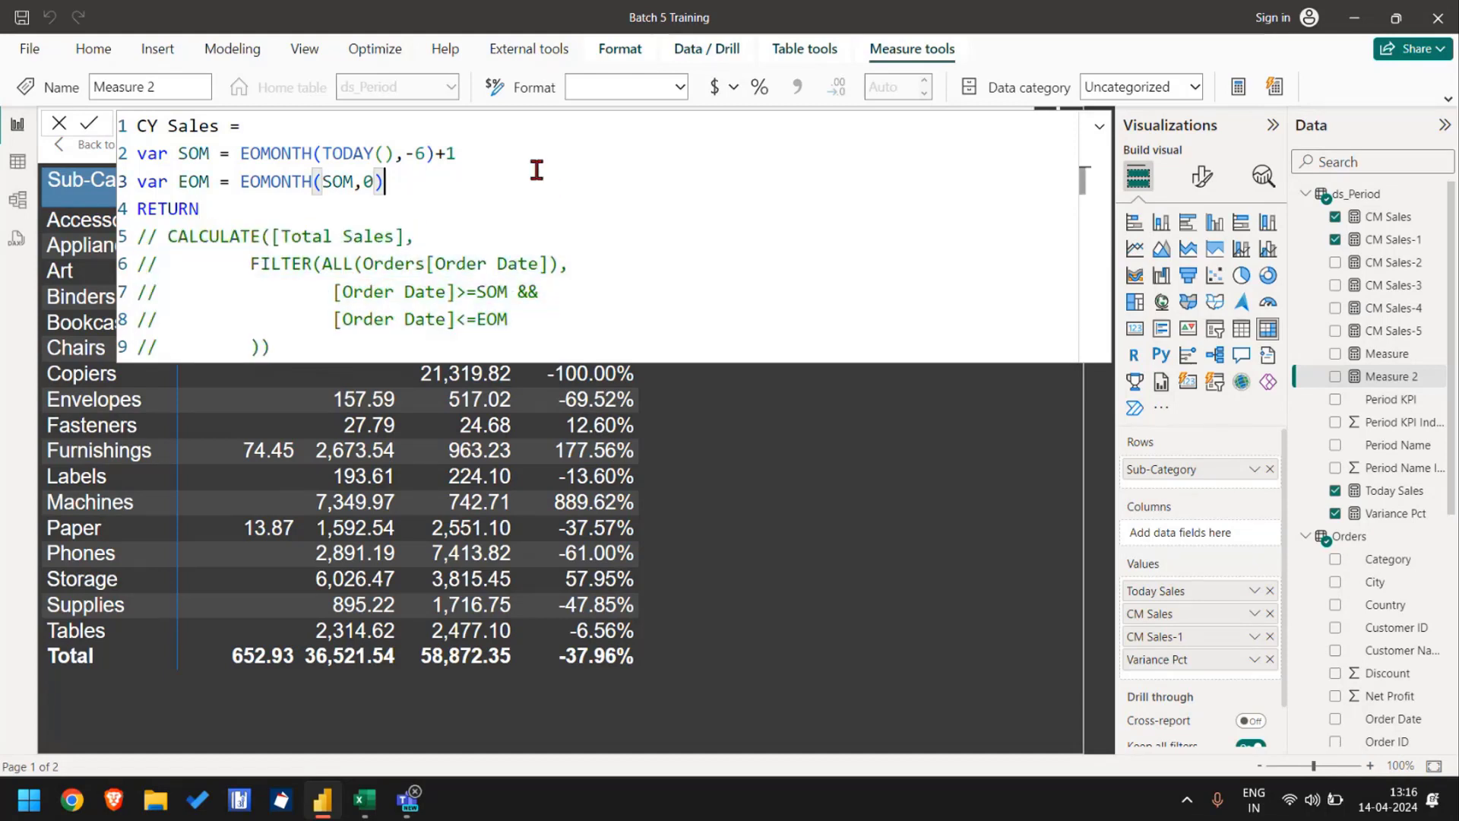
pyautogui.click(251, 154)
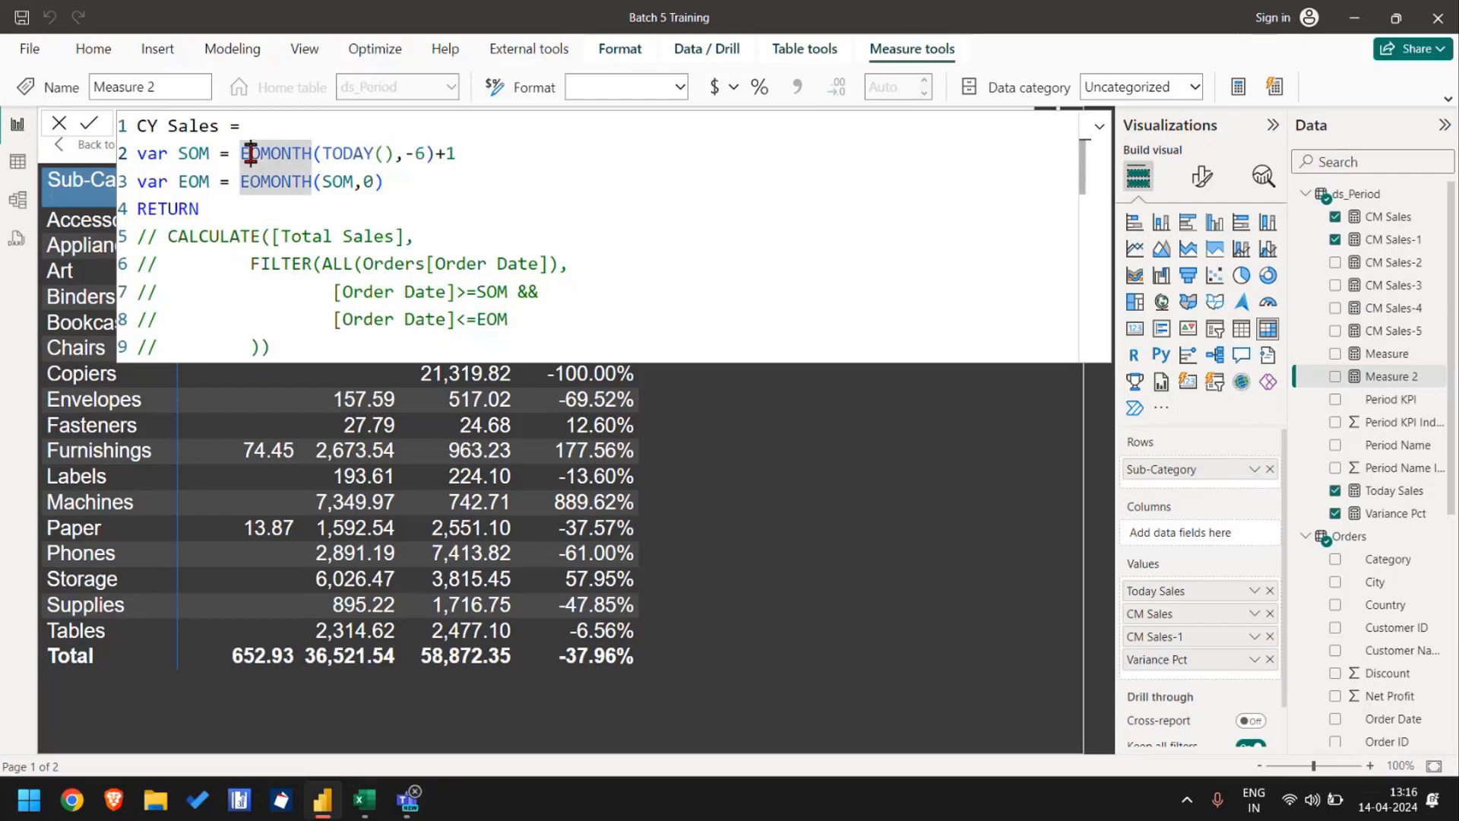
pyautogui.press('Left')
pyautogui.press('Left')
pyautogui.press('Left')
pyautogui.press('Left')
pyautogui.hotkey('shift', 'Left')
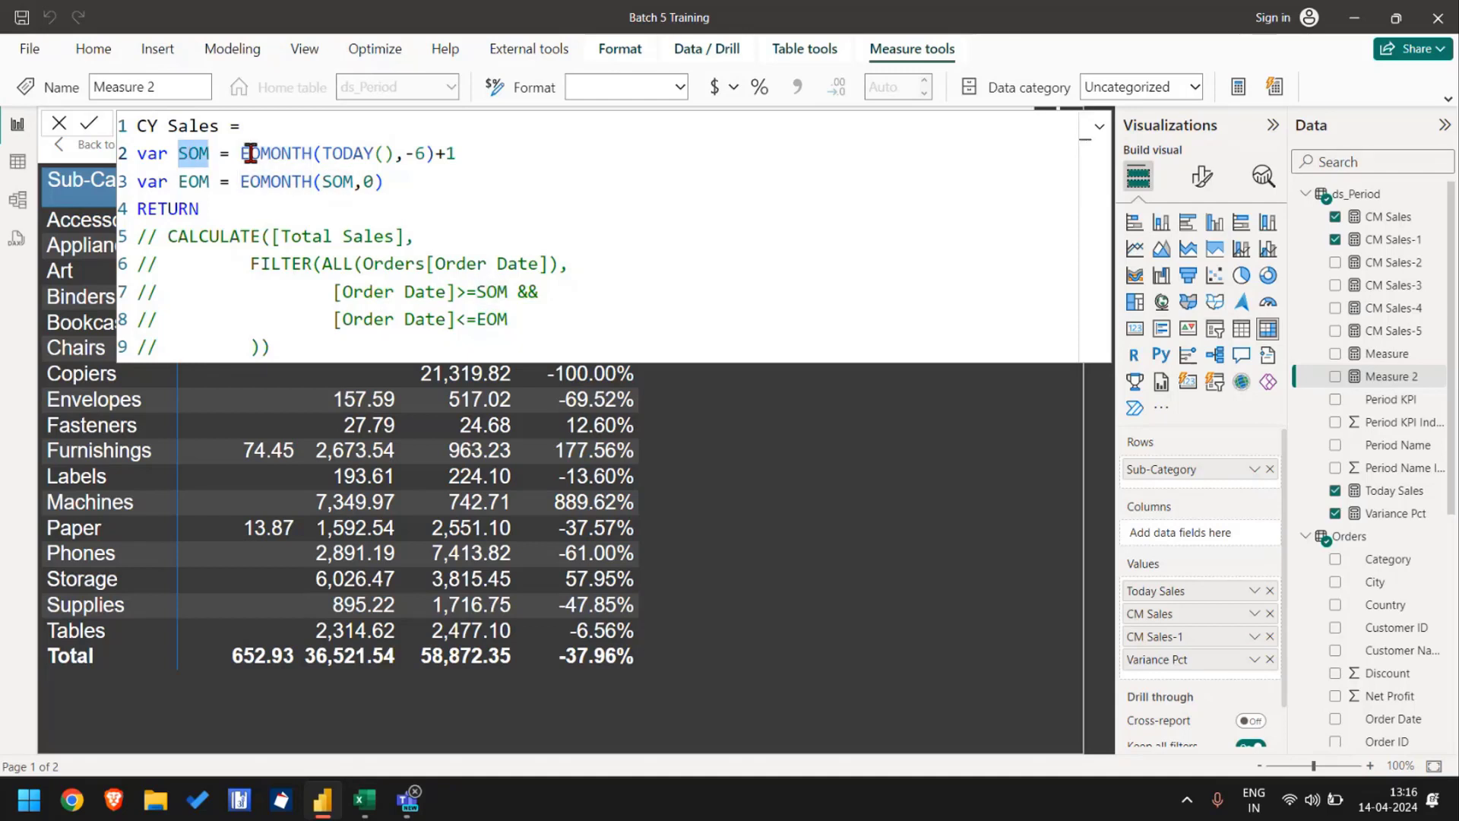
pyautogui.hotkey('ctrl', 'c')
pyautogui.hotkey('ctrl', 'End')
pyautogui.press('Return')
pyautogui.hotkey('ctrl', 'v')
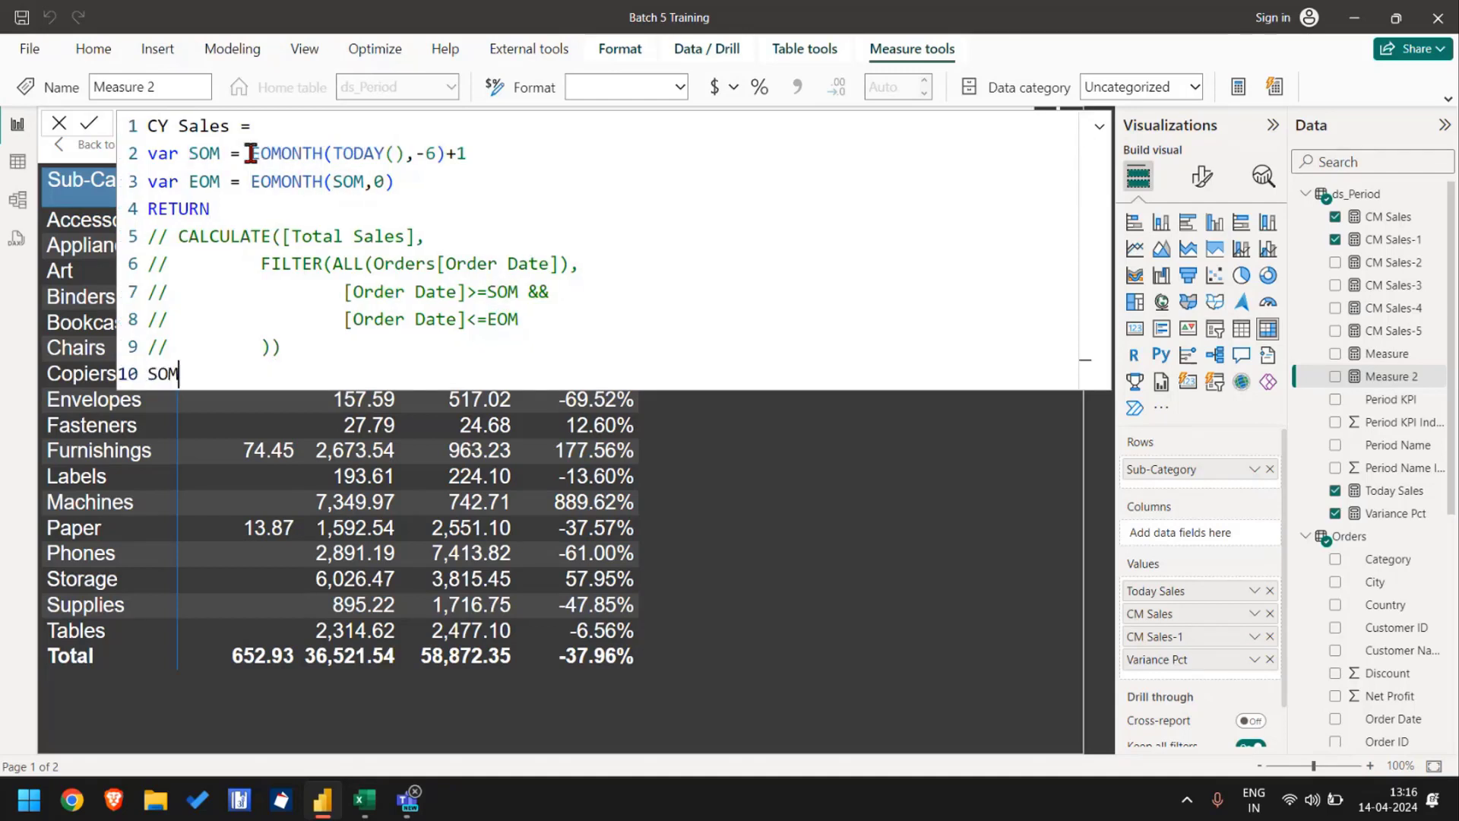
# Step: Rename the two variable declarations in the CY Sales formula from SOM and EOM to SOY and EOY
pyautogui.click(194, 153)
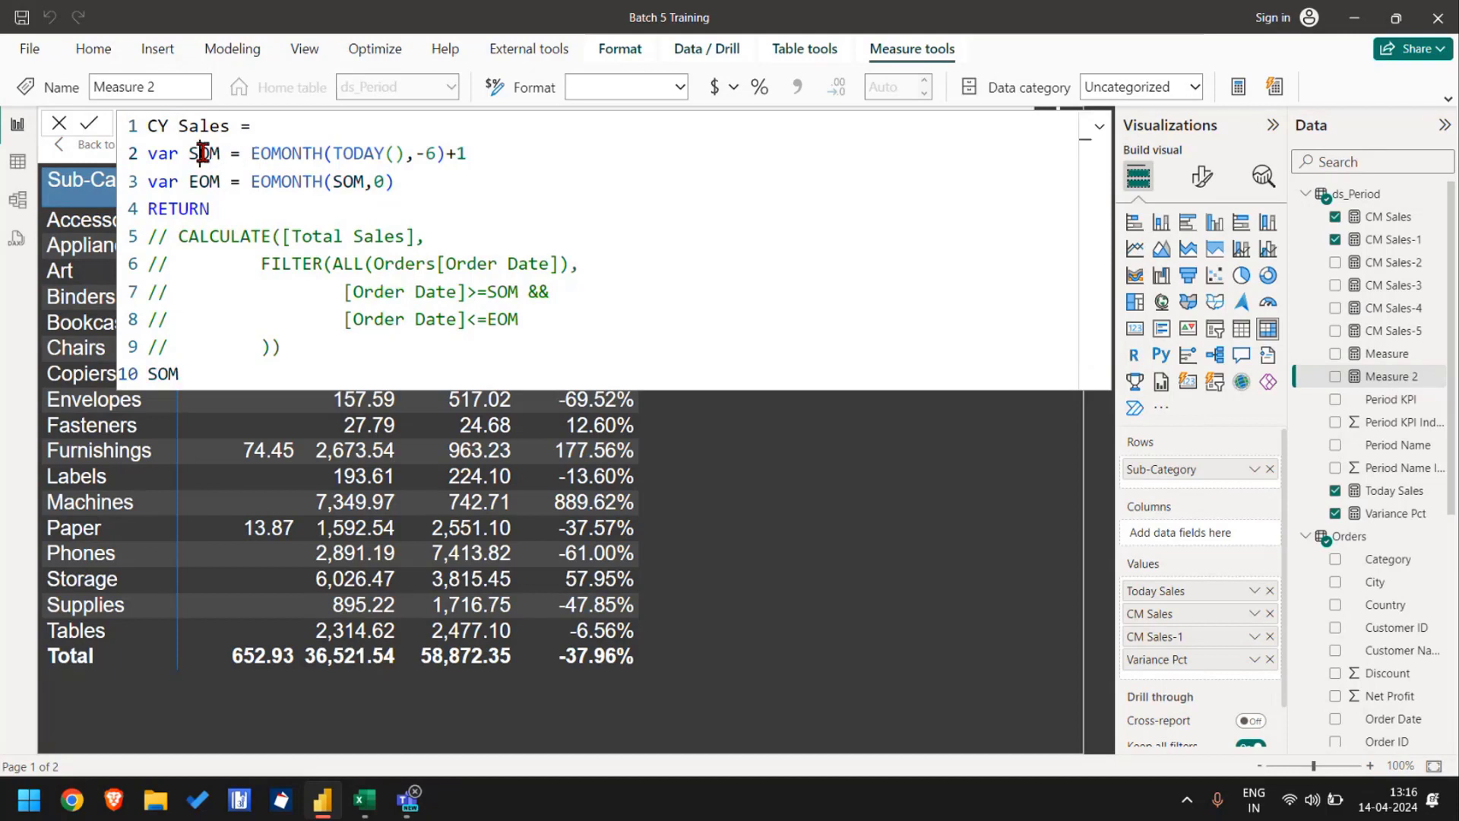
pyautogui.keyDown('shift'); pyautogui.click(200, 153); pyautogui.keyUp('shift')
pyautogui.press('Right')
pyautogui.hotkey('shift', 'Right')
pyautogui.press('Right')
pyautogui.hotkey('shift', 'Right')
pyautogui.write('Y')
pyautogui.click(227, 181)
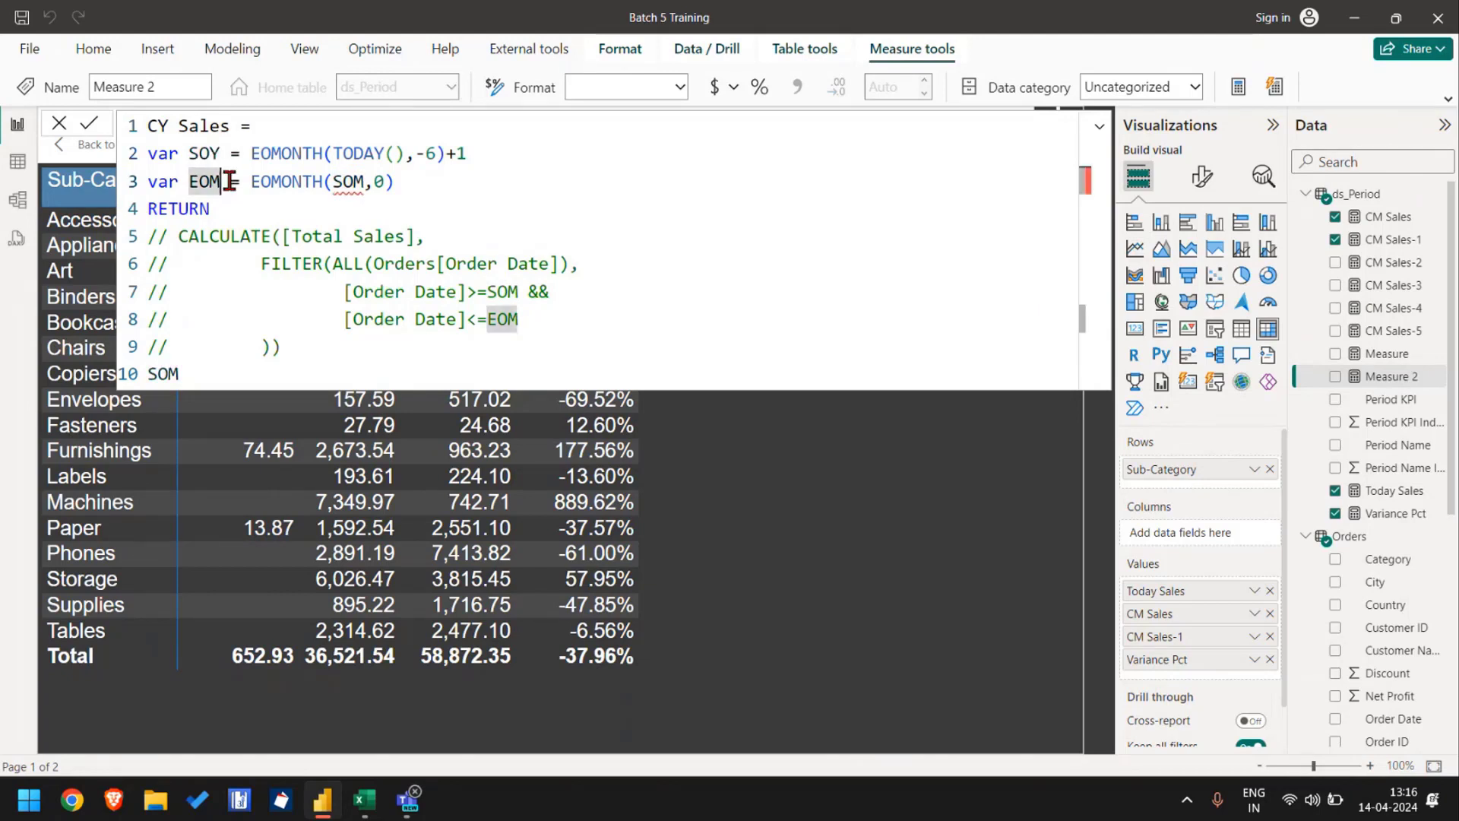
pyautogui.press('BackSpace')
pyautogui.write('Y')
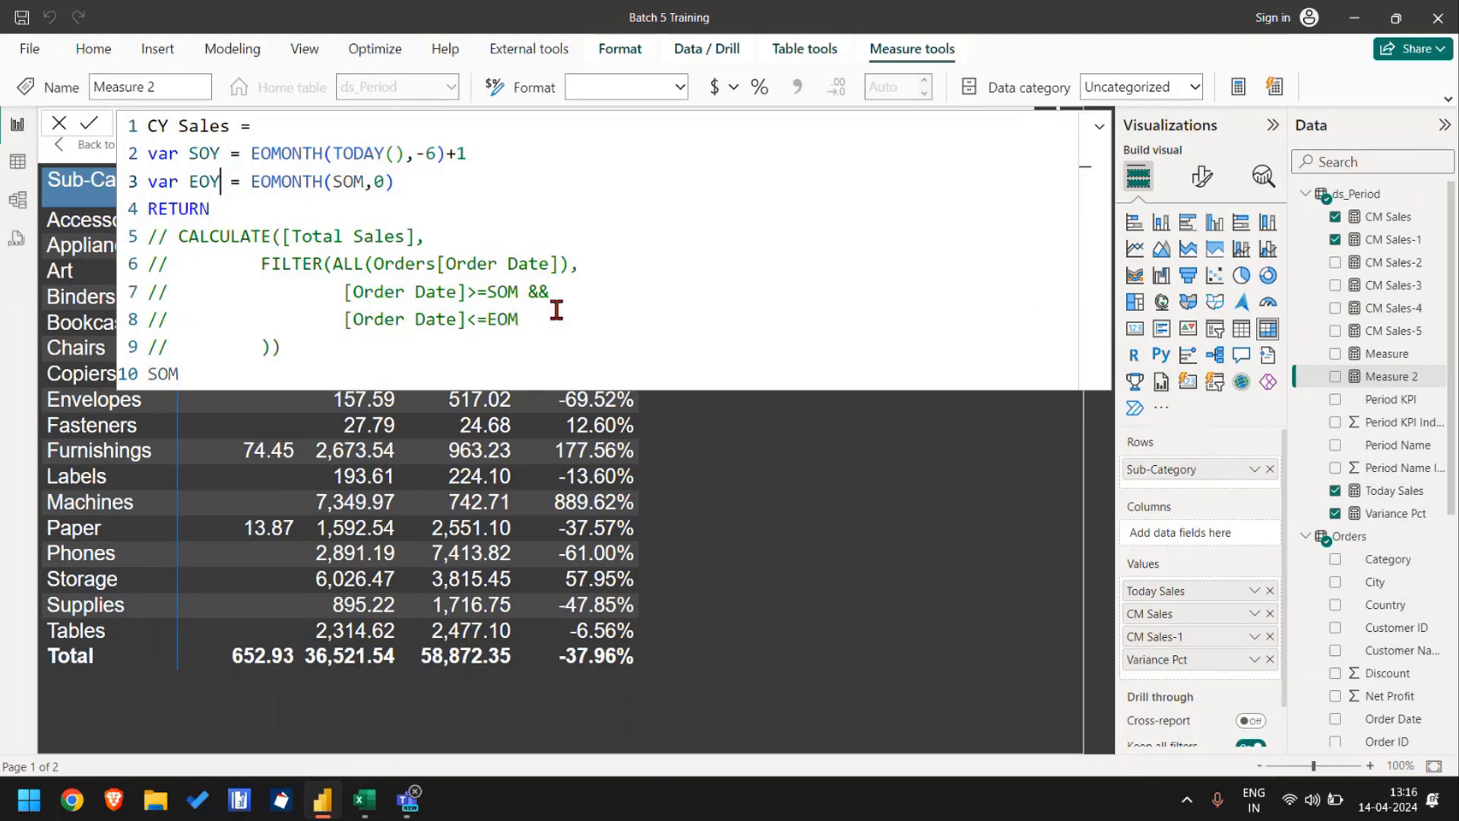
# Step: Update the variable references to SOY and EOY in the commented filter conditions and the EOMONTH argument
pyautogui.click(521, 291)
pyautogui.hotkey('shift', 'Left')
pyautogui.write('Y')
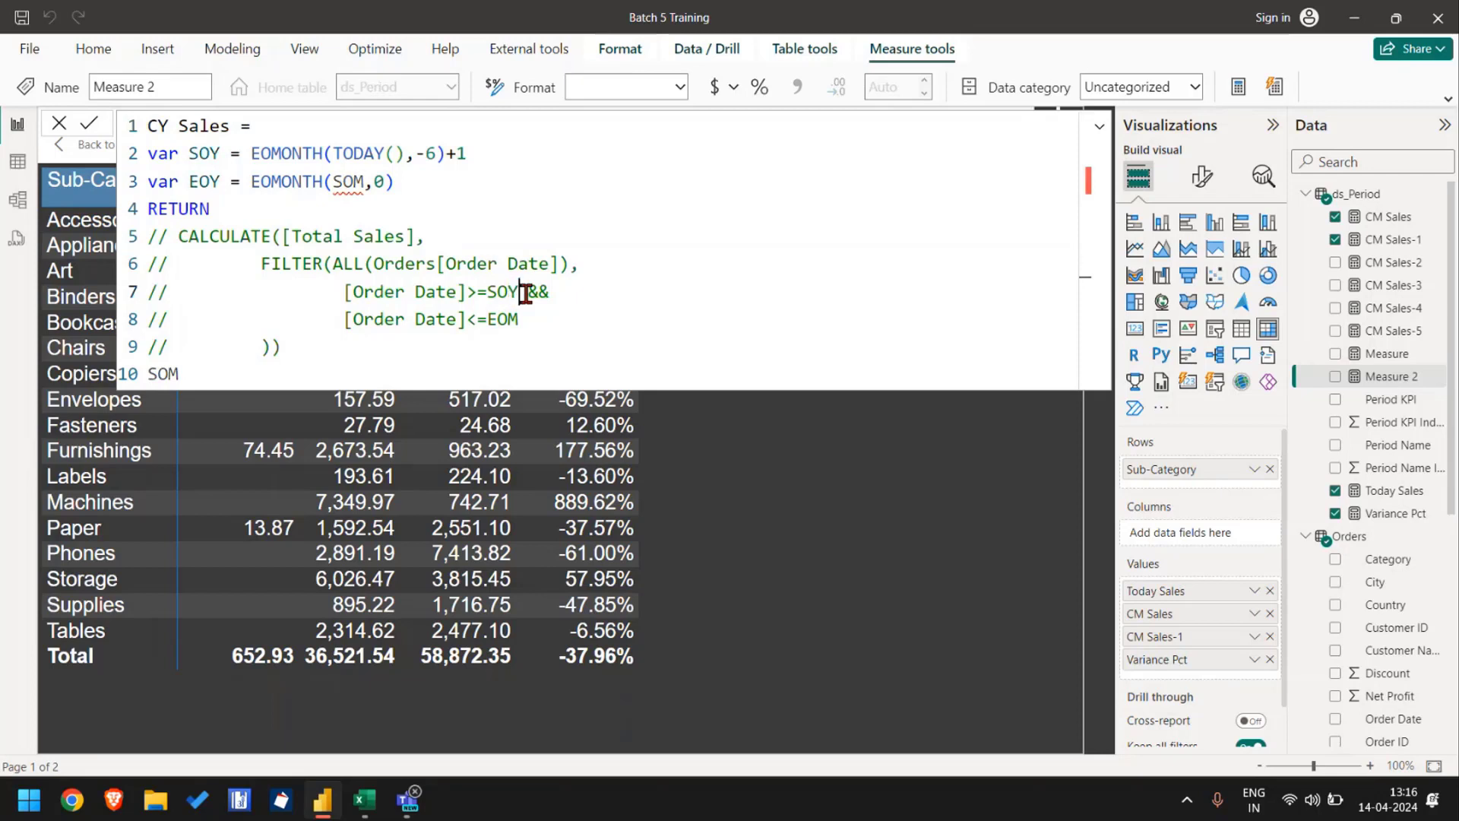
pyautogui.press('Down')
pyautogui.hotkey('shift', 'Left')
pyautogui.write('Y')
pyautogui.click(372, 182)
pyautogui.hotkey('shift', 'Left')
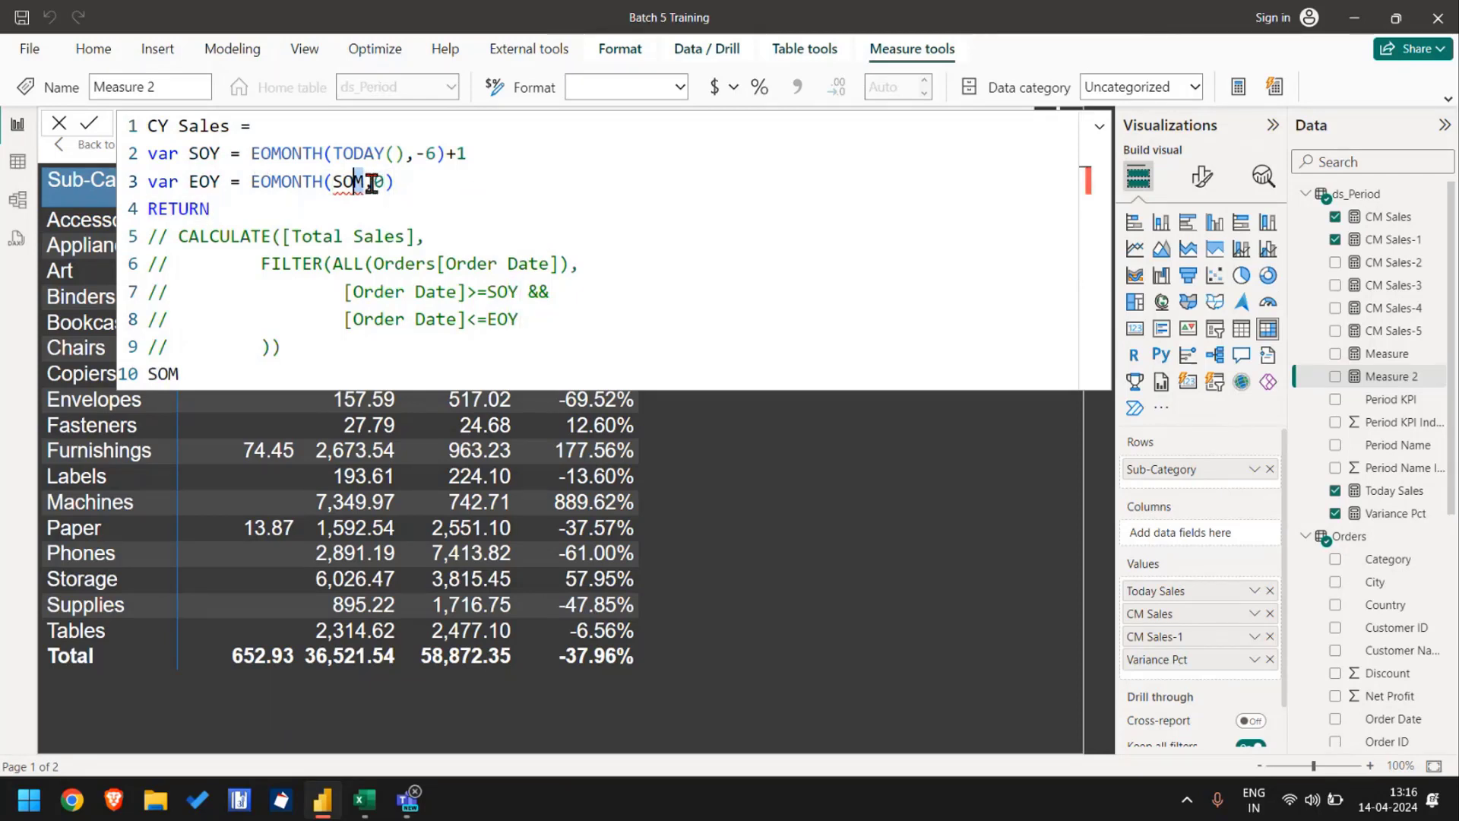
pyautogui.write('Y')
# Step: Replace the whole EOMONTH expression assigned to SOY with a DATE function
pyautogui.click(276, 155)
pyautogui.hotkey('ctrl', 'Left')
pyautogui.hotkey('shift', 'End')
pyautogui.press('Delete')
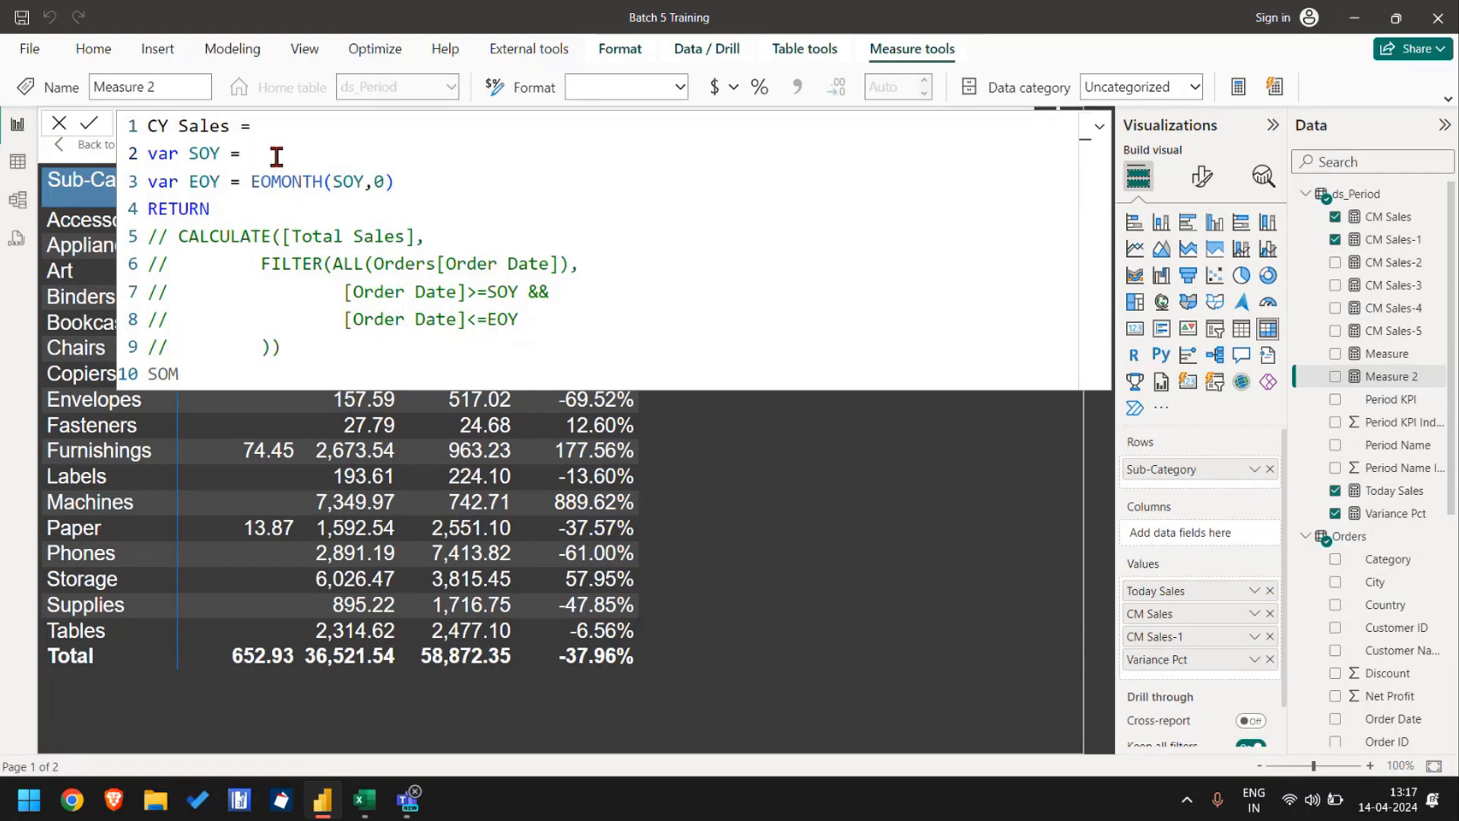
pyautogui.write('date')
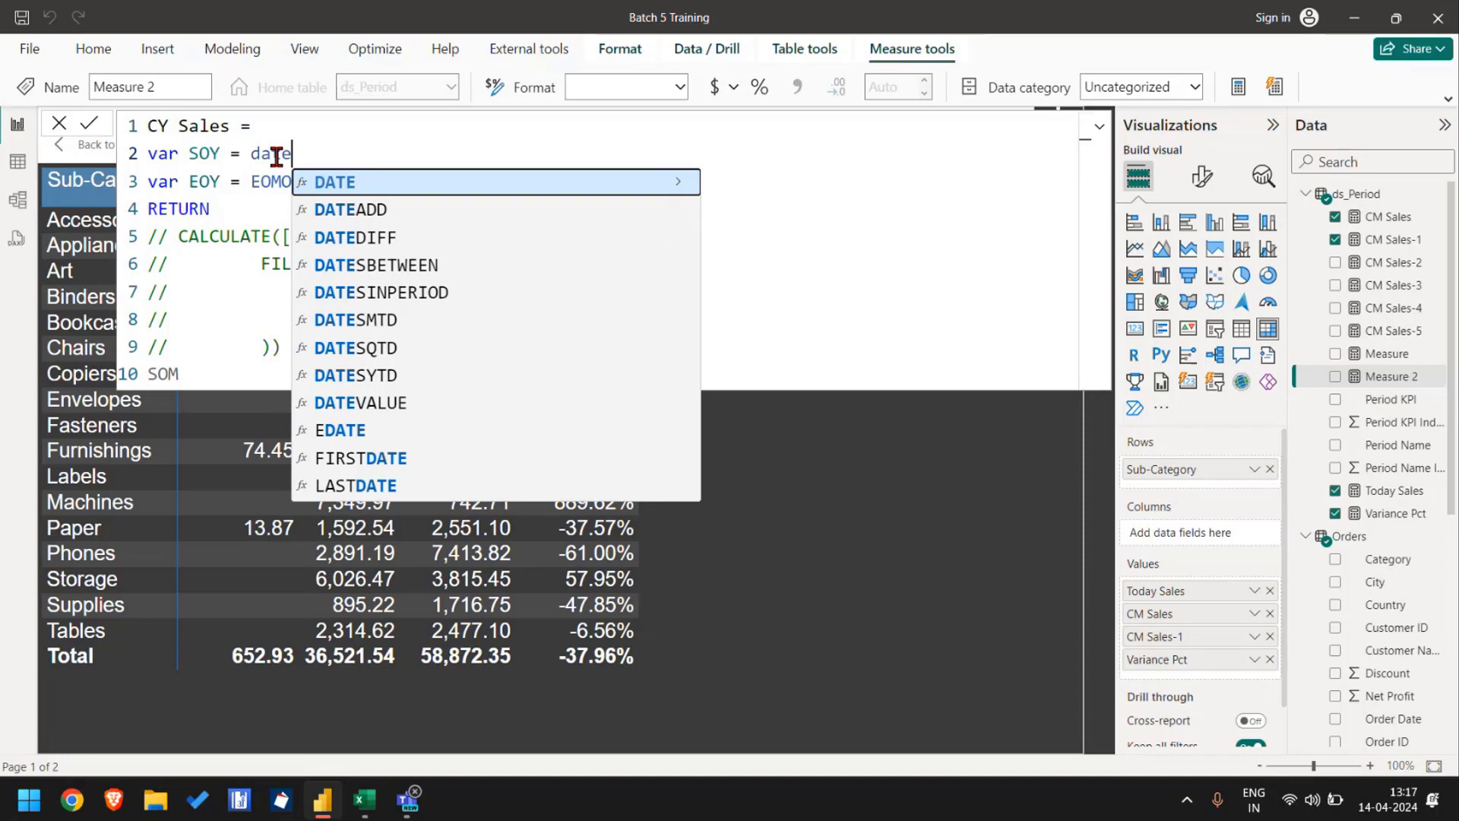
pyautogui.press('Tab')
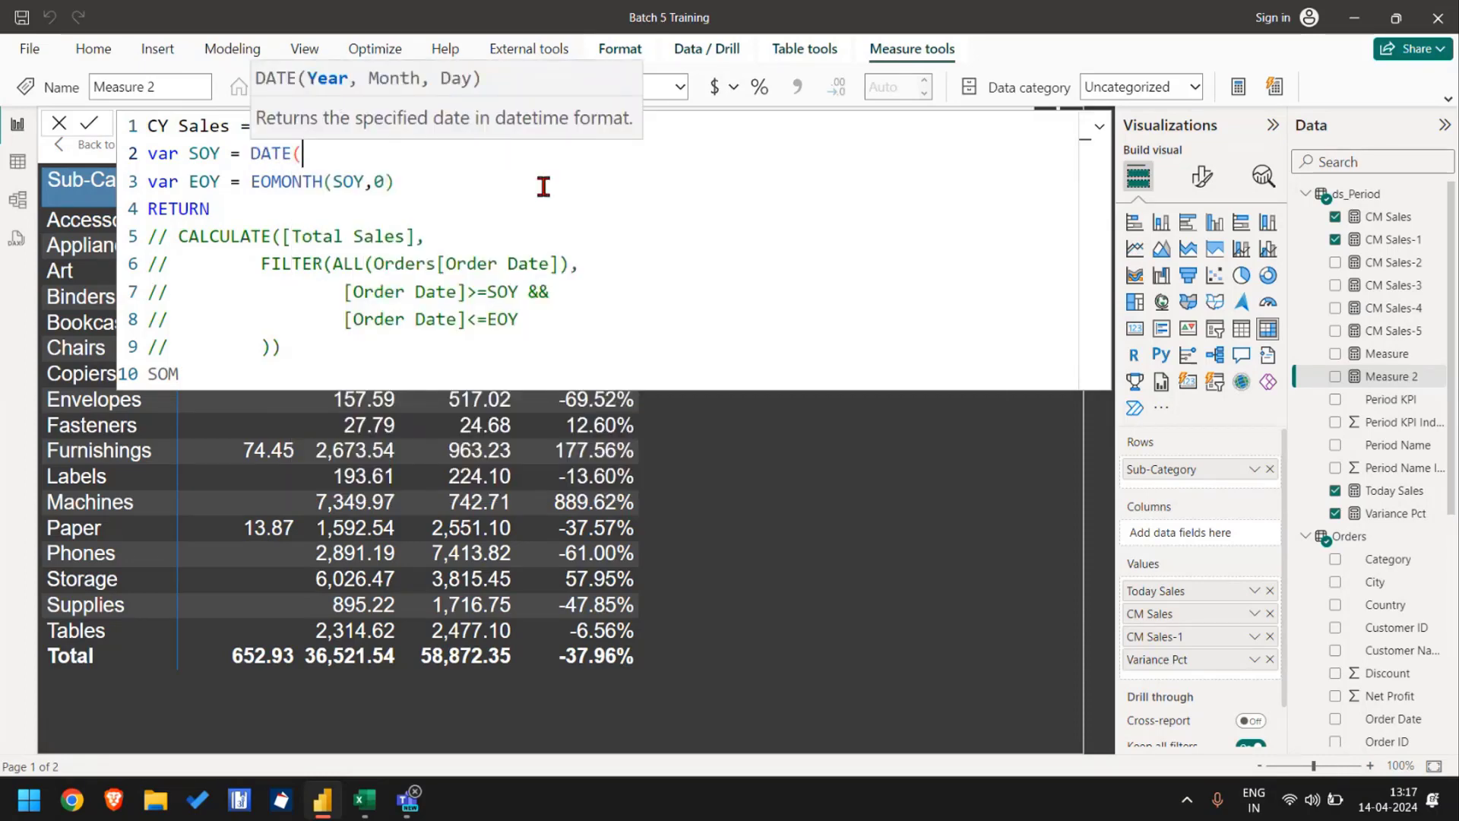
# Step: Fill in SOY's DATE arguments so the expression reads DATE(YEAR(TODAY()),1,1)
pyautogui.write('y')
pyautogui.press('Tab')
pyautogui.write('today')
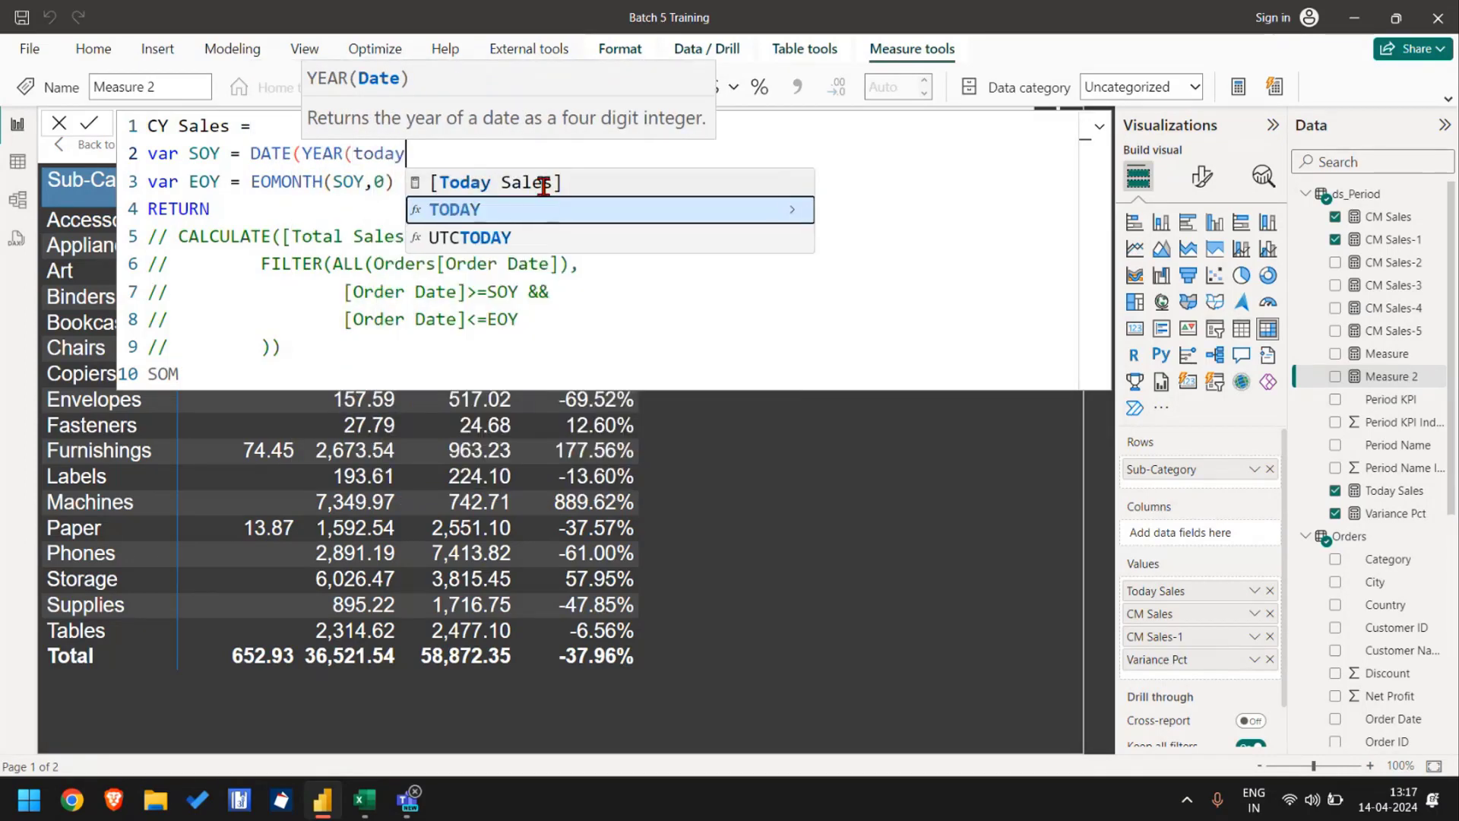
pyautogui.press('Tab')
pyautogui.write('),')
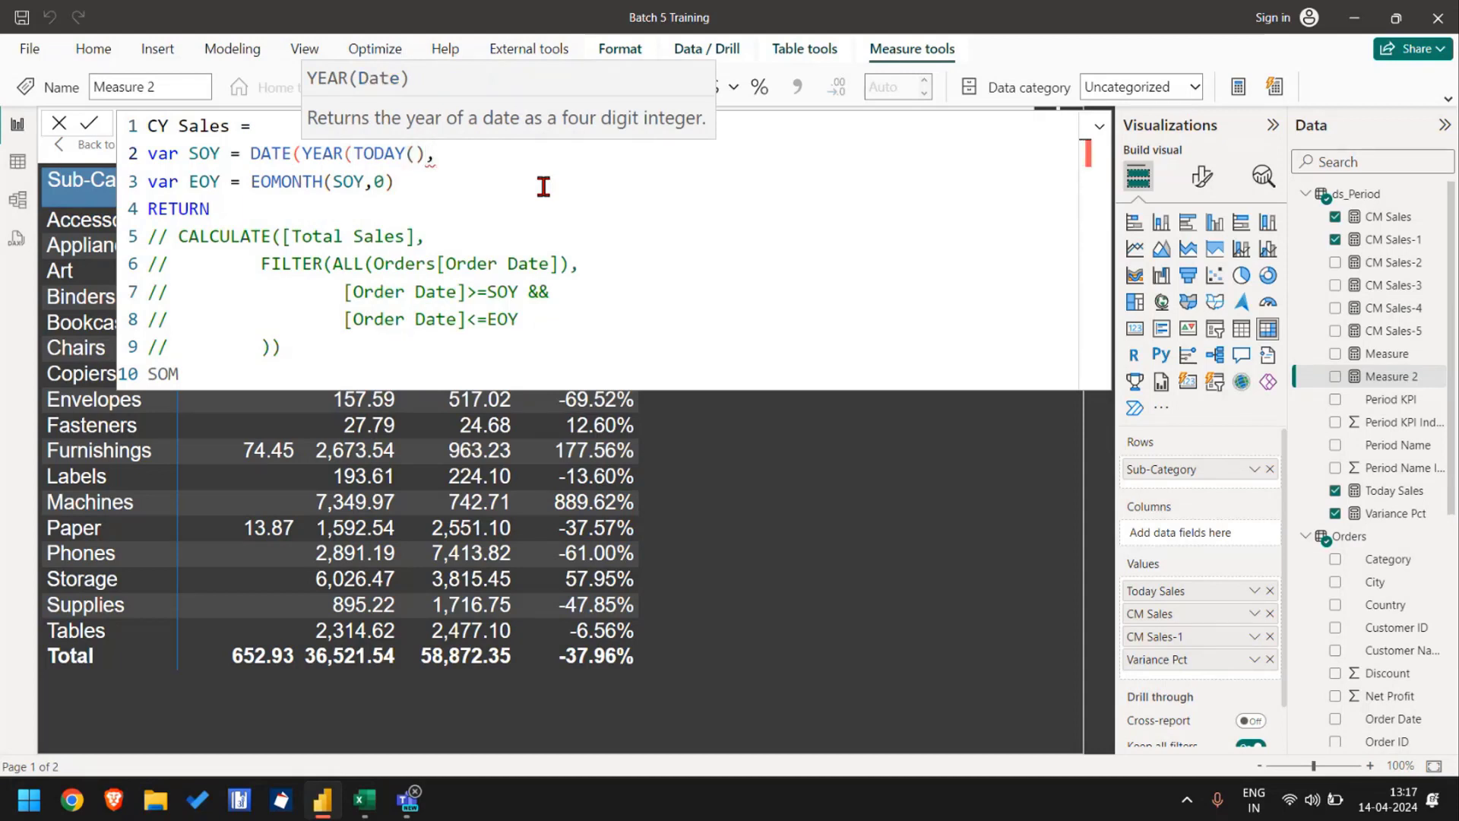
pyautogui.write('1')
pyautogui.press('Left')
pyautogui.press('Left')
pyautogui.write(')')
pyautogui.press('End')
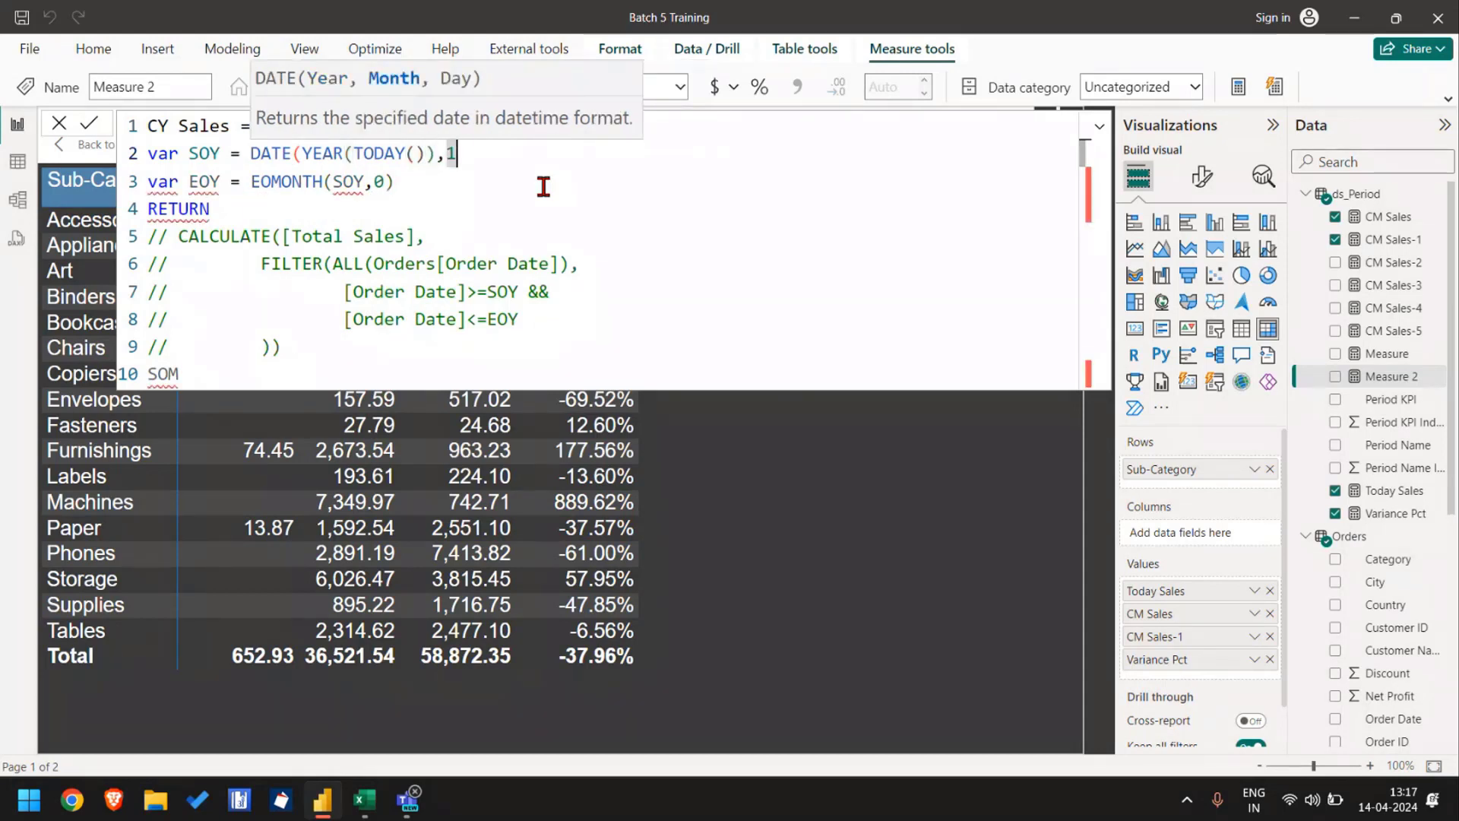
pyautogui.write(',1)')
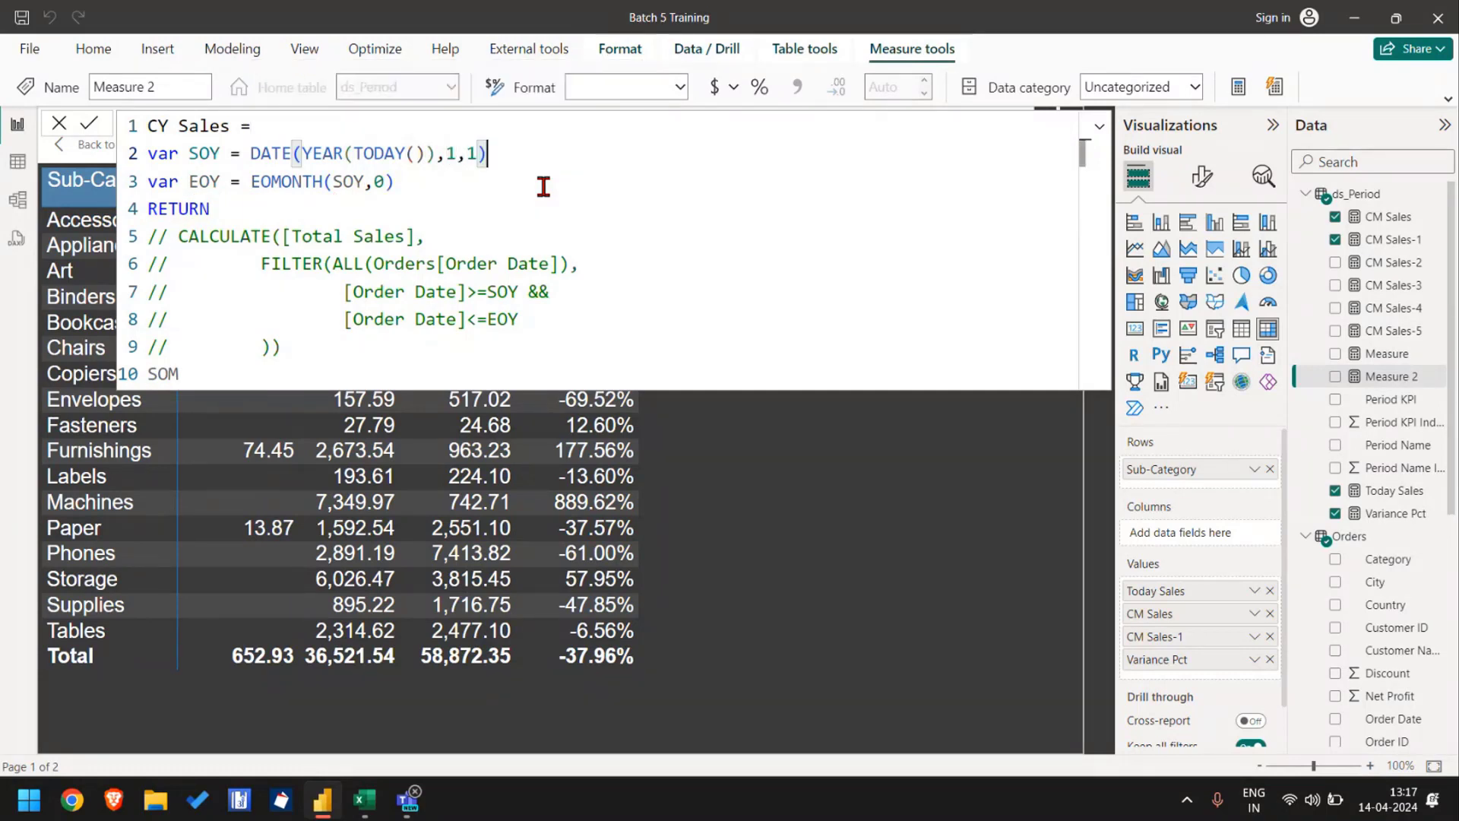
# Step: Copy the SOY date expression and paste it over the EOMONTH expression assigned to EOY
pyautogui.hotkey('ctrl', 'shift', 'Left')
pyautogui.hotkey('ctrl', 'shift', 'Left')
pyautogui.hotkey('ctrl', 'shift', 'Left')
pyautogui.hotkey('ctrl', 'shift', 'Left')
pyautogui.hotkey('ctrl', 'shift', 'Left')
pyautogui.hotkey('ctrl', 'c')
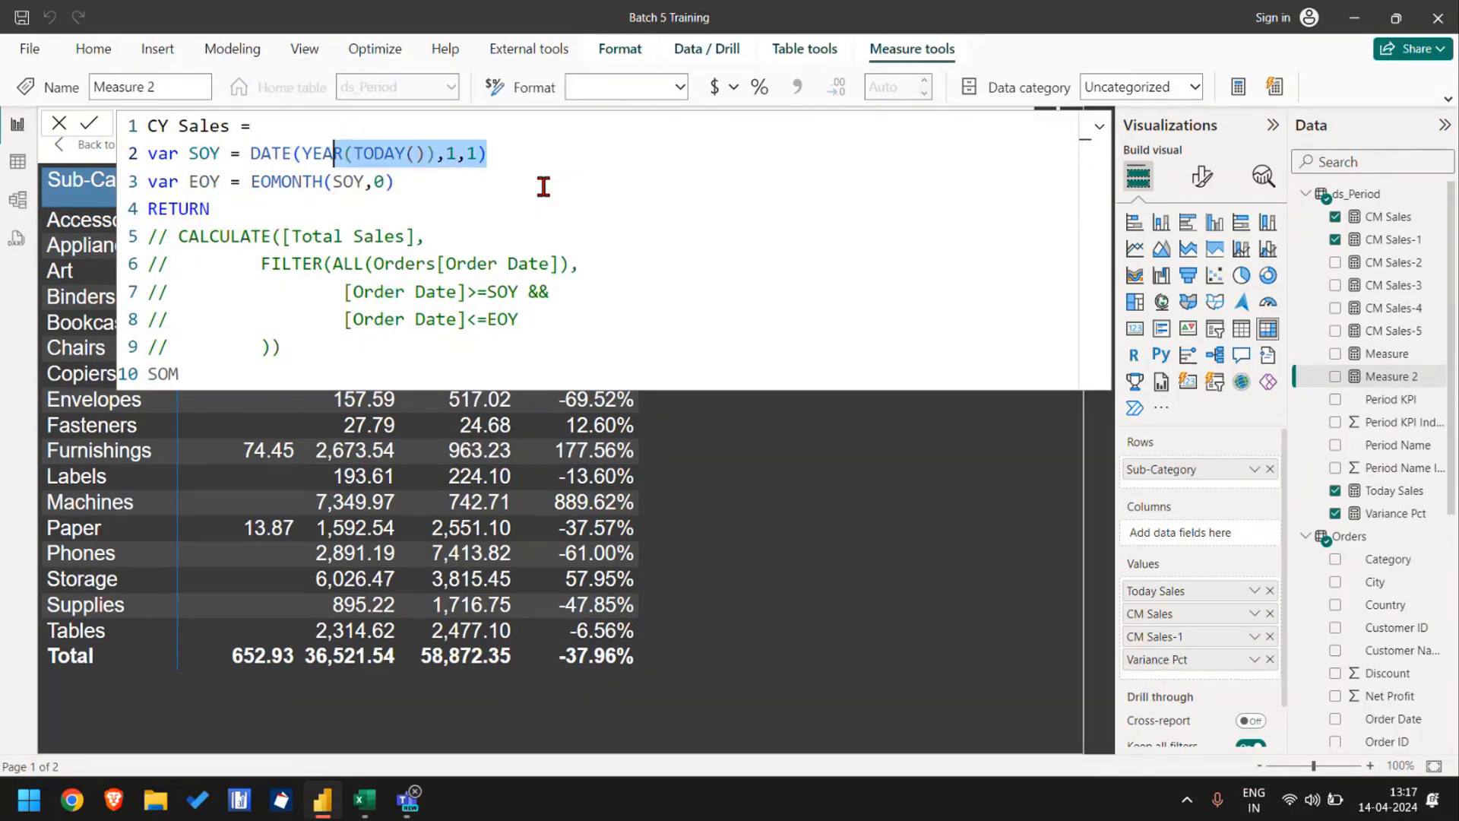
pyautogui.press('Down')
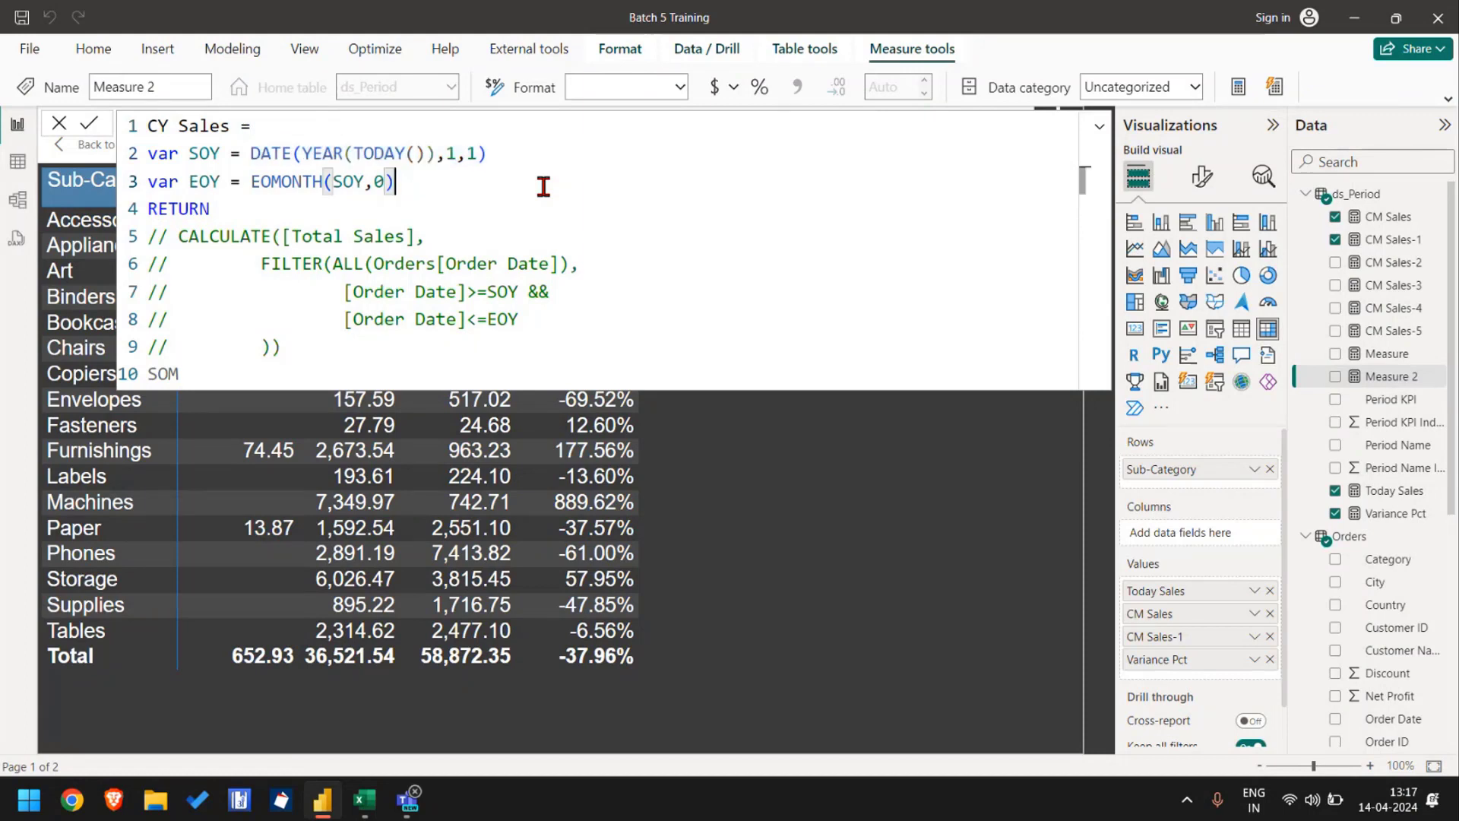
pyautogui.hotkey('ctrl', 'shift', 'Left')
pyautogui.hotkey('ctrl', 'shift', 'Left')
pyautogui.hotkey('ctrl', 'shift', 'Left')
pyautogui.hotkey('ctrl', 'shift', 'Left')
pyautogui.hotkey('ctrl', 'shift', 'Left')
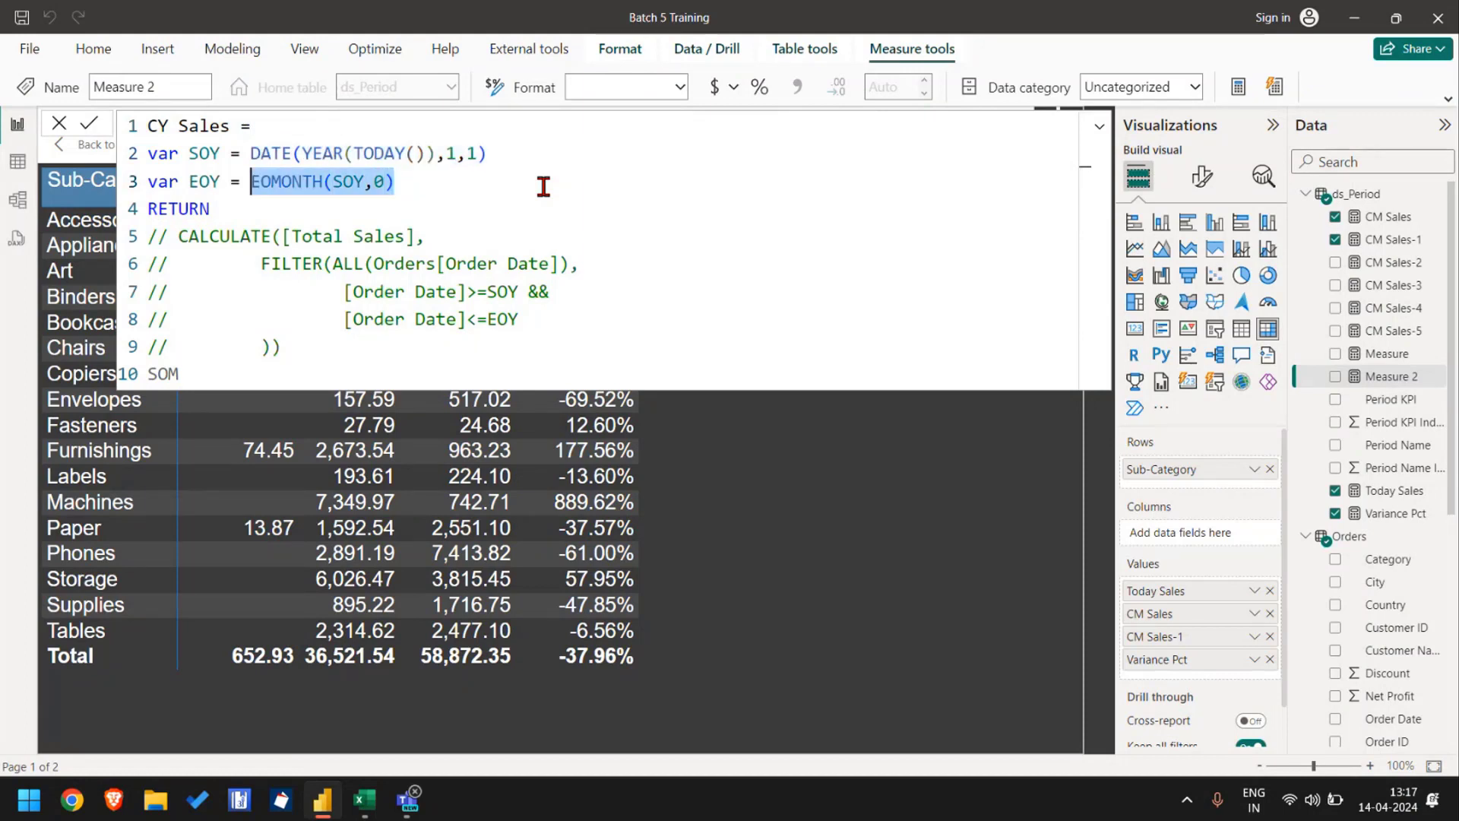
pyautogui.hotkey('ctrl', 'v')
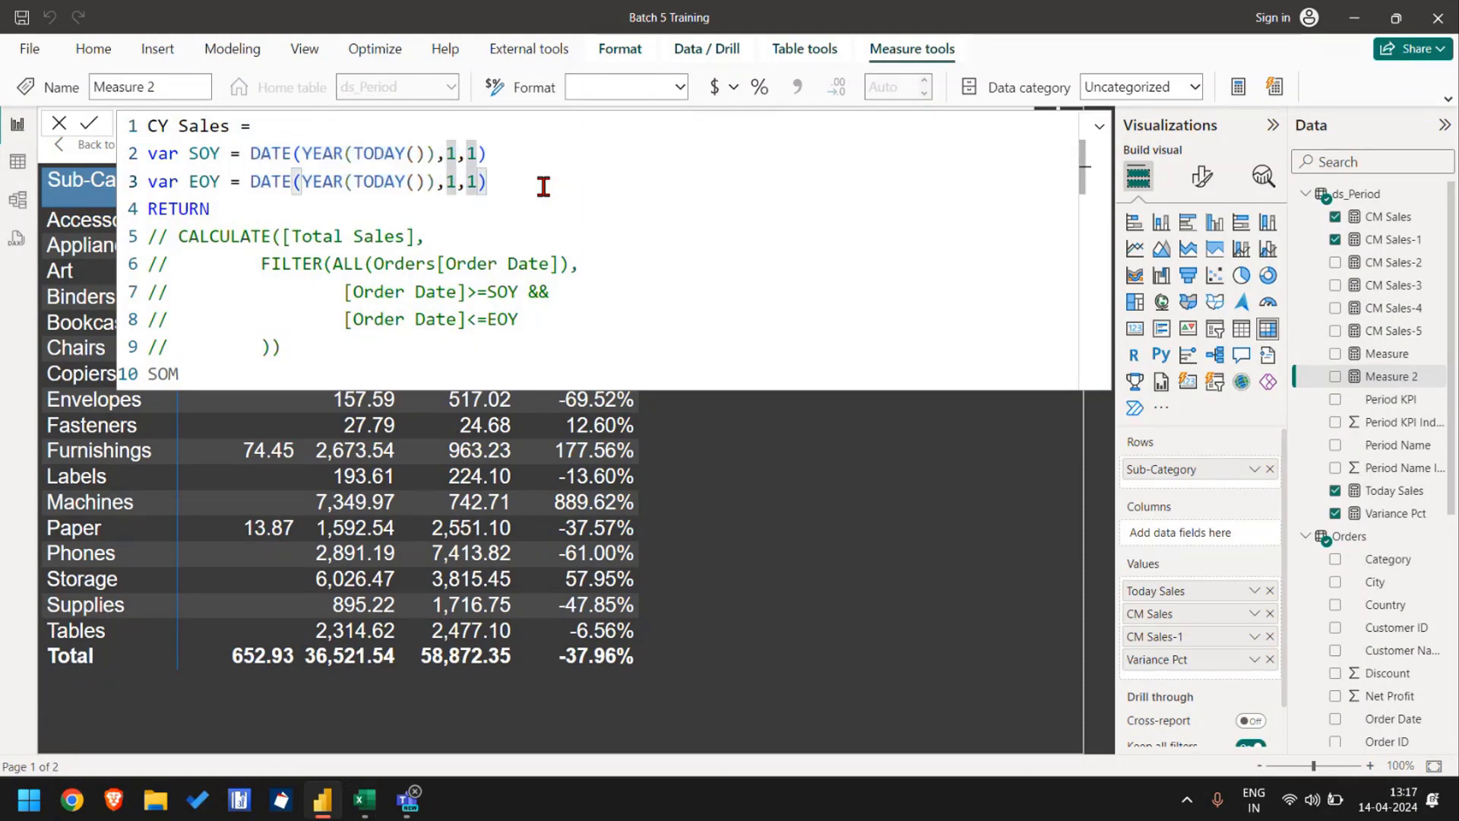
# Step: Set the EOY date's month to 12 and day to 31, and commit the CY Sales formula
pyautogui.write('2')
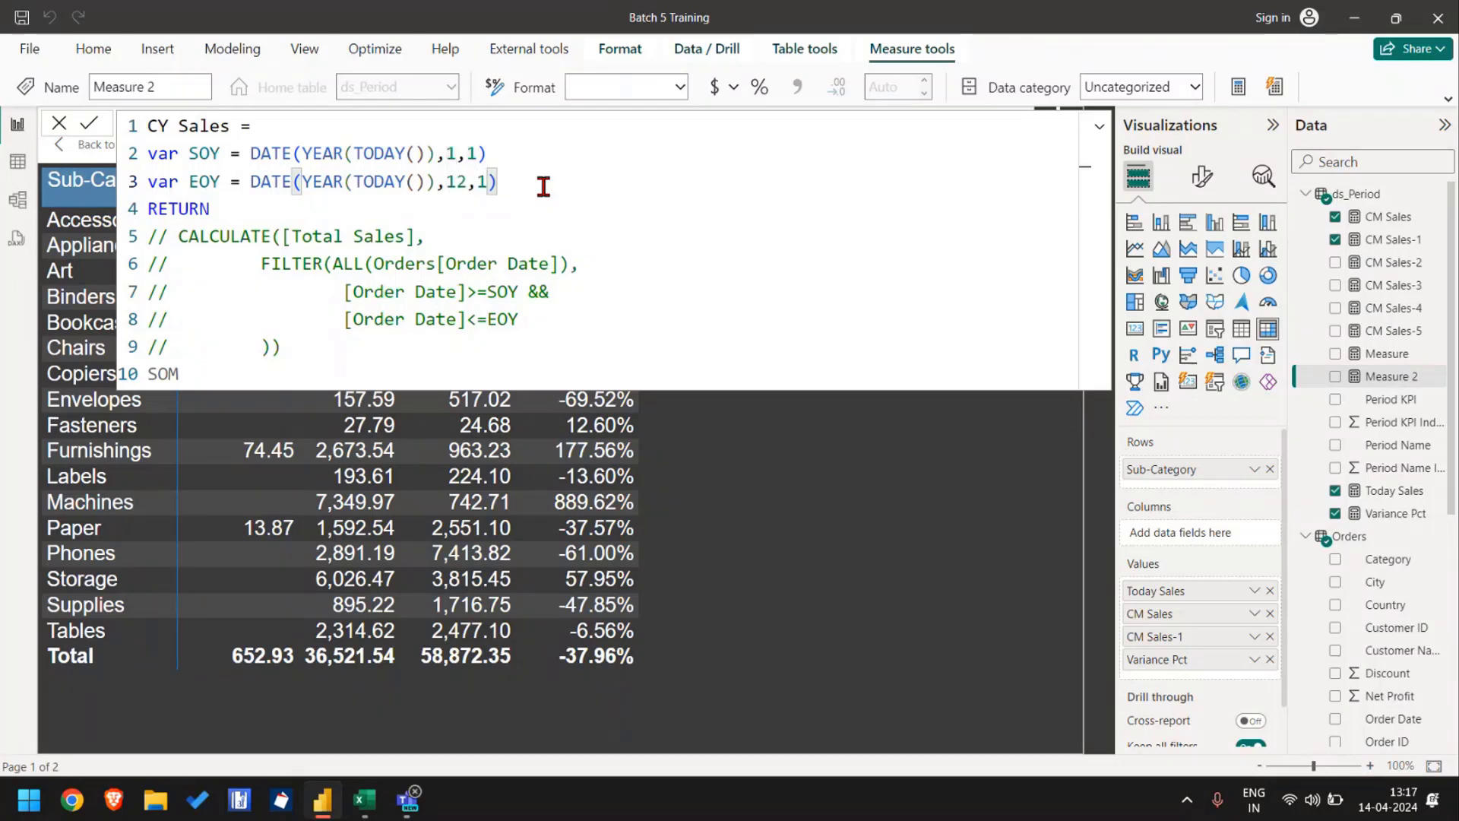
pyautogui.press('Right')
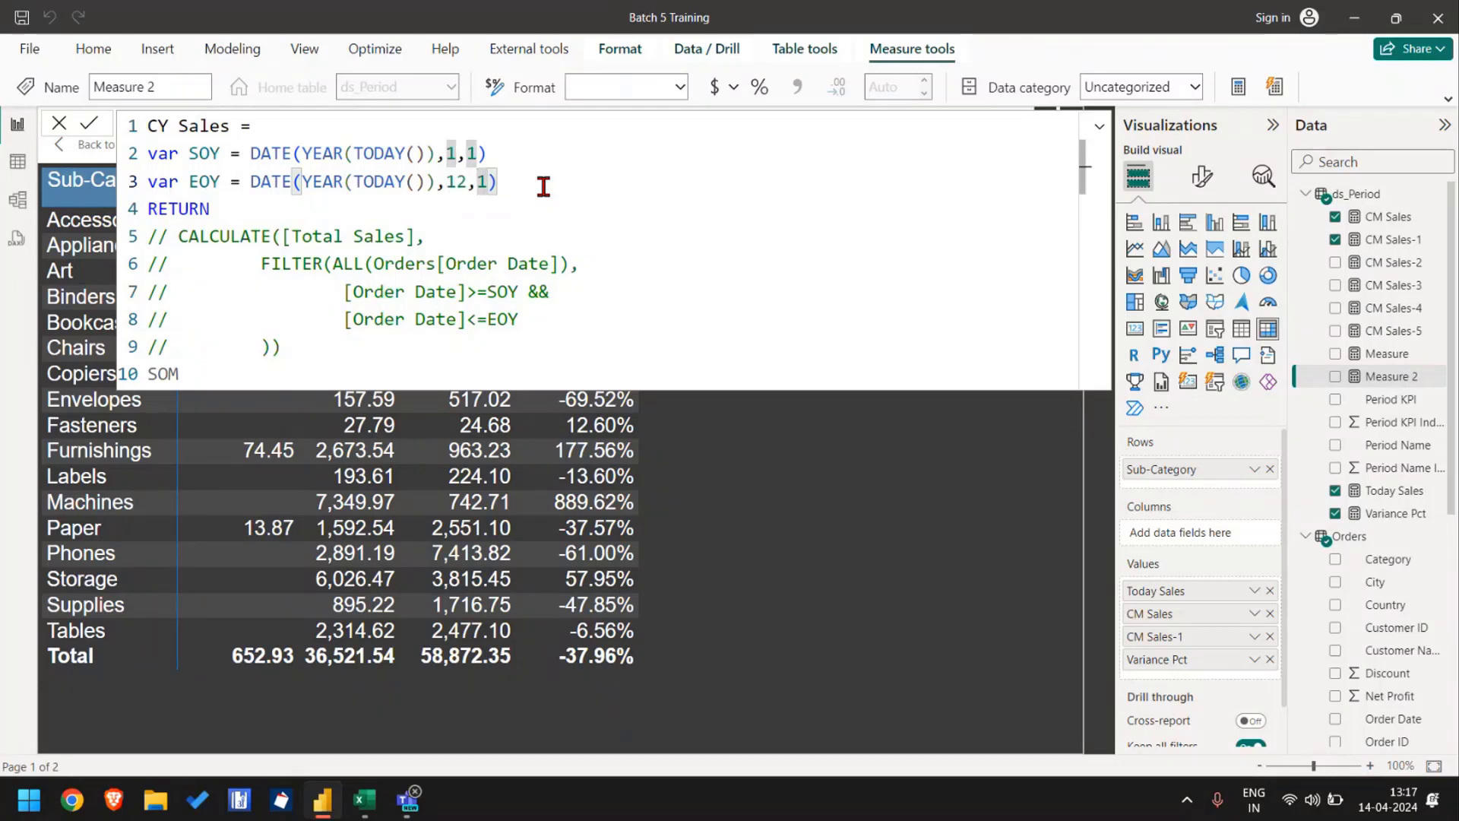
pyautogui.write('3')
pyautogui.press('Return')
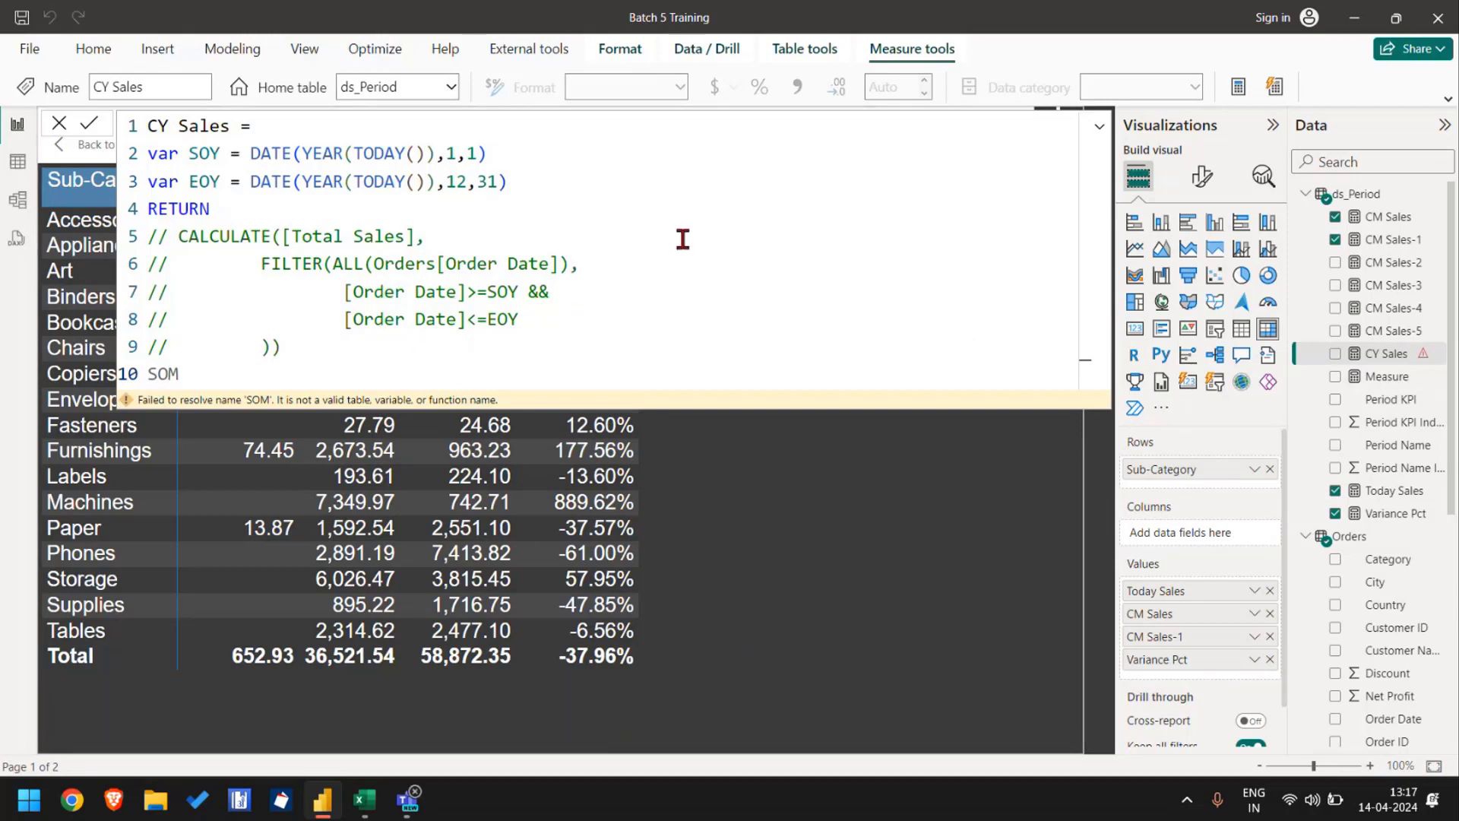
# Step: Make the last line of CY Sales return SOY, commit the formula and add the measure to the matrix values
pyautogui.click(556, 185)
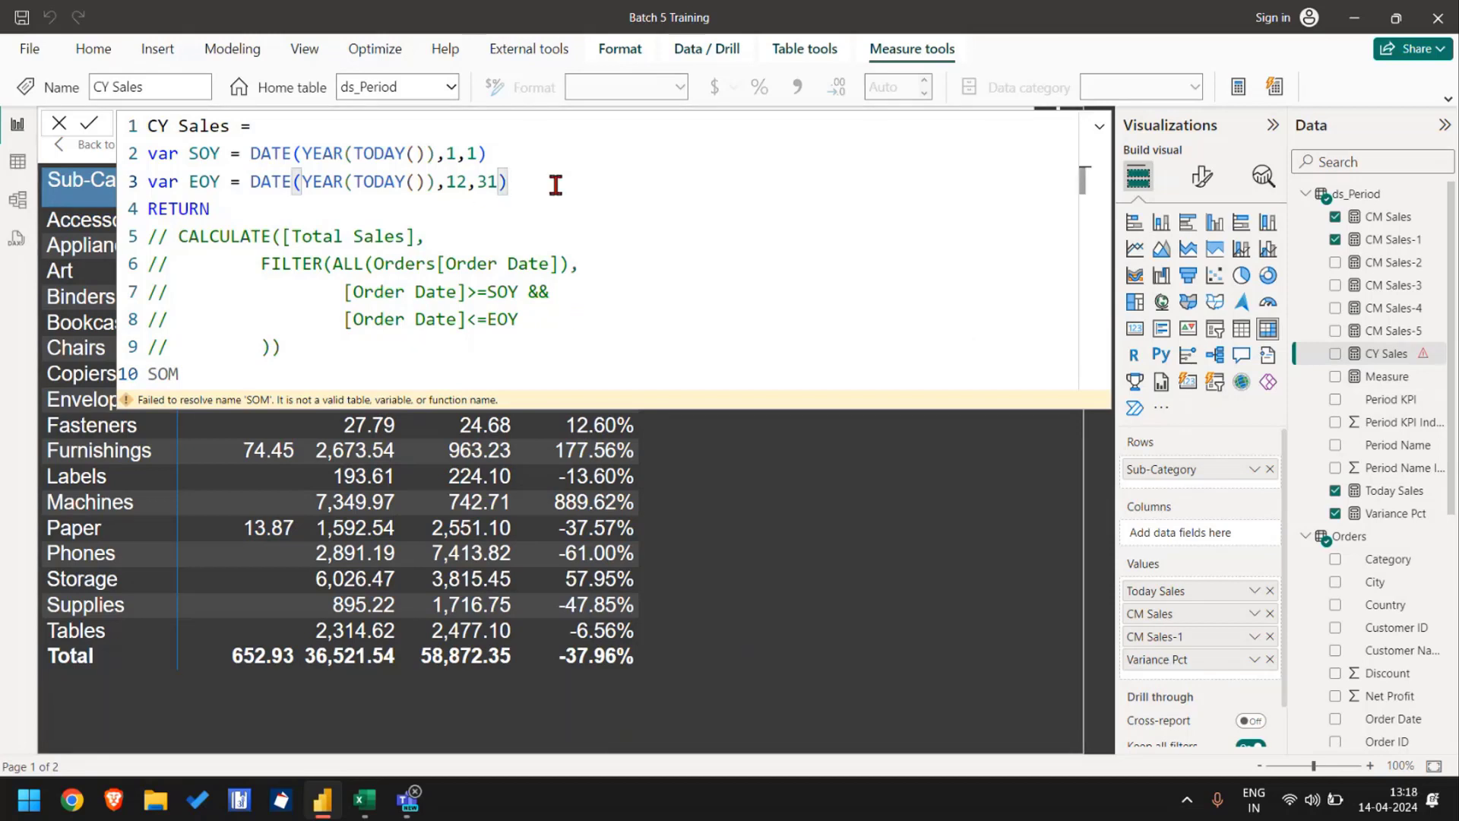
pyautogui.press('Down')
pyautogui.press('Down')
pyautogui.press('Down')
pyautogui.press('Down')
pyautogui.press('Down')
pyautogui.press('Down')
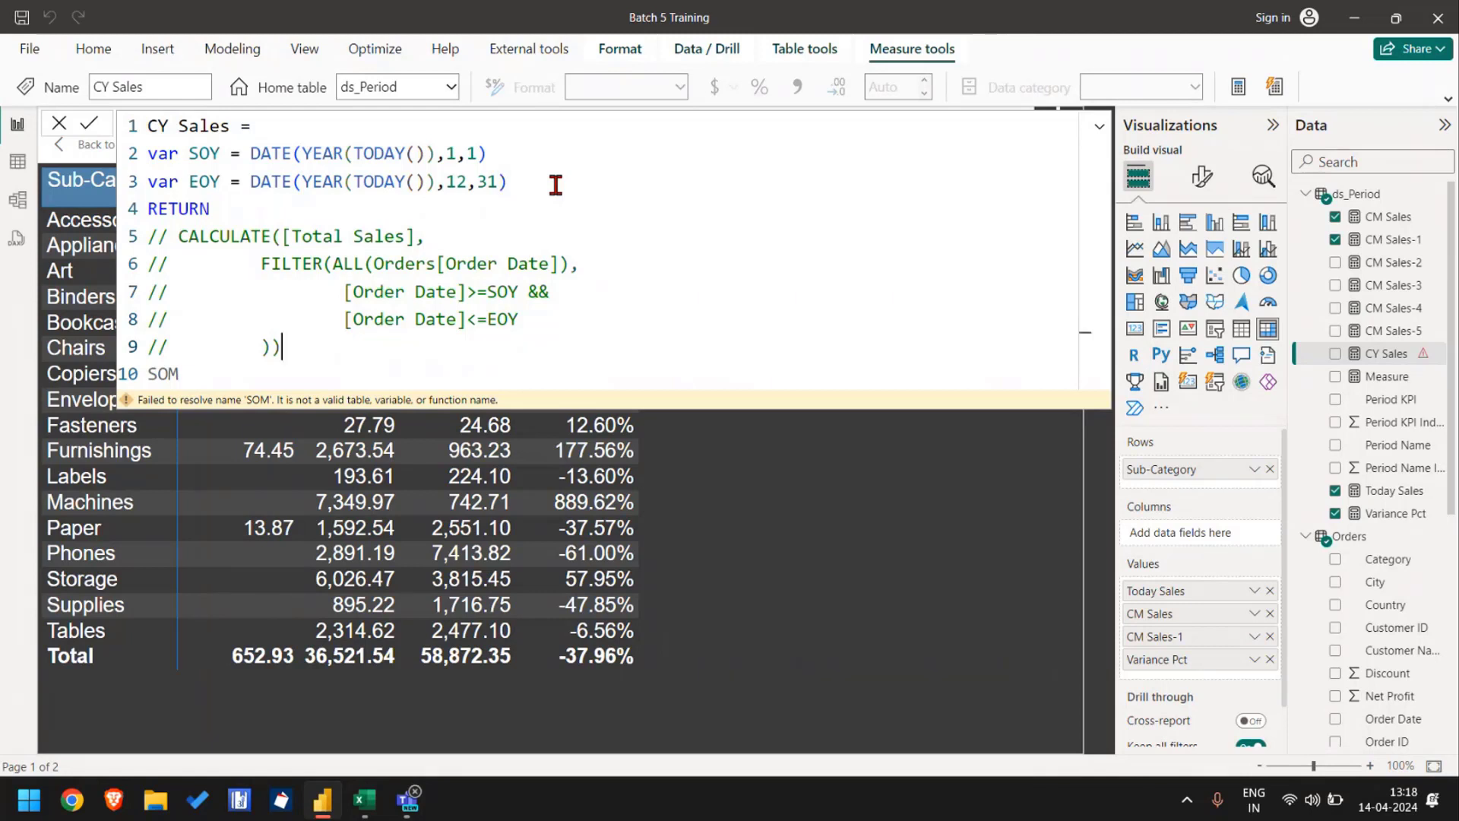
pyautogui.press('Down')
pyautogui.hotkey('shift', 'Home')
pyautogui.write('SO')
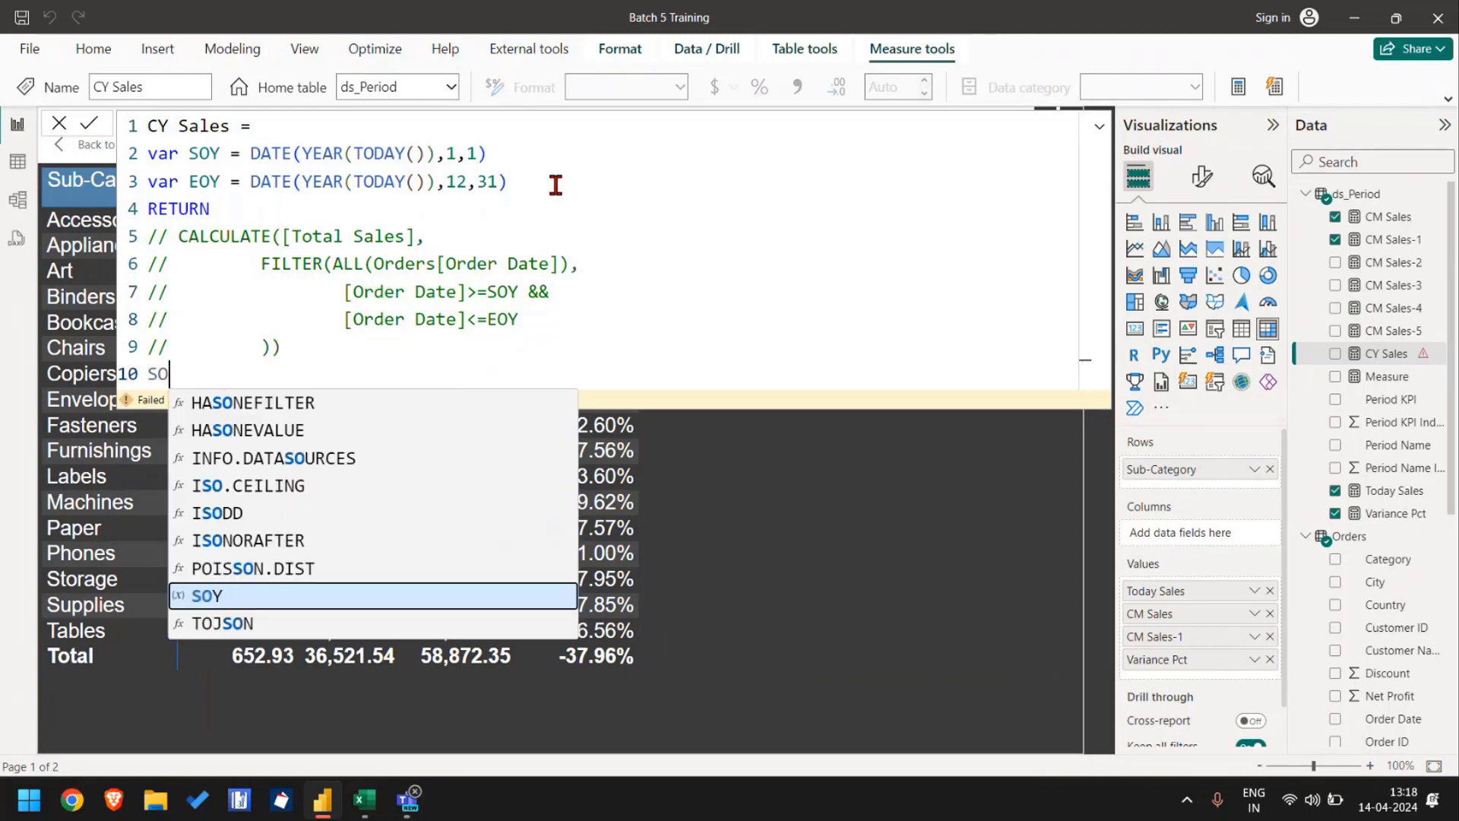
pyautogui.write('Y')
pyautogui.press('Escape')
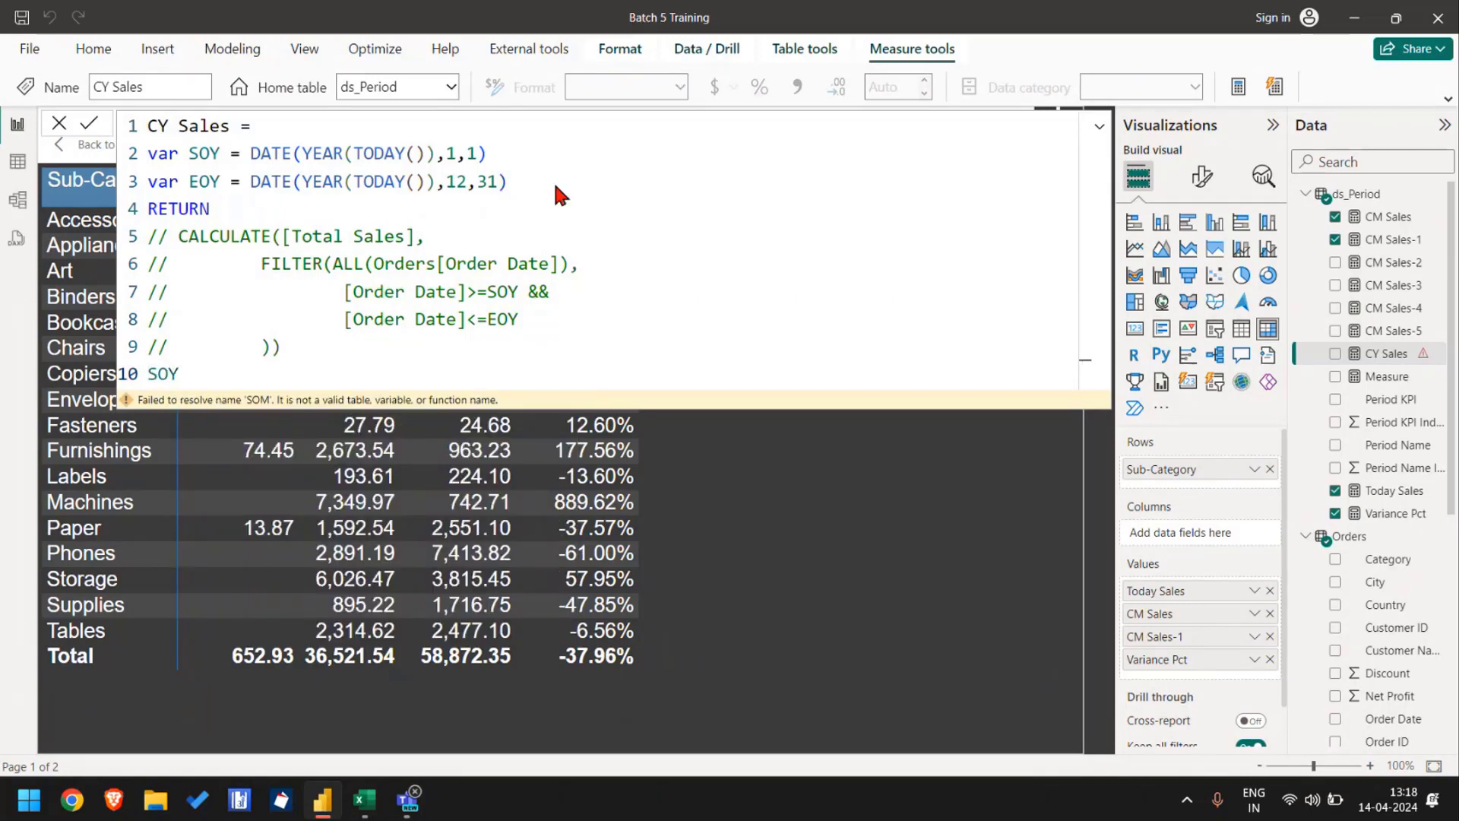
pyautogui.press('Return')
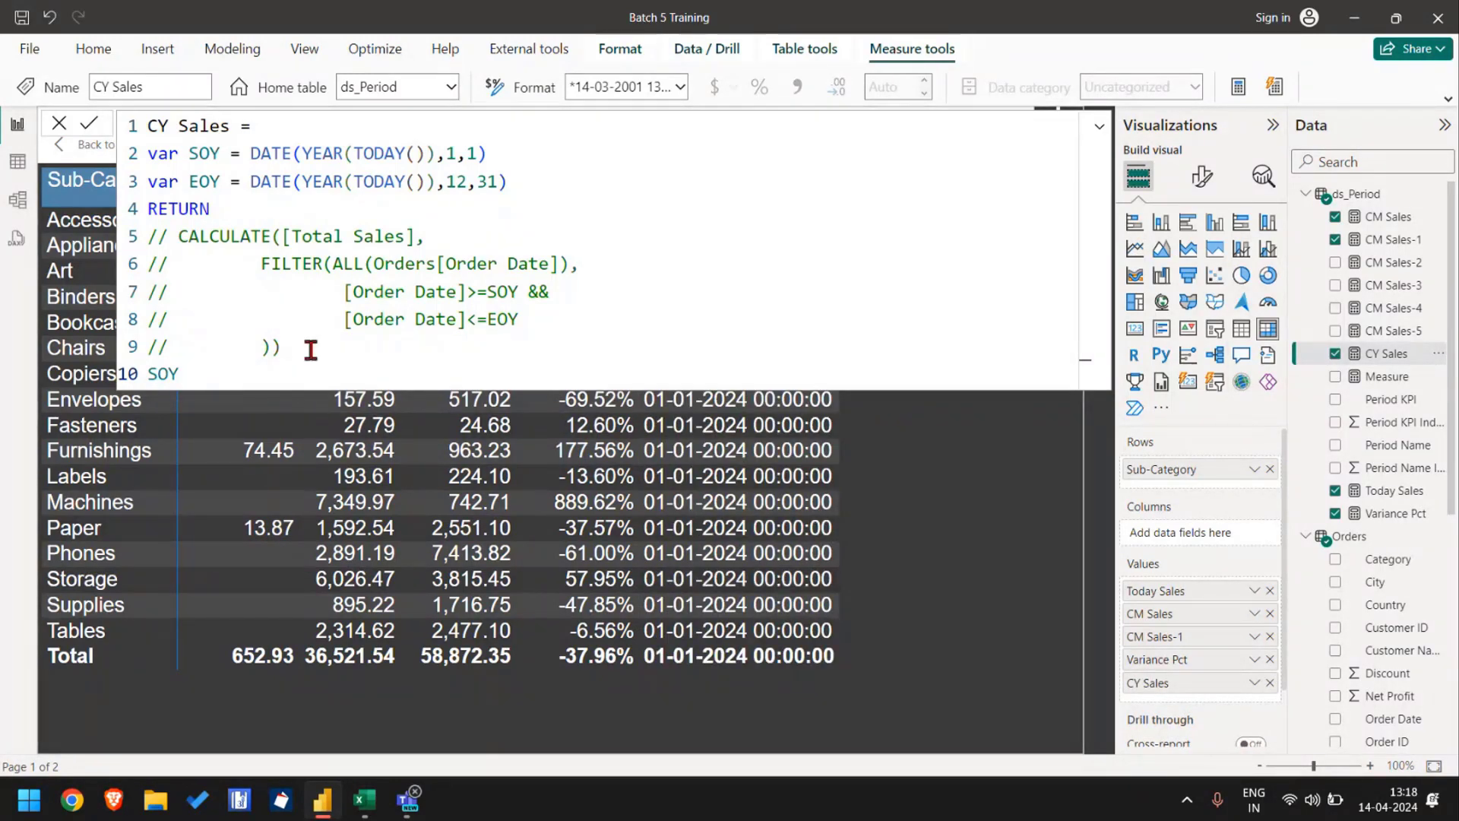
# Step: Change the expression returned on the last line of CY Sales to EOY and commit it
pyautogui.press('BackSpace')
pyautogui.write('E')
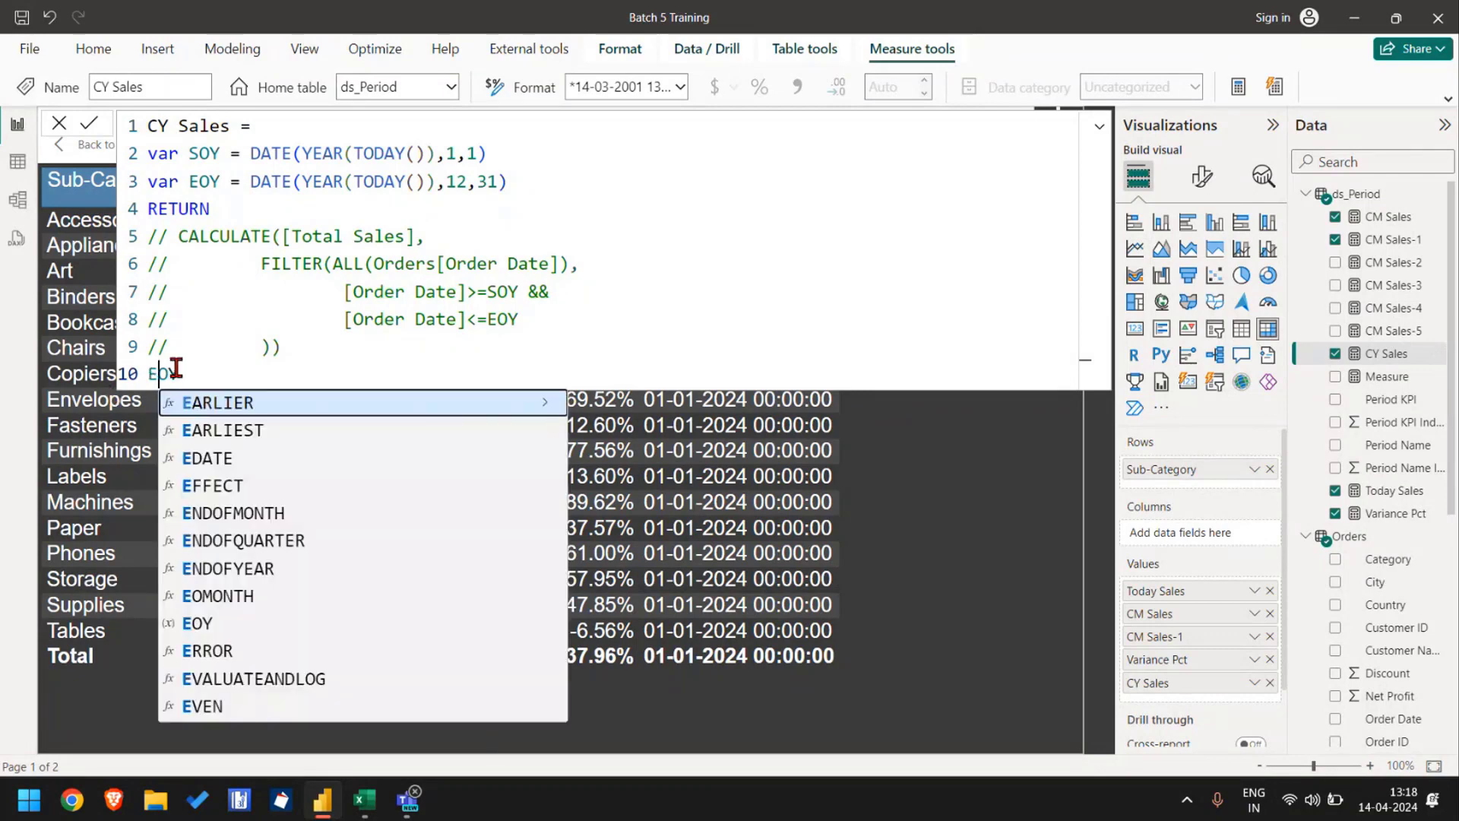
pyautogui.press('Tab')
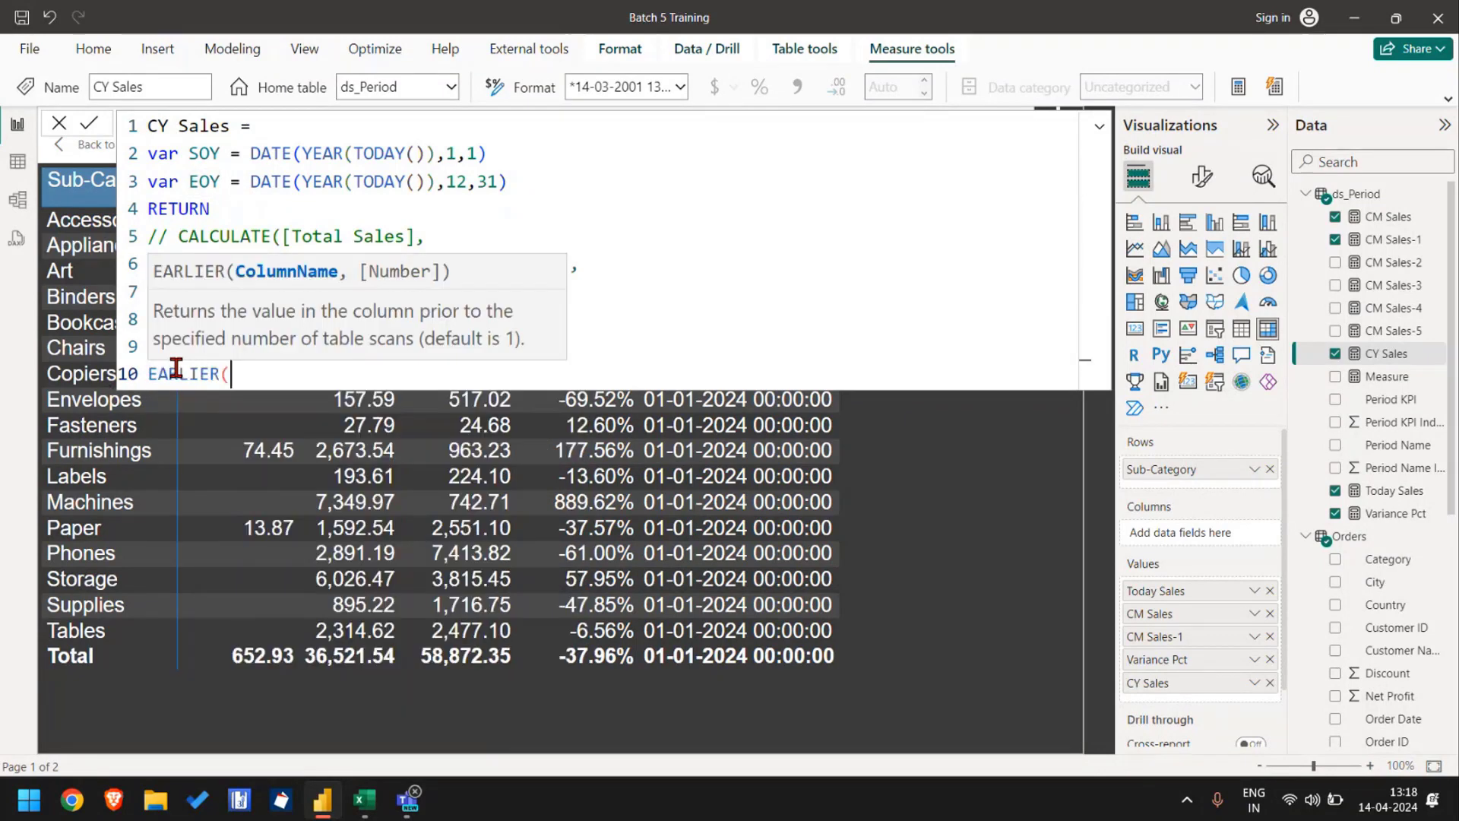
pyautogui.hotkey('ctrl', 'z')
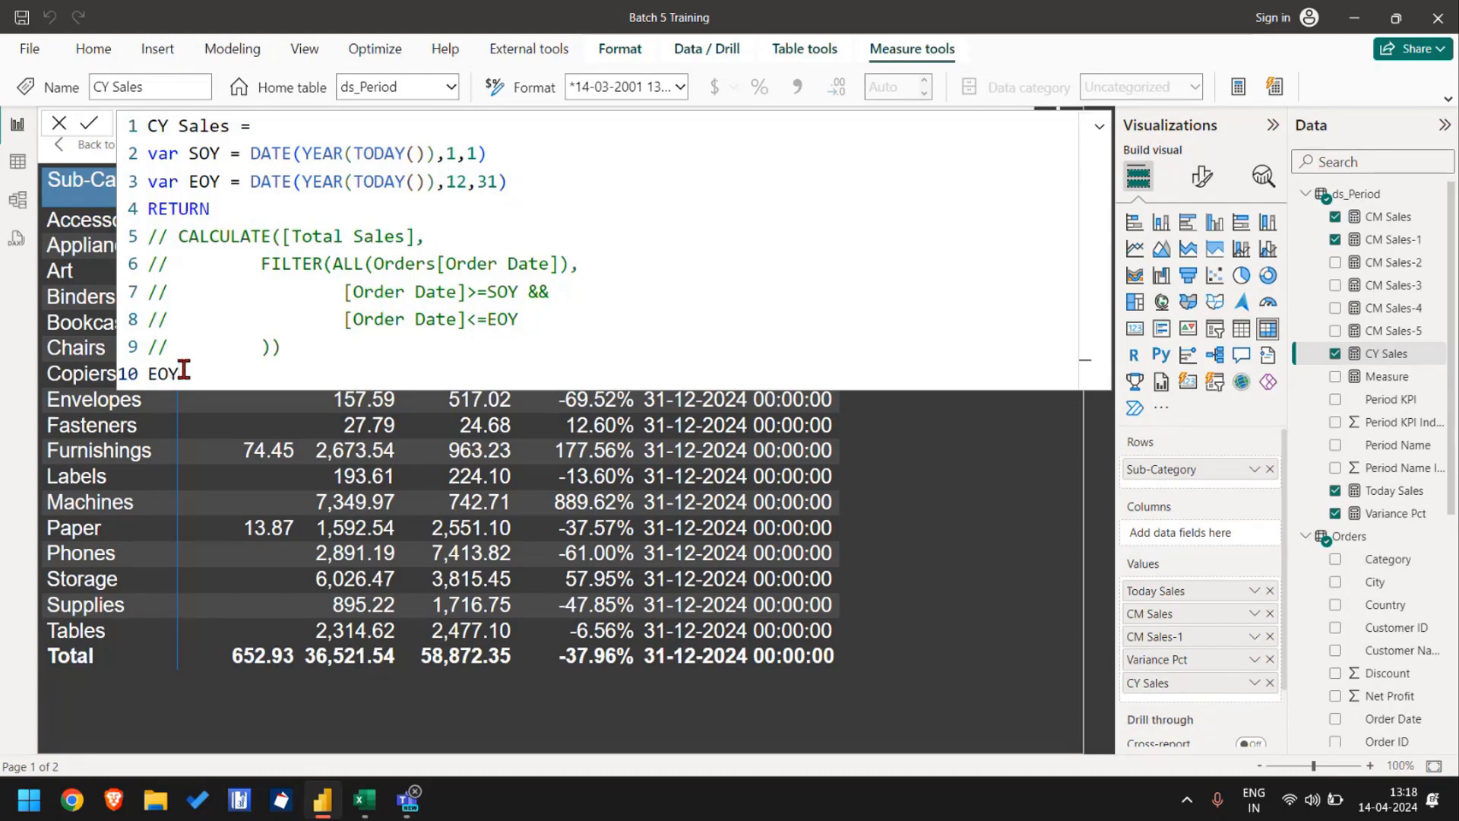
# Step: Remove the EOY line, uncomment the CALCULATE block below RETURN and commit the CY Sales formula
pyautogui.doubleClick(179, 368)
pyautogui.press('BackSpace')
pyautogui.press('BackSpace')
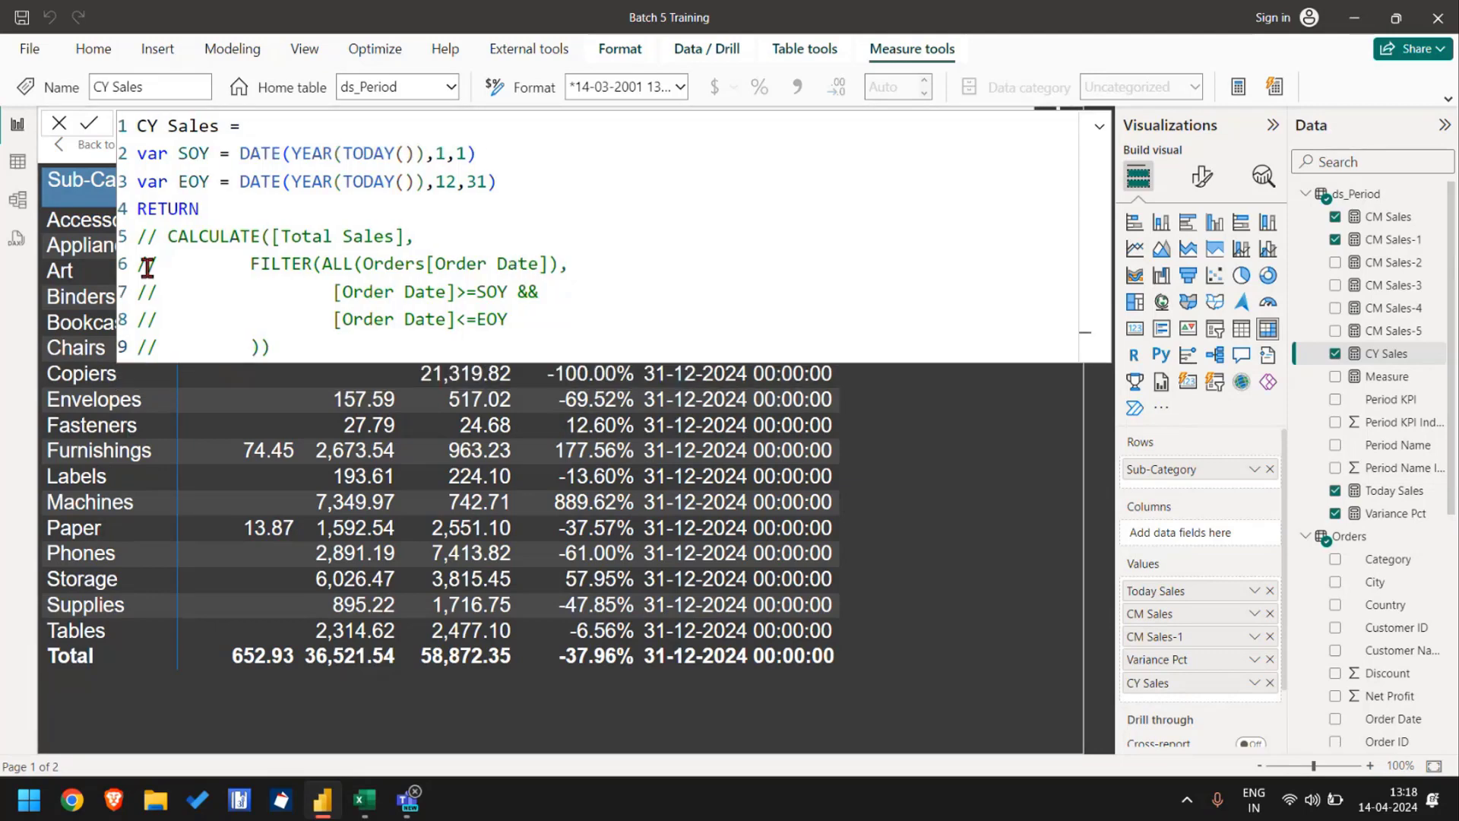
pyautogui.keyDown('shift'); pyautogui.click(145, 238); pyautogui.keyUp('shift')
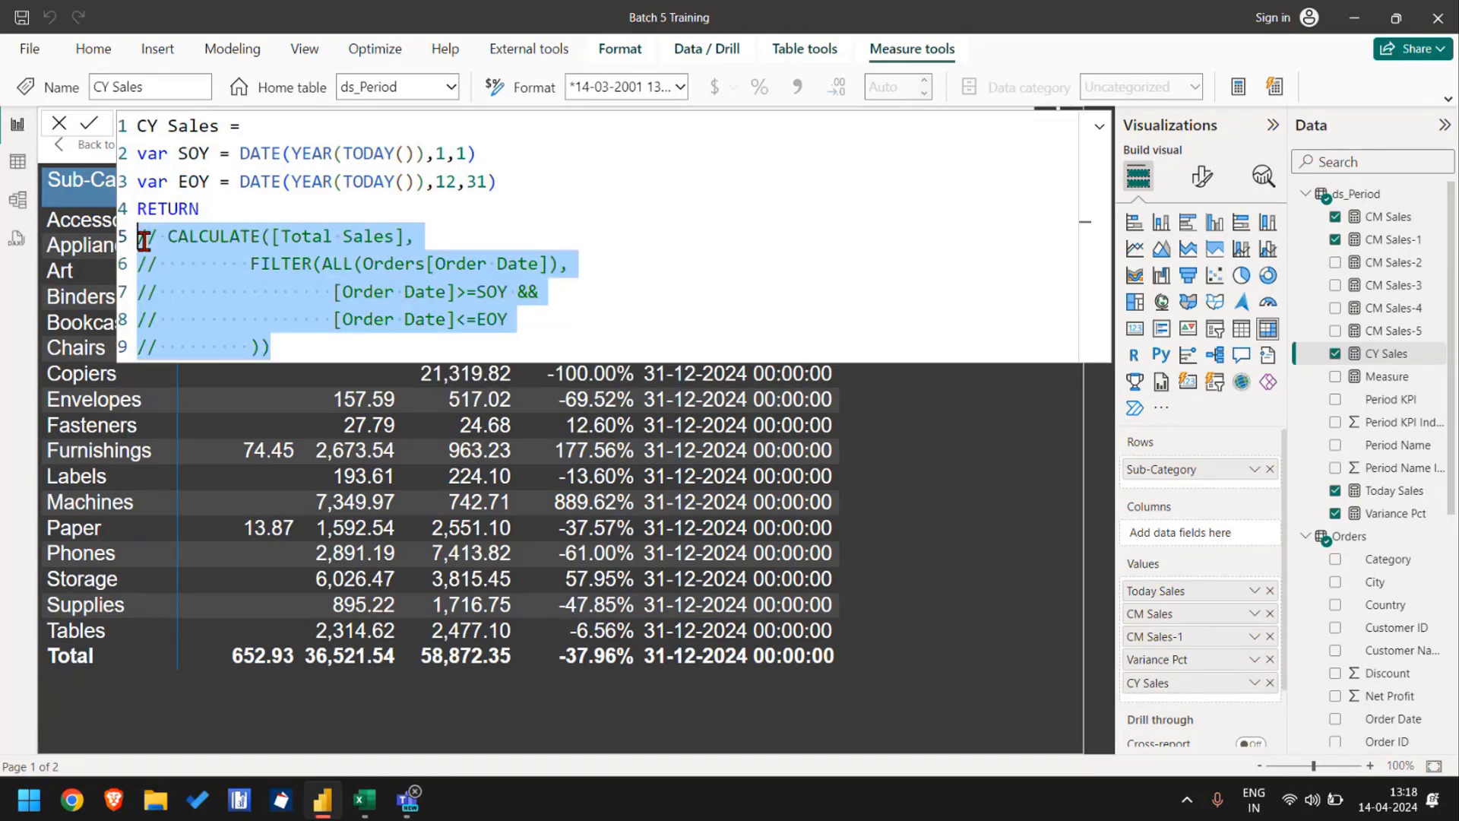
pyautogui.hotkey('ctrl', '/')
pyautogui.click(627, 245)
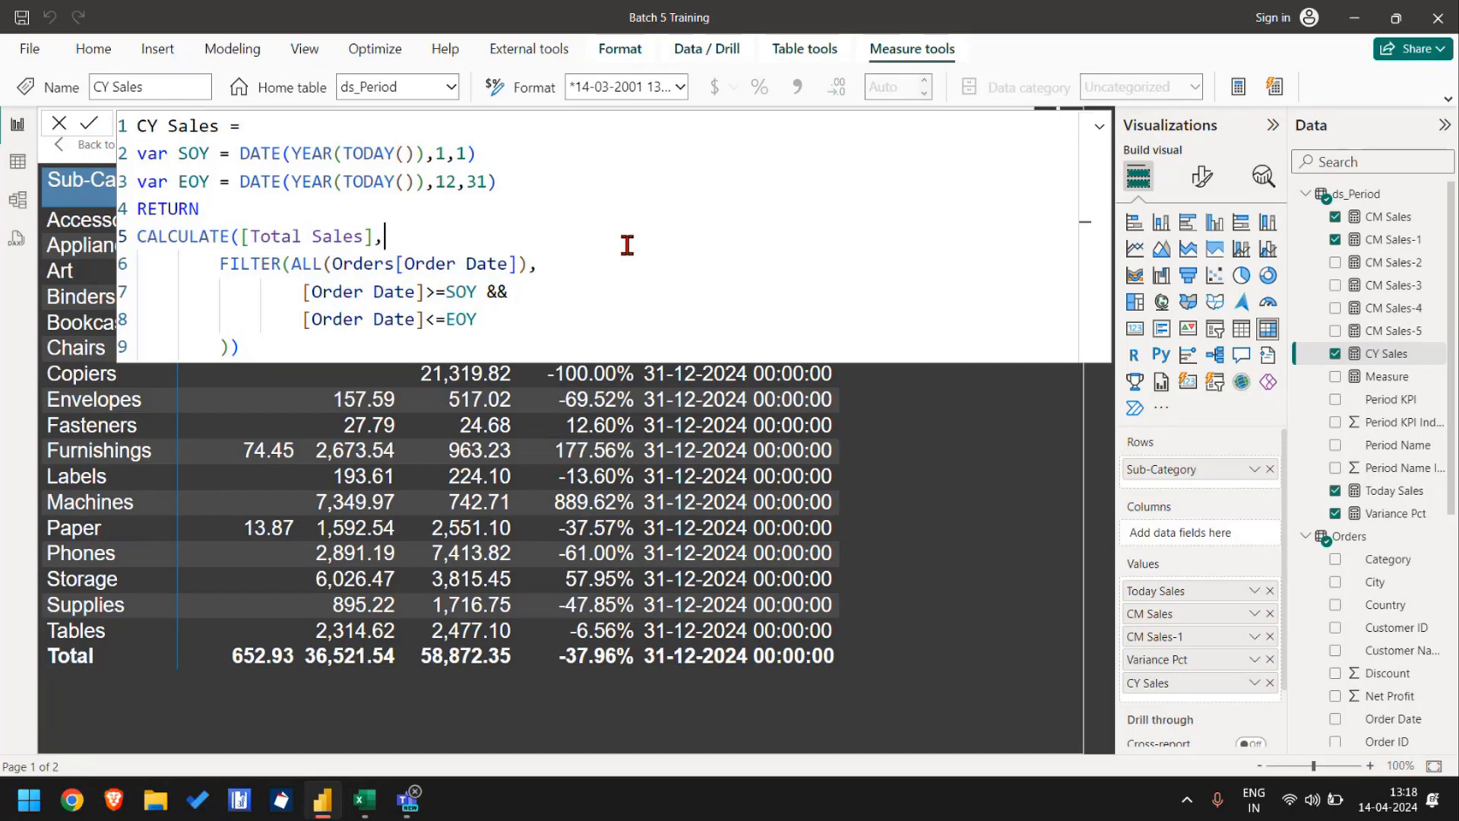
pyautogui.press('Return')
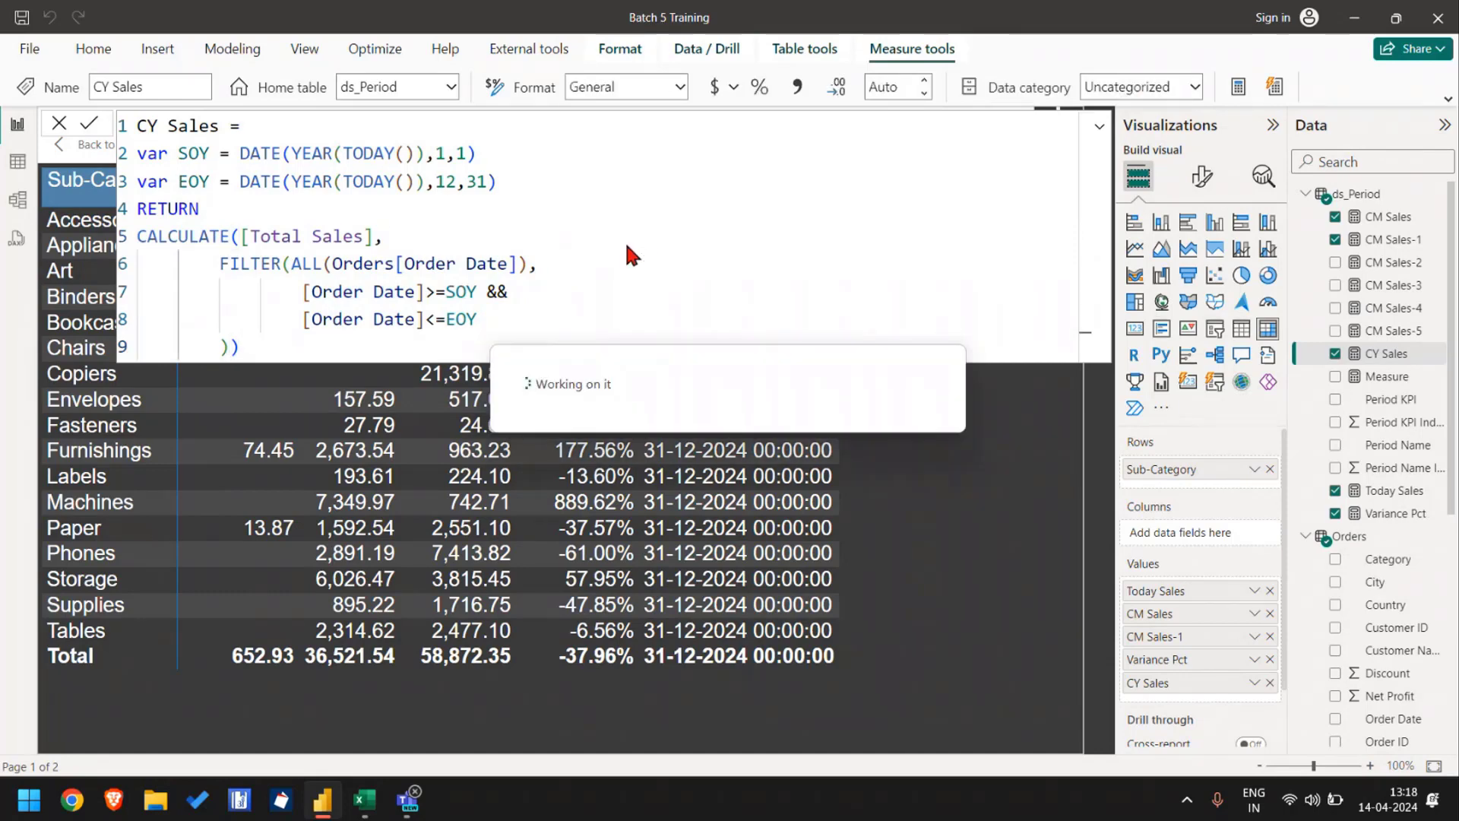
# Step: Copy the full CY Sales formula into a new measure
pyautogui.hotkey('ctrl', 'a')
pyautogui.hotkey('ctrl', 'c')
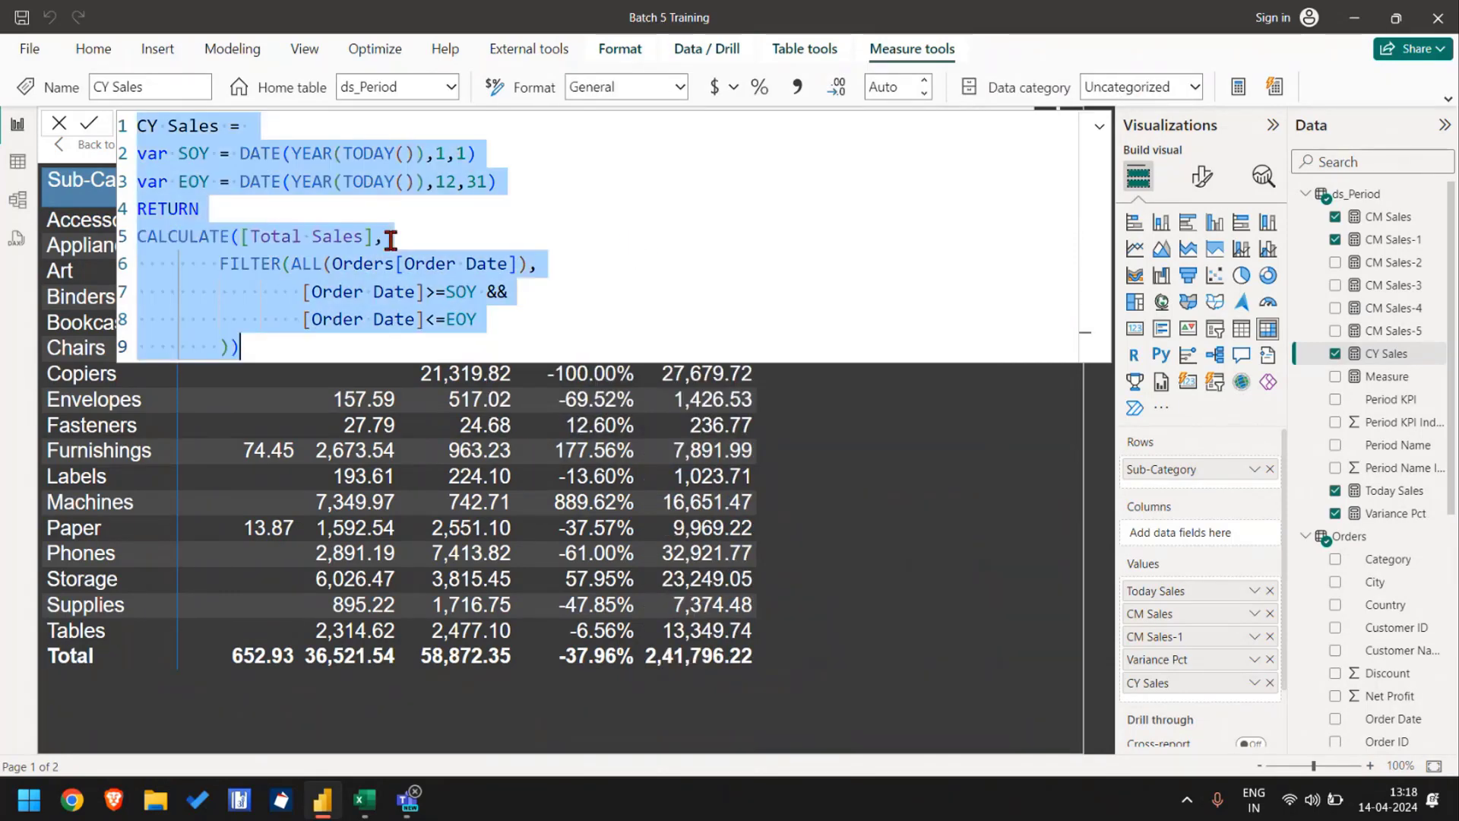
pyautogui.click(1231, 81)
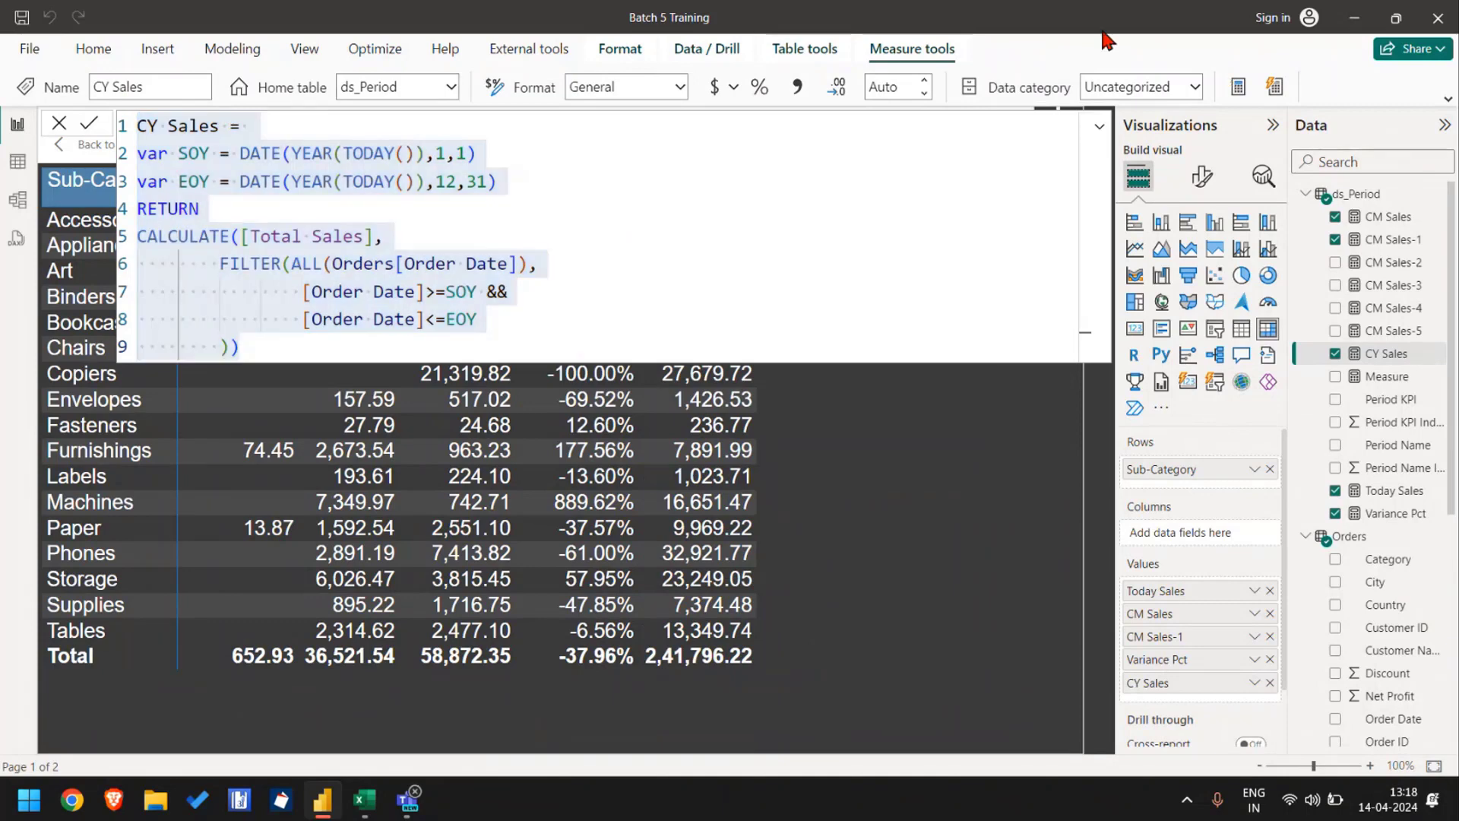
pyautogui.hotkey('ctrl', 'v')
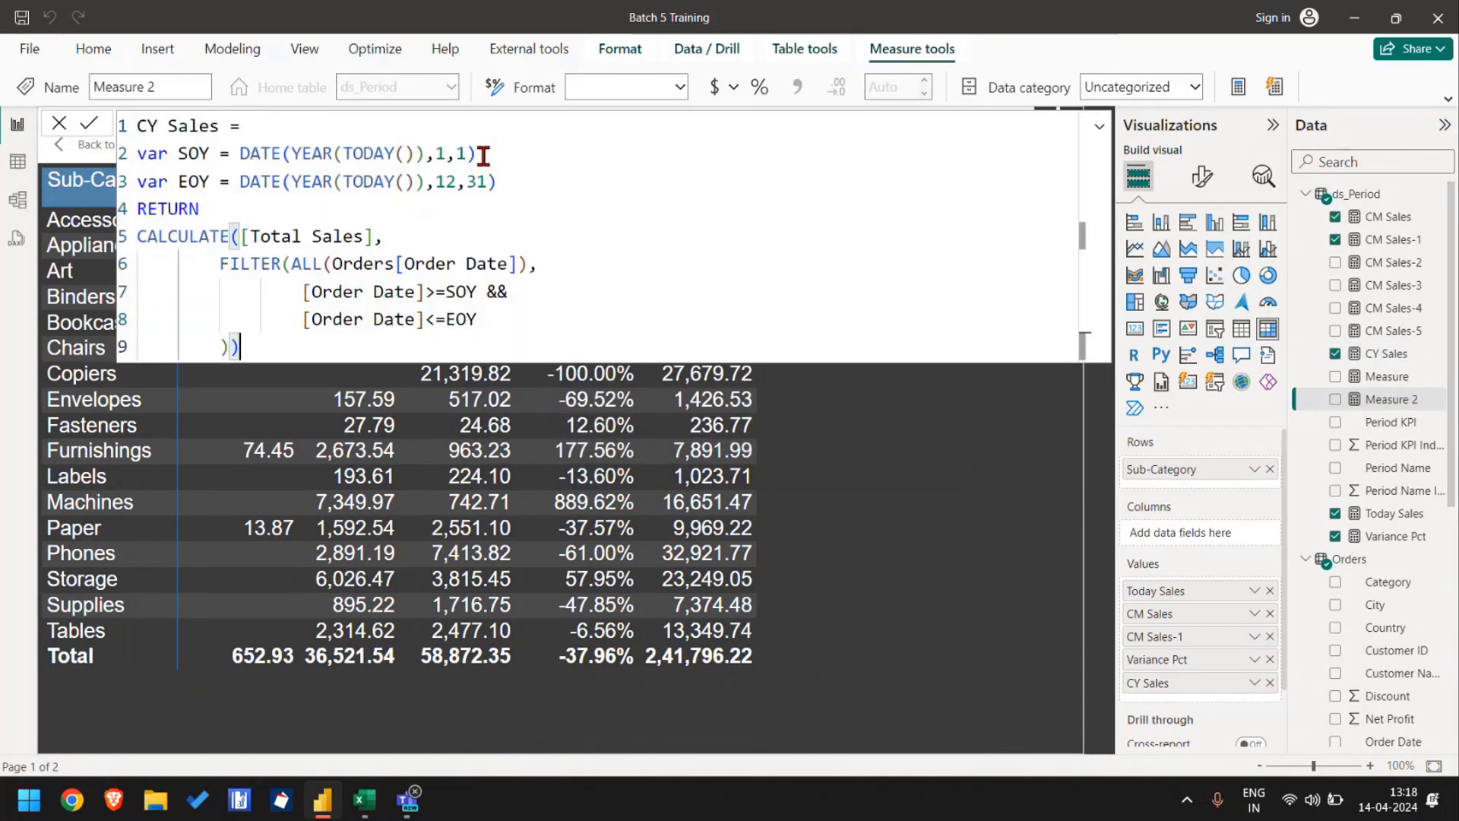
# Step: Name the measure CY Sales-1, subtract 1 from the year in both SOY and EOY, and commit the formula
pyautogui.doubleClick(205, 120)
pyautogui.press('Right')
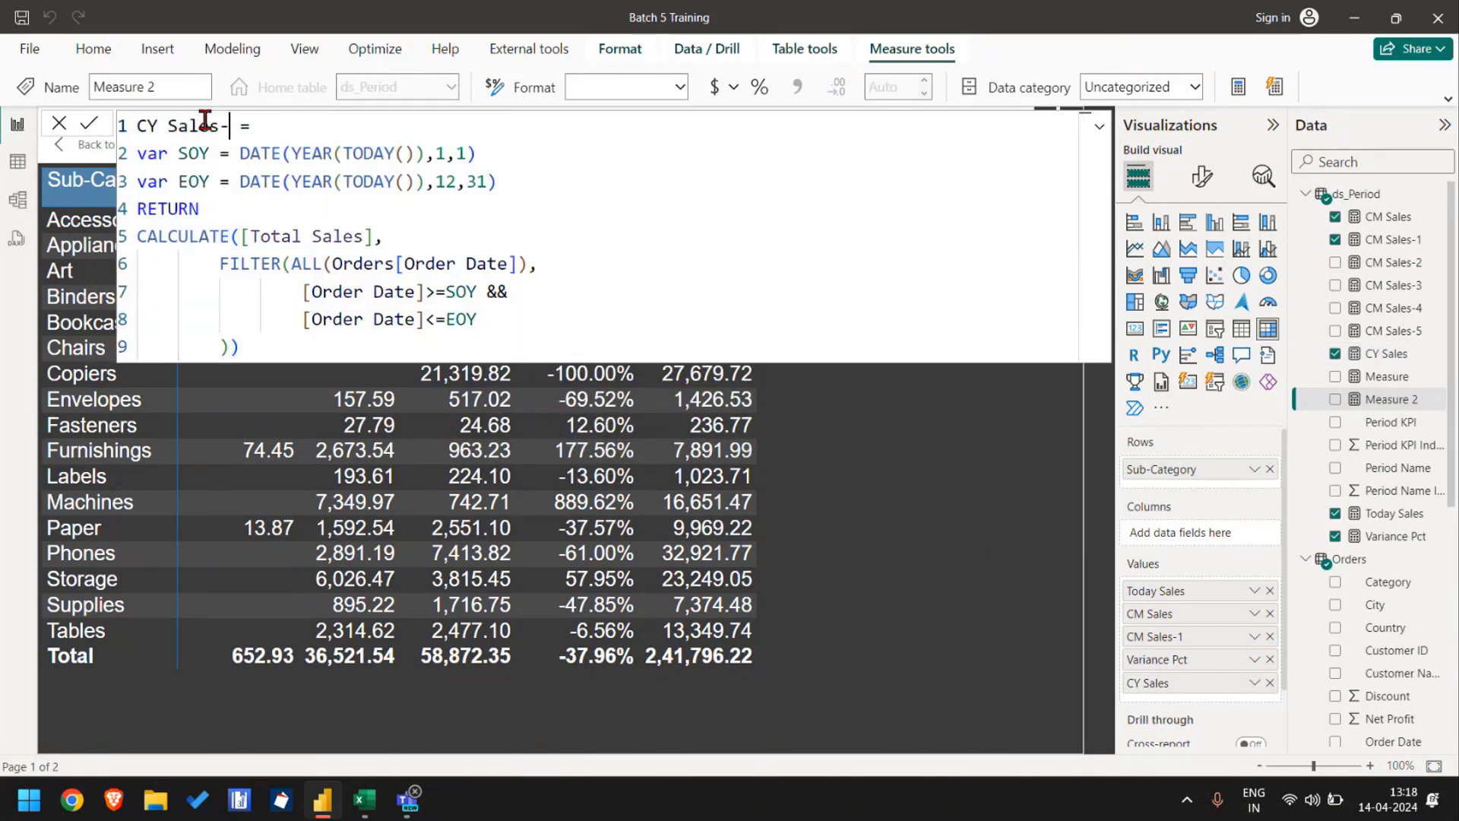
pyautogui.write('-1')
pyautogui.click(417, 155)
pyautogui.write('-1')
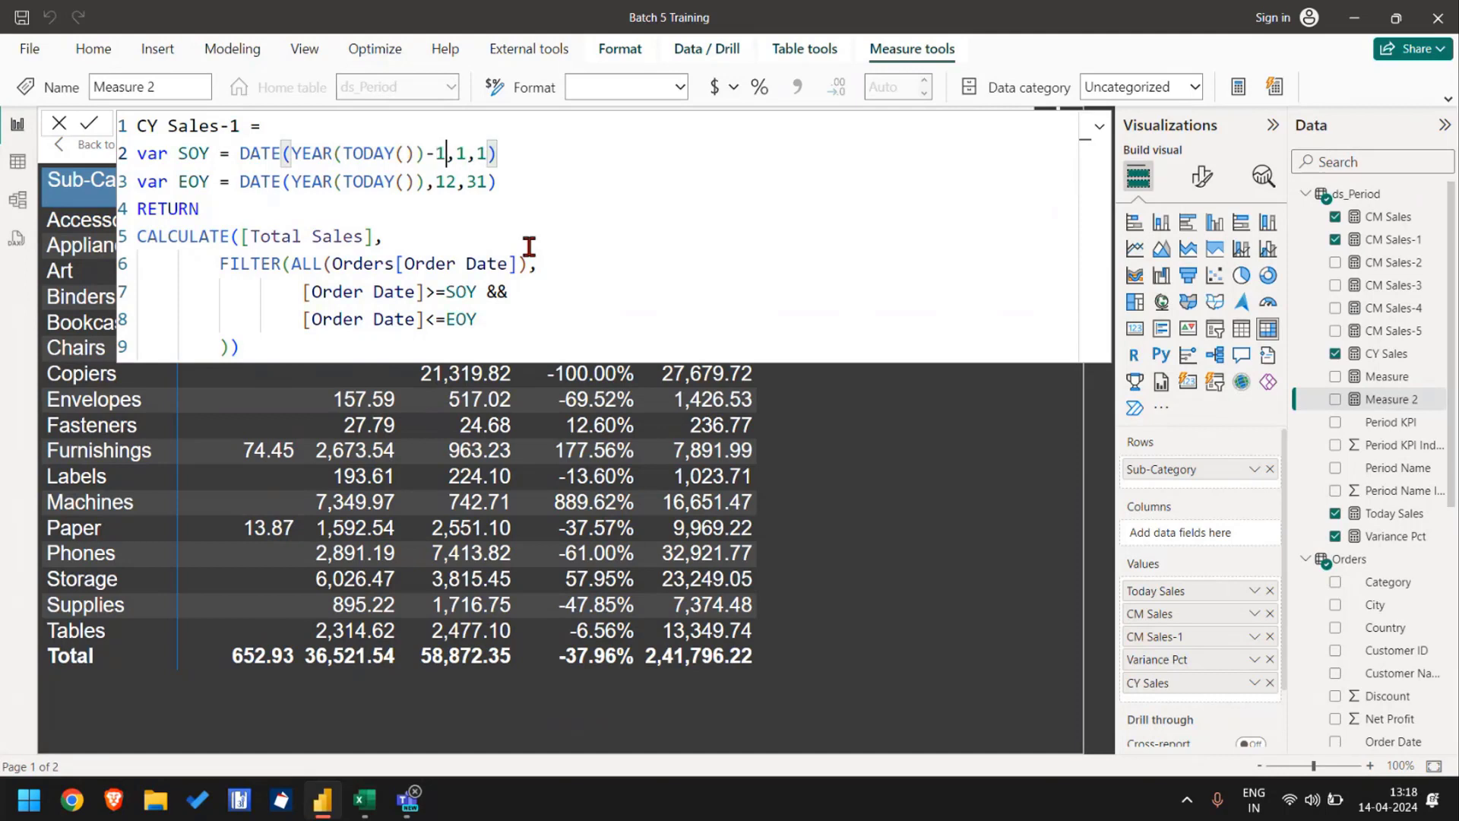
pyautogui.press('Down')
pyautogui.press('Left')
pyautogui.press('Left')
pyautogui.write('-1')
pyautogui.press('Return')
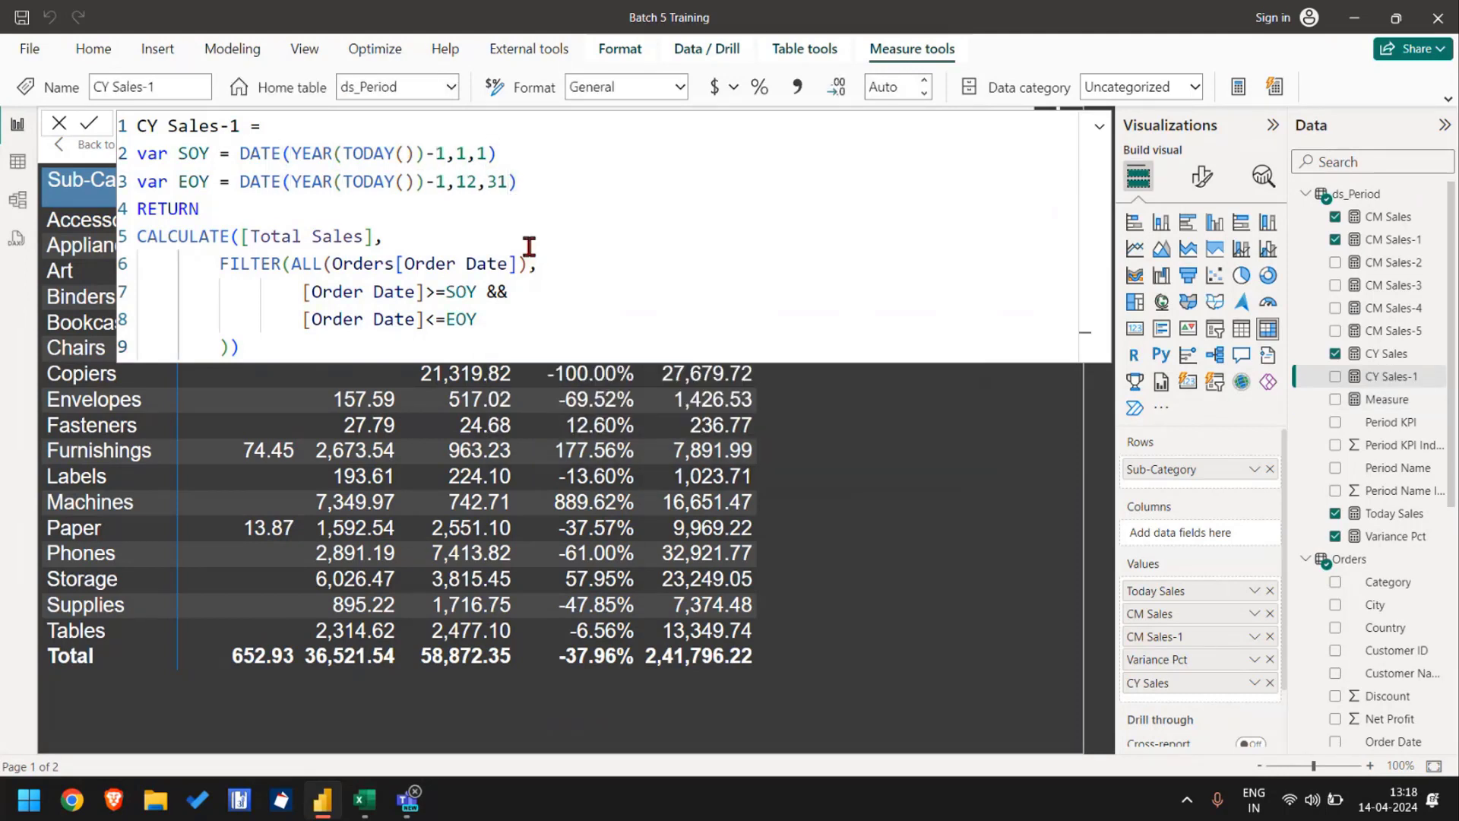
# Step: Copy the full CY Sales-1 formula into another new measure
pyautogui.hotkey('ctrl', 'a')
pyautogui.hotkey('ctrl', 'c')
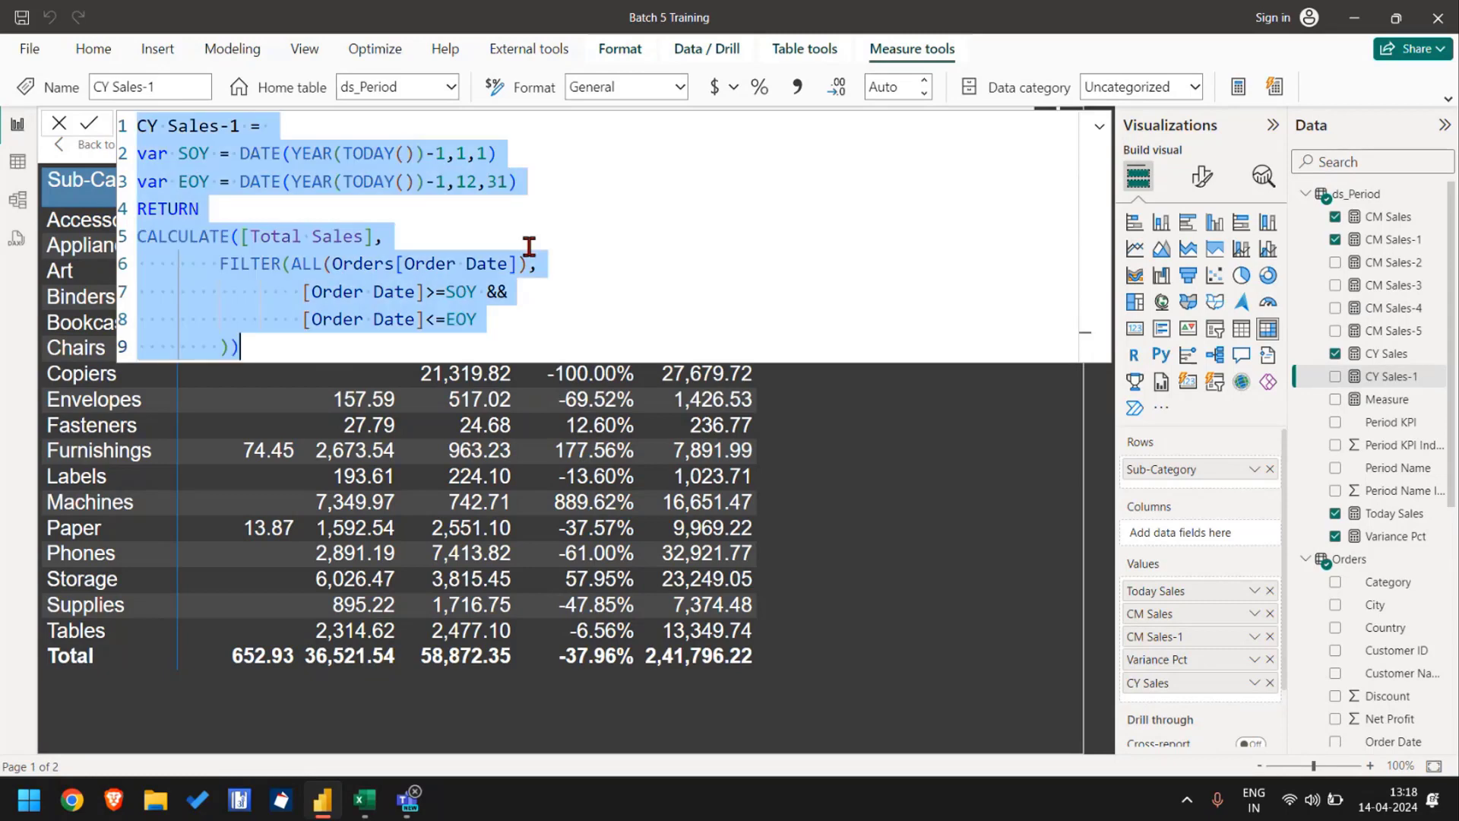
pyautogui.click(1241, 82)
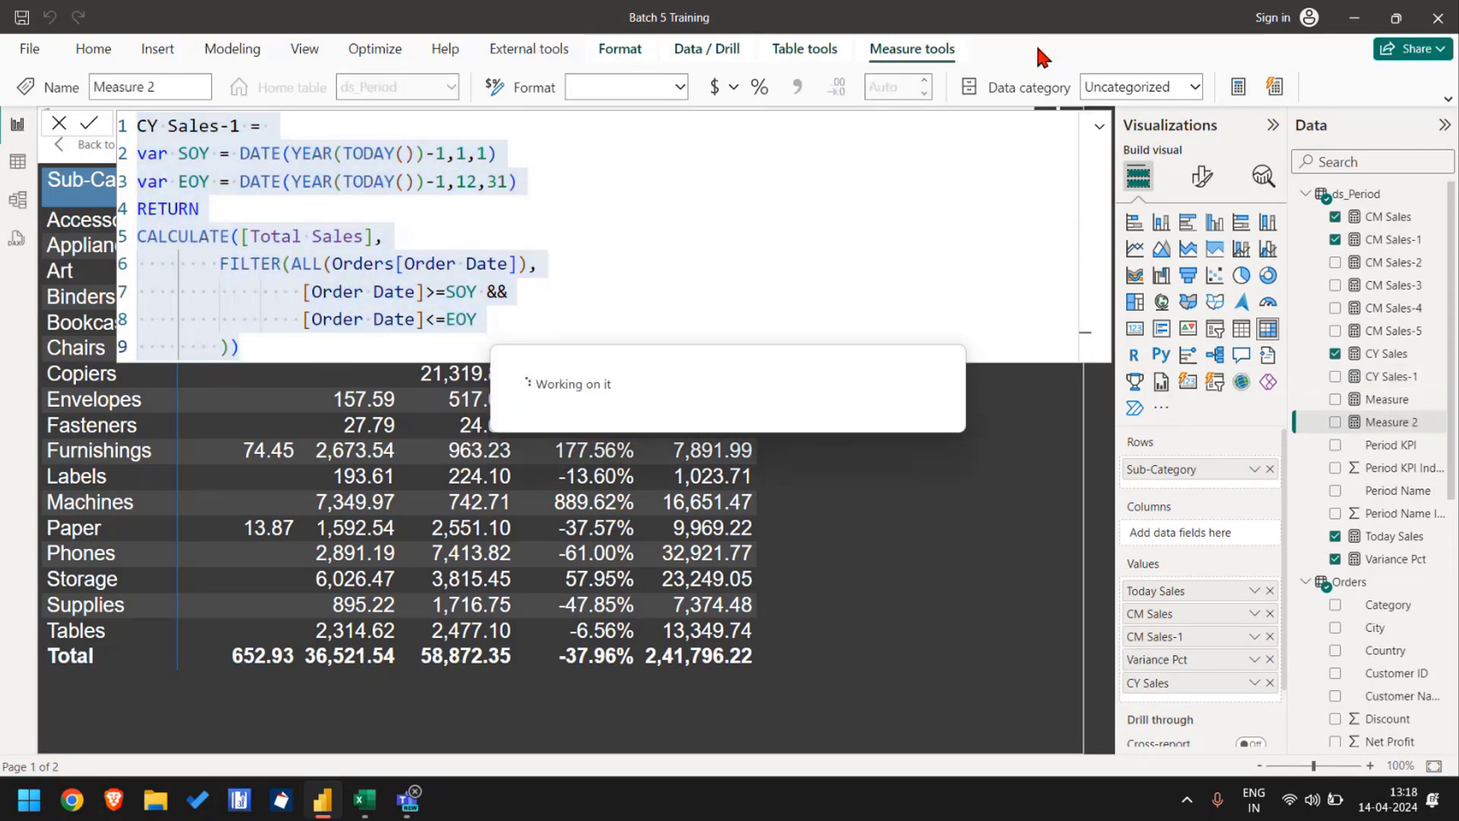
pyautogui.click(247, 125)
pyautogui.hotkey('ctrl', 'a')
pyautogui.hotkey('ctrl', 'v')
# Step: Change the copied measure's name to CY Sales-21, set the year offset in SOY and EOY to -2, and commit it
pyautogui.click(243, 126)
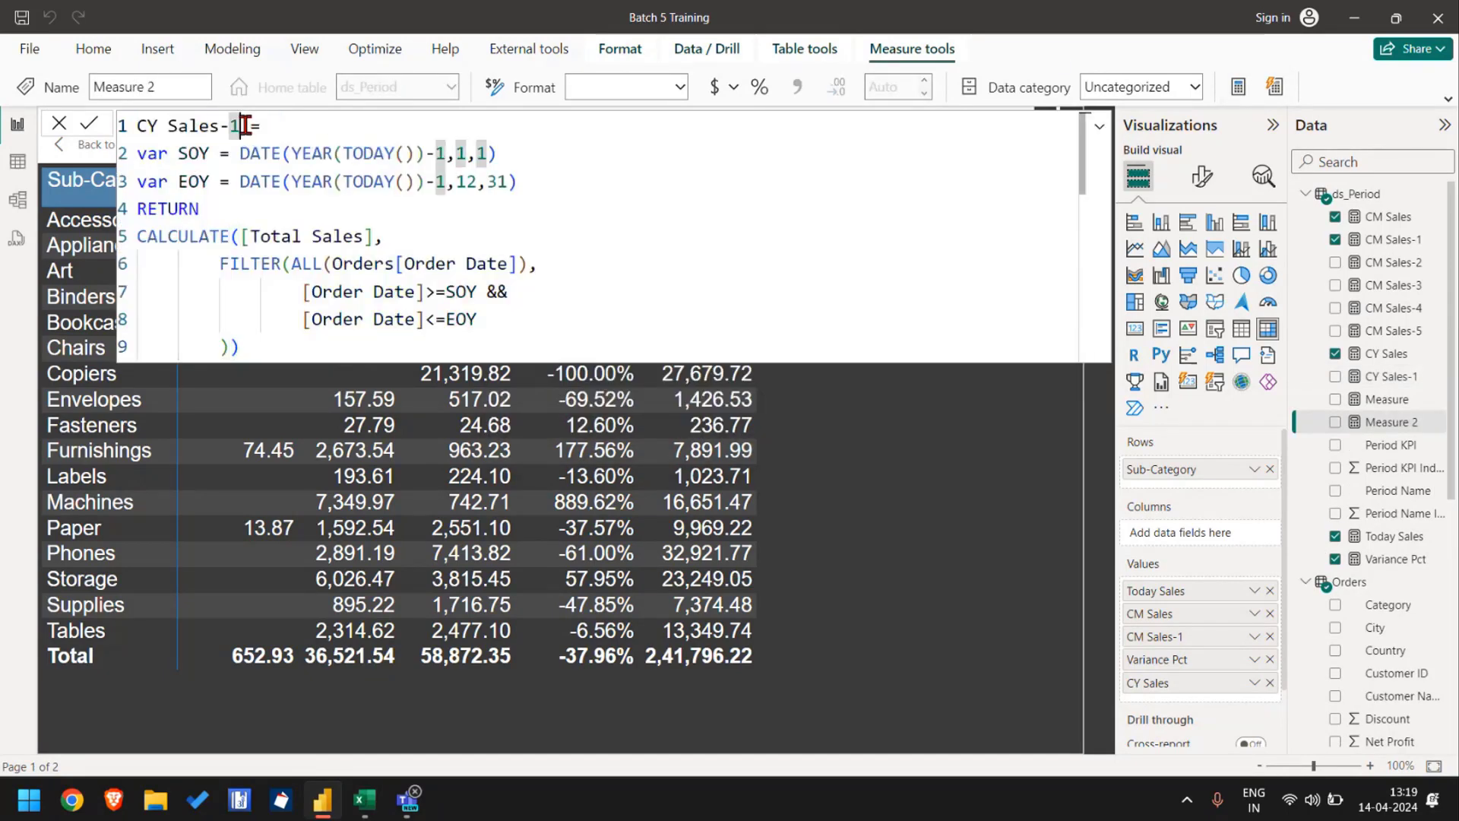
pyautogui.press('Left')
pyautogui.write('2')
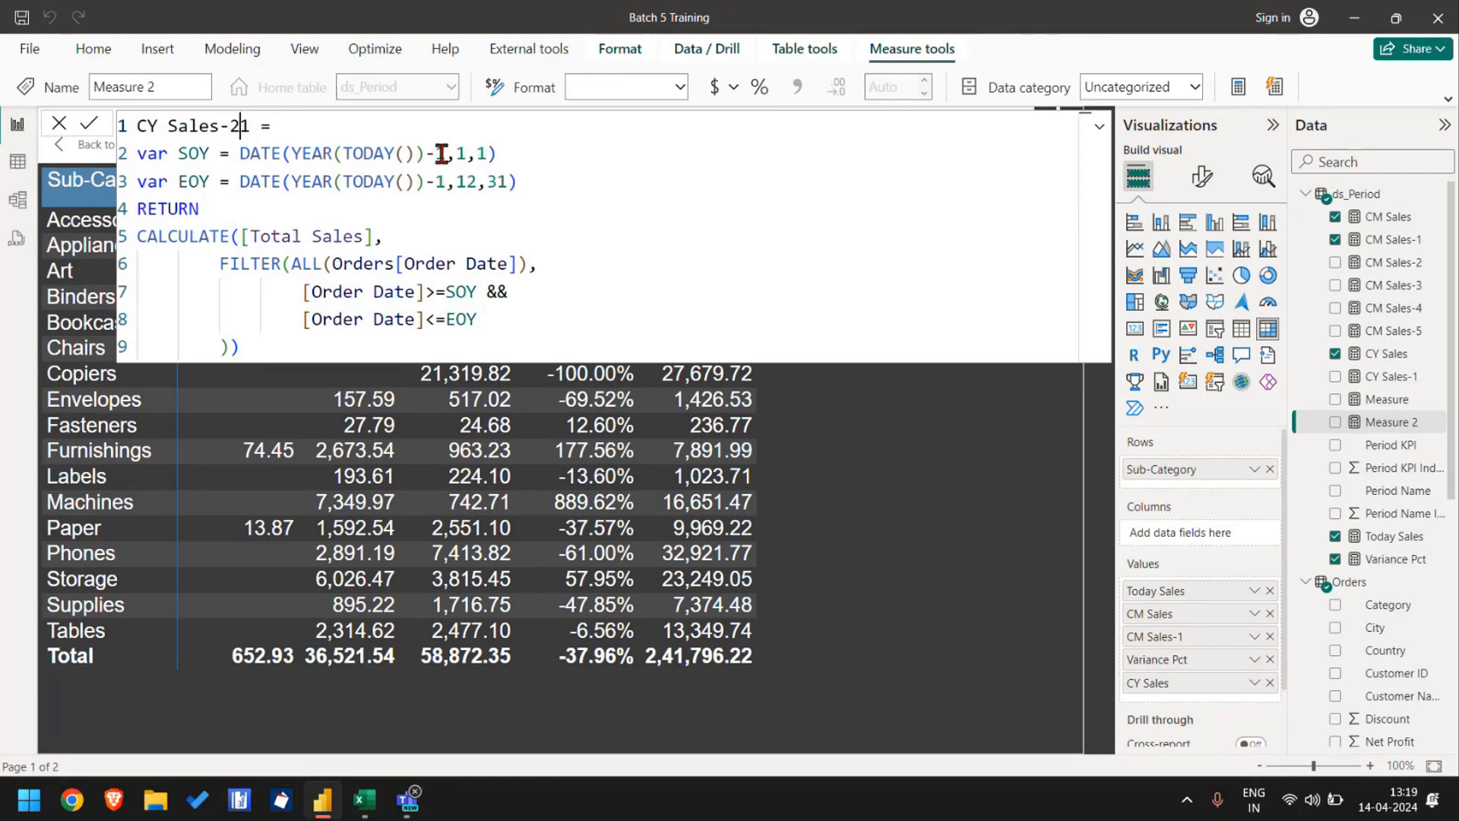
pyautogui.click(442, 154)
pyautogui.press('Down')
pyautogui.hotkey('shift', 'Right')
pyautogui.write('2')
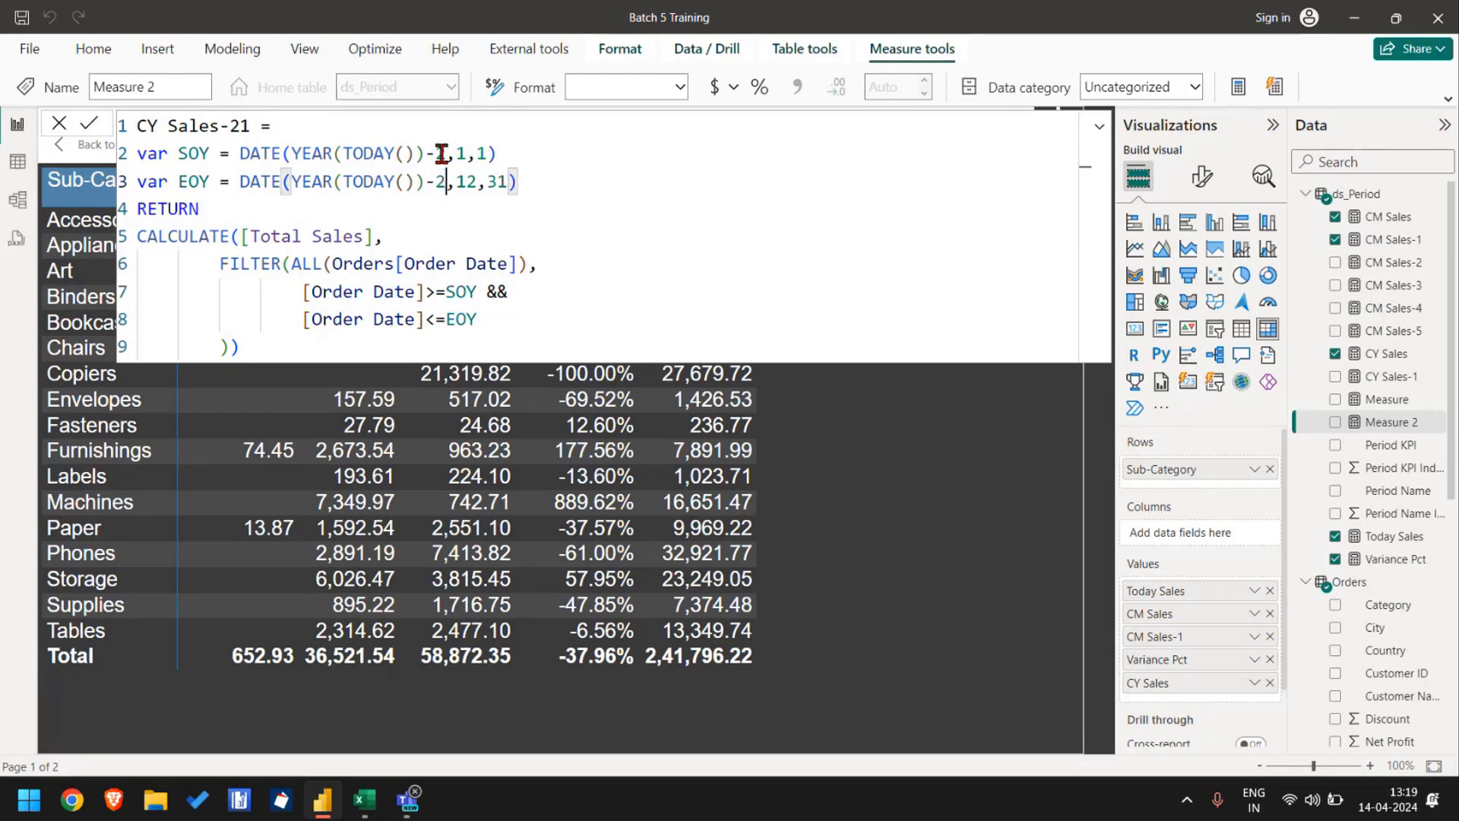
pyautogui.press('Up')
pyautogui.hotkey('shift', 'Left')
pyautogui.write('2')
pyautogui.press('Return')
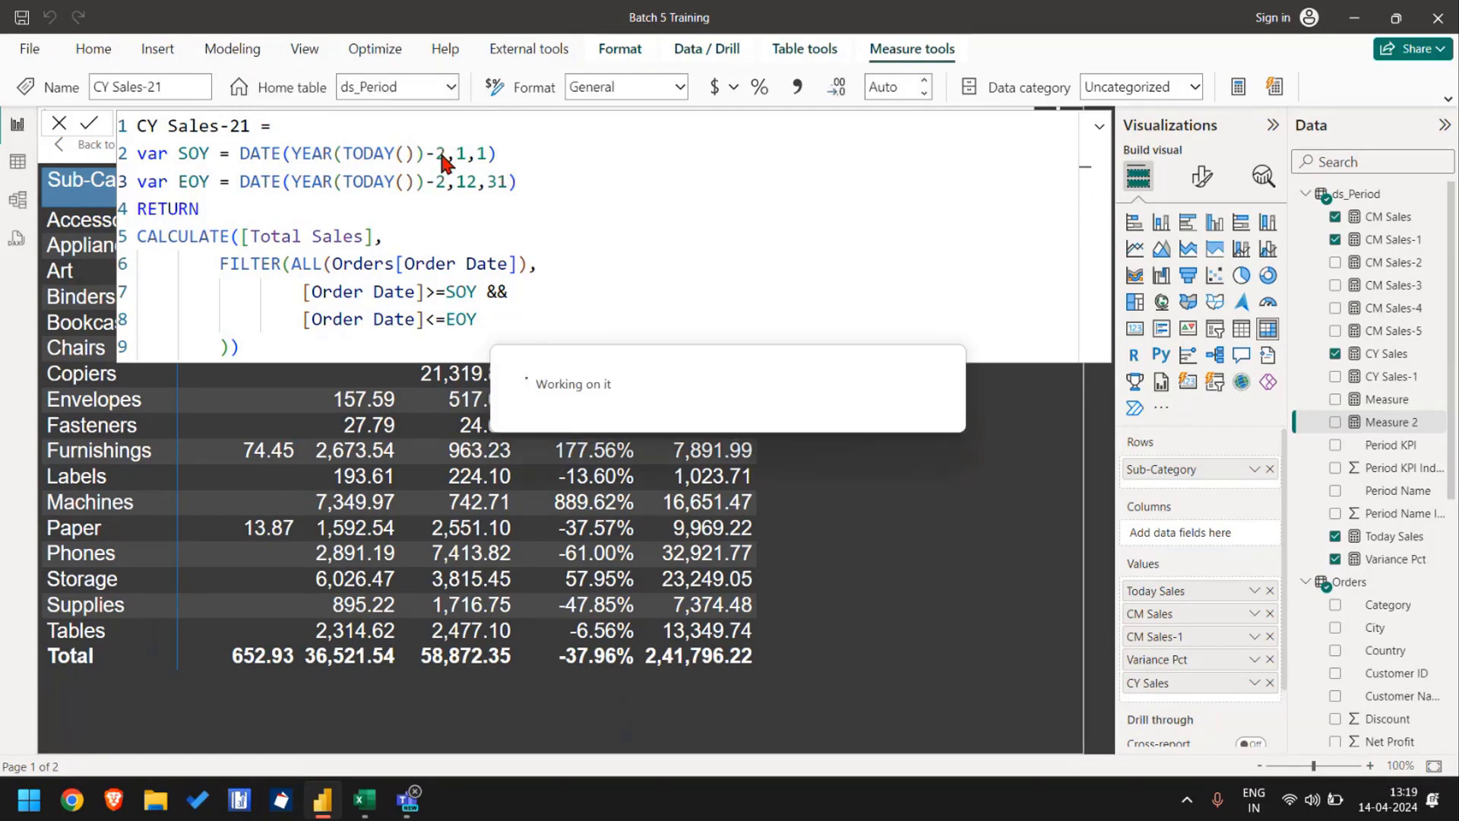
# Step: Correct the measure's name to CY Sales-2 and commit it
pyautogui.click(253, 127)
pyautogui.press('BackSpace')
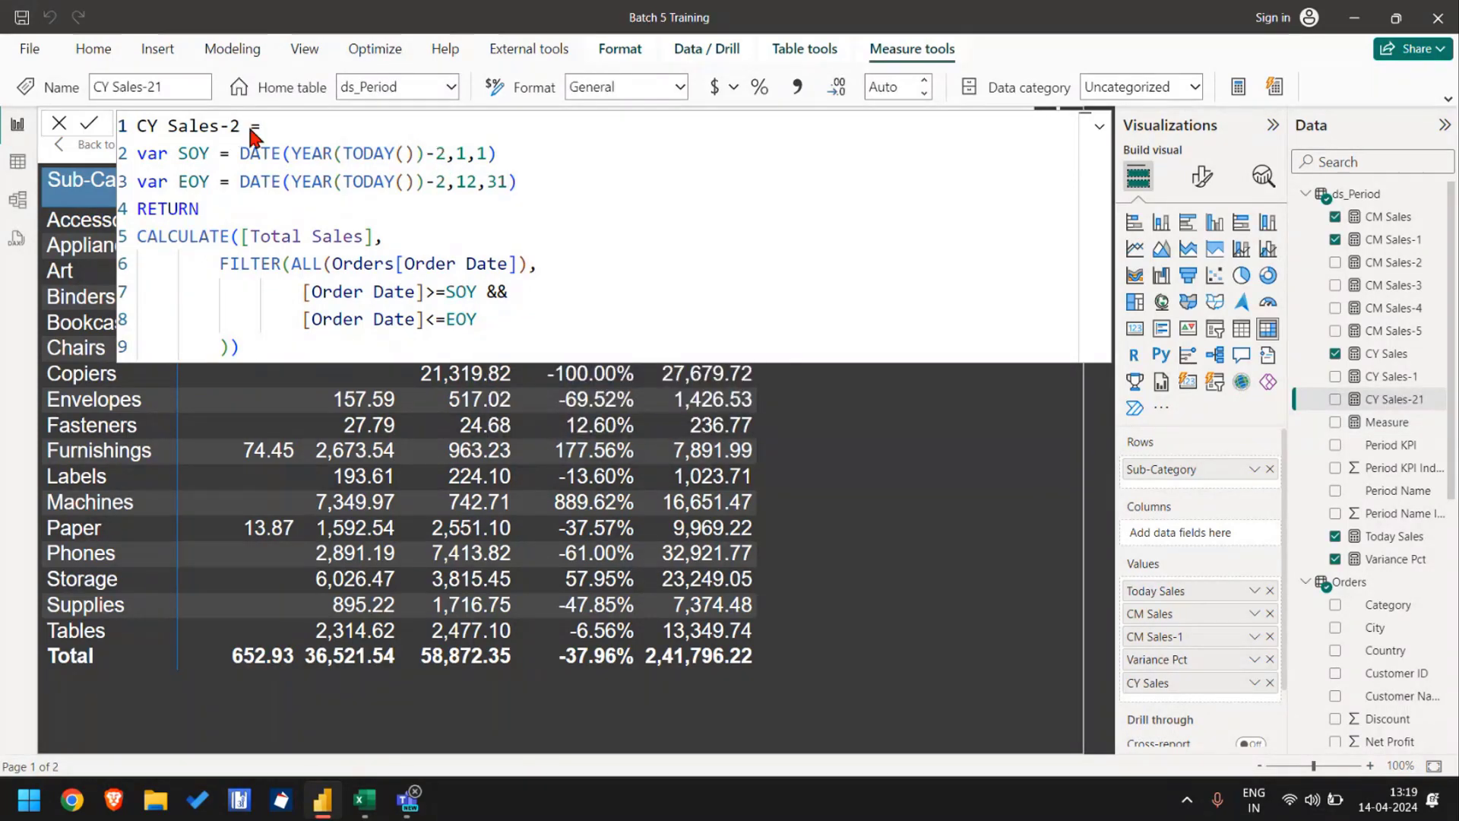
pyautogui.press('Return')
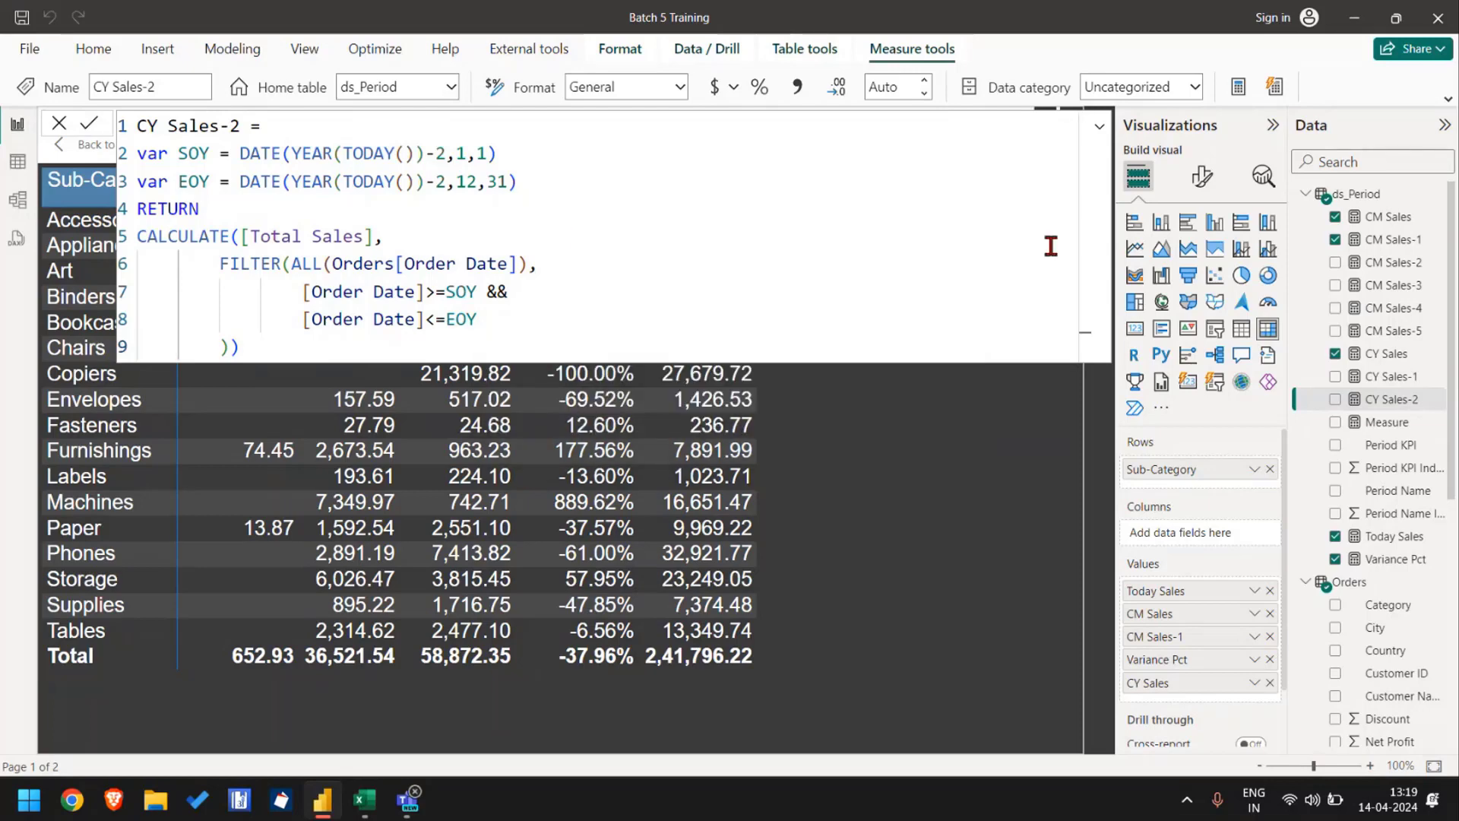
# Step: Switch to Excel, check the 2023, 2022 and 2021 columns of the planned layout, and return to Power BI
pyautogui.hotkey('alt', 'Tab')
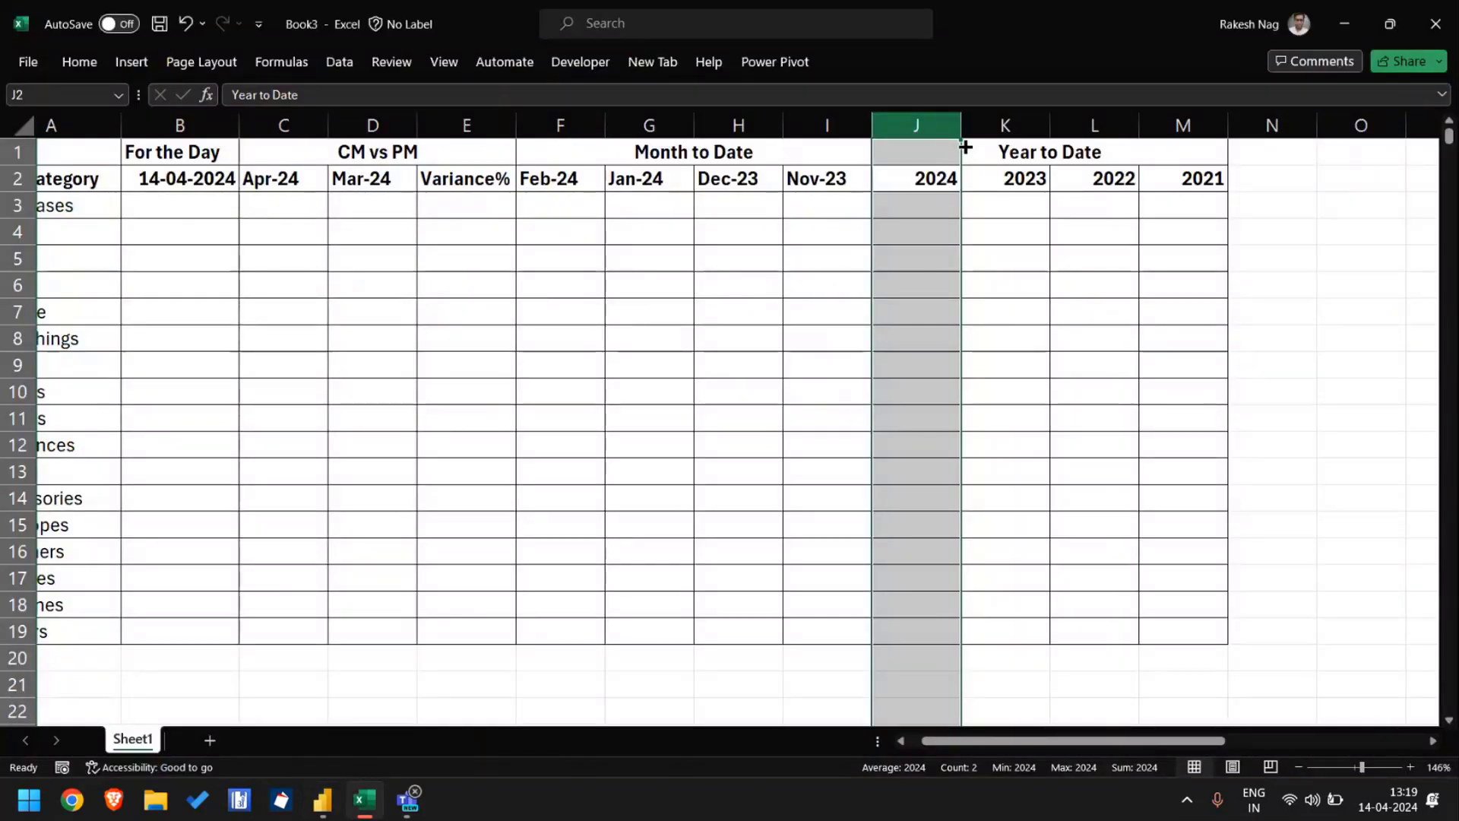
pyautogui.click(1004, 124)
pyautogui.click(1094, 126)
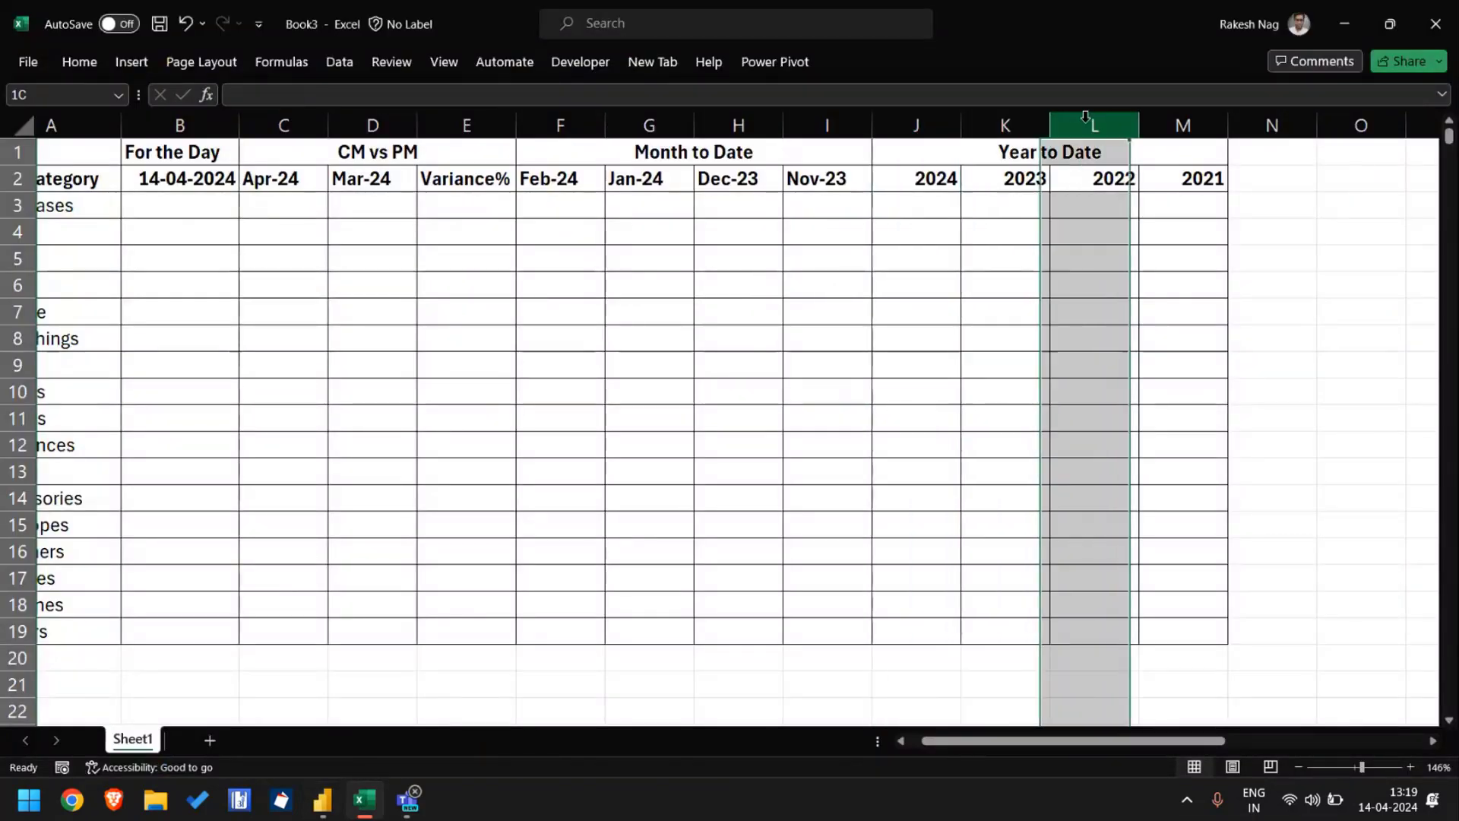
pyautogui.click(1183, 125)
pyautogui.hotkey('alt', 'Tab')
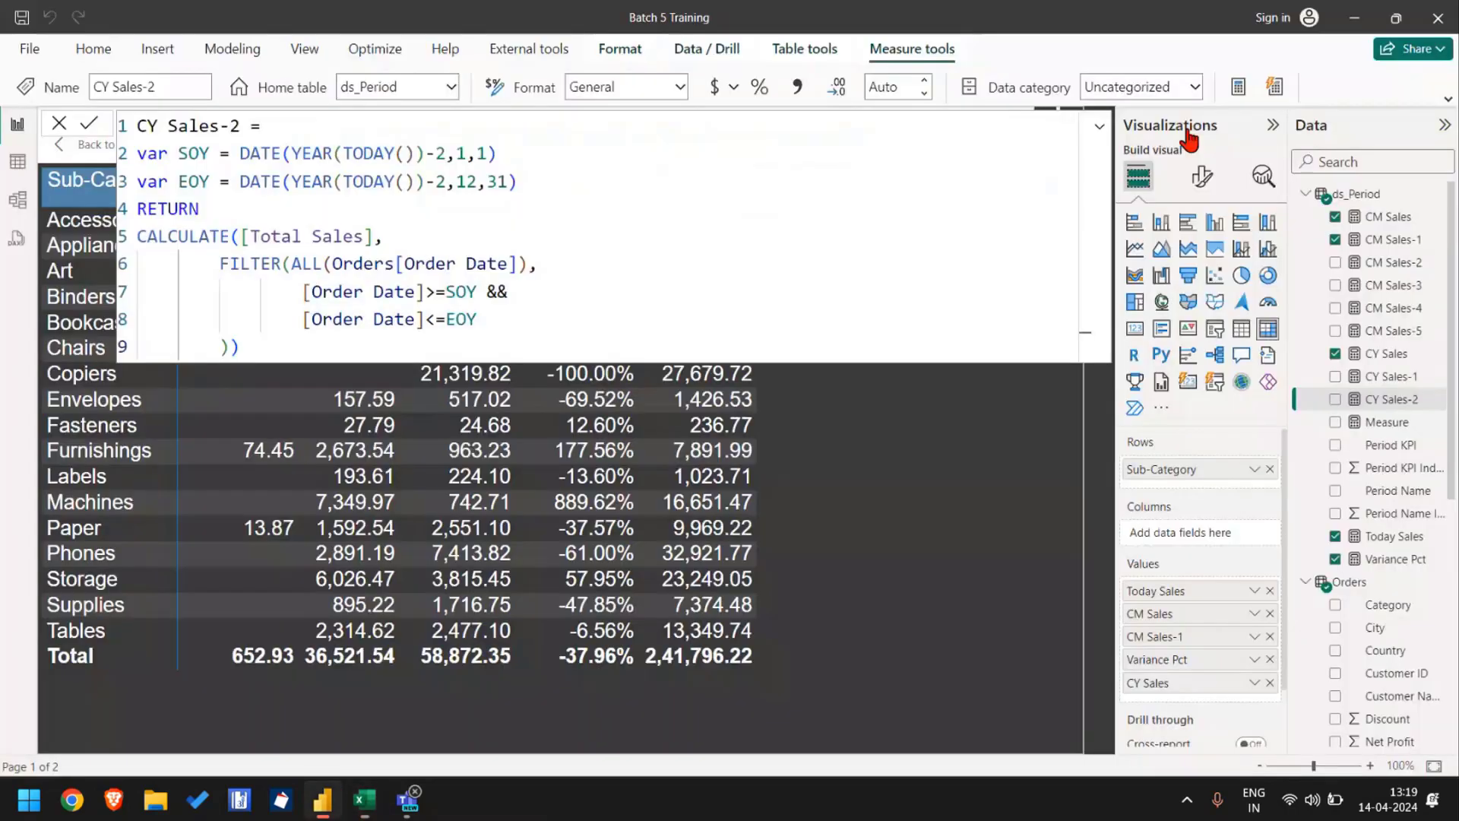
# Step: Create another measure from the copied CY Sales-1 formula and name it CY Sales-3
pyautogui.click(1237, 86)
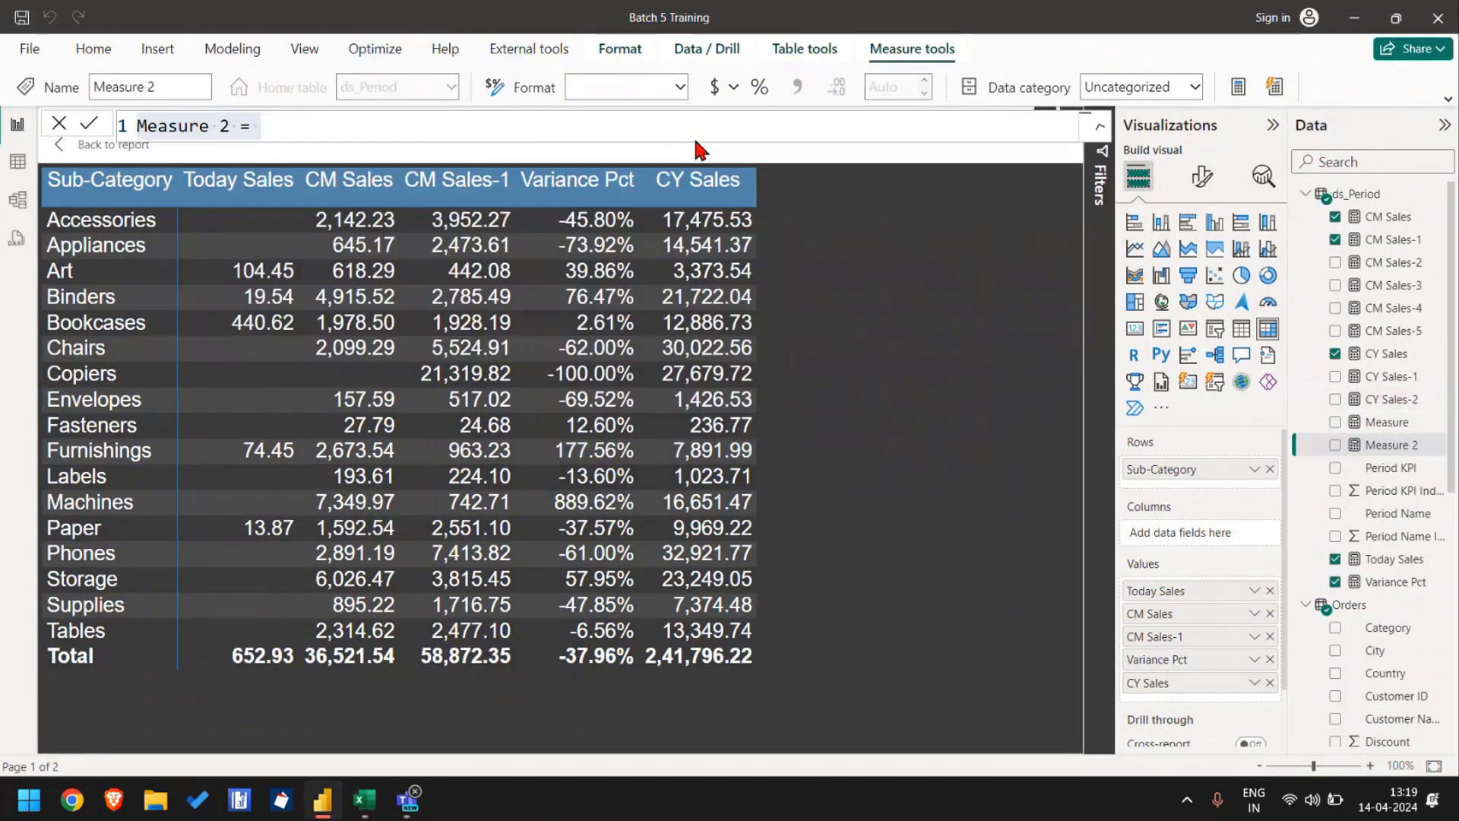
pyautogui.write('CY Sales-1 = var SOY = DATE(YEAR(TODAY())-1,1,1) var EOY = DATE(YEAR(TODAY())-1,12,31) RETURN CALCULATE([Total Sales],         FILTER(ALL(Orders[Order Date]),                 [Order Date]>=SOY &&                 [Order Date]<=EOY         ))')
pyautogui.doubleClick(234, 127)
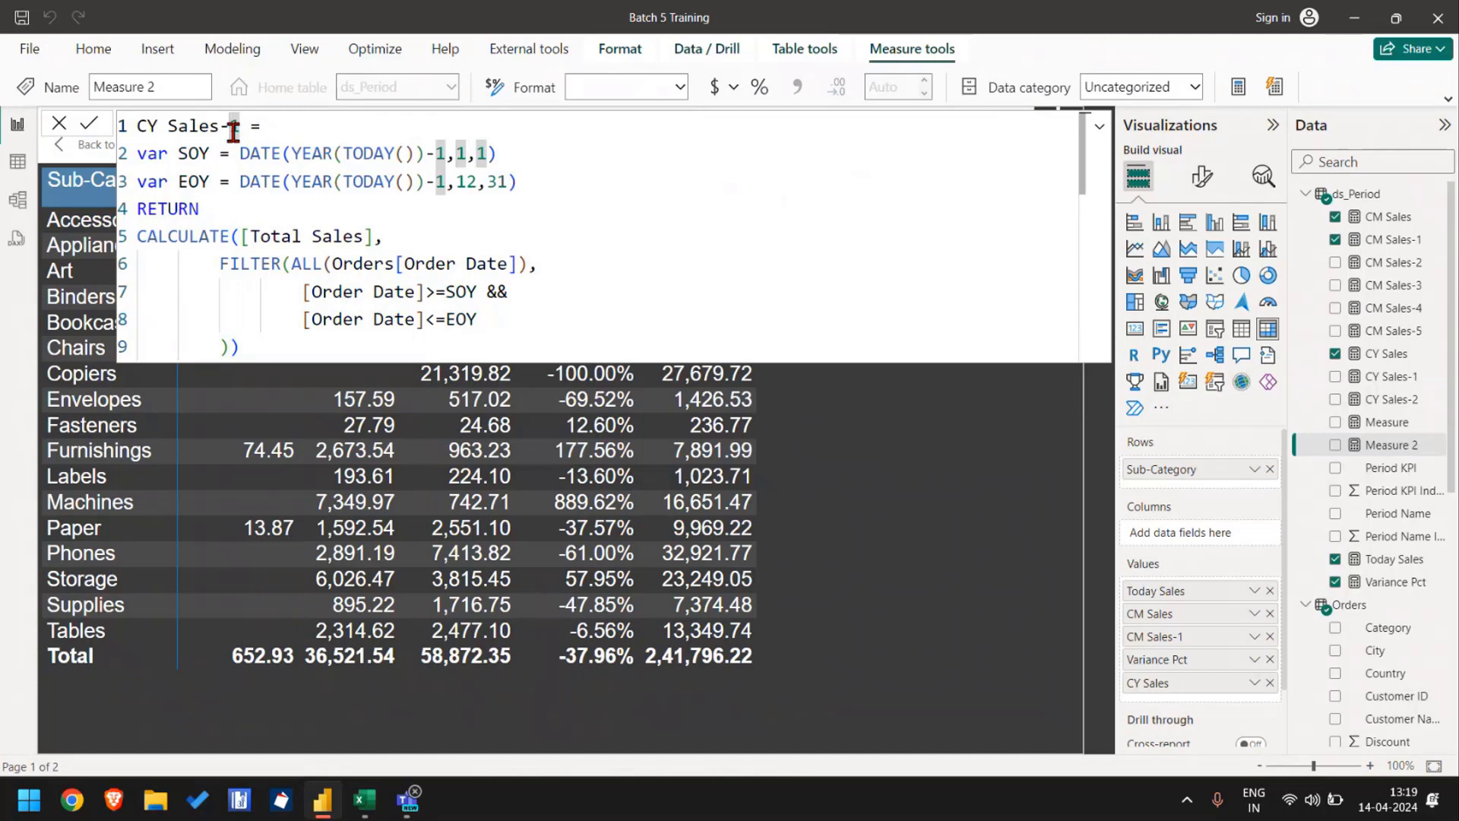
pyautogui.write('3')
# Step: Set the year offset in the SOY and EOY variables of CY Sales-3 to -3 and commit the formula
pyautogui.click(449, 153)
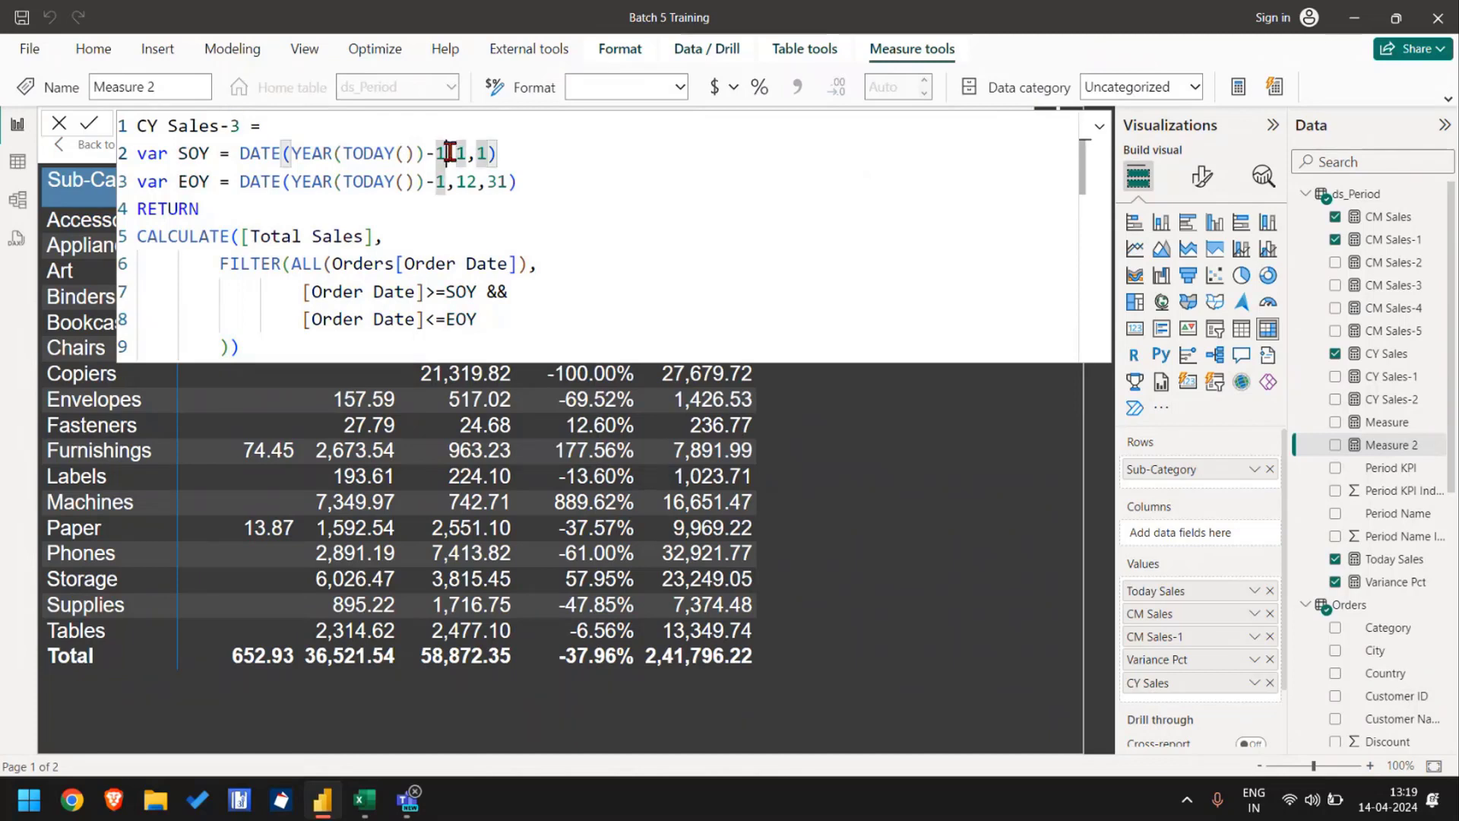
pyautogui.doubleClick(441, 152)
pyautogui.write('3,12,')
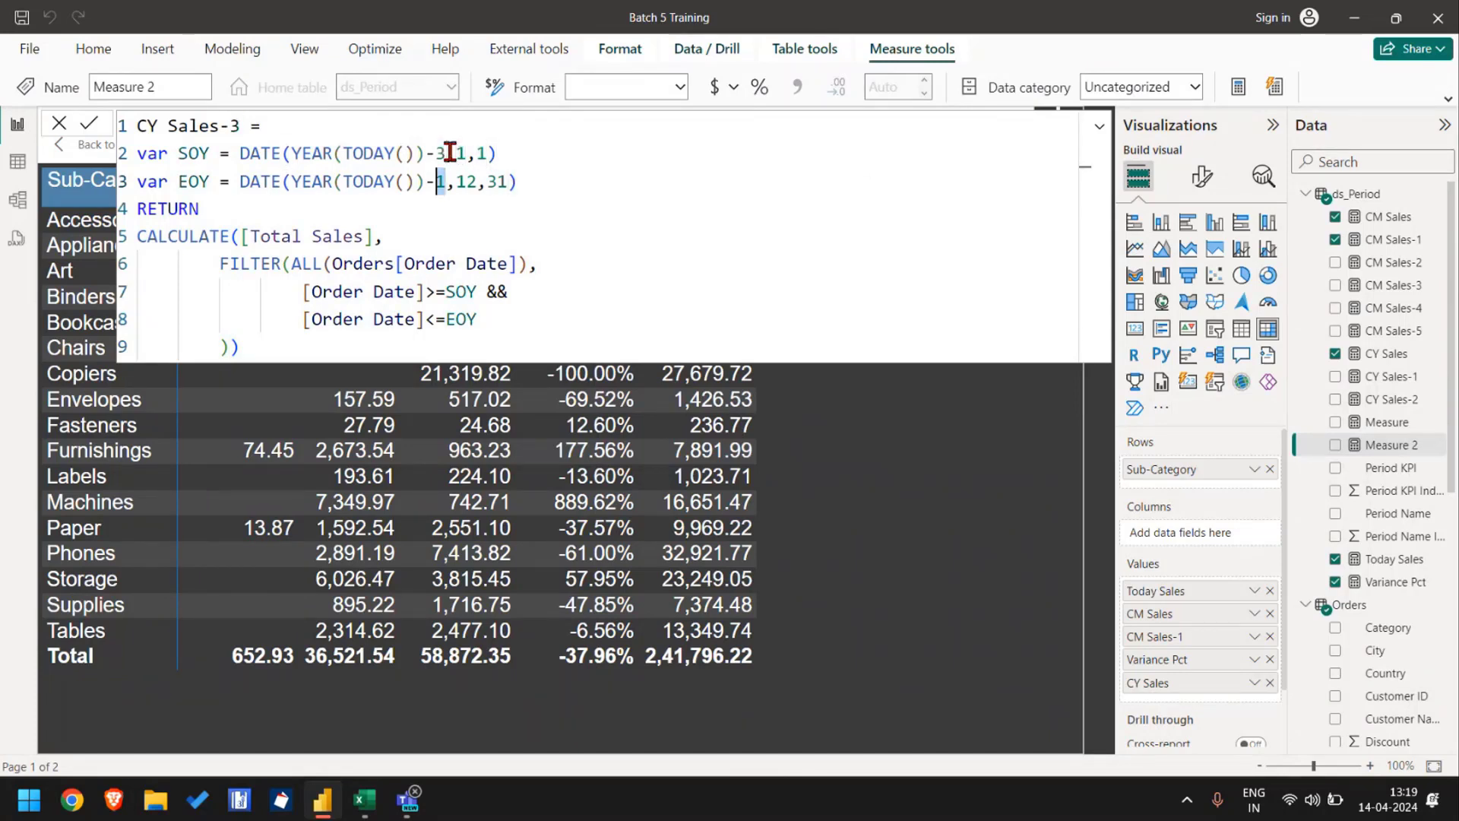
pyautogui.write('3')
pyautogui.press('Return')
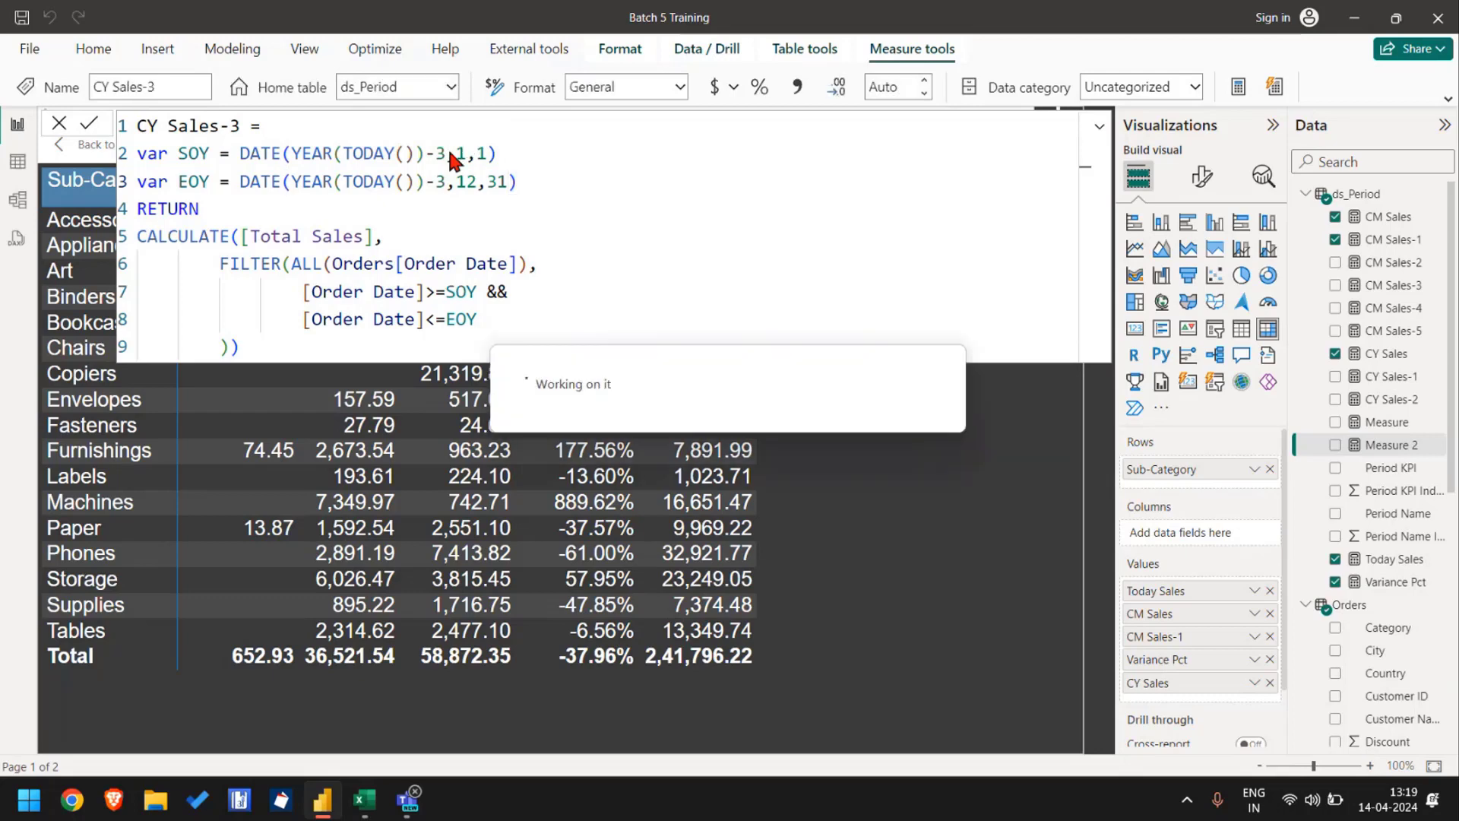
# Step: Switch to Excel, examine the planned report layout and the disconnected period table, and return to Power BI
pyautogui.hotkey('alt', 'Tab')
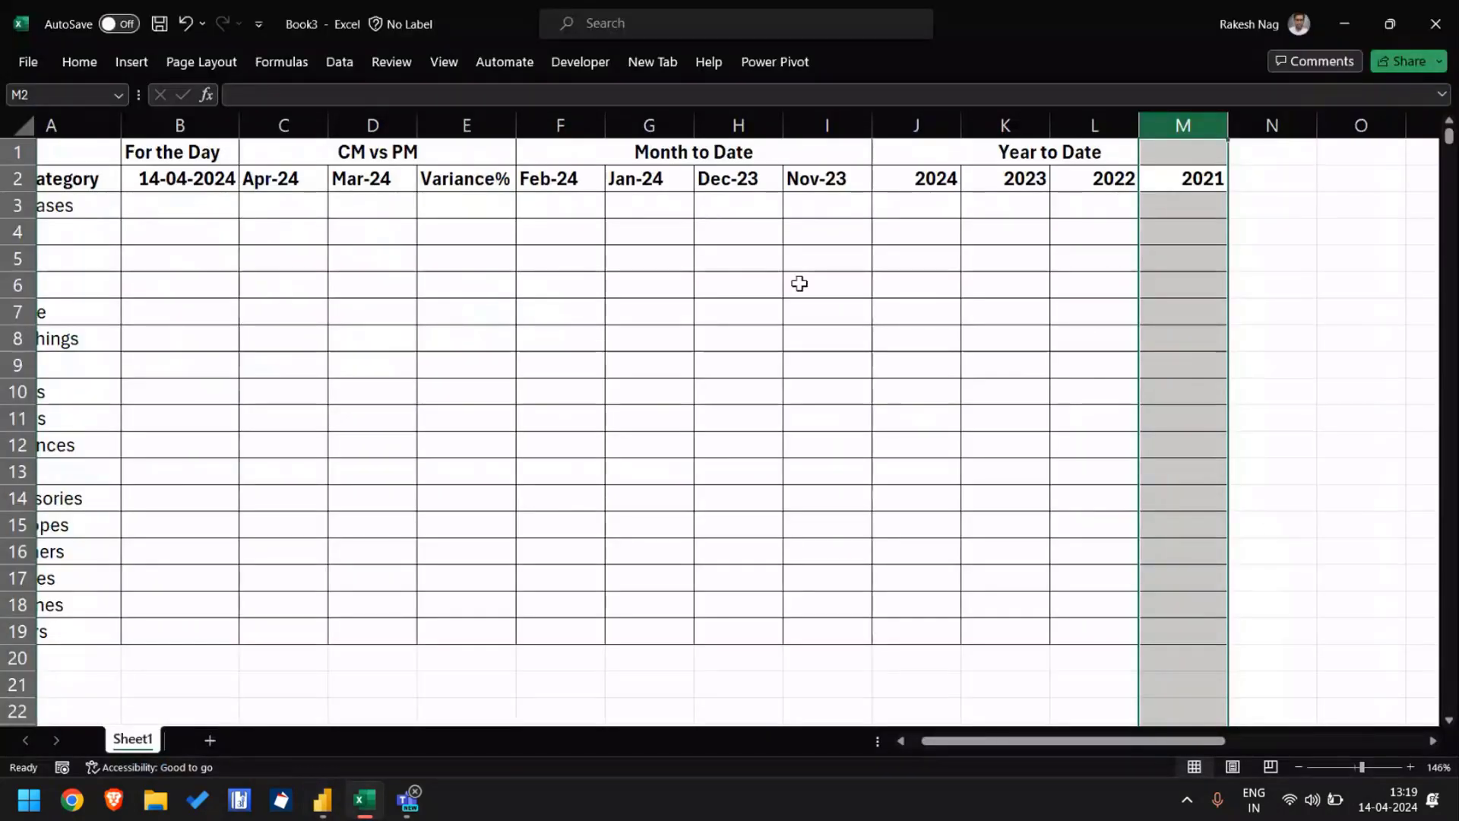
pyautogui.click(588, 257)
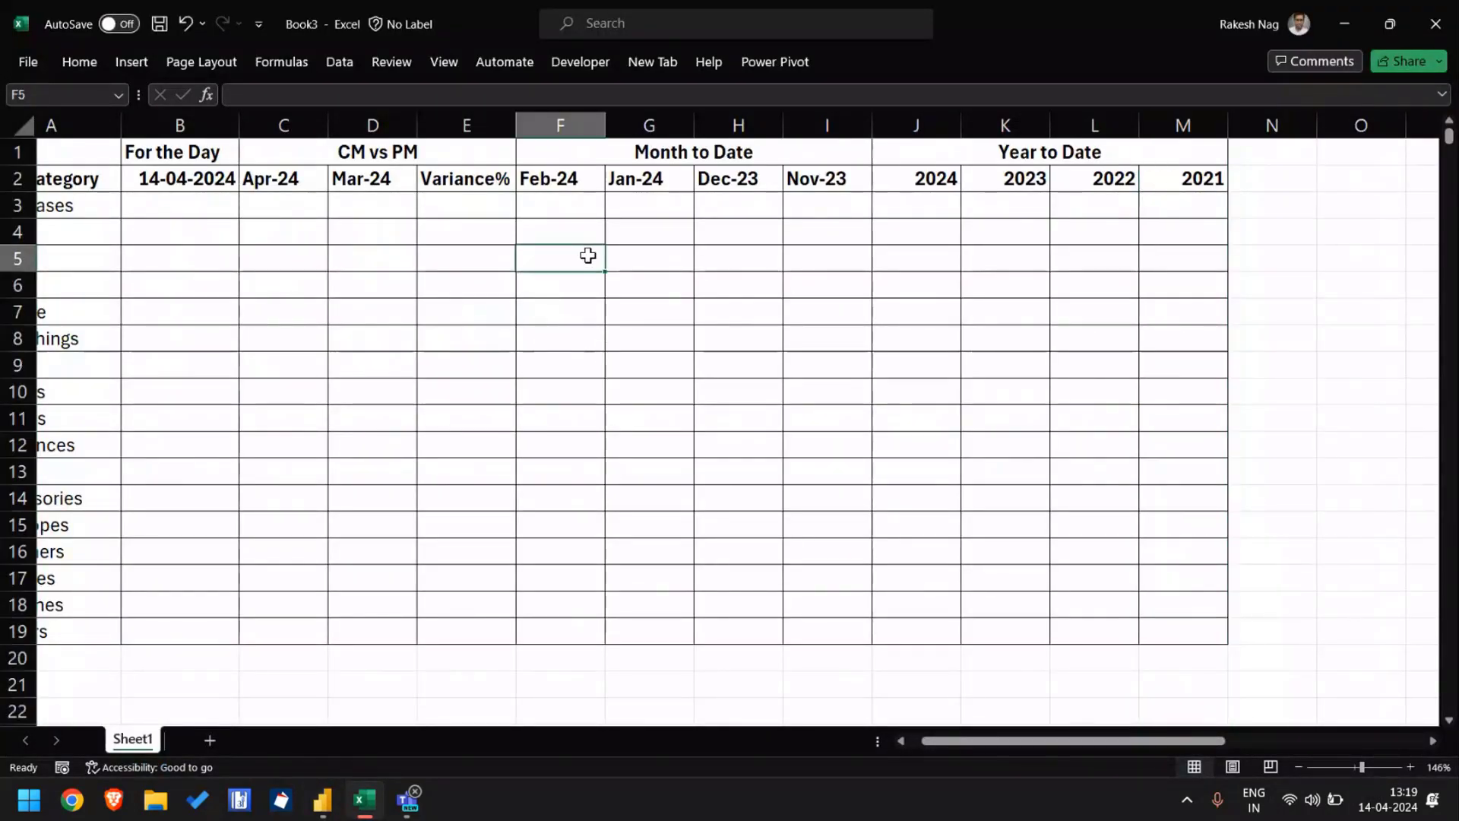
pyautogui.scroll(-4, 589, 255)
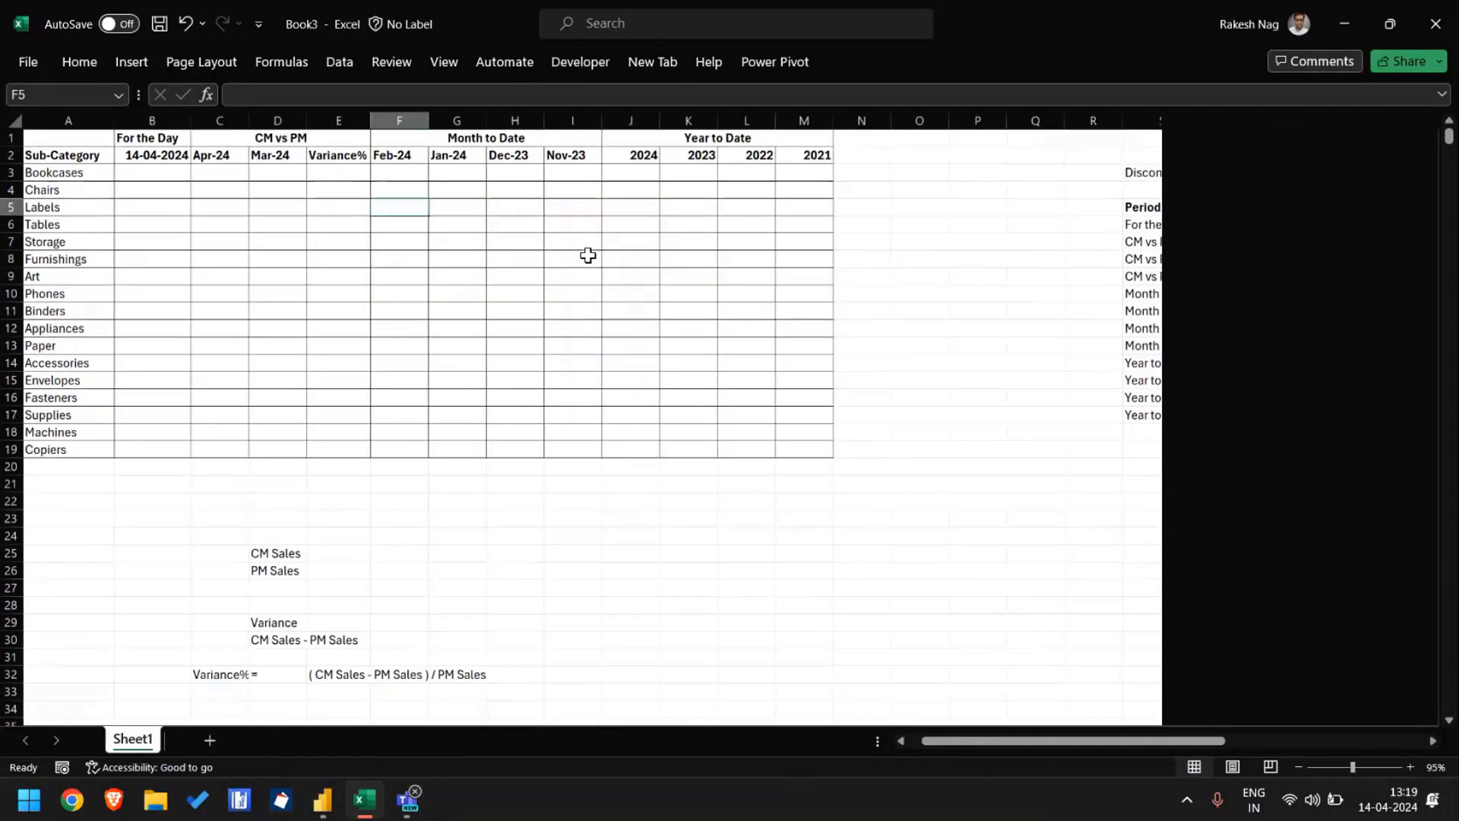
pyautogui.hscroll(1, 351, 312)
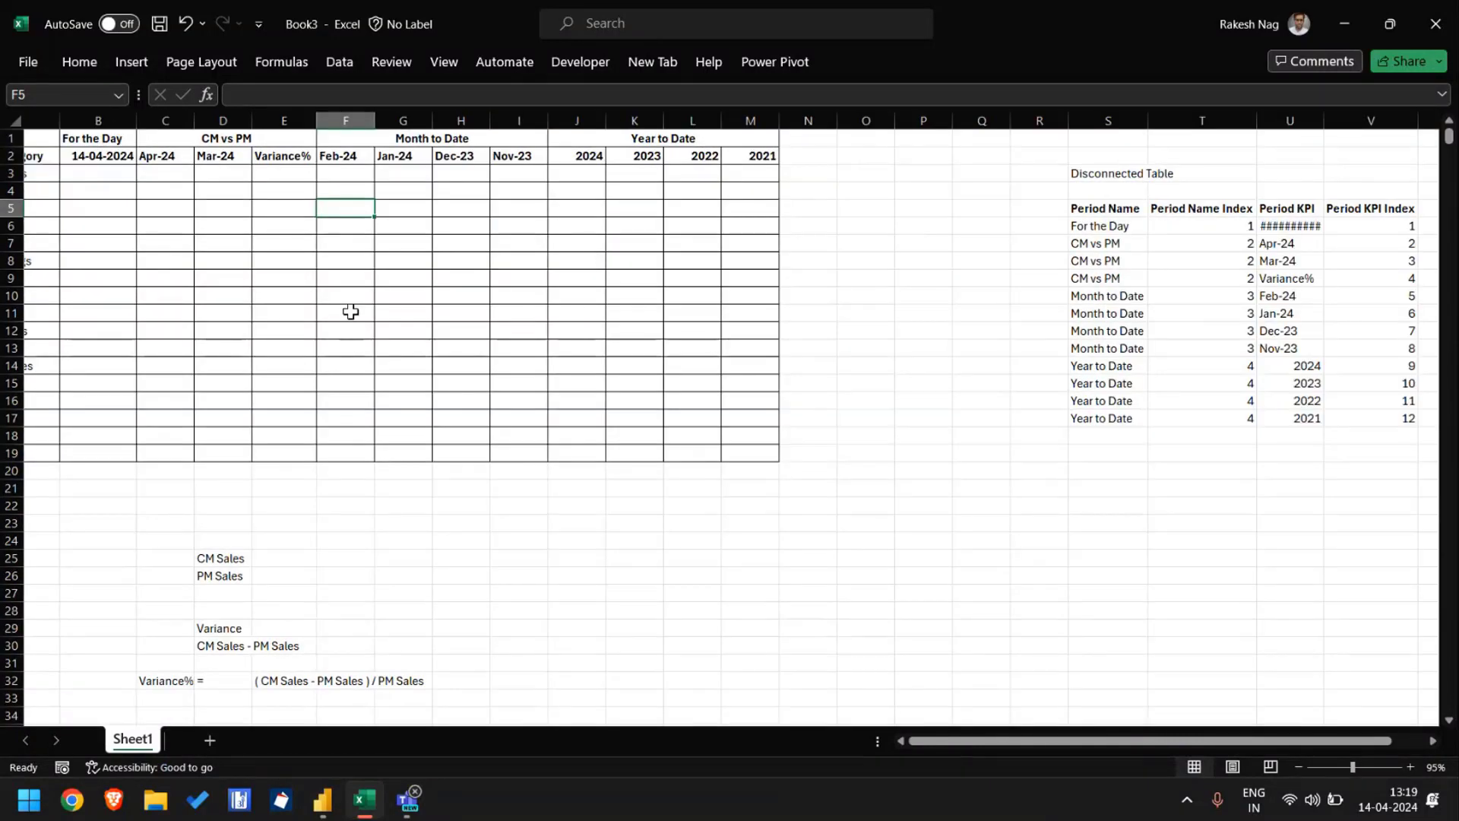
pyautogui.scroll(4, 351, 311)
pyautogui.hotkey('ctrl', 'Left')
pyautogui.hotkey('ctrl', 'Up')
pyautogui.hotkey('ctrl', 'Up')
pyautogui.hotkey('alt', 'Tab')
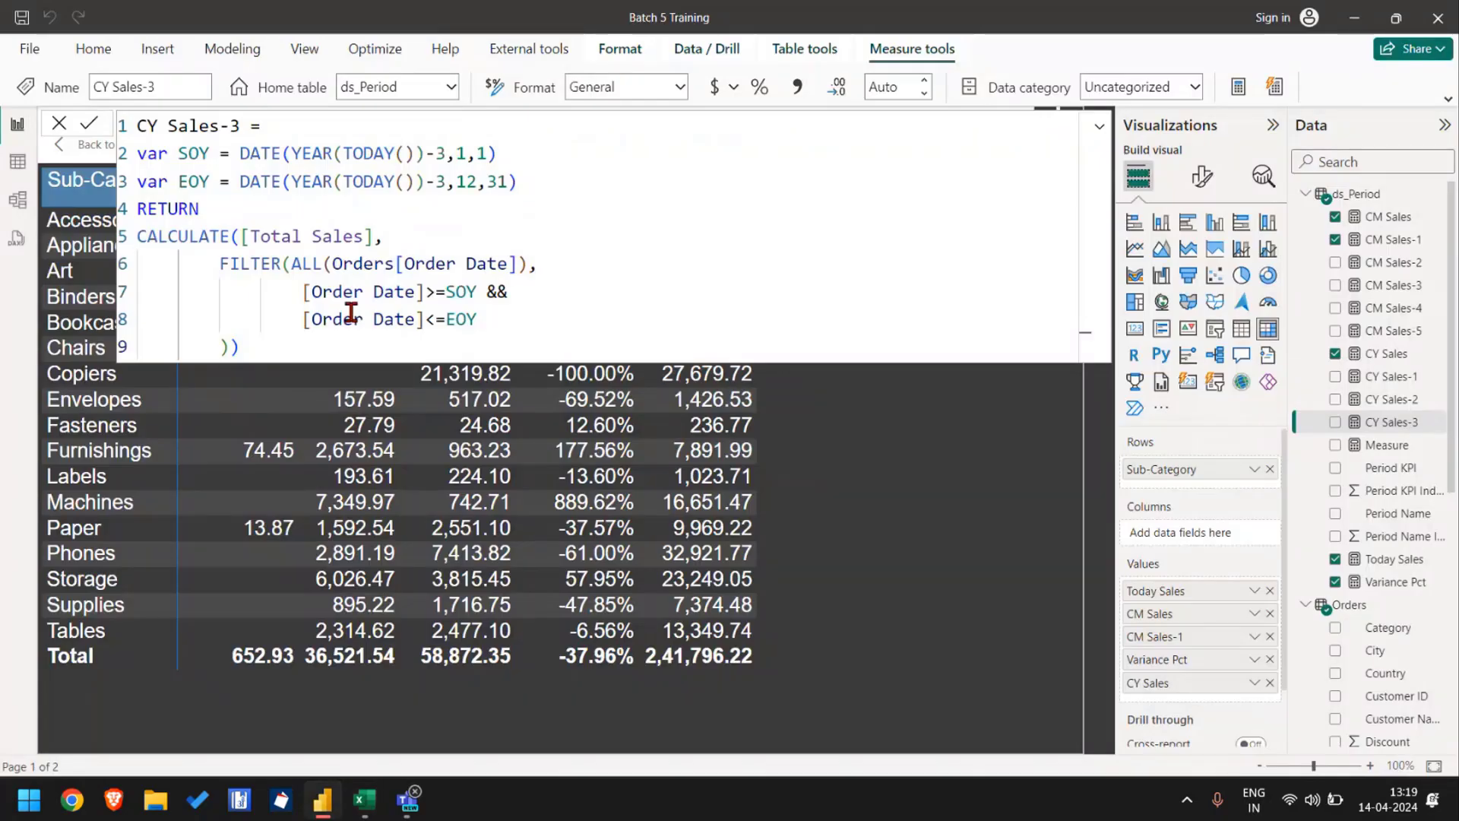
# Step: Close the CY Sales-3 formula editor and switch back to the planned layout in Excel
pyautogui.click(58, 123)
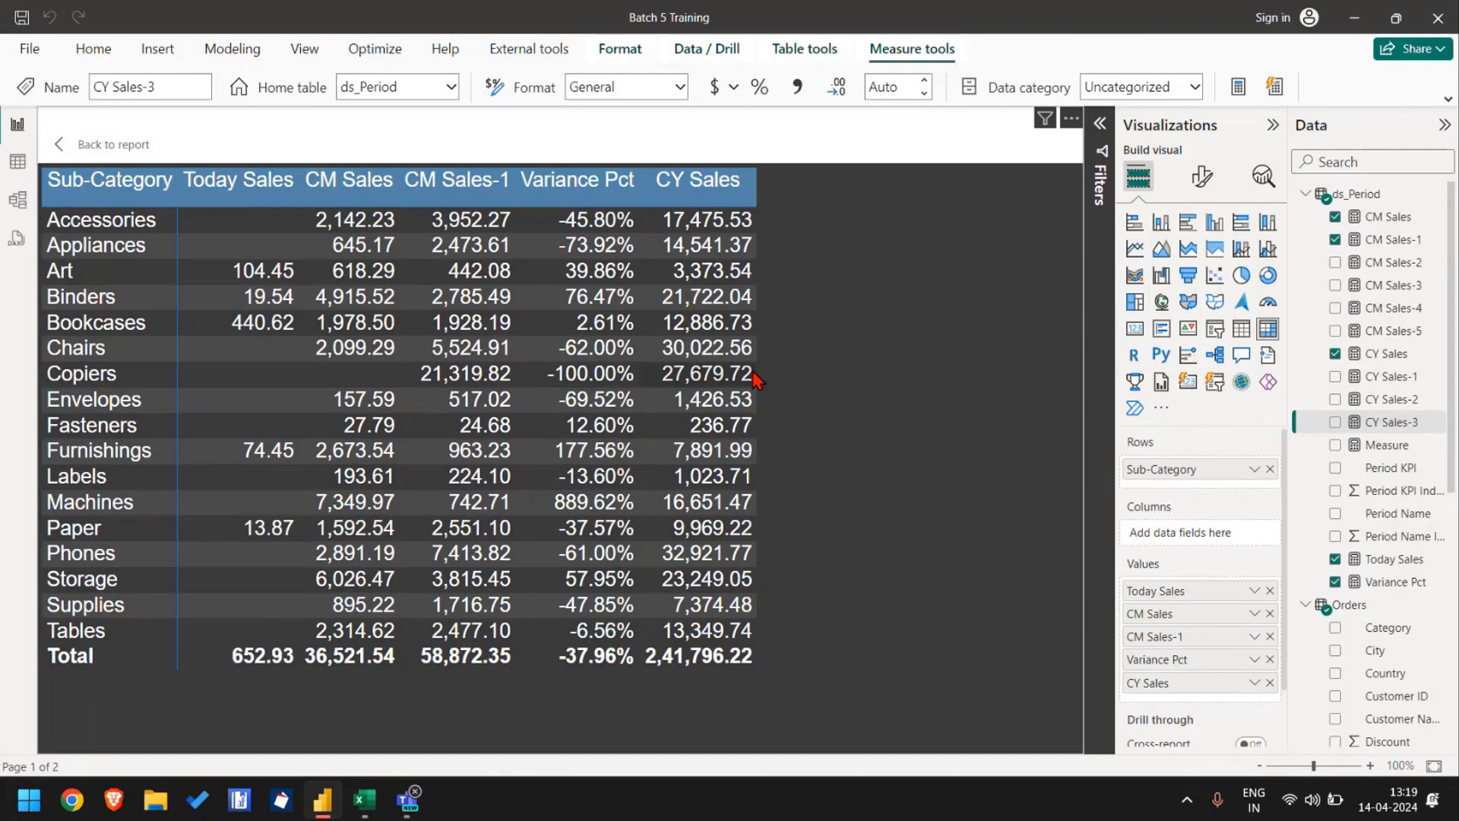
pyautogui.hotkey('alt', 'Tab')
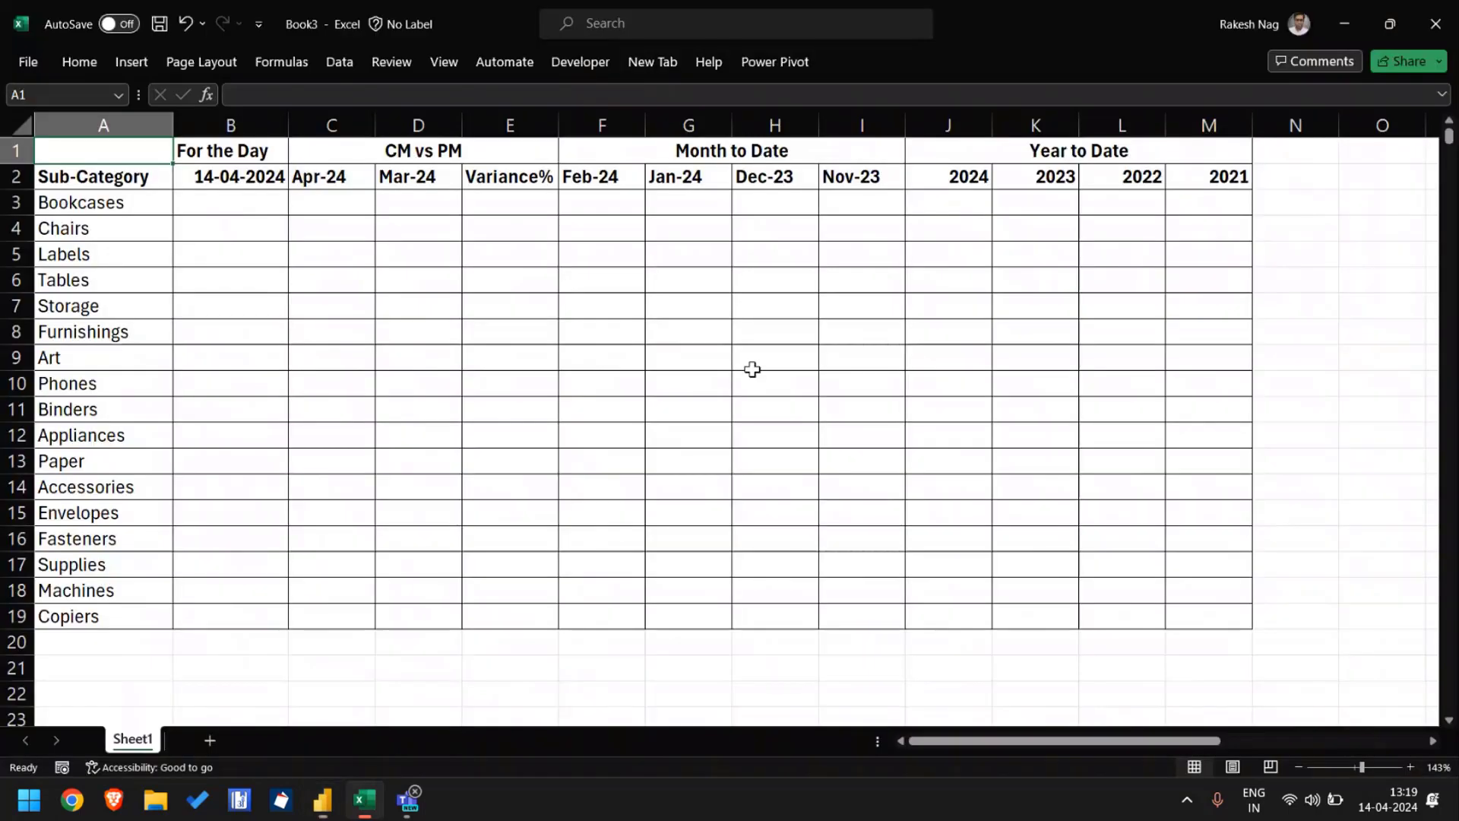
# Step: Switch to Power BI Desktop and examine the period names and index values in the ds_Period table data
pyautogui.hotkey('alt', 'Tab')
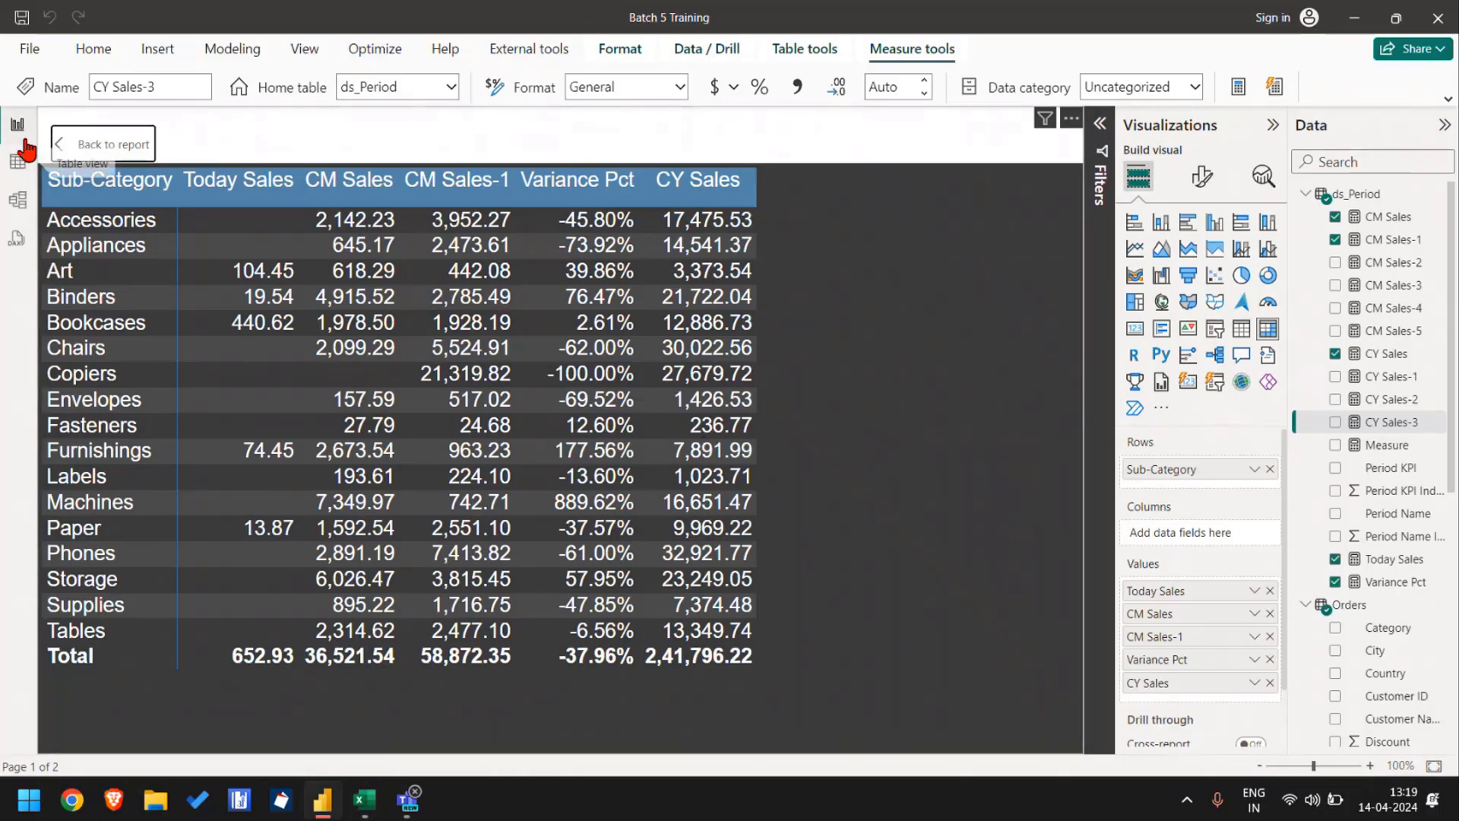
pyautogui.click(18, 161)
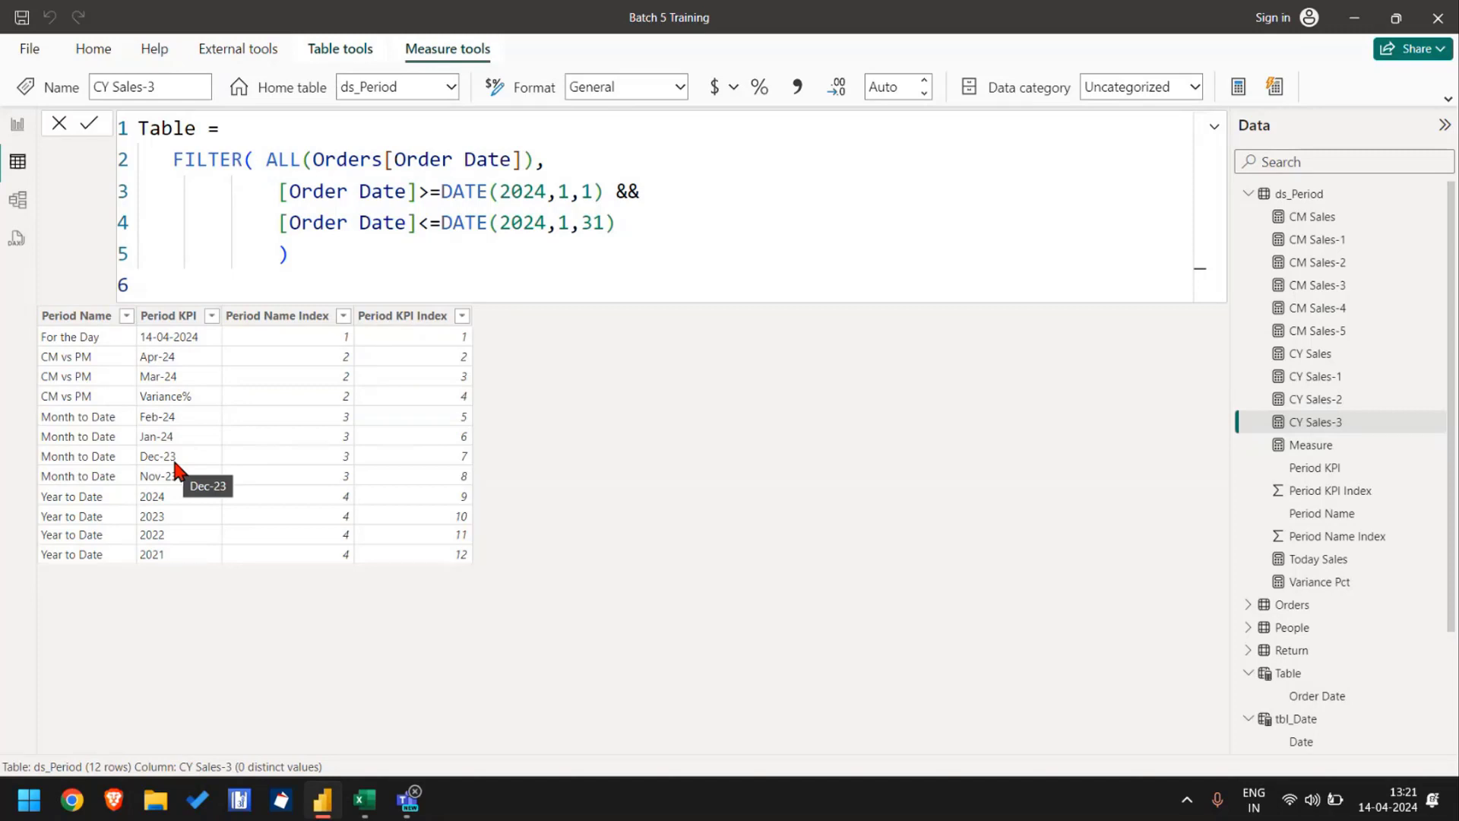
pyautogui.moveTo(376, 810)
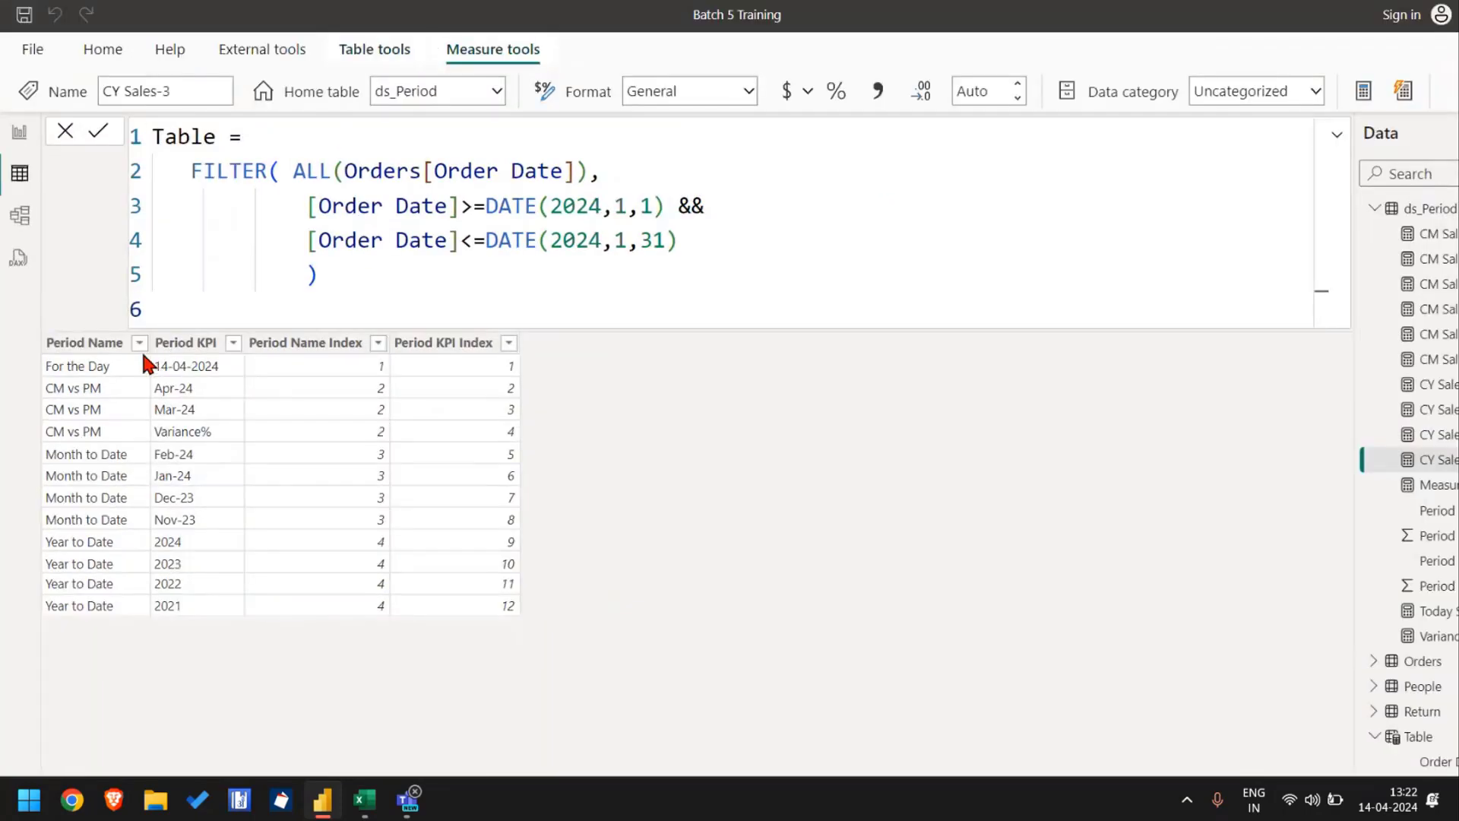
# Step: Create a new measure named Selected Period Value in the ds_Period table from the report view
pyautogui.click(19, 136)
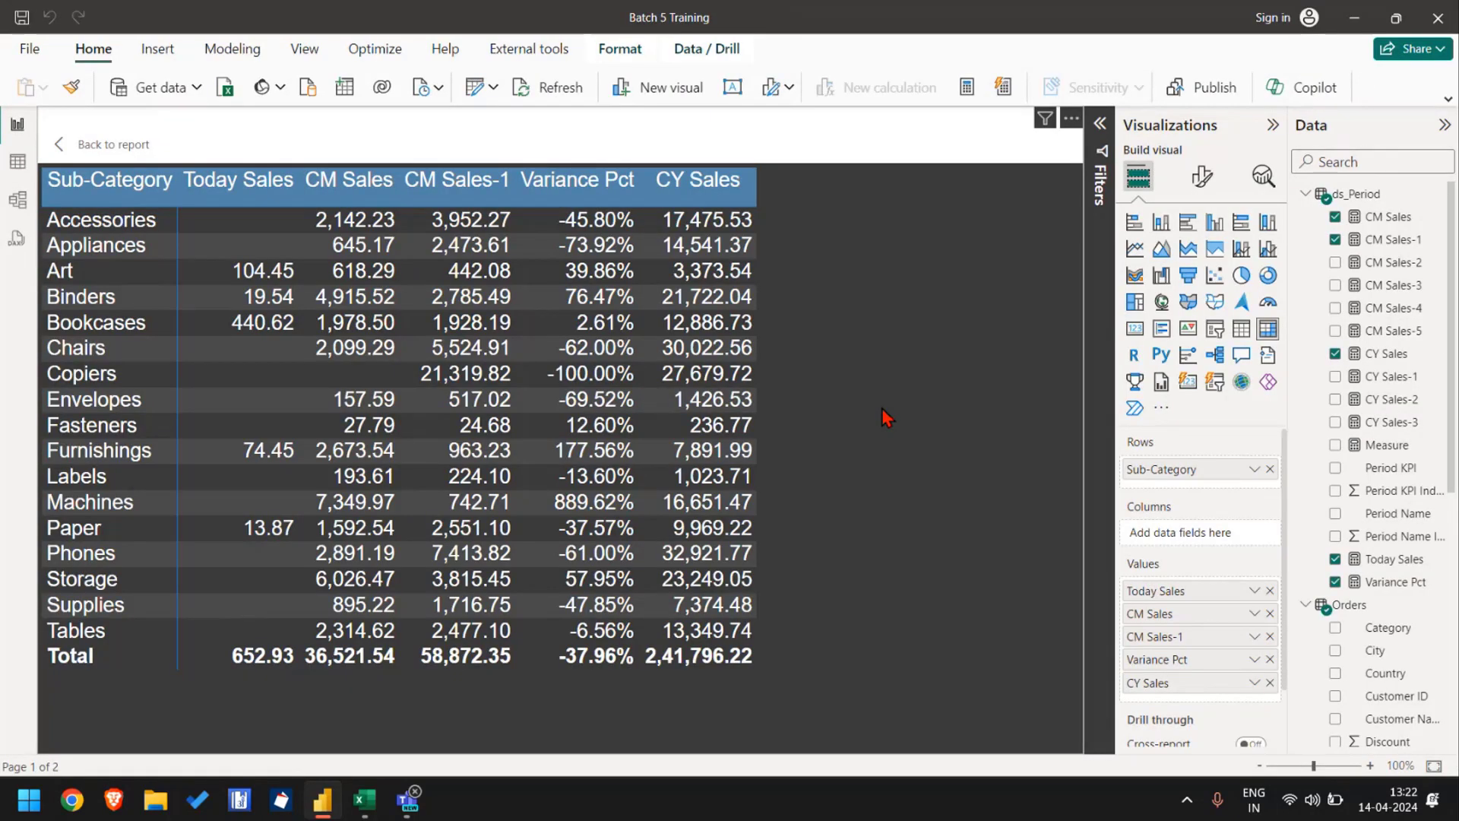
pyautogui.rightClick(1330, 194)
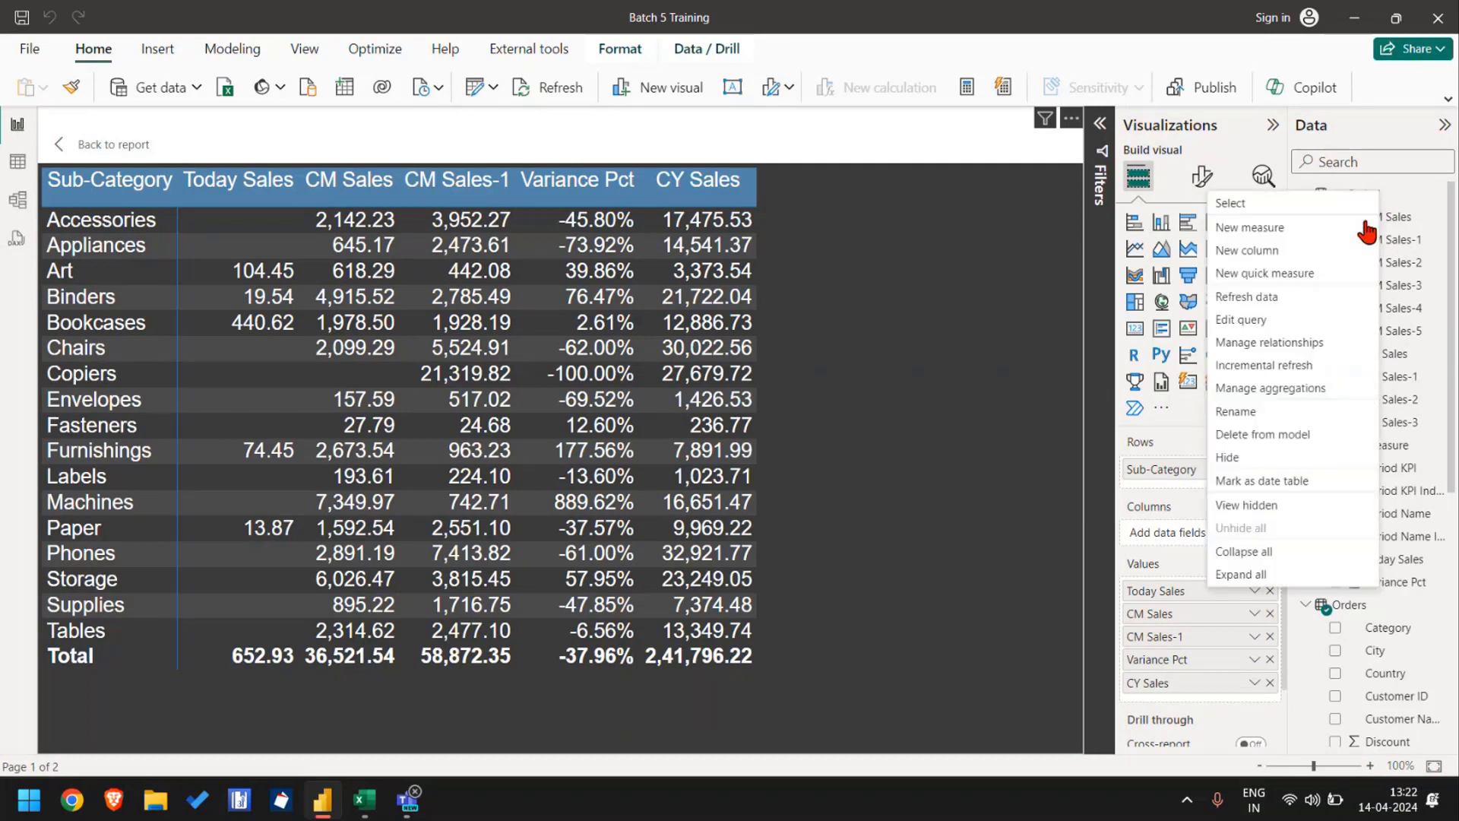
pyautogui.click(1291, 233)
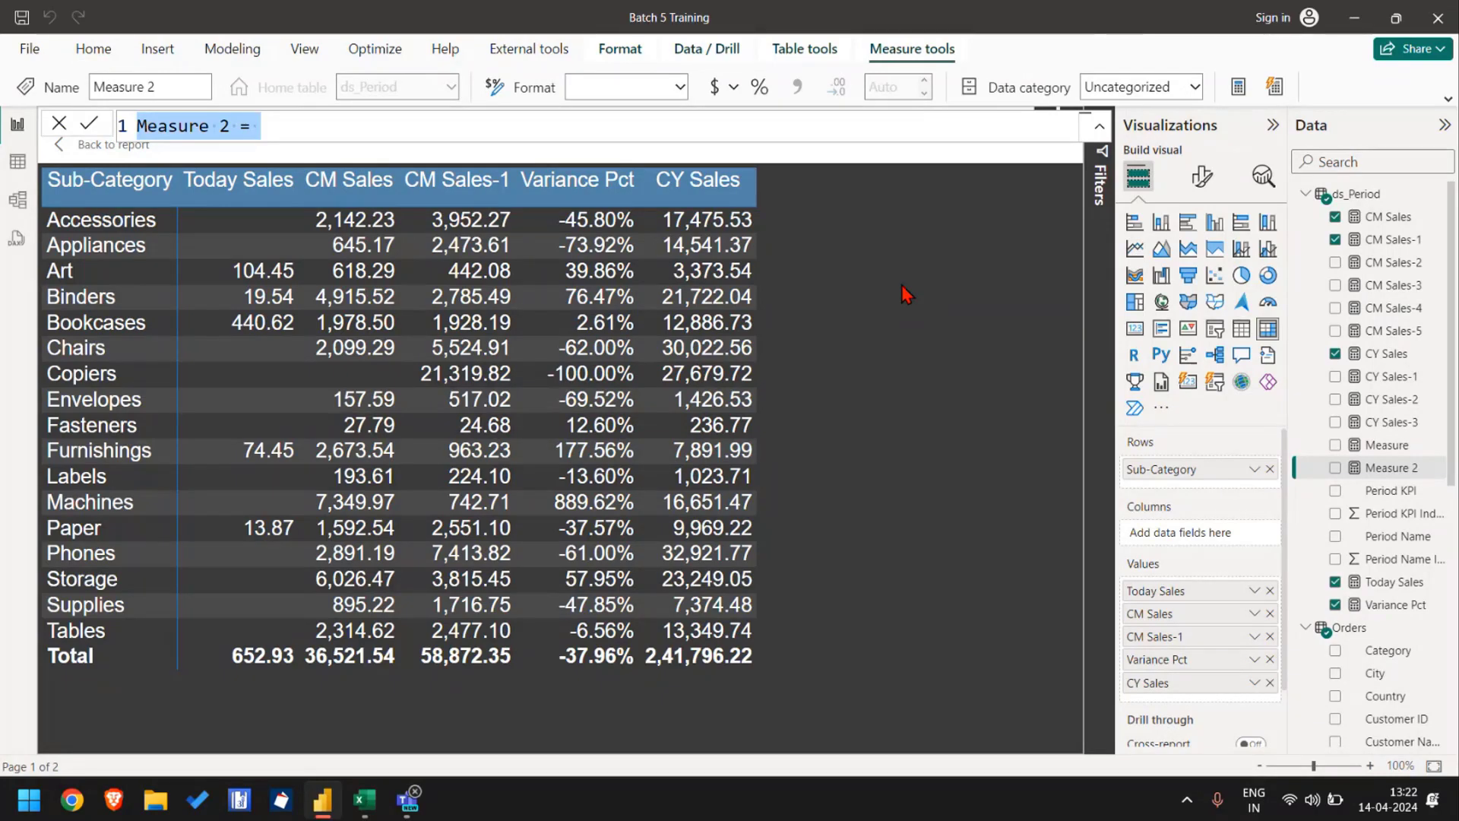
pyautogui.write('Selected P')
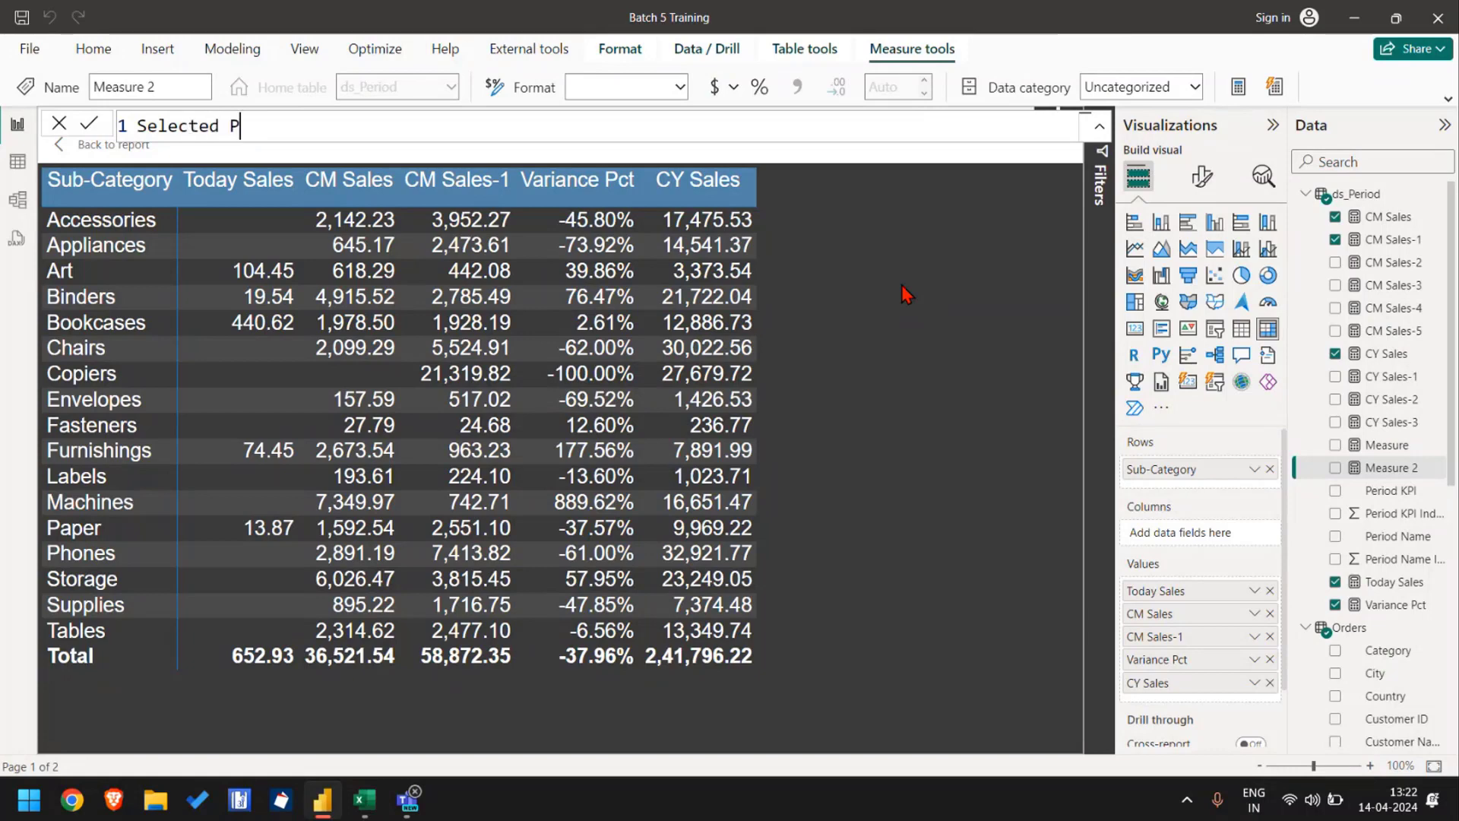
pyautogui.write('eriod Value =')
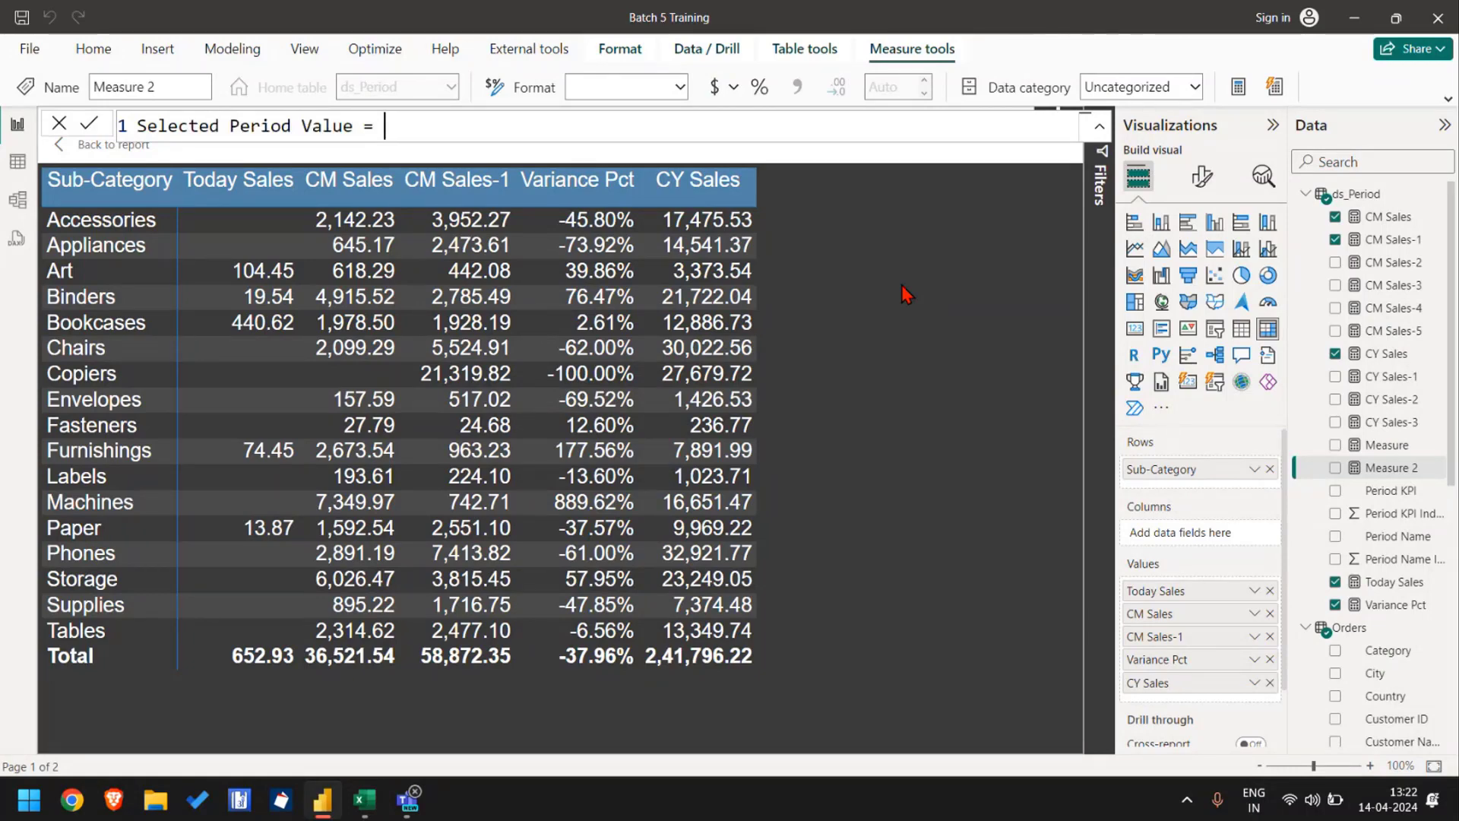
pyautogui.hotkey('shift', 'Return')
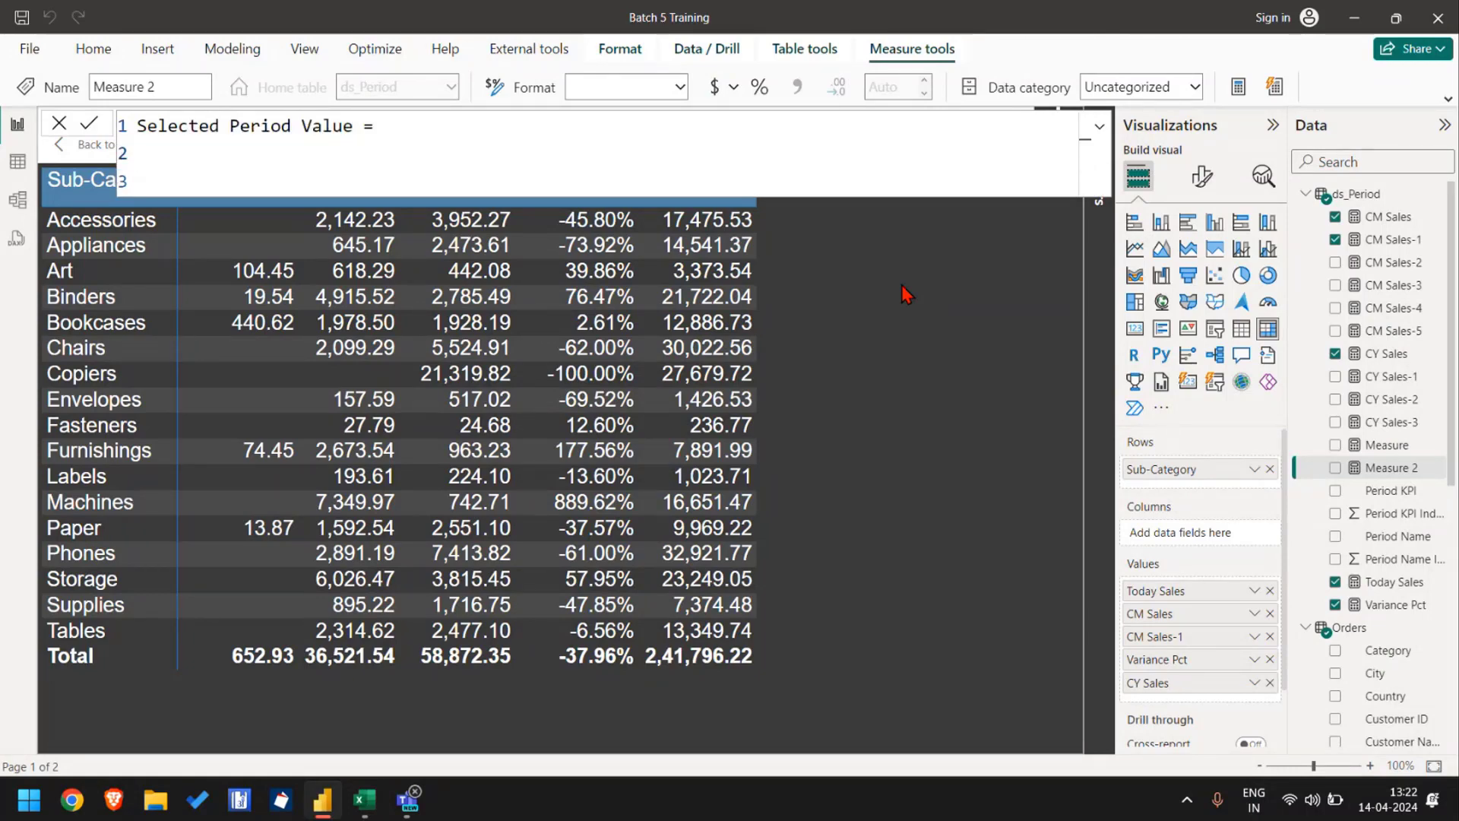
# Step: Begin the formula with SWITCH, using SELECTEDVALUE(ds_Period[Period KPI Index]) as its expression
pyautogui.write('sw')
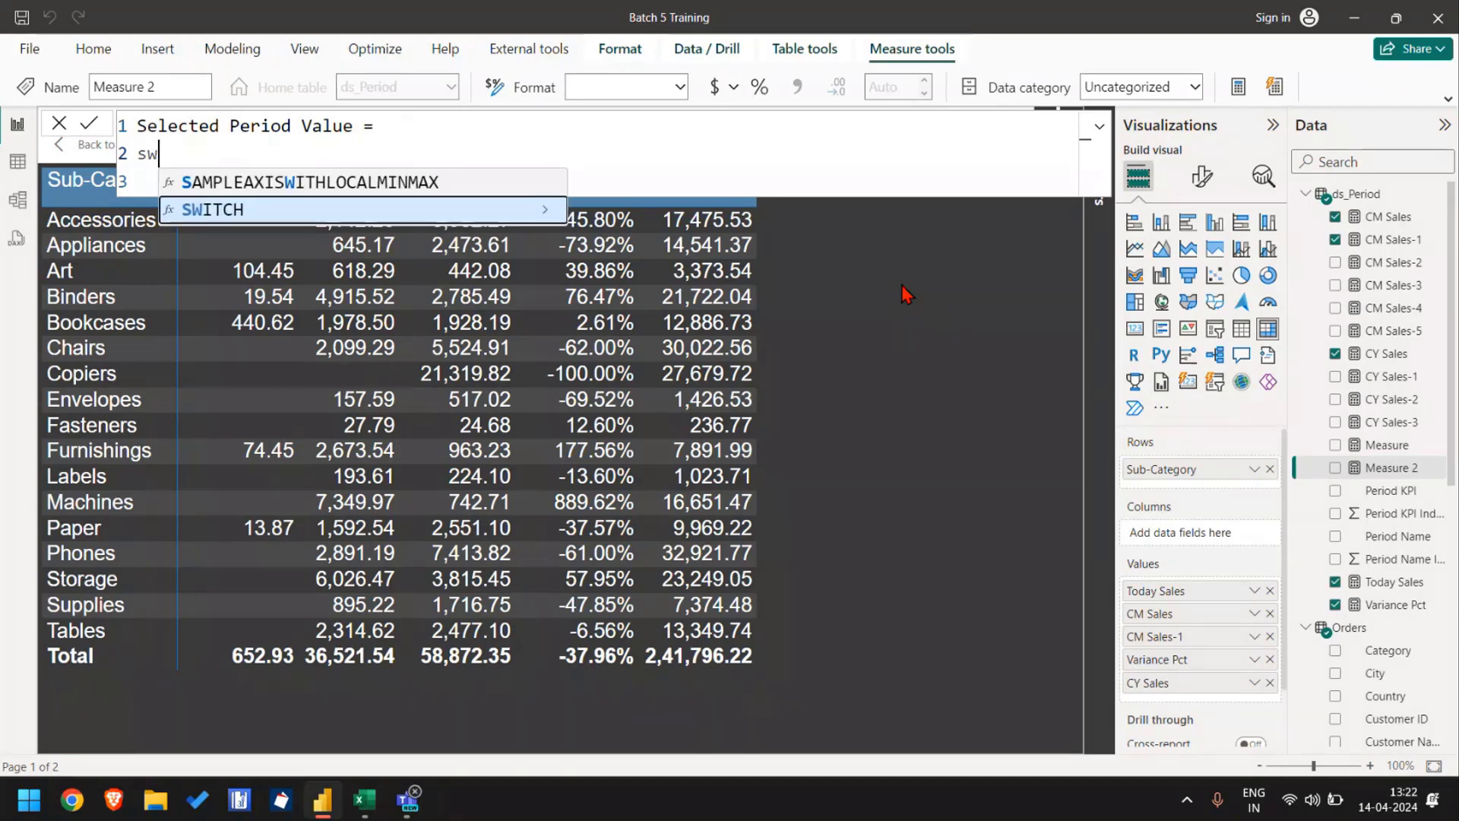
pyautogui.write('i')
pyautogui.press('Tab')
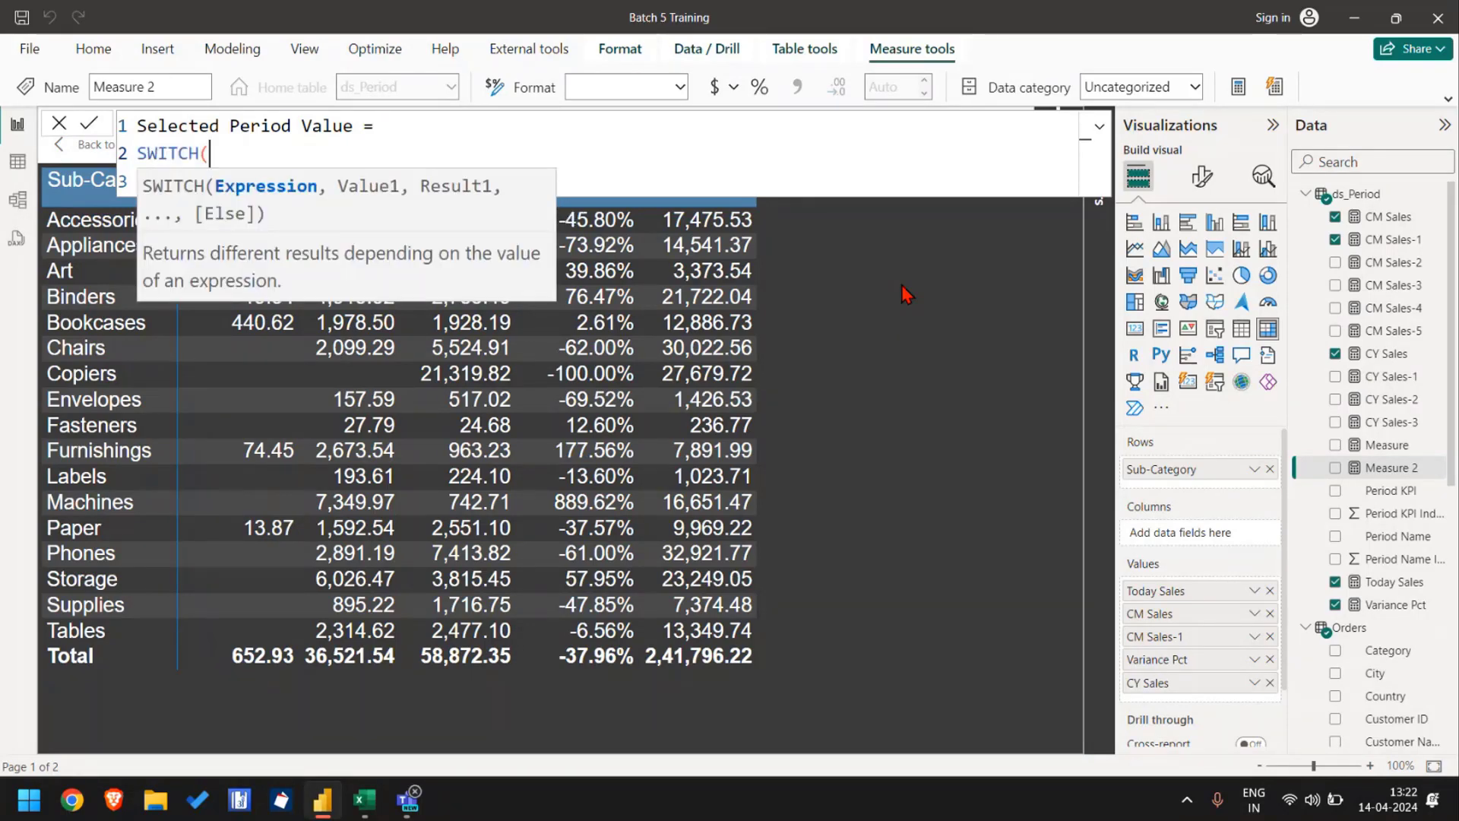
pyautogui.write('selecte')
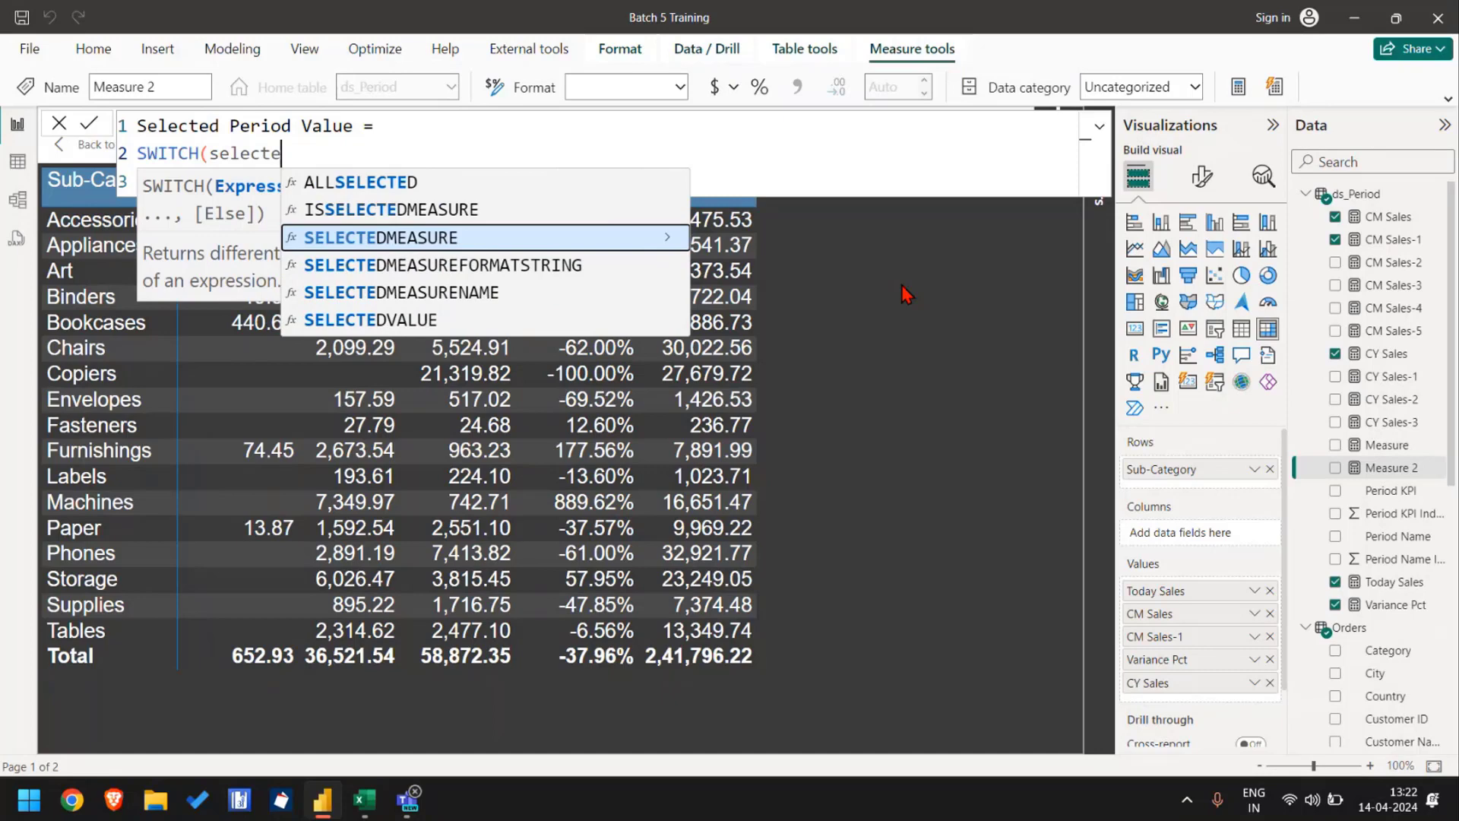
pyautogui.write('dv')
pyautogui.press('Tab')
pyautogui.write('ds_Period')
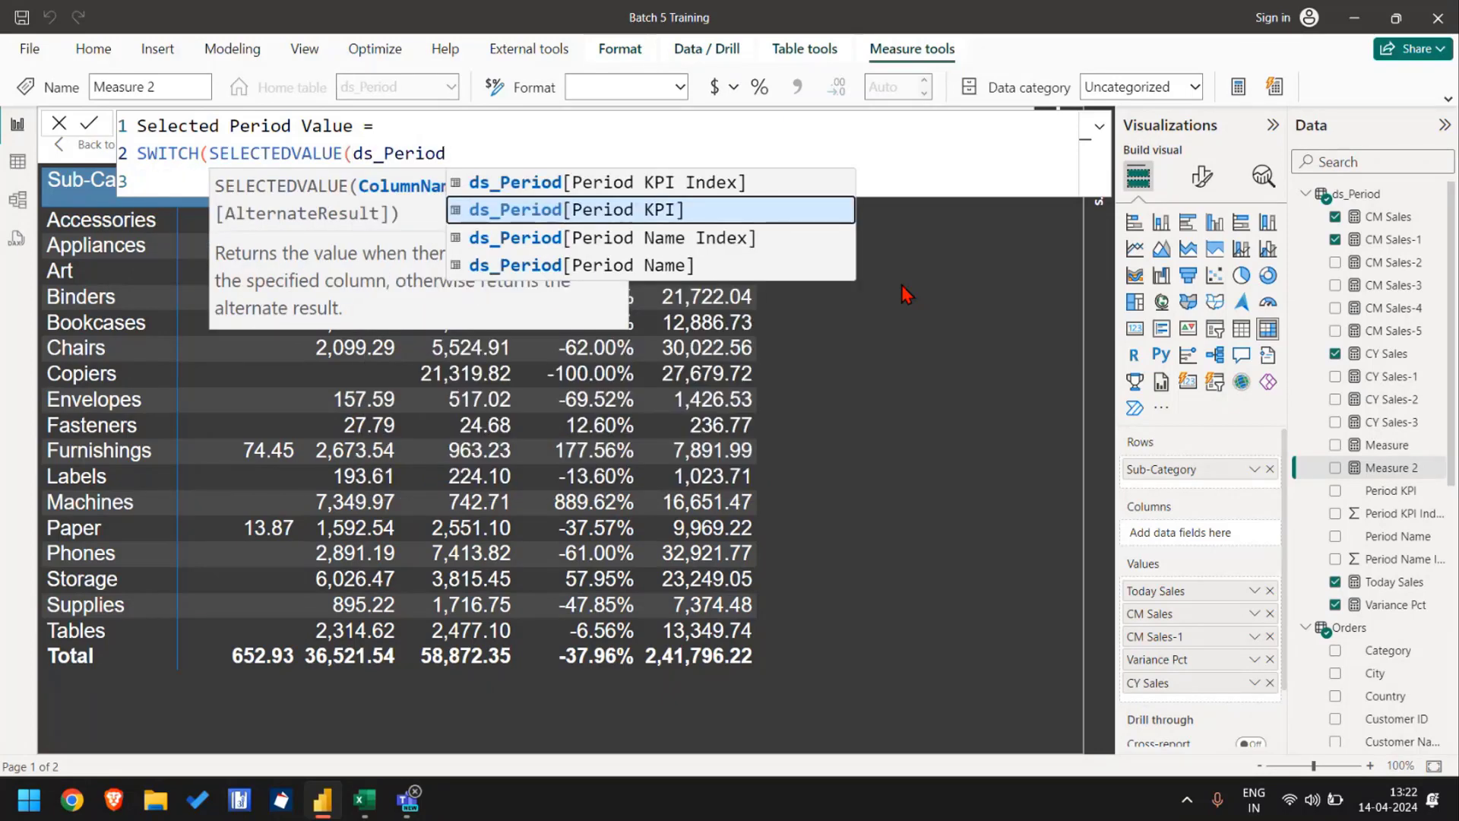
pyautogui.press('Up')
pyautogui.press('Tab')
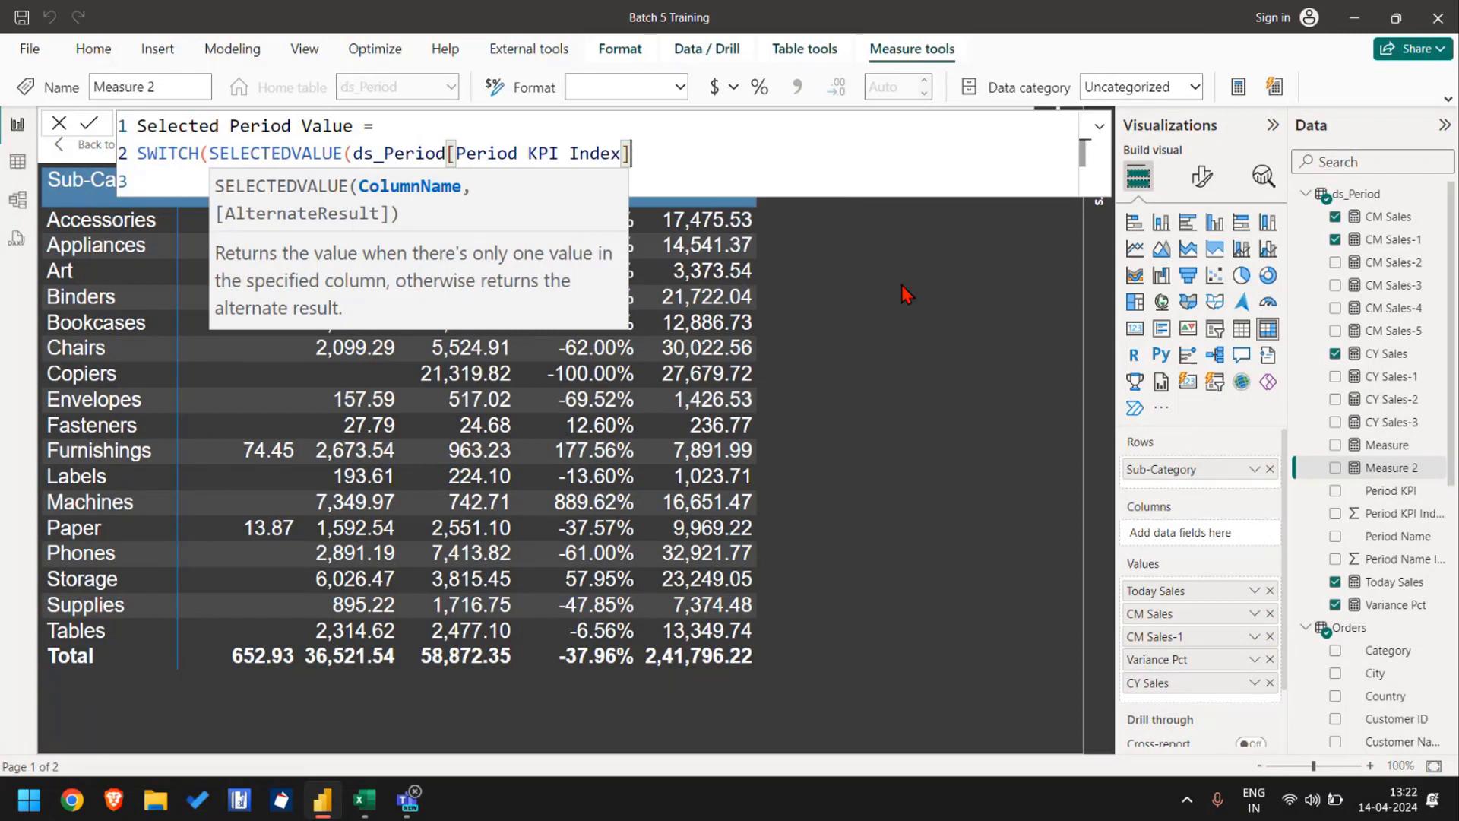
pyautogui.write('),')
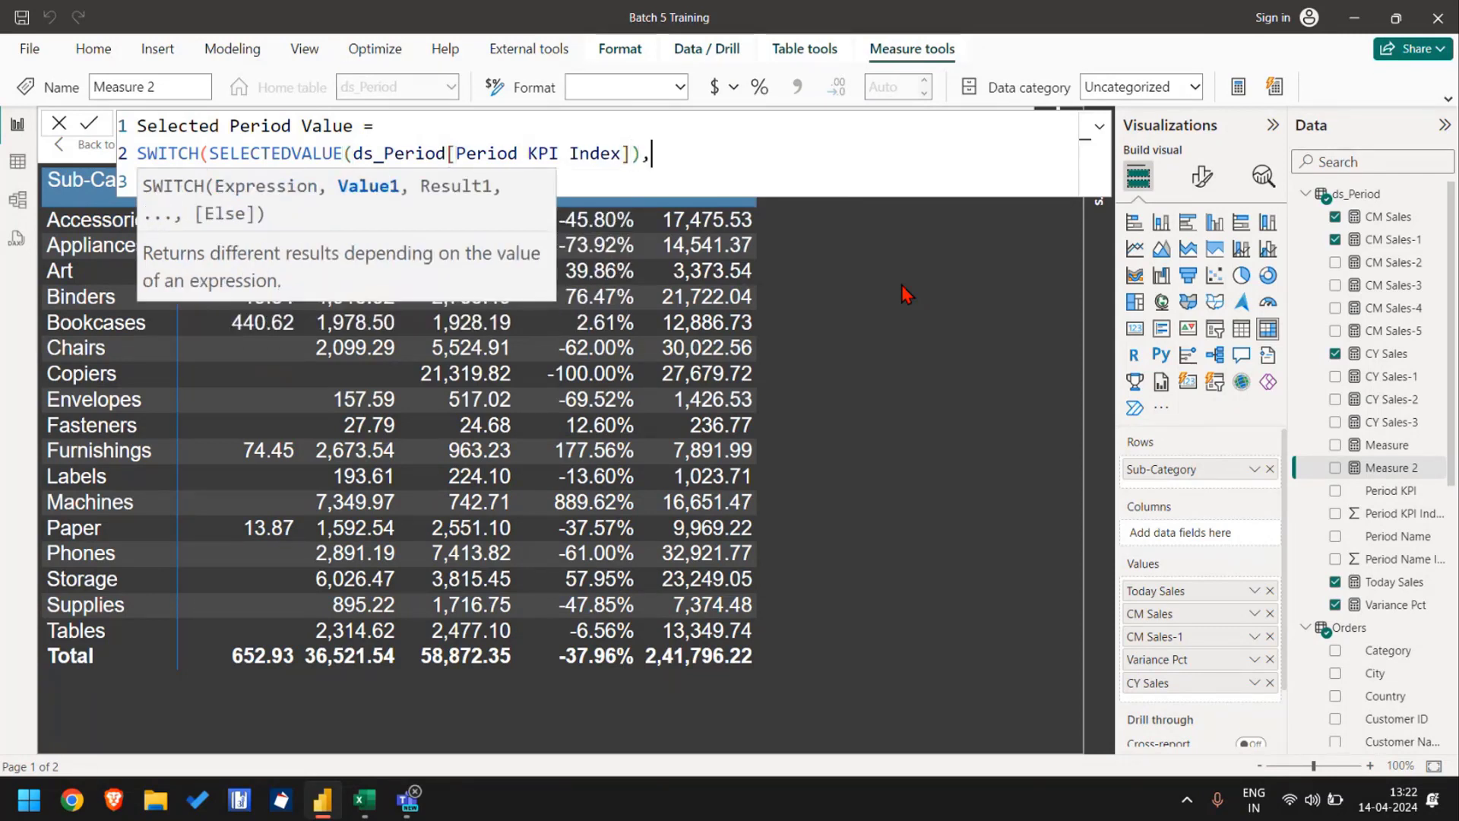
pyautogui.hotkey('shift', 'Return')
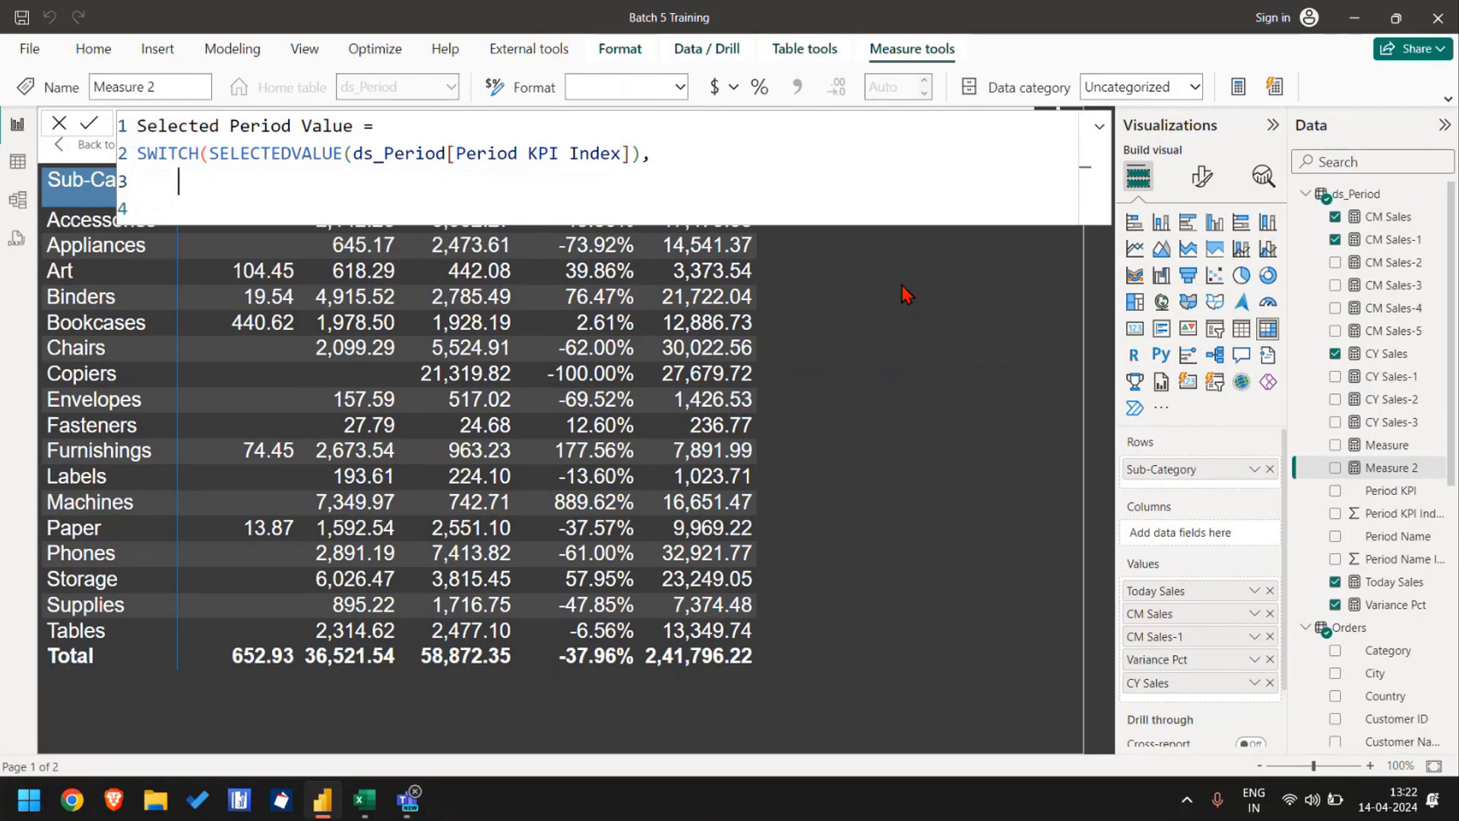
# Step: Add the first SWITCH case so that value 1 returns the [Today Sales] measure
pyautogui.write('1,')
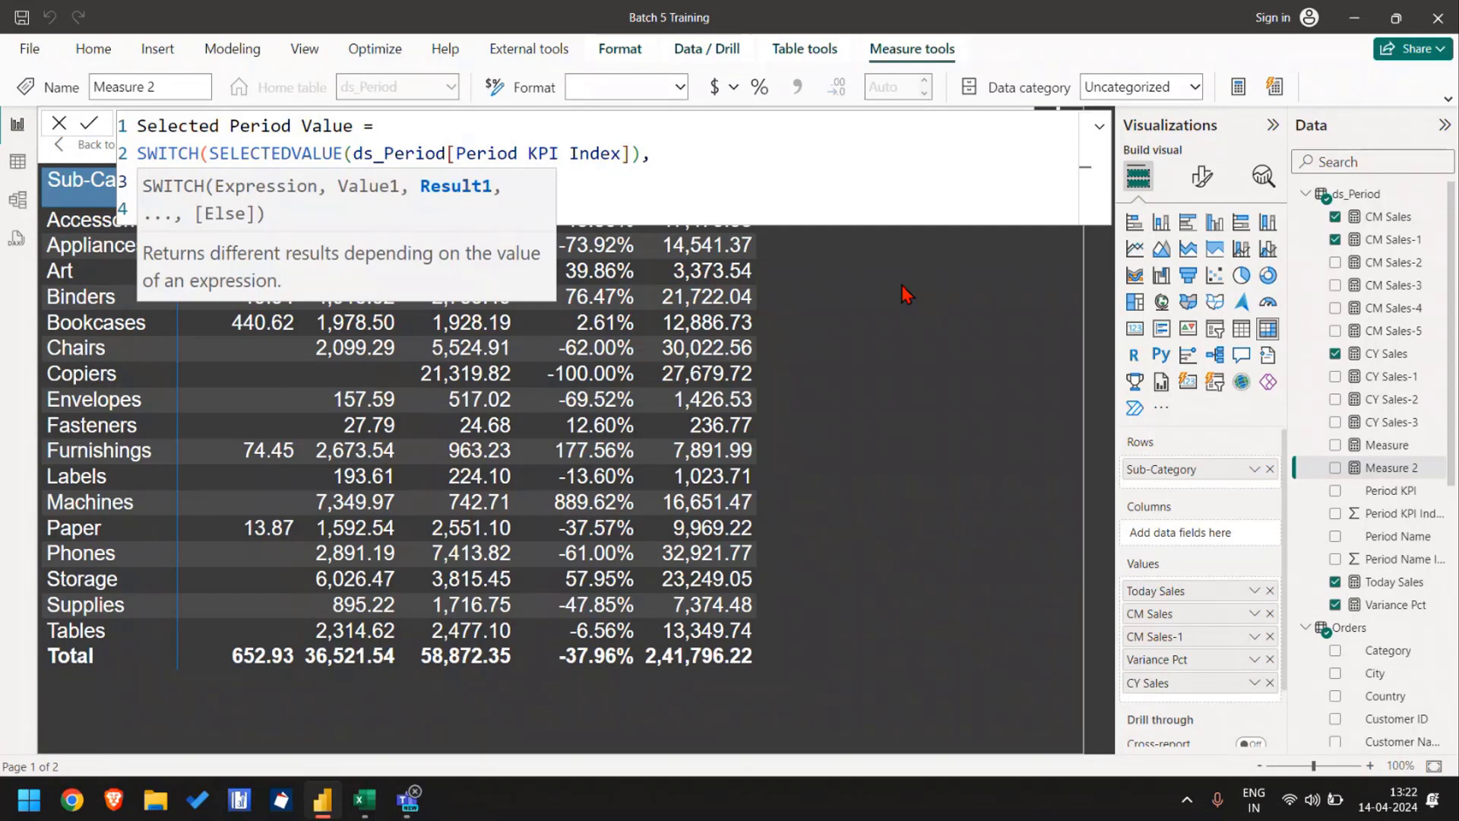
pyautogui.write('[To')
pyautogui.press('Tab')
pyautogui.write(',')
pyautogui.hotkey('shift', 'Return')
pyautogui.press('Escape')
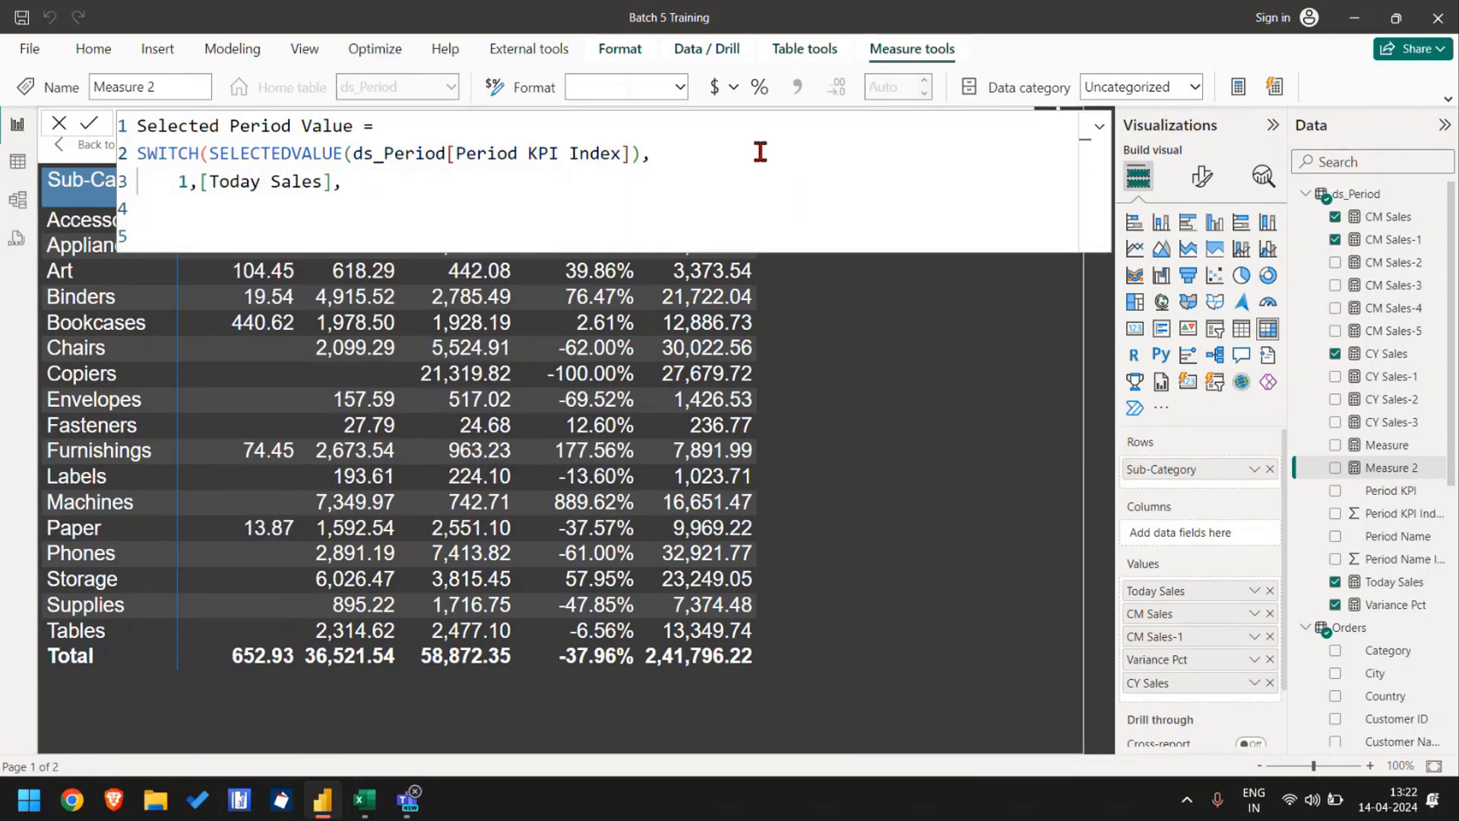
# Step: Add the second SWITCH case so that value 2 returns [CM Sales]
pyautogui.hotkey('shift', 'Home')
pyautogui.press('Down')
pyautogui.write('2,')
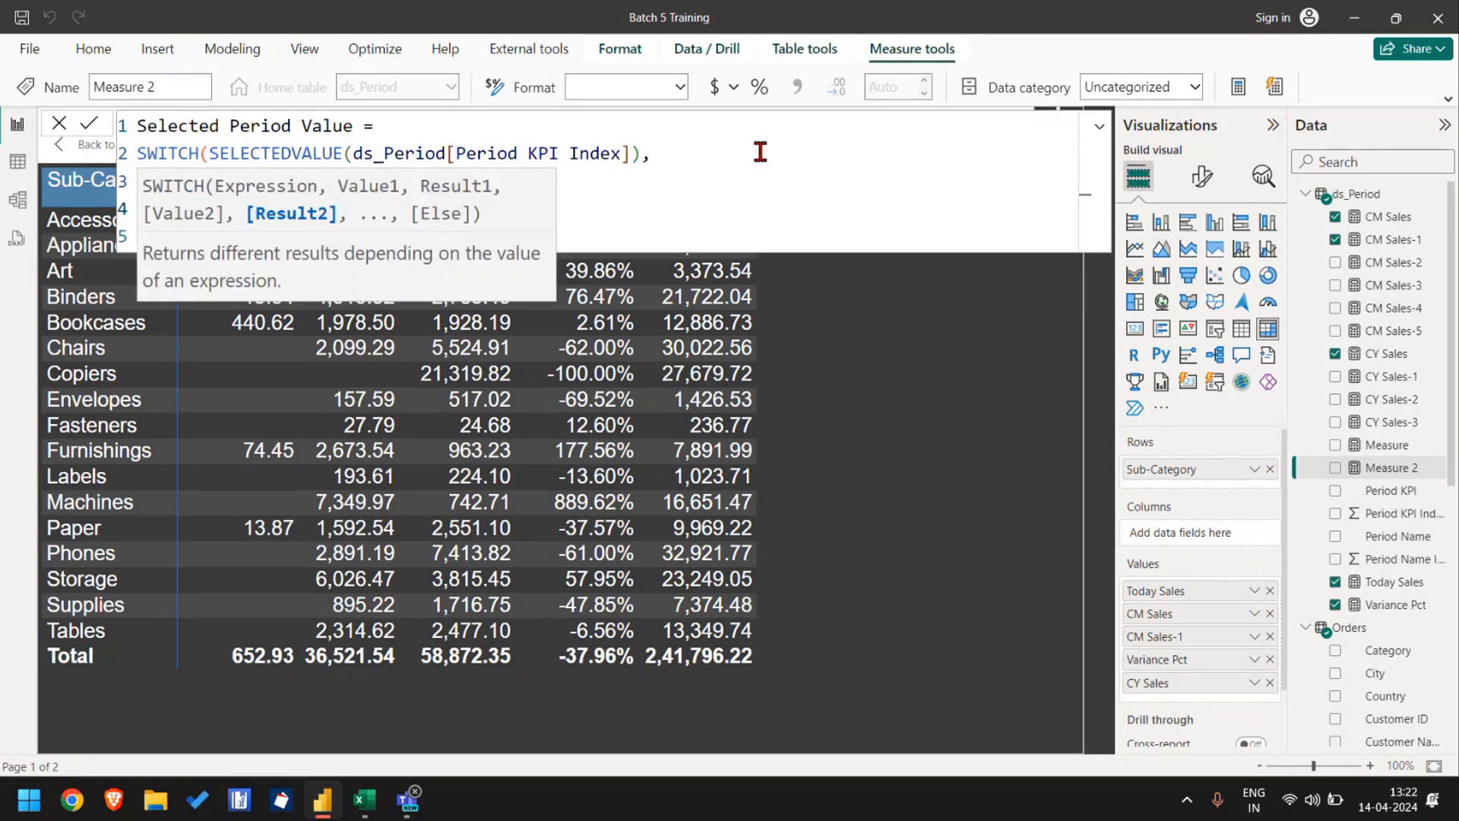
pyautogui.write('[CM')
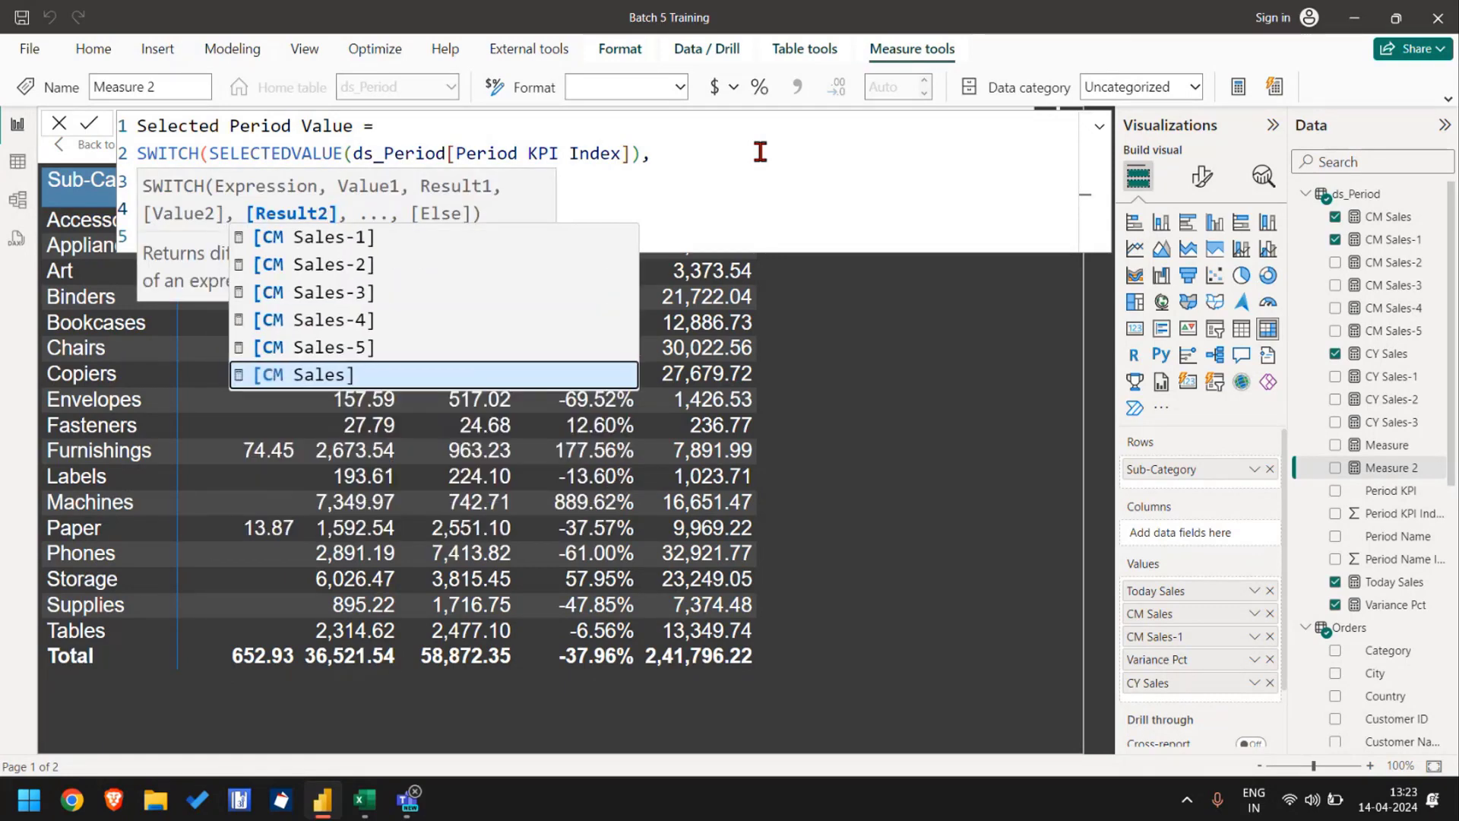
pyautogui.press('Tab')
pyautogui.click(760, 152)
pyautogui.press('Down')
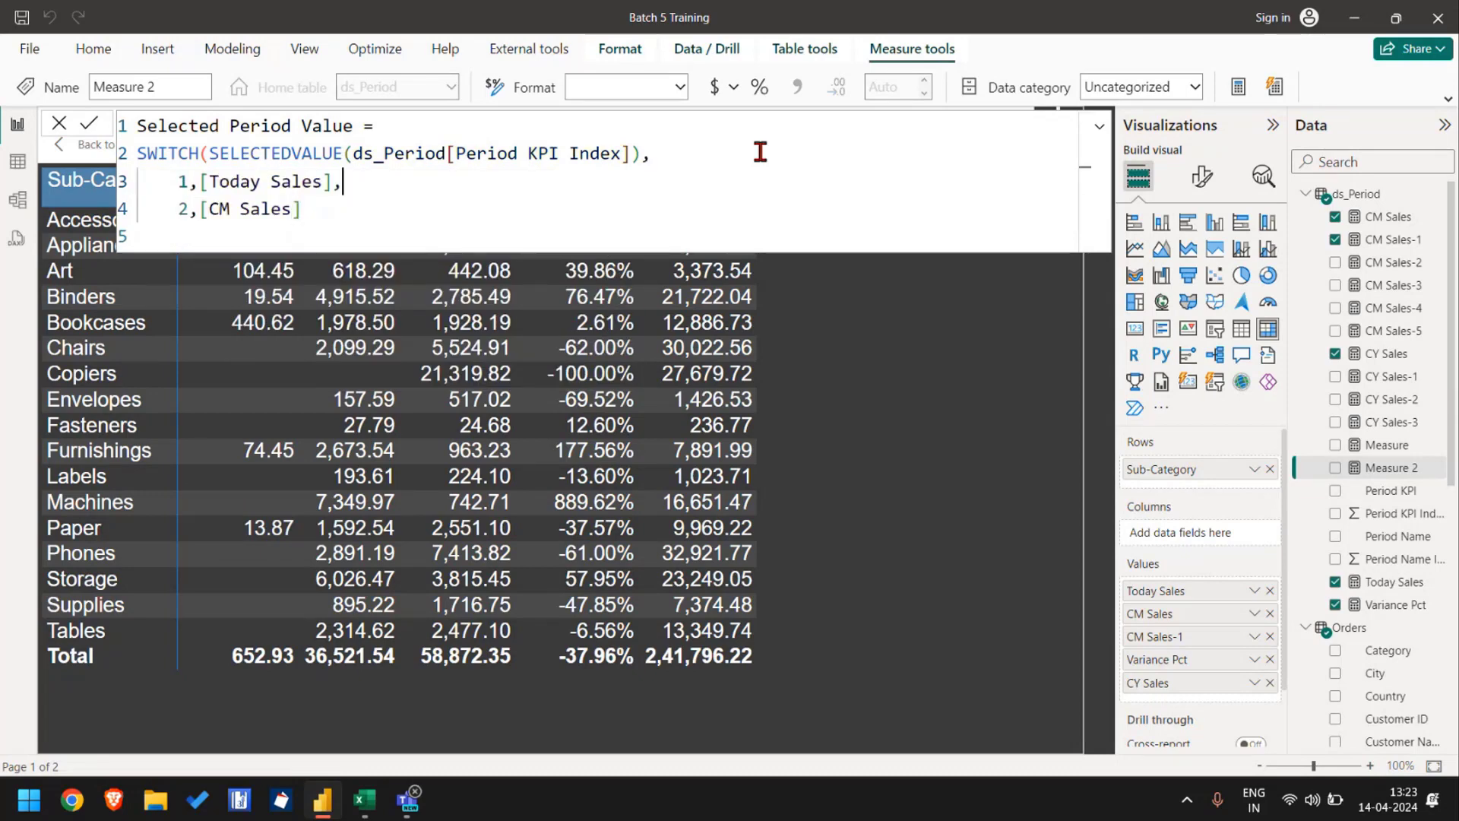
pyautogui.press('Down')
pyautogui.write(',')
# Step: Add the third SWITCH case so that value 3 returns [CM Sales-1]
pyautogui.press('Return')
pyautogui.write('3,')
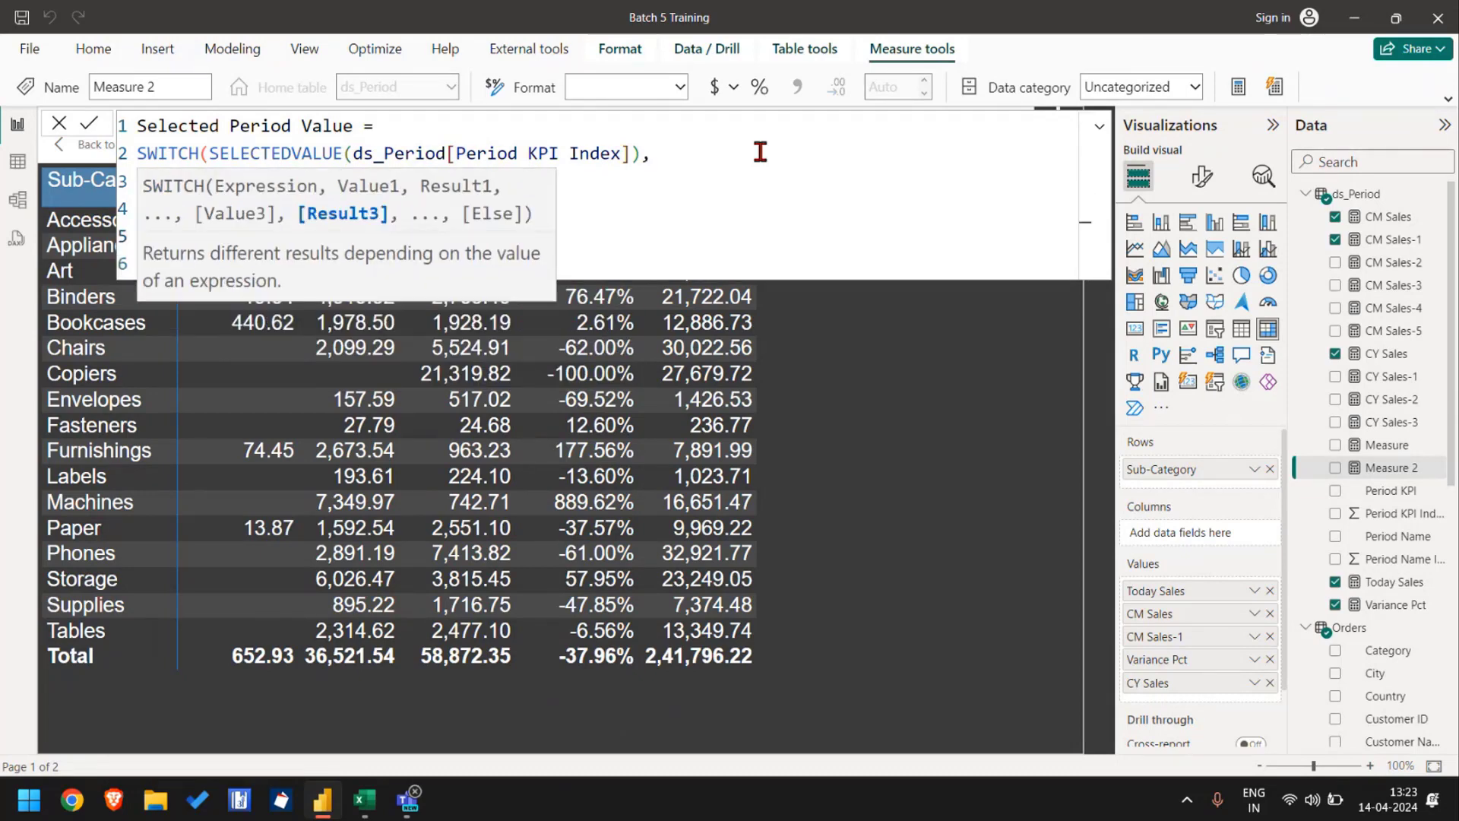
pyautogui.write('[')
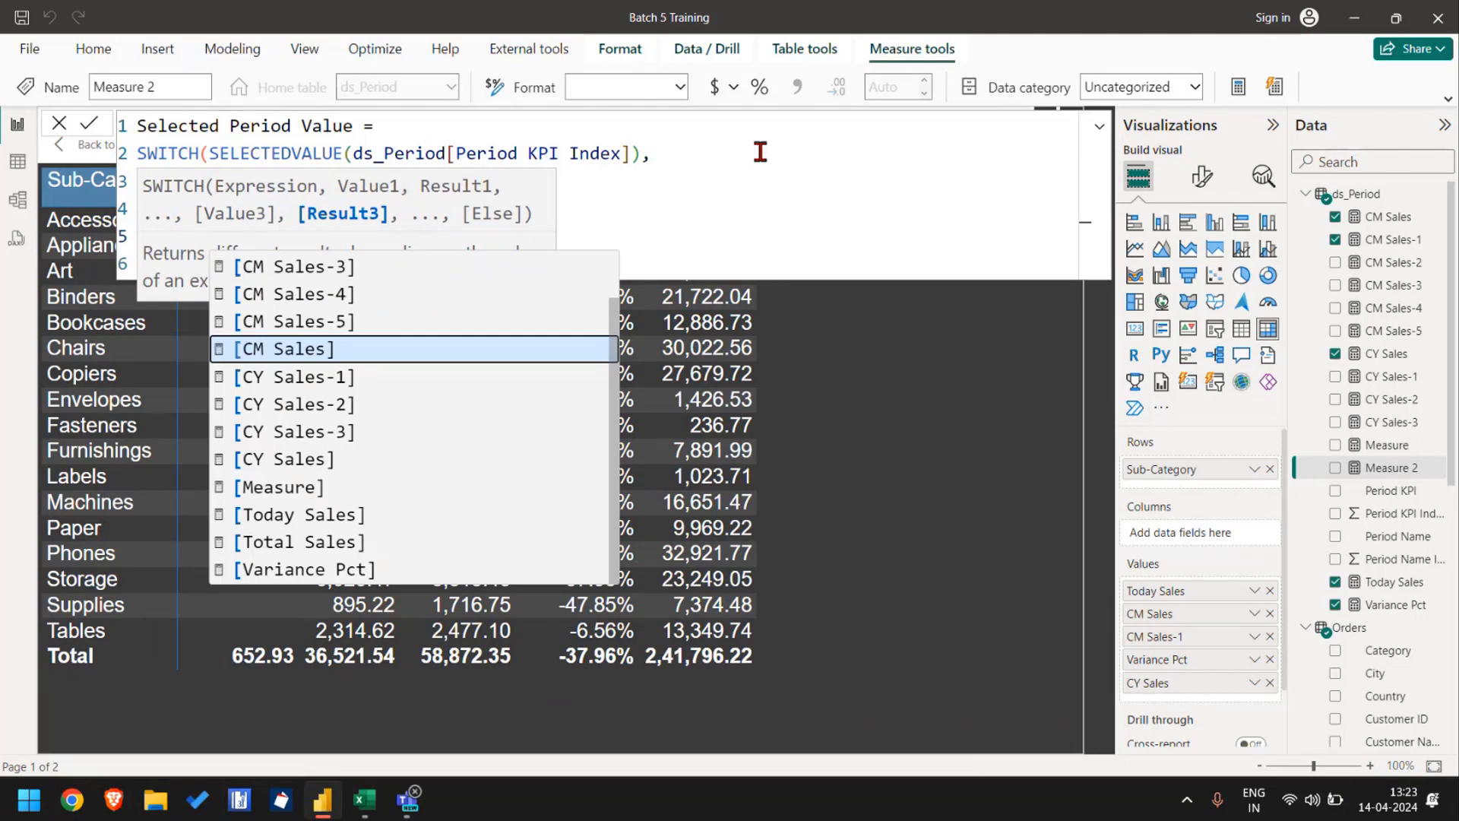
pyautogui.write('cm')
pyautogui.press('Up')
pyautogui.press('Up')
pyautogui.press('Up')
pyautogui.press('Up')
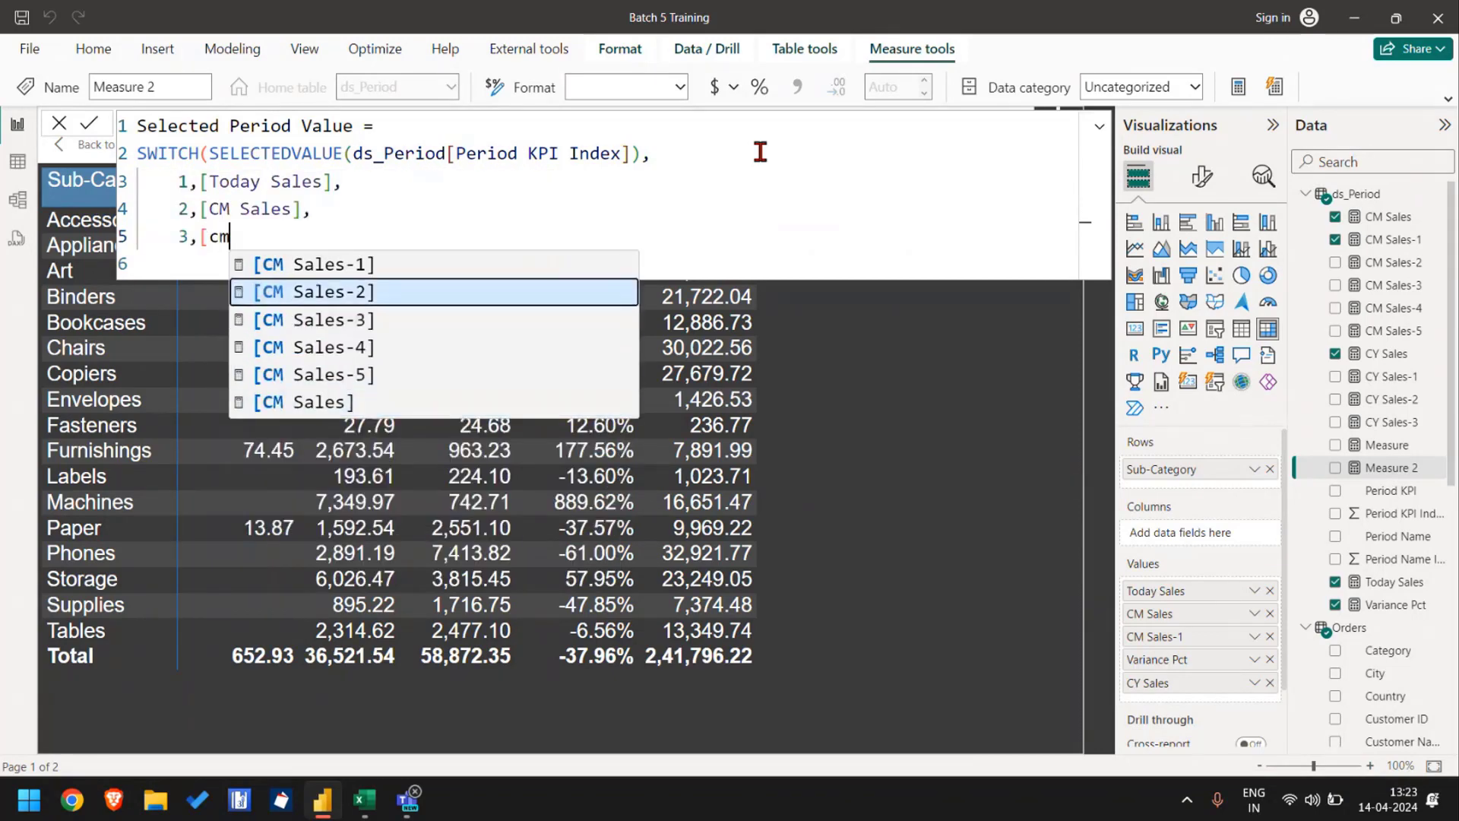
pyautogui.press('Up')
pyautogui.press('Tab')
pyautogui.write(',')
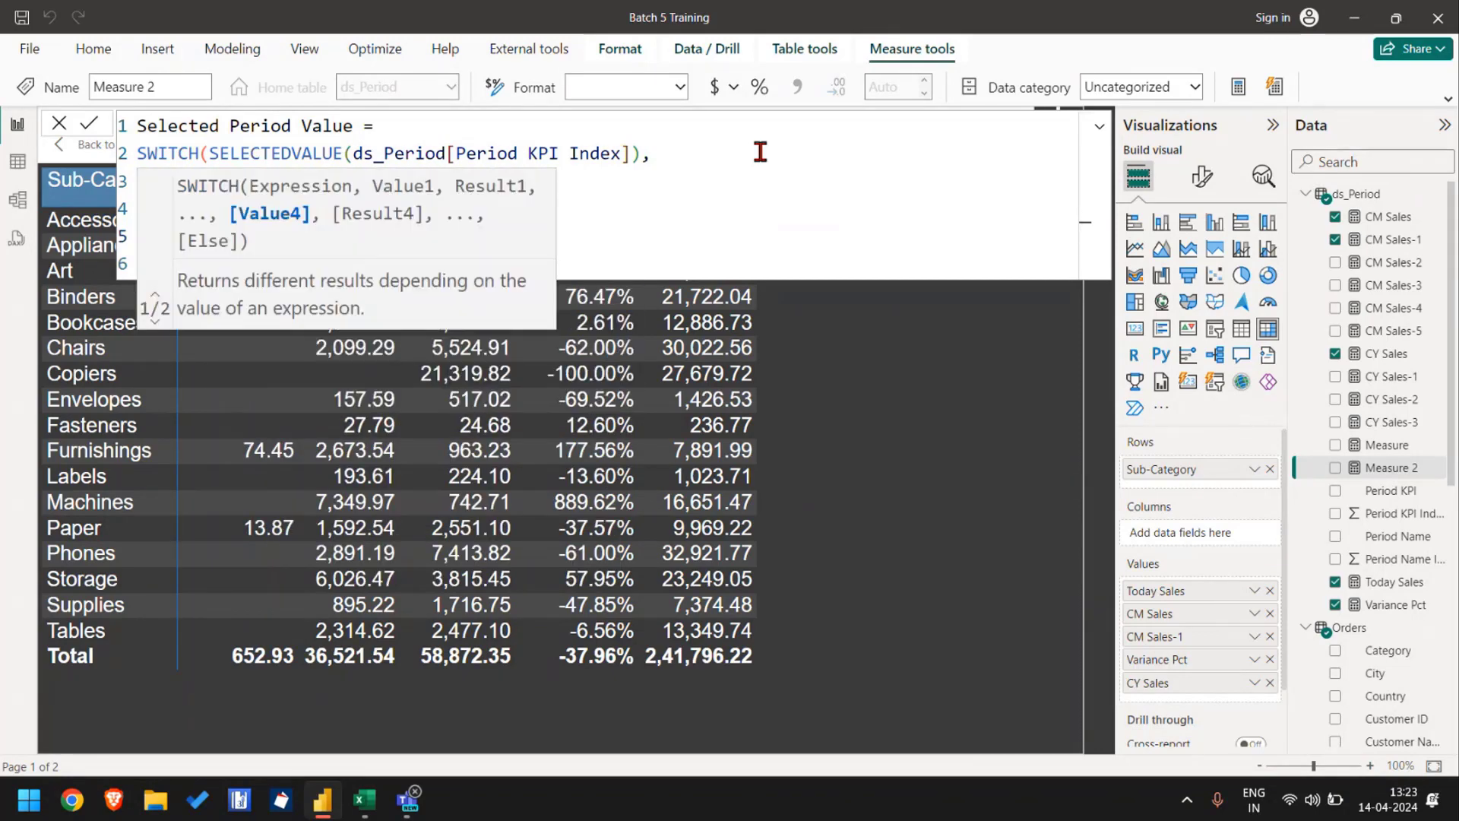
# Step: Add the fourth SWITCH case on its own line so that value 4 returns [Variance Pct]
pyautogui.hotkey('shift', 'Return')
pyautogui.click(760, 153)
pyautogui.press('Down')
pyautogui.press('Down')
pyautogui.press('Down')
pyautogui.hotkey('shift', 'Return')
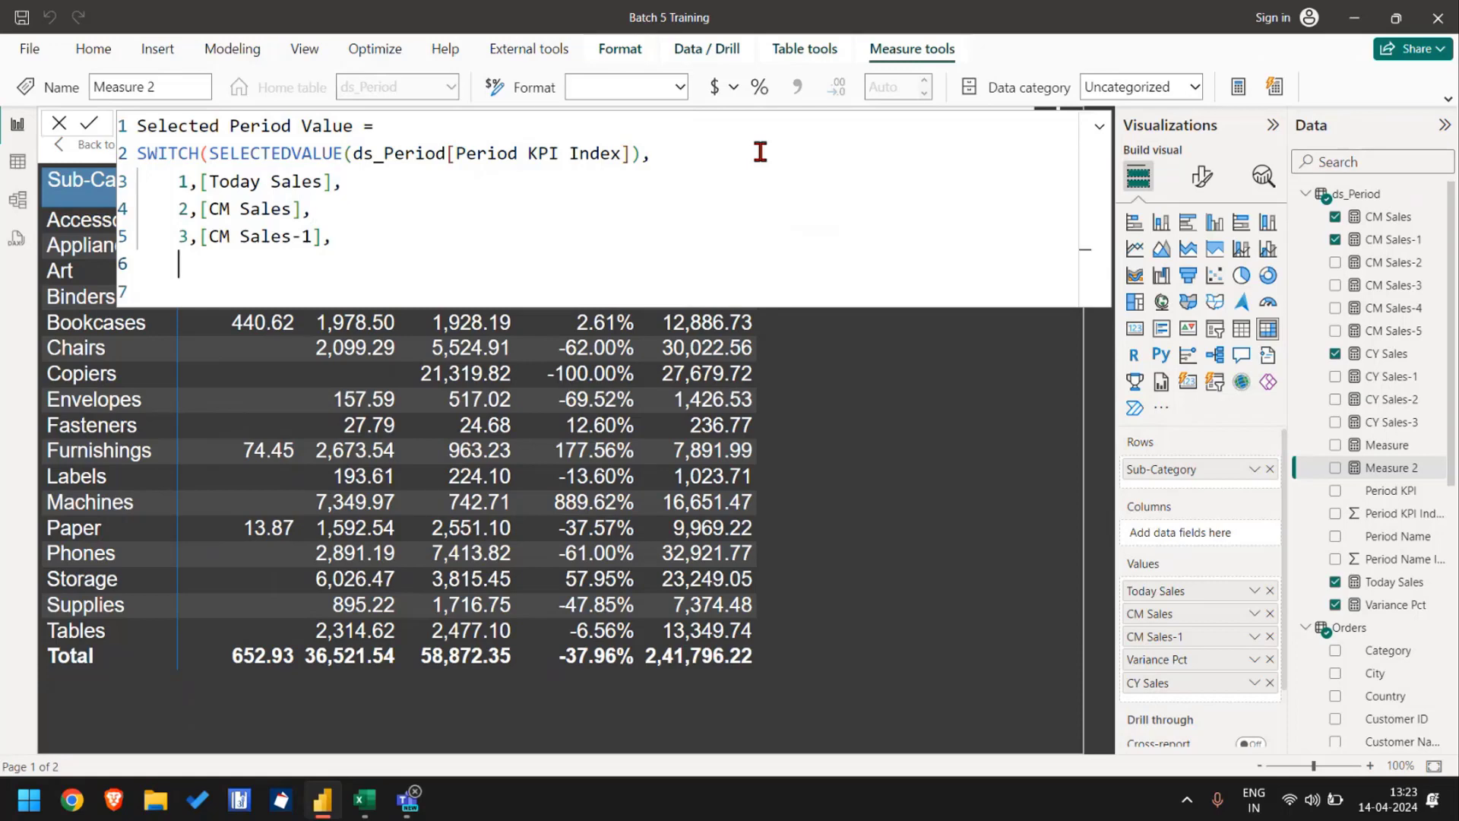
pyautogui.write('4')
pyautogui.write(',')
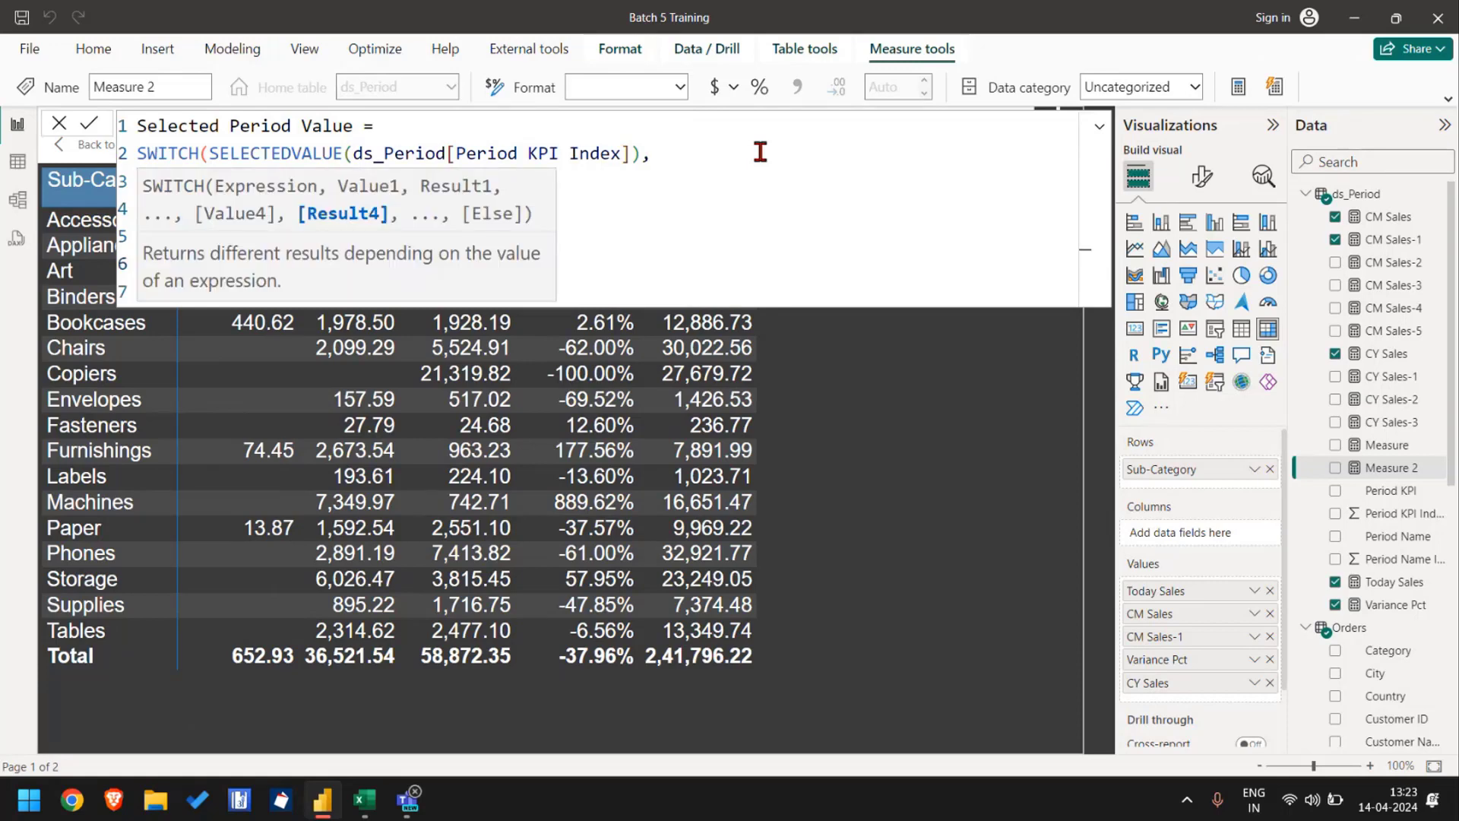
pyautogui.write('[va')
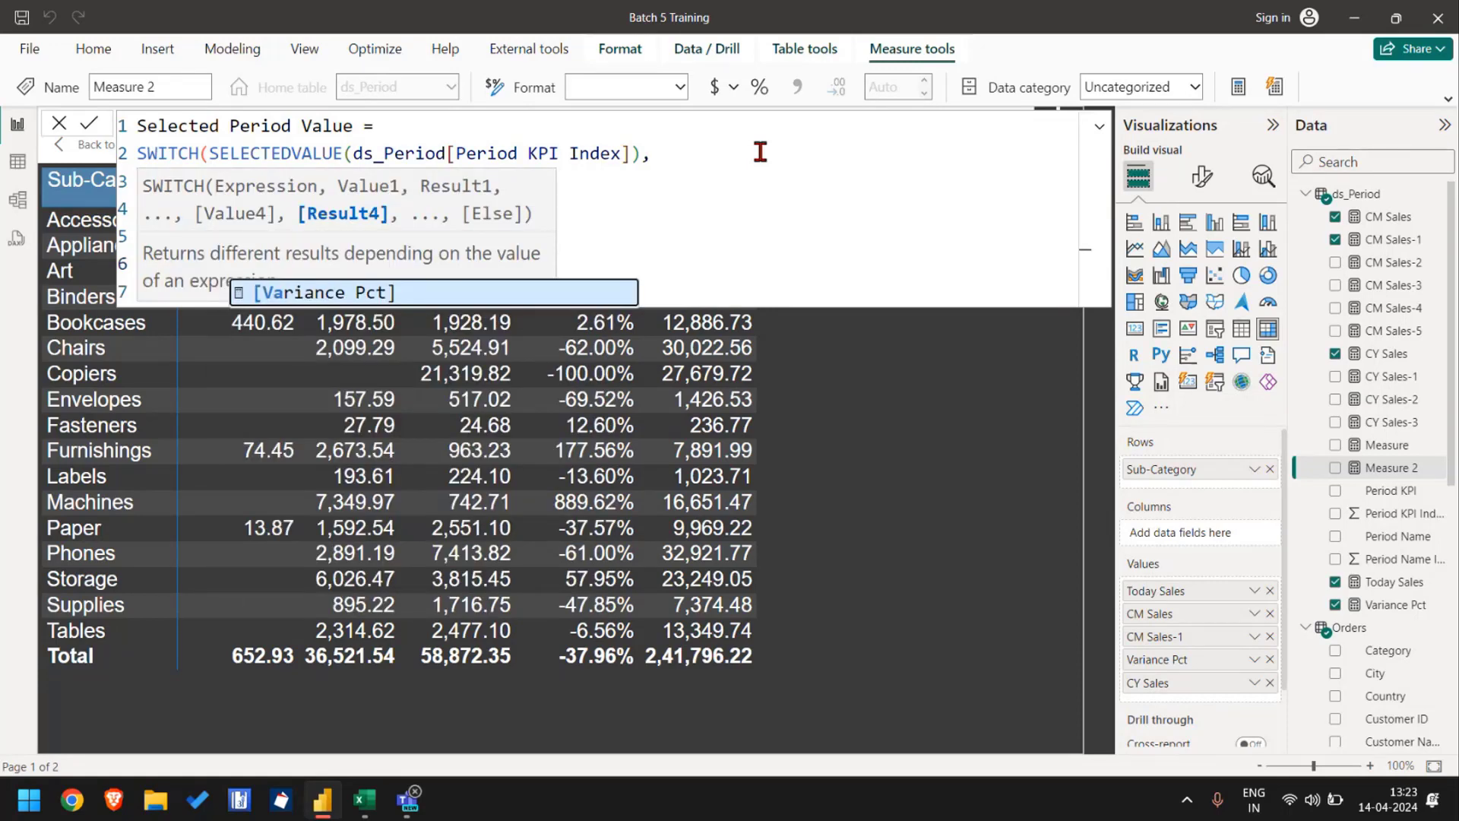
pyautogui.press('Tab')
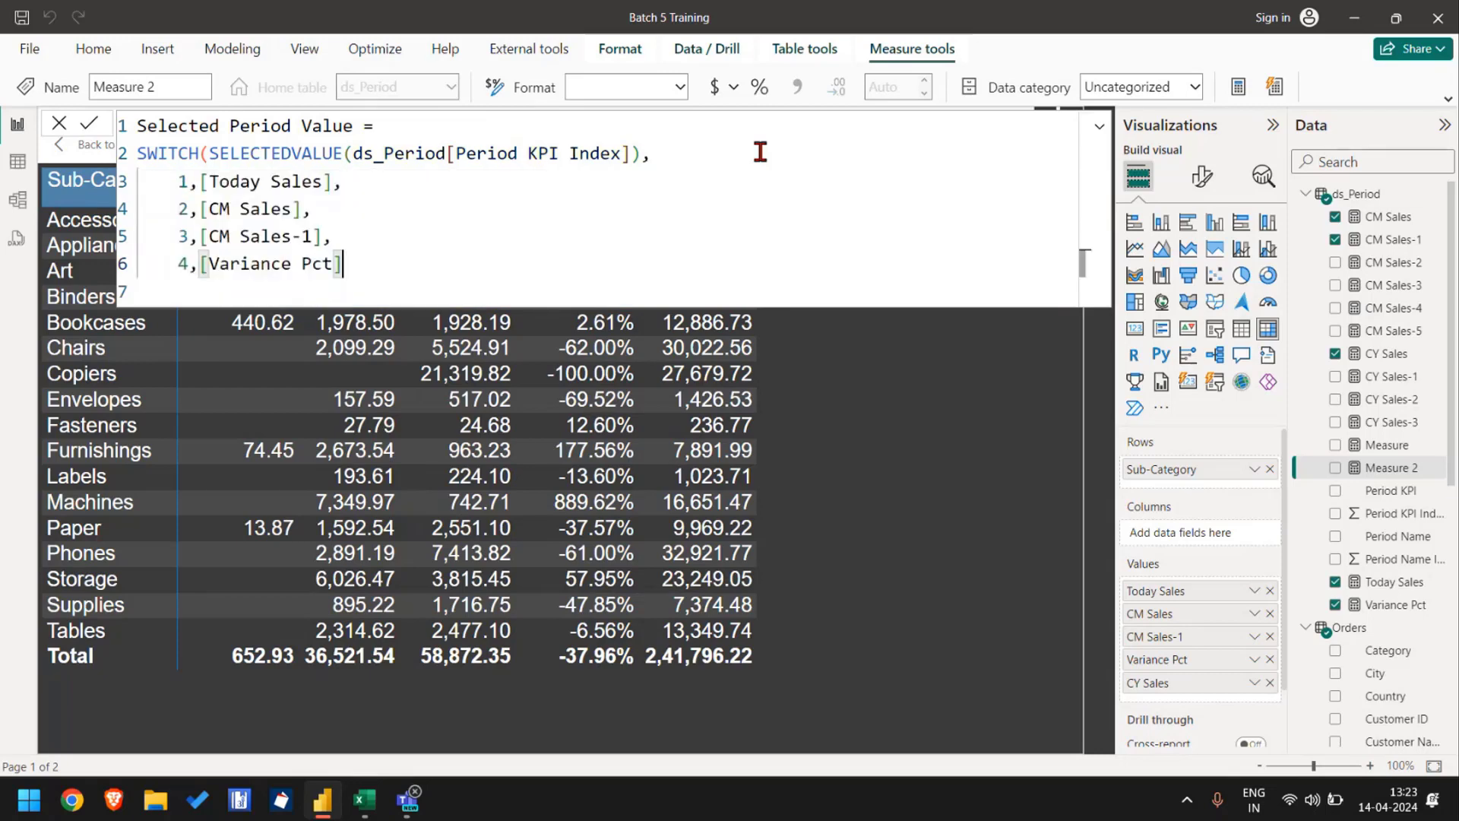
pyautogui.write(',')
# Step: Add a fifth SWITCH case so that value 5 returns the CM Sales measure for Feb-24, checking that column in the Excel layout
pyautogui.hotkey('shift', 'Return')
pyautogui.write('5,')
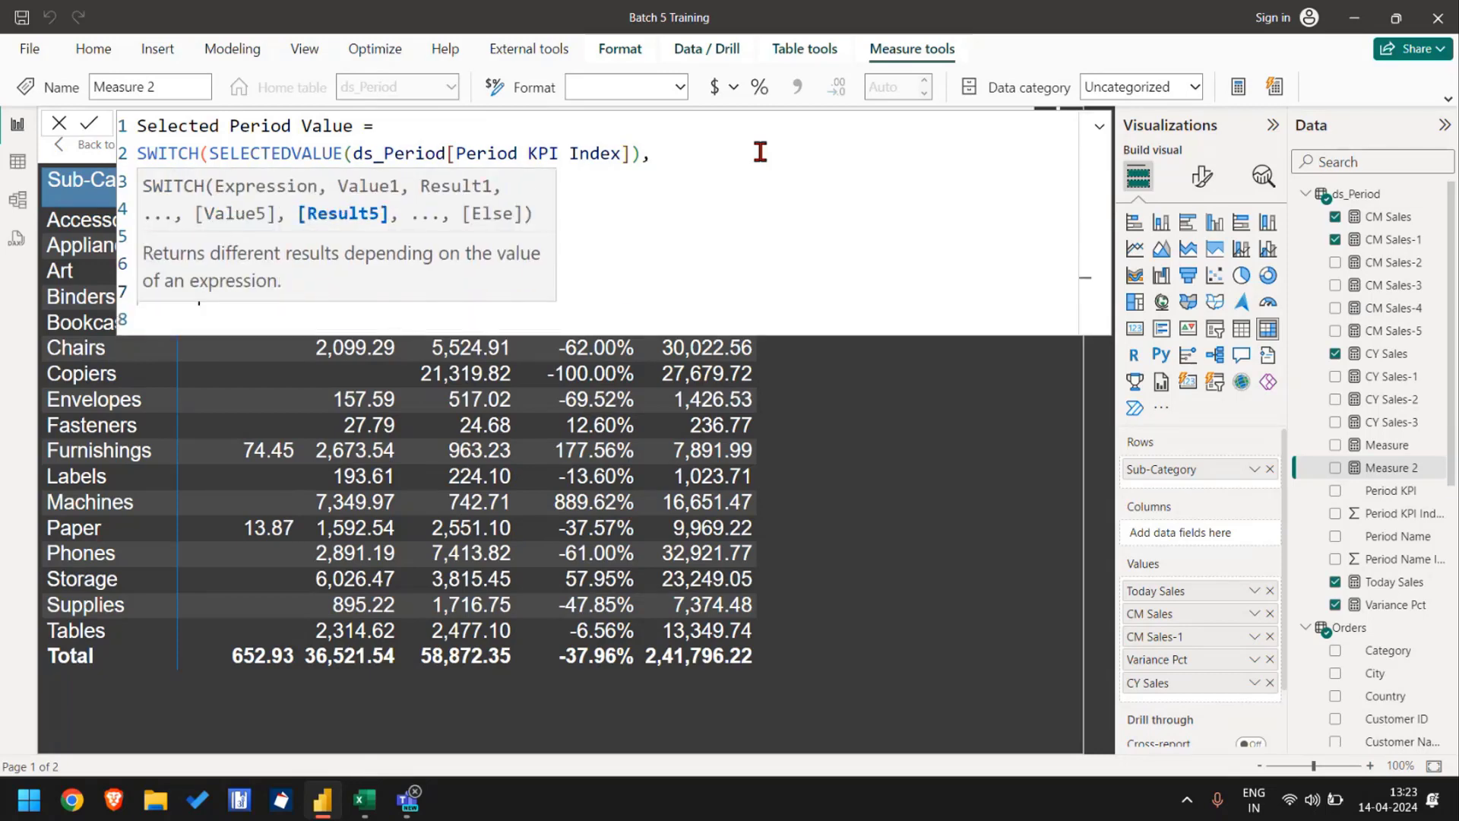
pyautogui.write('[')
pyautogui.click(760, 153)
pyautogui.press('Down')
pyautogui.press('Down')
pyautogui.press('Down')
pyautogui.press('Down')
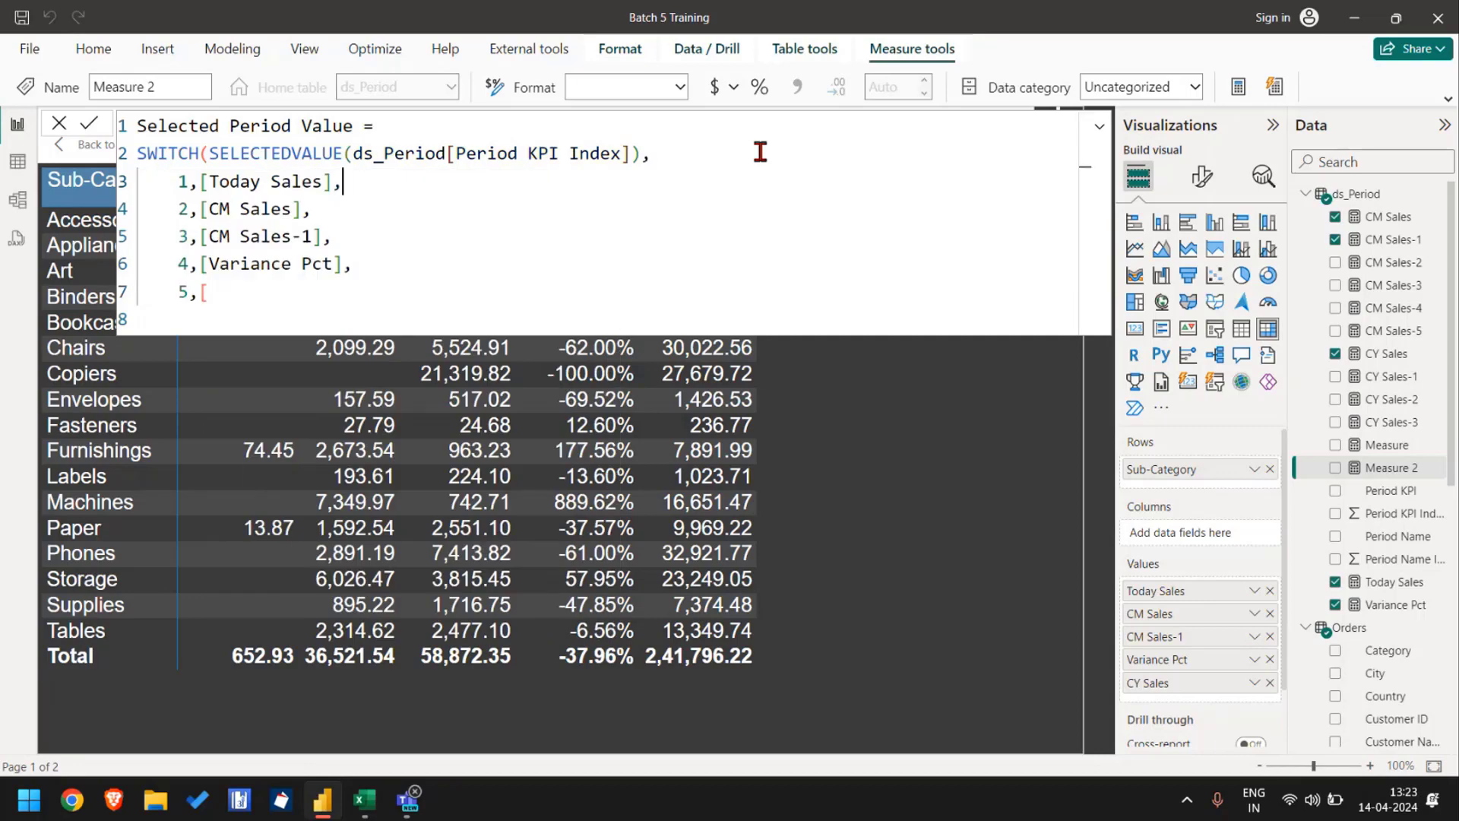
pyautogui.press('Down')
pyautogui.hotkey('alt', 'Tab')
pyautogui.click(602, 126)
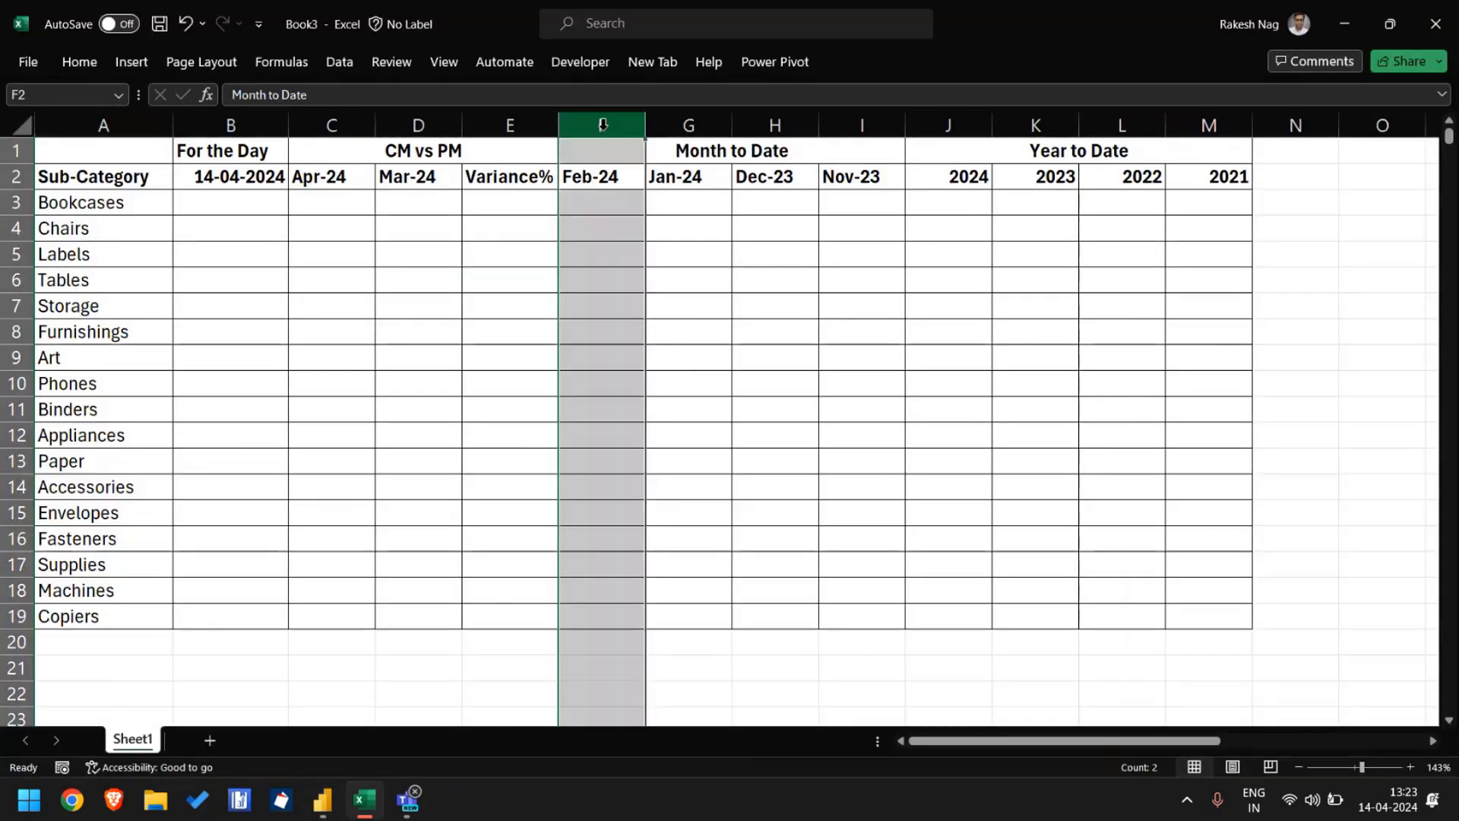
pyautogui.hotkey('alt', 'Tab')
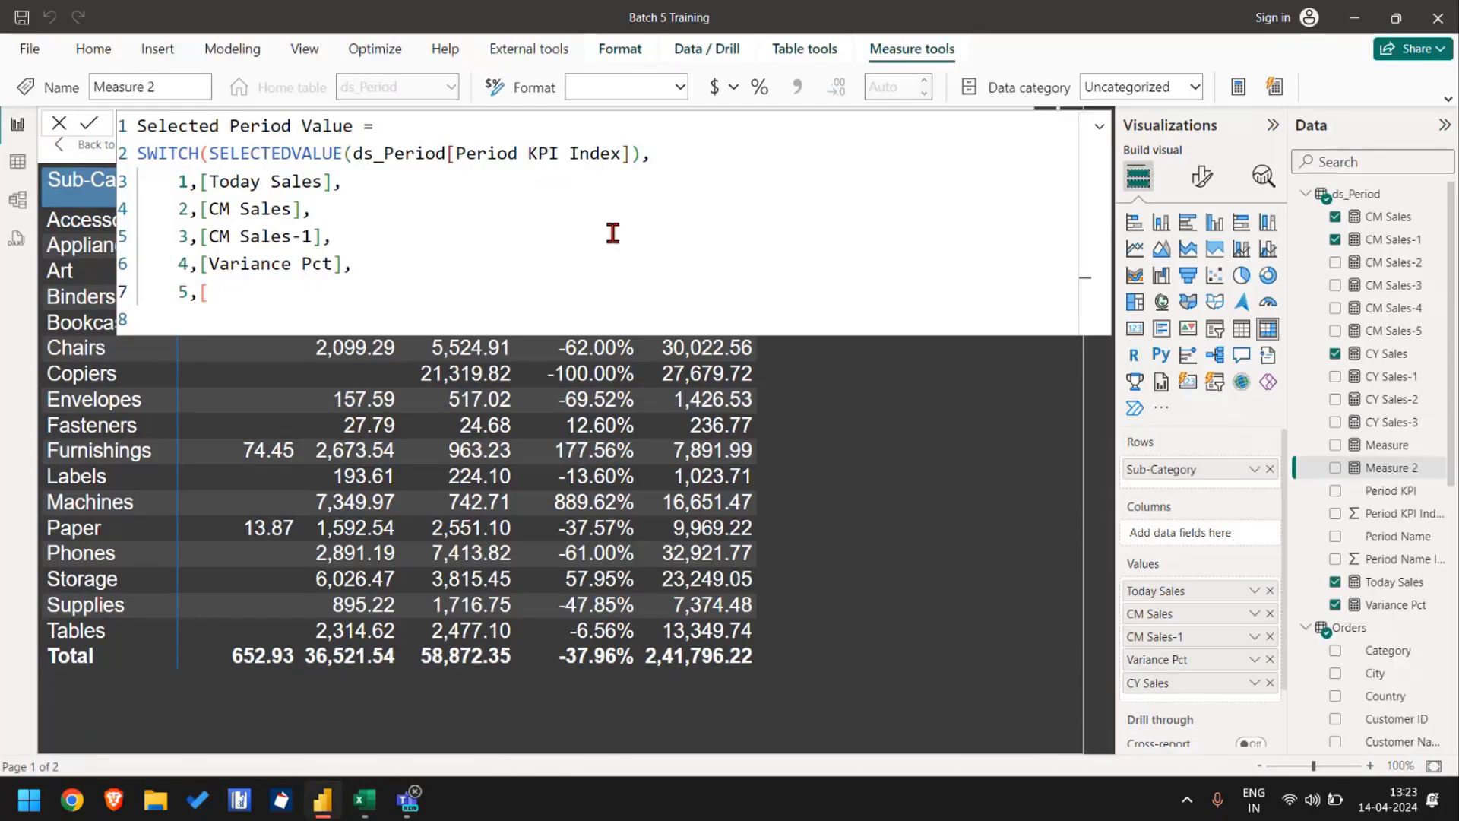
pyautogui.write('cm')
pyautogui.press('Up')
pyautogui.press('Up')
pyautogui.press('Up')
pyautogui.press('Up')
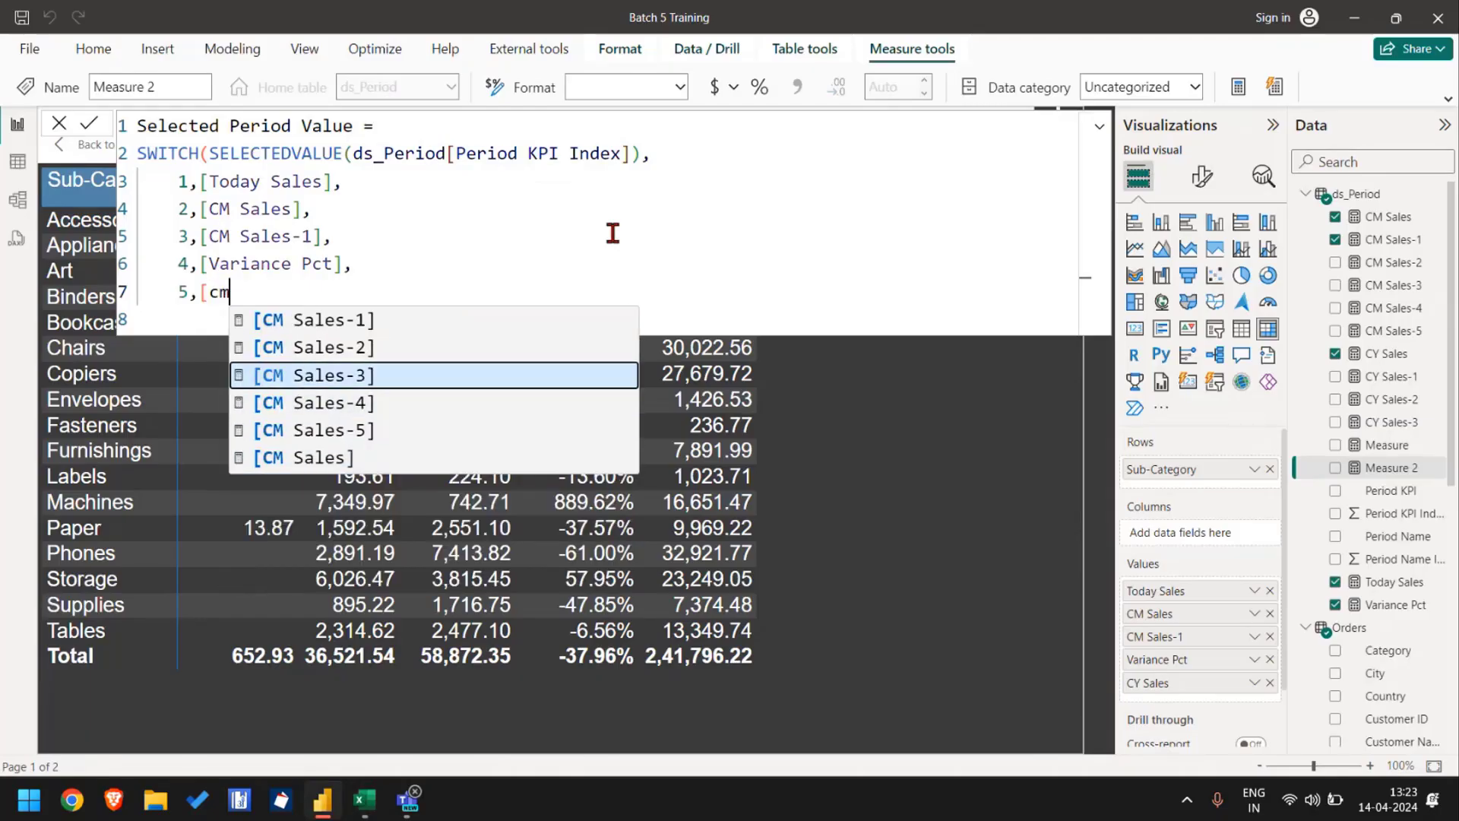
pyautogui.press('Tab')
# Step: Complete the value 5 case with [CM Sales-2], checking the Month to Date columns in Excel, and duplicate its line three times below
pyautogui.hotkey('alt', 'Tab')
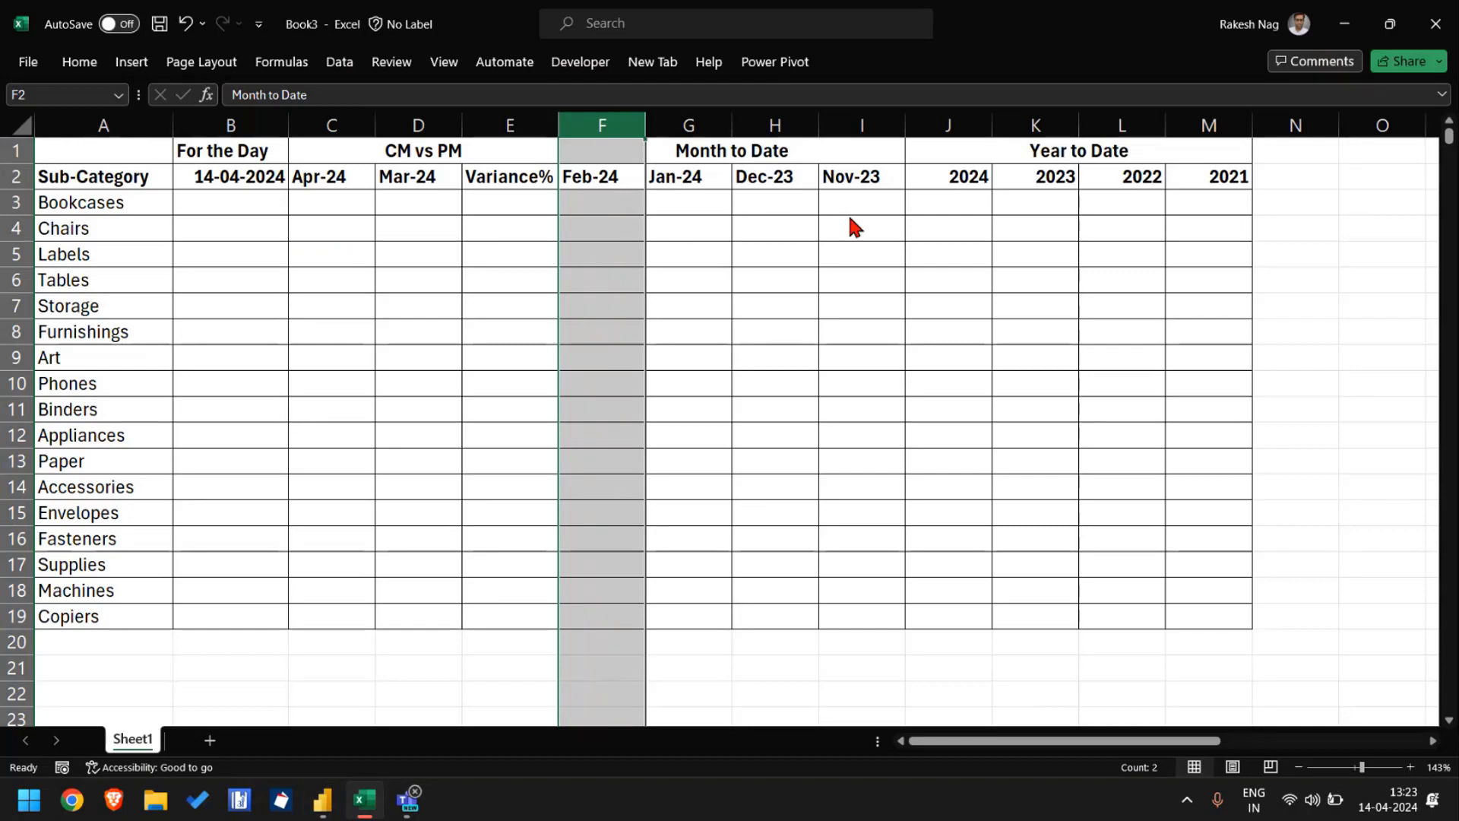
pyautogui.hotkey('alt', 'Tab')
pyautogui.hotkey('shift', 'Home')
pyautogui.hotkey('ctrl', 'c')
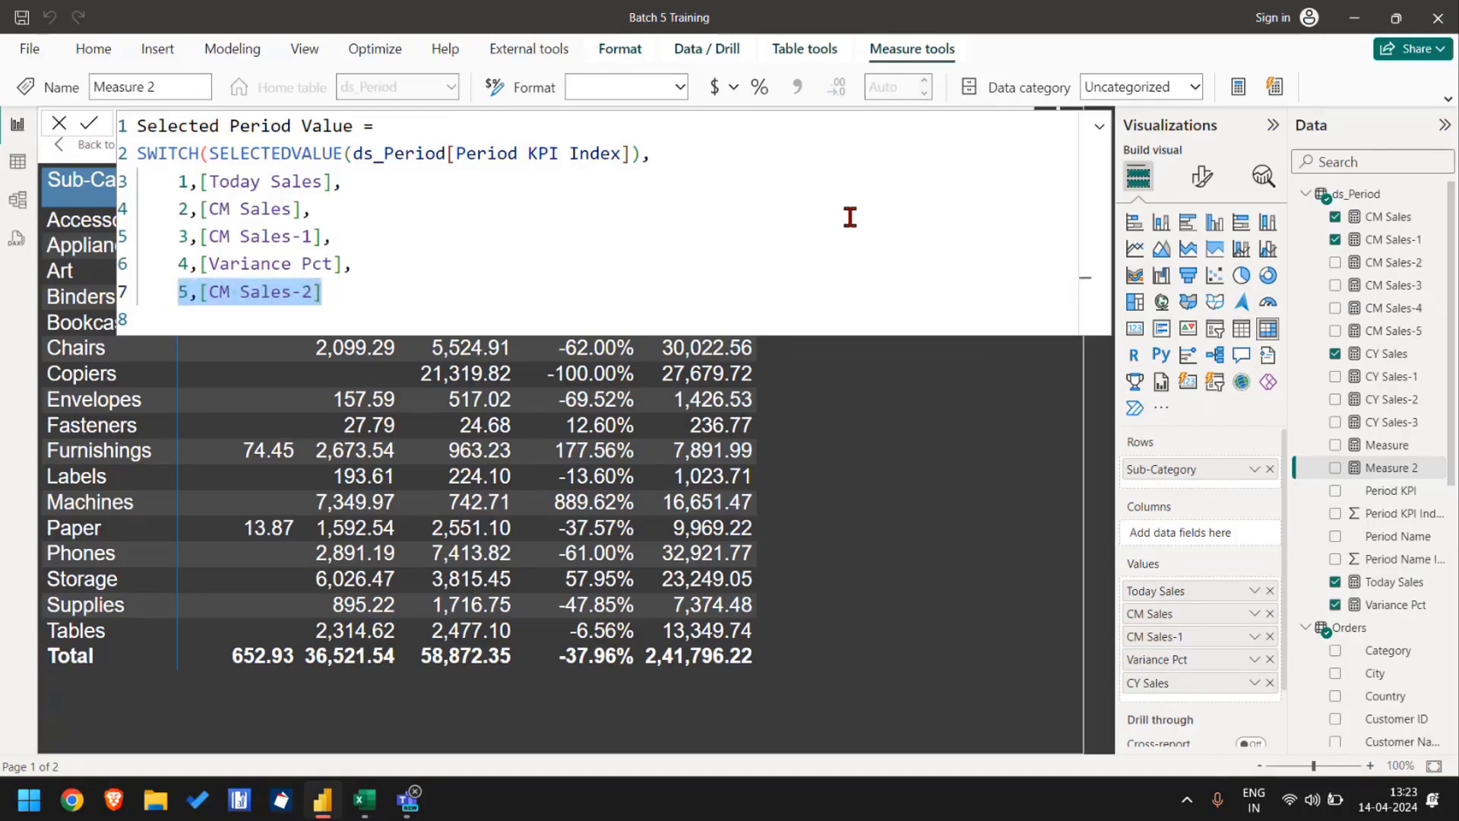
pyautogui.press('End')
pyautogui.press('Return')
pyautogui.hotkey('ctrl', 'v')
pyautogui.press('Return')
pyautogui.hotkey('ctrl', 'v')
pyautogui.press('Return')
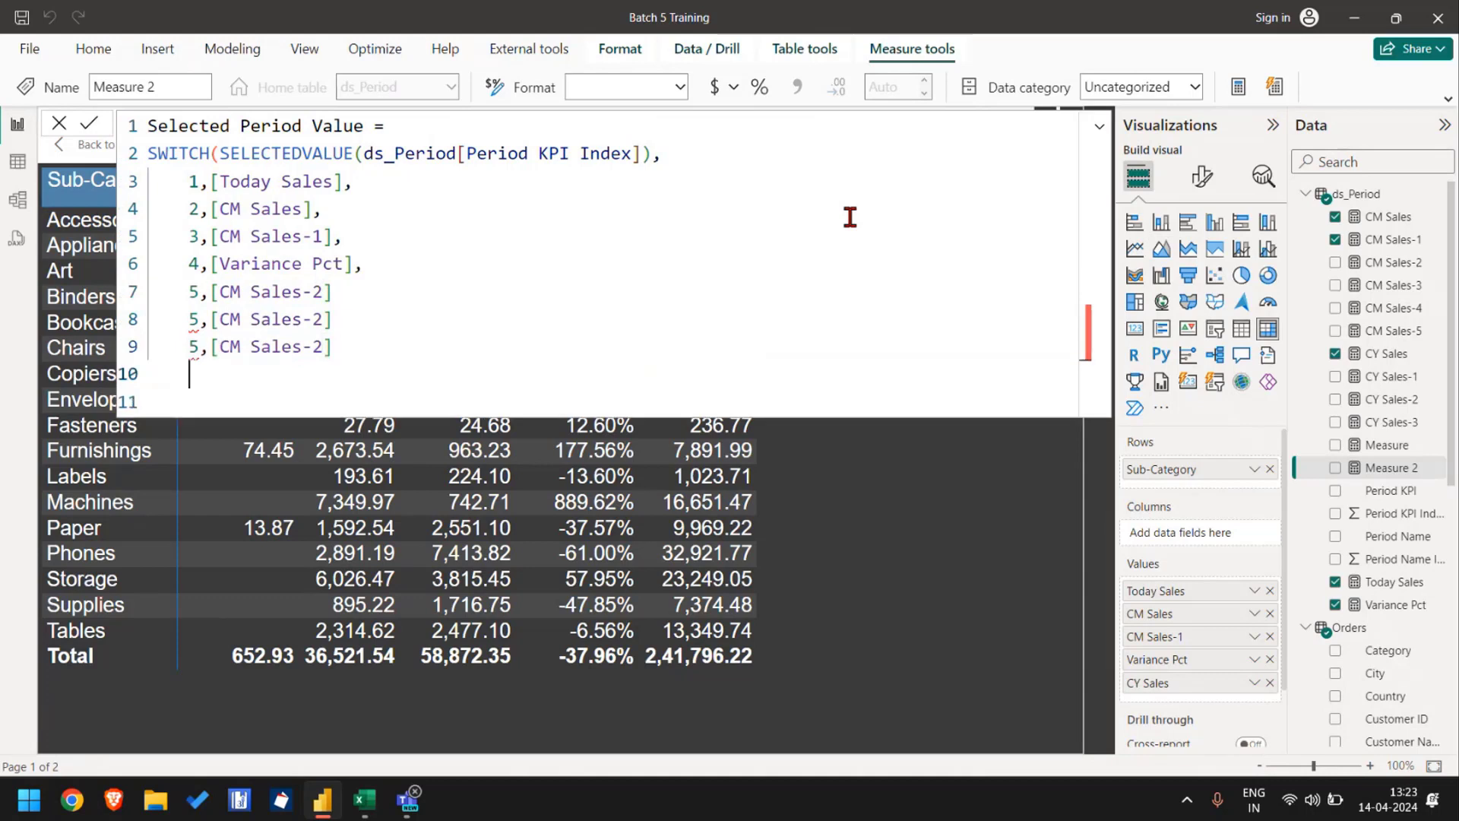
pyautogui.hotkey('ctrl', 'v')
# Step: Change the measures in the three duplicated lines to [CM Sales-3], [CM Sales-4] and [CM Sales-5]
pyautogui.press('Up')
pyautogui.press('Up')
pyautogui.press('Up')
pyautogui.press('Left')
pyautogui.press('Down')
pyautogui.hotkey('shift', 'Left')
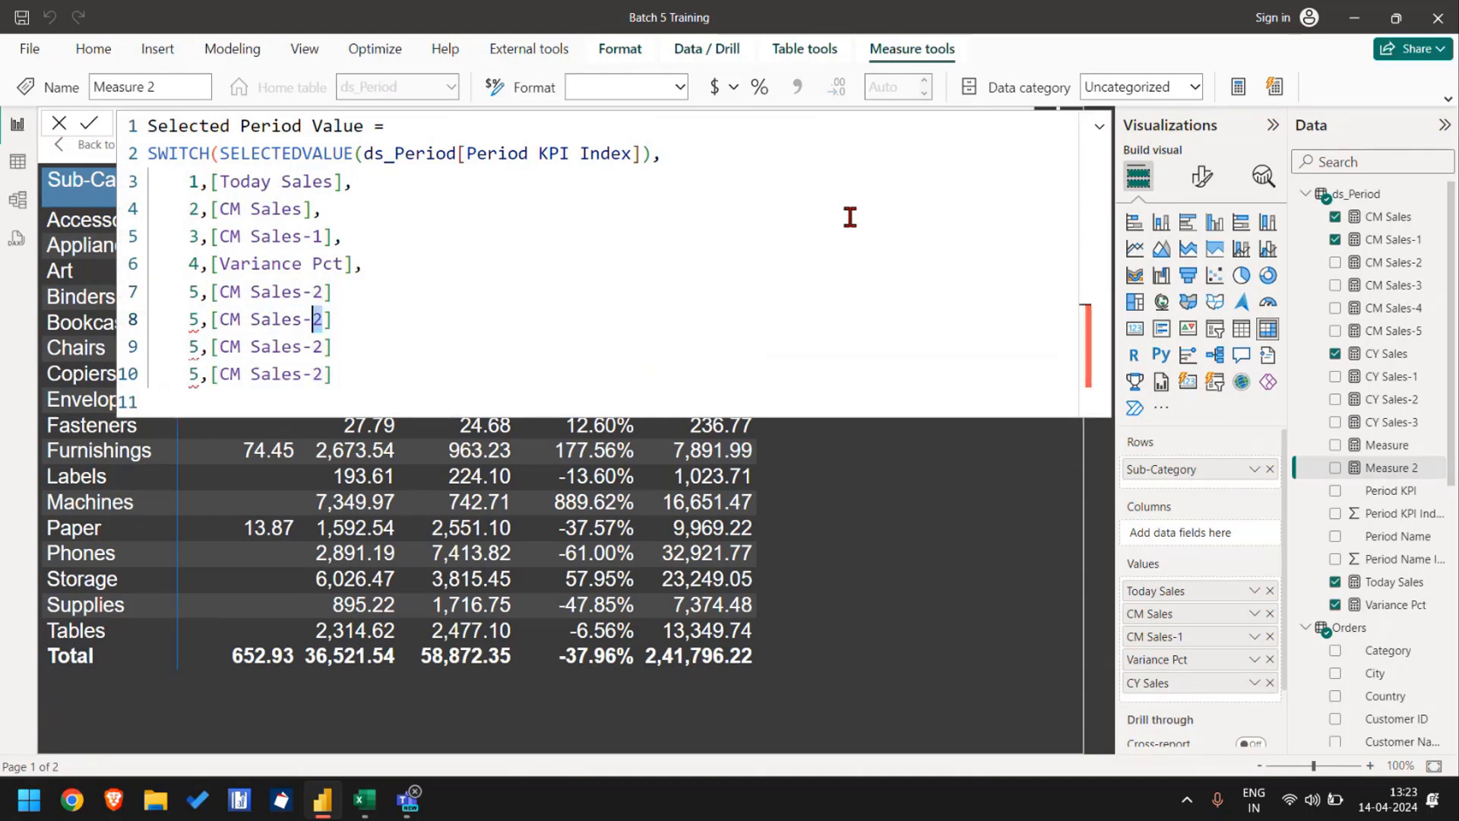
pyautogui.write('3')
pyautogui.press('Down')
pyautogui.hotkey('shift', 'Left')
pyautogui.write('4')
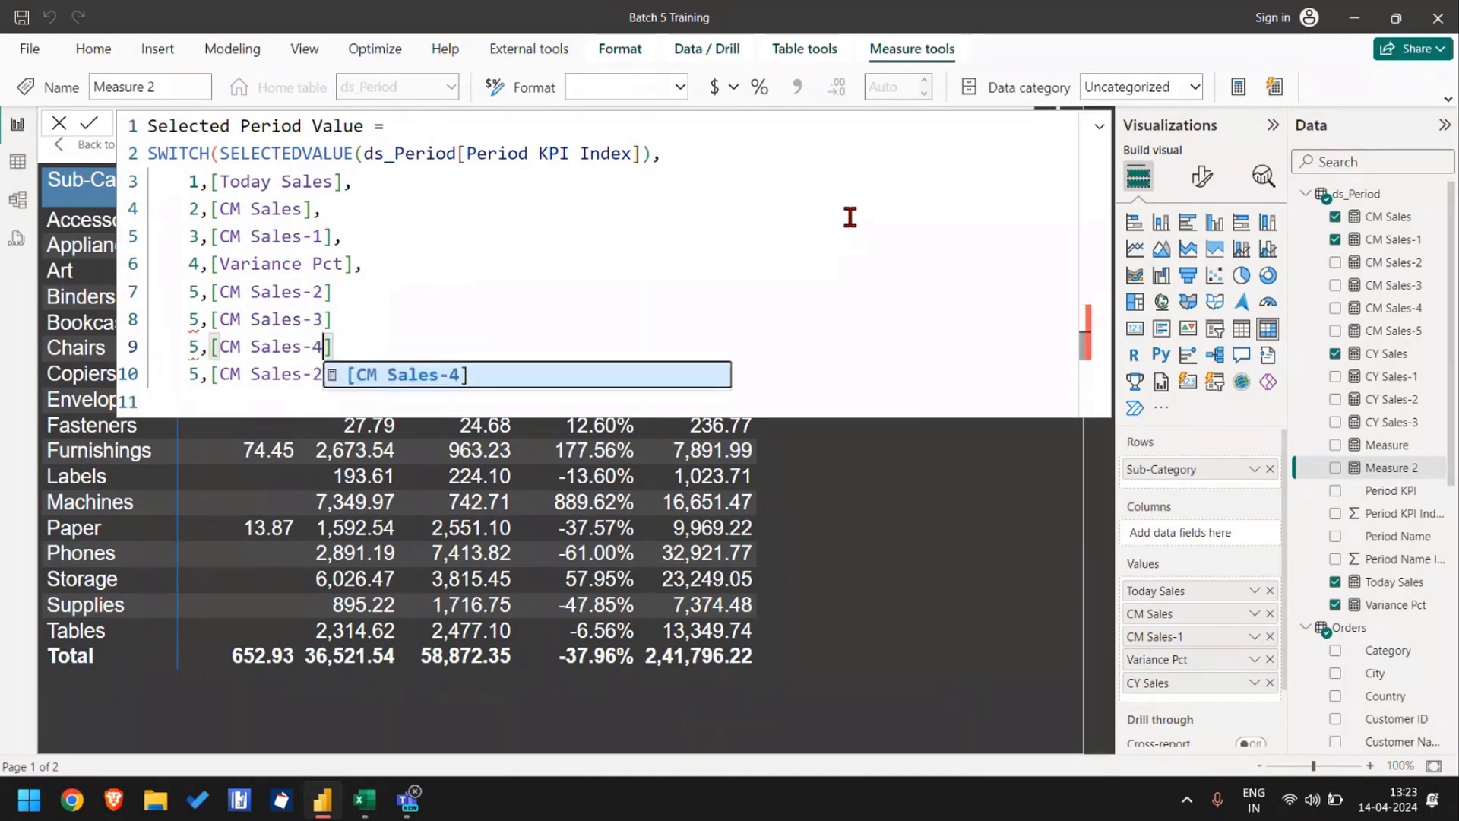
pyautogui.press('Down')
pyautogui.hotkey('shift', 'Left')
pyautogui.write('5')
# Step: Renumber the cases for [CM Sales-3], [CM Sales-4] and [CM Sales-5] as 6, 7 and 8
pyautogui.press('Up')
pyautogui.press('Up')
pyautogui.press('Up')
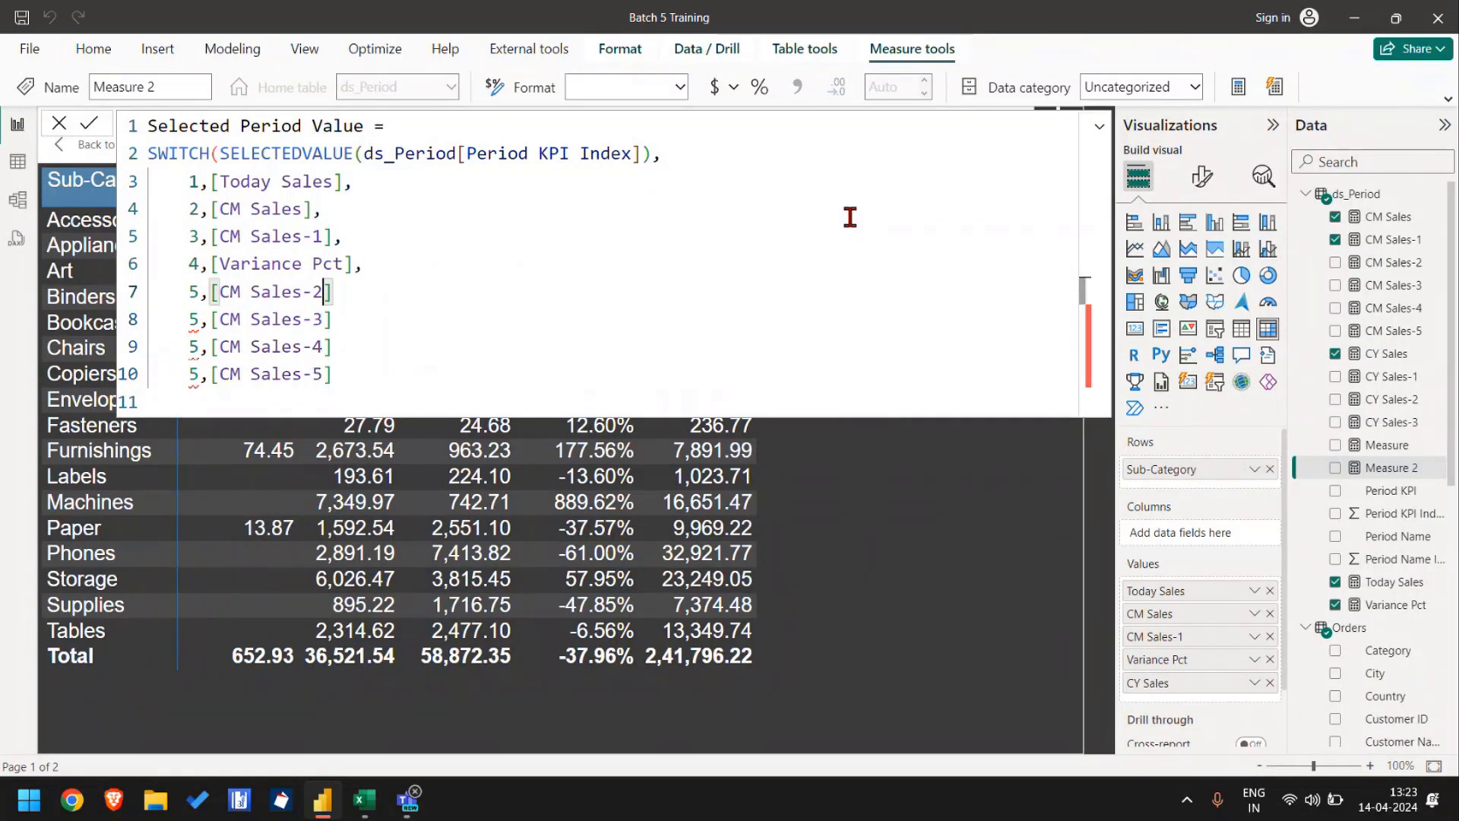
pyautogui.press('Left')
pyautogui.press('Left')
pyautogui.press('Left')
pyautogui.press('Left')
pyautogui.press('Left')
pyautogui.press('Left')
pyautogui.press('Left')
pyautogui.press('Left')
pyautogui.press('Left')
pyautogui.press('Left')
pyautogui.press('Left')
pyautogui.press('Down')
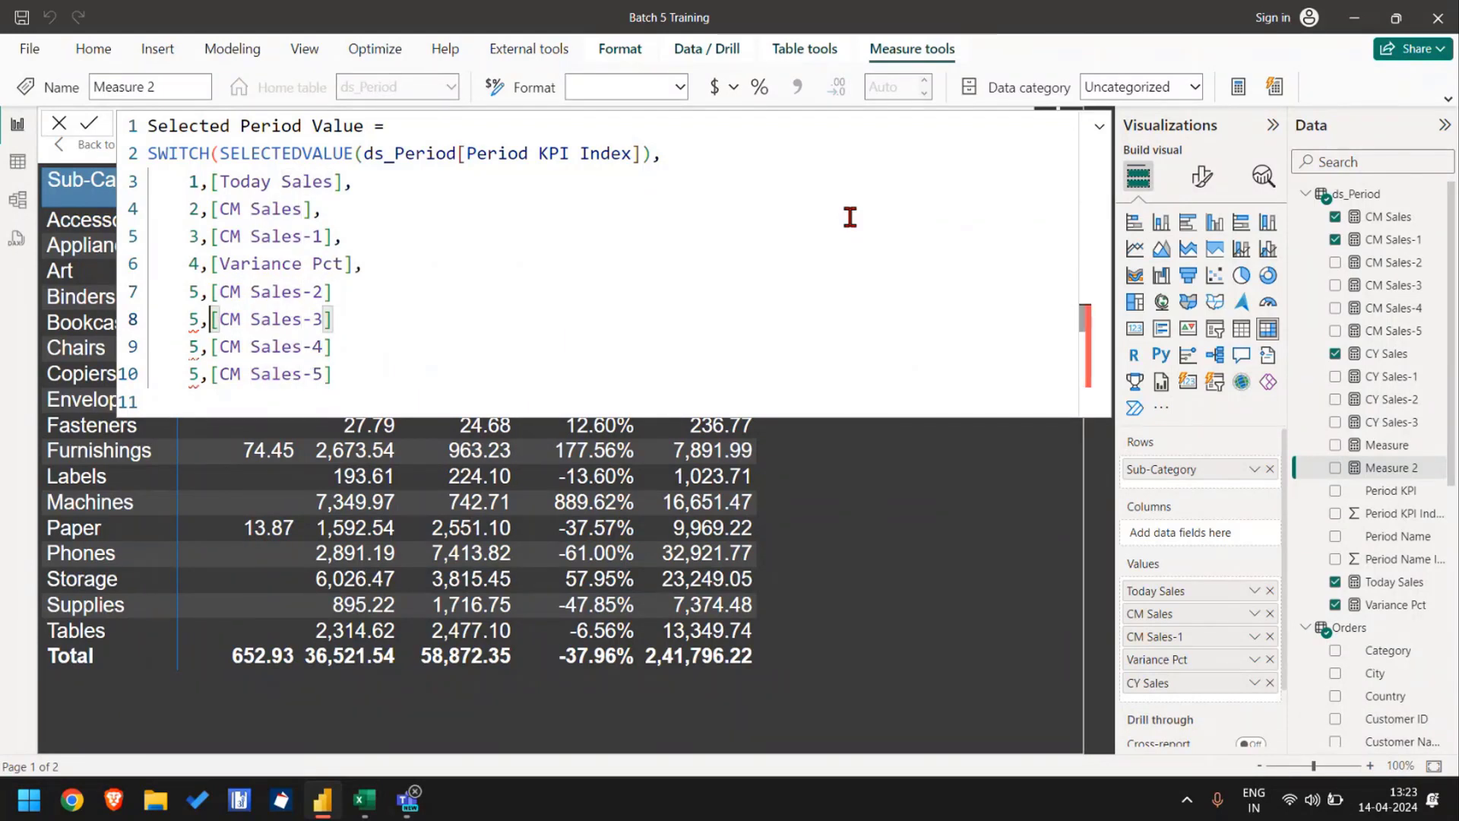
pyautogui.press('Left')
pyautogui.hotkey('shift', 'Left')
pyautogui.write('6')
pyautogui.press('Down')
pyautogui.hotkey('shift', 'Left')
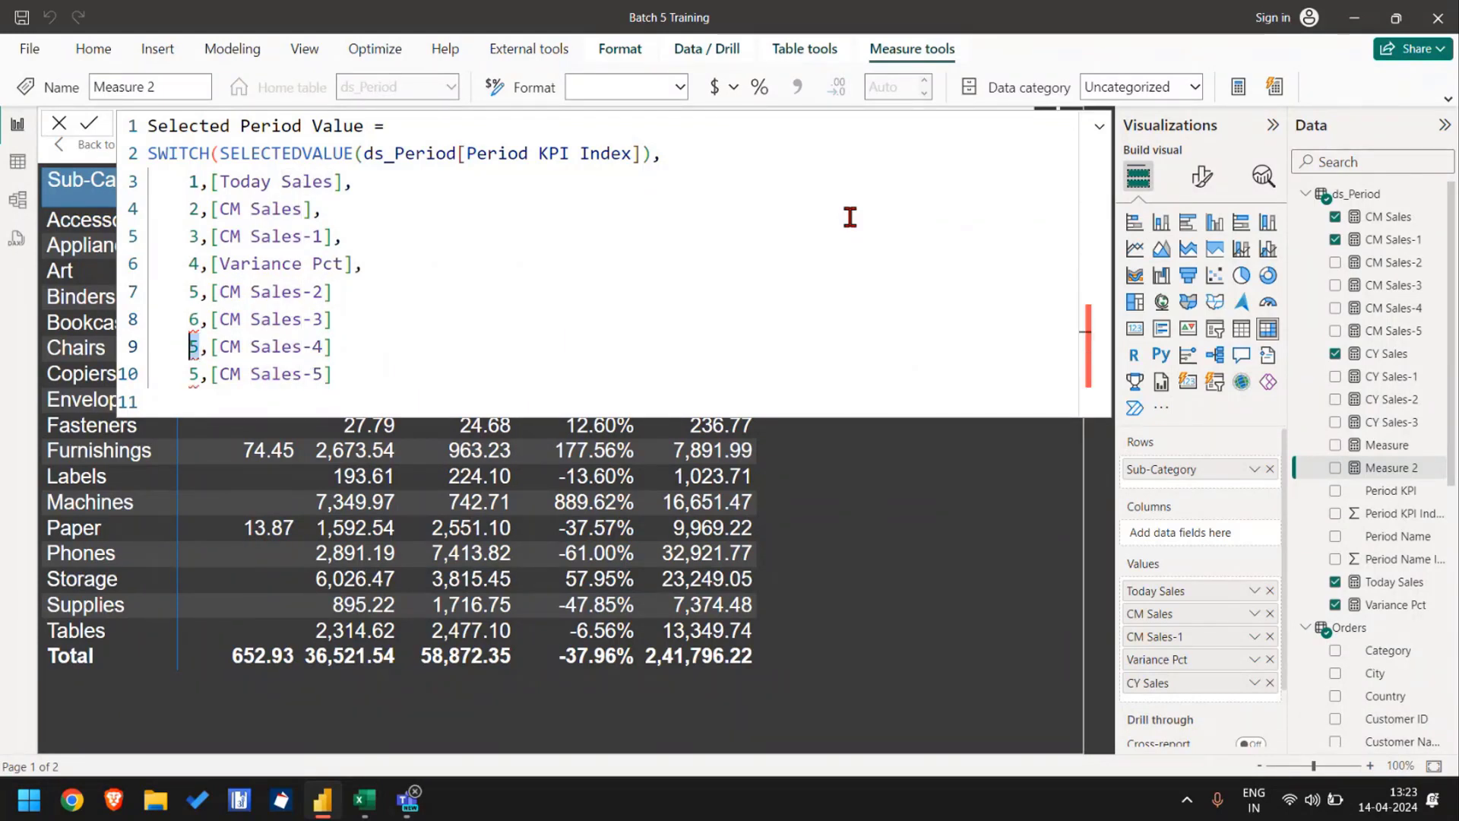
pyautogui.write('7')
pyautogui.press('Down')
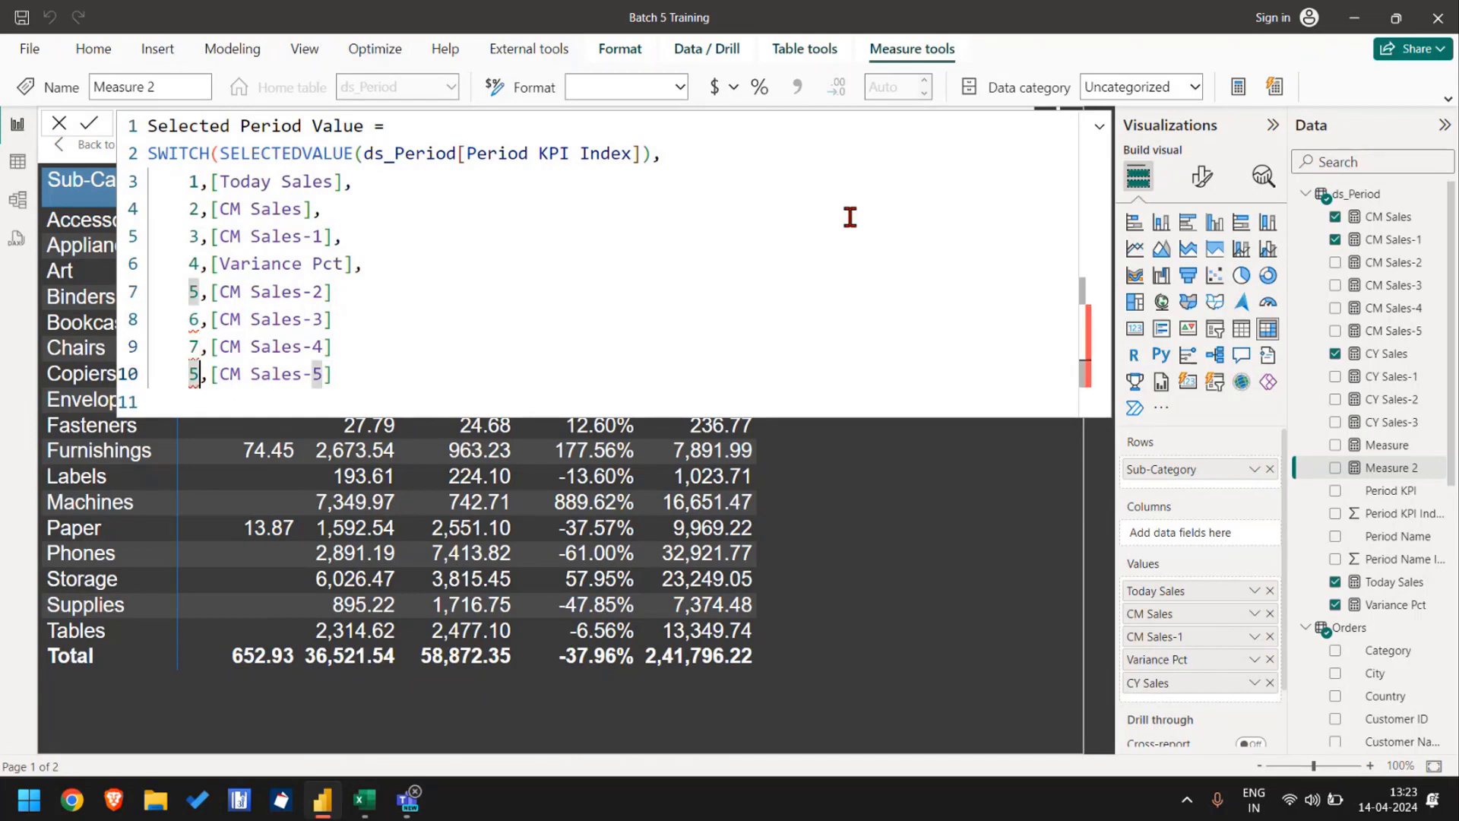
pyautogui.hotkey('shift', 'Left')
pyautogui.write('8')
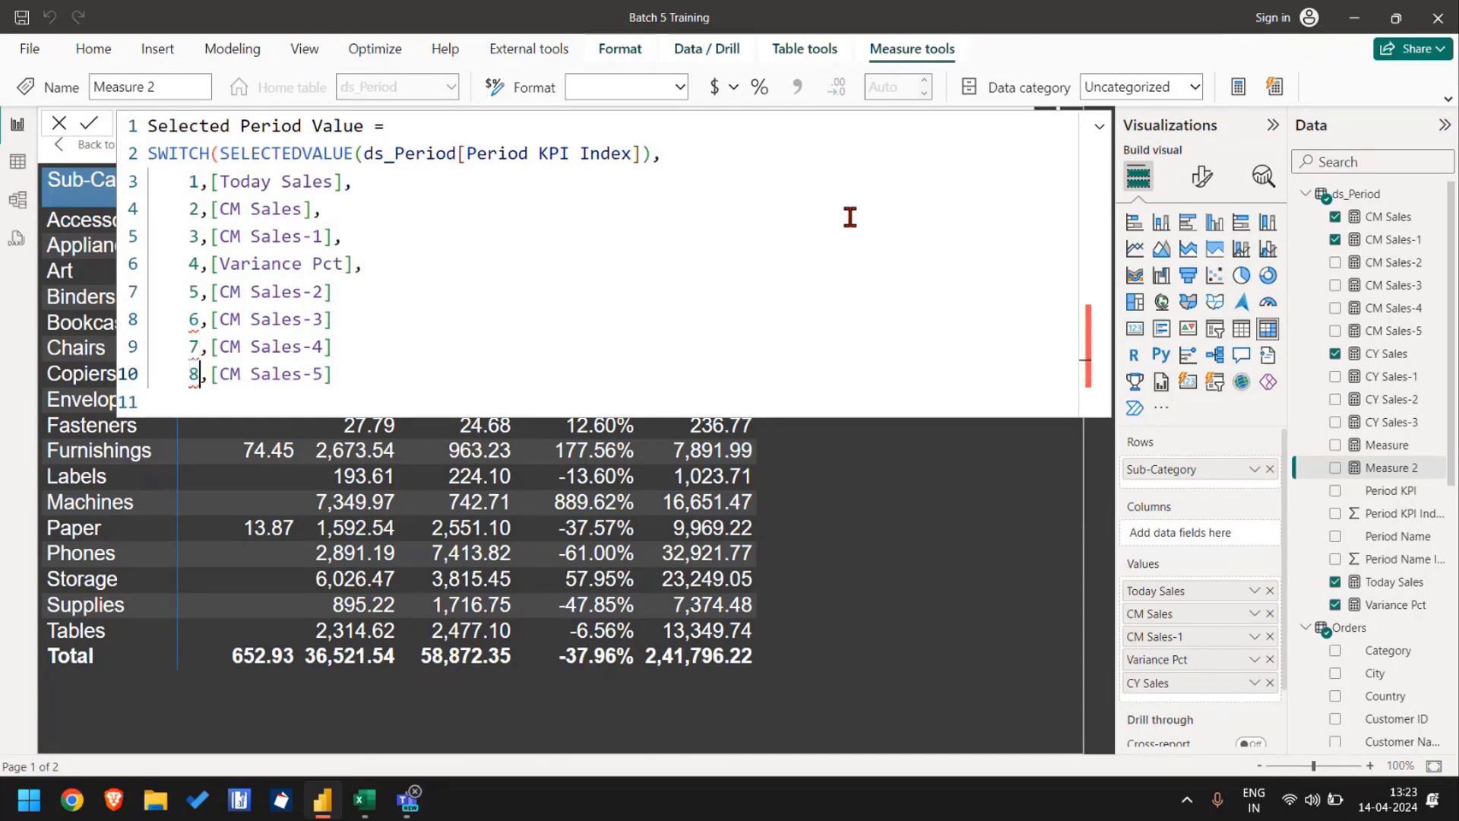
# Step: Add a trailing comma to each of the SWITCH cases for values 5 through 8
pyautogui.click(377, 298)
pyautogui.write(',')
pyautogui.press('Down')
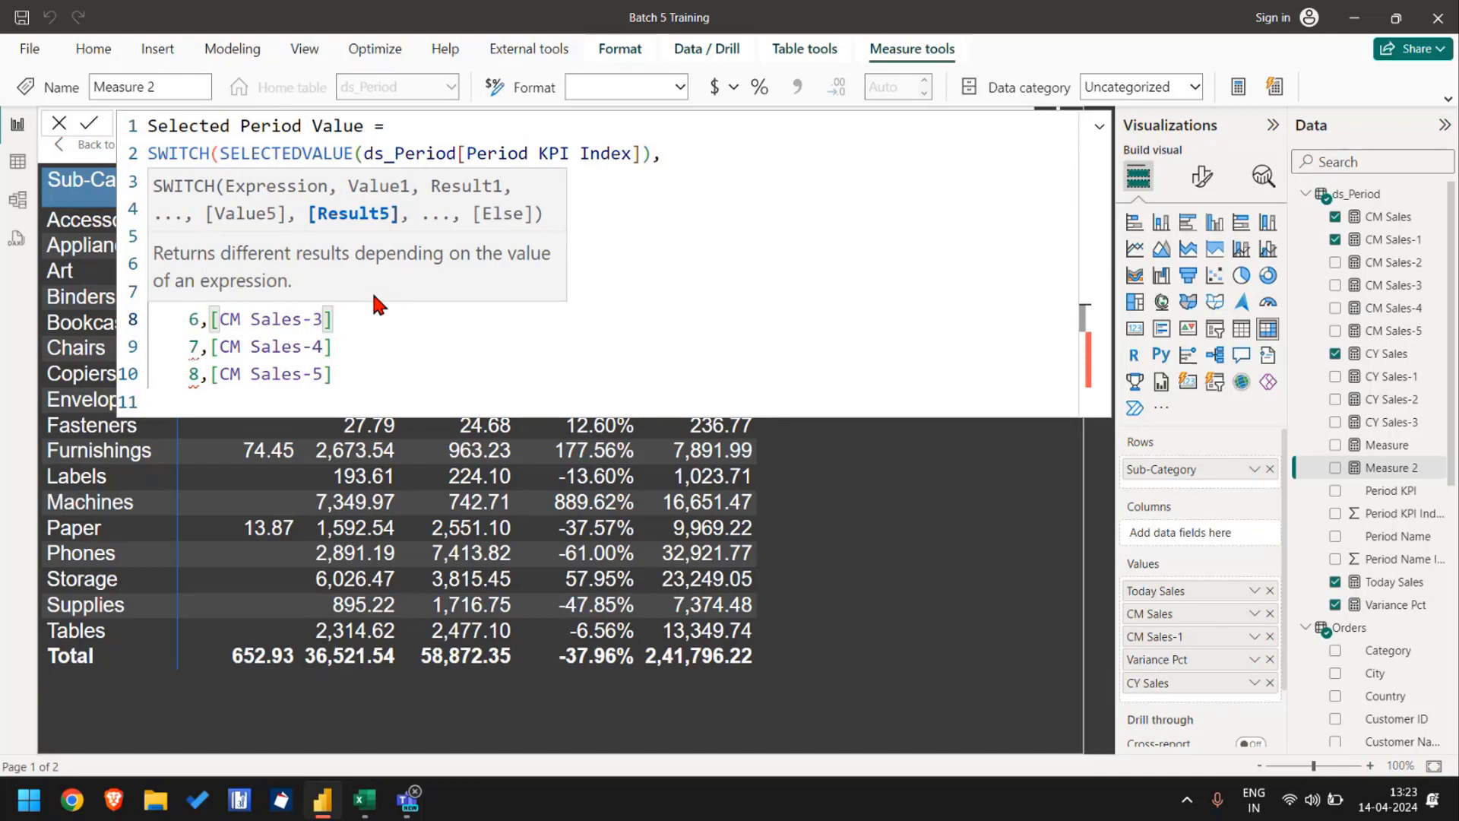
pyautogui.write(',')
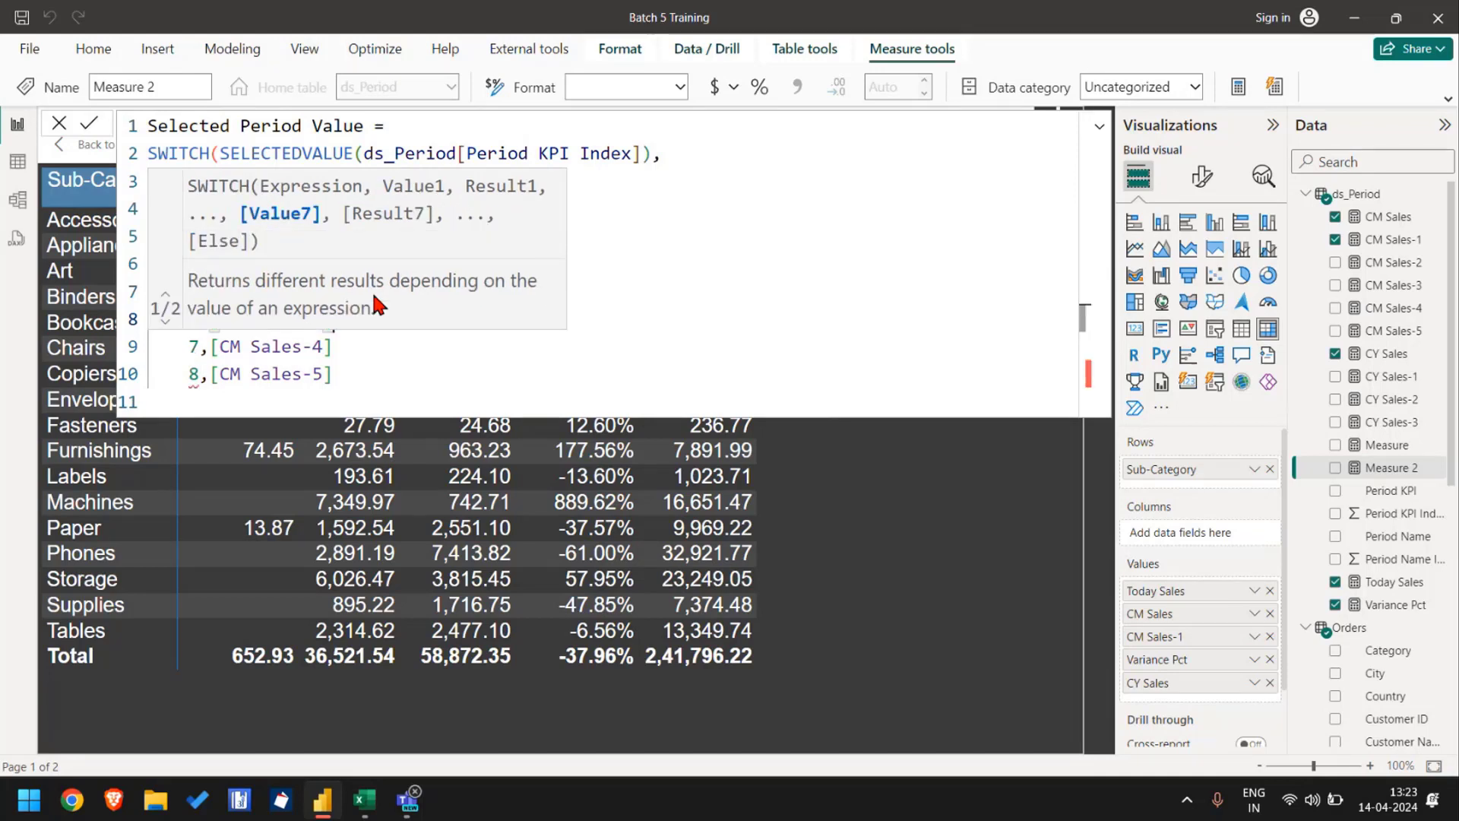
pyautogui.click(378, 337)
pyautogui.write(',')
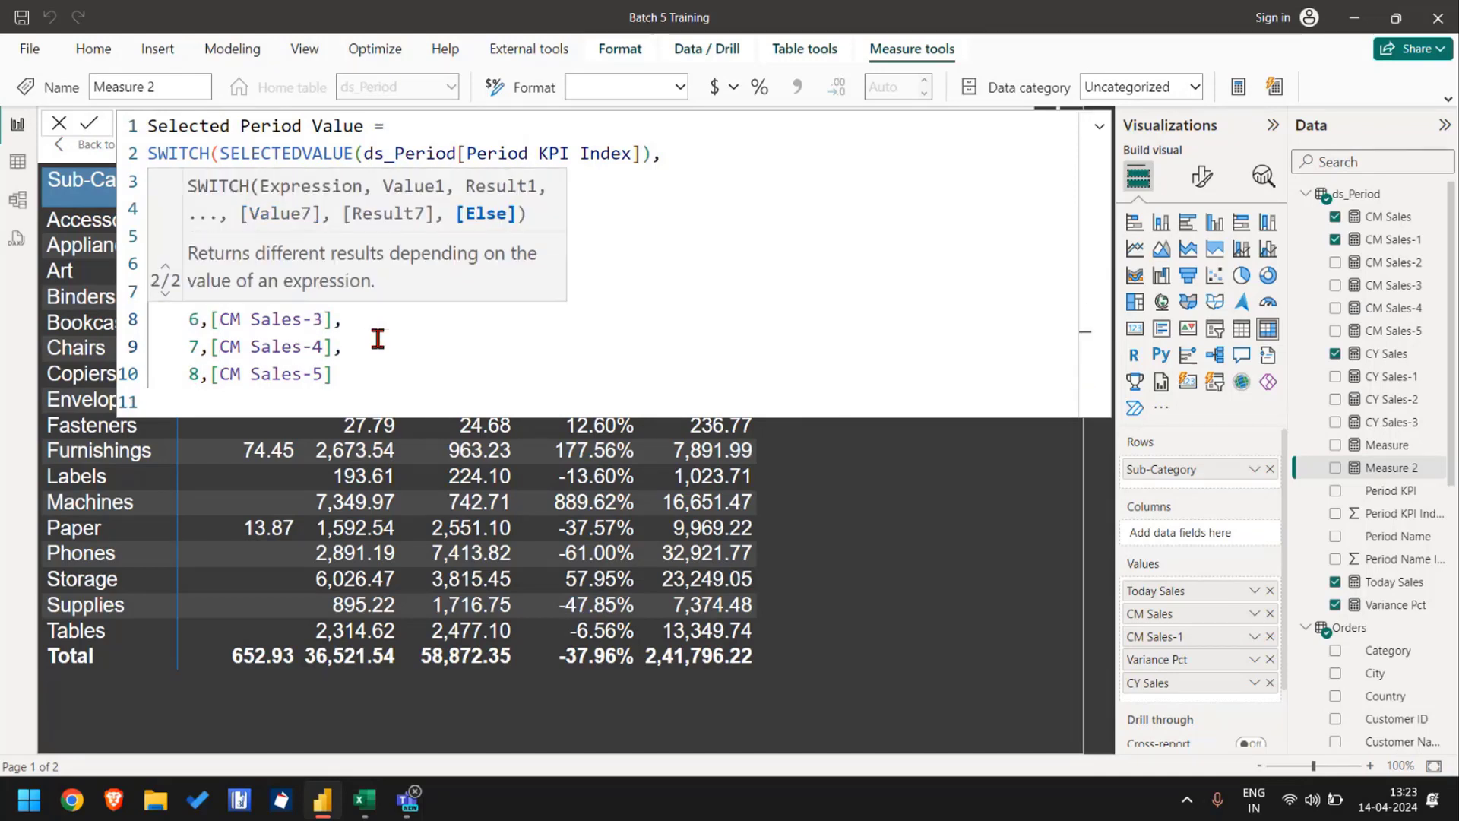
pyautogui.press('Down')
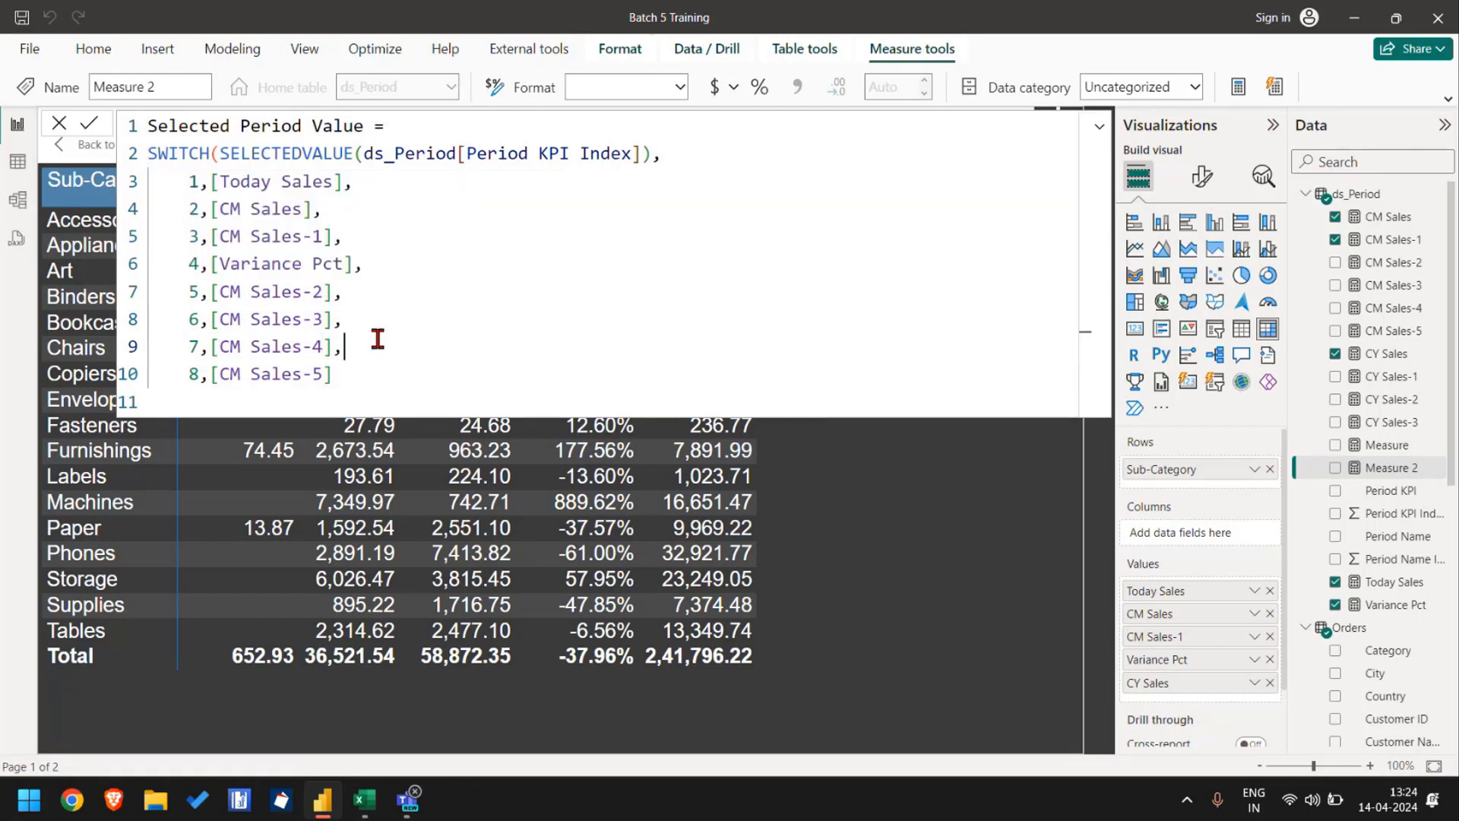
pyautogui.write(',')
# Step: Duplicate the value 8 case, including its comma, onto a new line directly below
pyautogui.hotkey('shift', 'Home')
pyautogui.hotkey('ctrl', 'c')
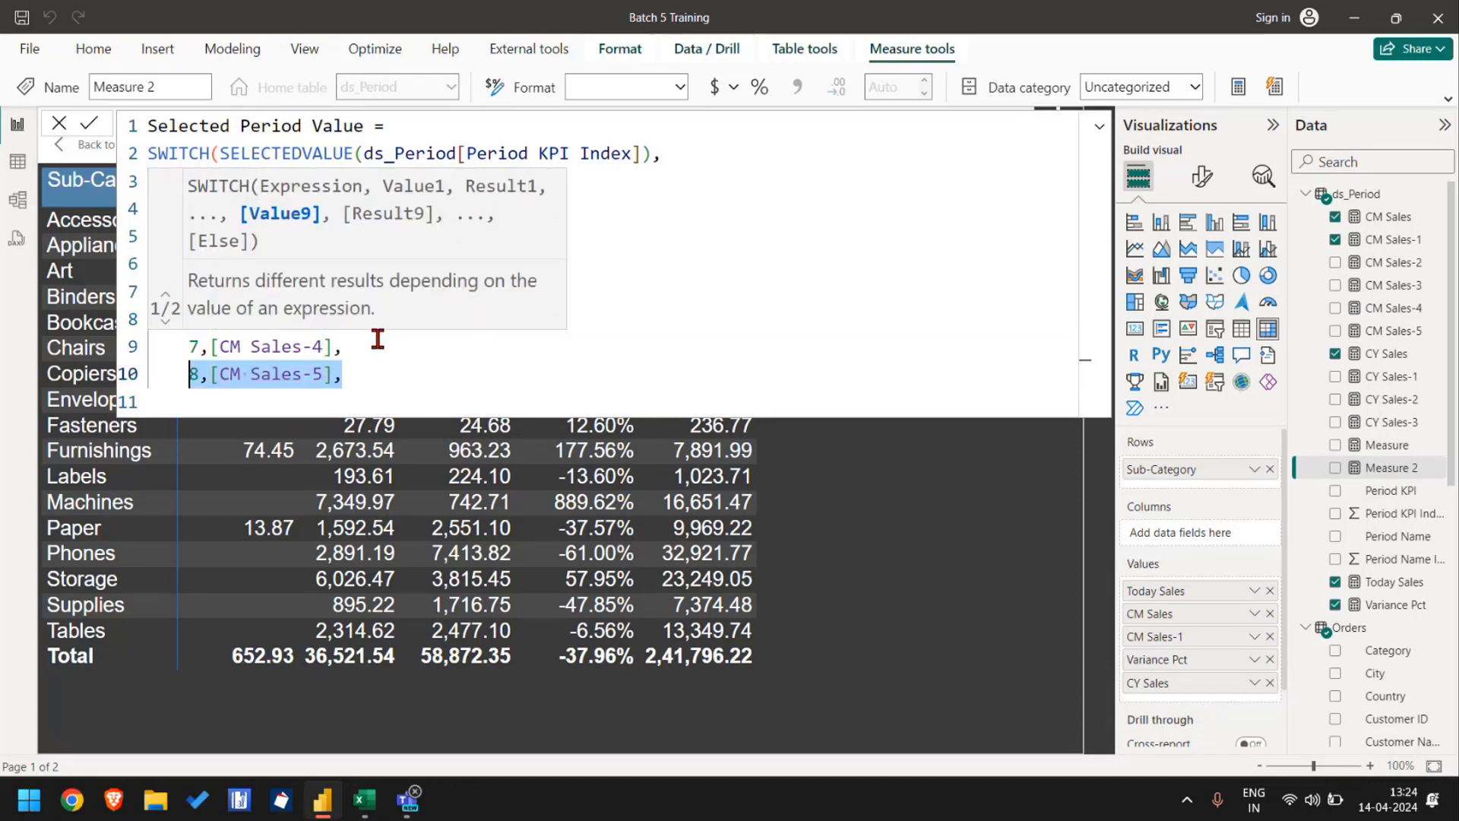
pyautogui.press('End')
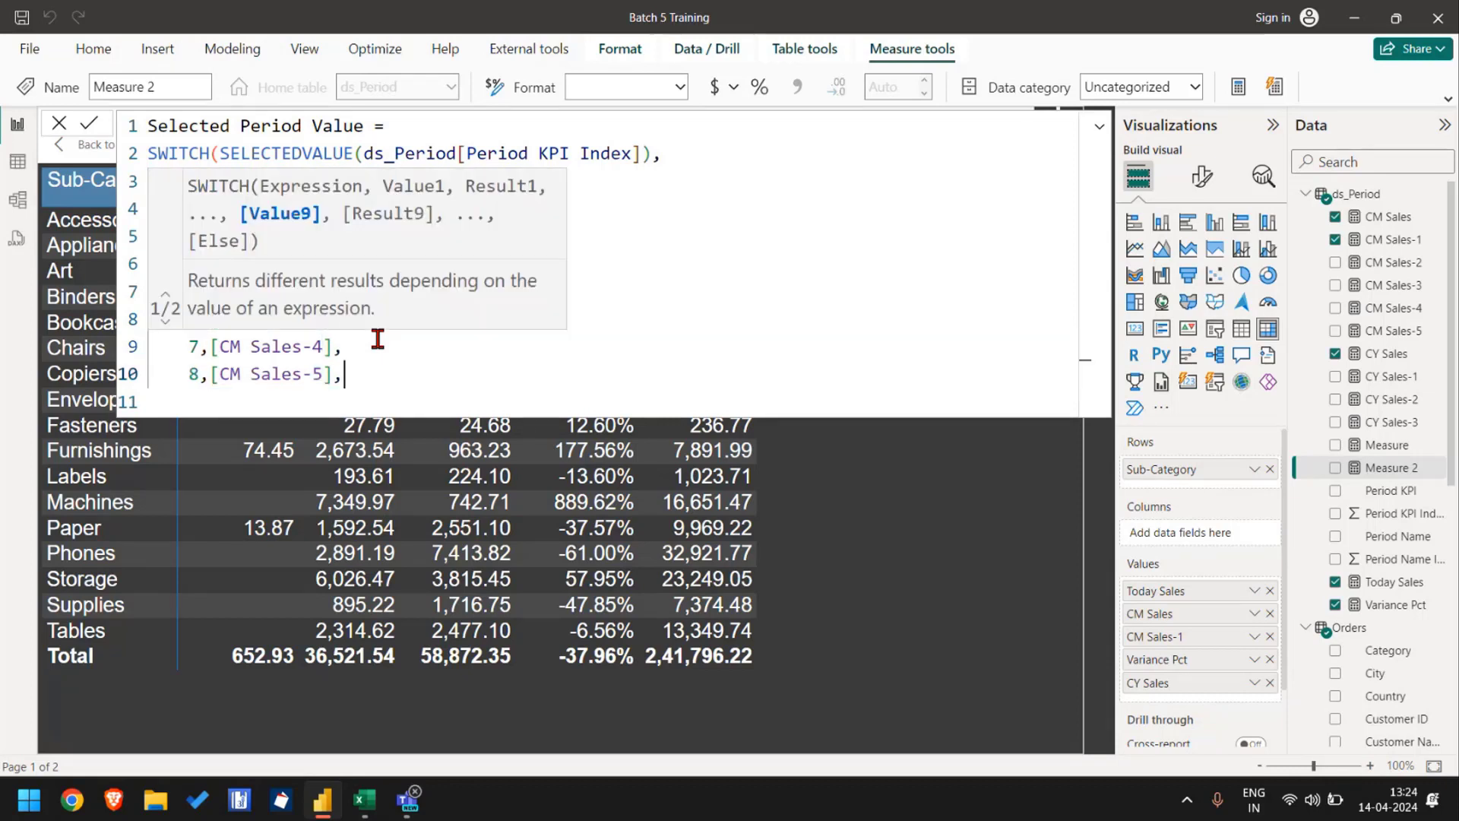
pyautogui.press('Return')
pyautogui.hotkey('ctrl', 'v')
# Step: Make the new line's value 9 case return [CY Sales], checking the Year to Date columns starting with 2024 in the Excel layout
pyautogui.hotkey('alt', 'Tab')
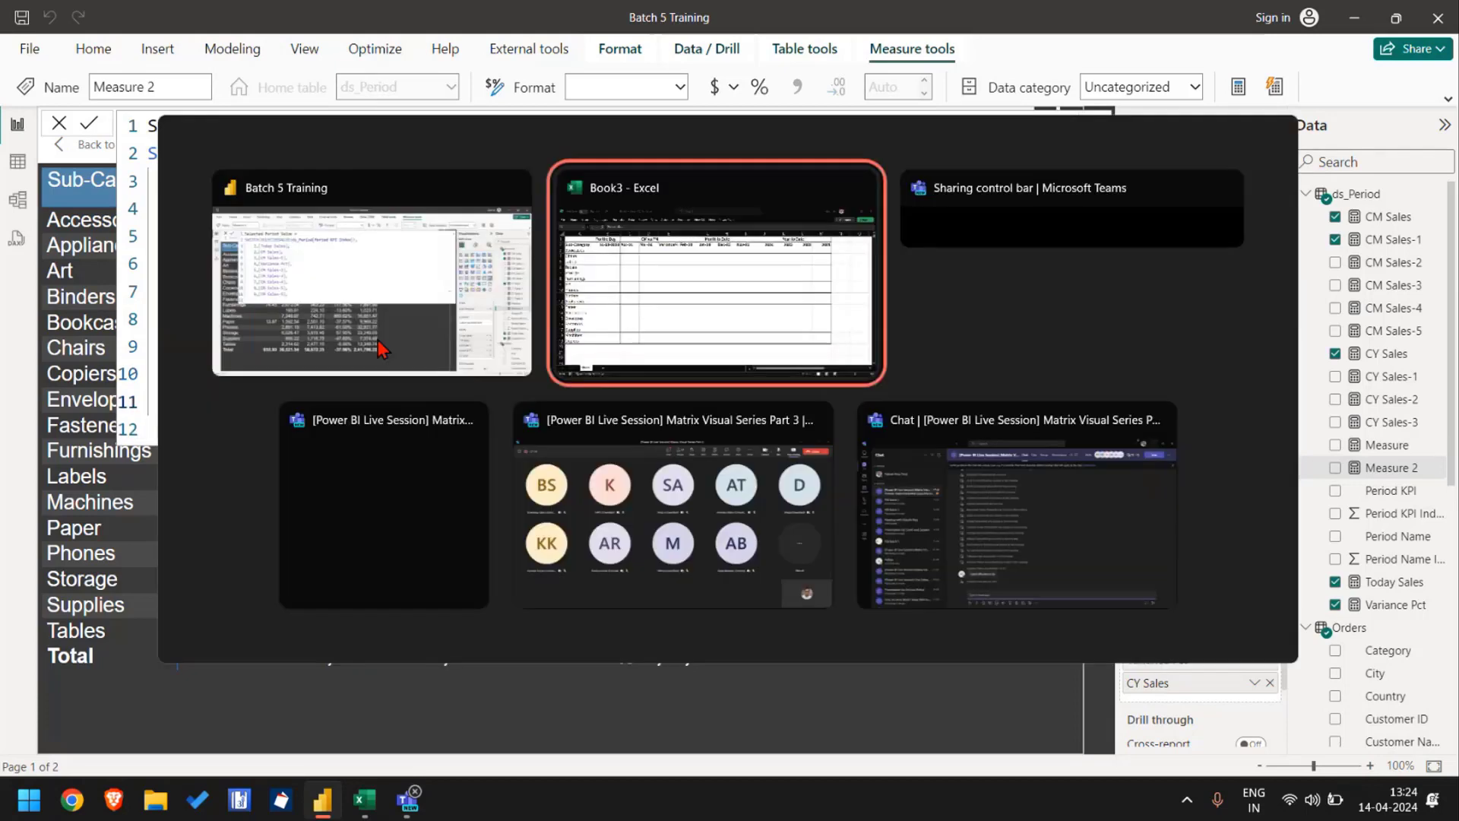
pyautogui.click(946, 123)
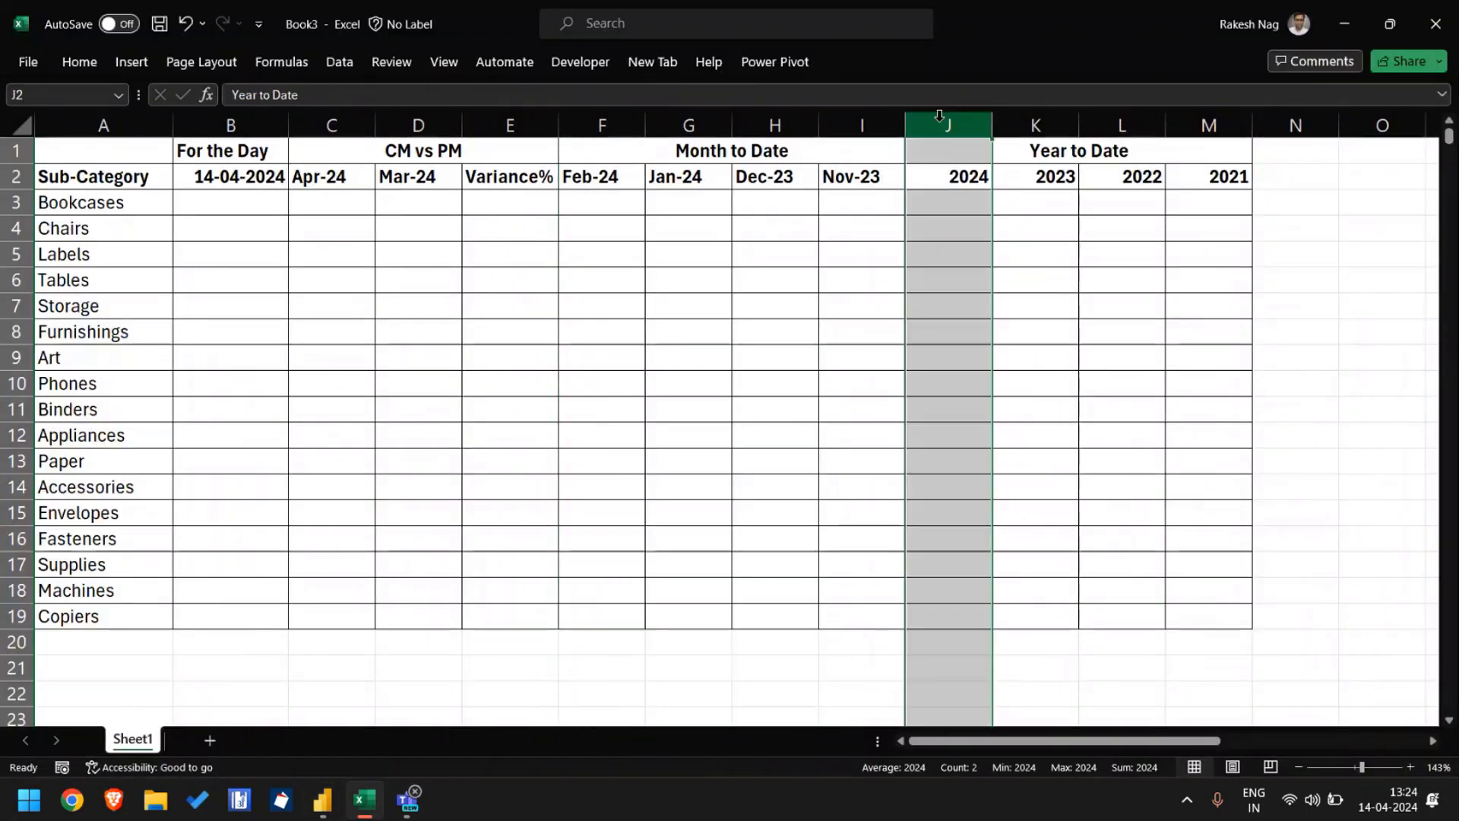
pyautogui.keyDown('shift'); pyautogui.click(1193, 125); pyautogui.keyUp('shift')
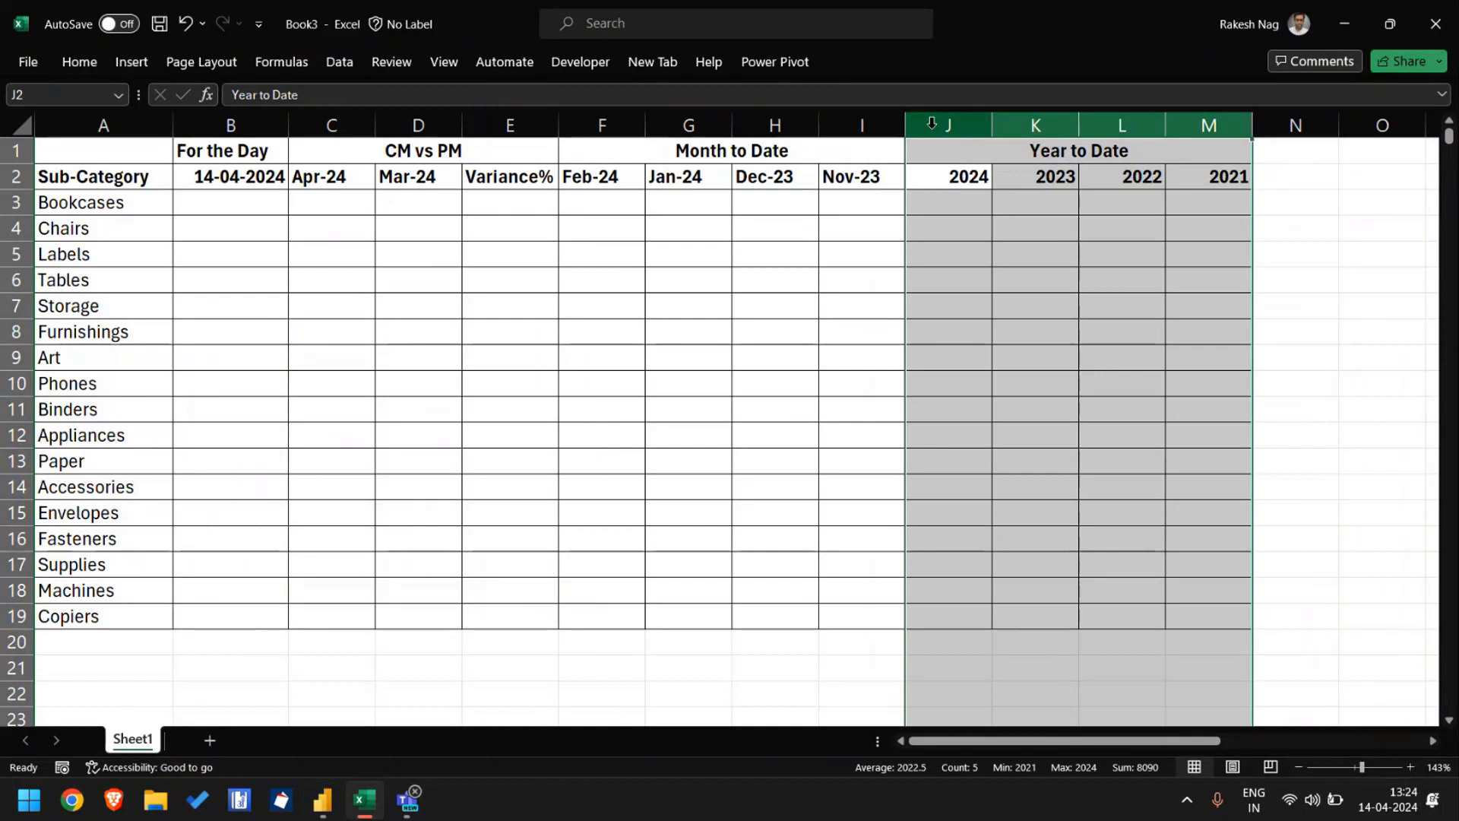
pyautogui.click(936, 123)
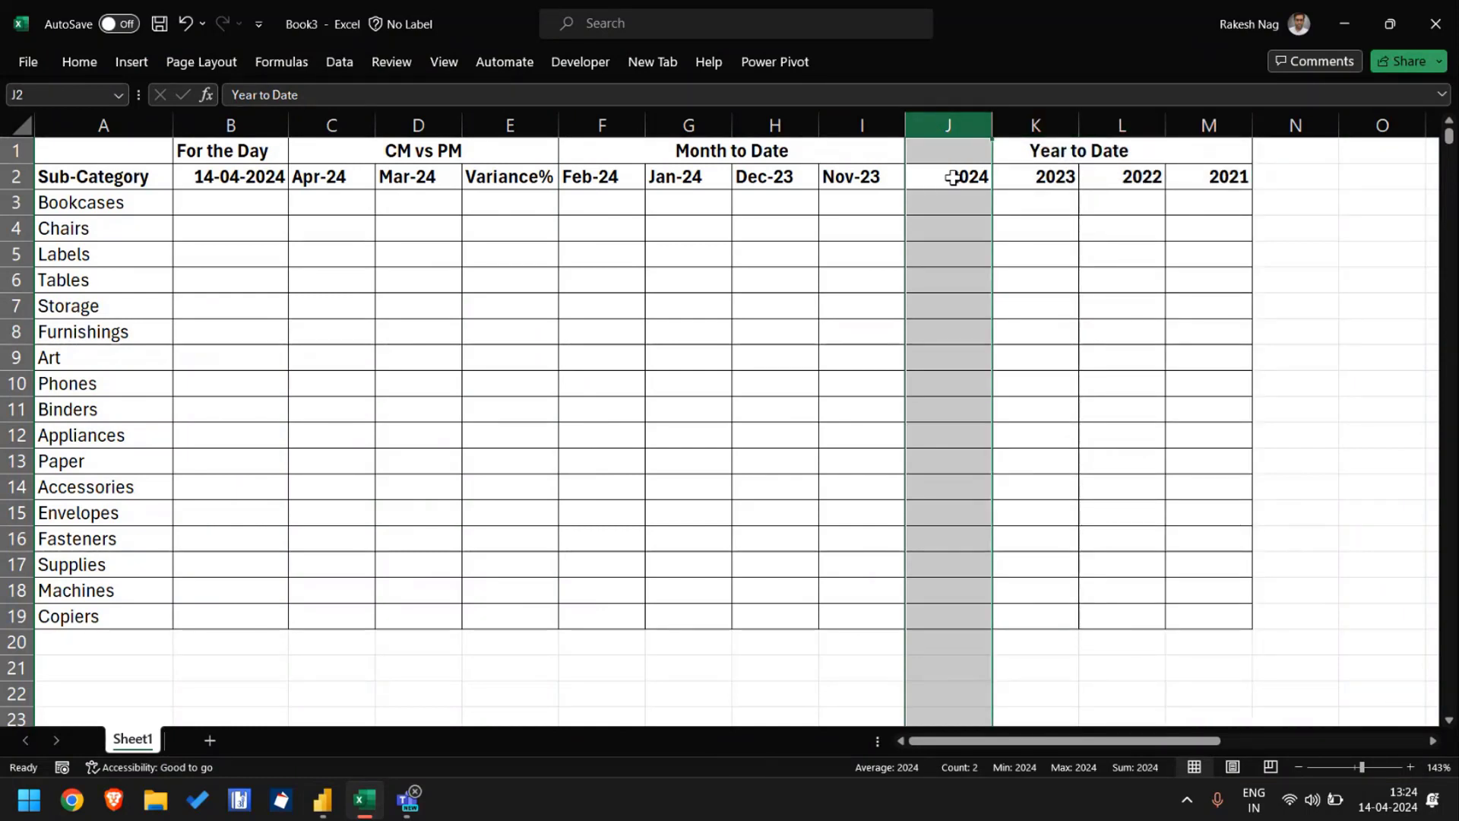
pyautogui.hotkey('alt', 'Tab')
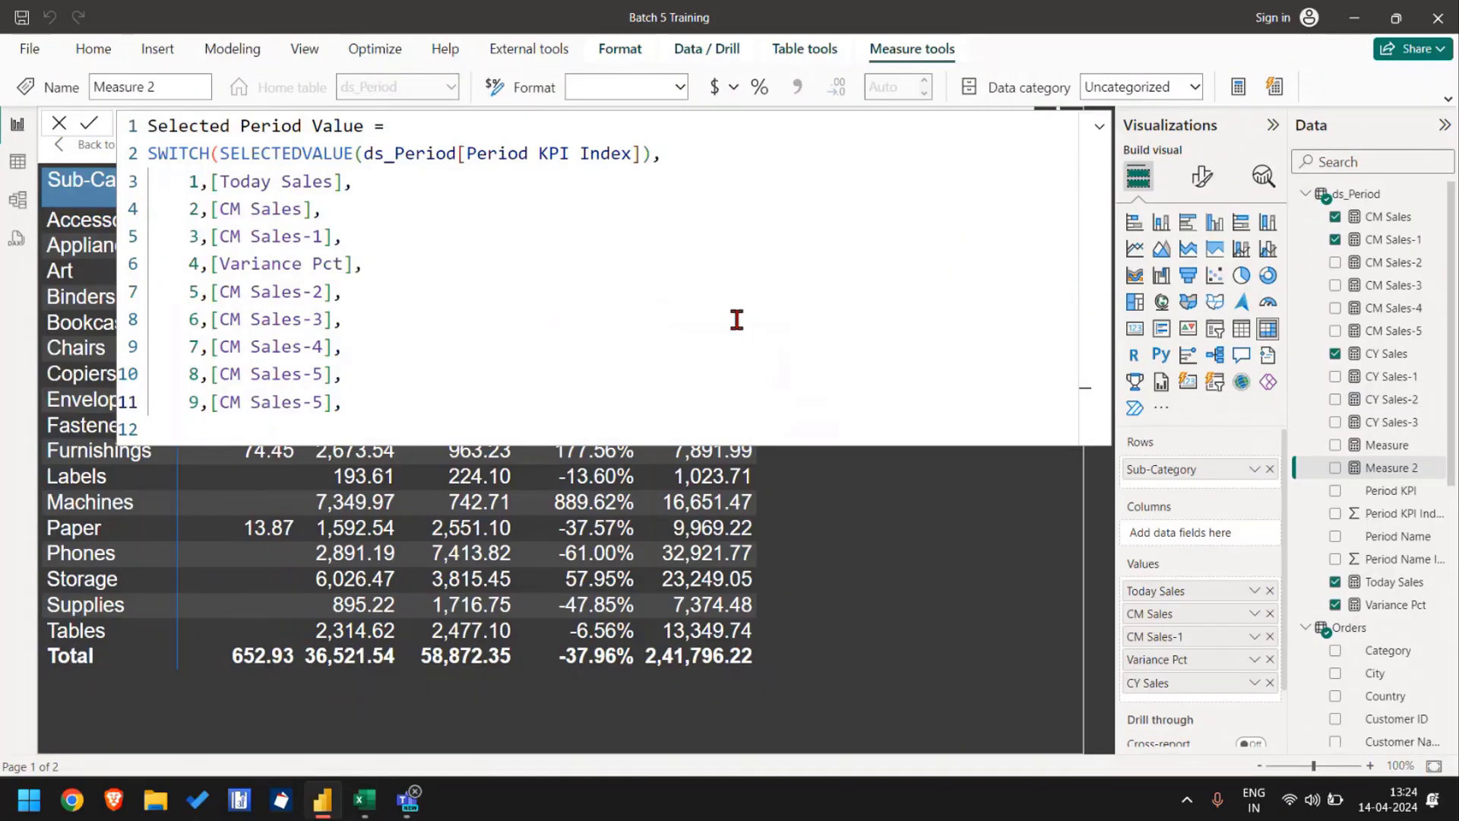
pyautogui.press('Right')
pyautogui.press('Delete')
pyautogui.write('Y')
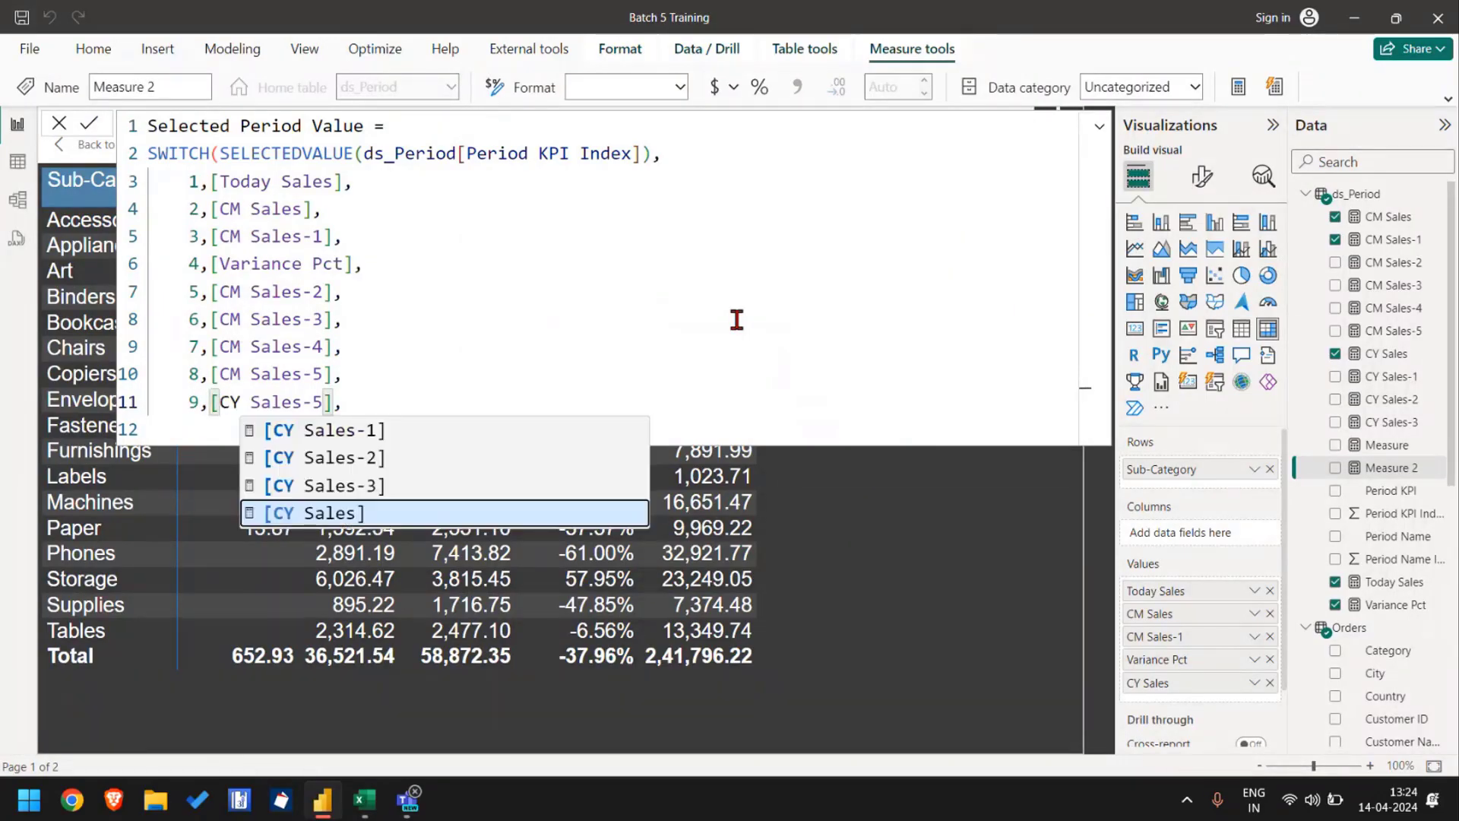
pyautogui.press('Tab')
pyautogui.press('Right')
# Step: Duplicate the value 9 [CY Sales] case line three times below it
pyautogui.hotkey('shift', 'Home')
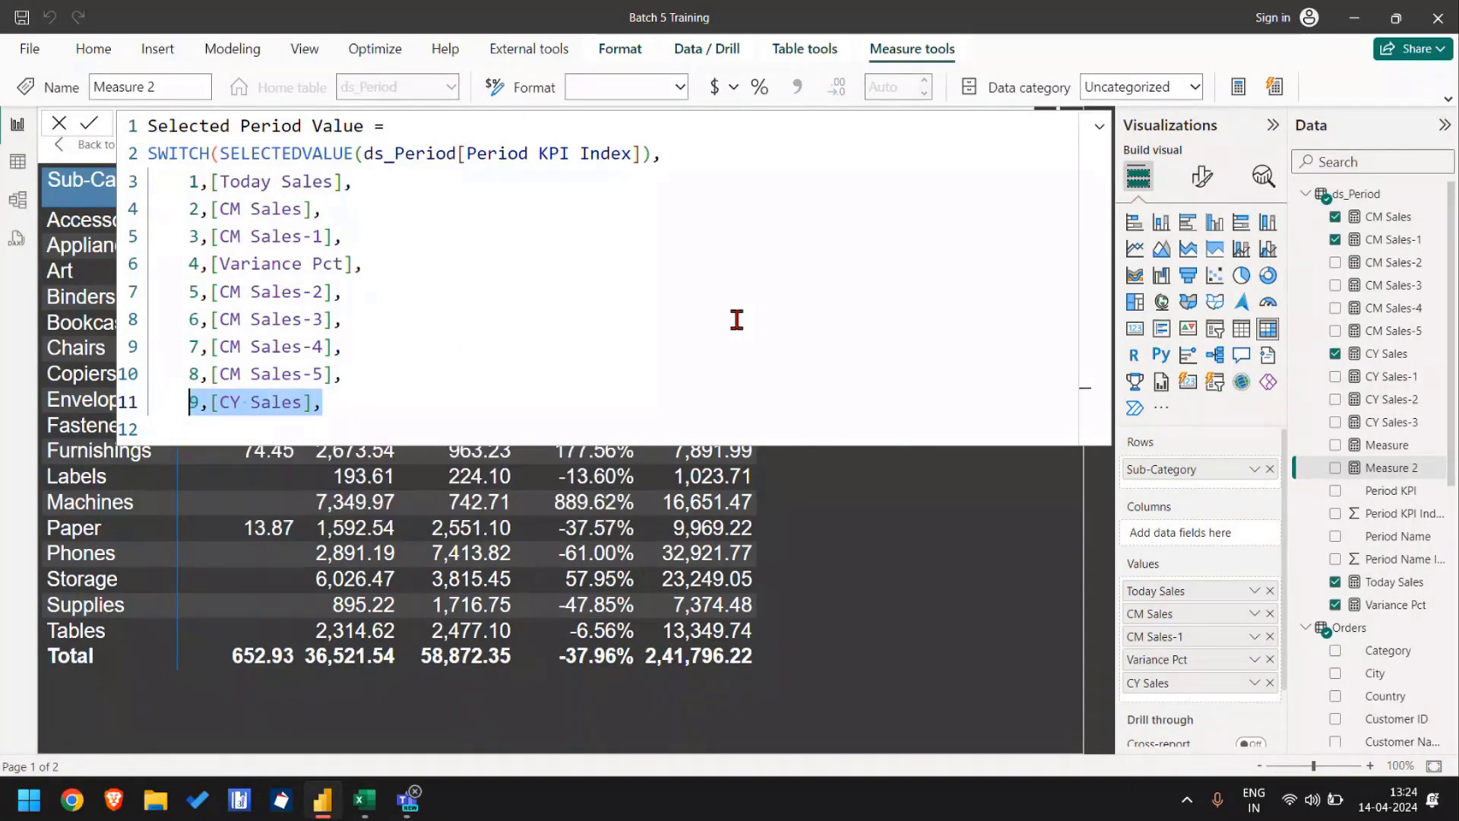
pyautogui.hotkey('ctrl', 'c')
pyautogui.press('End')
pyautogui.press('Return')
pyautogui.hotkey('ctrl', 'v')
pyautogui.press('Return')
pyautogui.hotkey('ctrl', 'v')
pyautogui.press('Return')
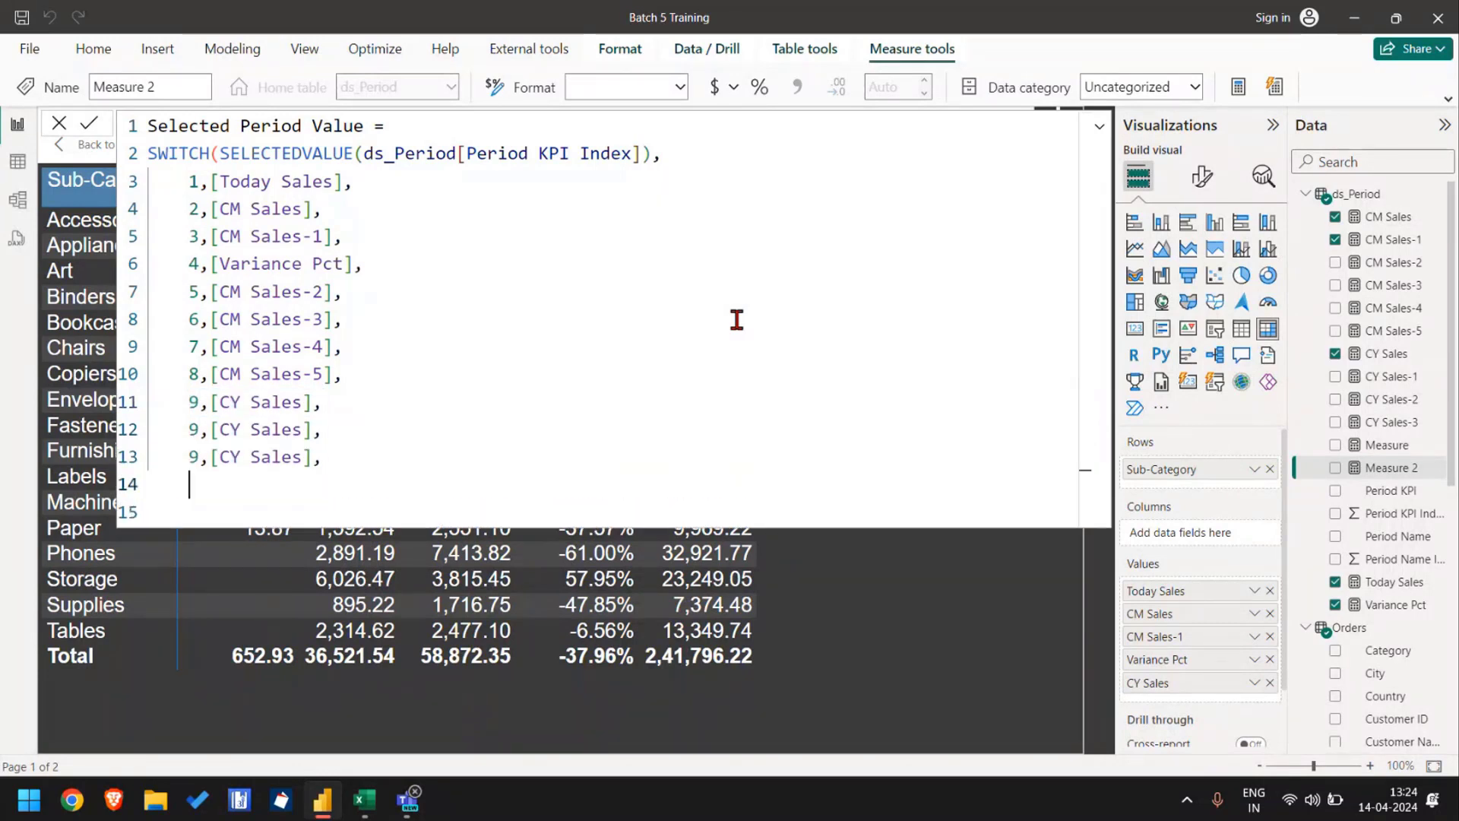
pyautogui.hotkey('ctrl', 'v')
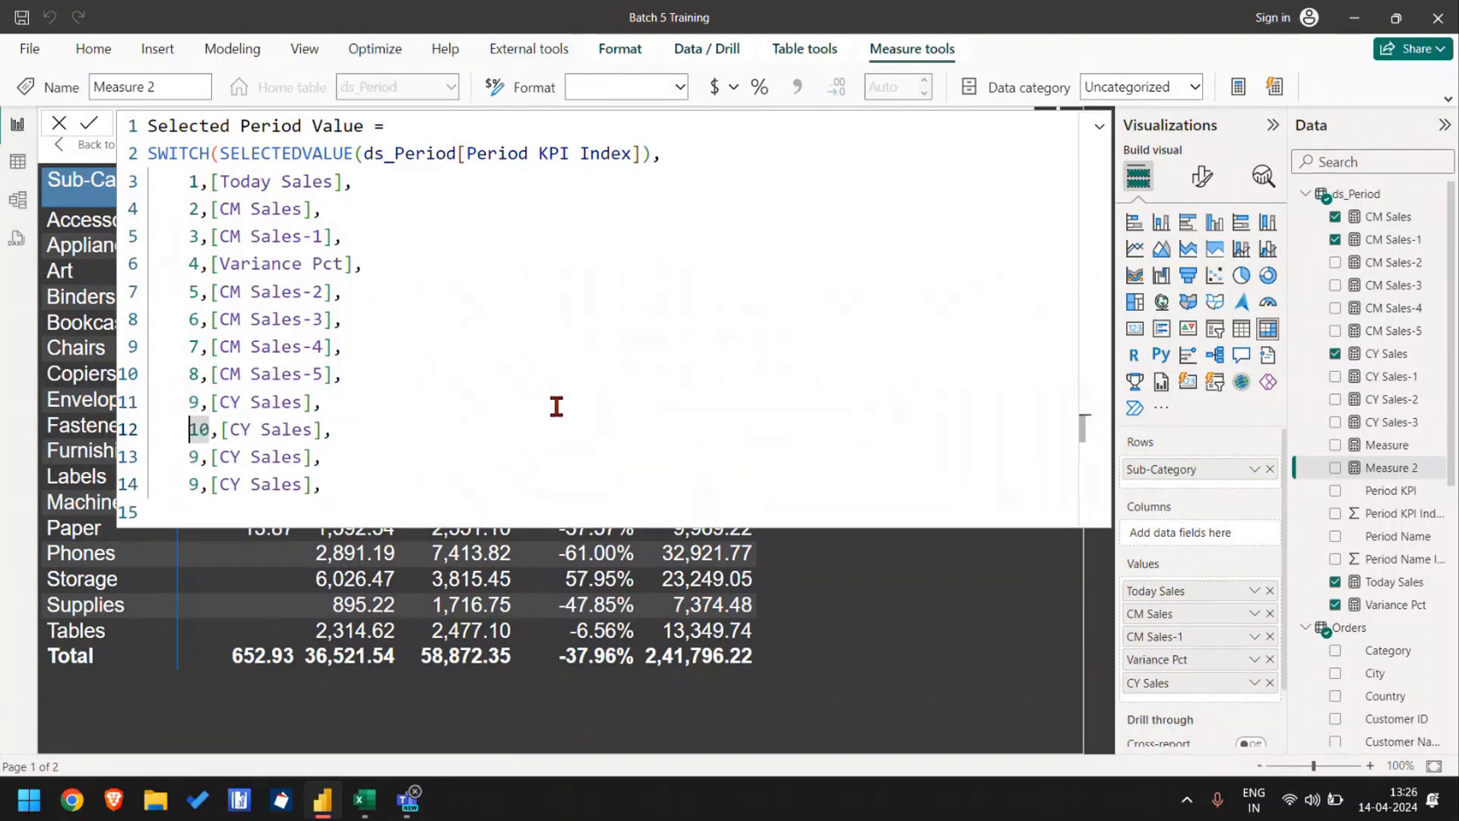
# Step: Renumber the last two [CY Sales] cases in the SWITCH formula as 11 and 123
pyautogui.press('Down')
pyautogui.press('Home')
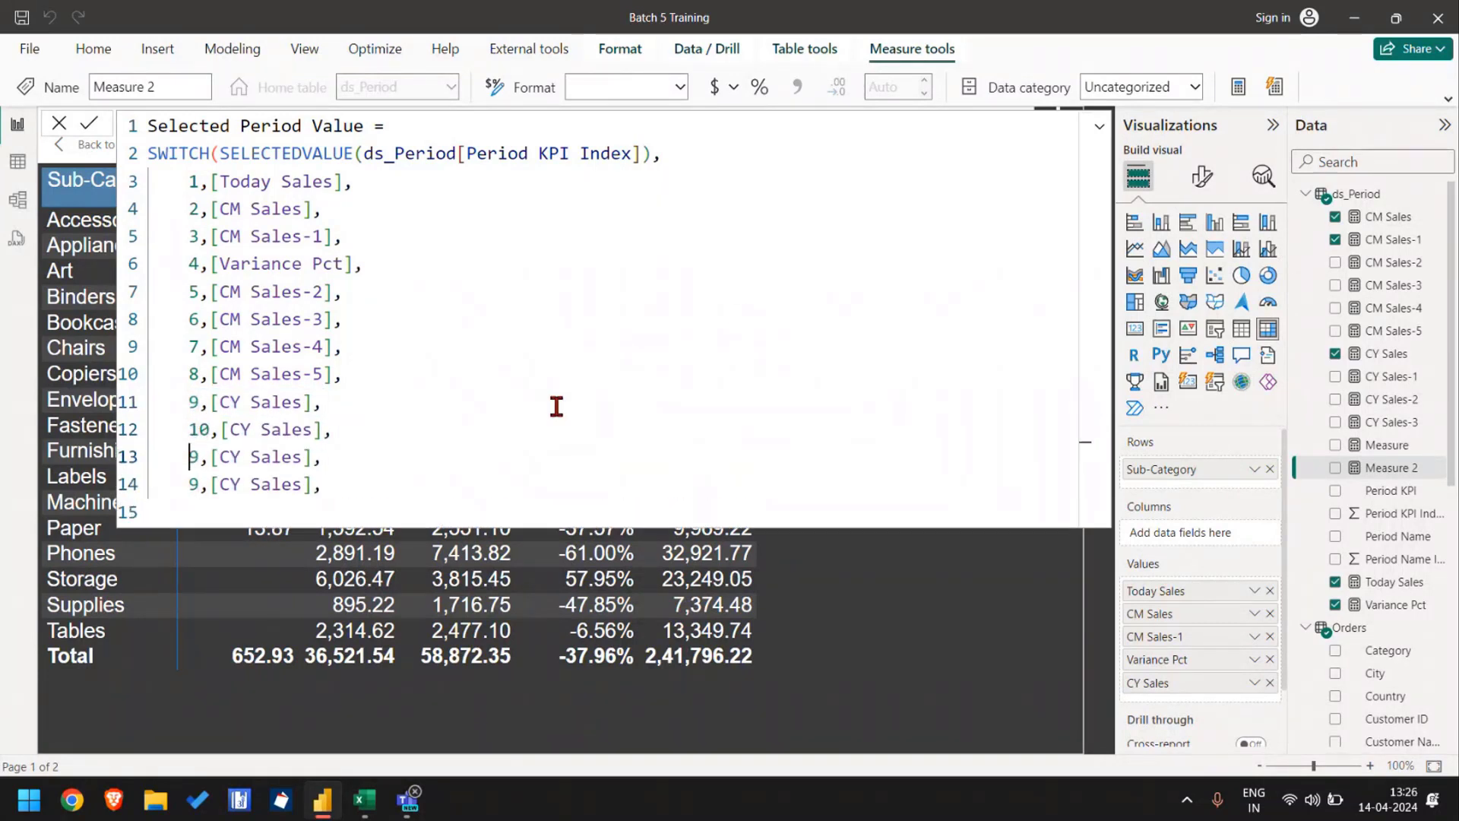
pyautogui.press('Delete')
pyautogui.write('11')
pyautogui.press('Down')
pyautogui.press('Home')
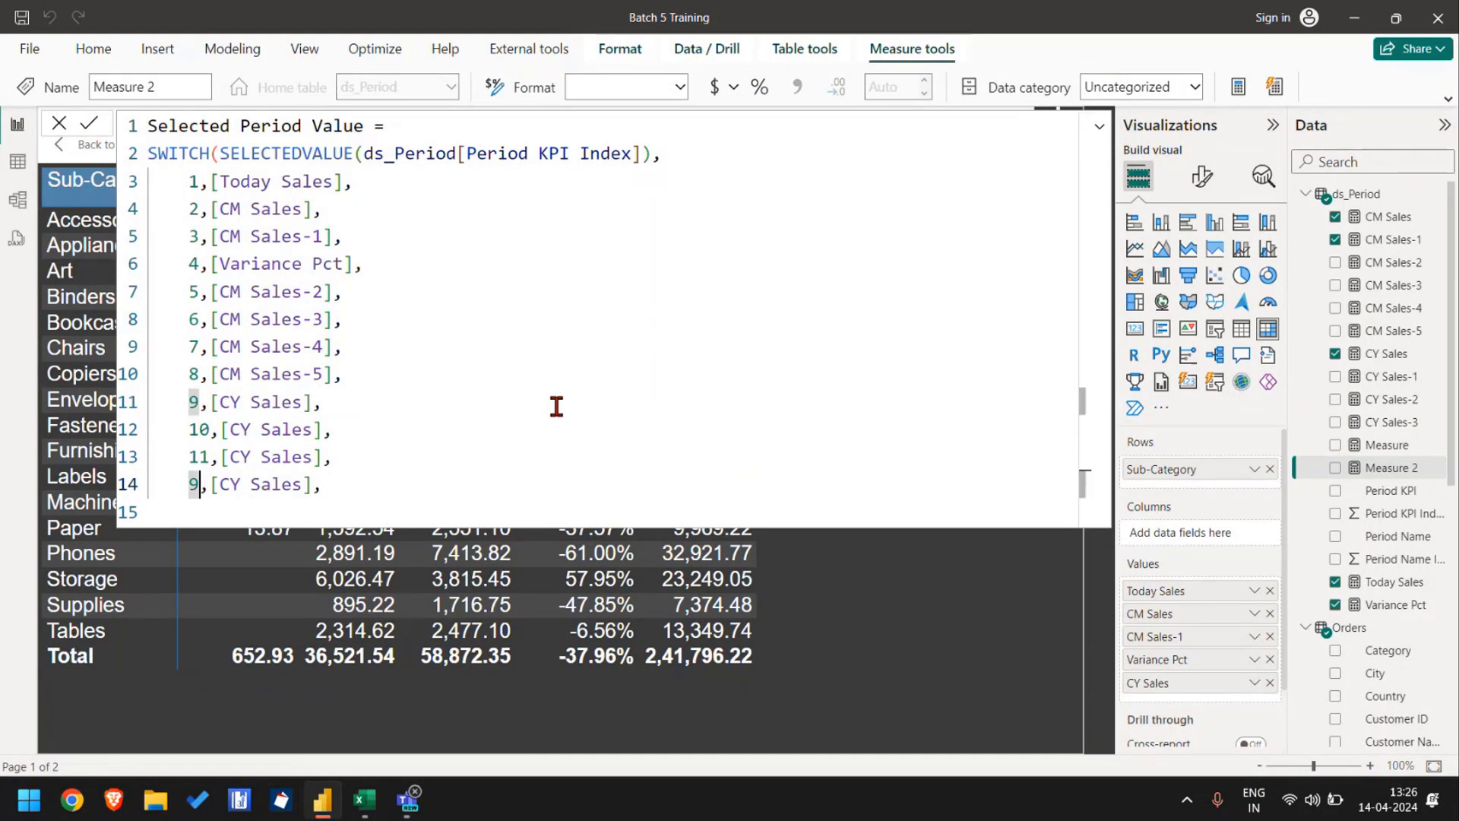
pyautogui.press('Delete')
pyautogui.write('123')
# Step: Change the measures in the three lines after the value 9 case to [CY Sales-1], [CY Sales-2] and [CY Sales-3]
pyautogui.press('Up')
pyautogui.press('Up')
pyautogui.press('Up')
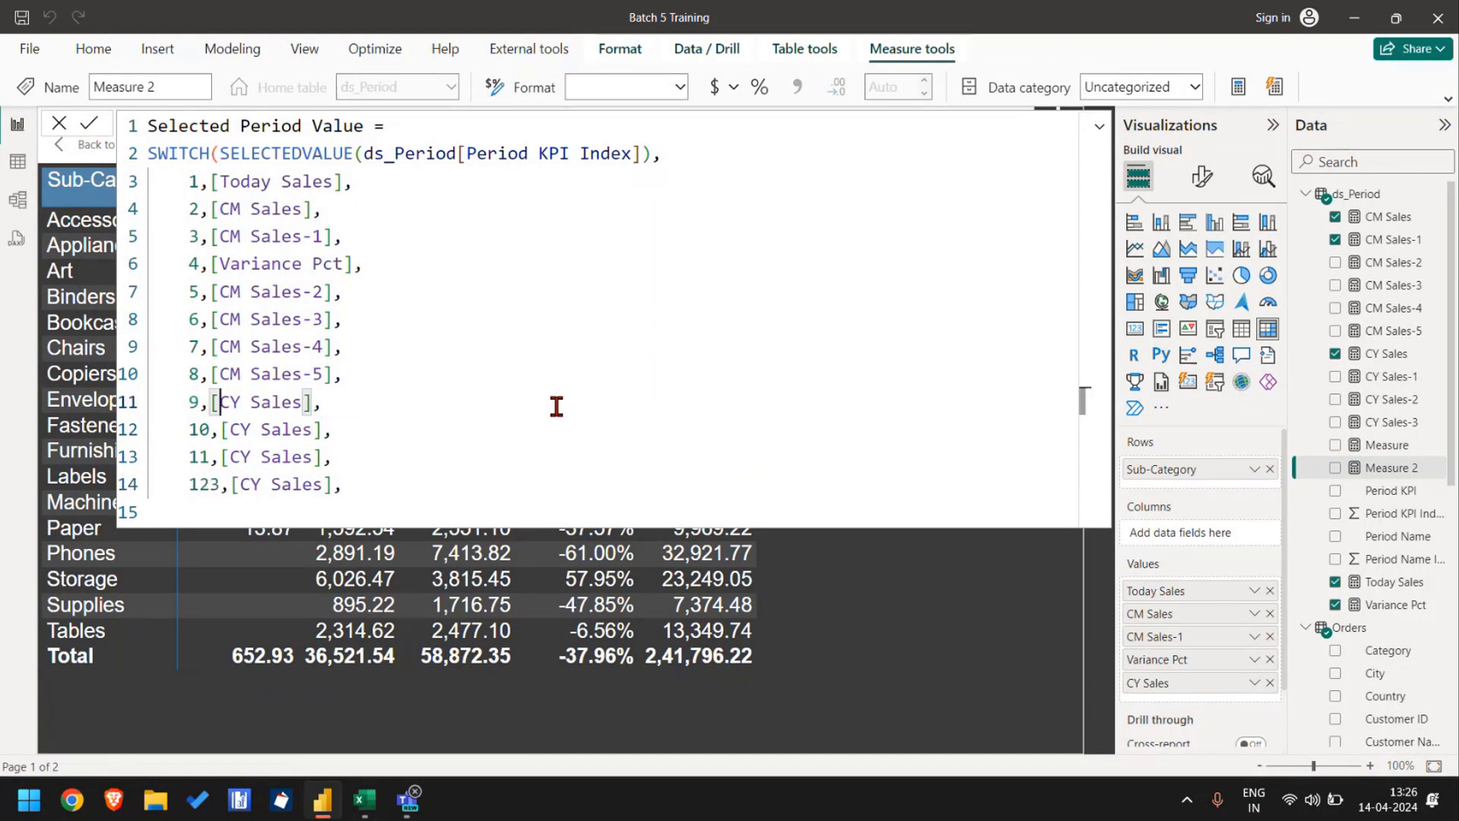
pyautogui.press('Down')
pyautogui.press('End')
pyautogui.press('Left')
pyautogui.press('Left')
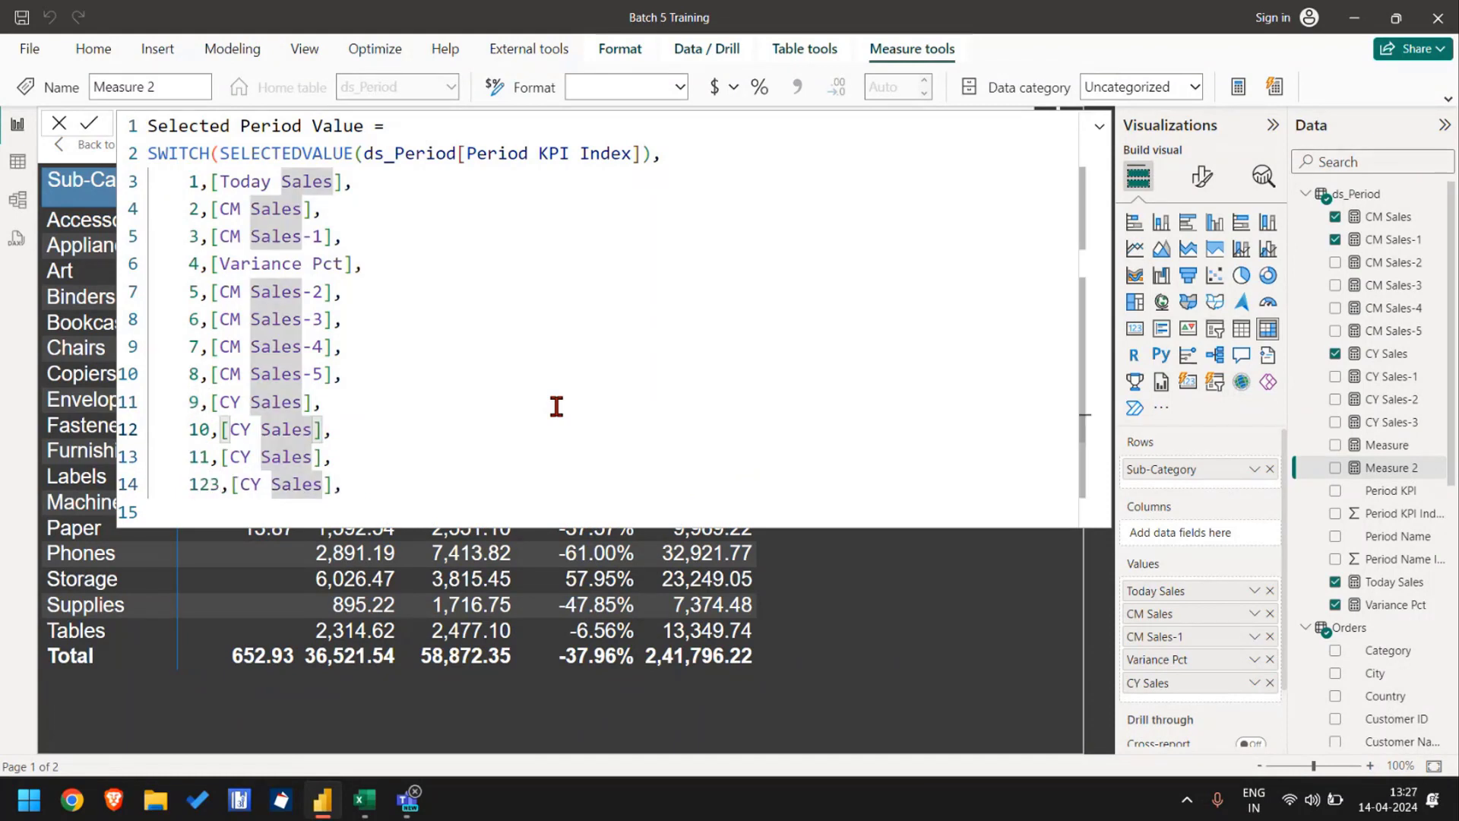
pyautogui.write('-1')
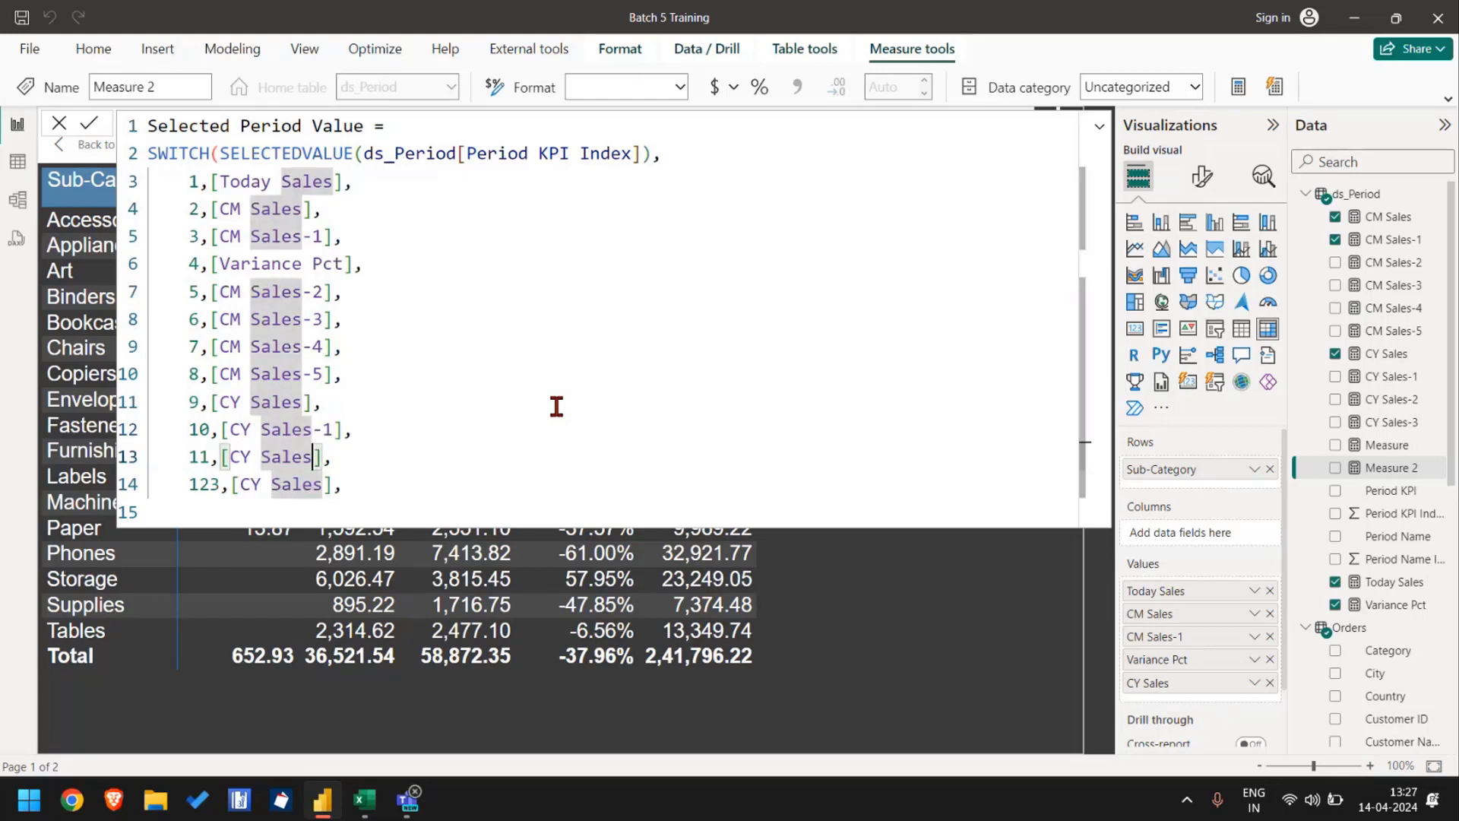
pyautogui.press('Down')
pyautogui.press('Left')
pyautogui.press('Left')
pyautogui.write('-2')
pyautogui.press('Down')
pyautogui.press('Left')
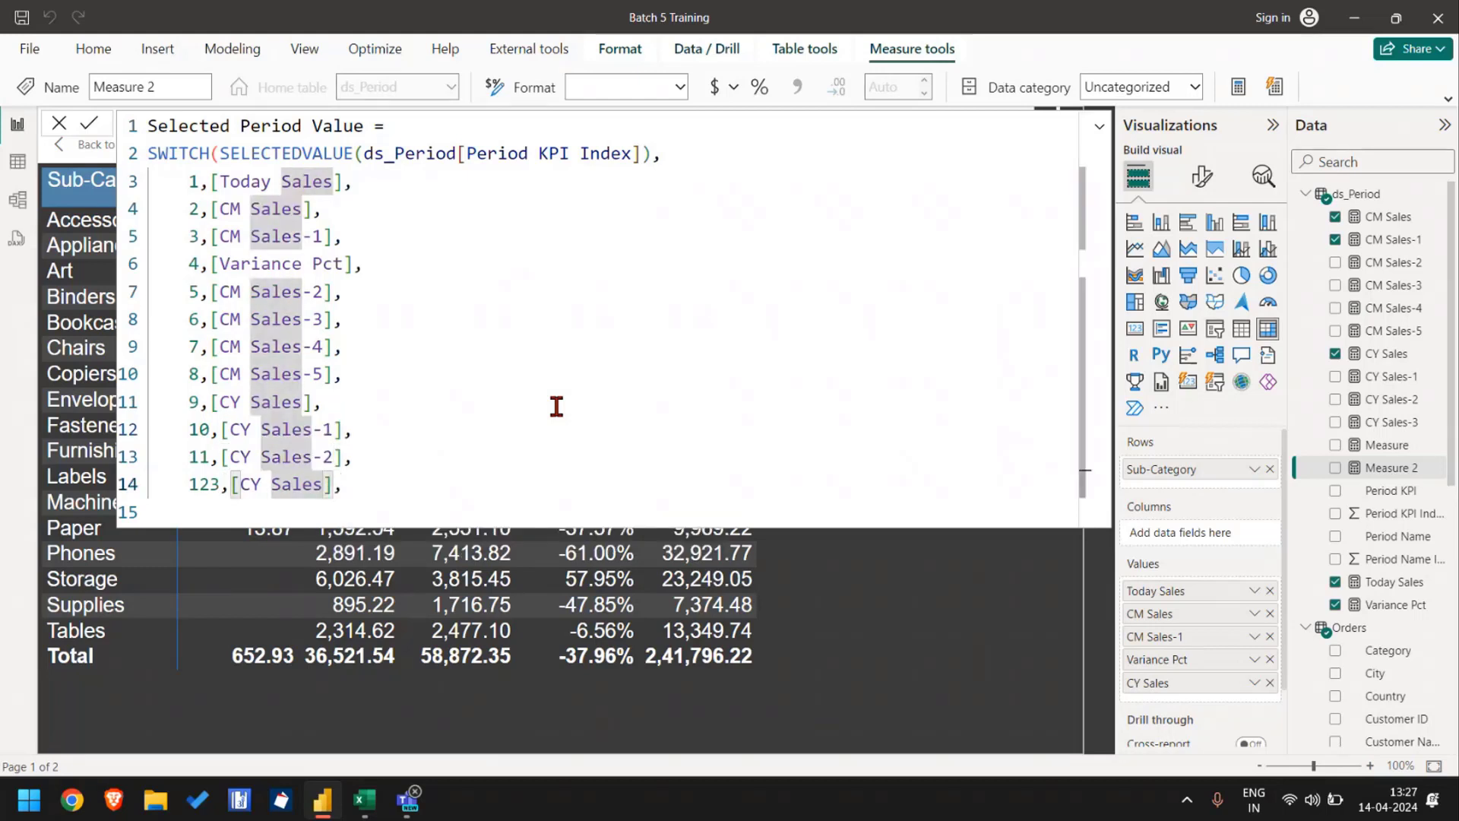
pyautogui.write('-3')
# Step: Replace the trailing comma after [CY Sales-3] with the closing parenthesis of SWITCH and commit the measure
pyautogui.press('Delete')
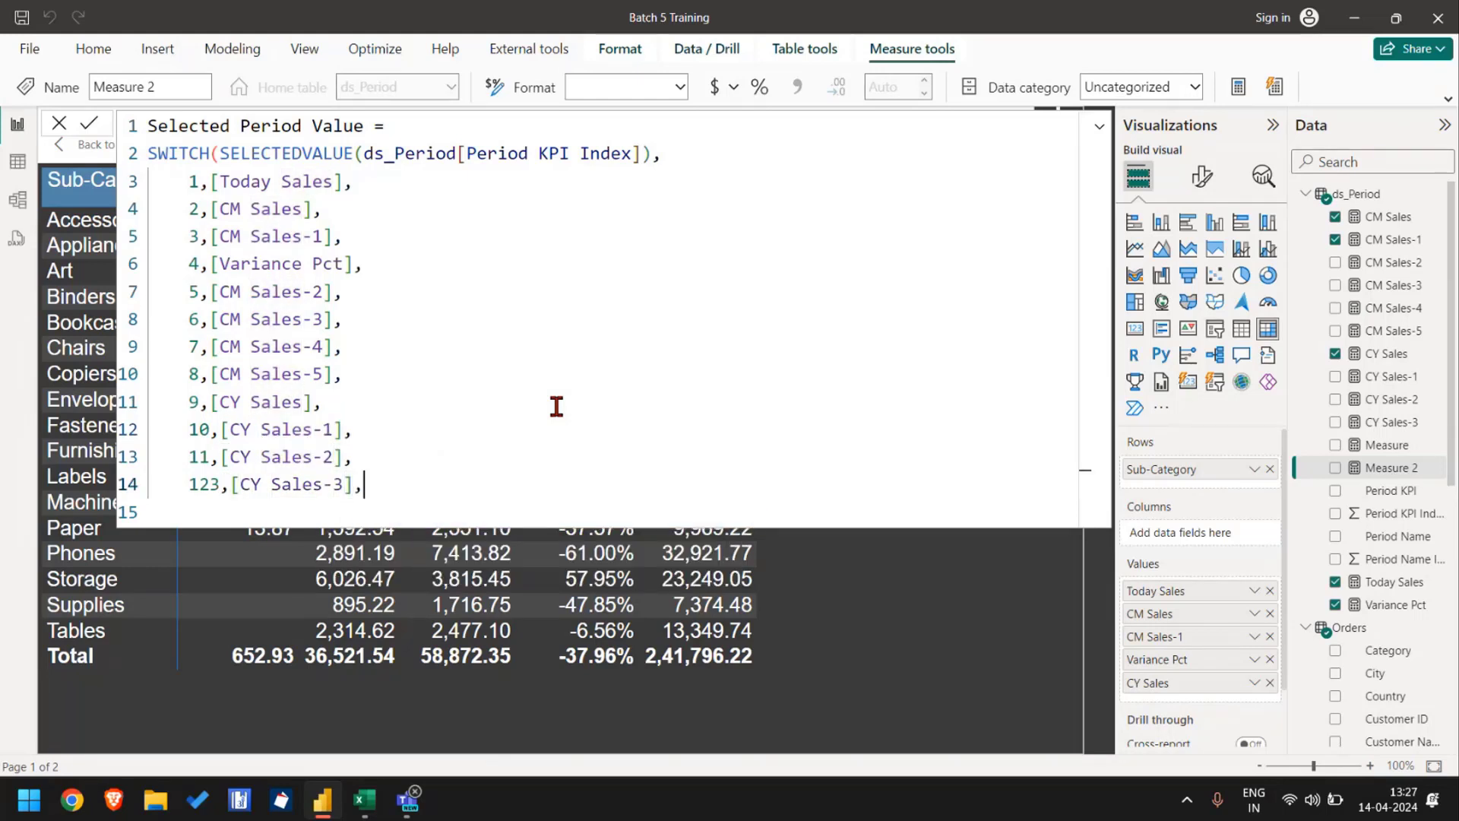
pyautogui.write(')')
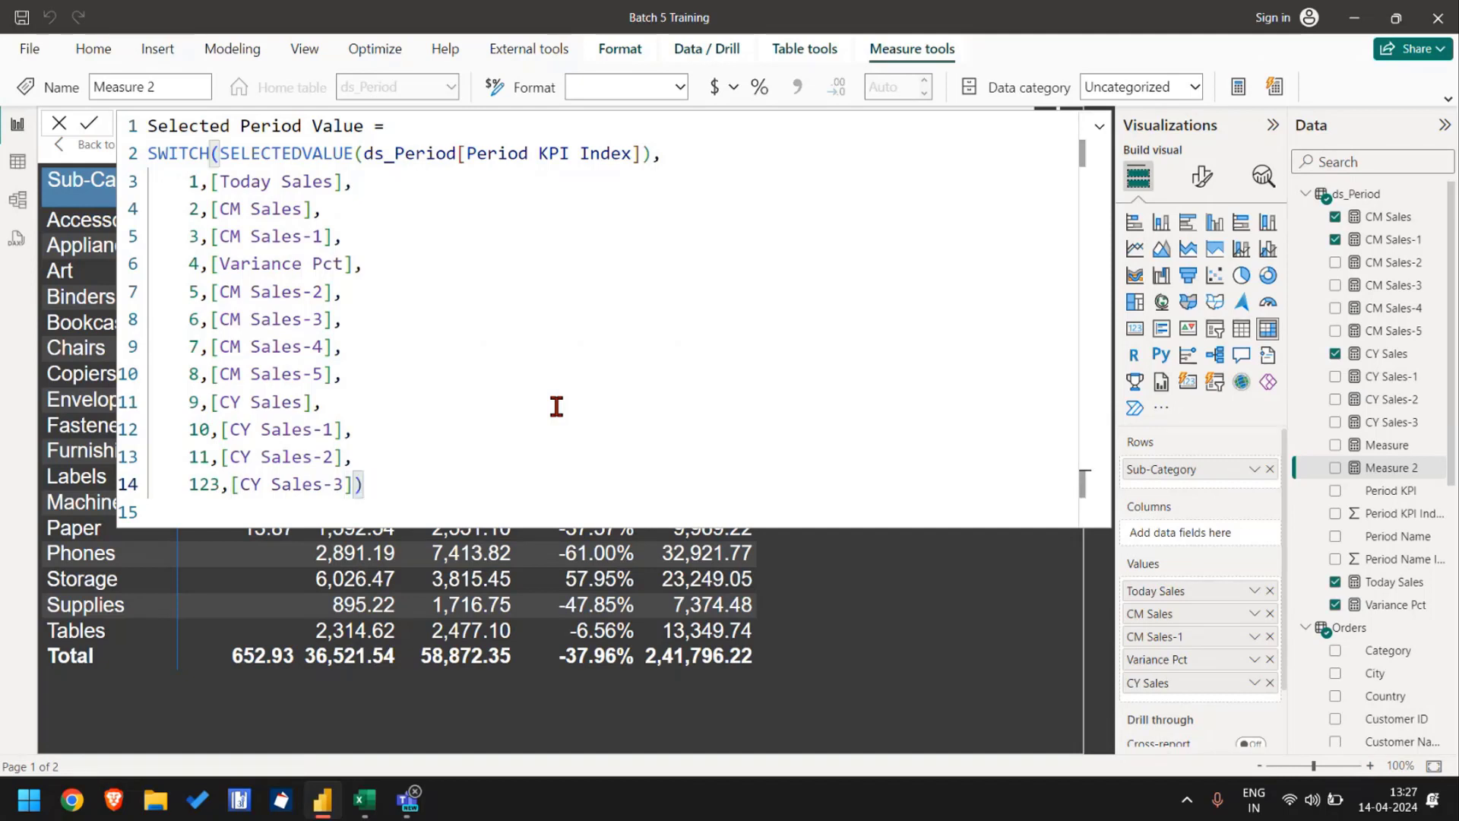
pyautogui.press('Return')
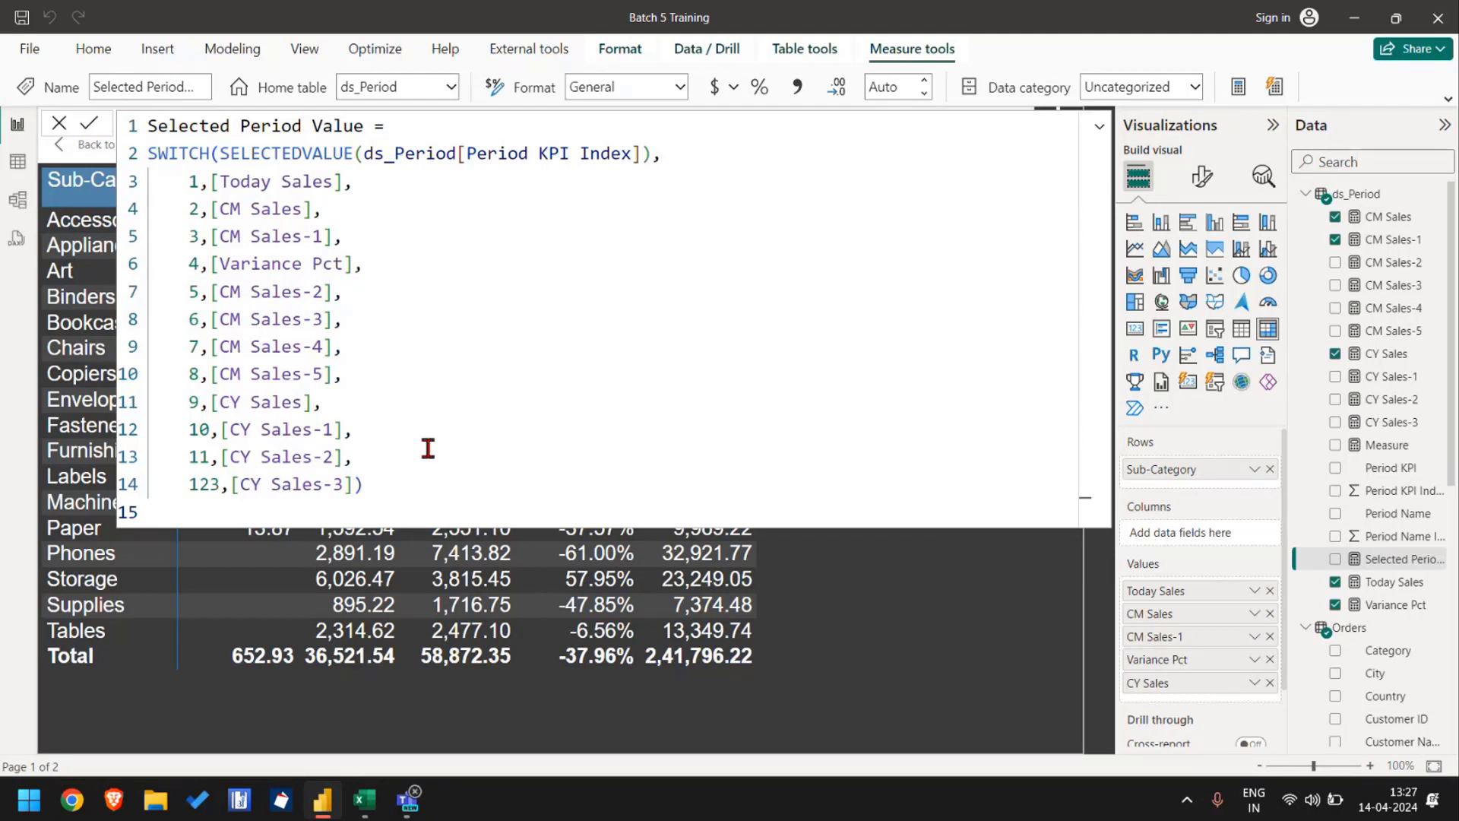
# Step: Correct the [CY Sales-3] case index in the SWITCH formula to 12, remove the trailing blank line and commit the measure
pyautogui.doubleClick(219, 485)
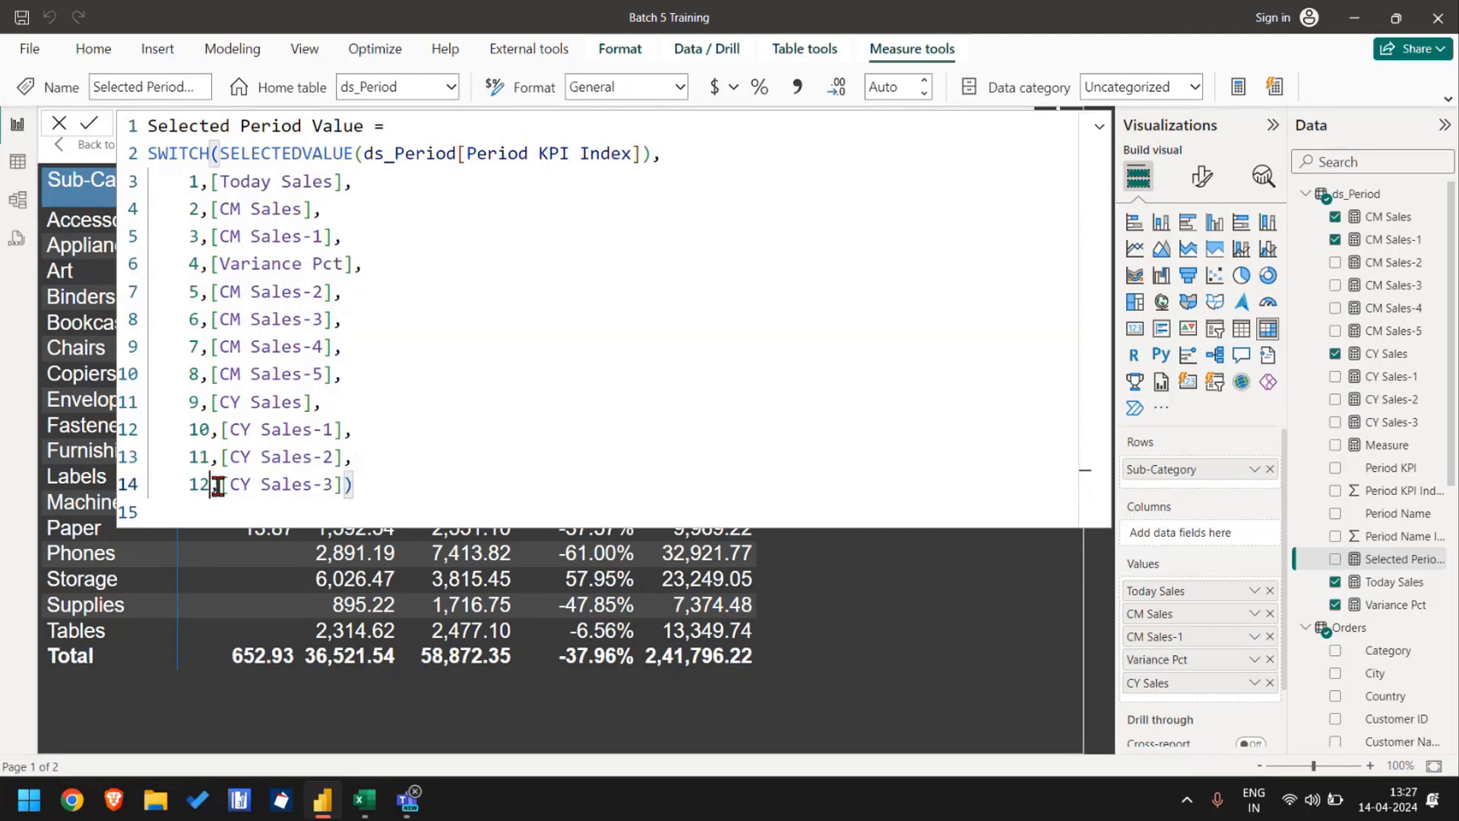
pyautogui.write('12')
pyautogui.press('Return')
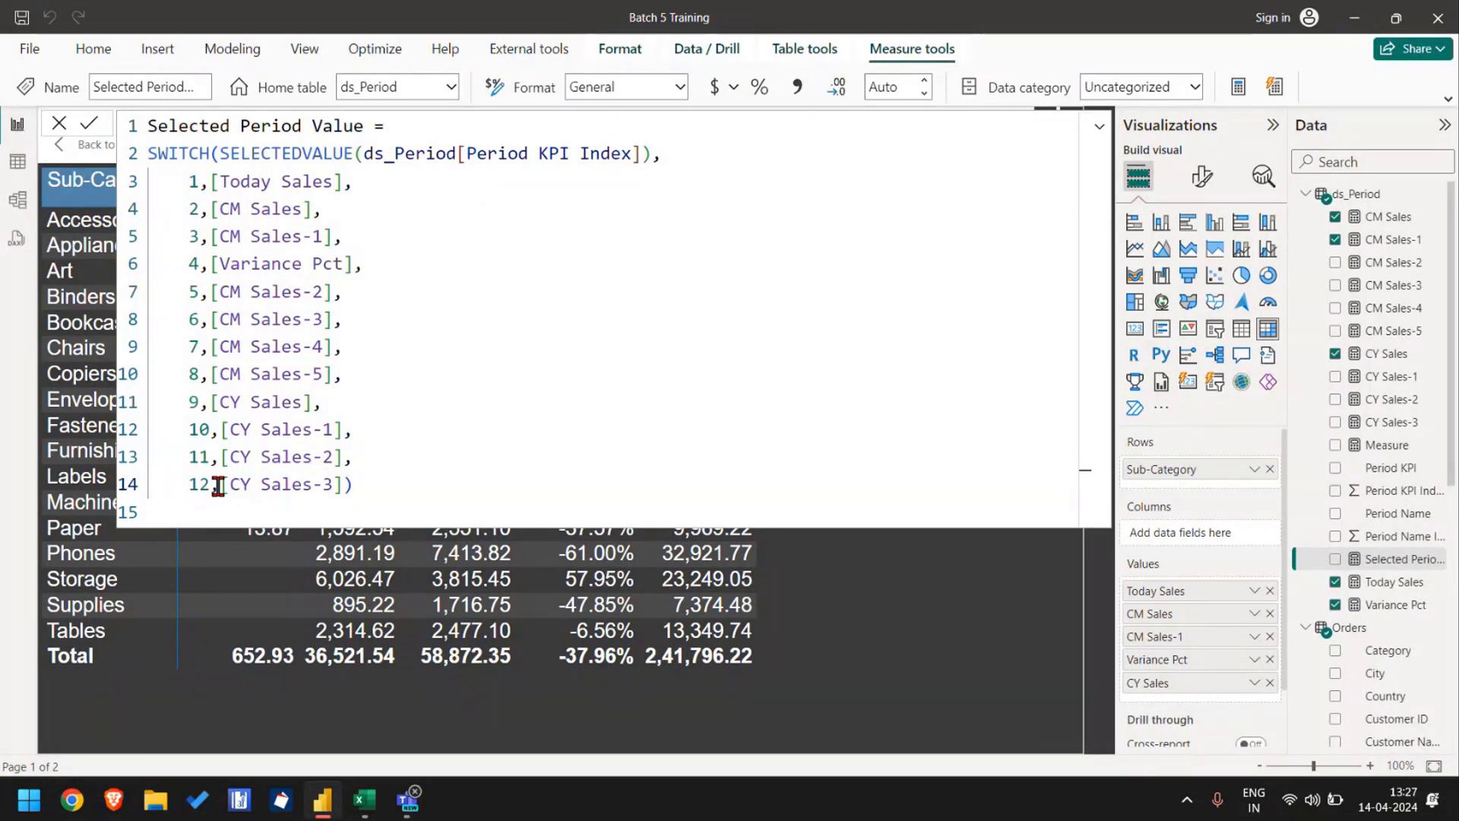
pyautogui.press('BackSpace')
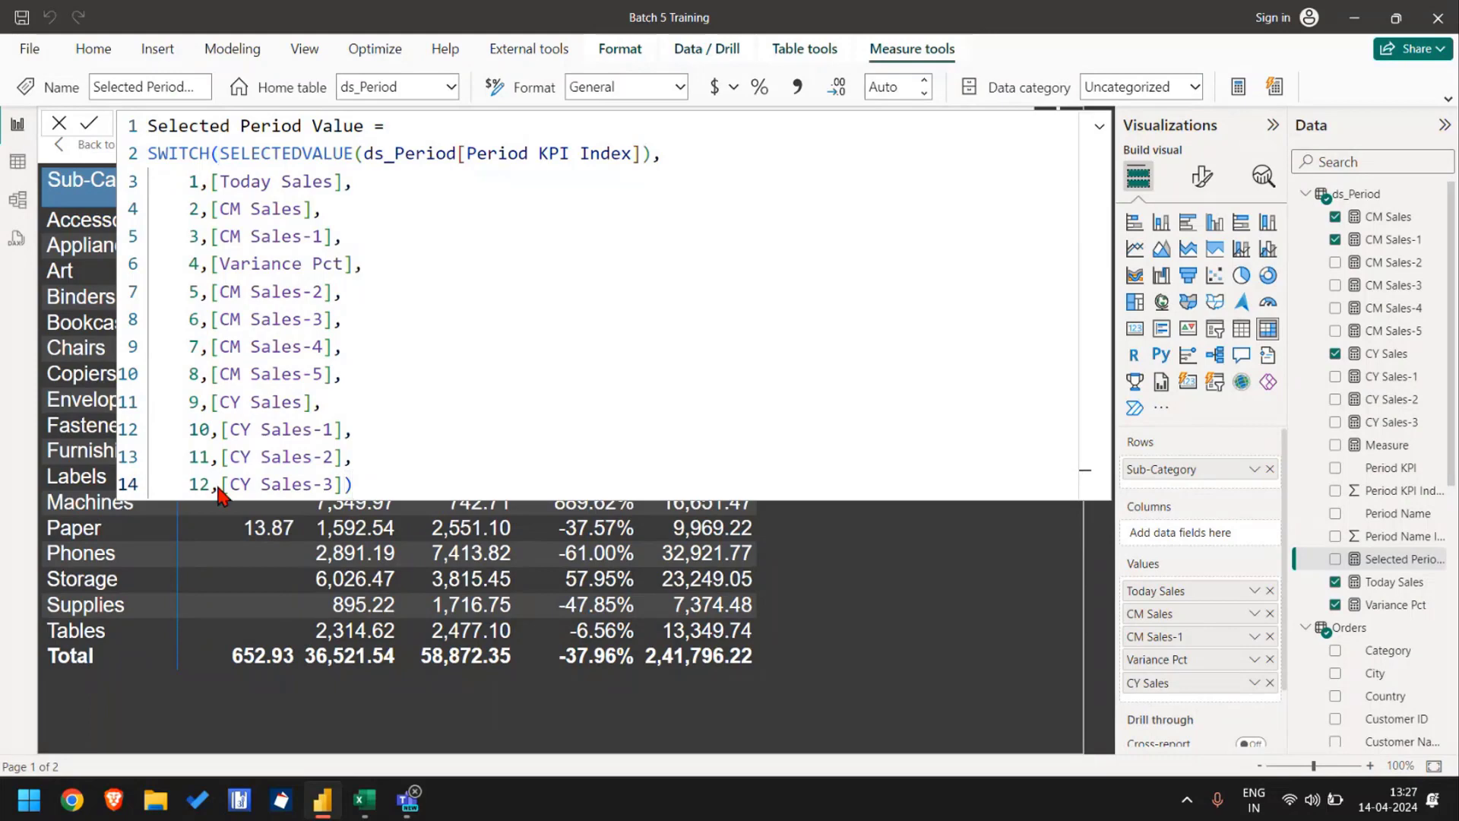
pyautogui.press('Return')
pyautogui.click(59, 124)
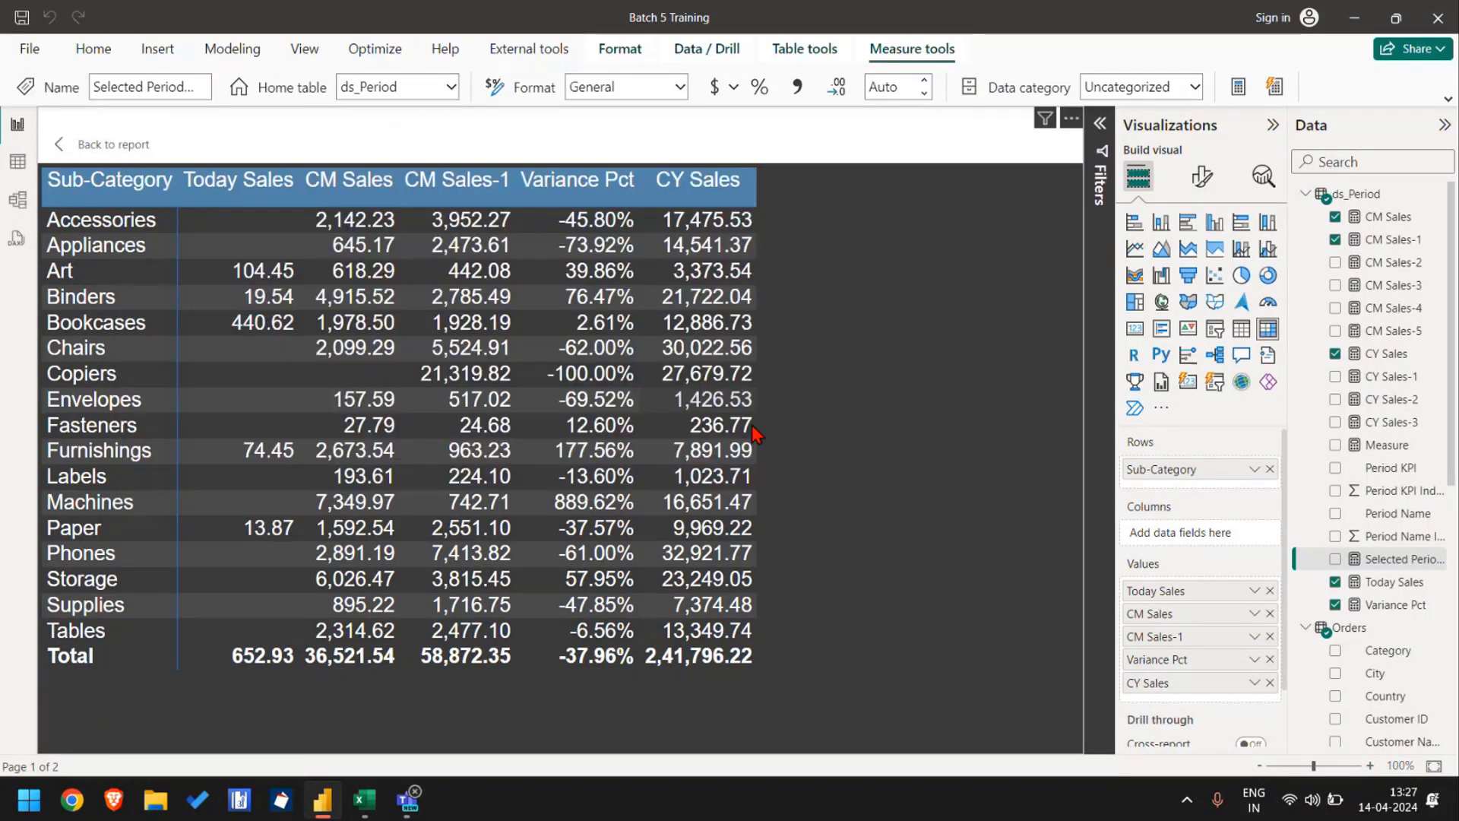
# Step: Remove Today Sales, CM Sales, CM Sales-1, Variance Pct and CY Sales from the matrix values
pyautogui.click(1270, 591)
pyautogui.click(1271, 591)
pyautogui.click(1270, 591)
pyautogui.click(1270, 591)
pyautogui.click(1270, 591)
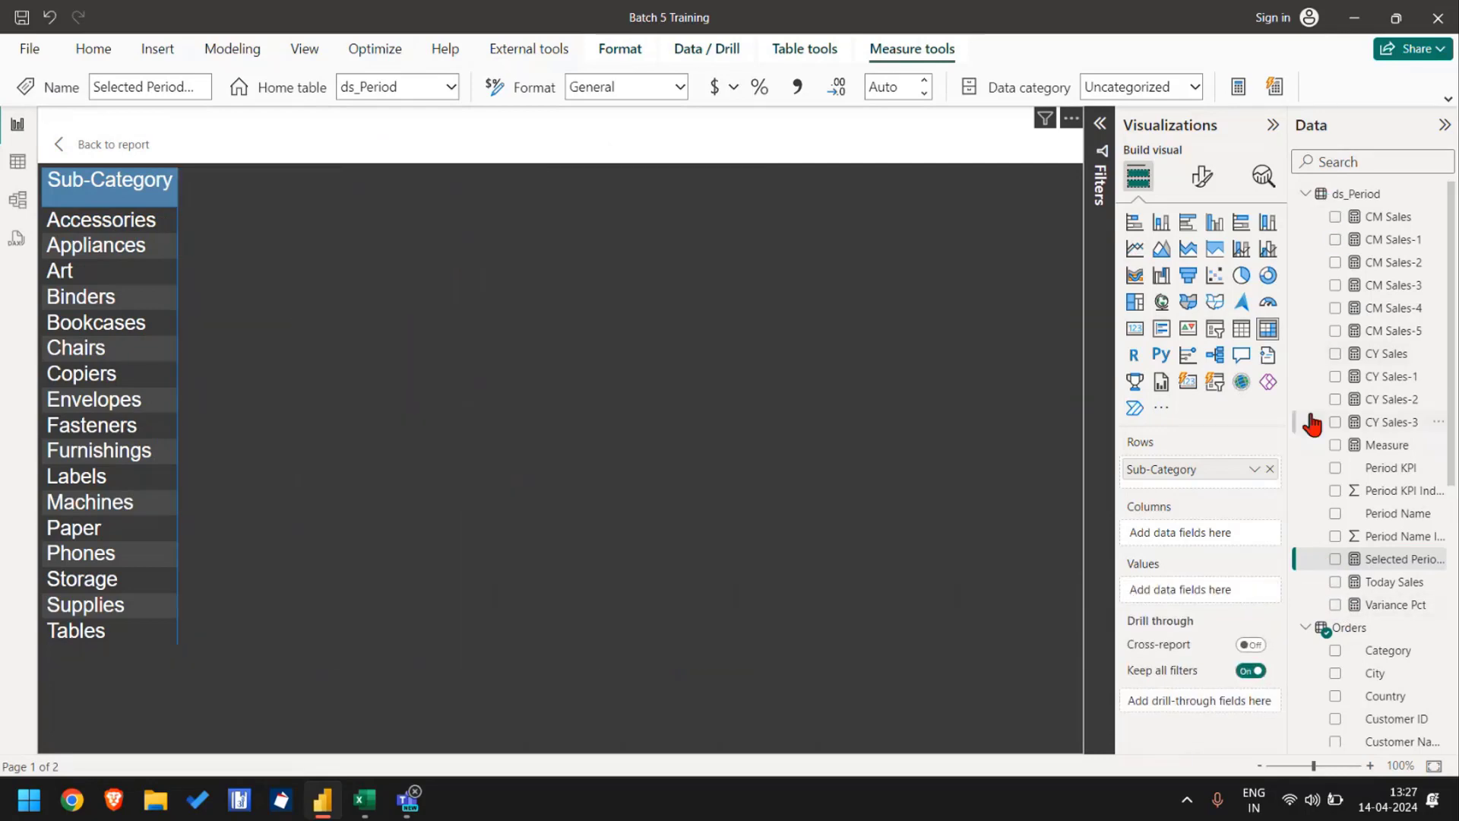
# Step: Add Period Name above Period KPI as the matrix columns and use Selected Period Value as the value
pyautogui.moveTo(1288, 434); pyautogui.dragTo(1123, 437)
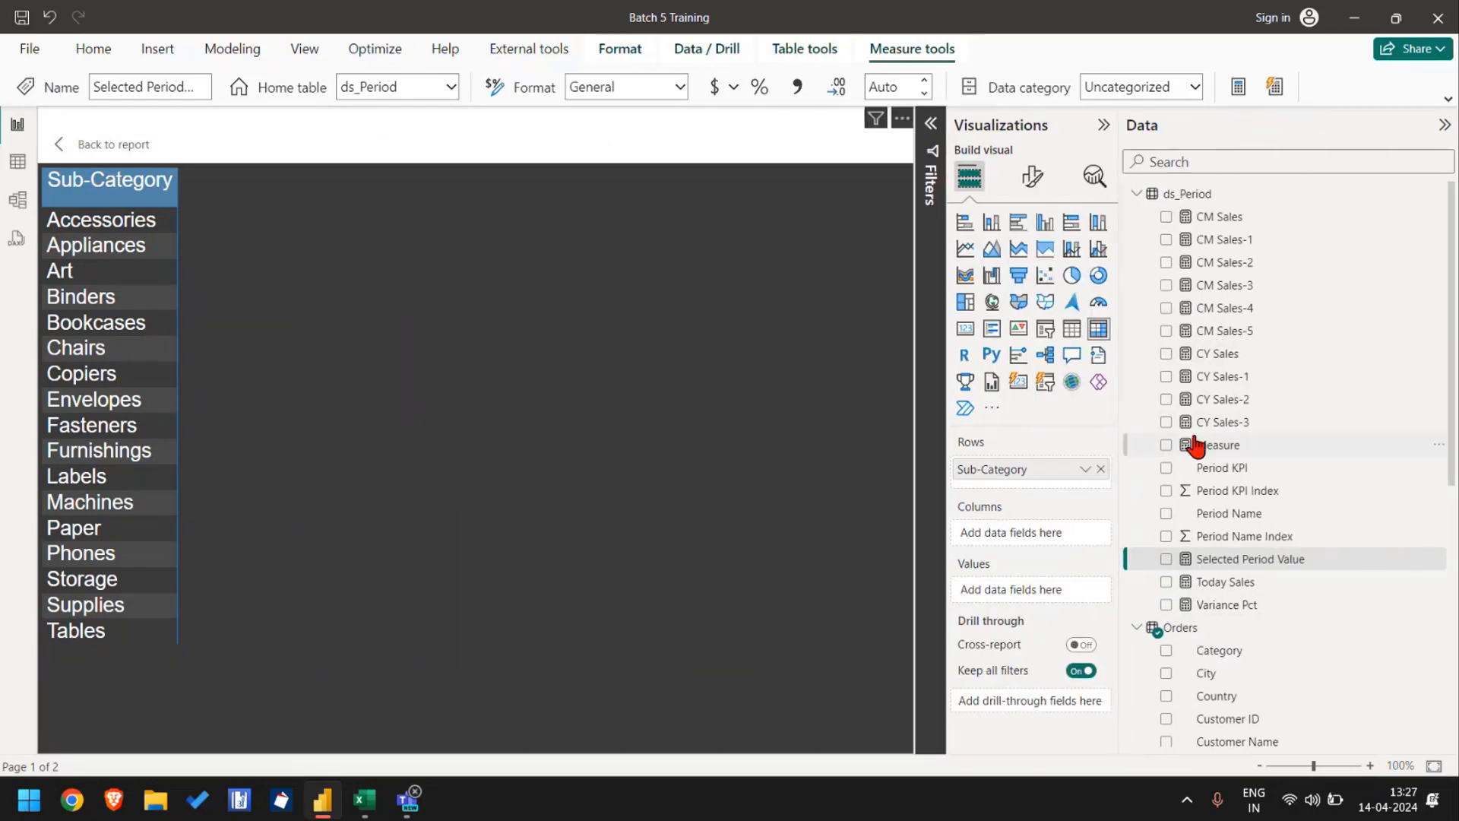
pyautogui.scroll(-5, 1194, 446)
pyautogui.scroll(5, 1194, 442)
pyautogui.moveTo(1246, 471); pyautogui.dragTo(996, 533)
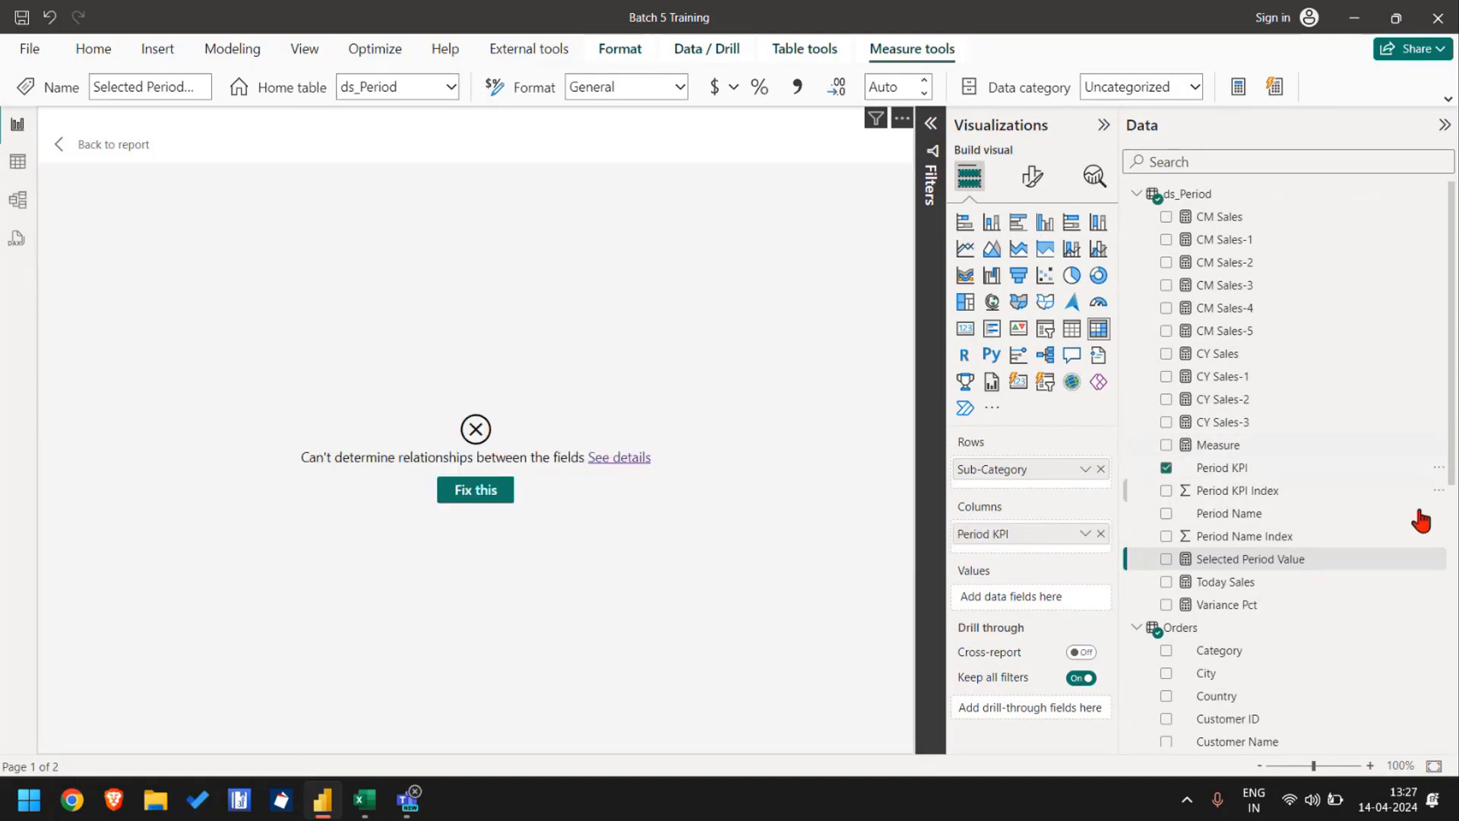
pyautogui.moveTo(1250, 530); pyautogui.dragTo(1034, 541)
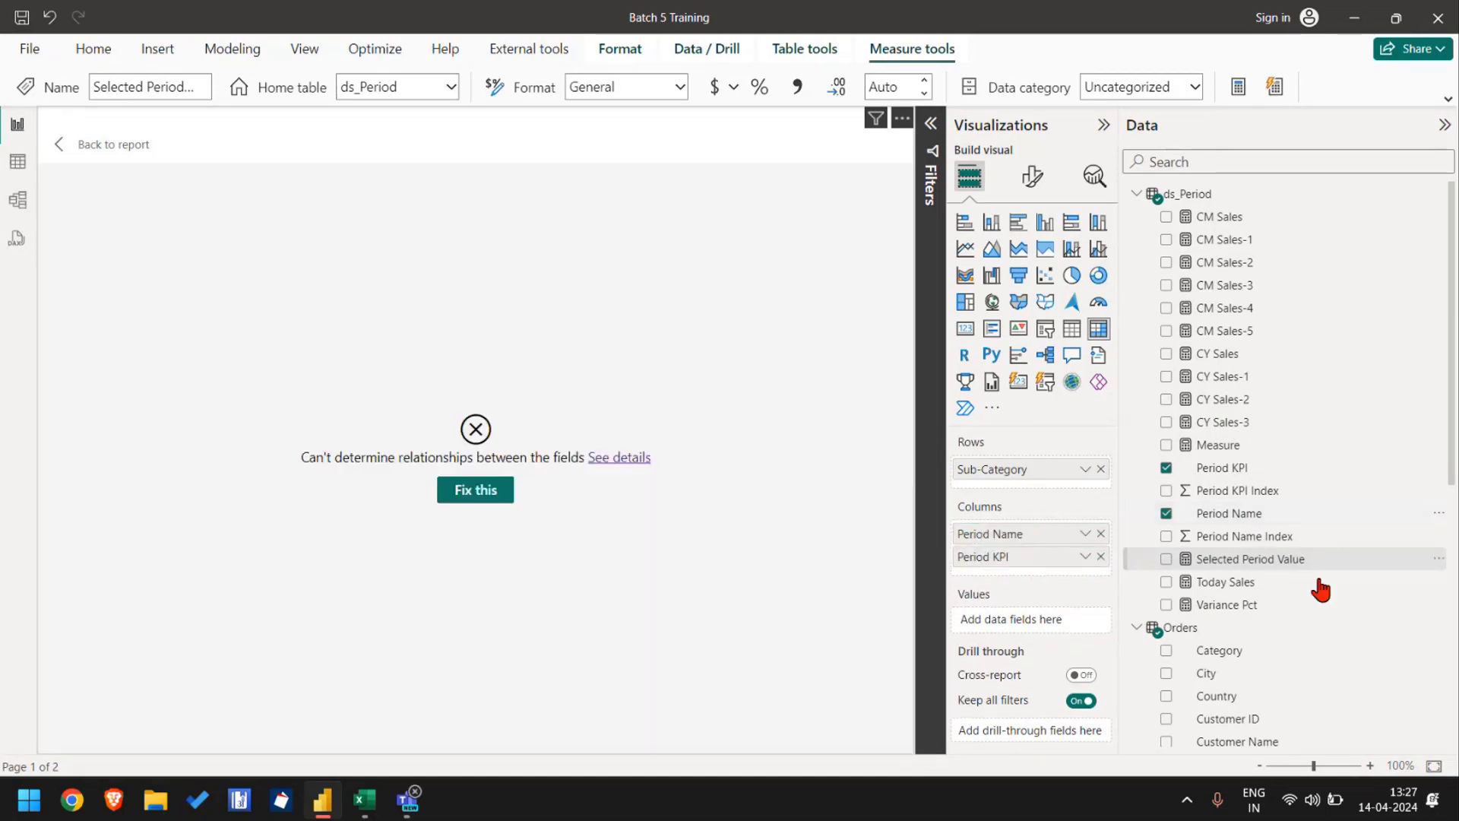
pyautogui.click(1166, 559)
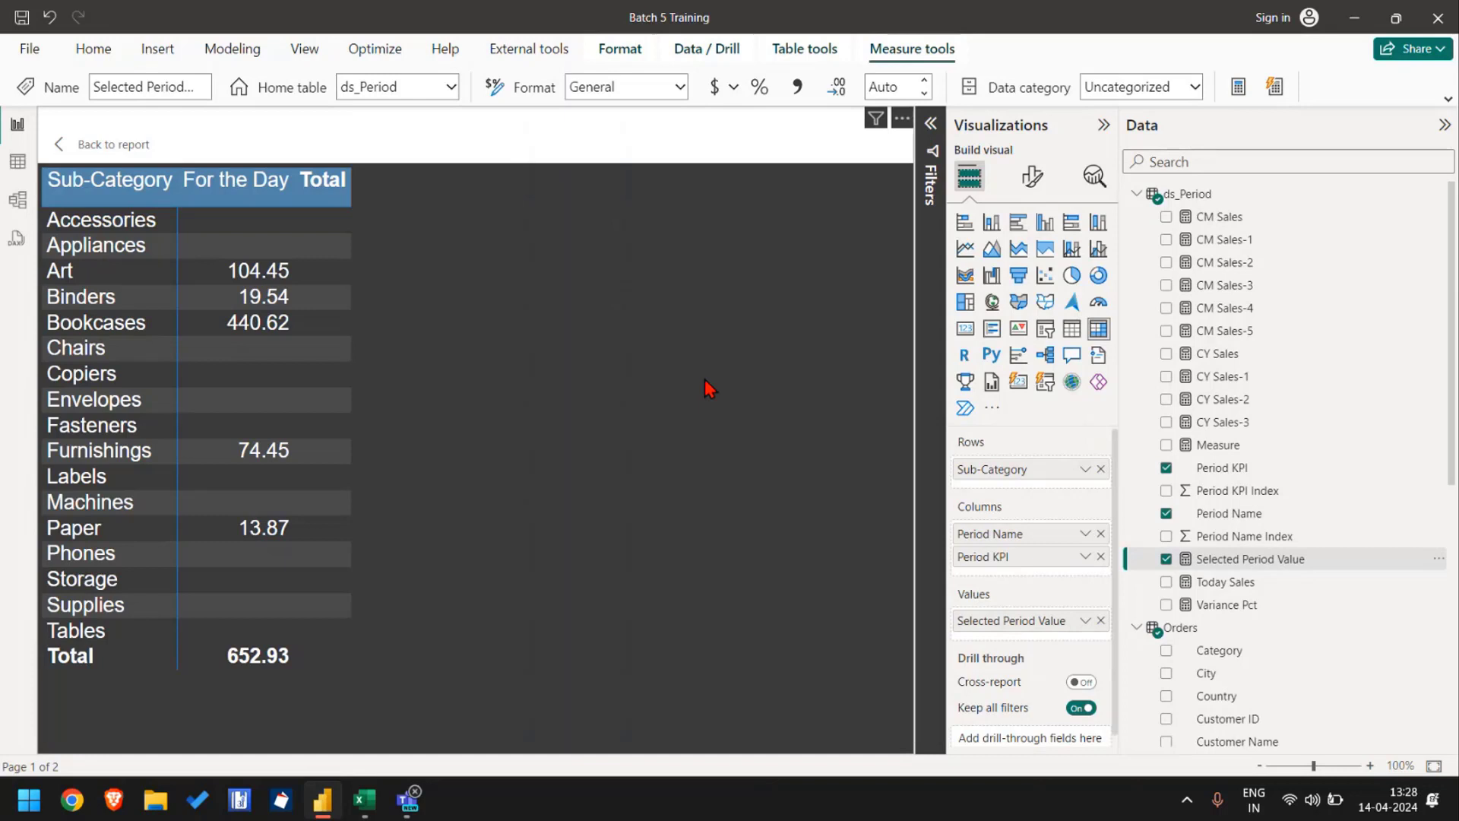
# Step: Review the Selected Period Value formula against the Period KPI Index values in the ds_Period table data
pyautogui.click(1230, 516)
pyautogui.click(1235, 560)
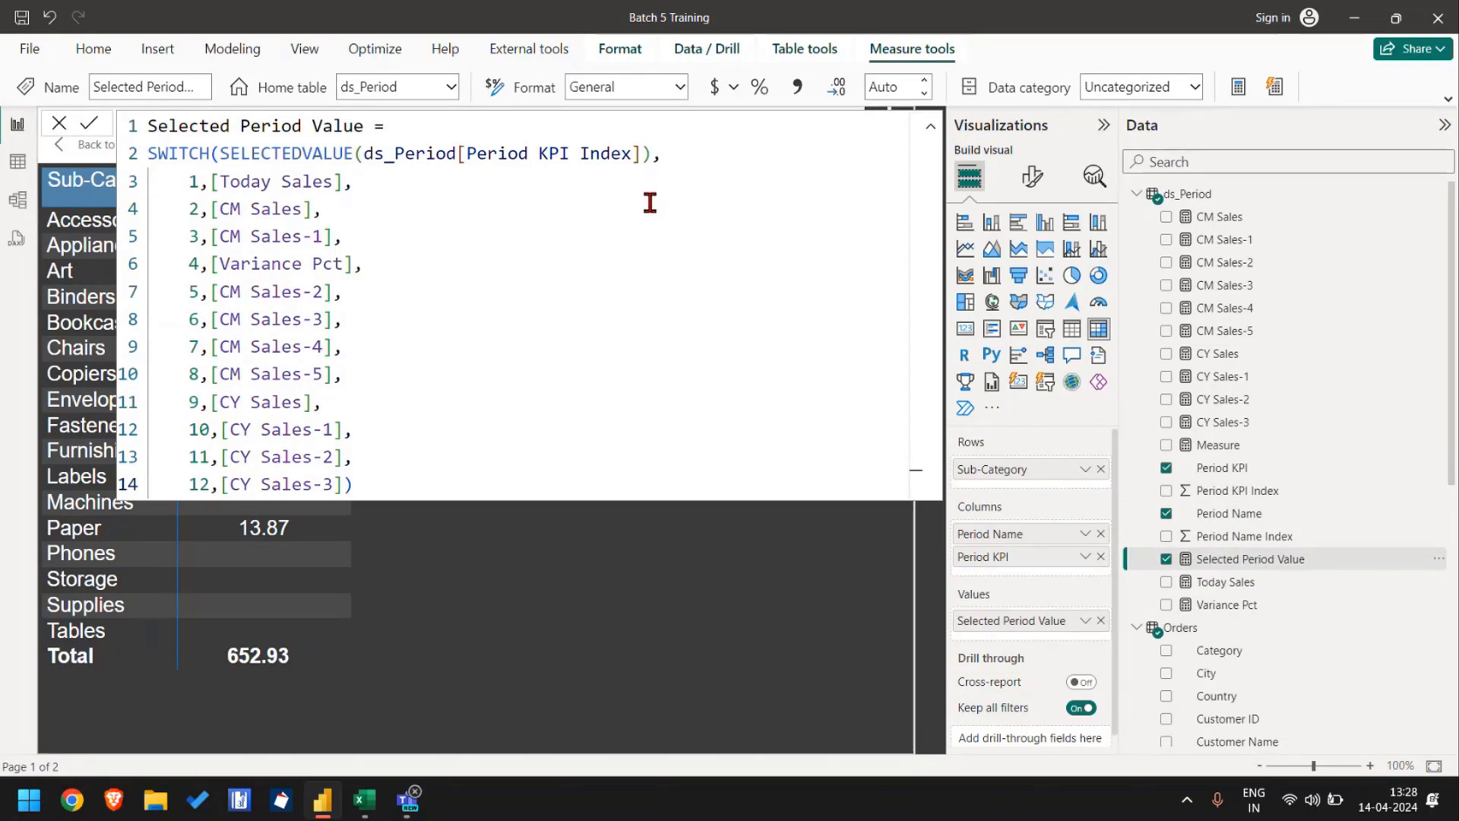
pyautogui.click(15, 158)
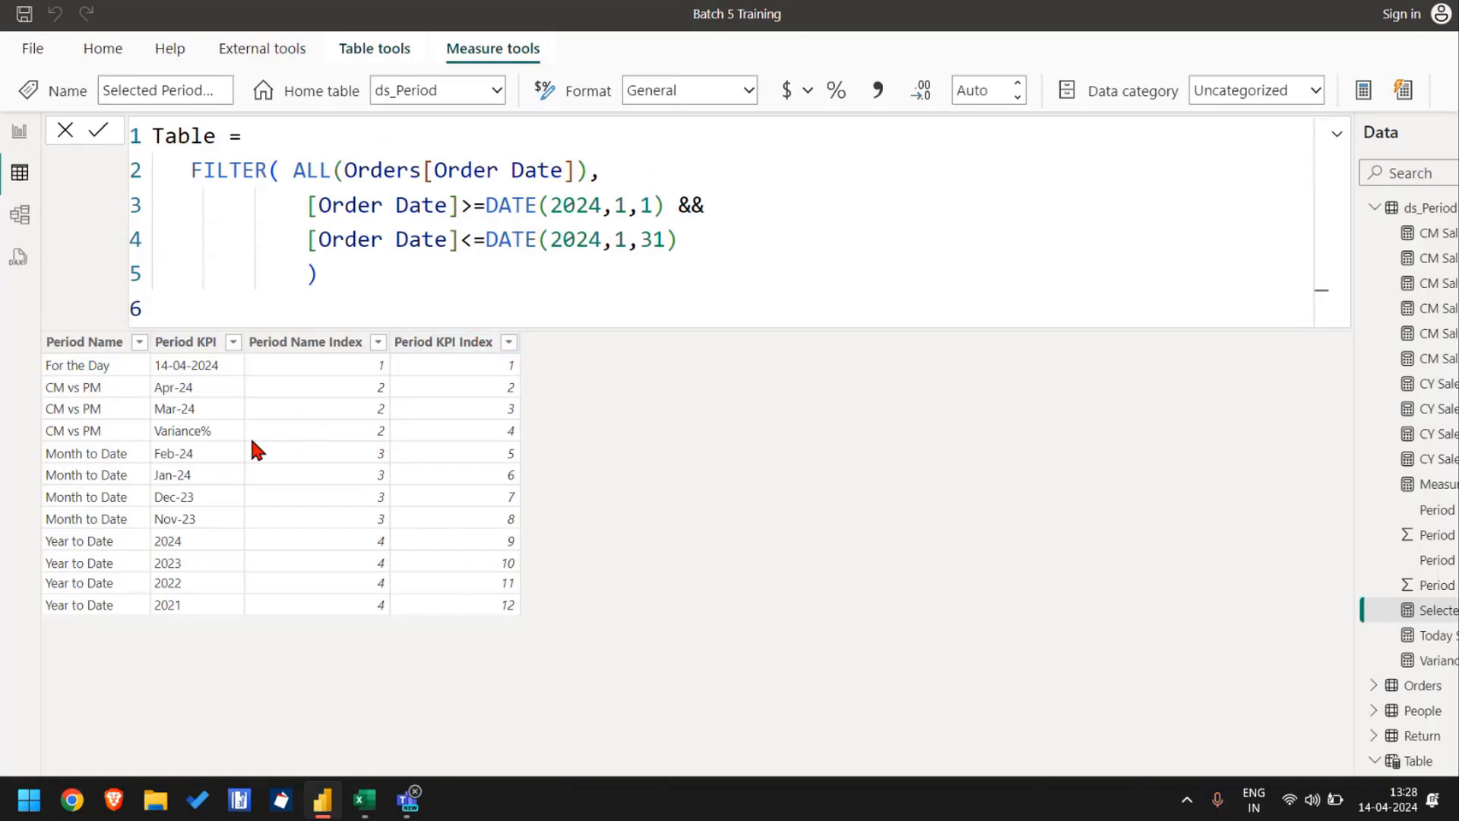
pyautogui.click(19, 131)
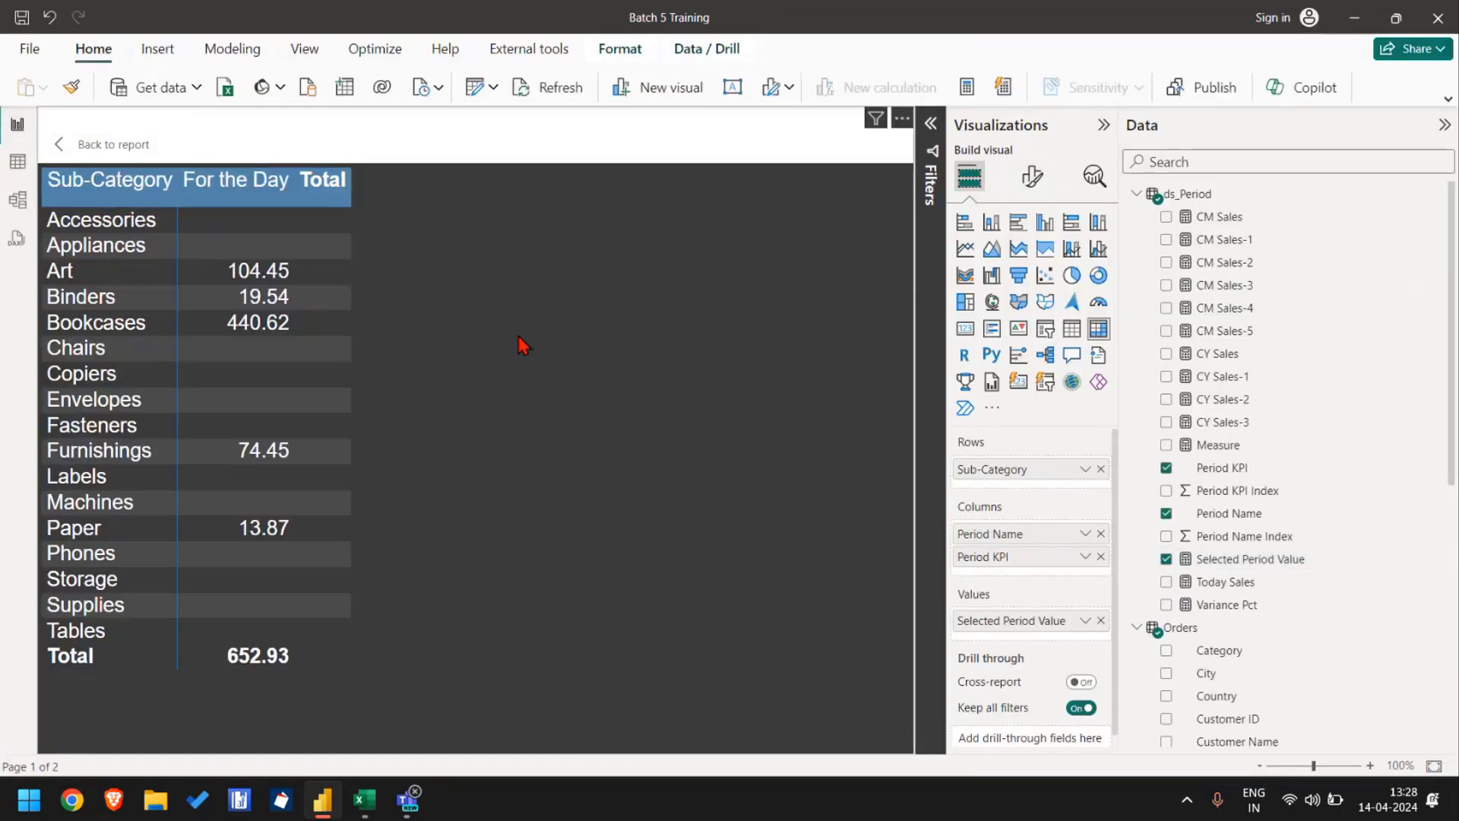
# Step: Clear Sub-Category from the rows and Selected Period Value from the values, and expand all column levels of the matrix
pyautogui.click(1101, 469)
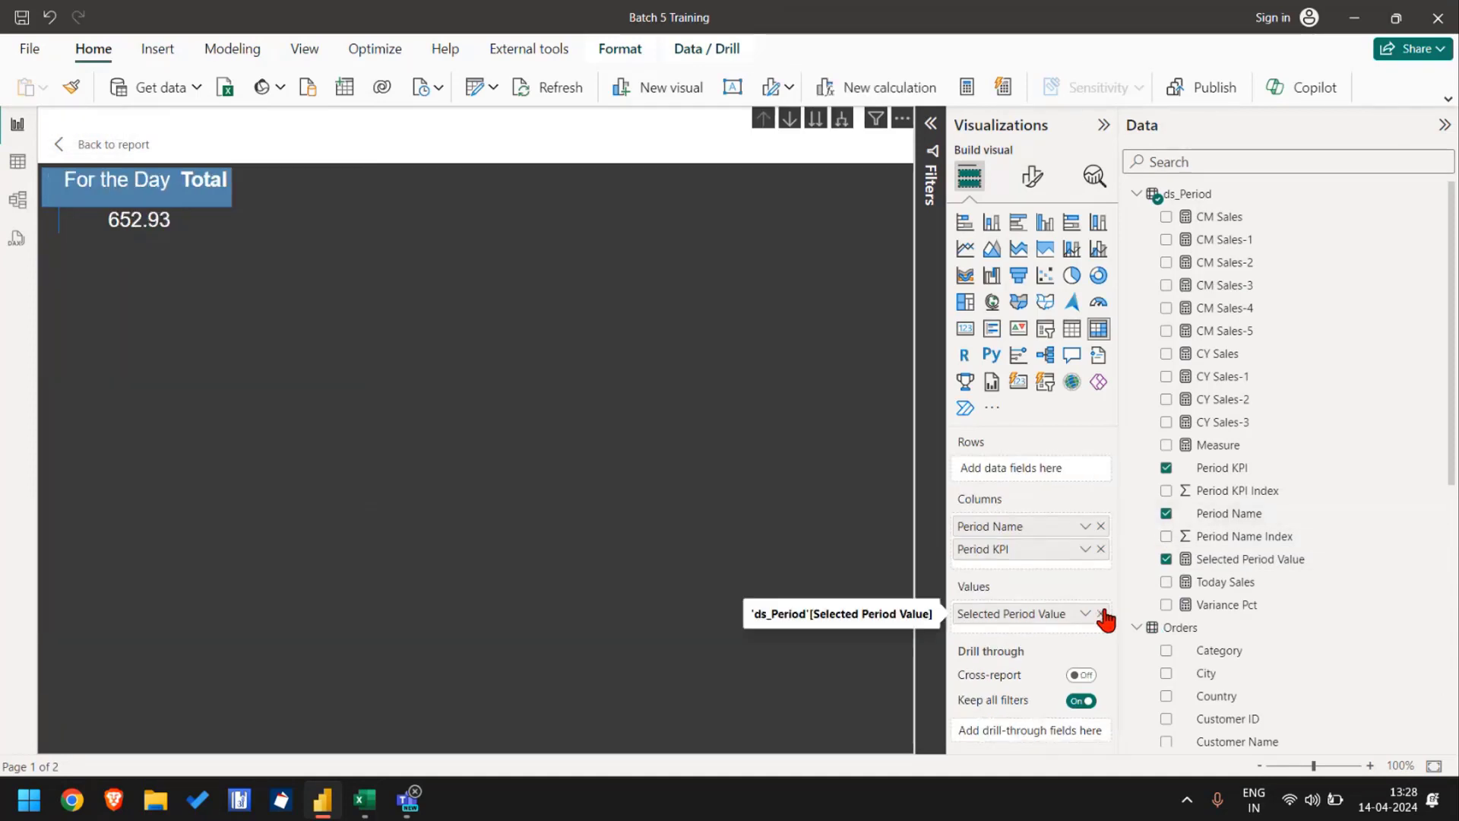
pyautogui.click(1100, 613)
pyautogui.click(841, 118)
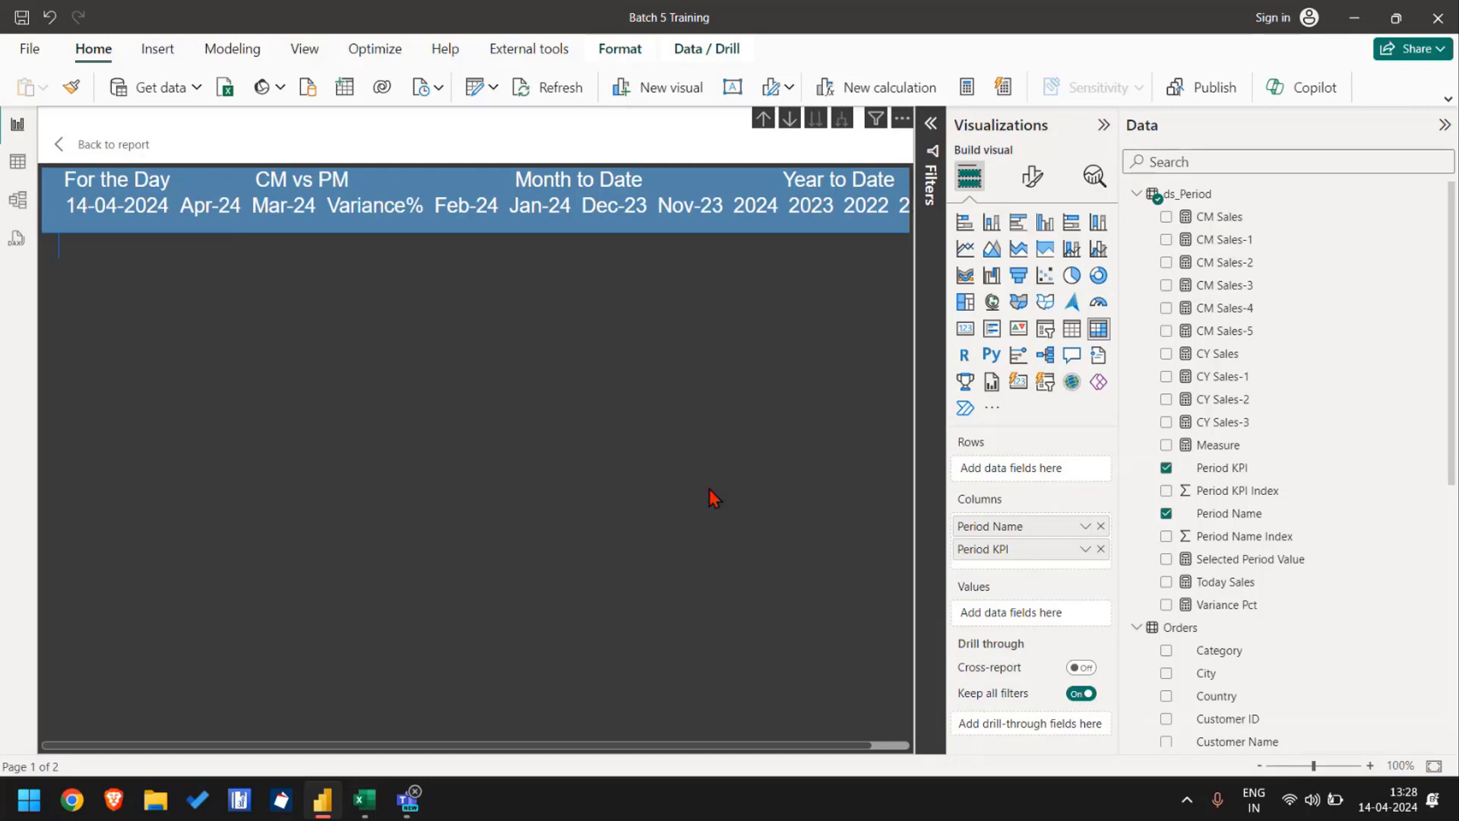
# Step: Put Selected Period Value back in the matrix values and Sub-Category from Orders back in the rows
pyautogui.click(1166, 559)
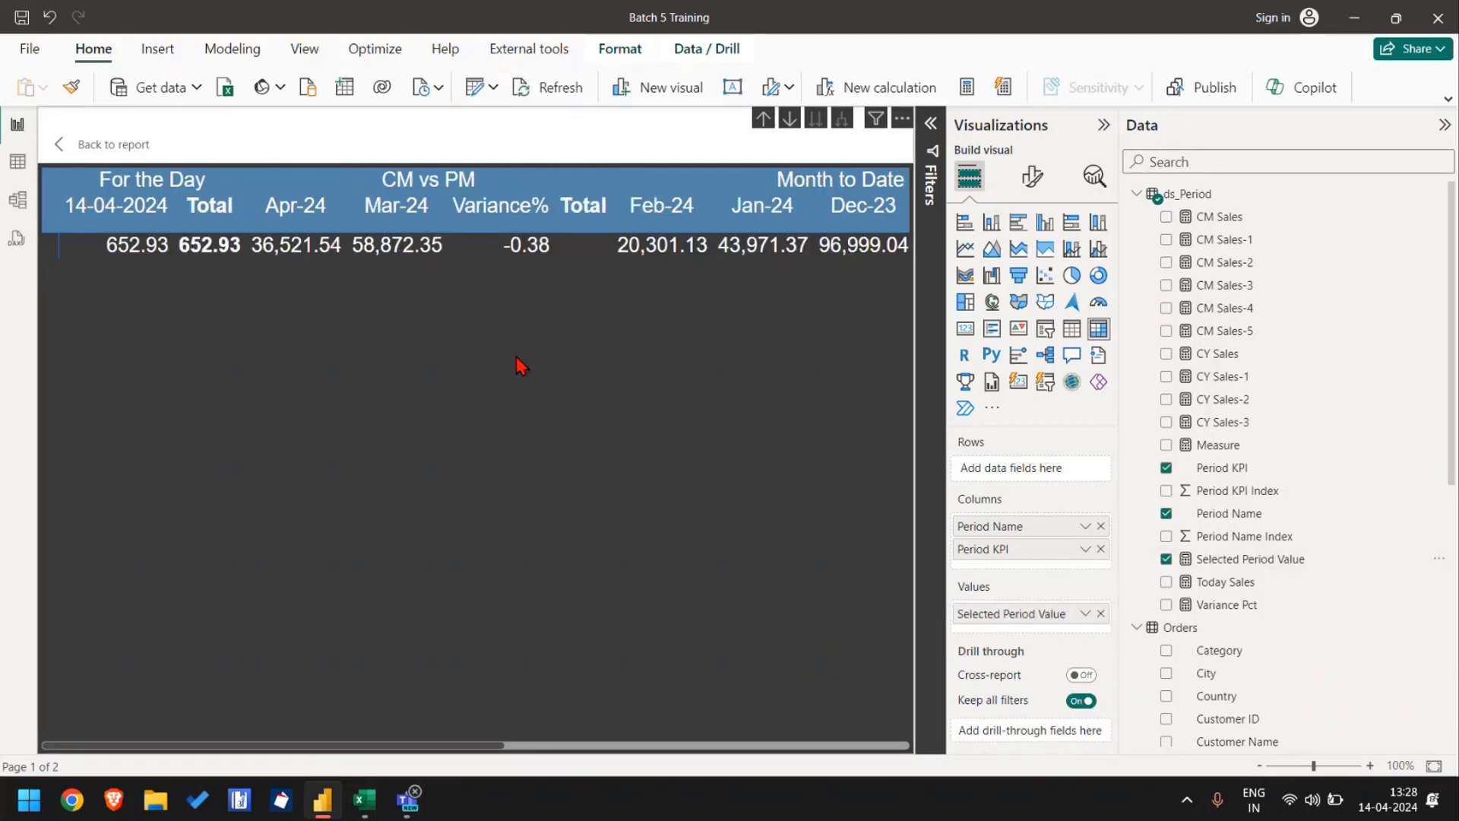
pyautogui.scroll(-5, 1307, 475)
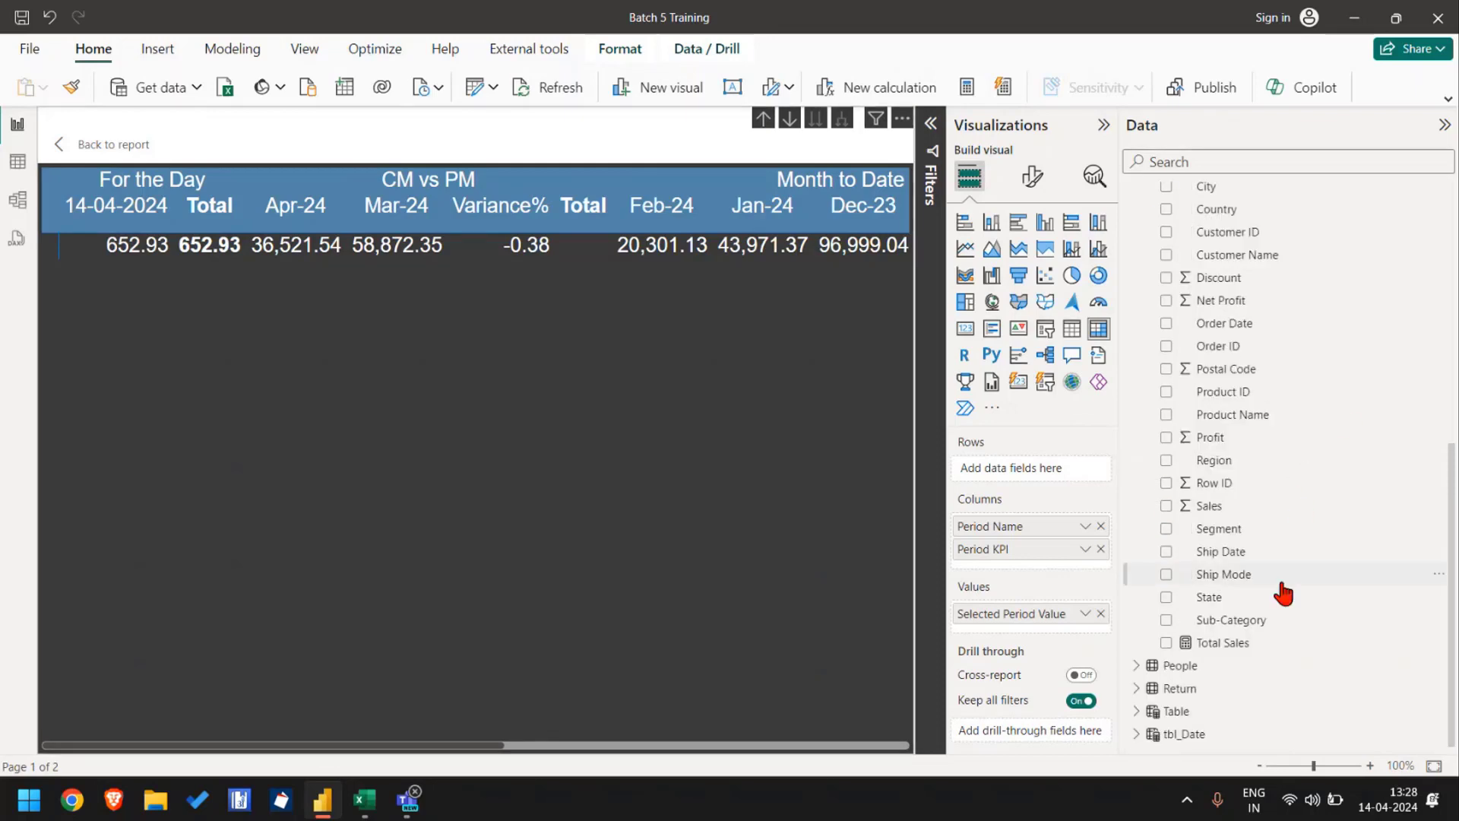
pyautogui.click(1165, 620)
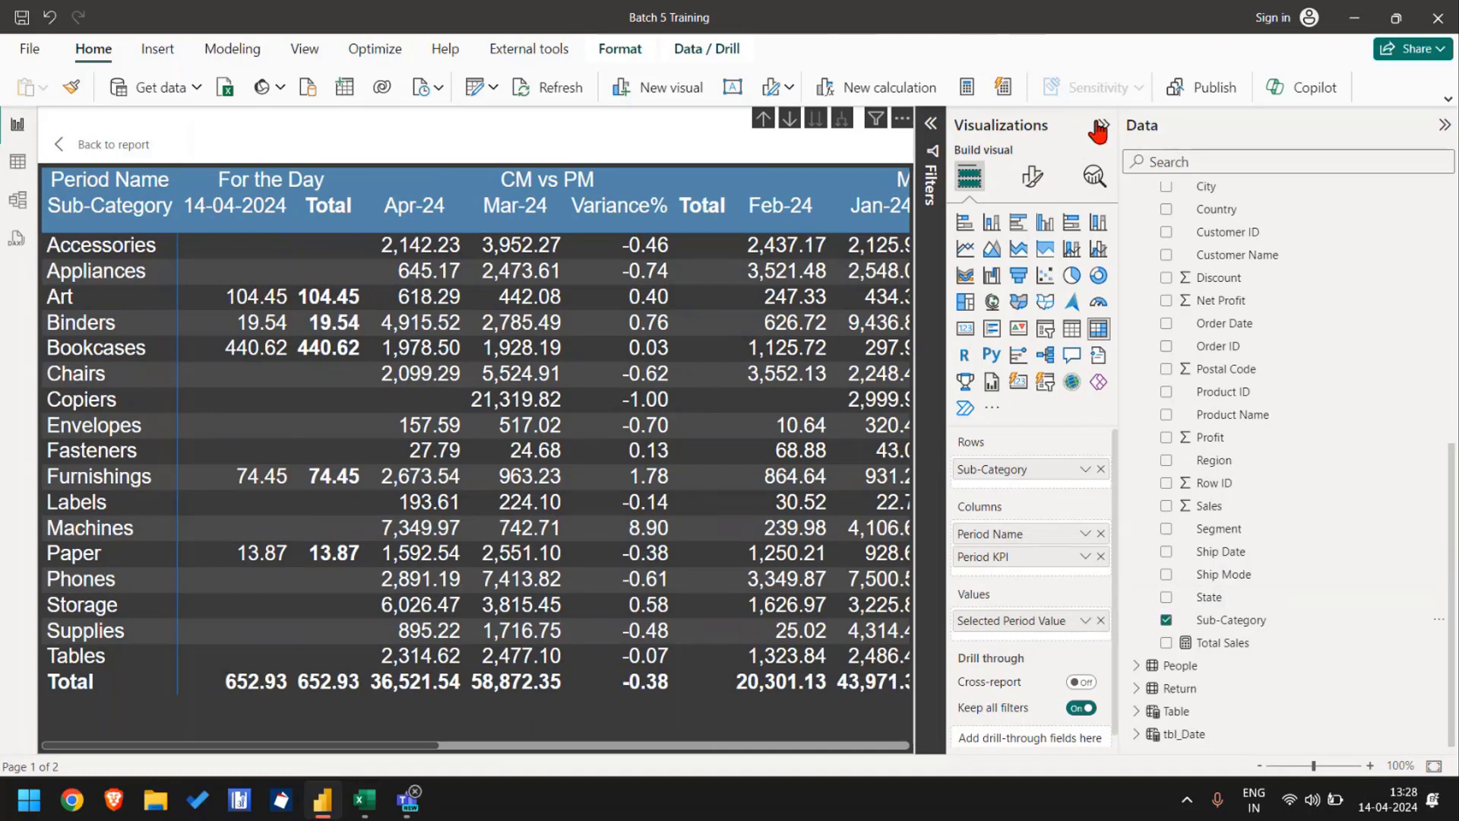
# Step: Set the matrix's global font size to 11 in the grid formatting options
pyautogui.click(1099, 125)
pyautogui.click(1443, 122)
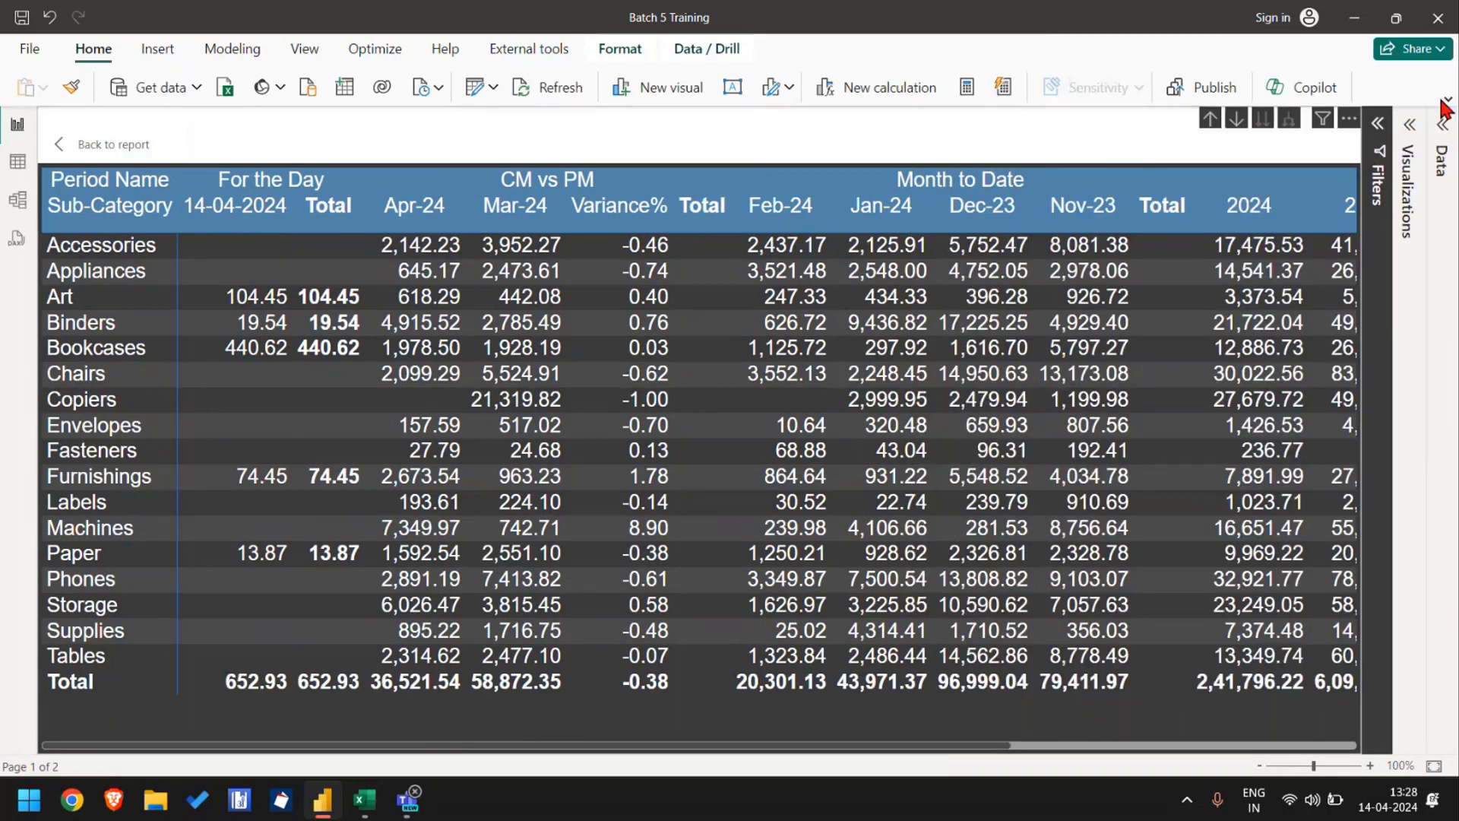
pyautogui.click(1410, 124)
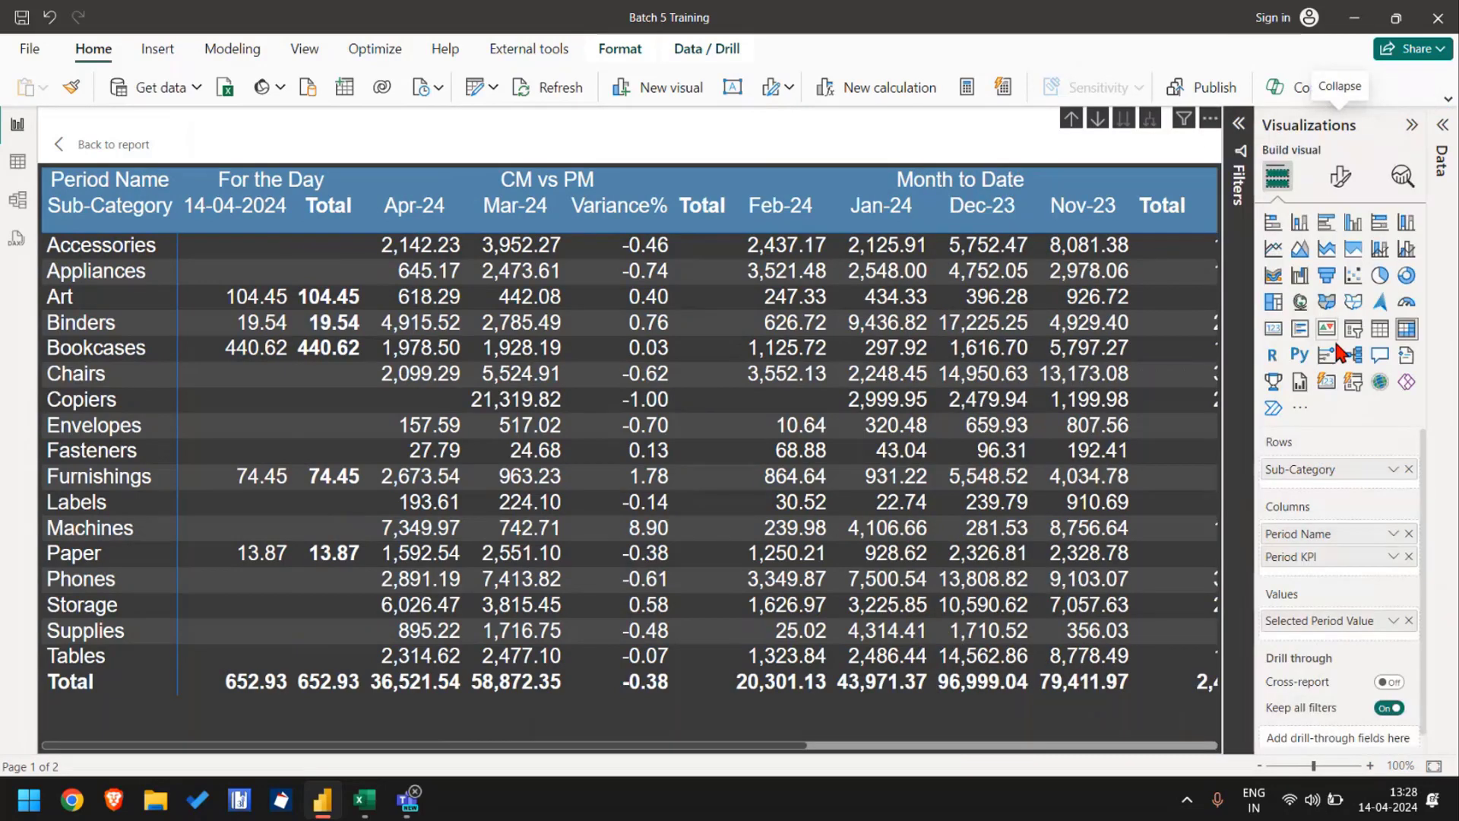
pyautogui.click(1341, 177)
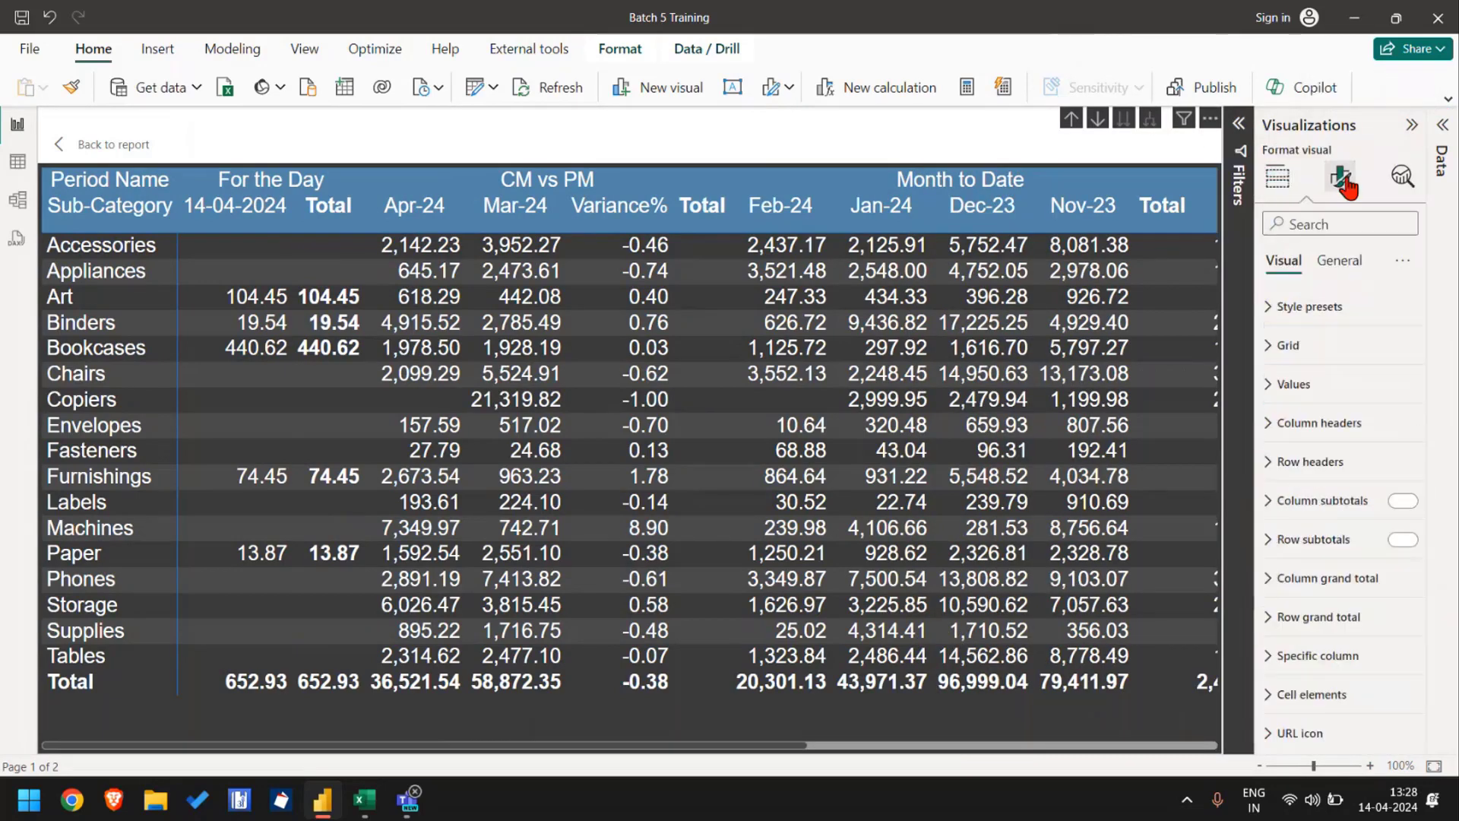
pyautogui.click(1328, 355)
pyautogui.click(1325, 631)
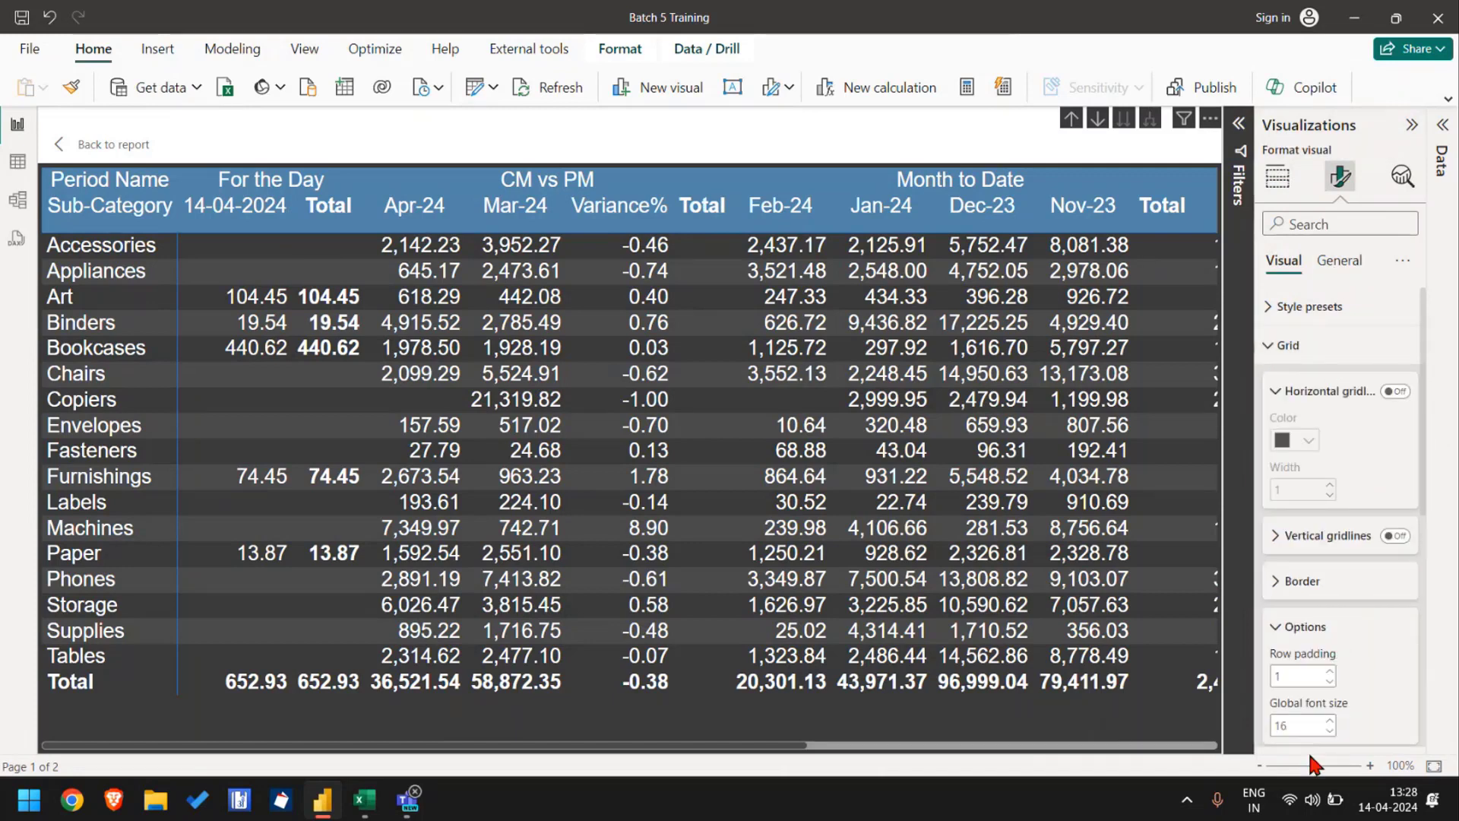
pyautogui.doubleClick(1310, 725)
pyautogui.write('13')
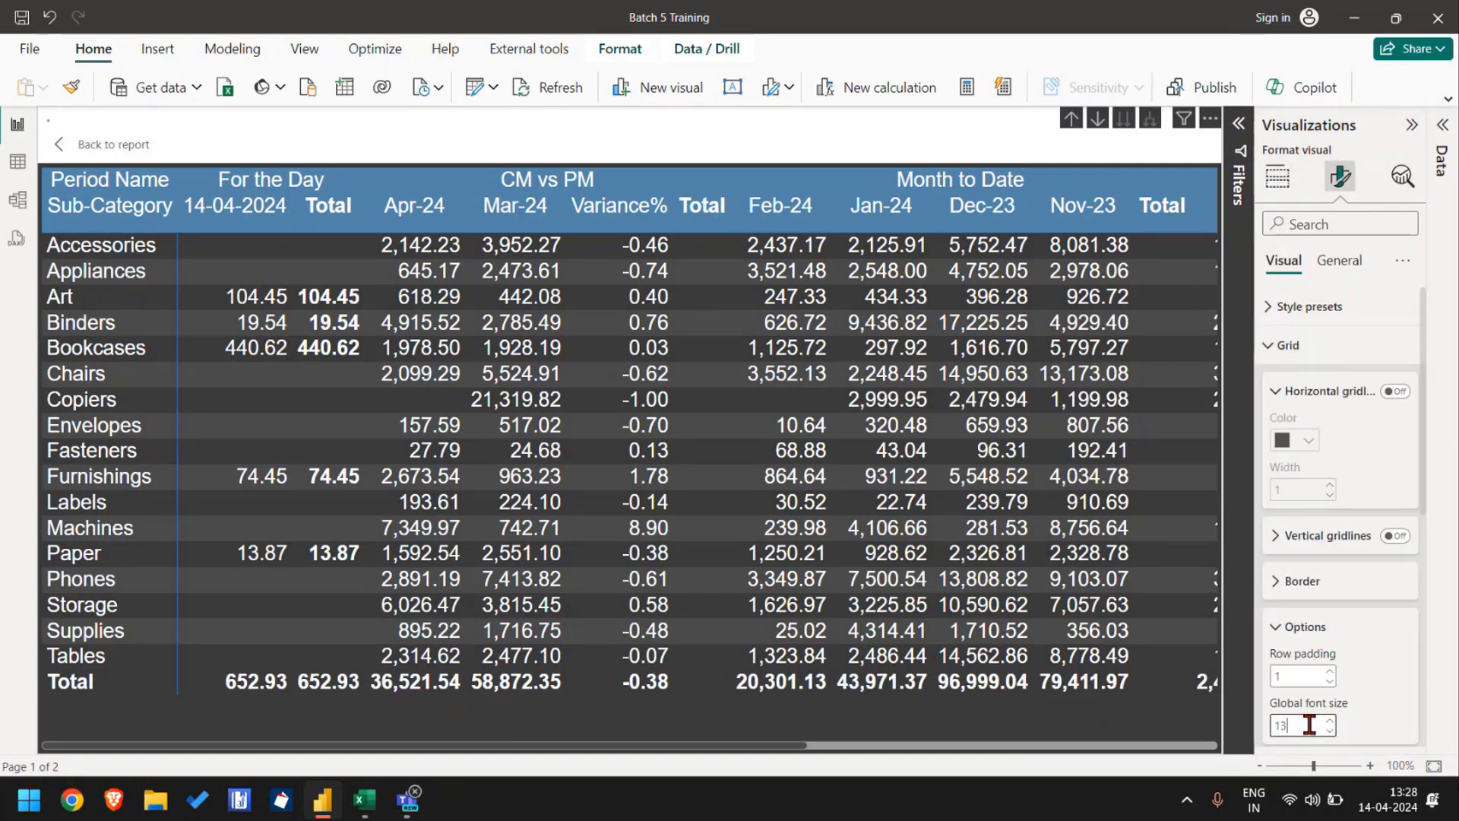
pyautogui.press('BackSpace')
pyautogui.write('1')
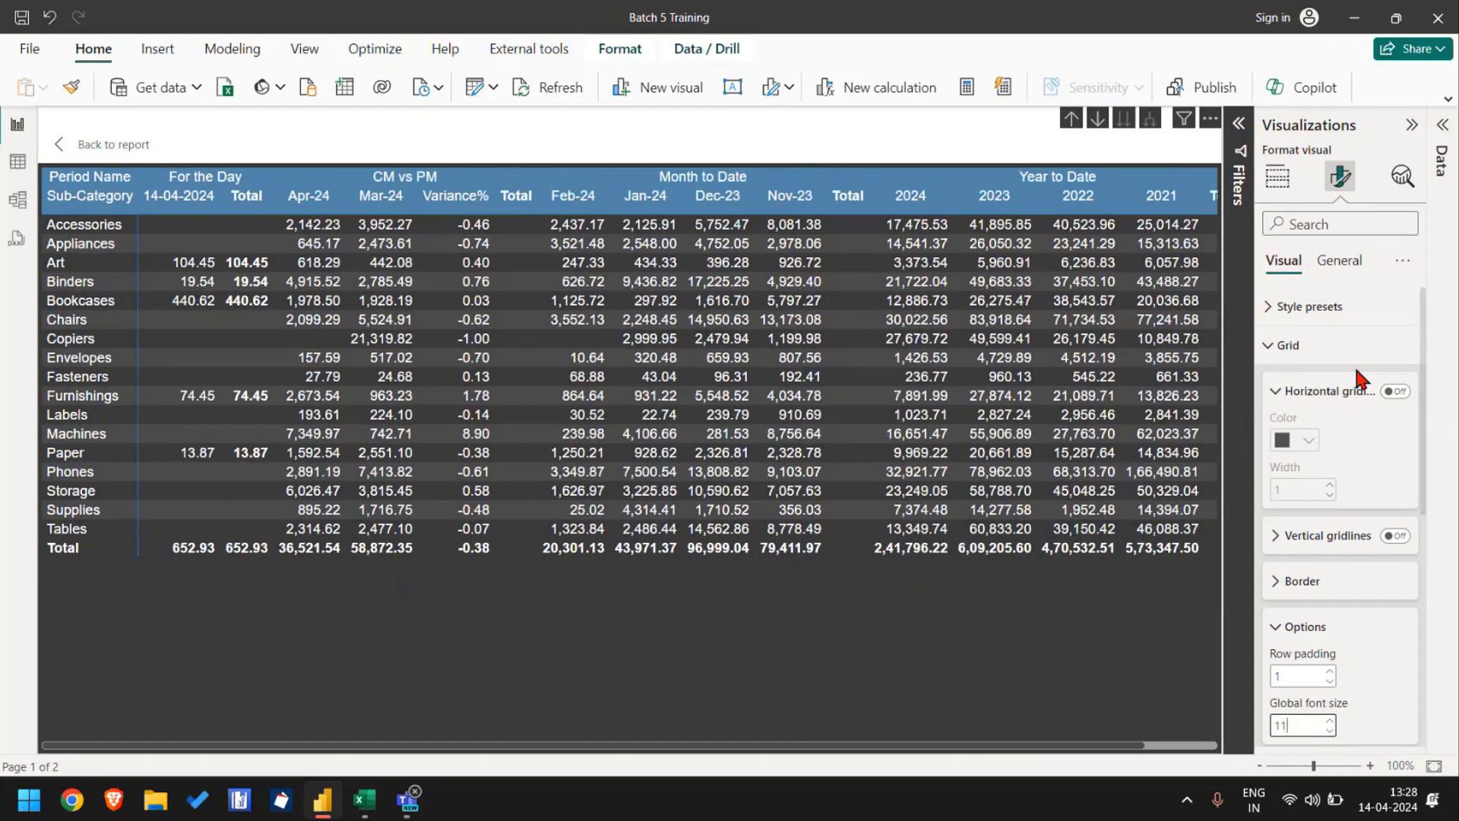
# Step: Turn off the matrix's column subtotals and compare the column layout with the disconnected table in Excel
pyautogui.click(1293, 345)
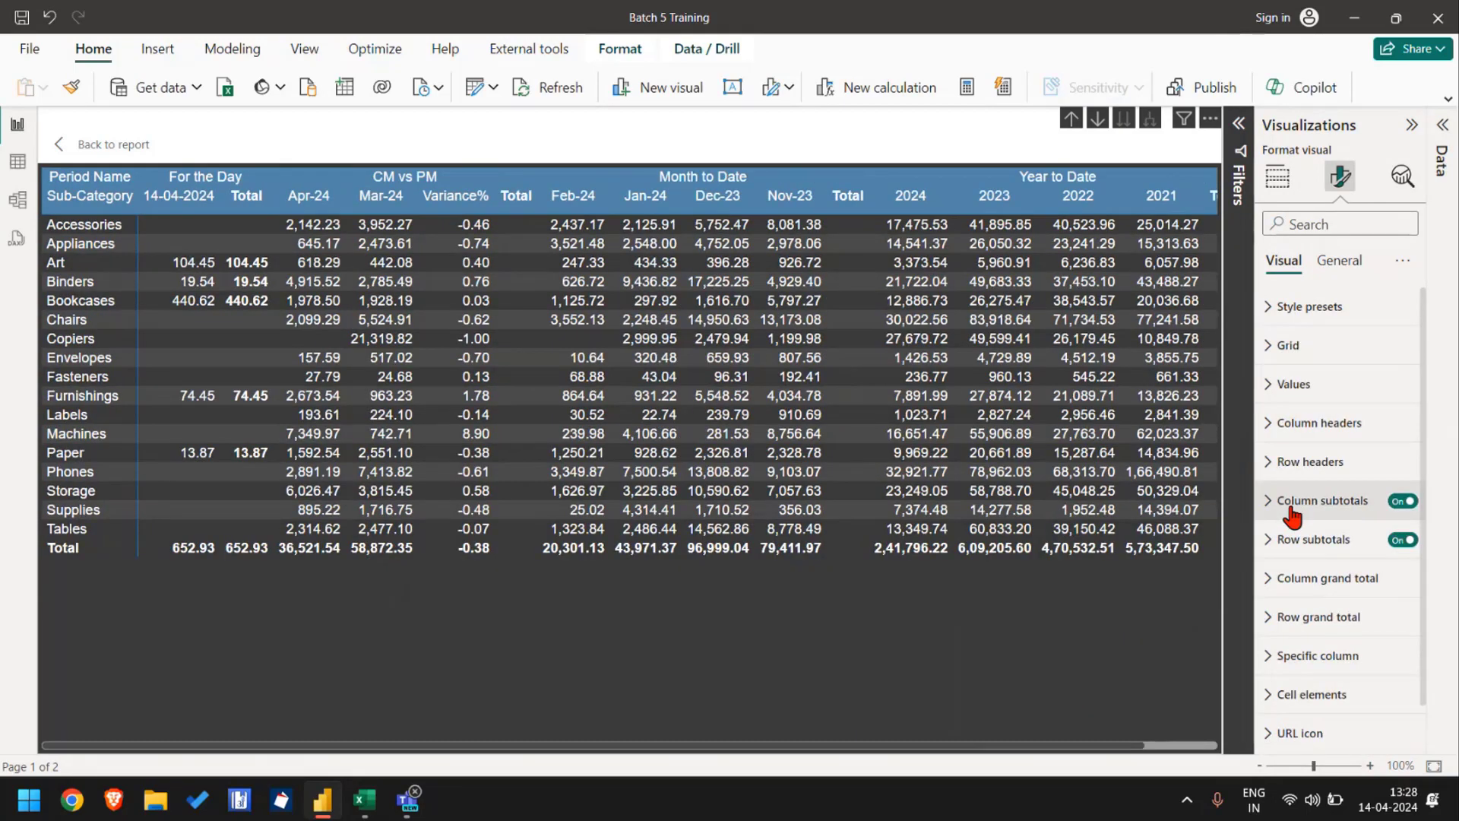
pyautogui.click(1402, 500)
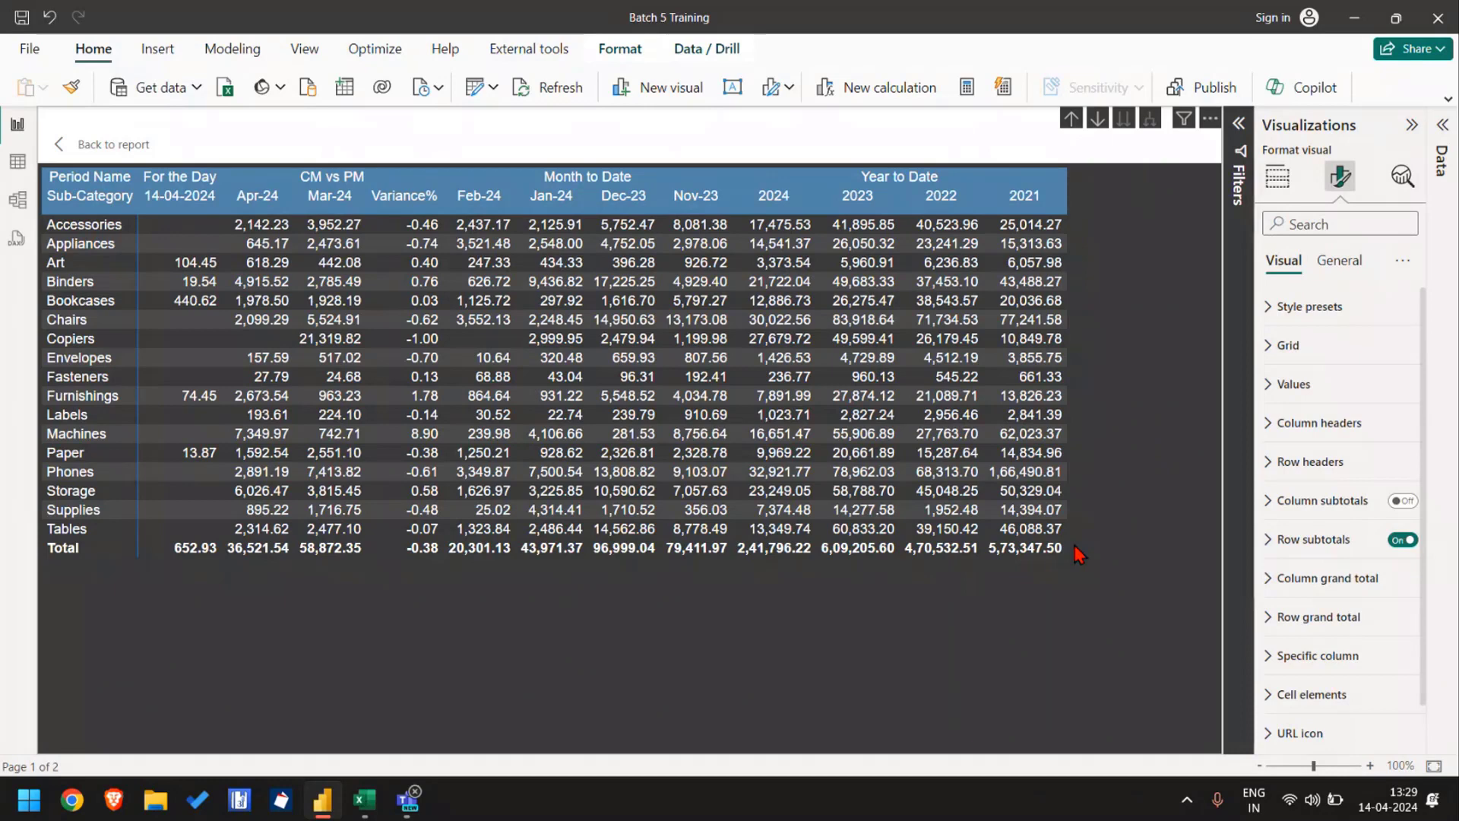
pyautogui.hotkey('alt', 'Tab')
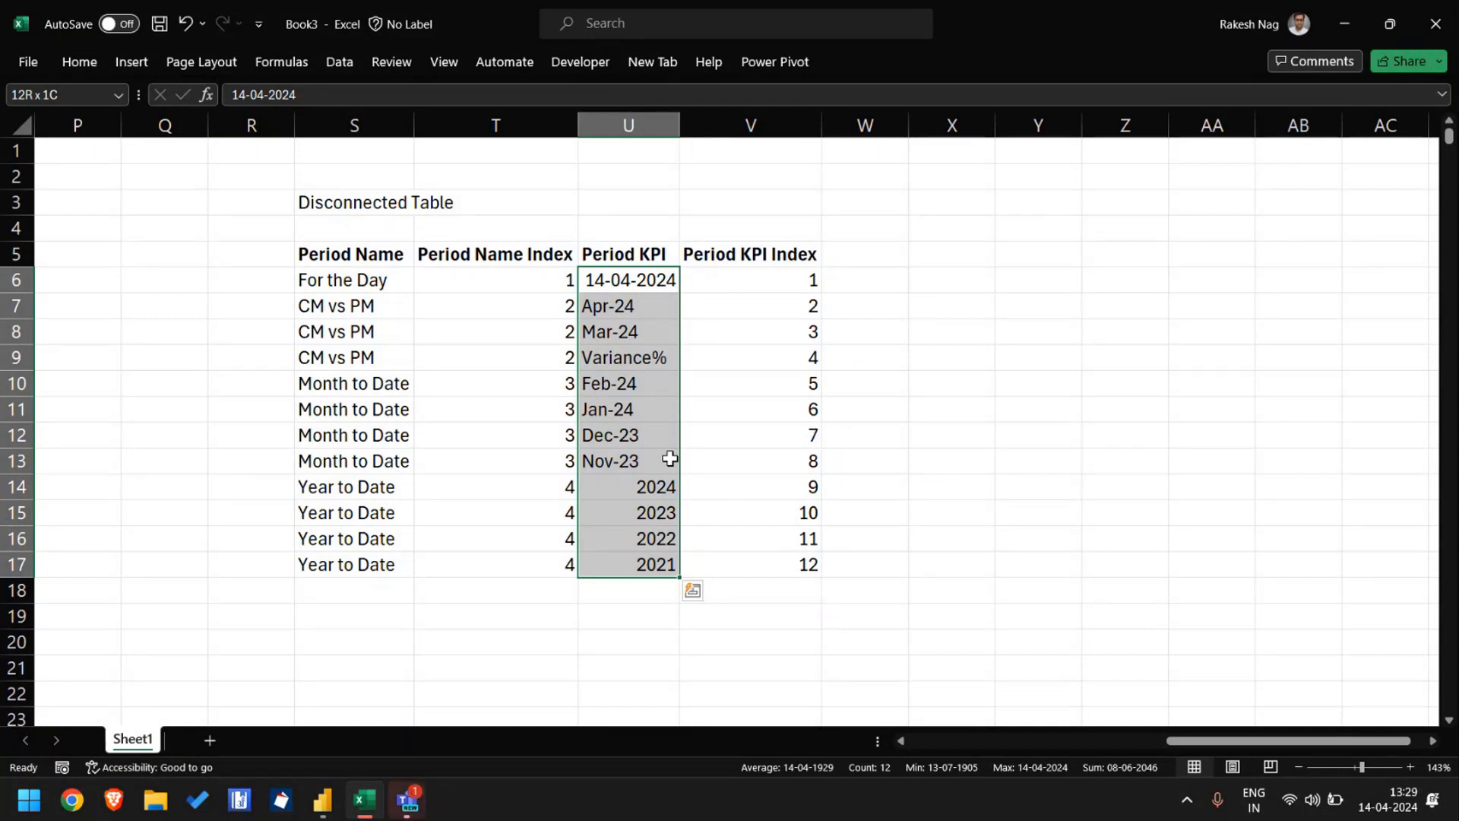
pyautogui.hotkey('alt', 'Tab')
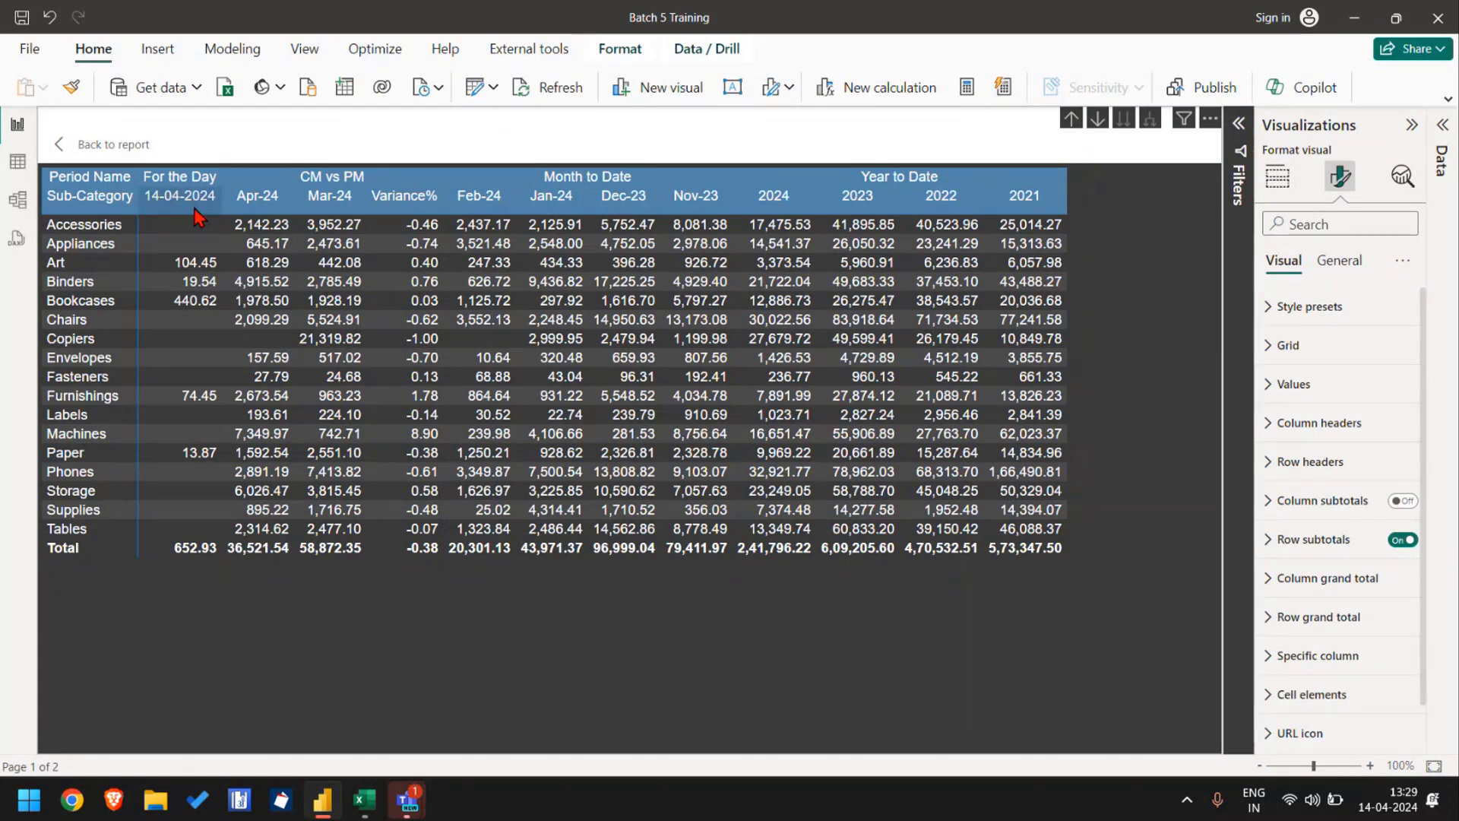
# Step: Add Period KPI Index below Period KPI in the matrix columns and expand the columns down to that level
pyautogui.click(1276, 180)
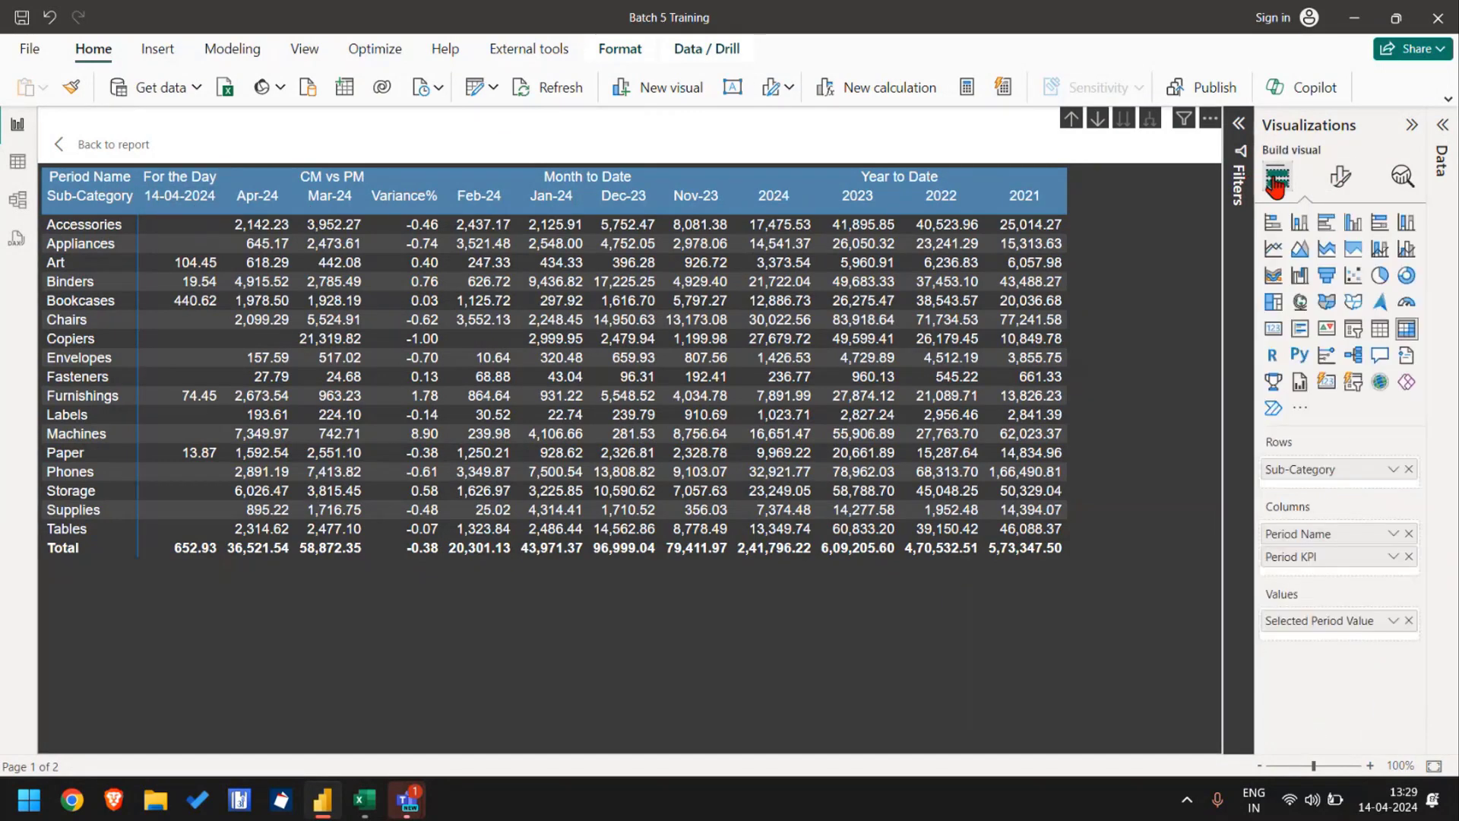
pyautogui.click(1442, 414)
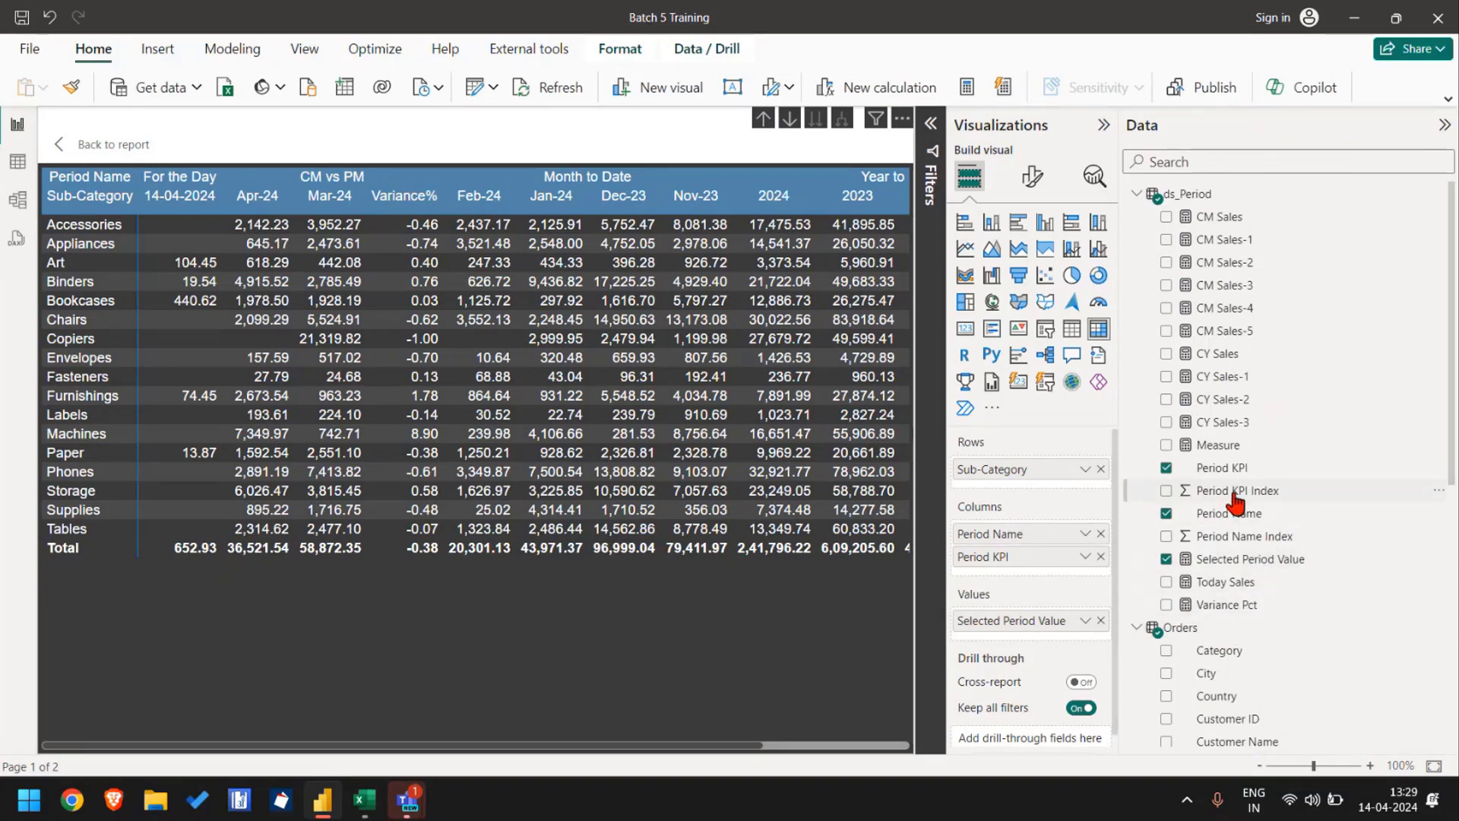
pyautogui.moveTo(1237, 498); pyautogui.dragTo(1042, 576)
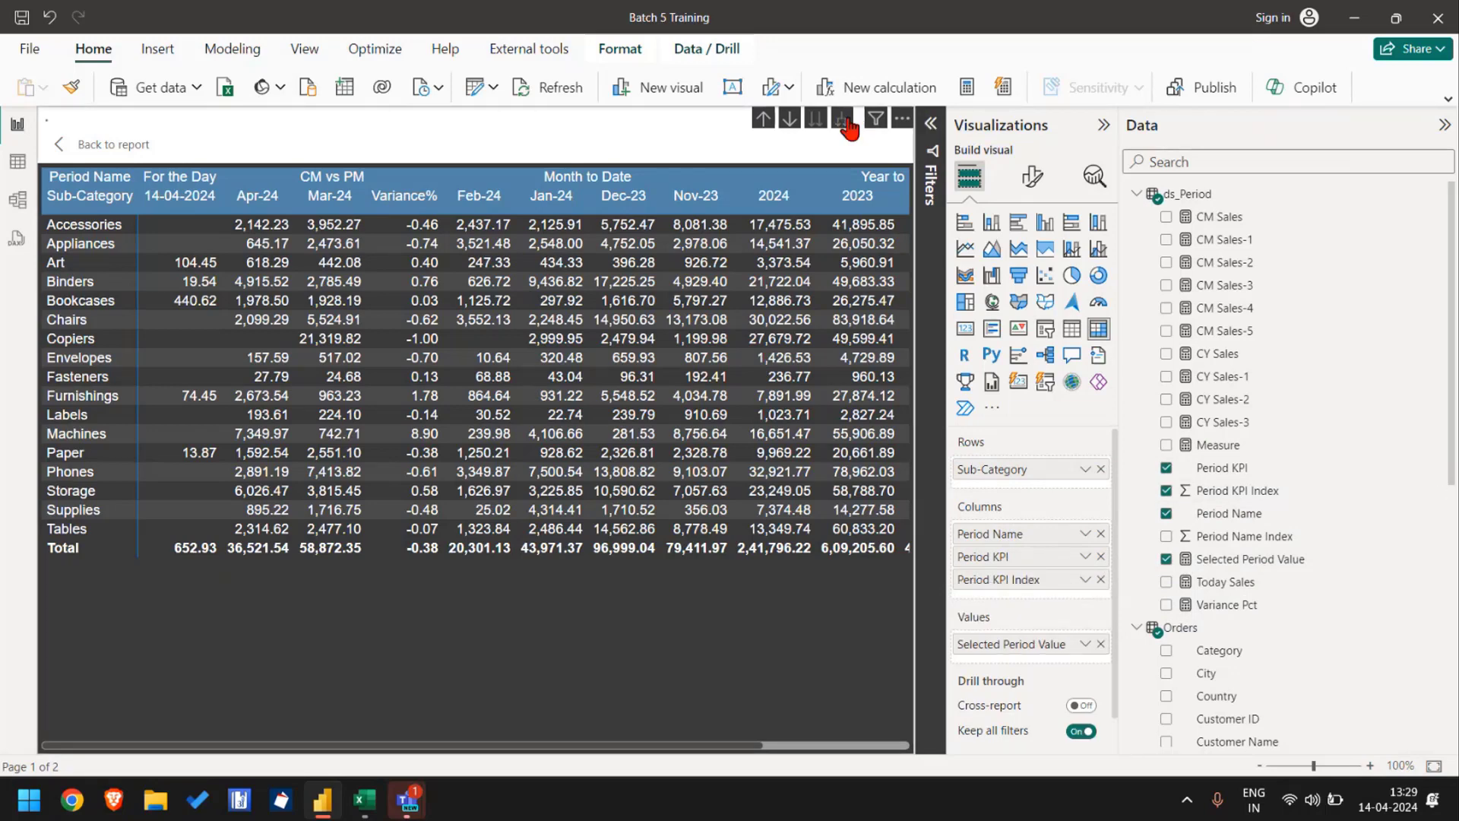
pyautogui.click(1104, 125)
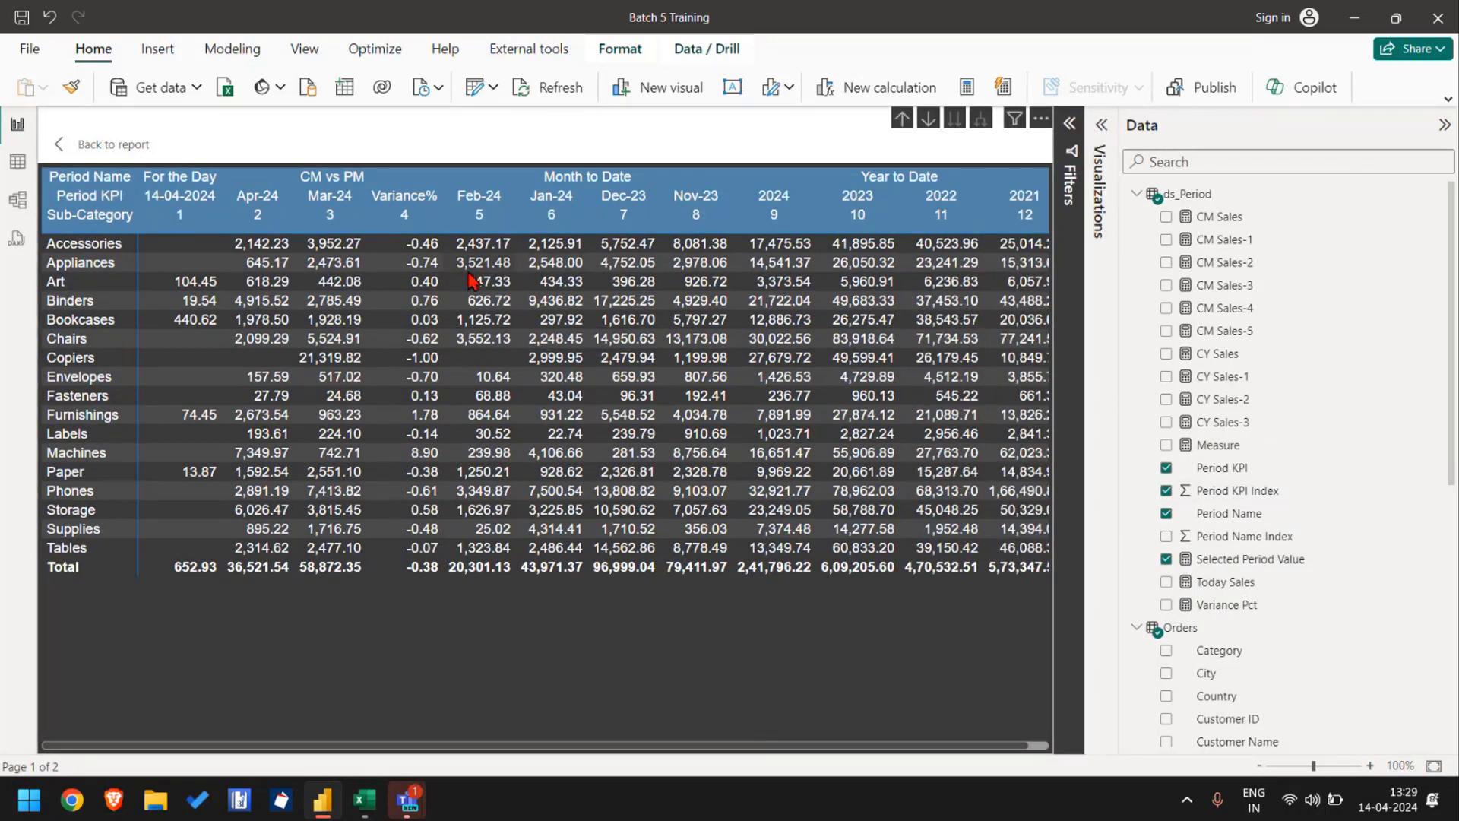
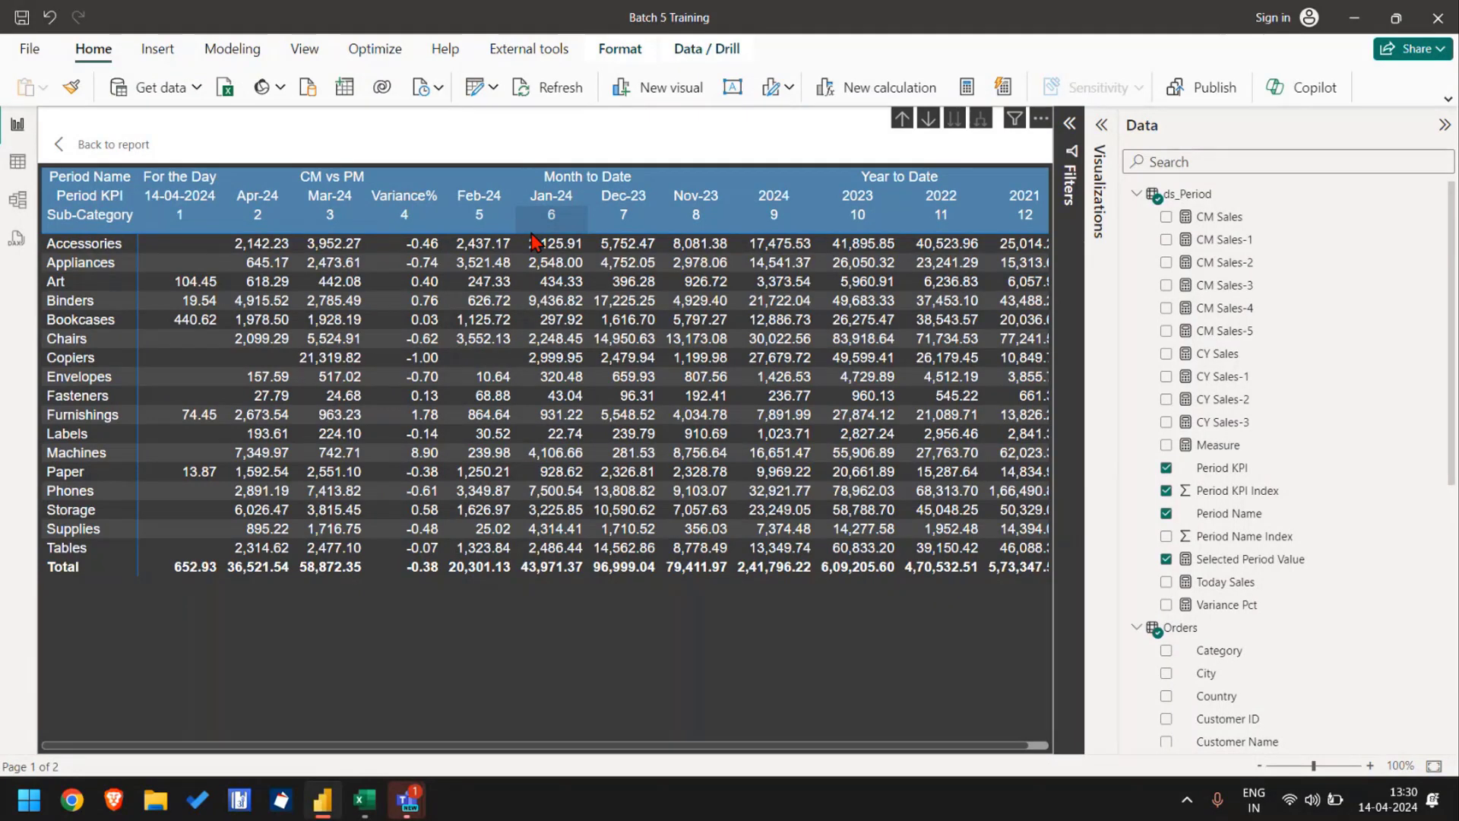
# Step: Remove Period KPI Index from the matrix columns
pyautogui.click(1101, 124)
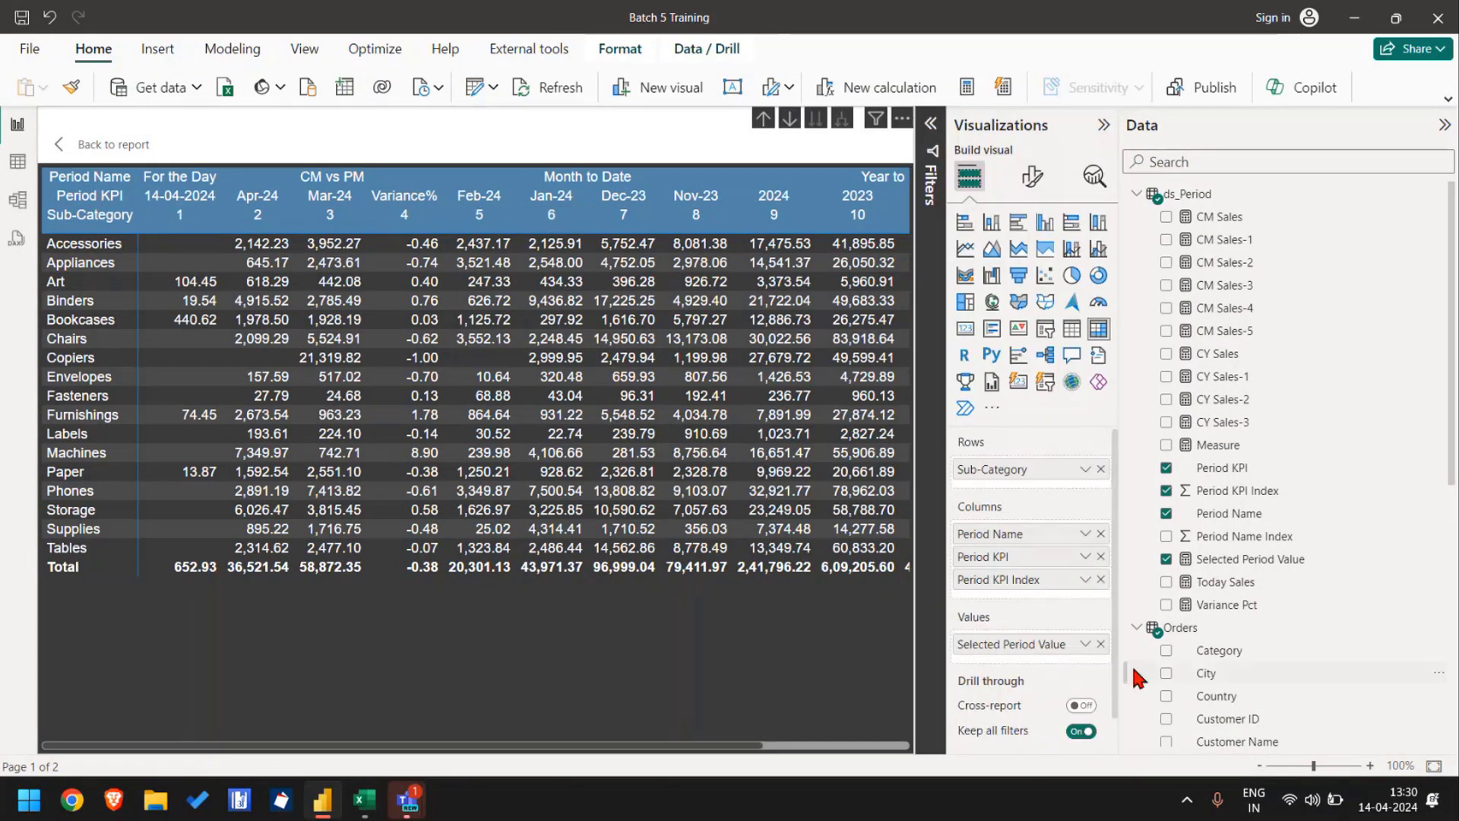
pyautogui.click(1100, 580)
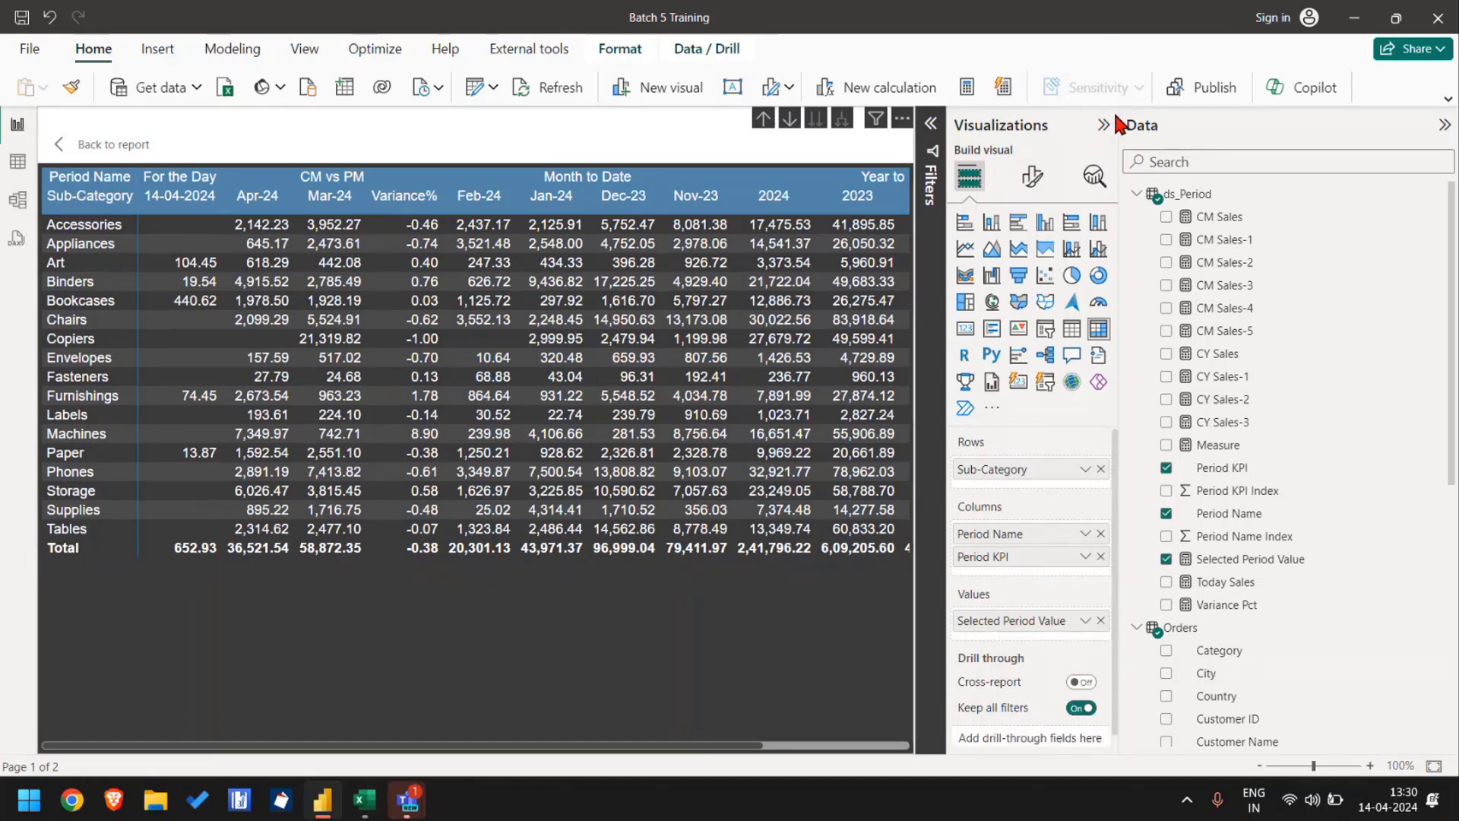
pyautogui.click(1103, 125)
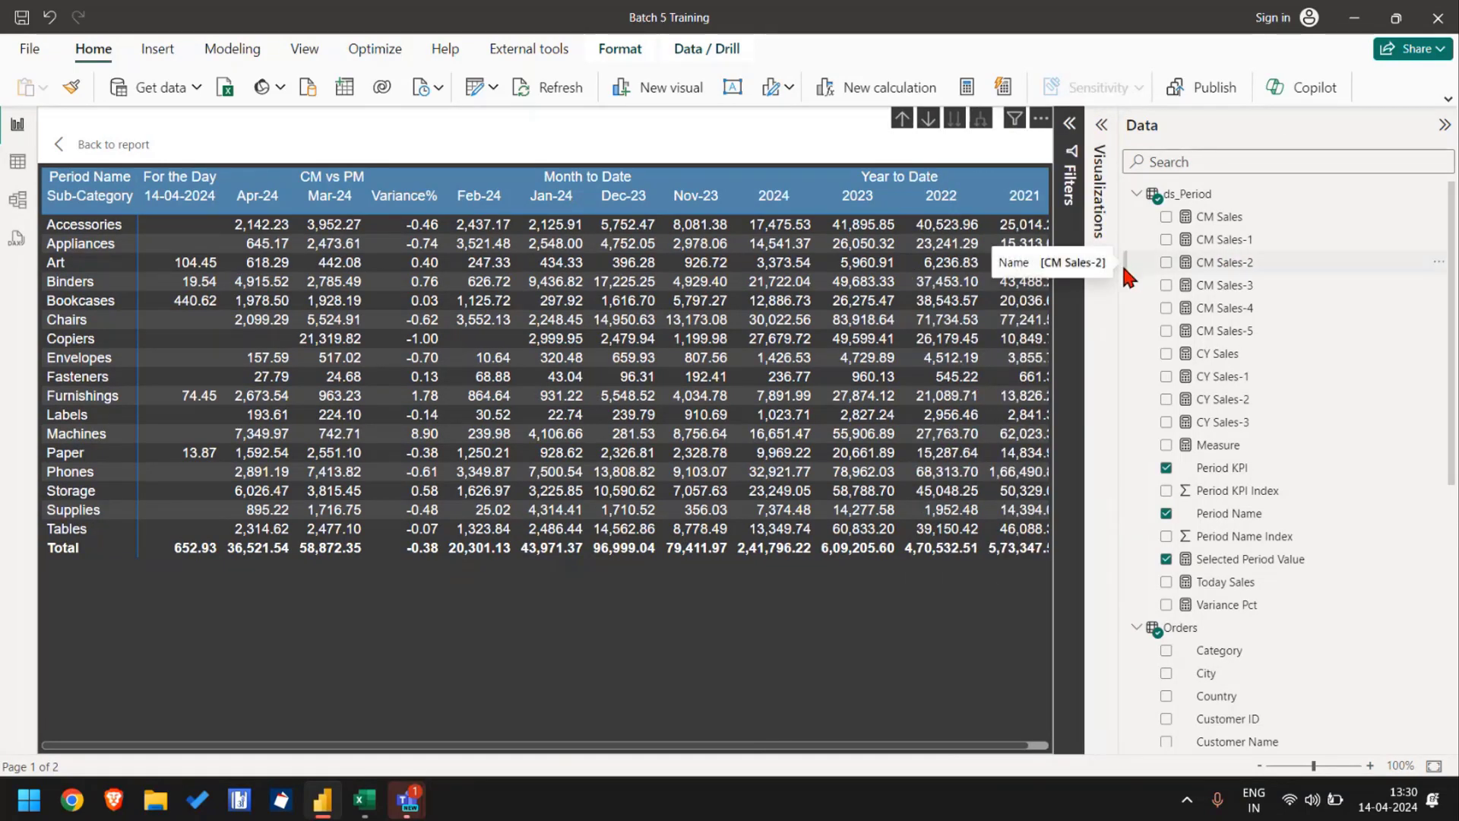
# Step: Narrow the Data pane to view the whole matrix, and compare the ds_Period table rows with the Disconnected Table range in Excel
pyautogui.moveTo(1122, 267); pyautogui.dragTo(1258, 267)
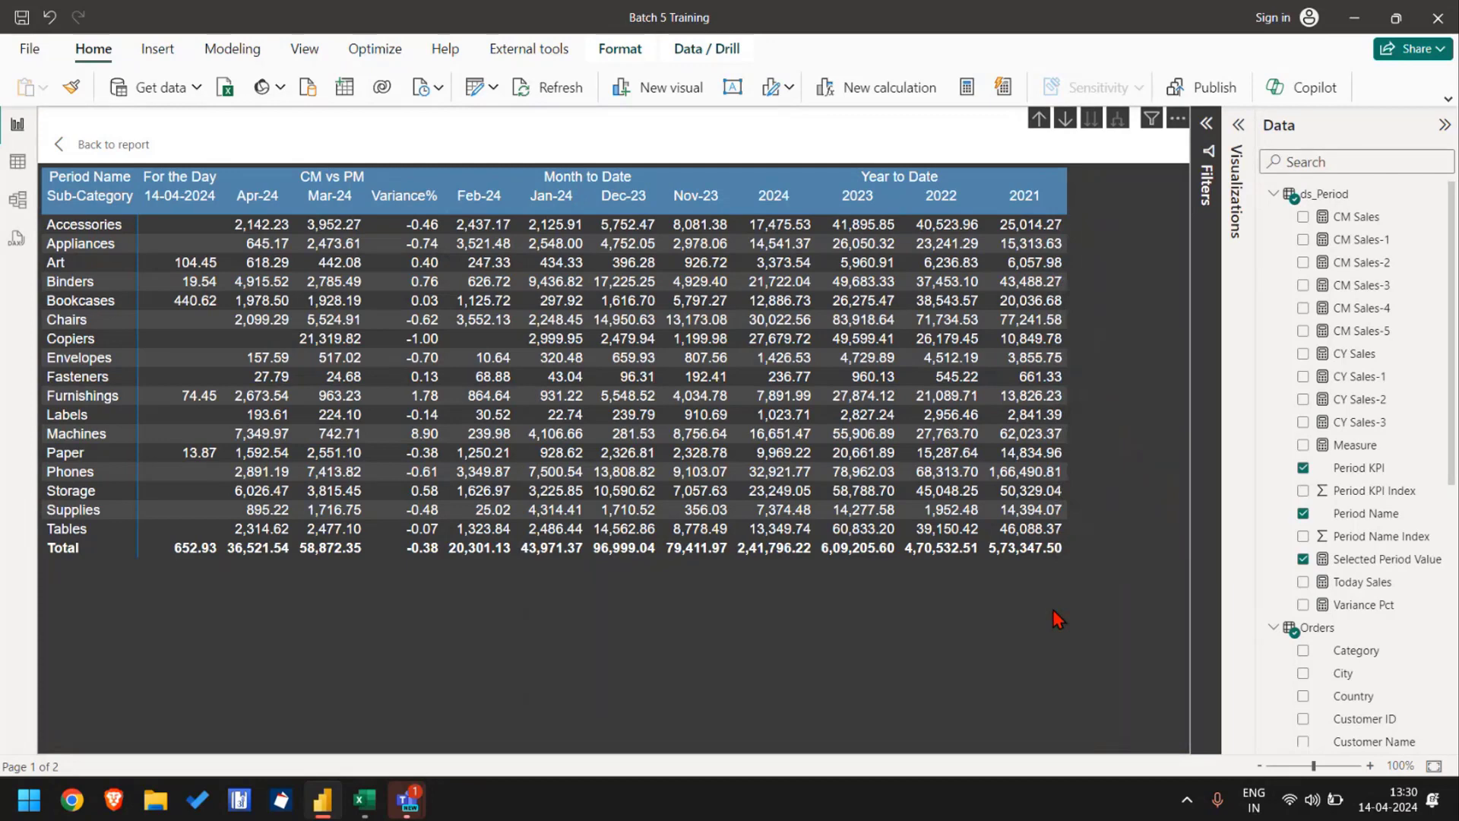
pyautogui.click(17, 161)
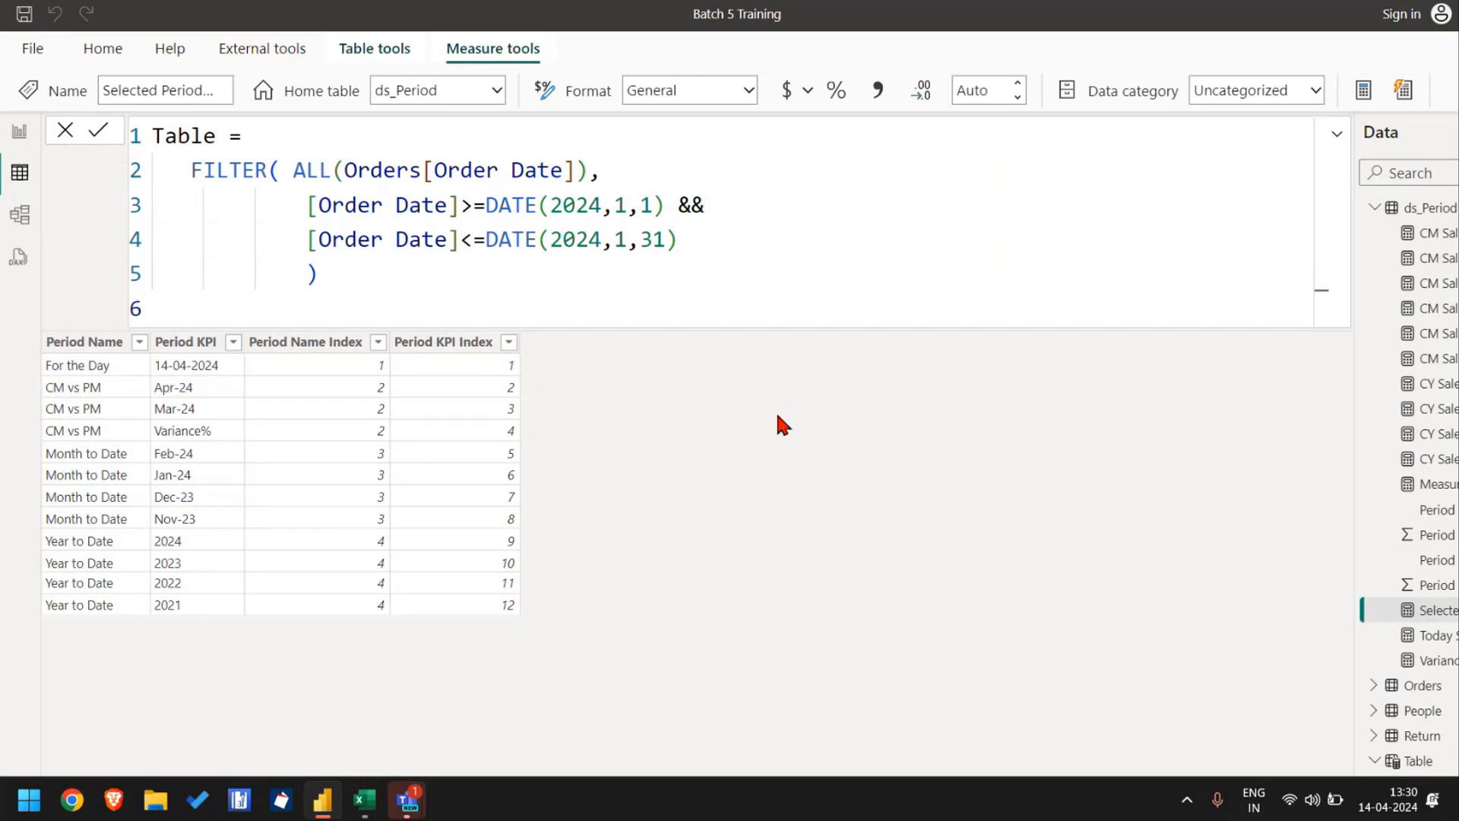
pyautogui.hotkey('alt', 'Tab')
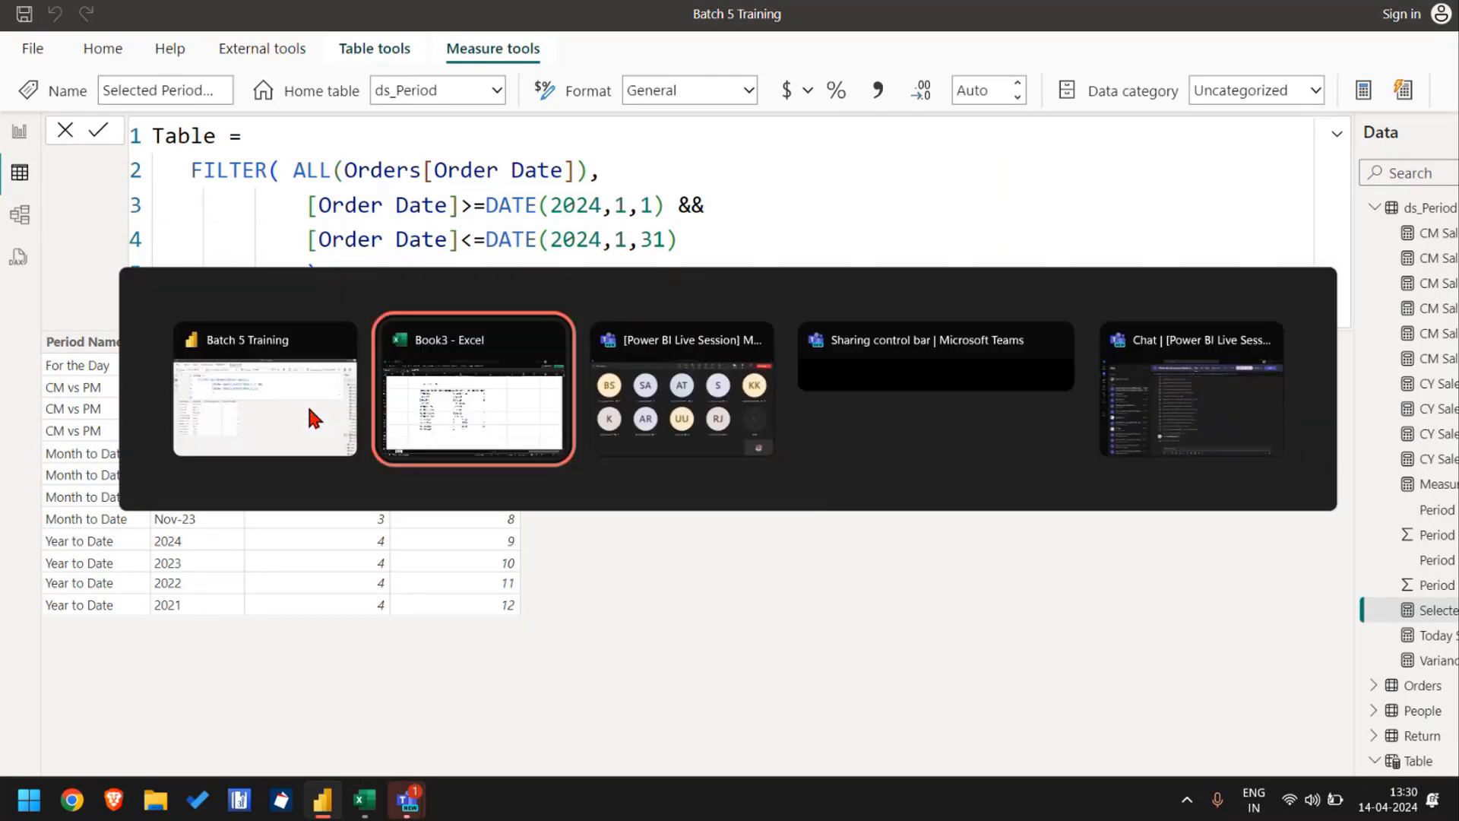
pyautogui.moveTo(351, 255); pyautogui.dragTo(753, 566)
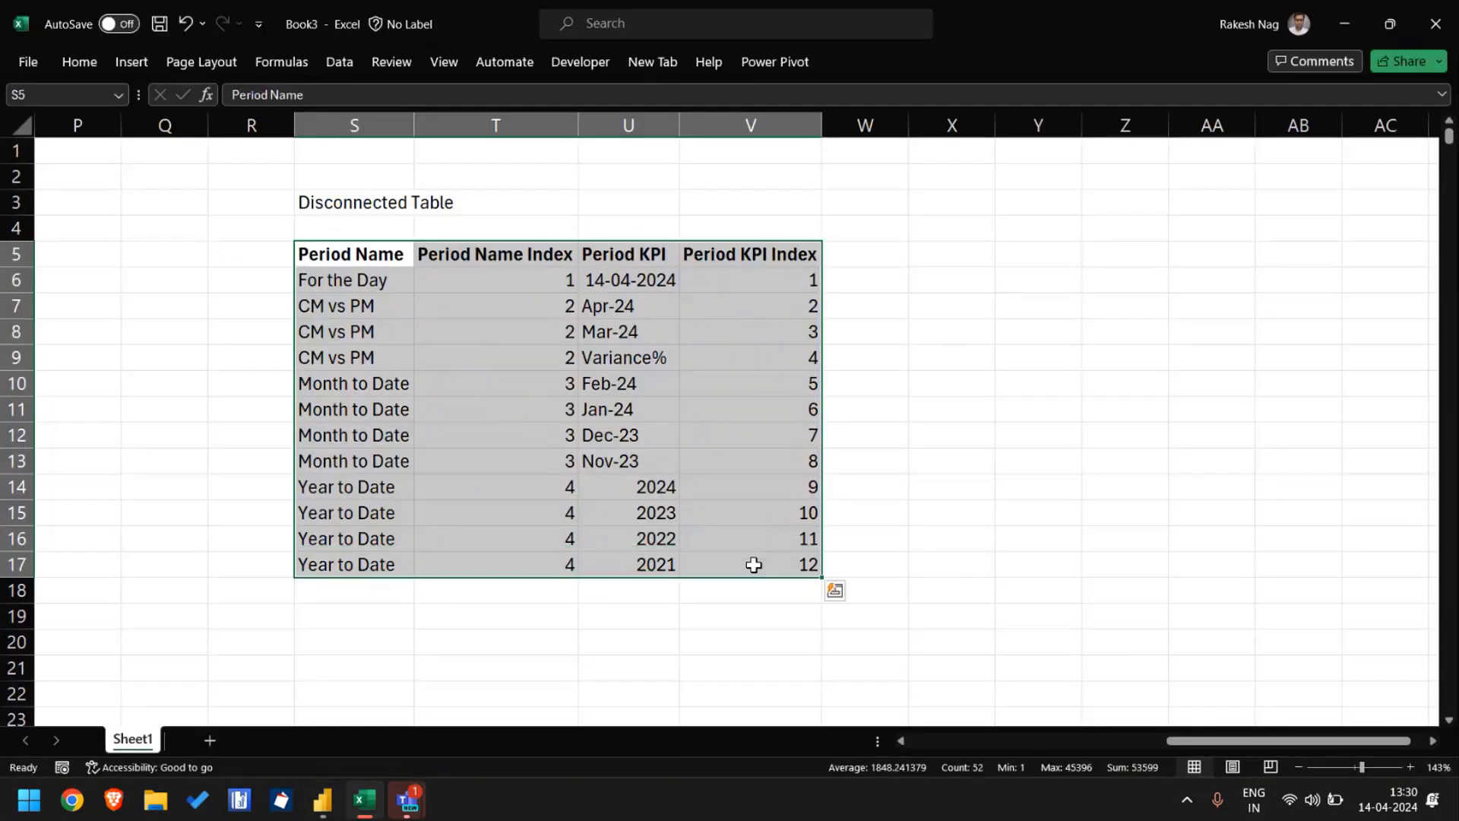
pyautogui.hotkey('alt', 'Tab')
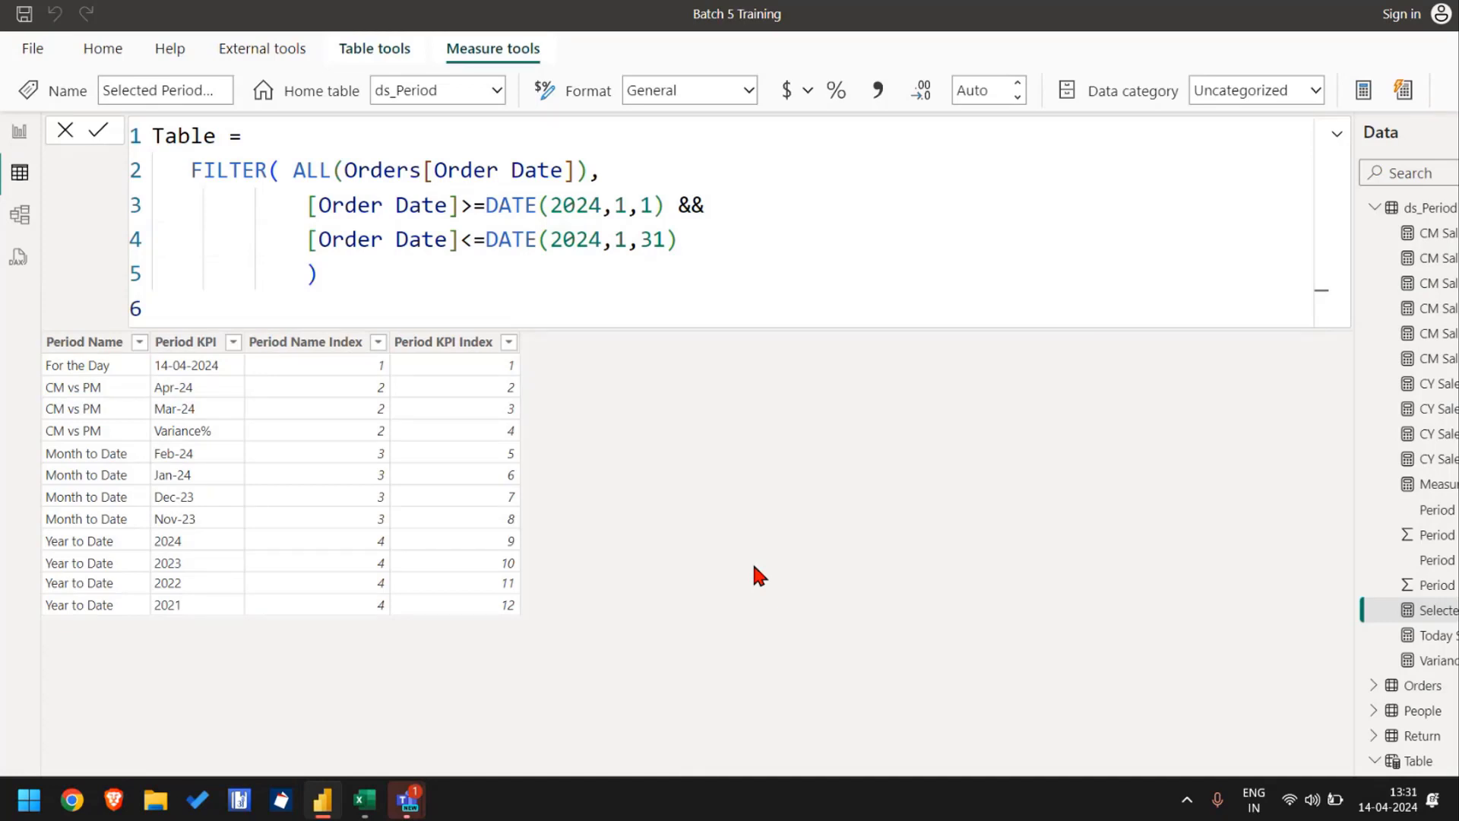
# Step: Clear the FILTER expression from the calculated table's formula, leaving only "Table ="
pyautogui.click(280, 136)
pyautogui.press('Left')
pyautogui.press('Left')
pyautogui.press('Left')
pyautogui.press('Right')
pyautogui.press('Right')
pyautogui.press('Right')
pyautogui.hotkey('shift', 'ctrl', 'End')
pyautogui.press('Delete')
pyautogui.press('Escape')
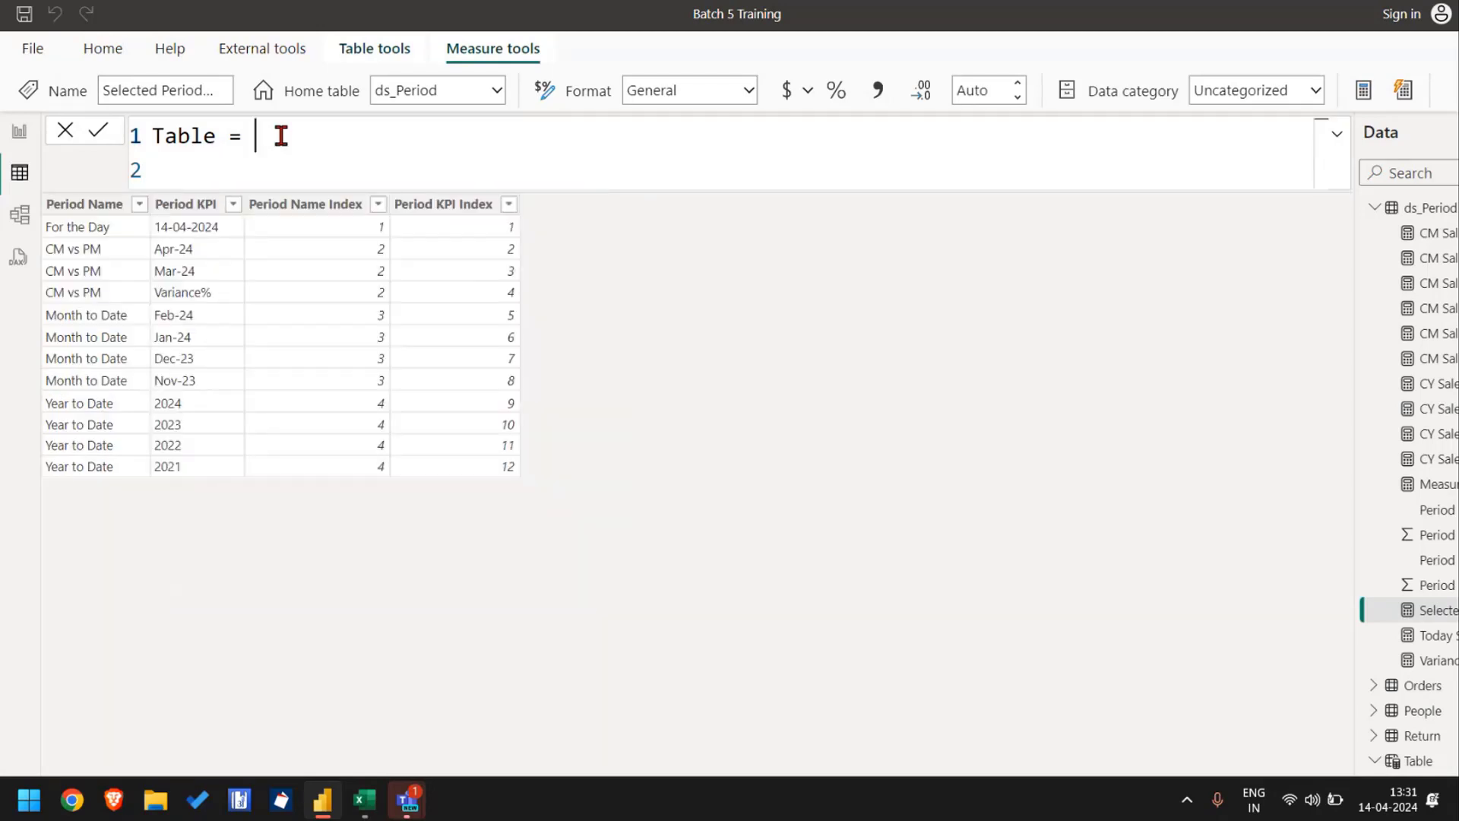
# Step: Enter a pair of curly braces on separate lines as the table constructor, with blank lines between them for rows
pyautogui.press('Down')
pyautogui.write('{}')
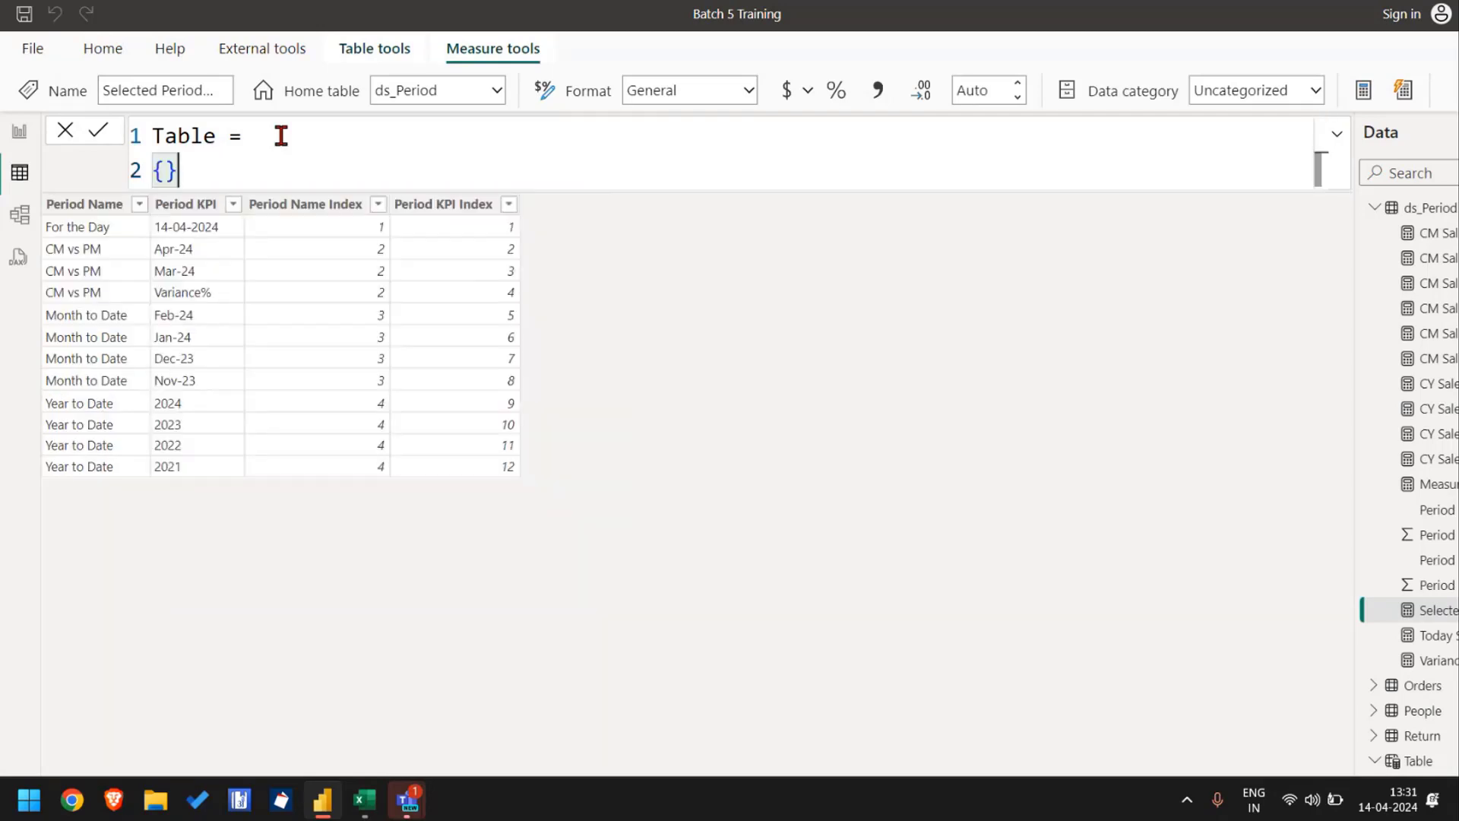
pyautogui.hotkey('shift', 'Home')
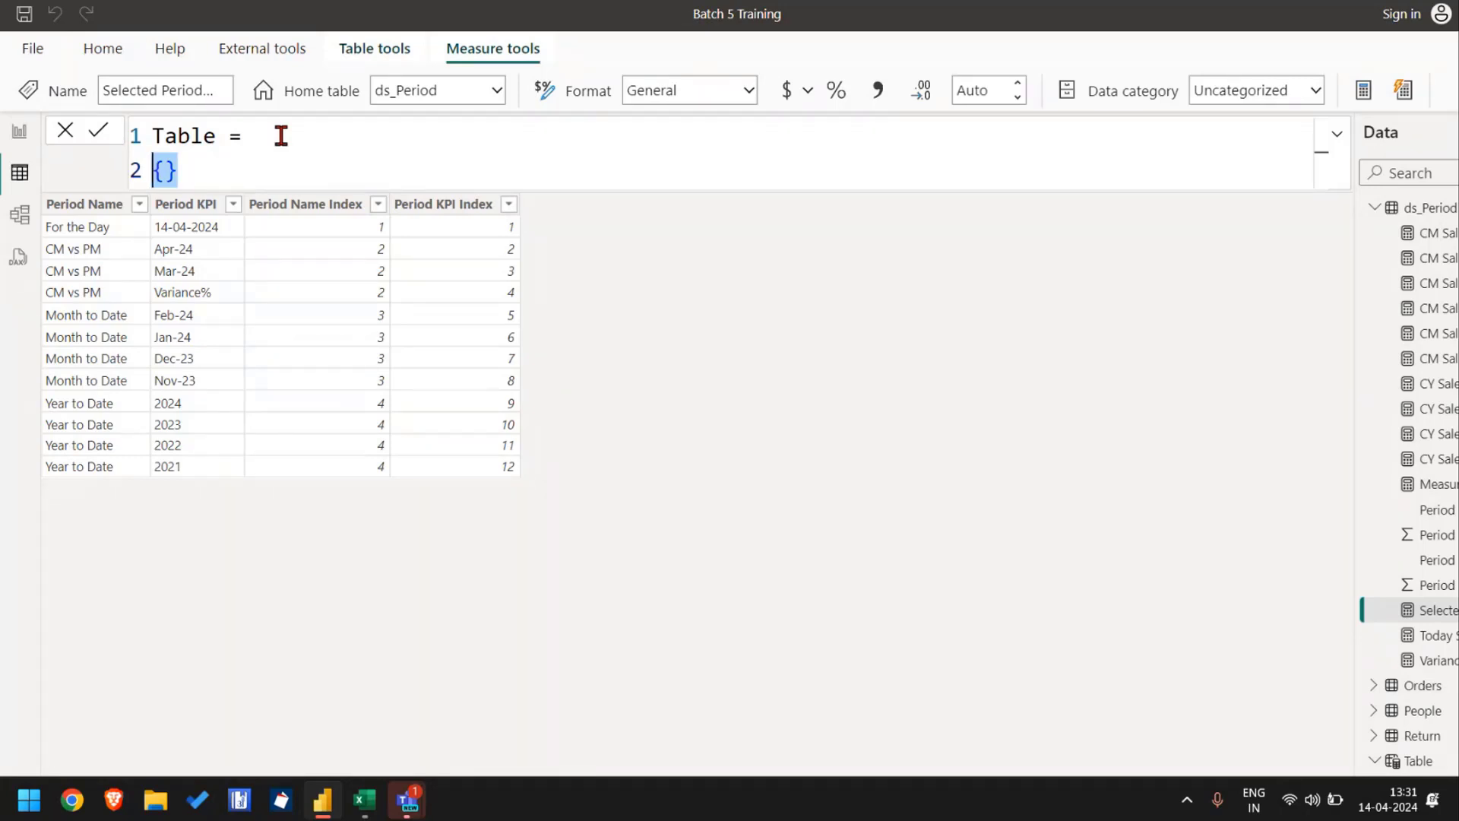
pyautogui.press('Right')
pyautogui.press('Left')
pyautogui.hotkey('shift', 'Return')
pyautogui.hotkey('shift', 'Return')
pyautogui.press('Up')
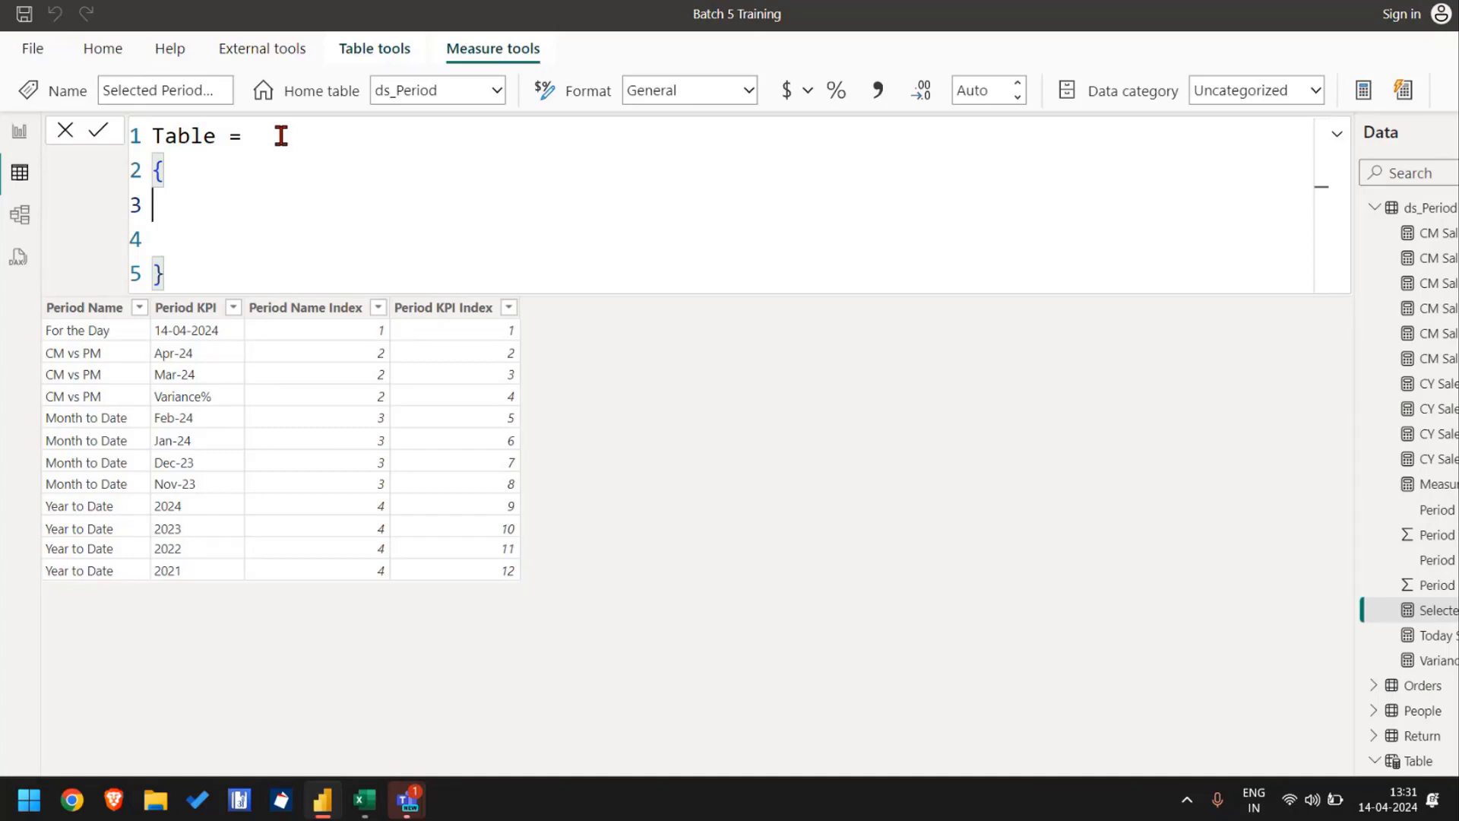
# Step: Start a parenthesised row inside the braces with "For the Day" as its first value, taken from the Excel Period Name column
pyautogui.write('(')
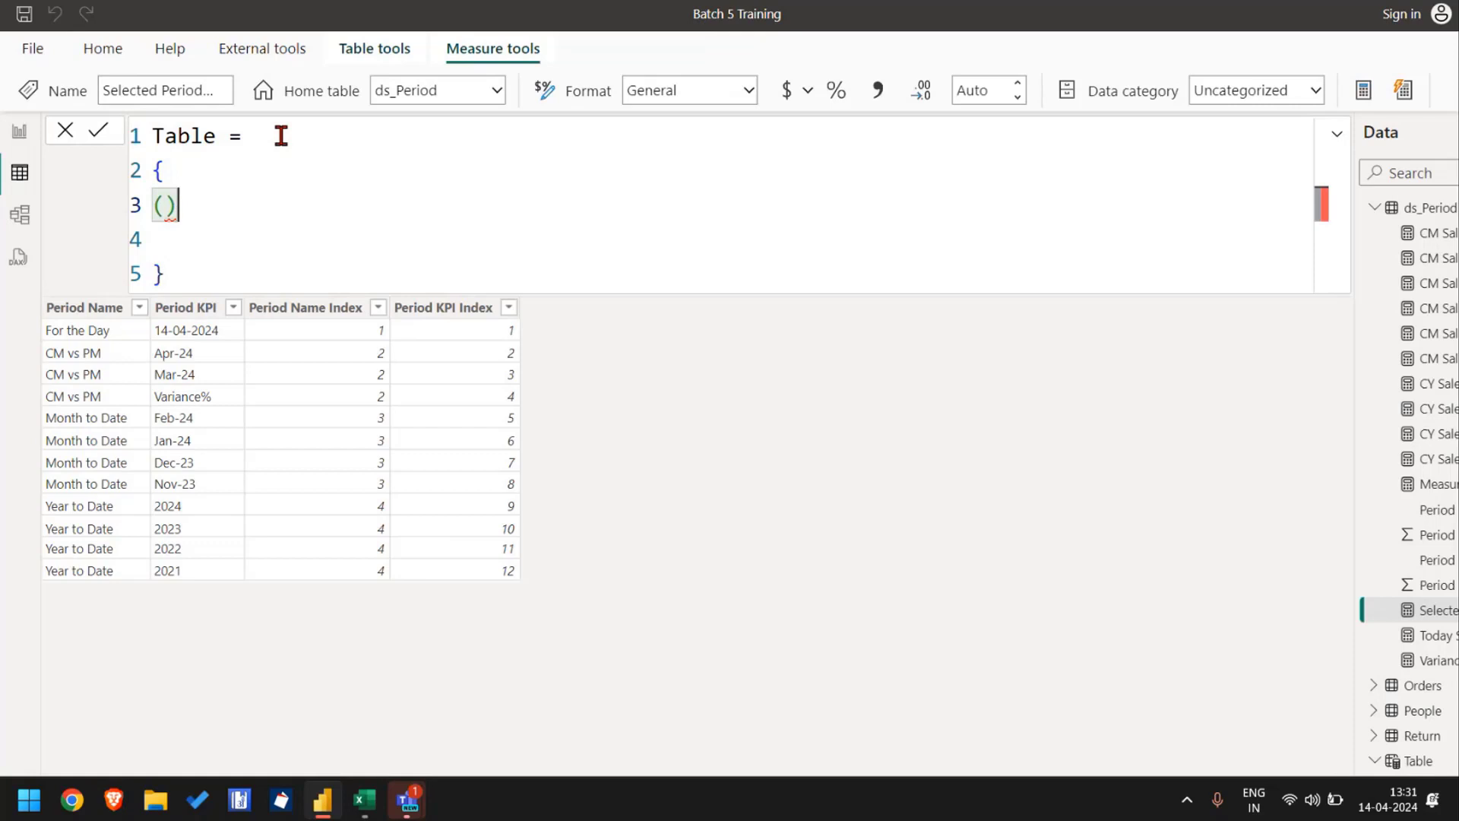
pyautogui.press('Left')
pyautogui.hotkey('alt', 'Tab')
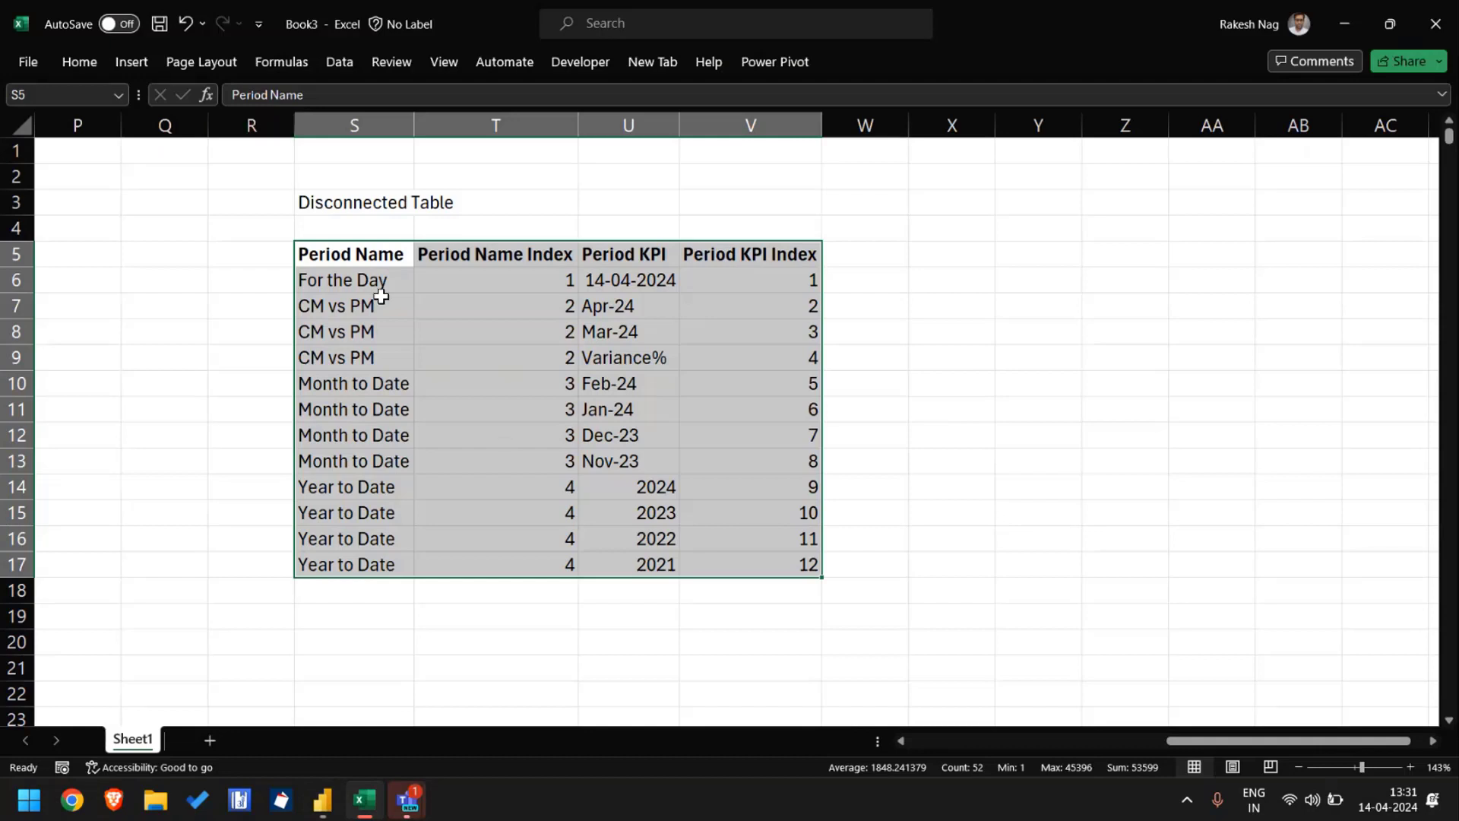
pyautogui.click(381, 296)
pyautogui.press('F2')
pyautogui.hotkey('shift', 'Home')
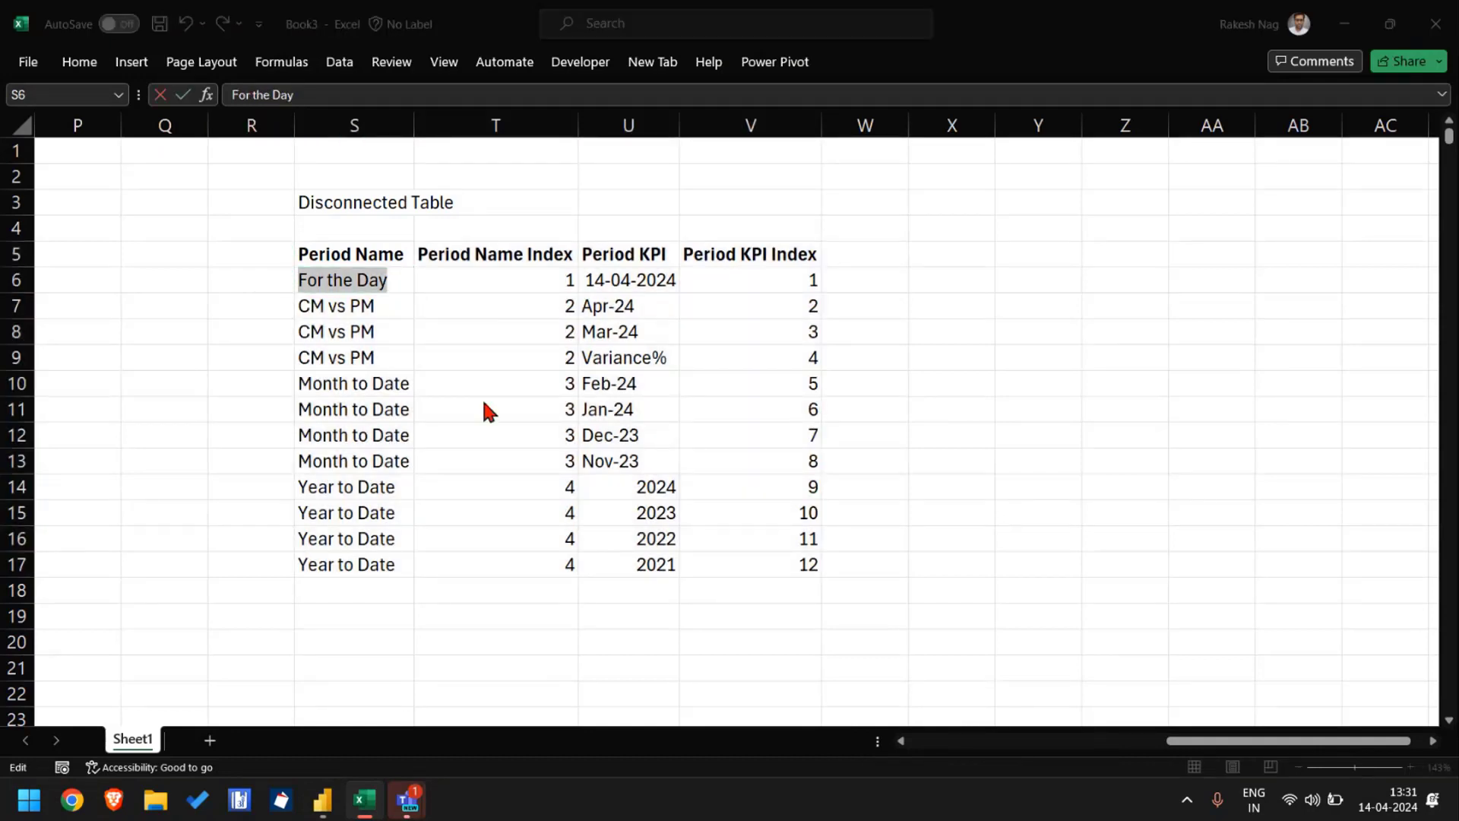
pyautogui.hotkey('alt', 'Tab')
pyautogui.write('"For the Day')
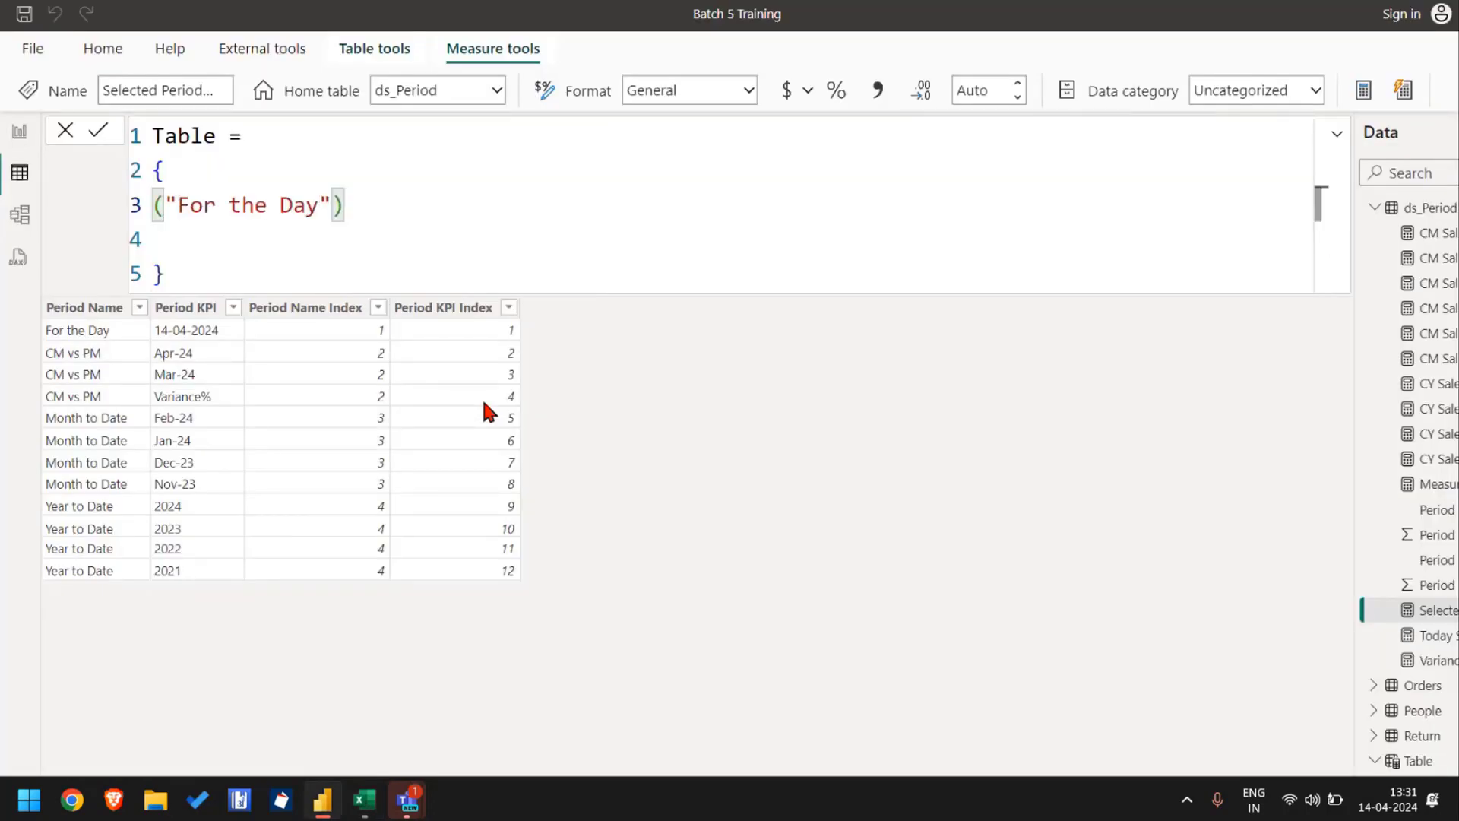
pyautogui.write('",')
# Step: Add 1 as the row's second value from the Excel Period Name Index, followed by a comma for the Period KPI value
pyautogui.hotkey('alt', 'Tab')
pyautogui.press('Tab')
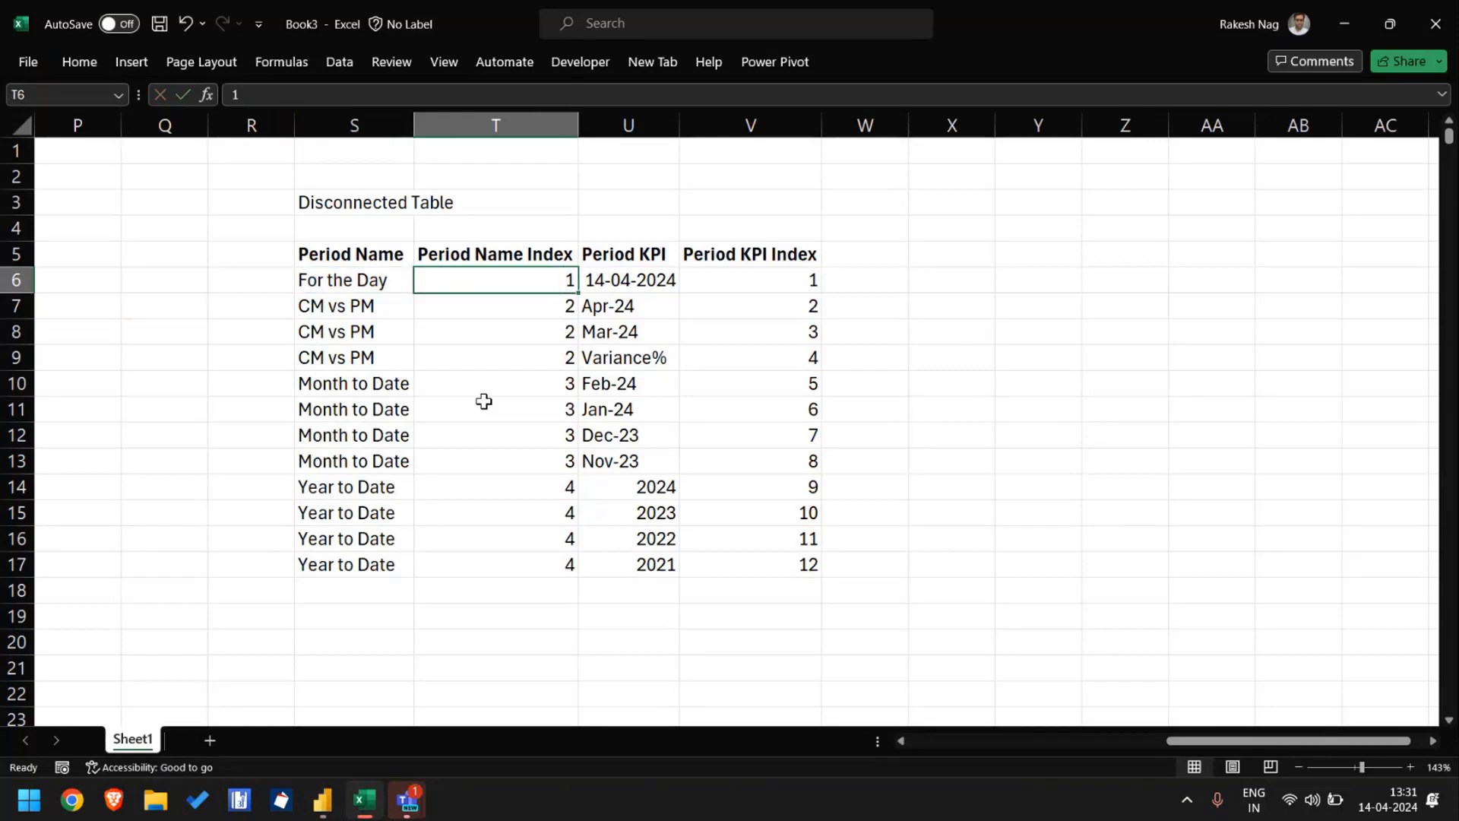
pyautogui.hotkey('alt', 'Tab')
pyautogui.write('1')
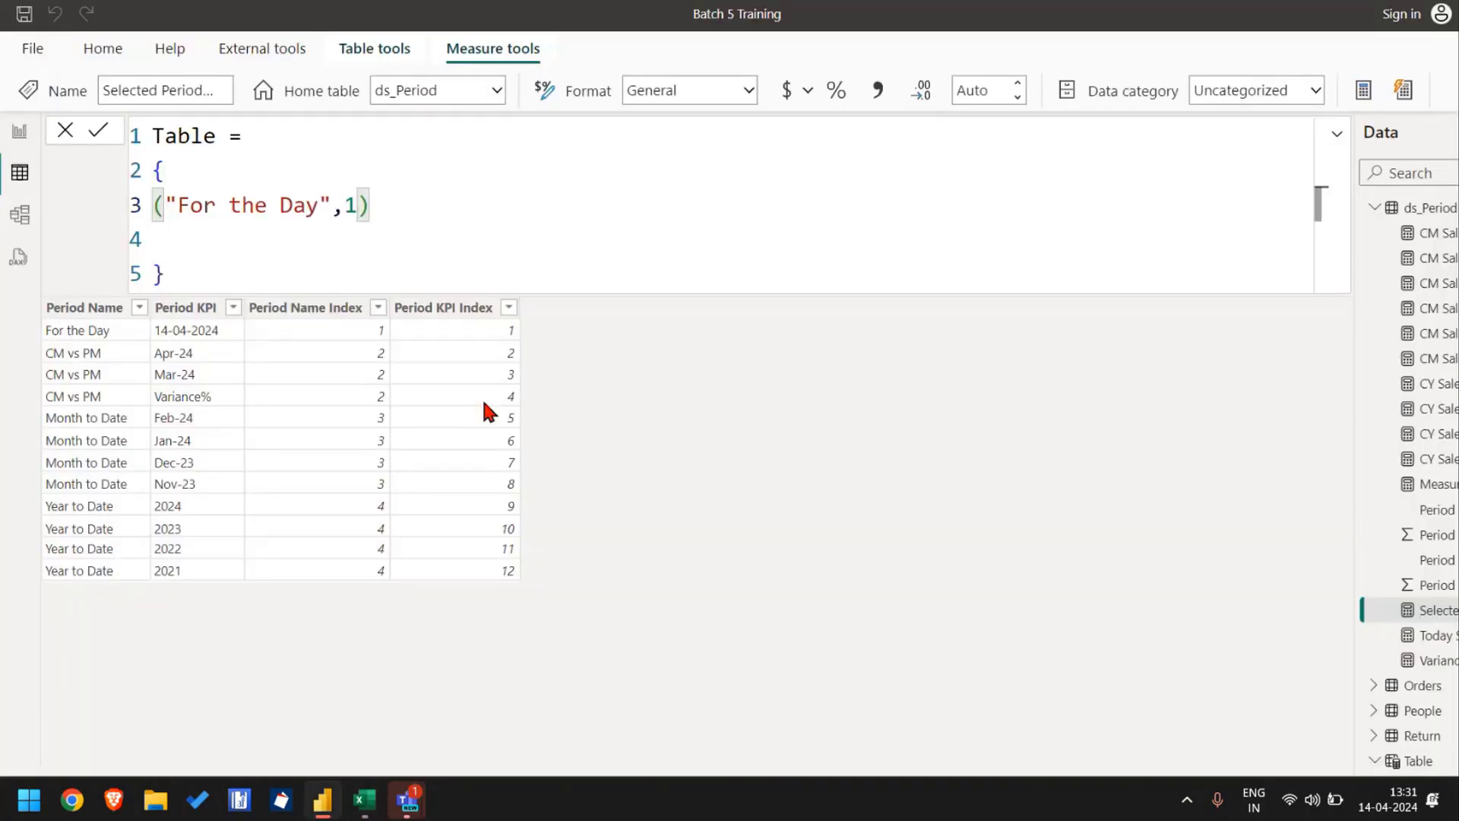
pyautogui.hotkey('alt', 'Tab')
pyautogui.press('Tab')
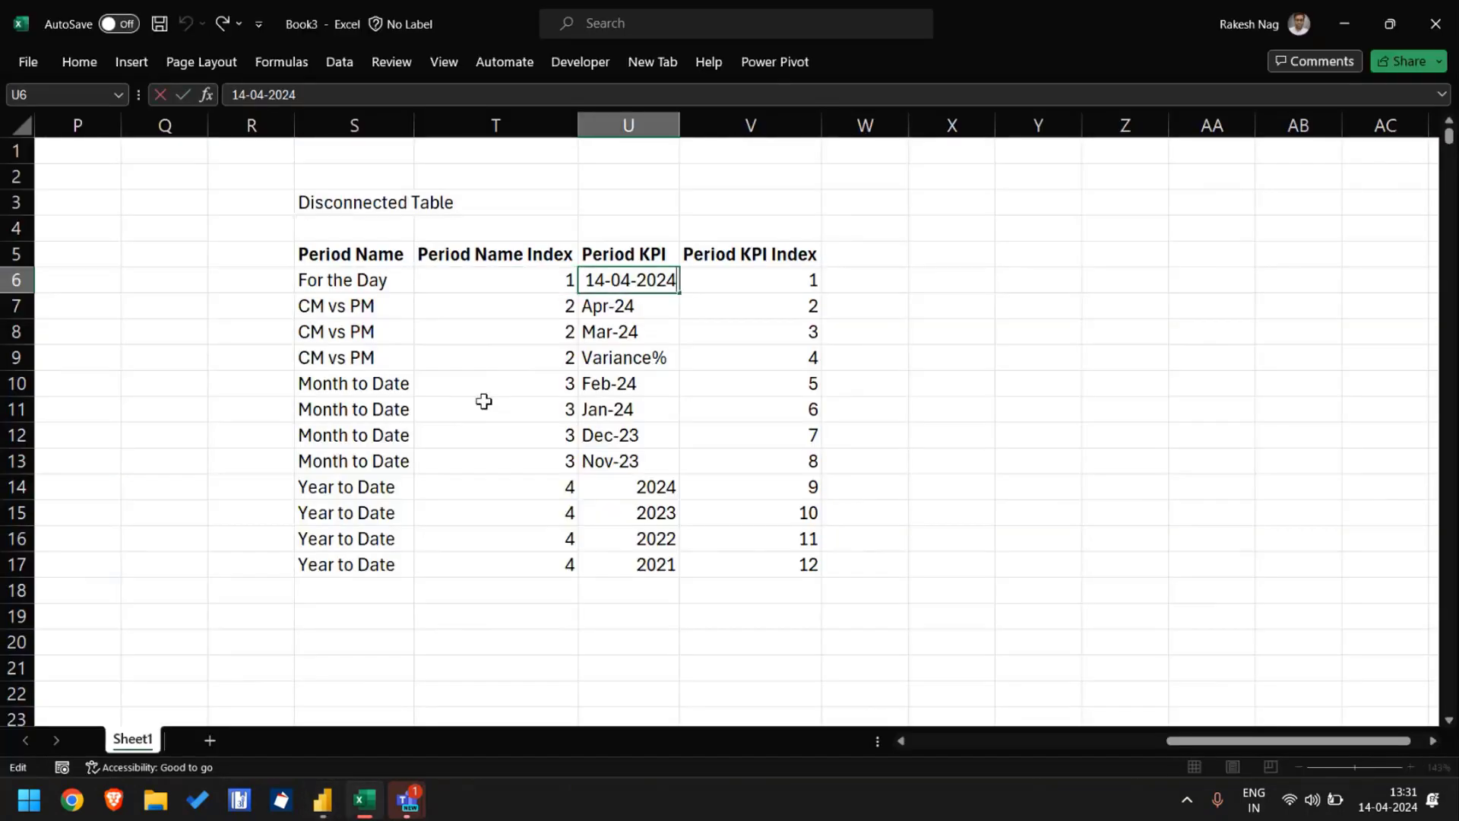
pyautogui.hotkey('ctrl', 'c')
pyautogui.hotkey('alt', 'Tab')
pyautogui.write(',')
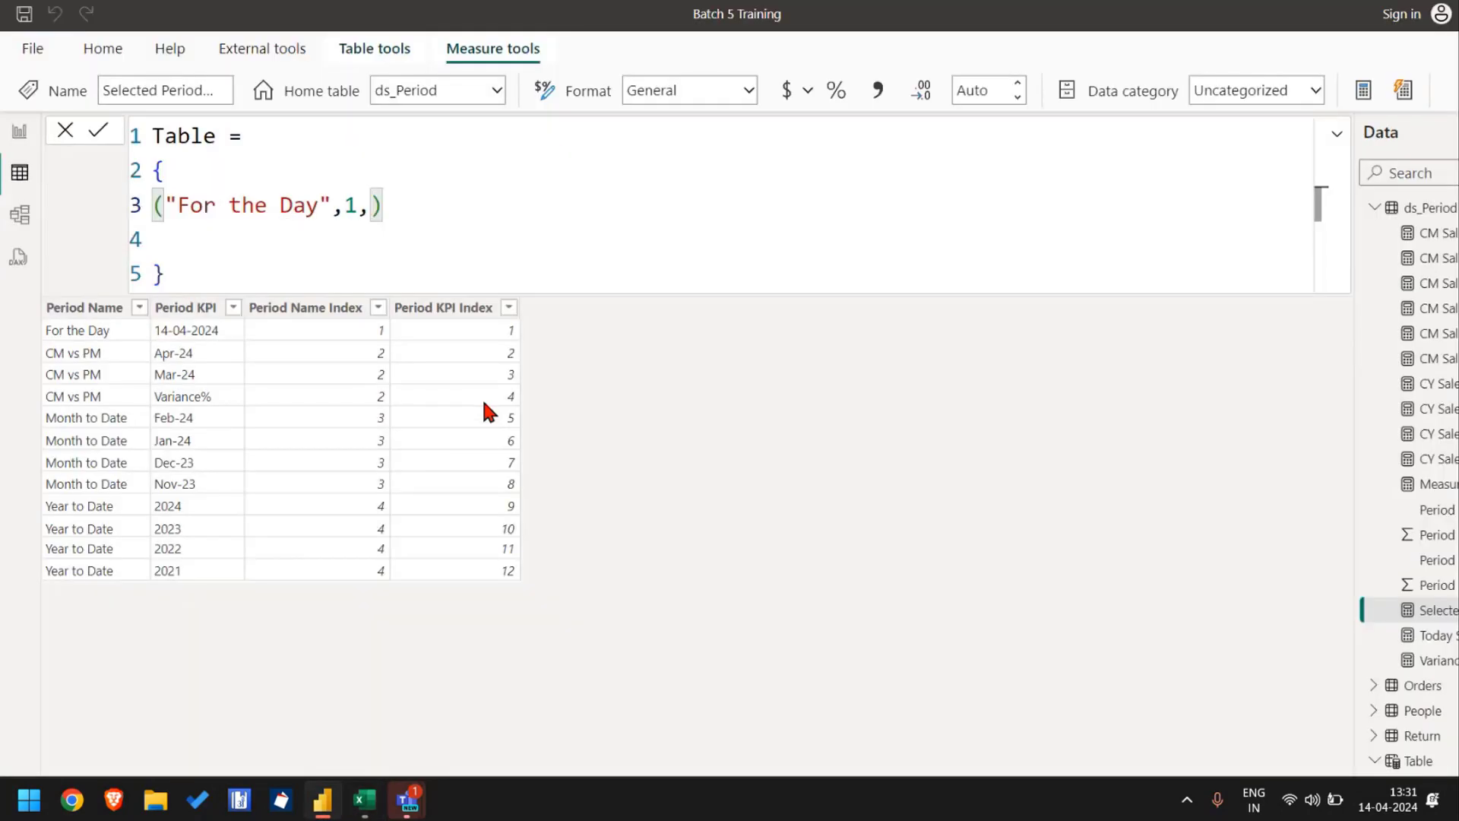
pyautogui.write('""')
pyautogui.press('BackSpace')
pyautogui.press('BackSpace')
# Step: Check the Excel Period KPI date and add FORMAT(TODAY(),"dd-mmm-yy") as the row's third value
pyautogui.hotkey('alt', 'Tab')
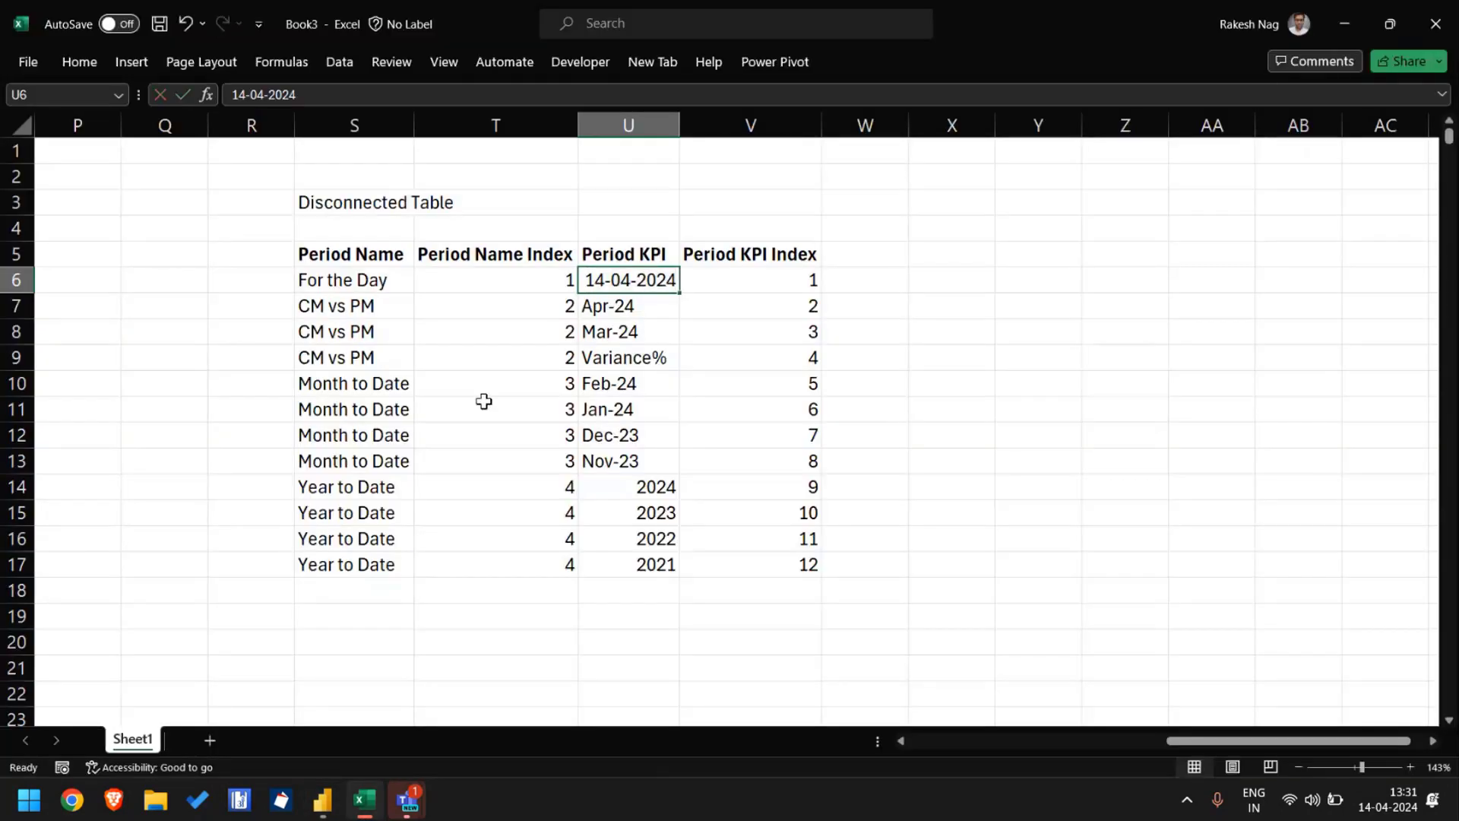
pyautogui.hotkey('alt', 'Tab')
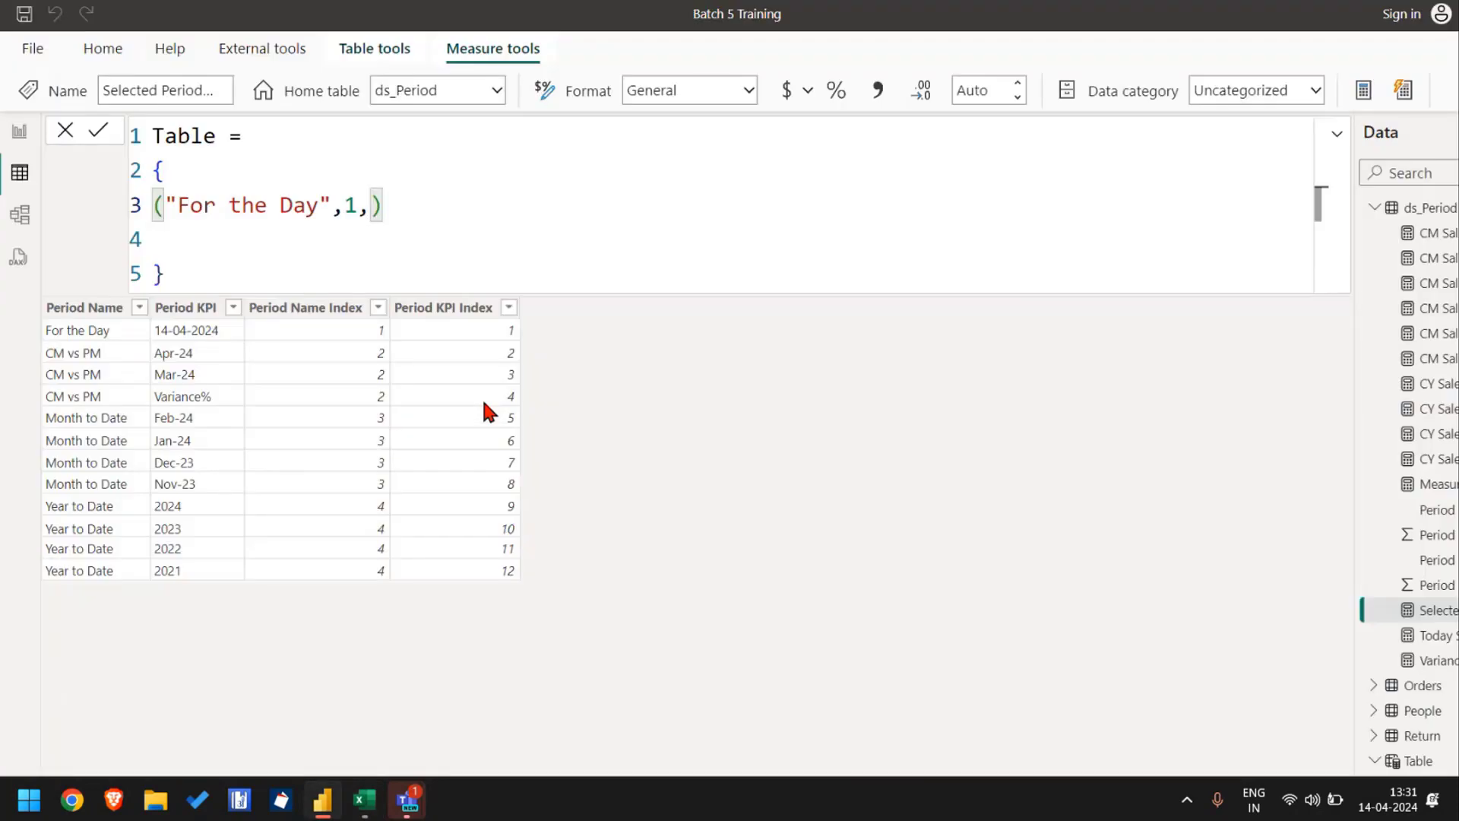
pyautogui.write('FORMAT(tod')
pyautogui.press('Tab')
pyautogui.write(')')
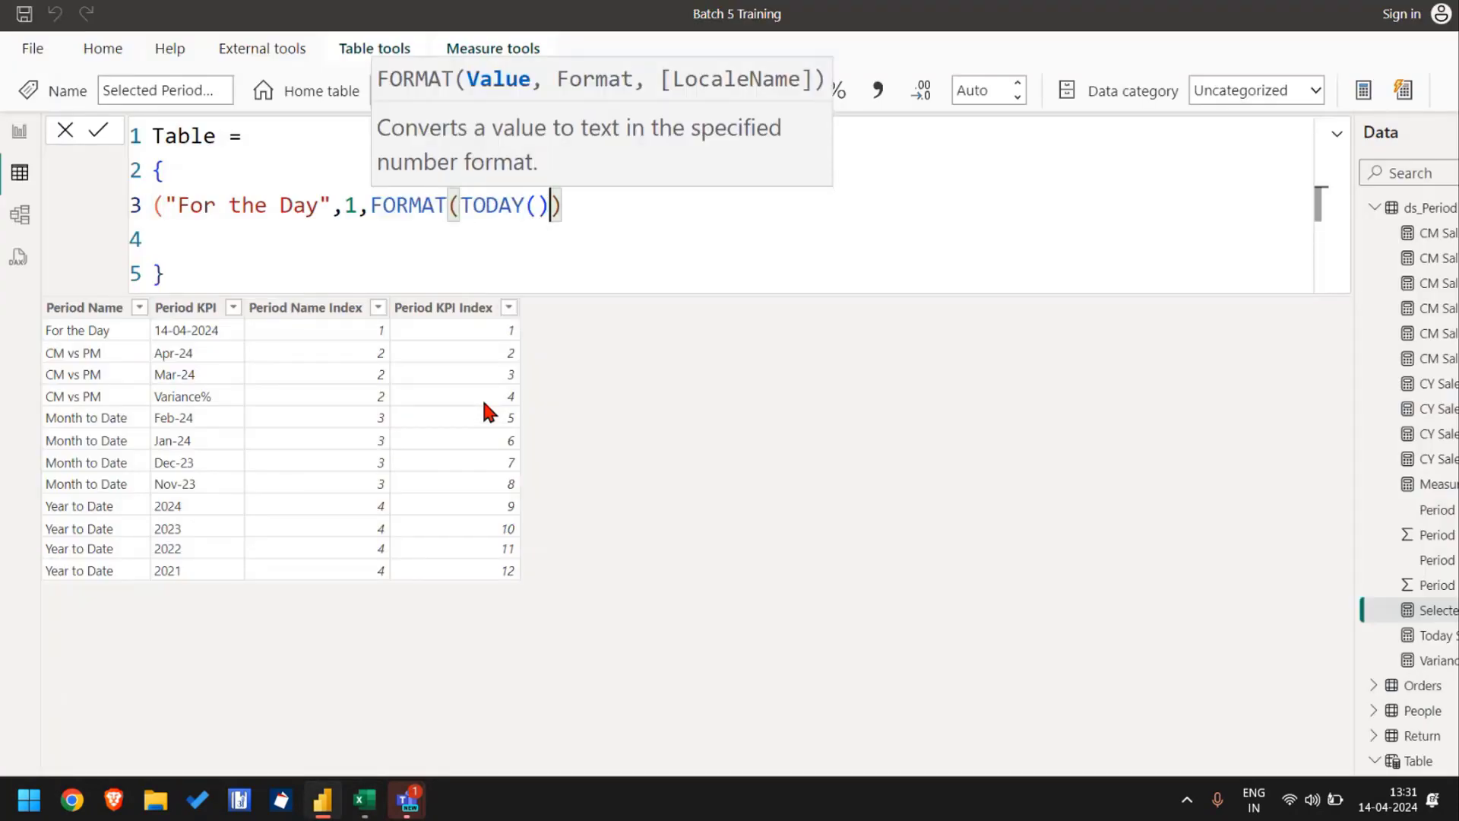
pyautogui.write(',"')
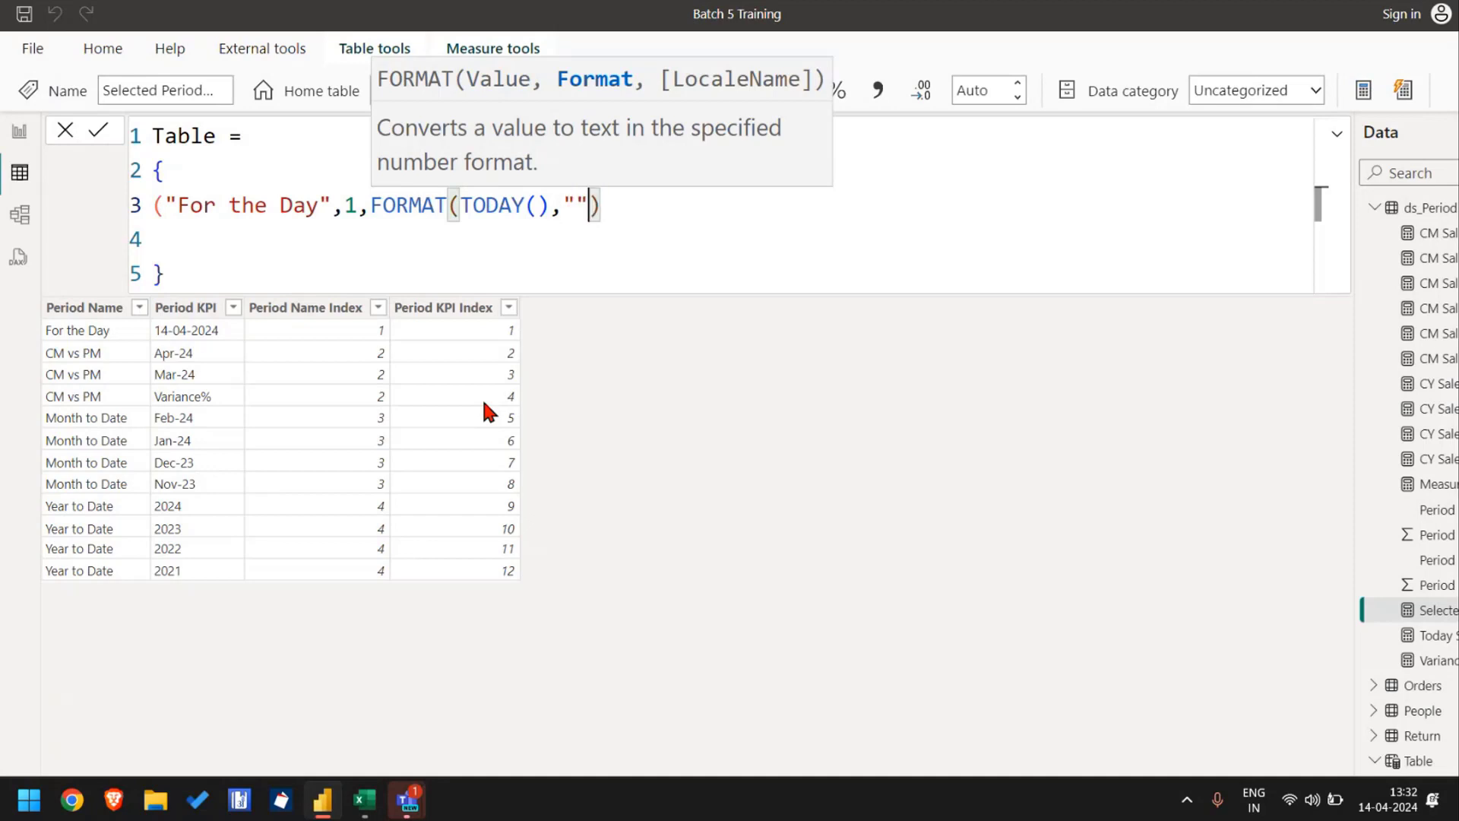
pyautogui.write('dd-mmm')
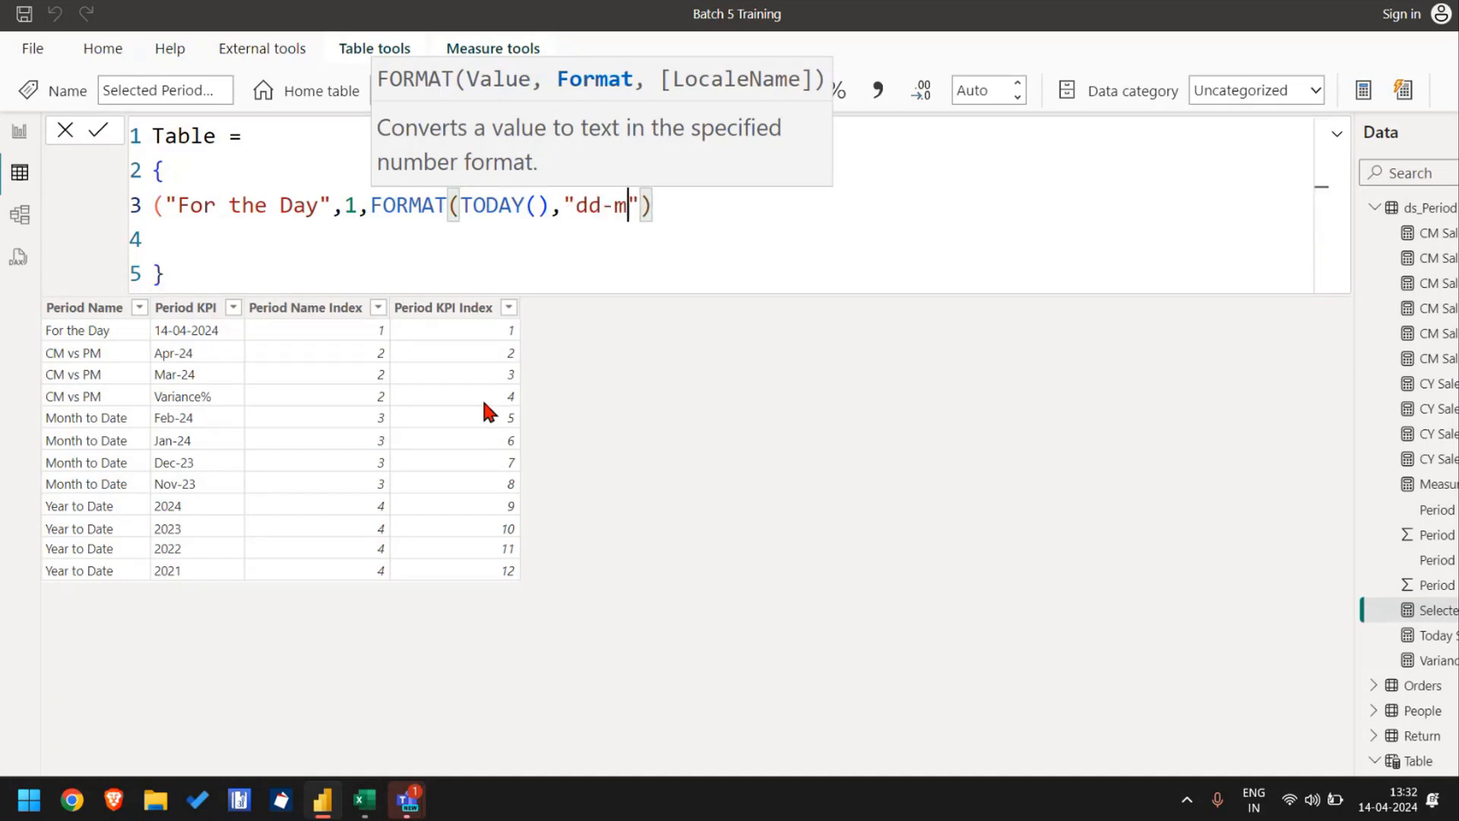
pyautogui.write('-yy")')
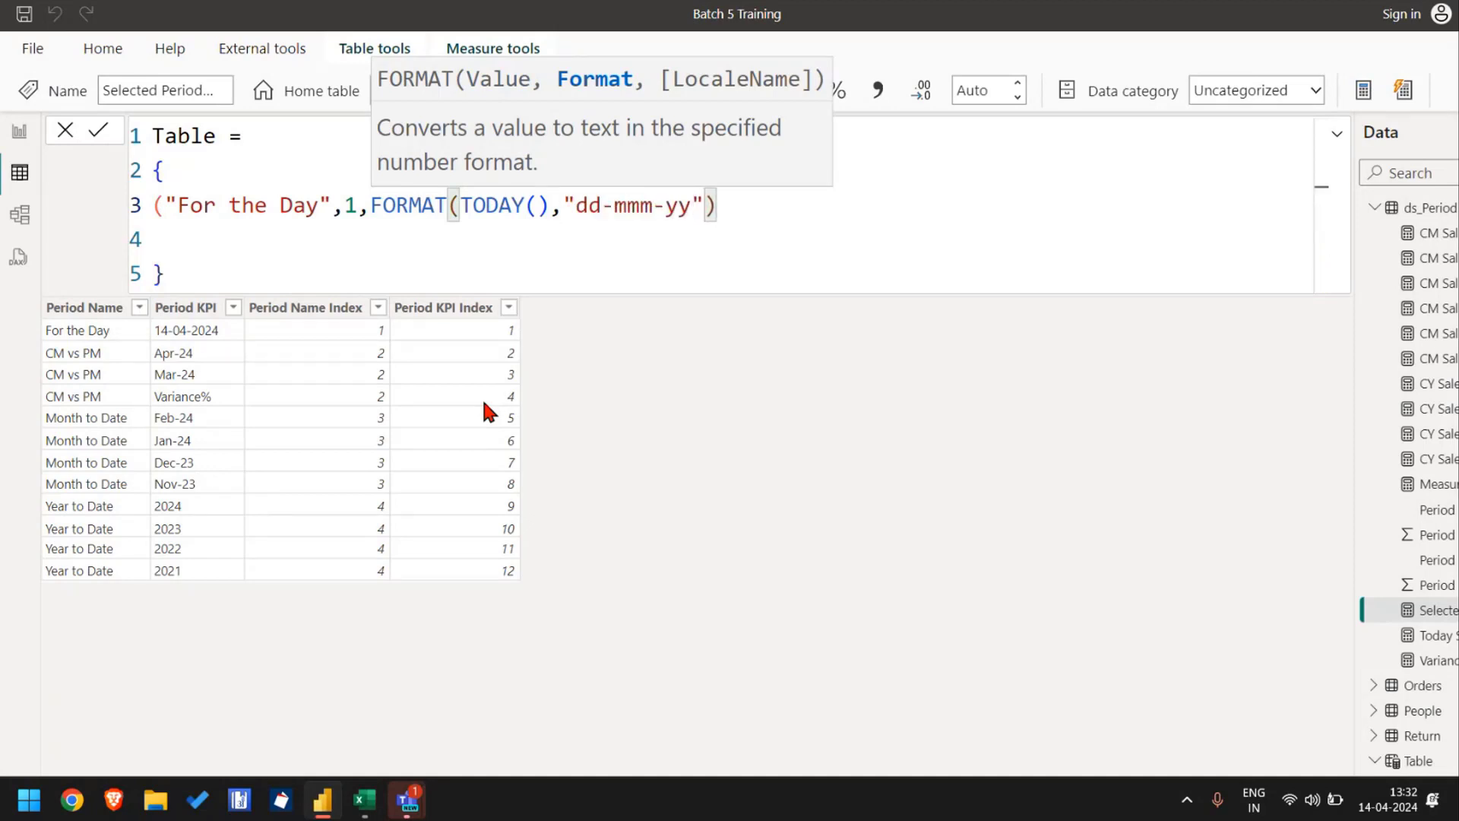
pyautogui.write(',')
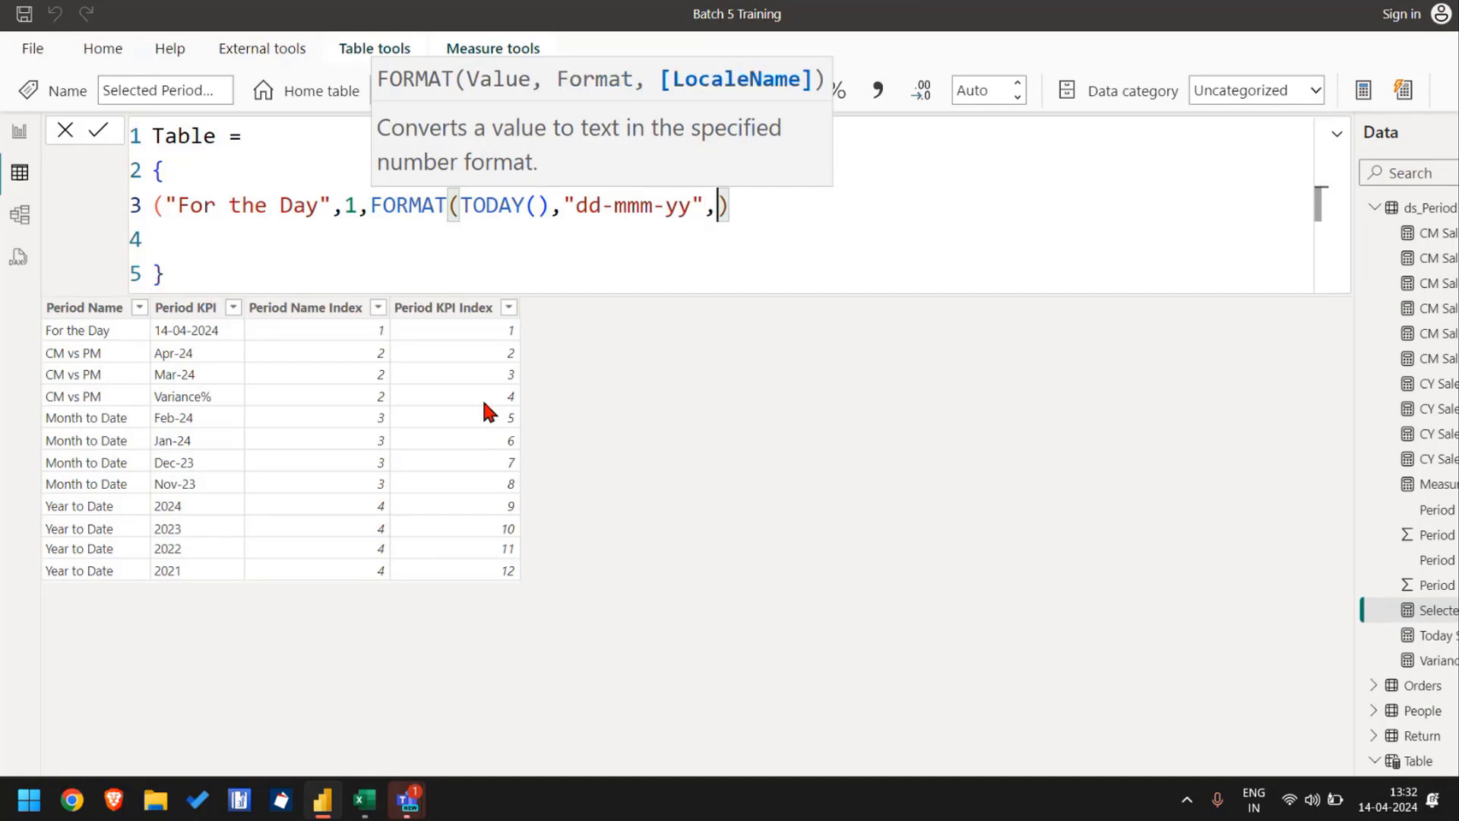
pyautogui.write(')')
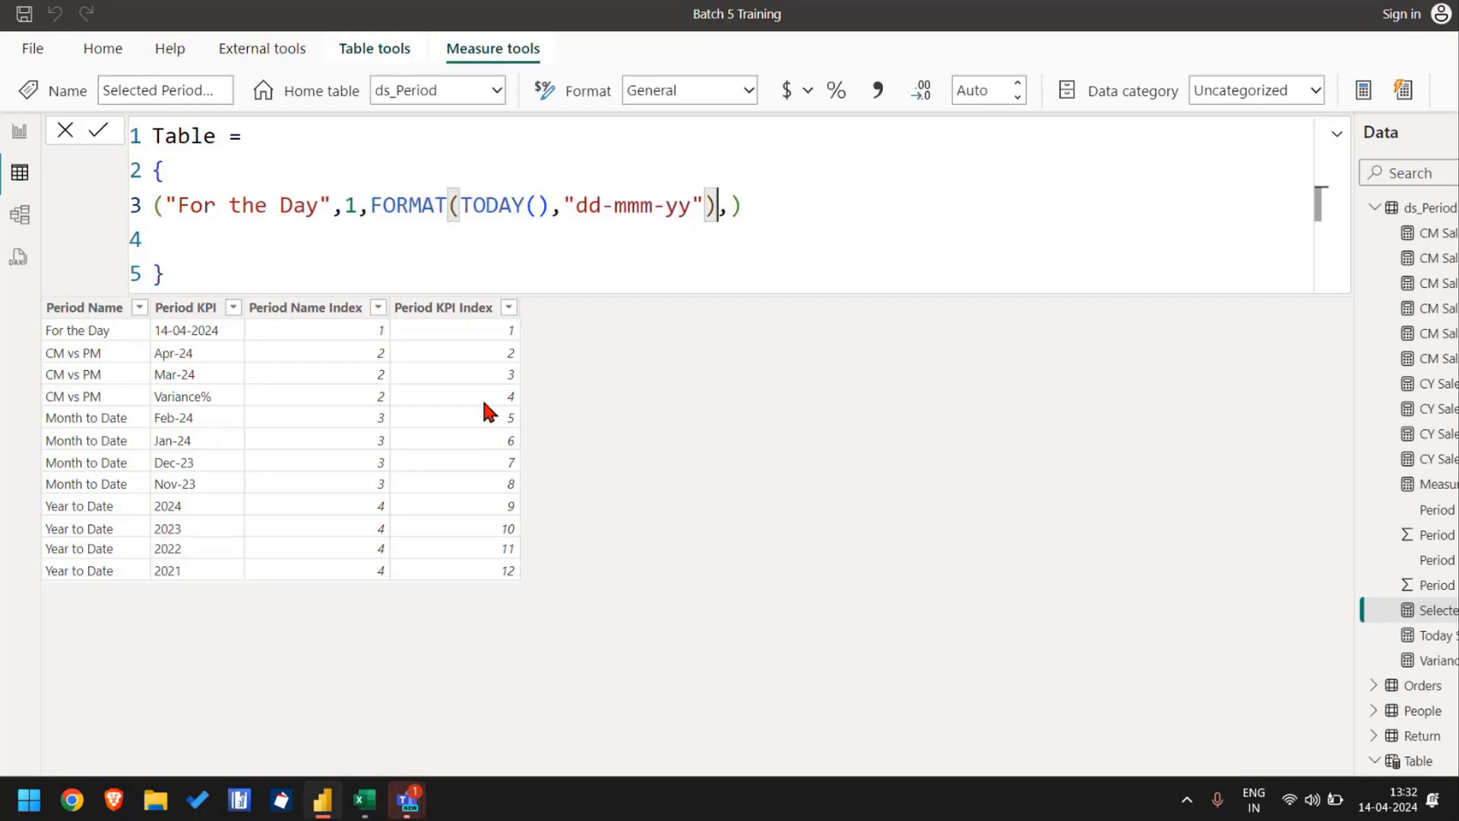
# Step: Add 1 as the row's fourth value from the Excel Period KPI Index, commit the formula and open the calculated table Table
pyautogui.hotkey('alt', 'Tab')
pyautogui.press('Right')
pyautogui.hotkey('alt', 'Tab')
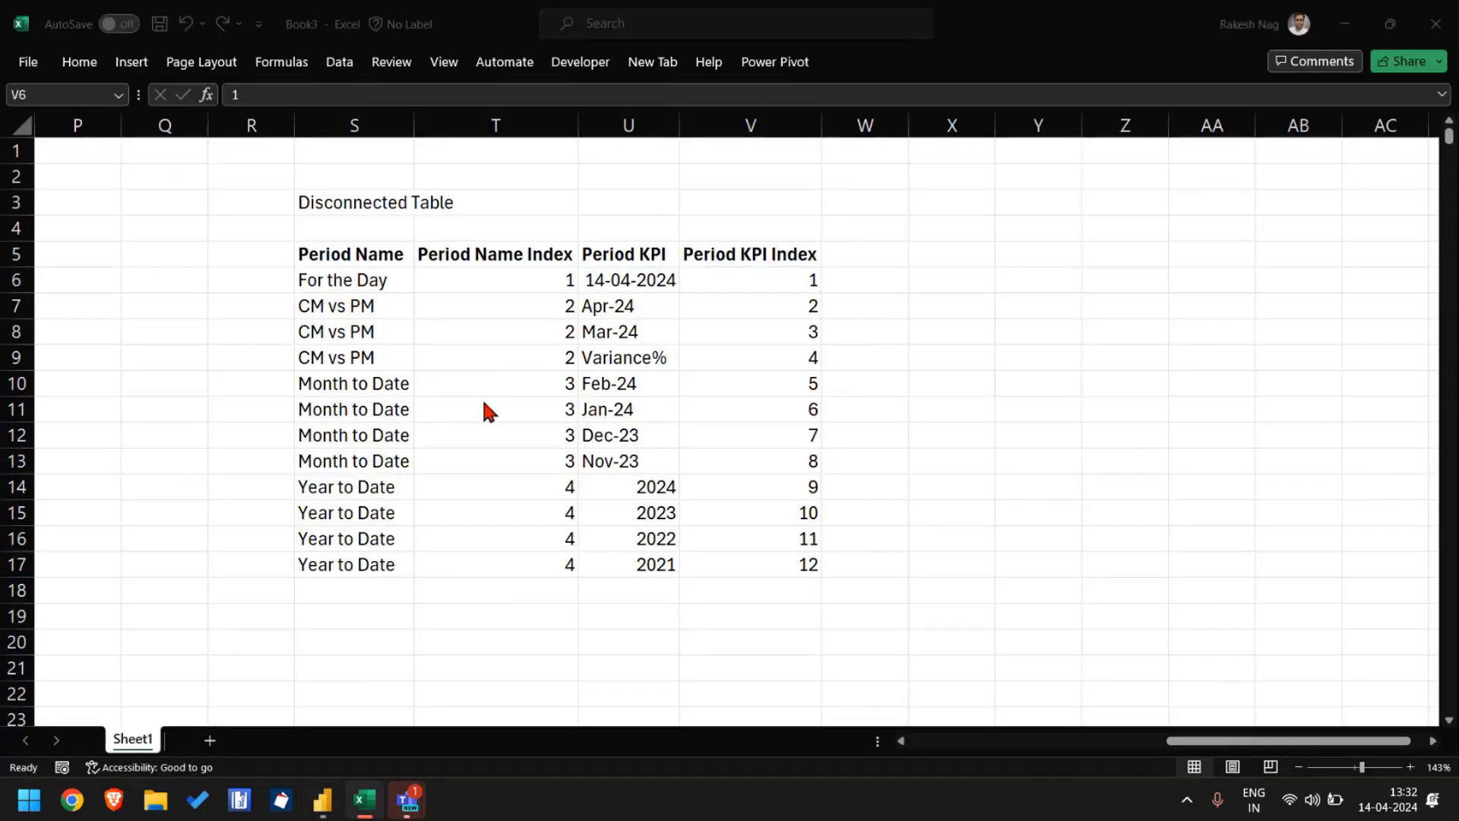
pyautogui.press('Right')
pyautogui.write('1')
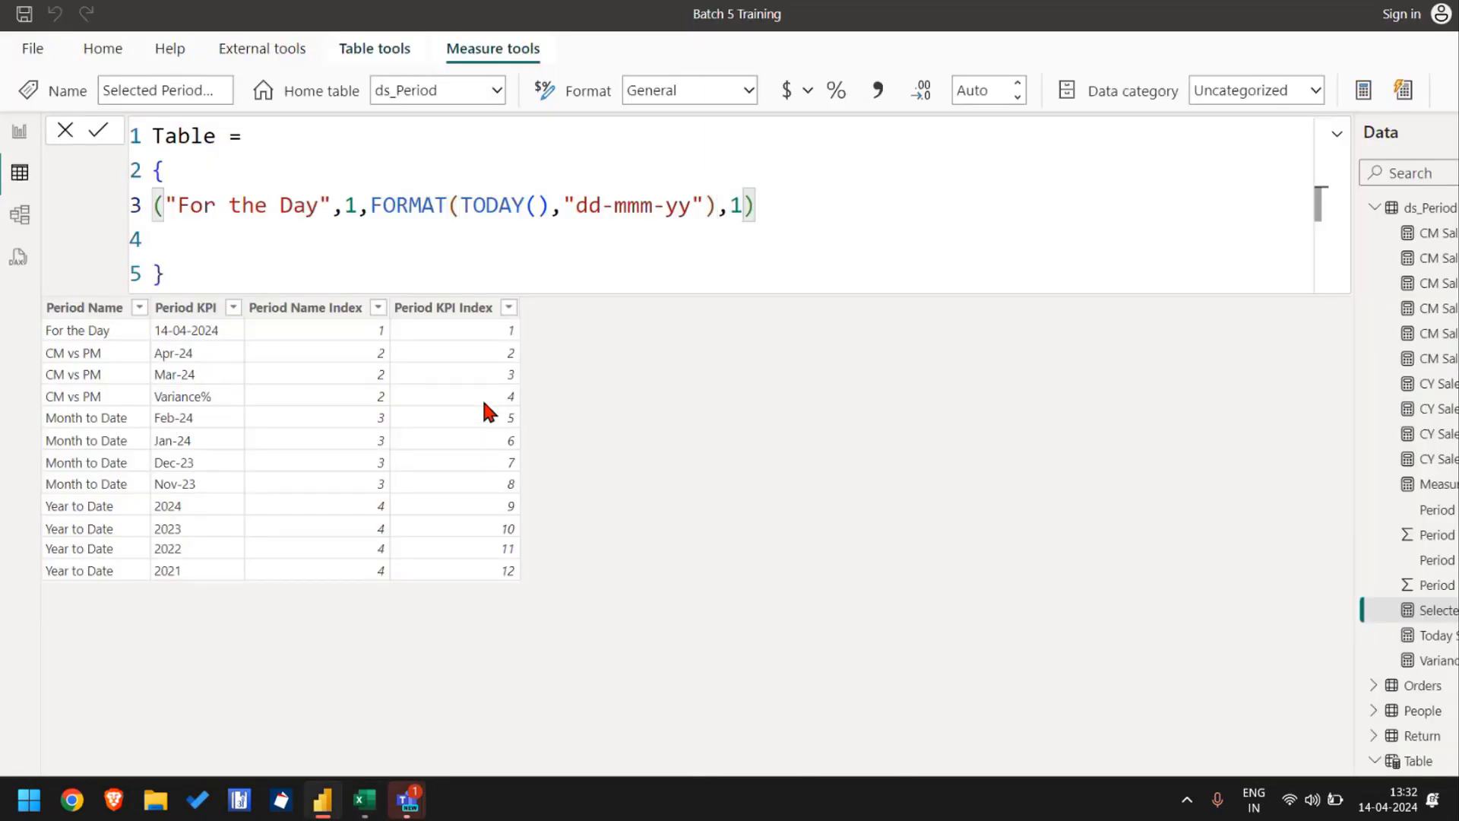
pyautogui.press('Return')
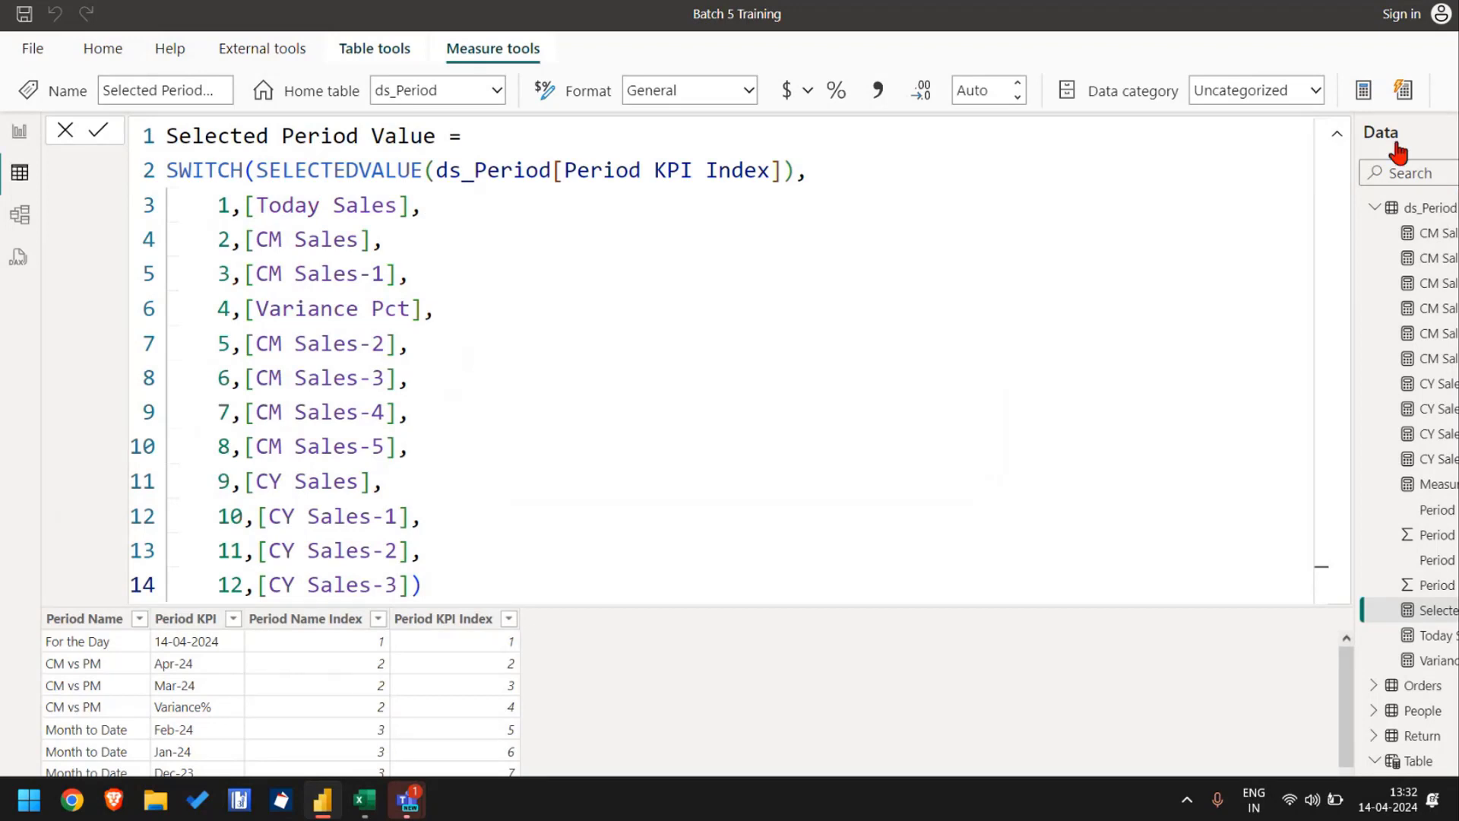
pyautogui.click(1377, 211)
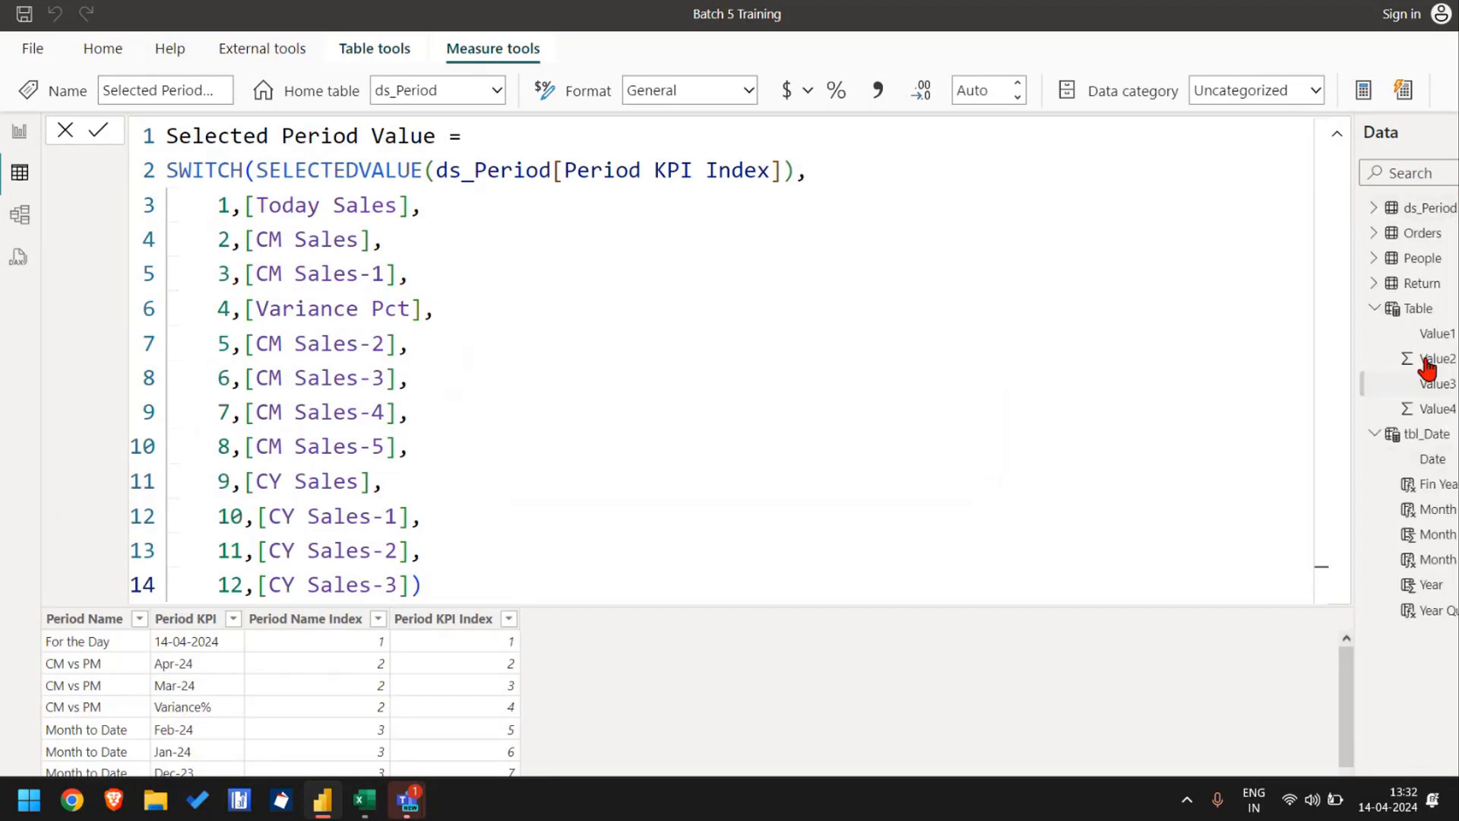
pyautogui.click(1420, 309)
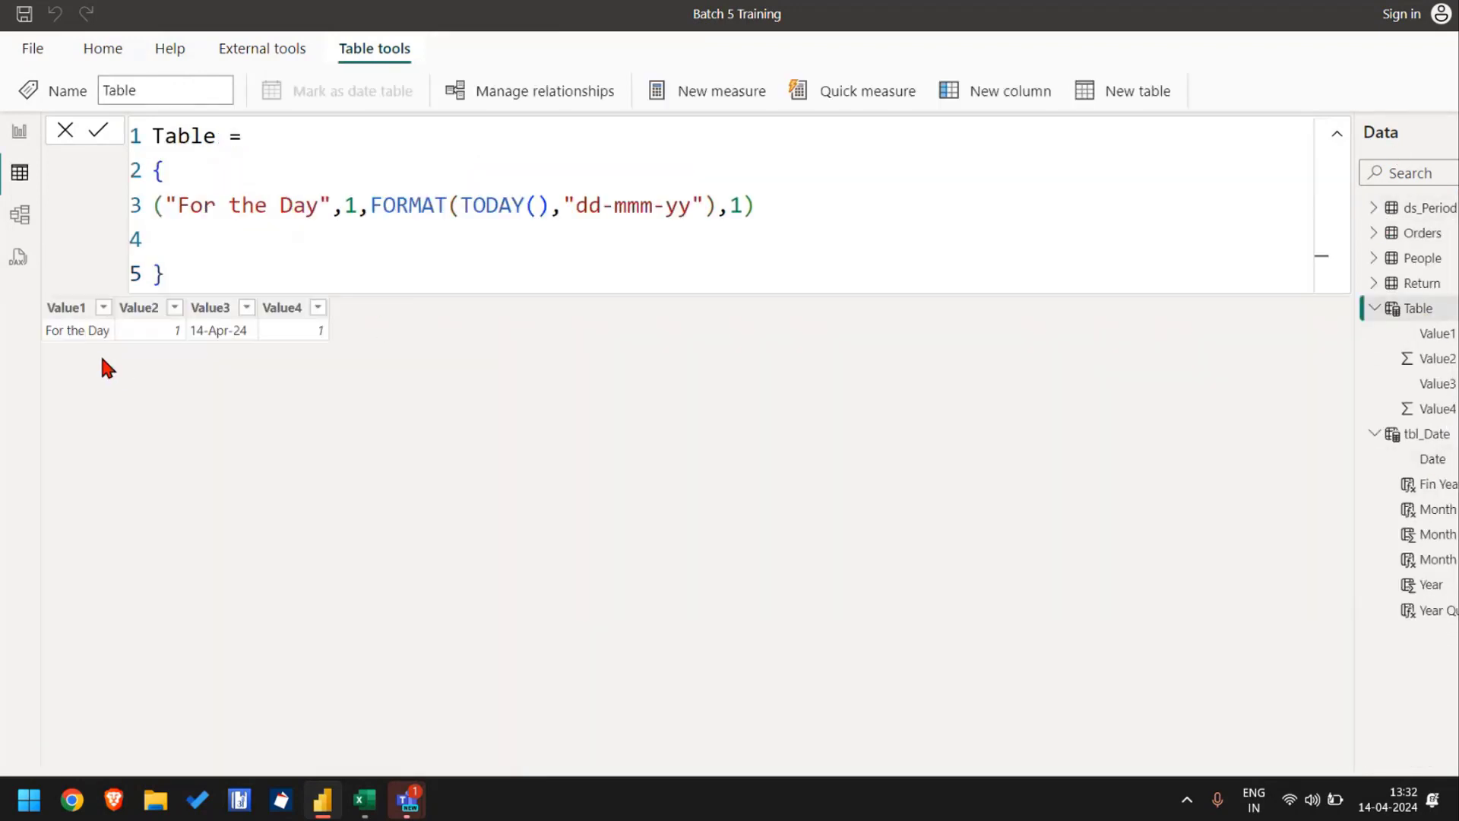
# Step: Indent the "For the Day" row one level inside the braces of the table formula
pyautogui.click(267, 273)
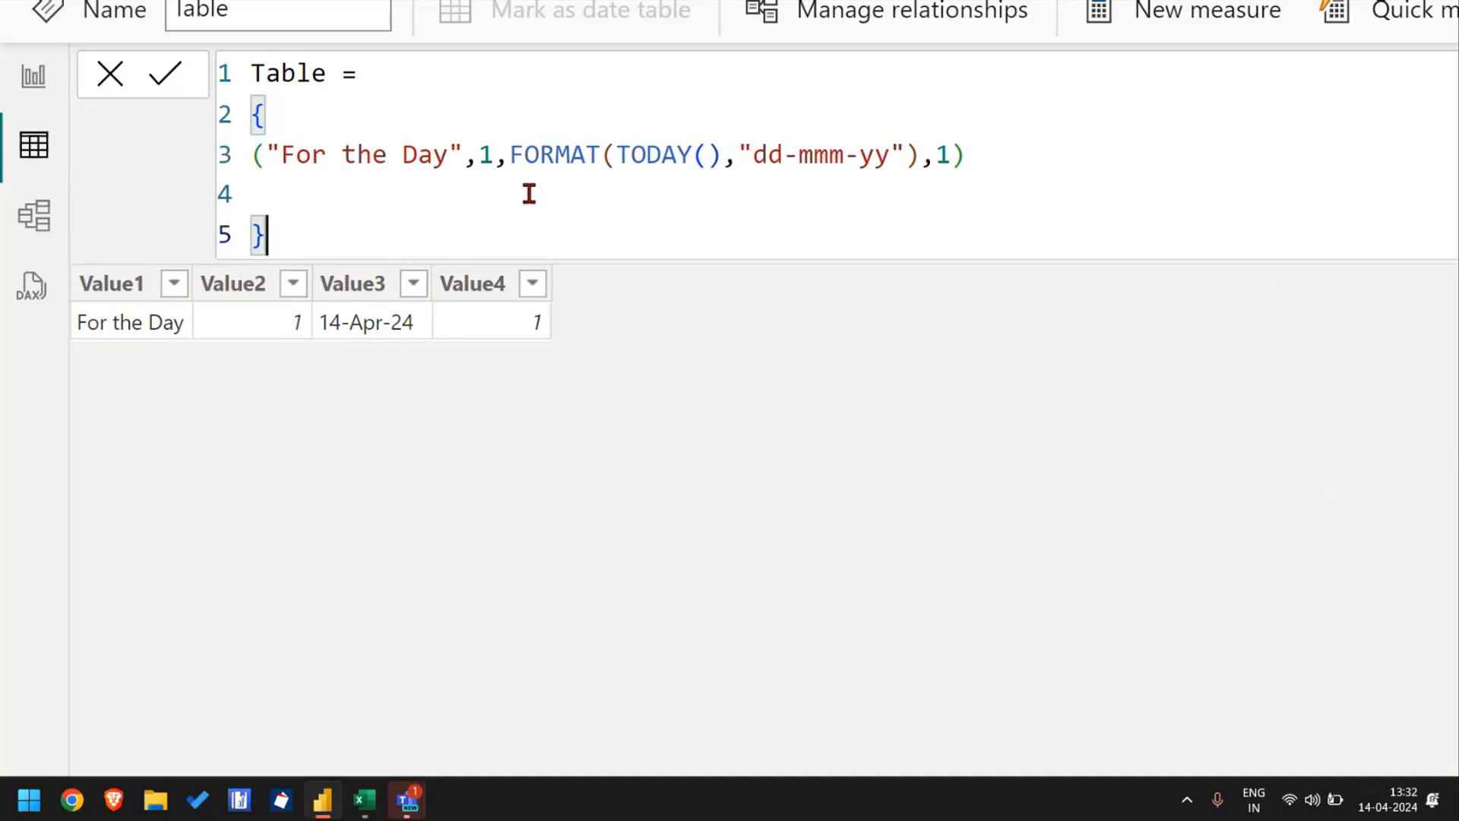
pyautogui.moveTo(510, 154); pyautogui.dragTo(916, 163)
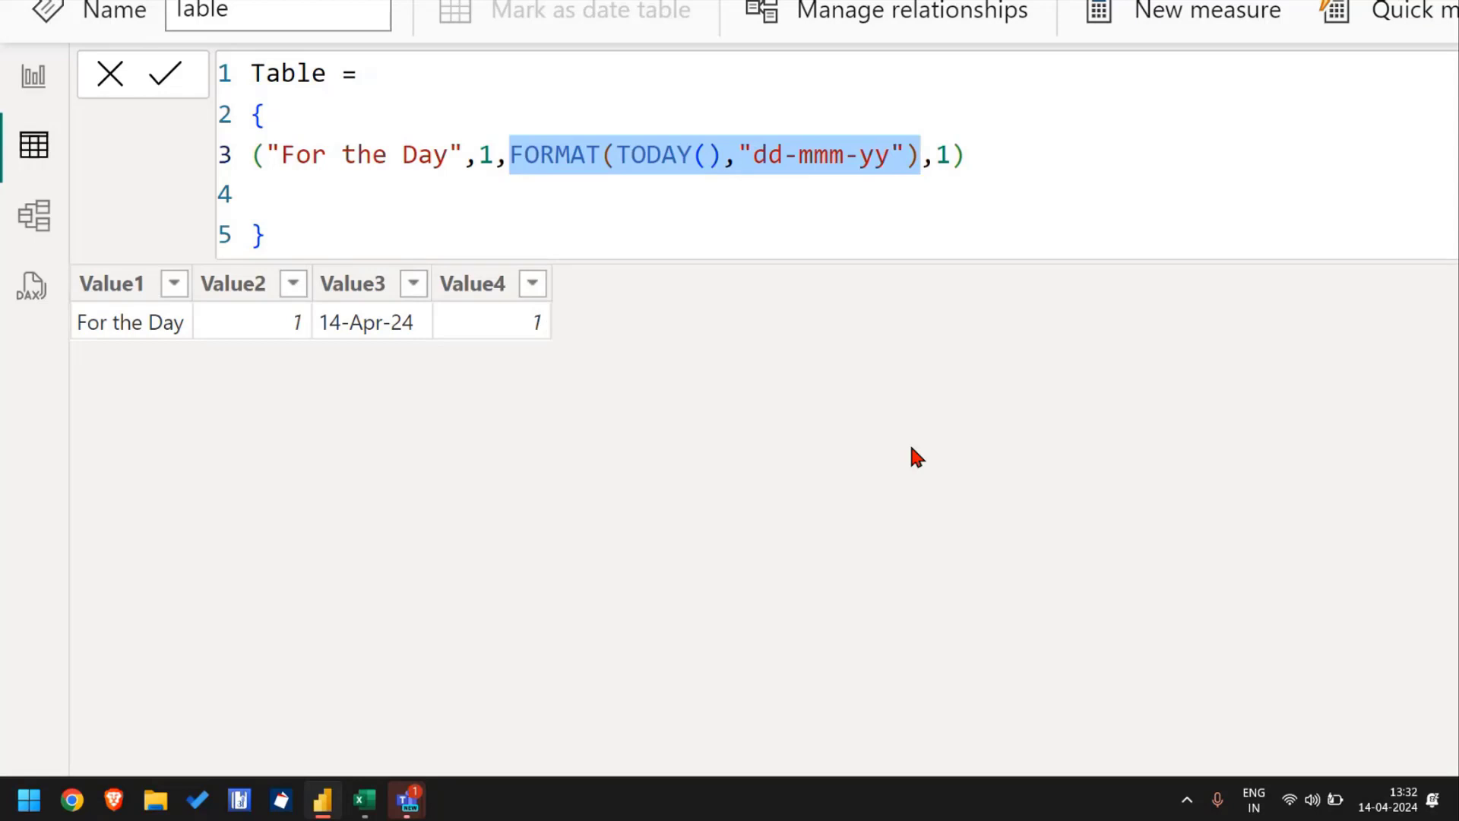
pyautogui.click(983, 163)
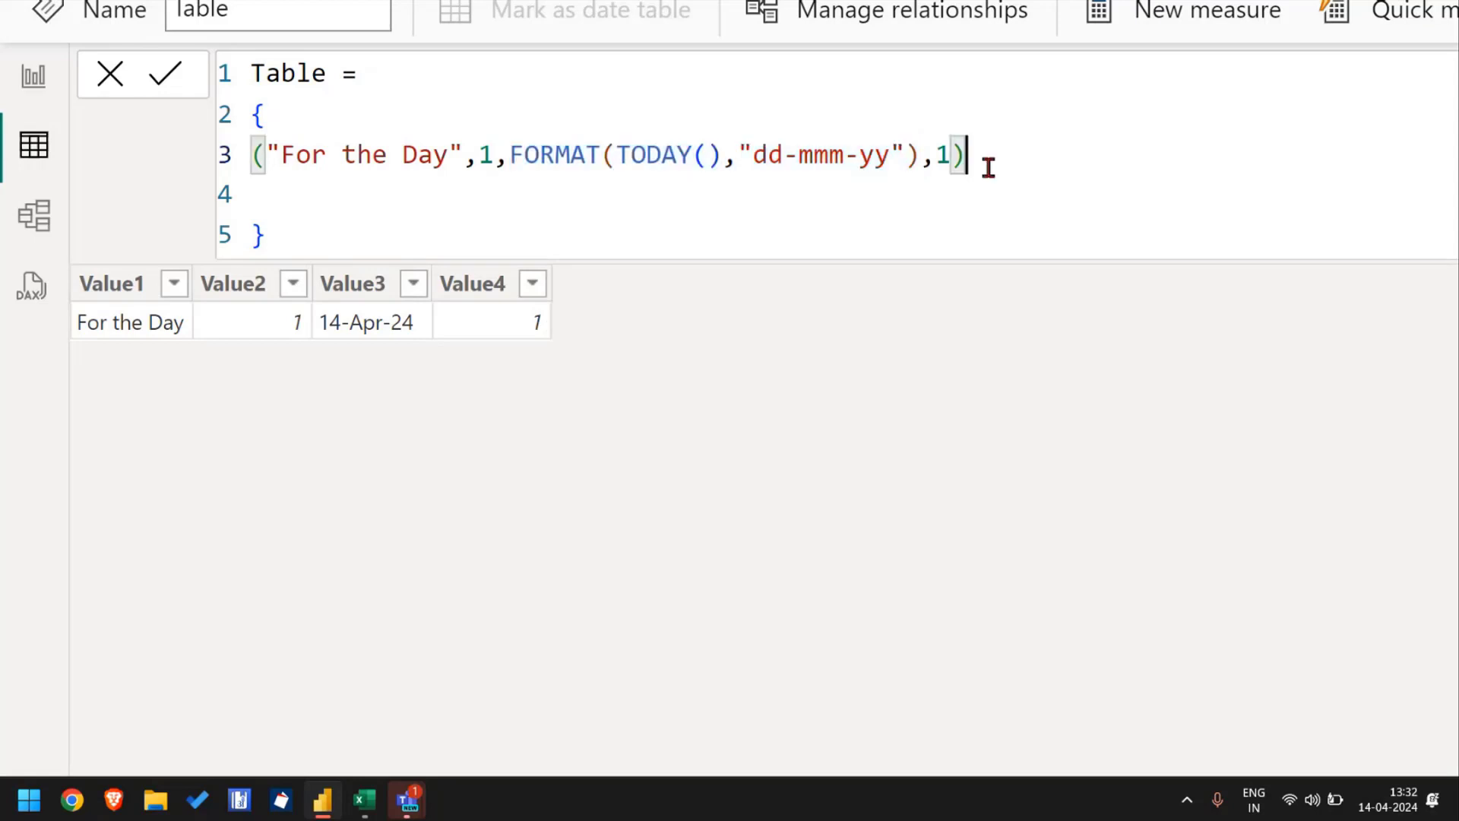
pyautogui.press('Home')
pyautogui.press('Tab')
pyautogui.press('Down')
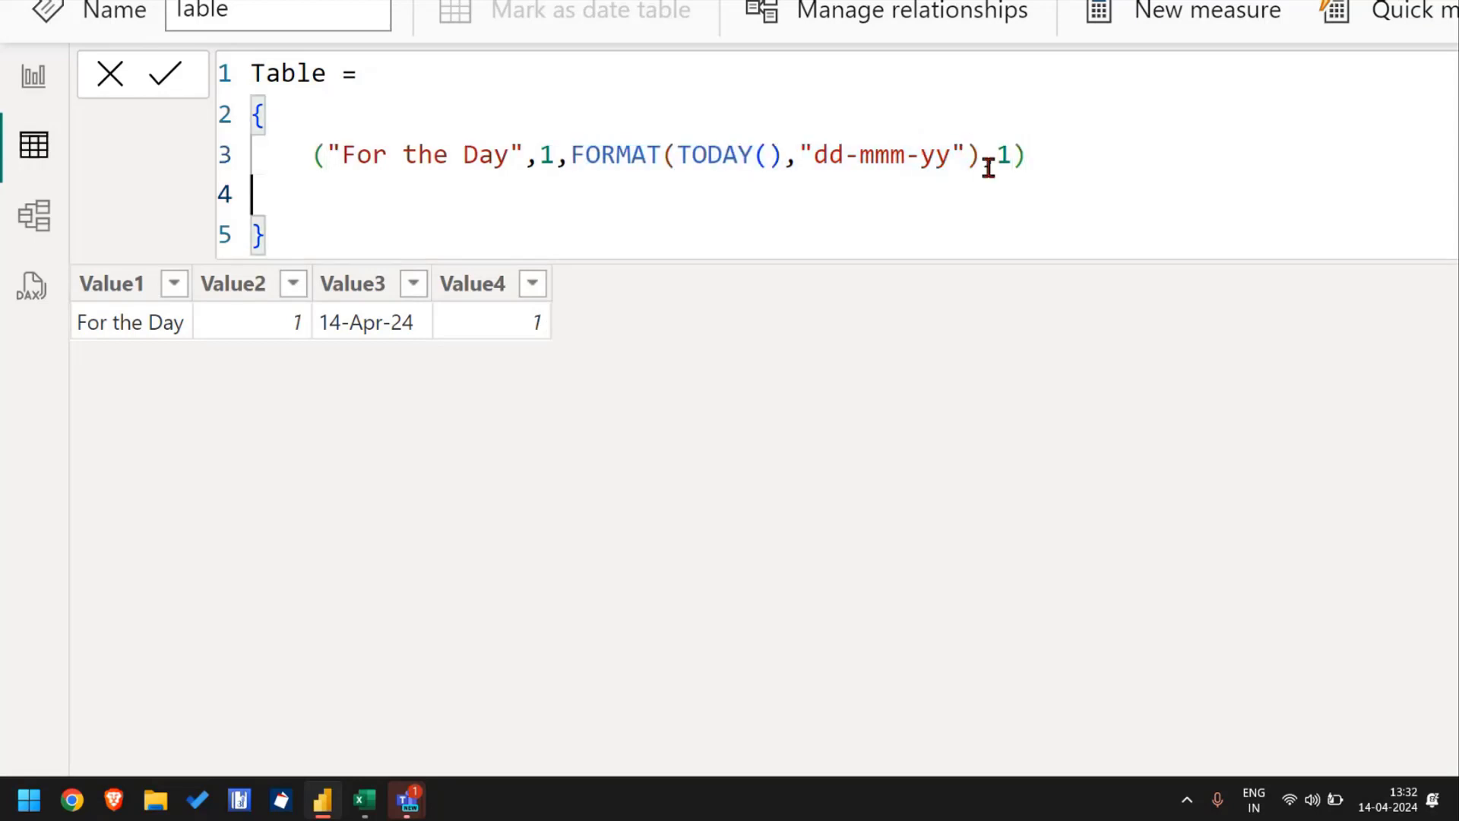
pyautogui.press('Left')
pyautogui.hotkey('shift', 'Home')
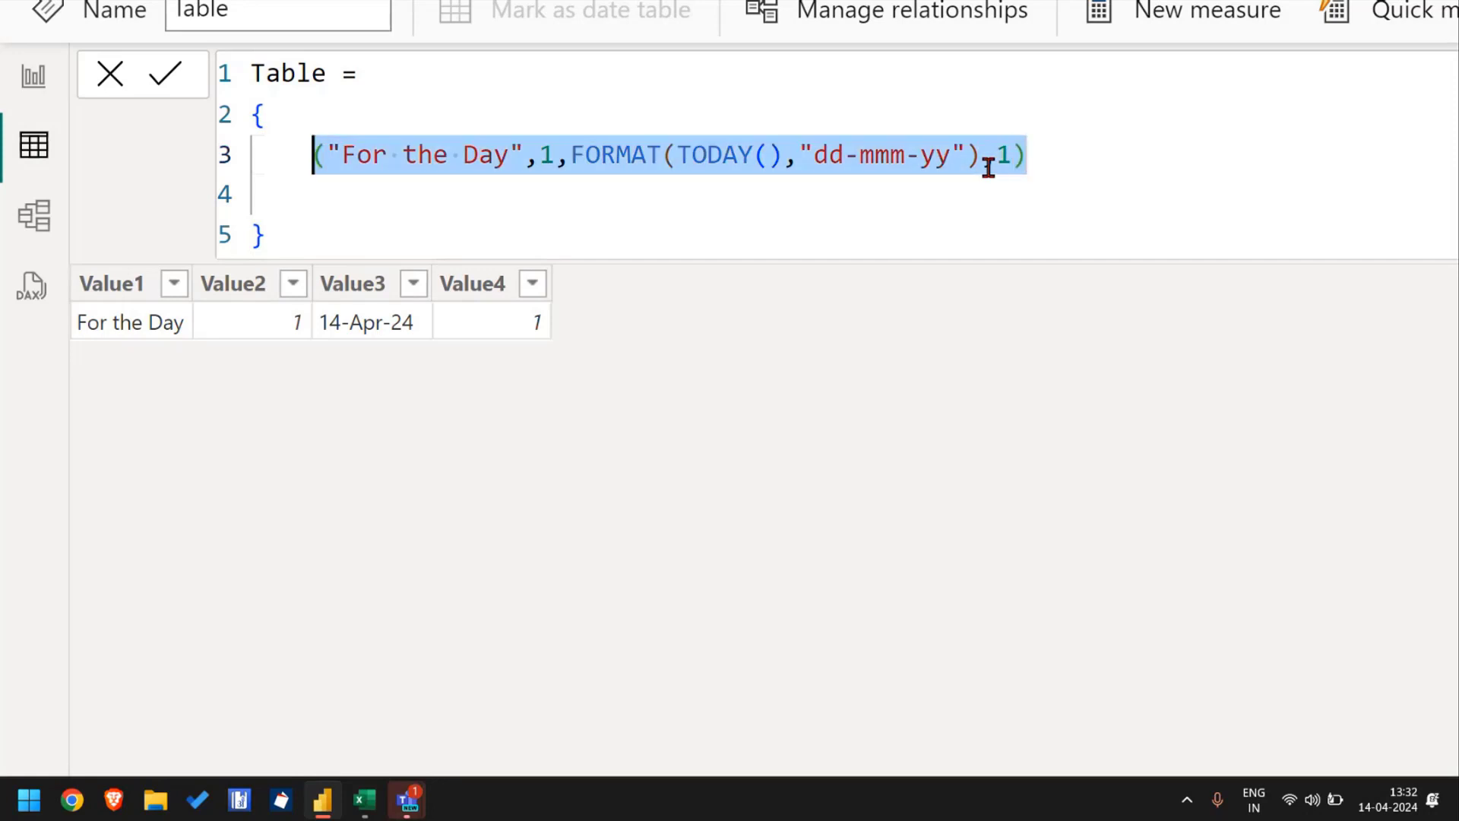
pyautogui.press('End')
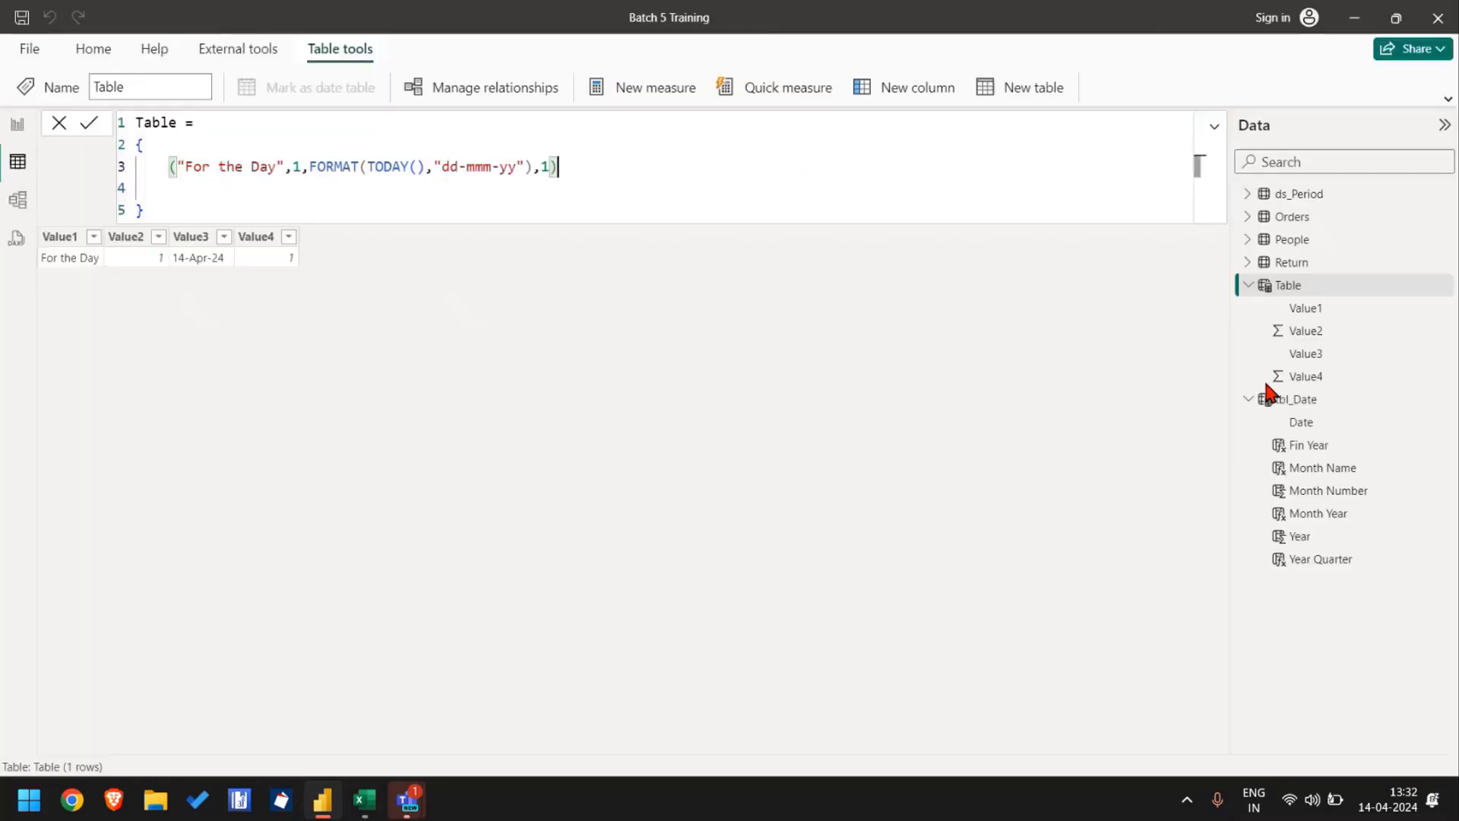
# Step: Add a comma after the "For the Day" row and paste a copy of that row on a new line below it
pyautogui.click(1345, 199)
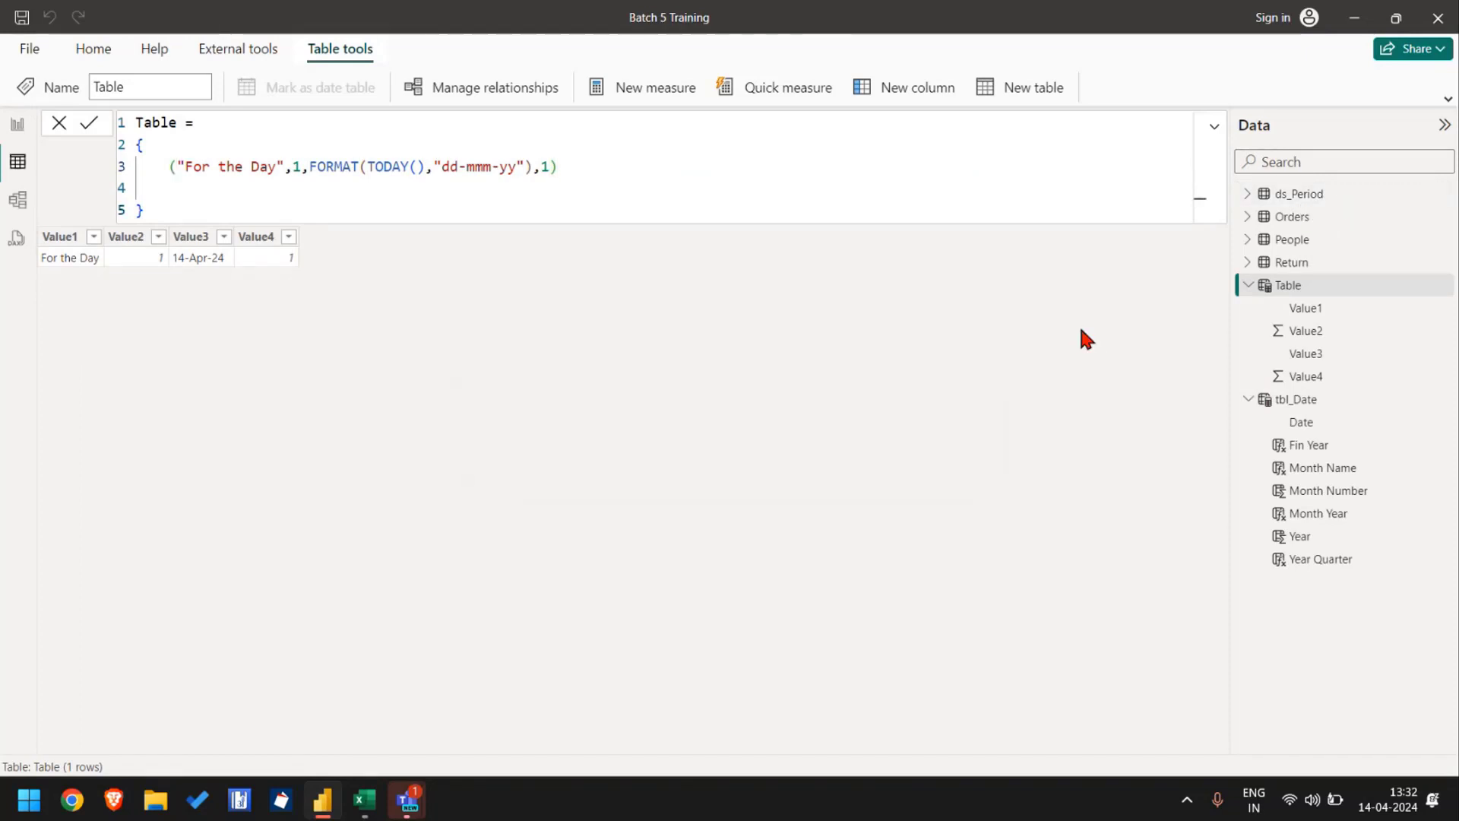
pyautogui.click(1304, 310)
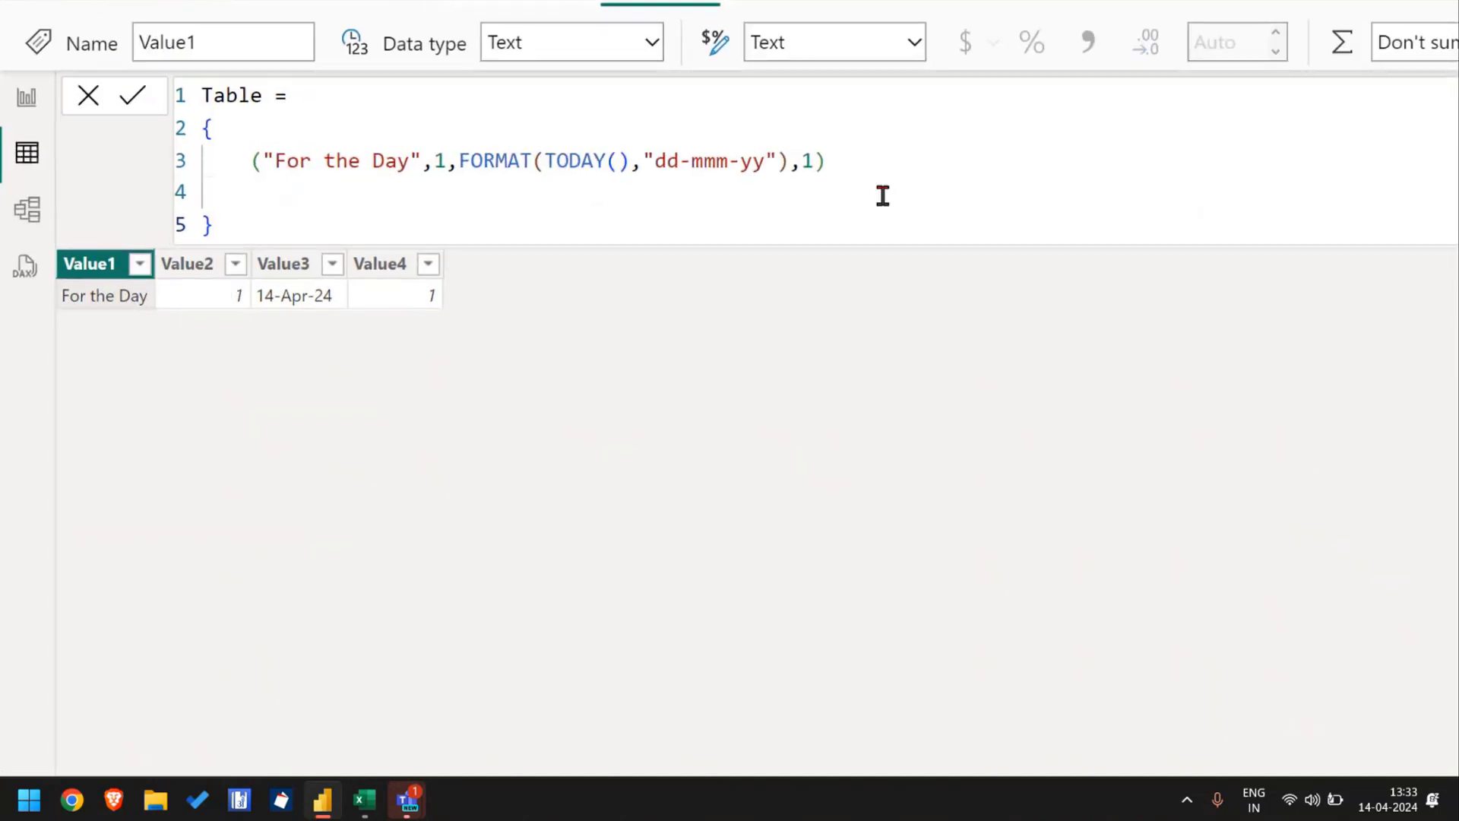
pyautogui.click(851, 152)
pyautogui.hotkey('shift', 'Home')
pyautogui.hotkey('ctrl', 'c')
pyautogui.hotkey('ctrl', 'Right')
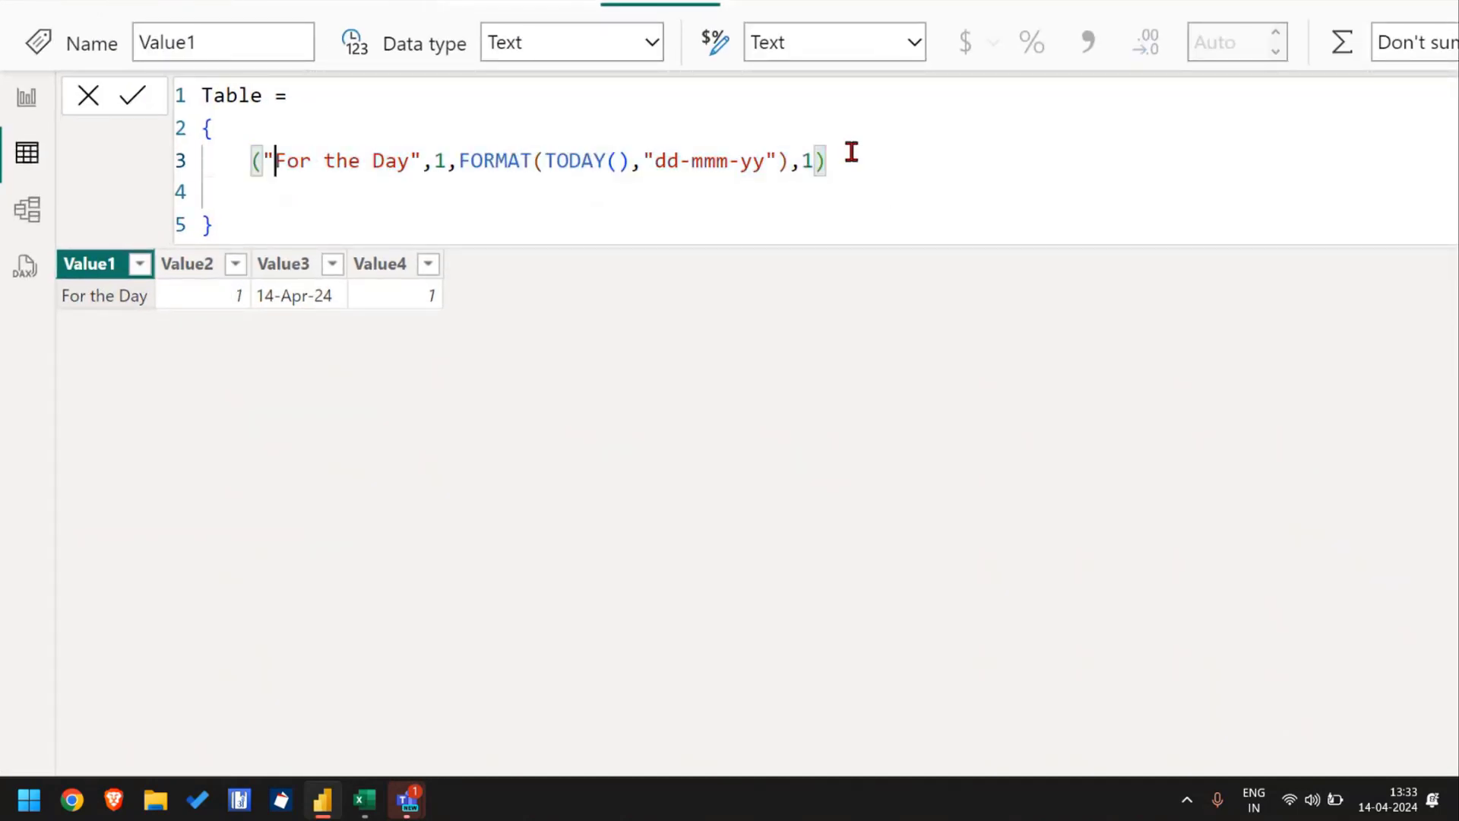
pyautogui.press('End')
pyautogui.write(',')
pyautogui.press('Return')
pyautogui.hotkey('ctrl', 'v')
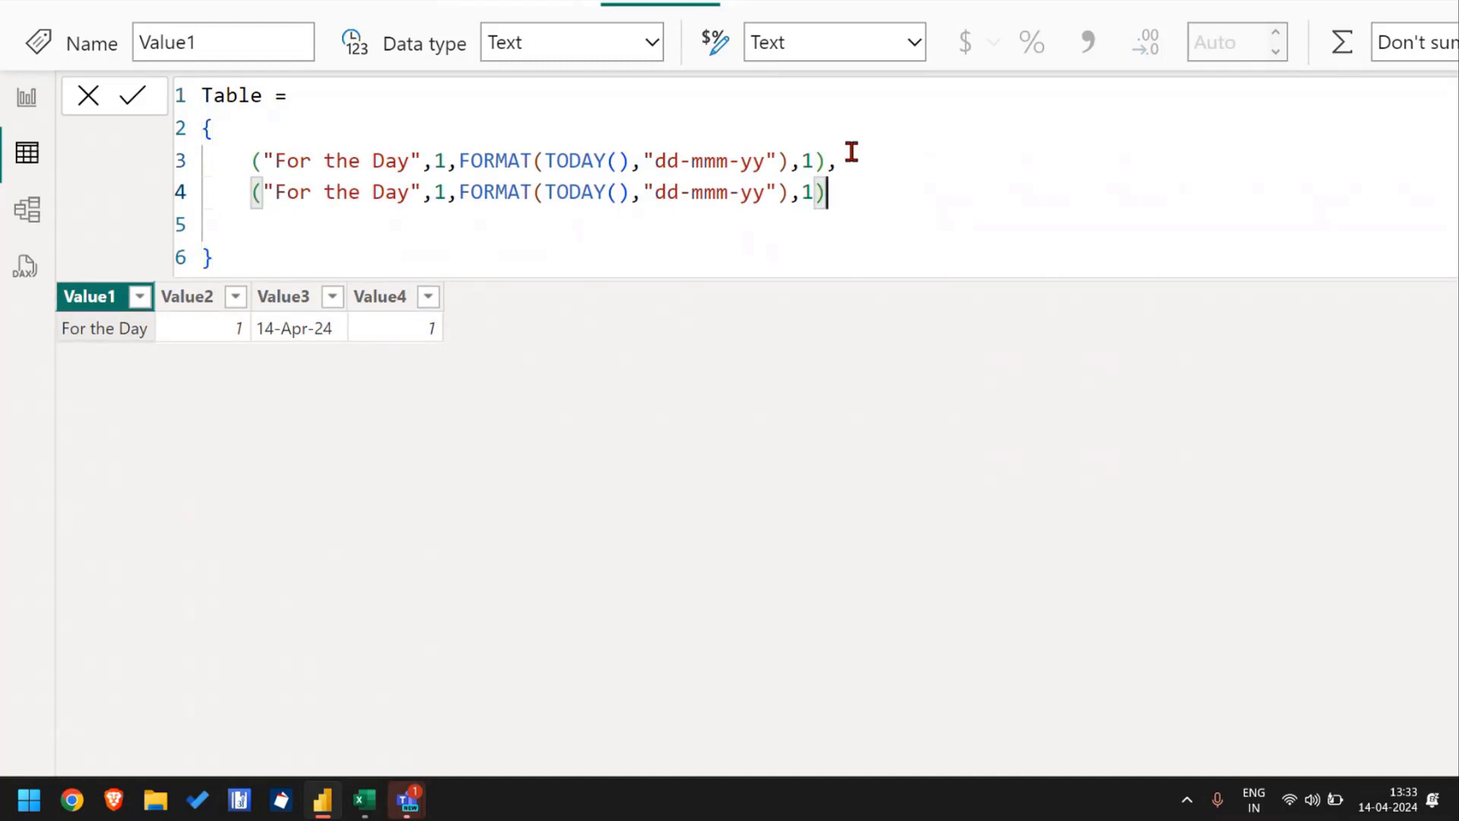
# Step: Copy "CM vs PM" from the Excel Period Name column and replace "For the Day" with it in the second formula row
pyautogui.hotkey('alt', 'Tab')
pyautogui.hotkey('shift', 'space')
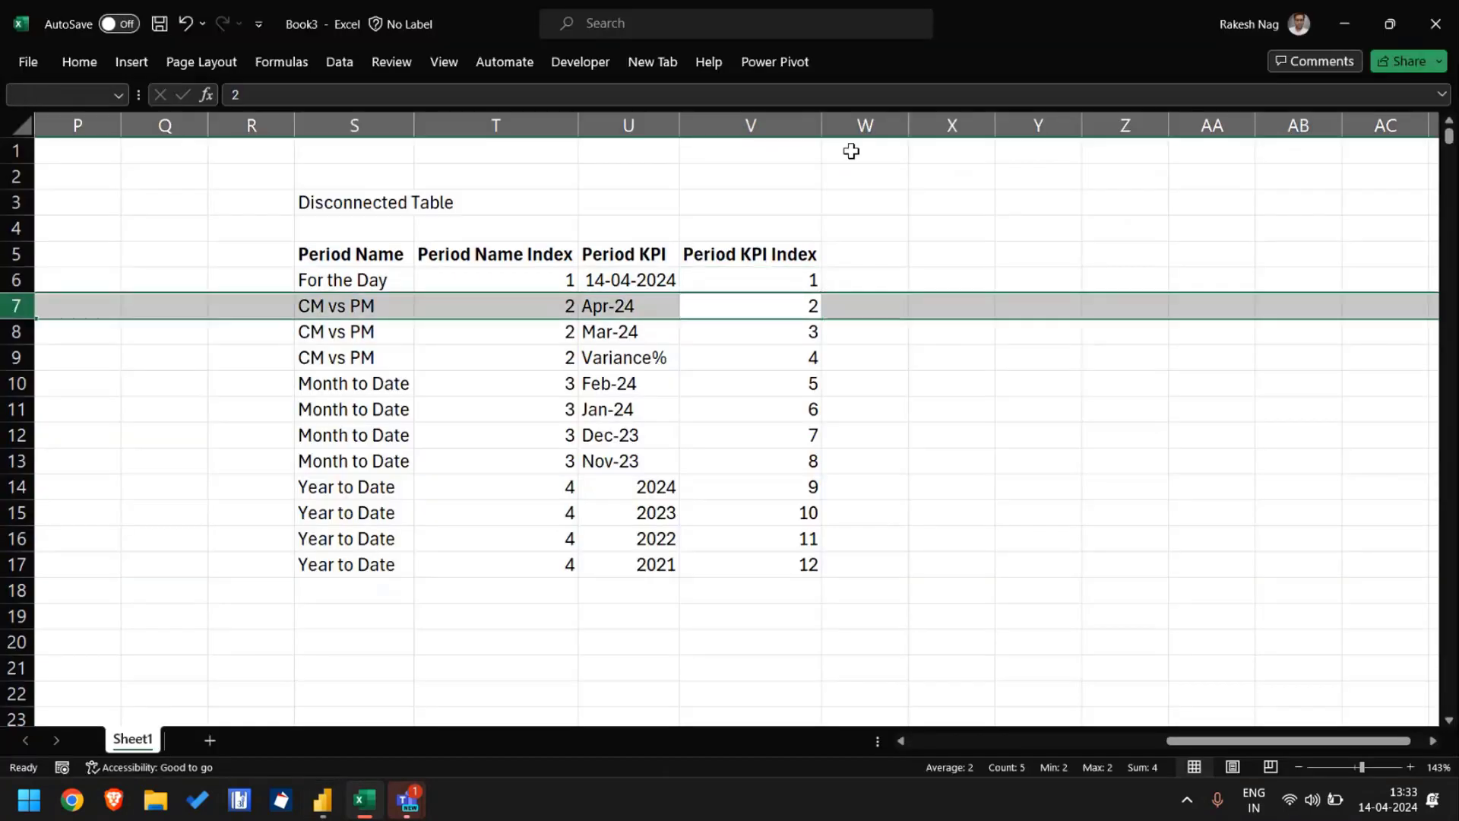
pyautogui.press('Left')
pyautogui.press('Left')
pyautogui.press('Left')
pyautogui.press('F2')
pyautogui.hotkey('shift', 'Home')
pyautogui.hotkey('ctrl', 'c')
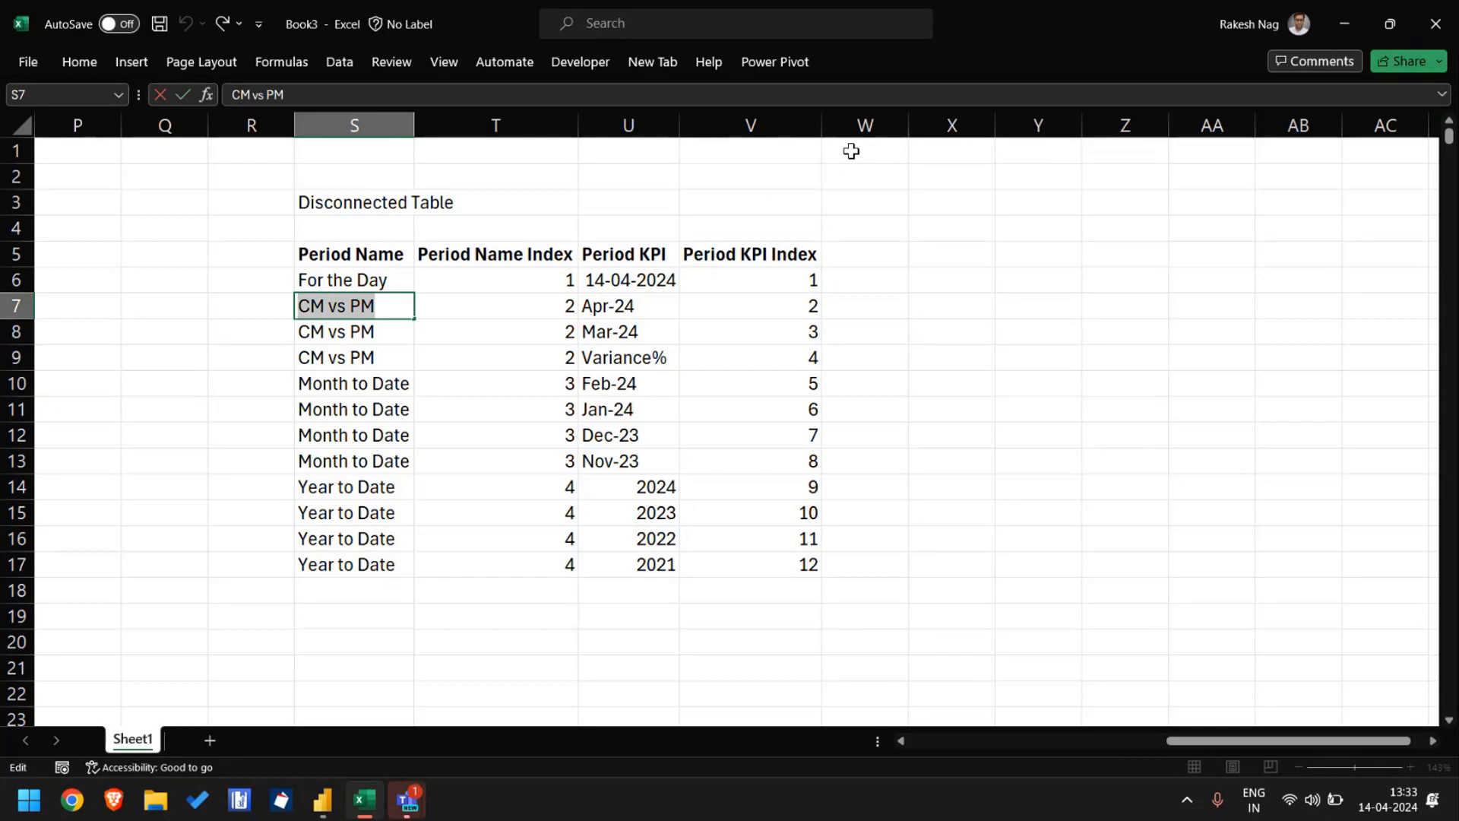
pyautogui.hotkey('alt', 'Tab')
pyautogui.click(281, 190)
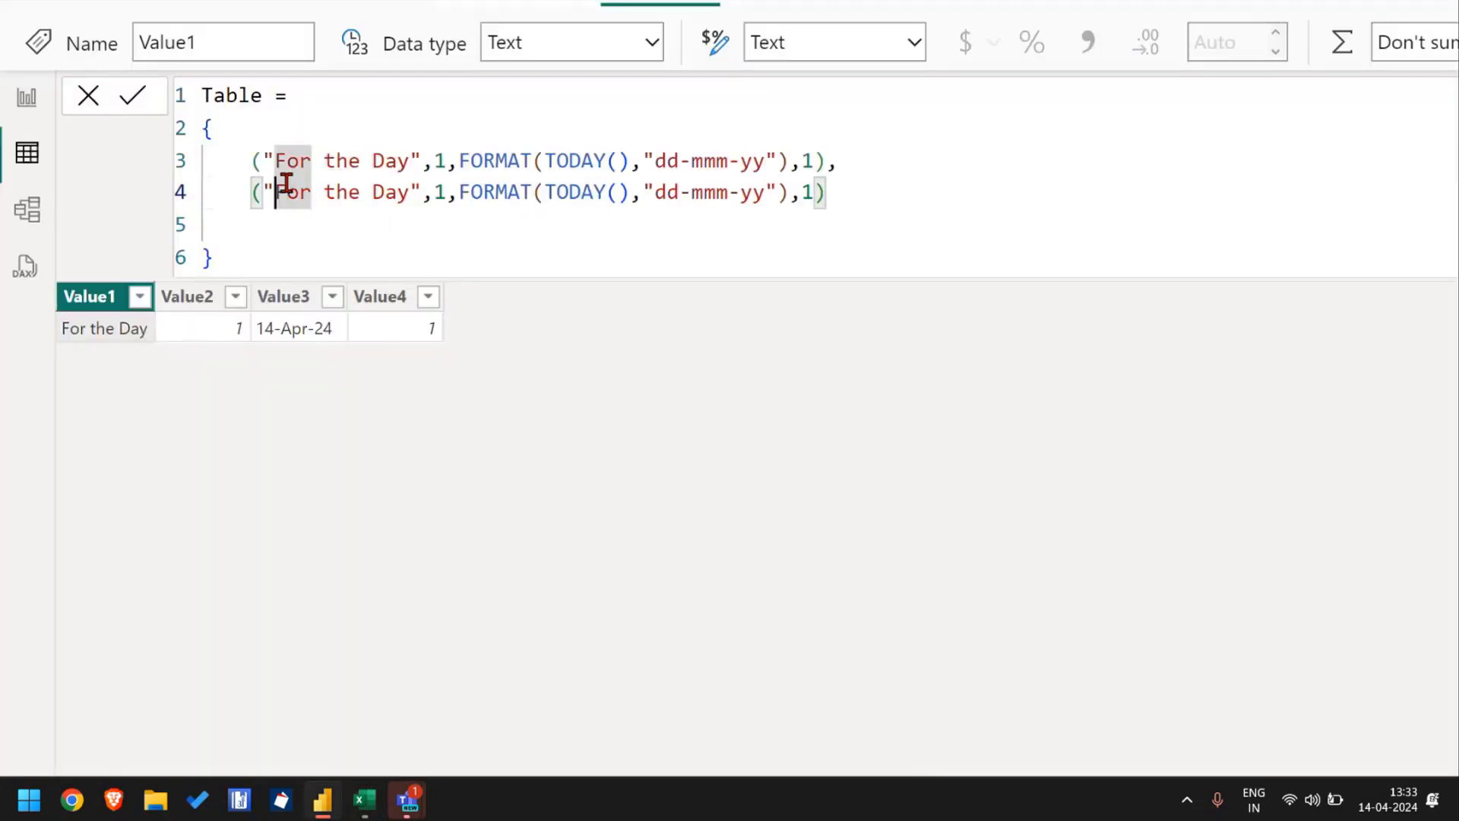
pyautogui.hotkey('ctrl', 'shift', 'Right')
pyautogui.hotkey('ctrl', 'shift', 'Right')
pyautogui.hotkey('ctrl', 'shift', 'Right')
pyautogui.hotkey('ctrl', 'v')
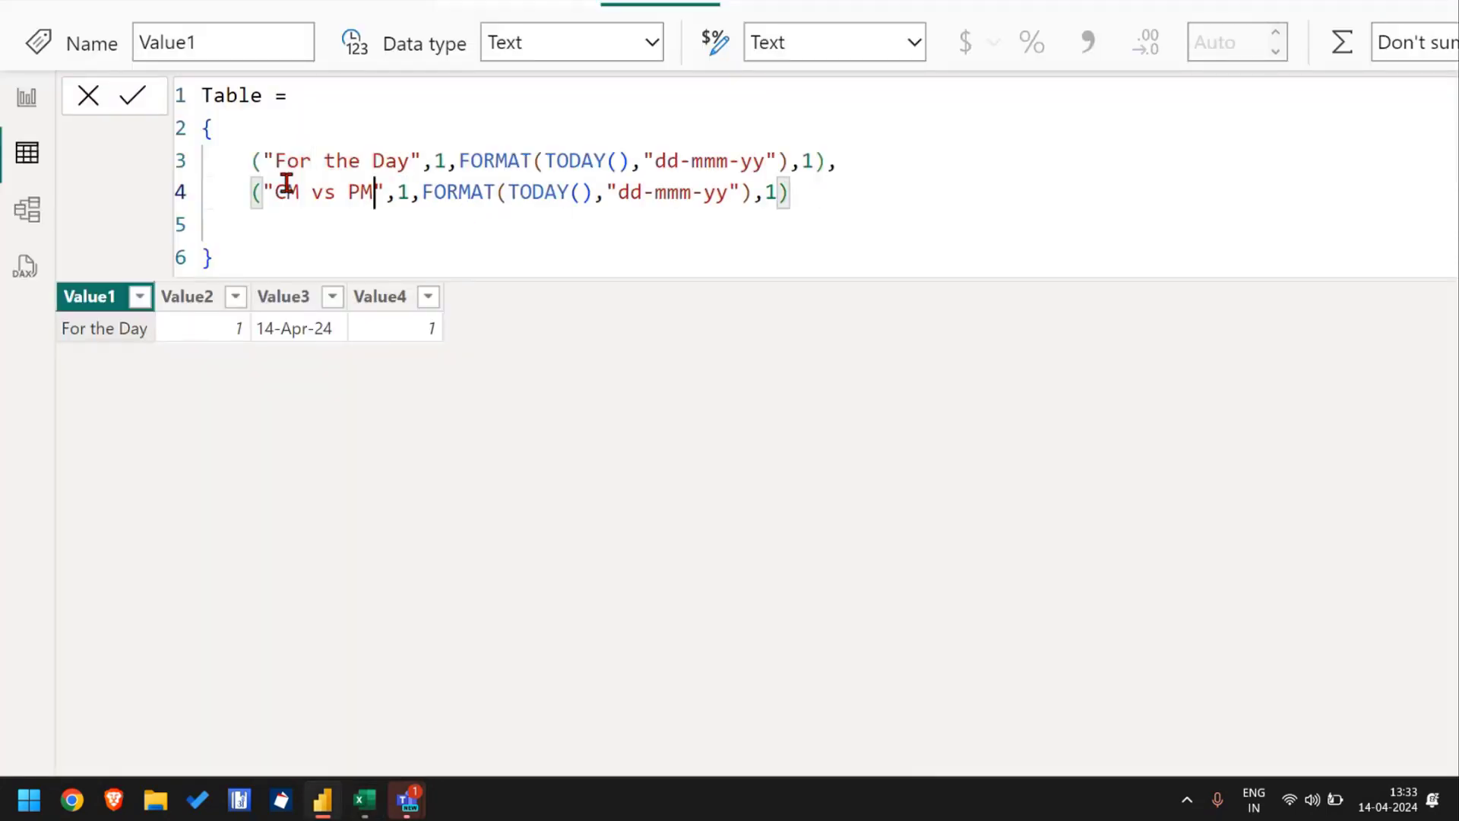
# Step: Check the Excel Period Name Index and set the "CM vs PM" row's second value to 2
pyautogui.hotkey('alt', 'Tab')
pyautogui.press('Tab')
pyautogui.hotkey('alt', 'Tab')
pyautogui.press('Right')
pyautogui.press('Right')
pyautogui.hotkey('shift', 'Right')
pyautogui.write('2')
# Step: Check the Excel Period KPI for the first CM vs PM row and shorten that formula row's date format to "mmm-yy"
pyautogui.hotkey('alt', 'Tab')
pyautogui.press('Tab')
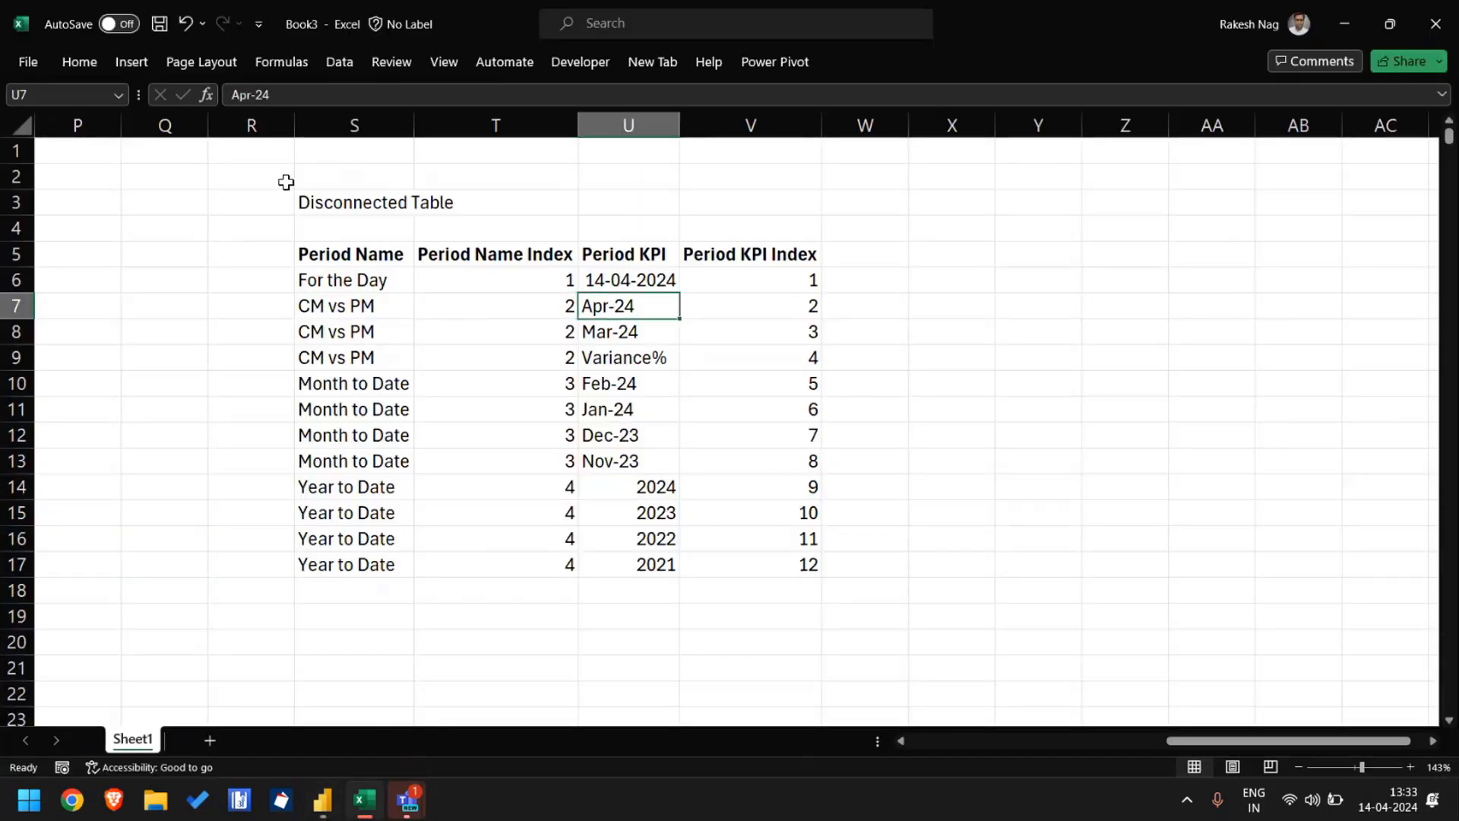
pyautogui.hotkey('alt', 'Tab')
pyautogui.press('Right')
pyautogui.press('Right')
pyautogui.press('Right')
pyautogui.press('Right')
pyautogui.press('Right')
pyautogui.press('Right')
pyautogui.press('Right')
pyautogui.press('Right')
pyautogui.press('Right')
pyautogui.press('Right')
pyautogui.press('Right')
pyautogui.press('Right')
pyautogui.press('Right')
pyautogui.press('Right')
pyautogui.press('Right')
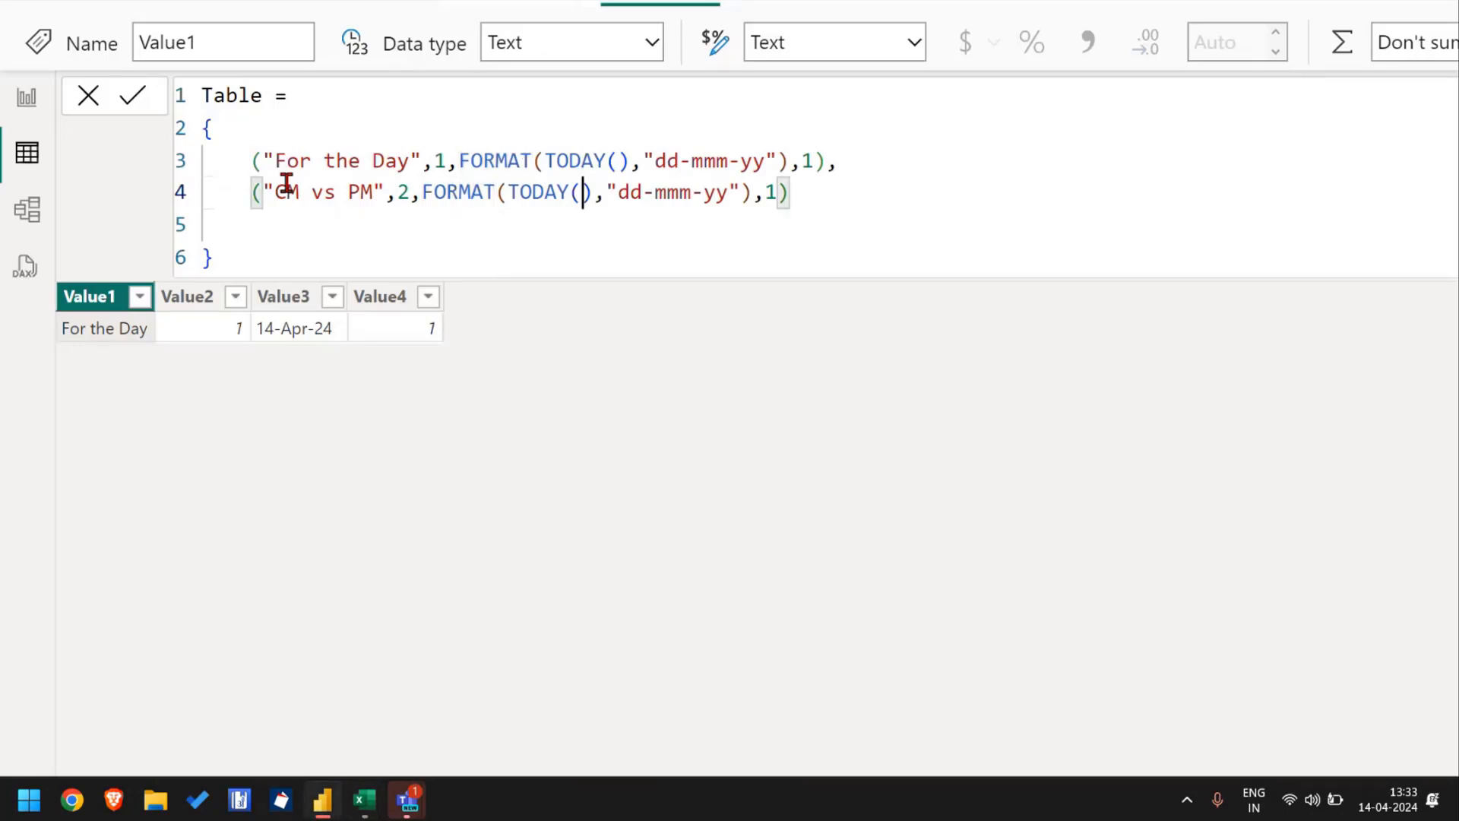
pyautogui.press('Delete')
pyautogui.press('Delete')
pyautogui.press('Delete')
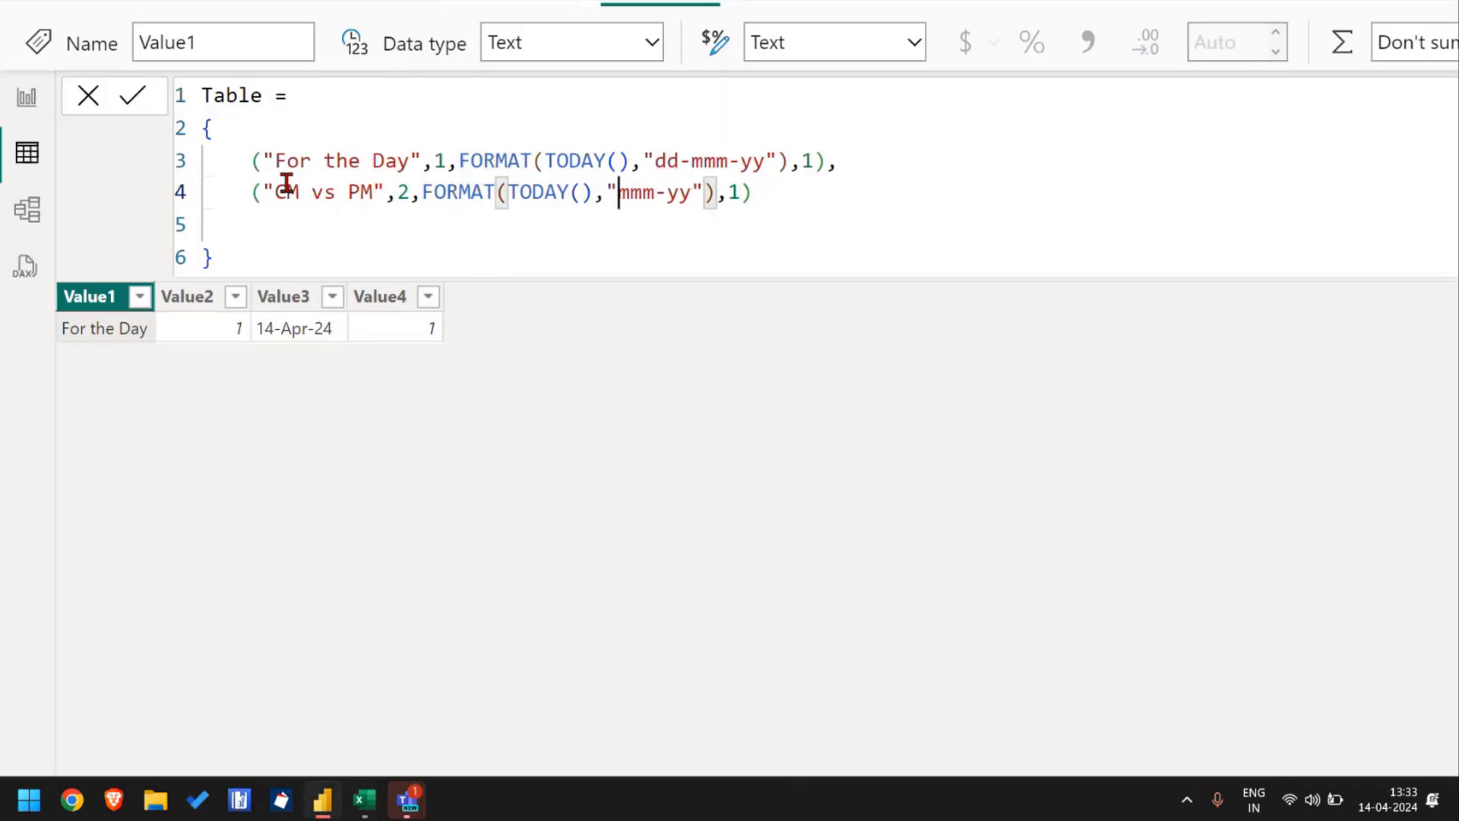
# Step: Set the "CM vs PM" row's fourth value, the Period KPI Index, to 2
pyautogui.press('Right')
pyautogui.press('Right')
pyautogui.press('Right')
pyautogui.press('Right')
pyautogui.press('Right')
pyautogui.press('Right')
pyautogui.press('Right')
pyautogui.press('Right')
pyautogui.press('Right')
pyautogui.press('Right')
pyautogui.hotkey('shift', 'Left')
pyautogui.write('2')
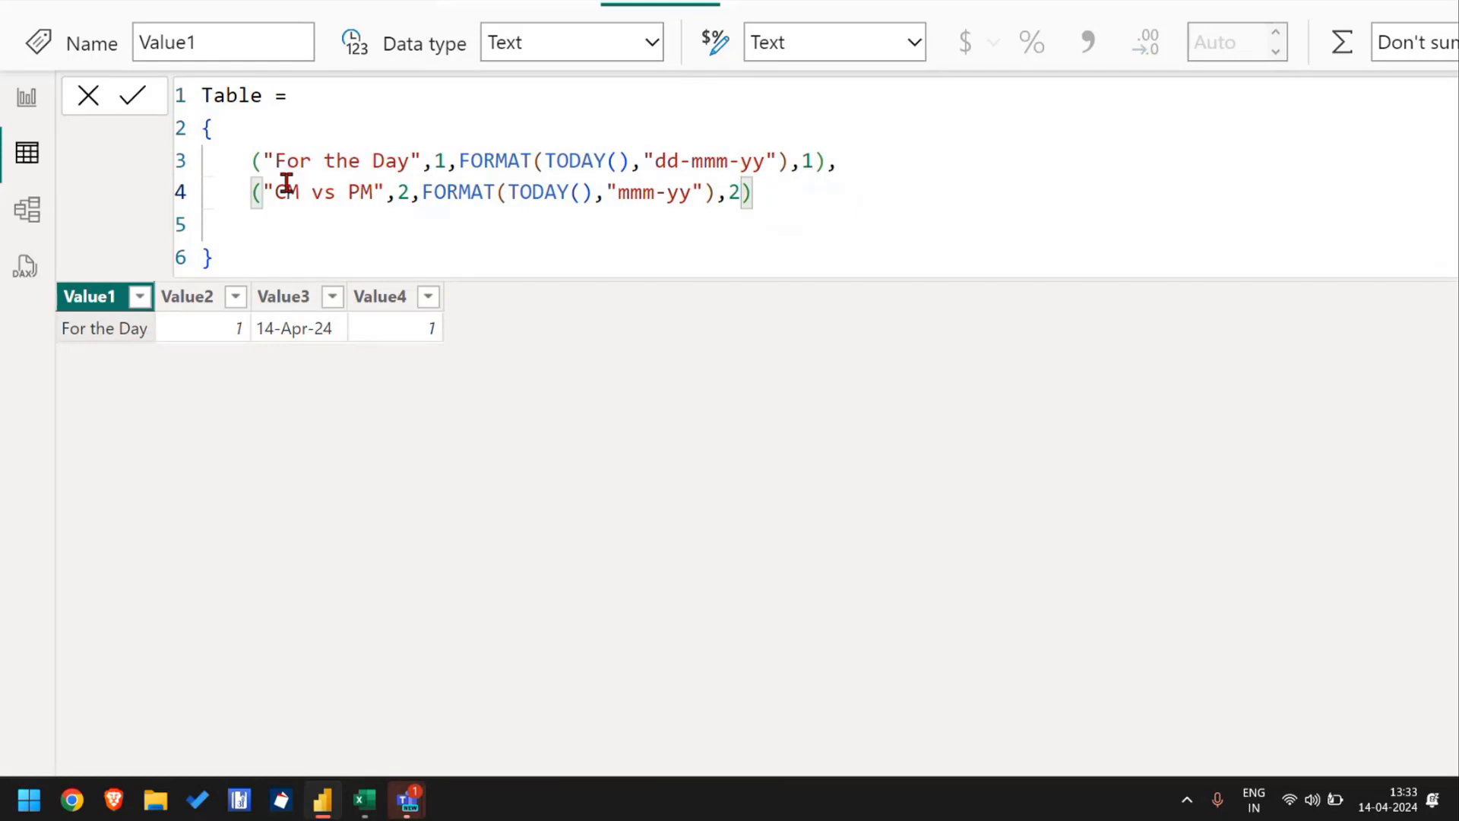
# Step: Switch to Excel and review the four values of the second CM vs PM row, Mar-24, in the disconnected table
pyautogui.hotkey('alt', 'Tab')
pyautogui.press('Down')
pyautogui.press('Left')
pyautogui.press('Left')
pyautogui.press('Left')
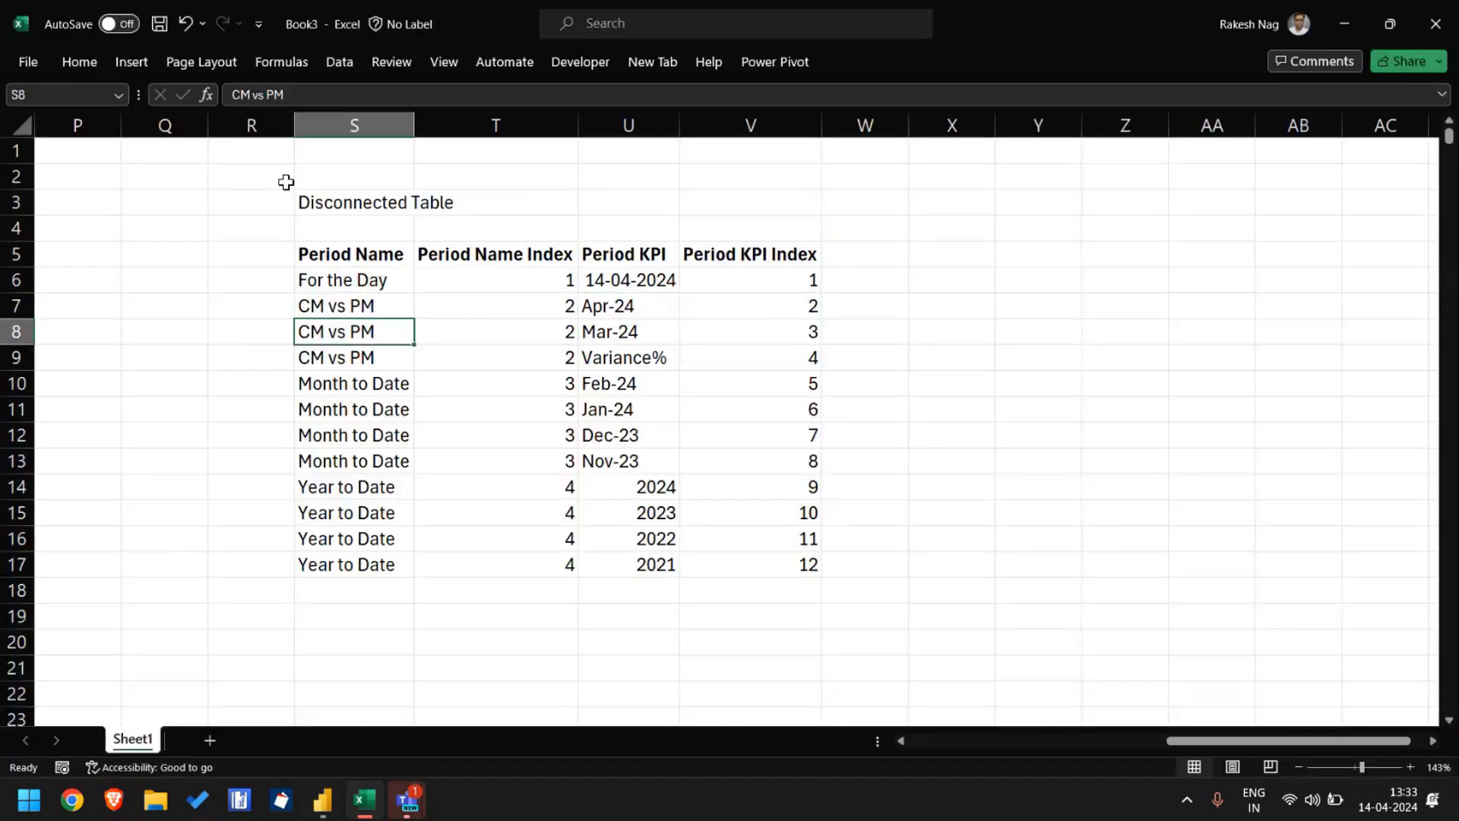
pyautogui.hotkey('shift', 'Right')
pyautogui.hotkey('shift', 'Right')
pyautogui.hotkey('shift', 'Right')
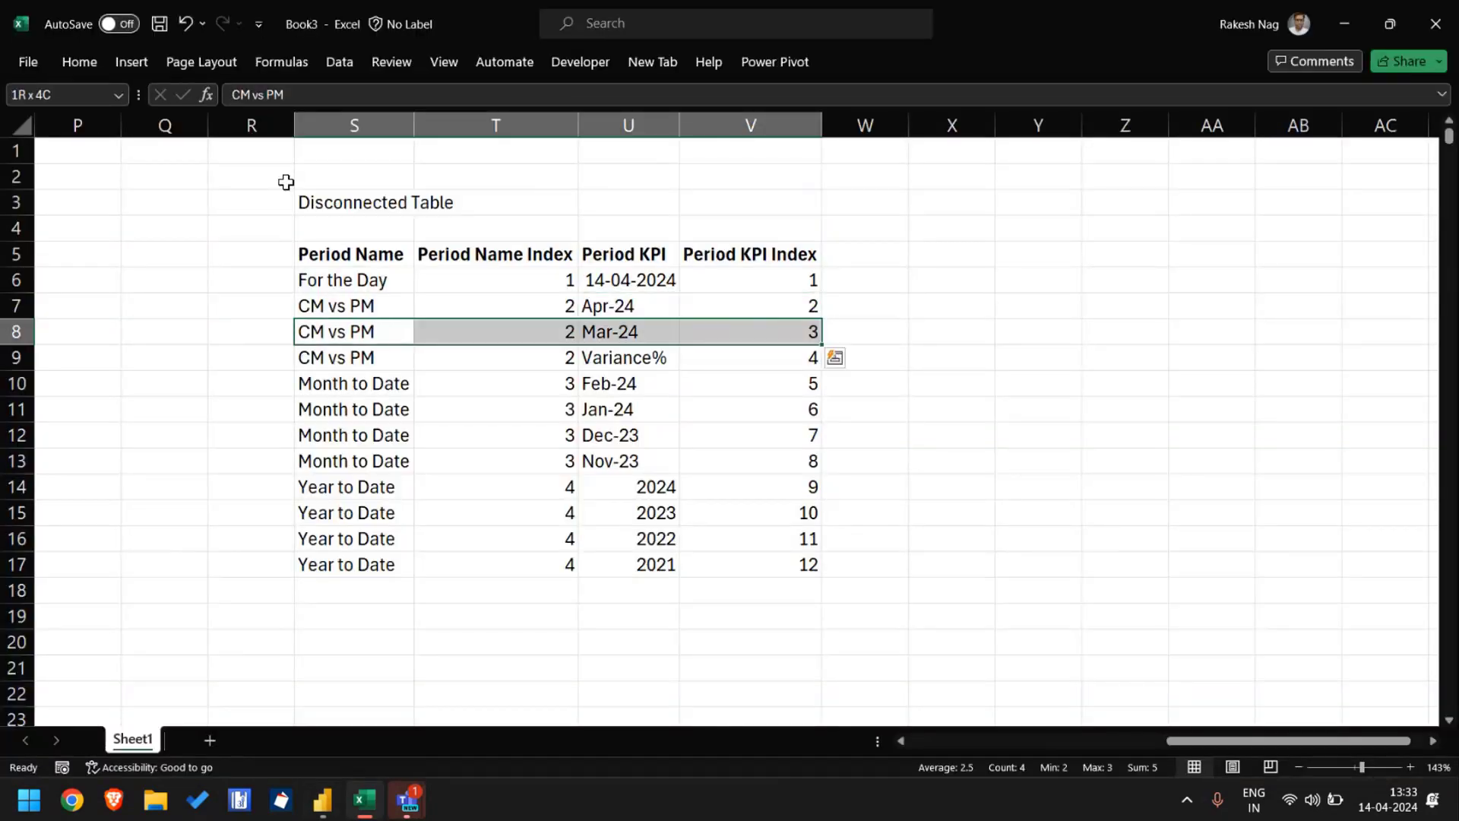
pyautogui.hotkey('alt', 'Tab')
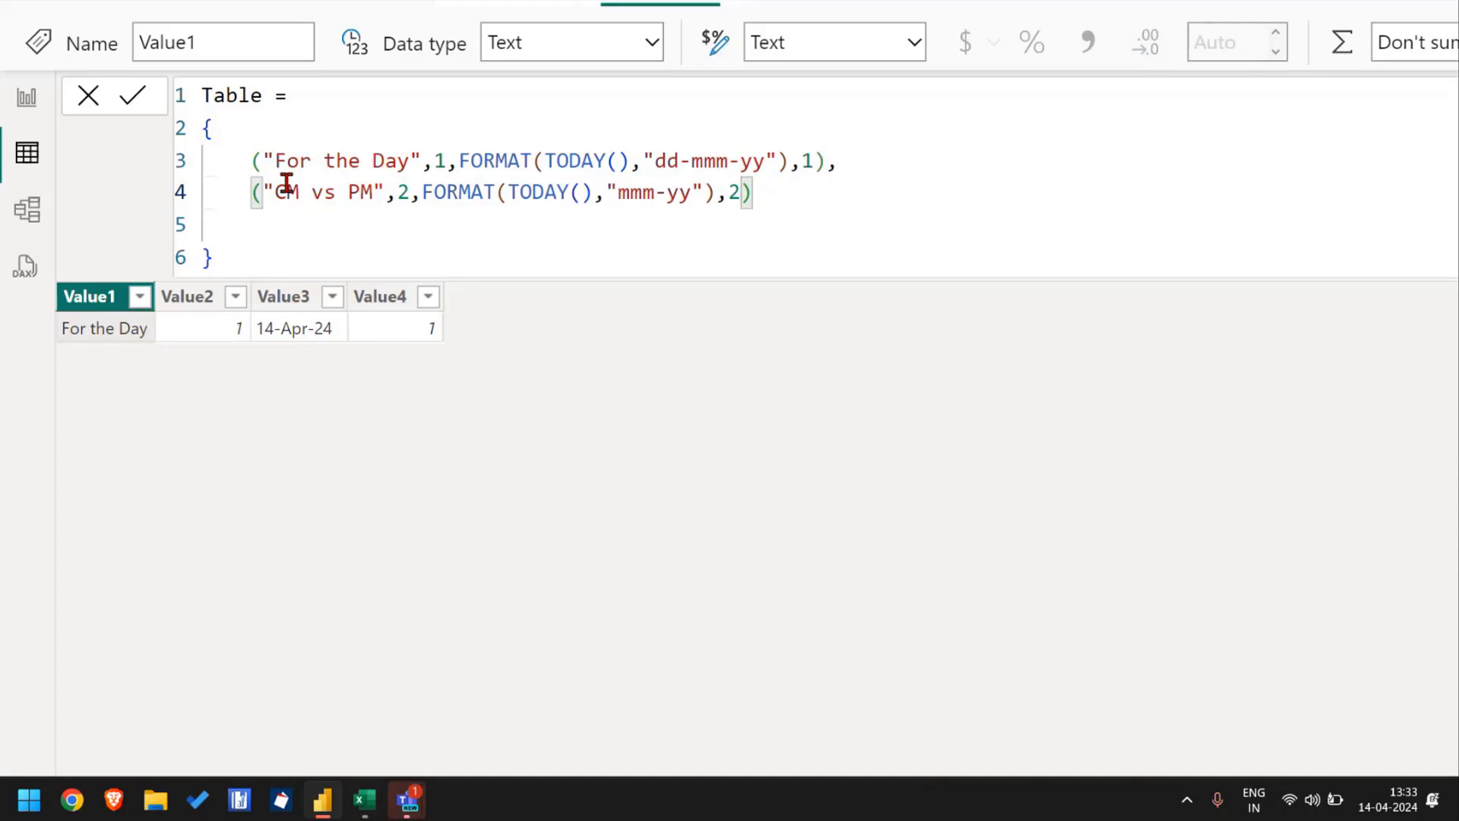
# Step: Add a comma after the "CM vs PM" row and paste a copy of that row on a new line below it
pyautogui.press('End')
pyautogui.hotkey('shift', 'Home')
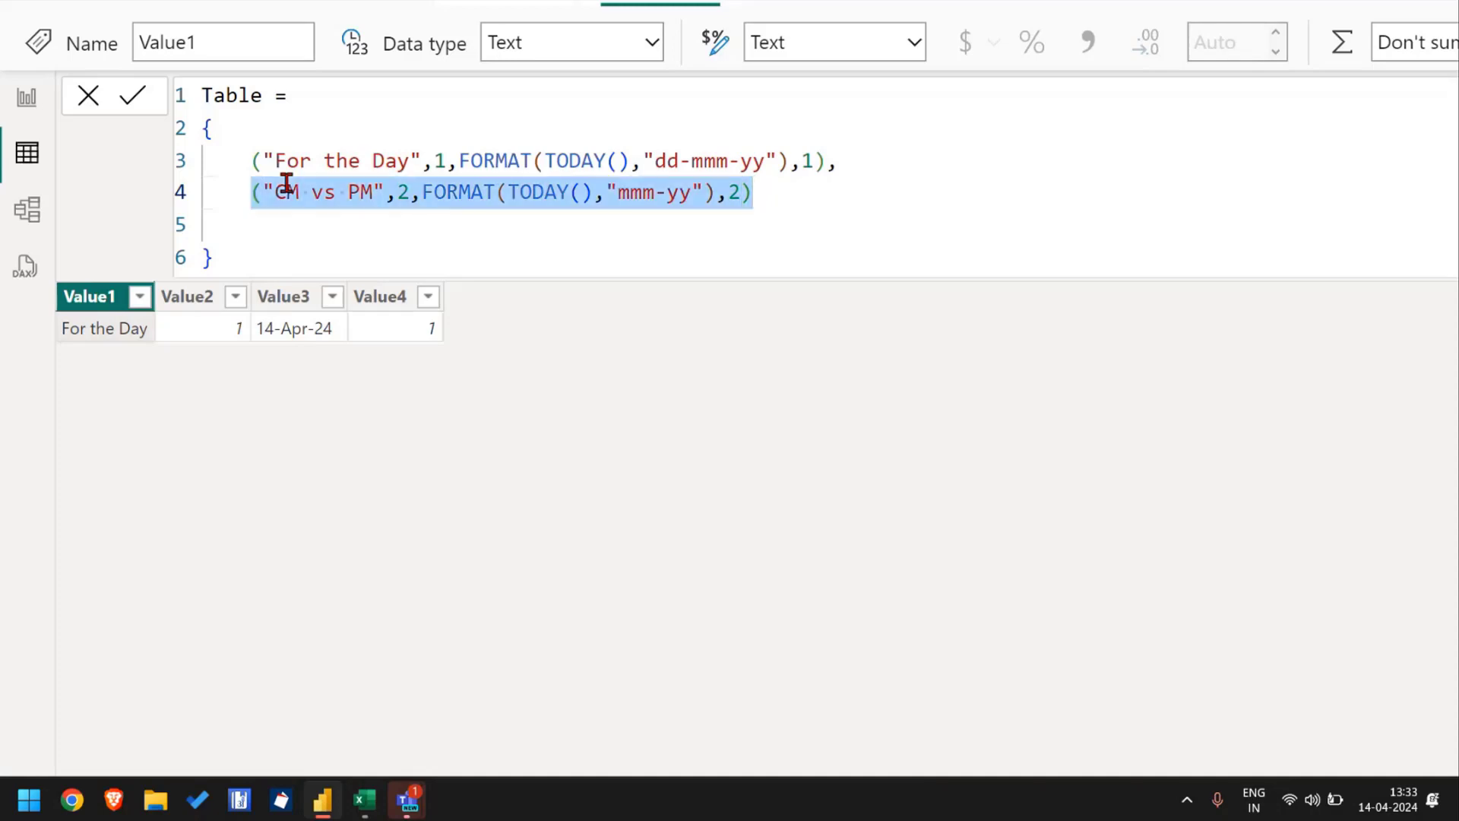
pyautogui.hotkey('ctrl', 'c')
pyautogui.press('End')
pyautogui.write(',')
pyautogui.press('Return')
pyautogui.hotkey('ctrl', 'v')
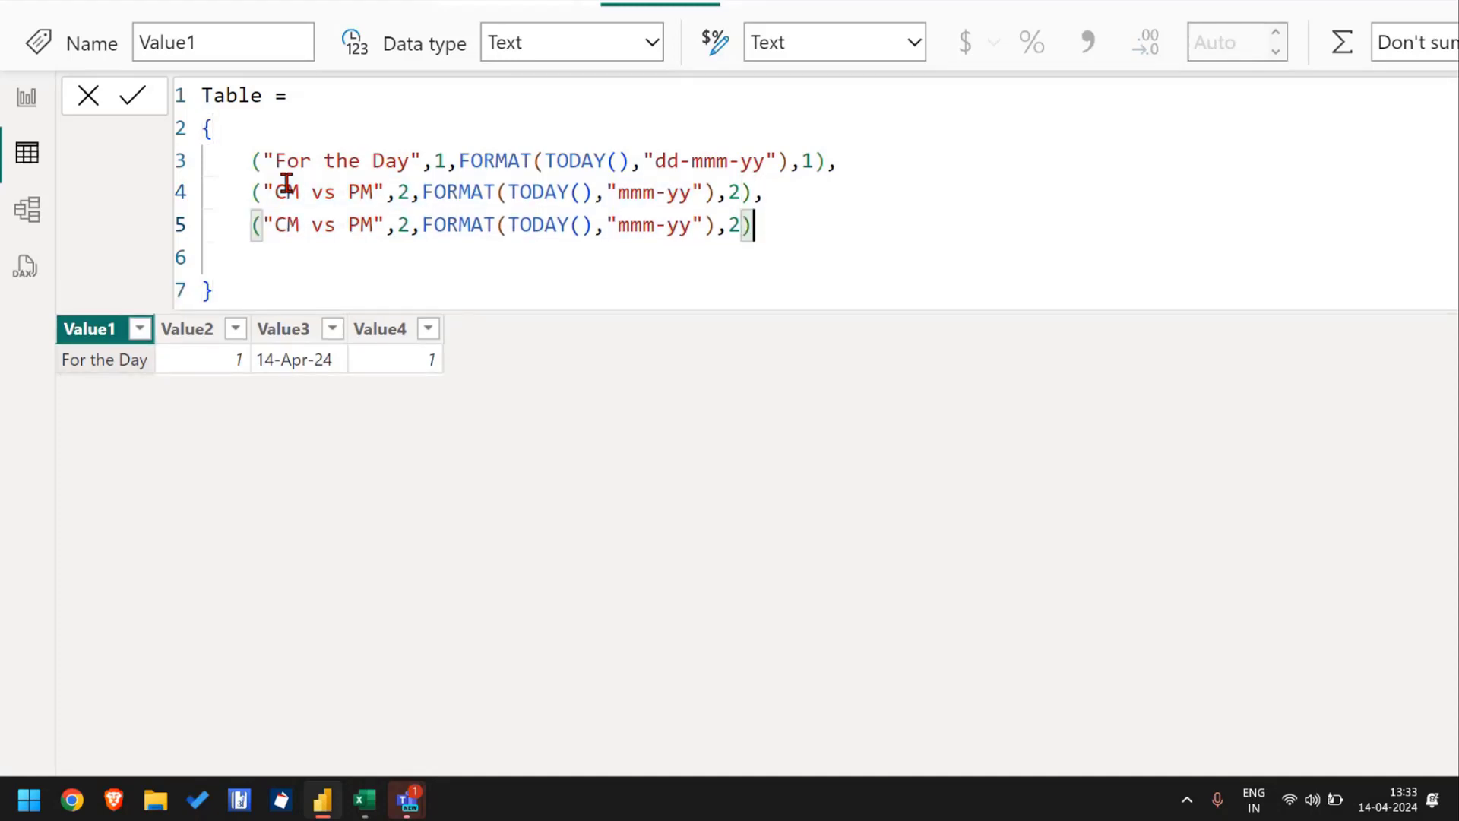
# Step: Recheck the Mar-24 row in Excel and insert the EDATE function before TODAY() in the duplicated "CM vs PM" row
pyautogui.hotkey('alt', 'Tab')
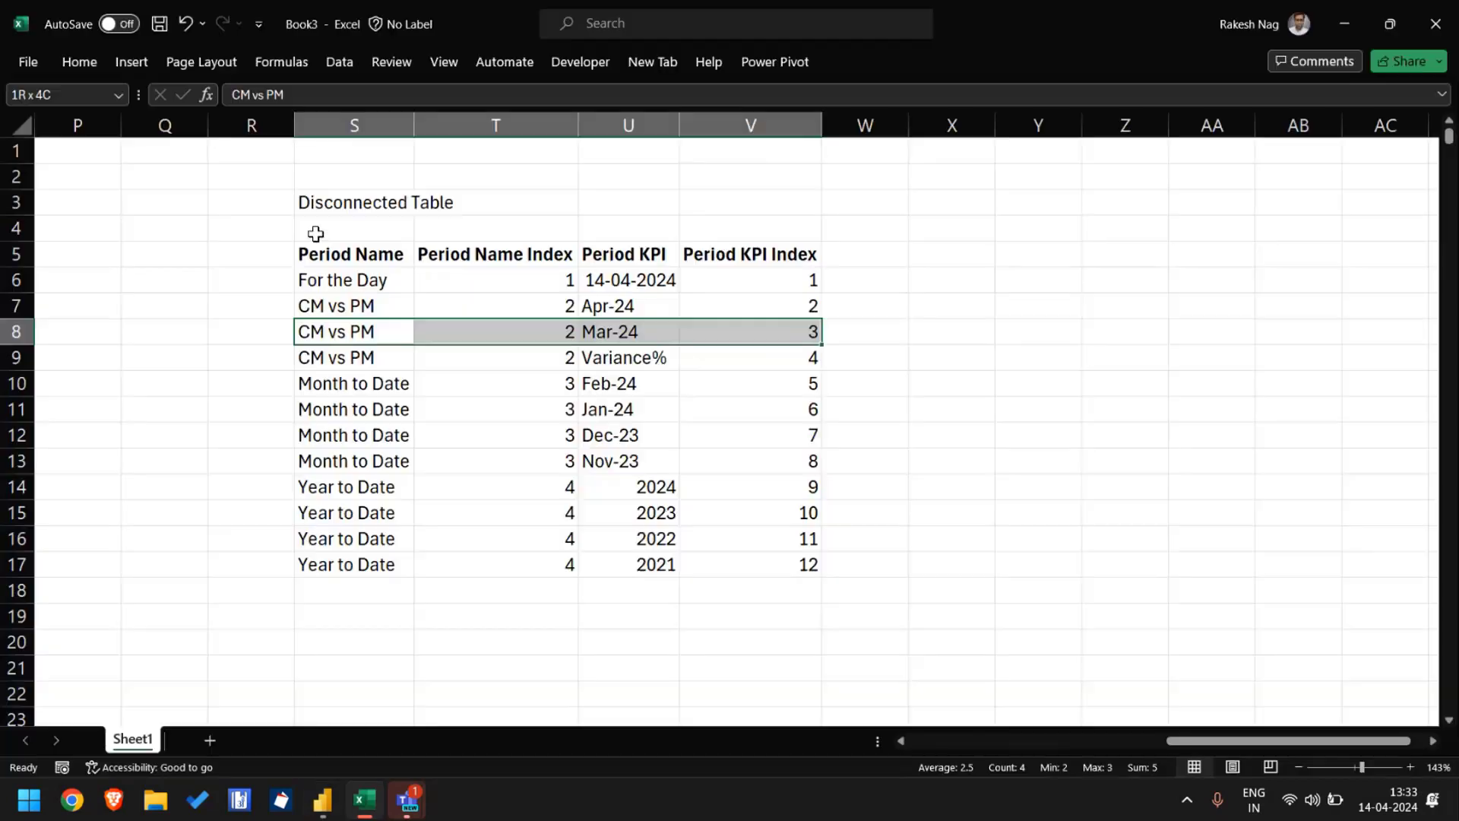
pyautogui.hotkey('alt', 'Tab')
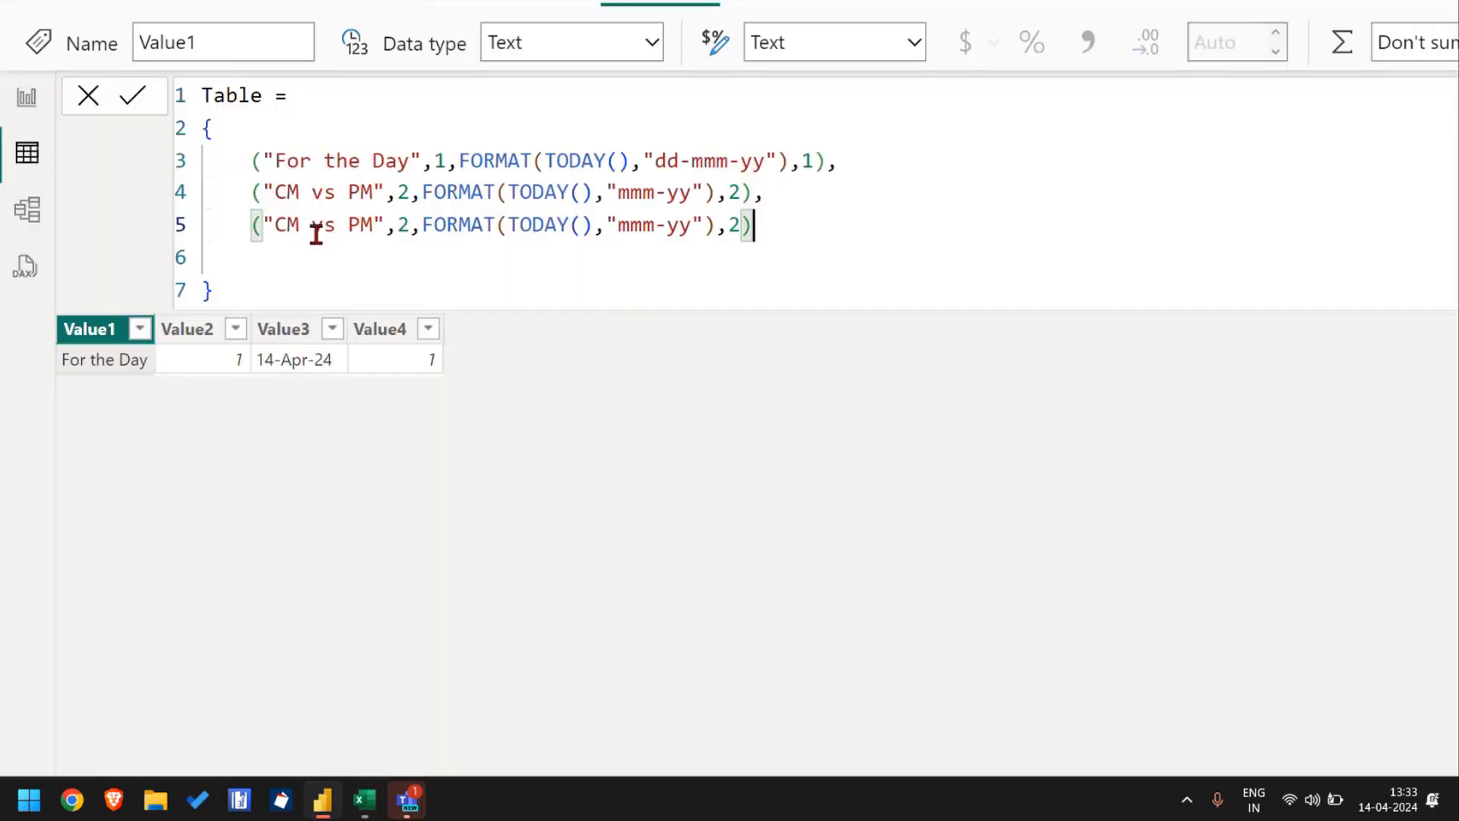
pyautogui.click(635, 227)
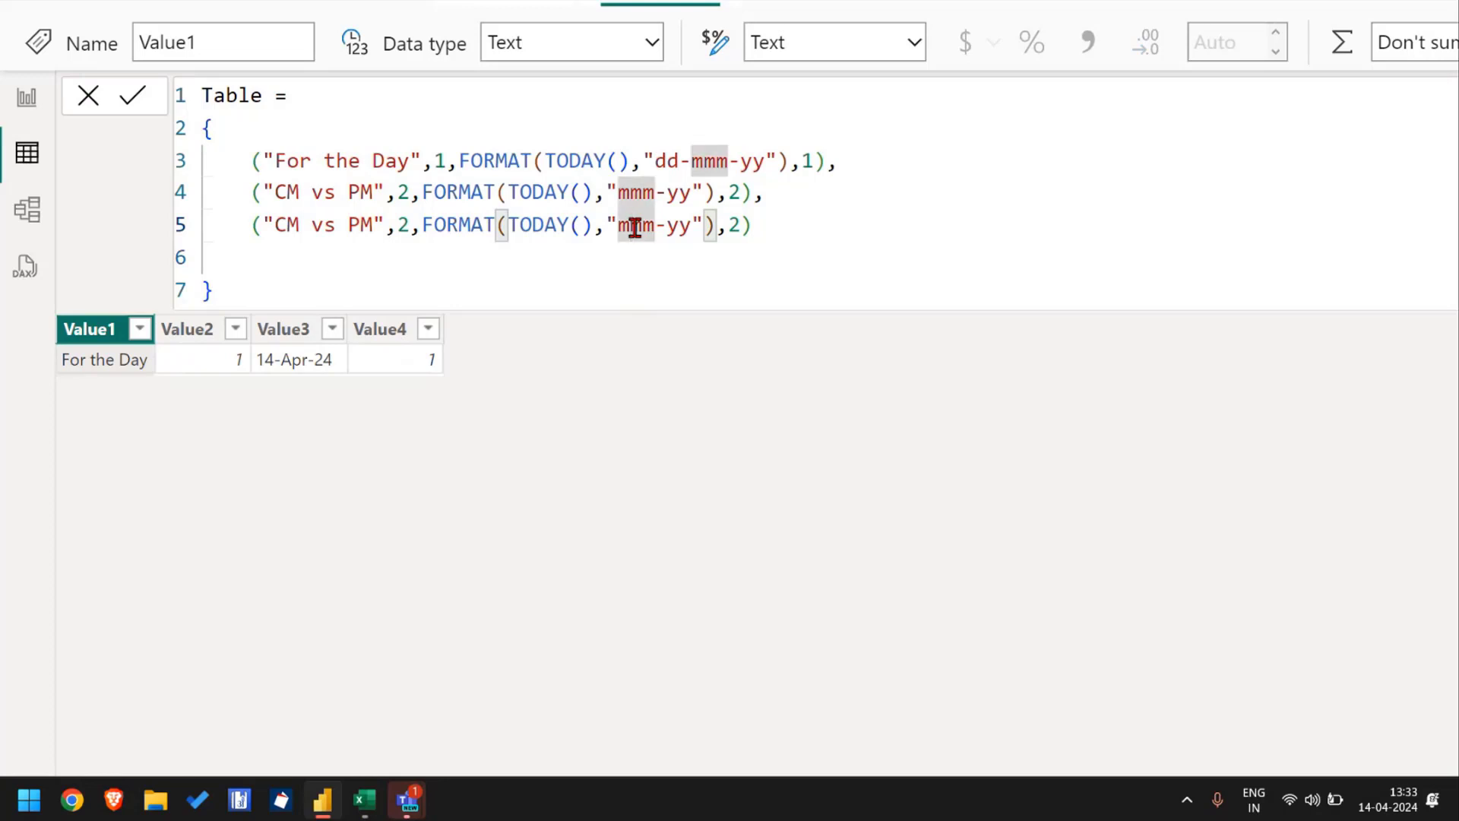
pyautogui.press('Left')
pyautogui.press('Left')
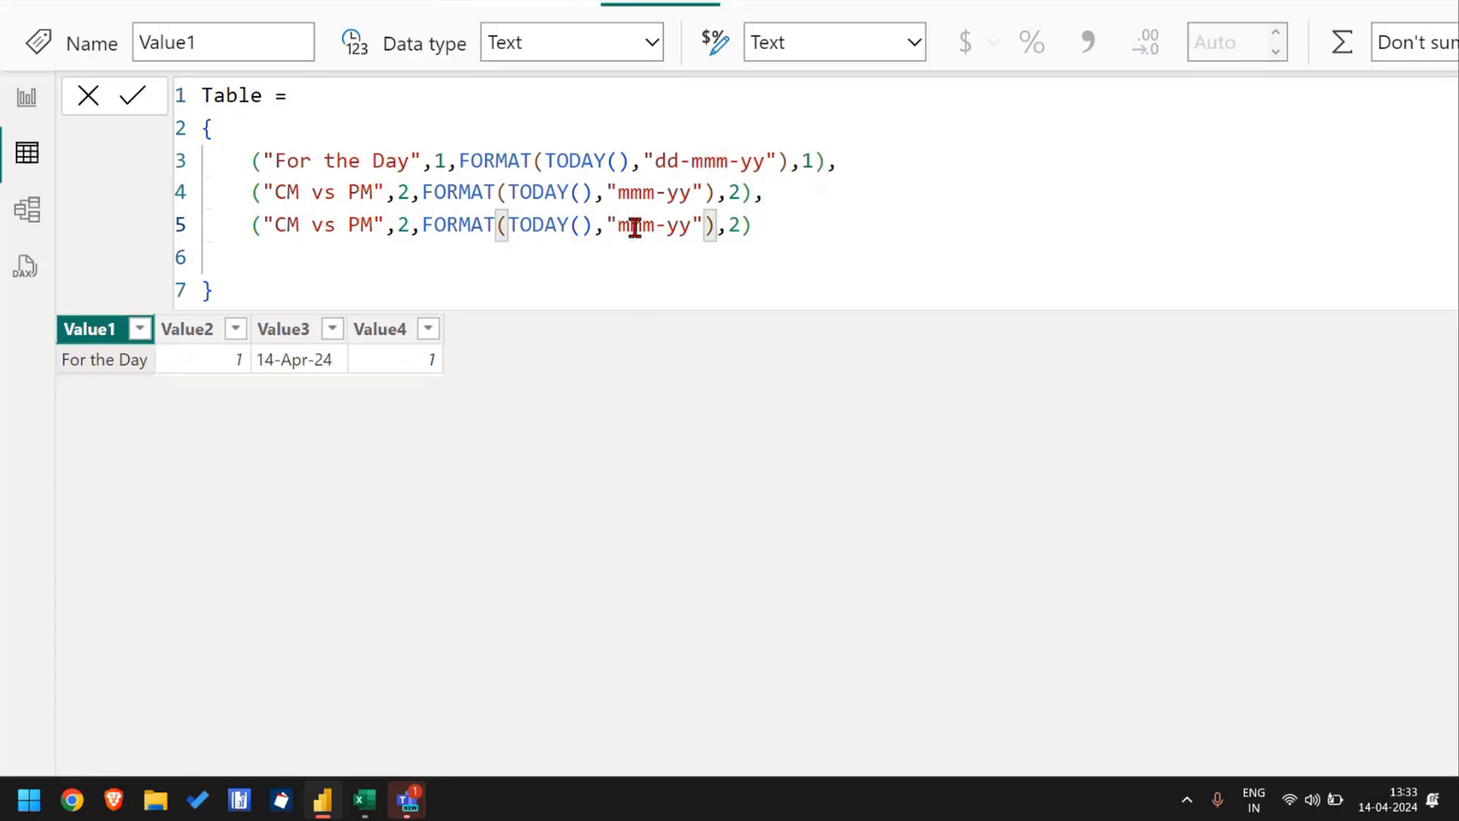
pyautogui.press('Left')
pyautogui.press('Left')
pyautogui.press('Left')
pyautogui.press('Left')
pyautogui.press('Left')
pyautogui.press('Left')
pyautogui.press('Left')
pyautogui.press('Left')
pyautogui.write('ed')
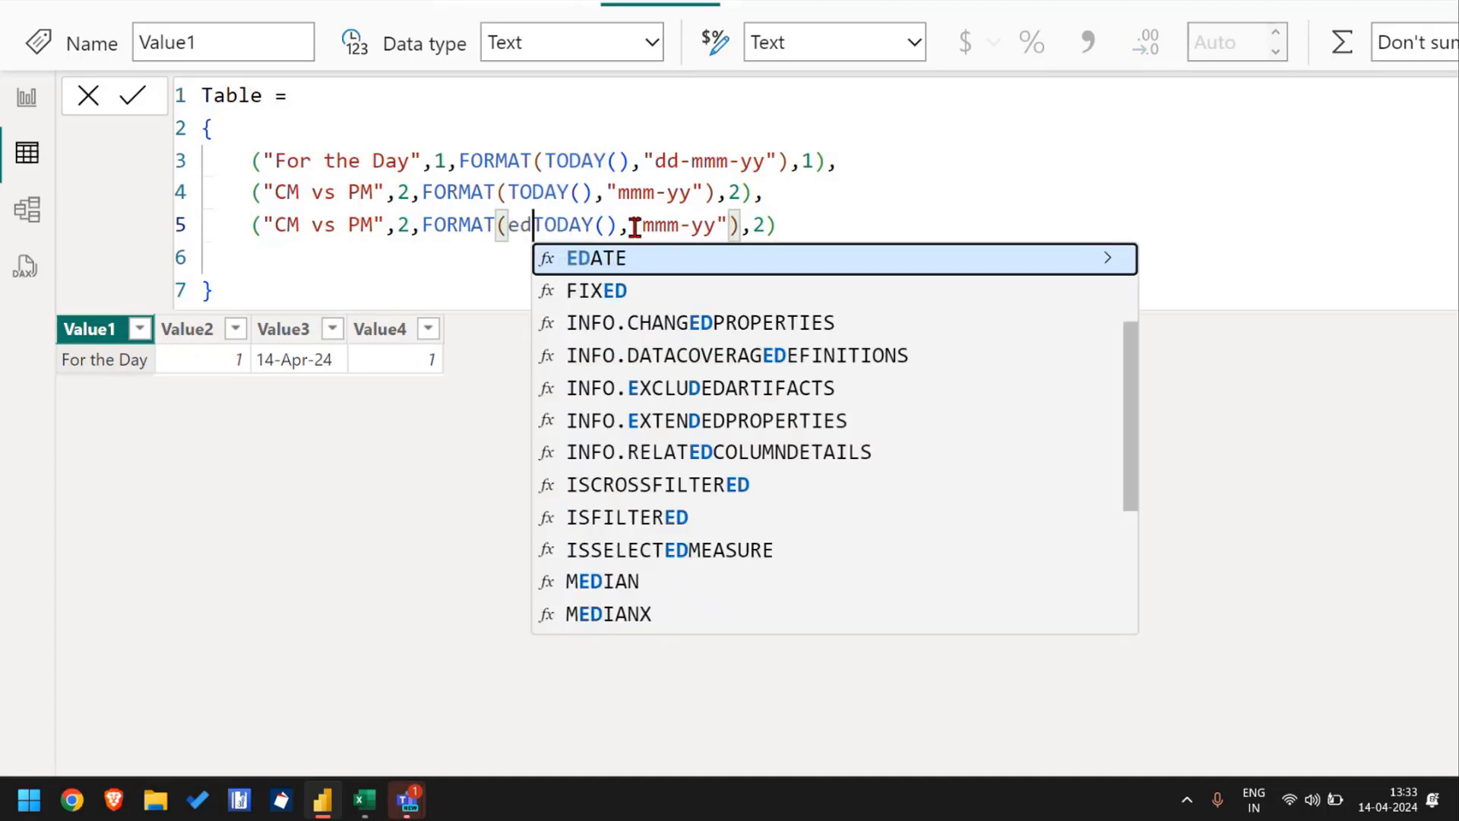
pyautogui.press('Tab')
# Step: Complete the EDATE call with -1 months after TODAY() and a closing parenthesis
pyautogui.press('Right')
pyautogui.press('Right')
pyautogui.press('Right')
pyautogui.press('Right')
pyautogui.press('Right')
pyautogui.press('Right')
pyautogui.press('Right')
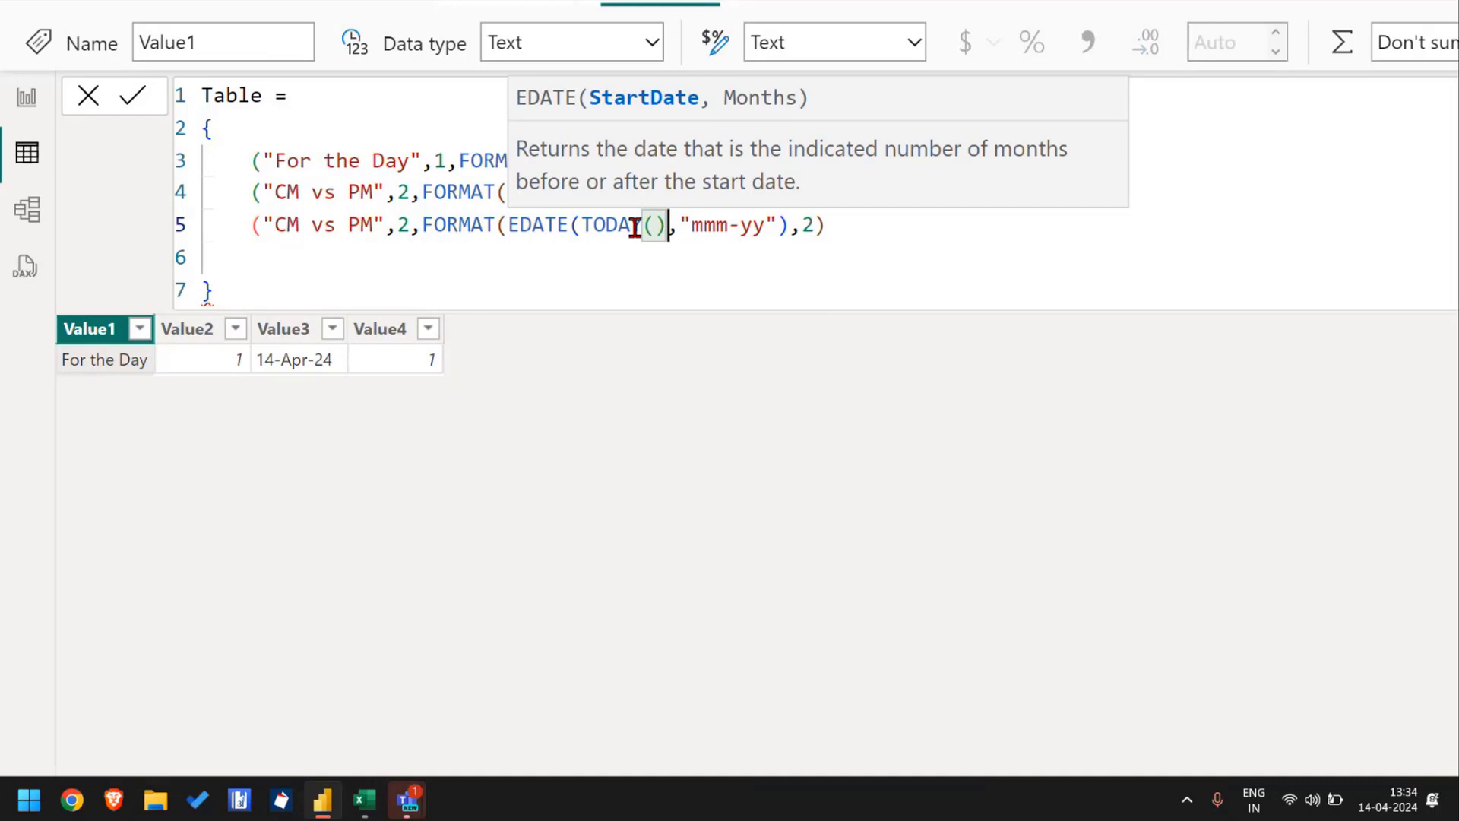
pyautogui.write(',-1')
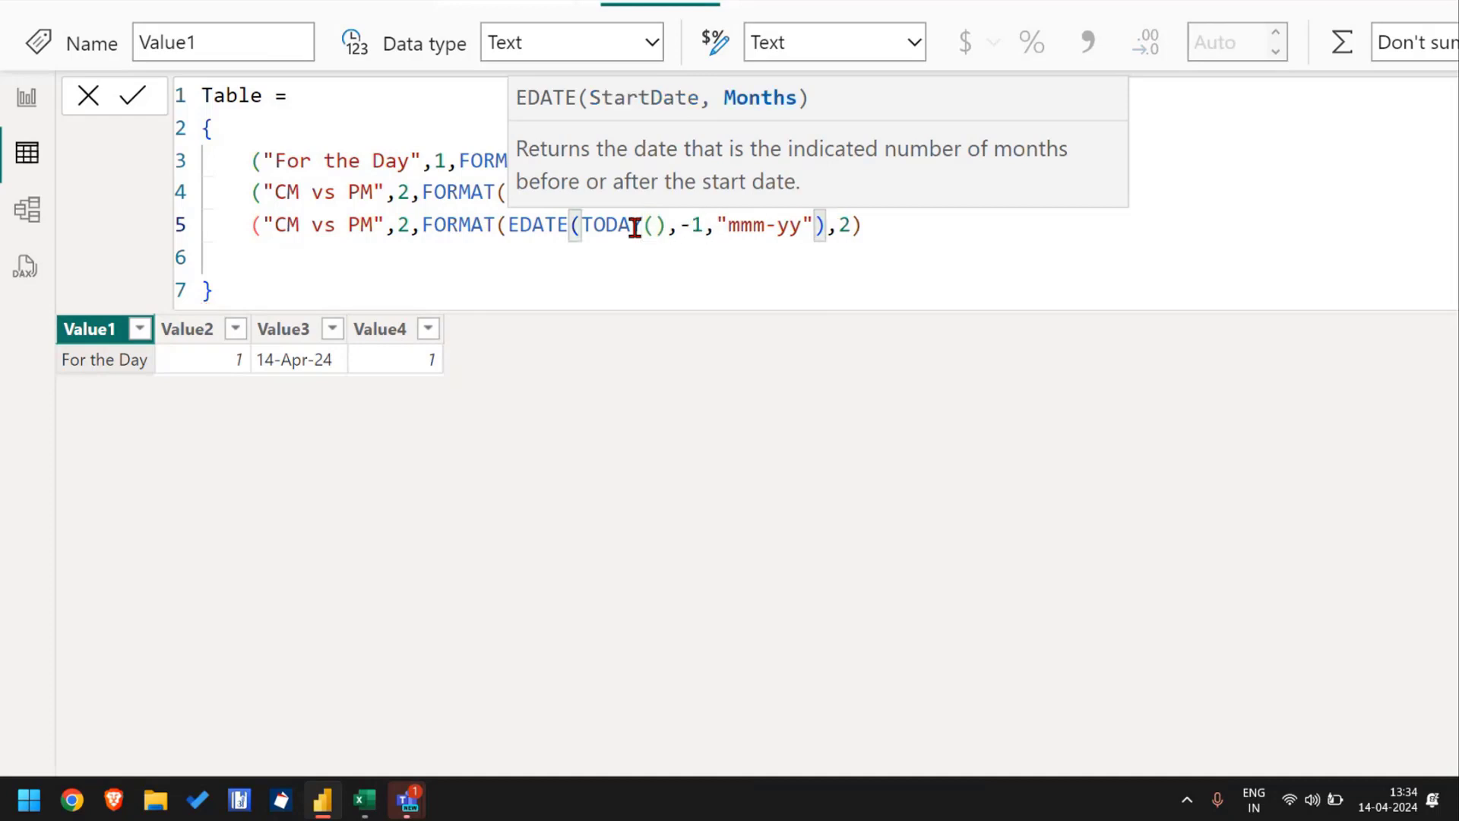
pyautogui.write(')')
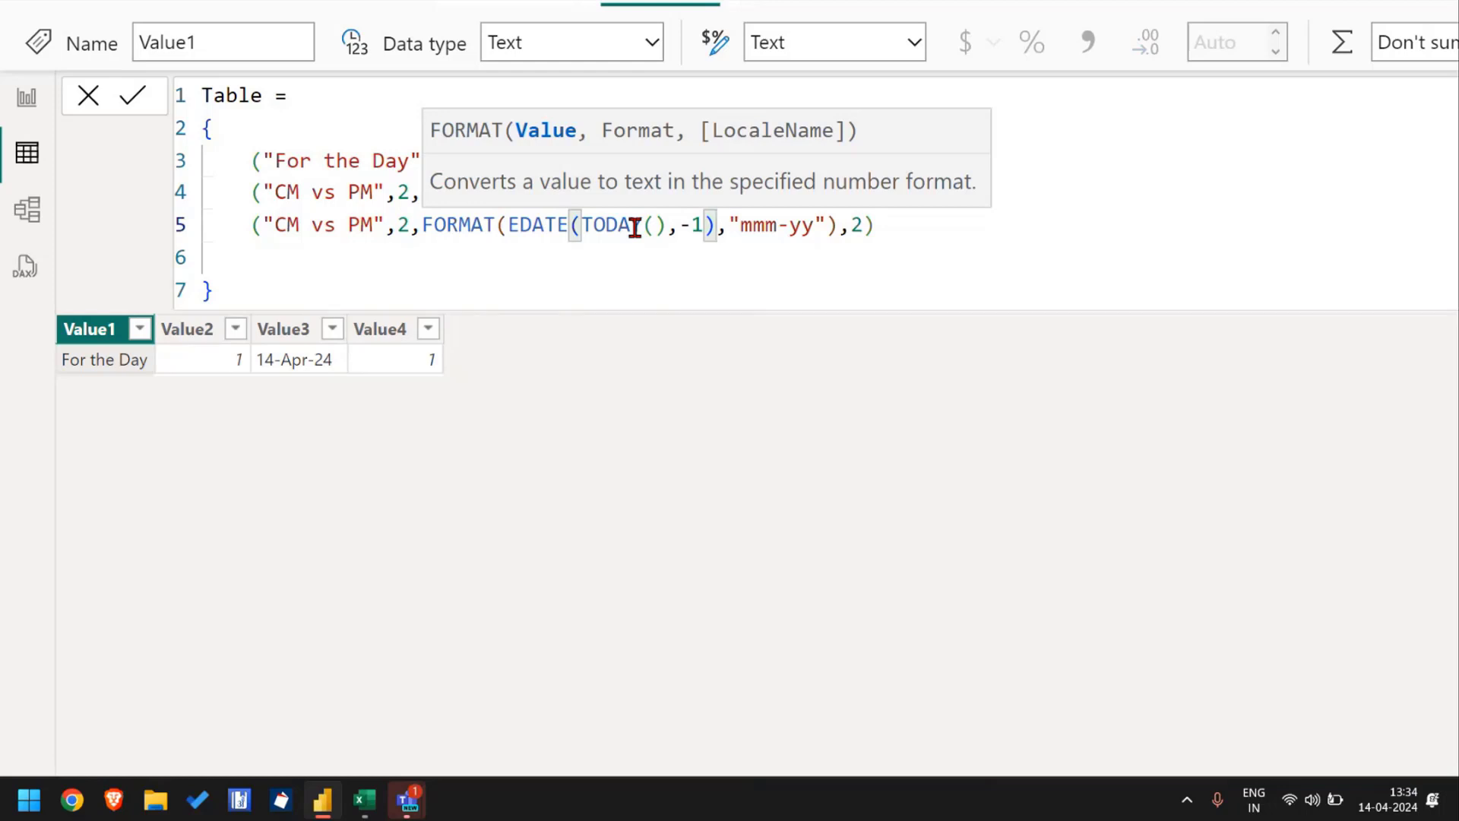
# Step: Set the EDATE row's fourth value to 3 and commit the table formula
pyautogui.click(838, 225)
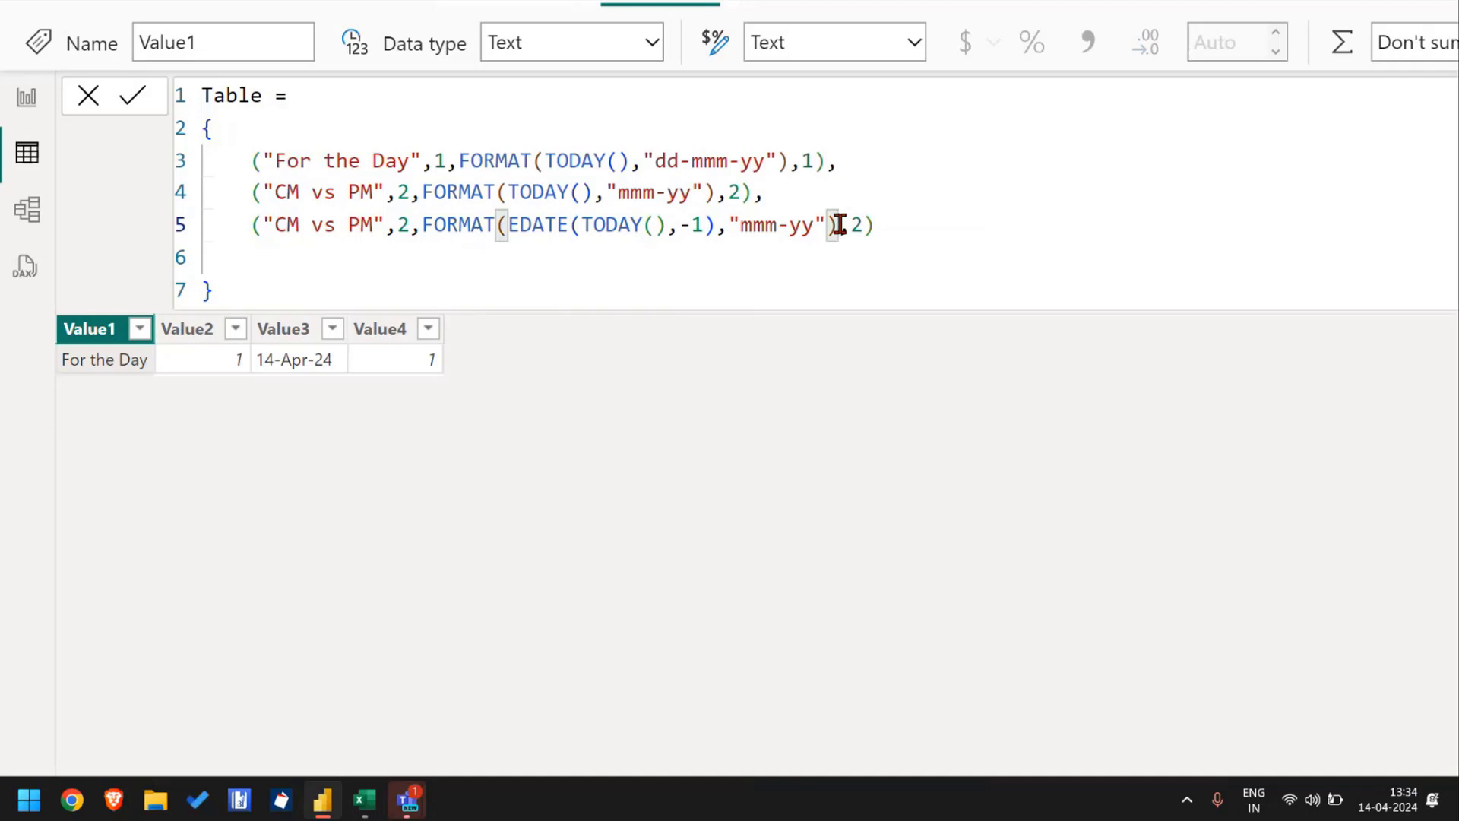
pyautogui.click(908, 229)
pyautogui.press('Left')
pyautogui.hotkey('shift', 'Left')
pyautogui.write('3')
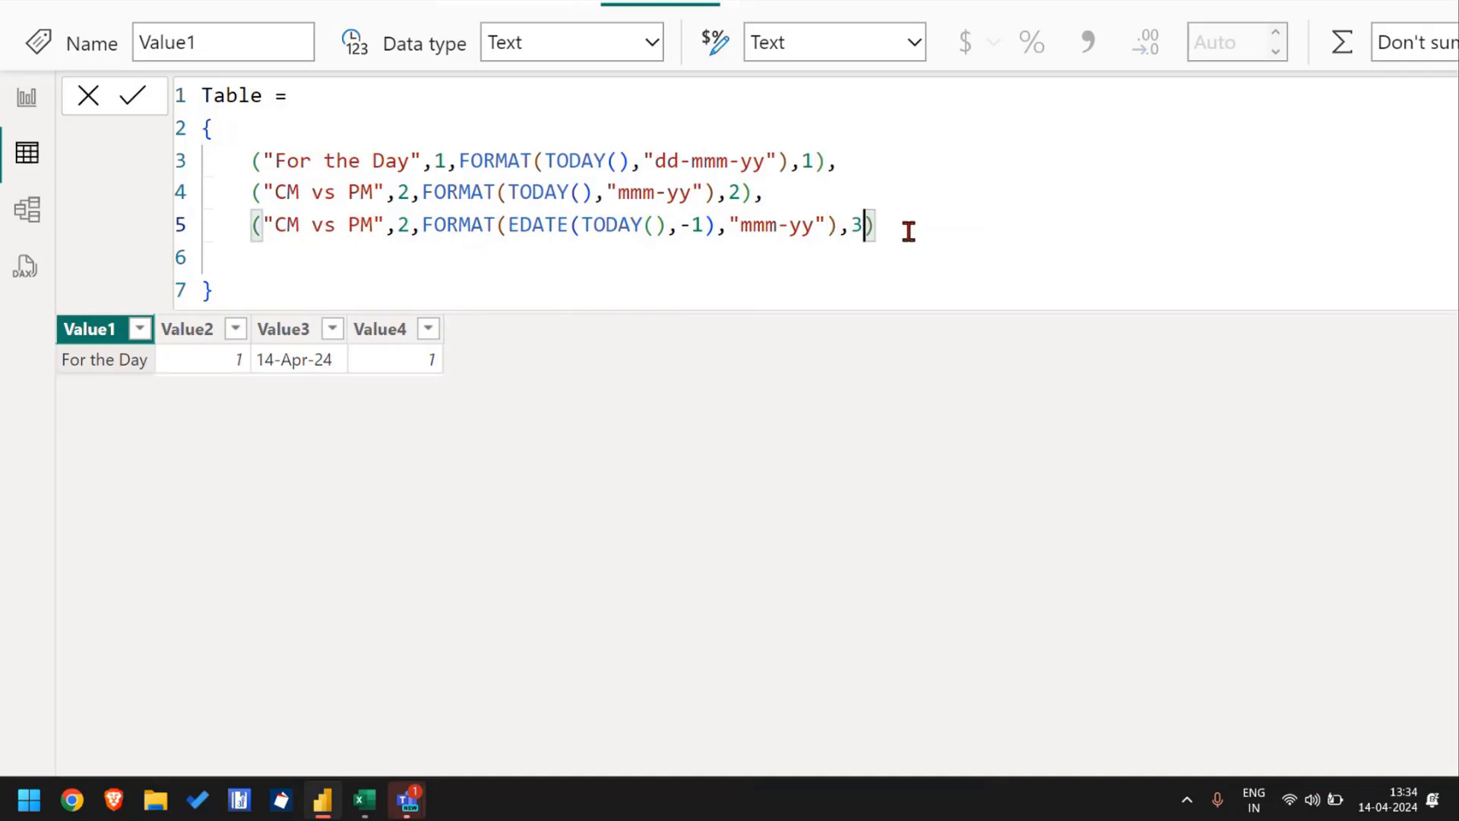
pyautogui.press('Return')
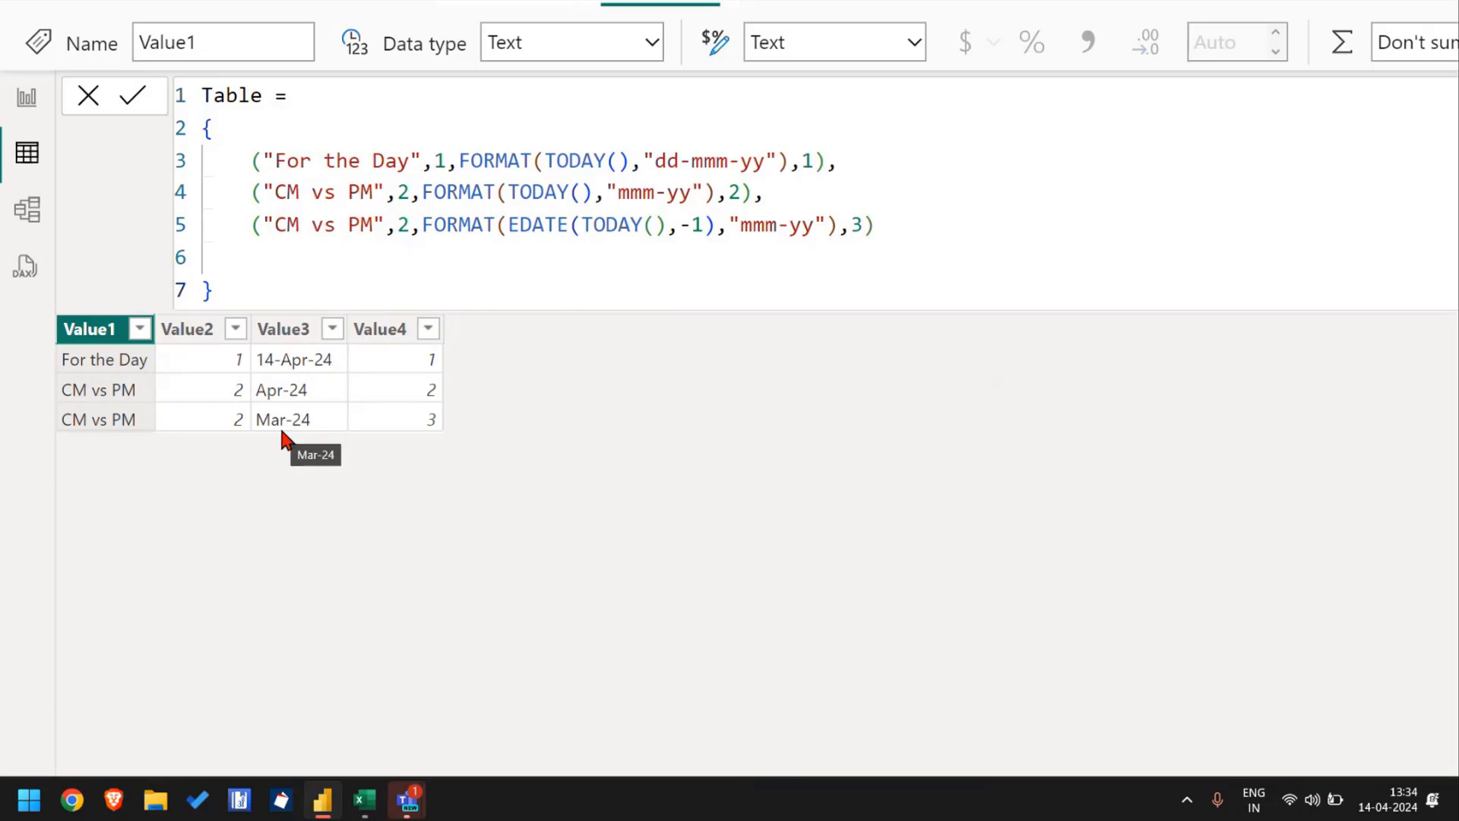
# Step: Switch to Excel and check the Variance% row of the disconnected table across all four columns
pyautogui.click(931, 222)
pyautogui.hotkey('shift', 'Home')
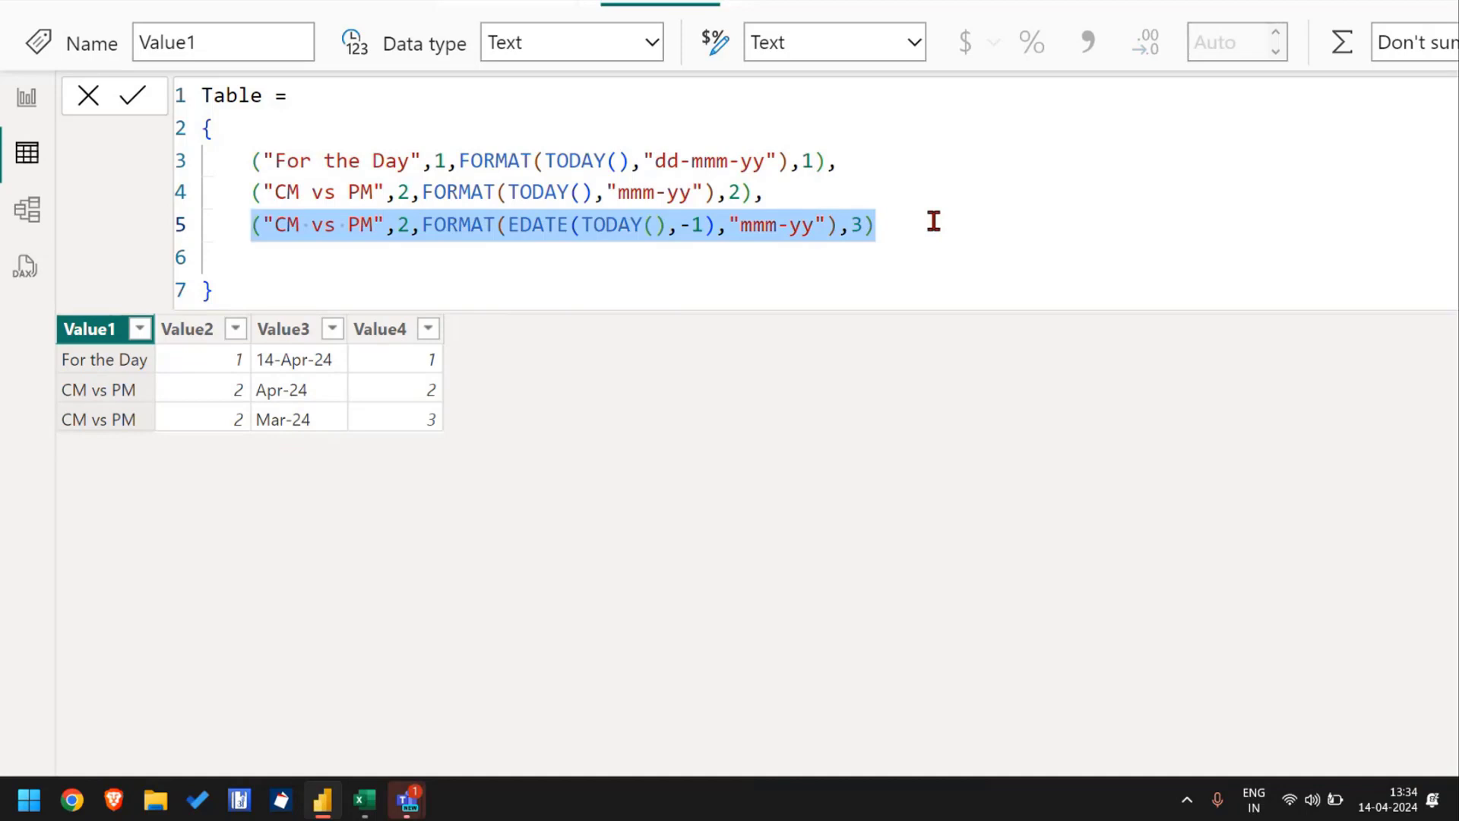
pyautogui.click(933, 221)
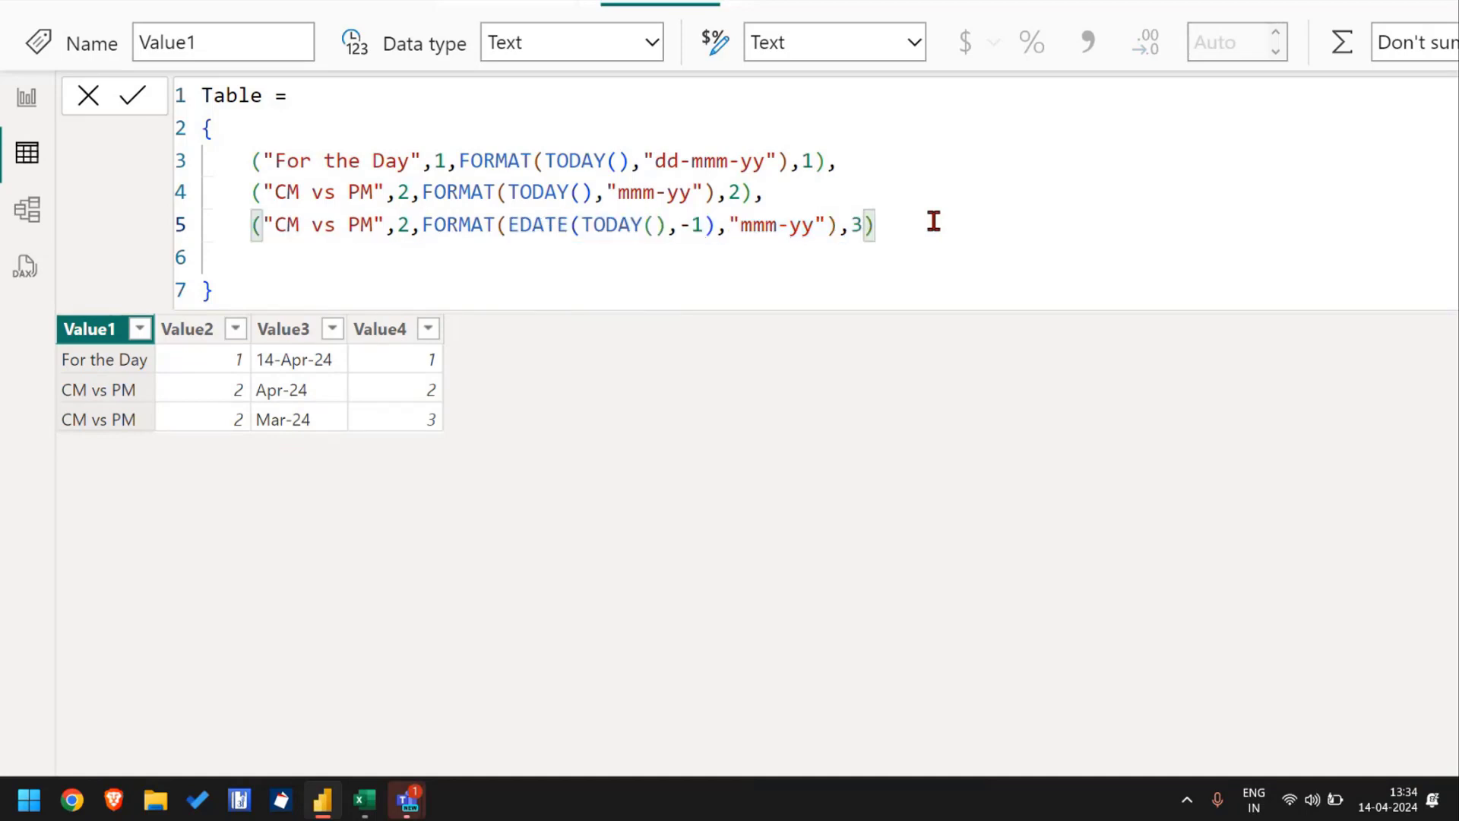
pyautogui.hotkey('alt', 'Tab')
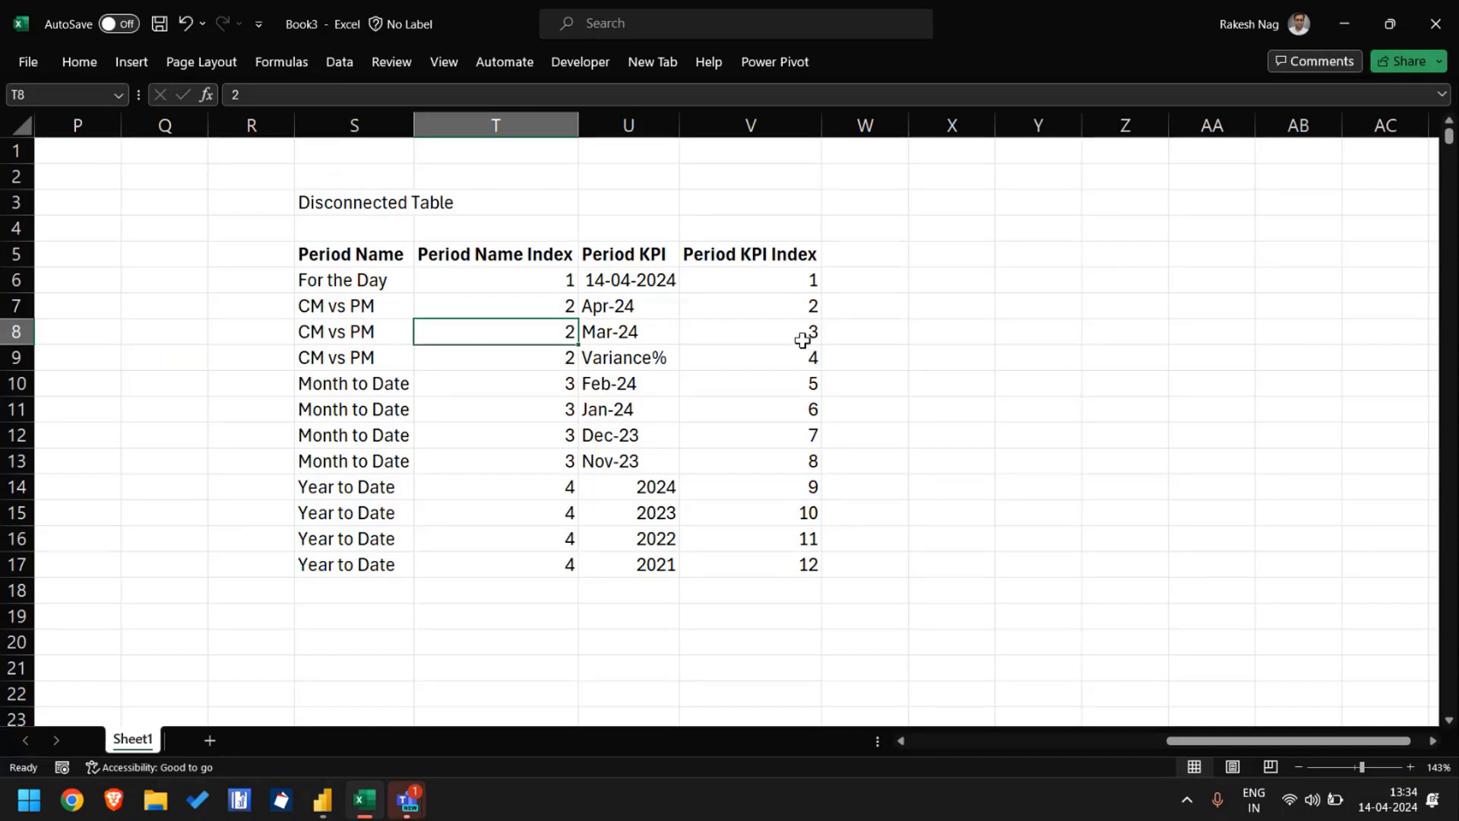
pyautogui.press('Down')
pyautogui.press('Left')
pyautogui.hotkey('shift', 'Right')
pyautogui.hotkey('shift', 'Right')
pyautogui.hotkey('shift', 'Right')
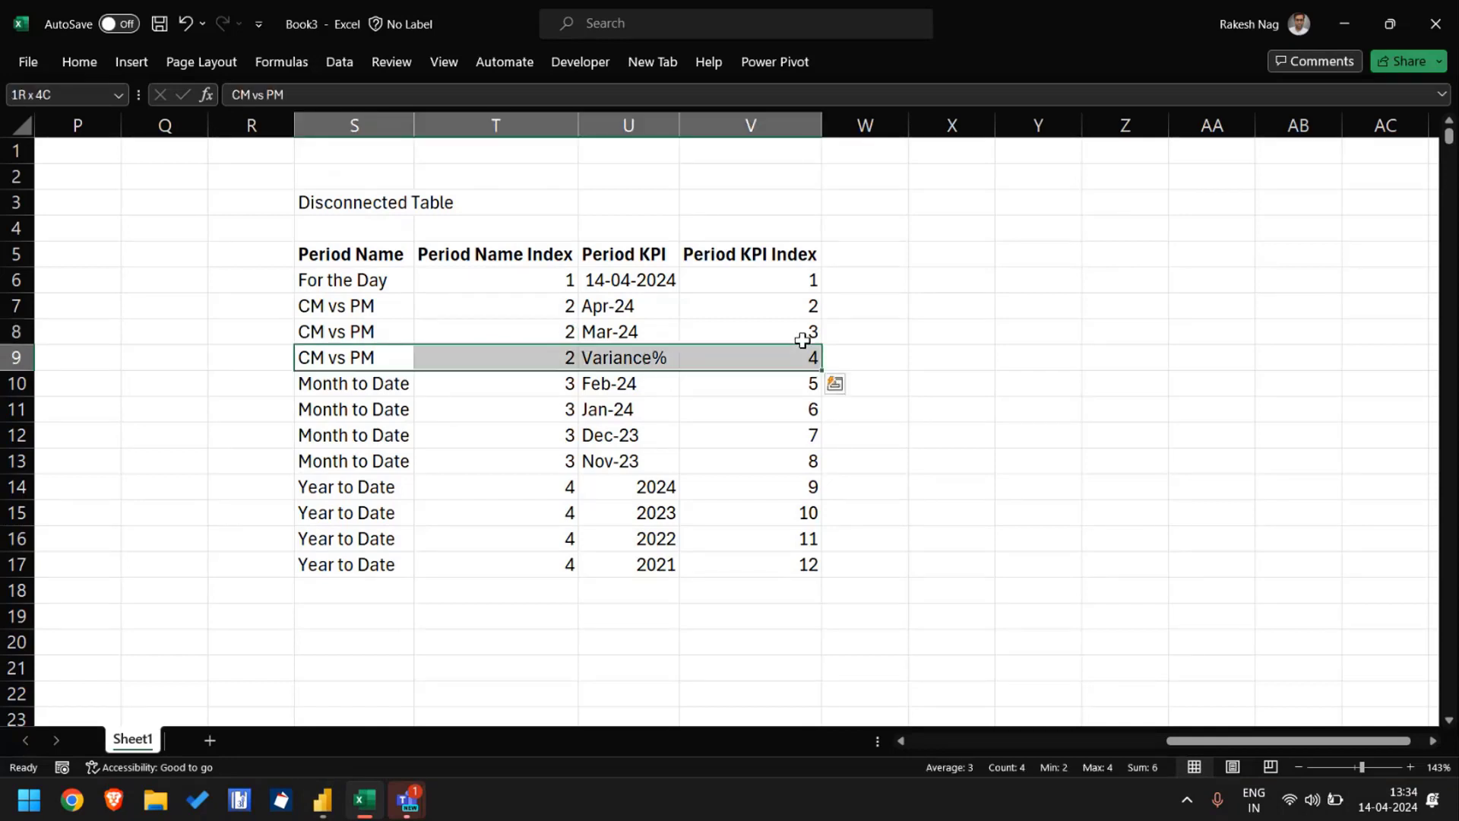
# Step: Back in Power BI, copy the EDATE "CM vs PM" row, add a comma after it and paste the copy on a new line below
pyautogui.hotkey('alt', 'Tab')
pyautogui.hotkey('shift', 'Home')
pyautogui.hotkey('ctrl', 'c')
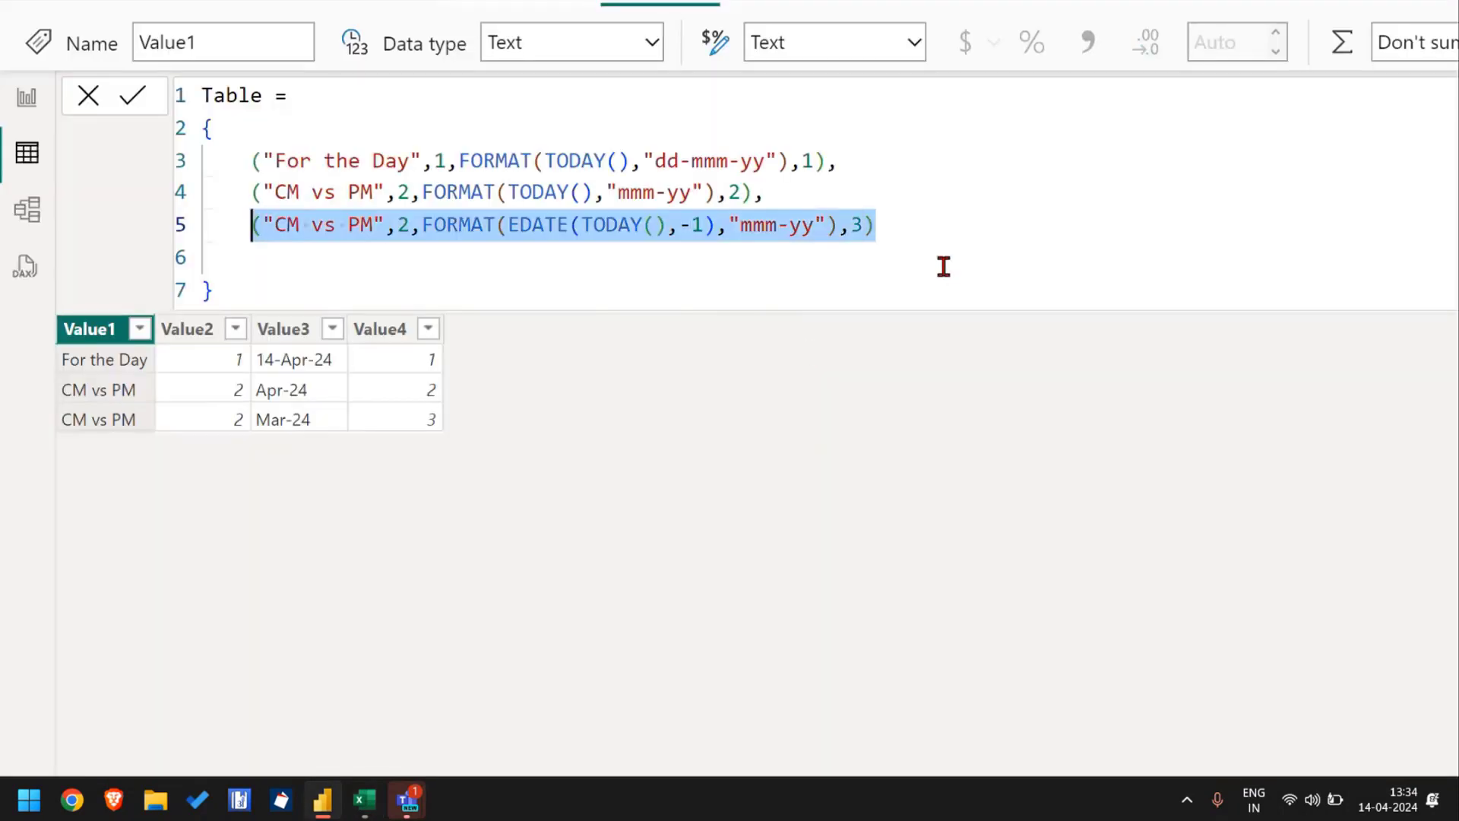
pyautogui.press('Left')
pyautogui.press('Right')
pyautogui.press('Right')
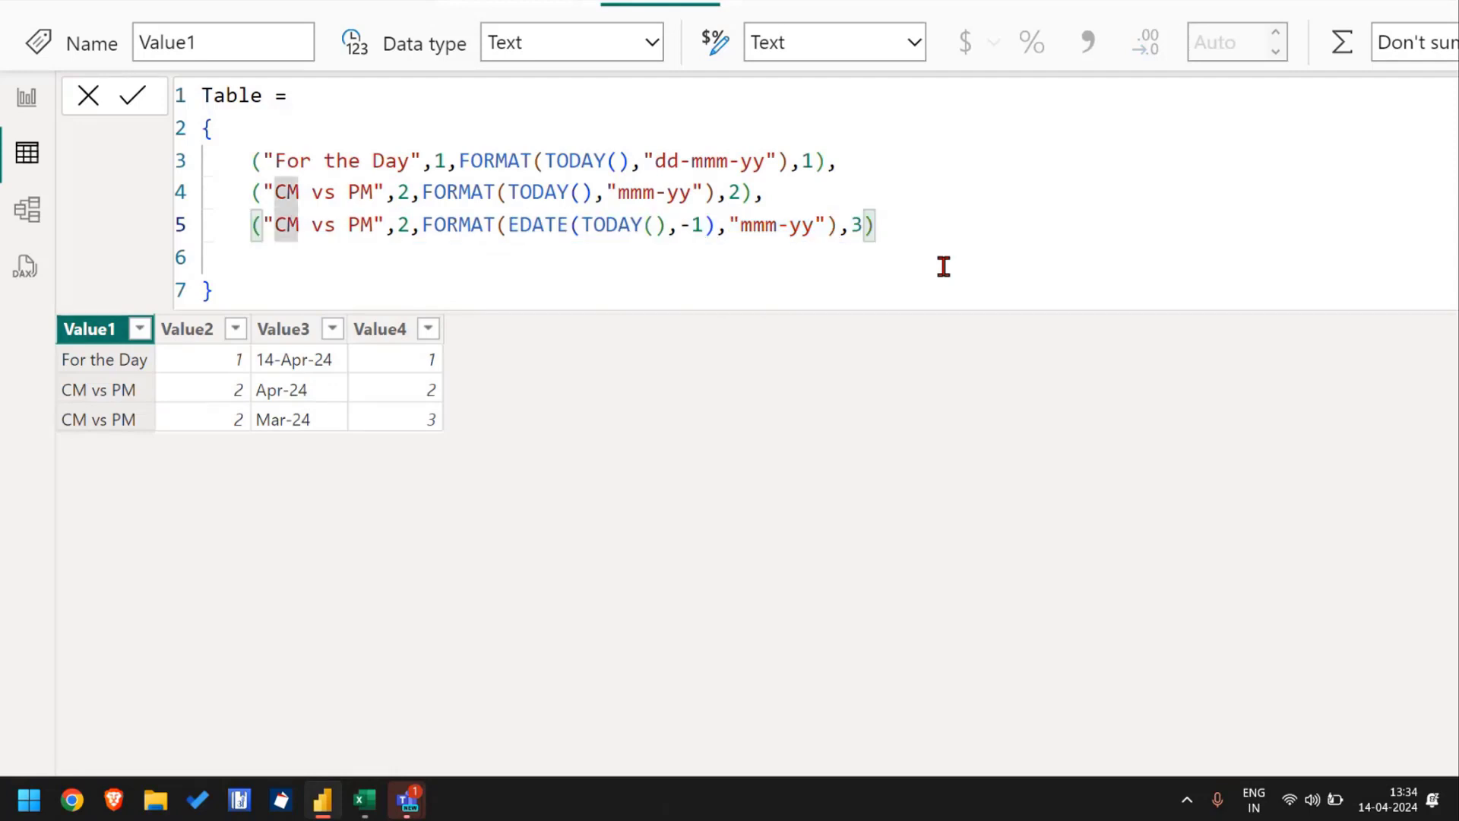
pyautogui.press('End')
pyautogui.write(',')
pyautogui.press('Return')
pyautogui.hotkey('ctrl', 'v')
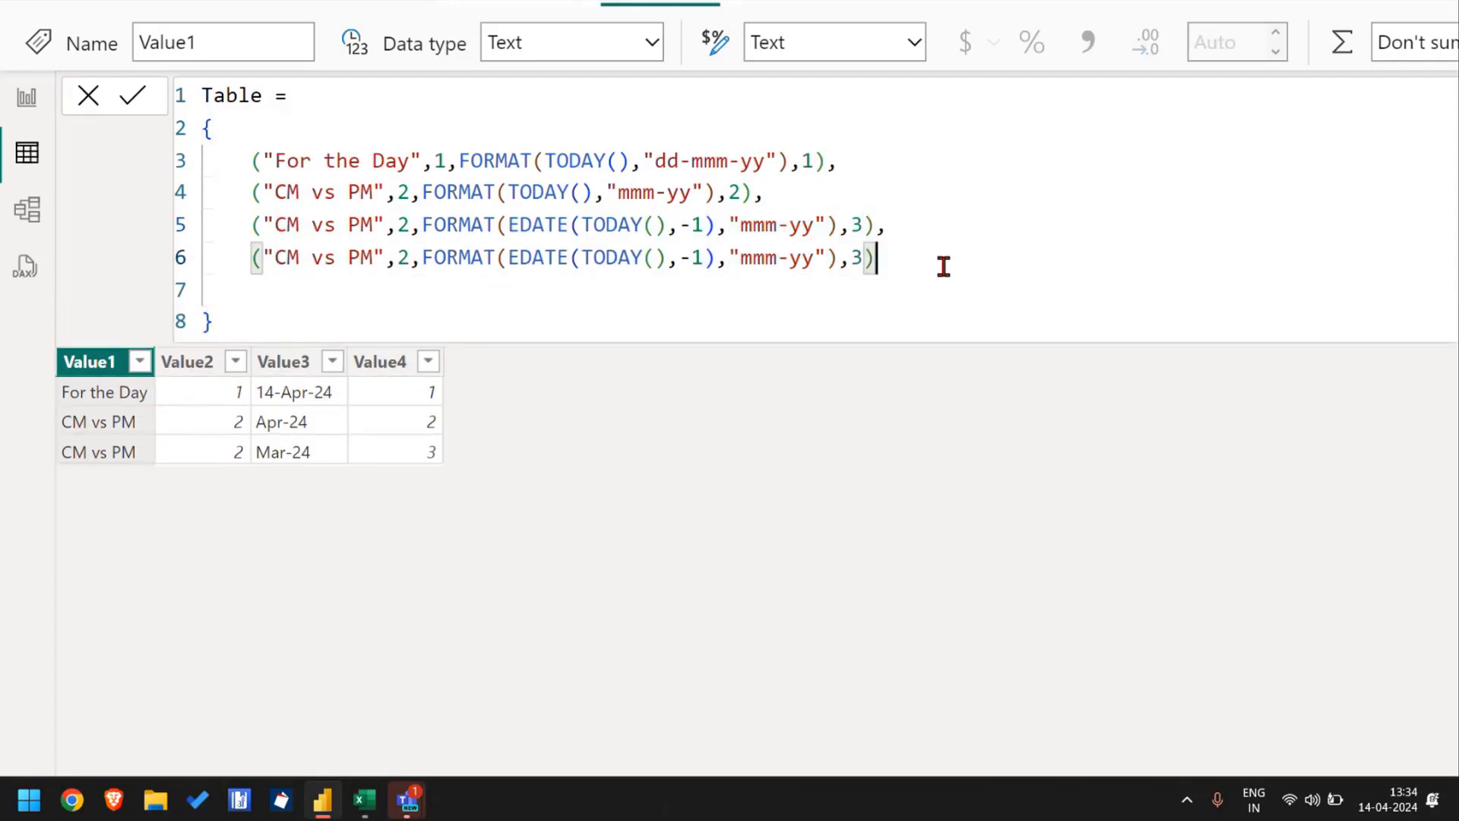
# Step: Recheck the Period KPI in Excel and replace the pasted row's FORMAT(EDATE(TODAY(),-1) expression with "Variance%"
pyautogui.click(395, 258)
pyautogui.press('Right')
pyautogui.press('Right')
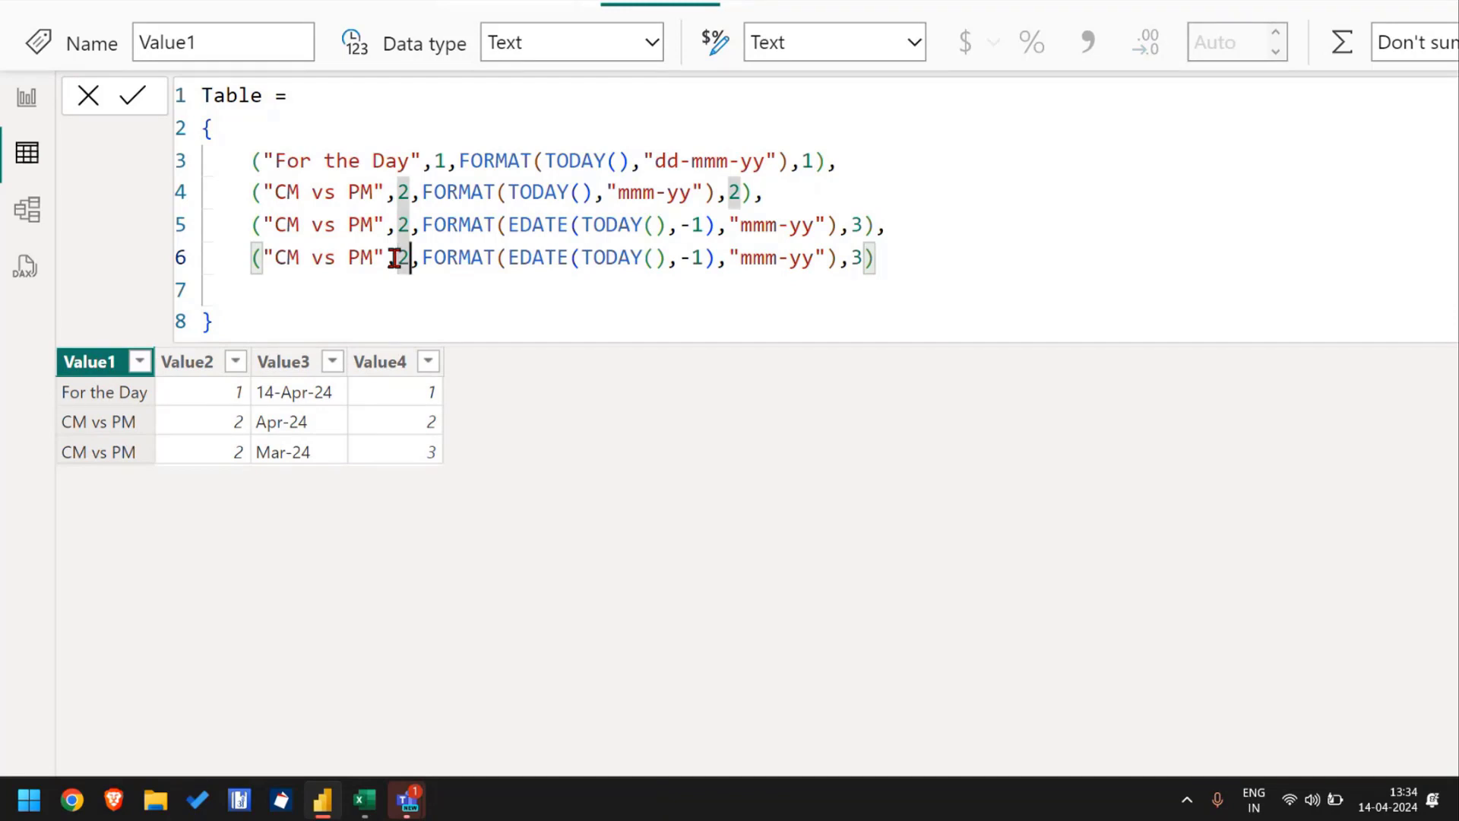
pyautogui.hotkey('alt', 'Tab')
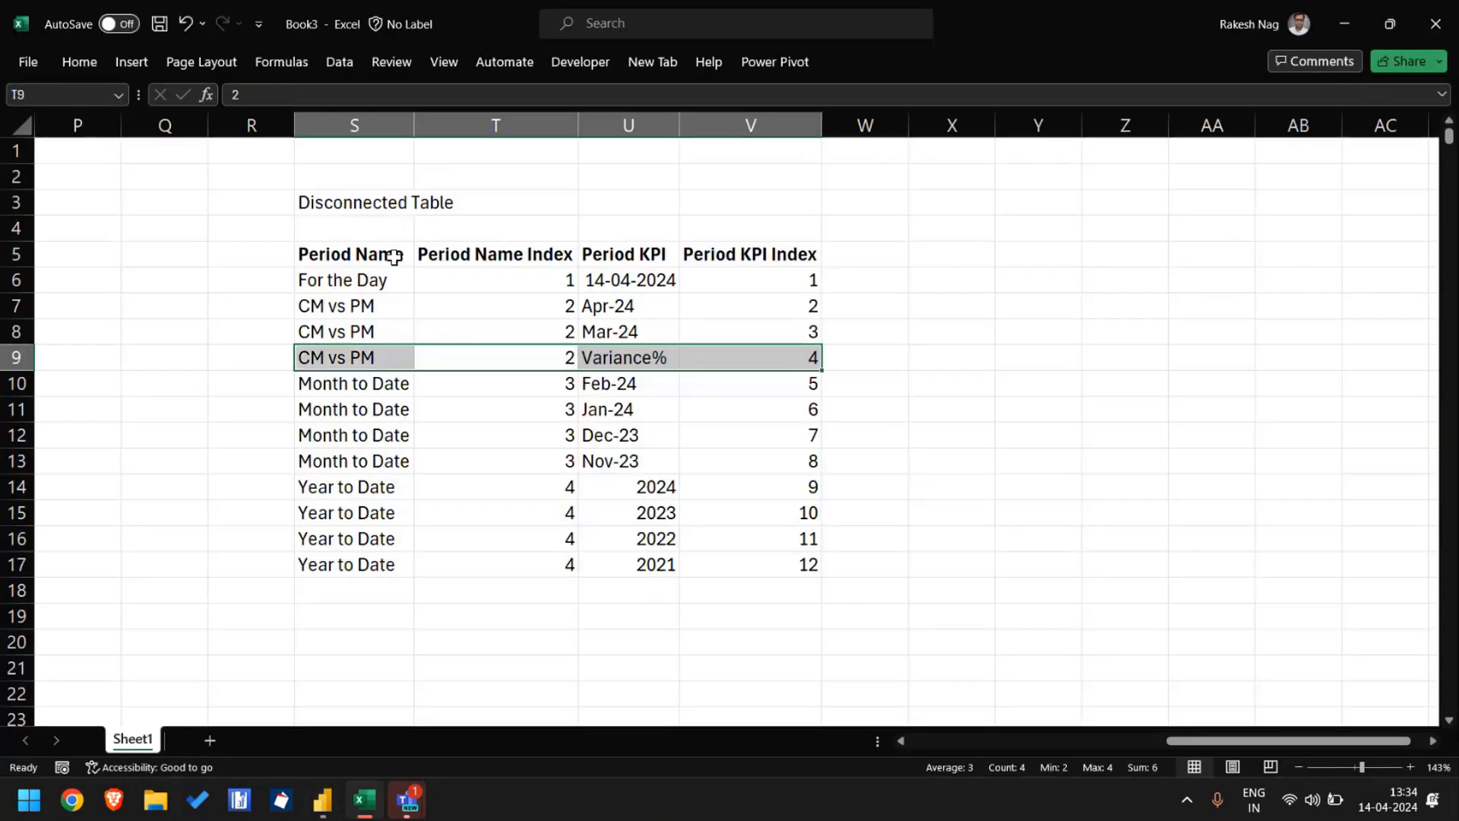
pyautogui.press('Left')
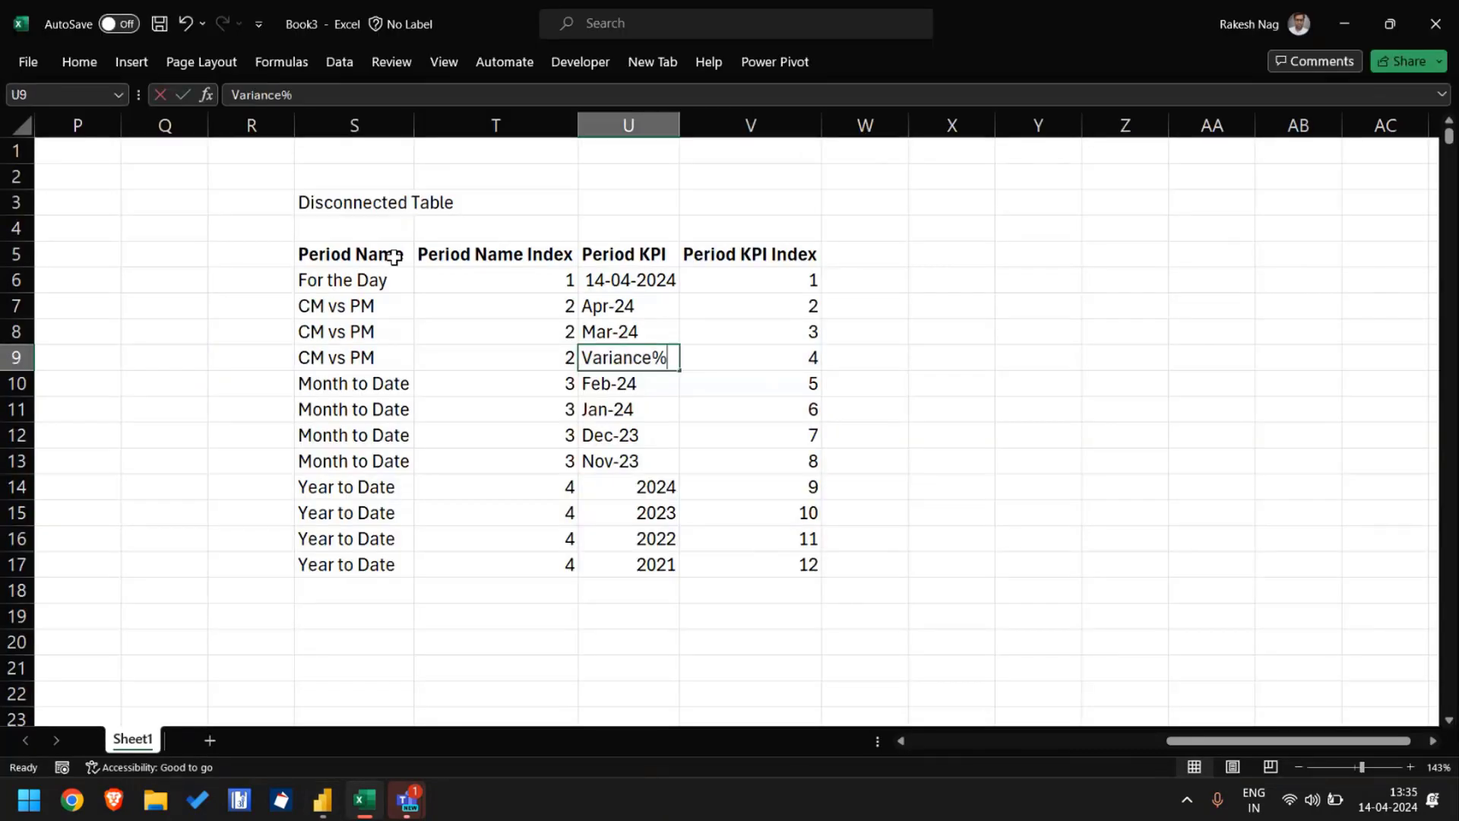
pyautogui.hotkey('alt', 'Tab')
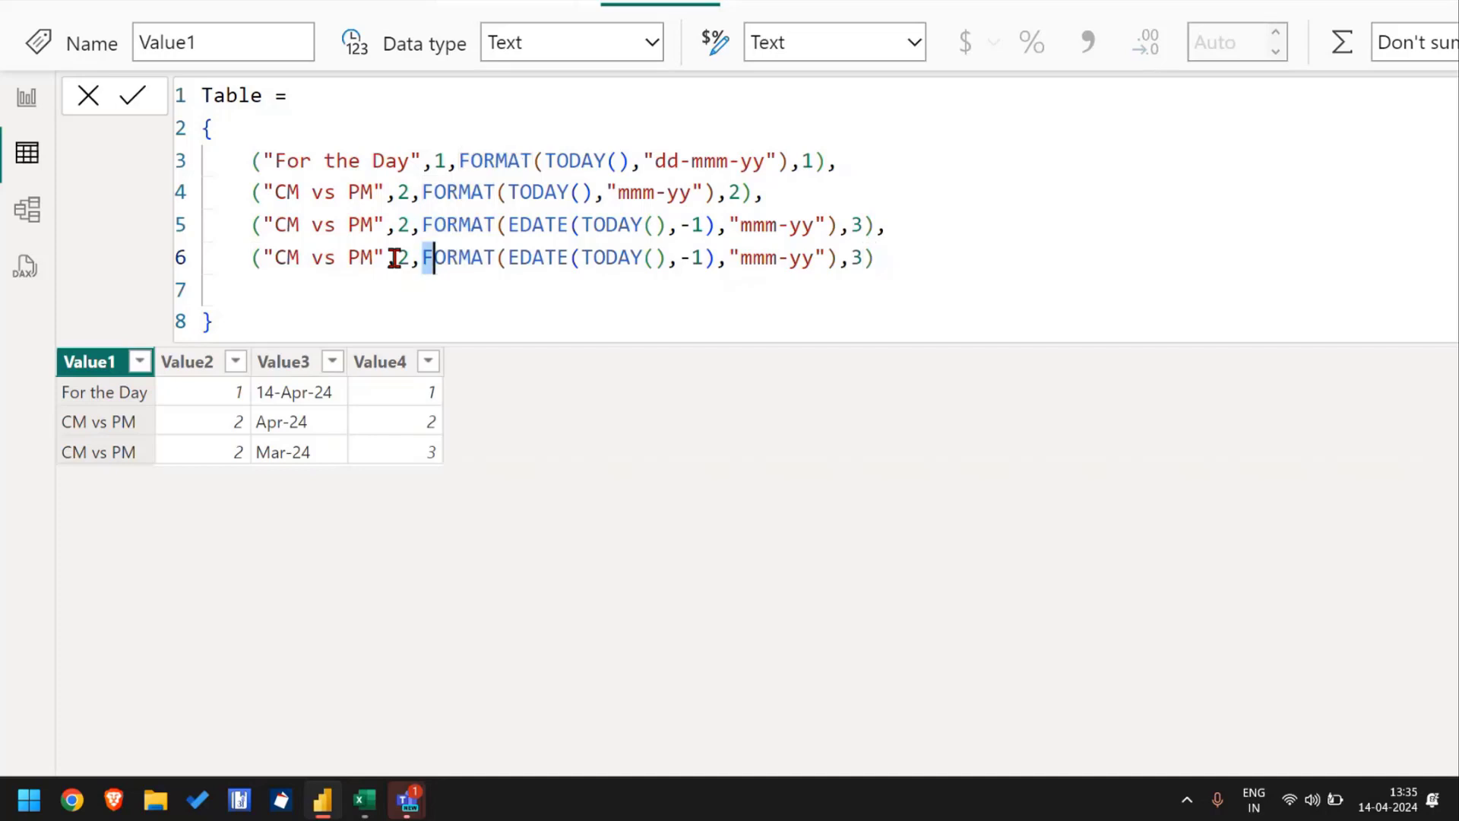
pyautogui.hotkey('shift', 'Right')
pyautogui.hotkey('shift', 'Right')
pyautogui.hotkey('shift', 'Right')
pyautogui.hotkey('shift', 'Right')
pyautogui.hotkey('shift', 'Right')
pyautogui.hotkey('shift', 'Right')
pyautogui.hotkey('shift', 'Right')
pyautogui.hotkey('shift', 'Right')
pyautogui.hotkey('shift', 'Right')
pyautogui.hotkey('shift', 'Right')
pyautogui.hotkey('shift', 'Right')
pyautogui.hotkey('shift', 'Right')
pyautogui.hotkey('shift', 'Right')
pyautogui.hotkey('shift', 'Right')
pyautogui.hotkey('shift', 'Right')
pyautogui.hotkey('shift', 'Right')
pyautogui.hotkey('shift', 'Right')
pyautogui.hotkey('shift', 'Right')
pyautogui.hotkey('shift', 'Right')
pyautogui.hotkey('shift', 'Right')
pyautogui.write('"Variance%')
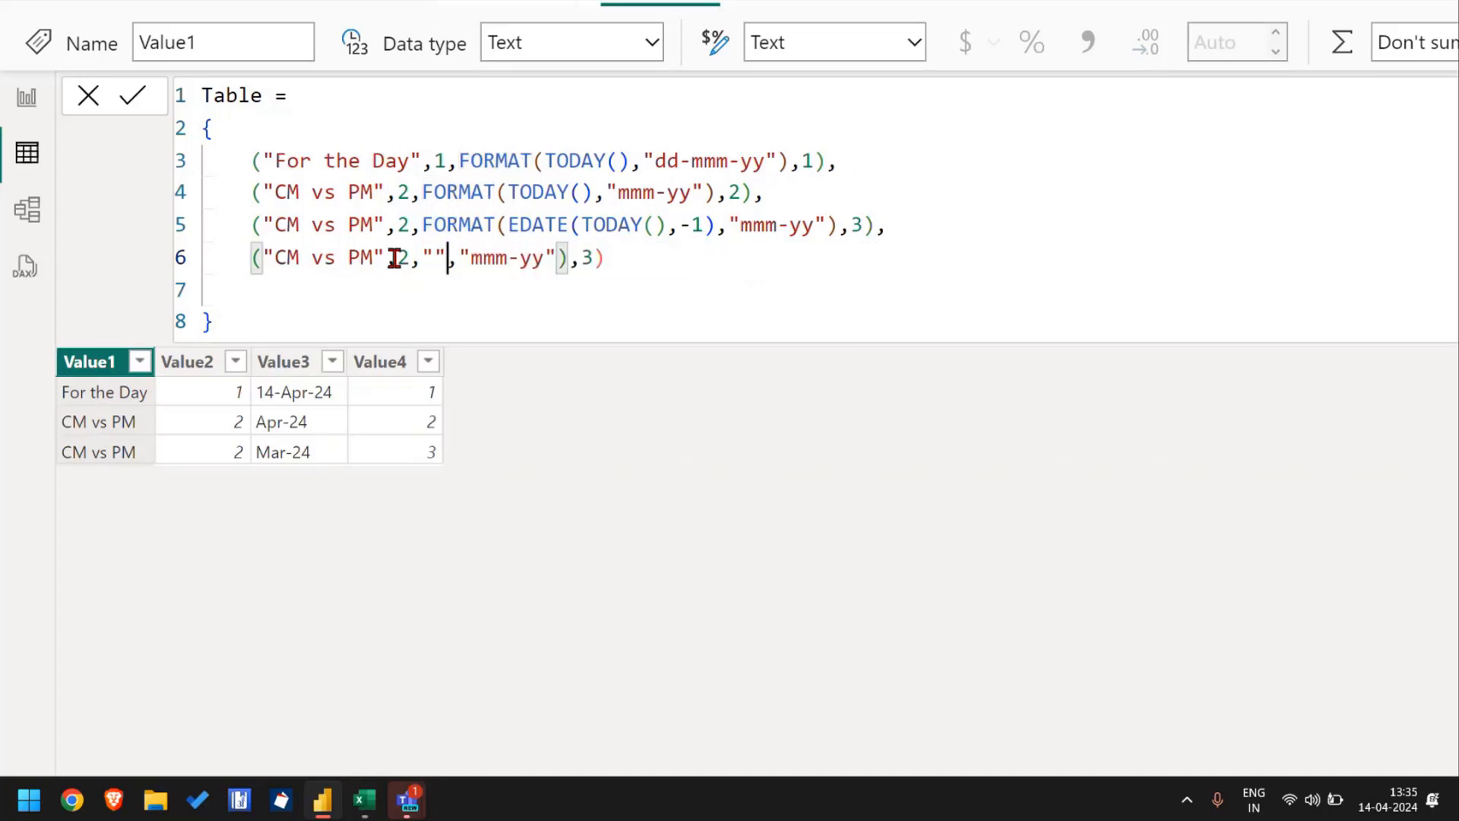
# Step: Set the fourth value of the "Variance%" row to 4
pyautogui.press('End')
pyautogui.press('Left')
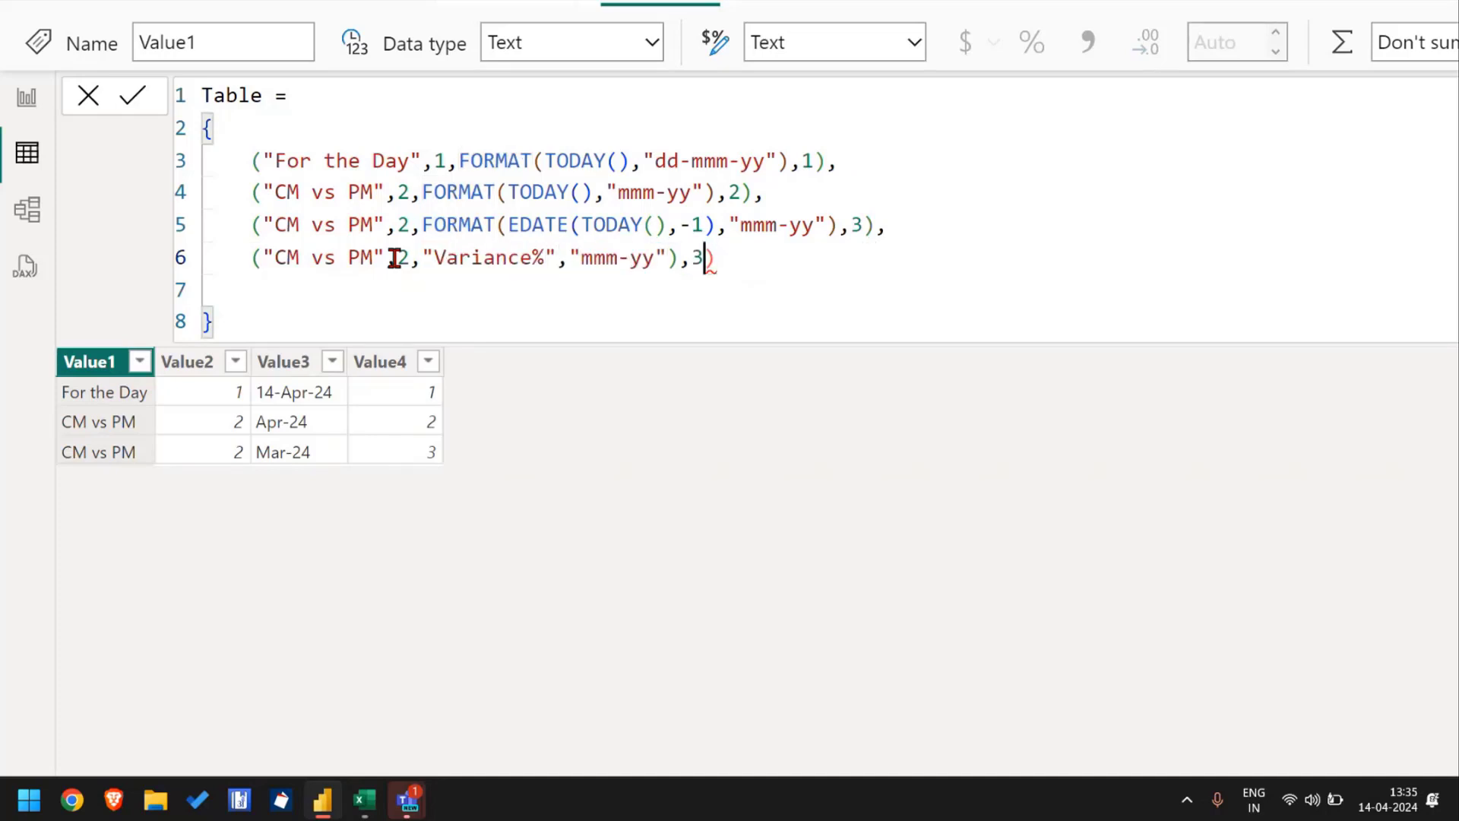
pyautogui.hotkey('shift', 'Left')
pyautogui.write('4')
# Step: Remove the leftover parenthesis and "mmm-yy" argument from the "Variance%" row and commit the table formula
pyautogui.press('Down')
pyautogui.press('Up')
pyautogui.press('Left')
pyautogui.press('Left')
pyautogui.press('Left')
pyautogui.press('BackSpace')
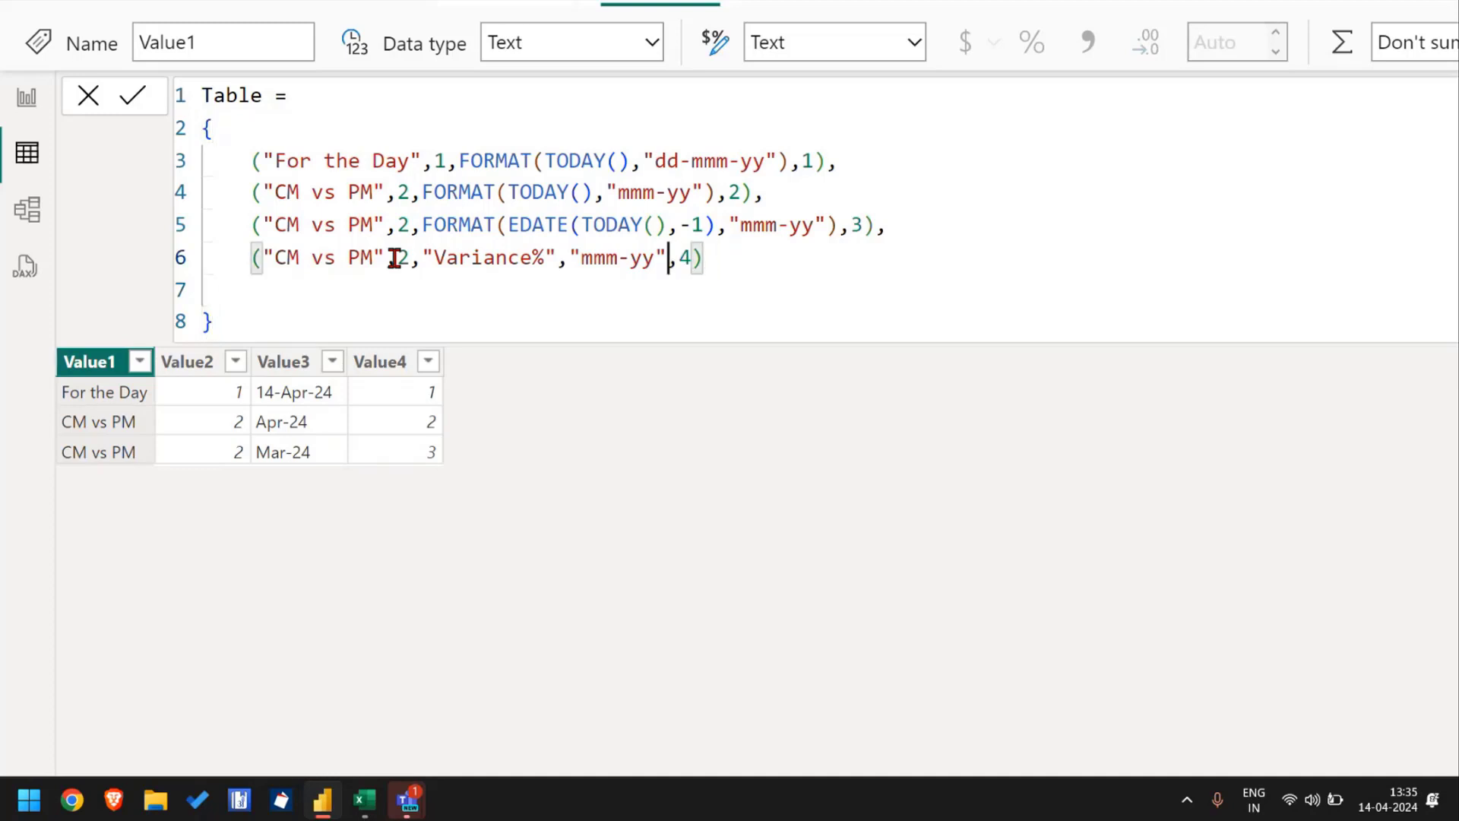
pyautogui.press('BackSpace')
pyautogui.press('BackSpace')
pyautogui.press('BackSpace')
pyautogui.press('BackSpace')
pyautogui.press('BackSpace')
pyautogui.press('BackSpace')
pyautogui.press('BackSpace')
pyautogui.press('BackSpace')
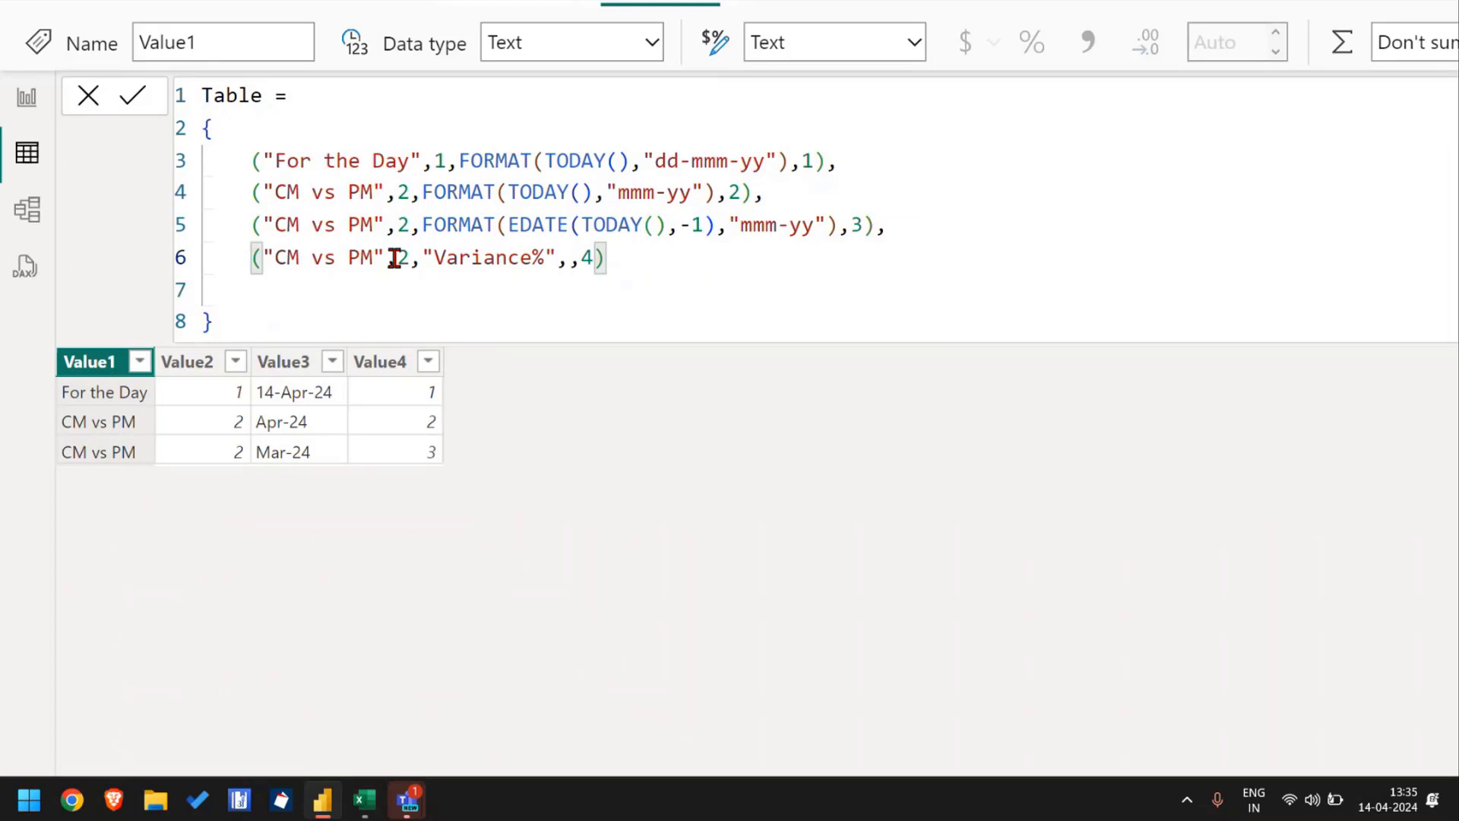
pyautogui.press('BackSpace')
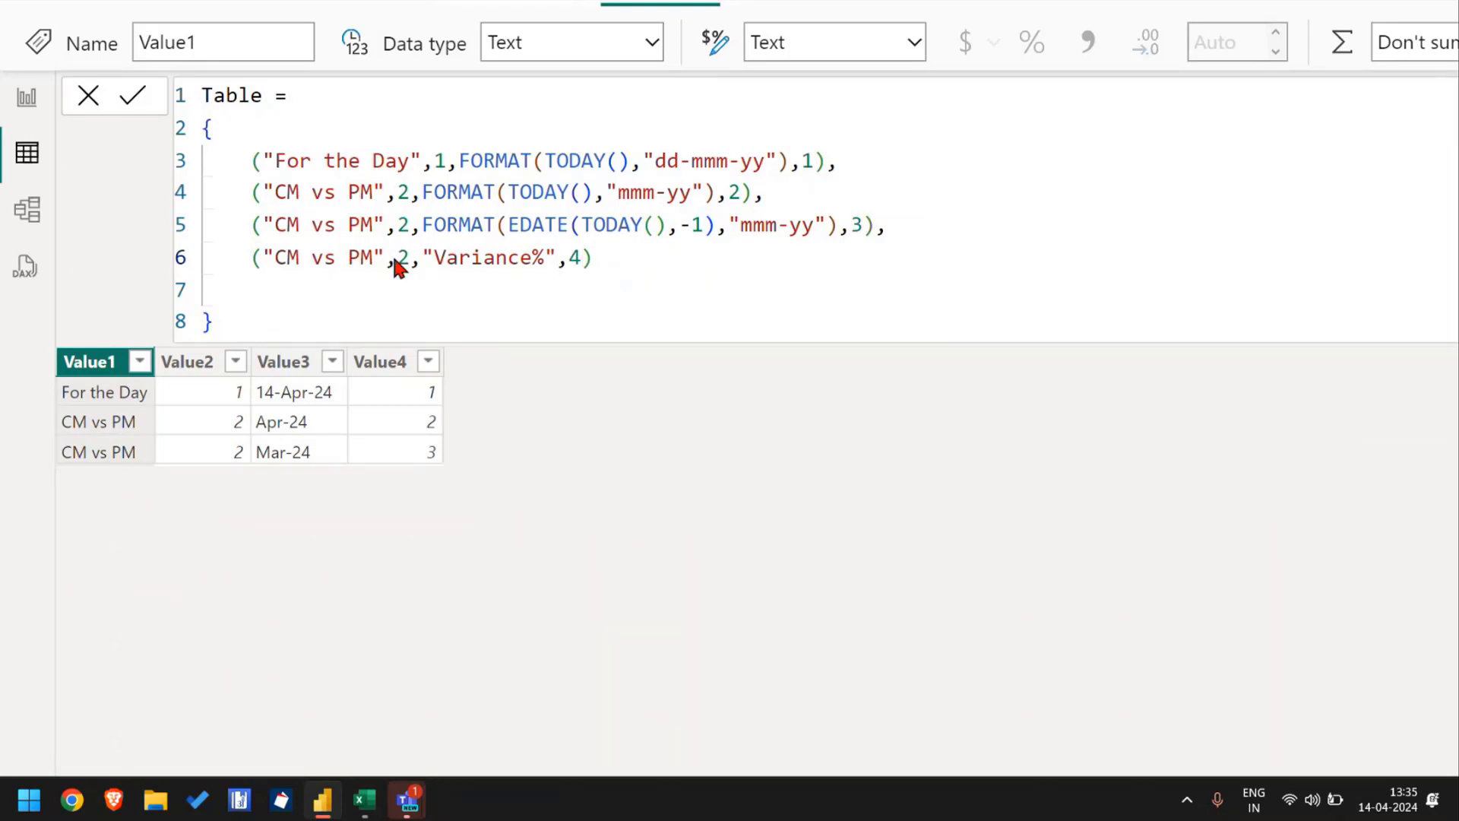
pyautogui.press('Return')
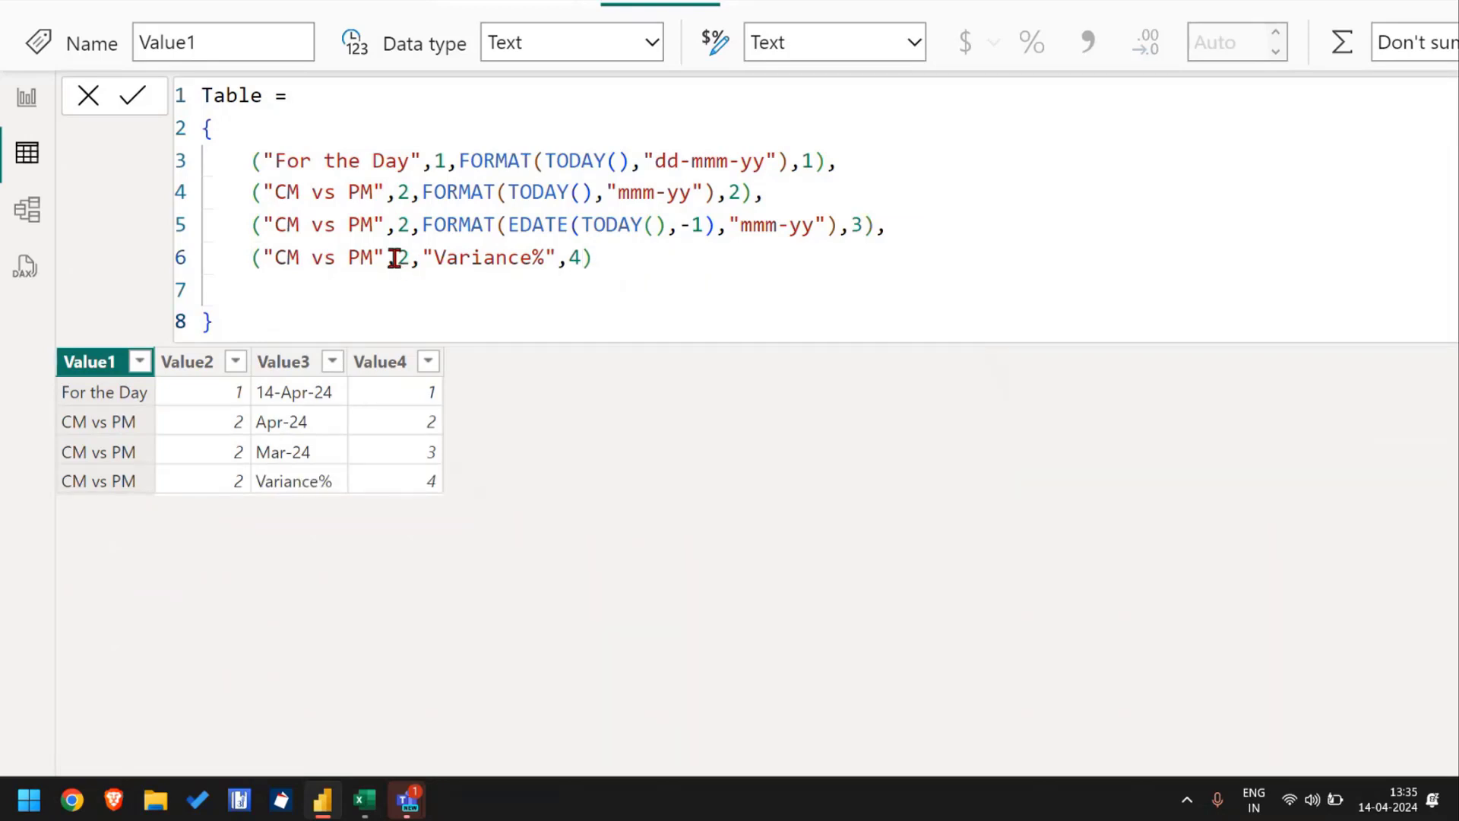
# Step: Add a comma after the "Variance%" row and paste a copy of the EDATE "CM vs PM" row on a new line below it
pyautogui.click(908, 232)
pyautogui.hotkey('shift', 'Home')
pyautogui.hotkey('ctrl', 'c')
pyautogui.press('Down')
pyautogui.press('Down')
pyautogui.press('Up')
pyautogui.write(',')
pyautogui.press('Return')
pyautogui.hotkey('ctrl', 'v')
# Step: Copy the "Month to Date" period name from Excel and paste it over "CM vs PM" in the last row of the table formula
pyautogui.hotkey('alt', 'Tab')
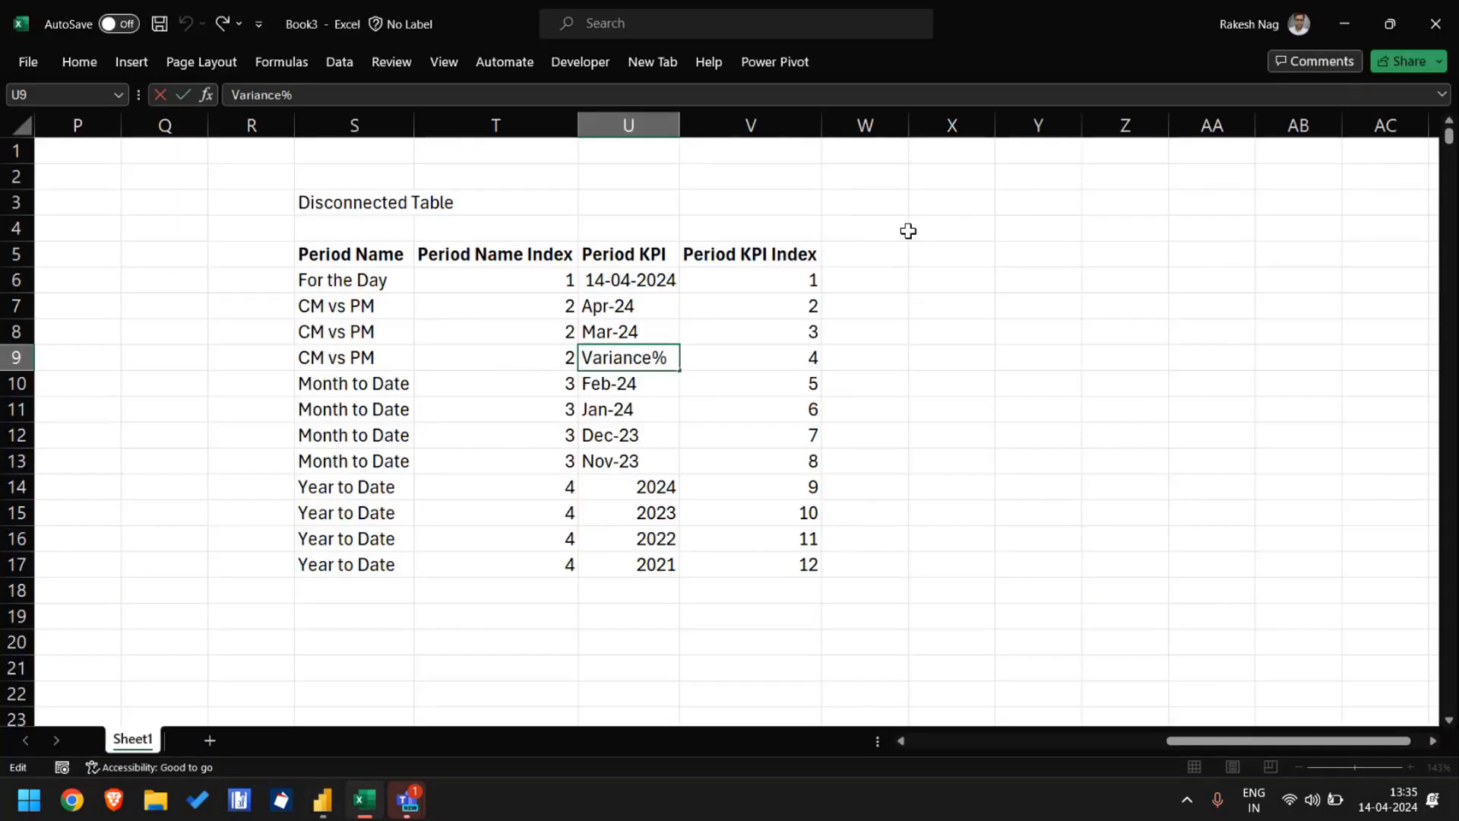
pyautogui.press('Return')
pyautogui.hotkey('shift', 'space')
pyautogui.hotkey('ctrl', 'Left')
pyautogui.press('F2')
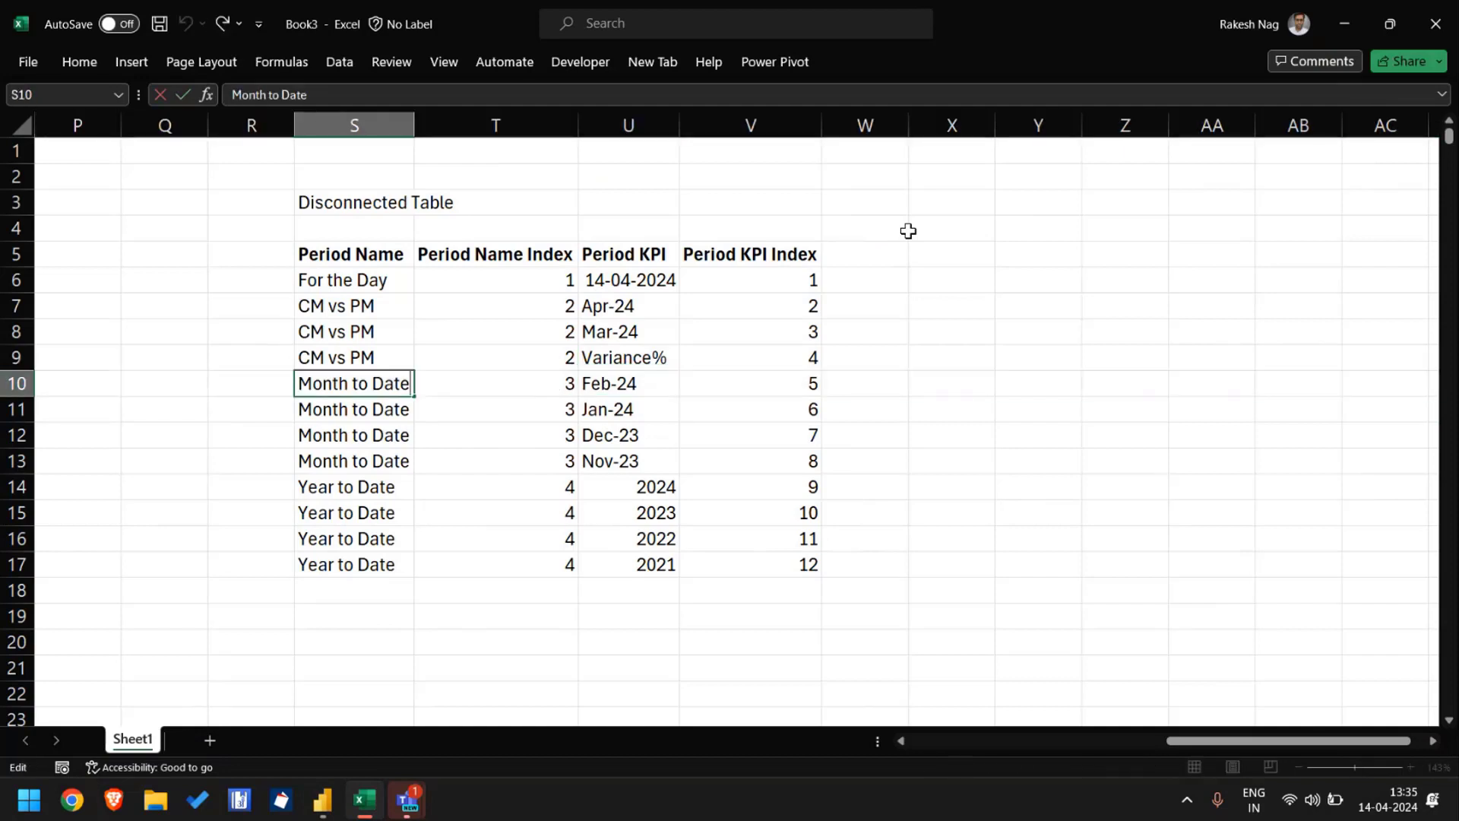
pyautogui.hotkey('shift', 'Home')
pyautogui.hotkey('ctrl', 'c')
pyautogui.hotkey('alt', 'Tab')
pyautogui.press('Home')
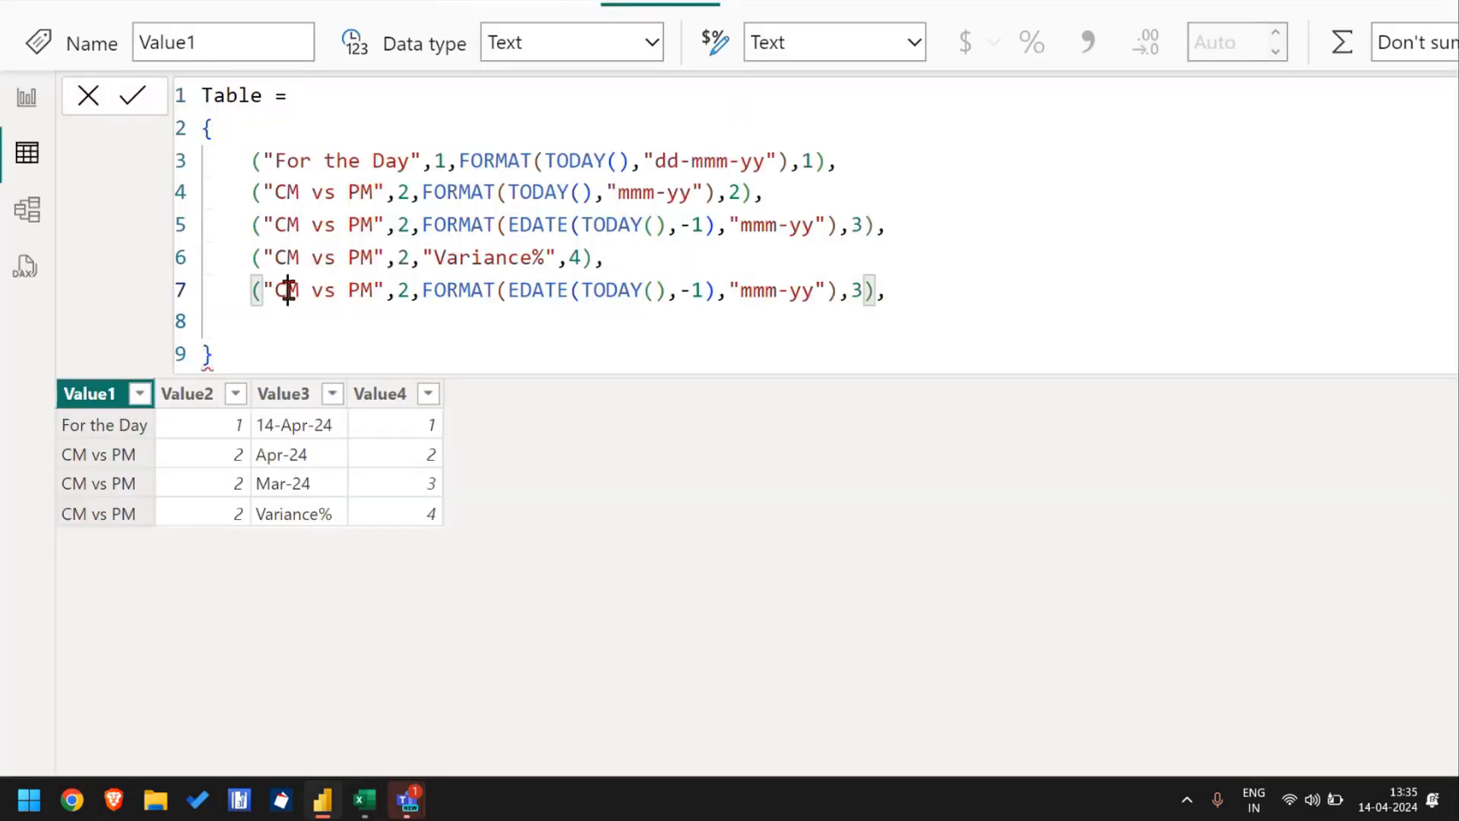
pyautogui.press('Right')
pyautogui.press('Right')
pyautogui.hotkey('shift', 'Right')
pyautogui.hotkey('shift', 'Right')
pyautogui.hotkey('shift', 'Right')
pyautogui.hotkey('shift', 'Right')
pyautogui.hotkey('shift', 'Right')
pyautogui.hotkey('shift', 'Right')
pyautogui.hotkey('shift', 'Right')
pyautogui.hotkey('shift', 'Right')
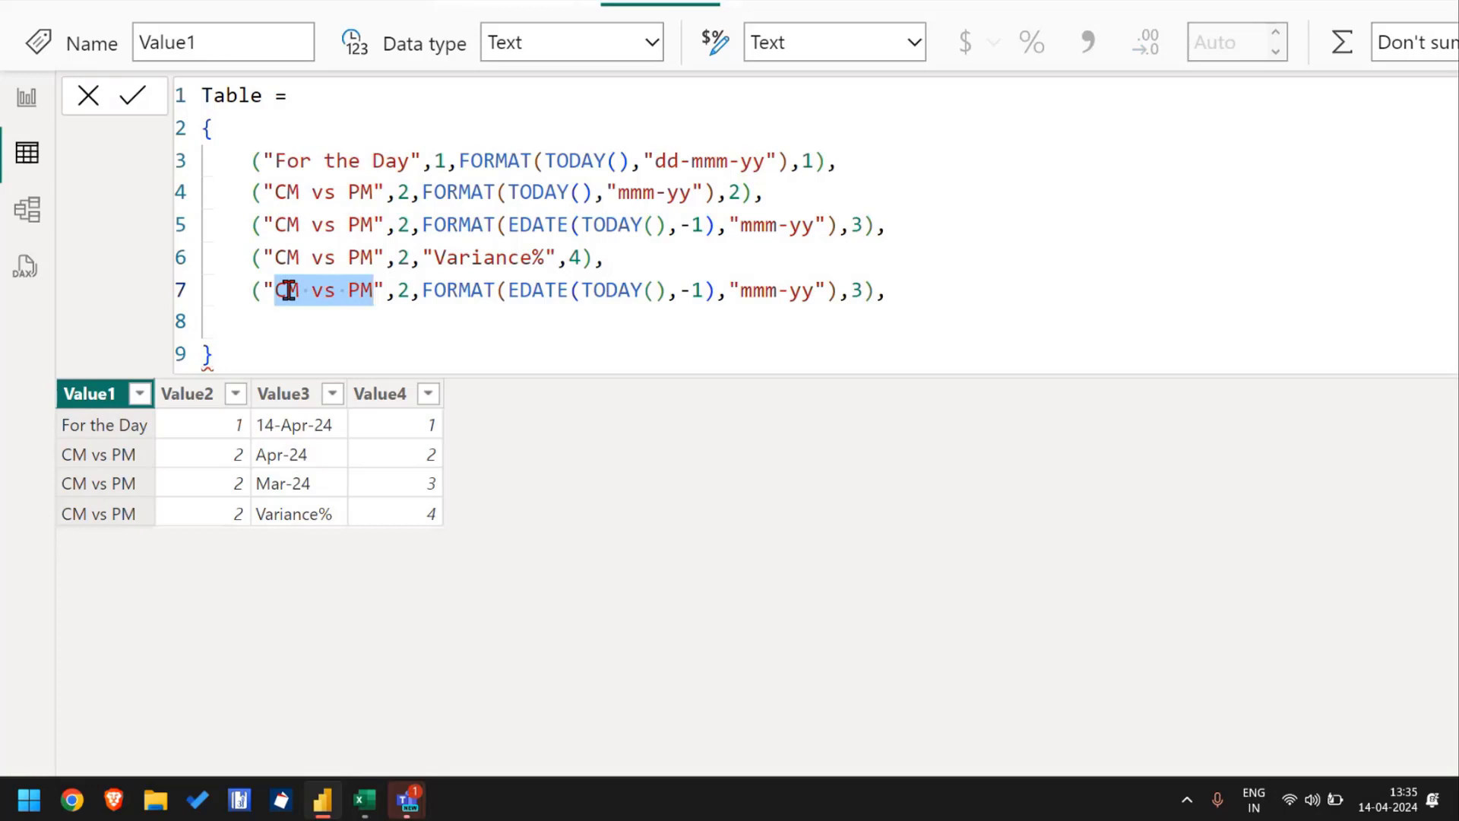
pyautogui.hotkey('ctrl', 'v')
# Step: Set the "Month to Date" row's second value to 3
pyautogui.press('Right')
pyautogui.press('Right')
pyautogui.hotkey('shift', 'Right')
pyautogui.write('3')
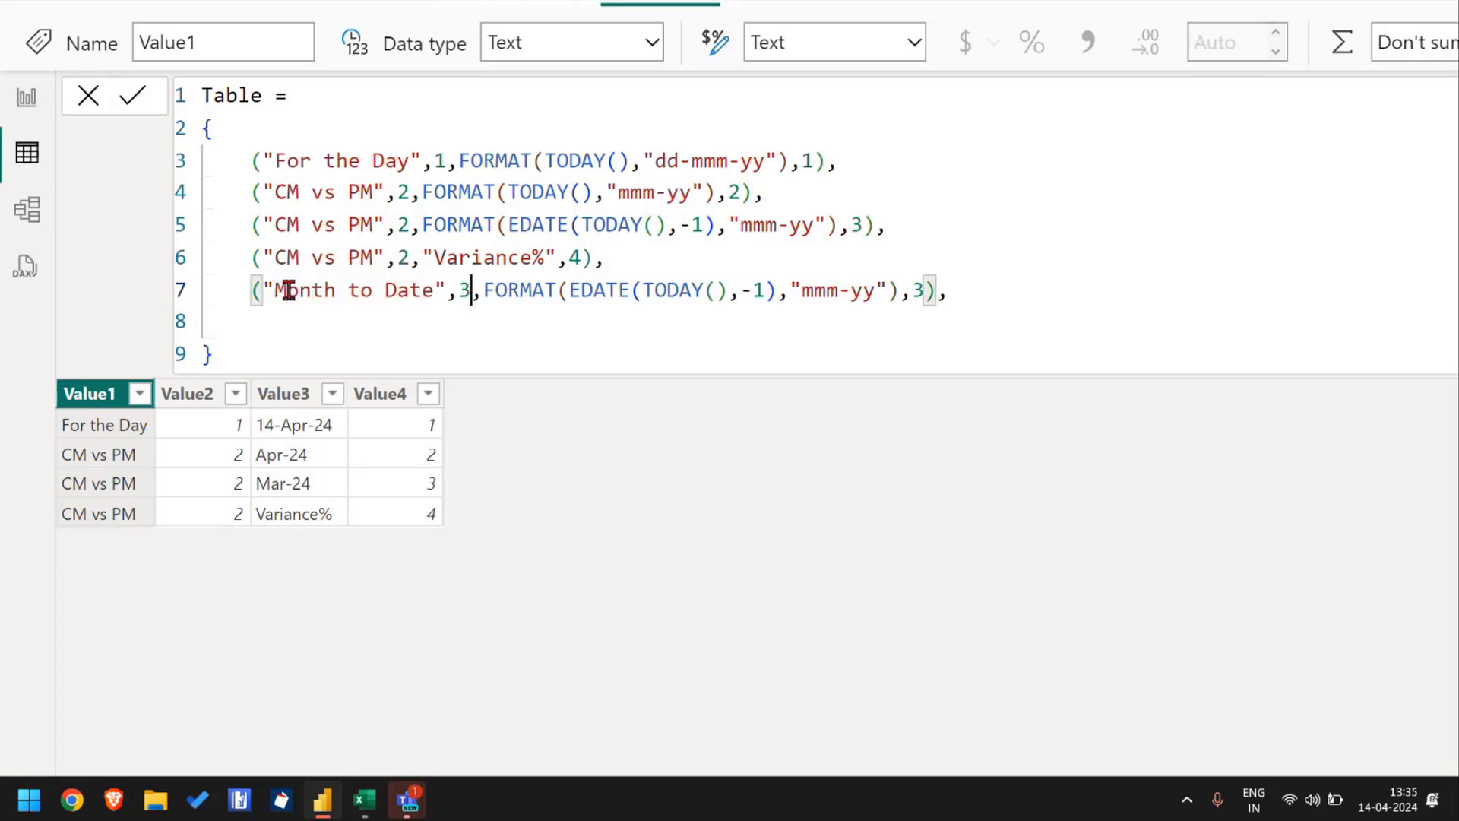
pyautogui.press('Right')
# Step: Check the row's Feb-24 period in Excel and set the EDATE offset in the "Month to Date" row to -2
pyautogui.hotkey('alt', 'Tab')
pyautogui.press('Tab')
pyautogui.press('Right')
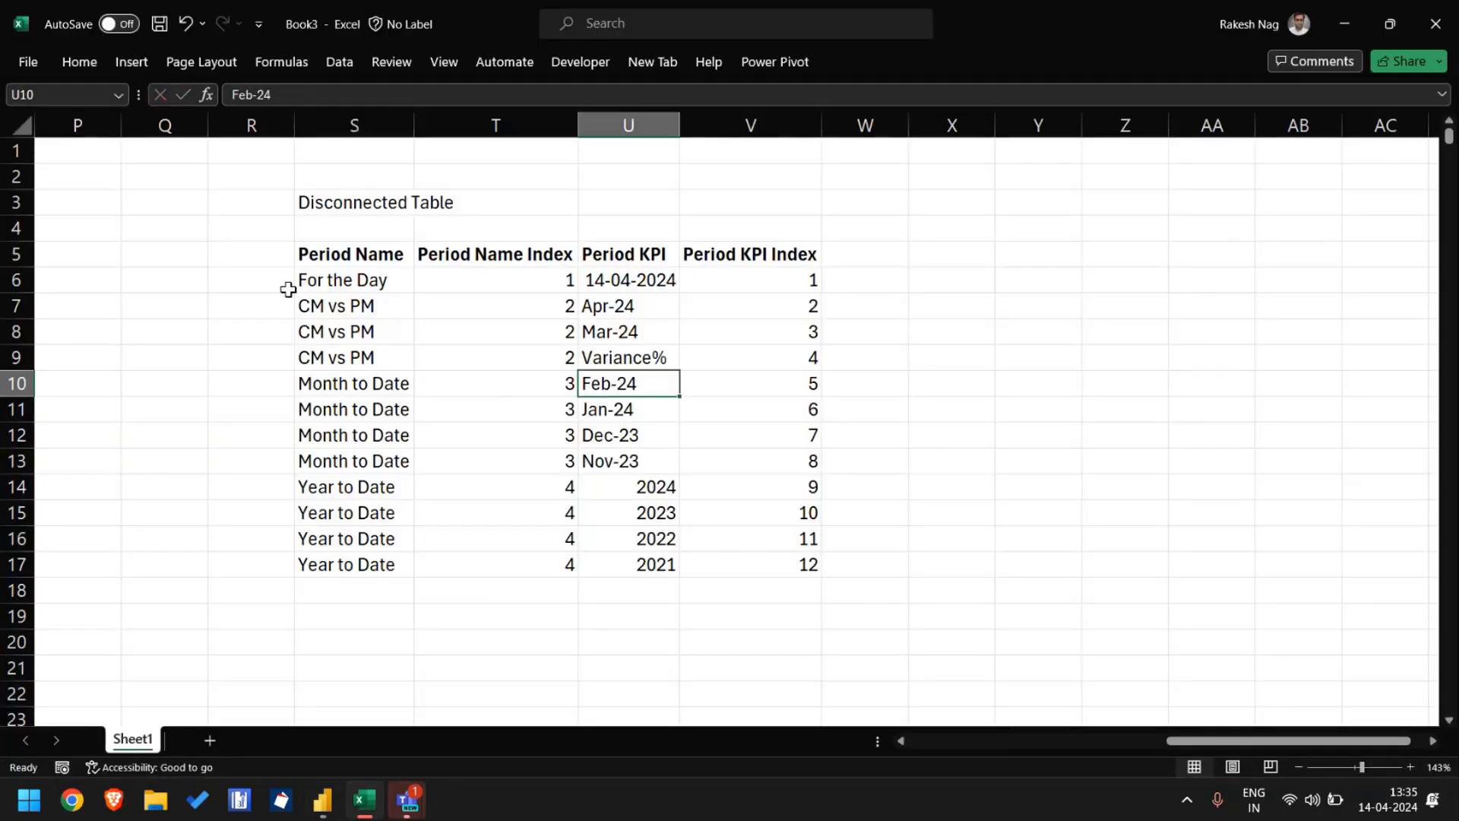
pyautogui.hotkey('alt', 'Tab')
pyautogui.press('Right')
pyautogui.press('Right')
pyautogui.press('Right')
pyautogui.press('Right')
pyautogui.press('Right')
pyautogui.press('Right')
pyautogui.press('Right')
pyautogui.press('Right')
pyautogui.press('Right')
pyautogui.press('Right')
pyautogui.press('Right')
pyautogui.press('Right')
pyautogui.press('Right')
pyautogui.press('Right')
pyautogui.press('Right')
pyautogui.press('Right')
pyautogui.press('Right')
pyautogui.press('Right')
pyautogui.press('Right')
pyautogui.press('Right')
pyautogui.press('Right')
pyautogui.press('Right')
pyautogui.hotkey('shift', 'Right')
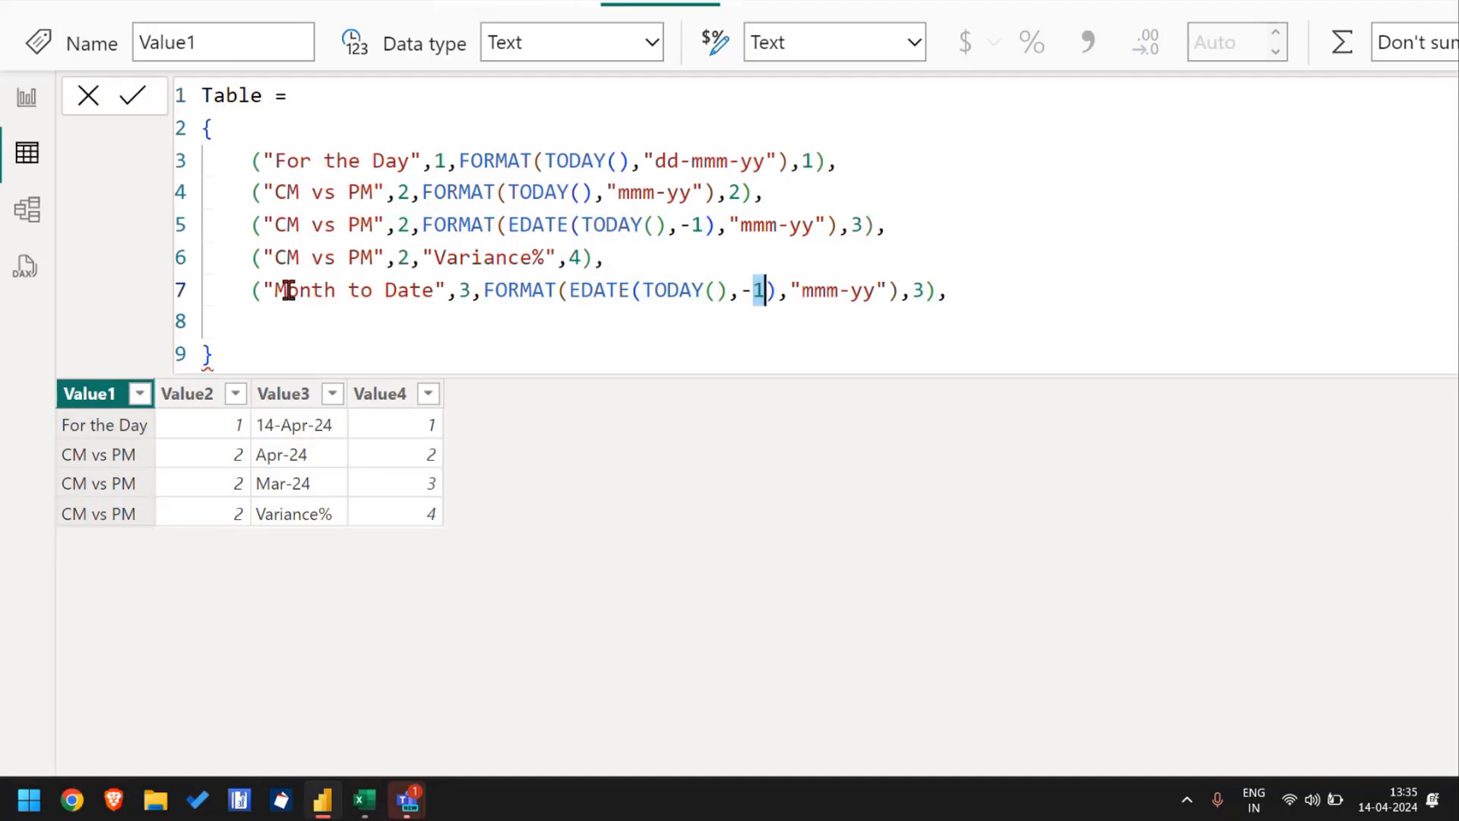
pyautogui.write('2')
# Step: Set the "Month to Date" row's fourth value to 5, delete its trailing comma and commit the table formula
pyautogui.press('Right')
pyautogui.press('Right')
pyautogui.press('Right')
pyautogui.press('Right')
pyautogui.press('Right')
pyautogui.press('Right')
pyautogui.press('Right')
pyautogui.press('Right')
pyautogui.press('Right')
pyautogui.press('Right')
pyautogui.press('Right')
pyautogui.press('Right')
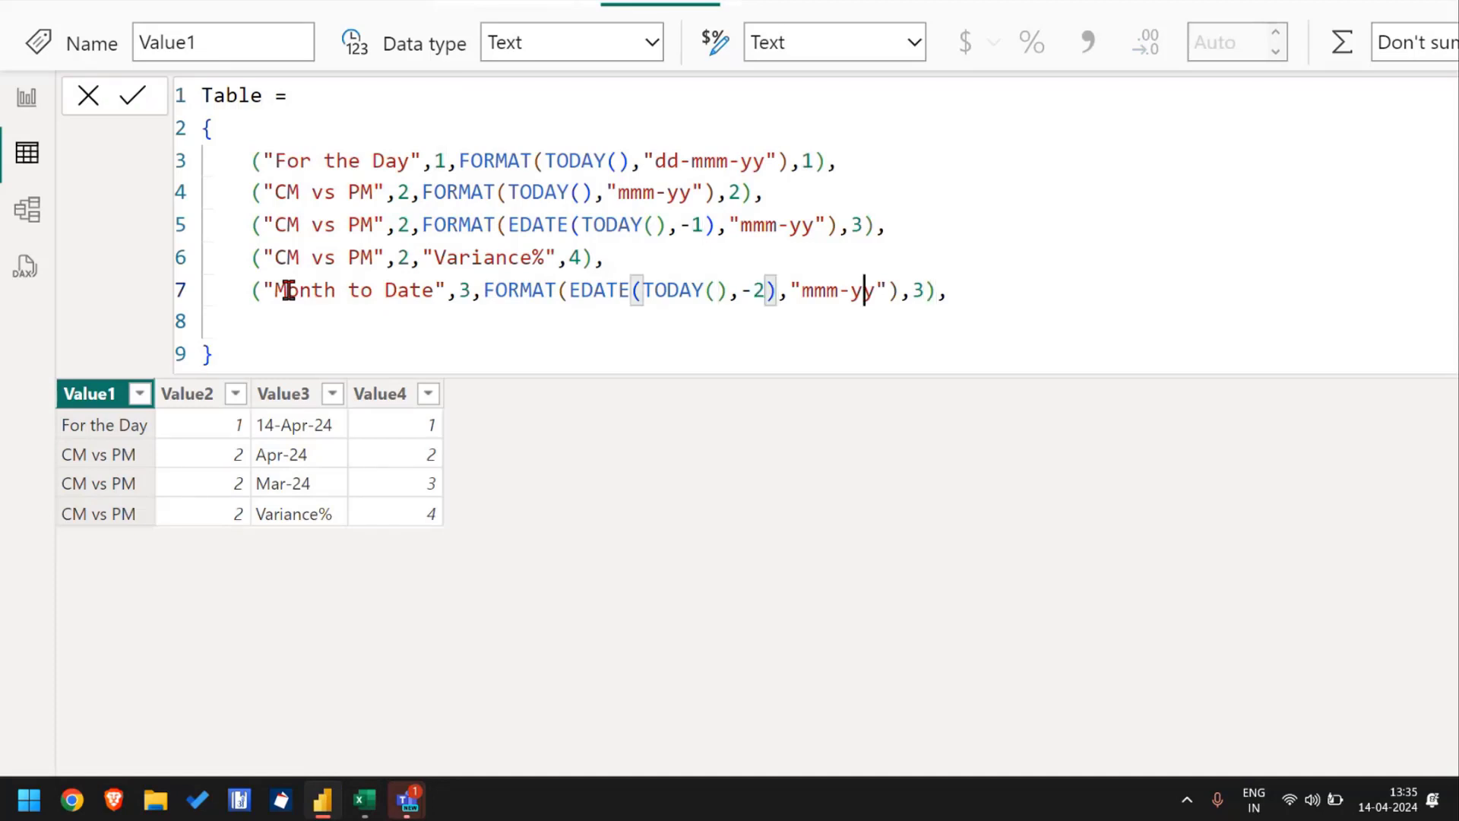
pyautogui.hotkey('shift', 'Right')
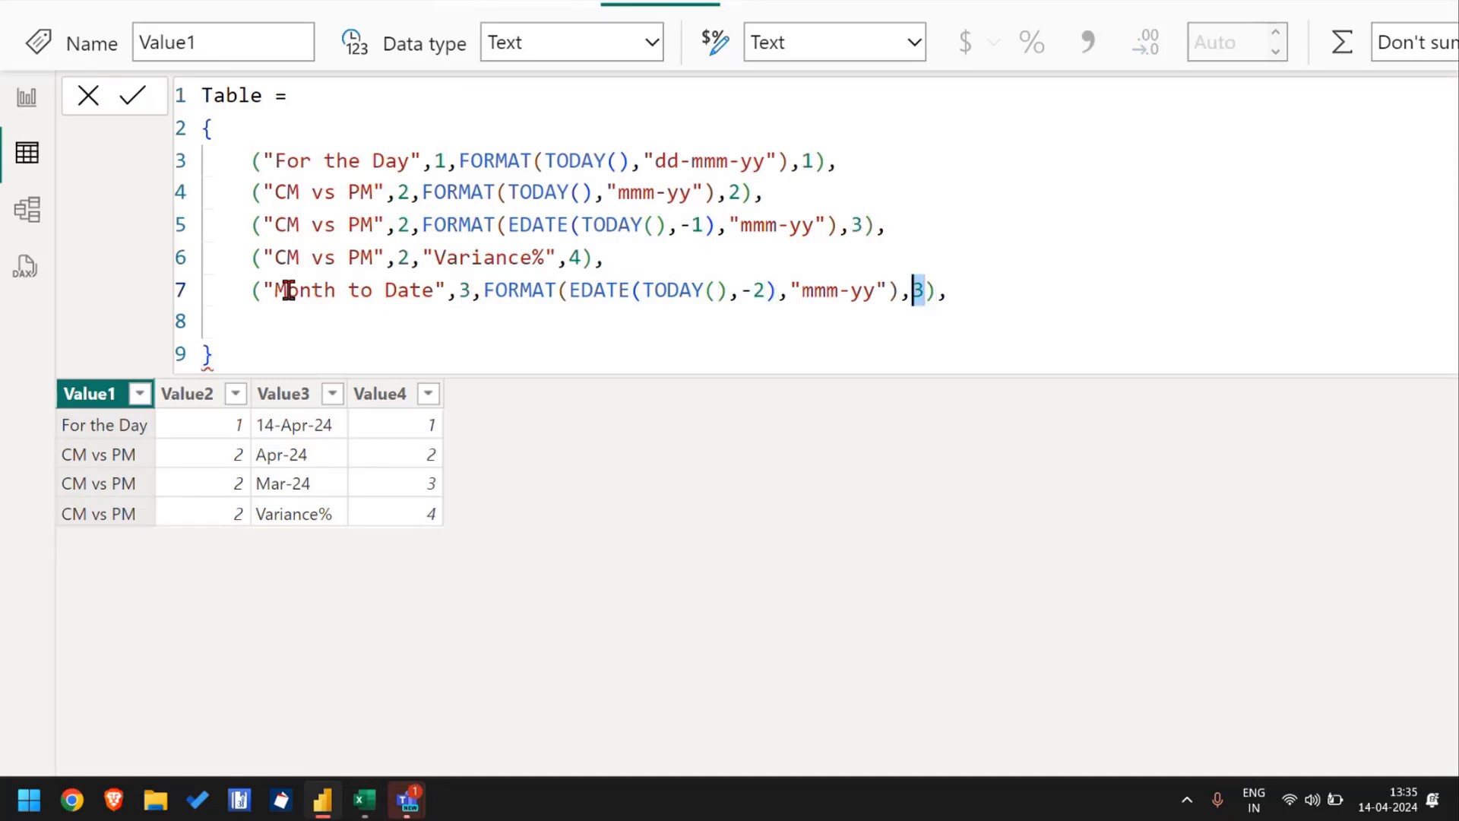
pyautogui.write('5')
pyautogui.press('End')
pyautogui.press('BackSpace')
pyautogui.press('Return')
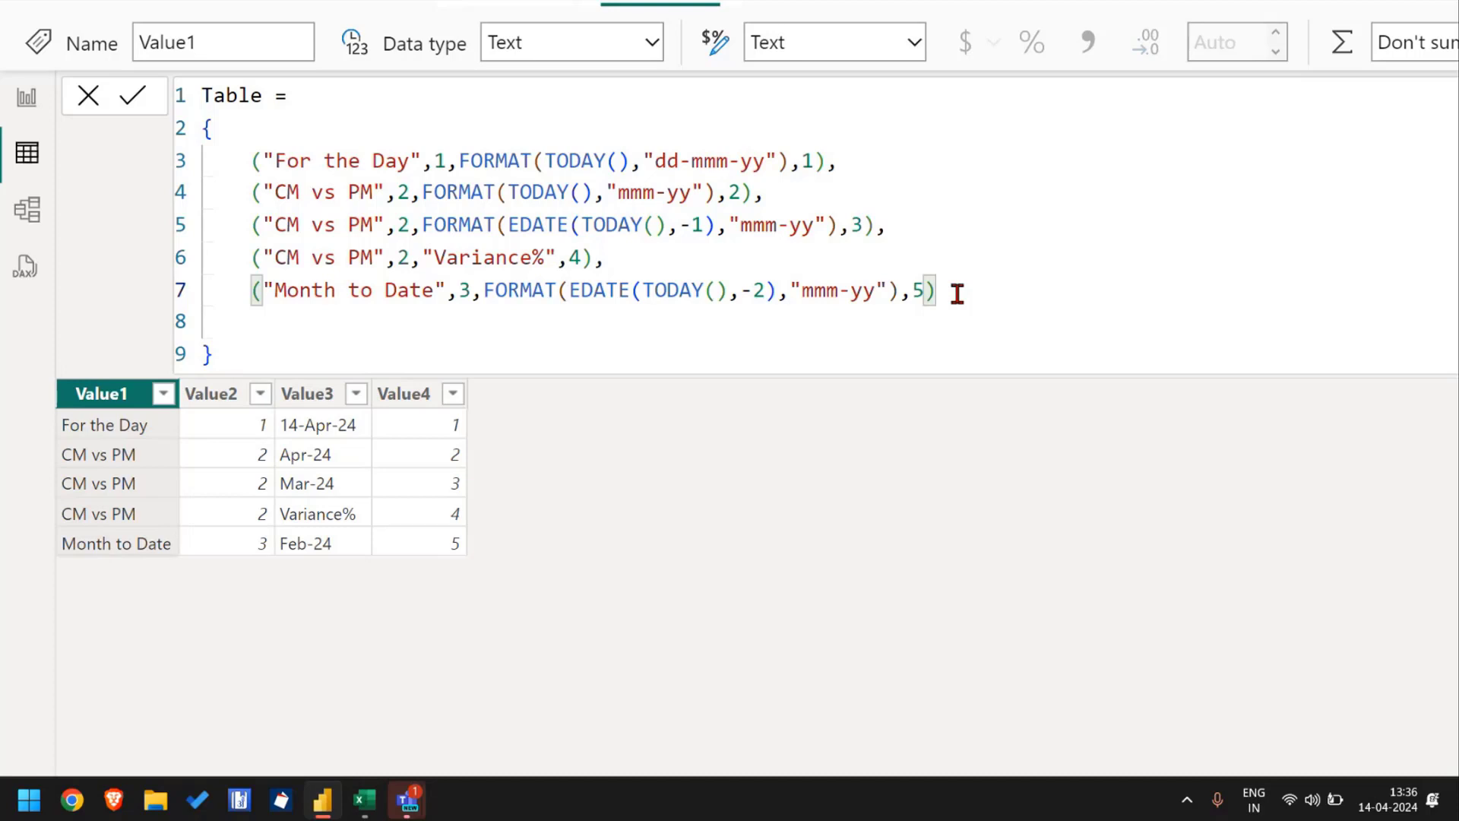
pyautogui.hotkey('shift', 'Home')
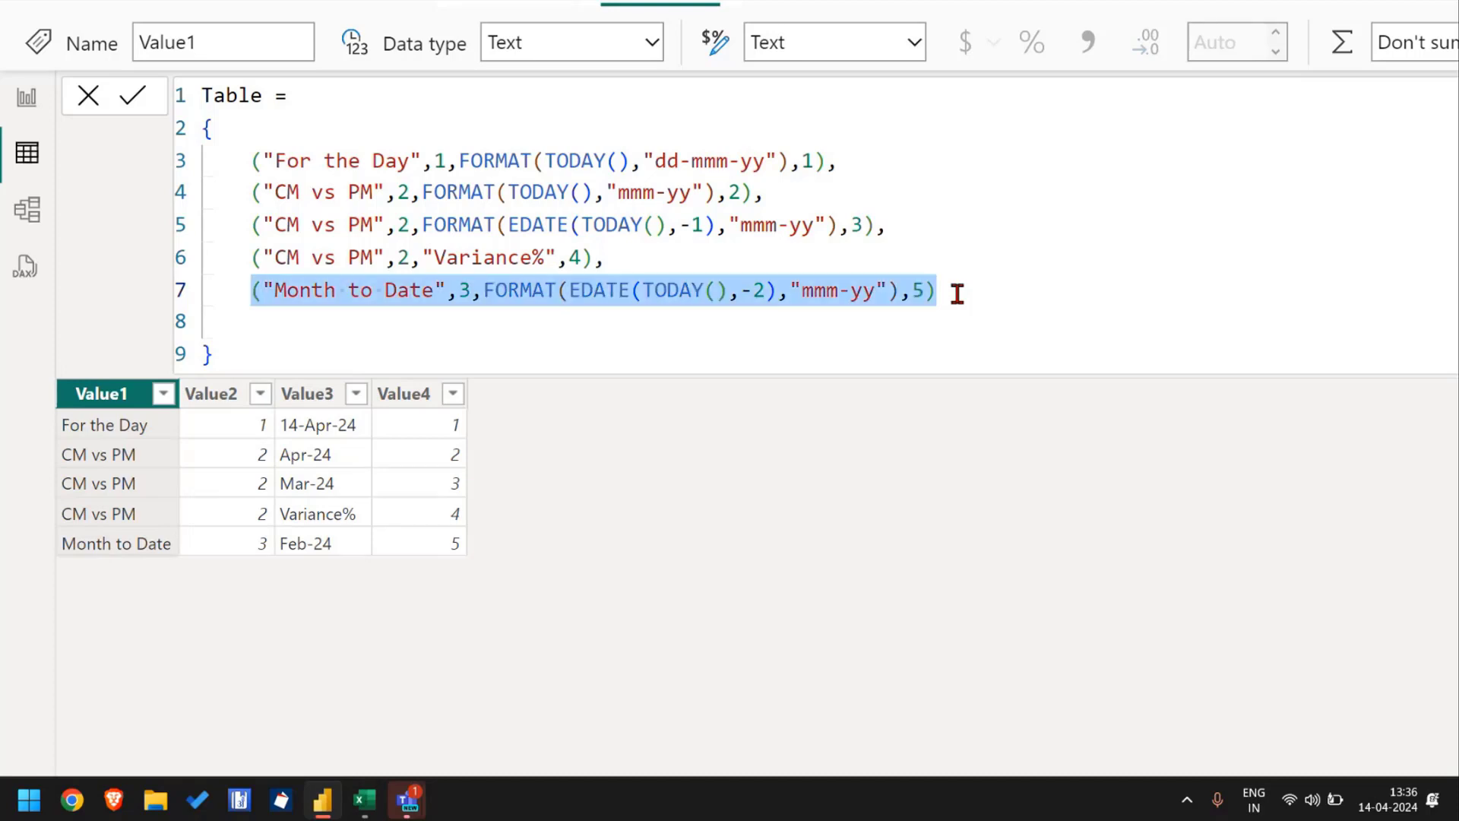
pyautogui.hotkey('ctrl', 'Right')
pyautogui.write(',')
pyautogui.press('Return')
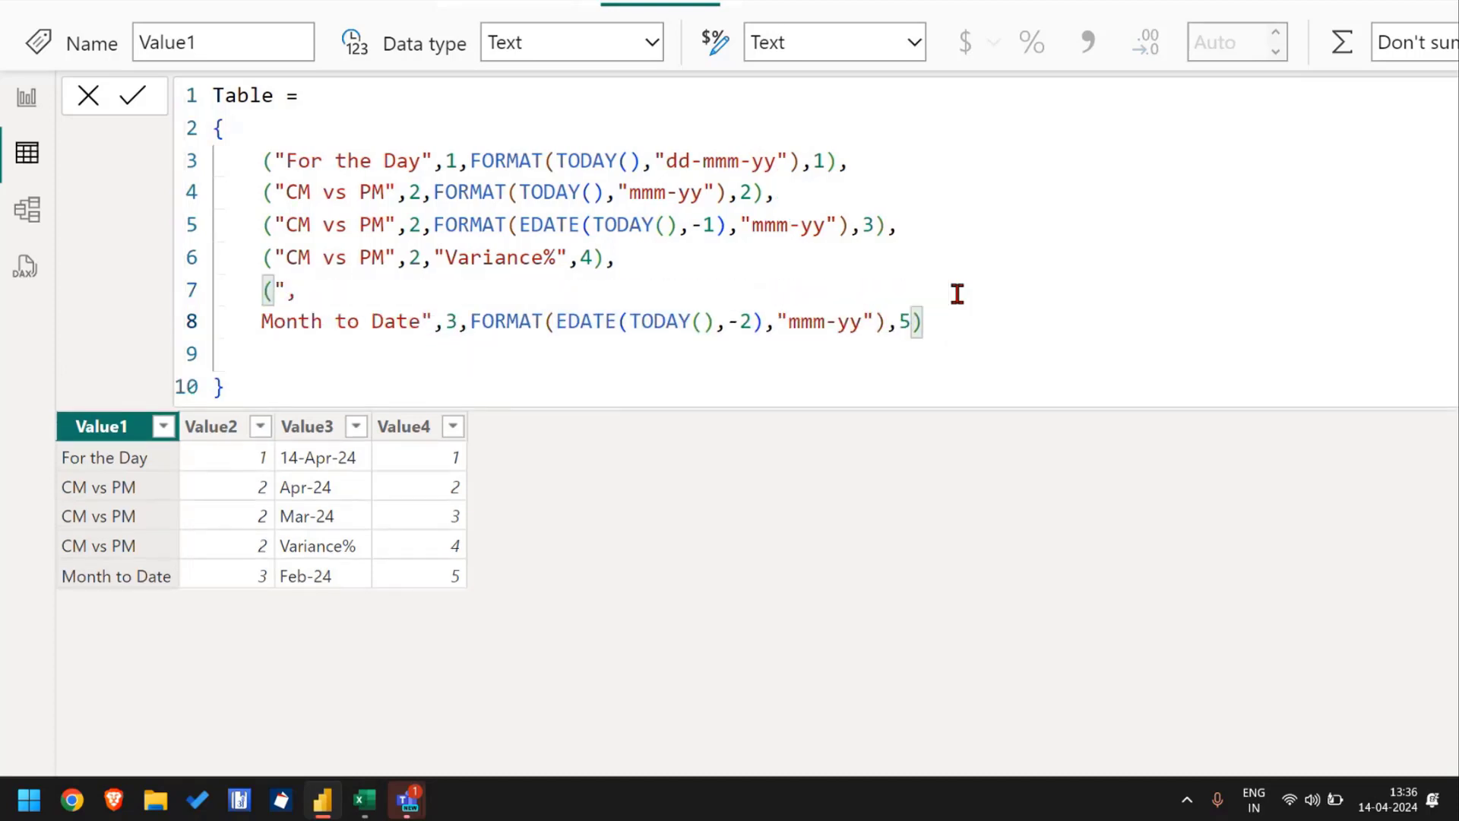
pyautogui.hotkey('ctrl', 'z')
pyautogui.hotkey('ctrl', 'z')
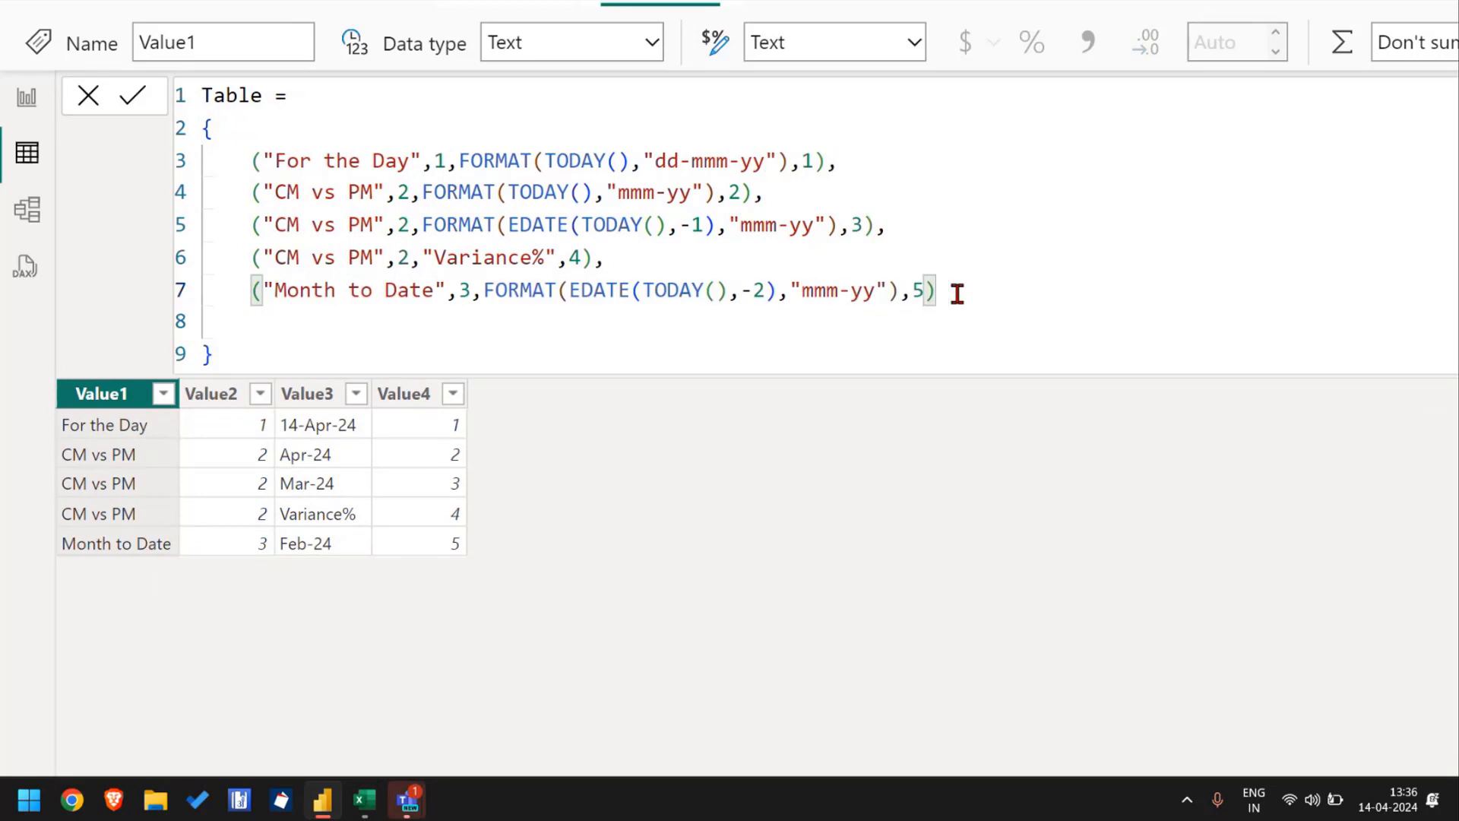
# Step: Duplicate the "Month to Date" row of the table formula three times on new lines below it
pyautogui.hotkey('shift', 'Home')
pyautogui.hotkey('ctrl', 'c')
pyautogui.press('End')
pyautogui.press('Return')
pyautogui.hotkey('ctrl', 'v')
pyautogui.press('Return')
pyautogui.hotkey('ctrl', 'v')
pyautogui.press('Return')
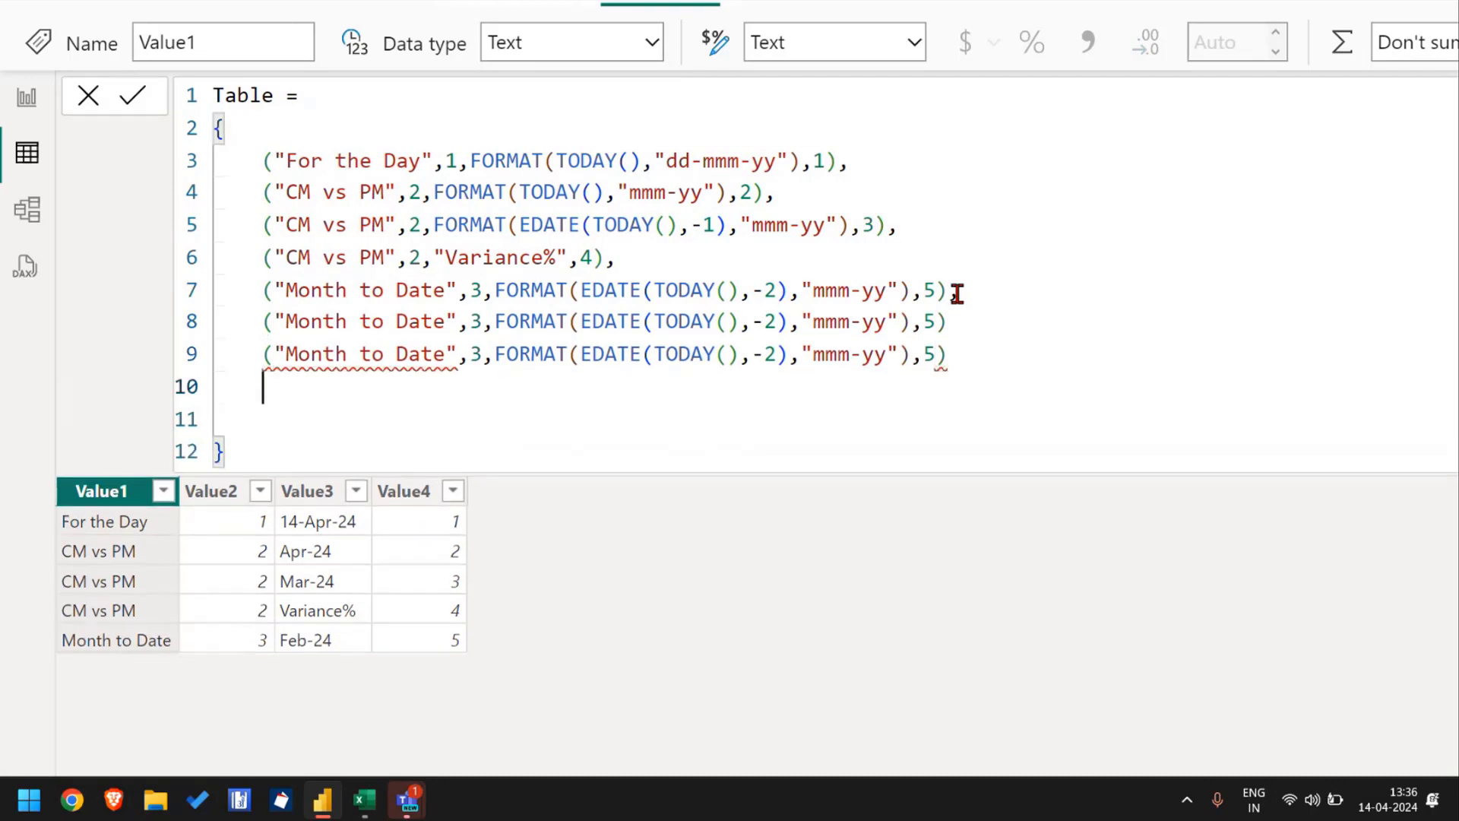
pyautogui.hotkey('ctrl', 'v')
# Step: Add the separating commas after the first three "Month to Date" rows
pyautogui.click(954, 291)
pyautogui.write(',')
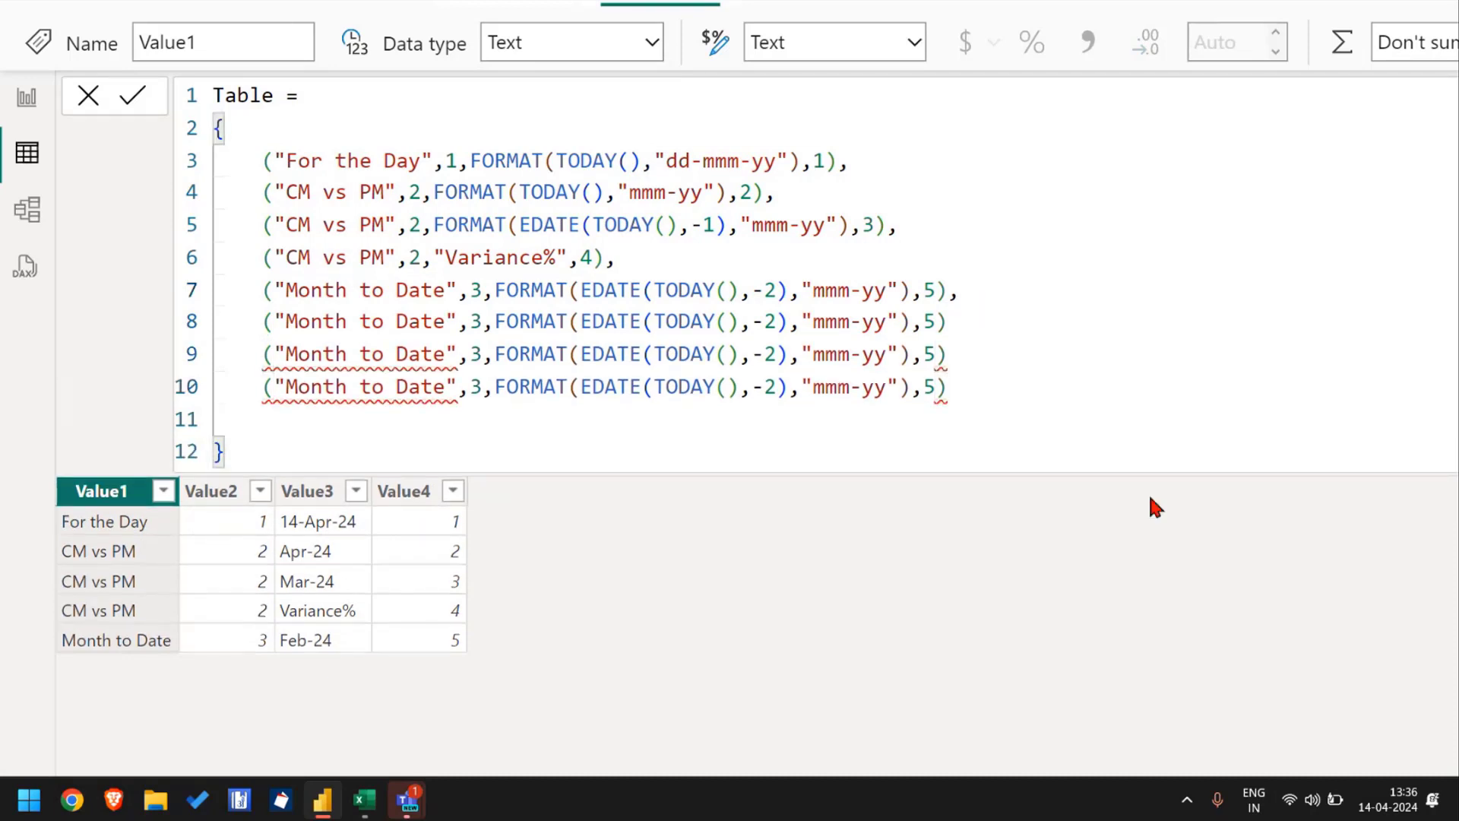
pyautogui.press('Down')
pyautogui.write(',')
pyautogui.press('Down')
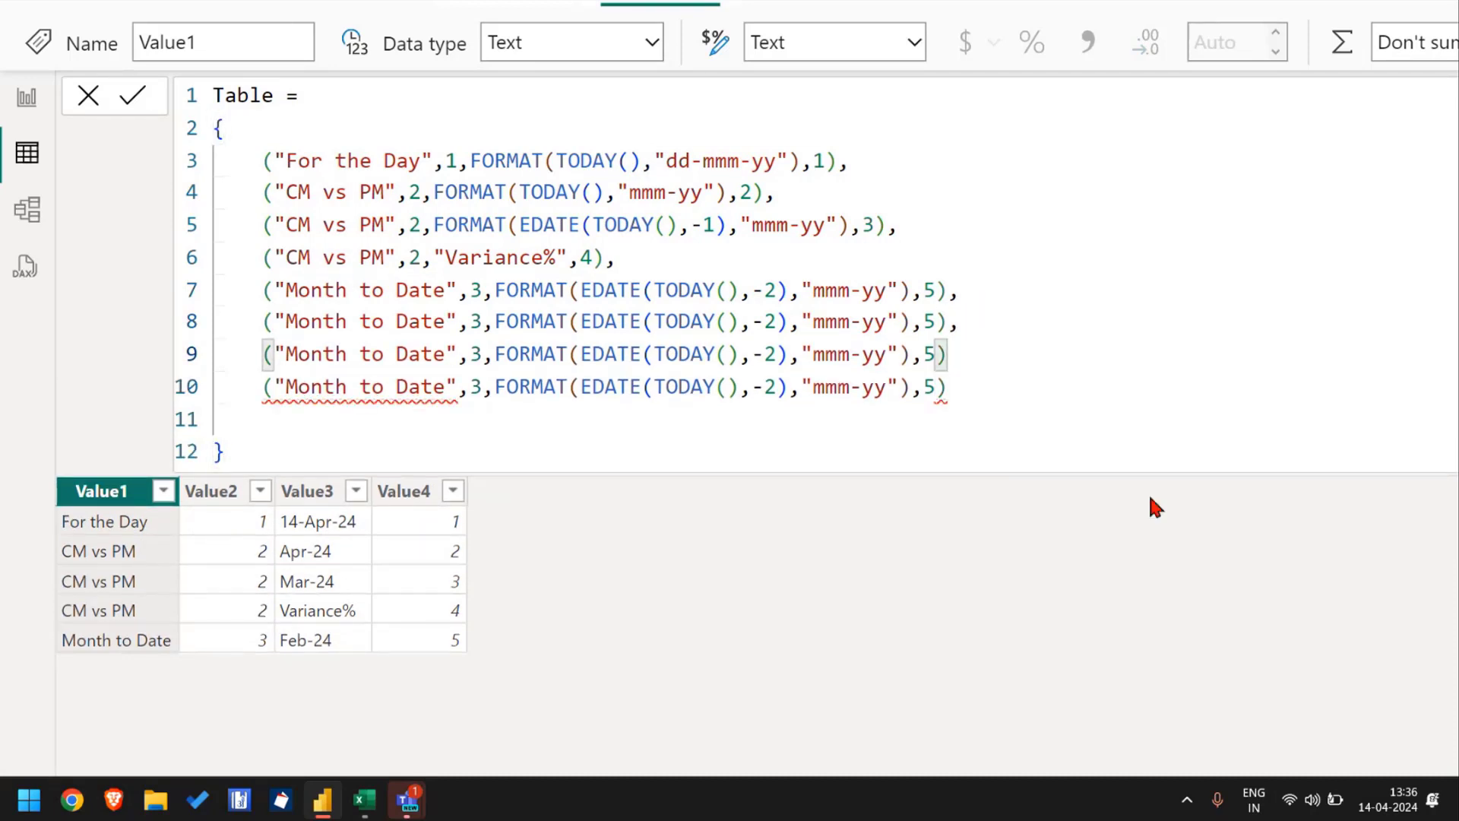
pyautogui.write(',')
pyautogui.press('Down')
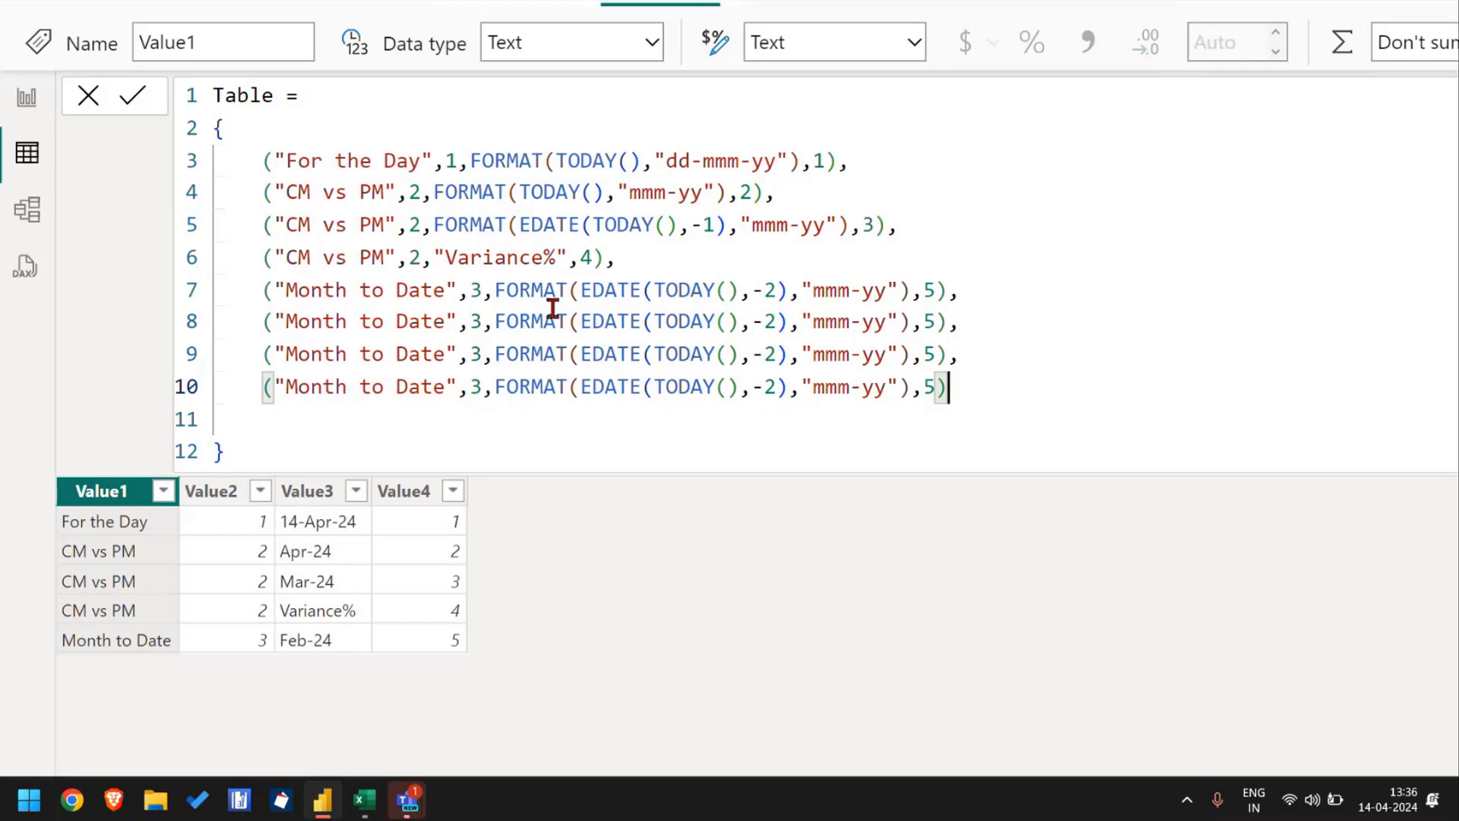
# Step: Set the EDATE offsets in the three copied "Month to Date" rows to -3, -4 and -5
pyautogui.click(785, 296)
pyautogui.press('Down')
pyautogui.press('Left')
pyautogui.hotkey('shift', 'Left')
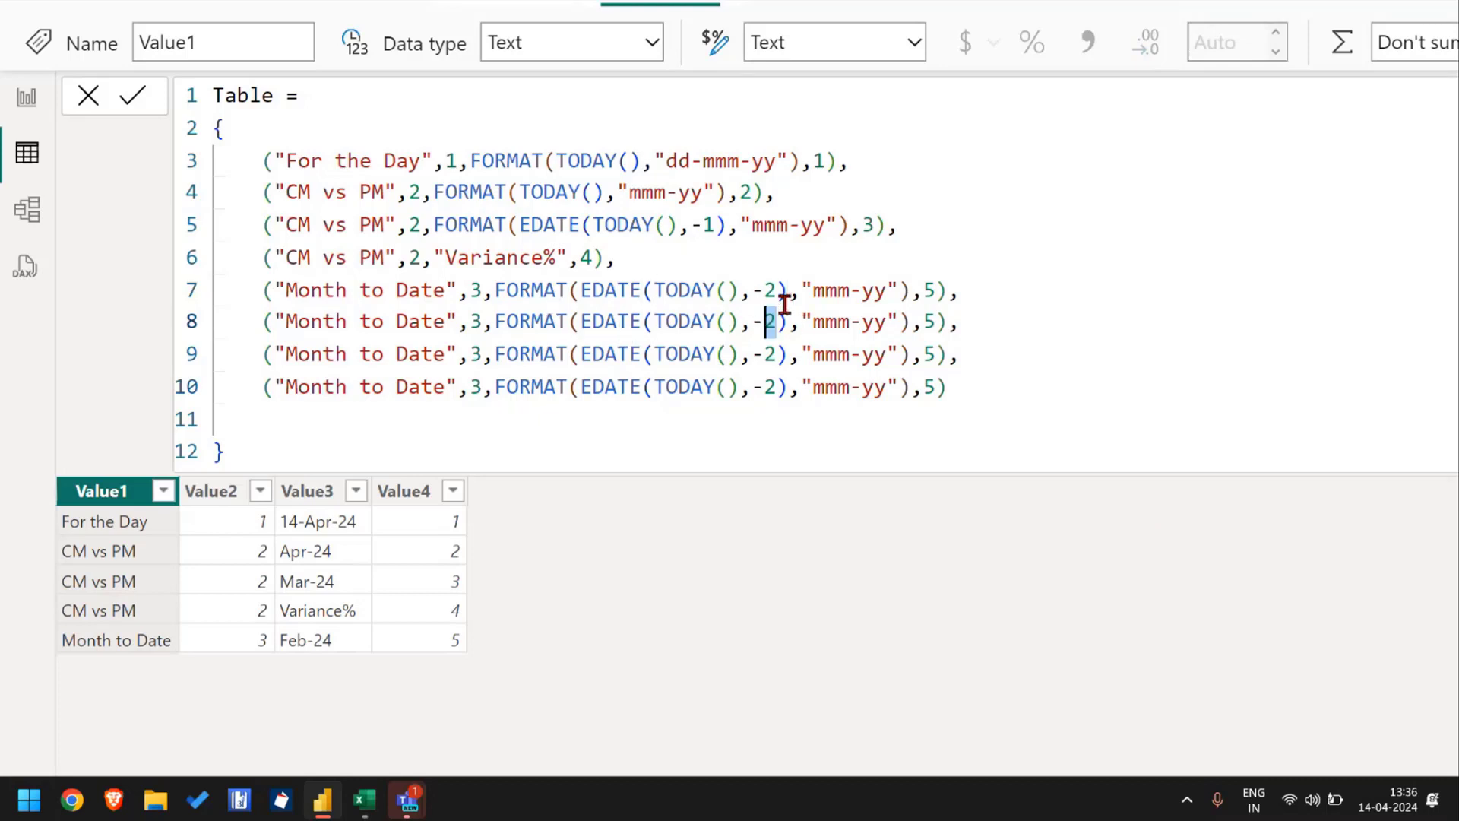
pyautogui.write('3')
pyautogui.press('Down')
pyautogui.hotkey('shift', 'Left')
pyautogui.write('4')
pyautogui.press('Right')
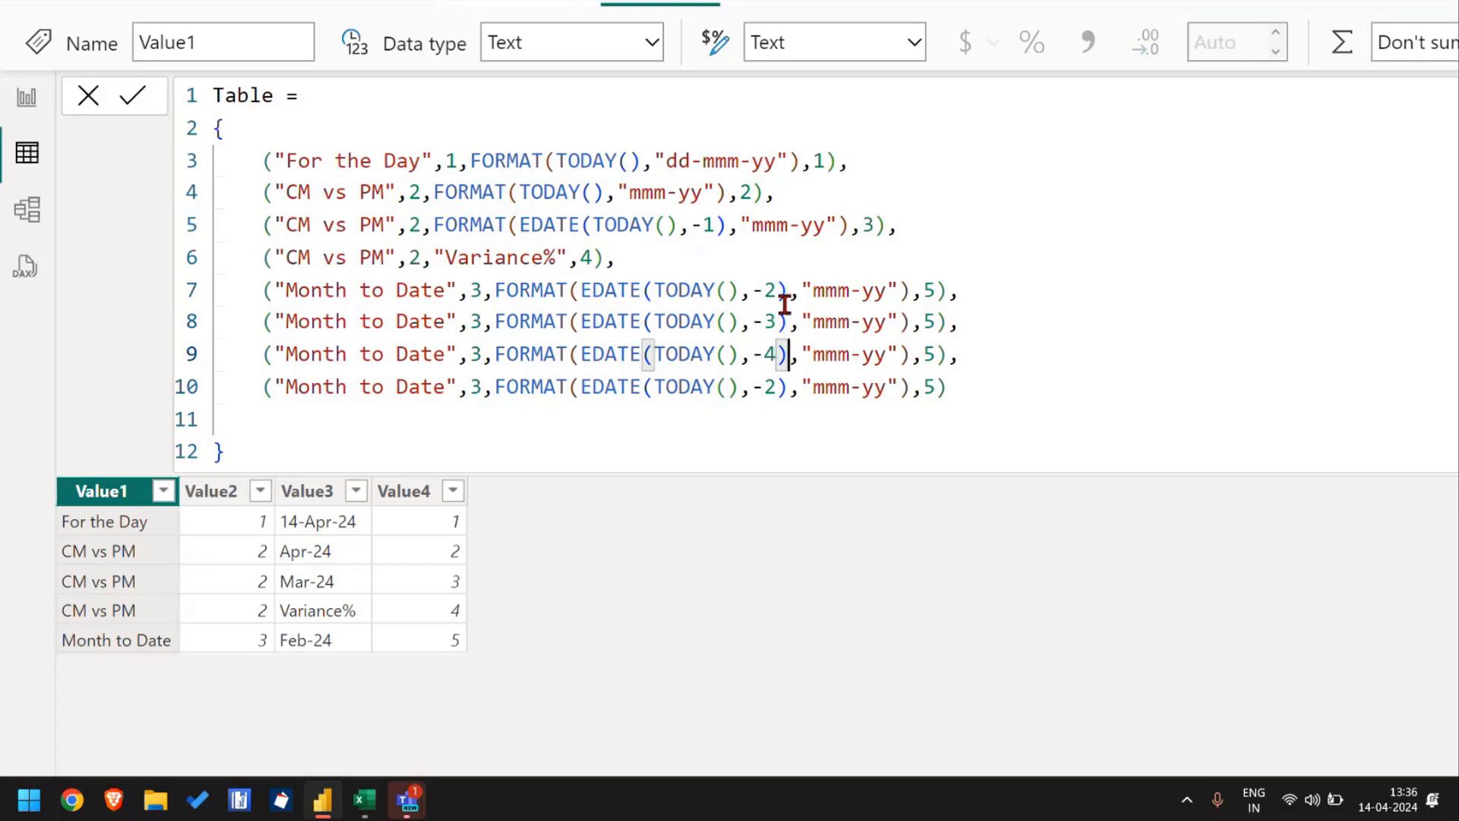
pyautogui.press('Down')
pyautogui.press('Left')
pyautogui.hotkey('shift', 'Left')
pyautogui.write('5')
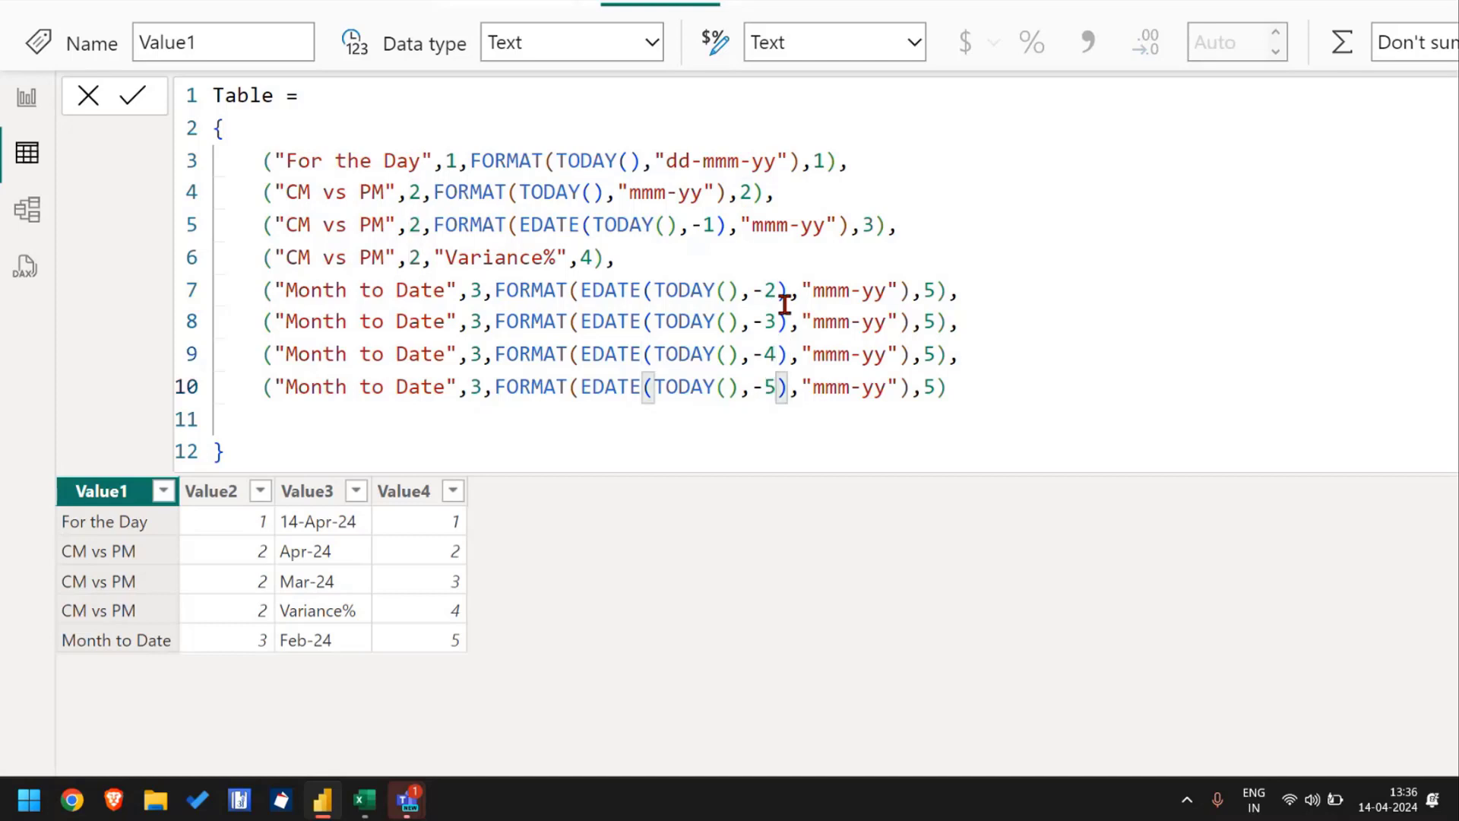
# Step: Set the fourth values of the copied "Month to Date" rows to 6, 7 and 8 and commit the table formula
pyautogui.press('End')
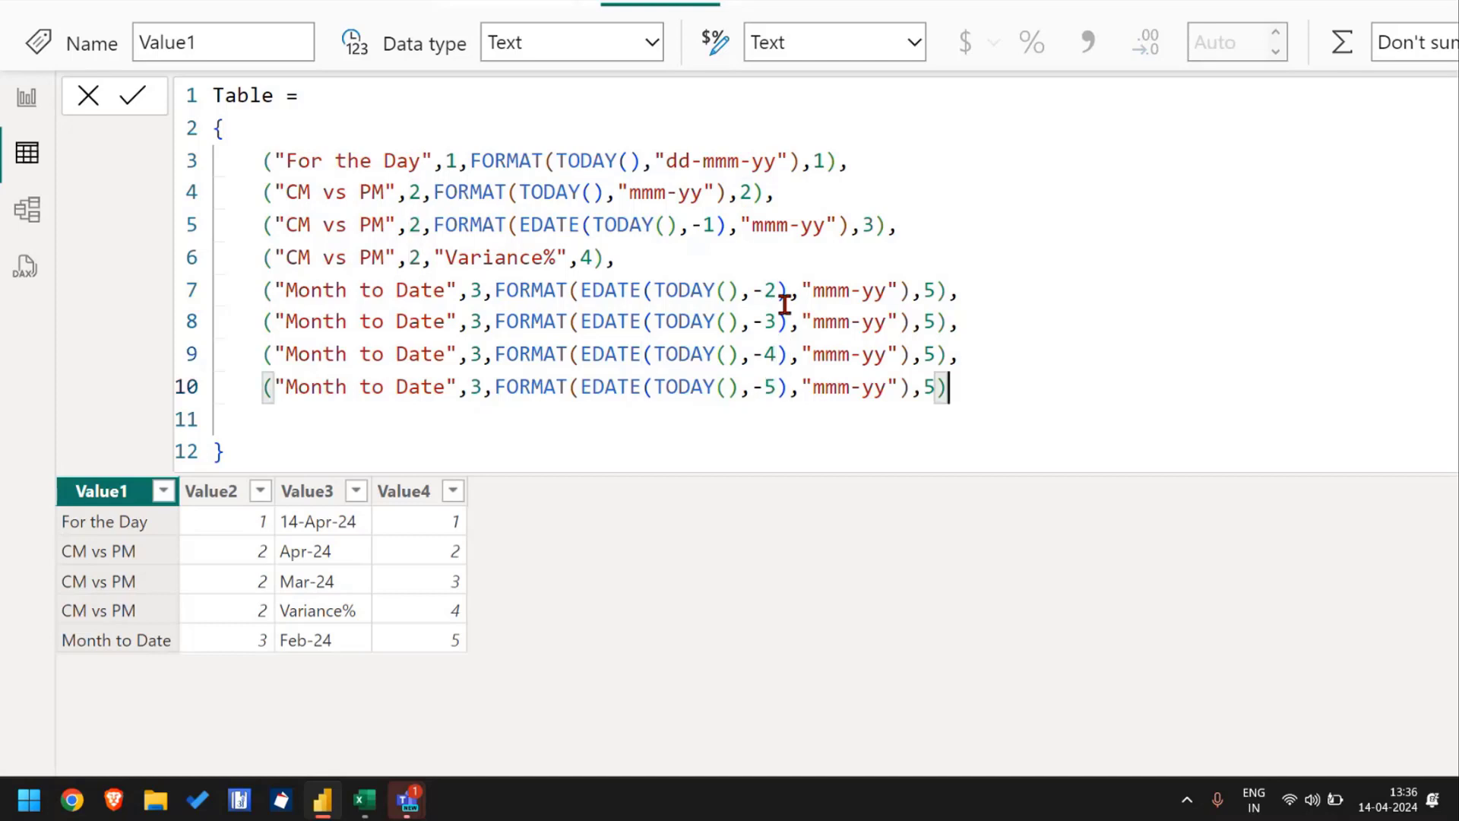
pyautogui.press('Up')
pyautogui.press('Up')
pyautogui.press('Left')
pyautogui.hotkey('shift', 'Left')
pyautogui.write('6')
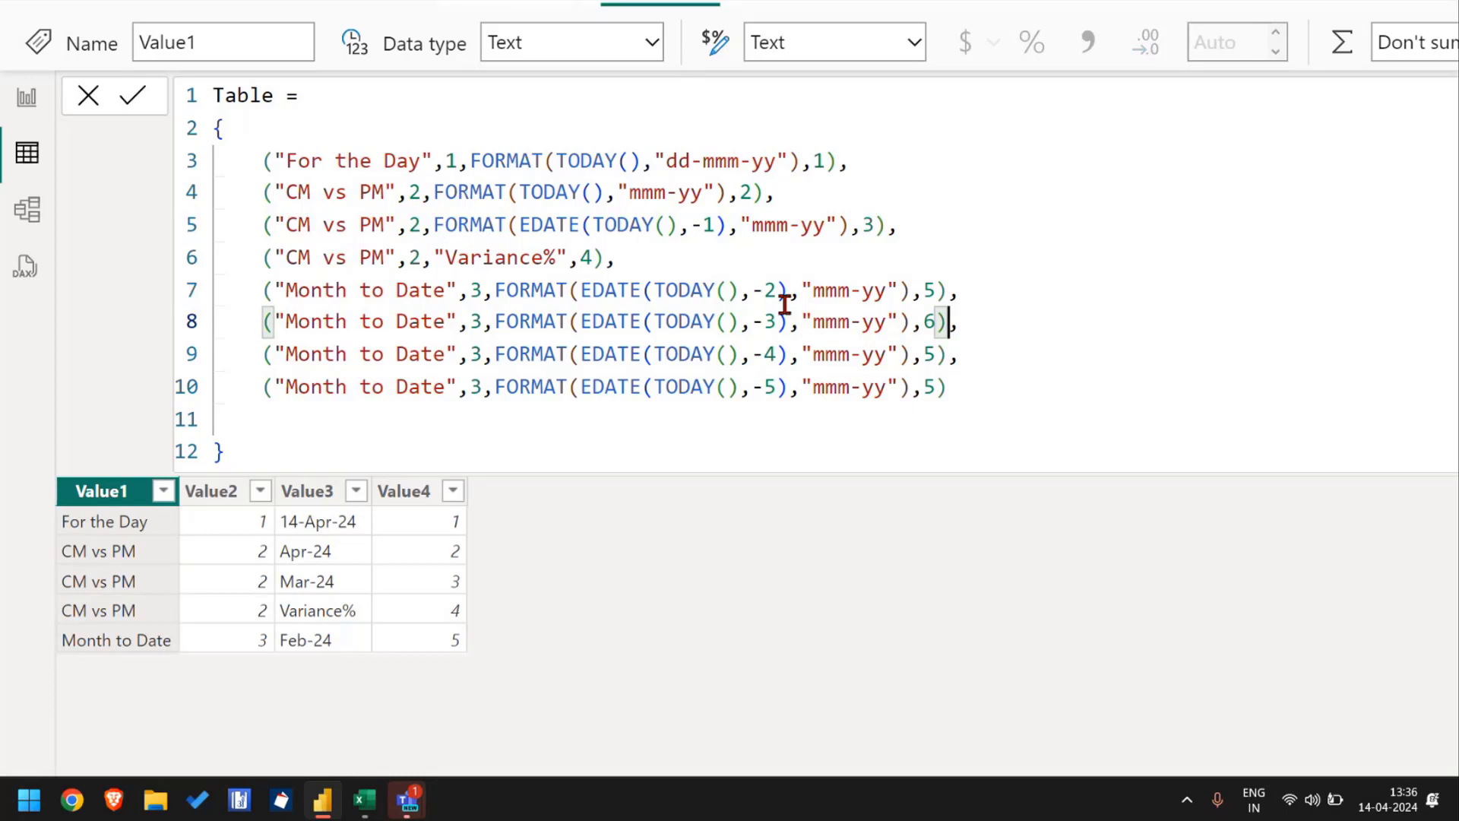
pyautogui.press('Down')
pyautogui.press('Left')
pyautogui.hotkey('shift', 'Left')
pyautogui.write('7')
pyautogui.press('Down')
pyautogui.hotkey('shift', 'Left')
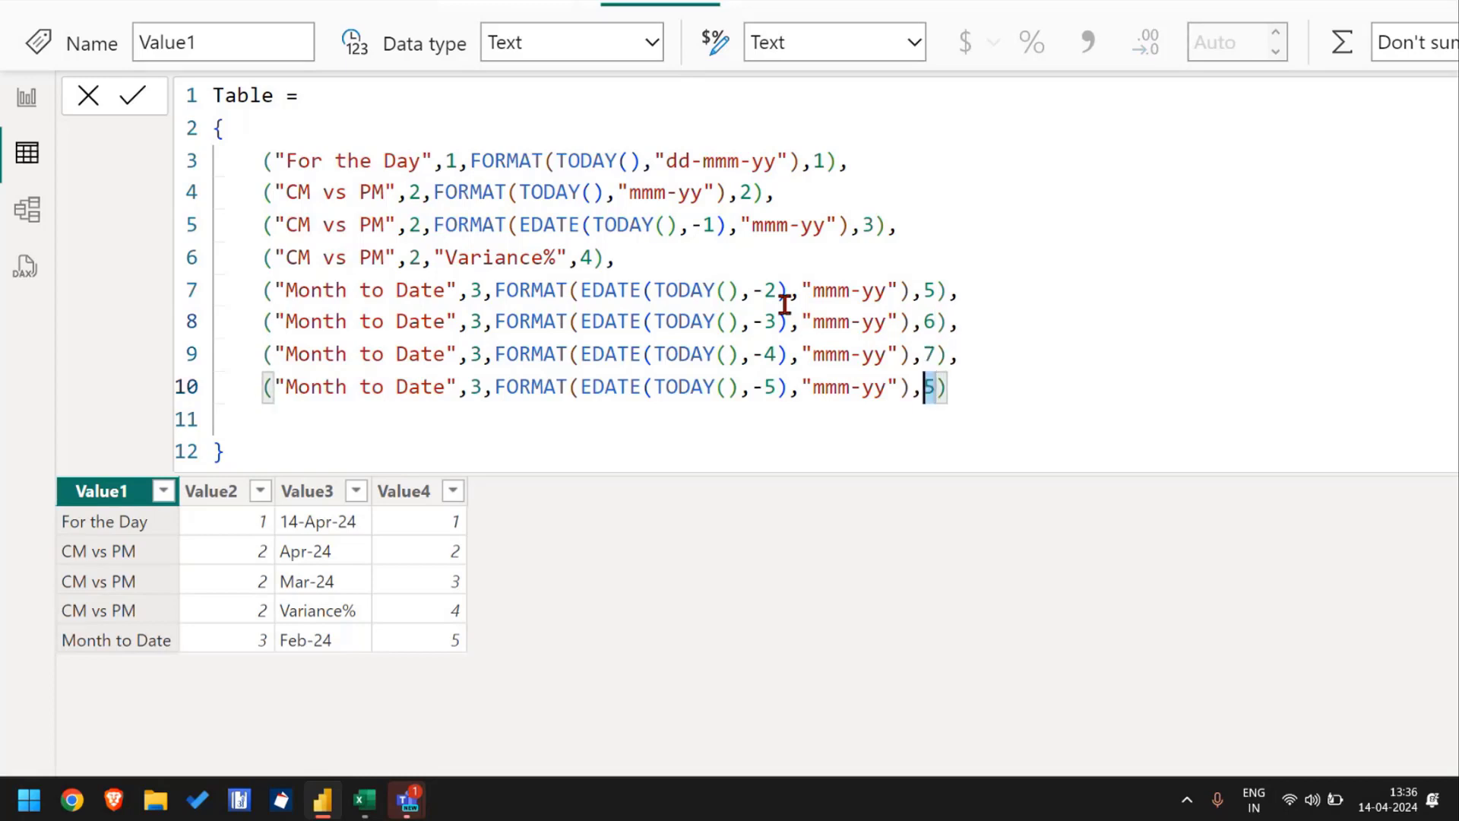
pyautogui.write('8')
pyautogui.press('Return')
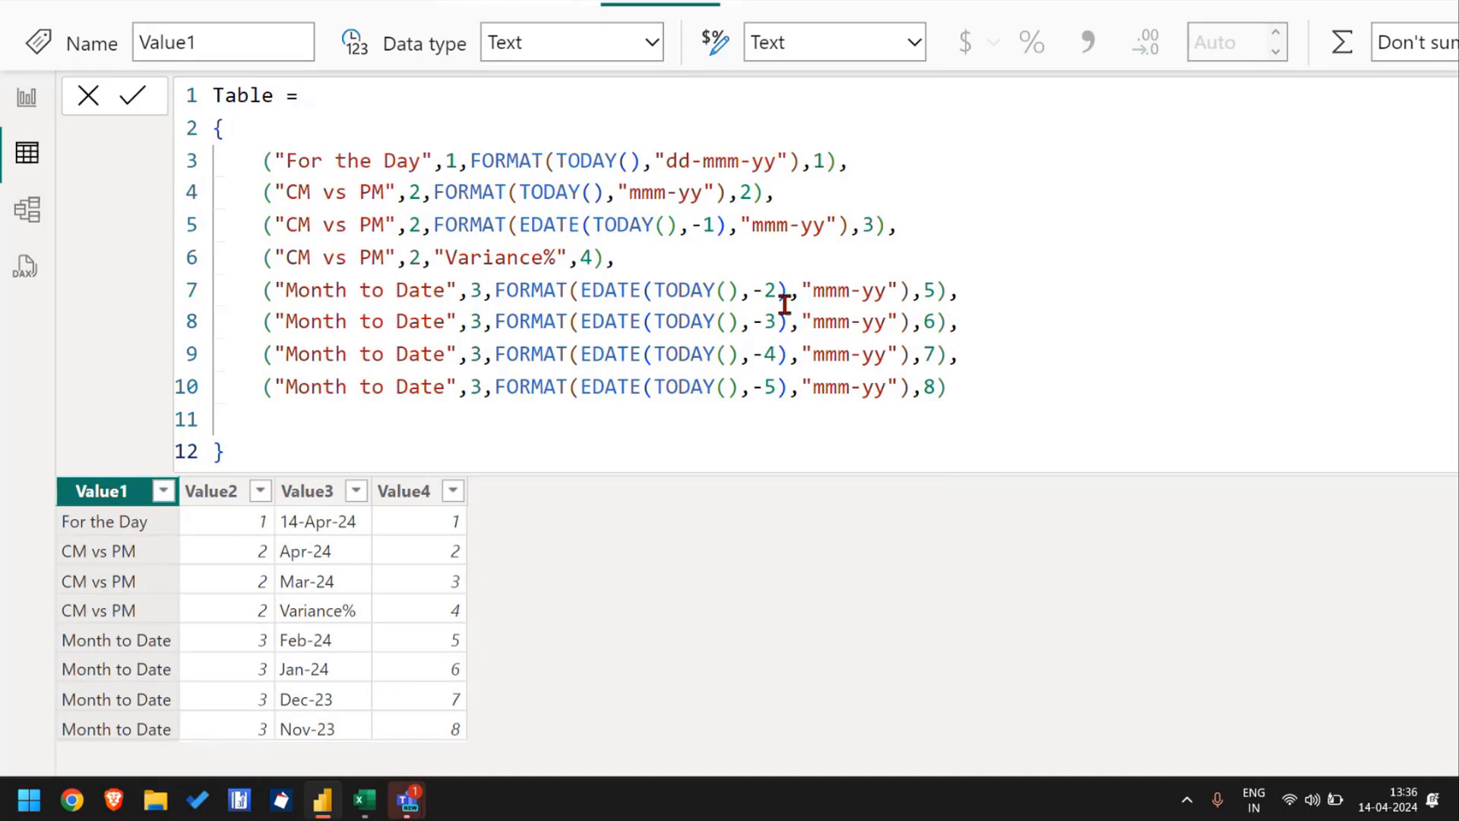
# Step: Check the "Year to Date" rows of the disconnected table in Excel and go to the first one's period name
pyautogui.click(784, 304)
pyautogui.keyDown('ctrl'); pyautogui.scroll(-1, 784, 304); pyautogui.keyUp('ctrl')
pyautogui.keyDown('ctrl'); pyautogui.scroll(-4, 784, 304); pyautogui.keyUp('ctrl')
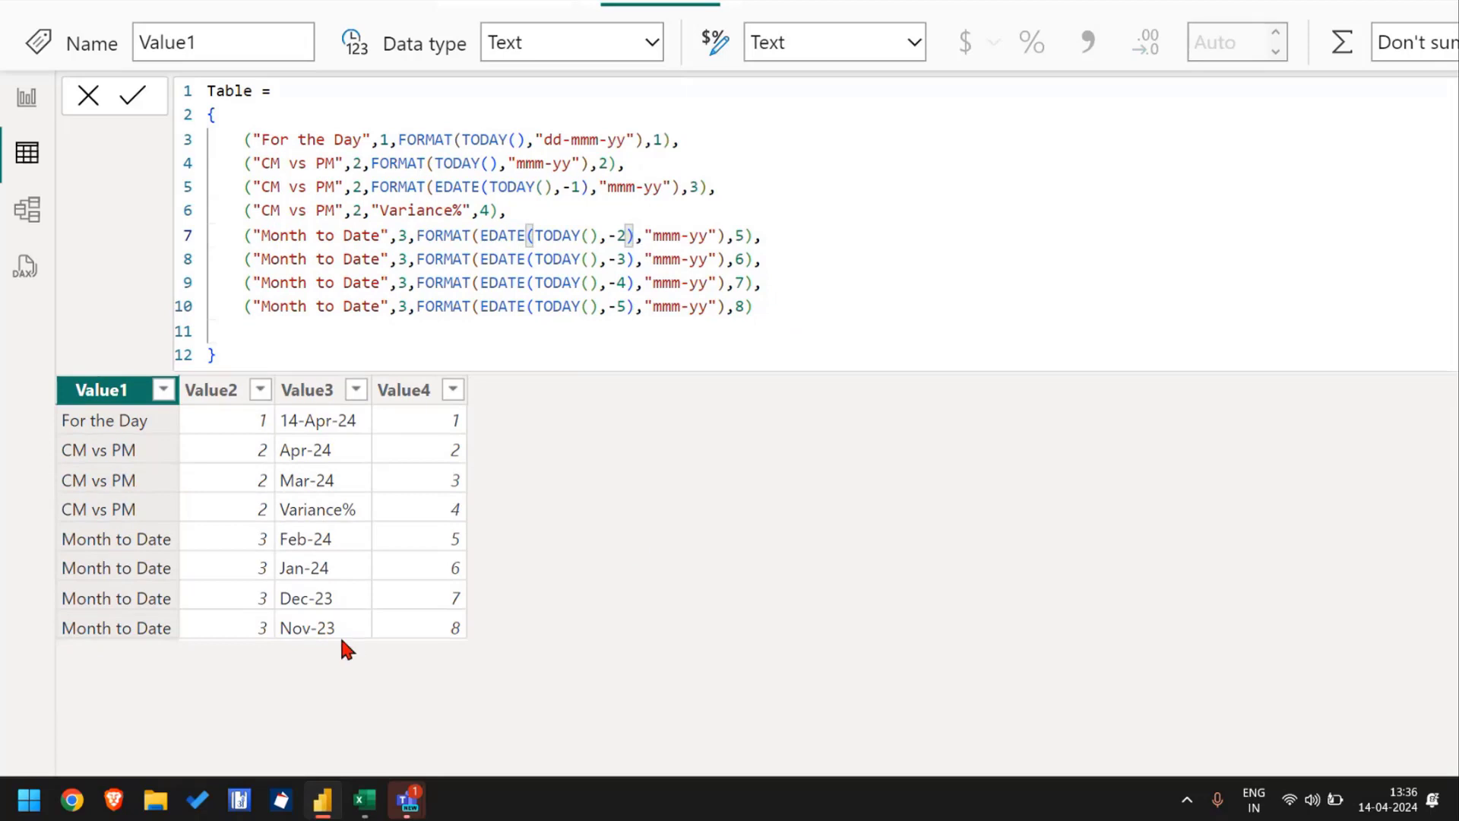
pyautogui.hotkey('alt', 'Tab')
pyautogui.press('Down')
pyautogui.press('Down')
pyautogui.press('Down')
pyautogui.press('Down')
pyautogui.press('Down')
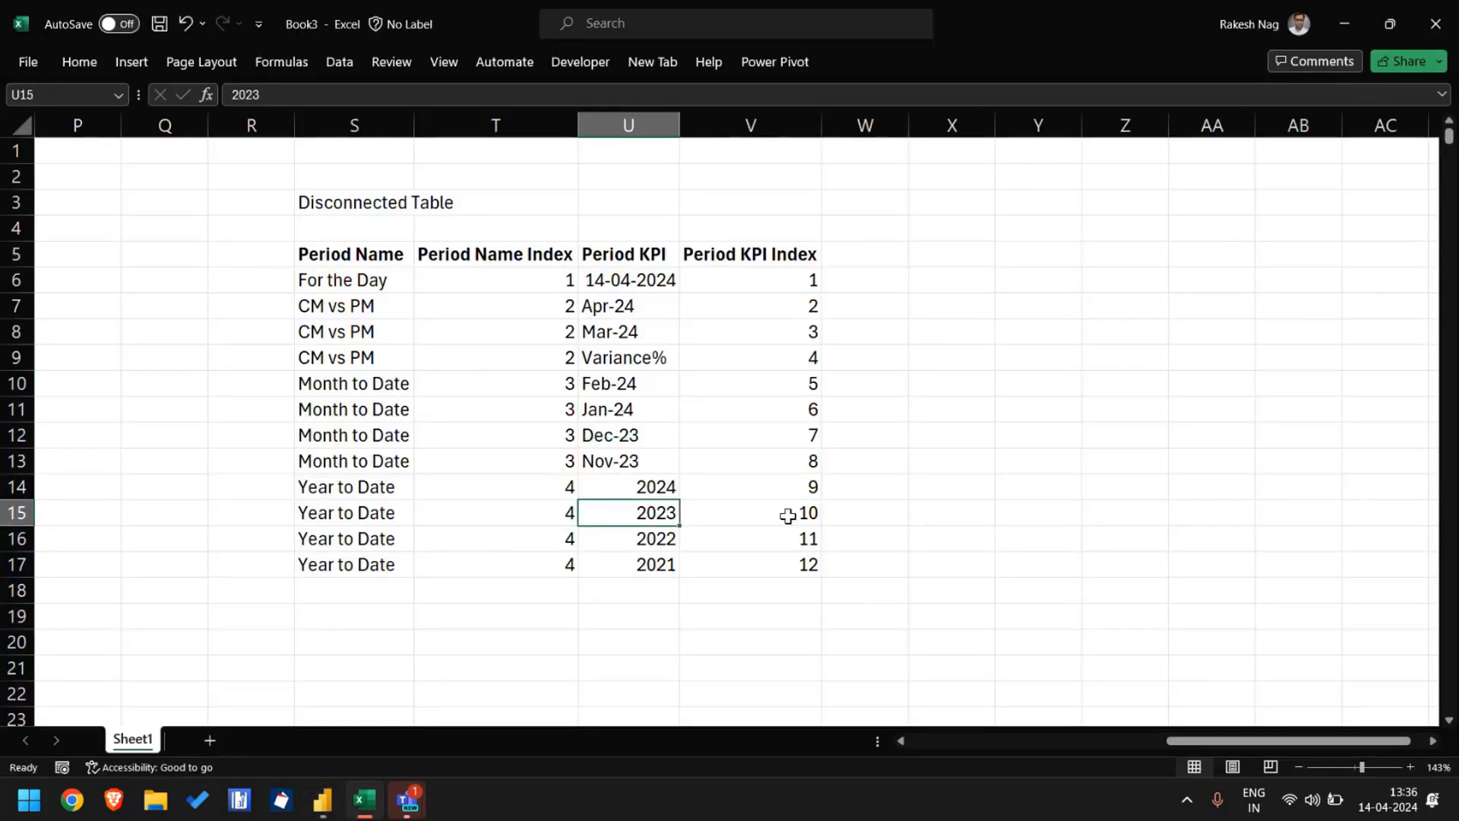
pyautogui.press('Up')
pyautogui.hotkey('ctrl', 'shift', 'Down')
pyautogui.hotkey('shift', 'space')
pyautogui.hotkey('ctrl', 'Left')
pyautogui.hotkey('alt', 'Tab')
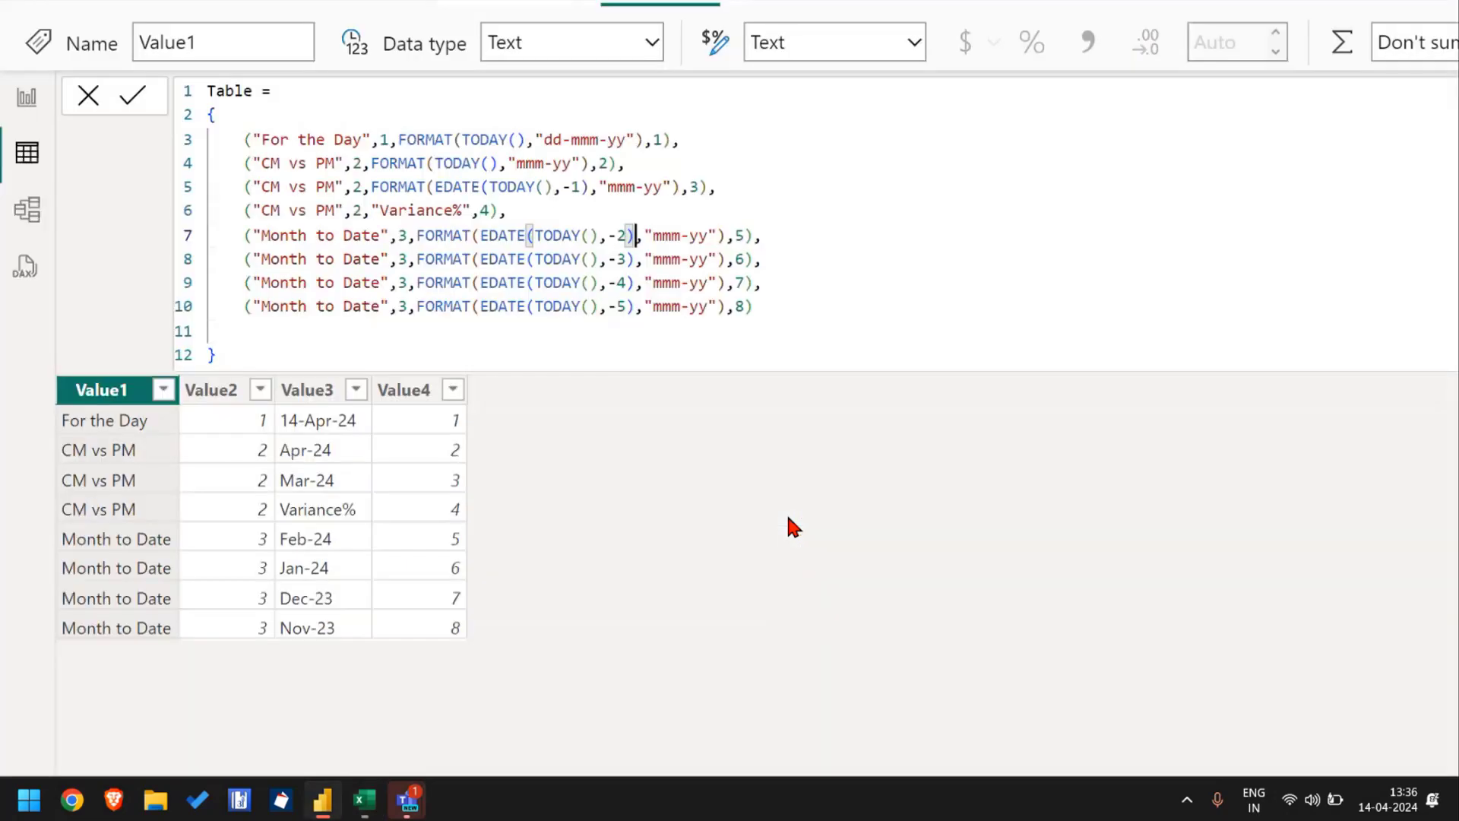
# Step: Duplicate the last "Month to Date" row onto a new line, separated by a comma
pyautogui.click(811, 308)
pyautogui.hotkey('shift', 'Home')
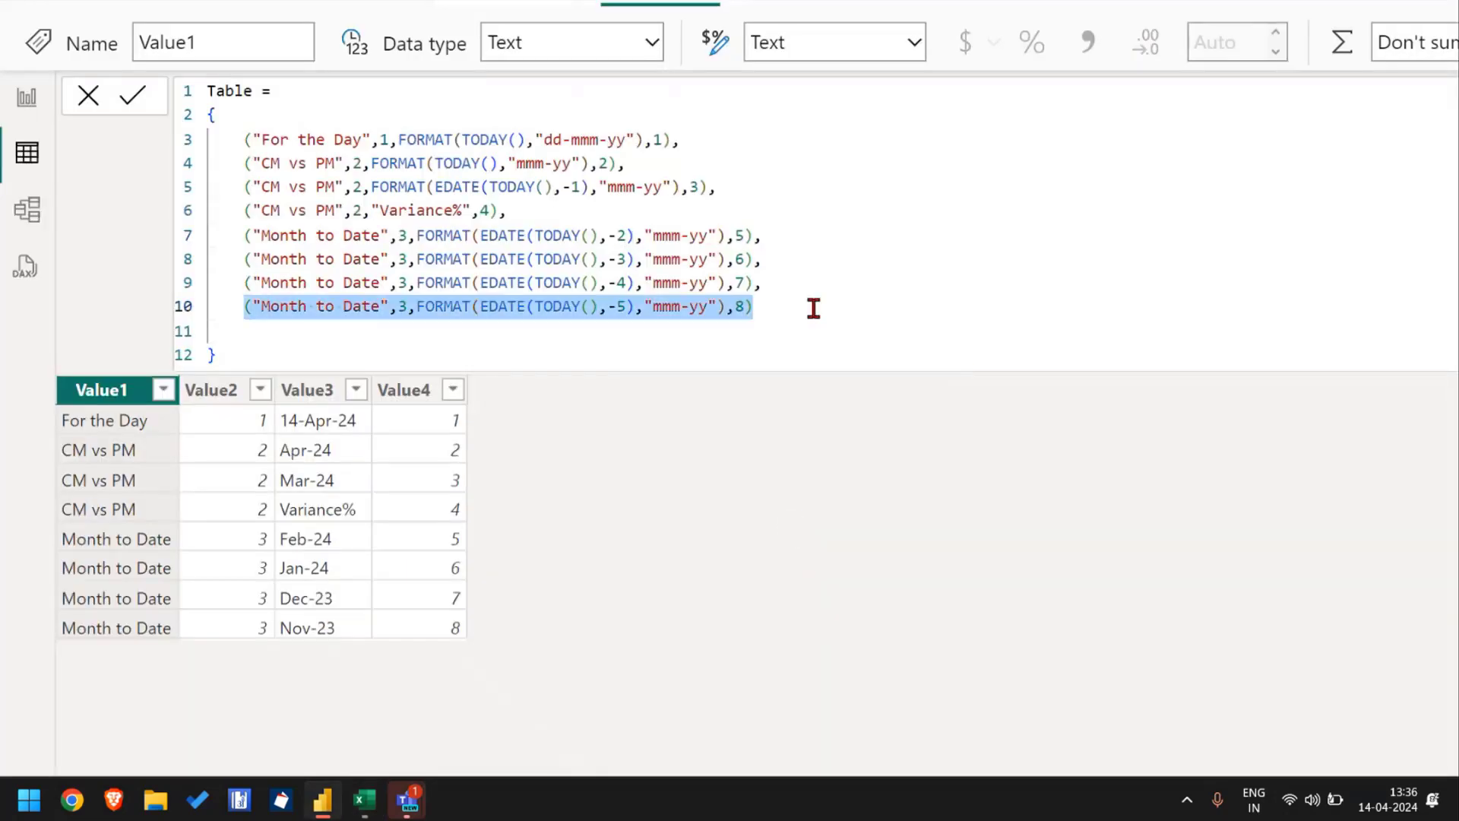
pyautogui.hotkey('ctrl', 'c')
pyautogui.press('End')
pyautogui.write(',')
pyautogui.press('Return')
pyautogui.hotkey('ctrl', 'v')
# Step: Copy the "Year to Date" period name from Excel and paste it over "Month to Date" in the last formula row
pyautogui.hotkey('alt', 'Tab')
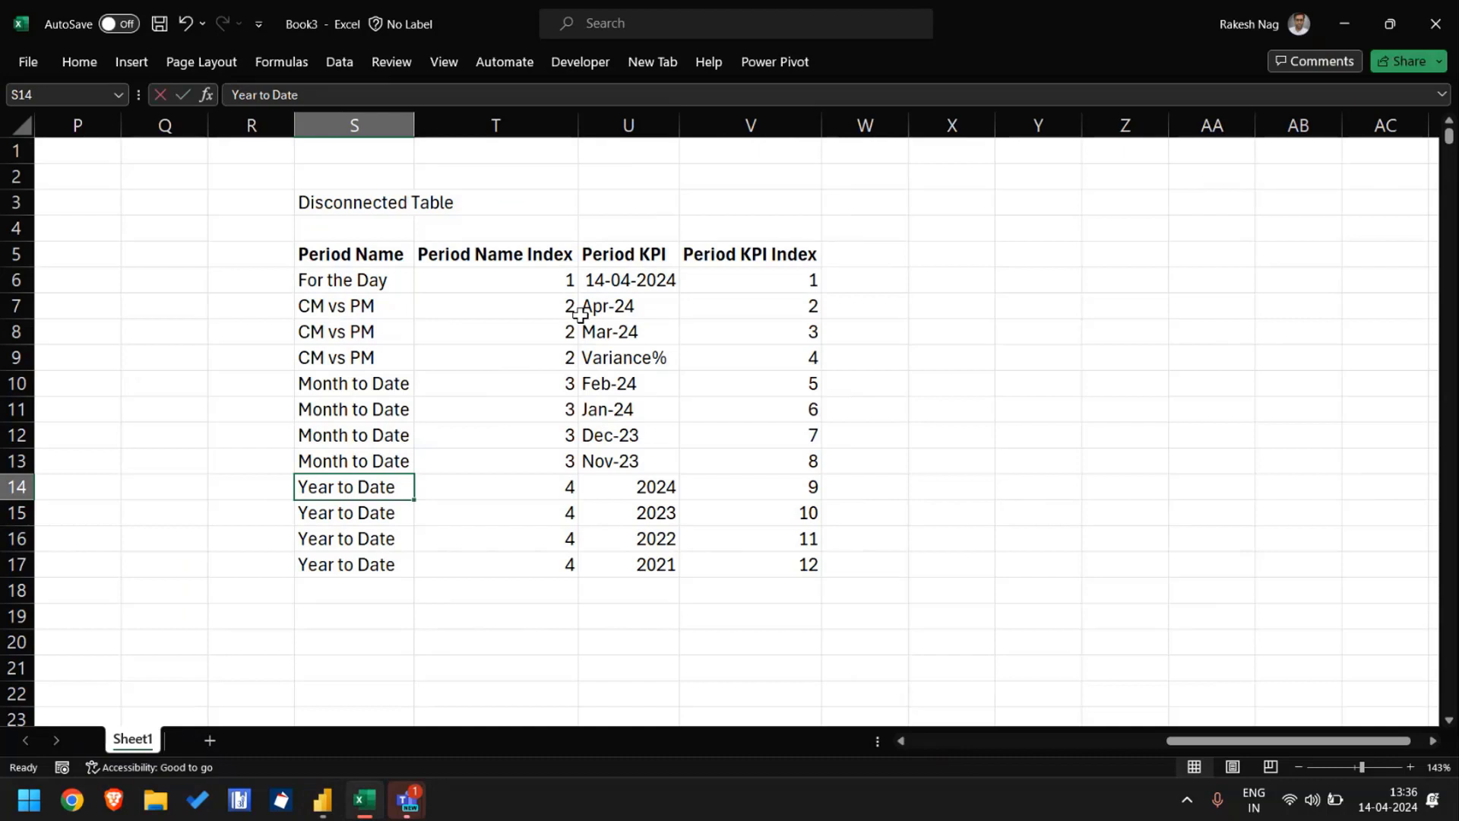
pyautogui.hotkey('alt', 'Tab')
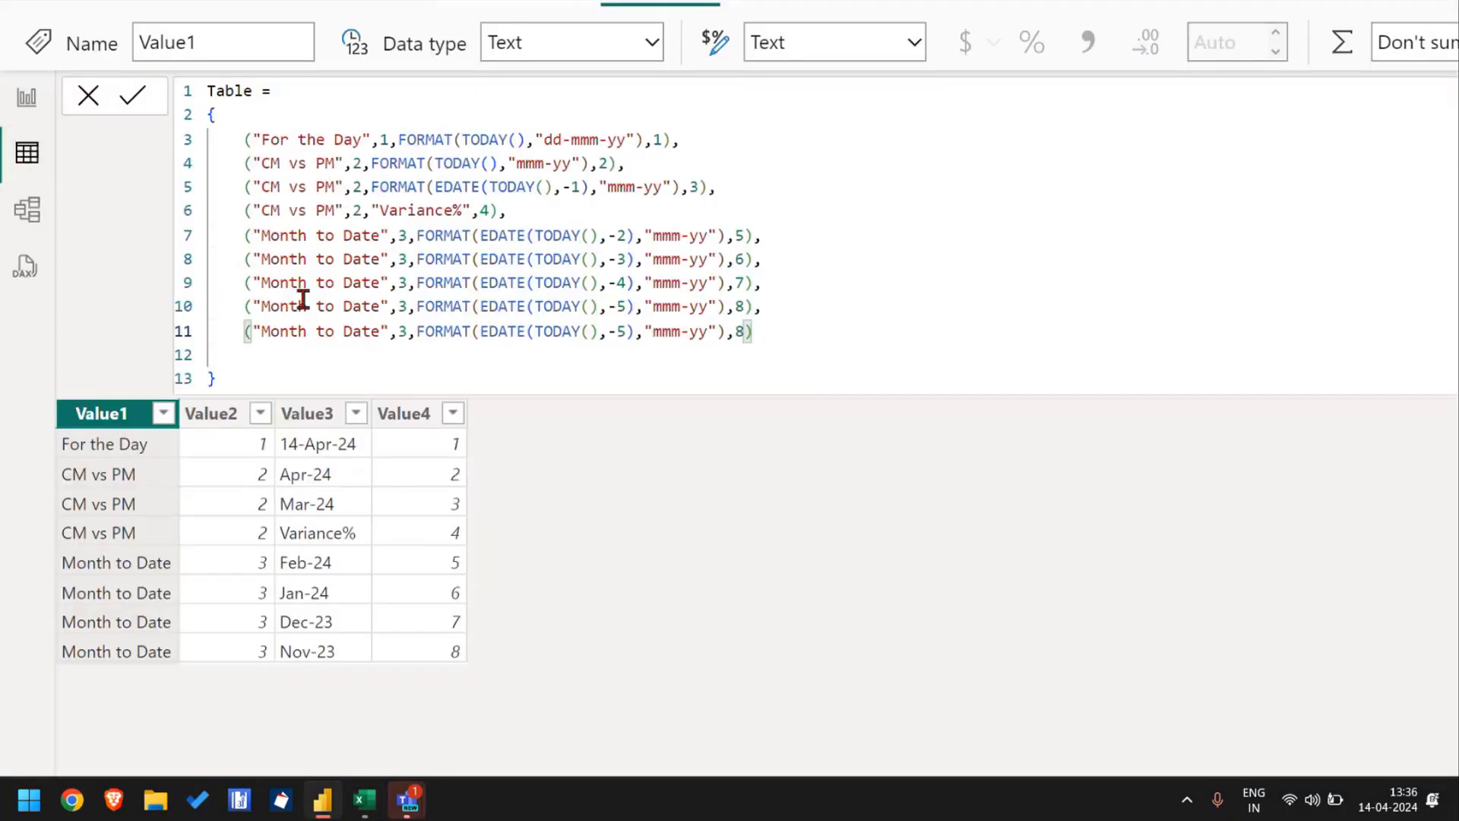
pyautogui.press('Home')
pyautogui.press('Right')
pyautogui.press('Right')
pyautogui.hotkey('shift', 'Right')
pyautogui.hotkey('shift', 'Right')
pyautogui.hotkey('shift', 'Right')
pyautogui.hotkey('shift', 'Right')
pyautogui.hotkey('shift', 'Right')
pyautogui.hotkey('shift', 'Right')
pyautogui.hotkey('shift', 'Right')
pyautogui.hotkey('shift', 'Right')
pyautogui.hotkey('shift', 'Right')
pyautogui.hotkey('shift', 'Right')
pyautogui.hotkey('shift', 'Right')
pyautogui.hotkey('shift', 'Right')
pyautogui.hotkey('shift', 'Right')
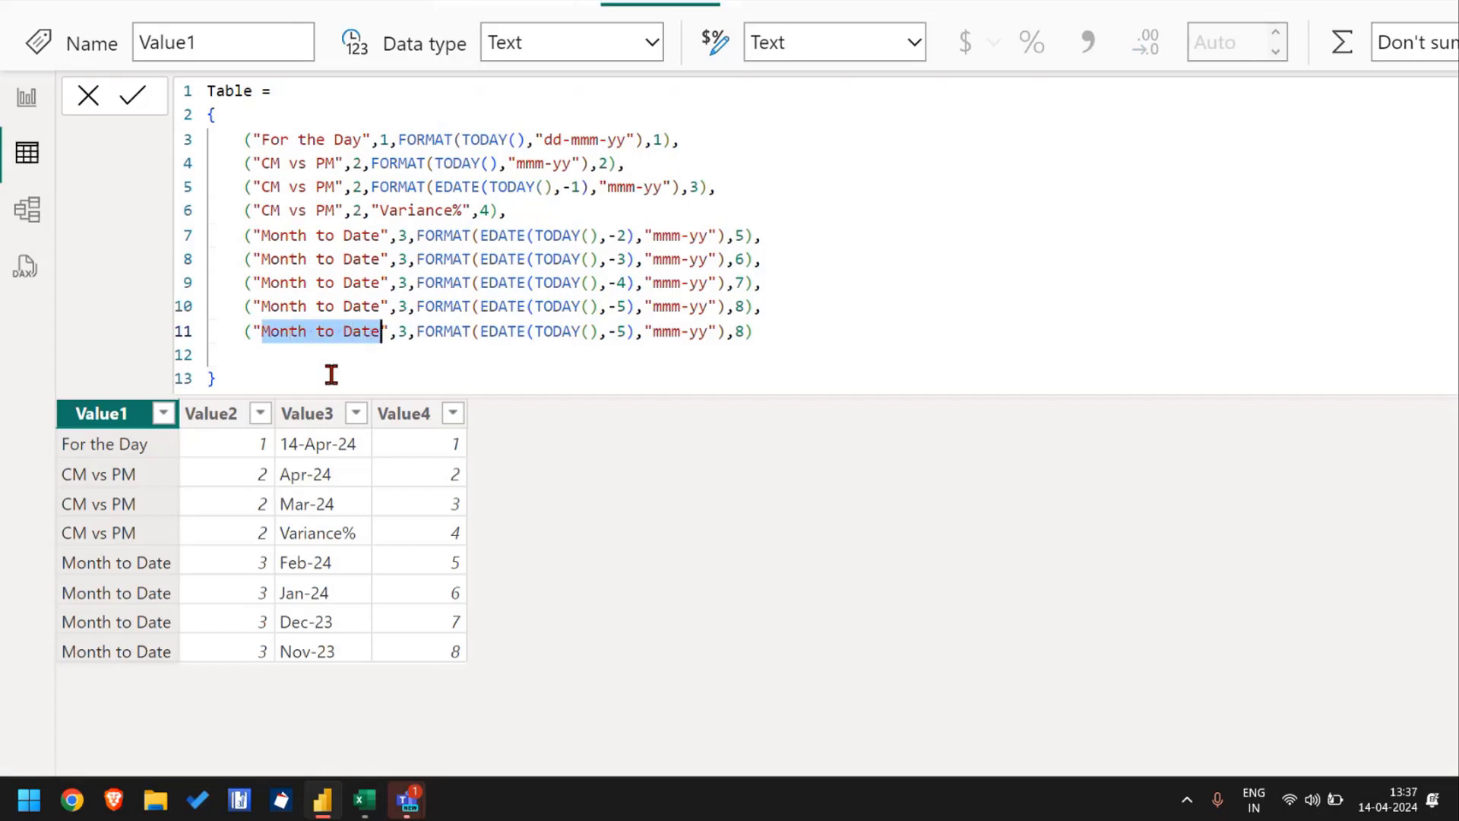
pyautogui.hotkey('ctrl', 'v')
# Step: Set the "Year to Date" row's second value to 4
pyautogui.press('Right')
pyautogui.press('Right')
pyautogui.hotkey('shift', 'Right')
pyautogui.write('4')
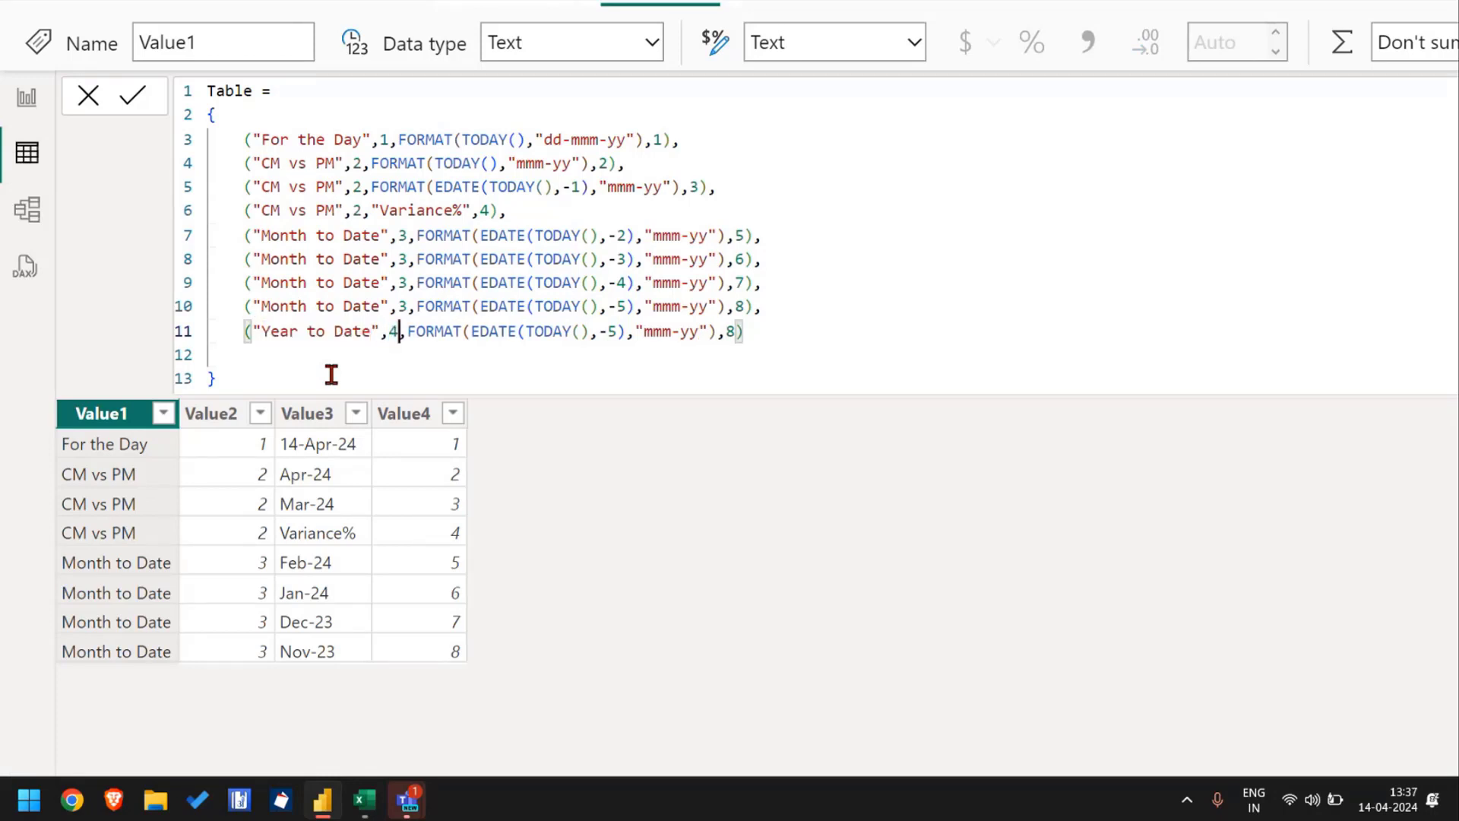
# Step: Replace the EDATE function with YEAR in the "Year to Date" row
pyautogui.press('Right')
pyautogui.press('Right')
pyautogui.press('Right')
pyautogui.press('Right')
pyautogui.press('Right')
pyautogui.press('Right')
pyautogui.press('Right')
pyautogui.press('Right')
pyautogui.press('Right')
pyautogui.press('Right')
pyautogui.press('Right')
pyautogui.press('Right')
pyautogui.press('Right')
pyautogui.press('Right')
pyautogui.press('Right')
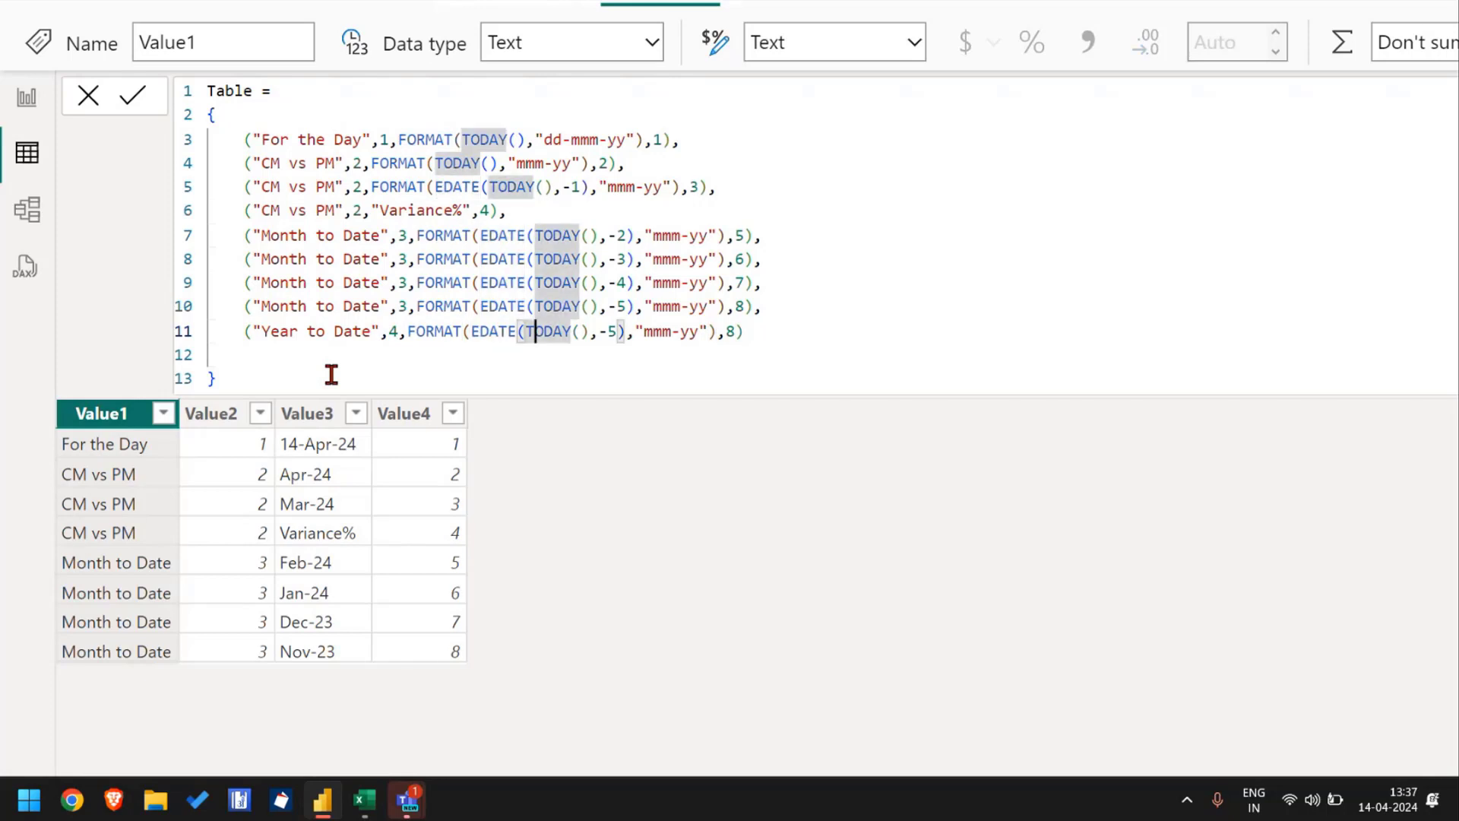
pyautogui.press('Left')
pyautogui.press('Left')
pyautogui.press('Left')
pyautogui.press('Left')
pyautogui.press('Left')
pyautogui.press('Left')
pyautogui.press('Left')
pyautogui.hotkey('shift', 'Right')
pyautogui.hotkey('shift', 'Right')
pyautogui.hotkey('shift', 'Right')
pyautogui.hotkey('shift', 'Right')
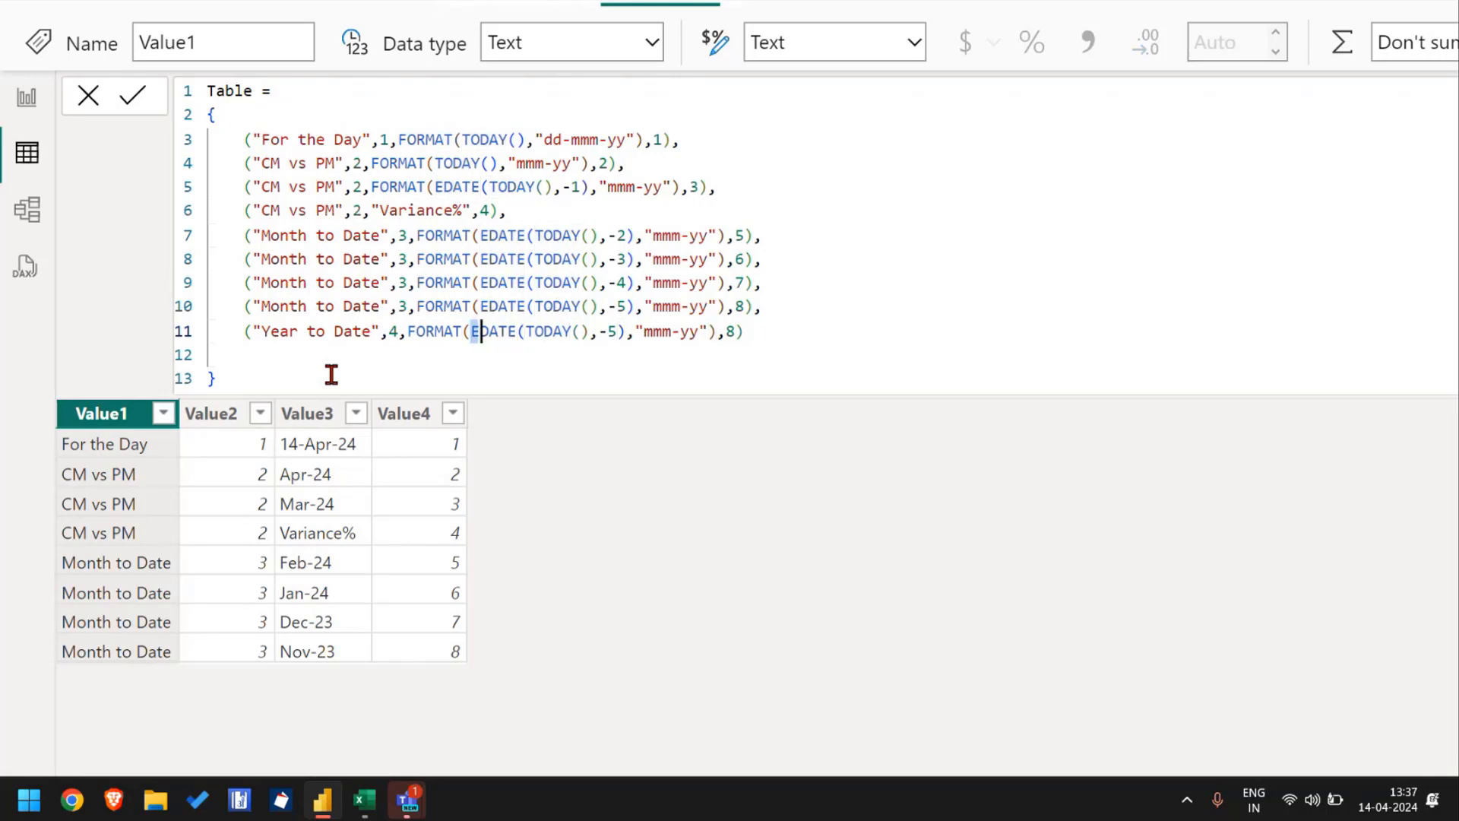
pyautogui.hotkey('shift', 'Right')
pyautogui.write('Year')
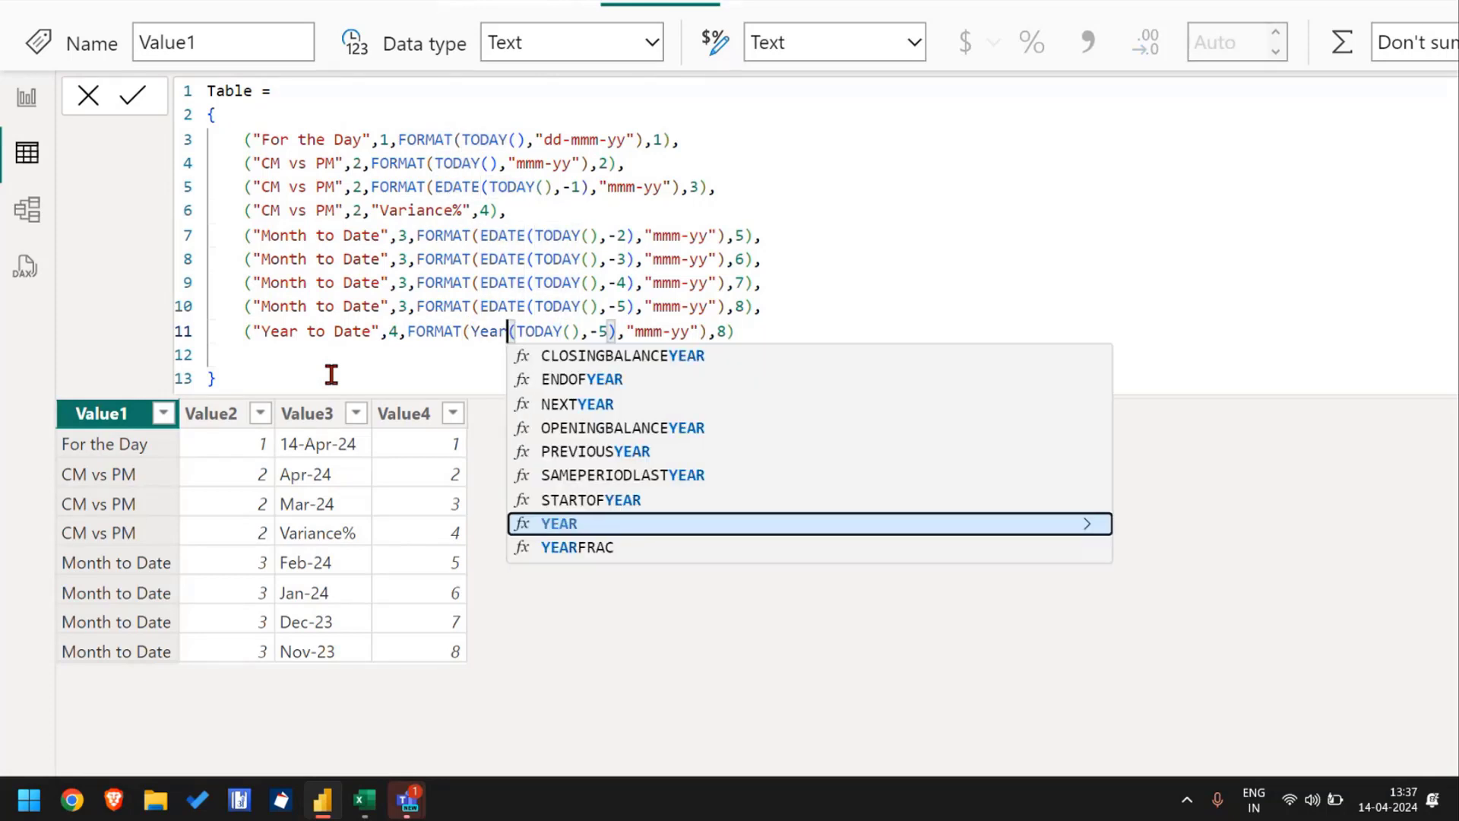
pyautogui.press('Tab')
# Step: Remove the opening FORMAT wrapper in front of YEAR in the "Year to Date" row
pyautogui.press('Right')
pyautogui.press('Right')
pyautogui.press('Right')
pyautogui.press('Right')
pyautogui.press('Right')
pyautogui.press('Left')
pyautogui.press('Left')
pyautogui.press('Left')
pyautogui.press('Left')
pyautogui.press('Left')
pyautogui.press('Left')
pyautogui.press('Left')
pyautogui.press('Left')
pyautogui.press('Left')
pyautogui.press('Left')
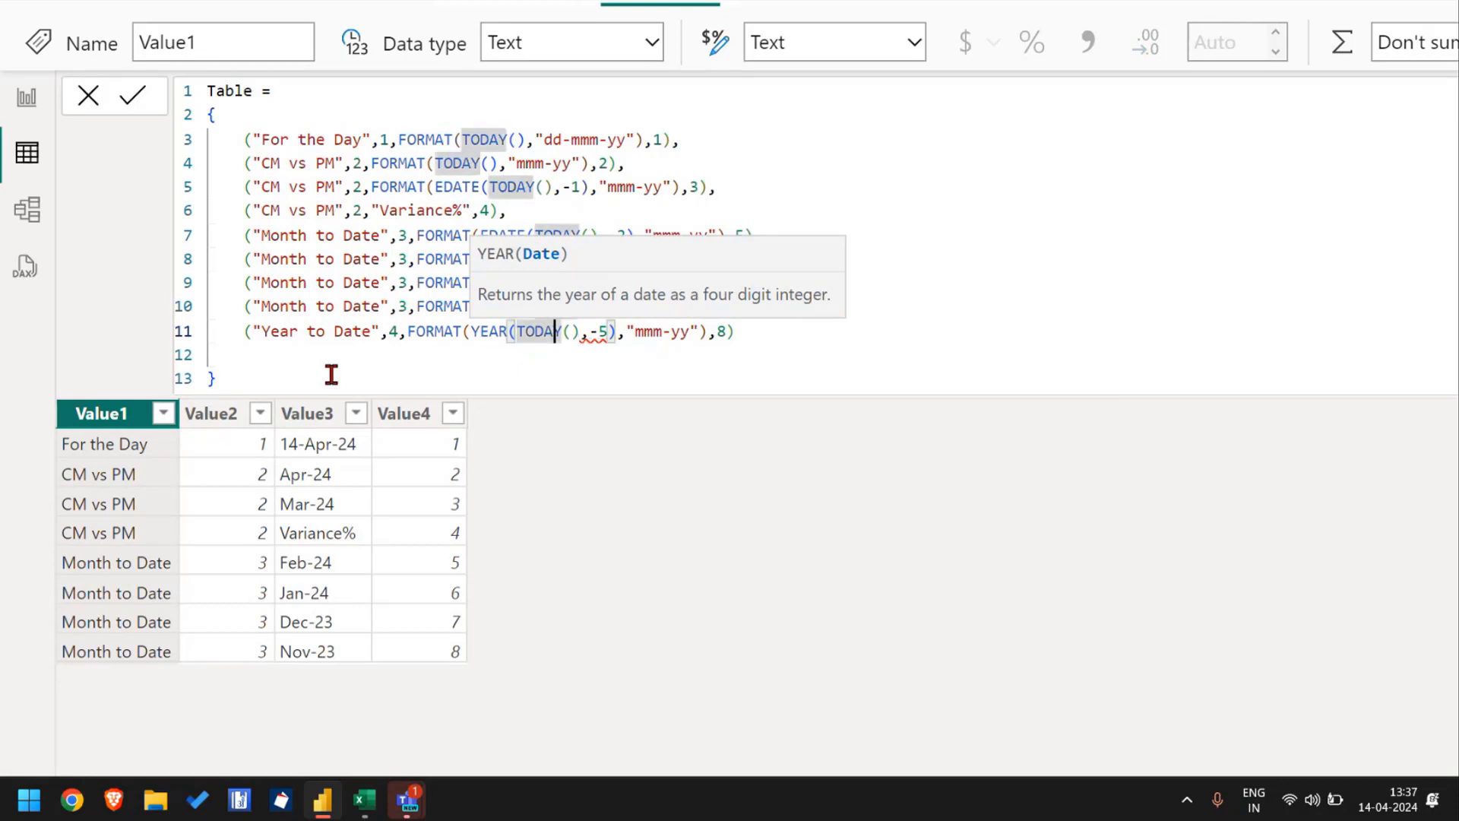
pyautogui.press('BackSpace')
pyautogui.press('BackSpace')
pyautogui.press('BackSpace')
pyautogui.press('BackSpace')
pyautogui.press('BackSpace')
pyautogui.press('BackSpace')
pyautogui.press('BackSpace')
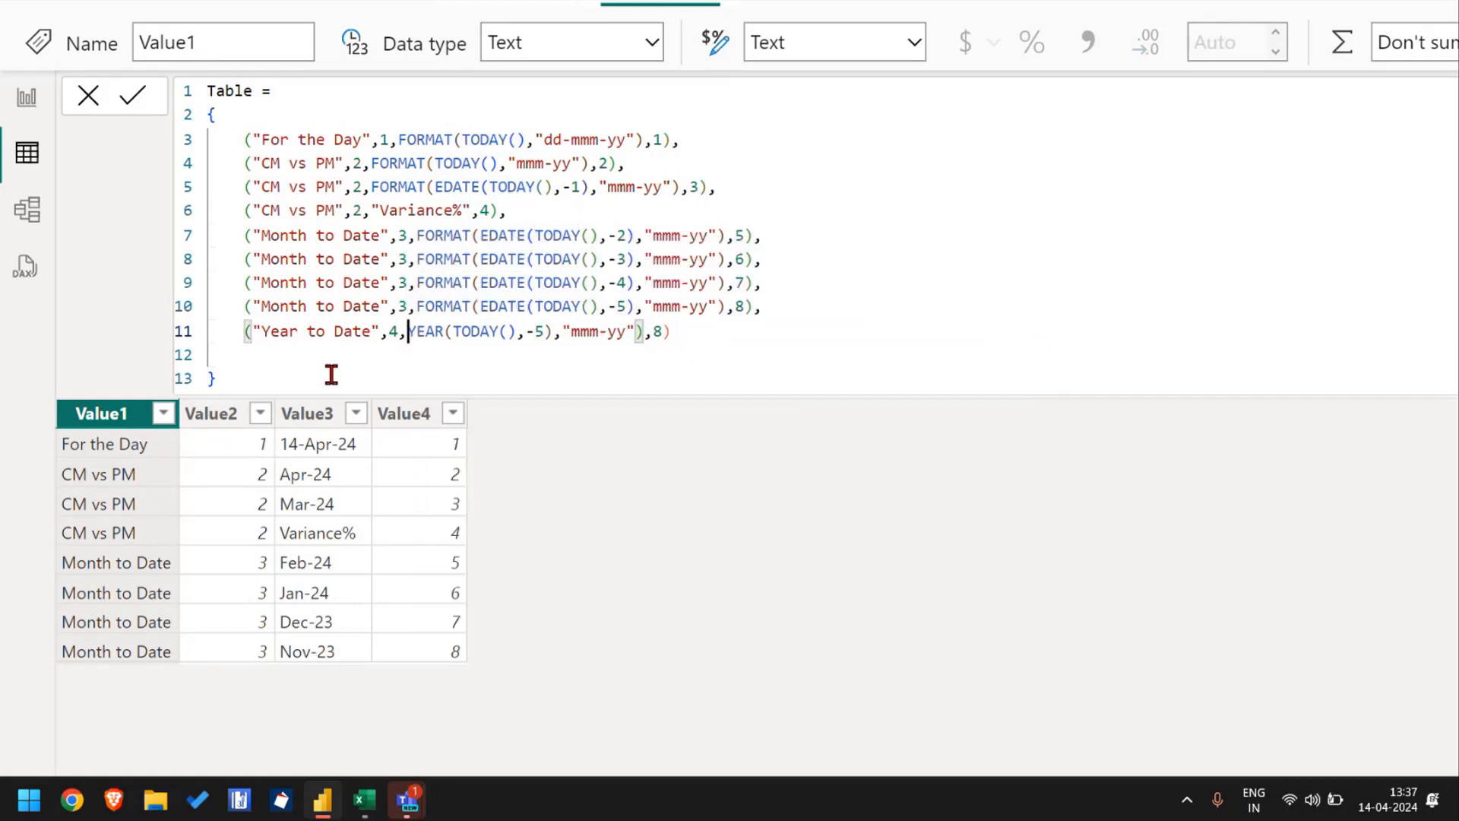
# Step: Close YEAR(TODAY()) in the "Year to Date" row and remove its leftover -5 offset and "mmm-yy" format argument
pyautogui.press('Right')
pyautogui.press('Right')
pyautogui.press('Right')
pyautogui.press('Right')
pyautogui.press('Right')
pyautogui.press('Right')
pyautogui.press('Right')
pyautogui.press('Right')
pyautogui.press('Right')
pyautogui.press('Right')
pyautogui.press('Right')
pyautogui.press('Right')
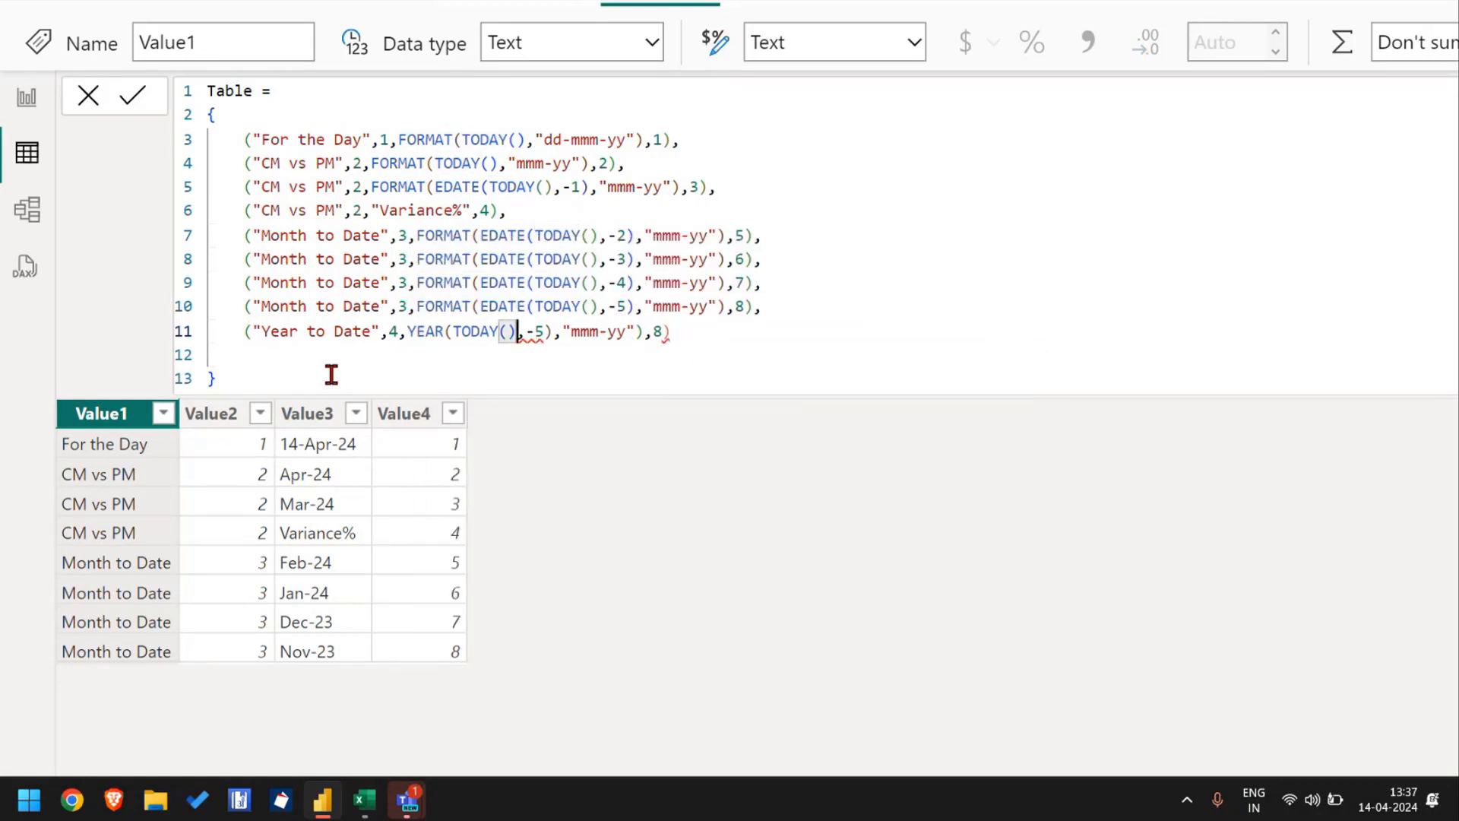
pyautogui.write(')')
pyautogui.press('Delete')
pyautogui.press('Delete')
pyautogui.press('Delete')
pyautogui.press('Delete')
pyautogui.press('Delete')
pyautogui.press('Delete')
pyautogui.press('Delete')
pyautogui.press('Delete')
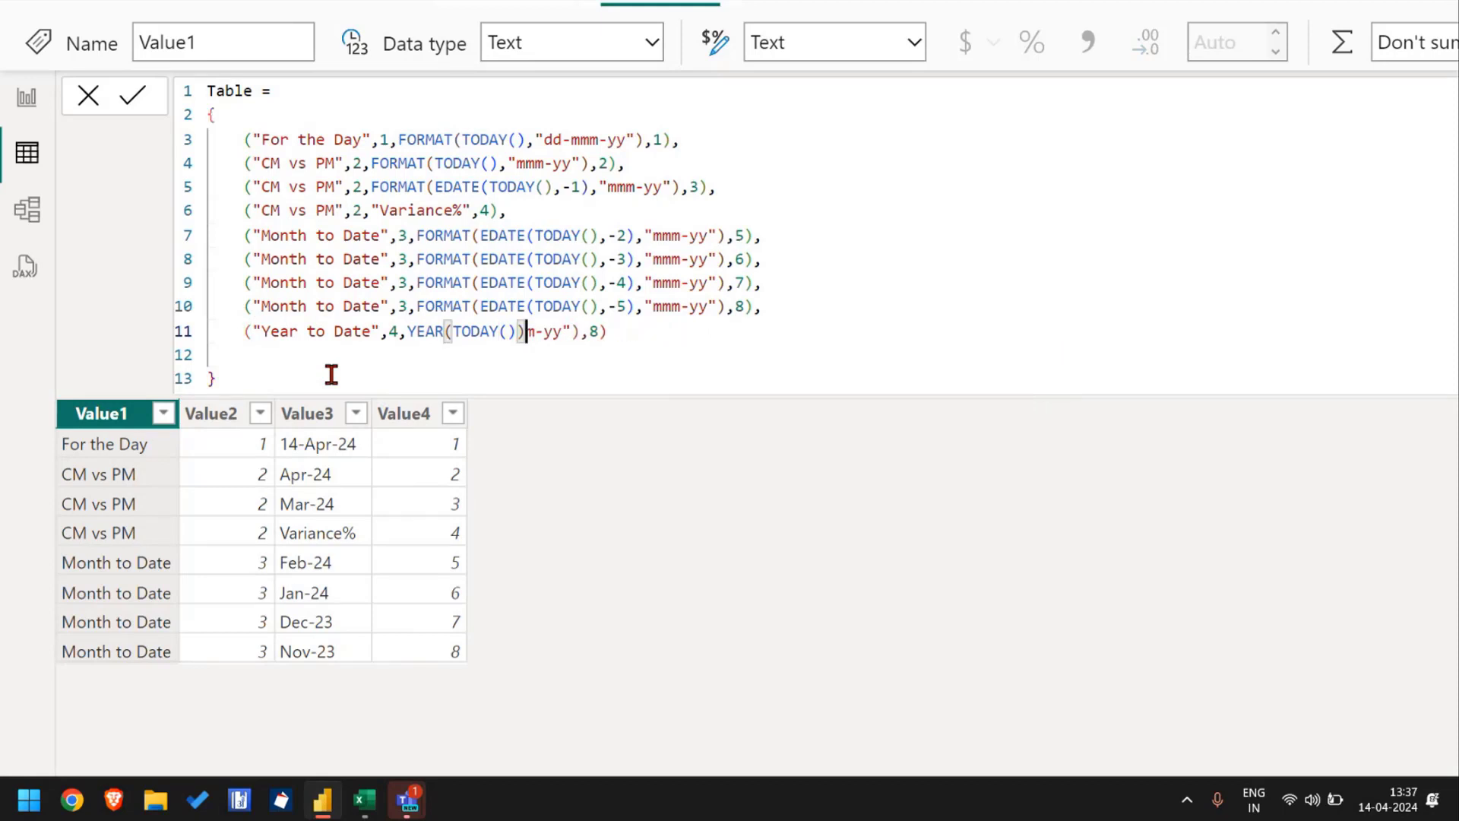
pyautogui.press('Delete')
pyautogui.press('Delete')
pyautogui.press('Delete')
pyautogui.press('Delete')
pyautogui.press('Delete')
pyautogui.press('Delete')
# Step: Set the "Year to Date" row's last value to 9 and commit the table formula
pyautogui.press('Right')
pyautogui.hotkey('shift', 'Right')
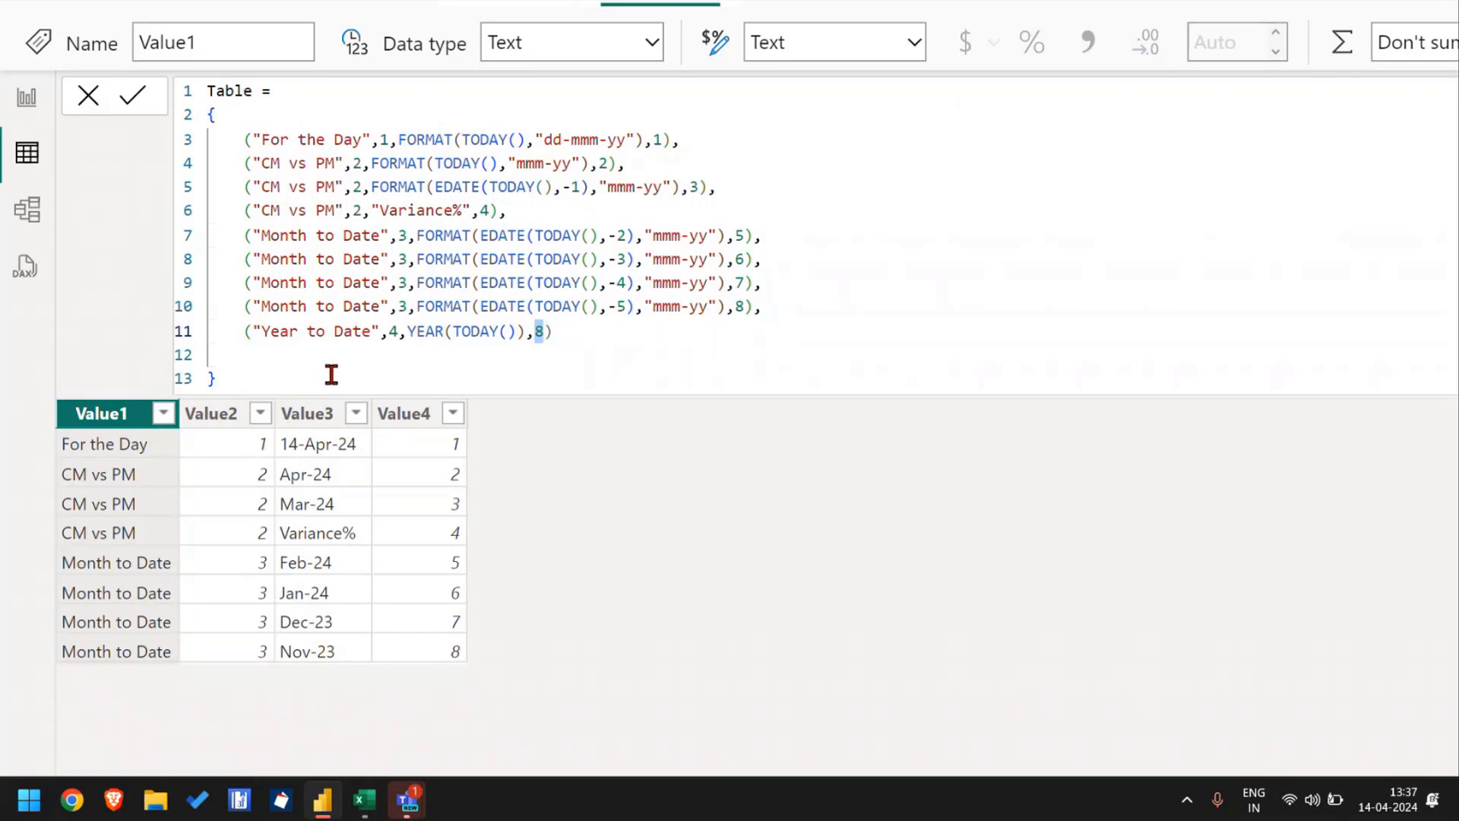
pyautogui.write('9')
pyautogui.press('Return')
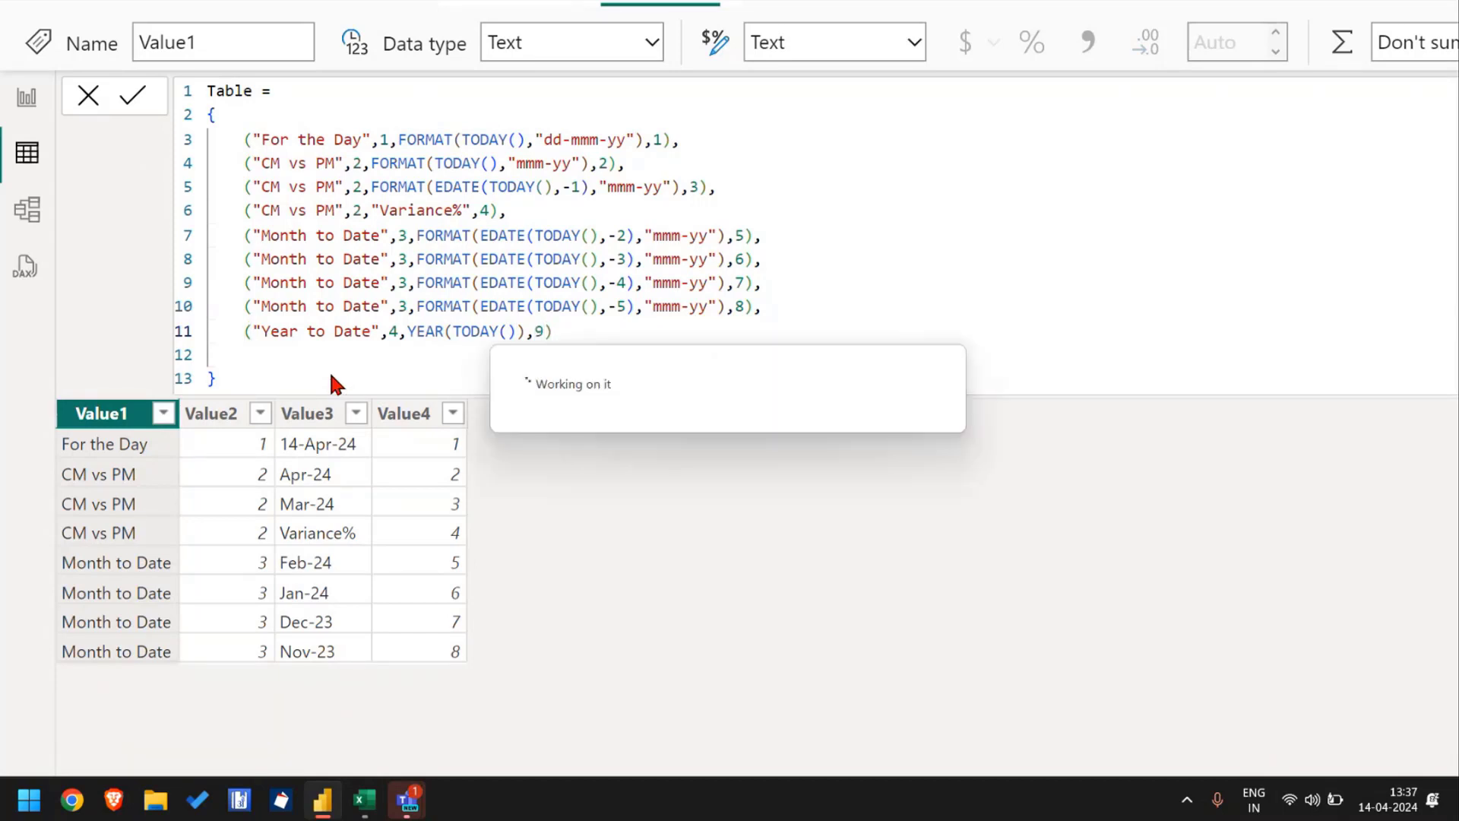
# Step: Add a comma after the "Year to Date" row and duplicate the row three times below it
pyautogui.click(616, 330)
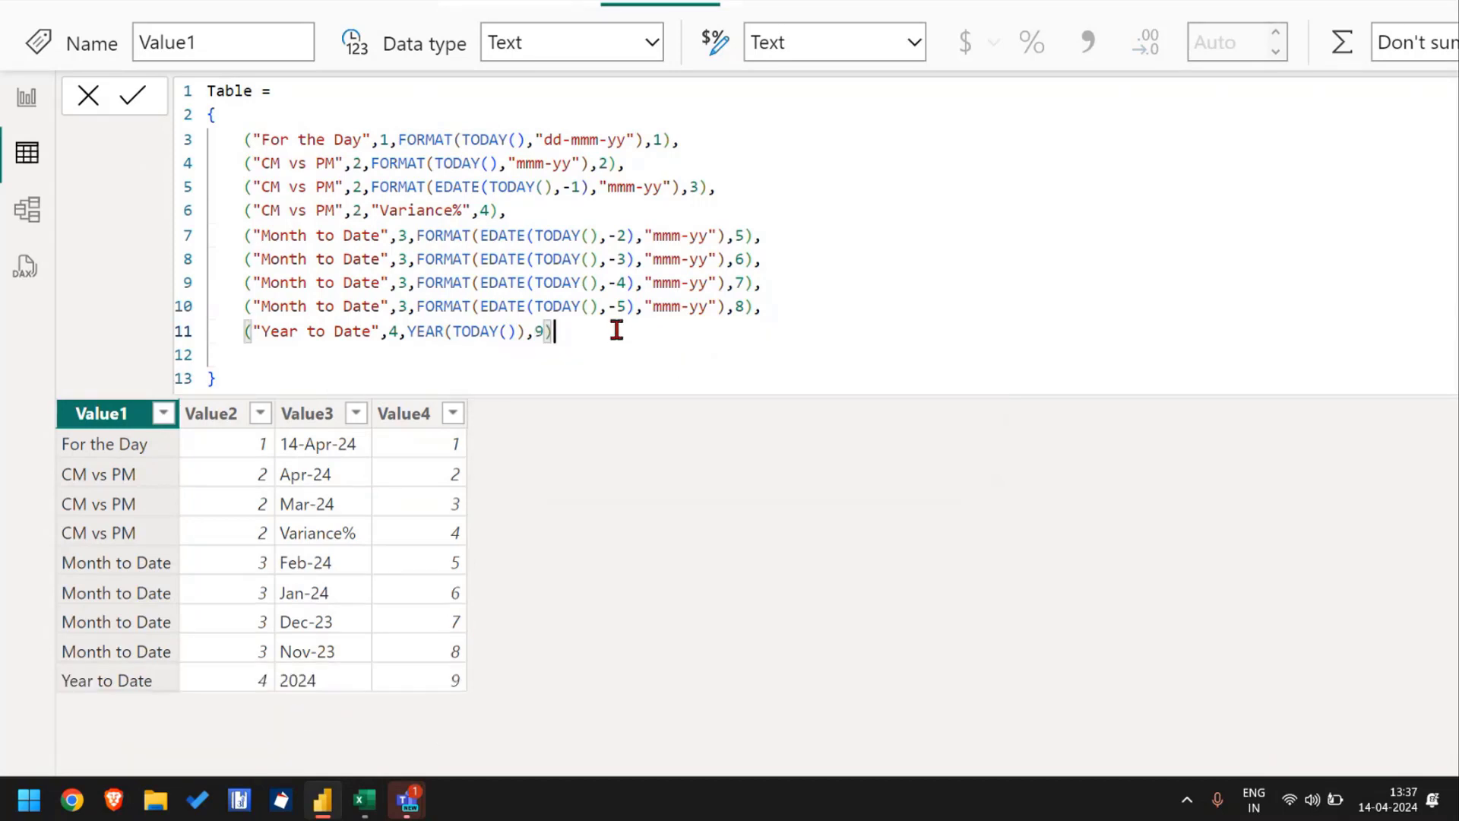
pyautogui.hotkey('shift', 'Home')
pyautogui.hotkey('ctrl', 'c')
pyautogui.press('End')
pyautogui.write(',')
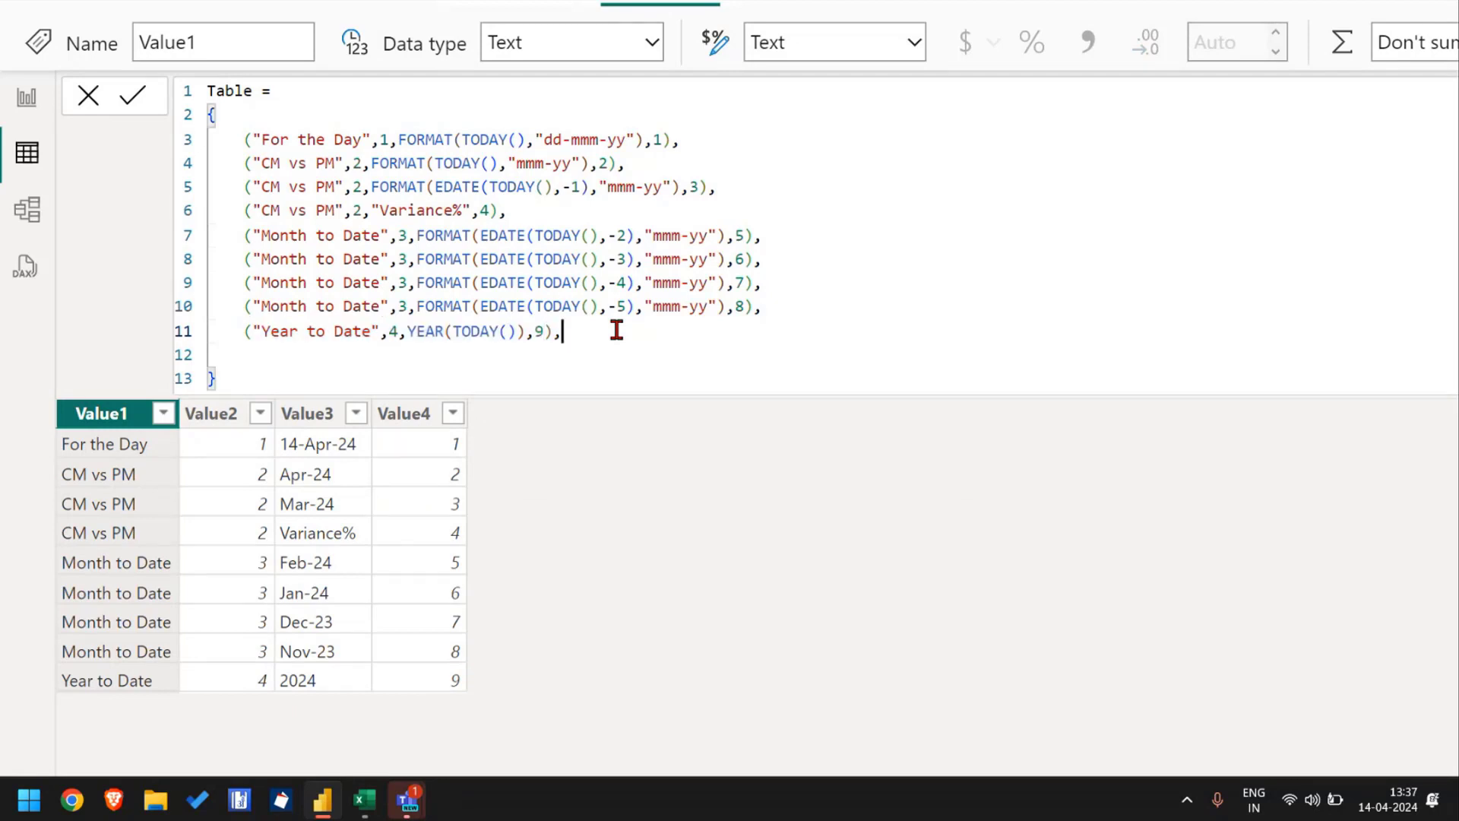
pyautogui.press('Return')
pyautogui.hotkey('ctrl', 'v')
pyautogui.press('Return')
pyautogui.hotkey('ctrl', 'v')
pyautogui.press('Return')
pyautogui.hotkey('ctrl', 'v')
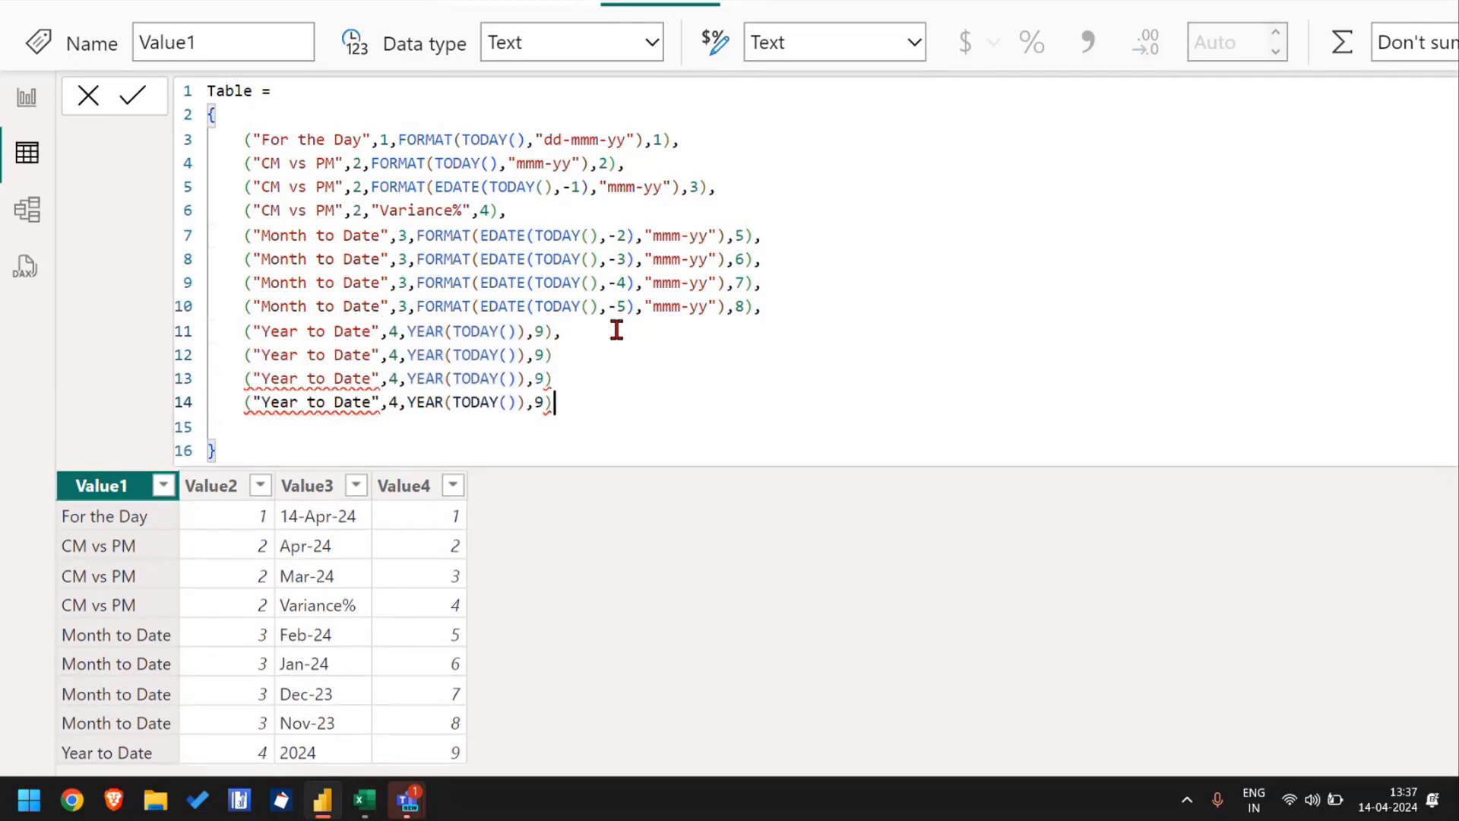
# Step: Add the separating commas after the first two duplicated "Year to Date" rows
pyautogui.click(616, 331)
pyautogui.press('Down')
pyautogui.write(',')
pyautogui.press('Down')
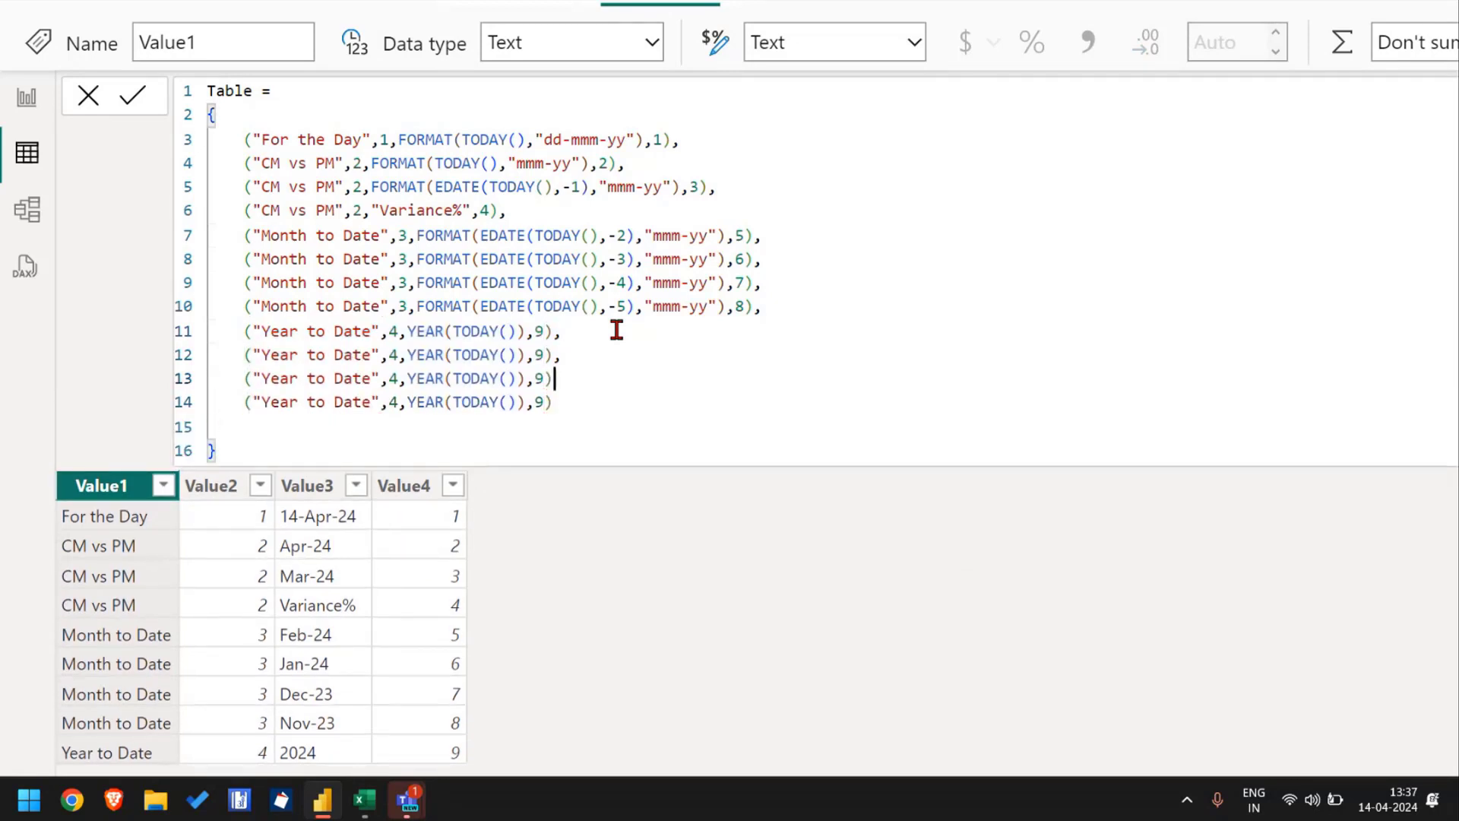
pyautogui.write(',')
# Step: Set the last value of the second "Year to Date" row to 10
pyautogui.press('Down')
pyautogui.press('Left')
pyautogui.press('Up')
pyautogui.press('Up')
pyautogui.press('Up')
pyautogui.press('Left')
pyautogui.press('Down')
pyautogui.hotkey('shift', 'Right')
pyautogui.write('10')
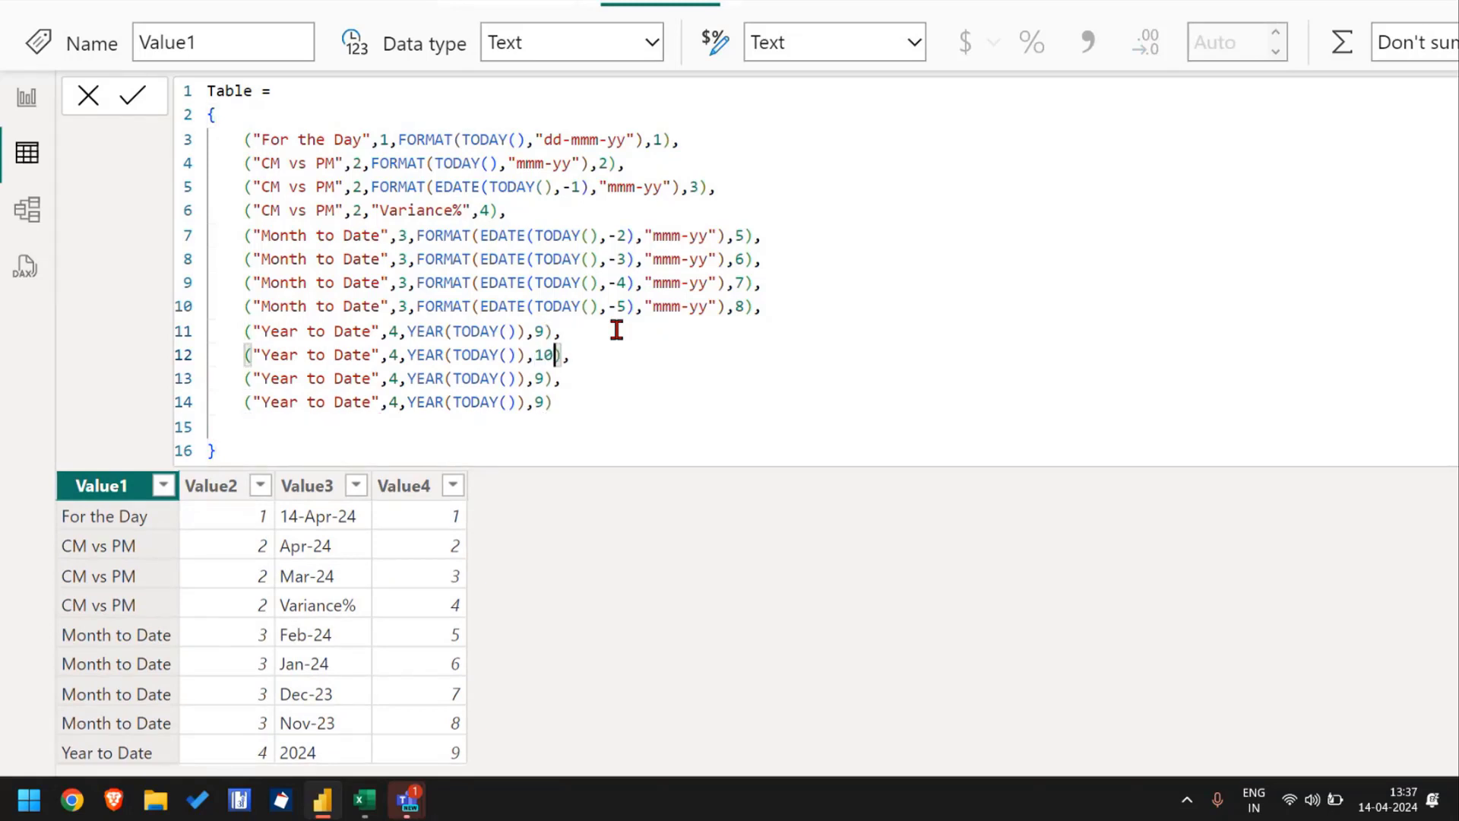
# Step: Set the last values of the third and fourth "Year to Date" rows to 11 and 12
pyautogui.press('Down')
pyautogui.press('Left')
pyautogui.press('Left')
pyautogui.hotkey('shift', 'Right')
pyautogui.write('11')
pyautogui.press('Down')
pyautogui.press('Left')
pyautogui.press('Left')
pyautogui.hotkey('shift', 'Right')
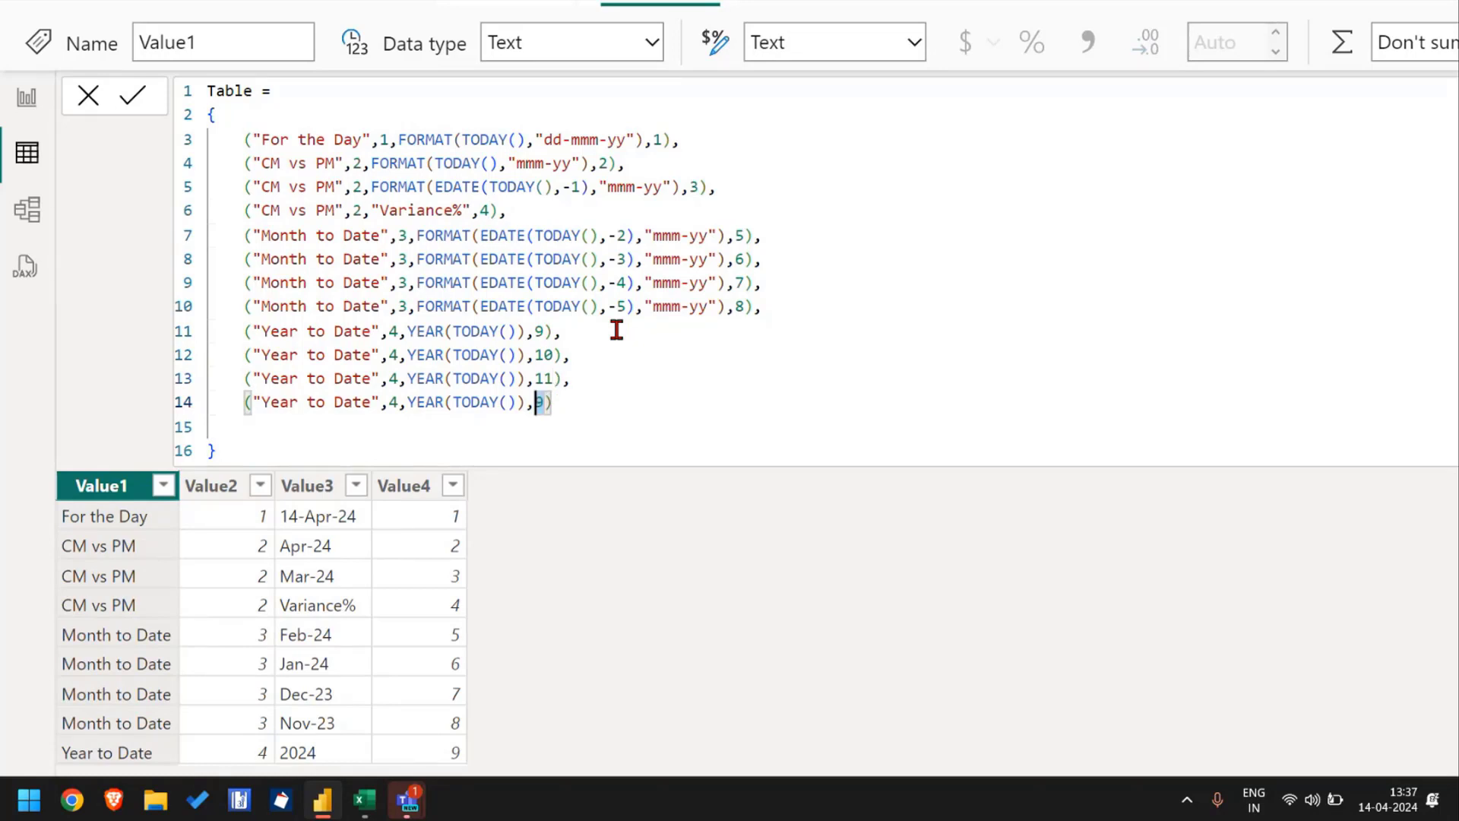
pyautogui.write('12')
# Step: Subtract 1 from YEAR(TODAY()) in the second "Year to Date" row
pyautogui.press('Up')
pyautogui.press('Up')
pyautogui.press('Up')
pyautogui.press('Left')
pyautogui.press('Left')
pyautogui.press('Left')
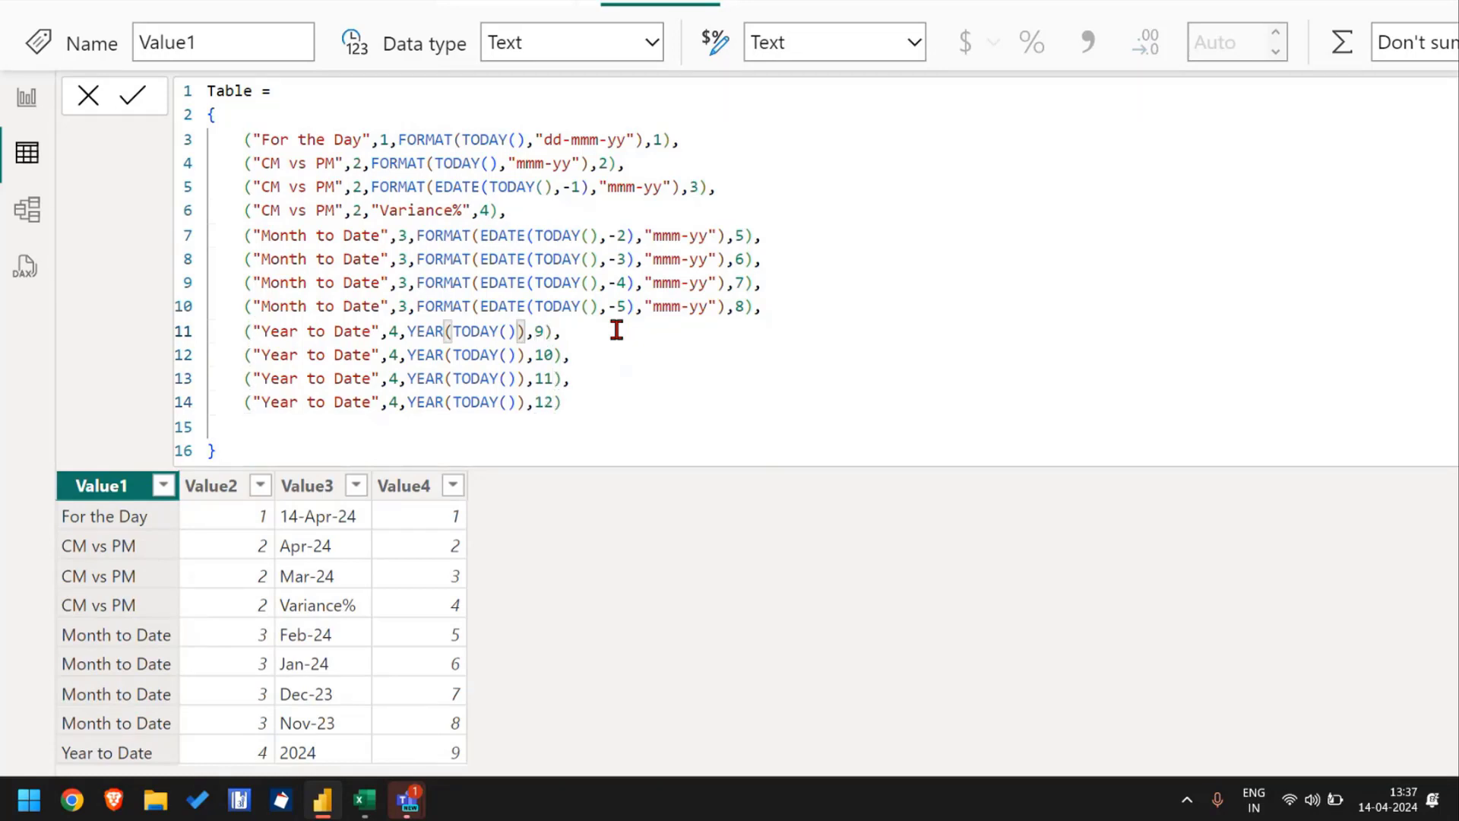
pyautogui.press('Down')
pyautogui.press('Right')
pyautogui.write('-1')
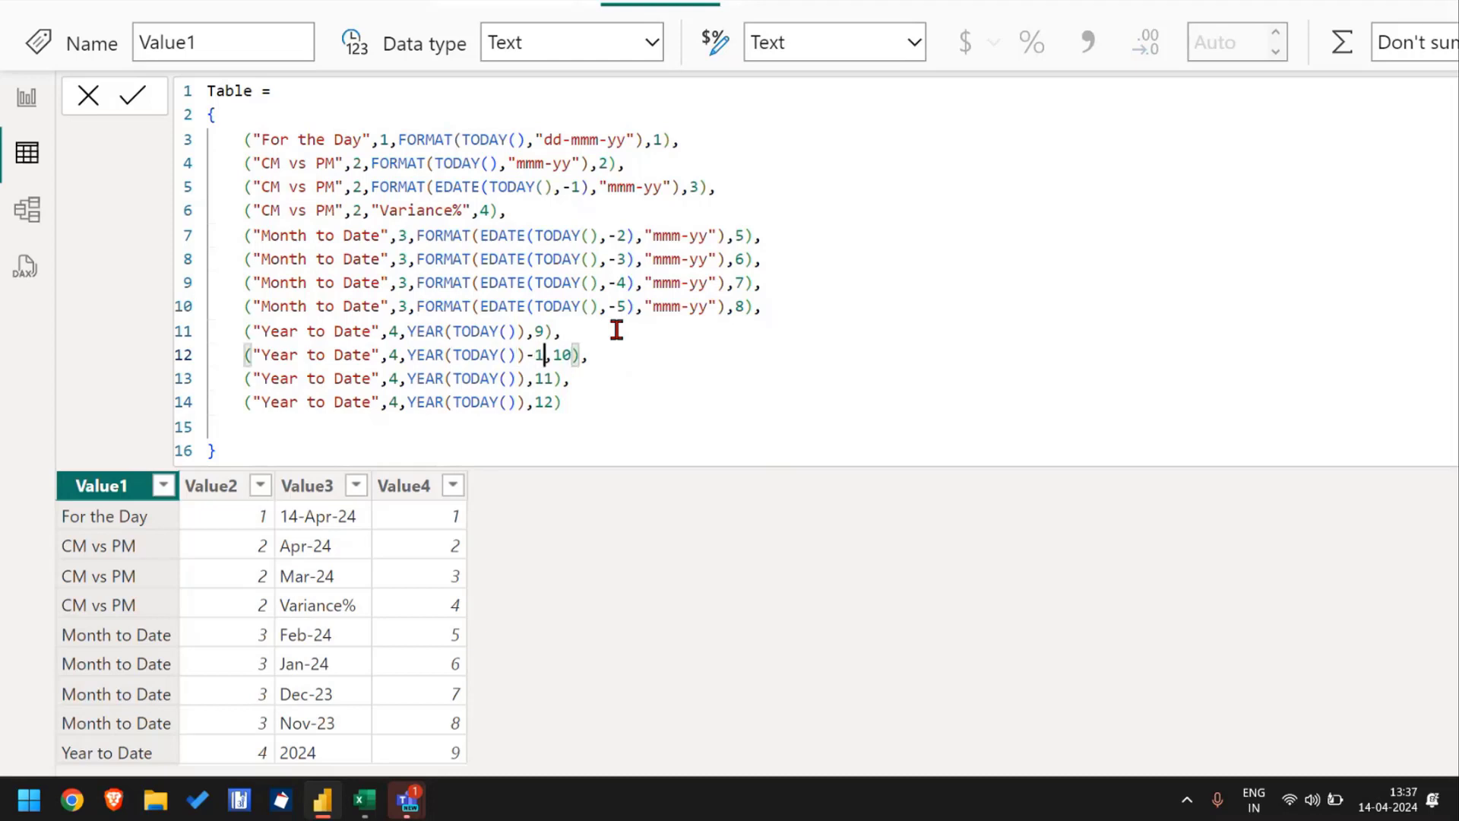
# Step: Subtract 2 and 3 from YEAR(TODAY()) in the third and fourth "Year to Date" rows, and commit the formula
pyautogui.press('Down')
pyautogui.press('Left')
pyautogui.press('Left')
pyautogui.press('Left')
pyautogui.press('Right')
pyautogui.write('-2')
pyautogui.press('Down')
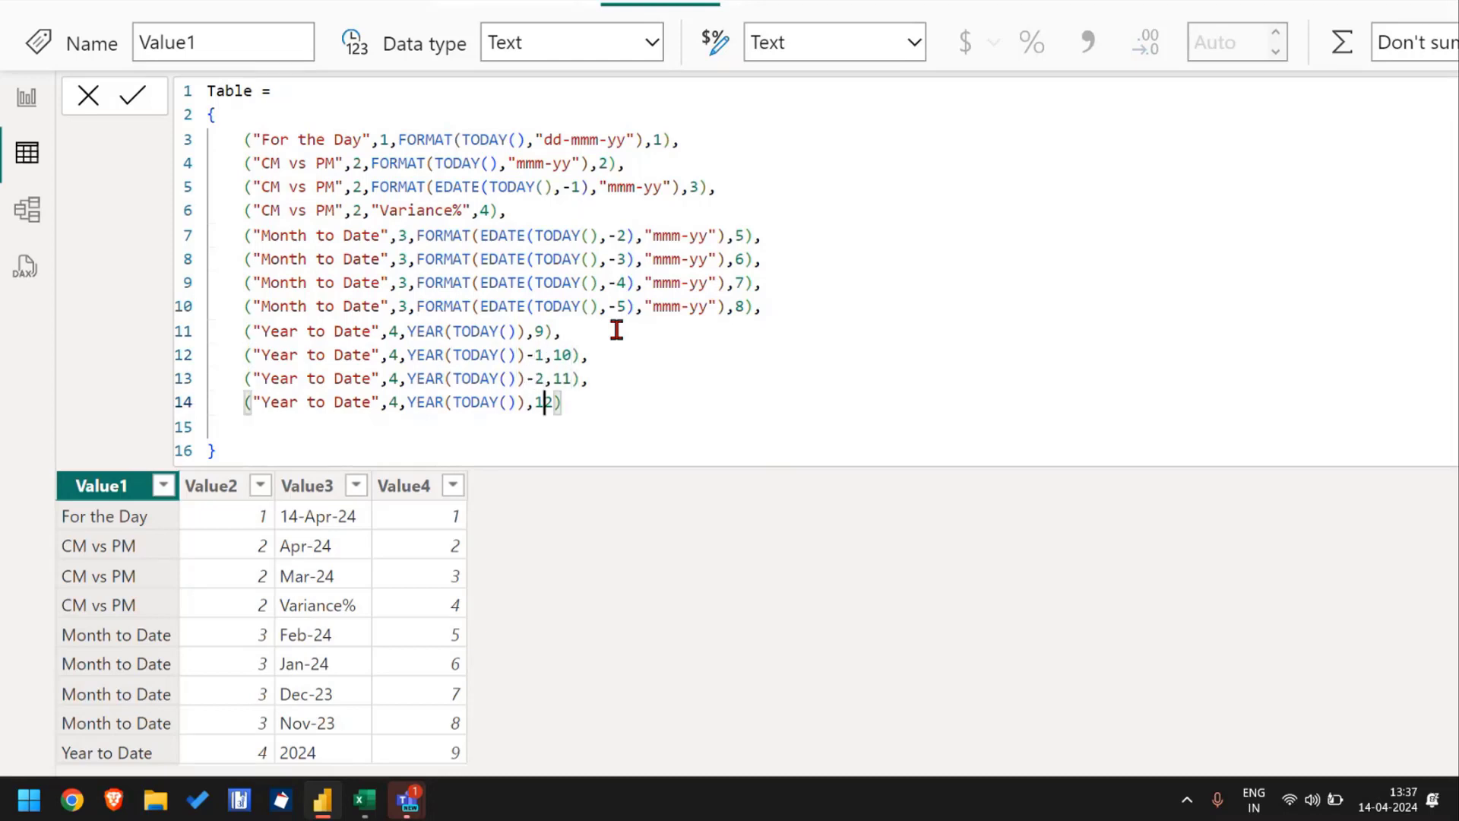
pyautogui.press('Left')
pyautogui.press('Left')
pyautogui.write('-3')
pyautogui.press('Return')
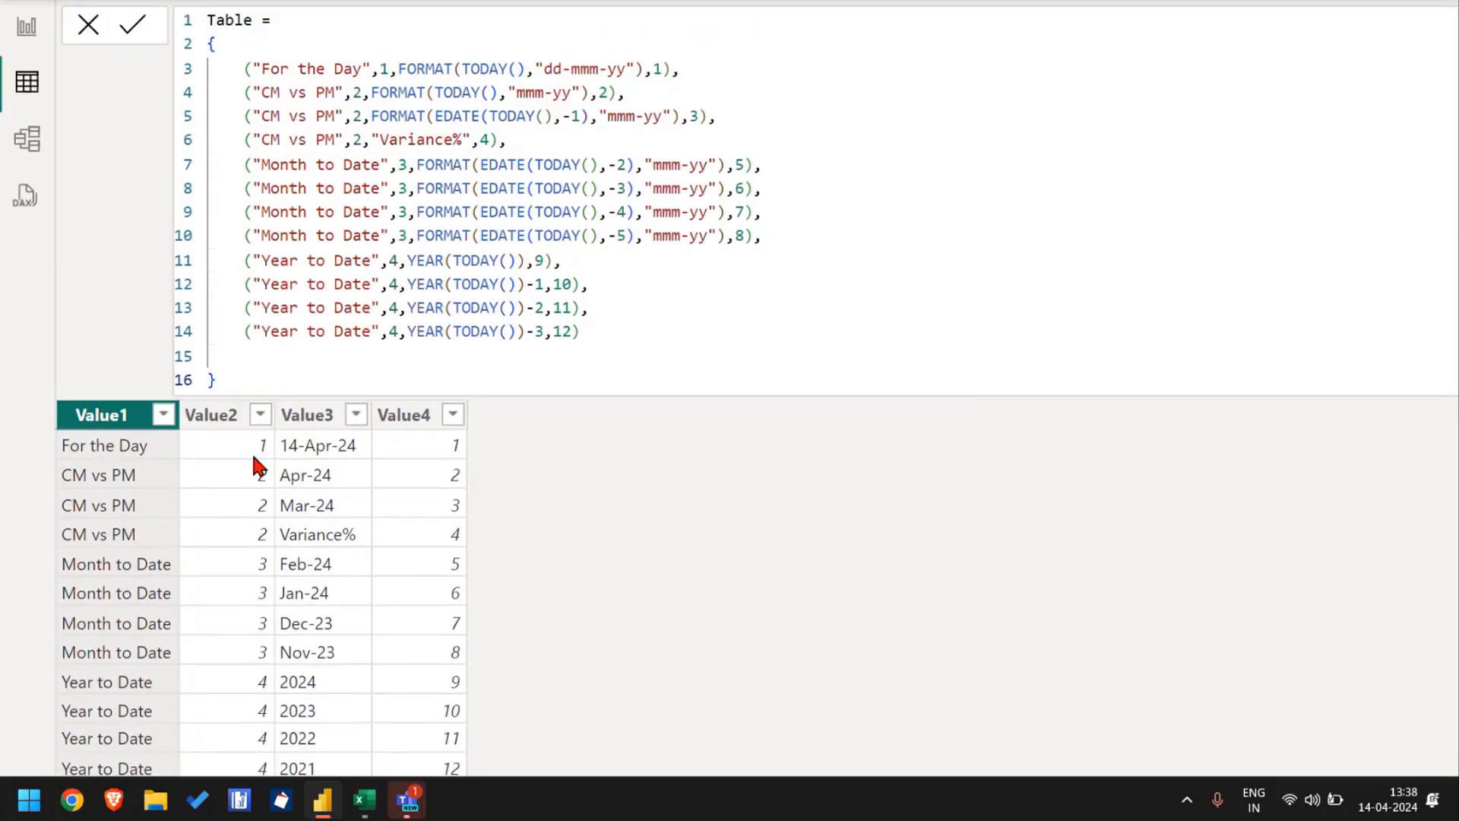
# Step: Copy the "Period Name" header from Excel and rename the Value1 column in Power BI with it
pyautogui.hotkey('alt', 'Tab')
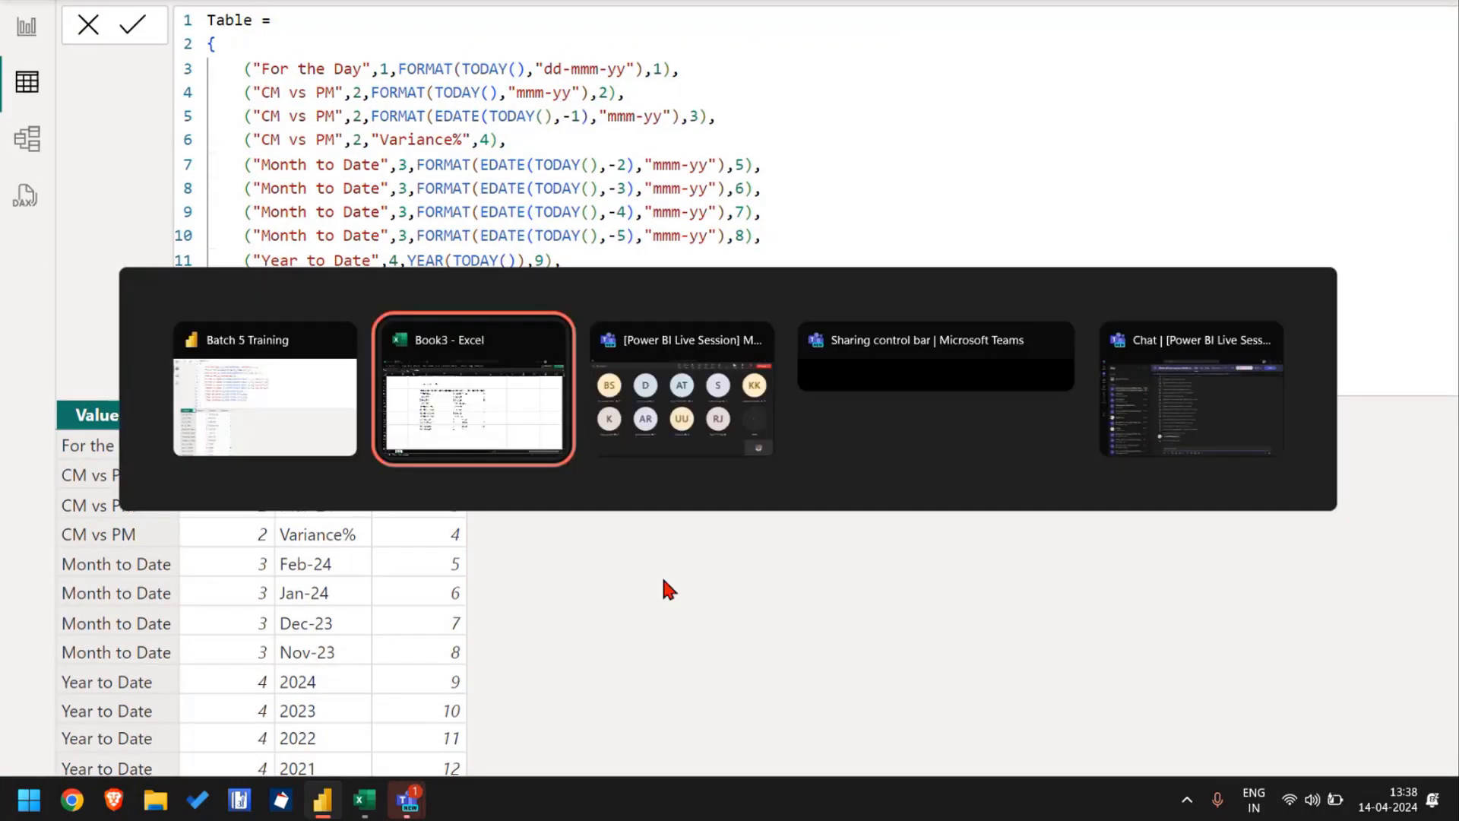
pyautogui.hotkey('ctrl', 'Up')
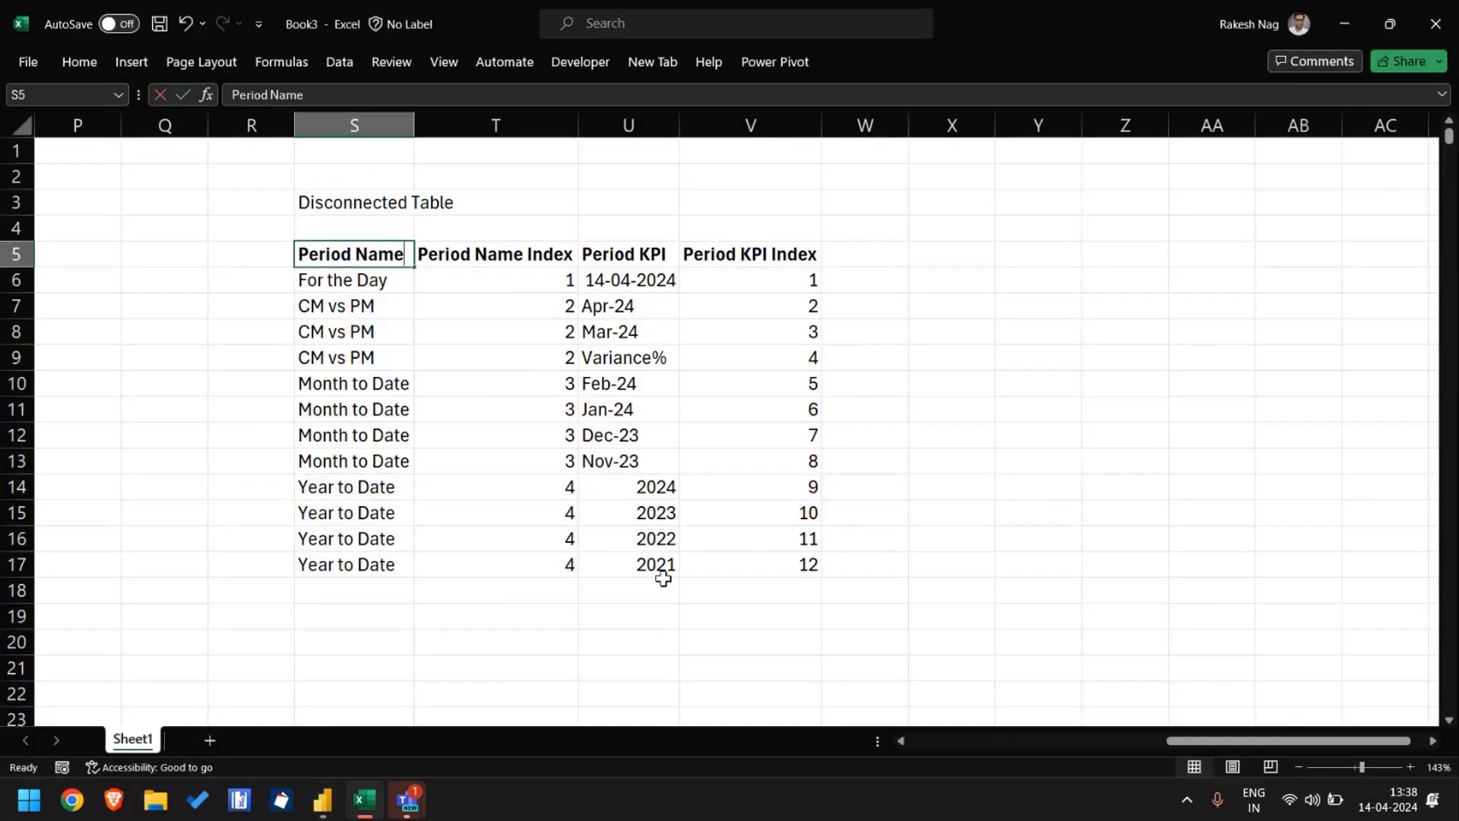
pyautogui.hotkey('shift', 'Home')
pyautogui.hotkey('ctrl', 'c')
pyautogui.hotkey('alt', 'Tab')
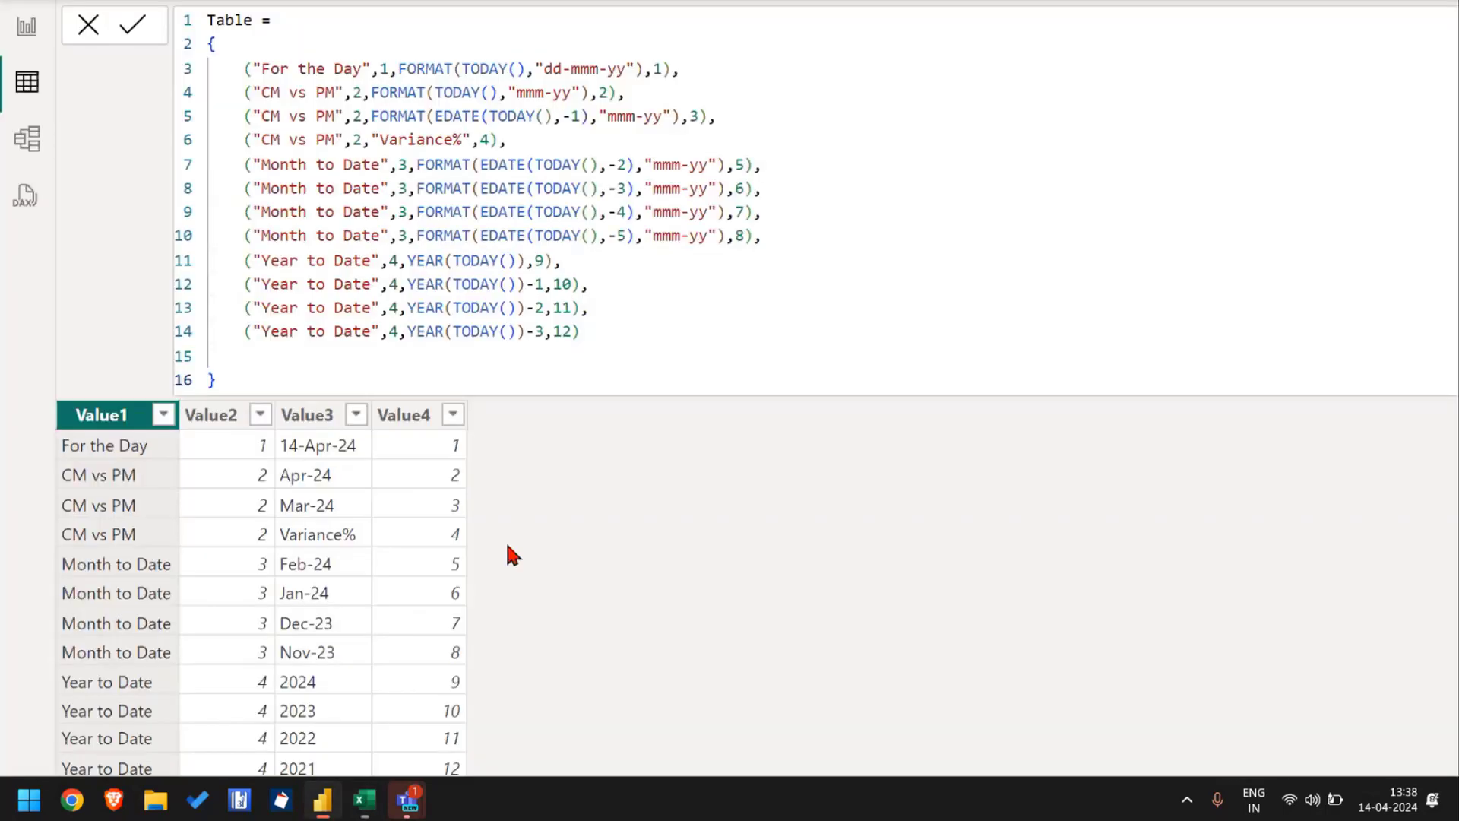
pyautogui.doubleClick(108, 411)
pyautogui.hotkey('ctrl', 'v')
pyautogui.press('Return')
# Step: Copy the "Period Name Index" header from Excel and rename the Value2 column in Power BI with it
pyautogui.hotkey('alt', 'Tab')
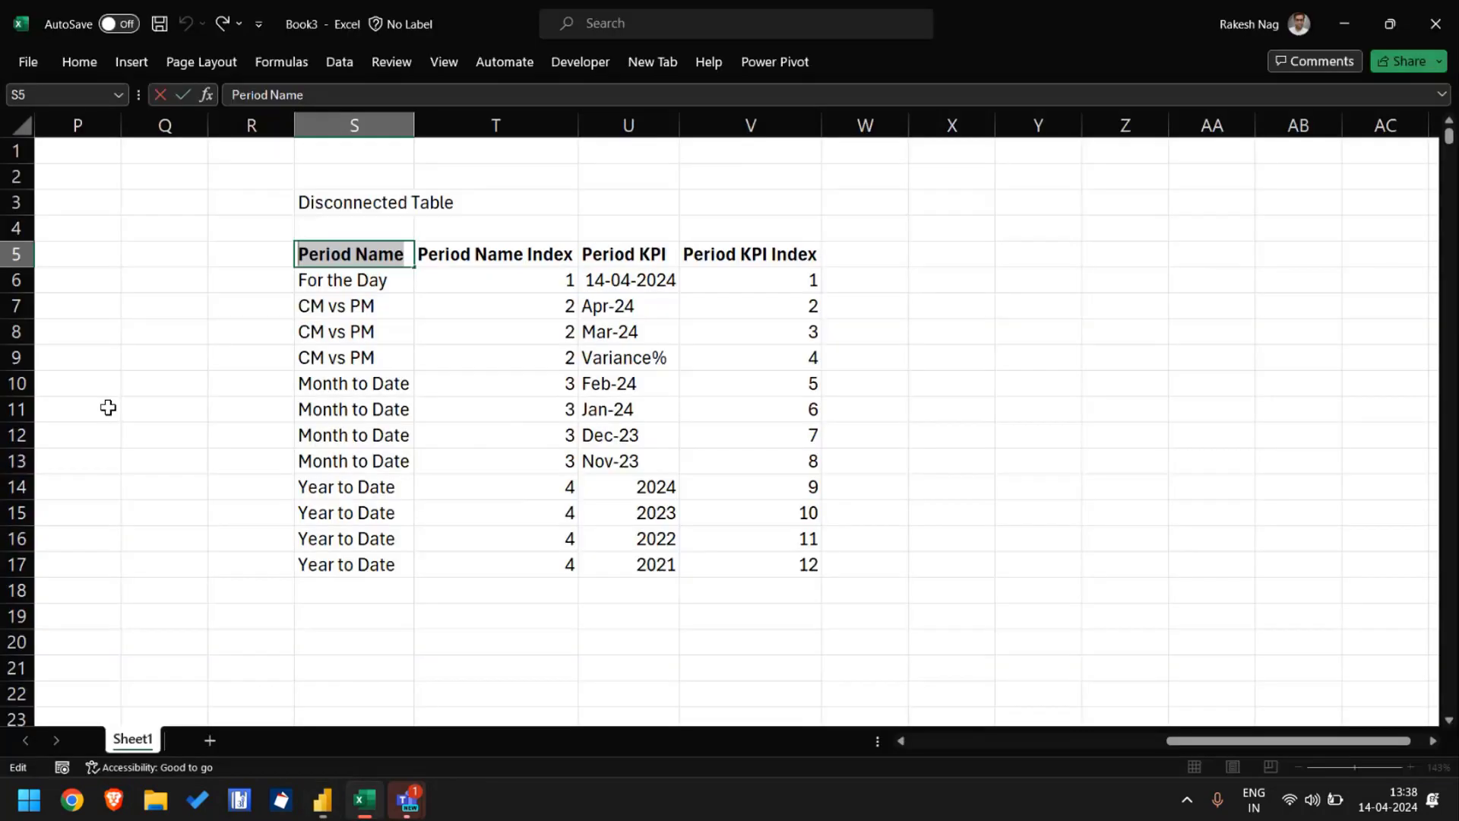
pyautogui.press('Right')
pyautogui.press('Tab')
pyautogui.press('F2')
pyautogui.hotkey('shift', 'Home')
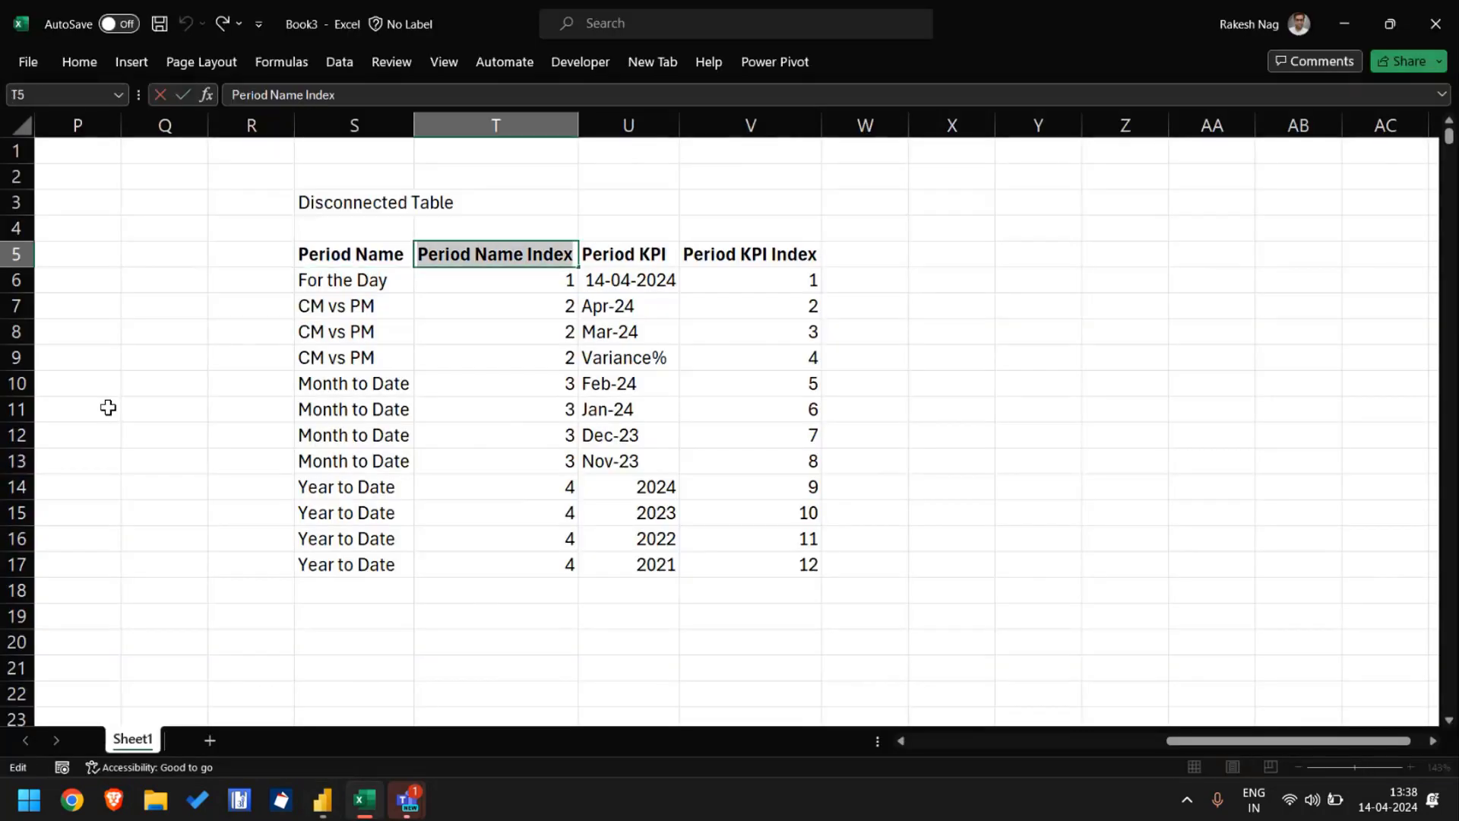
pyautogui.hotkey('ctrl', 'c')
pyautogui.hotkey('alt', 'Tab')
pyautogui.doubleClick(218, 423)
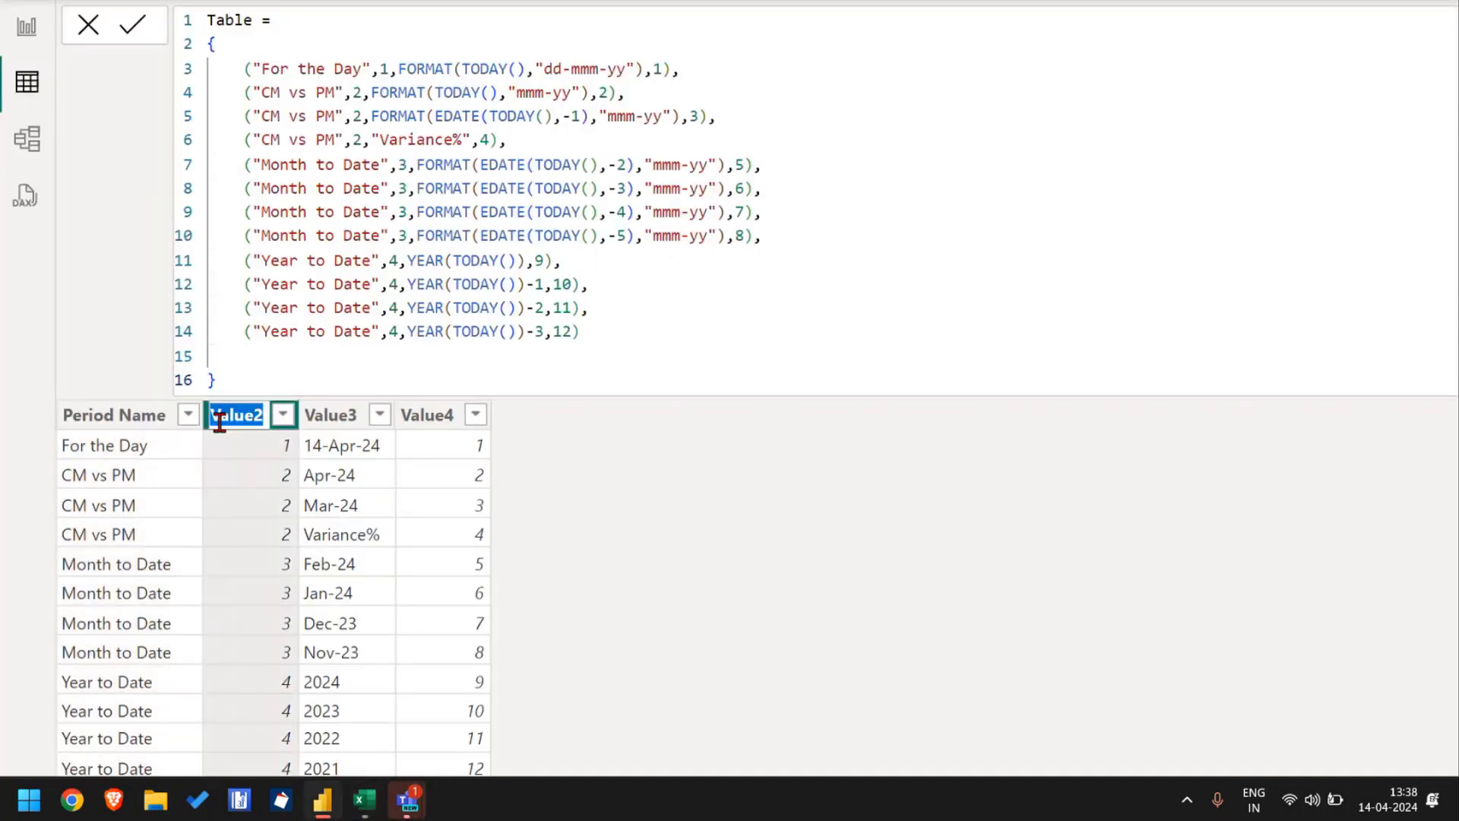
# Step: Copy the "Period KPI" header from Excel and rename the Value3 column in Power BI with it
pyautogui.hotkey('alt', 'Tab')
pyautogui.press('Tab')
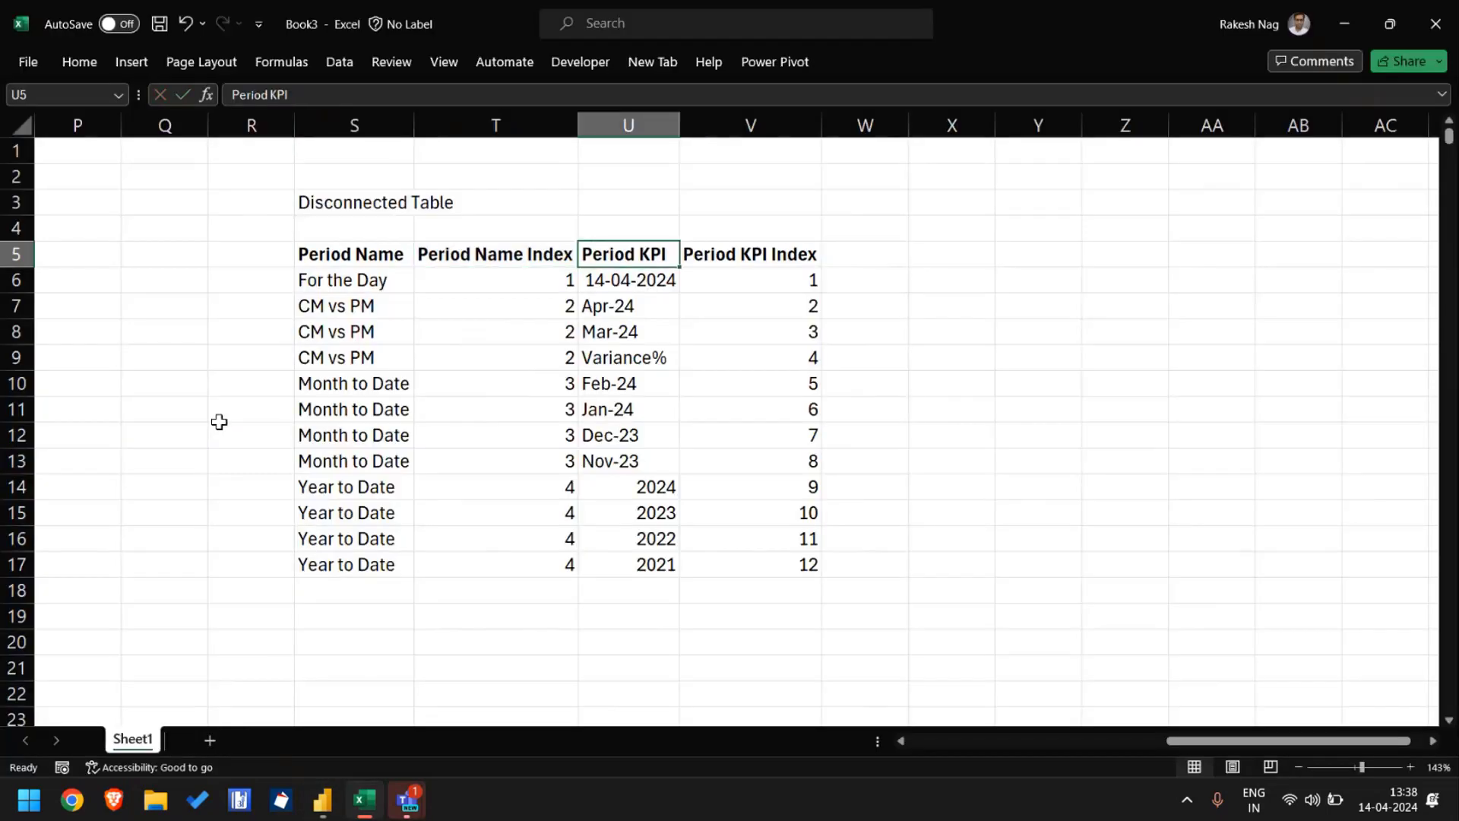
pyautogui.press('F2')
pyautogui.hotkey('shift', 'Home')
pyautogui.hotkey('ctrl', 'c')
pyautogui.hotkey('alt', 'Tab')
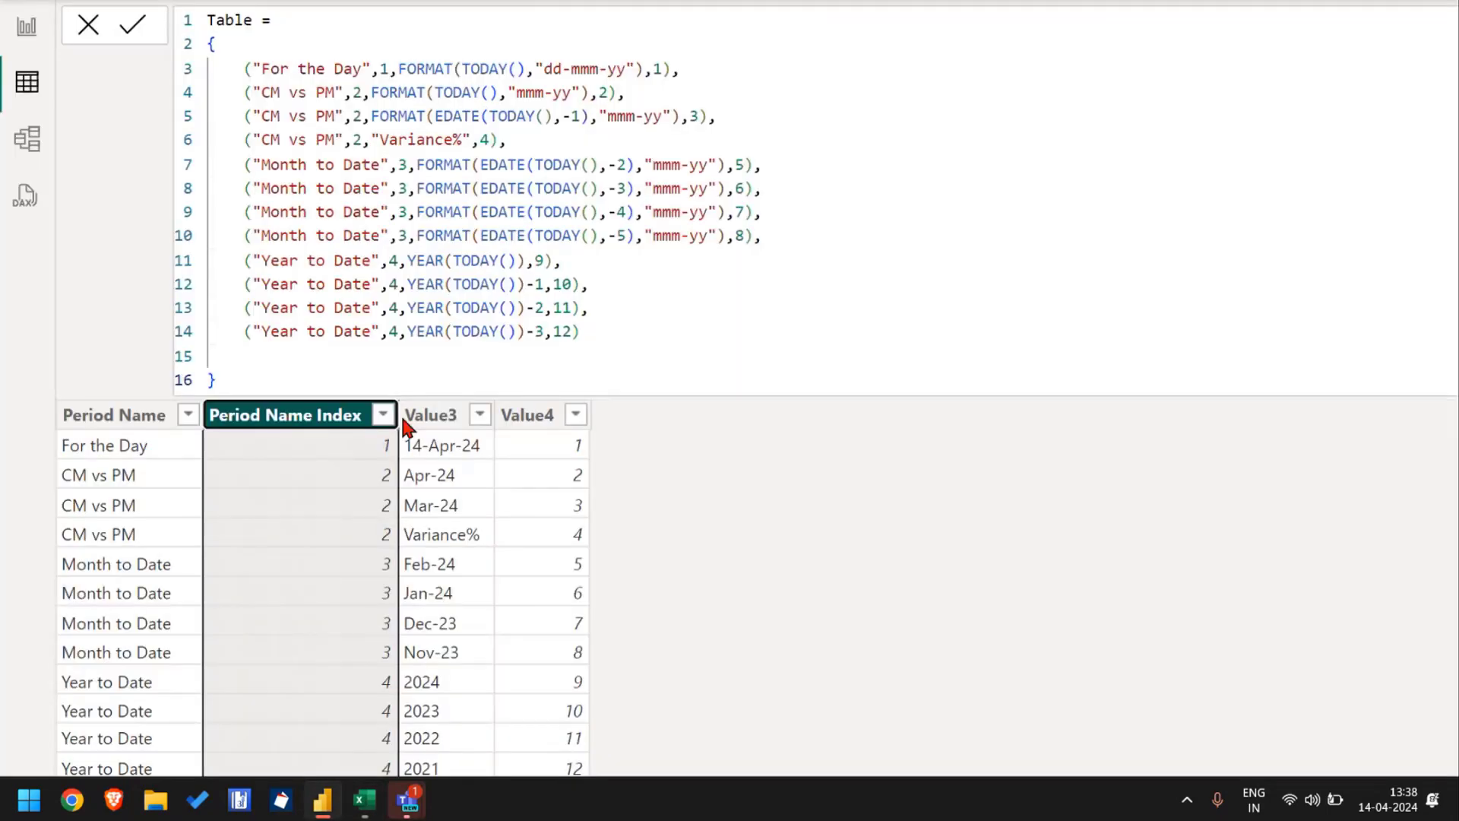
pyautogui.doubleClick(424, 418)
pyautogui.hotkey('ctrl', 'v')
pyautogui.press('Return')
# Step: Copy the "Period KPI Index" header from Excel and rename the Value4 column in Power BI with it
pyautogui.hotkey('alt', 'Tab')
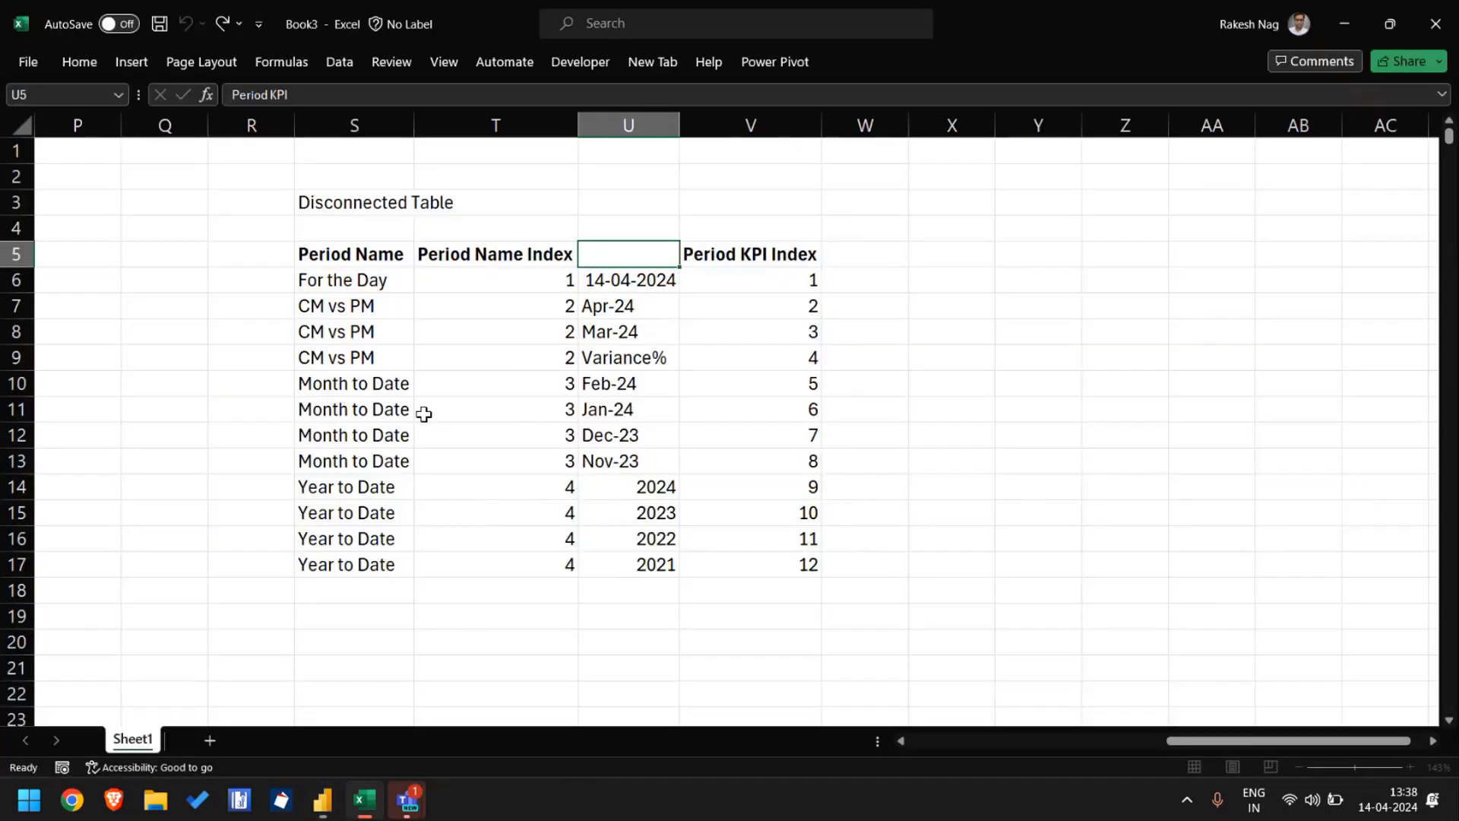
pyautogui.press('Tab')
pyautogui.press('F2')
pyautogui.hotkey('shift', 'Home')
pyautogui.hotkey('ctrl', 'c')
pyautogui.hotkey('alt', 'Tab')
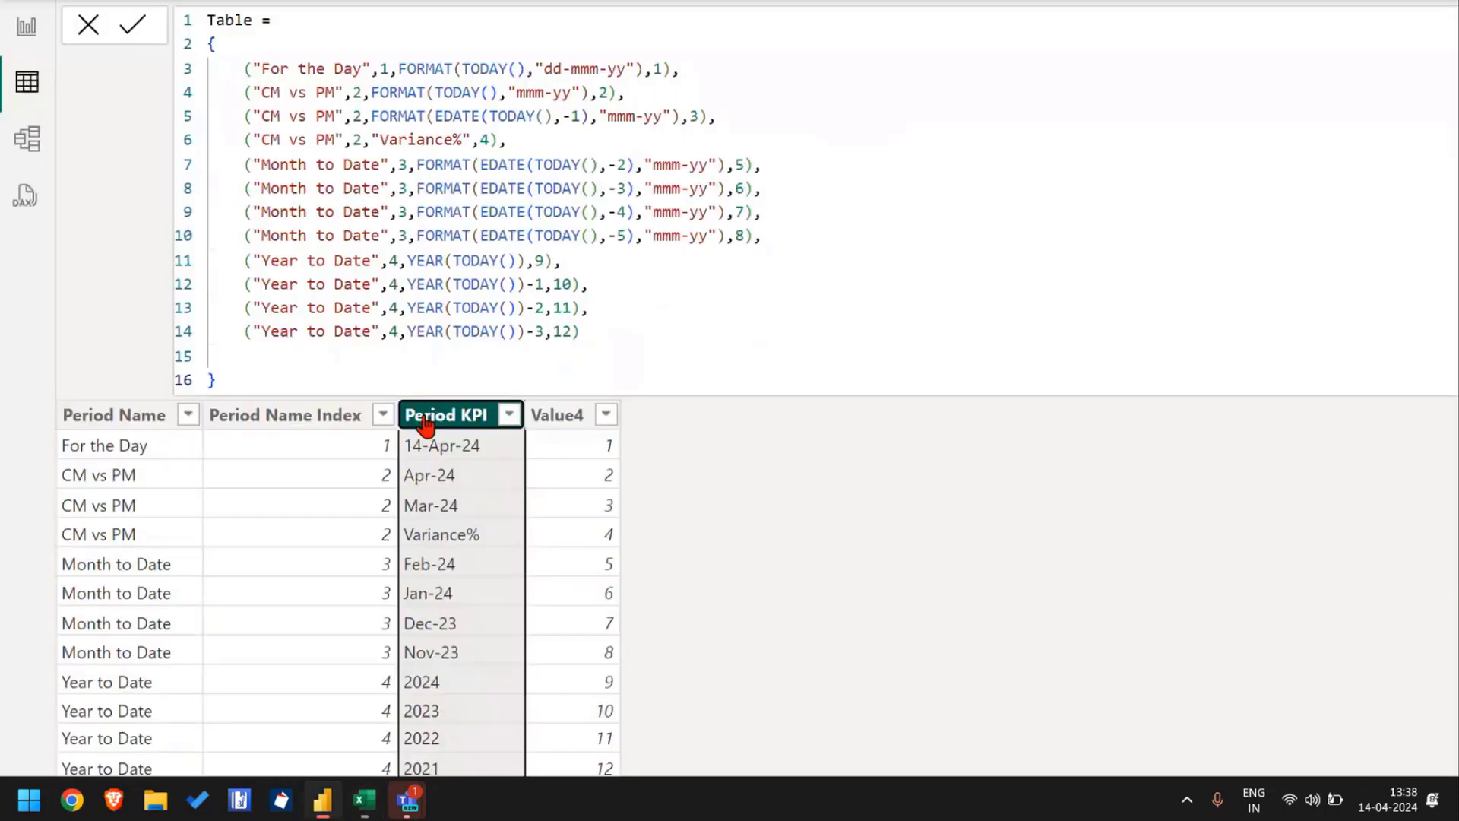
pyautogui.doubleClick(582, 425)
pyautogui.hotkey('ctrl', 'v')
pyautogui.press('Return')
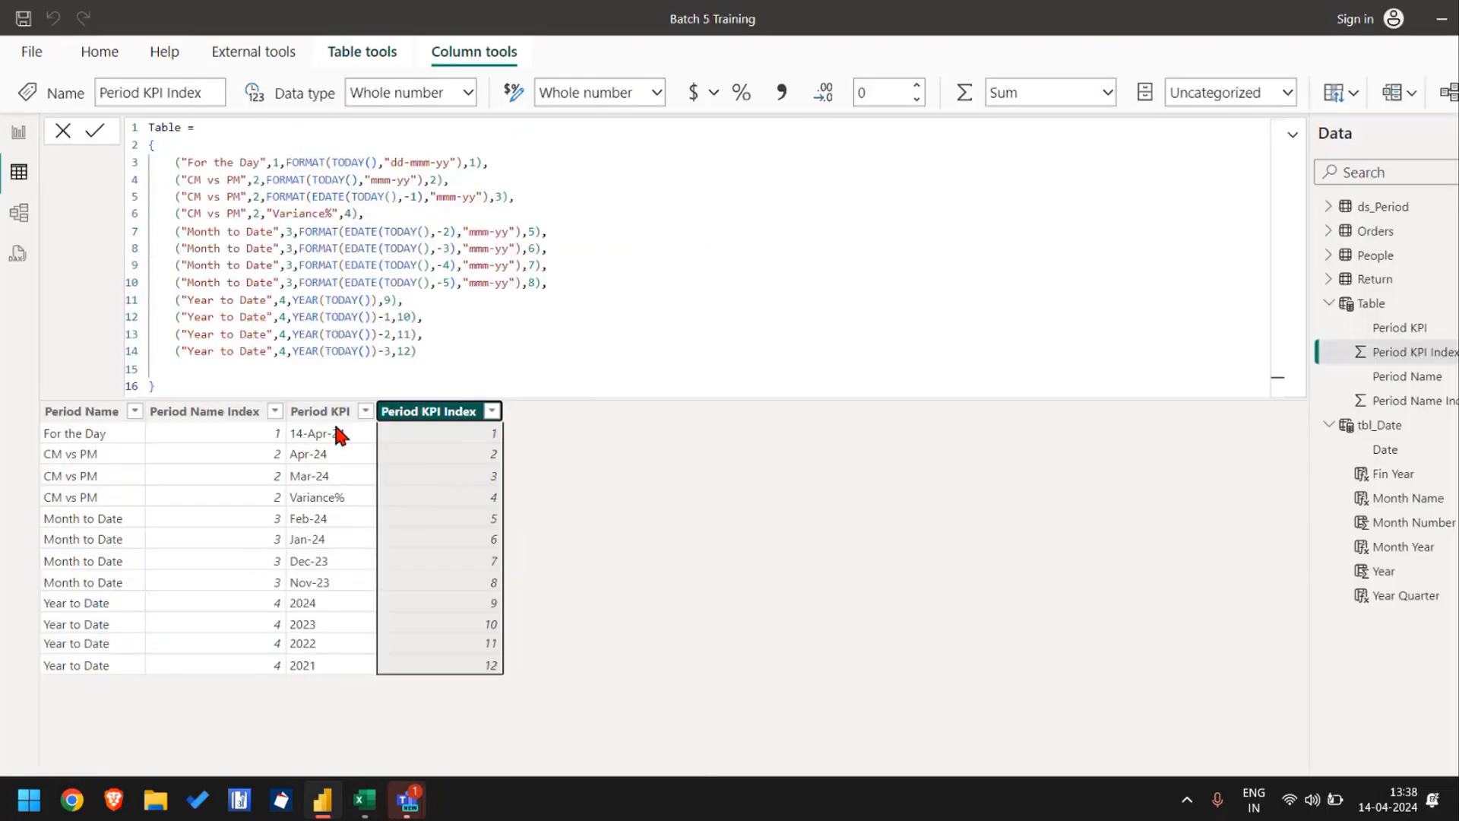
# Step: Sort the Period KPI column by Period KPI Index
pyautogui.click(336, 432)
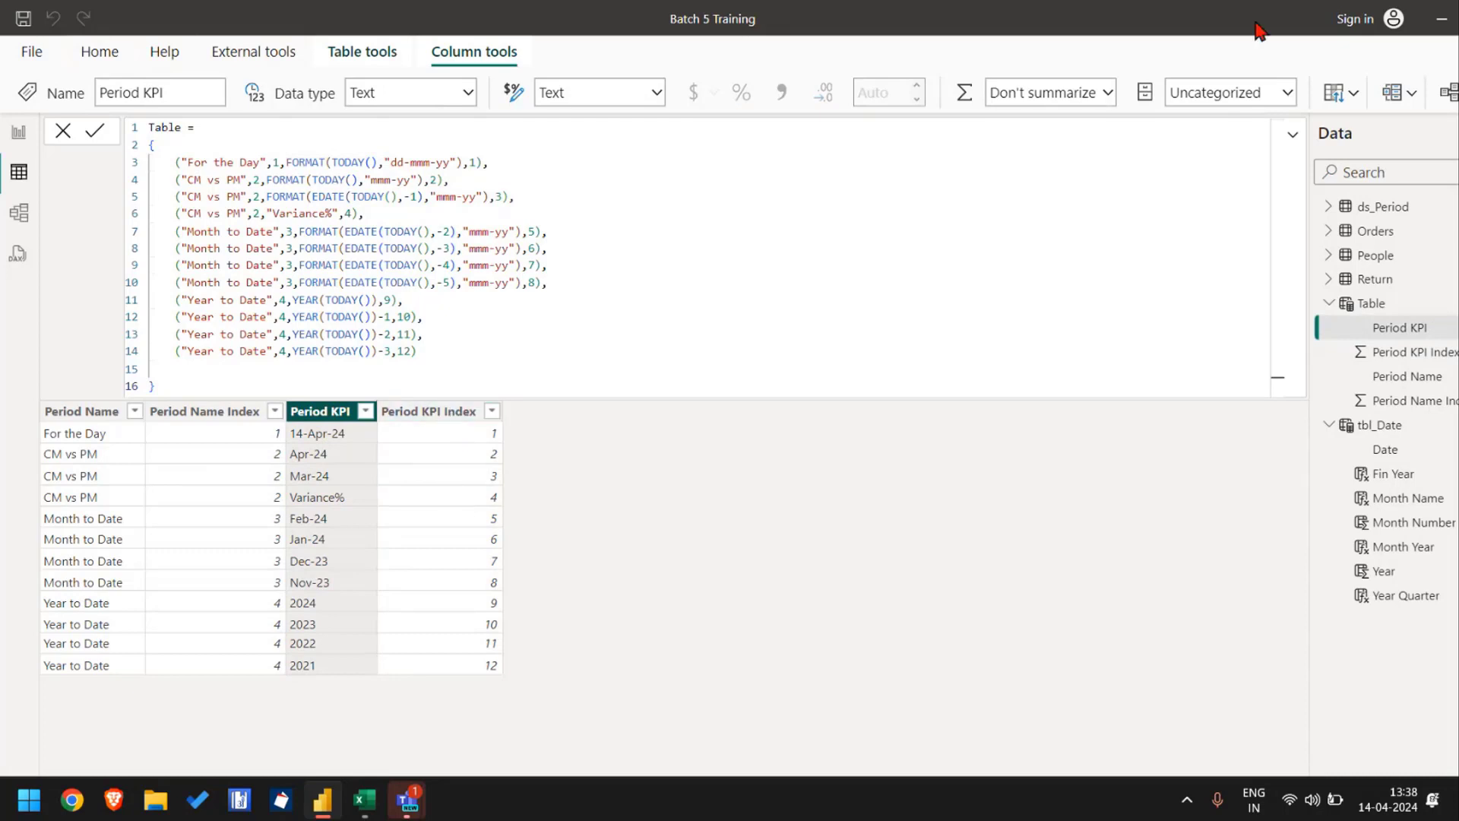
pyautogui.click(1338, 92)
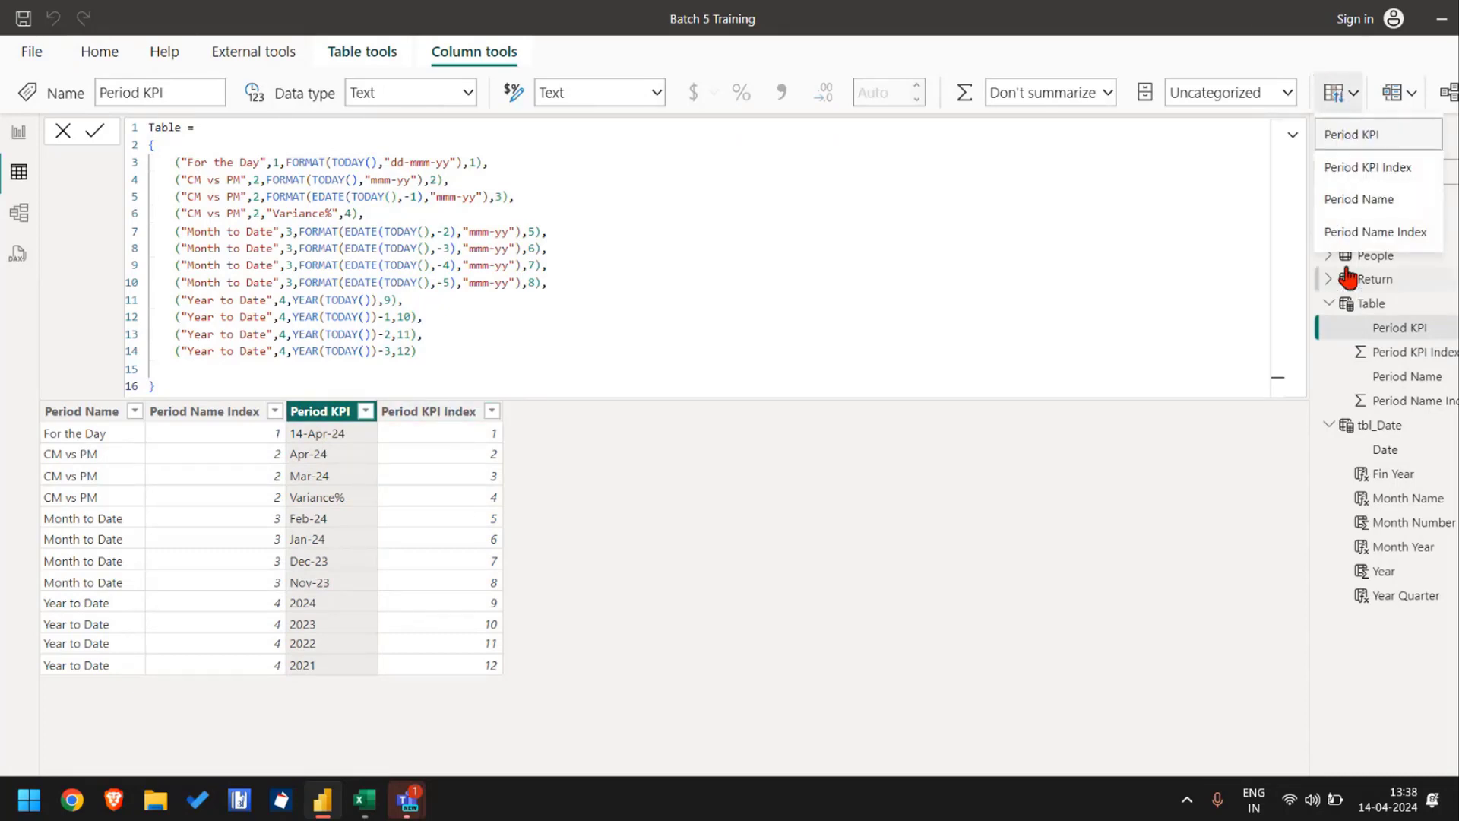
pyautogui.click(1366, 169)
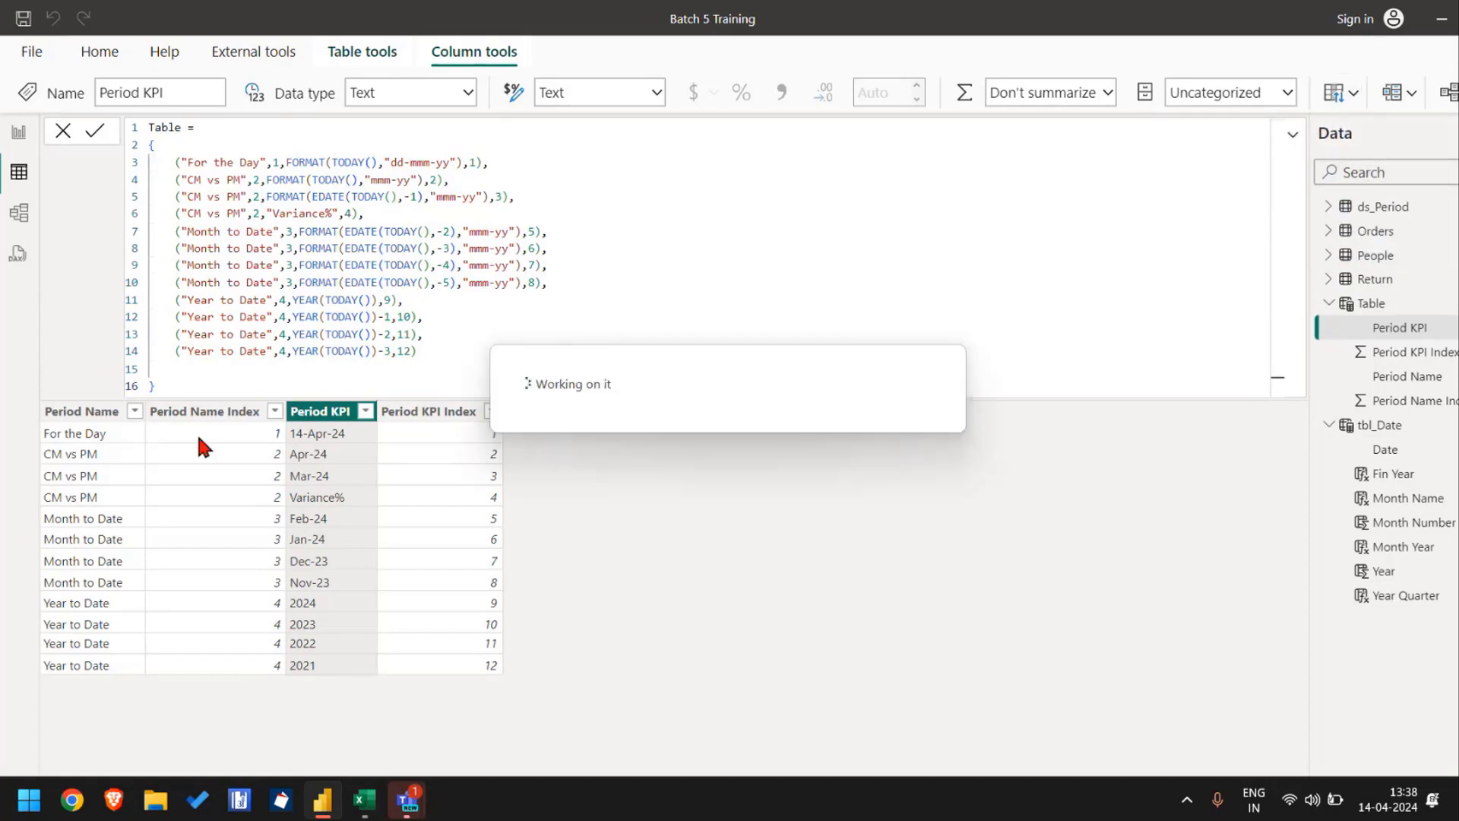
# Step: Sort the Period Name column by Period Name Index and collapse the formula editor
pyautogui.click(84, 414)
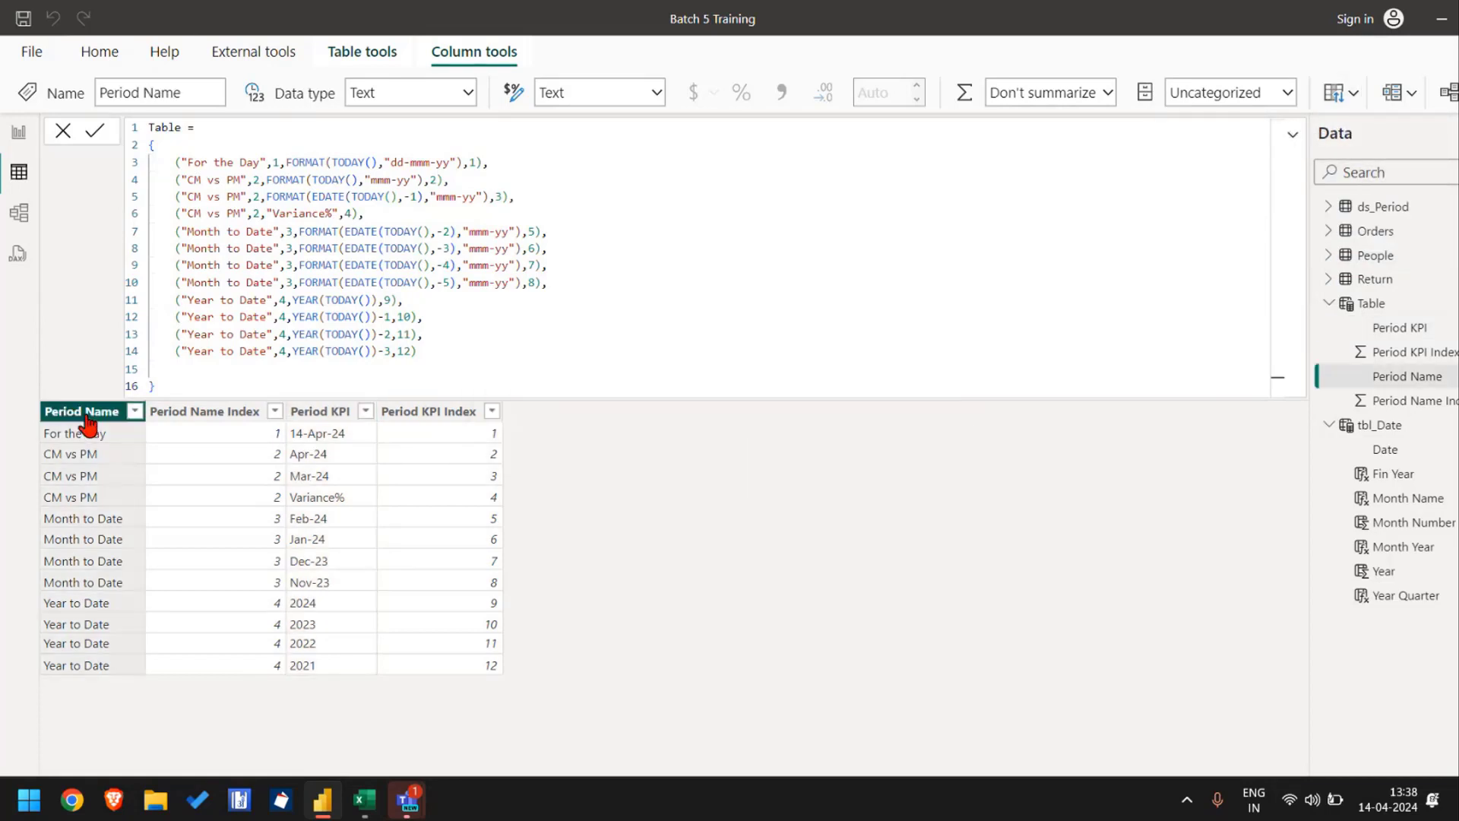
pyautogui.click(1355, 93)
pyautogui.click(1372, 232)
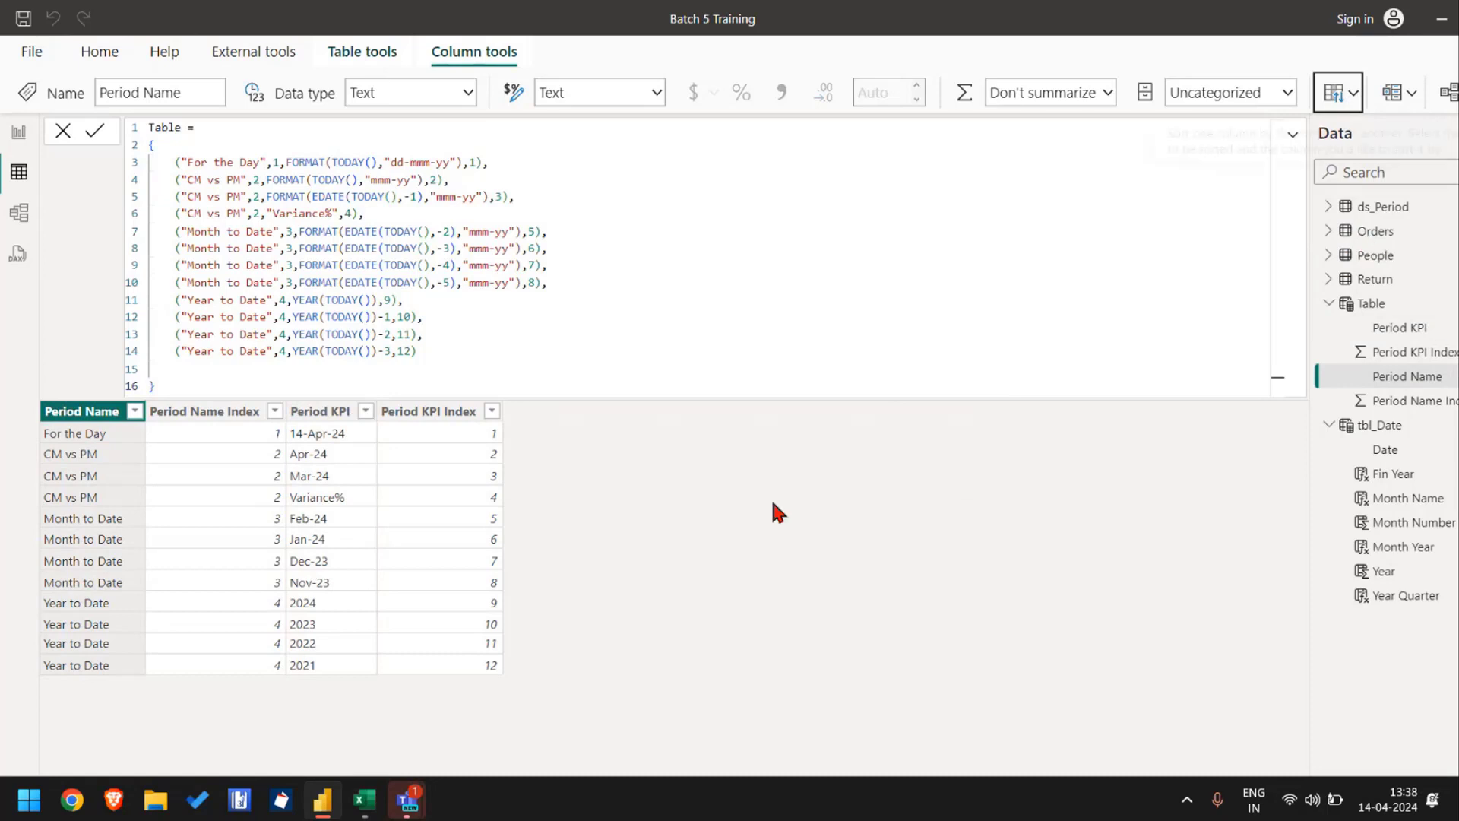
pyautogui.click(1291, 138)
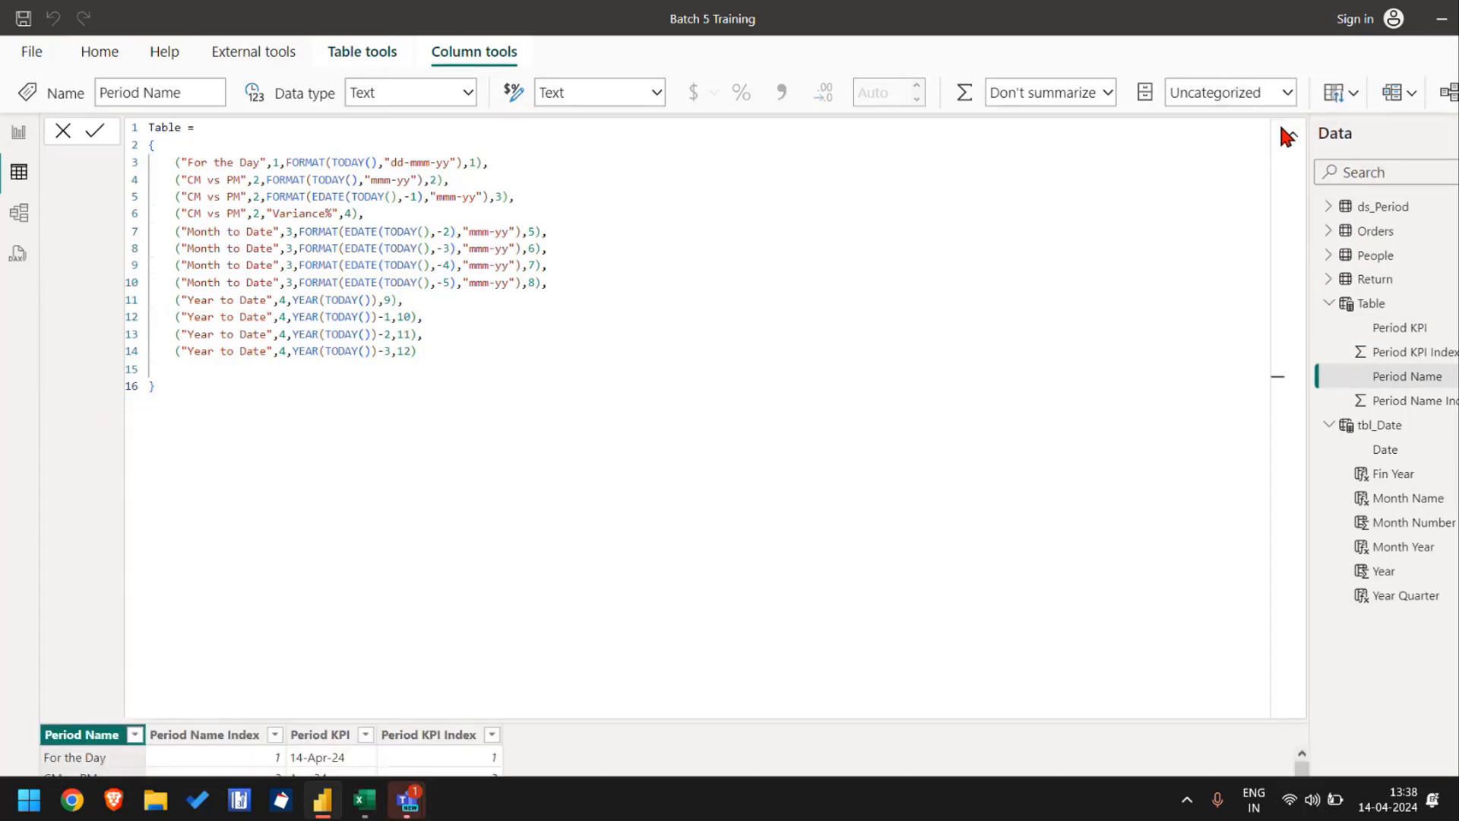
pyautogui.click(1291, 138)
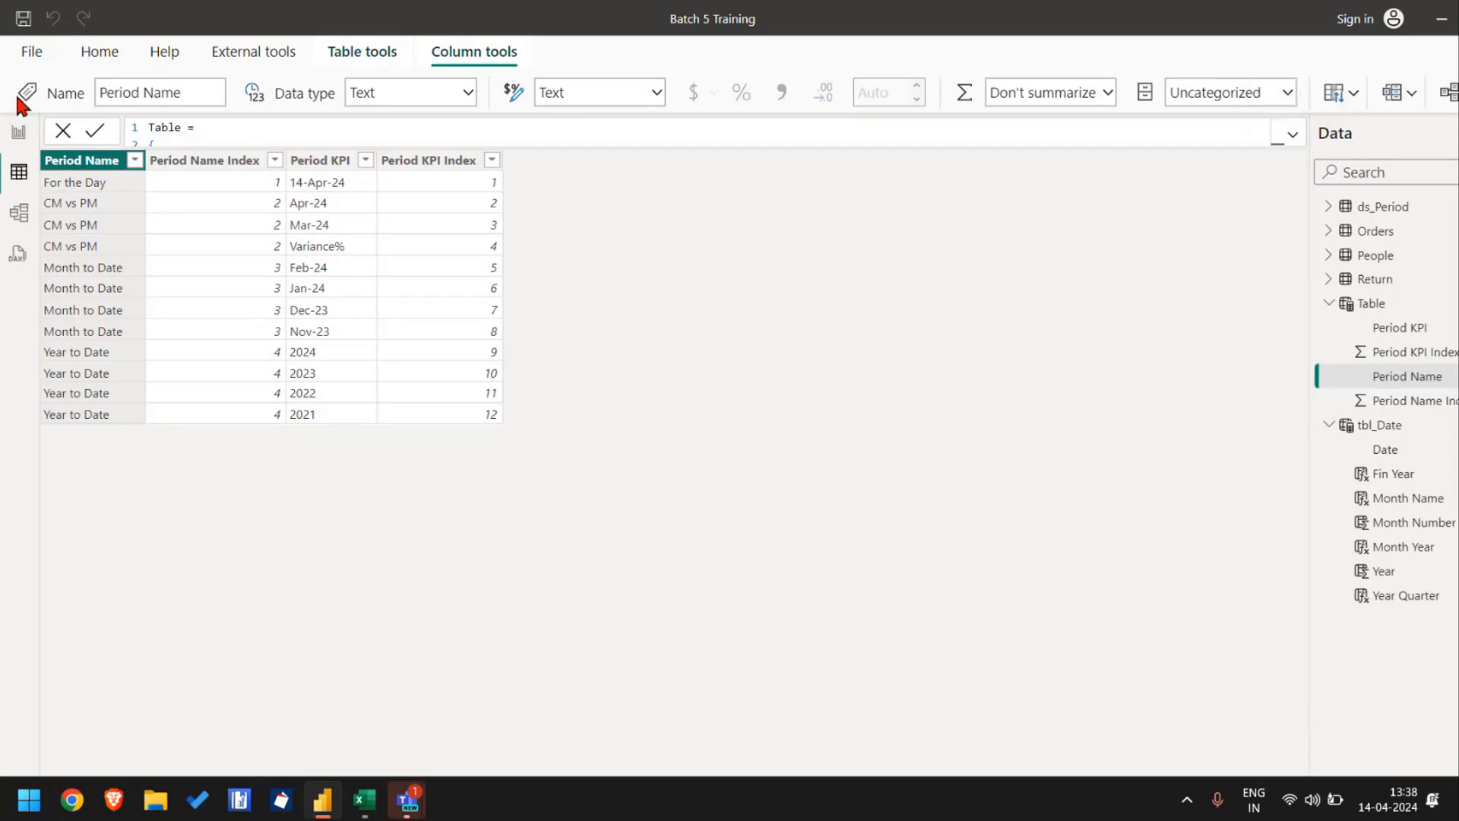
# Step: Return to the report page and view the formulas of the CM Sales and Selected Period Value measures
pyautogui.click(17, 133)
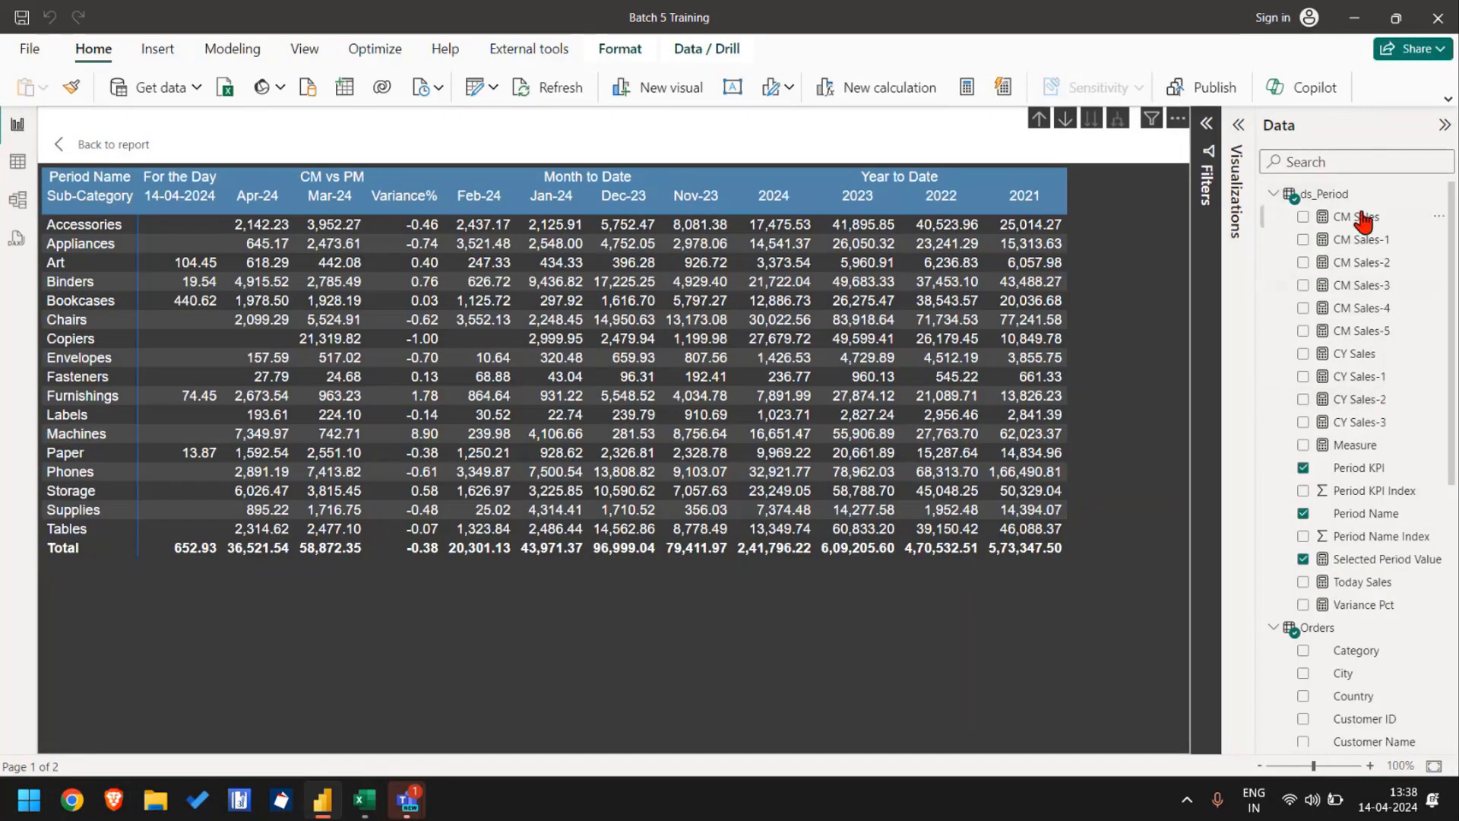
pyautogui.click(1360, 218)
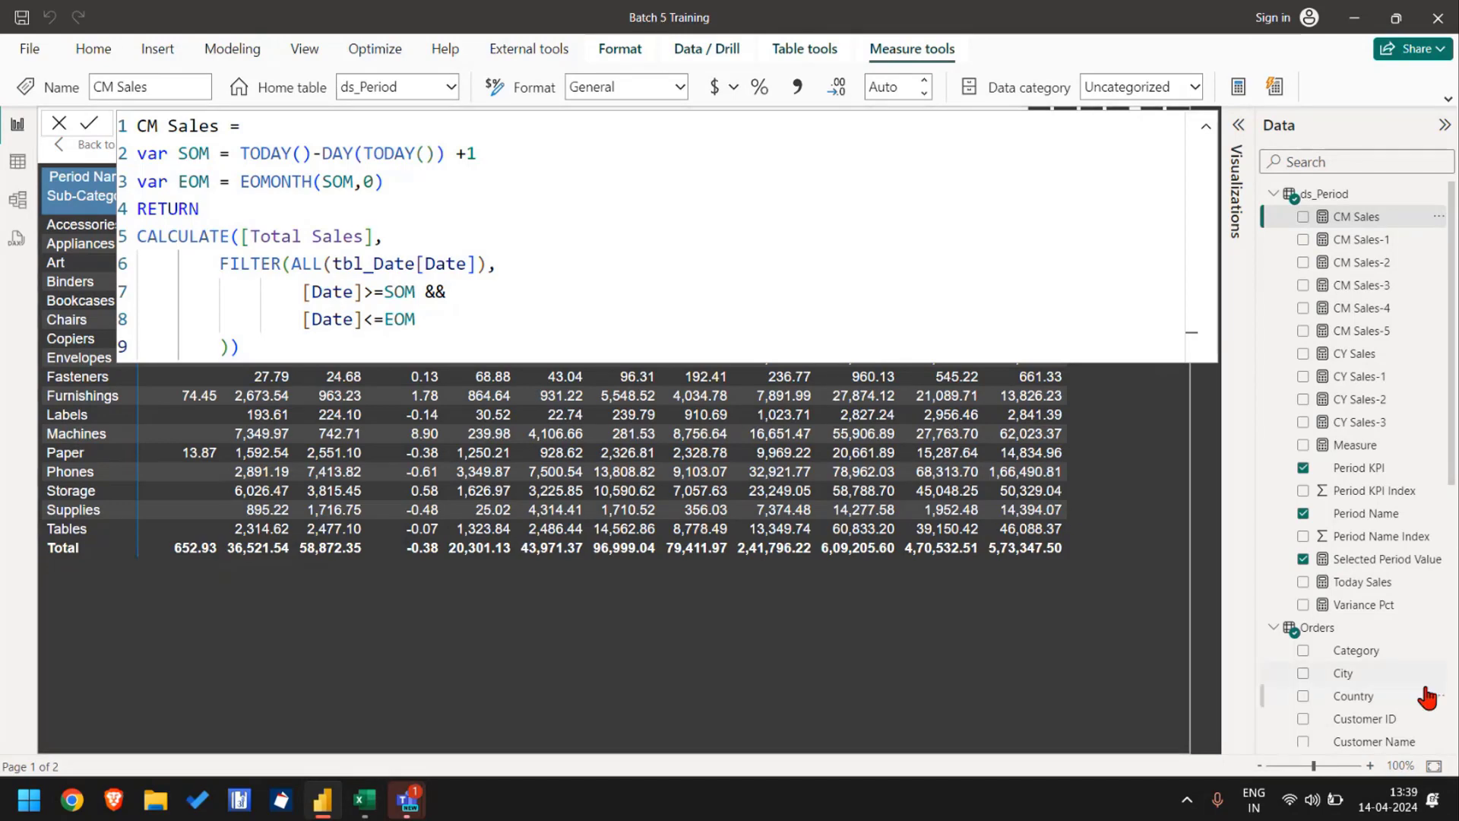
pyautogui.click(1379, 562)
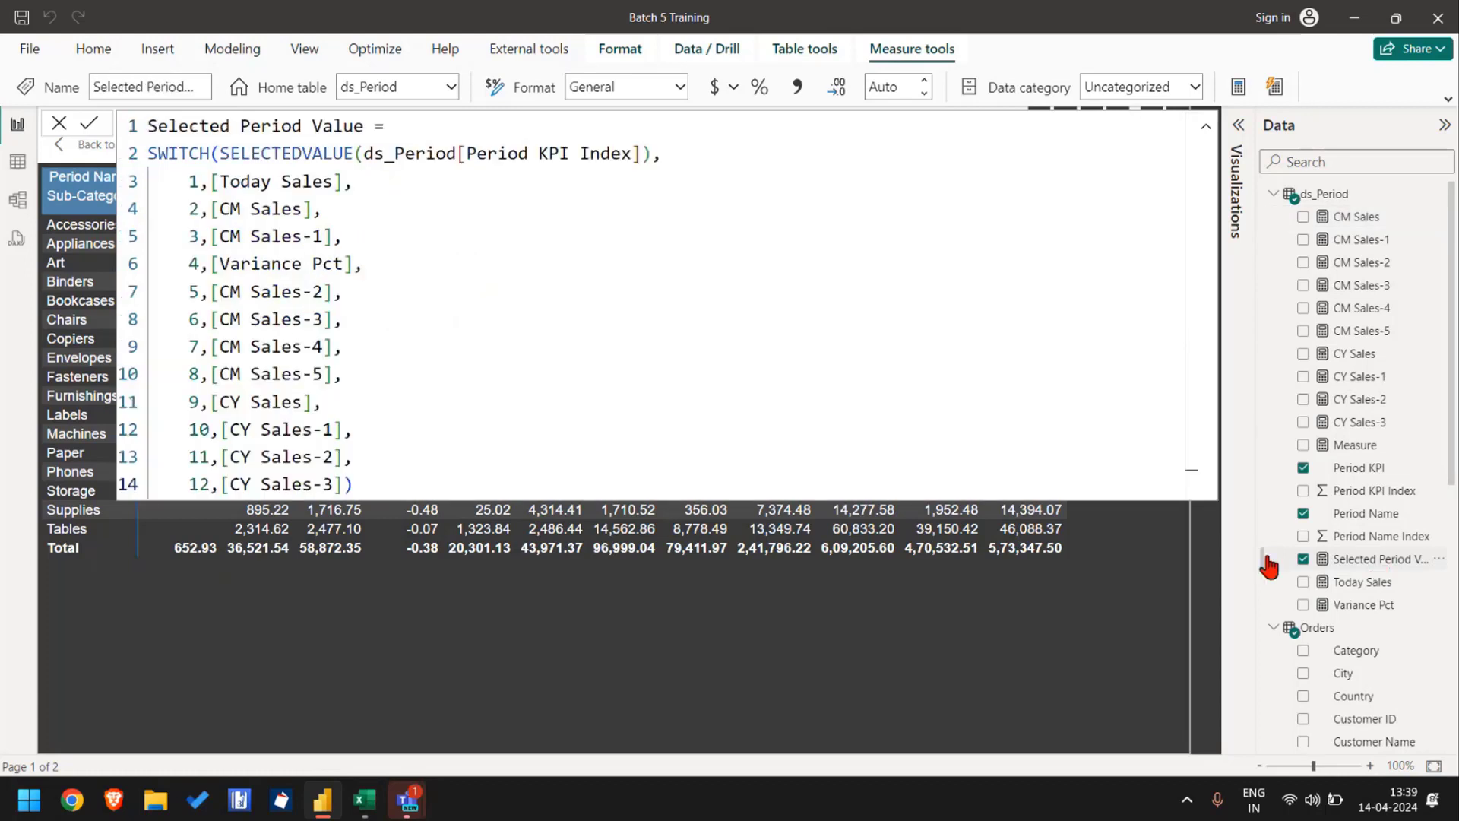
# Step: In the Selected Period Value measure, replace the ds_Period reference inside SELECTEDVALUE with 'Table'[Period KPI Index]
pyautogui.click(702, 290)
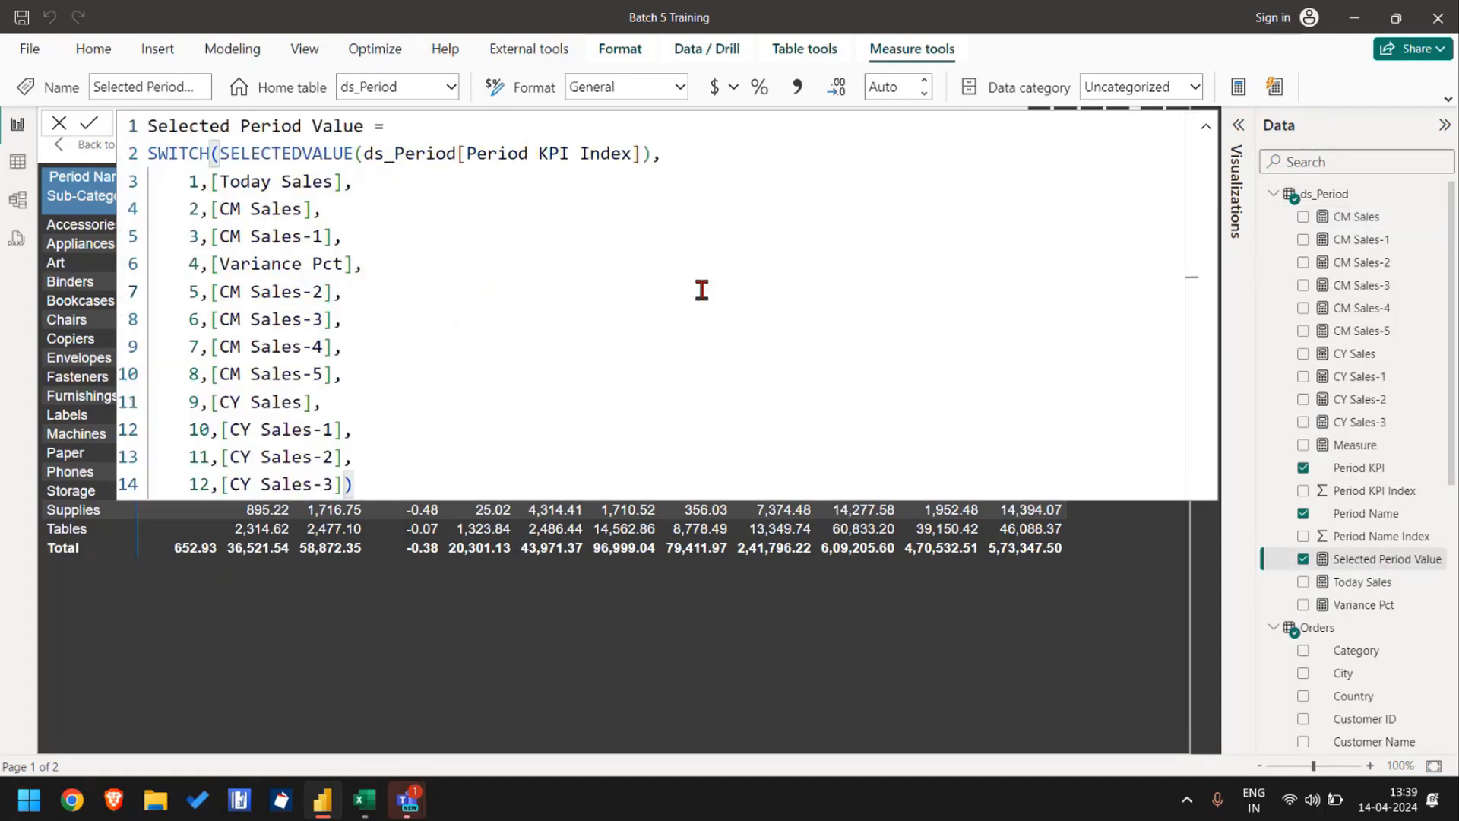
pyautogui.click(439, 156)
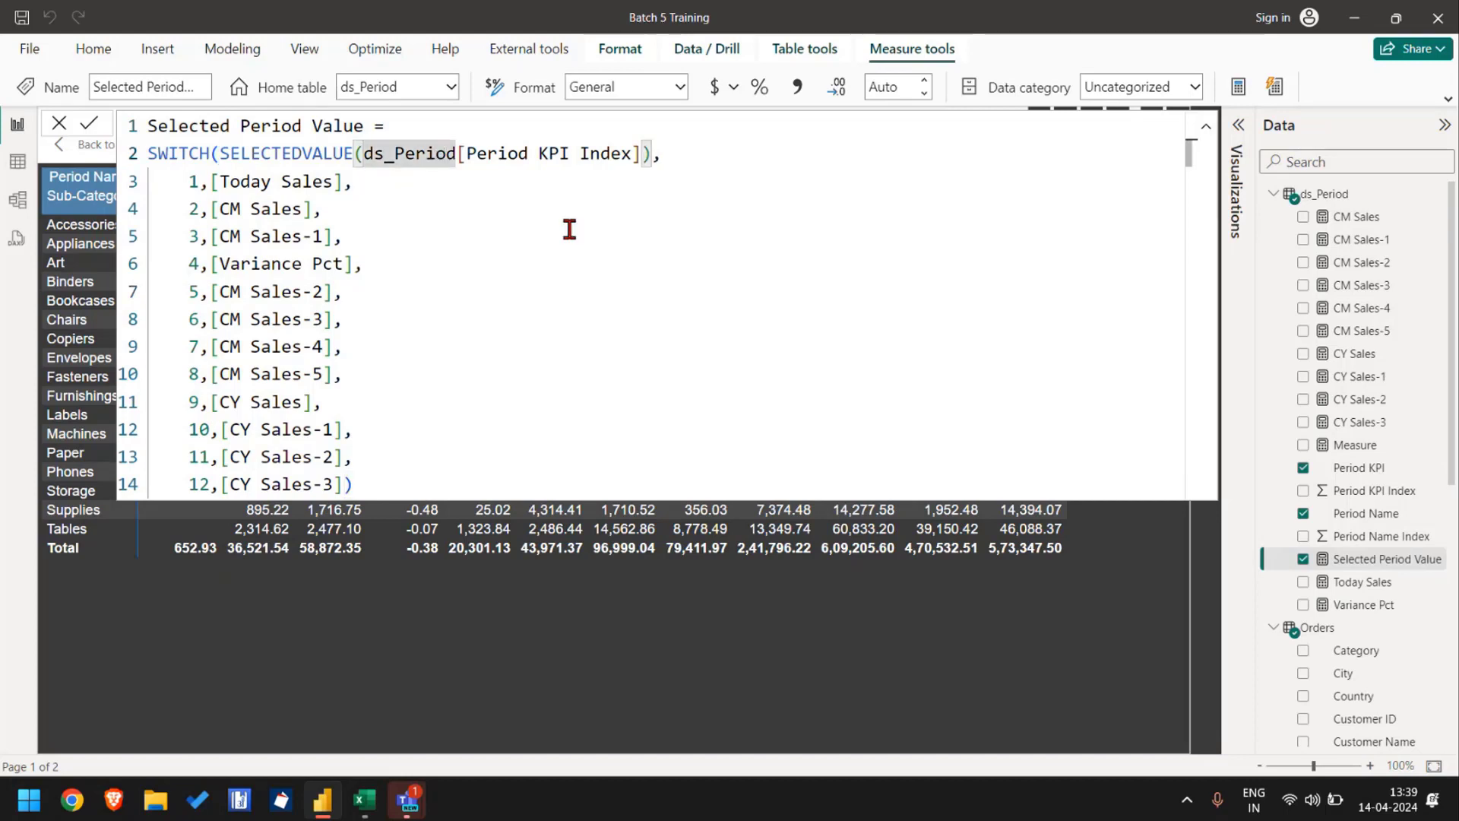
pyautogui.scroll(-4, 1415, 524)
pyautogui.scroll(-3, 1415, 524)
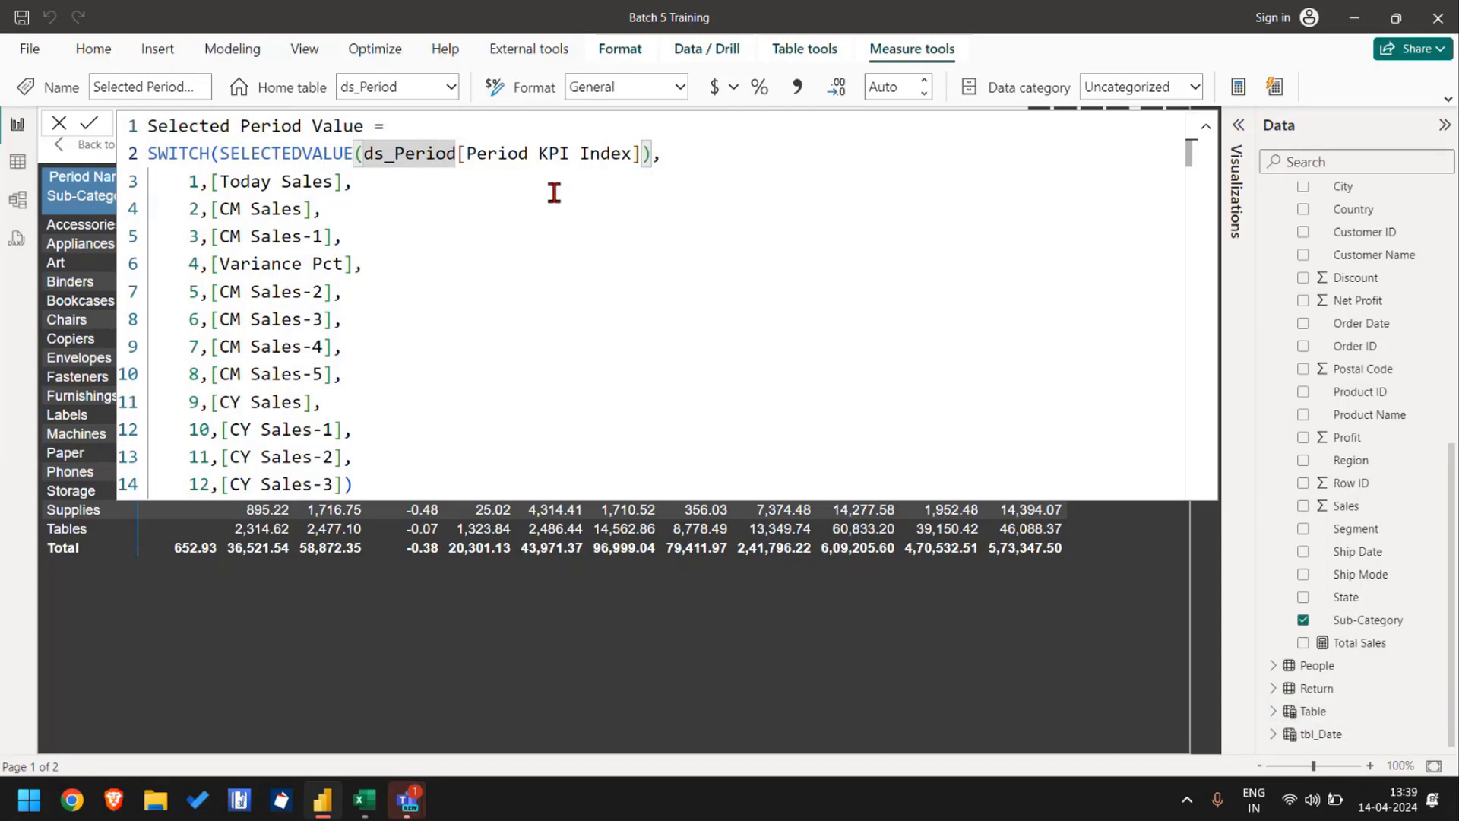
pyautogui.press('Right')
pyautogui.press('Right')
pyautogui.hotkey('ctrl', 'shift', 'Left')
pyautogui.write('tb')
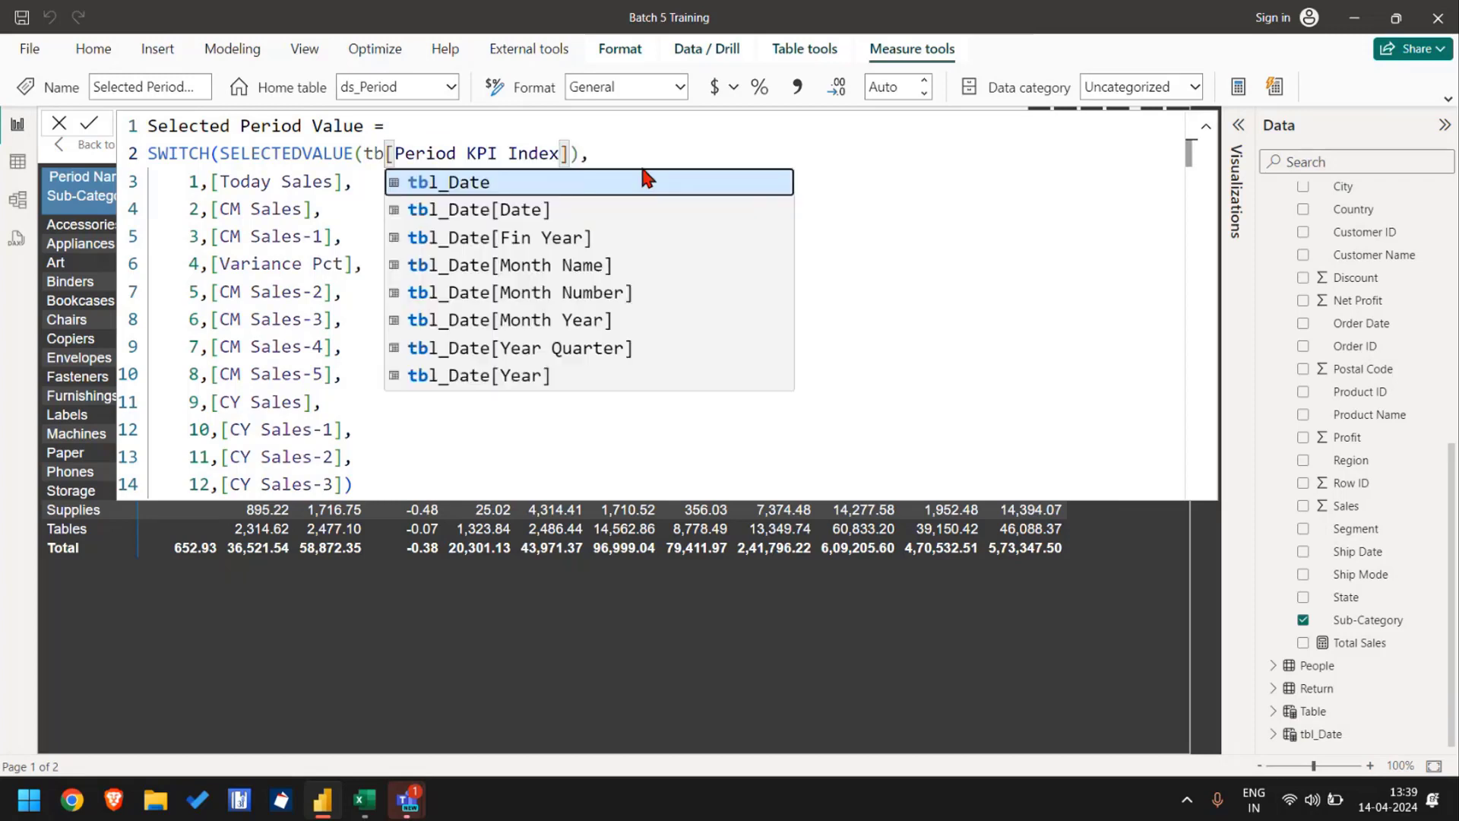
pyautogui.press('BackSpace')
pyautogui.press('BackSpace')
pyautogui.press('Tab')
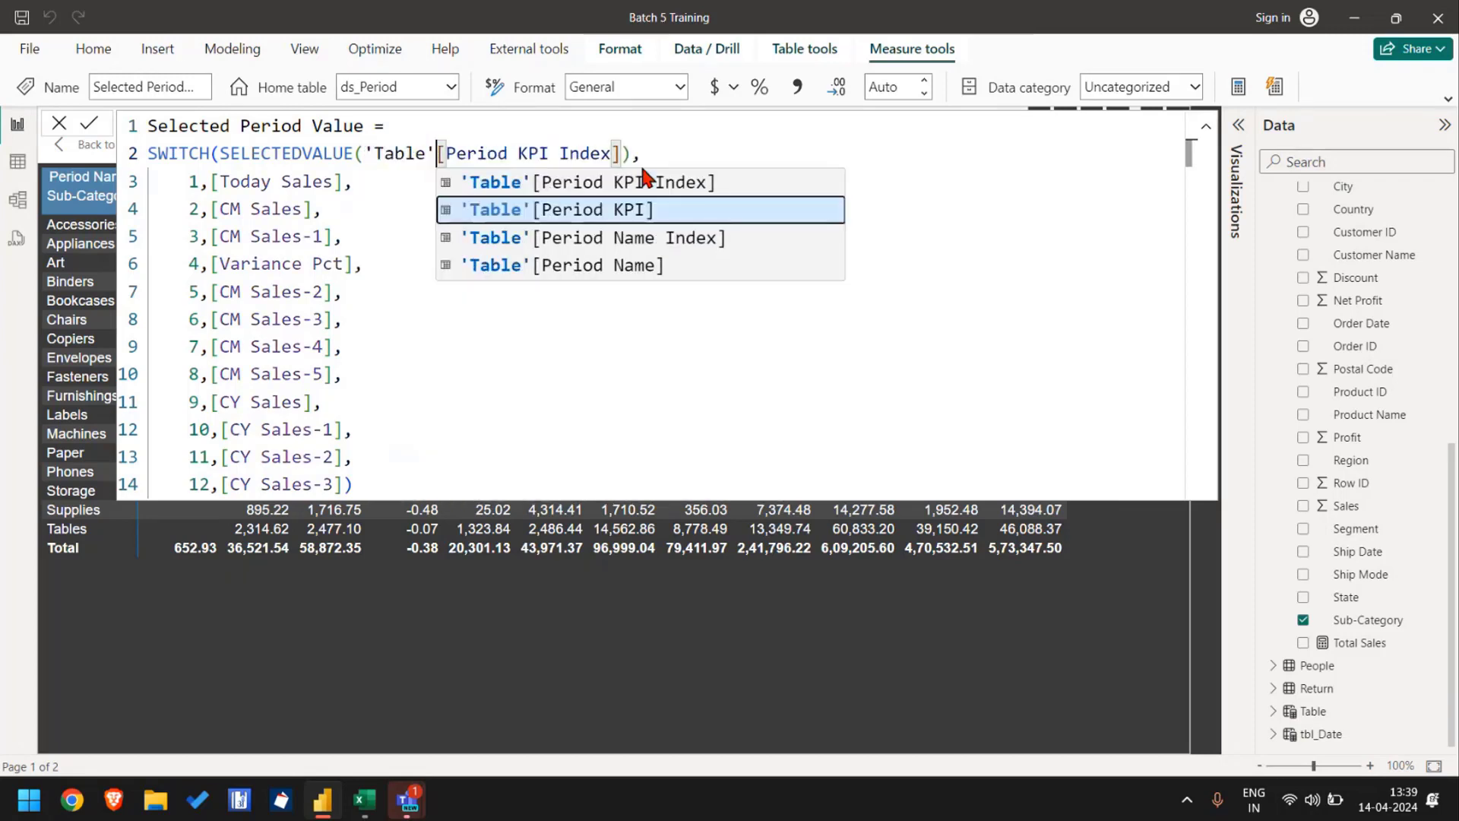
pyautogui.press('Up')
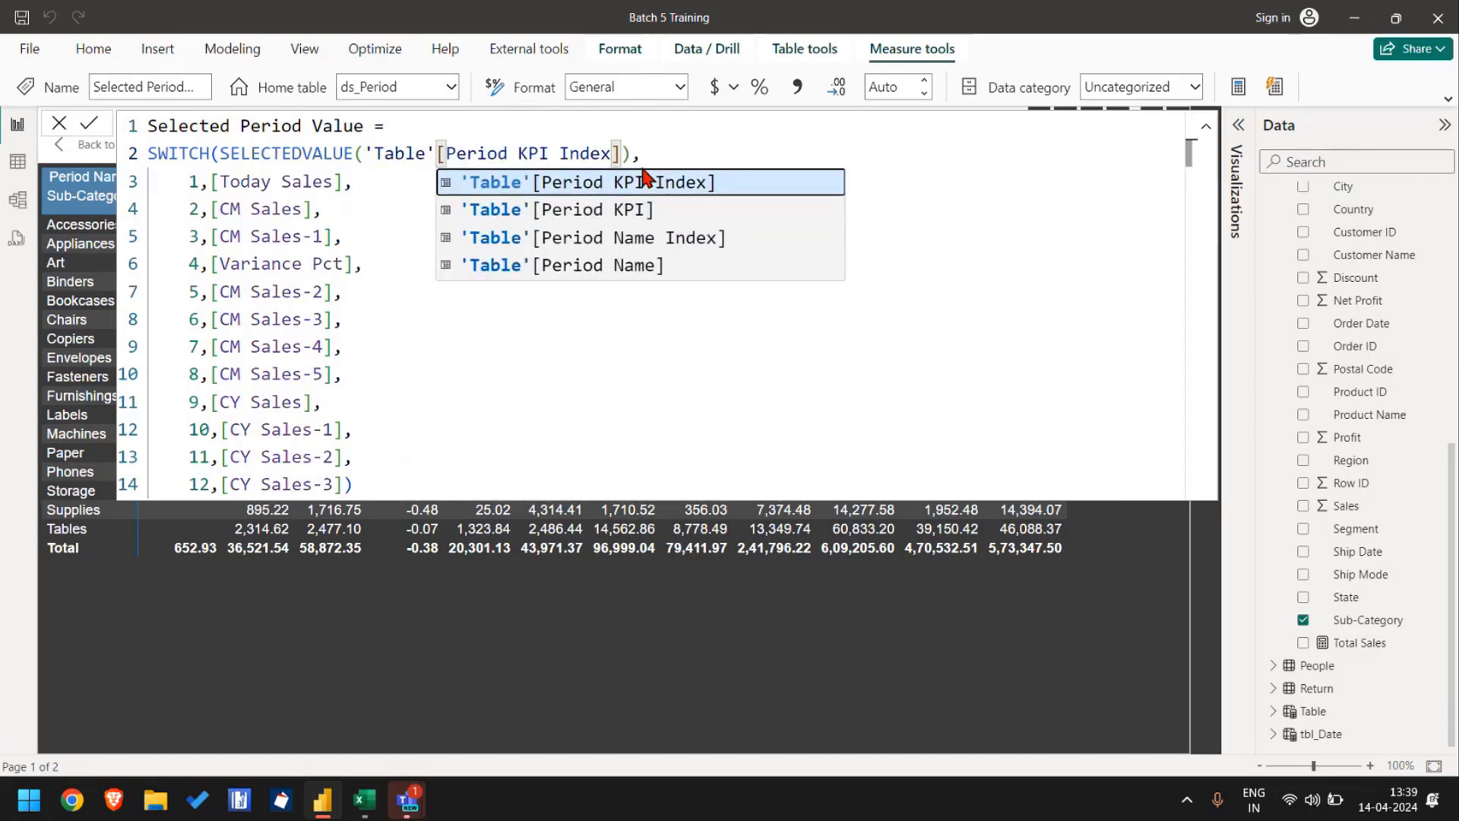
pyautogui.press('Tab')
# Step: Delete the leftover old column reference after 'Table'[Period KPI Index], commit the measure and close the formula editor
pyautogui.press('Delete')
pyautogui.press('Delete')
pyautogui.press('Delete')
pyautogui.press('Delete')
pyautogui.press('Delete')
pyautogui.press('Delete')
pyautogui.press('Delete')
pyautogui.press('Delete')
pyautogui.press('Delete')
pyautogui.press('Delete')
pyautogui.press('Delete')
pyautogui.press('Delete')
pyautogui.press('Delete')
pyautogui.press('Delete')
pyautogui.press('Delete')
pyautogui.press('Delete')
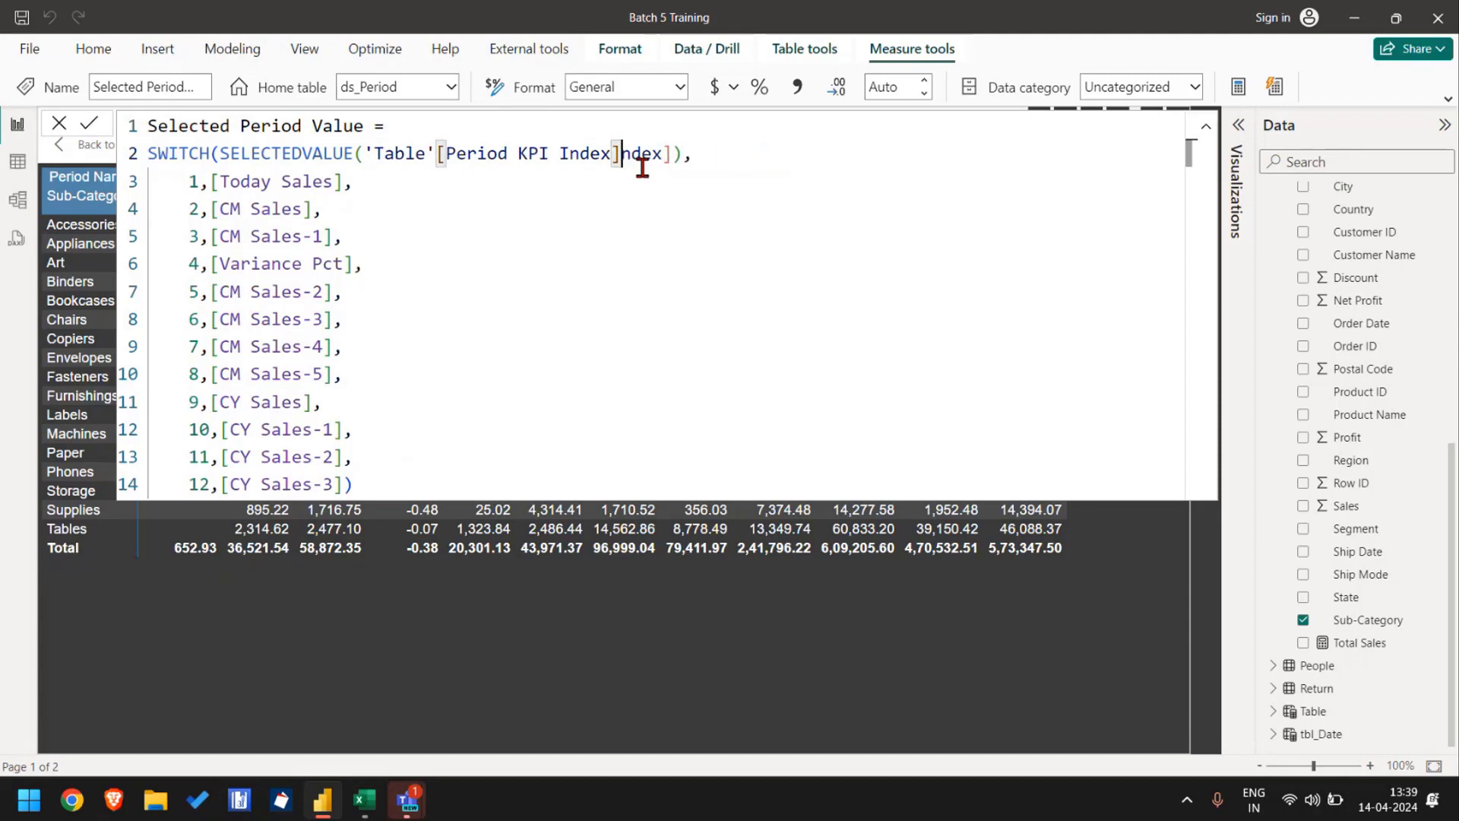
pyautogui.press('Delete')
pyautogui.press('Delete')
pyautogui.press('End')
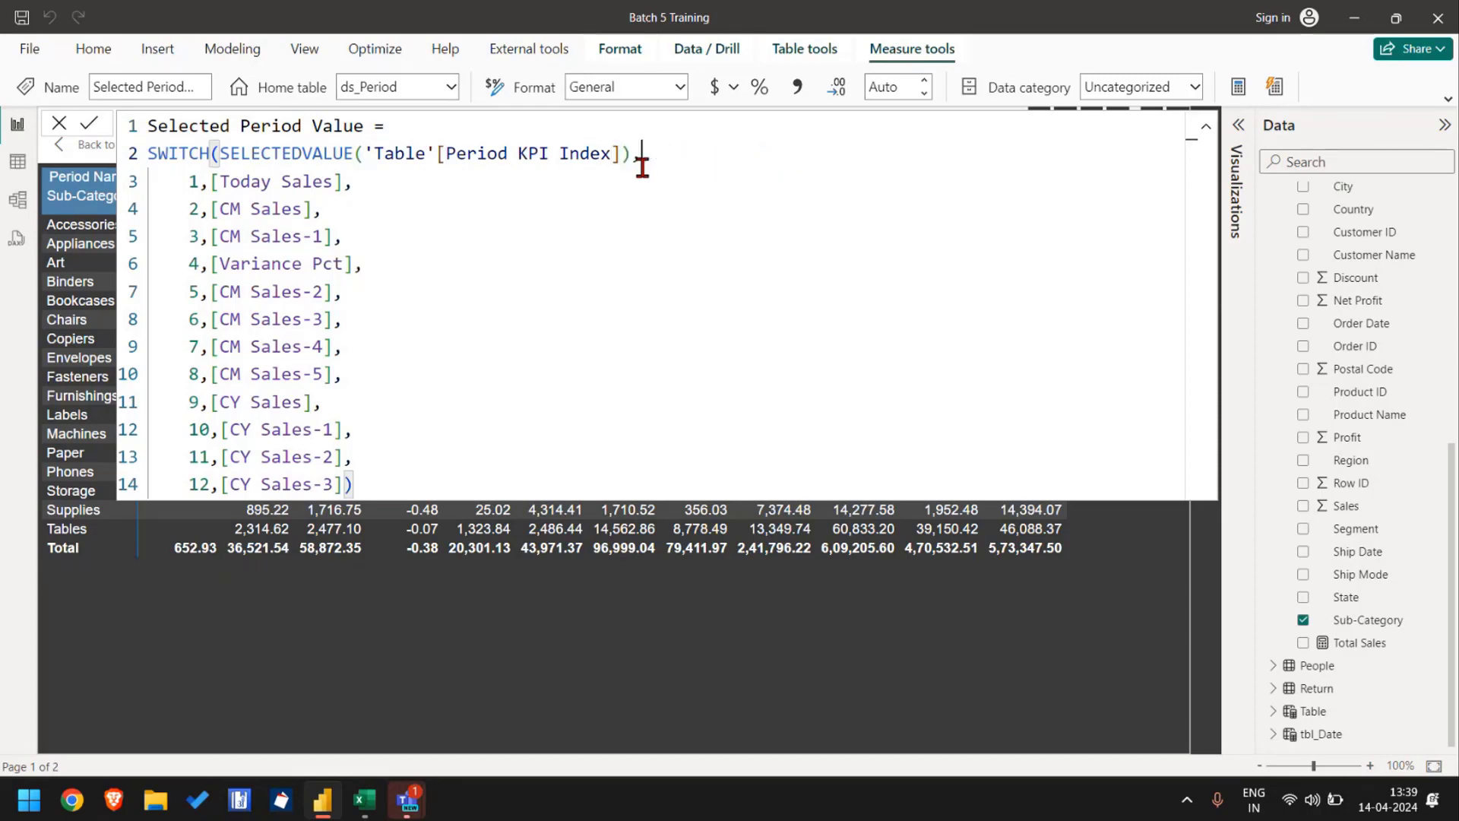
pyautogui.press('Return')
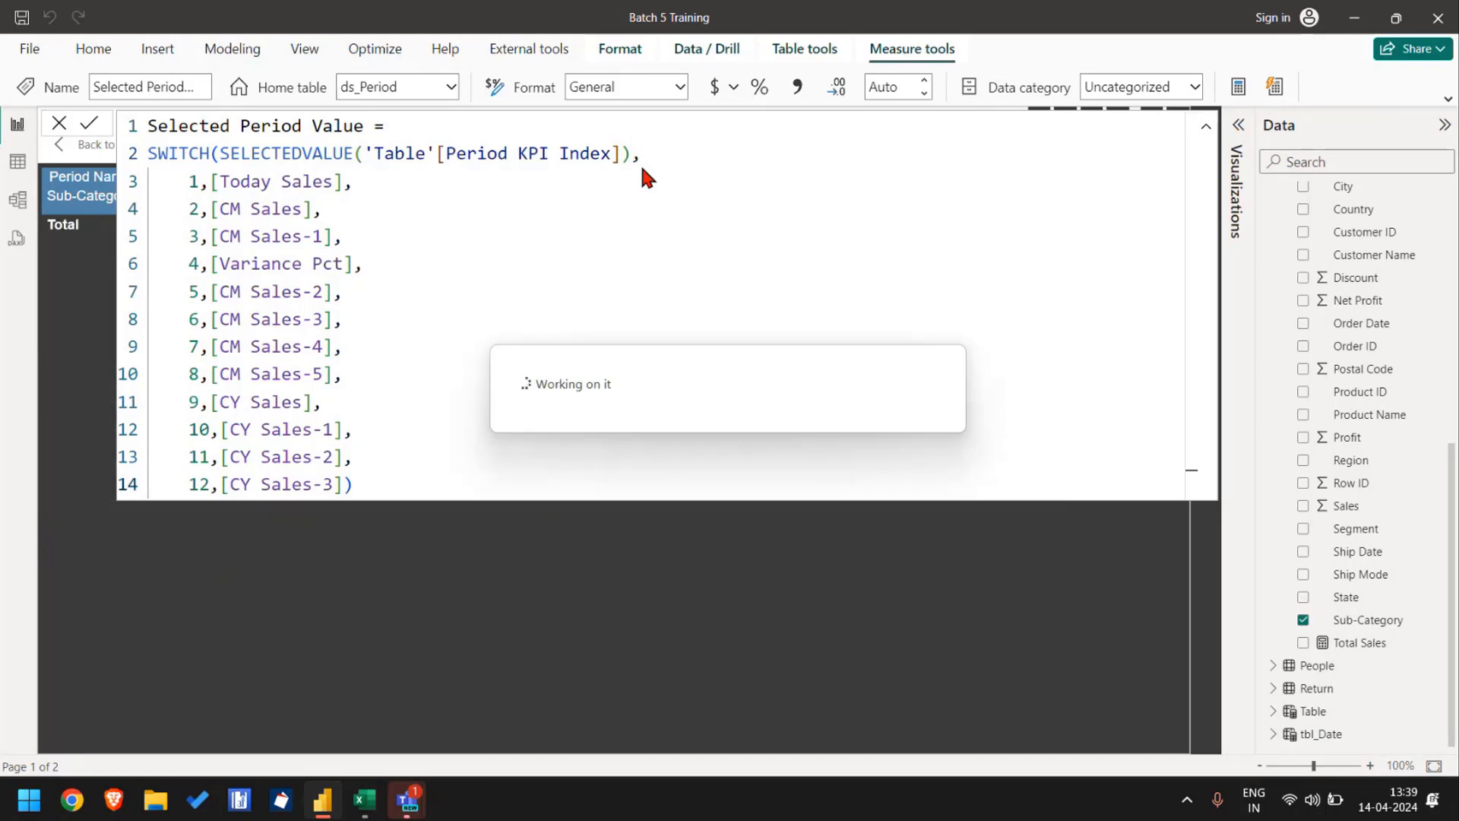
pyautogui.click(58, 122)
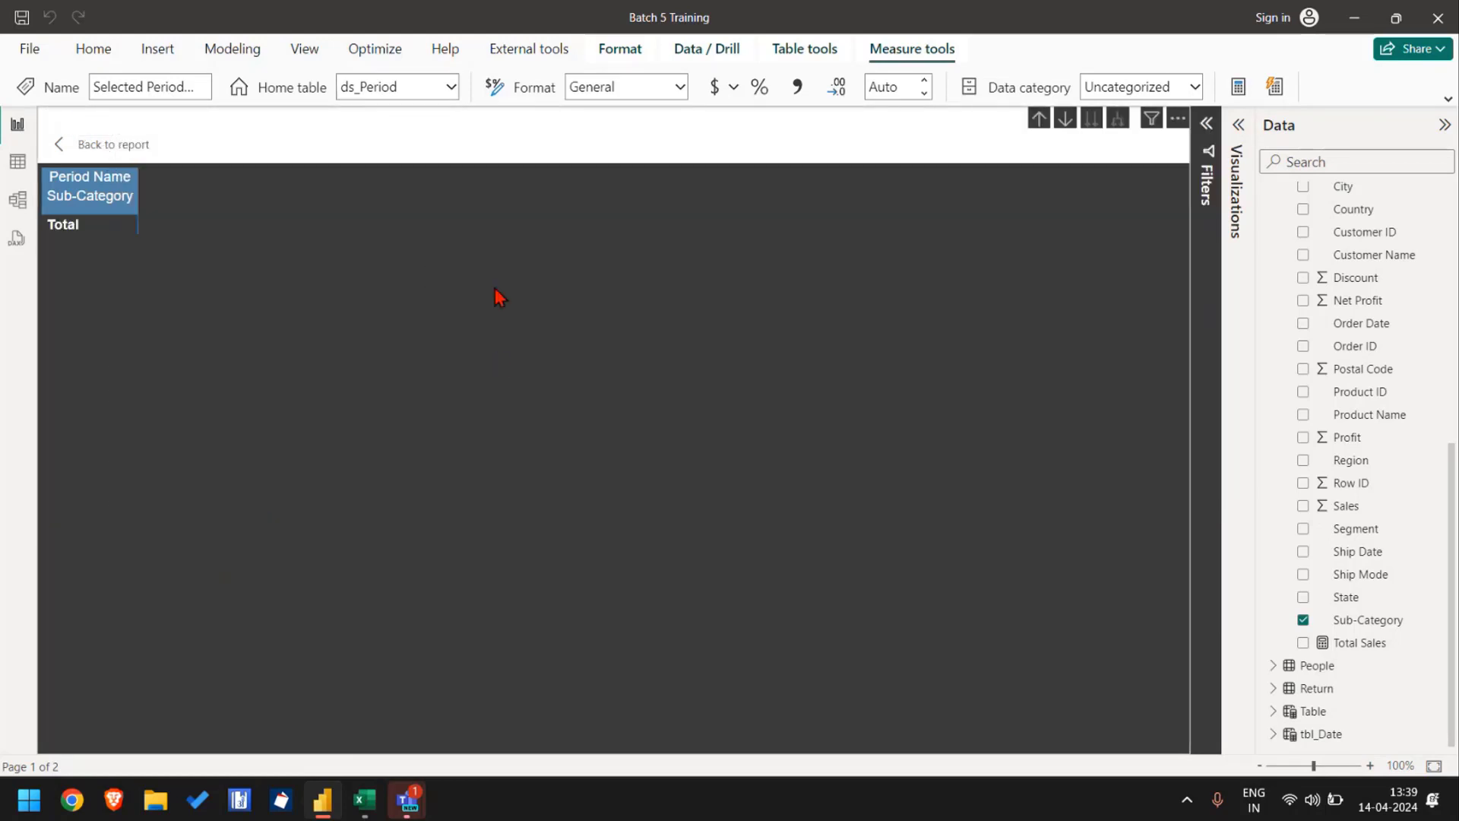
# Step: Remove the ds_Period fields Period Name and Period KPI from the matrix columns
pyautogui.click(1238, 141)
pyautogui.scroll(5, 1322, 258)
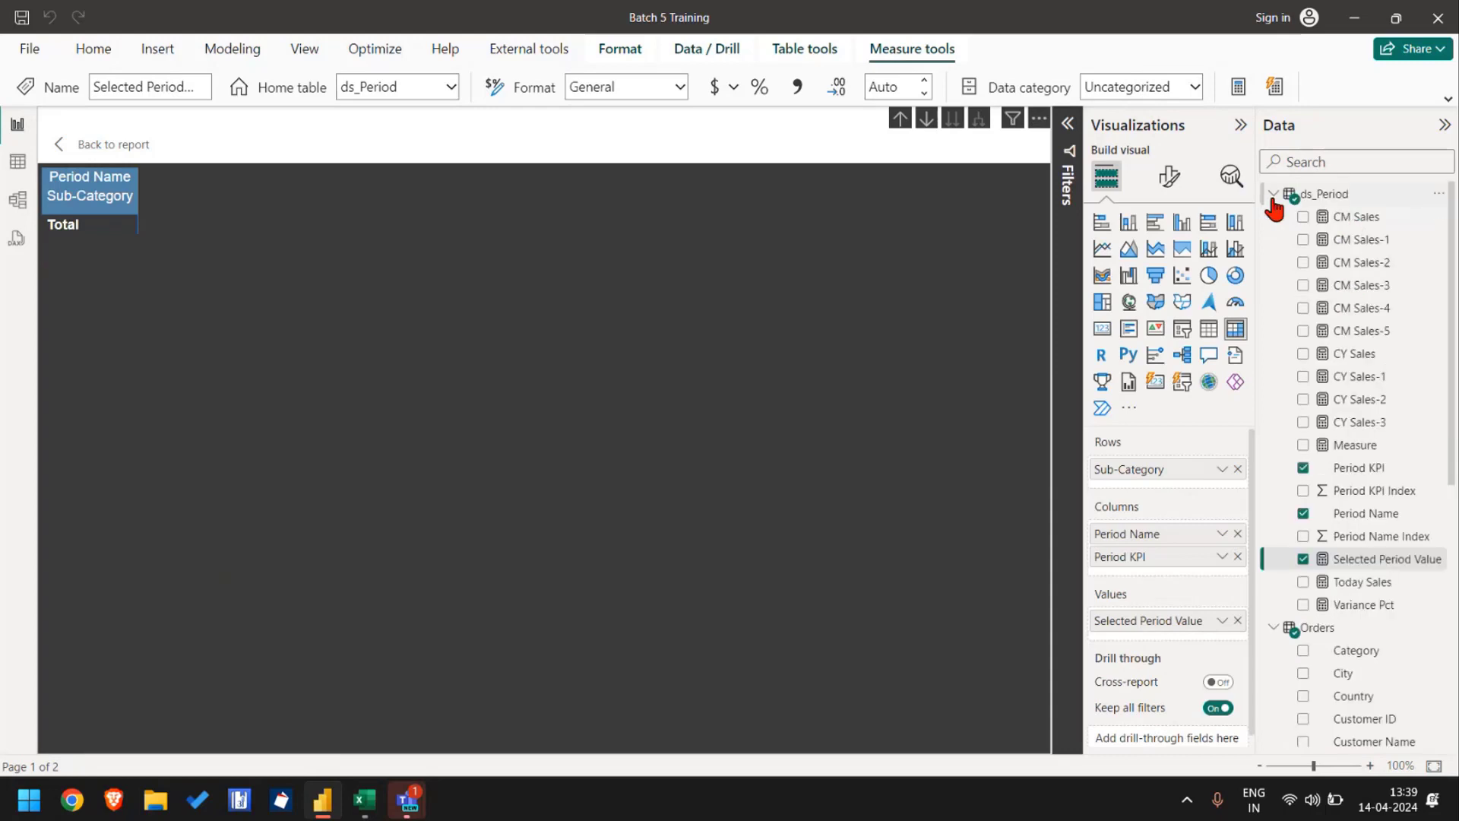
pyautogui.click(1273, 195)
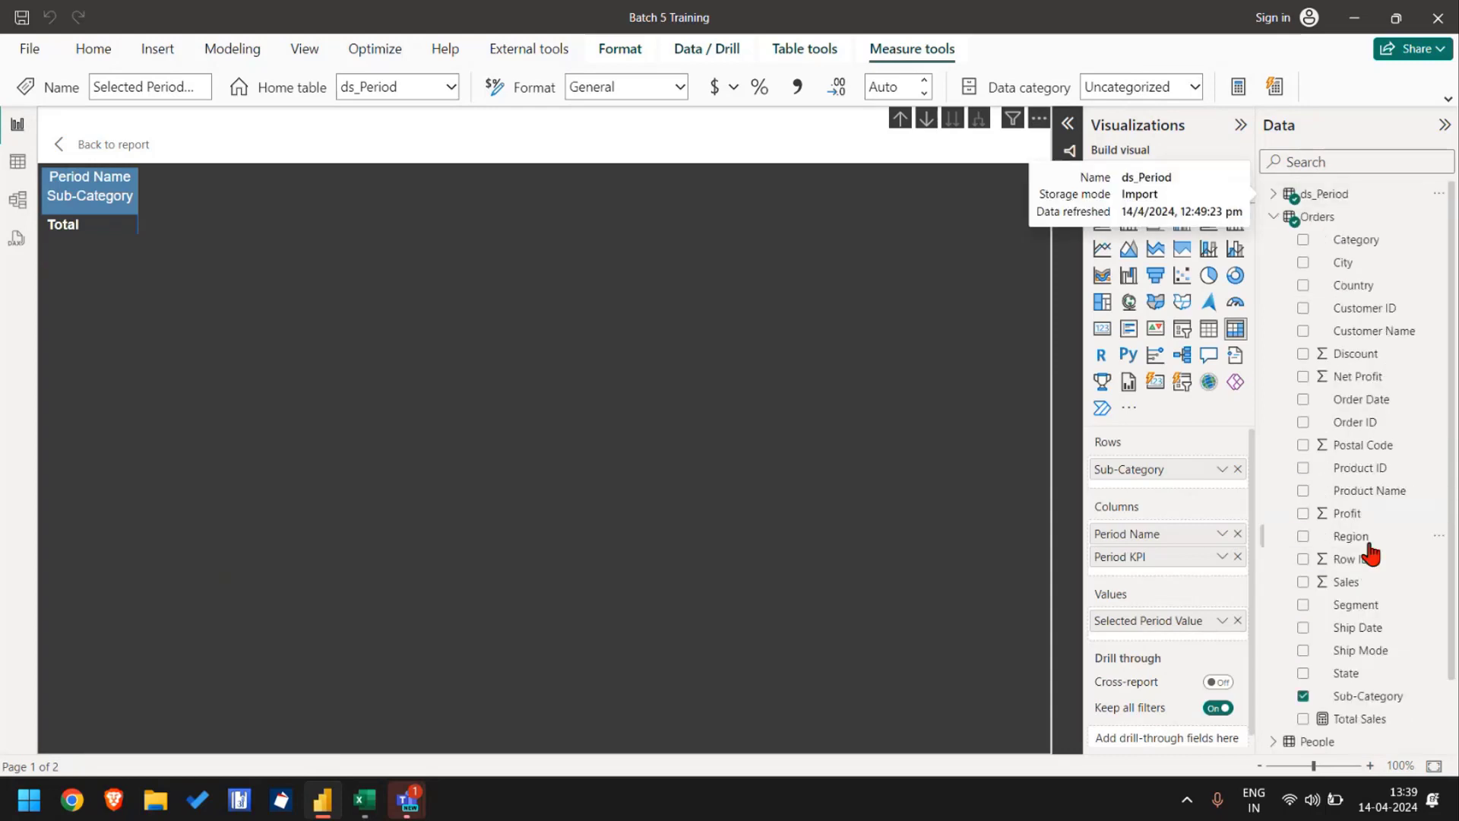
pyautogui.click(1274, 217)
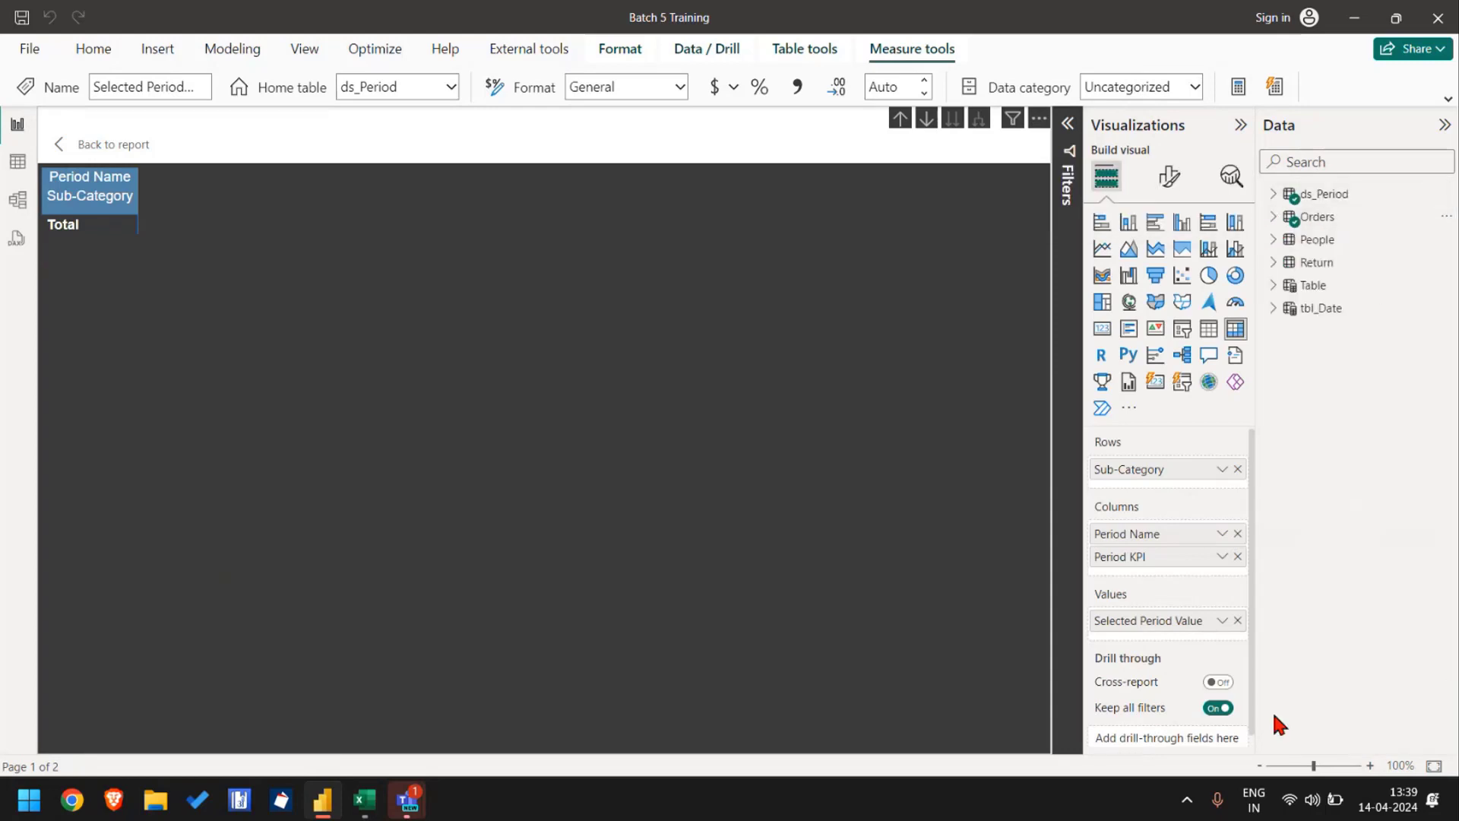
pyautogui.click(1237, 534)
# Step: Add Period Name and Period KPI from Table to the matrix columns and expand the column hierarchy to Period KPI
pyautogui.click(1273, 285)
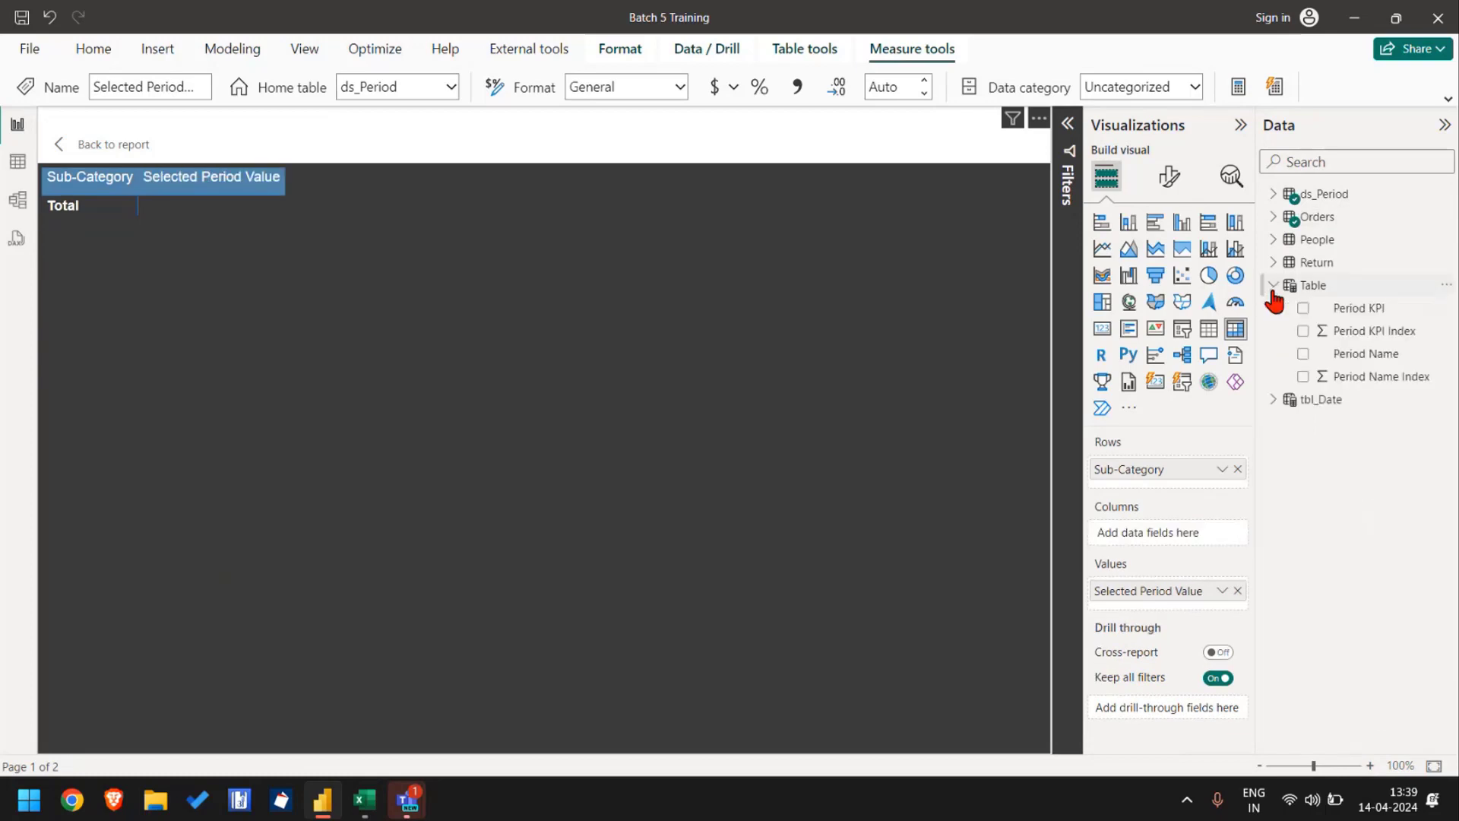
pyautogui.moveTo(1367, 348); pyautogui.dragTo(1185, 536)
pyautogui.moveTo(1382, 315); pyautogui.dragTo(1216, 551)
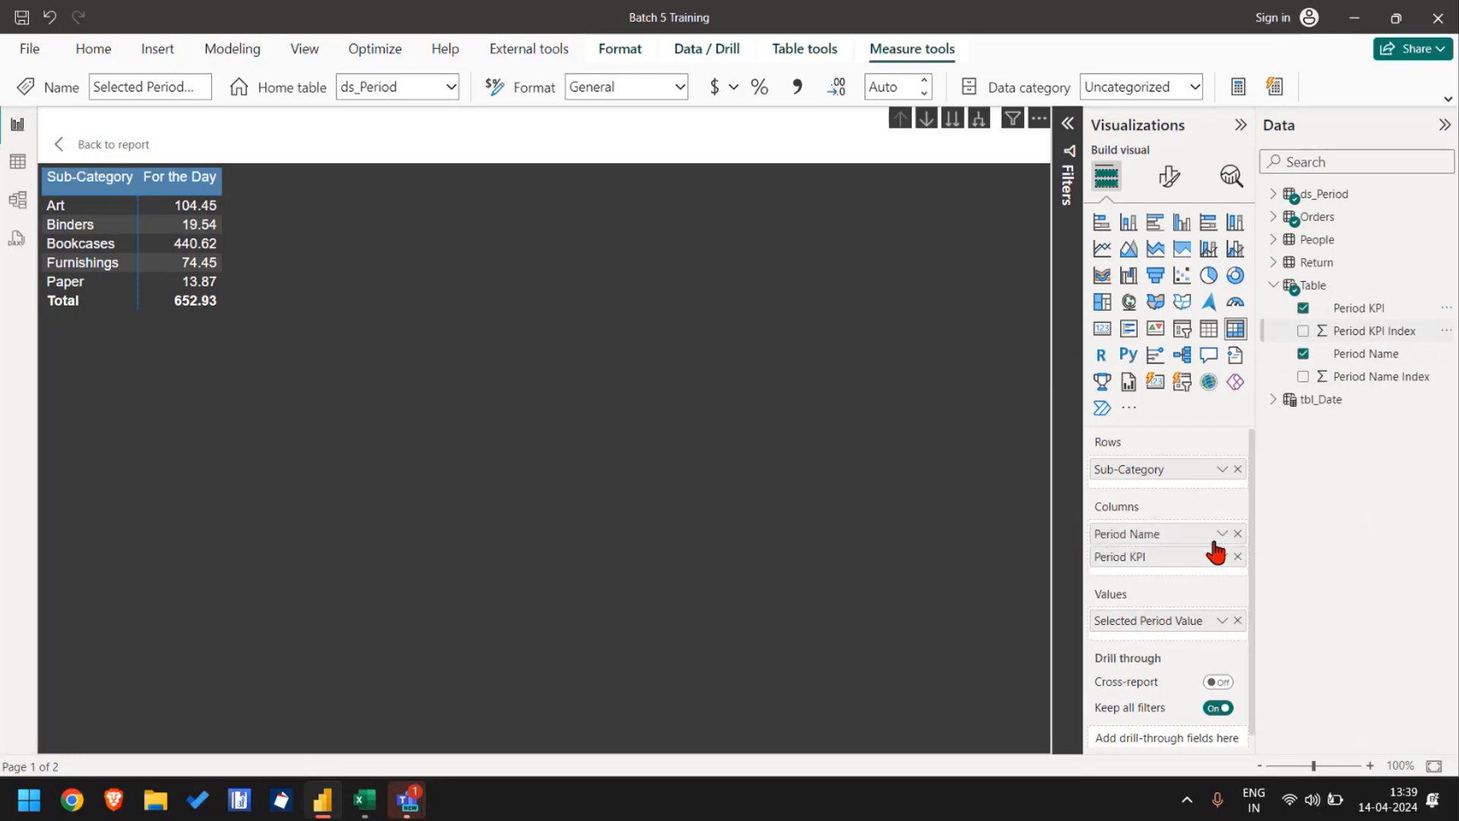
pyautogui.click(979, 122)
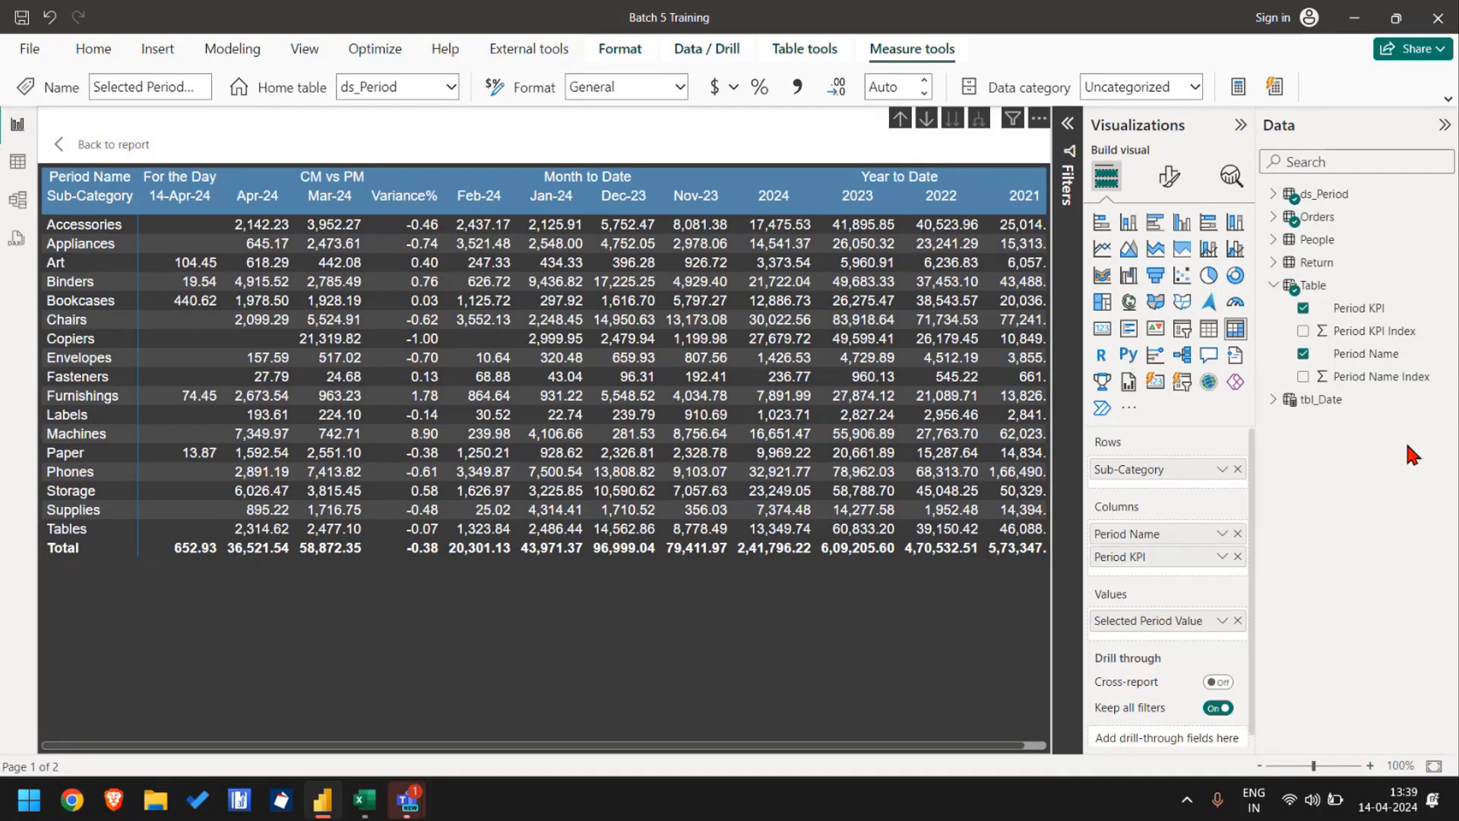
pyautogui.click(1240, 126)
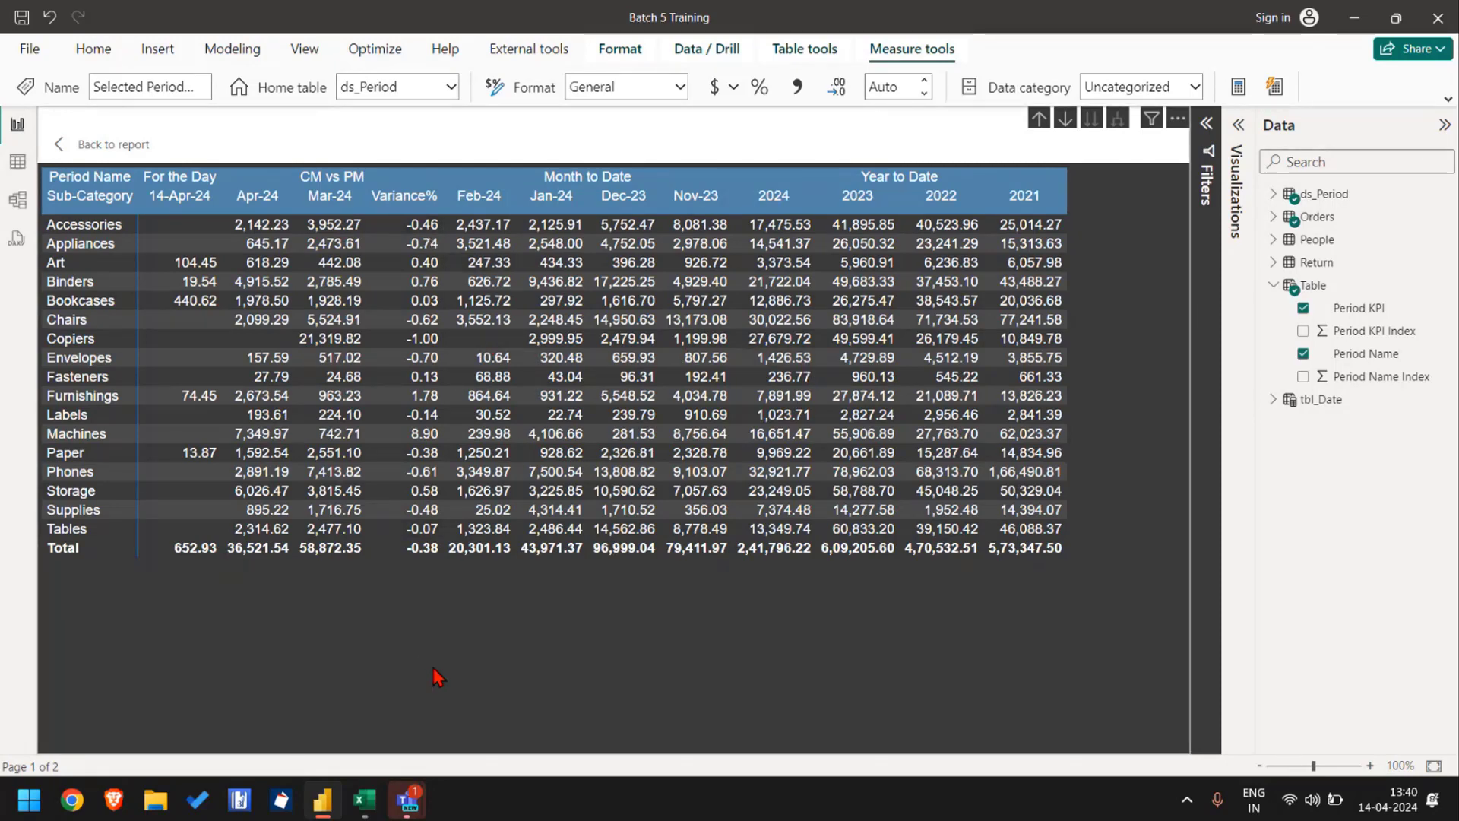
# Step: Wrap Variance Pct in the Selected Period Value measure as FORMAT([Variance Pct],"0.0%"), commit it and close the formula editor
pyautogui.click(1292, 195)
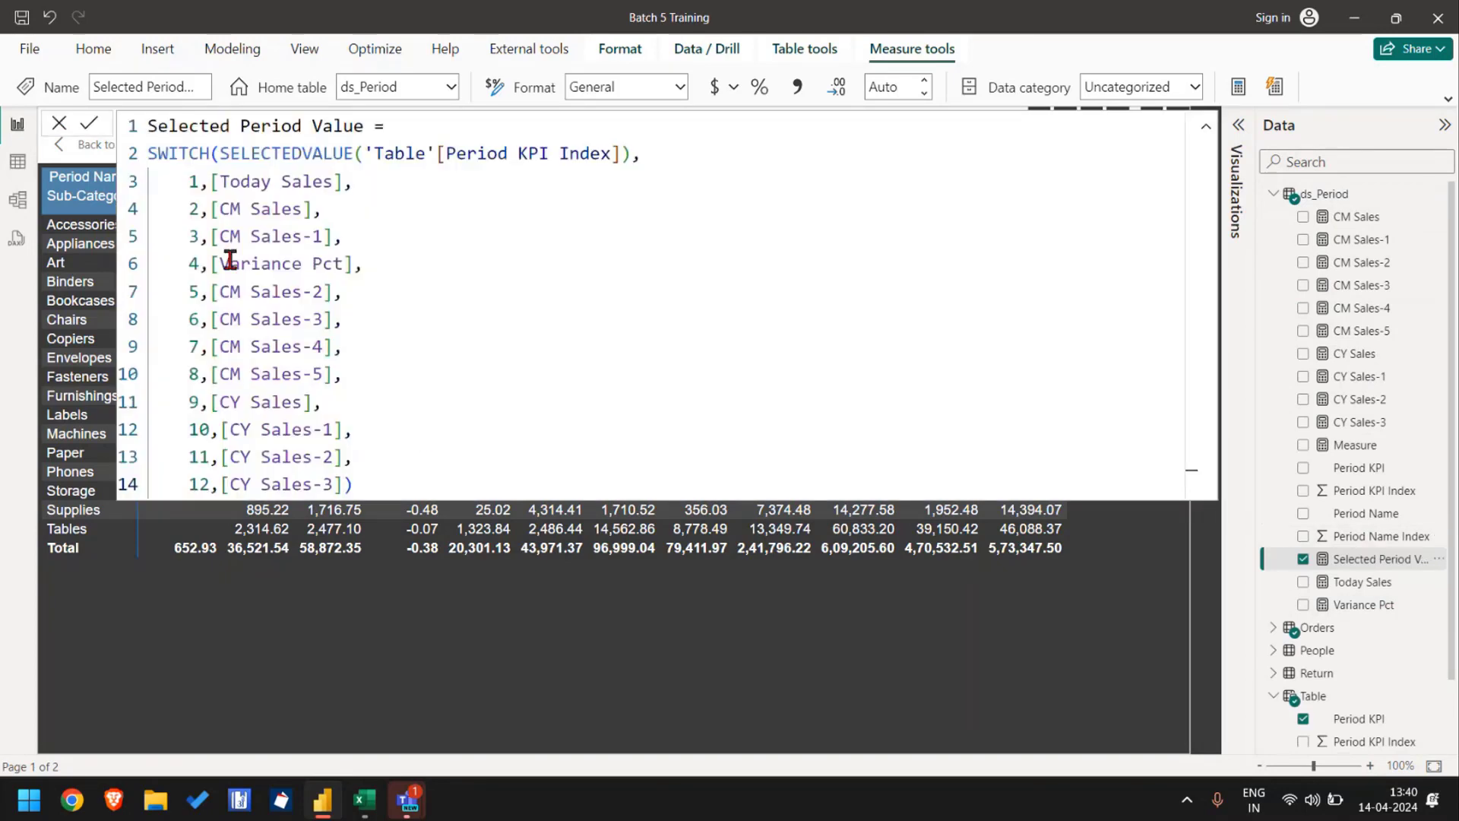
pyautogui.click(227, 264)
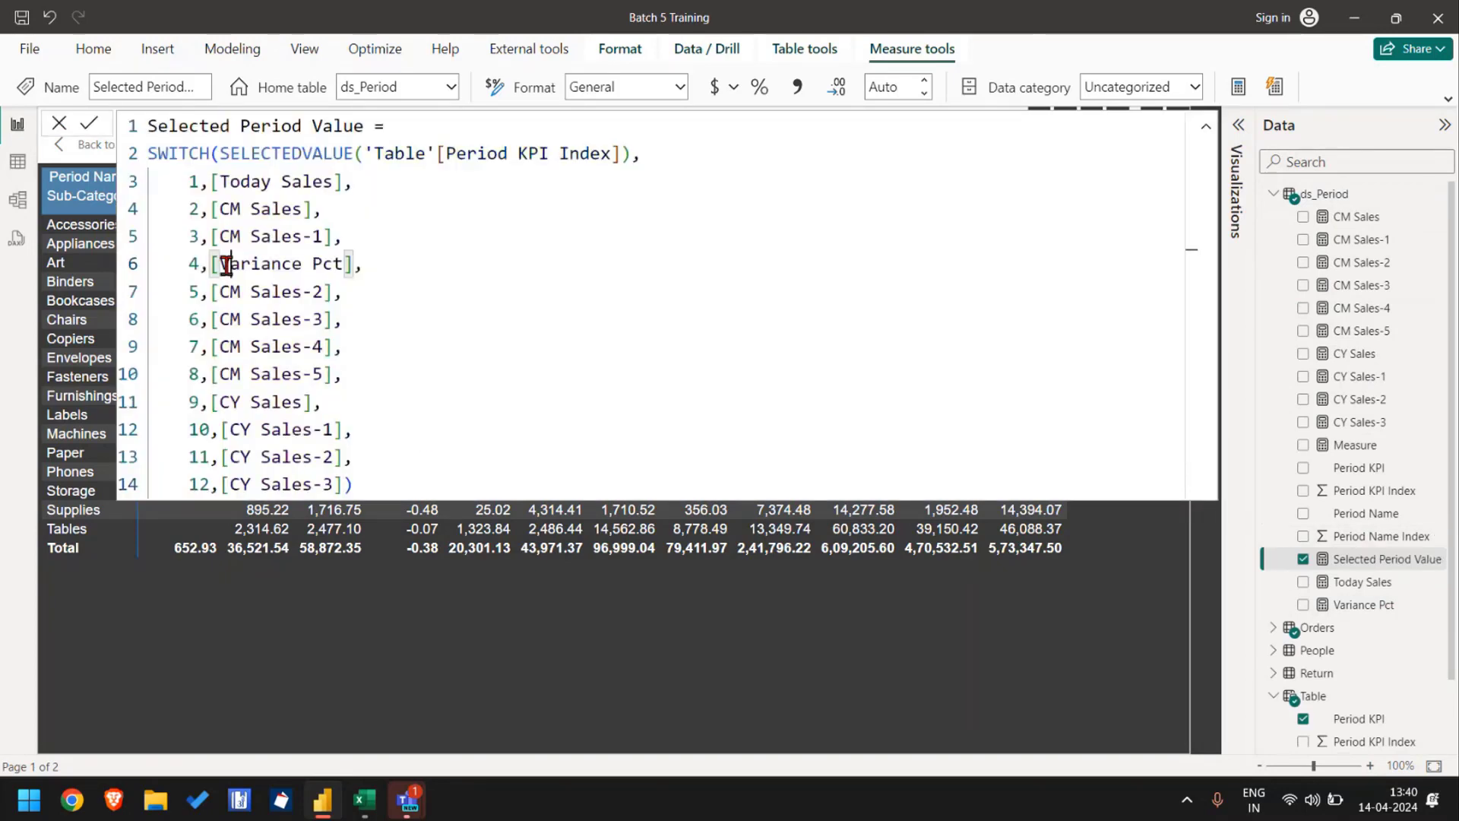
pyautogui.write('FORMAT([Variance Pct]')
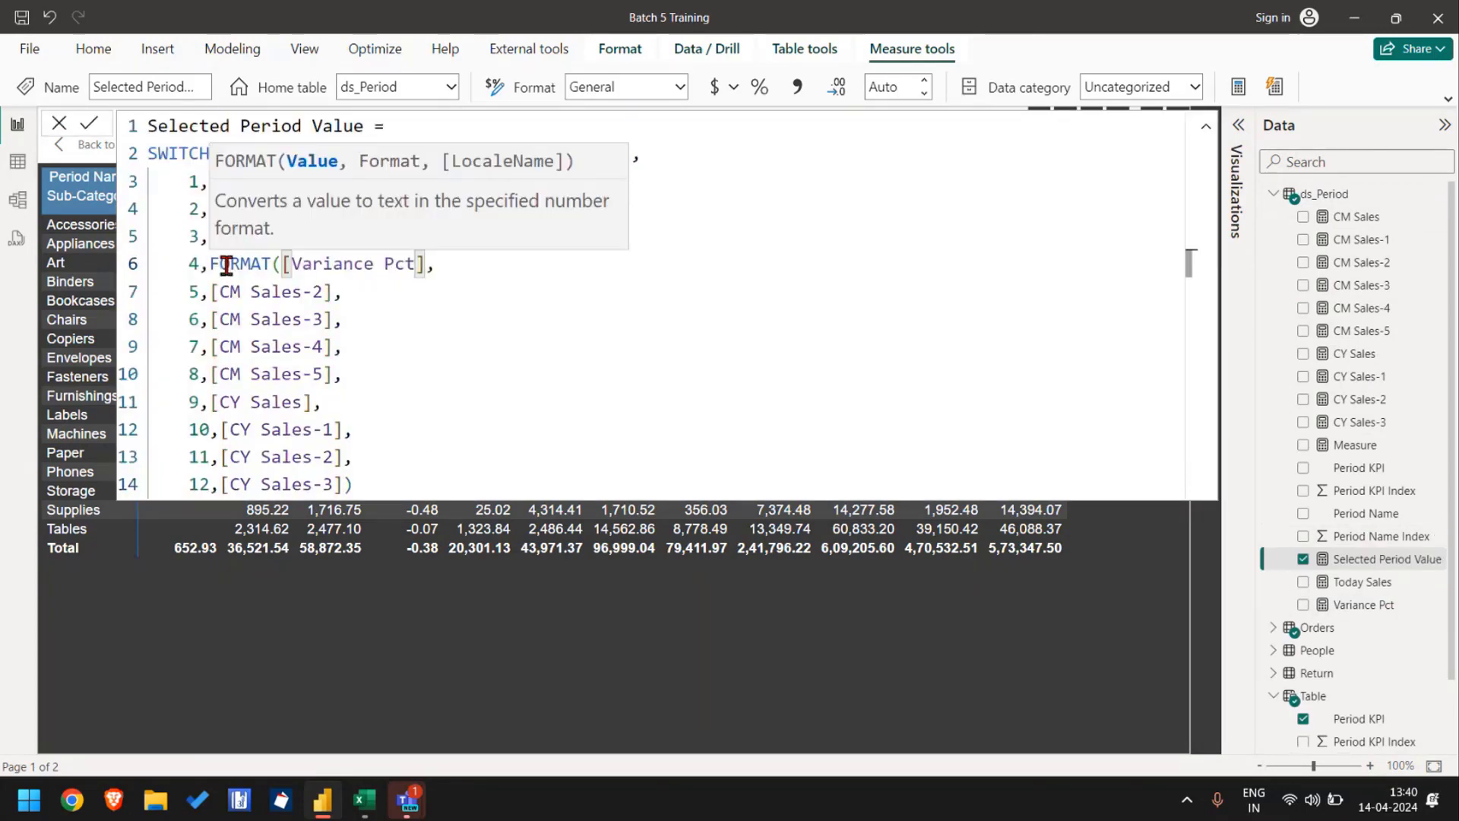
pyautogui.write(',')
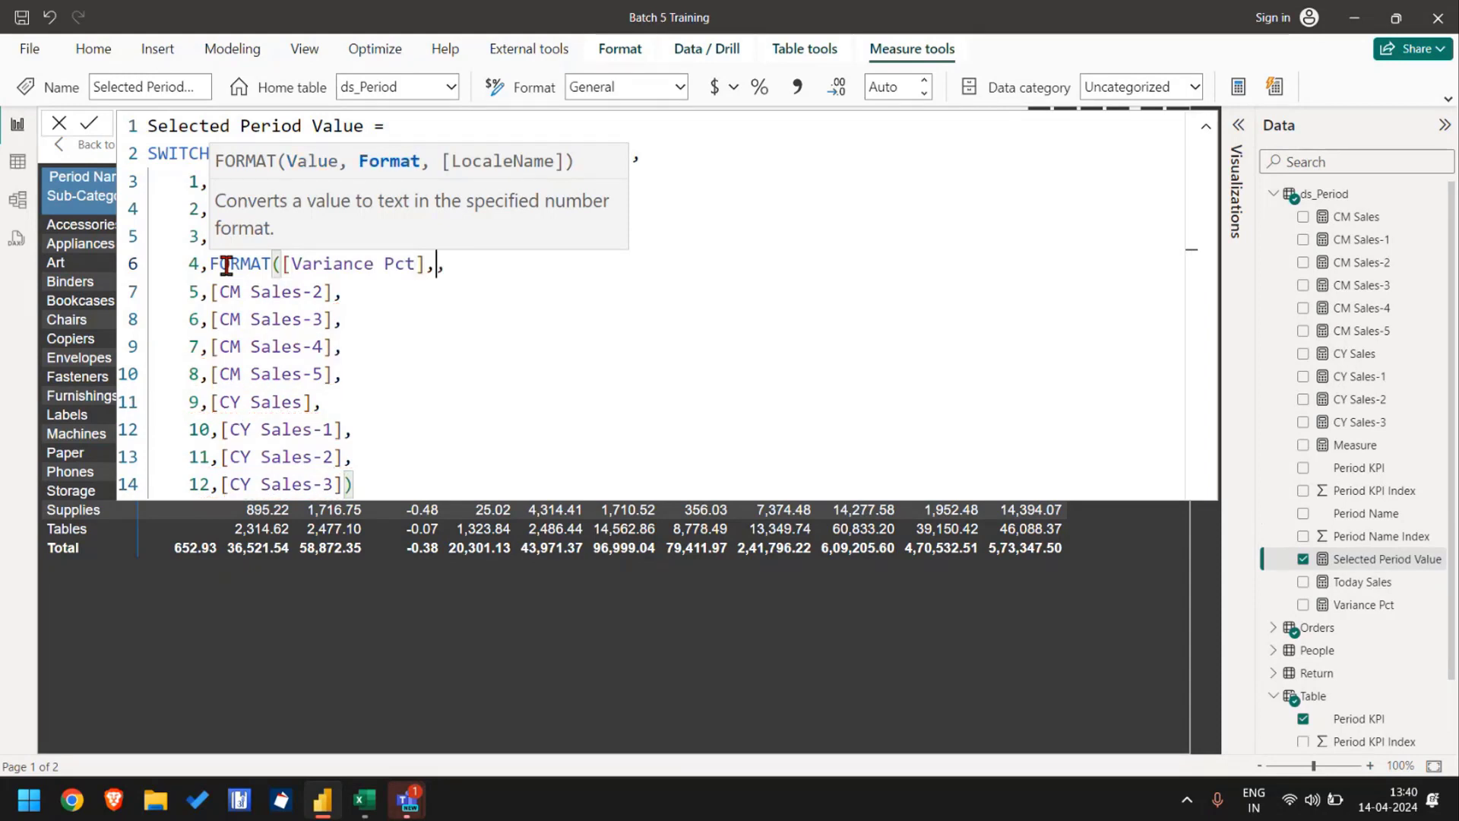
pyautogui.write('"0.0%')
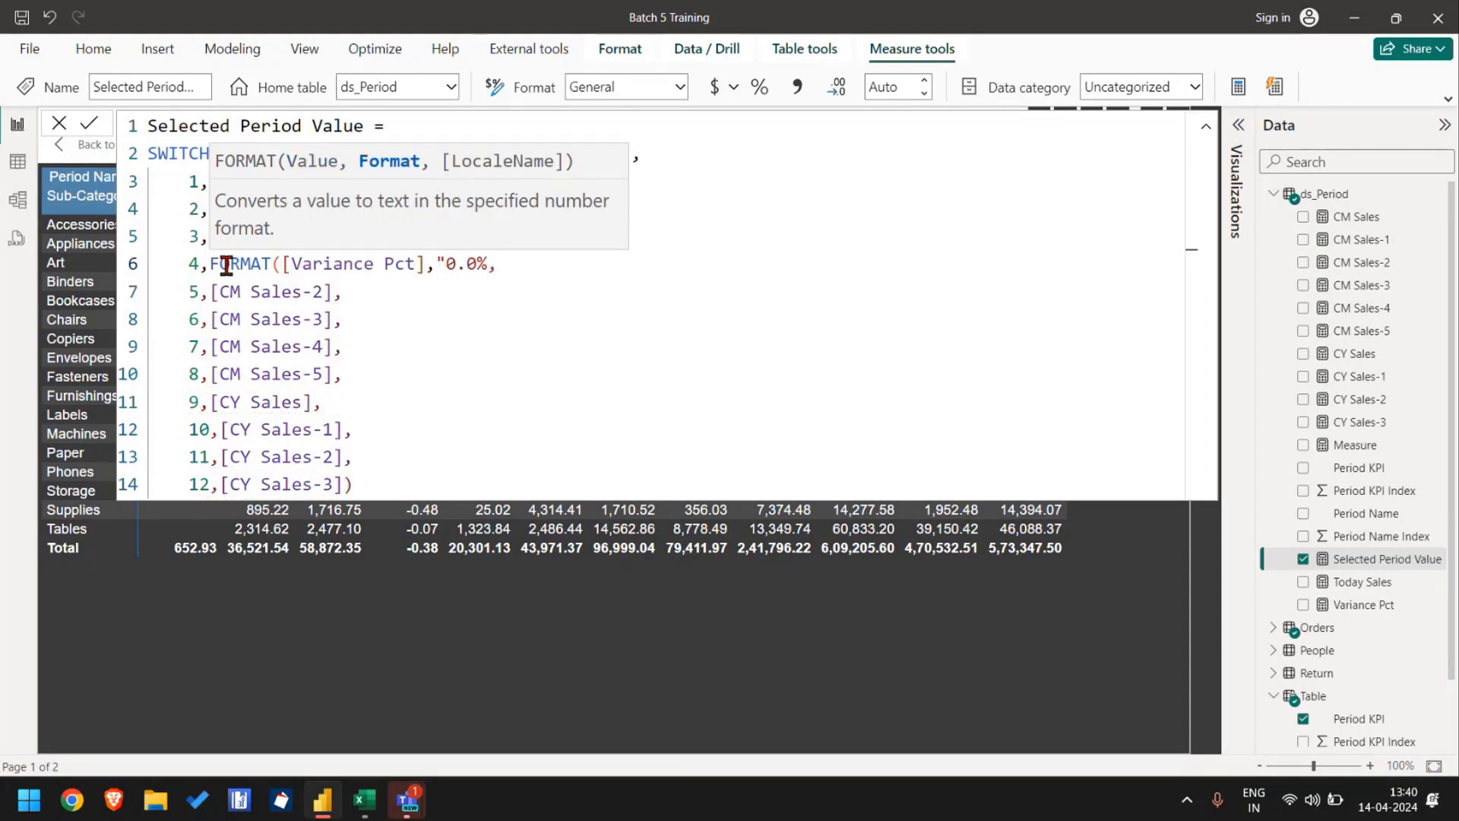
pyautogui.write('")')
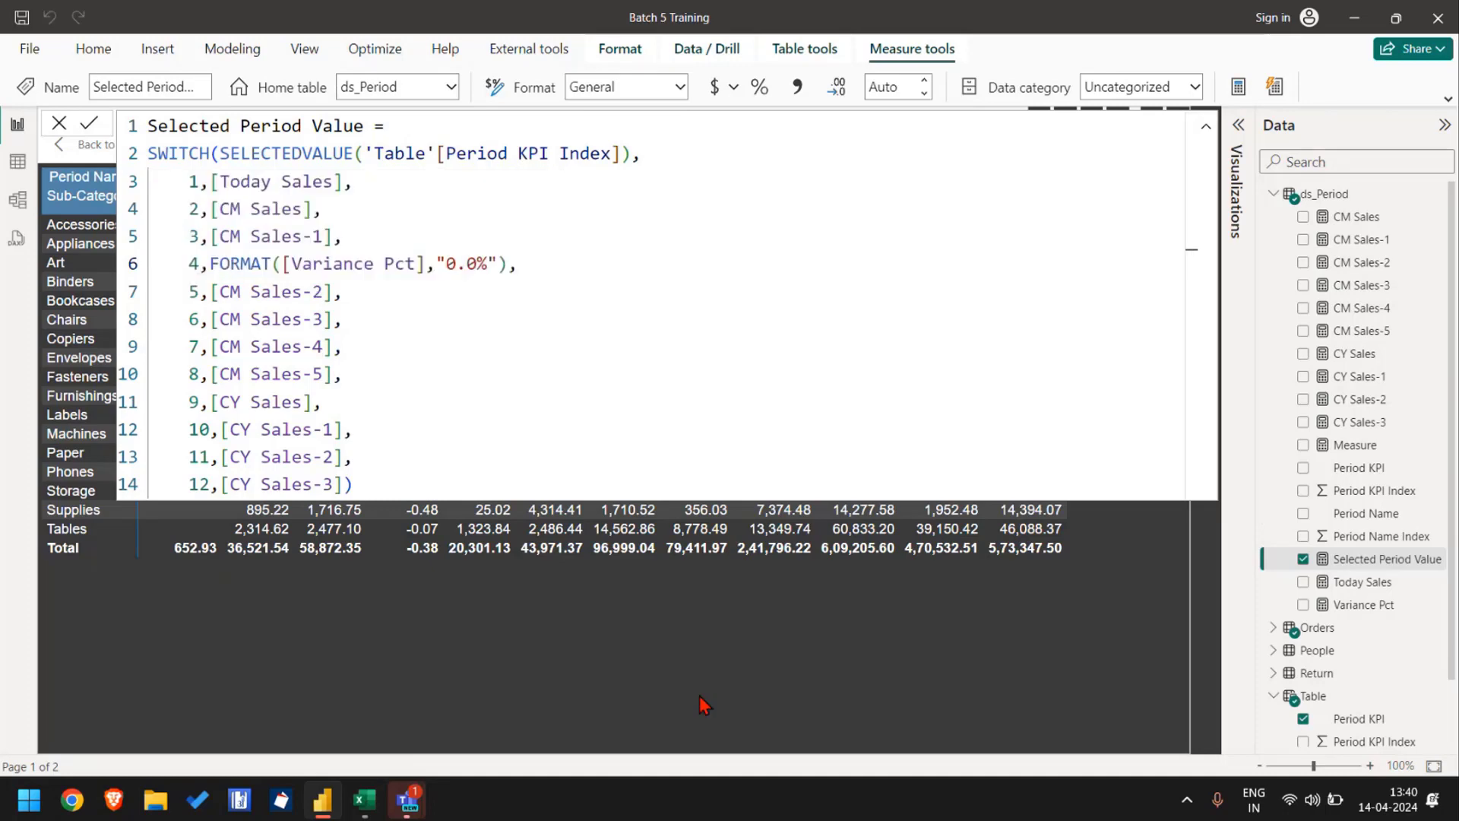
pyautogui.click(701, 705)
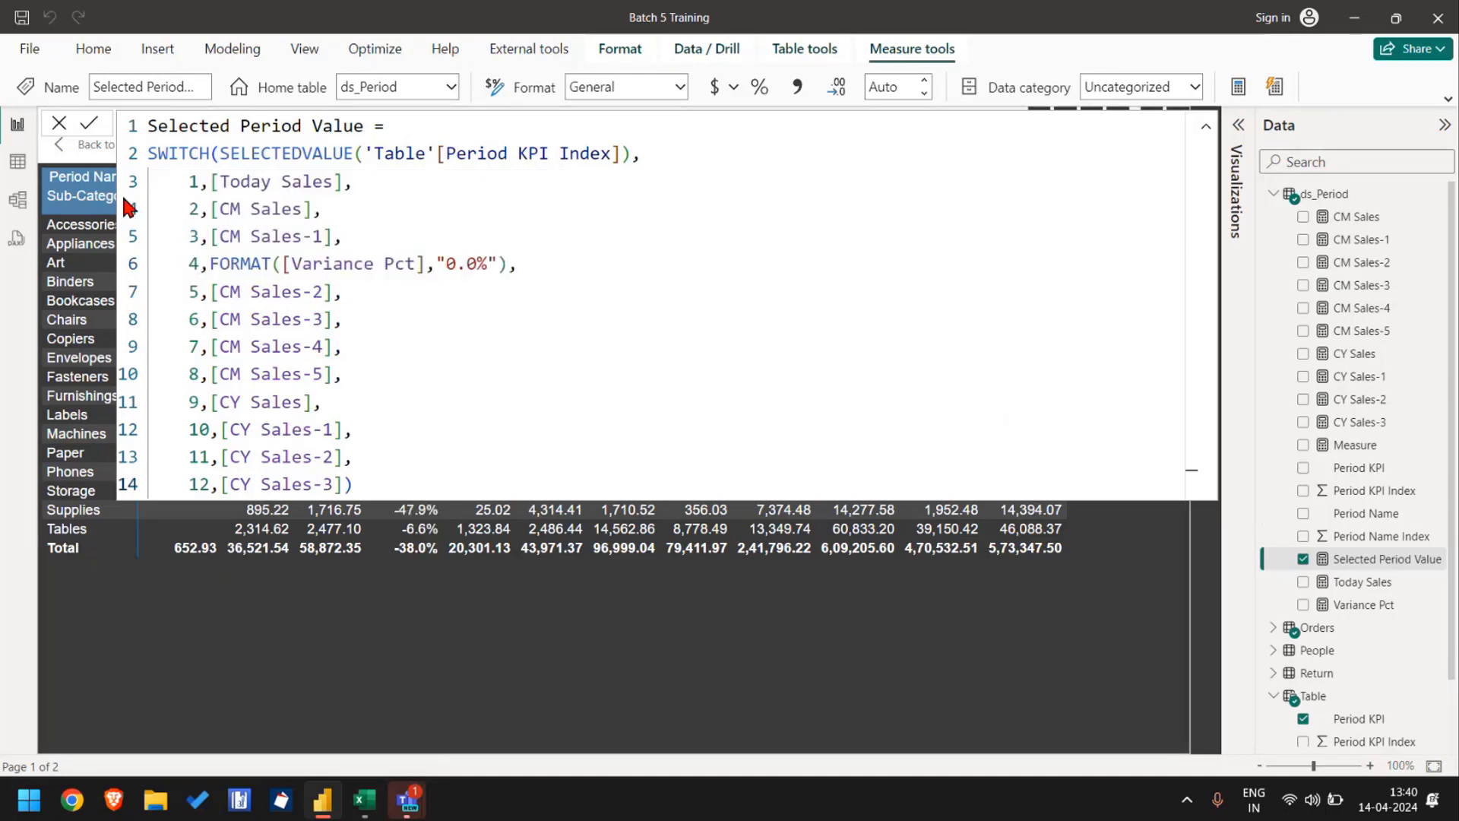
pyautogui.click(59, 124)
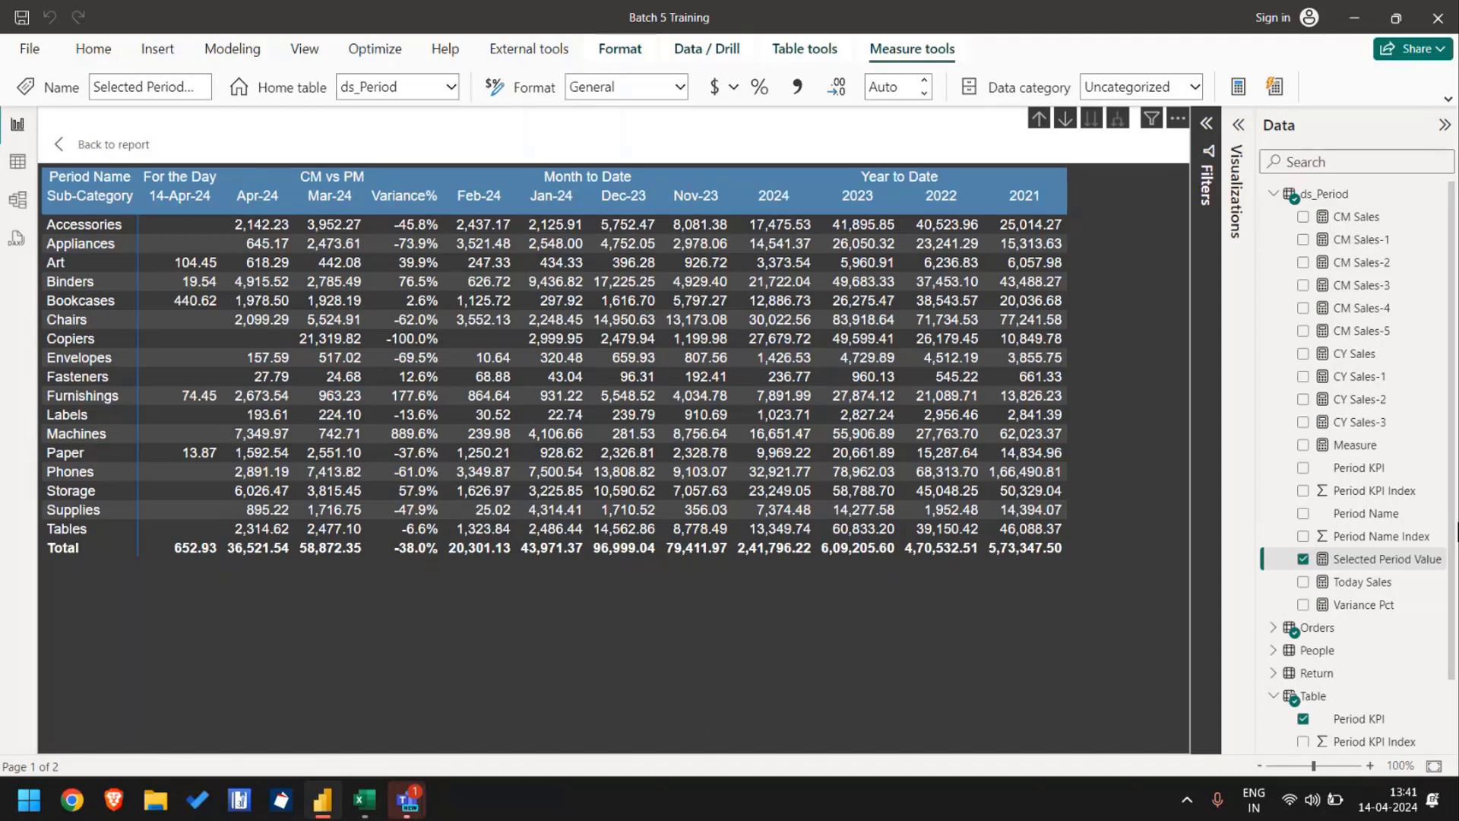
# Step: Add the Orders field Category above Sub-Category in the matrix rows and expand all categories to their sub-categories
pyautogui.click(1273, 196)
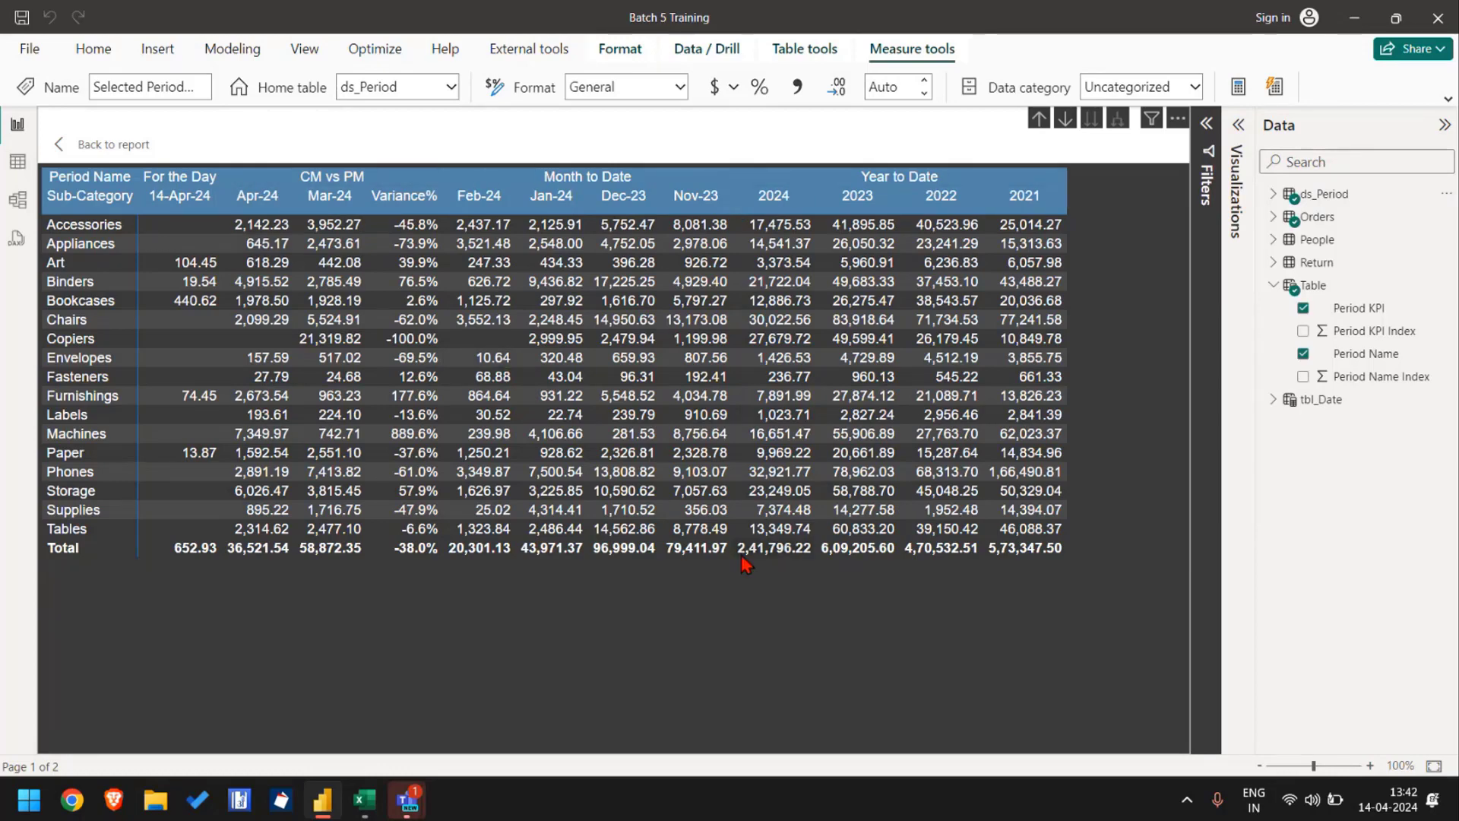
pyautogui.click(1275, 222)
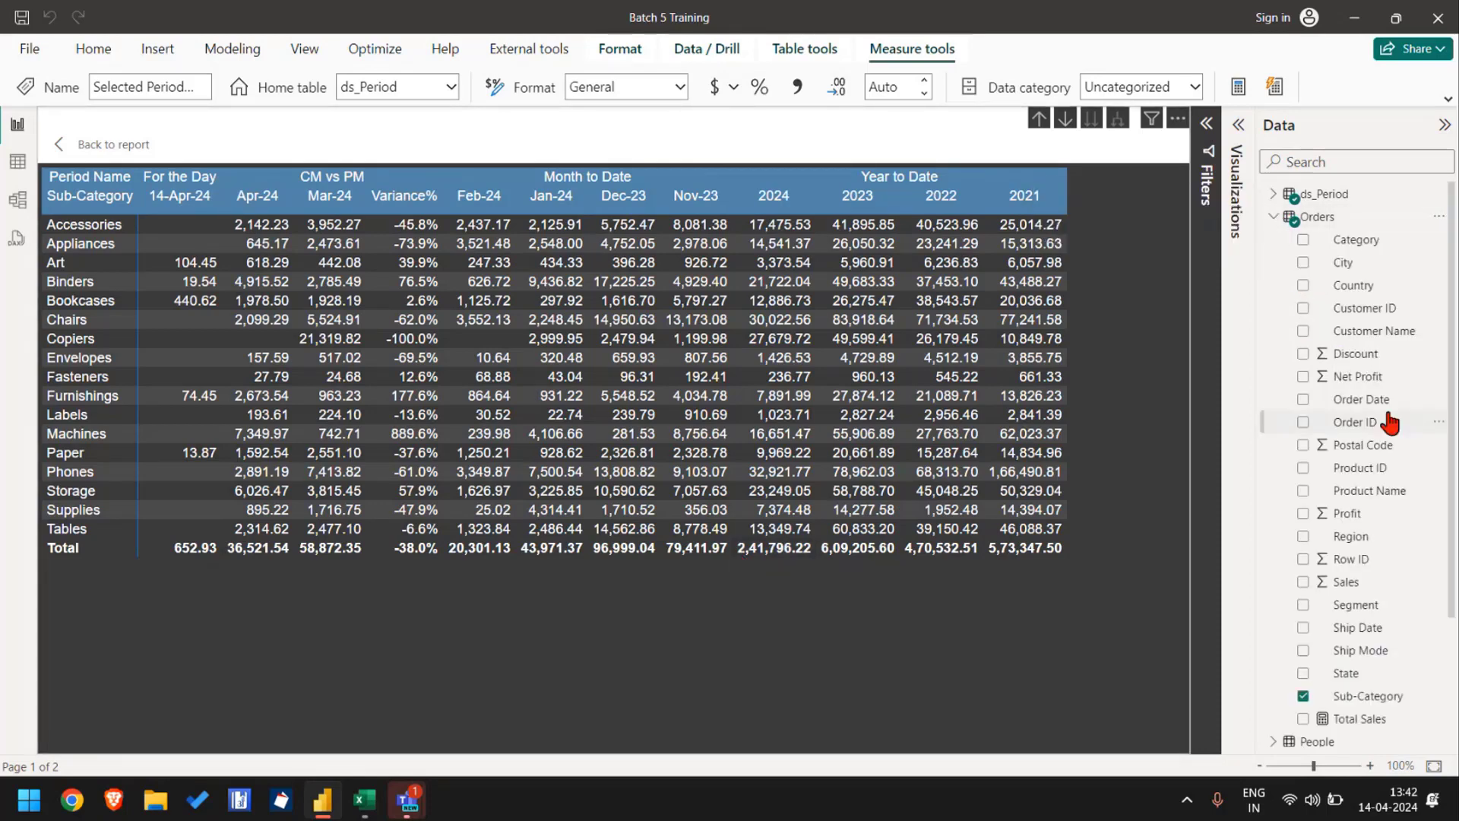
pyautogui.click(1232, 139)
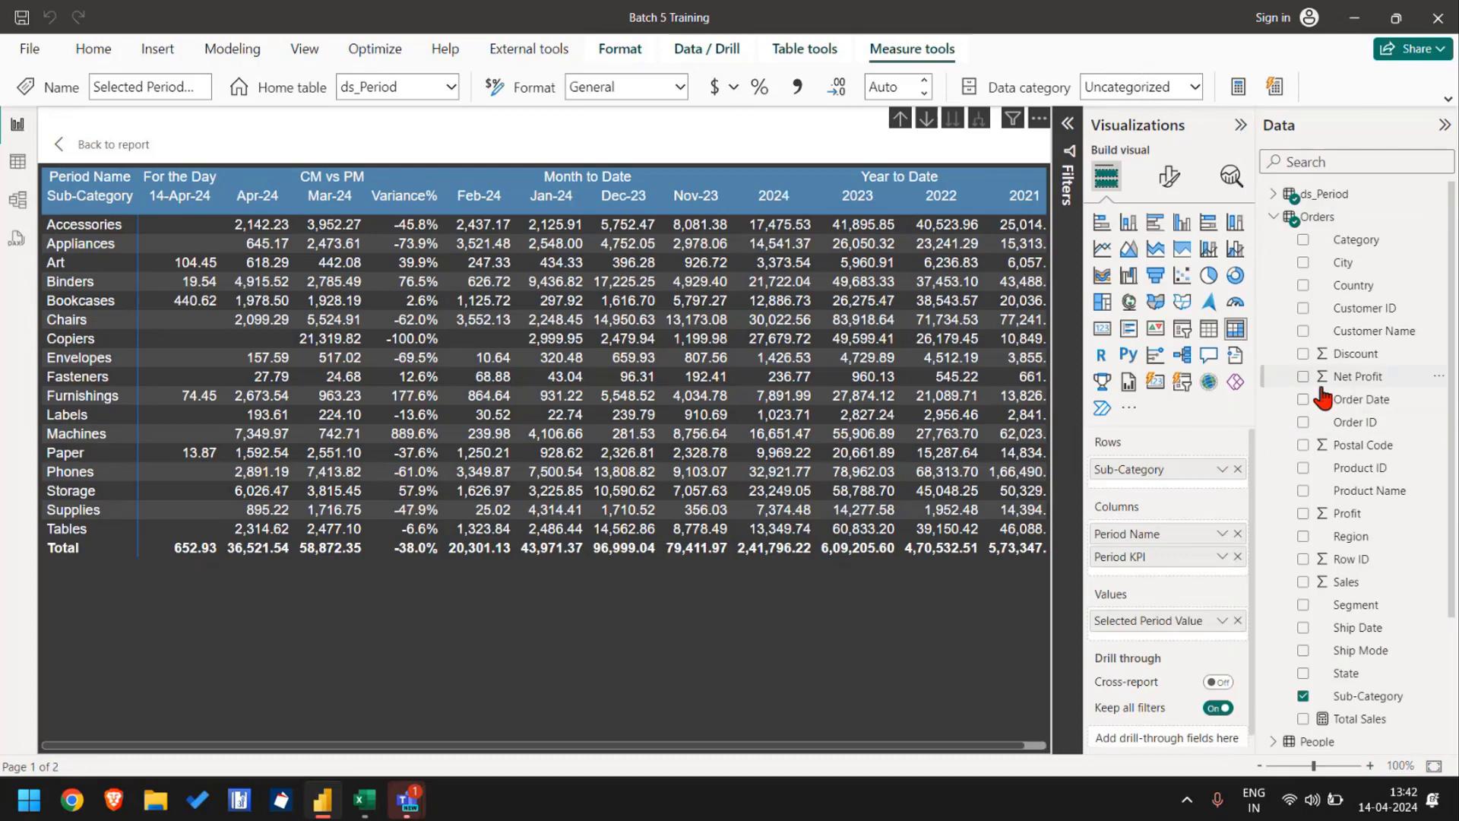
pyautogui.moveTo(1361, 242); pyautogui.dragTo(1179, 476)
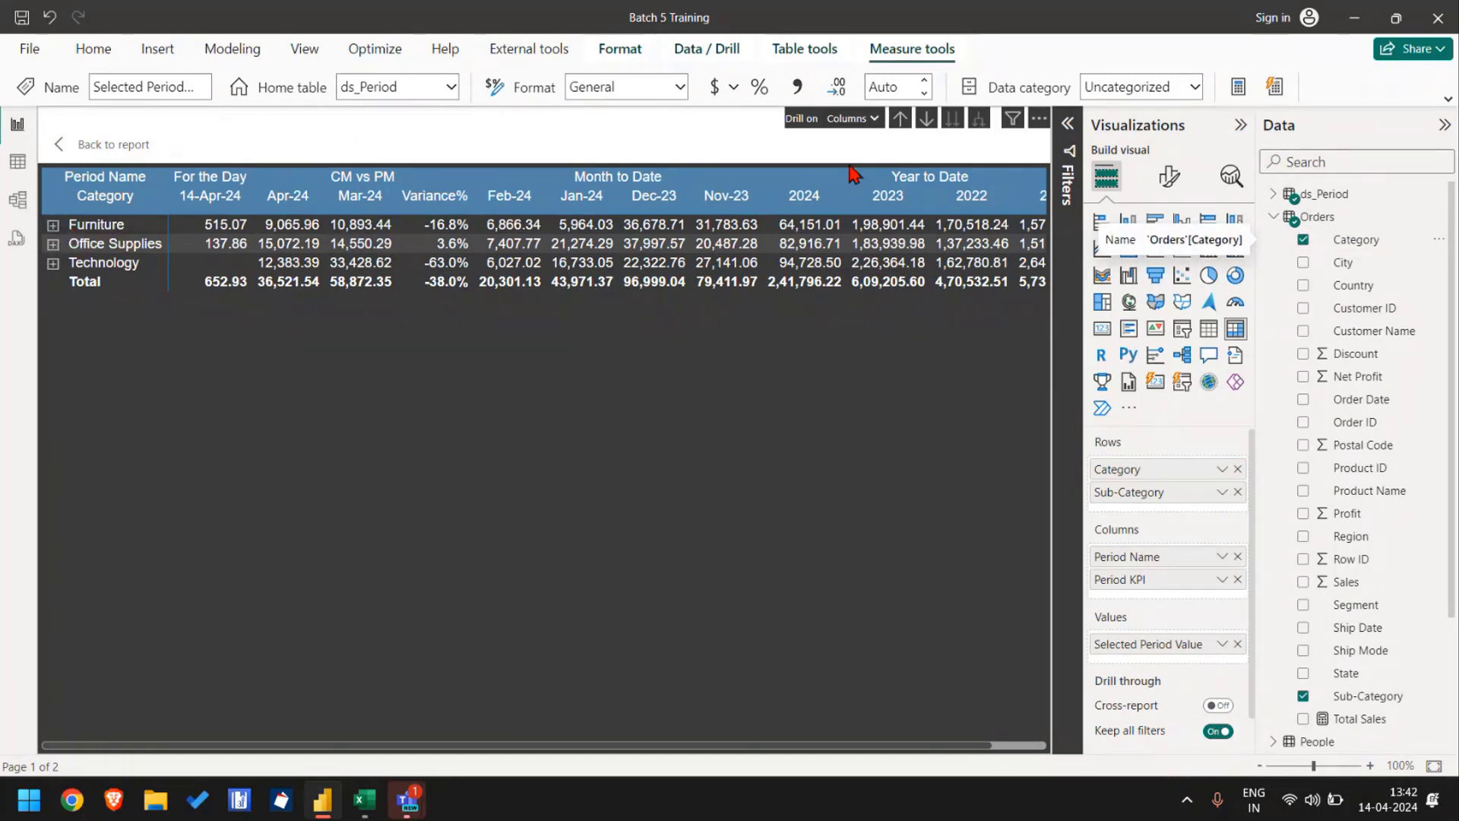
pyautogui.click(857, 136)
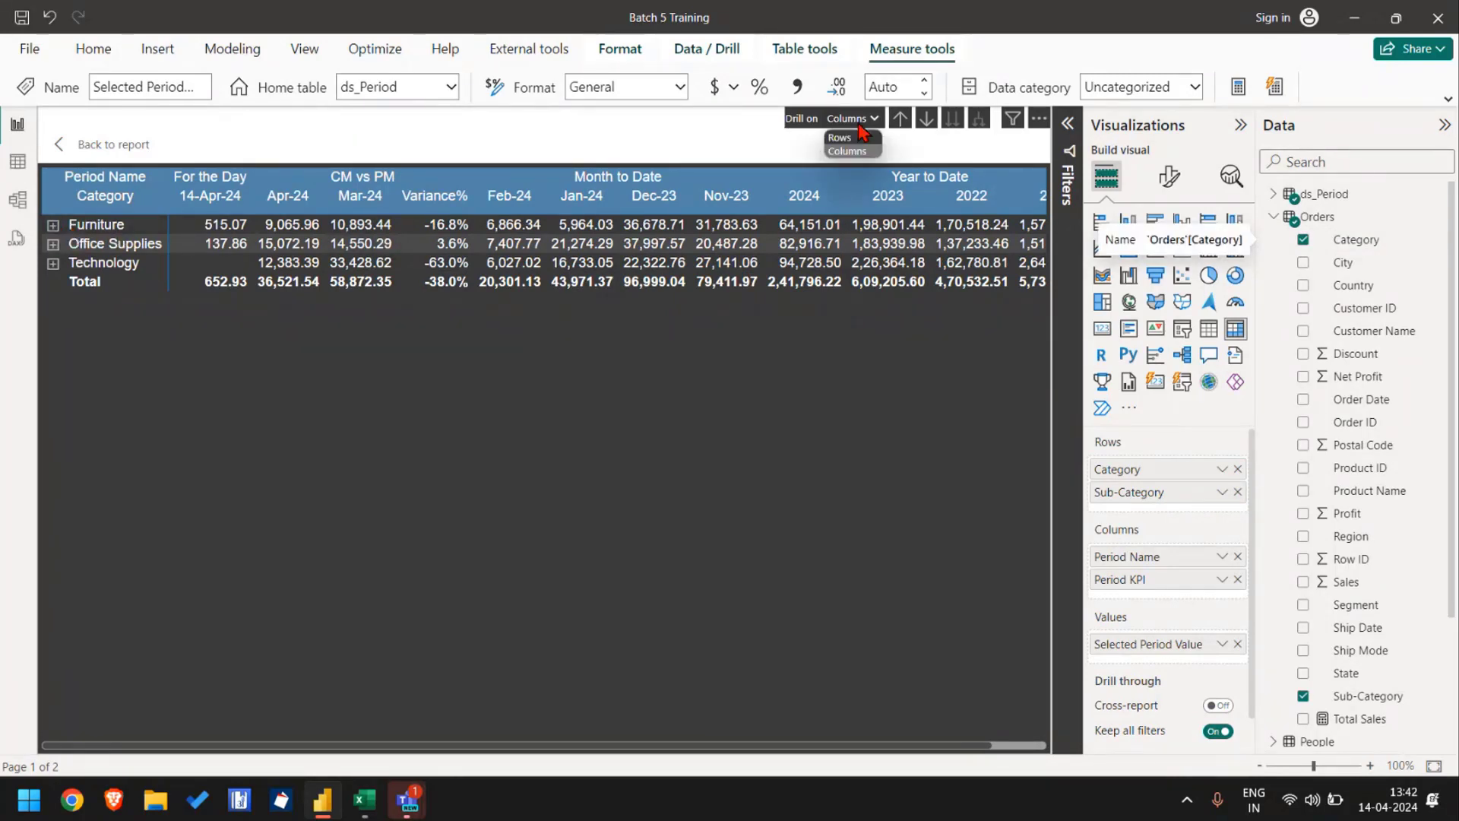
pyautogui.click(854, 138)
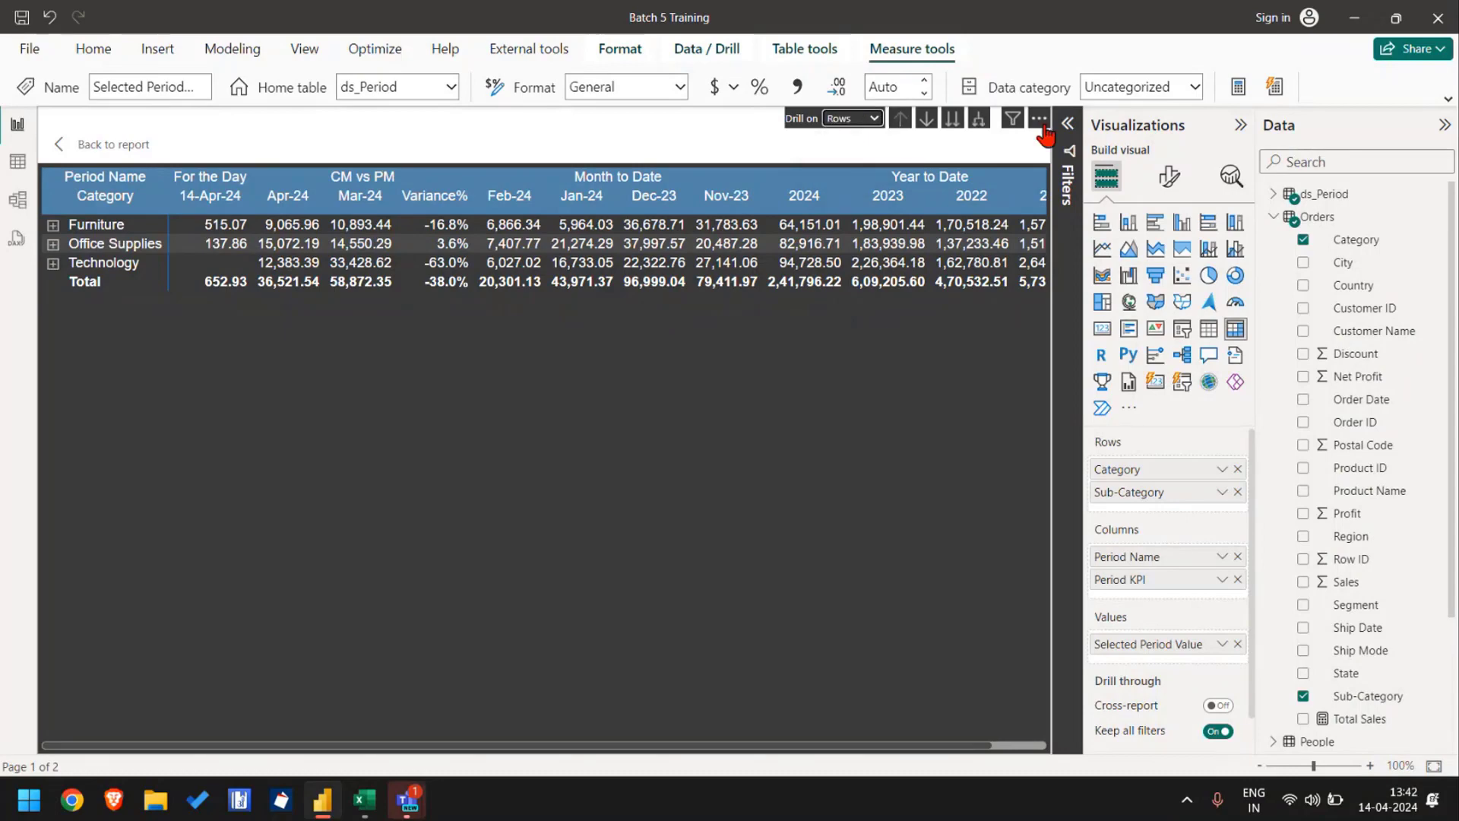
pyautogui.click(979, 121)
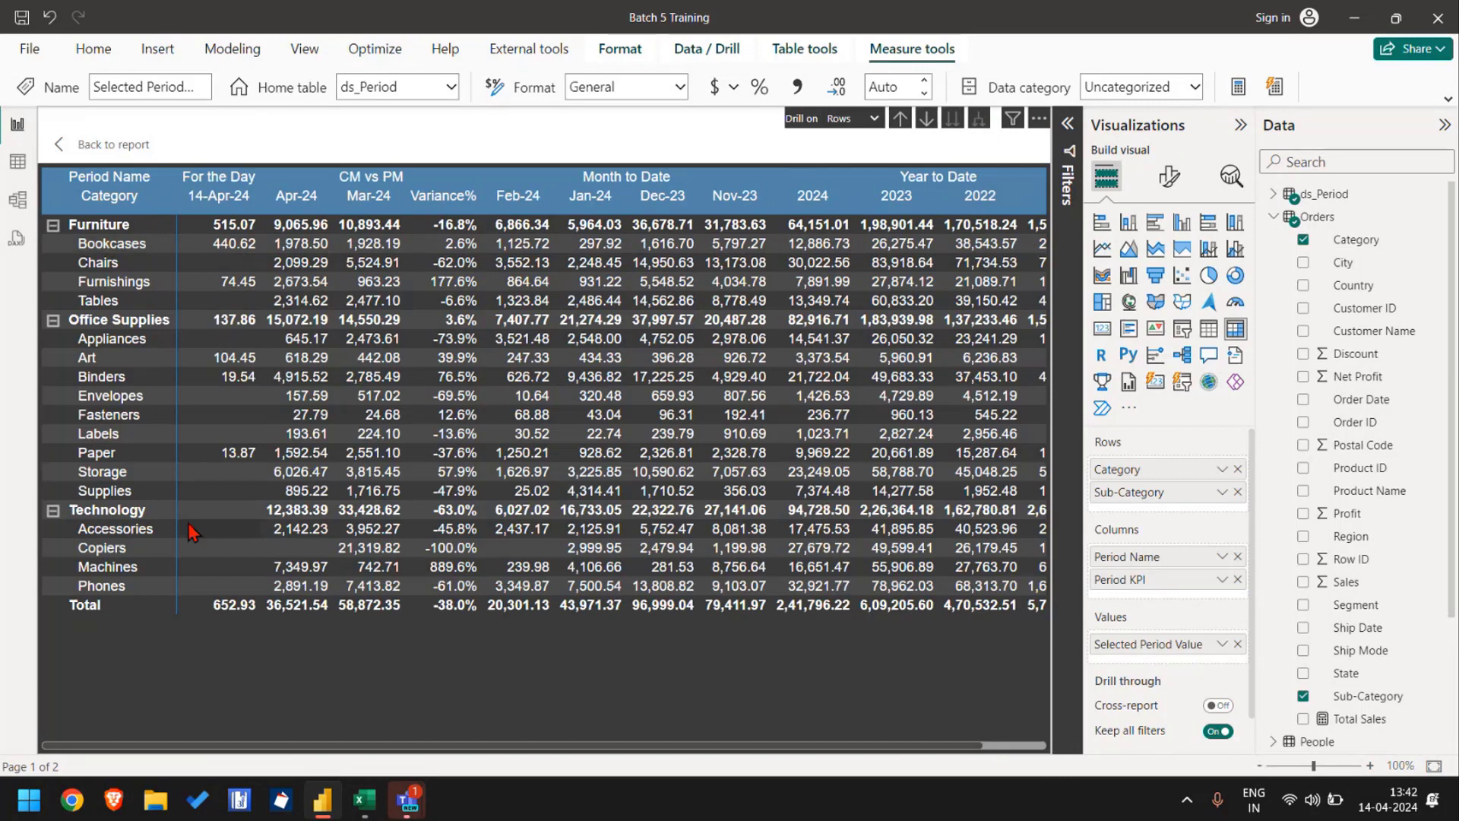
# Step: Replace Category with the Orders field Region above Sub-Category in the matrix rows and expand all regions to their sub-categories
pyautogui.click(1237, 469)
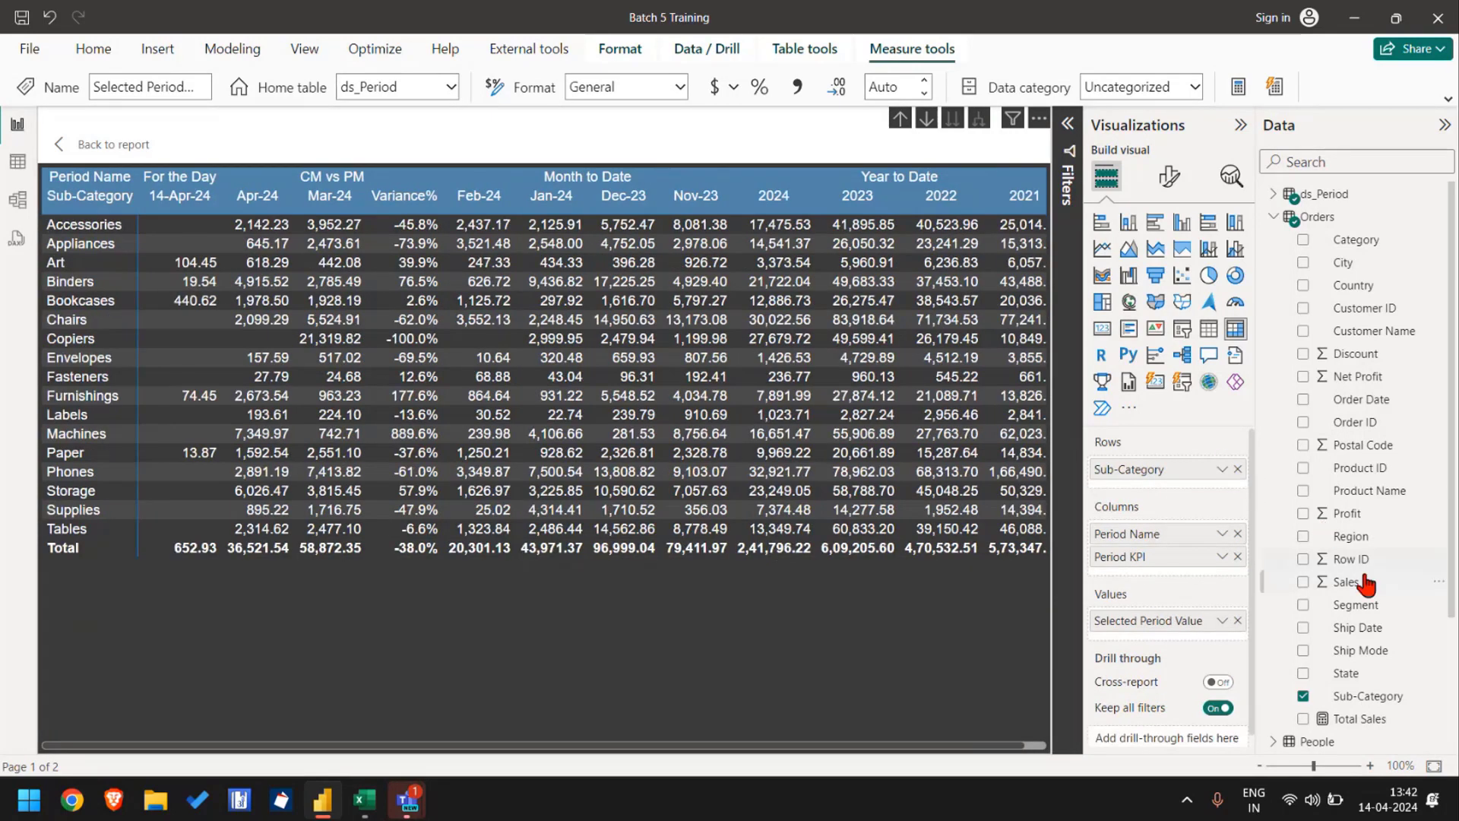
pyautogui.moveTo(1350, 536); pyautogui.dragTo(1197, 473)
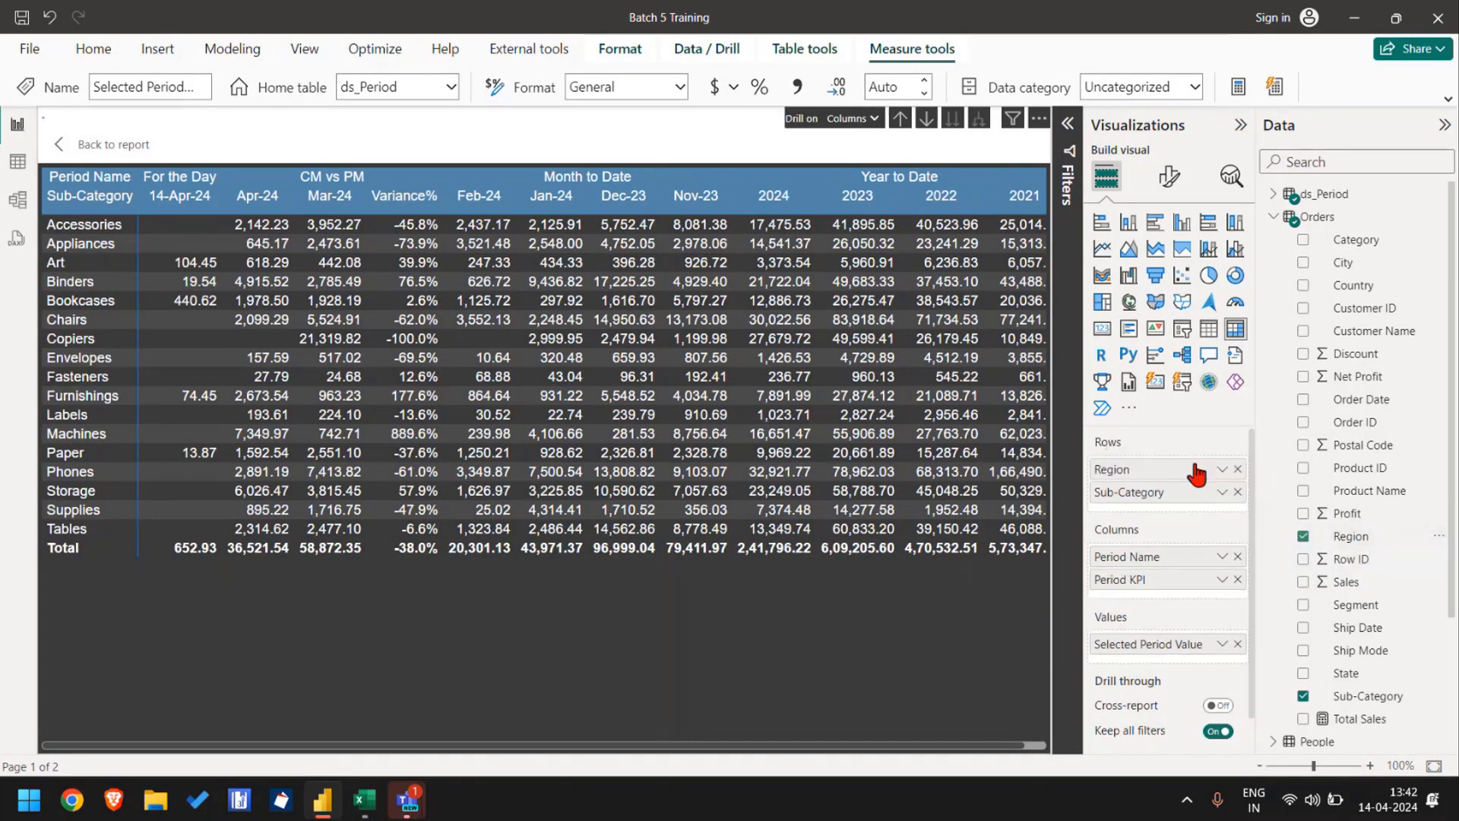
pyautogui.click(863, 120)
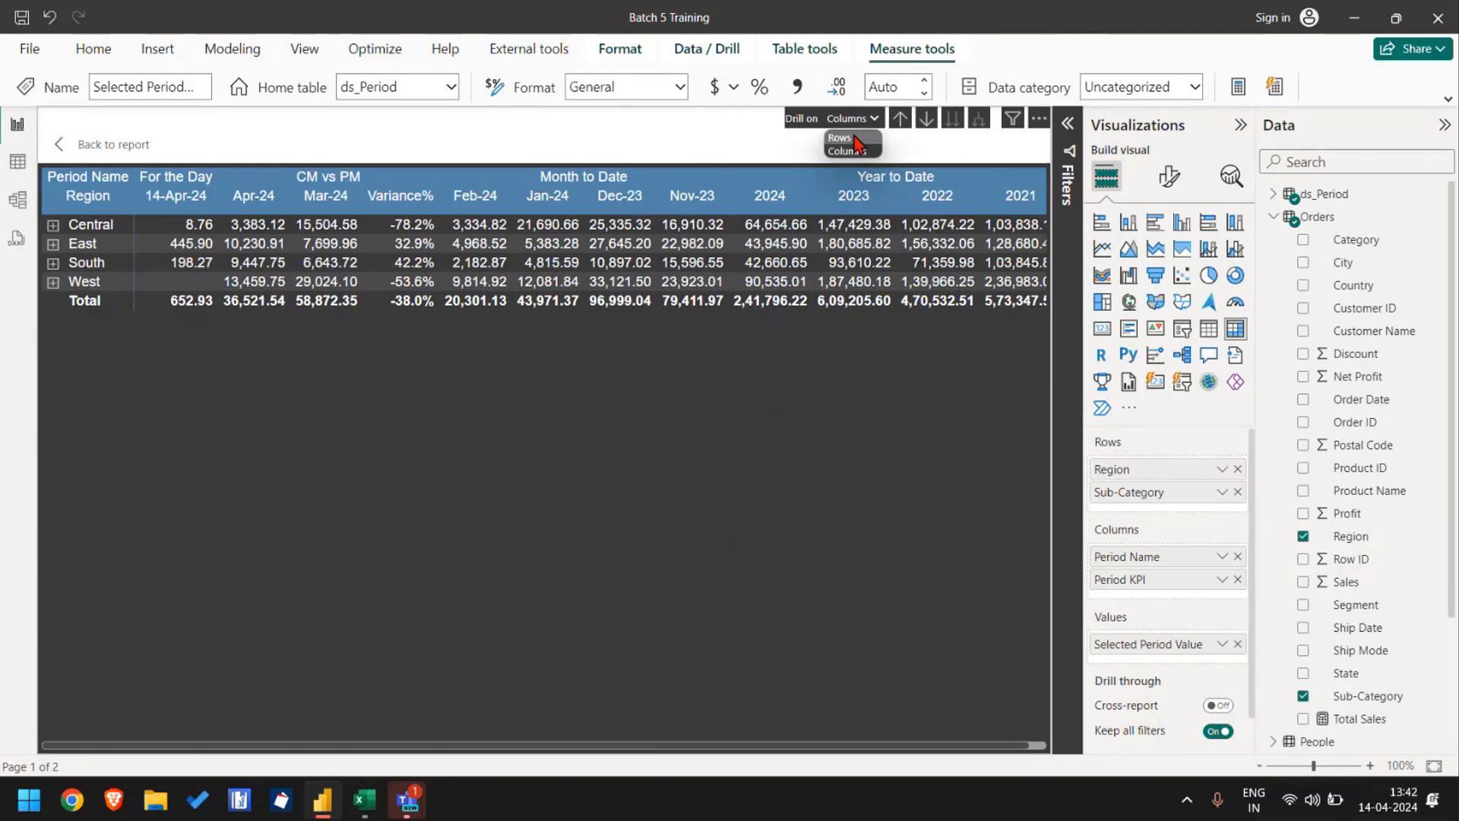
pyautogui.click(844, 137)
pyautogui.click(979, 119)
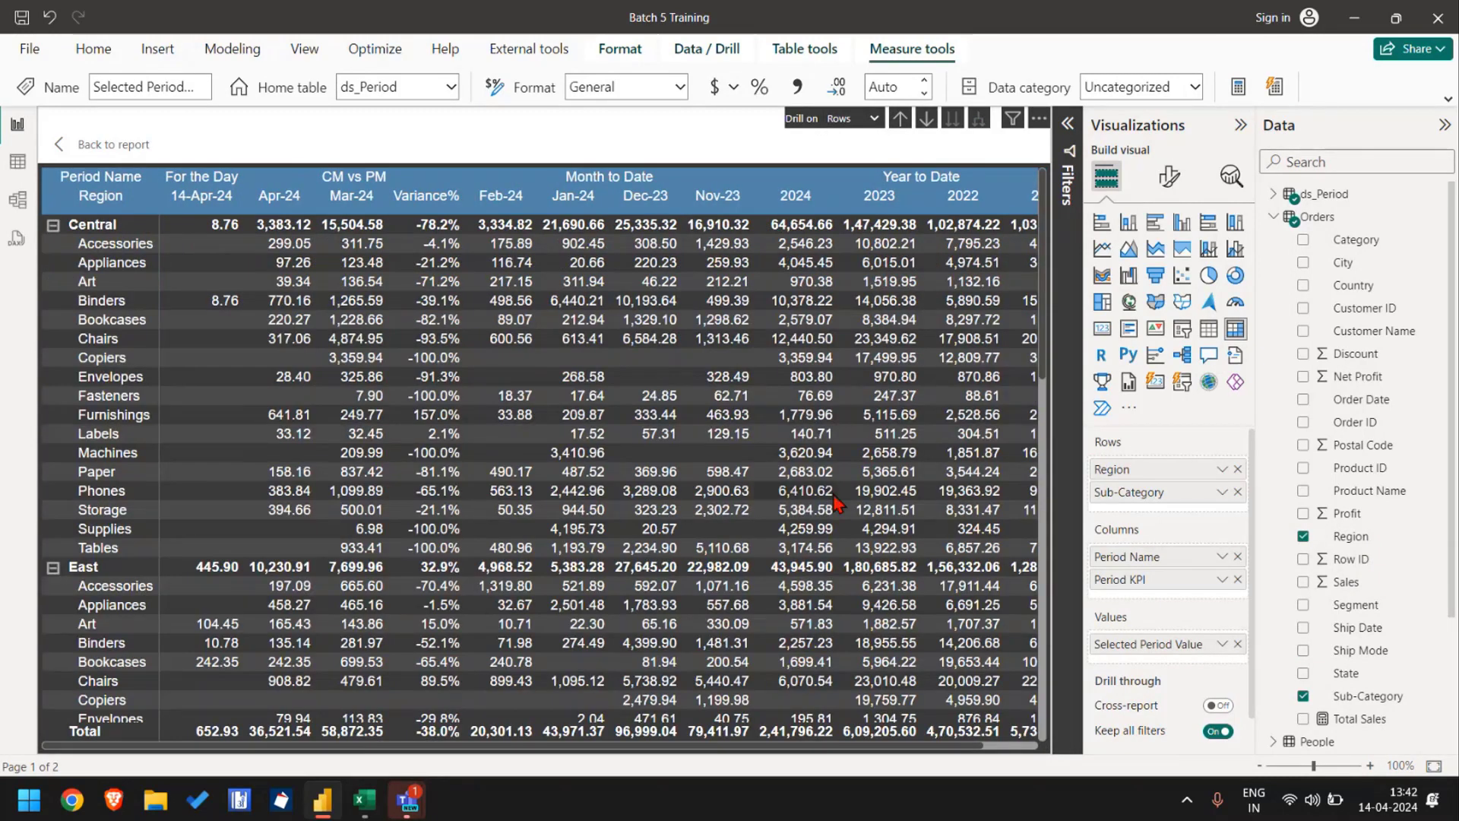
# Step: Review the Region and Sub-Category matrix and collapse the Visualizations pane to fit all Year to Date columns
pyautogui.scroll(-3, 836, 503)
pyautogui.scroll(3, 836, 503)
pyautogui.hscroll(1, 836, 503)
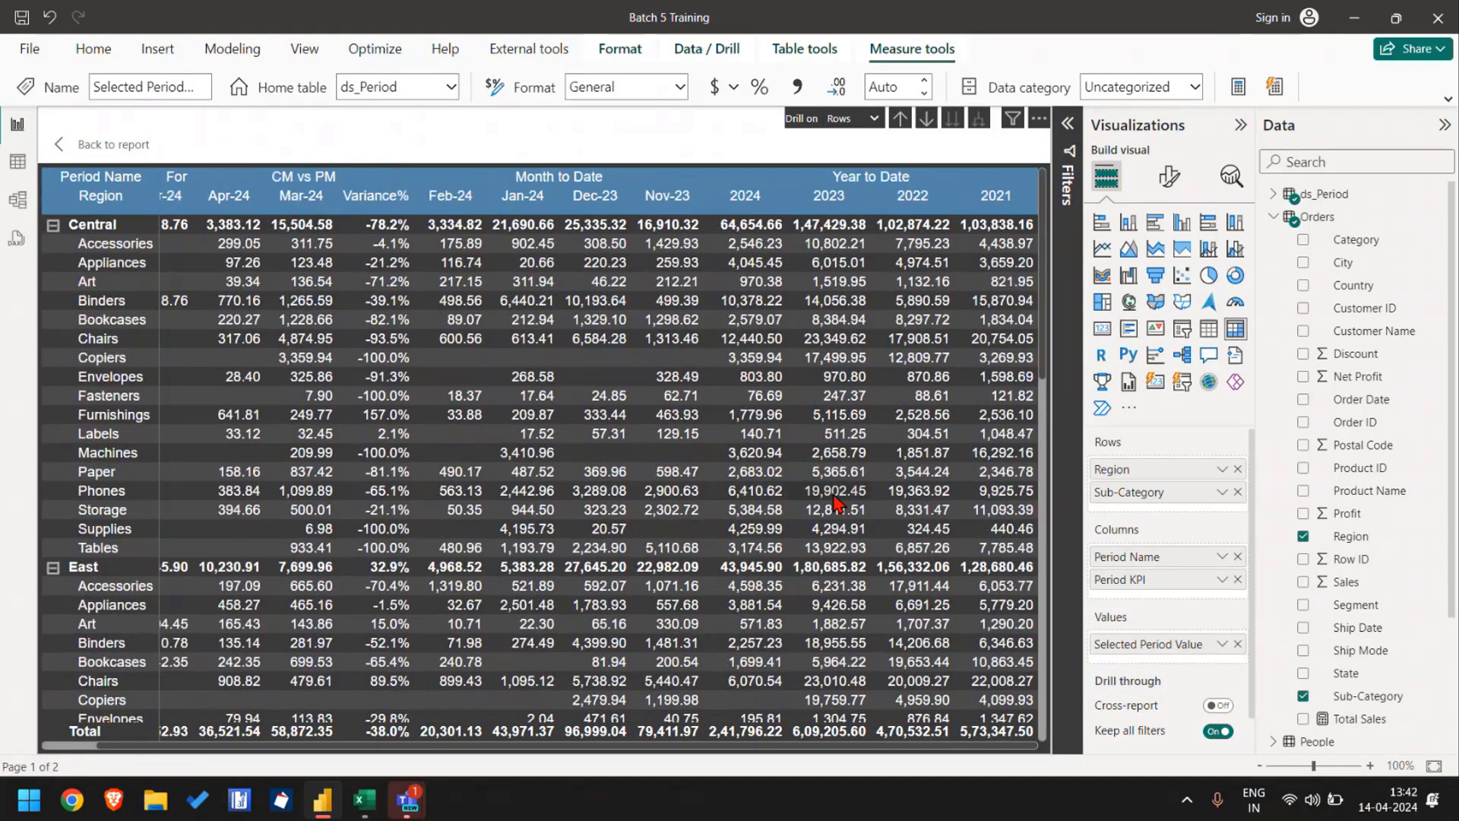
pyautogui.hscroll(-1, 836, 503)
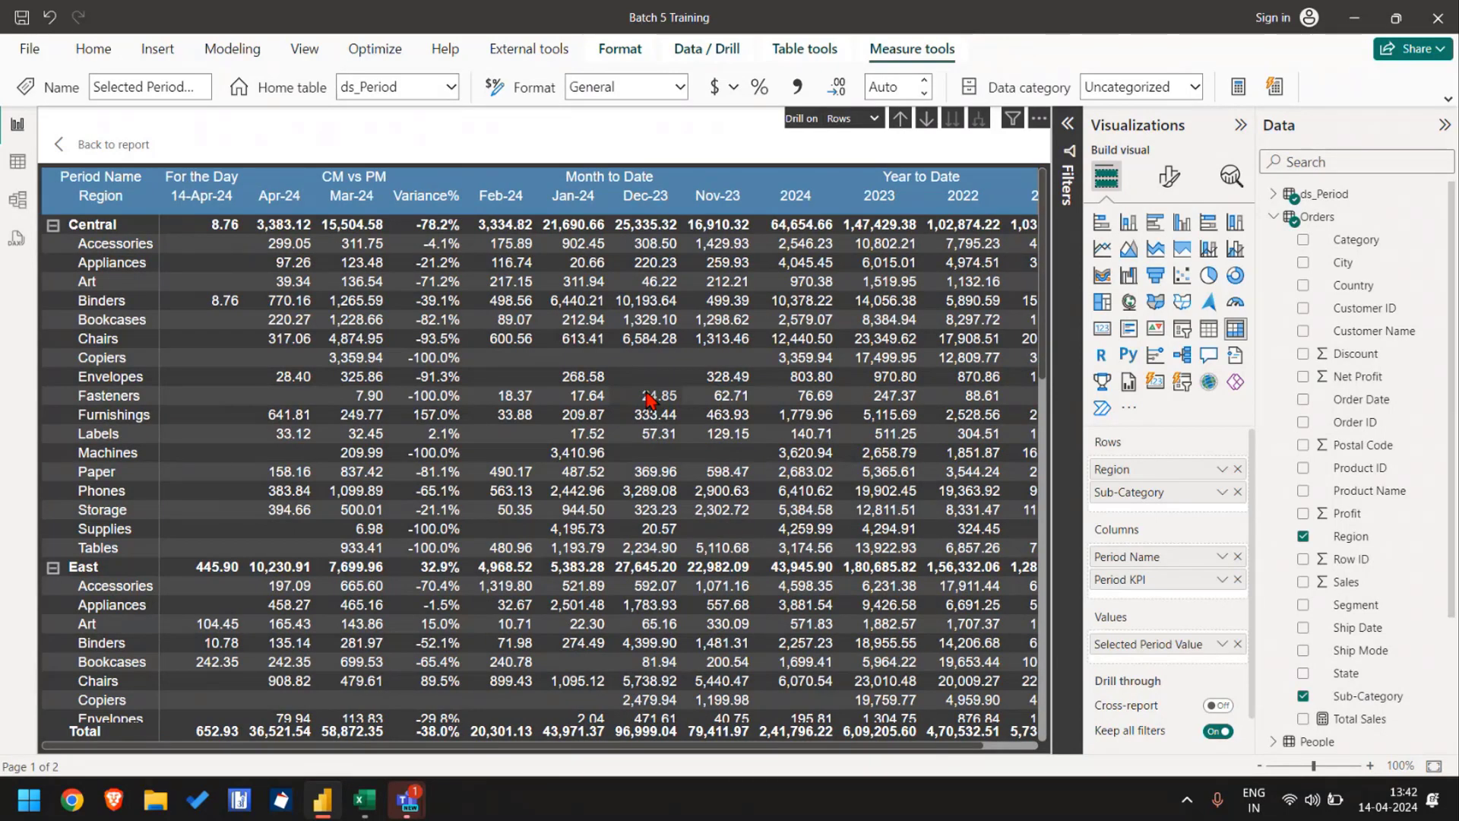
pyautogui.click(1180, 126)
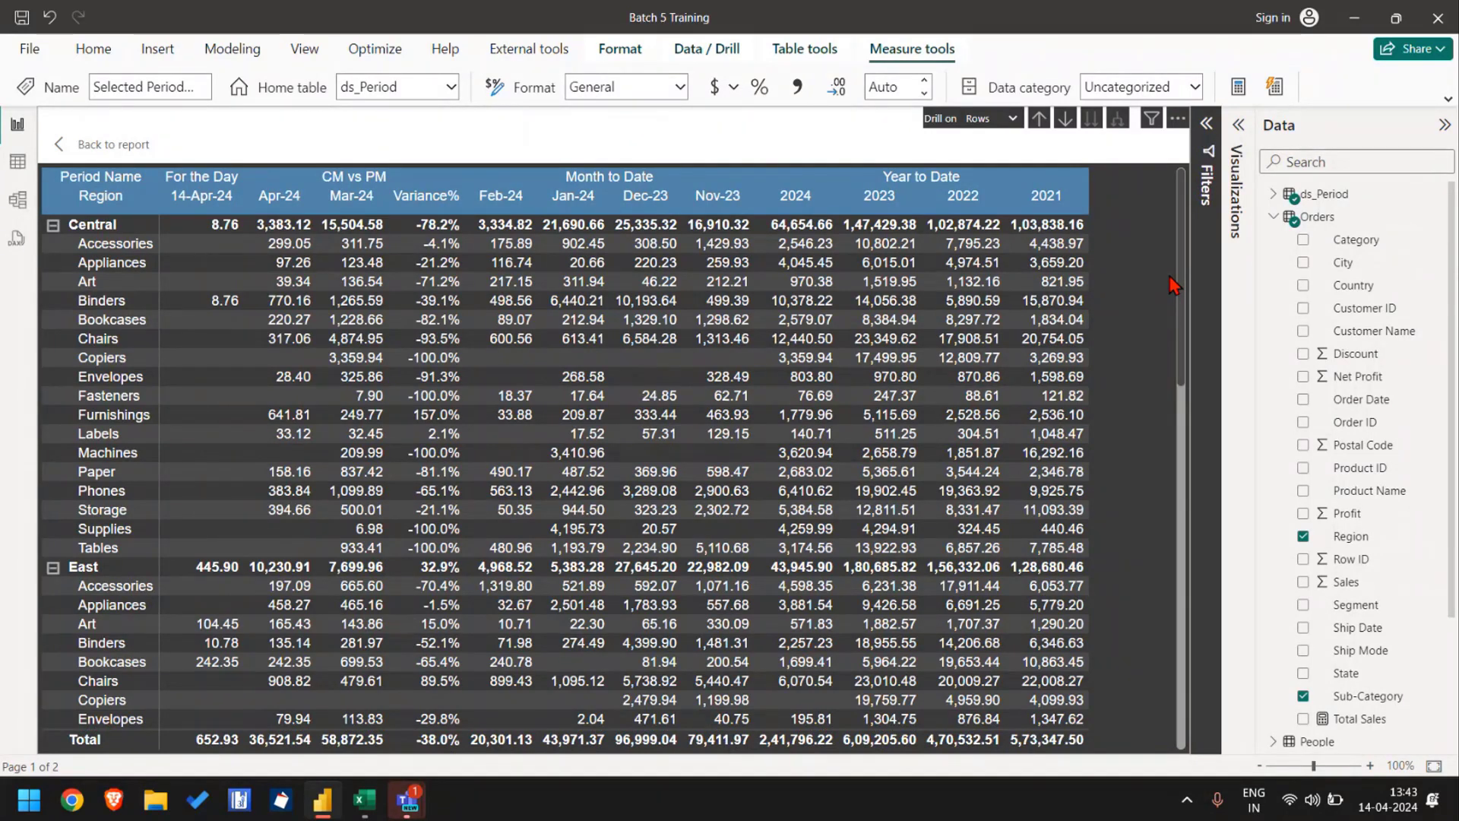
# Step: Switch to the Pbi Hindi YouTube channel in Chrome, open its Data Security in Power BI playlist and pause the first video
pyautogui.hotkey('alt', 'Tab')
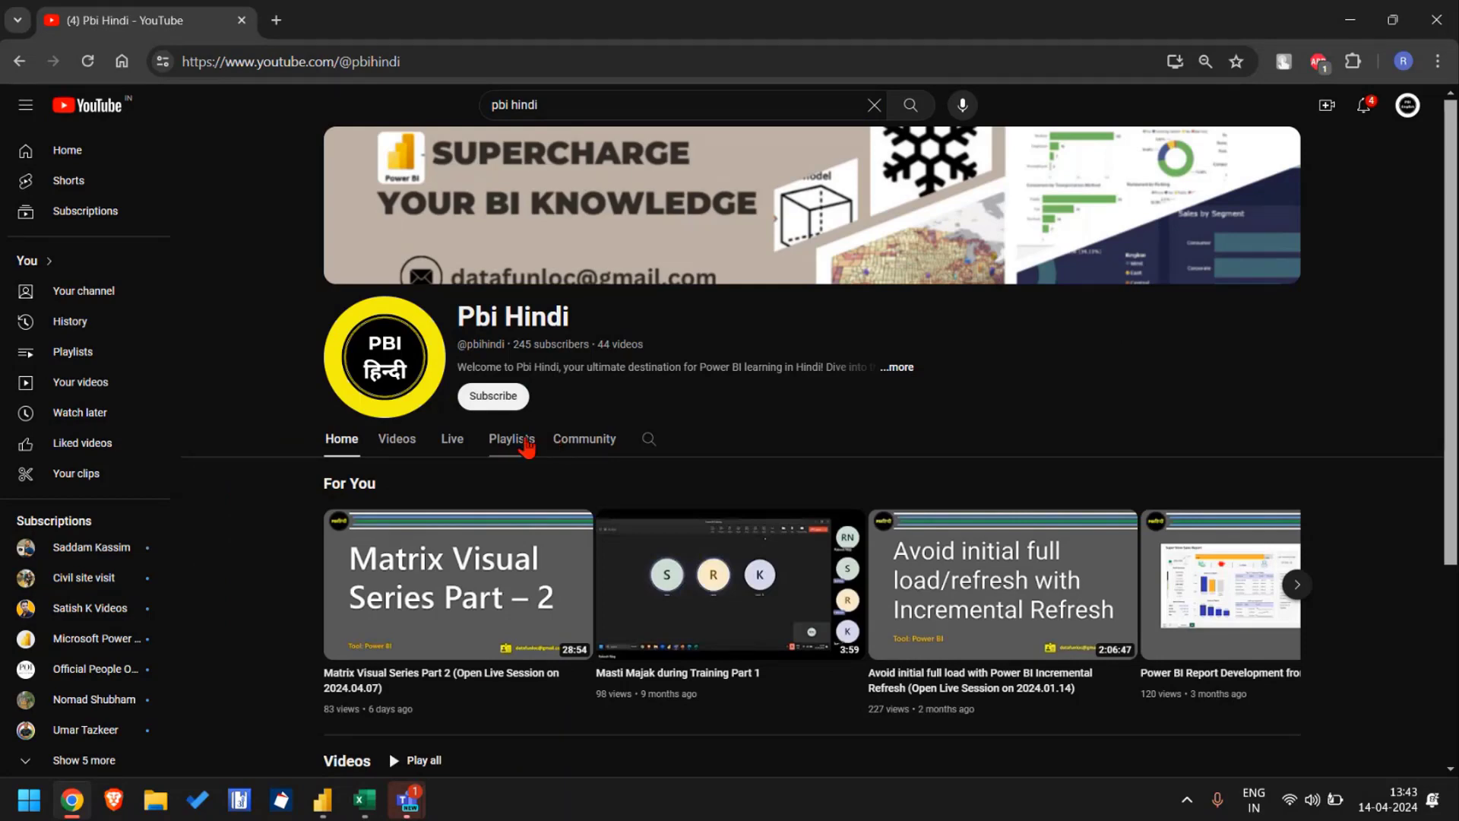
pyautogui.click(525, 442)
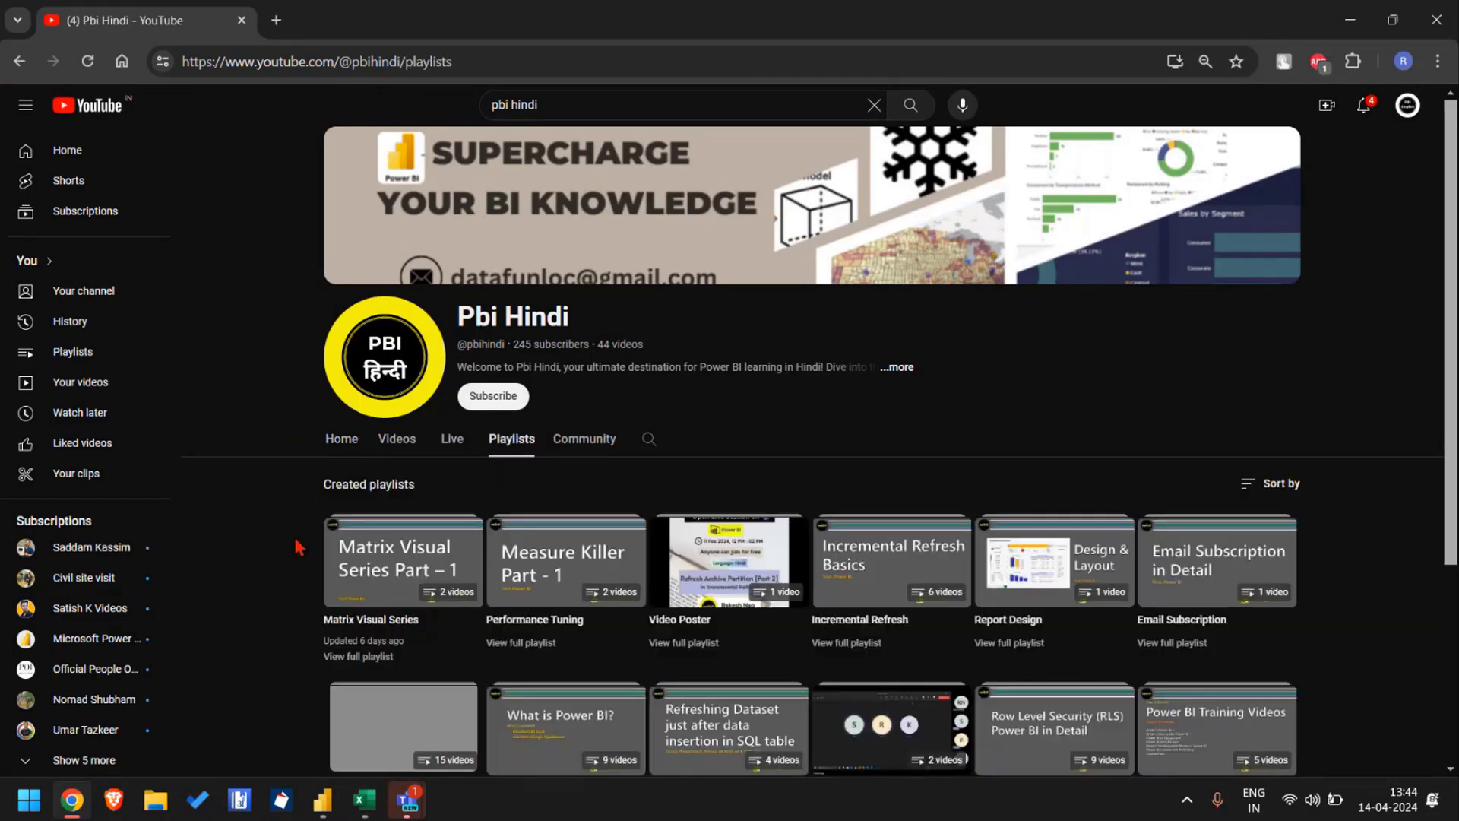
pyautogui.scroll(-3, 300, 547)
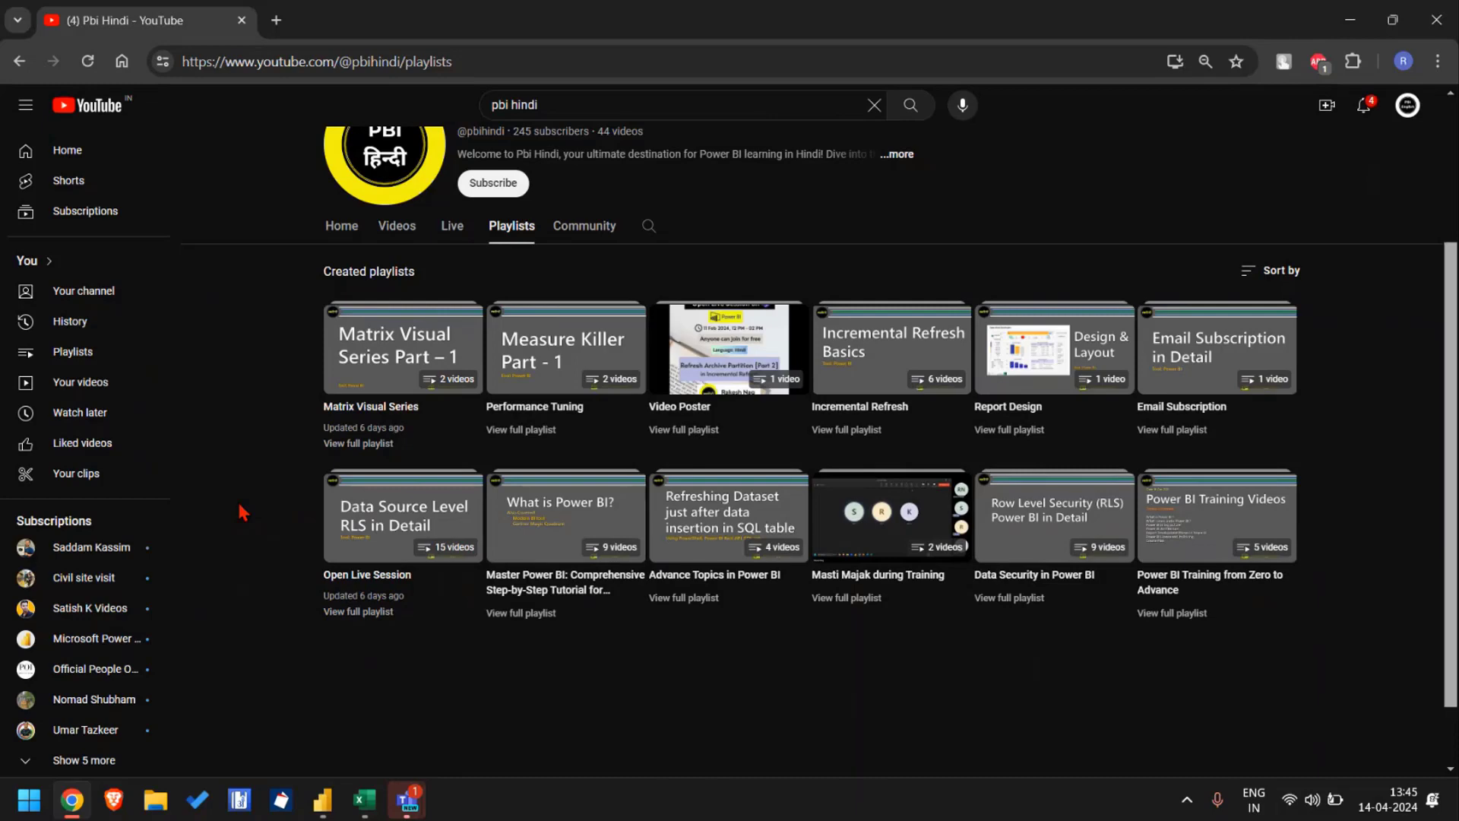
pyautogui.scroll(3, 247, 475)
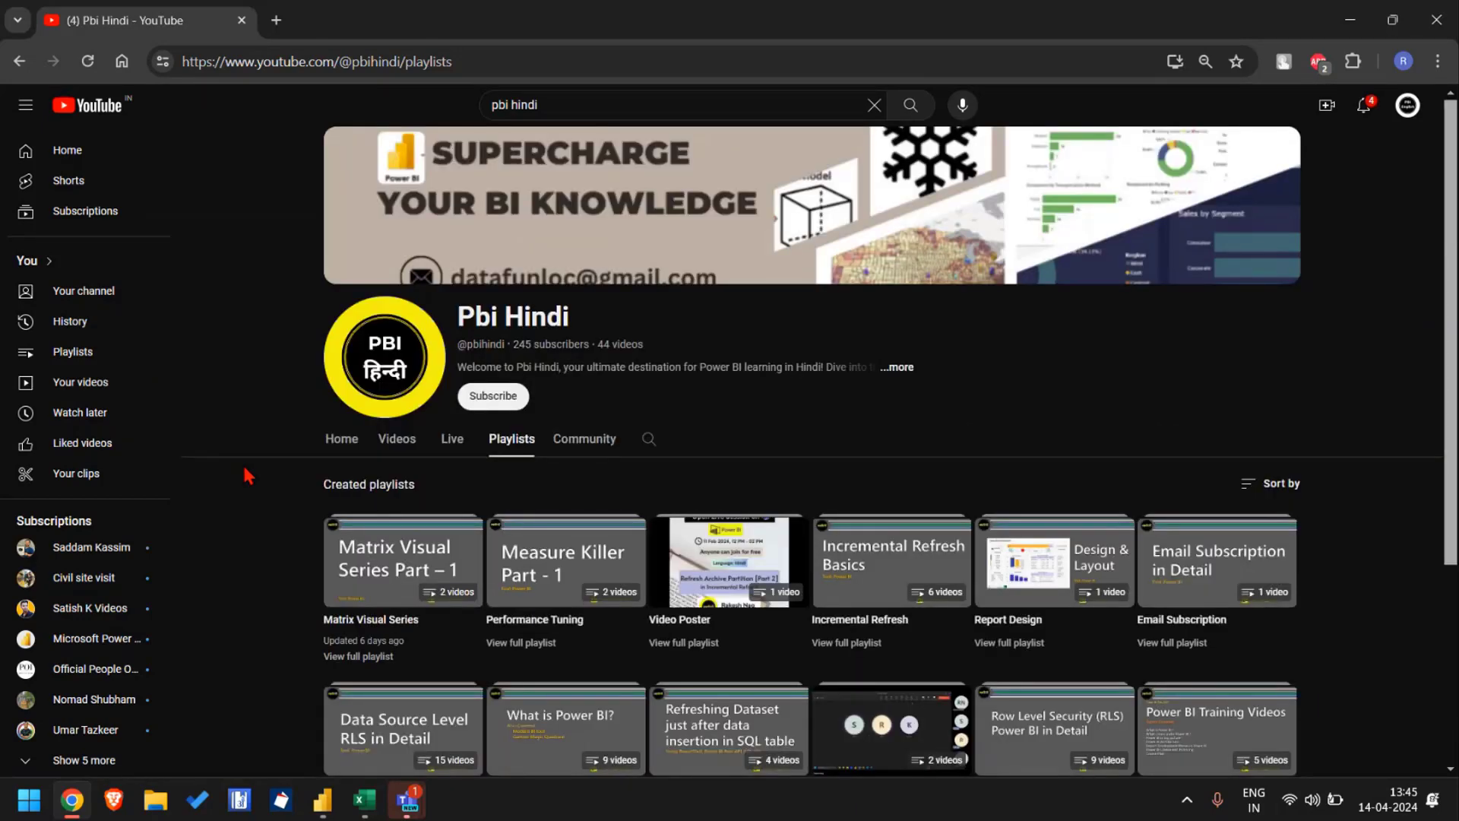
pyautogui.scroll(-3, 247, 474)
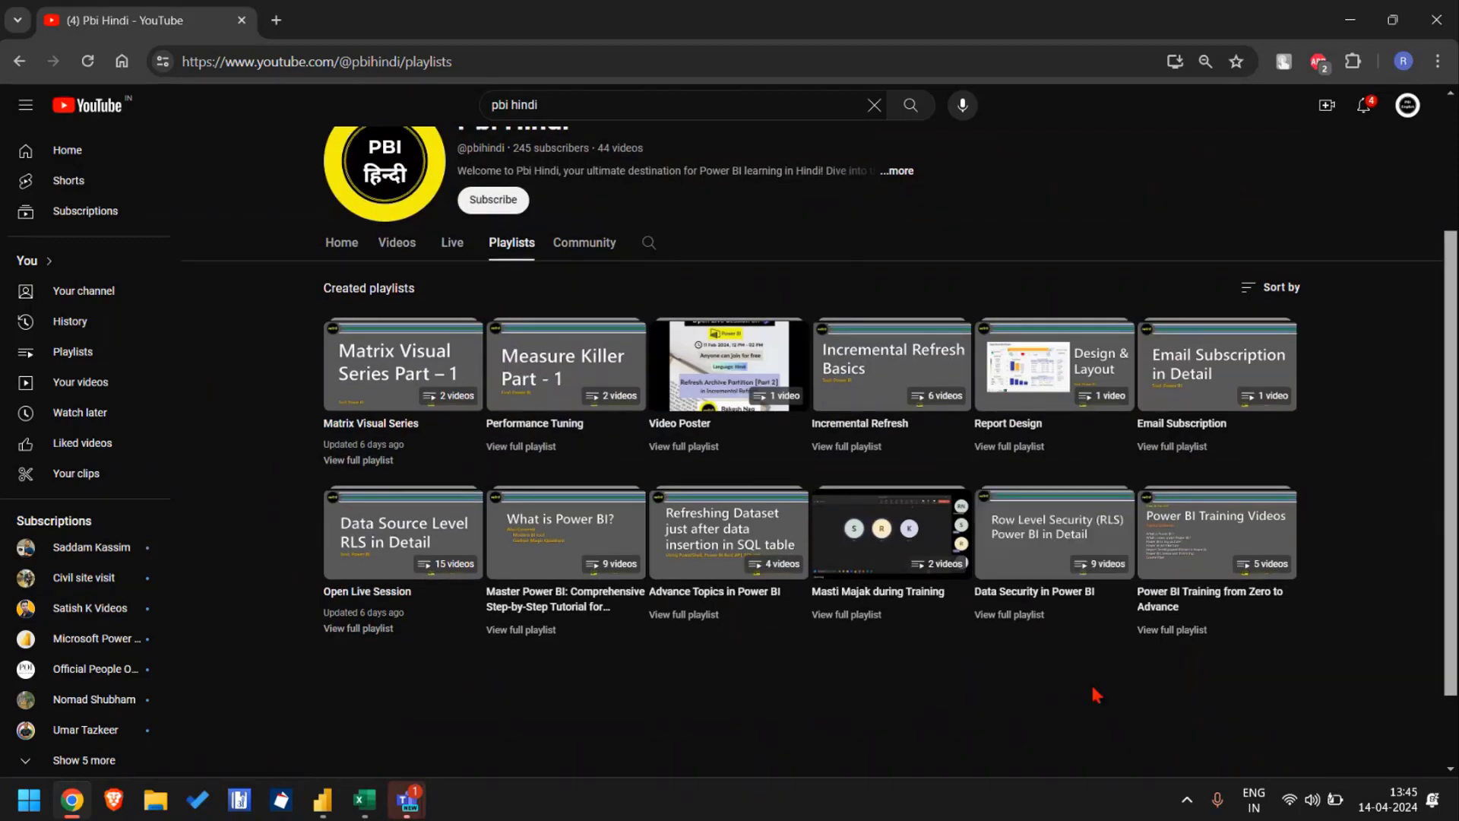
pyautogui.click(1059, 560)
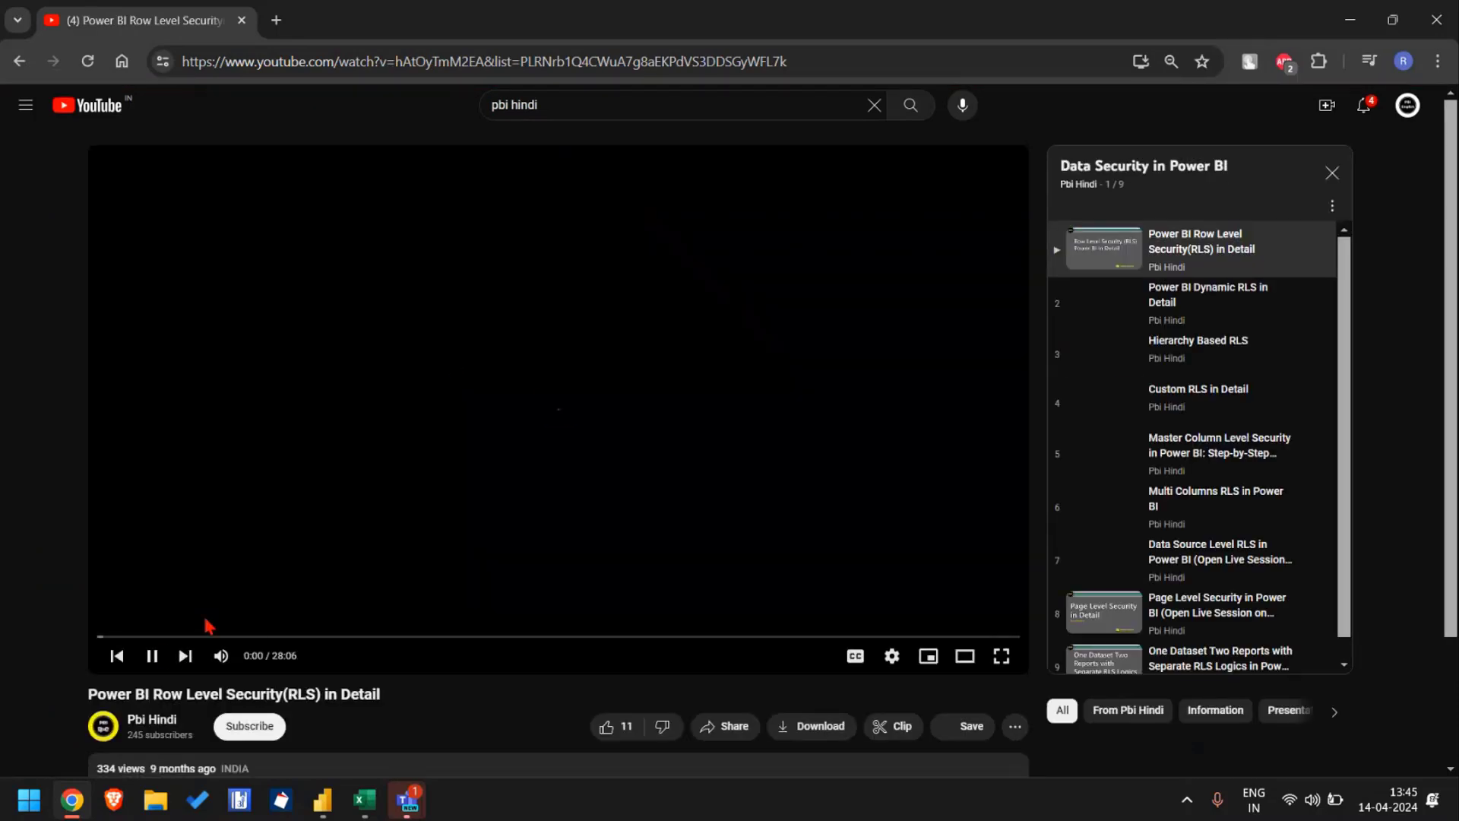
pyautogui.click(152, 657)
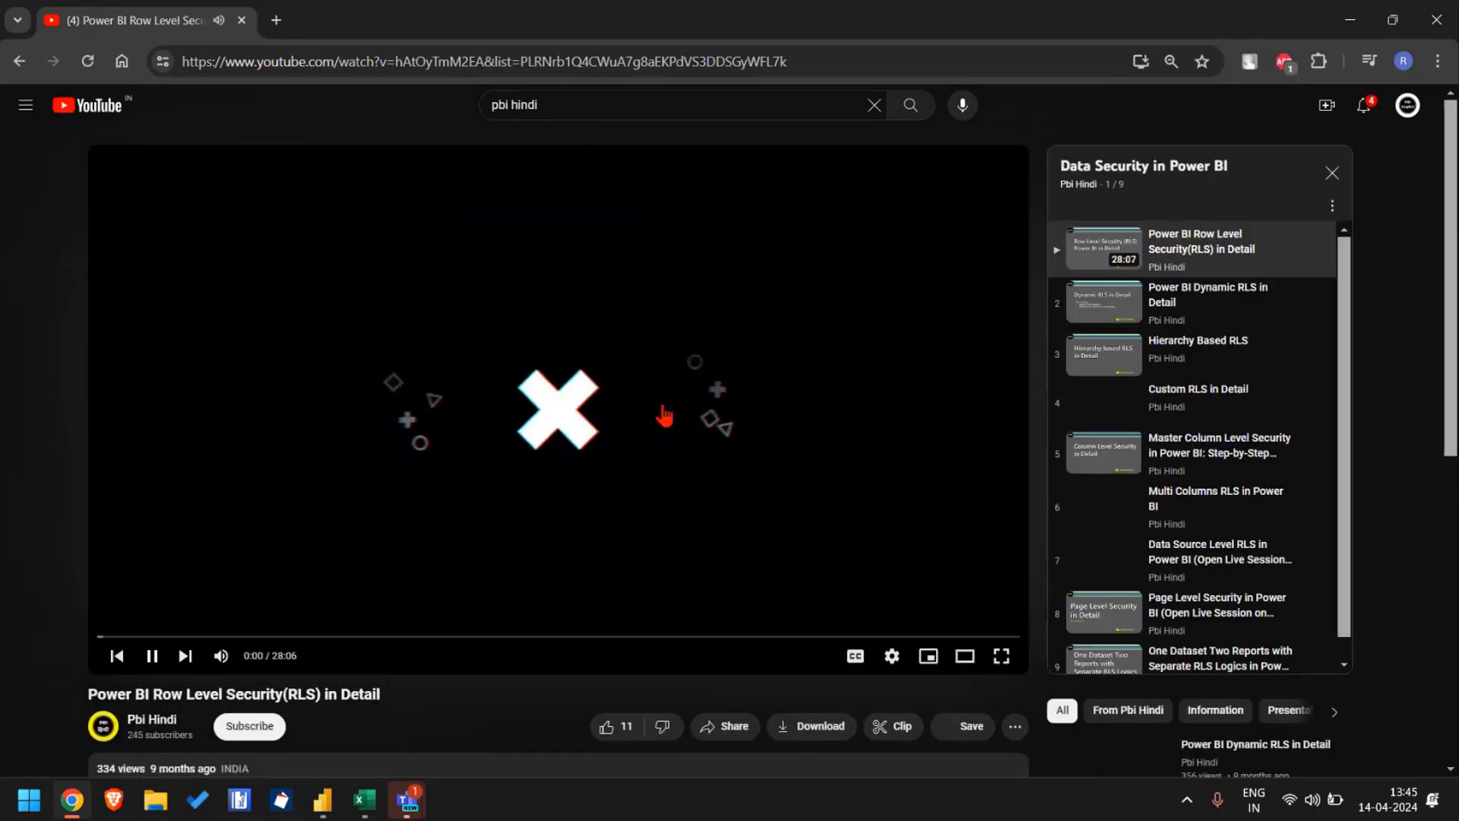